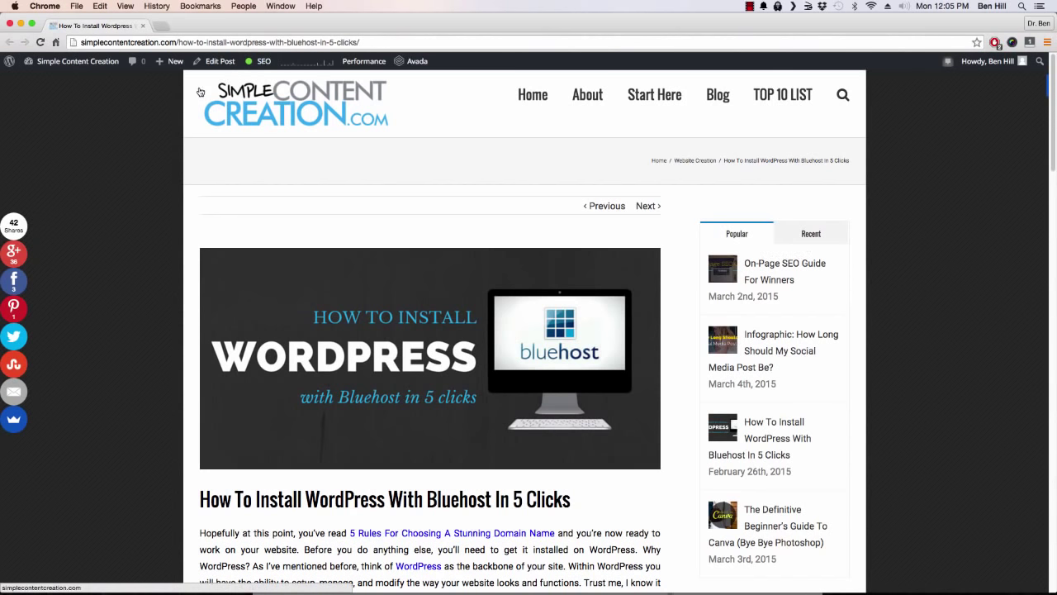
Step: Open Bluehost from the article's recommended host ad and start signing up with the starter plan
scroll(922, 239, down, 3)
scroll(917, 239, down, 4)
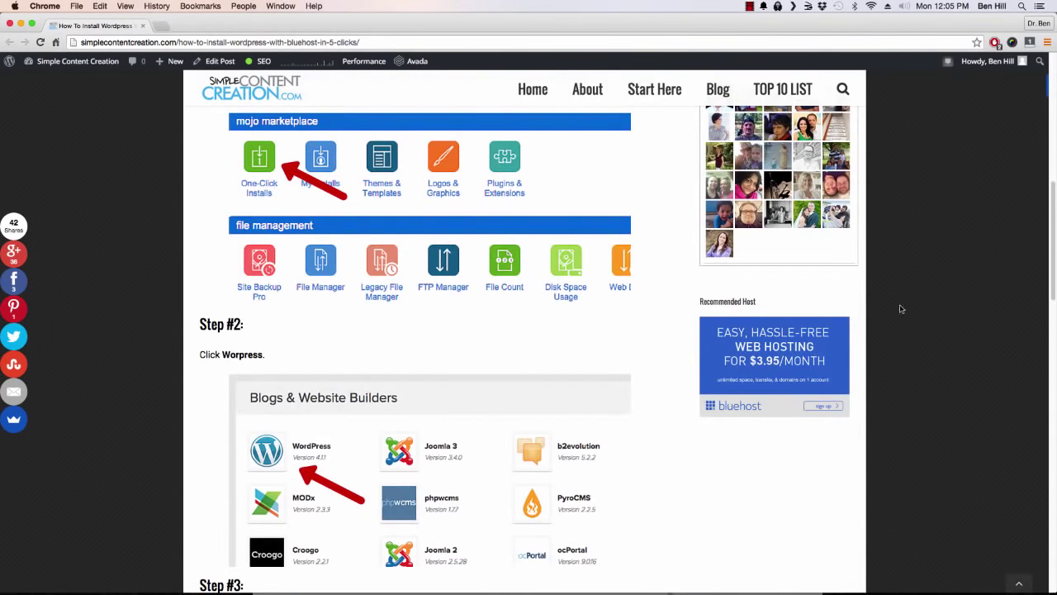
click(777, 352)
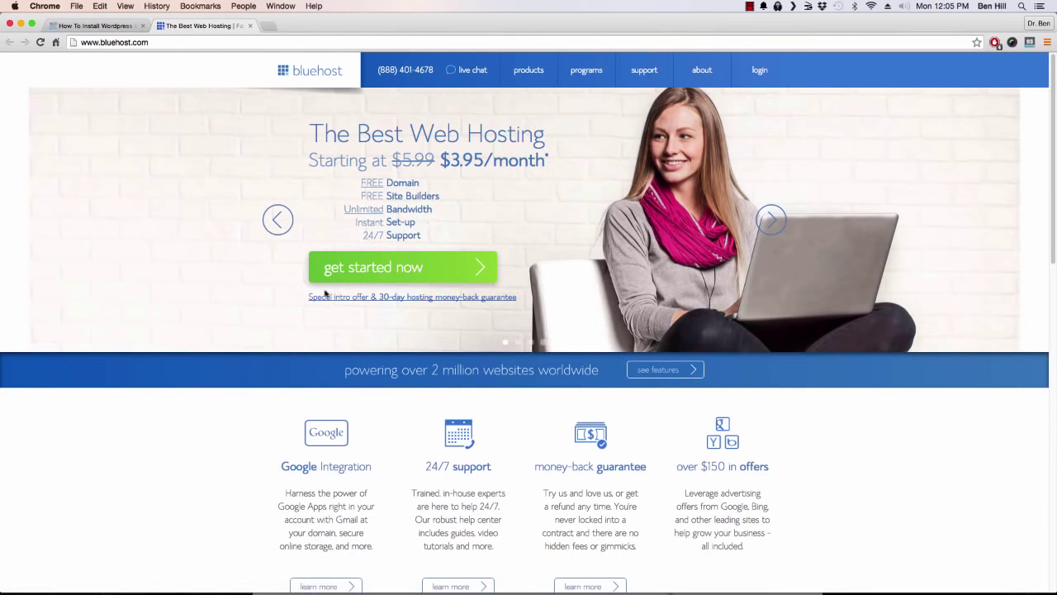
click(413, 268)
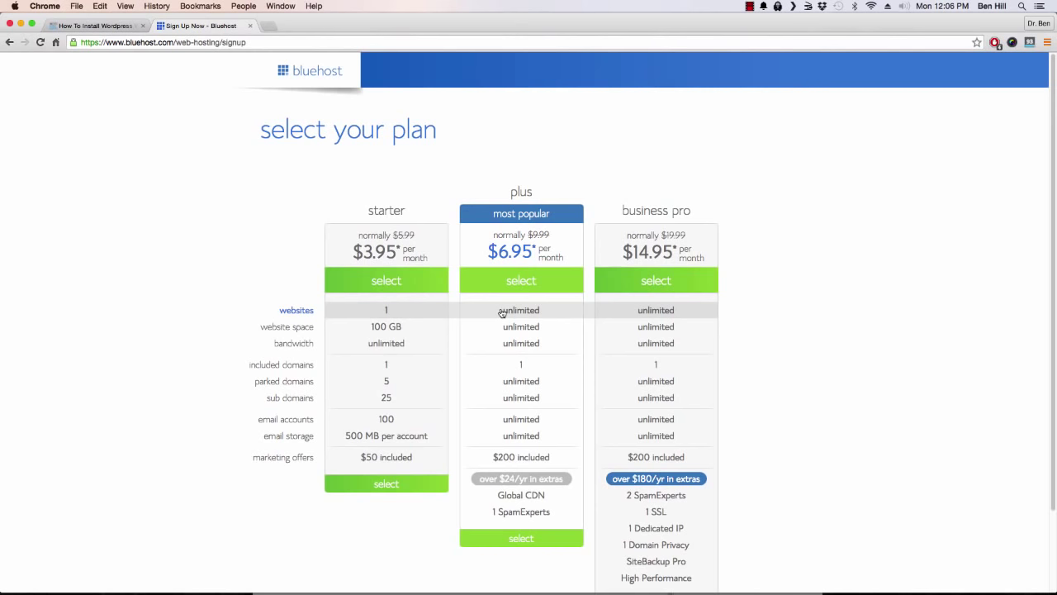
click(415, 485)
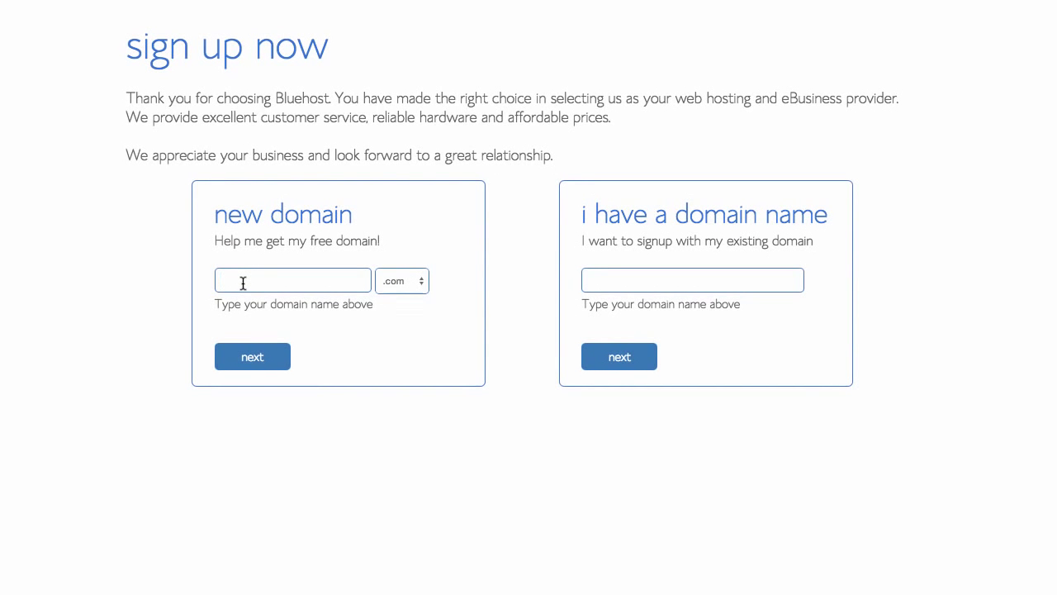
Step: Request simplecontentcreation with the .net extension as the new free domain
text(simplecontentcreation.c)
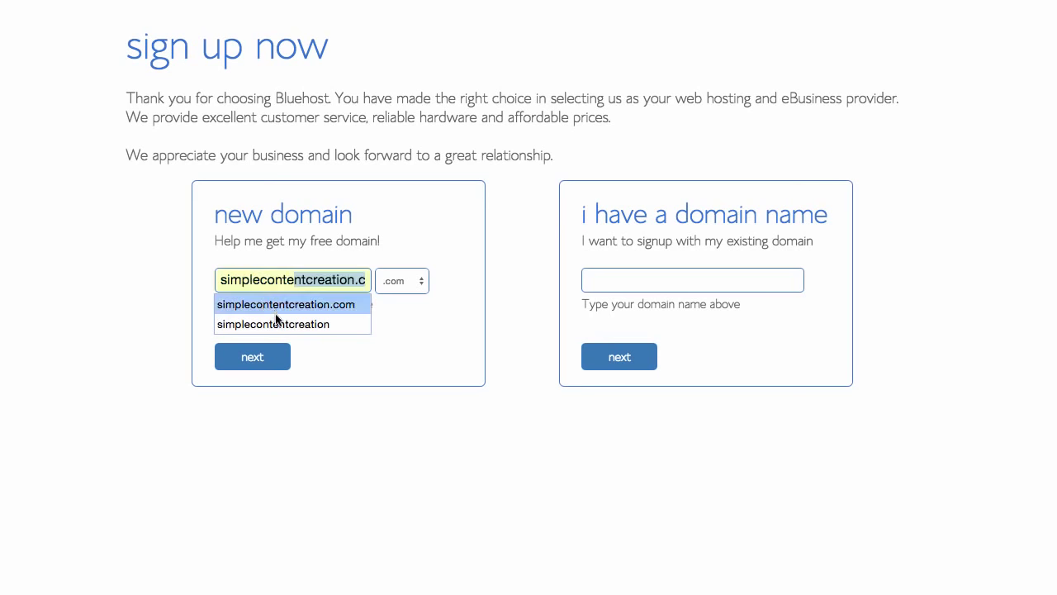
click(281, 323)
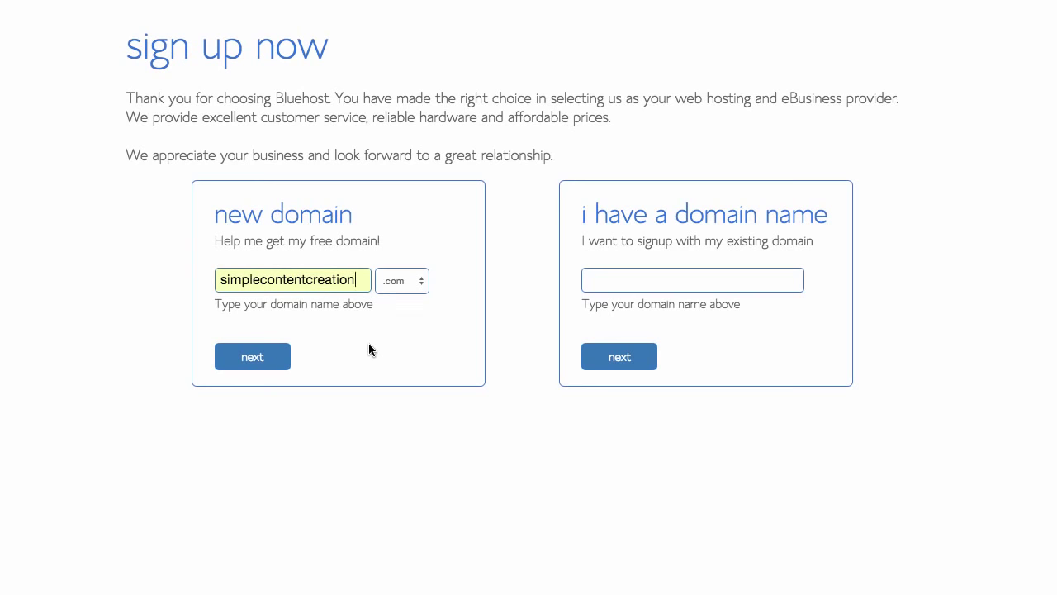
click(412, 289)
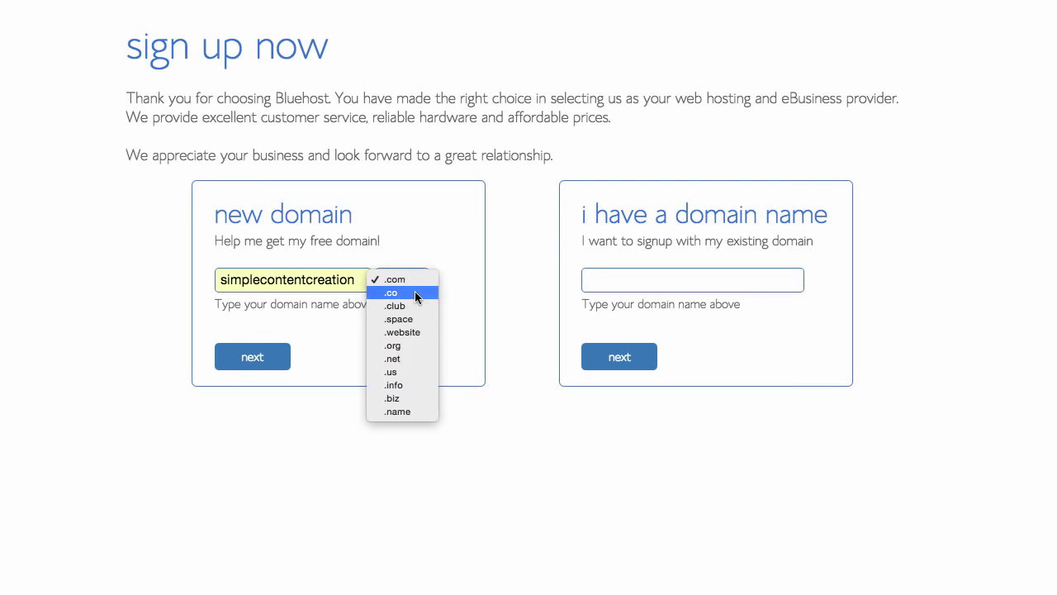
click(405, 358)
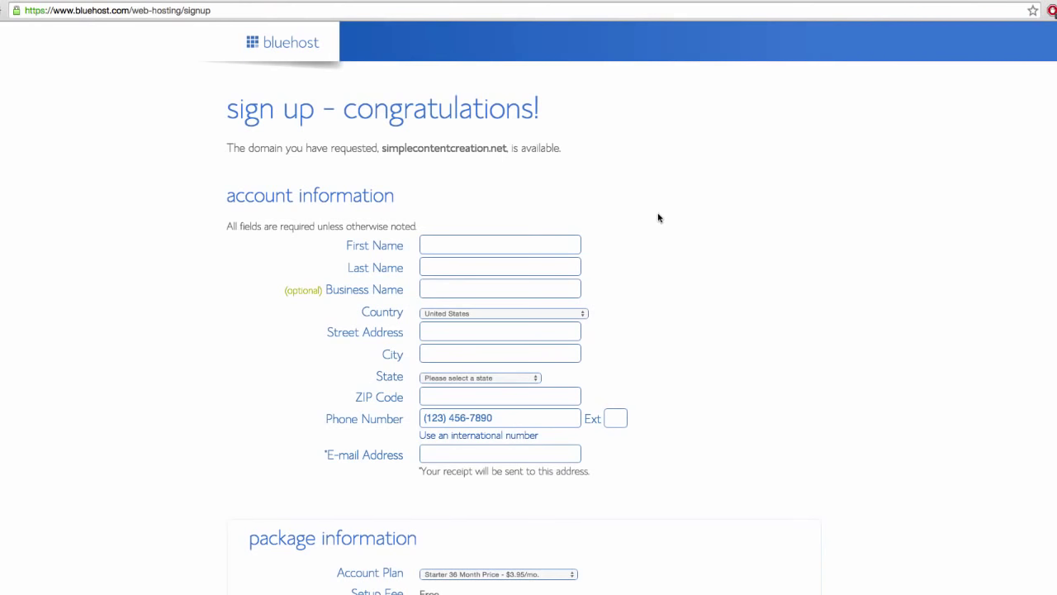
Step: Keep the Starter 36 Month account plan and deselect Site Backup Pro and SiteLock Security in the package information
scroll(659, 218, down, 1)
scroll(659, 218, down, 8)
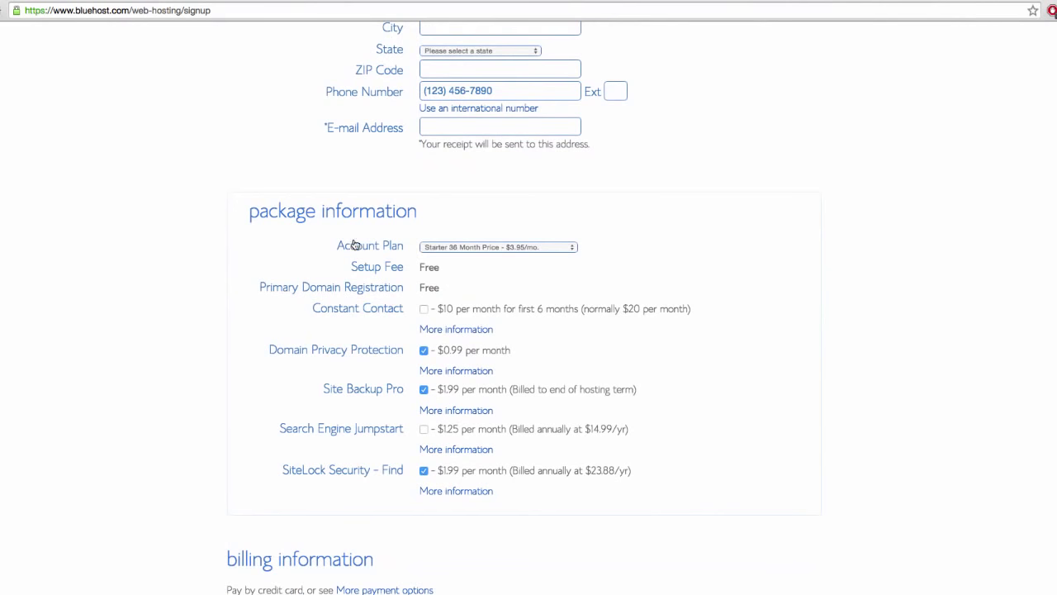
scroll(166, 241, down, 1)
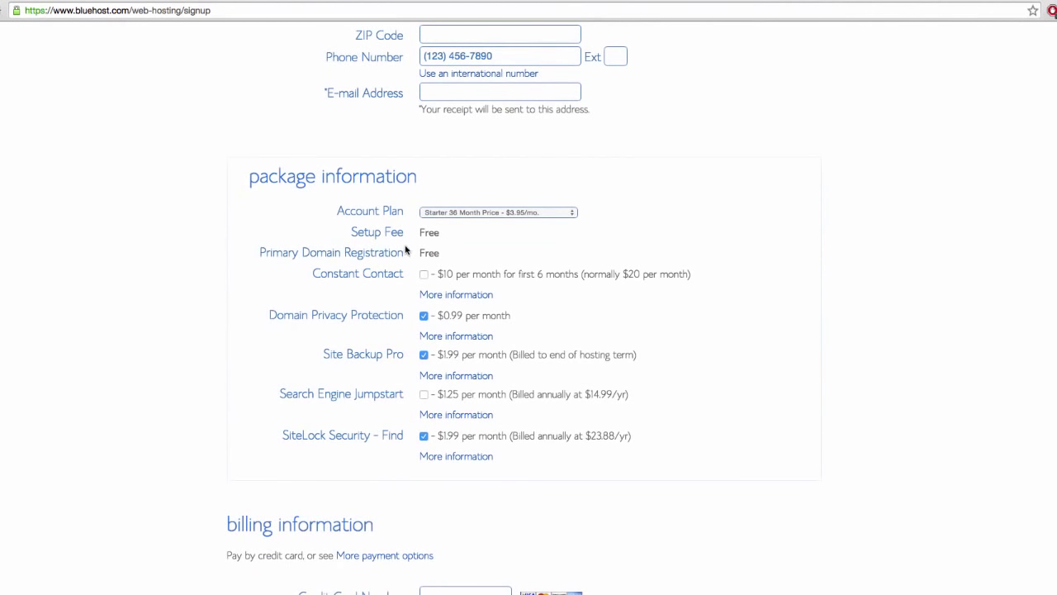
click(570, 213)
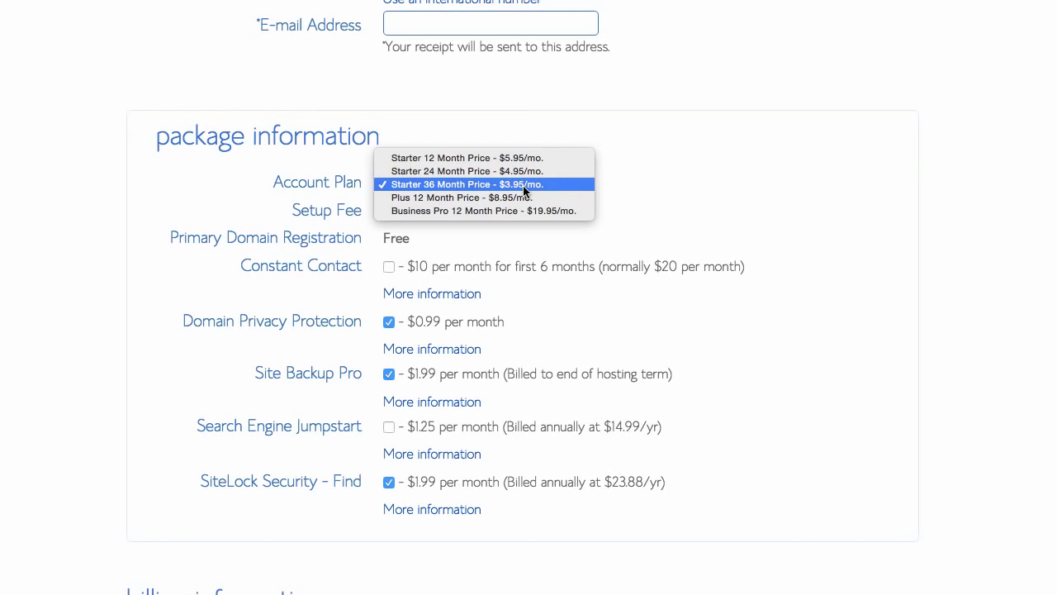
click(741, 235)
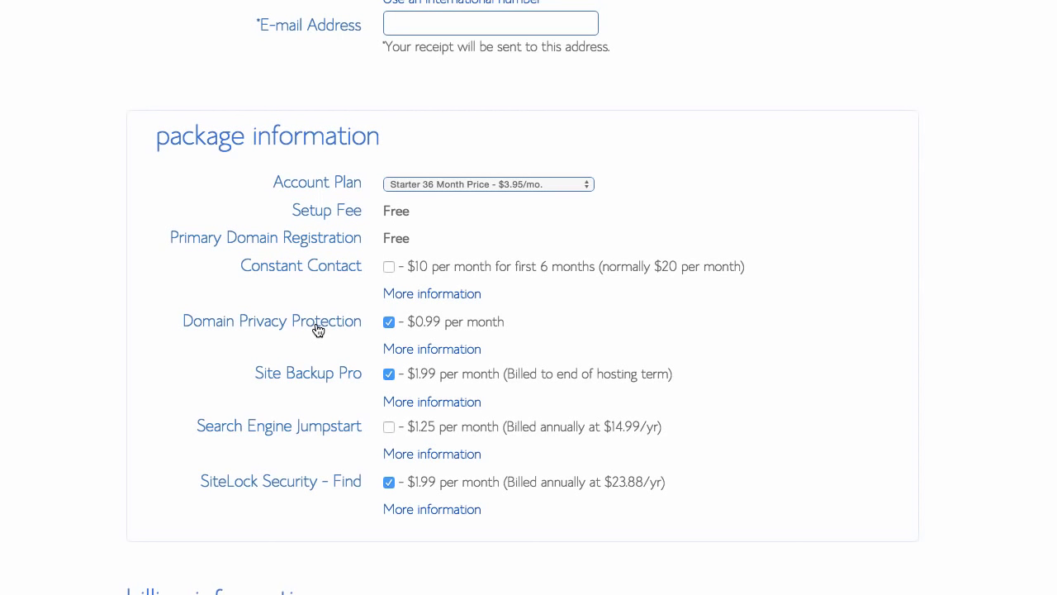
click(389, 375)
click(389, 483)
scroll(42, 314, down, 5)
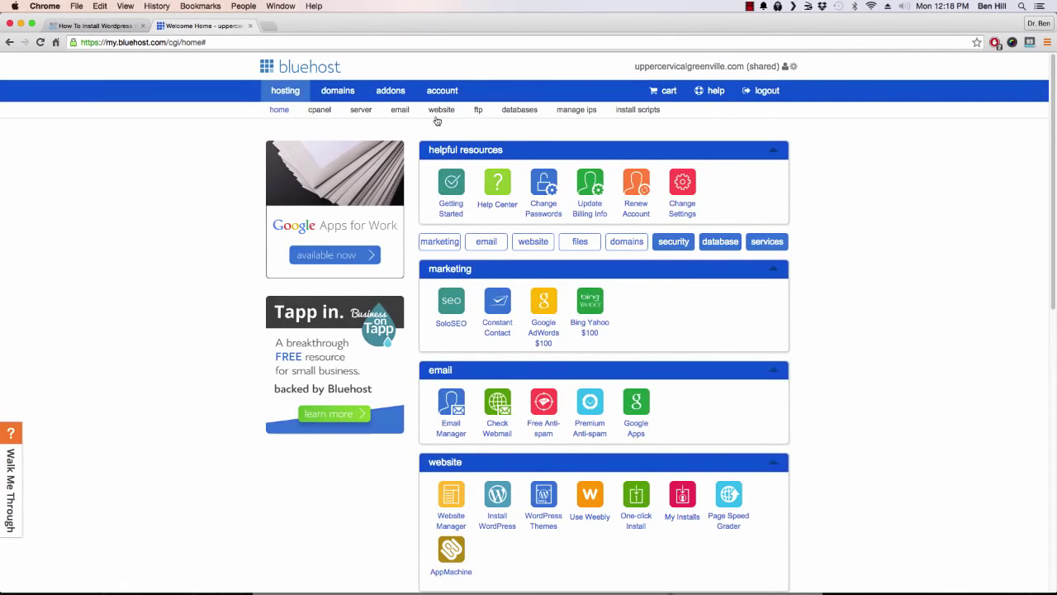
Step: Open the hosting account's cPanel and start a WordPress installation from the website builders
click(309, 109)
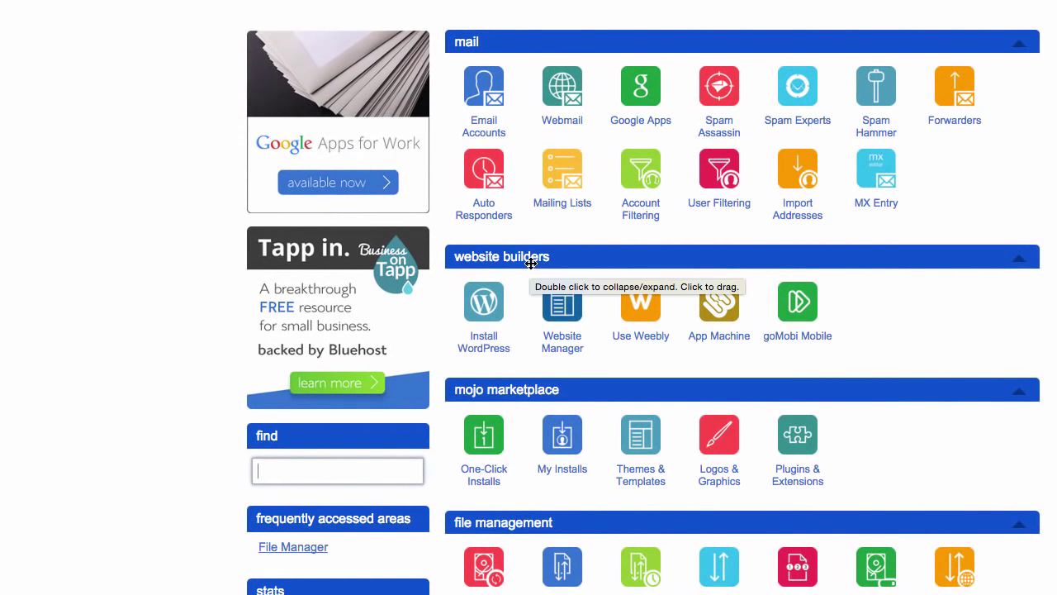
click(486, 307)
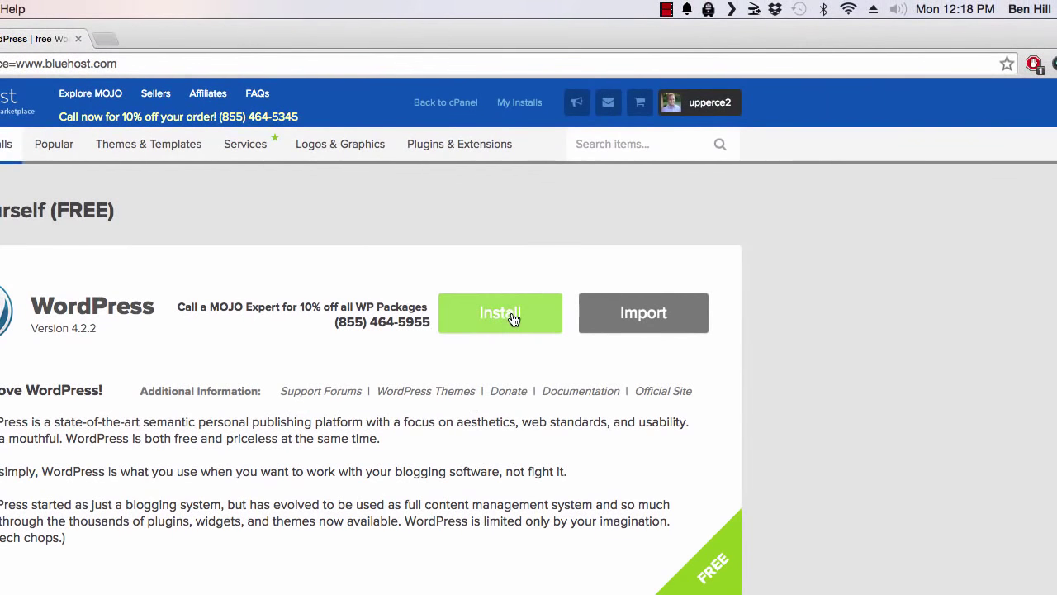
click(513, 319)
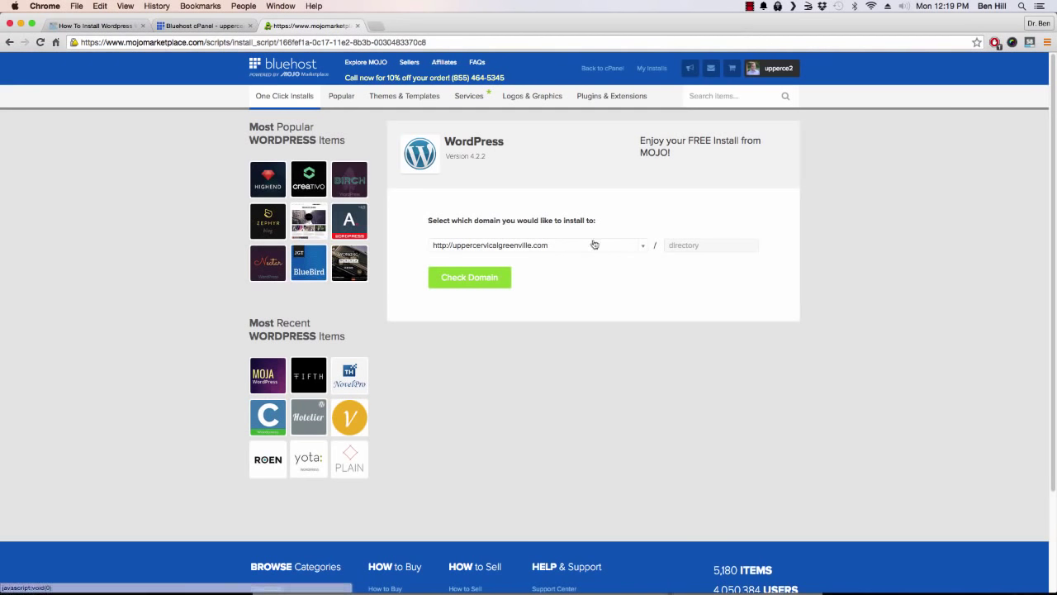
click(644, 247)
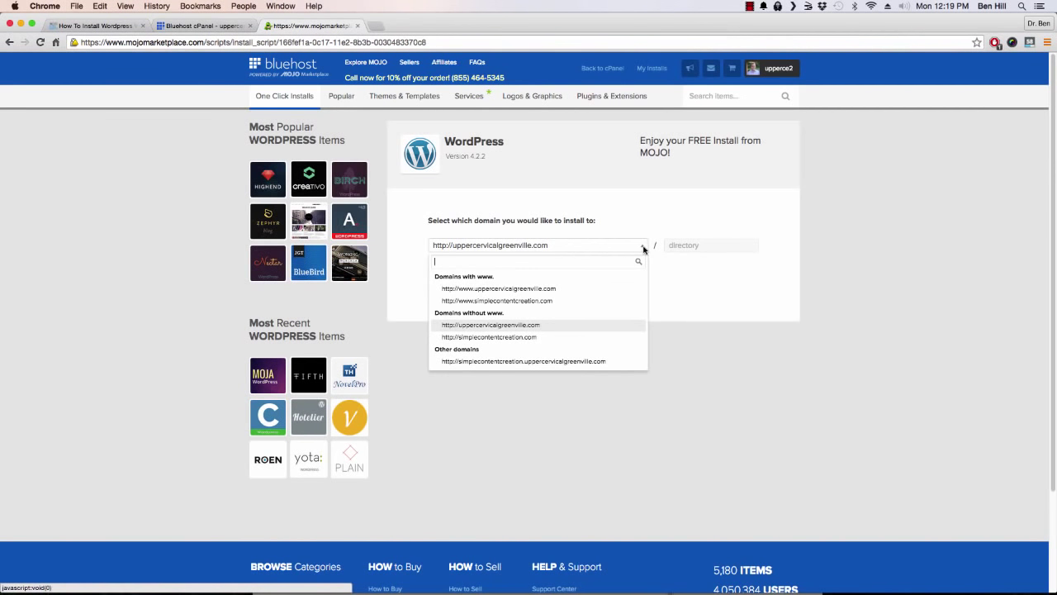
click(499, 361)
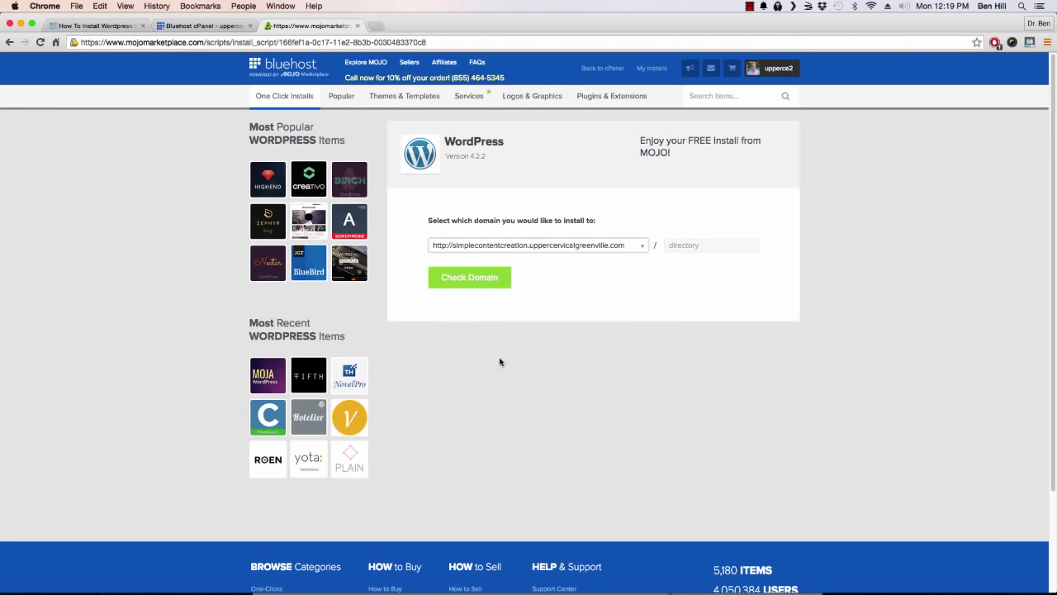
click(485, 285)
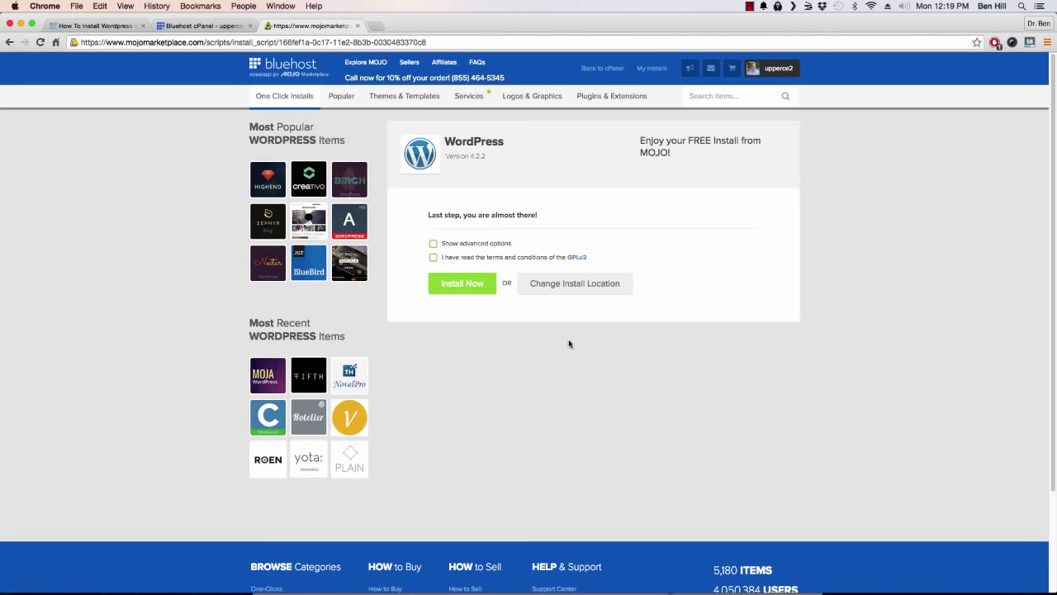
Step: Show the advanced installation options and accept the GPLv2 terms and conditions
click(434, 245)
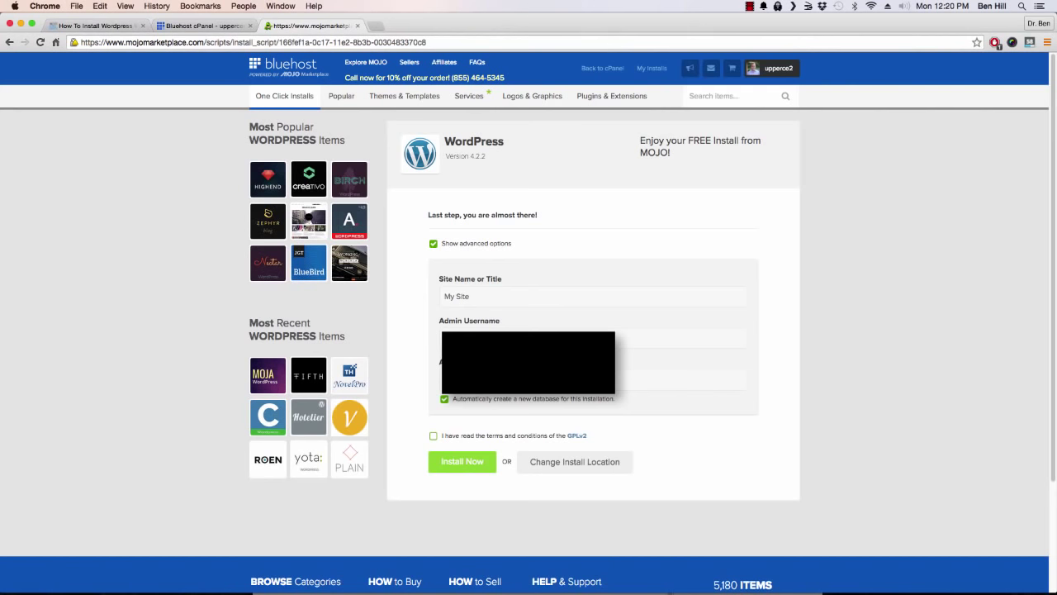
click(433, 436)
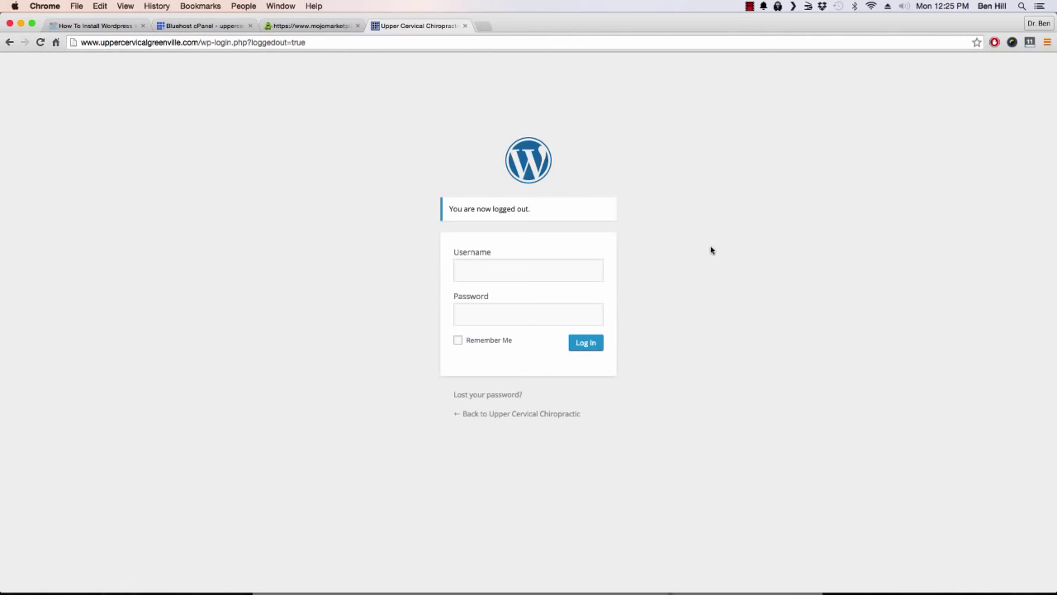
Step: Log in to the WordPress site through its login page with the saved username and password
click(501, 272)
key(Down)
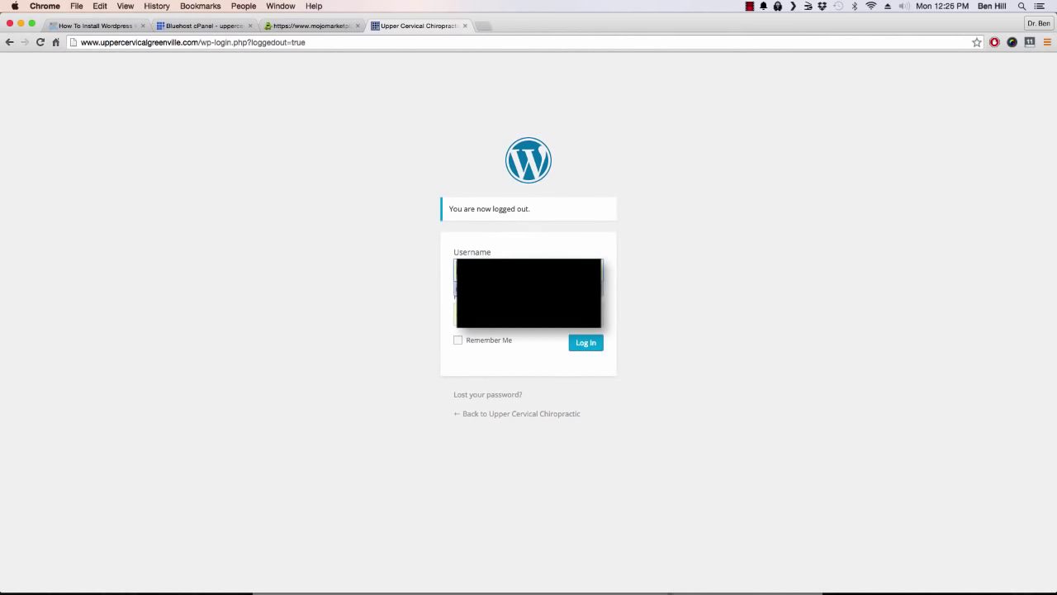
click(589, 347)
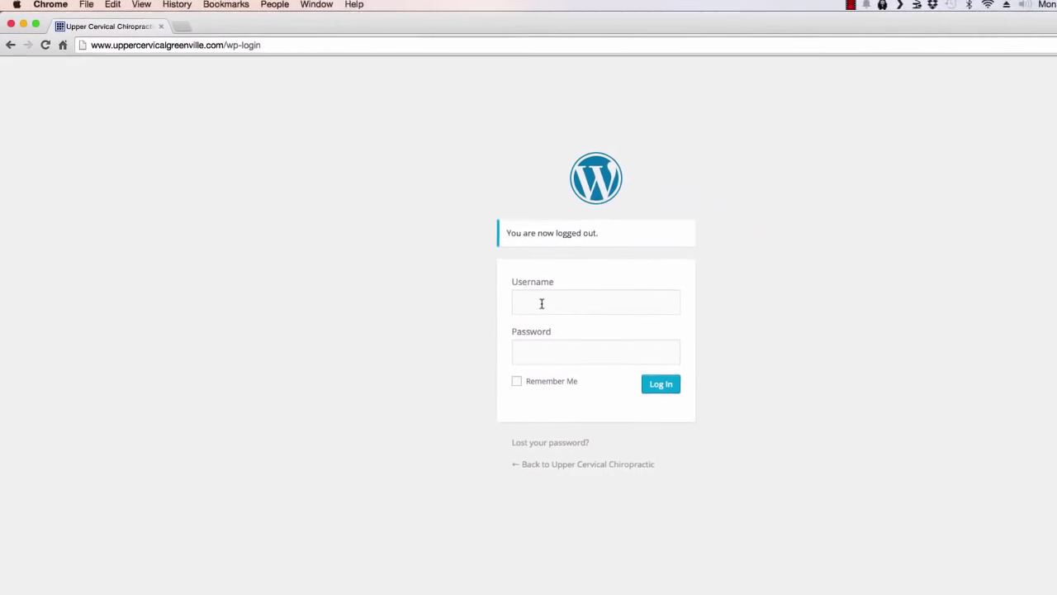
click(541, 302)
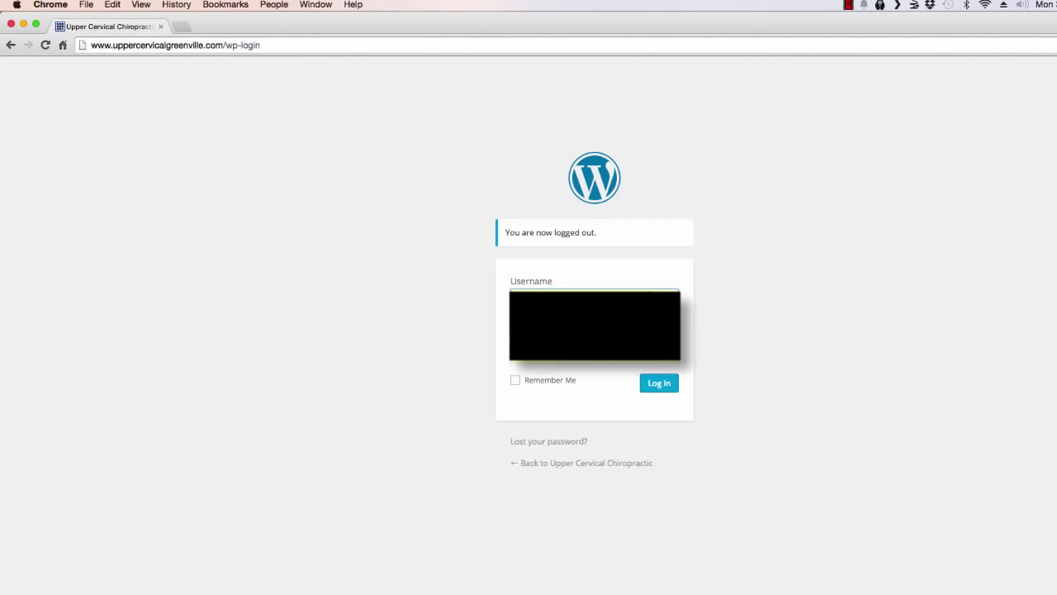
click(665, 390)
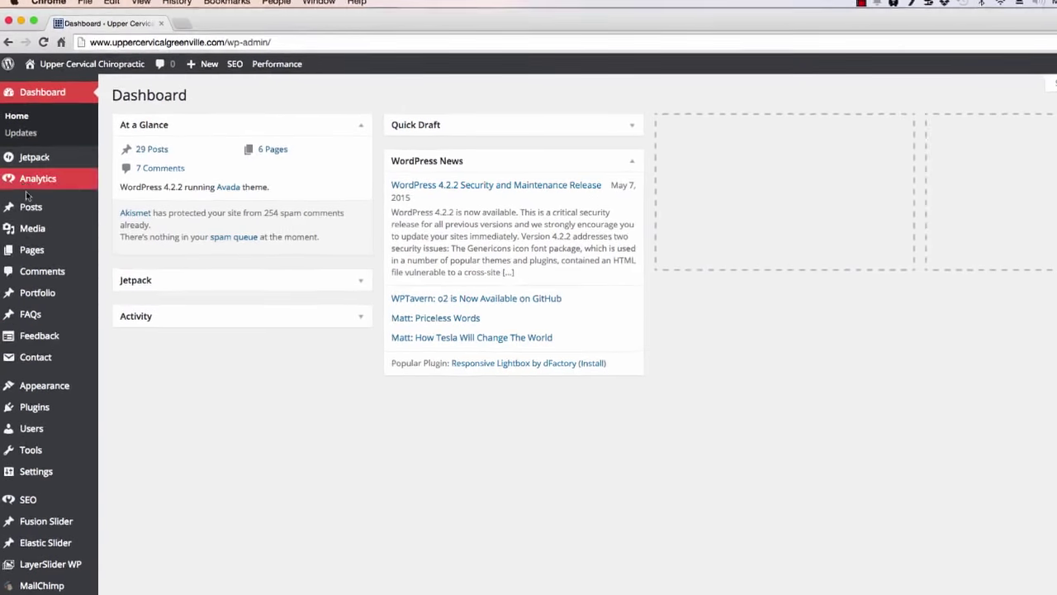
Step: View the list of all posts and the media library of the WordPress site
mouse_move(42, 212)
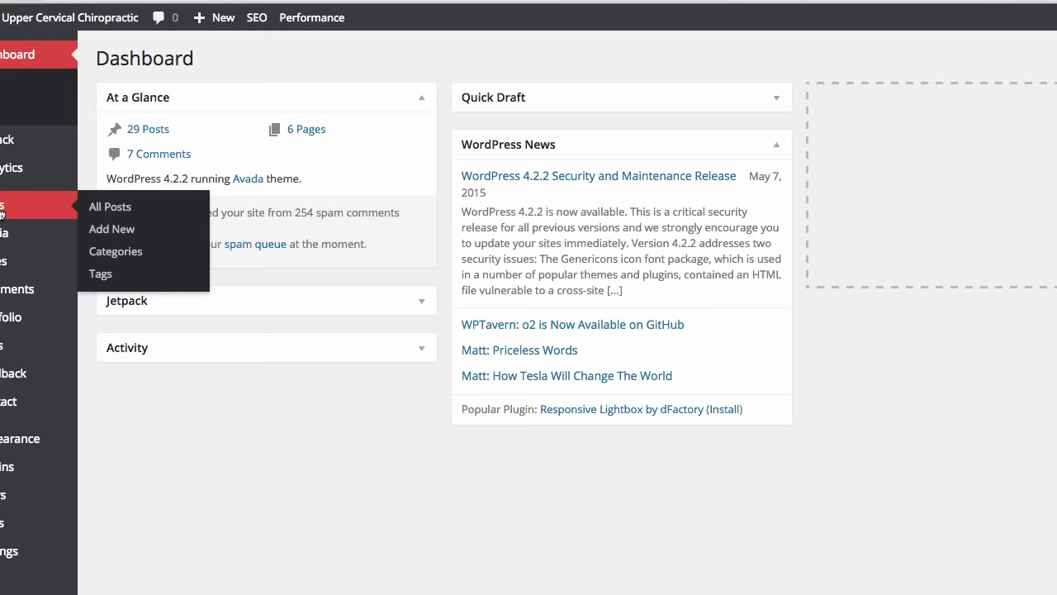
click(105, 213)
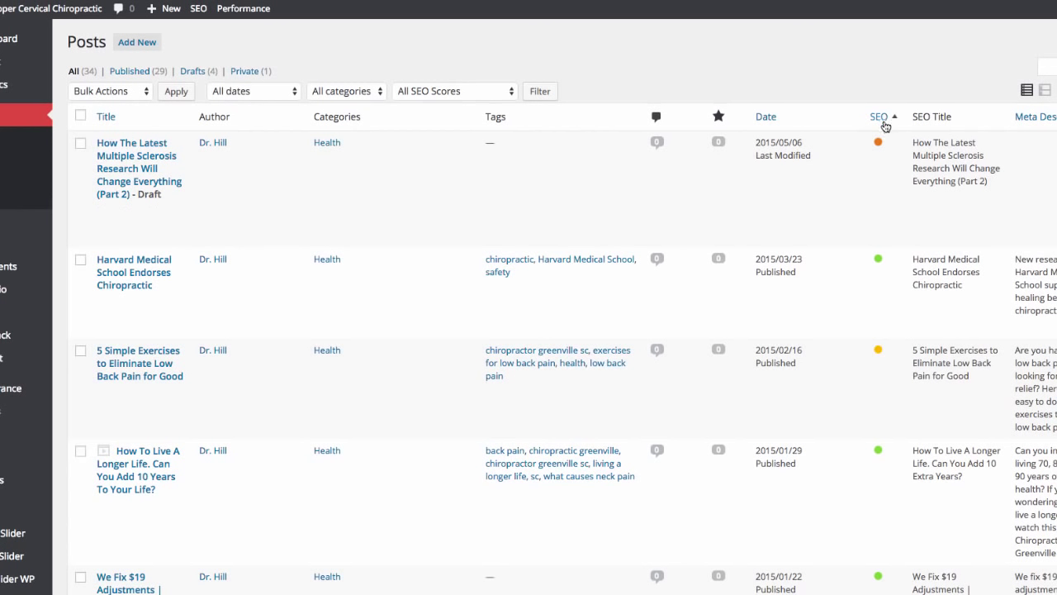
mouse_move(5, 221)
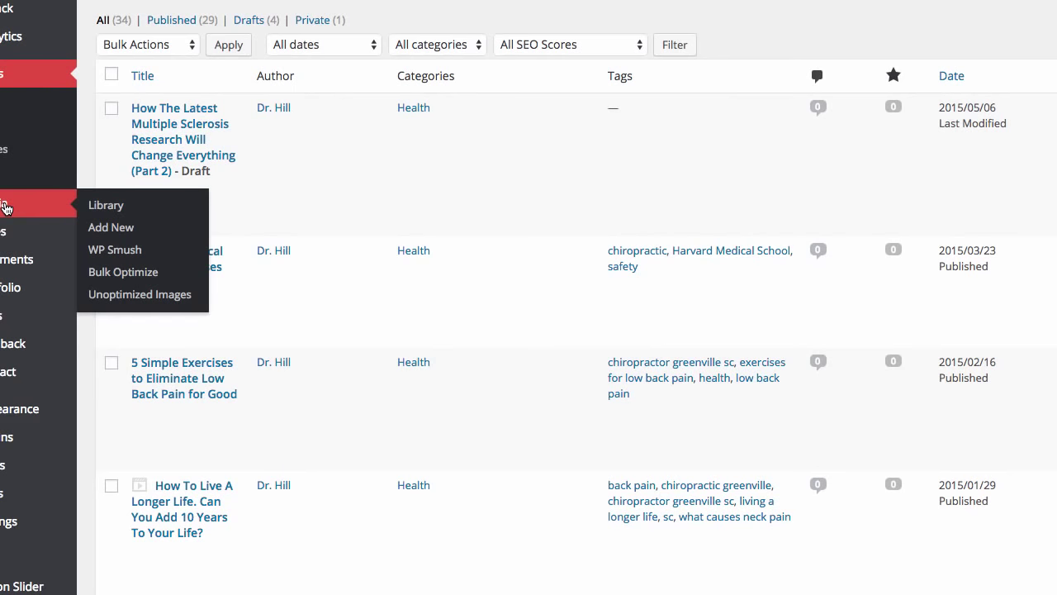
click(5, 208)
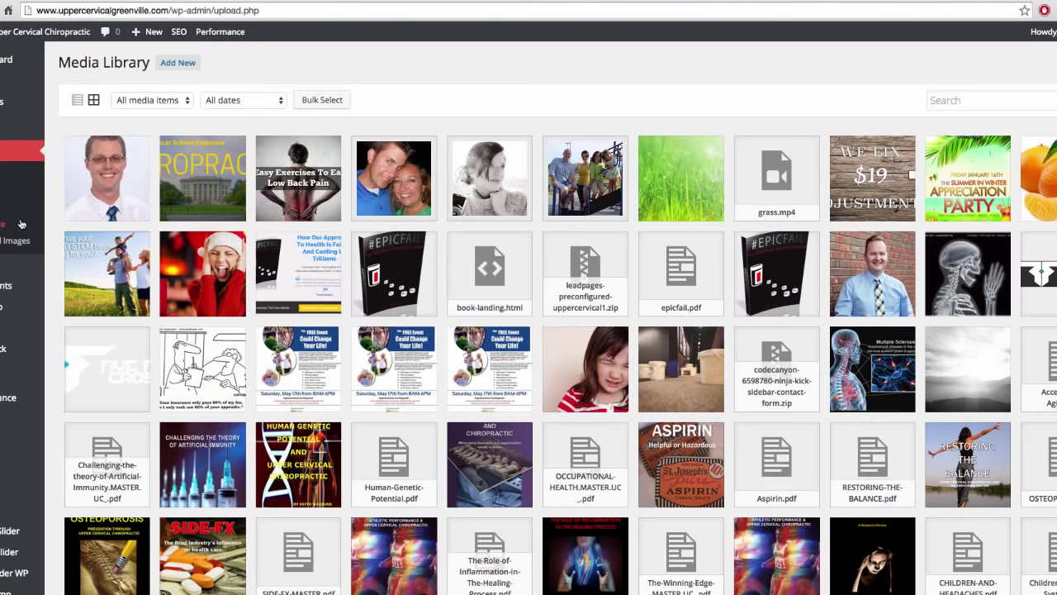
Step: Open the list of all pages and examine the Blog, Chiropractic, Library and Meet the Doctor entries
mouse_move(13, 262)
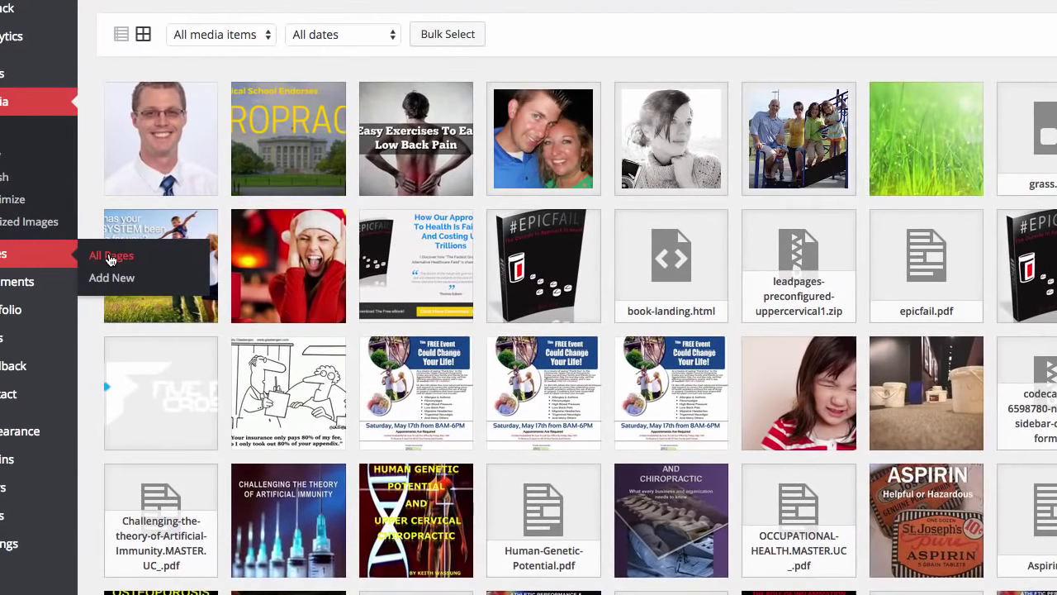
click(110, 259)
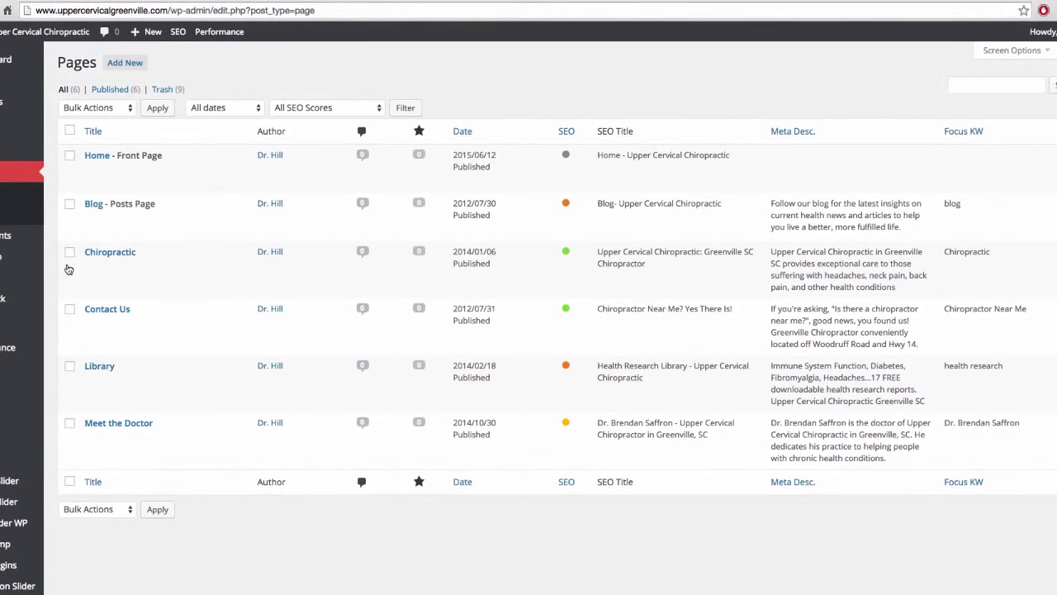
mouse_move(95, 213)
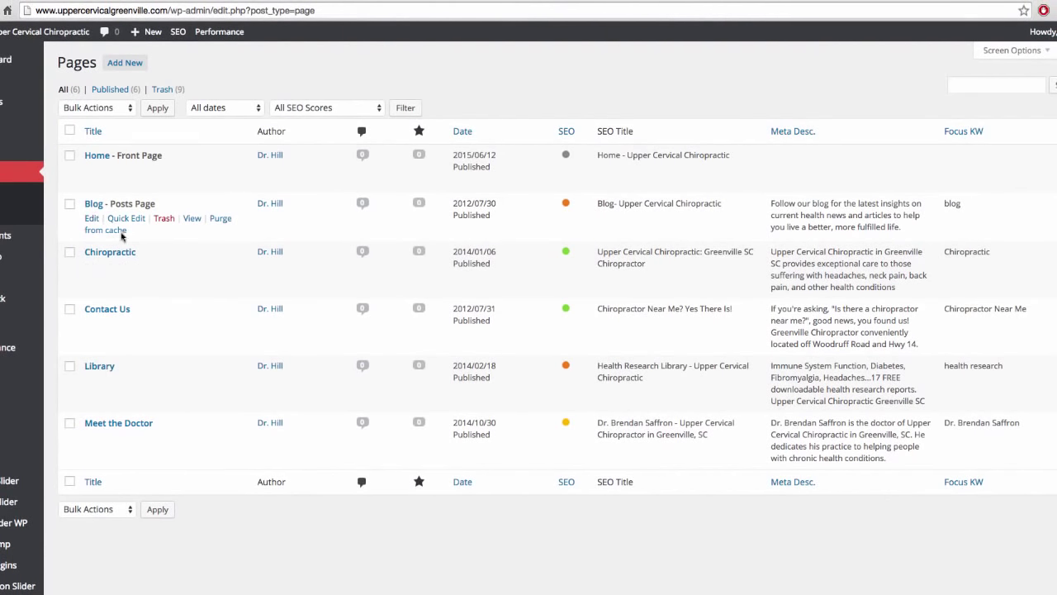
mouse_move(128, 260)
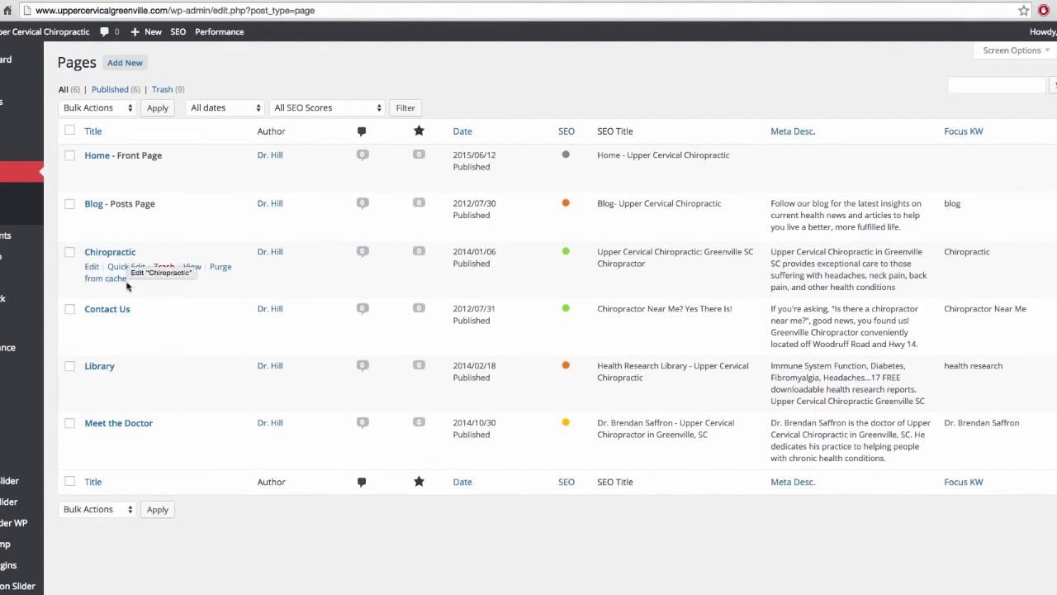
mouse_move(106, 378)
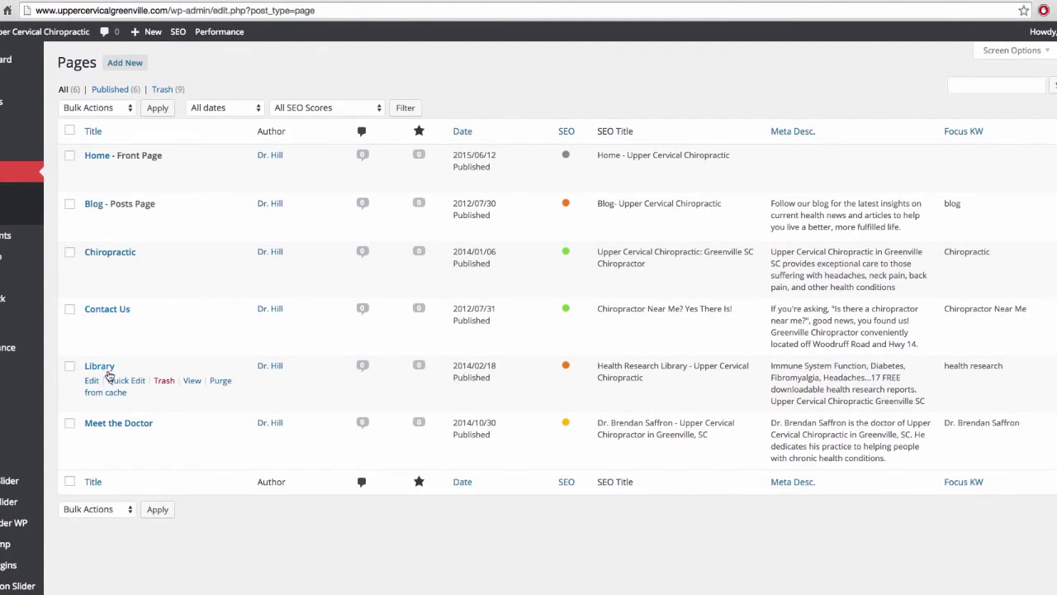
mouse_move(131, 423)
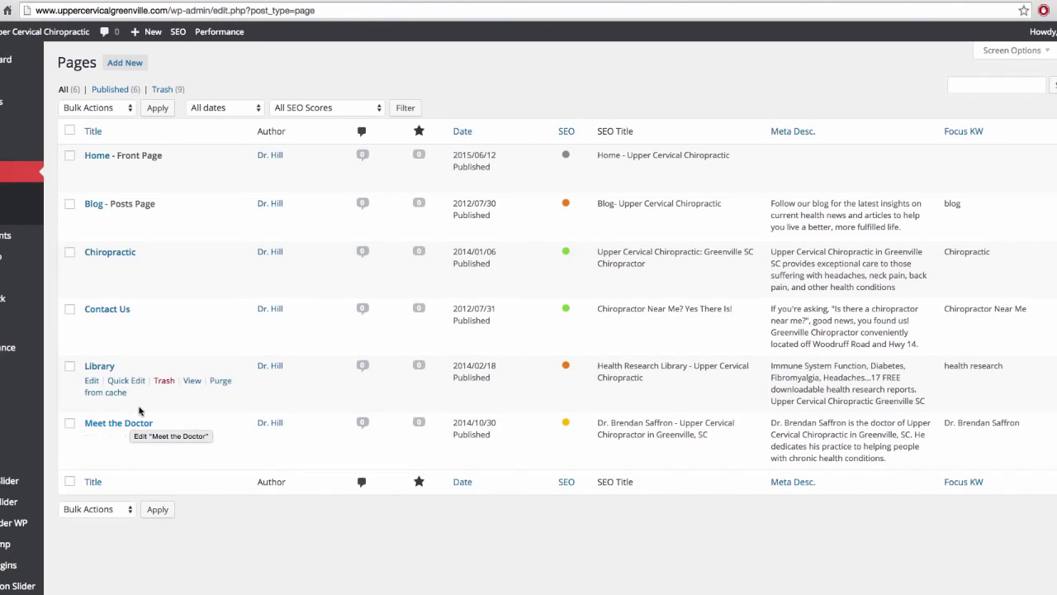
Step: Open the list of all portfolio items and examine the Accelerated Aging and Antibiotics entries
mouse_move(72, 262)
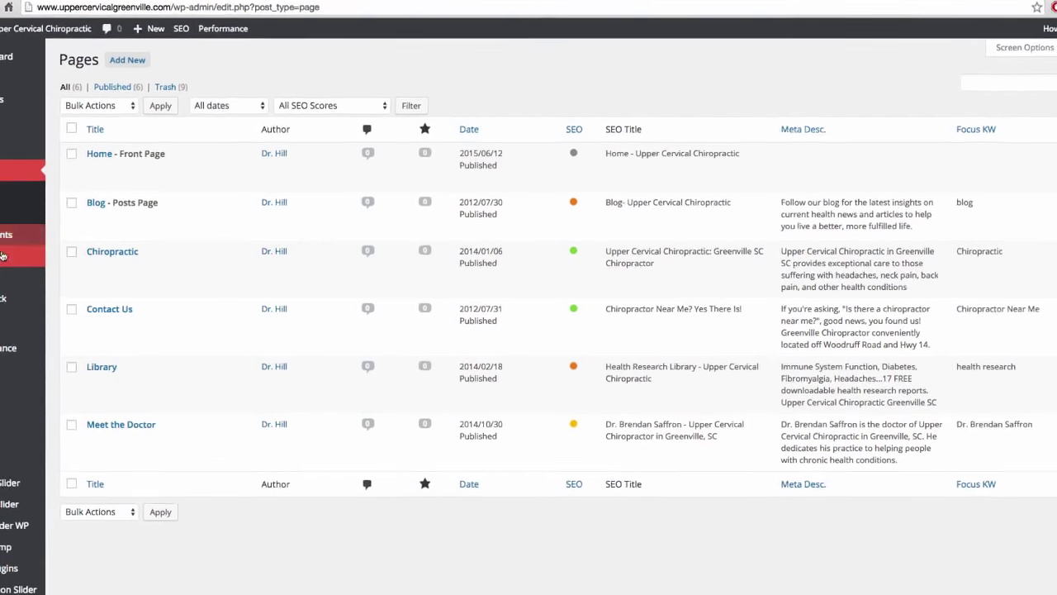
mouse_move(2, 258)
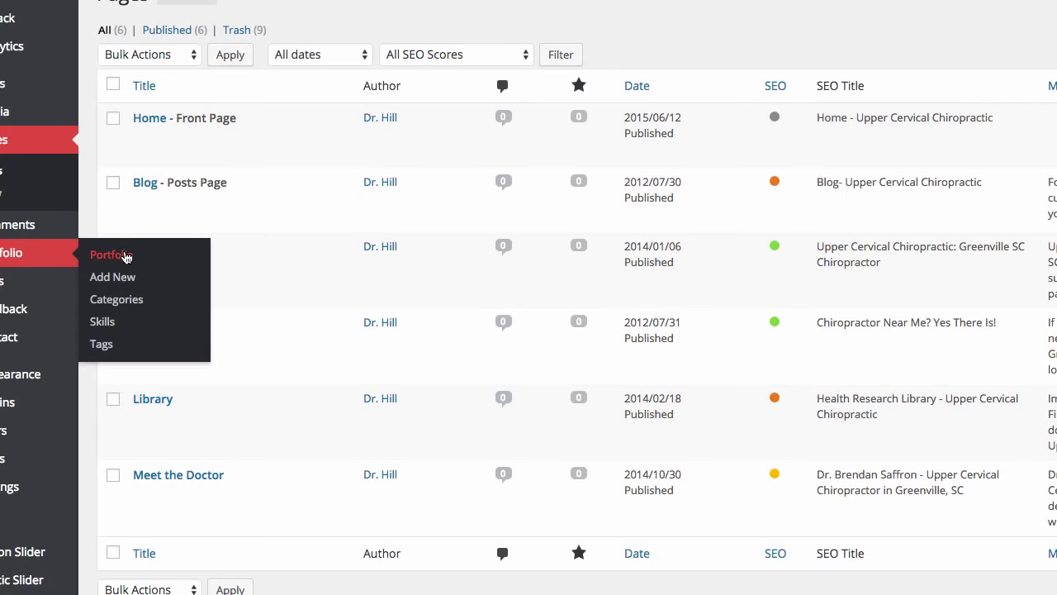
click(126, 257)
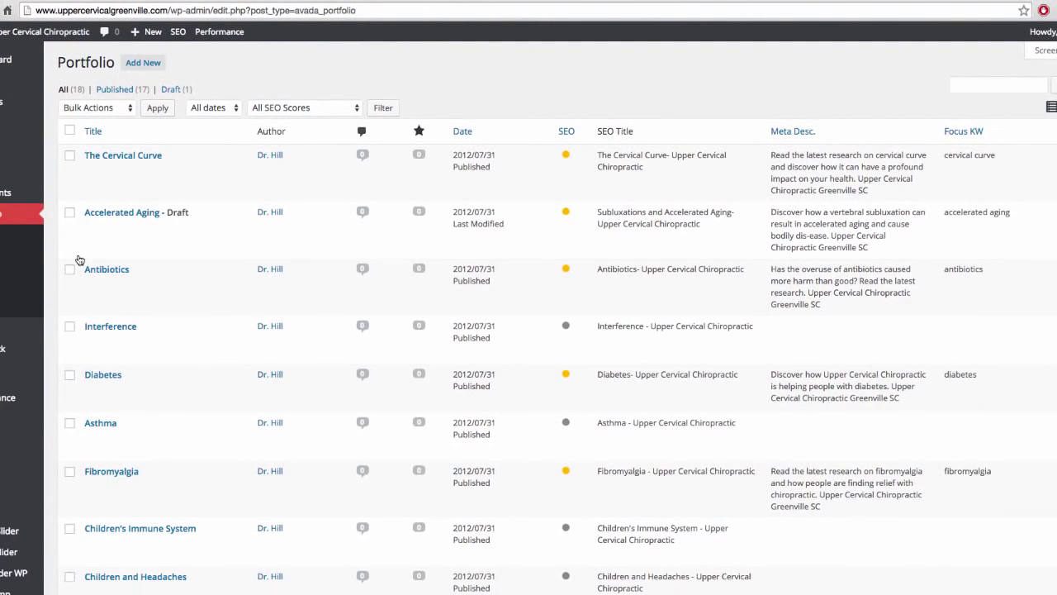
mouse_move(102, 259)
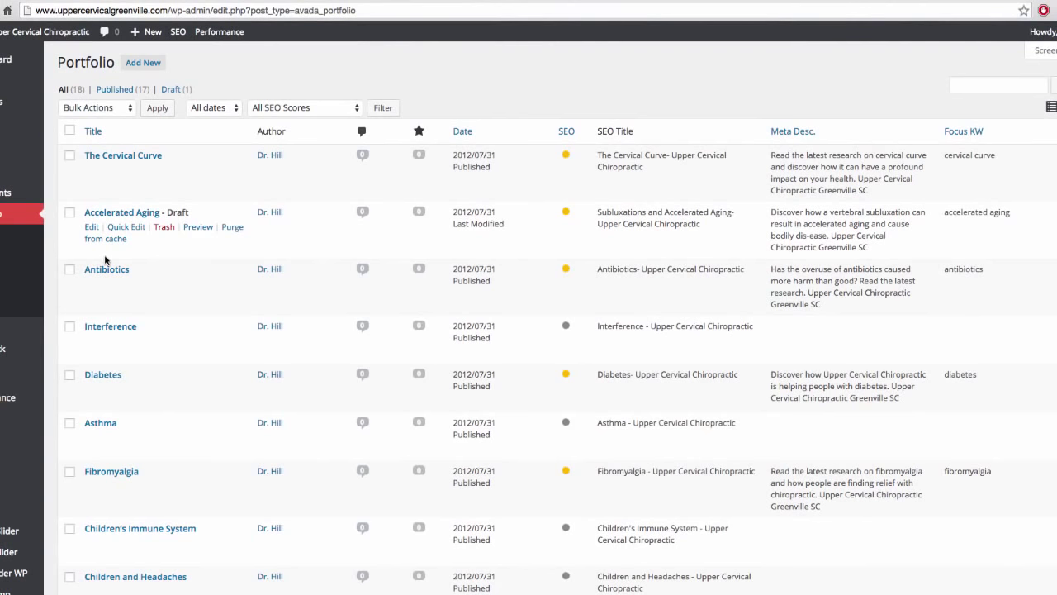
Step: Look over the Contact and Appearance options and open the site's installed themes
mouse_move(21, 328)
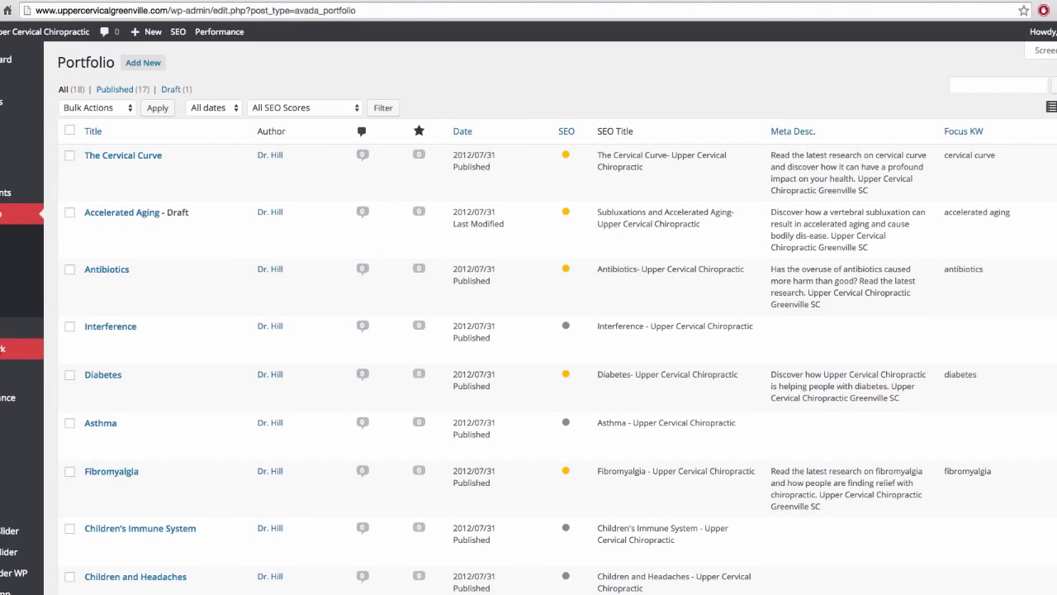
mouse_move(21, 372)
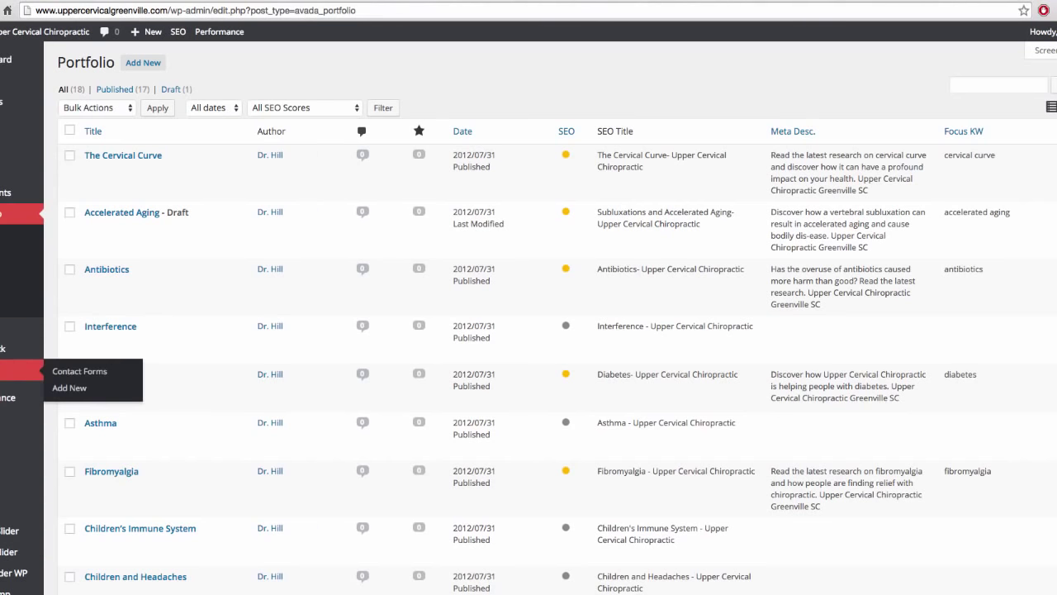
mouse_move(10, 399)
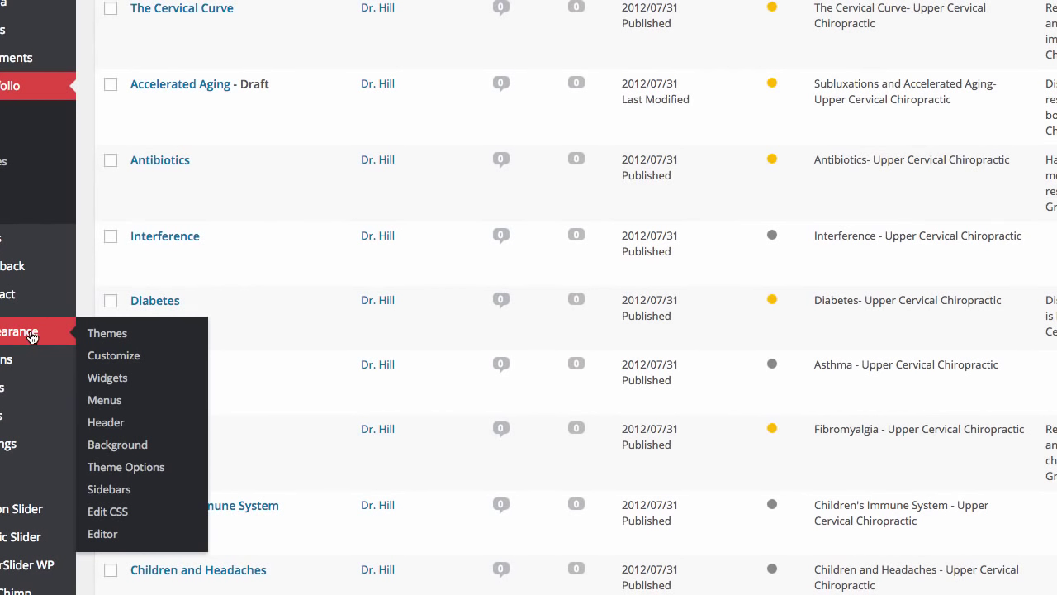
click(121, 340)
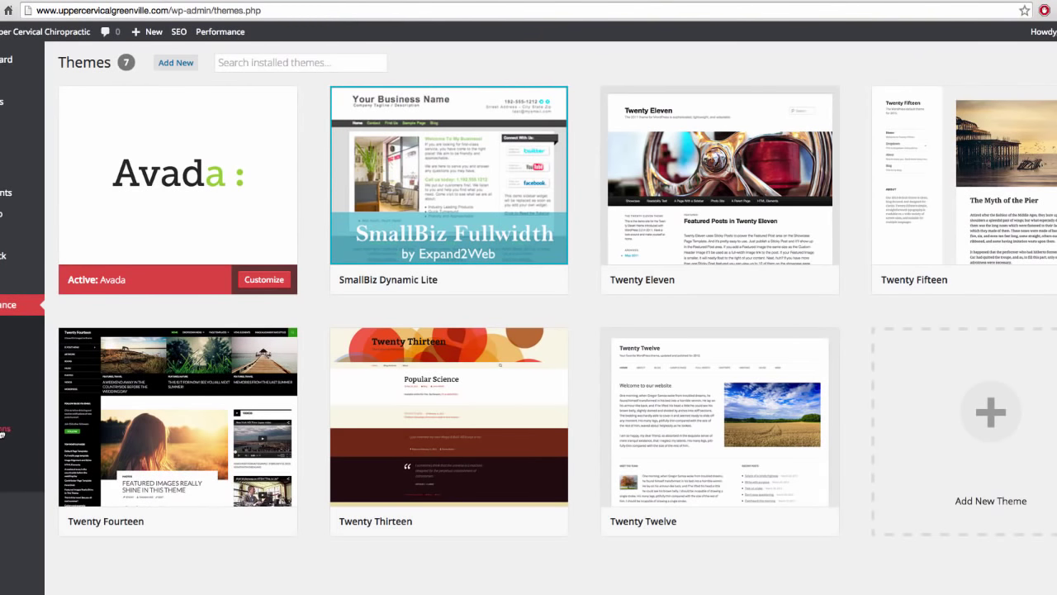
Step: Open the Avada theme options and view the selectable header layouts under Header Content Options
click(2, 433)
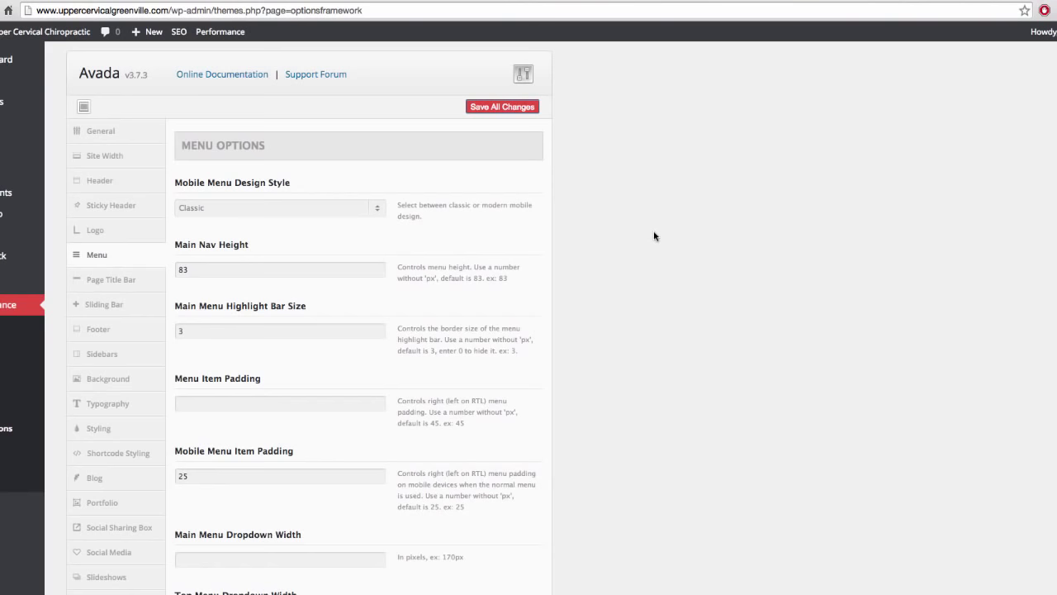
click(112, 190)
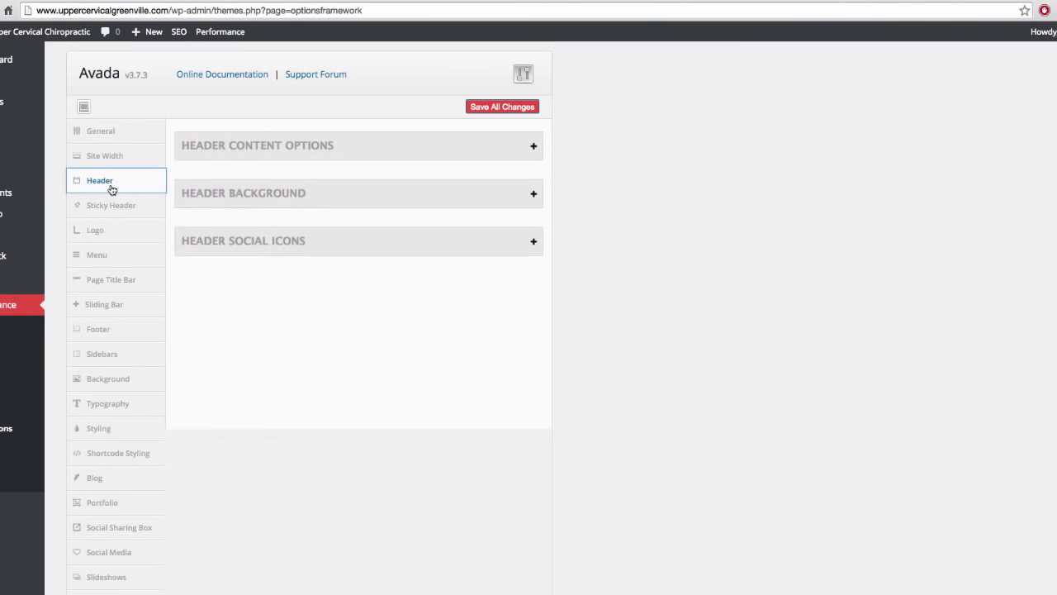
click(317, 152)
scroll(677, 349, down, 1)
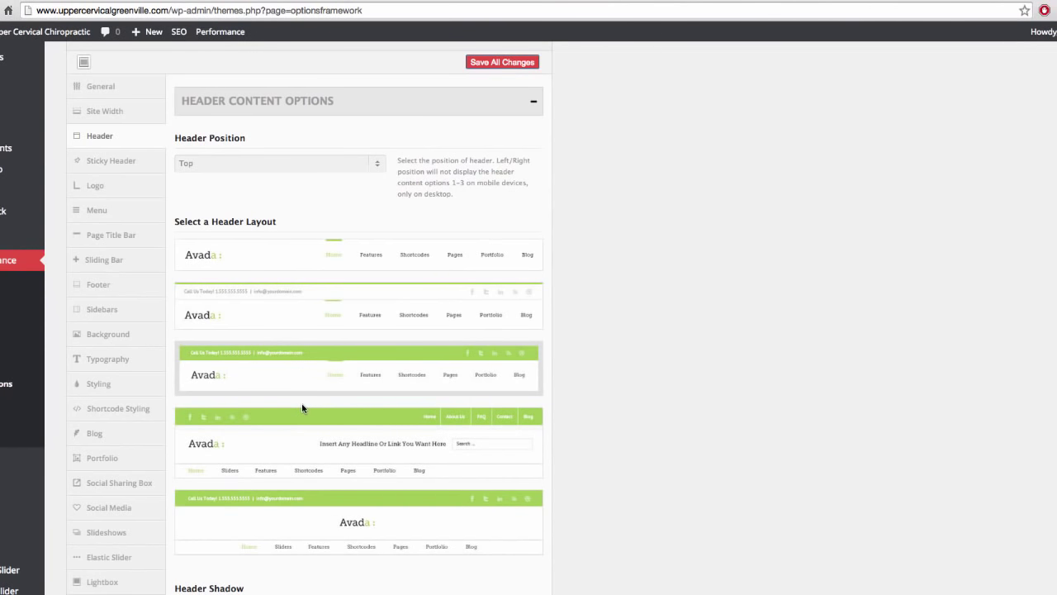
Step: Look over the Plugins options, open the administrator's user profile and review its personal options and name fields
mouse_move(33, 453)
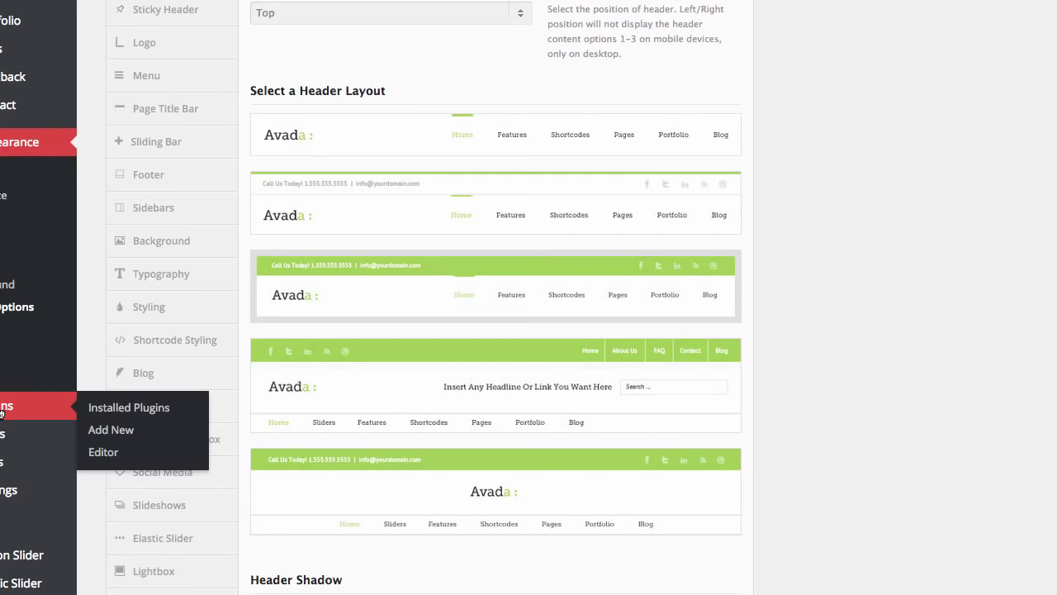
mouse_move(7, 436)
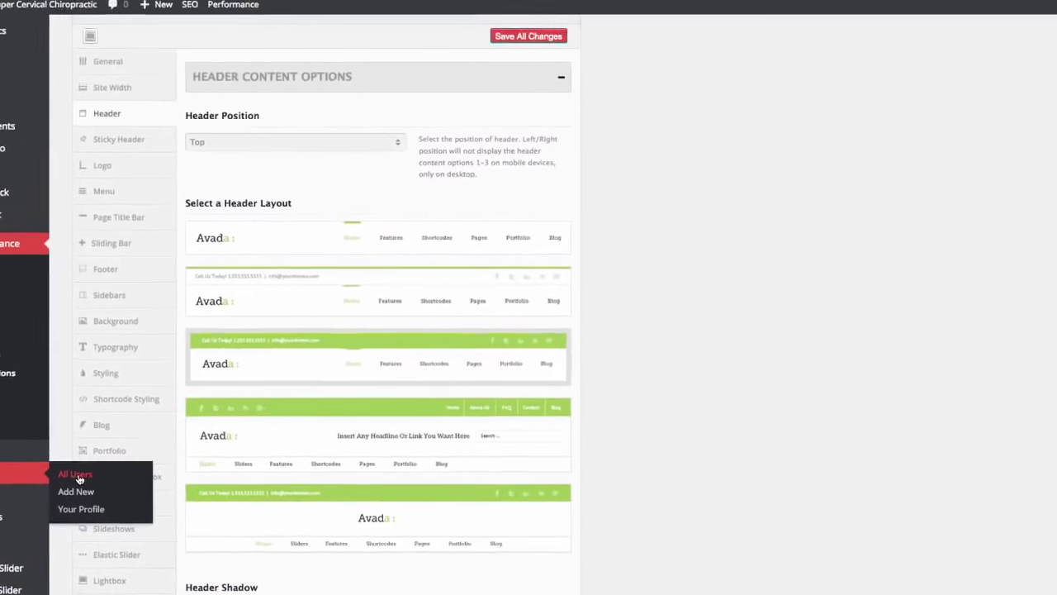
click(115, 440)
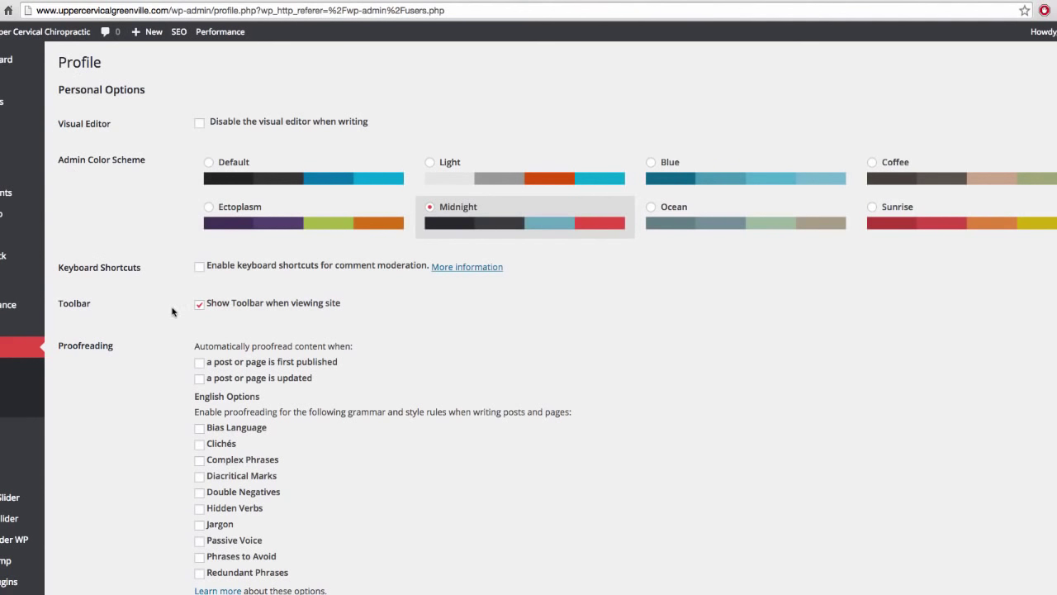
scroll(161, 310, down, 5)
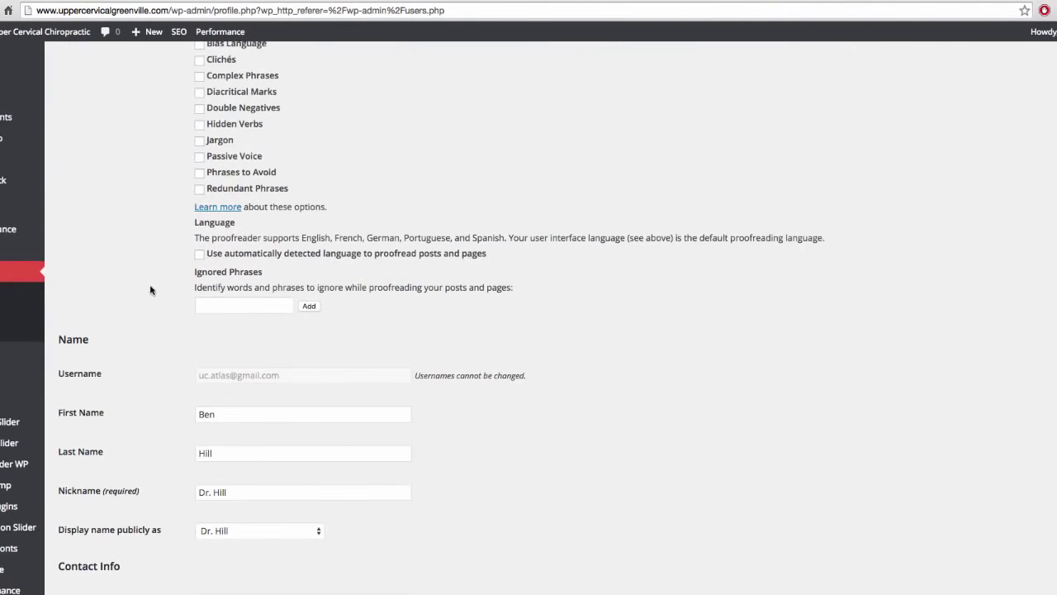
scroll(152, 289, up, 5)
Step: Check the available Tools and Settings categories and visit the live site from the dashboard
mouse_move(22, 427)
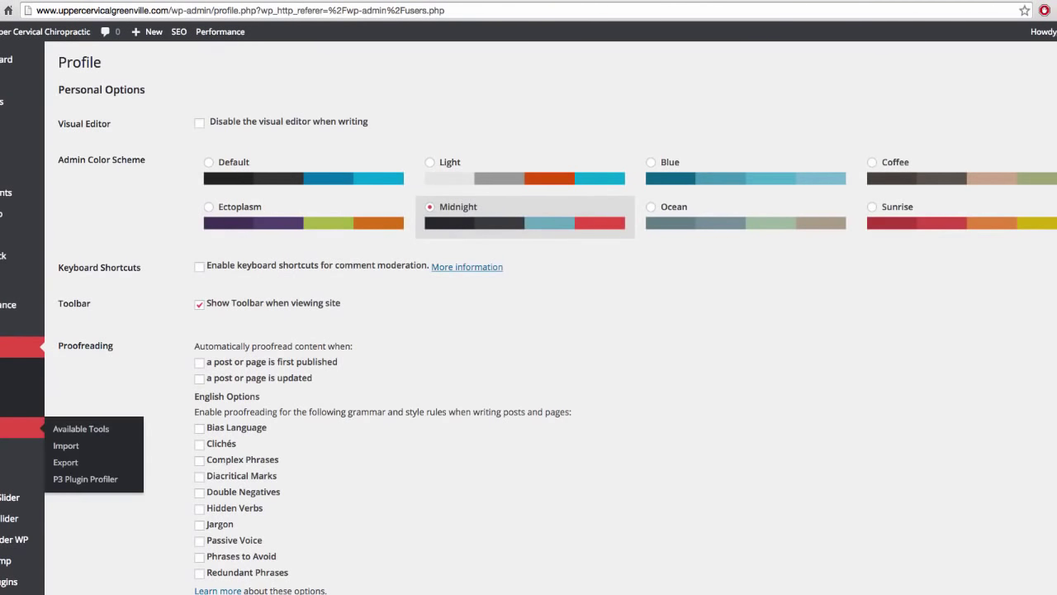
mouse_move(23, 449)
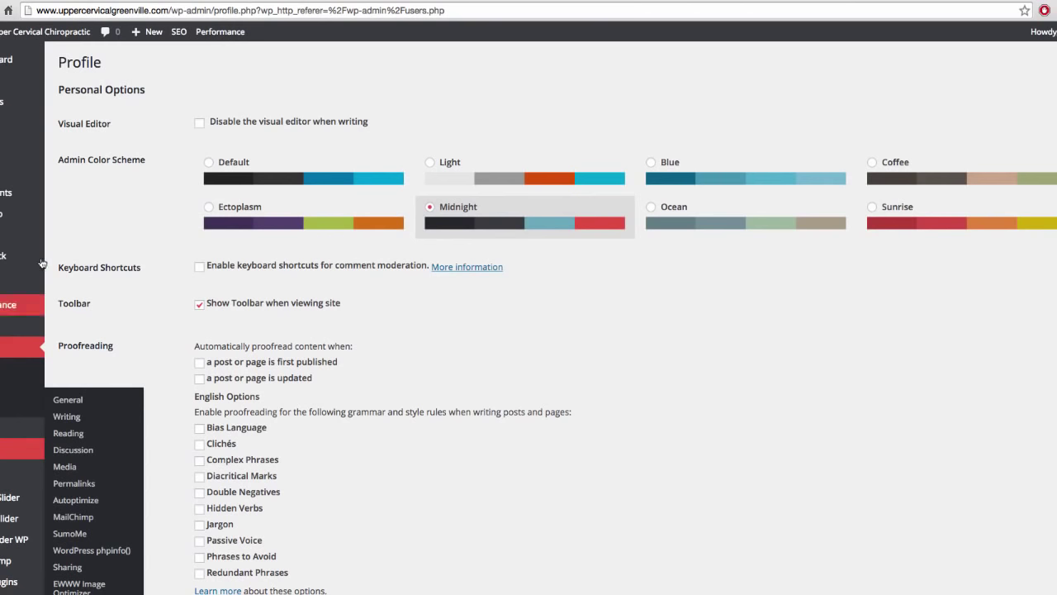
mouse_move(6, 62)
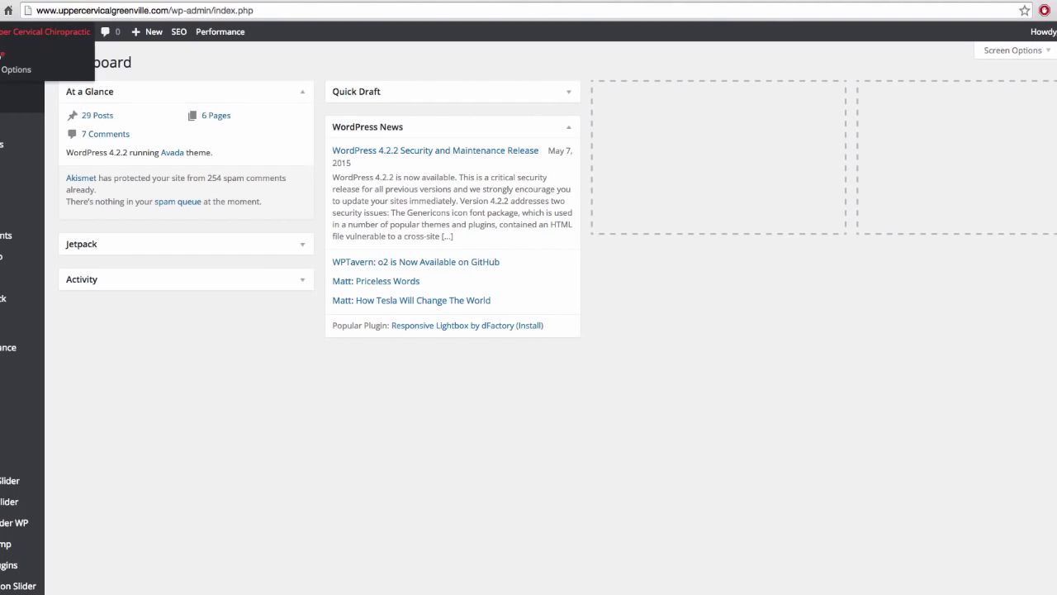
click(2, 54)
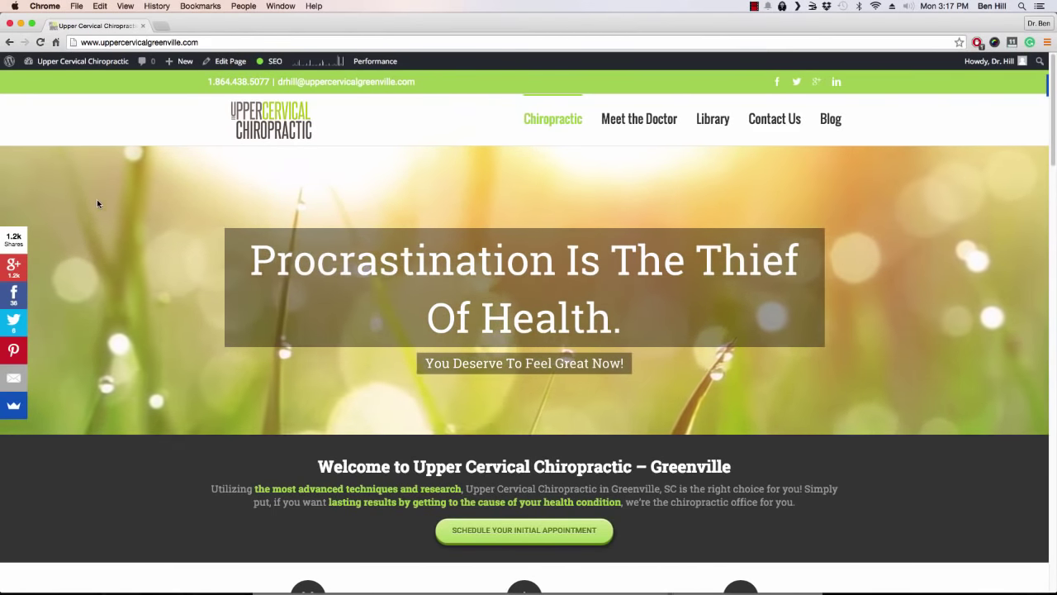
Step: Examine the live homepage from the welcome banner down past the testimonial videos and appointment request form
scroll(97, 203, down, 5)
scroll(97, 200, down, 4)
scroll(97, 204, down, 6)
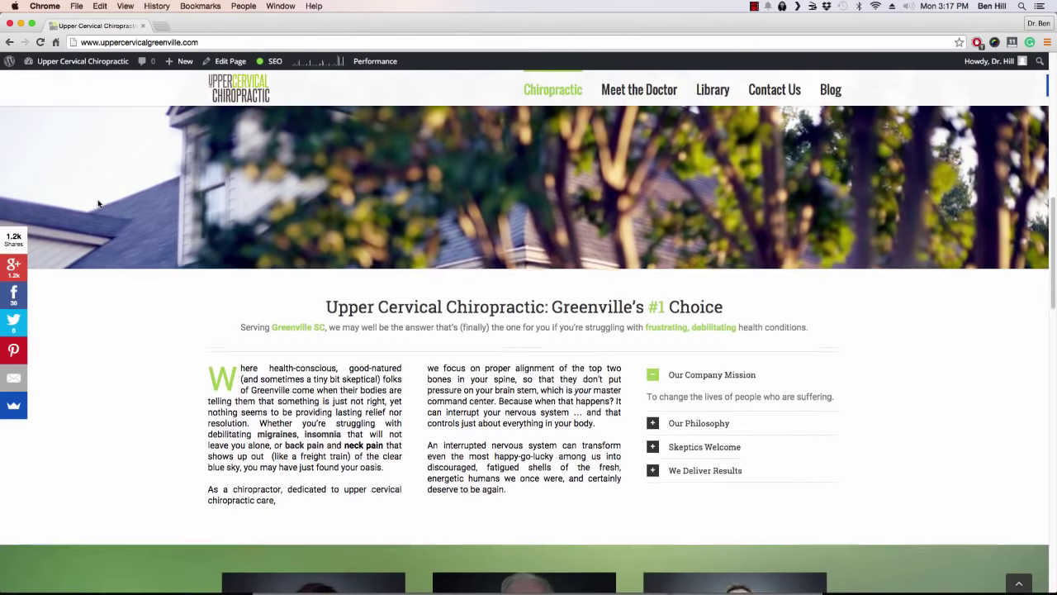
scroll(98, 203, down, 3)
scroll(97, 204, down, 6)
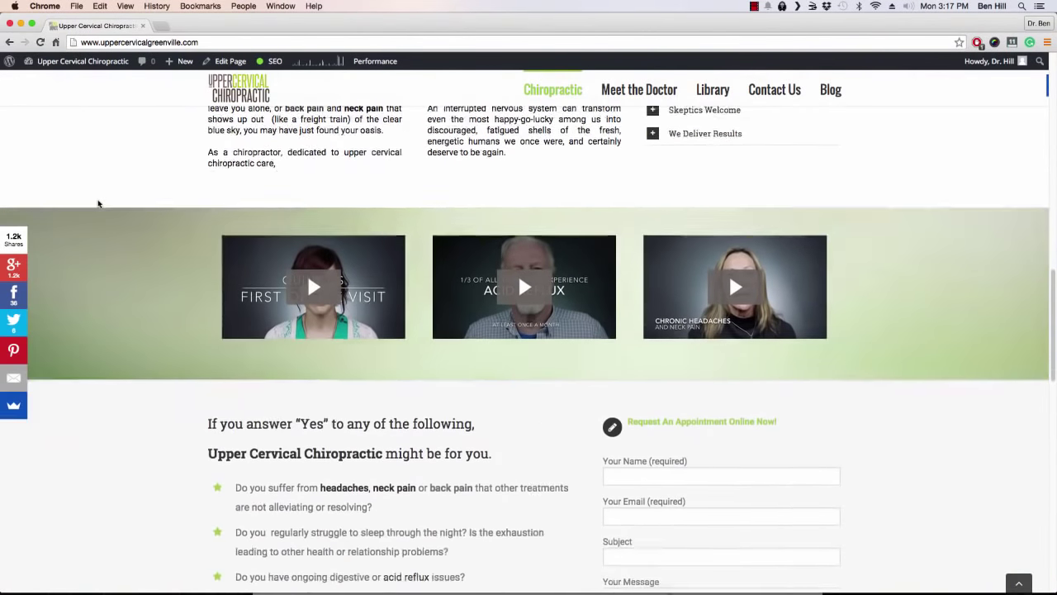
scroll(97, 204, down, 2)
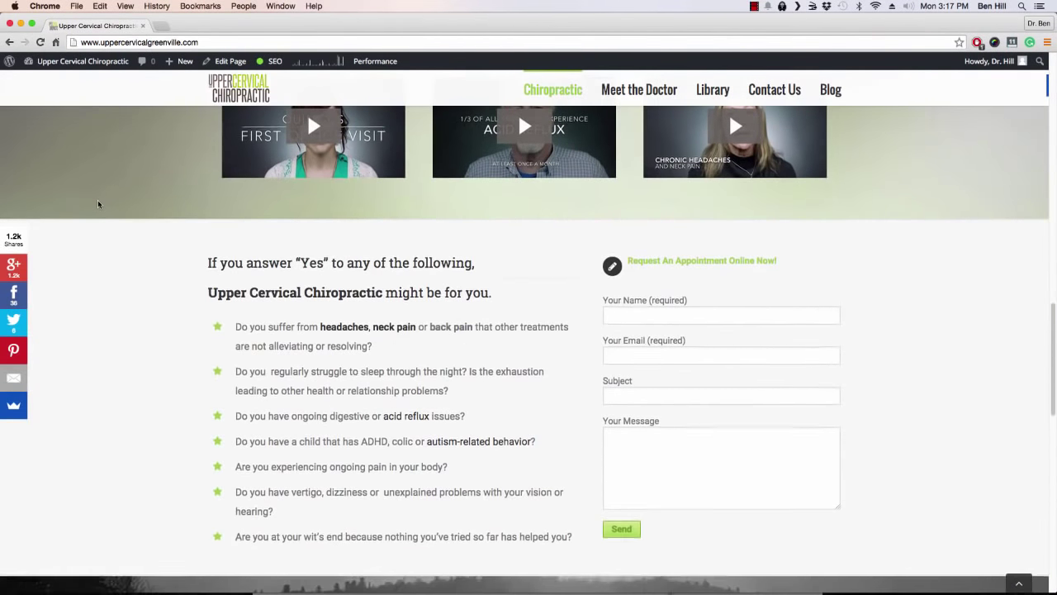
scroll(97, 204, down, 3)
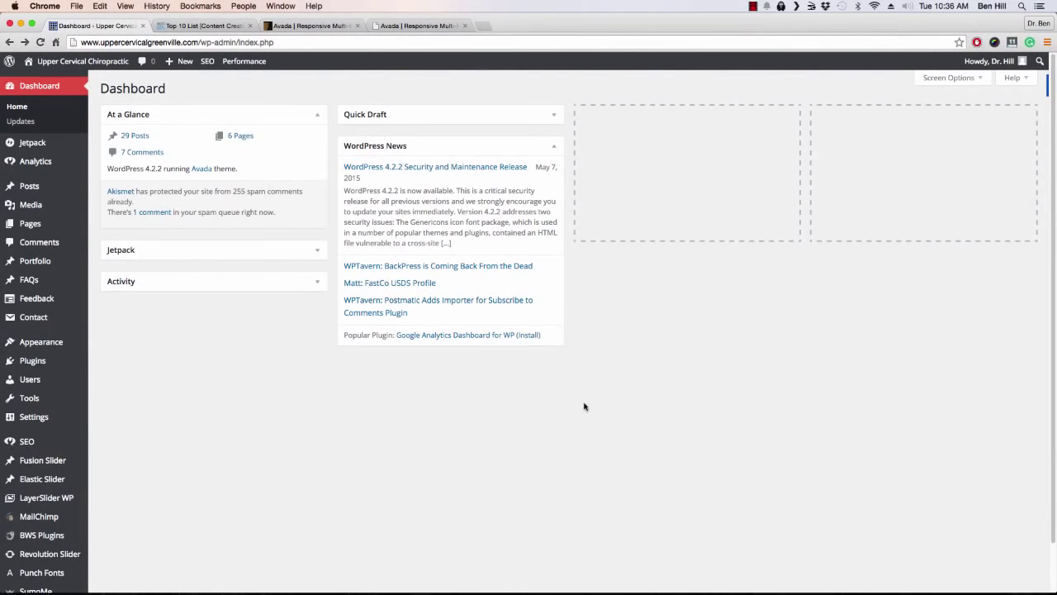
Step: Visit the live site from the dashboard and compare it with the Simple Content Creation Top 10 List page
mouse_move(65, 62)
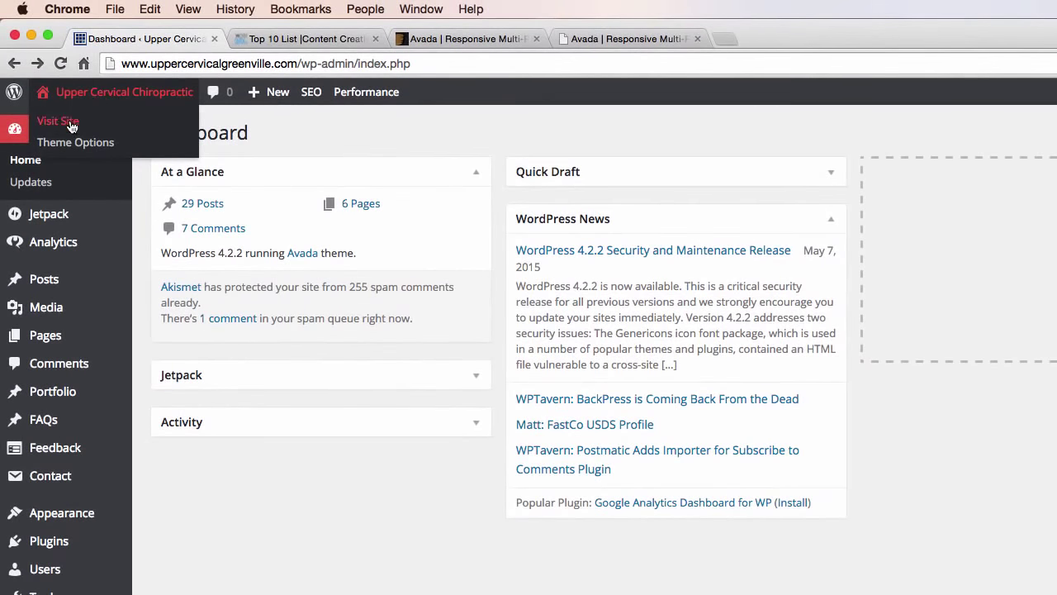
click(57, 122)
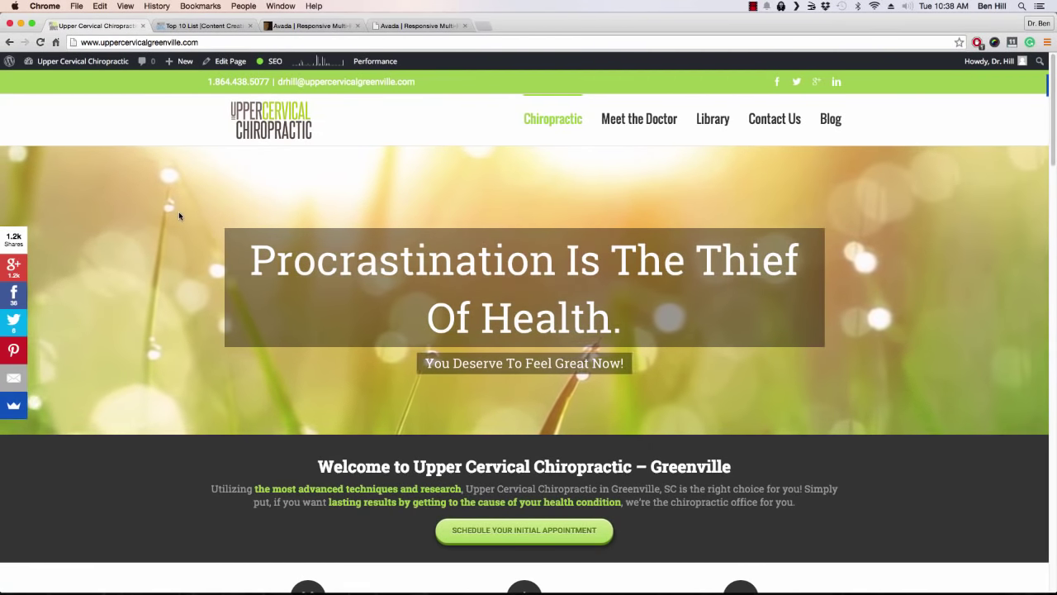
click(203, 26)
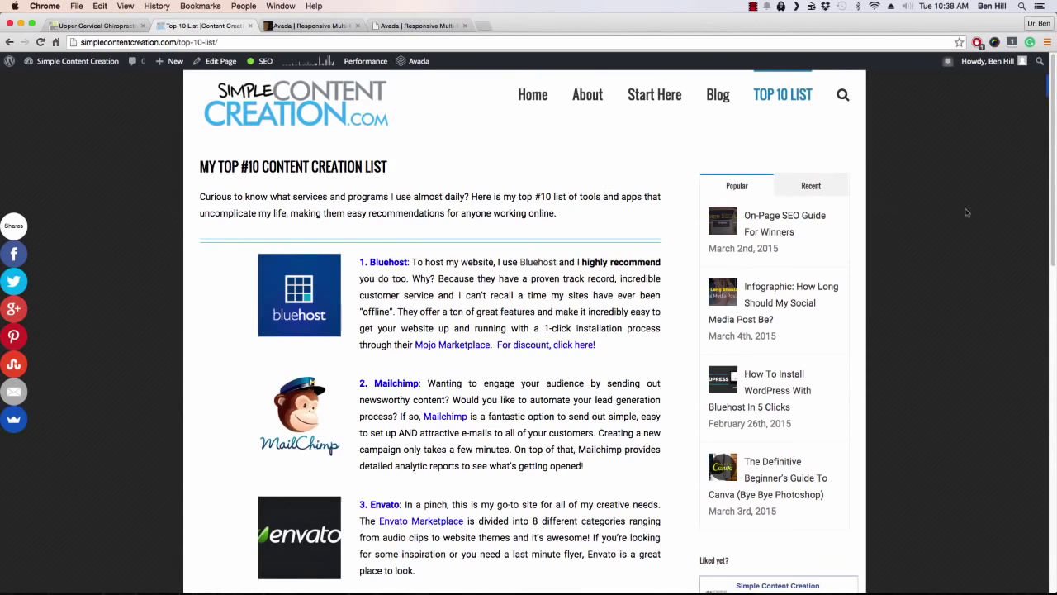
click(111, 25)
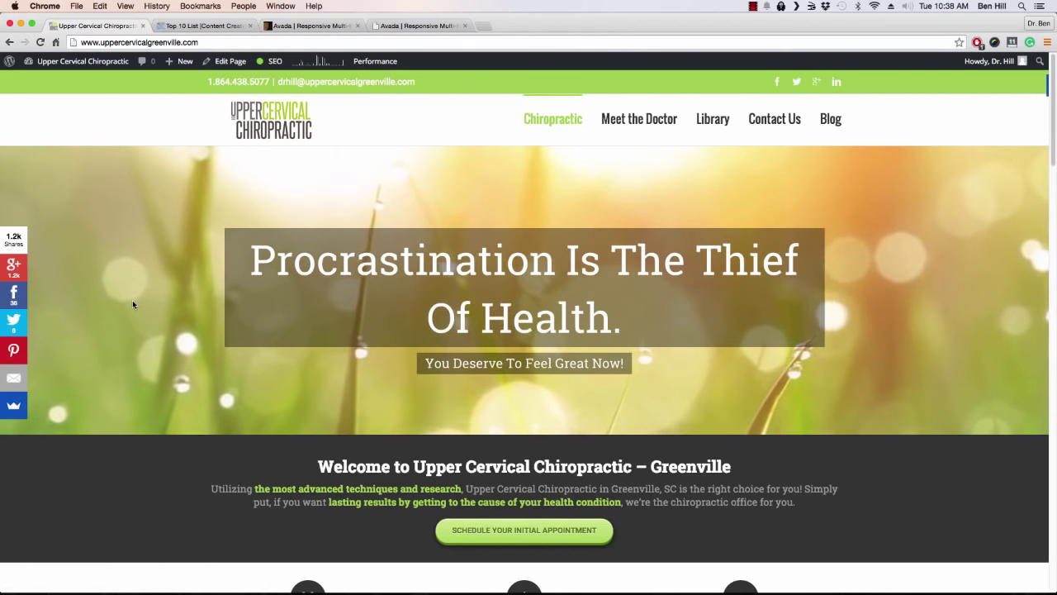
Step: Examine the homepage's three service columns and the scrolling effect of the building photo above the Greenville's #1 Choice section
scroll(159, 282, down, 2)
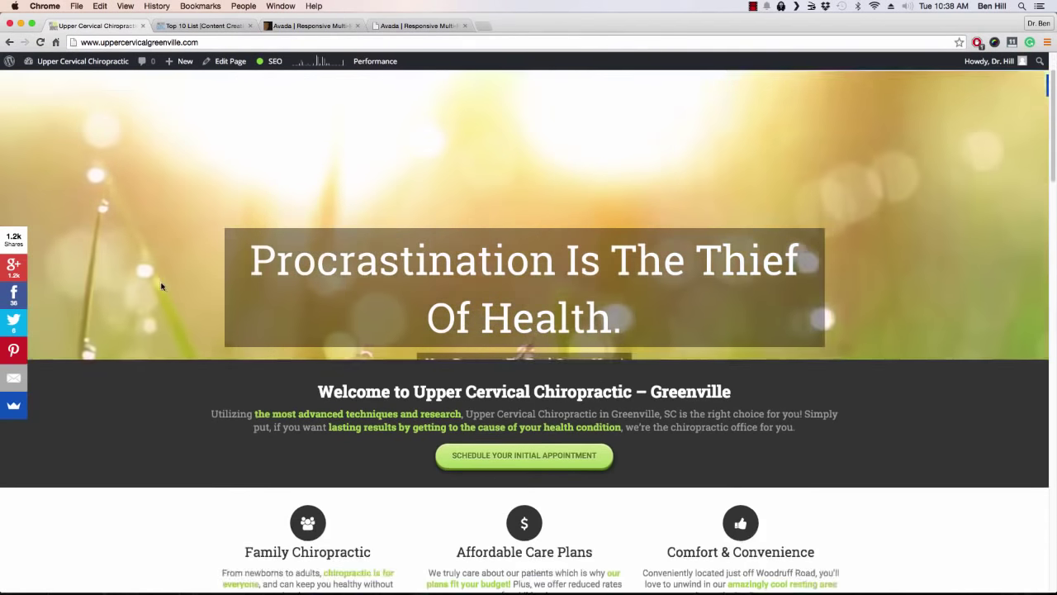
scroll(161, 286, down, 3)
scroll(233, 328, down, 2)
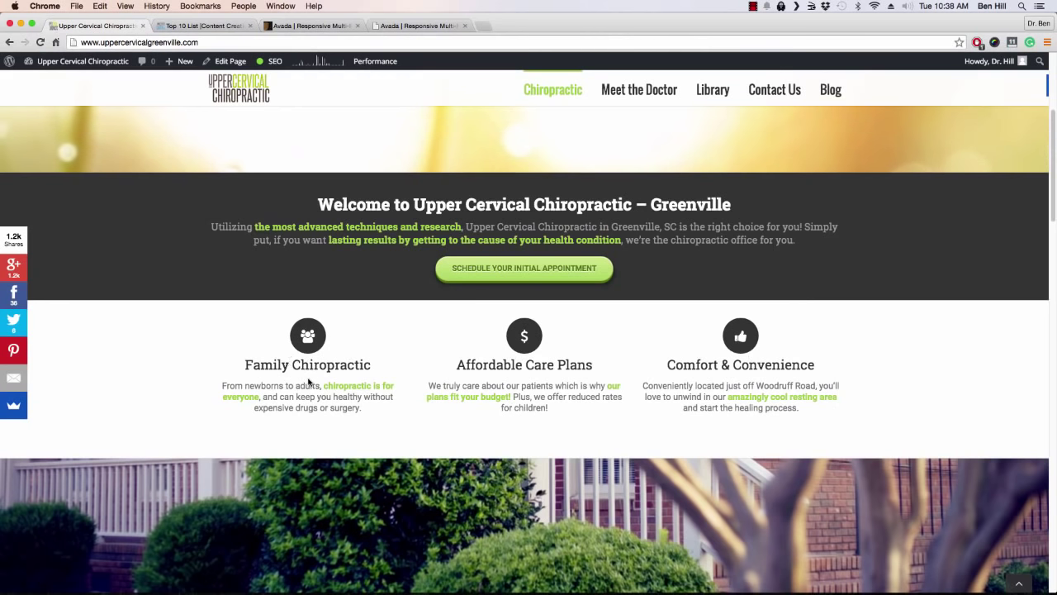
mouse_move(355, 390)
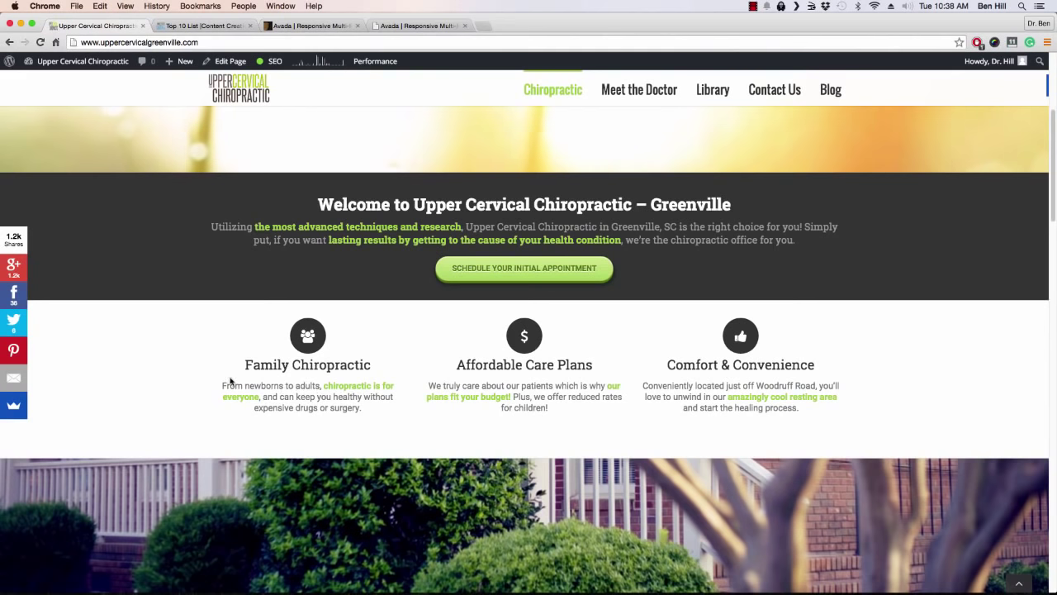
scroll(198, 366, down, 5)
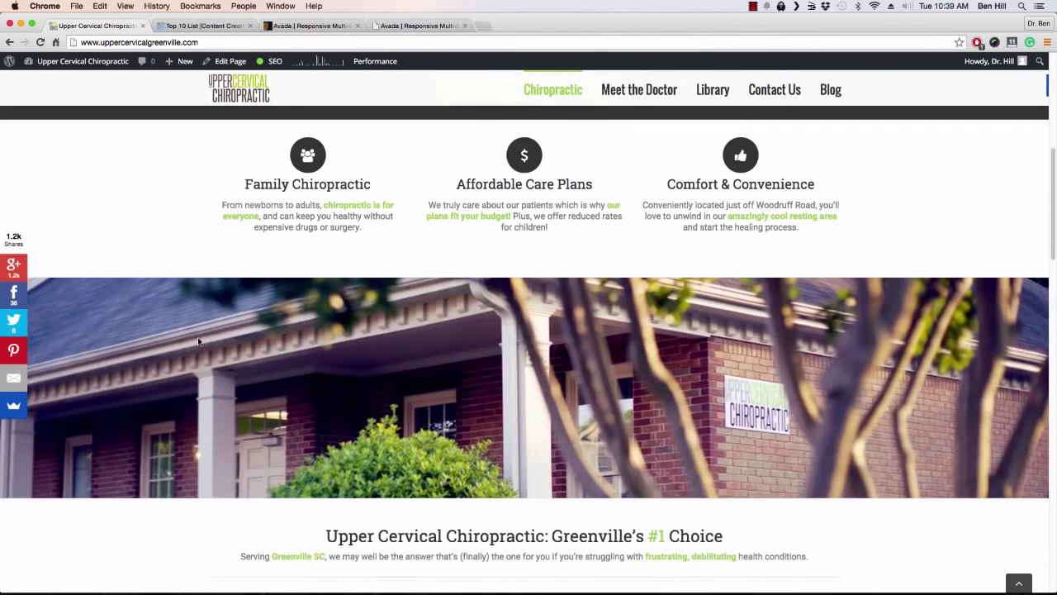
scroll(200, 327, down, 1)
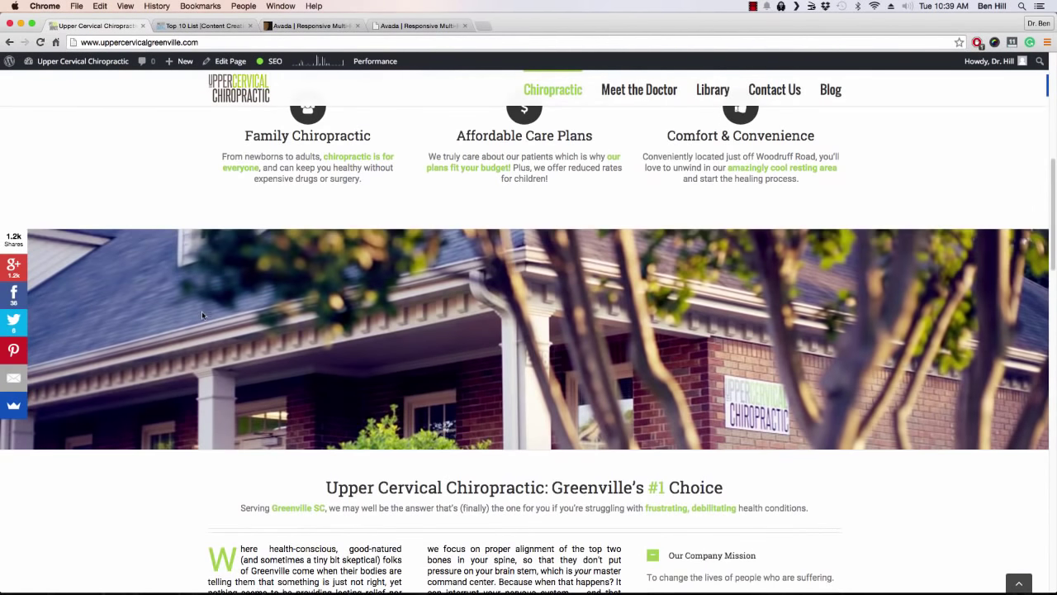
scroll(203, 343, up, 3)
scroll(202, 343, down, 5)
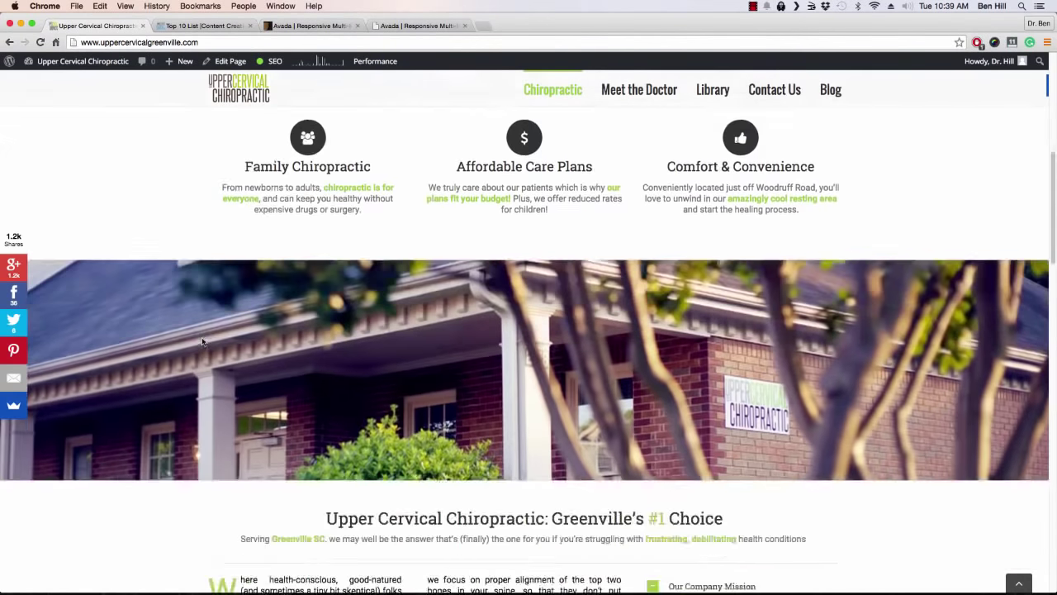
scroll(199, 306, down, 3)
scroll(199, 309, up, 6)
scroll(199, 313, down, 7)
scroll(197, 312, up, 4)
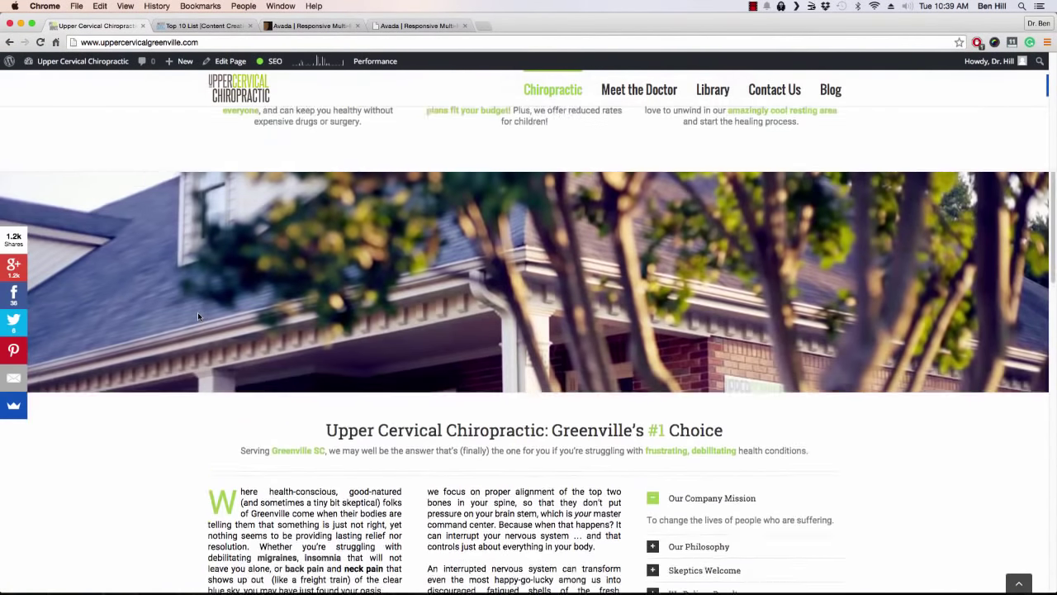
scroll(196, 319, down, 3)
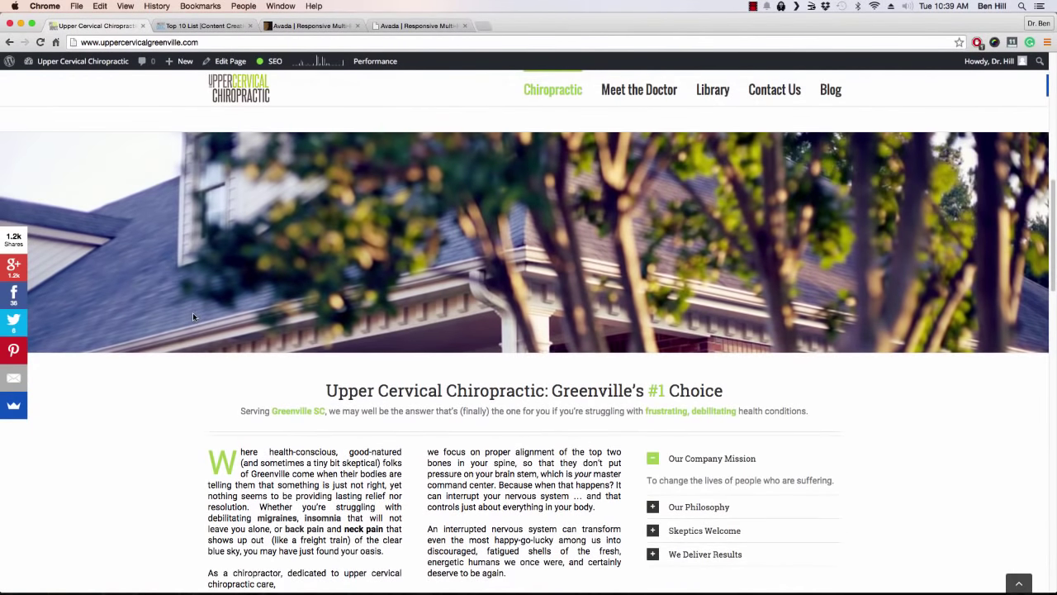
Step: Expand the Our Philosophy, Skeptics Welcome and We Deliver Results toggles in the Greenville's #1 Choice section
scroll(184, 316, down, 3)
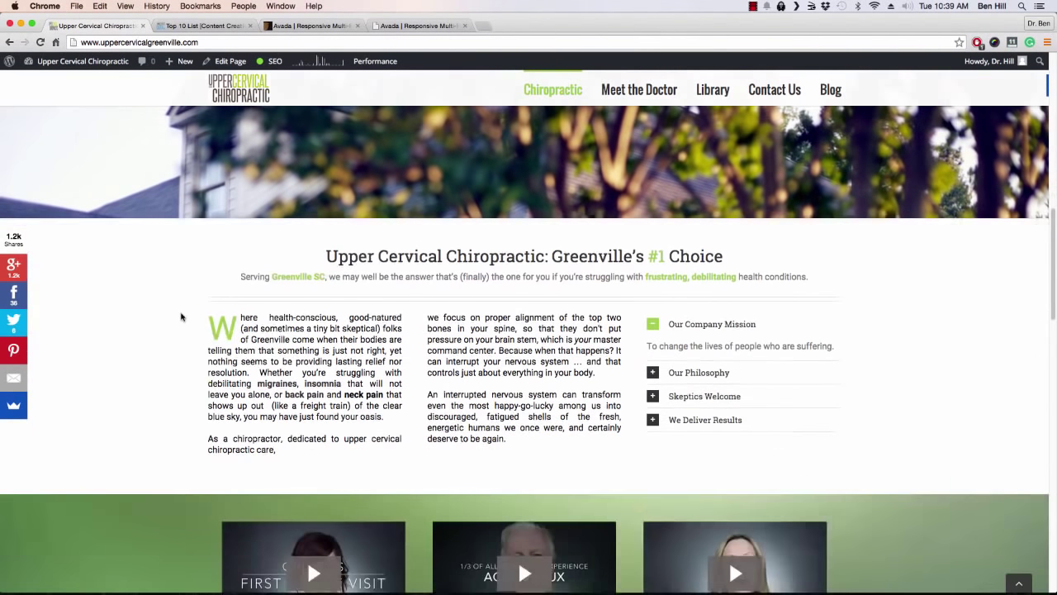
click(657, 378)
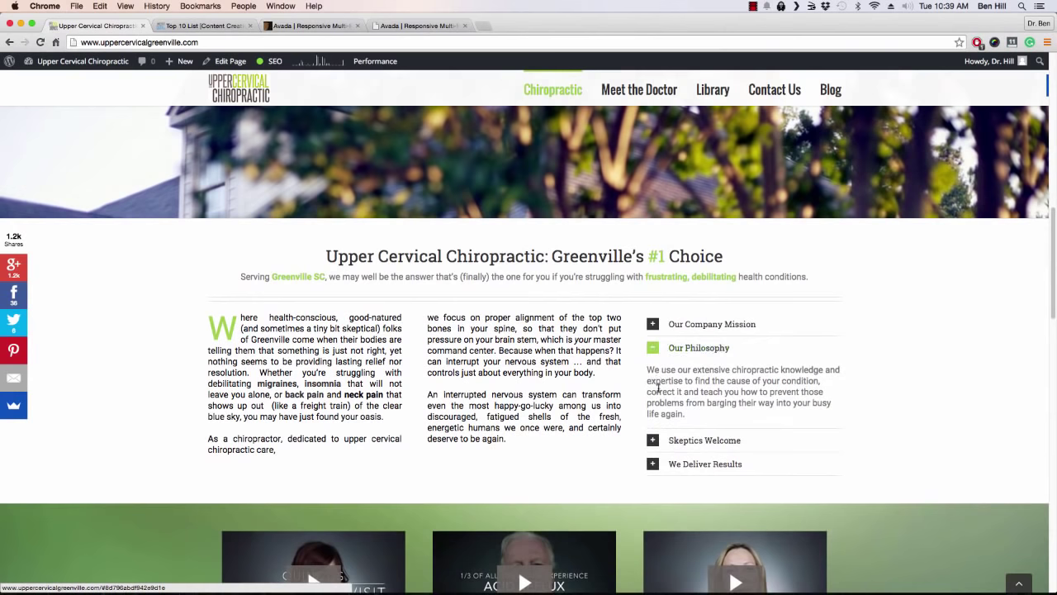
click(655, 447)
click(657, 473)
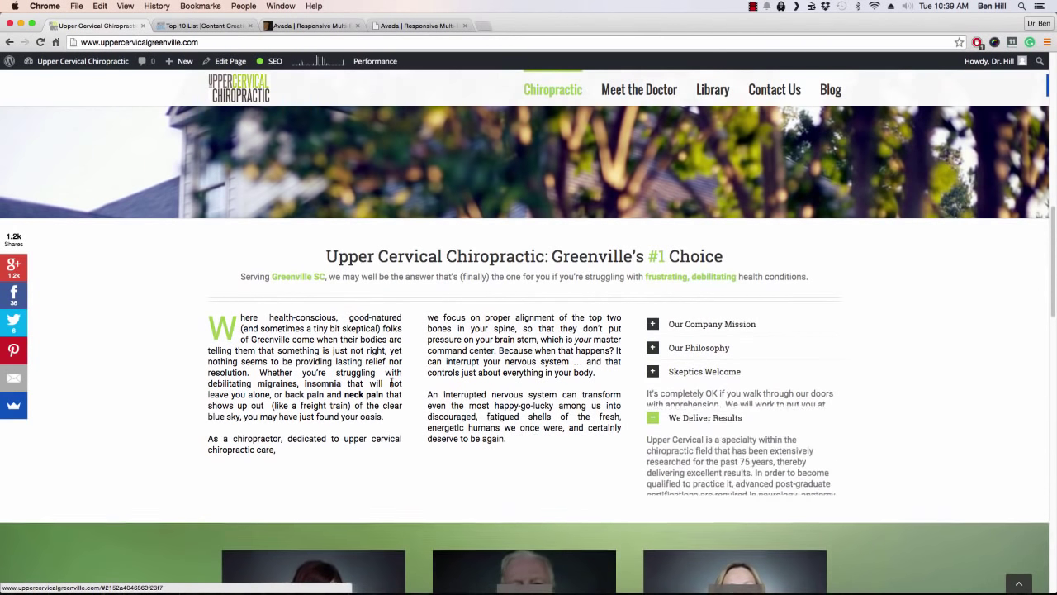
Step: Examine the rest of the homepage from the testimonial videos through the appointment form, patient reviews and study statistics to the footer
scroll(518, 526, down, 5)
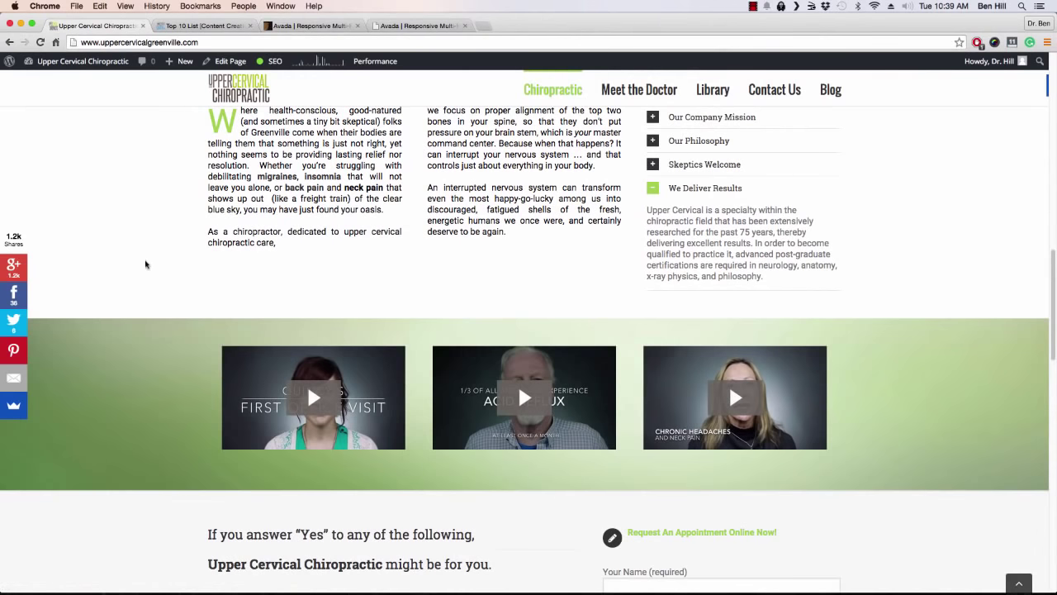
scroll(149, 322, down, 5)
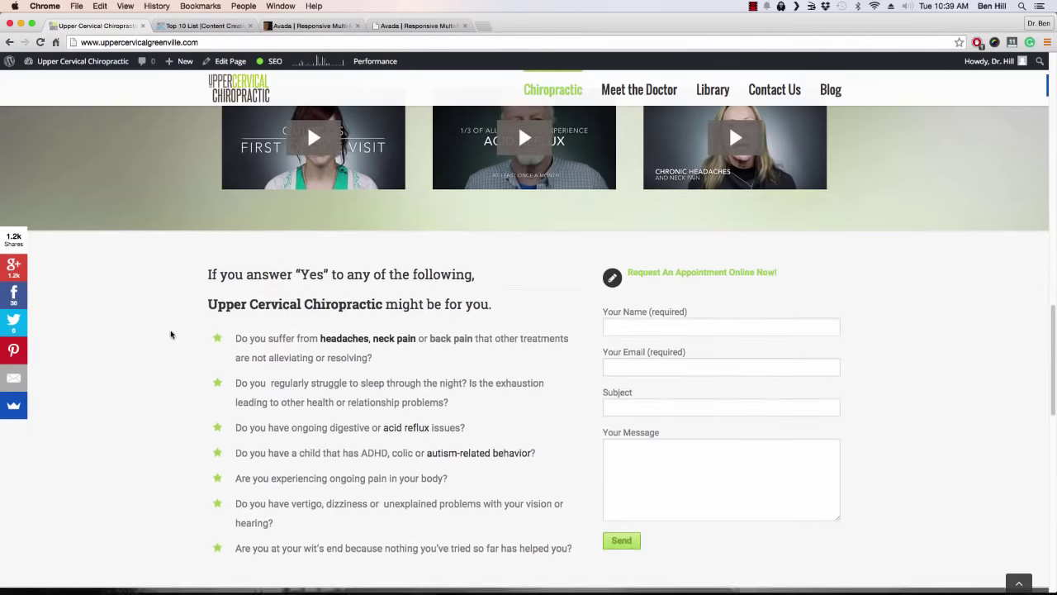
scroll(170, 333, down, 5)
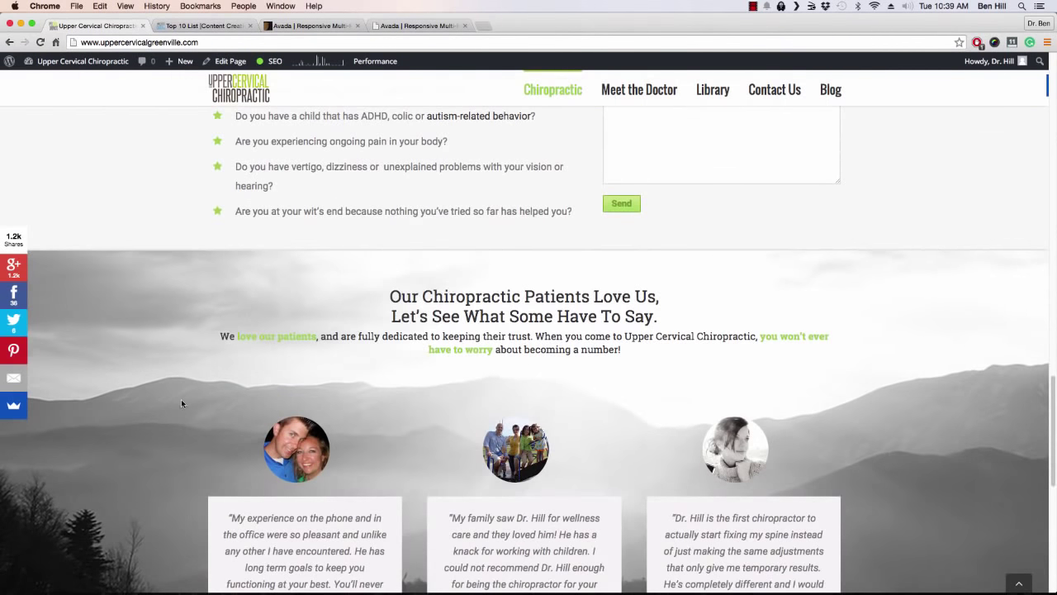
scroll(178, 377, down, 1)
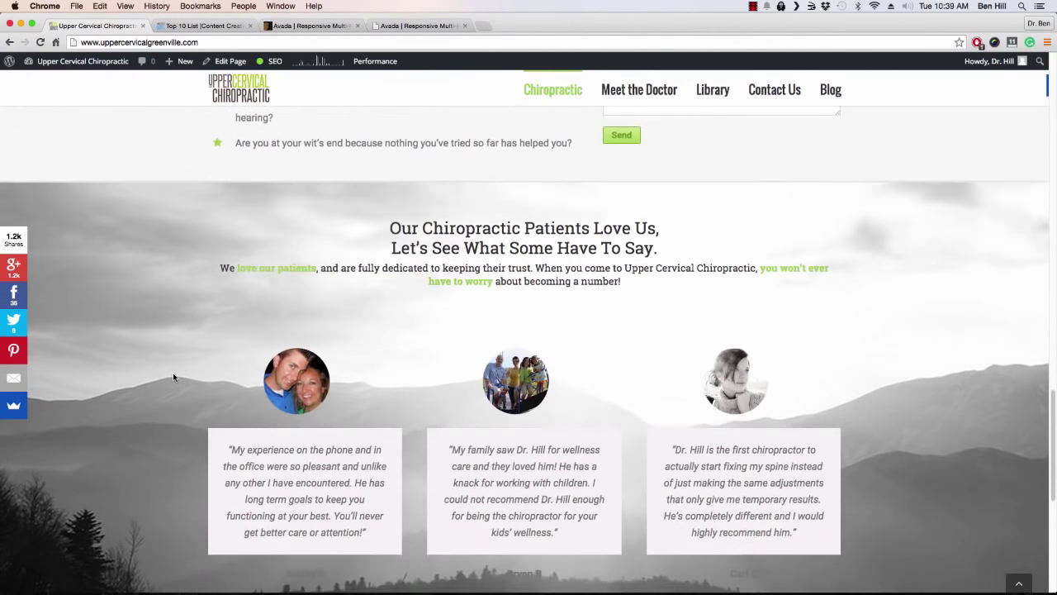
scroll(182, 375, down, 1)
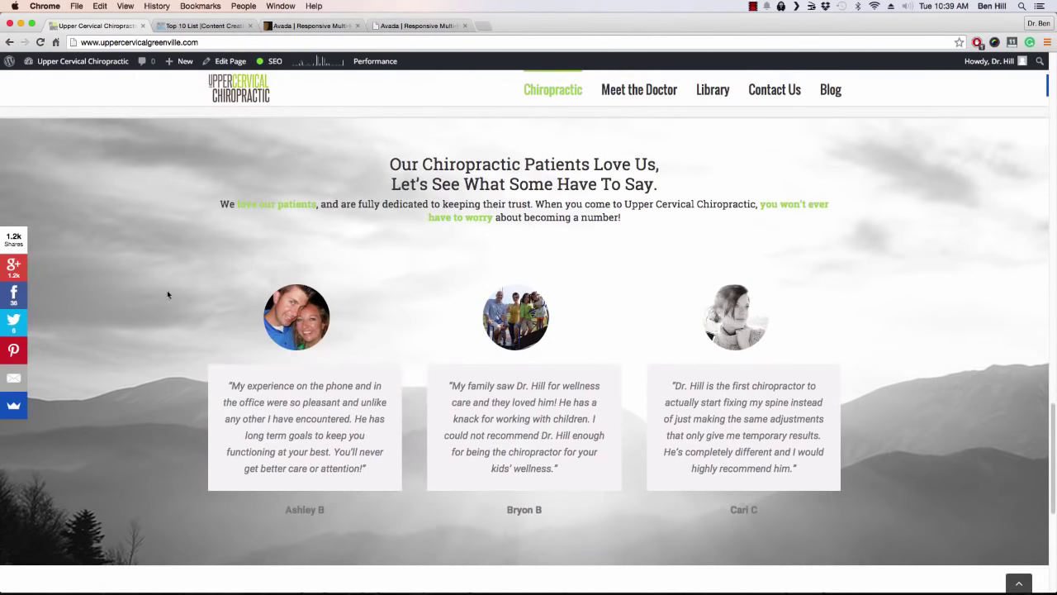
scroll(165, 287, down, 2)
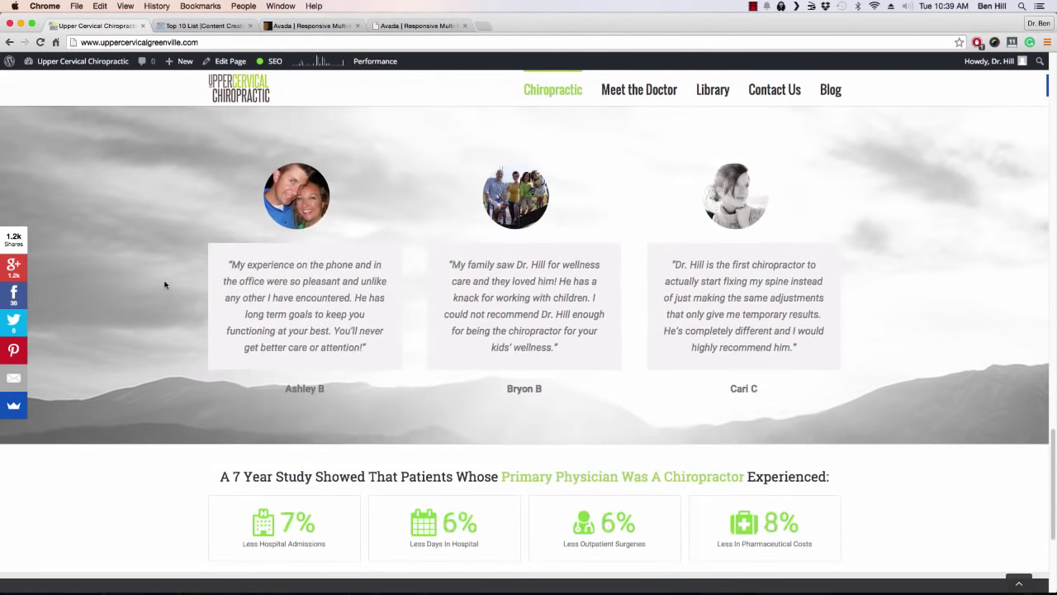
scroll(164, 285, down, 3)
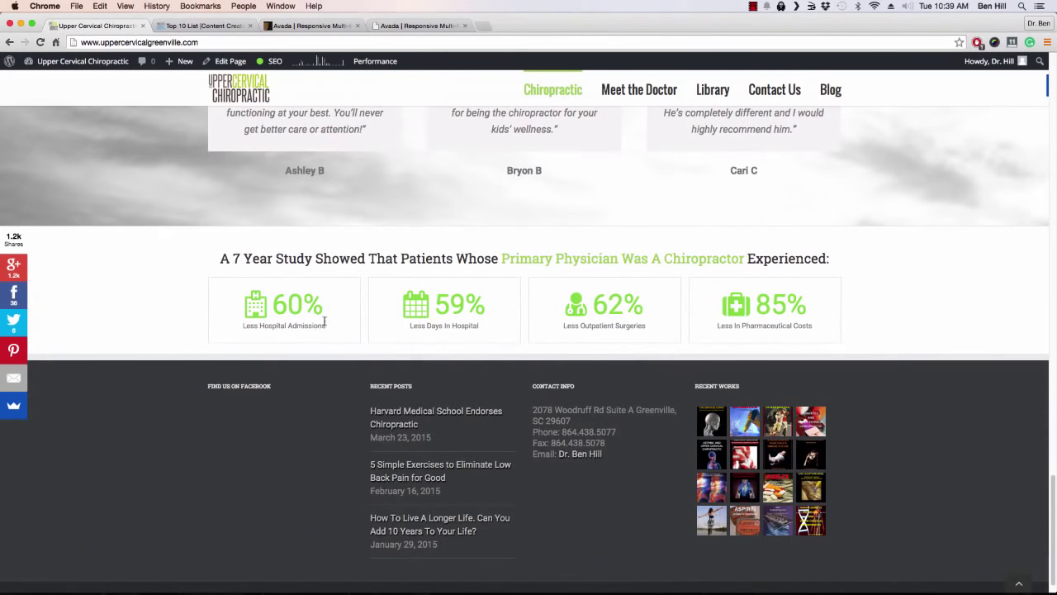
scroll(203, 284, down, 1)
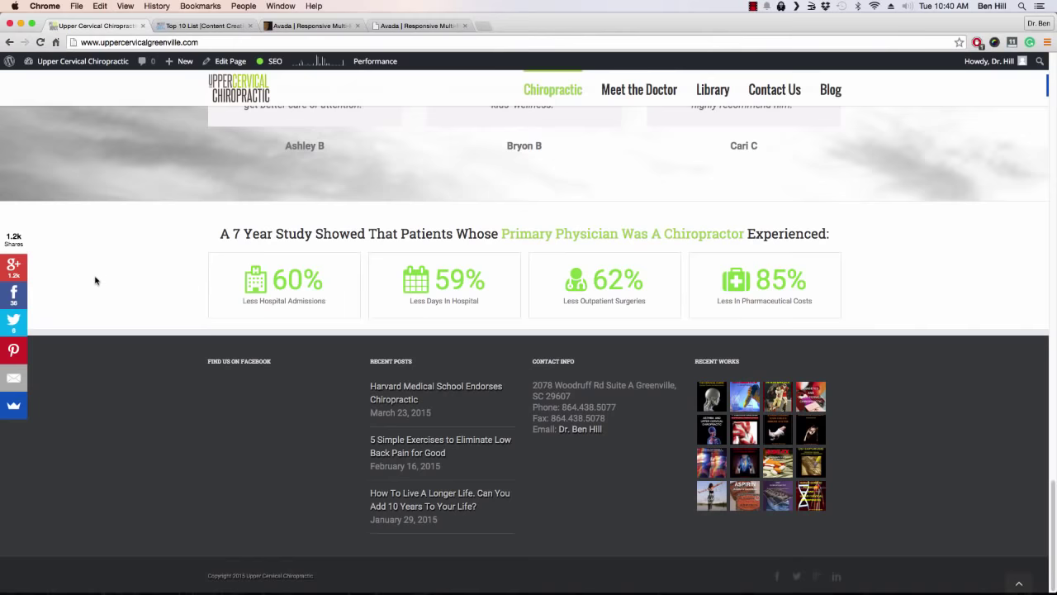
Step: Return to the beginning of the homepage and check the WordPress admin bar's shortcuts and account greeting
scroll(98, 279, up, 20)
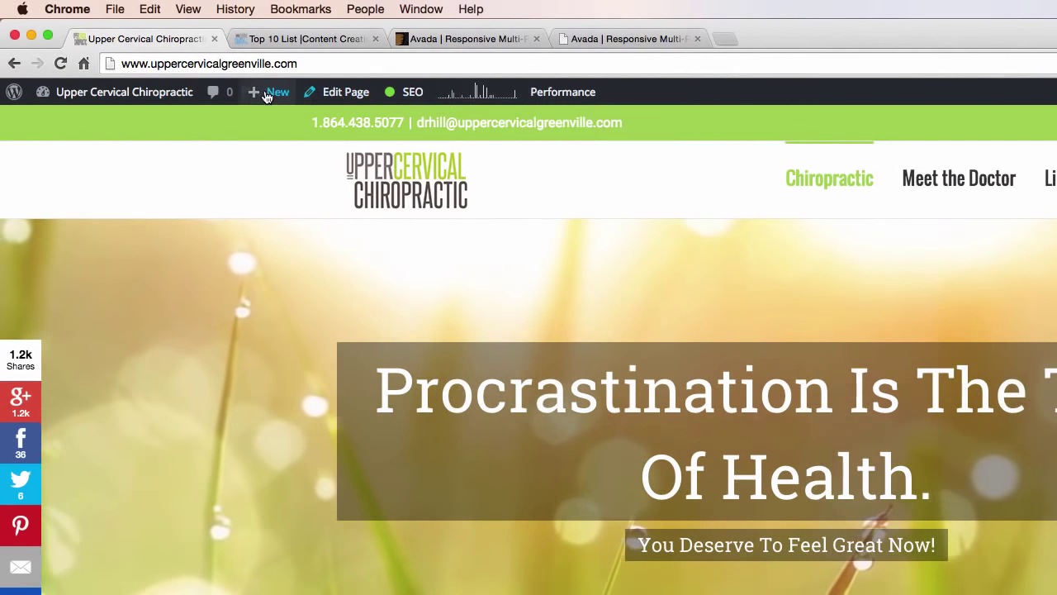
mouse_move(137, 99)
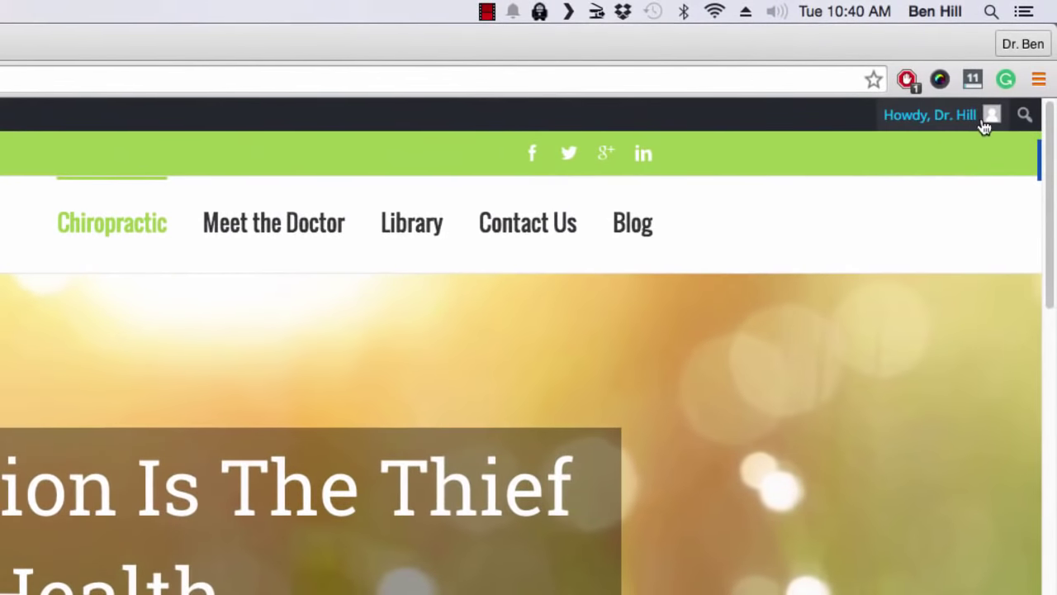
mouse_move(985, 126)
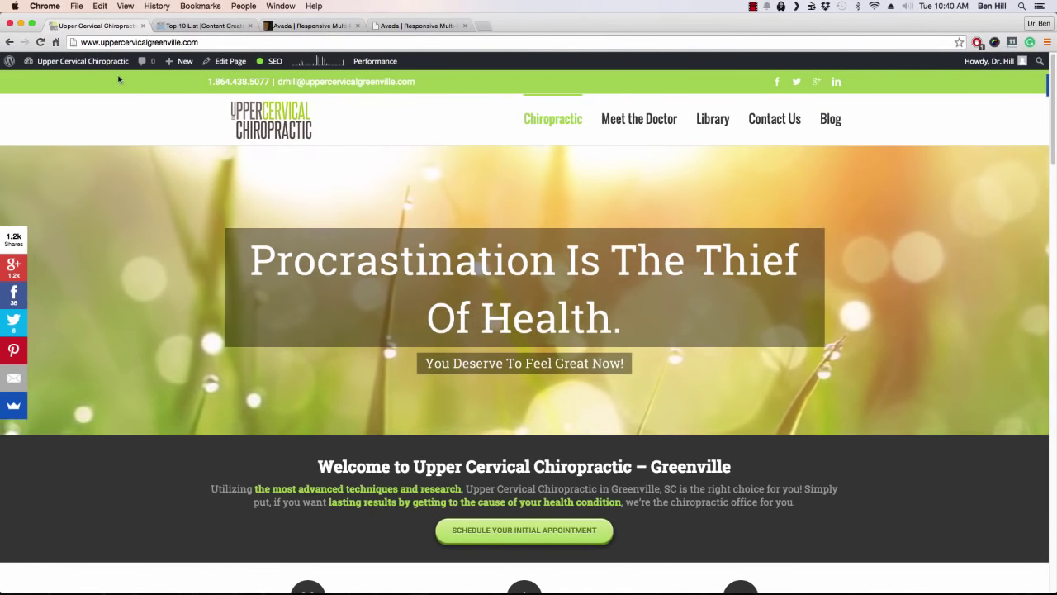
Step: Return to the site's WordPress dashboard and open the installed Themes page
mouse_move(111, 64)
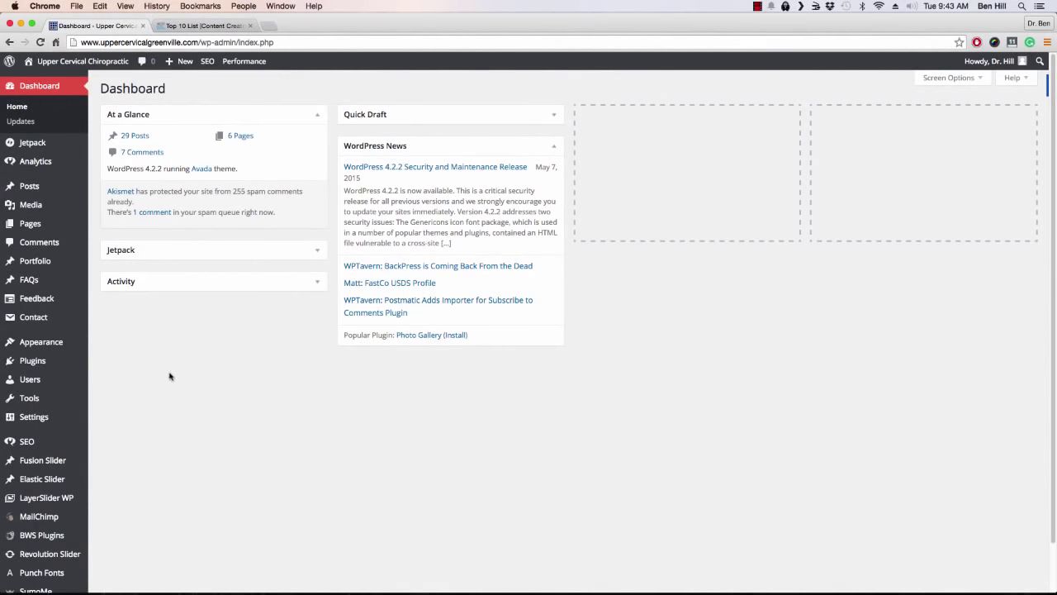
mouse_move(66, 342)
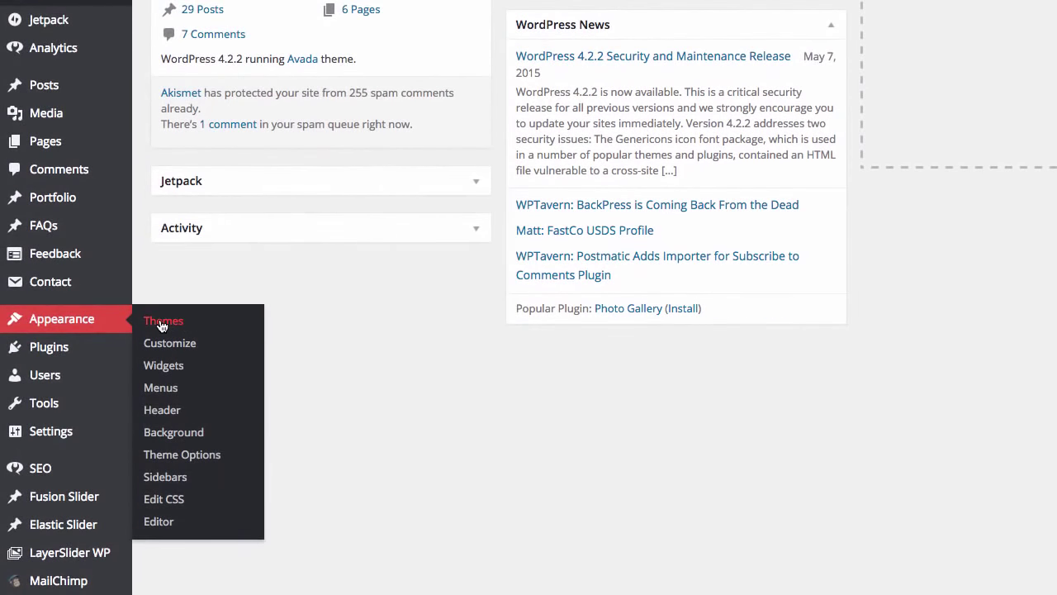
click(162, 324)
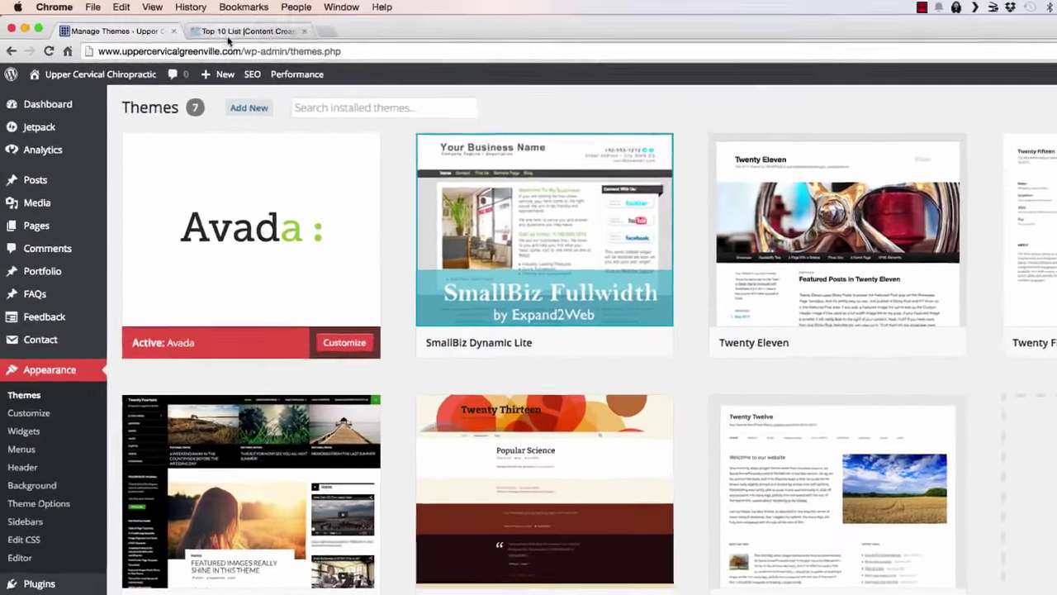
Step: Switch to the Top 10 List page and follow the Envato Marketplace link in its third entry
click(202, 26)
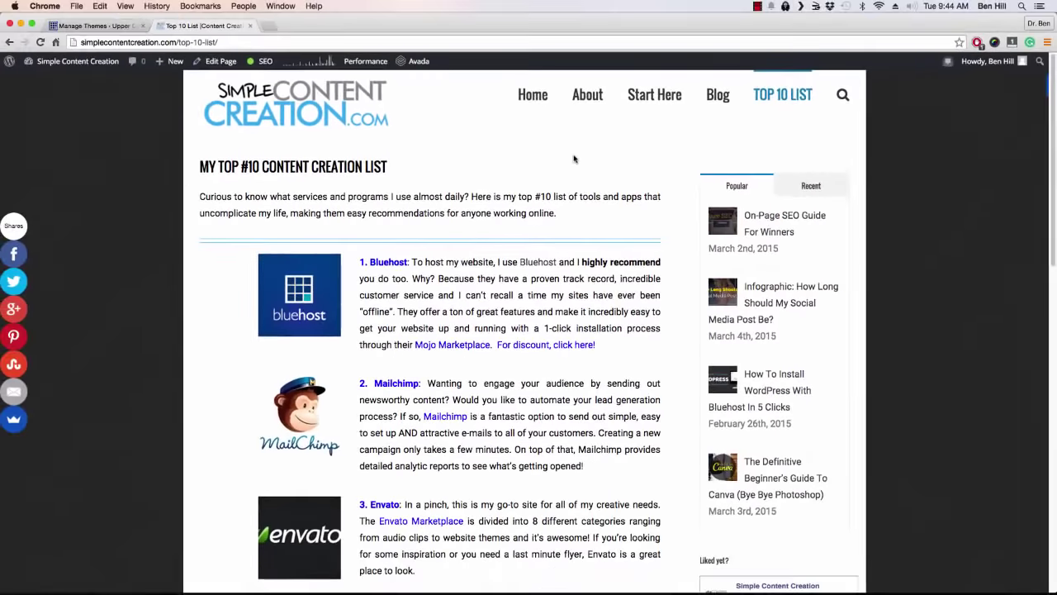
scroll(561, 314, down, 3)
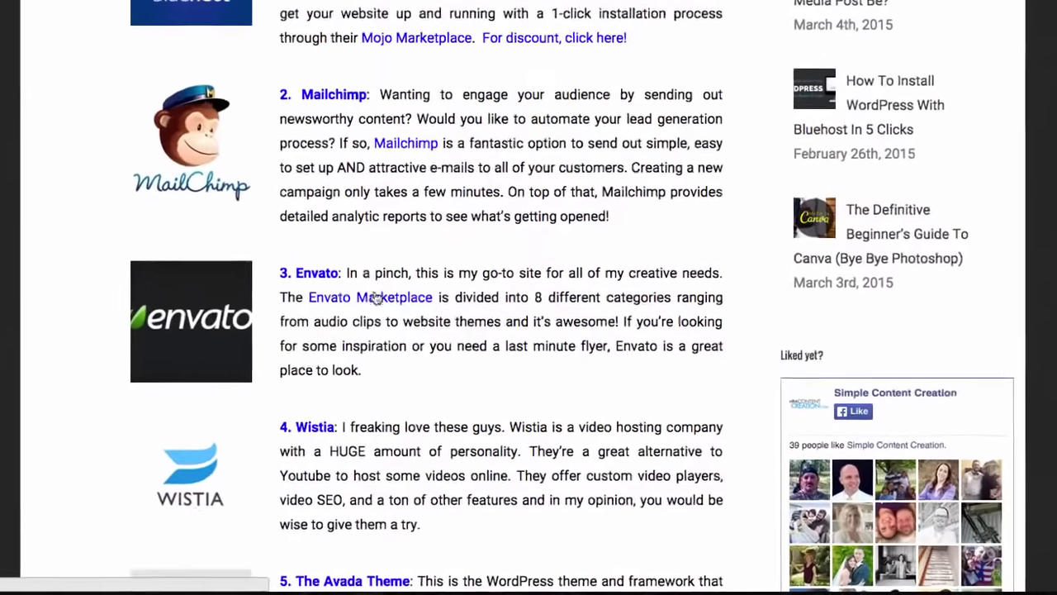
click(376, 299)
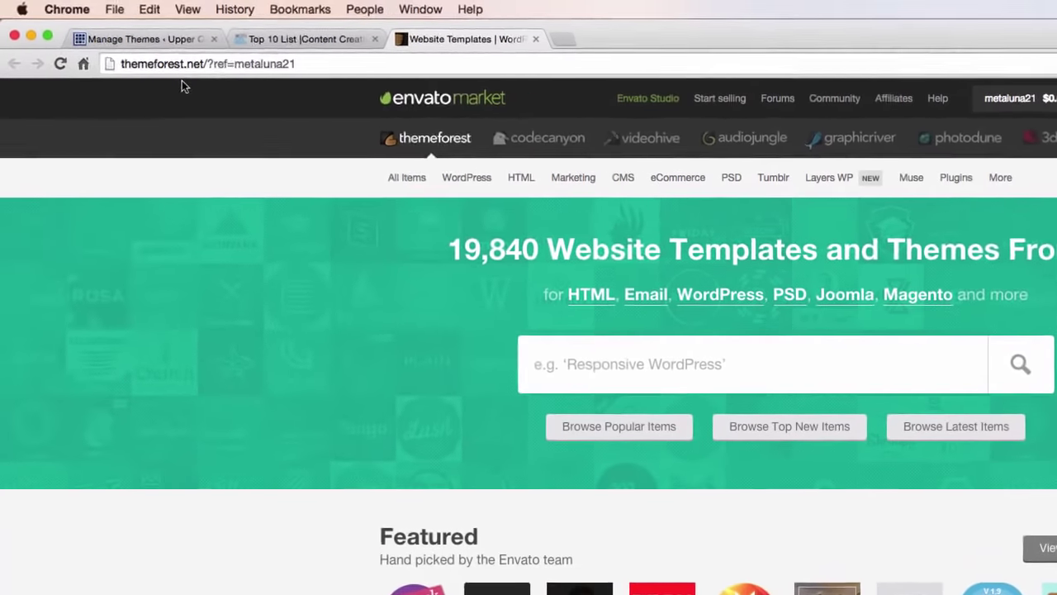
Step: Look over the Envato Market homepage and its ThemeForest and VideoHive marketplaces, ending on ThemeForest
click(453, 99)
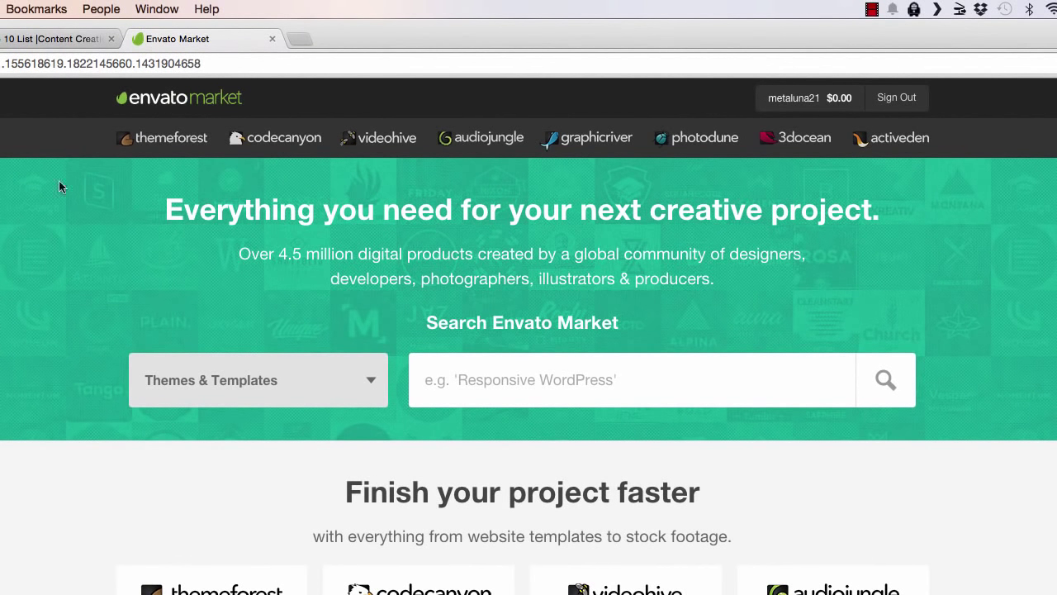
click(170, 153)
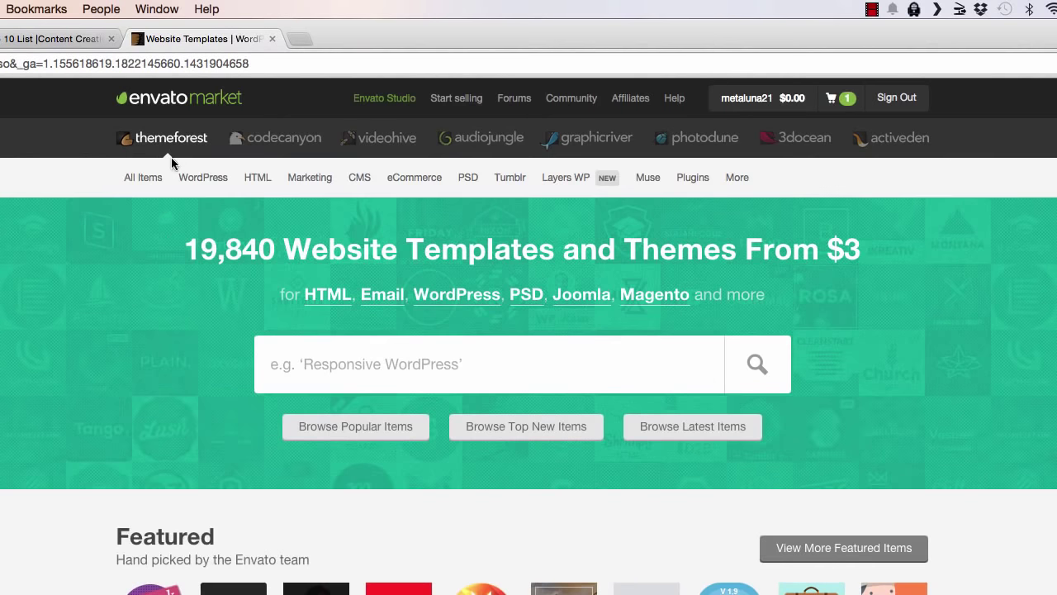
click(391, 148)
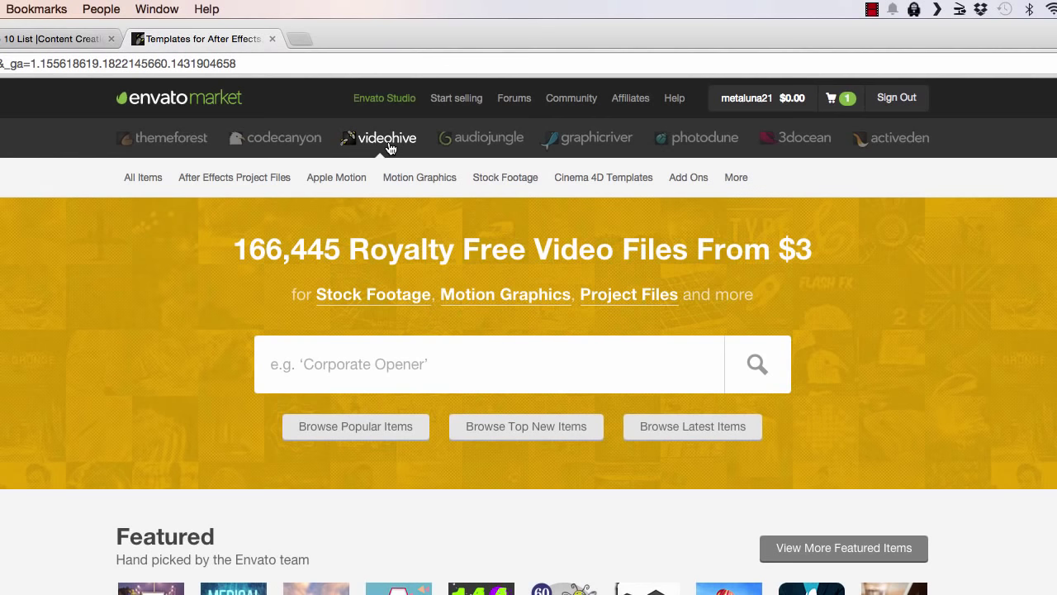
click(159, 141)
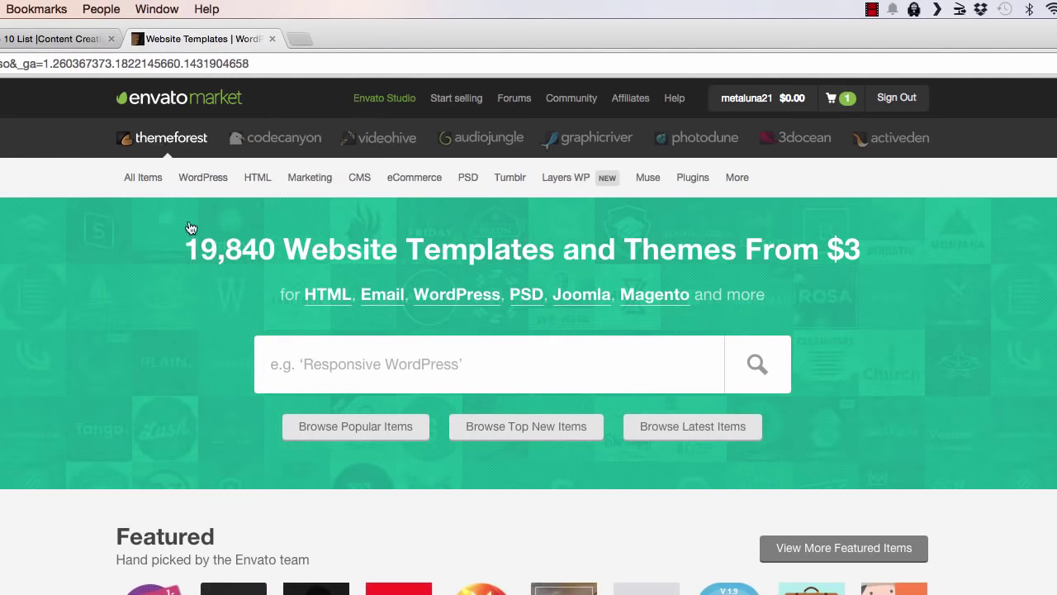
Step: Search ThemeForest for "avada" and open the Avada | Responsive Multi-Purpose Theme item
click(336, 351)
text(avada)
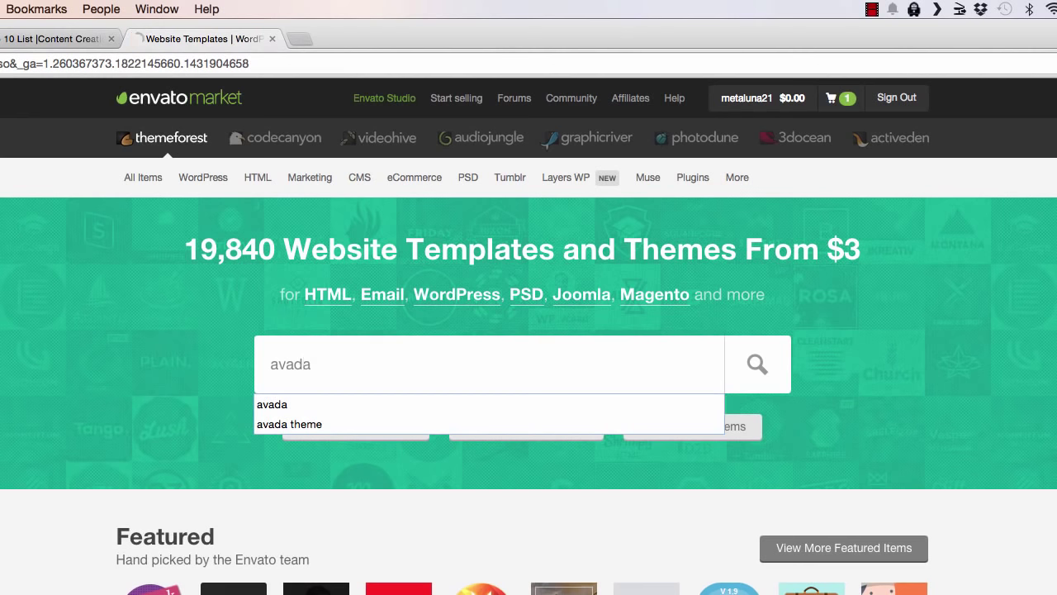
key(Return)
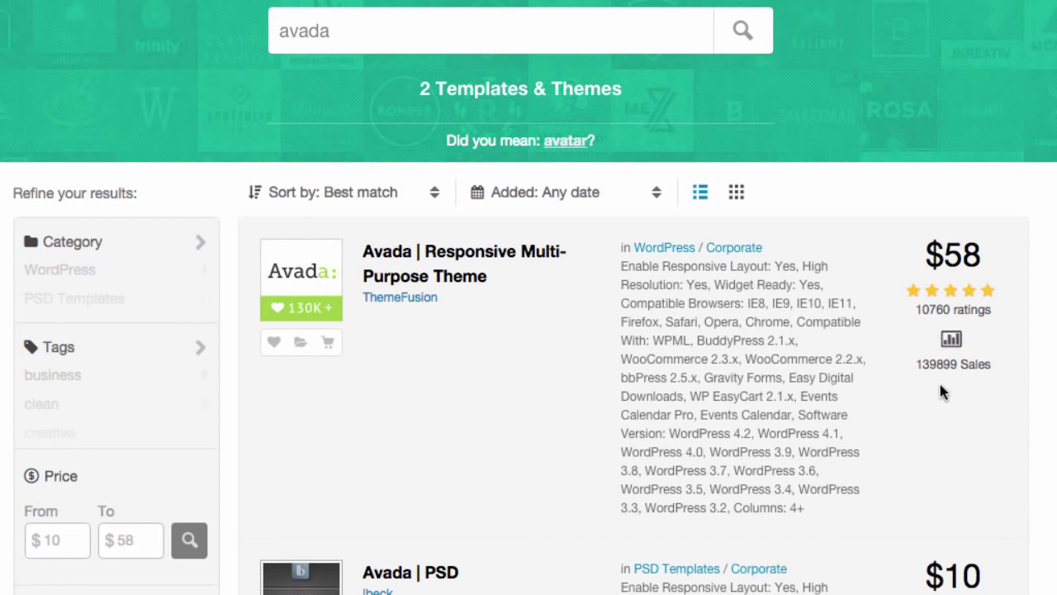
click(511, 263)
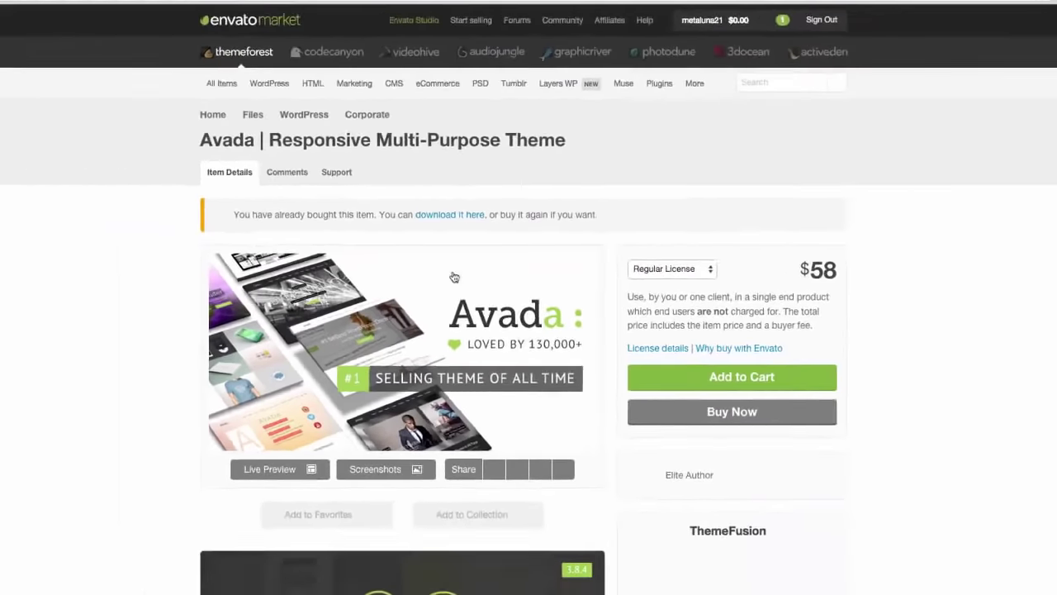
Step: Look over the Avada item details and open the theme's live preview
scroll(149, 285, down, 2)
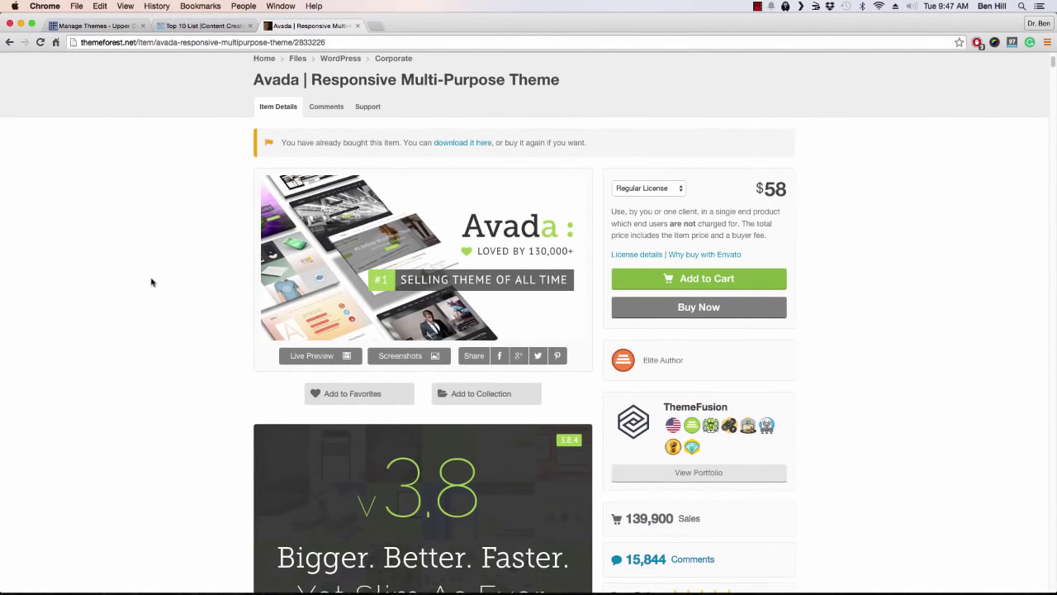
scroll(154, 283, down, 2)
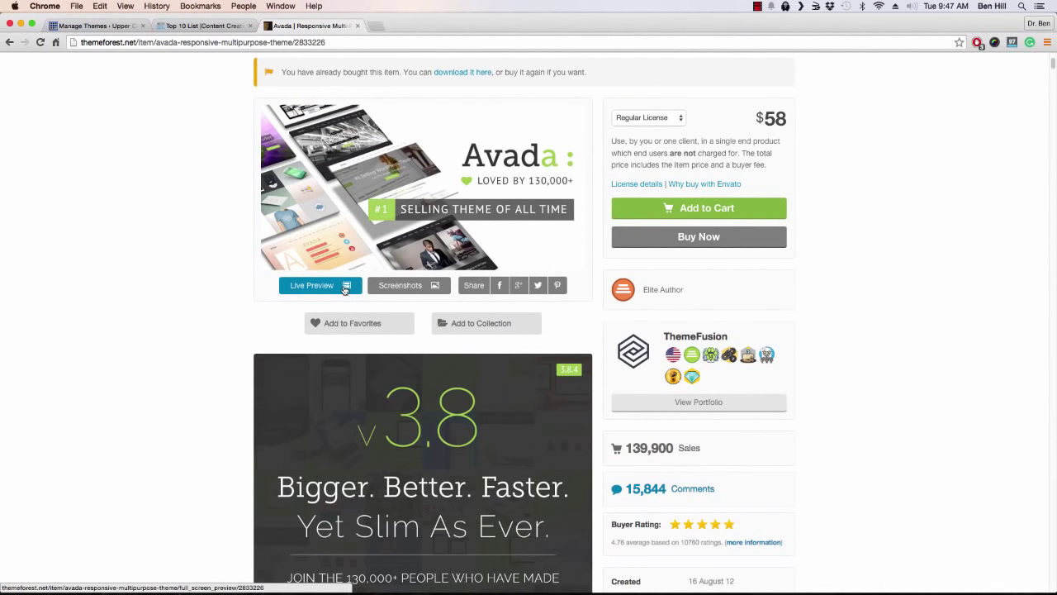
click(344, 288)
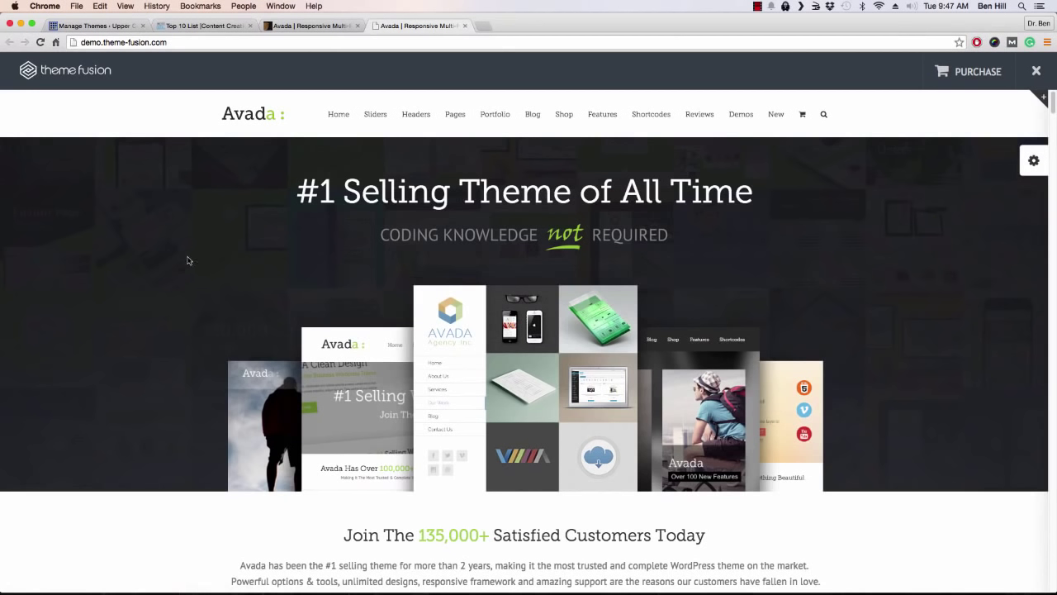
Step: Examine the Avada demo homepage, including its prebuilt demo designs and the annotated layout overview
scroll(187, 257, down, 5)
scroll(183, 253, down, 5)
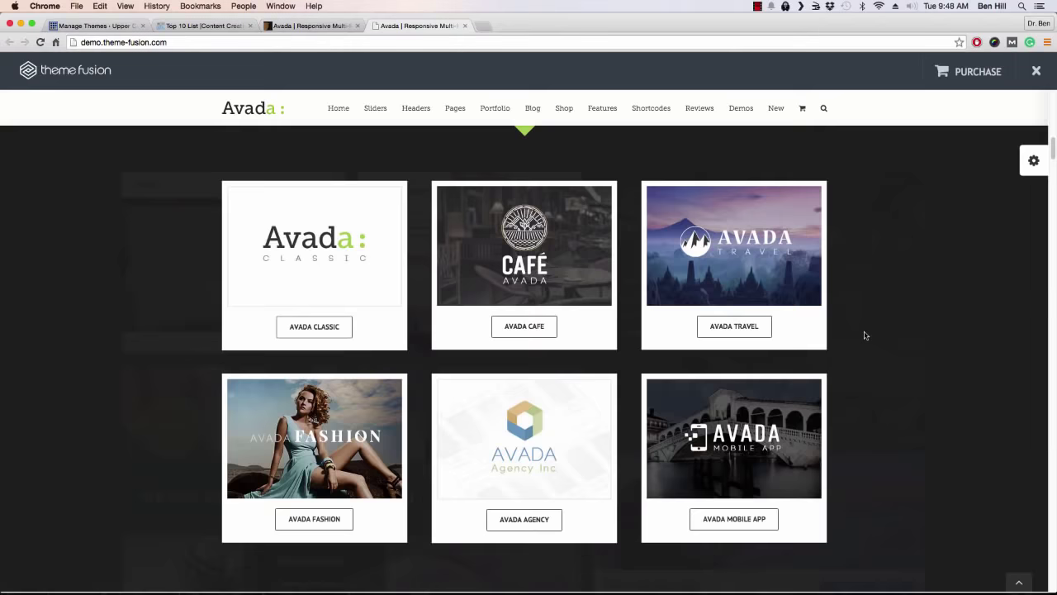
scroll(864, 335, down, 10)
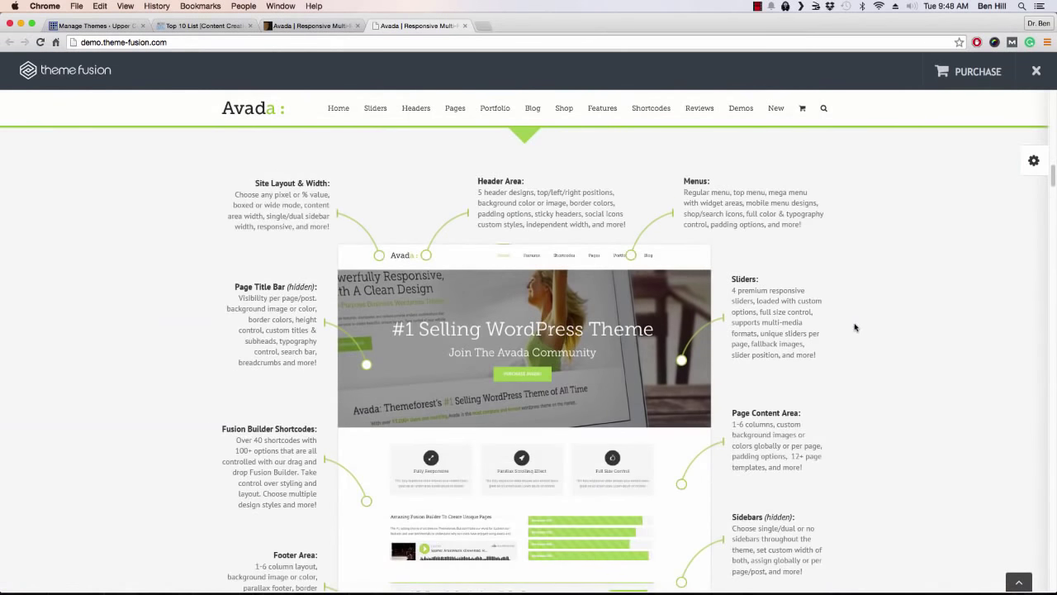
Step: Open the Flip Boxes shortcode page of the Avada demo
scroll(851, 314, up, 5)
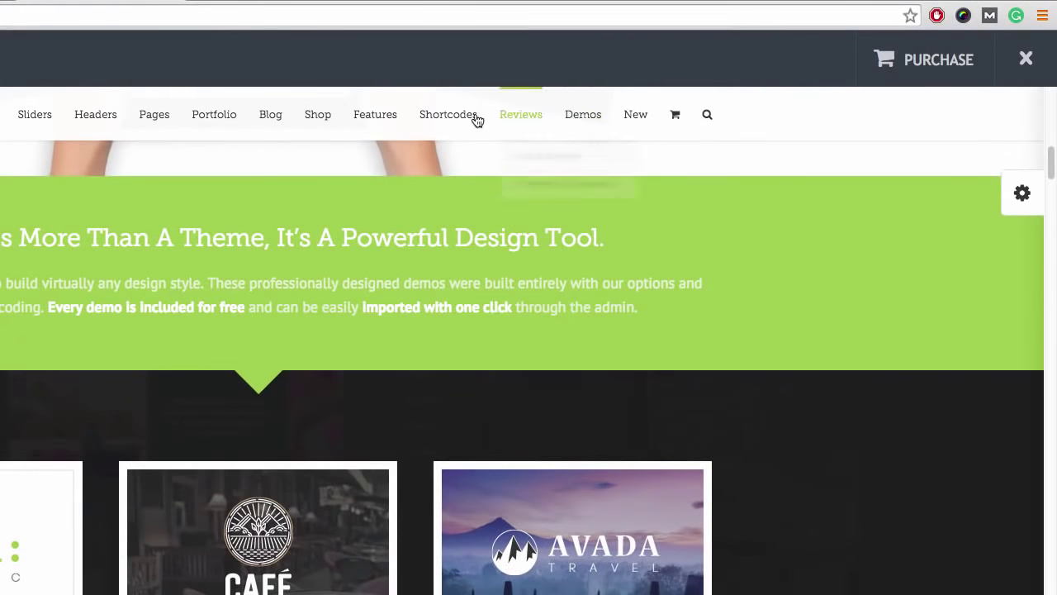
mouse_move(451, 118)
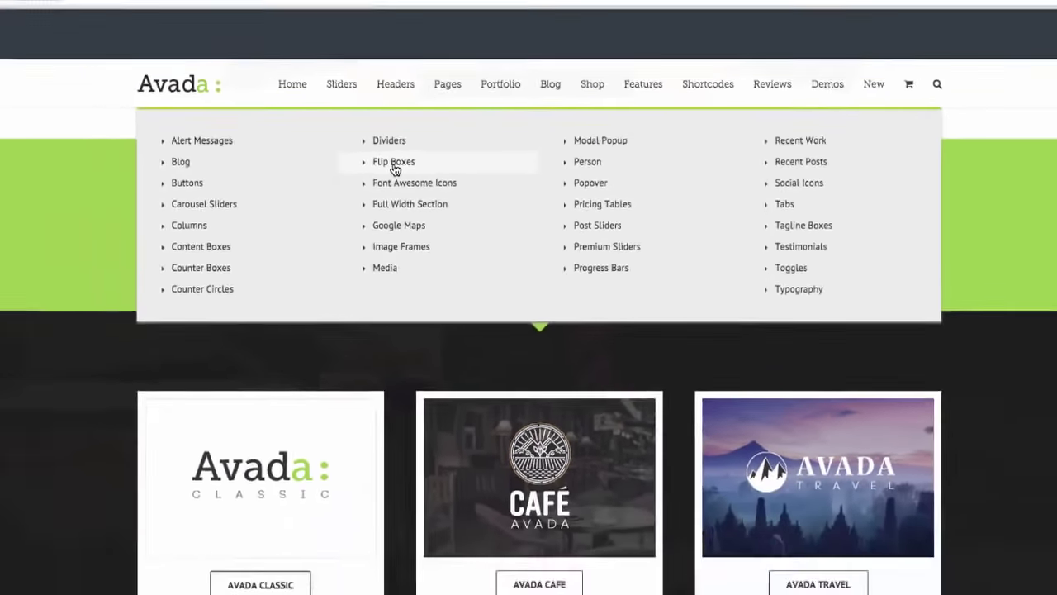
click(361, 157)
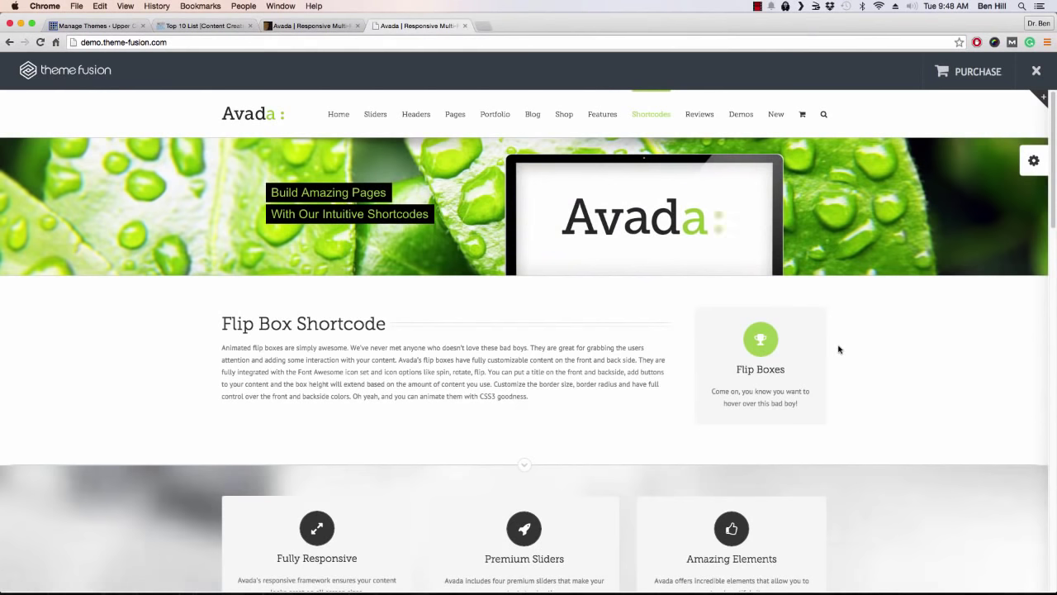
Step: Look over the flip box examples and open the Google Maps shortcode page of the Avada demo
mouse_move(796, 349)
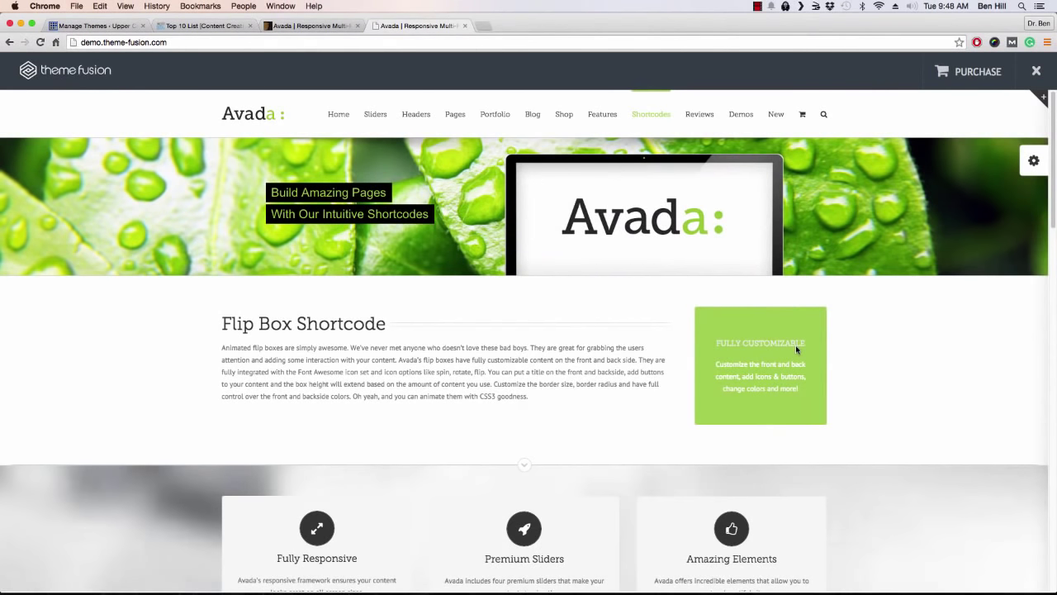
scroll(795, 342, down, 5)
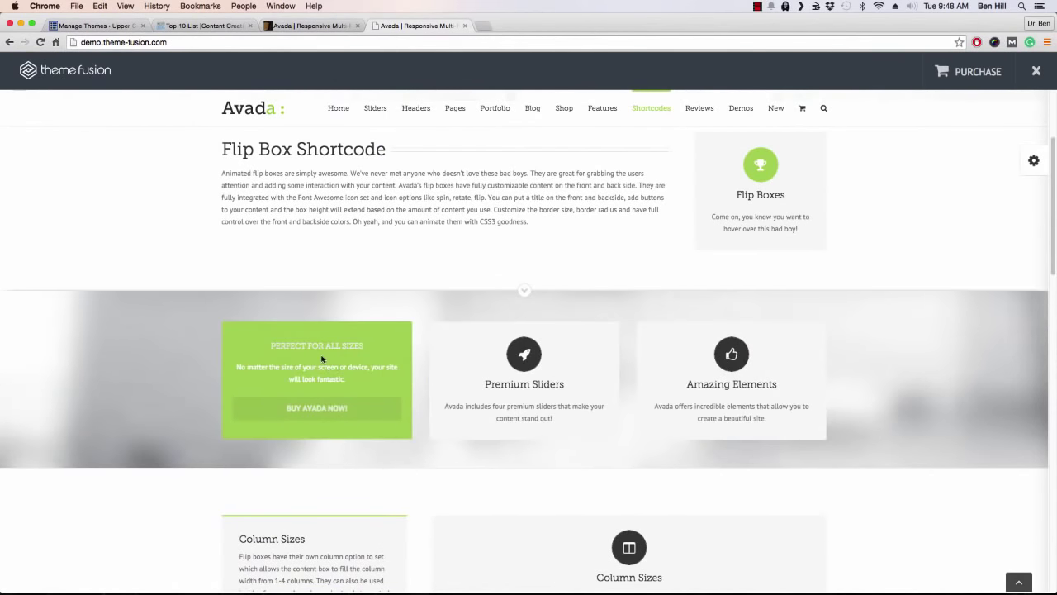
scroll(139, 345, down, 3)
scroll(177, 316, up, 6)
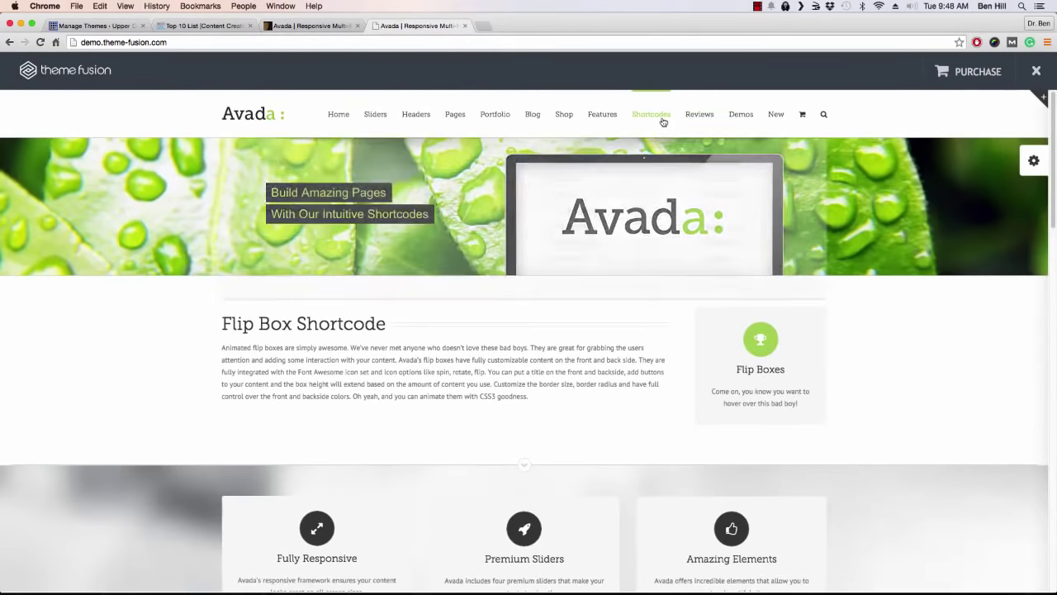
mouse_move(664, 116)
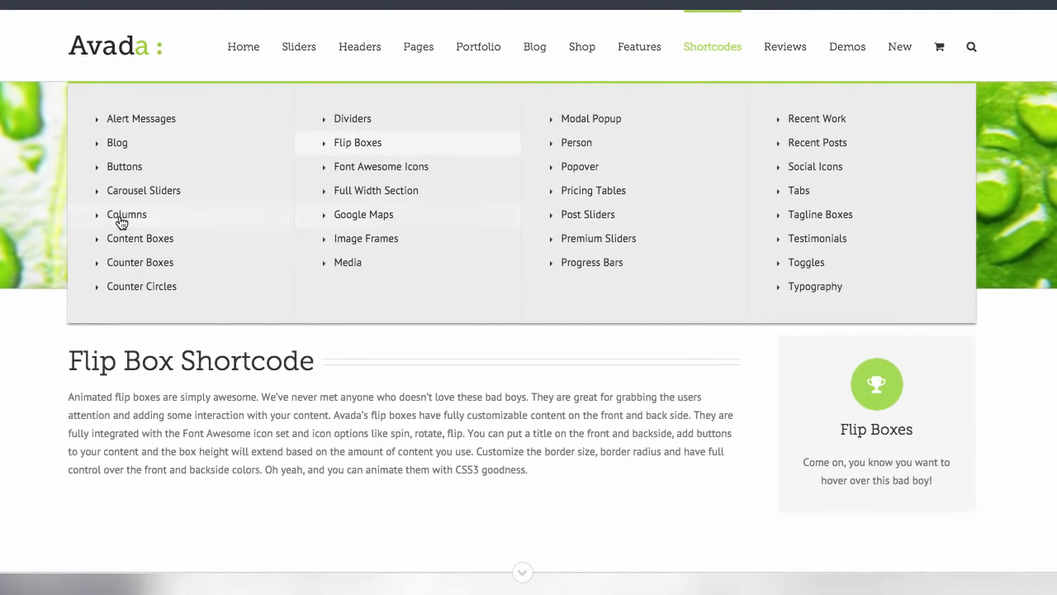
click(364, 217)
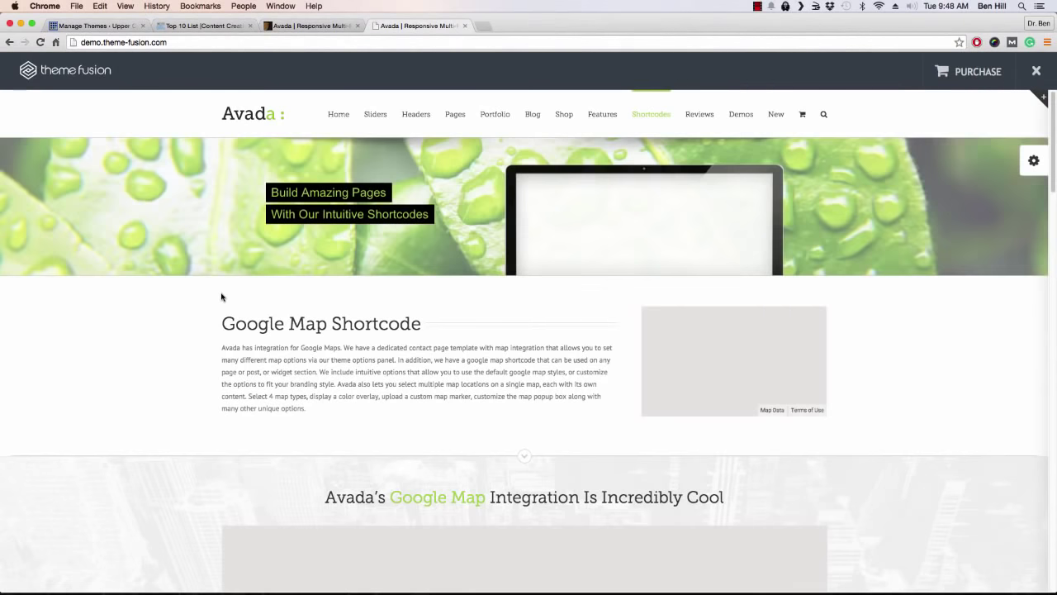
Step: Examine the Google Map shortcode examples, including the custom-marker map and the roadmap, satellite, hybrid and terrain map types
scroll(222, 297, down, 3)
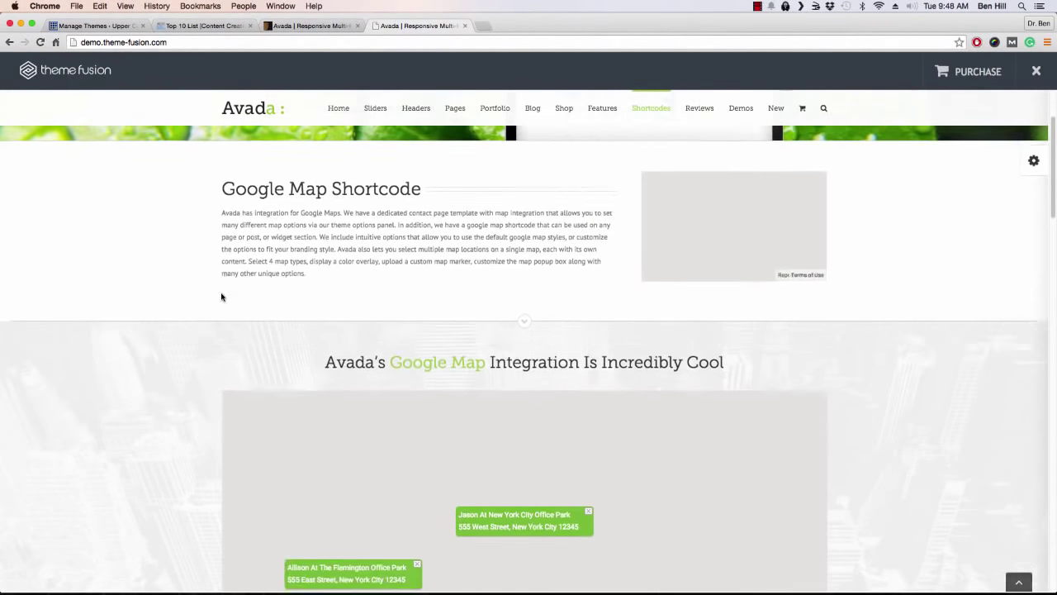
scroll(222, 296, down, 4)
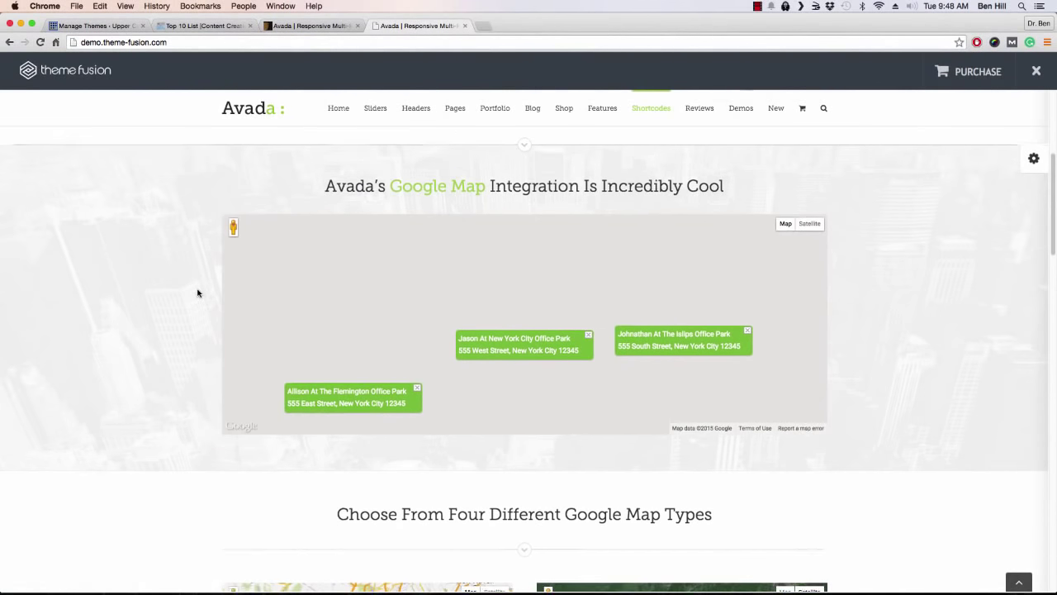
scroll(198, 293, down, 1)
scroll(197, 292, down, 7)
scroll(198, 292, up, 6)
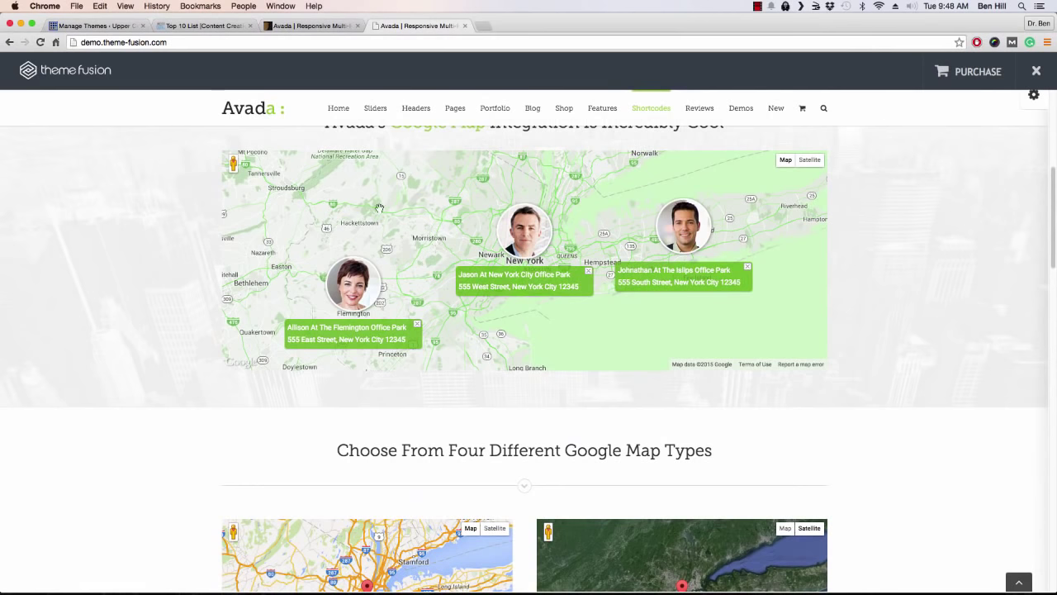
scroll(329, 210, down, 5)
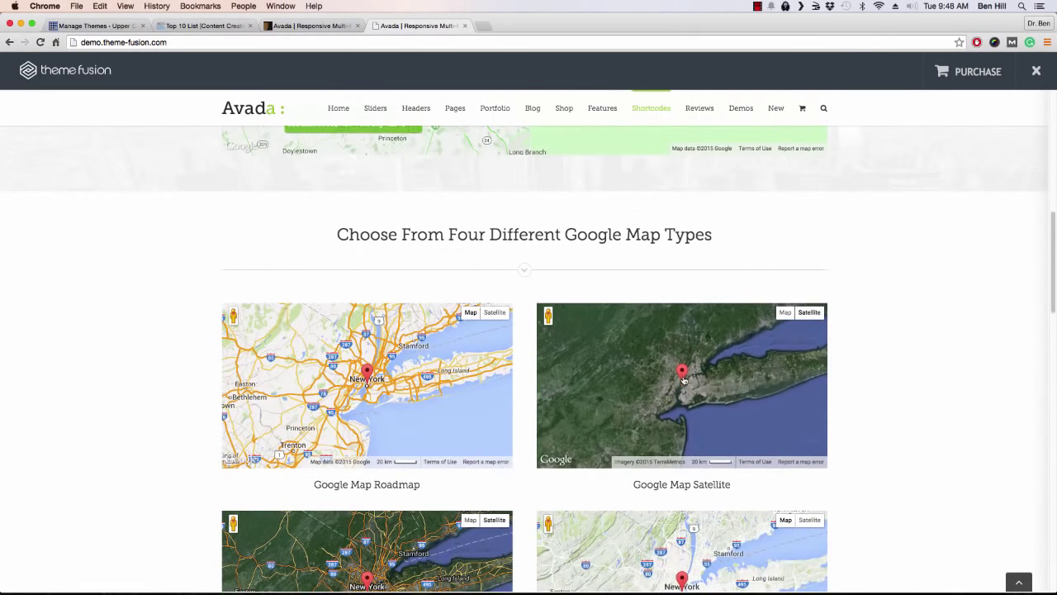
scroll(225, 341, down, 4)
scroll(222, 339, down, 3)
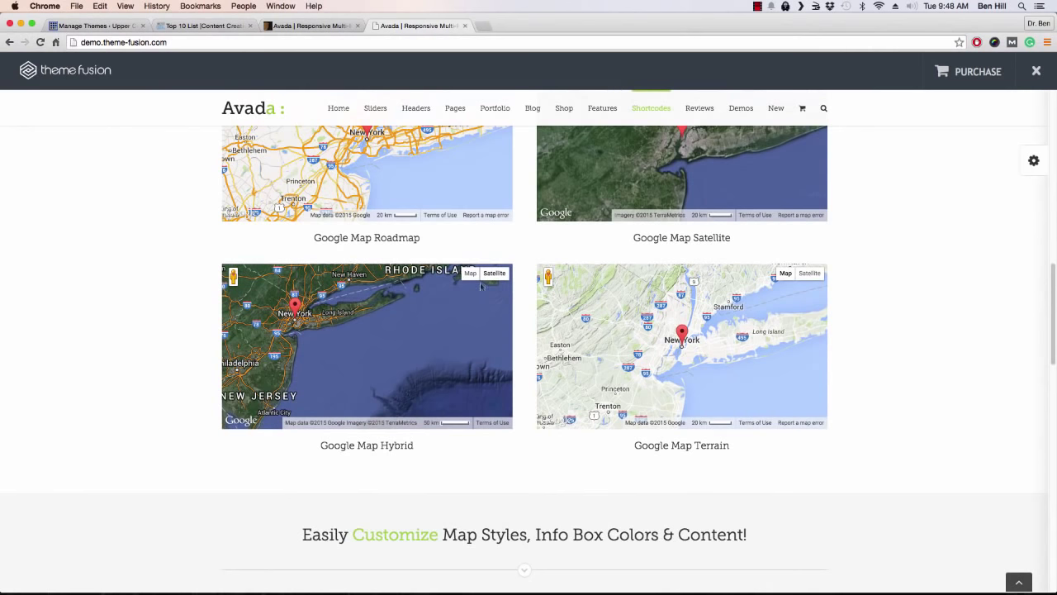
Step: Survey the demo's available shortcodes, features and sliders, and open the Home Version 5 sample
mouse_move(653, 116)
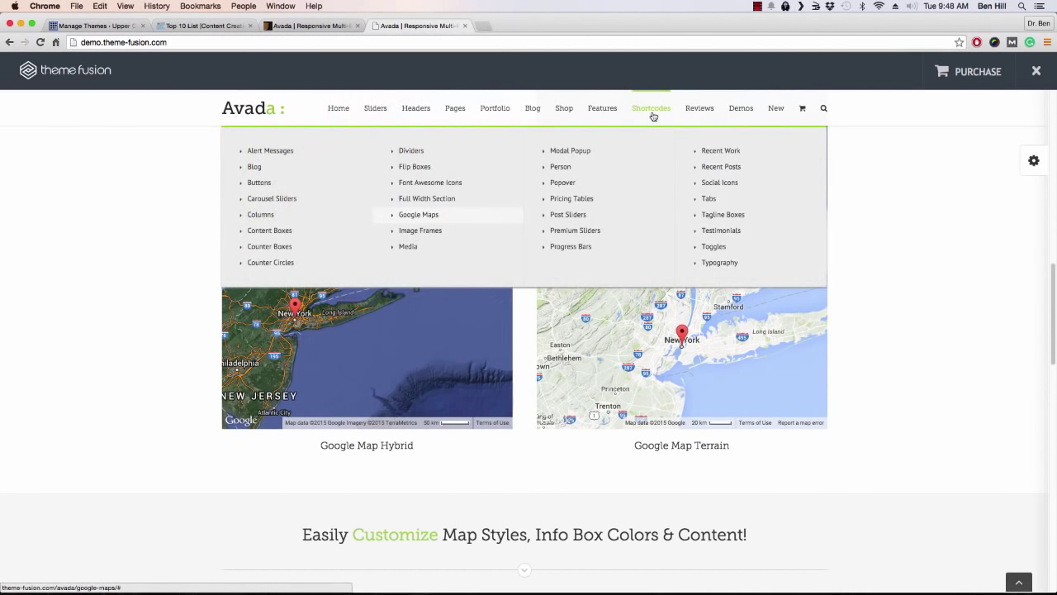
mouse_move(607, 113)
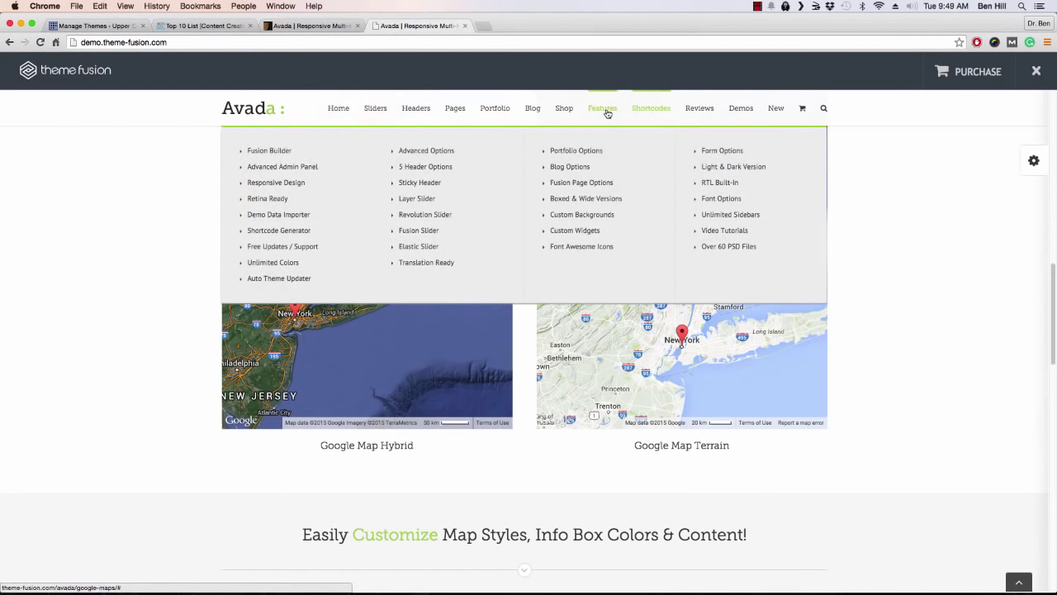
mouse_move(384, 115)
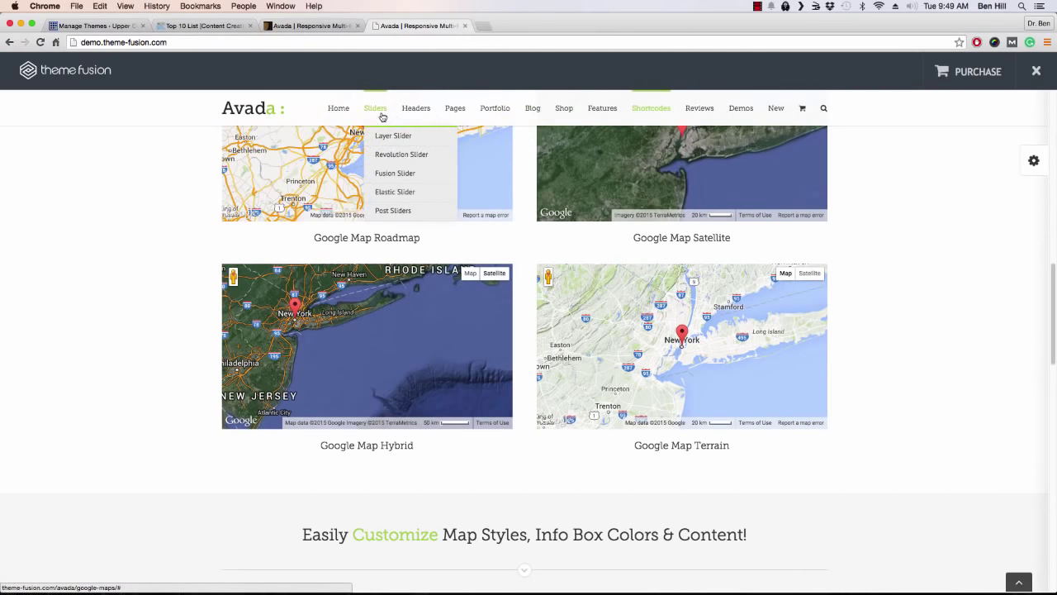
mouse_move(342, 110)
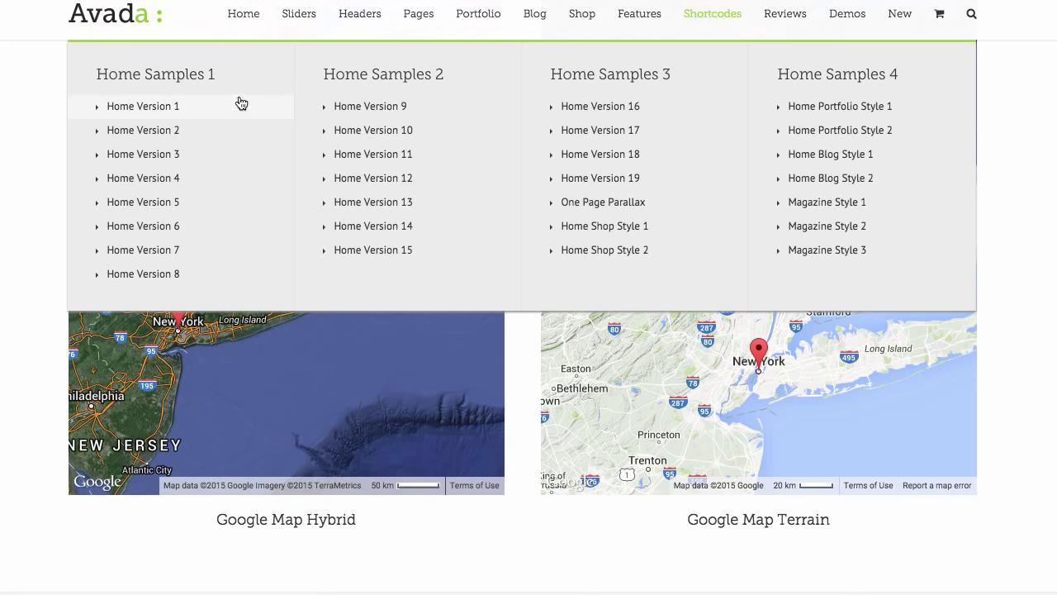
click(163, 210)
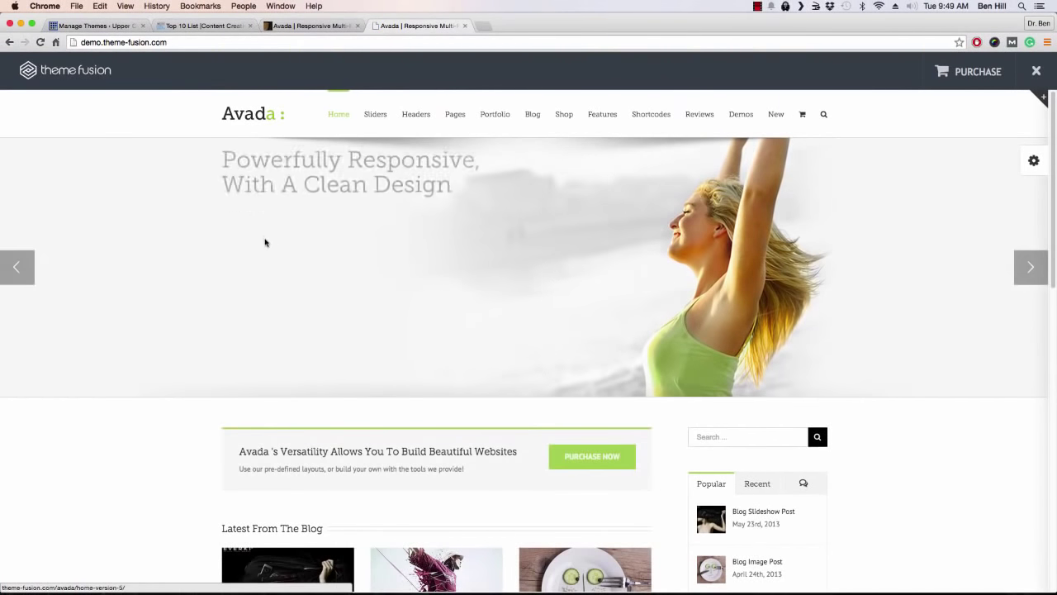
Step: Look over the Home Version 5 layout down to its progress bars and open the One Page Parallax sample
scroll(220, 237, down, 3)
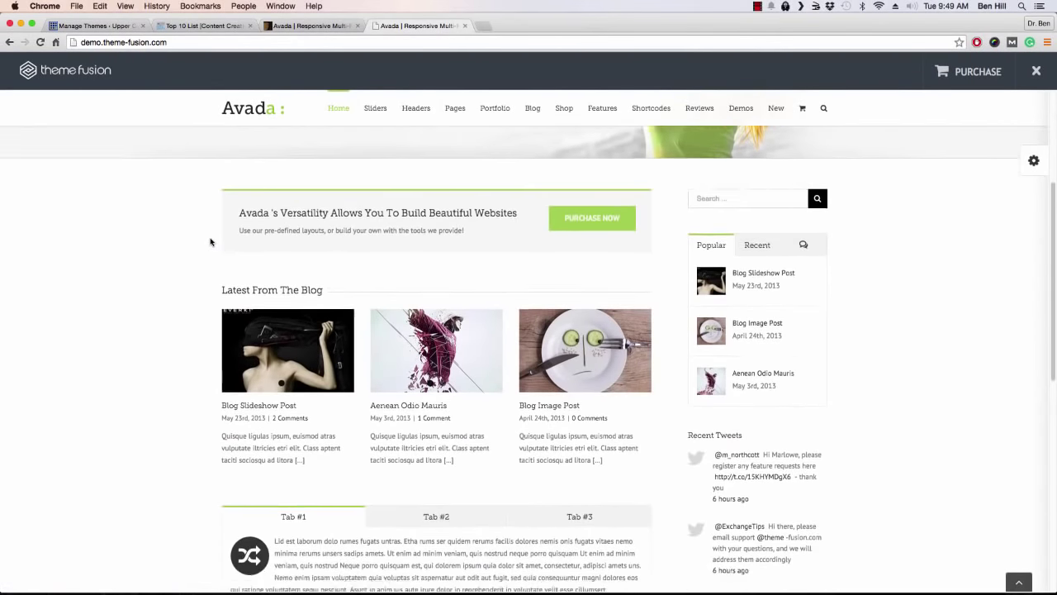
scroll(211, 242, down, 1)
scroll(209, 239, down, 3)
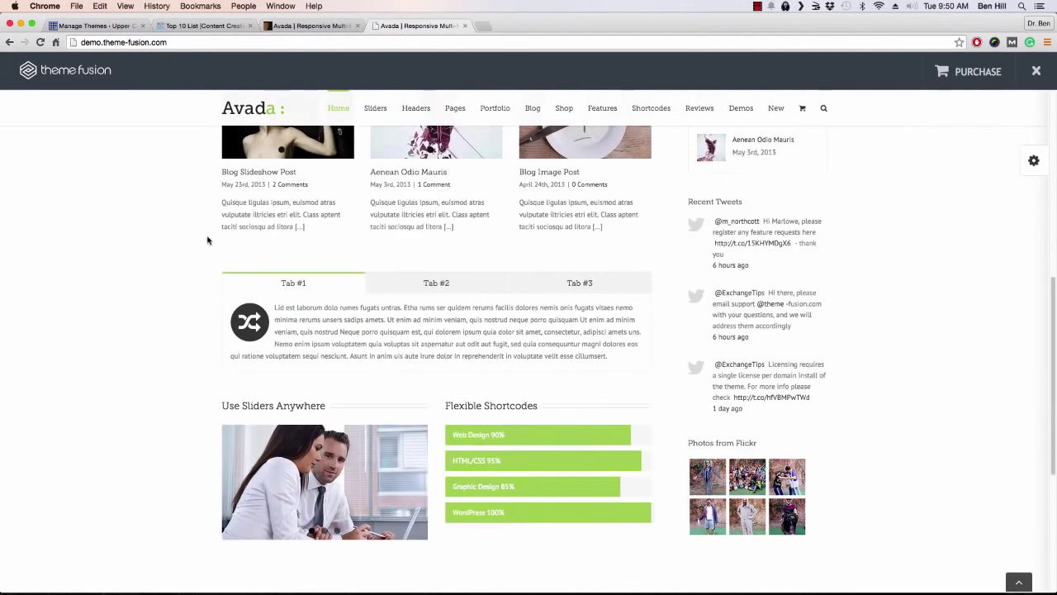
scroll(208, 239, down, 3)
scroll(206, 240, up, 10)
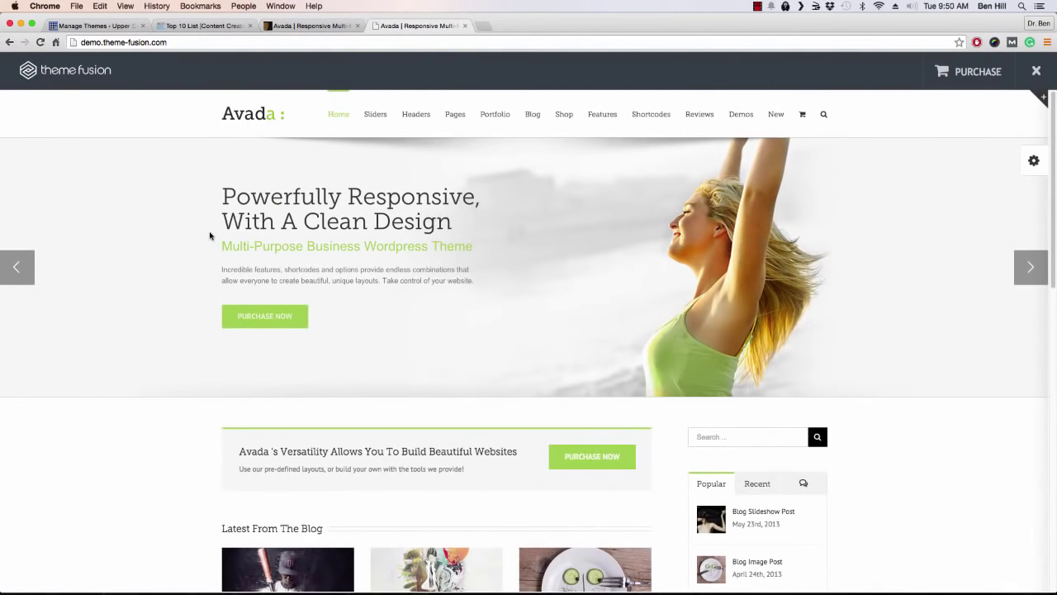
scroll(187, 317, down, 6)
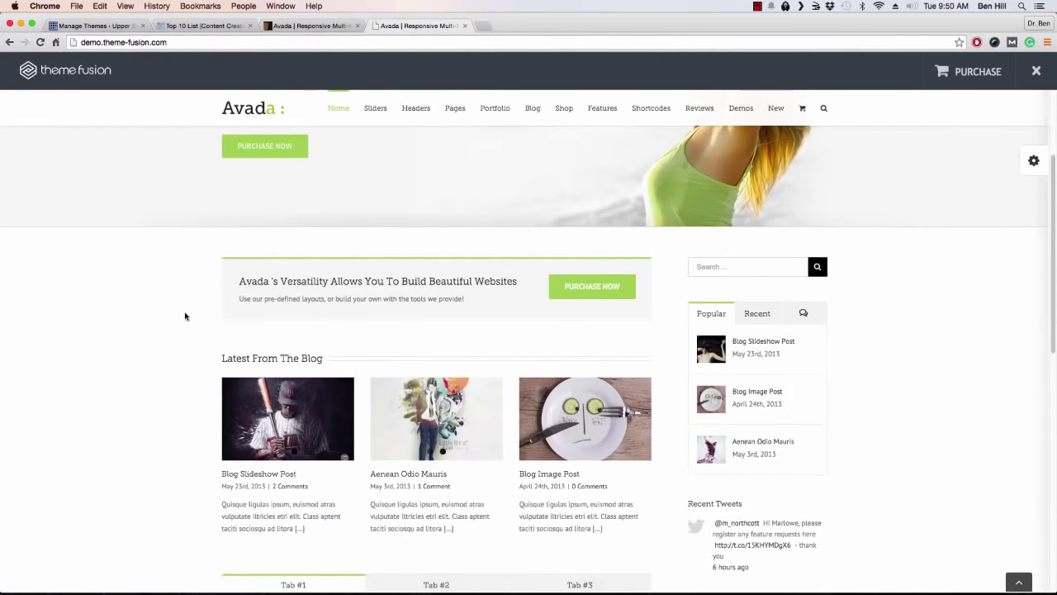
scroll(187, 316, up, 4)
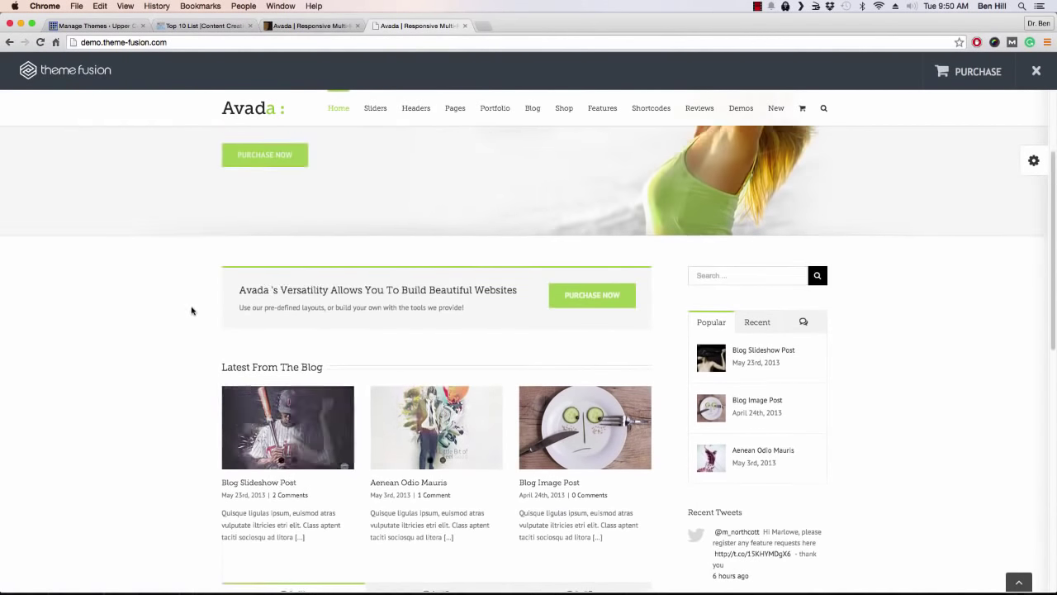
mouse_move(338, 113)
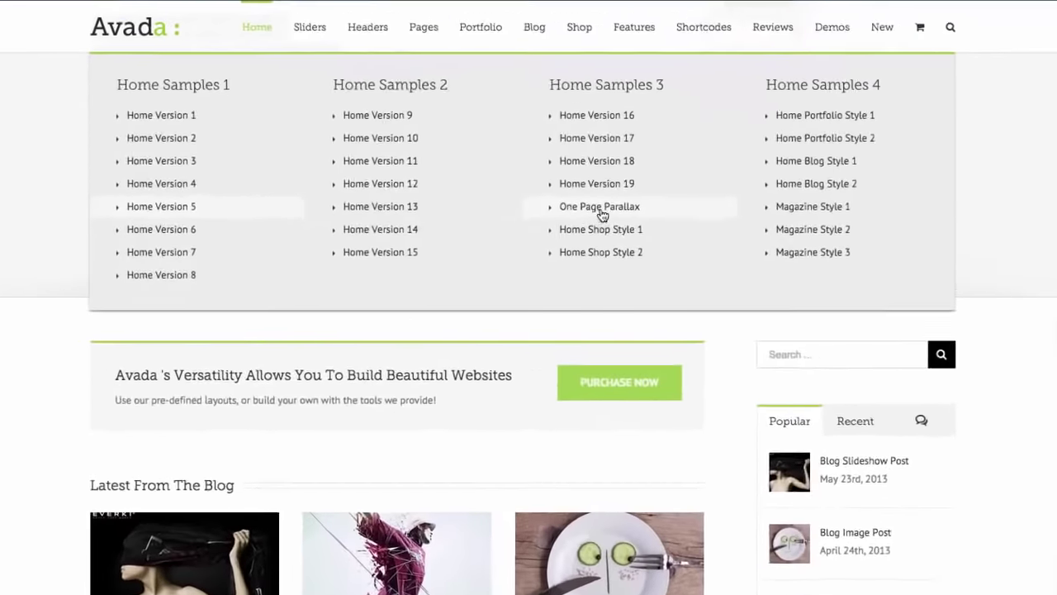
click(606, 211)
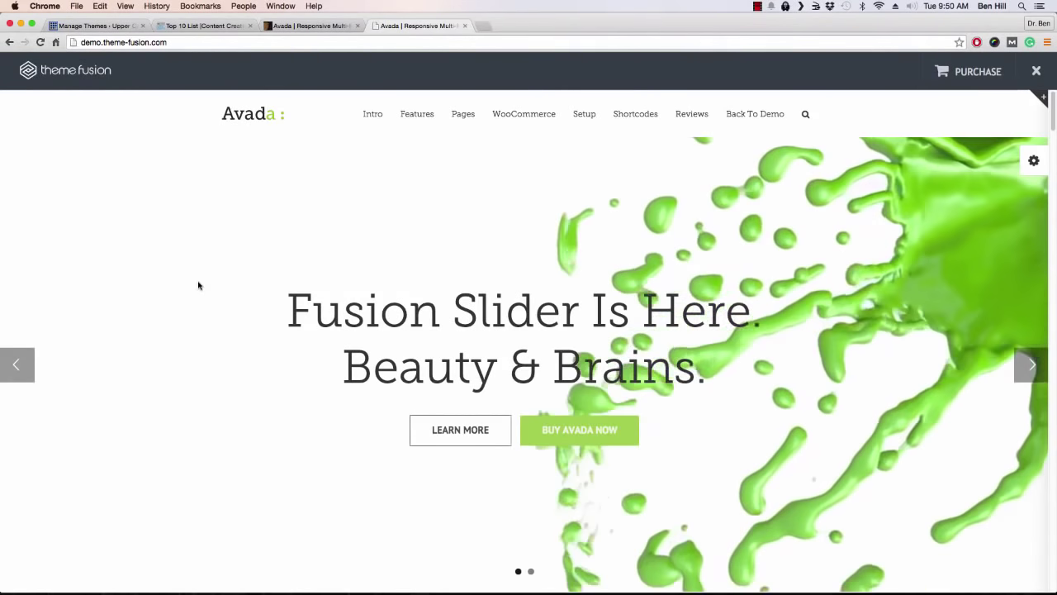
Step: Examine the One Page Parallax sample's introduction, from the Fusion Slider to the annotated device overview
scroll(198, 285, down, 5)
scroll(189, 281, down, 3)
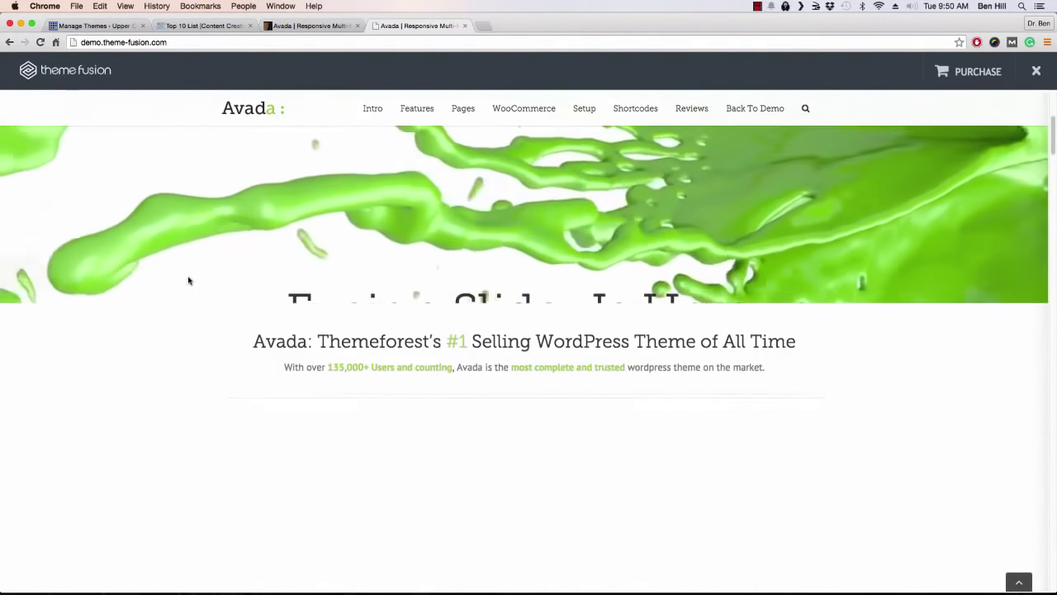
scroll(179, 276, down, 2)
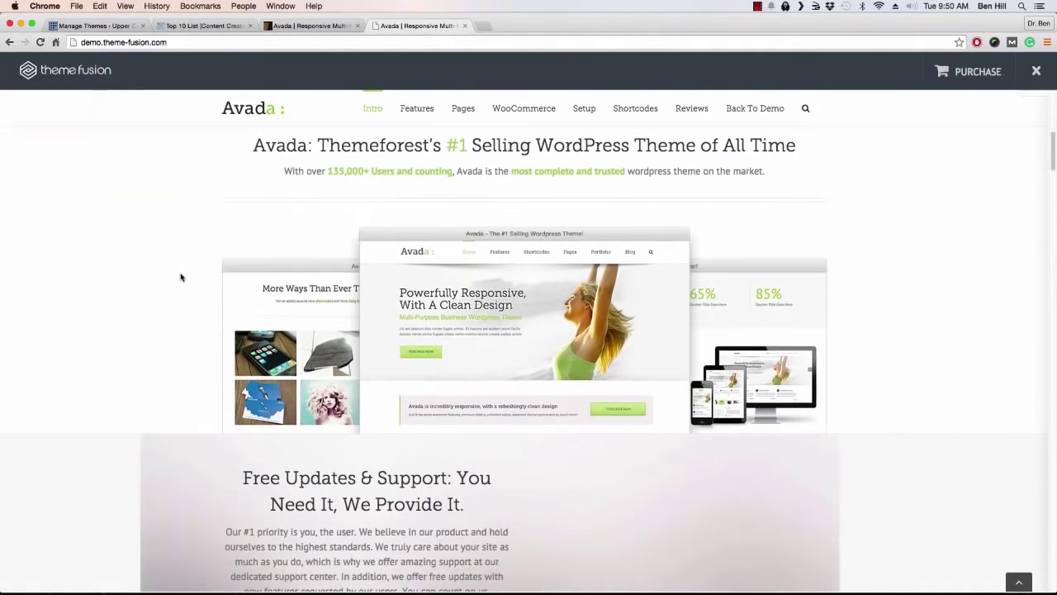
scroll(172, 276, down, 2)
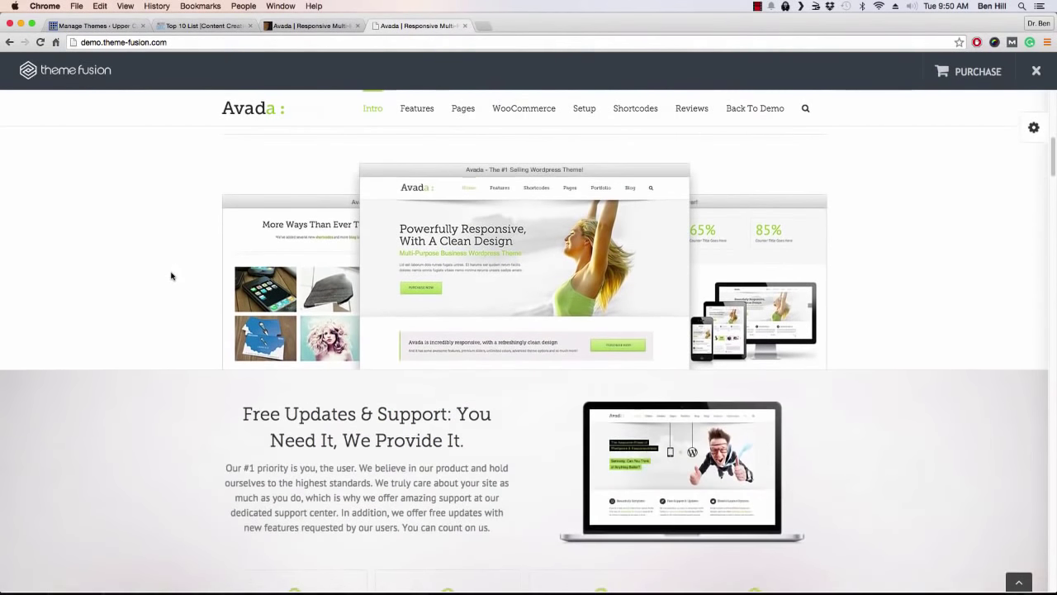
scroll(172, 276, down, 3)
scroll(172, 276, down, 2)
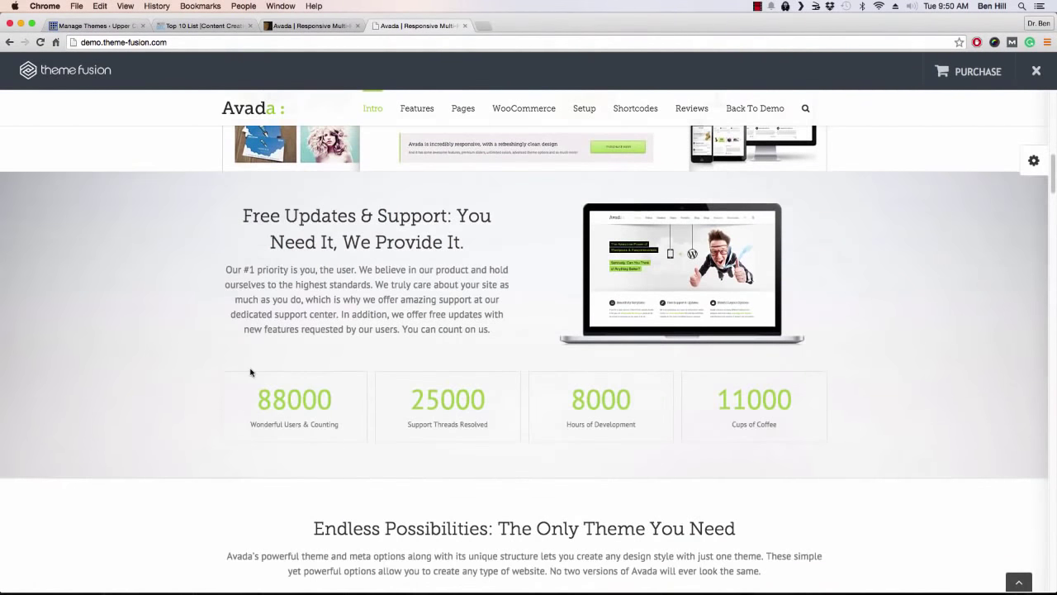
scroll(210, 334, down, 5)
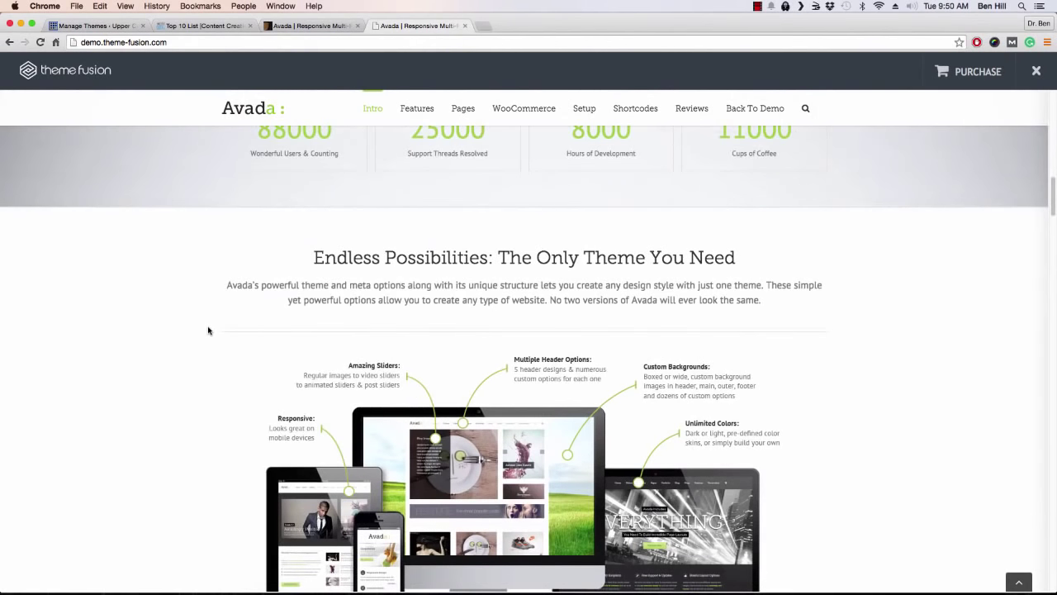
scroll(208, 330, down, 3)
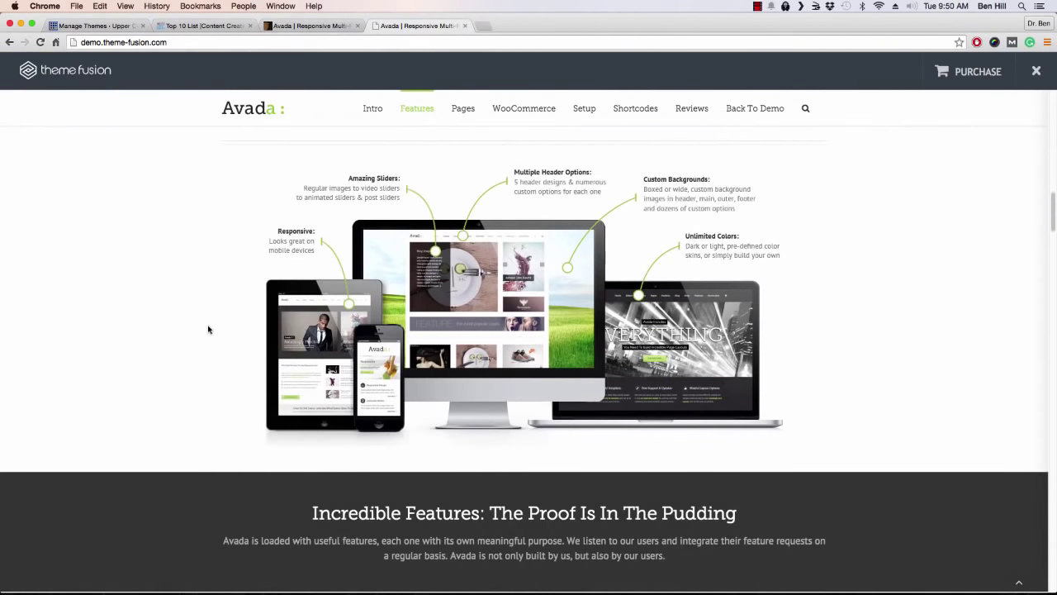
Step: Review the Incredible Features section of the One Page Parallax sample through its translation, blog and portfolio options
scroll(208, 330, down, 5)
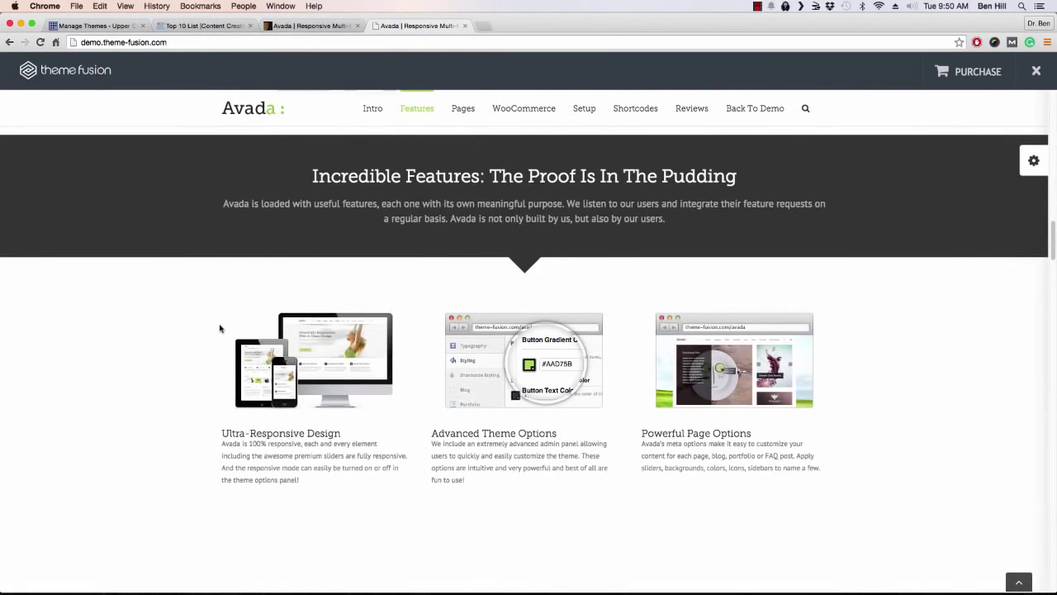
scroll(220, 328, down, 1)
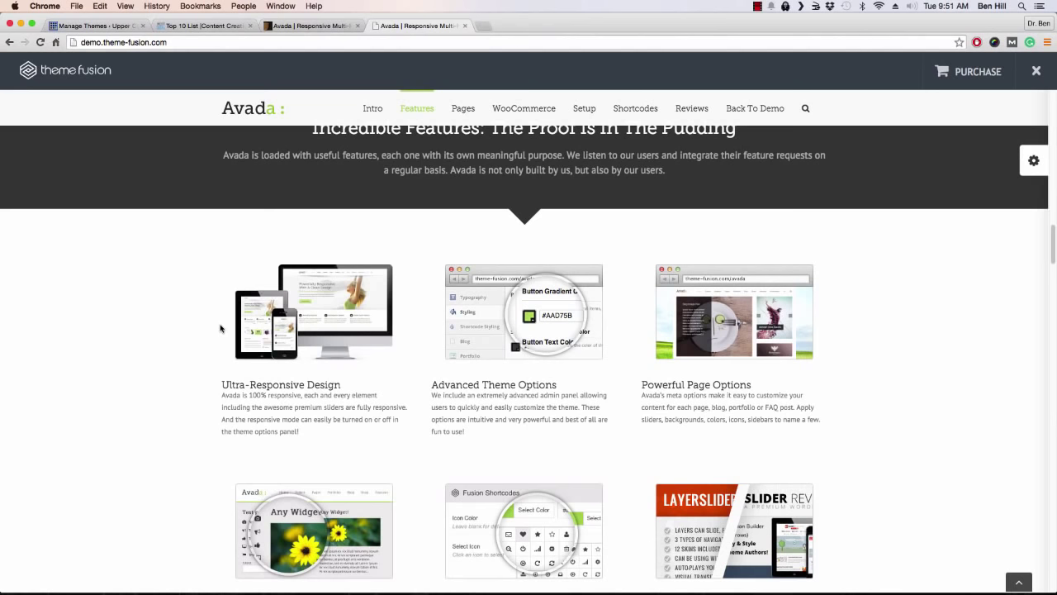
scroll(220, 328, down, 5)
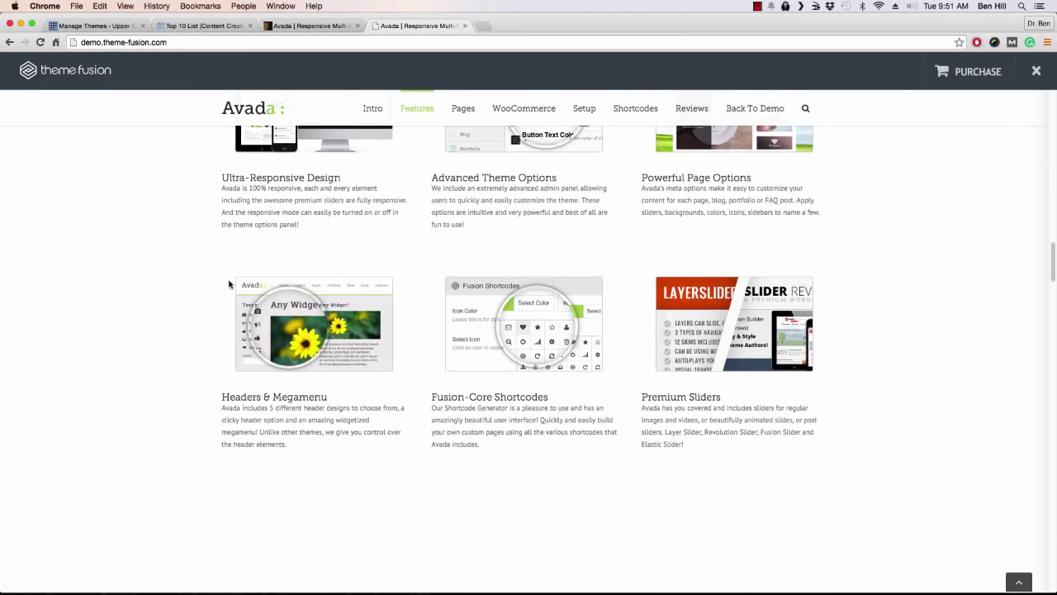
scroll(222, 282, down, 5)
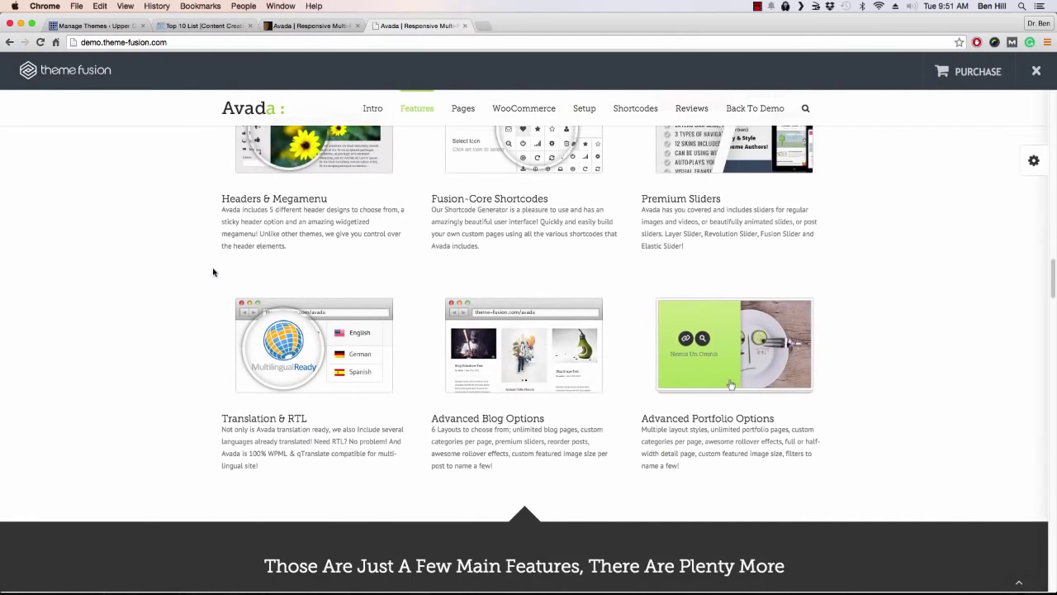
scroll(211, 278, down, 1)
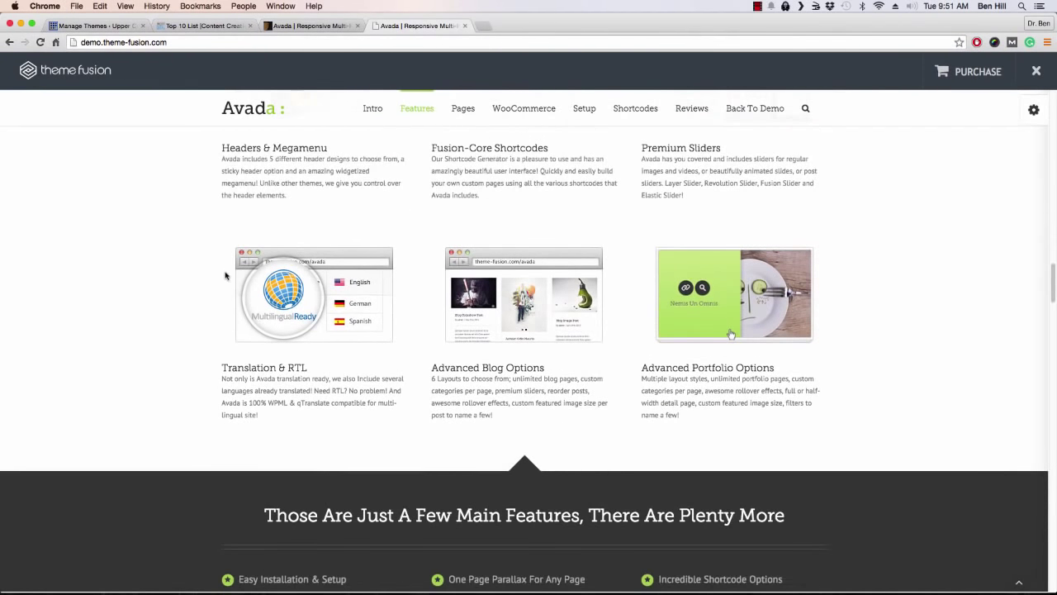
Step: Go back up the parallax sample and return to the Avada item page on ThemeForest
scroll(367, 193, up, 10)
scroll(367, 192, up, 6)
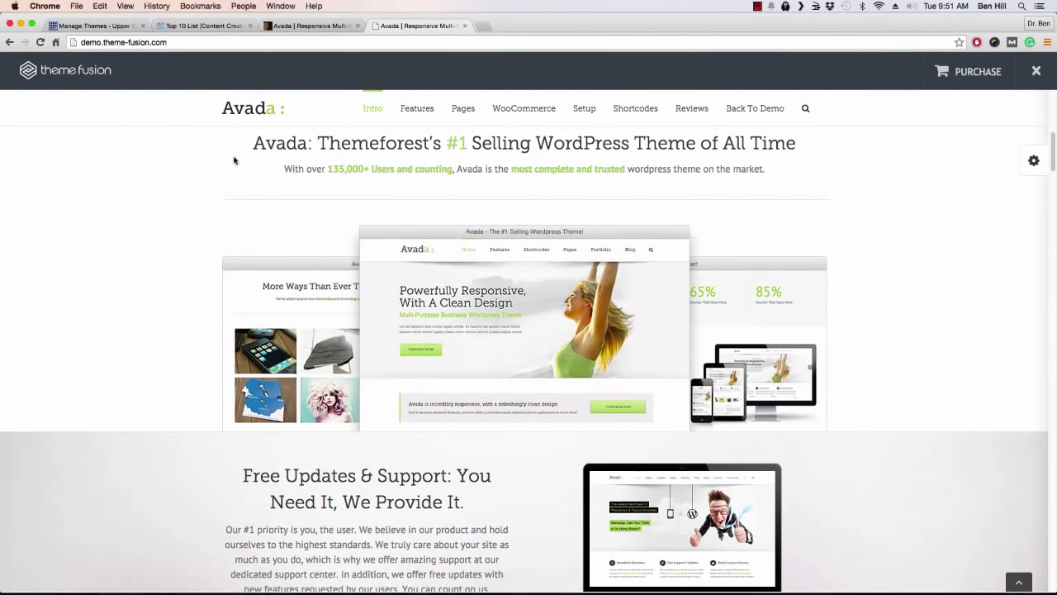
scroll(234, 160, up, 5)
click(321, 26)
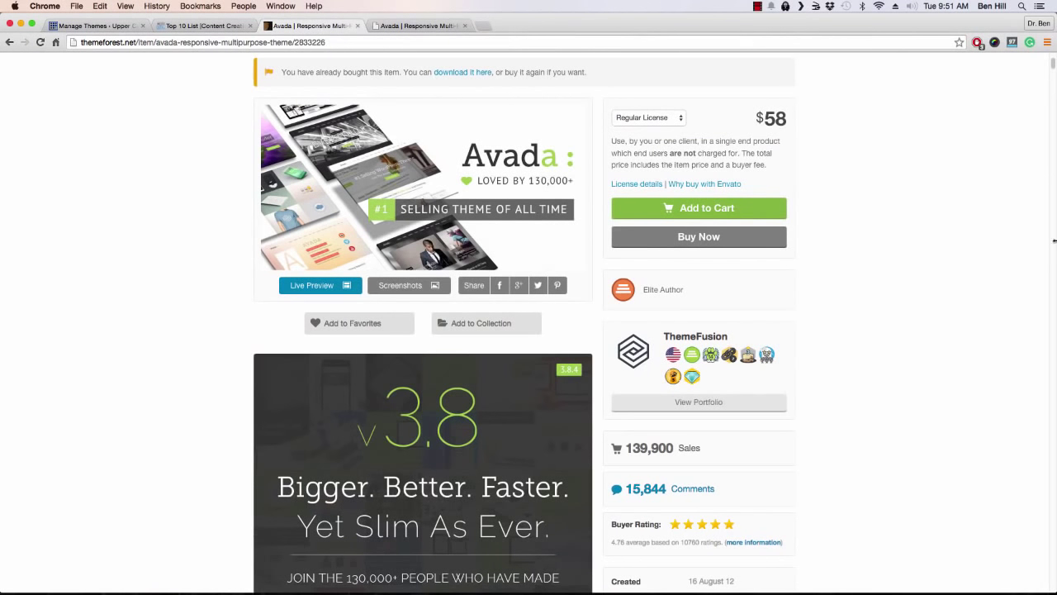
Step: Switch from ThemeForest to the site's WordPress themes page and open the form for uploading a new theme
scroll(912, 260, up, 2)
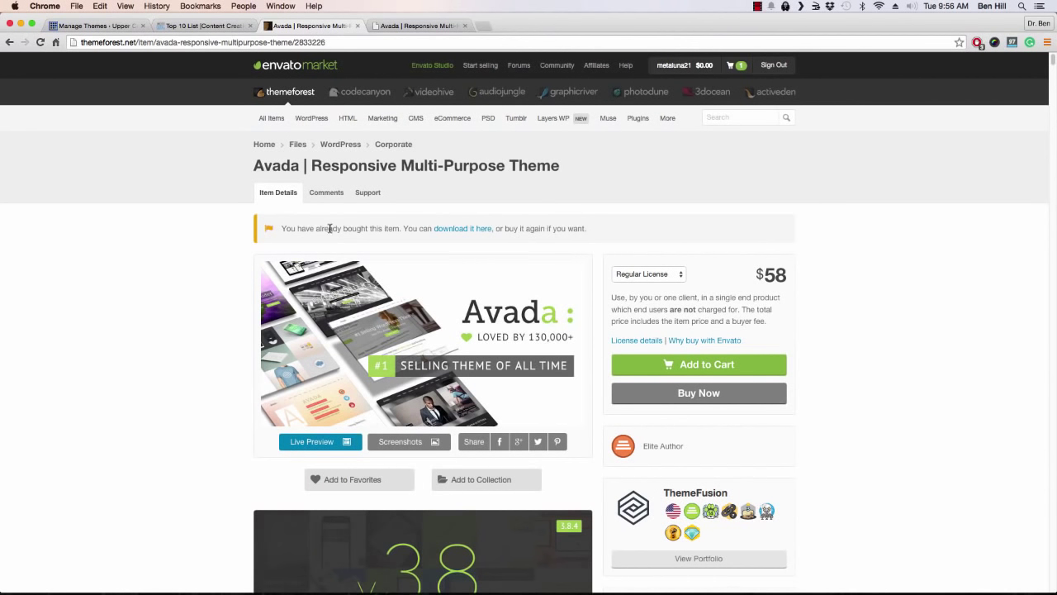
click(105, 27)
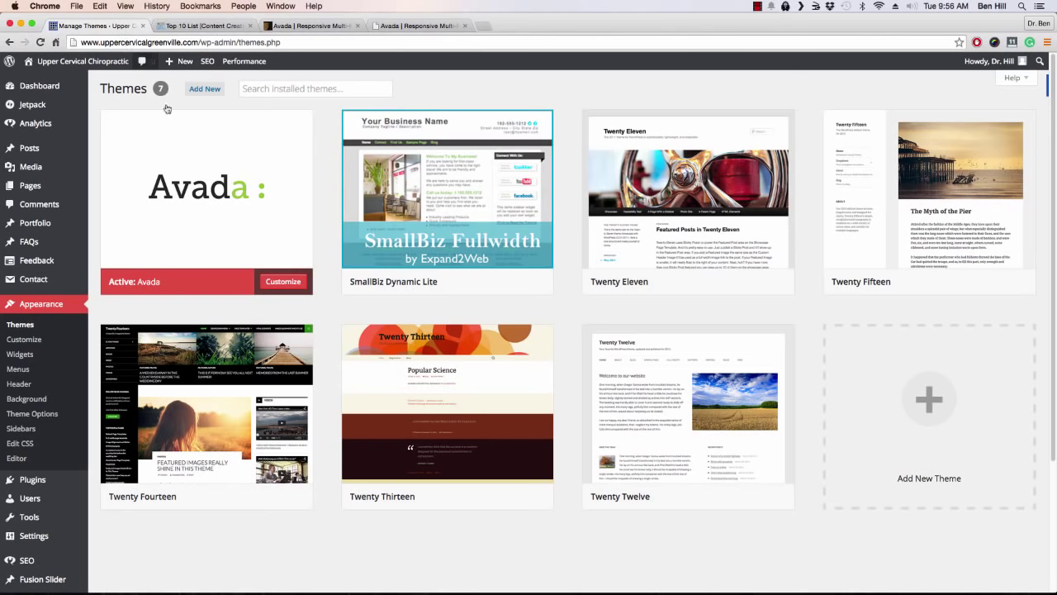
mouse_move(243, 213)
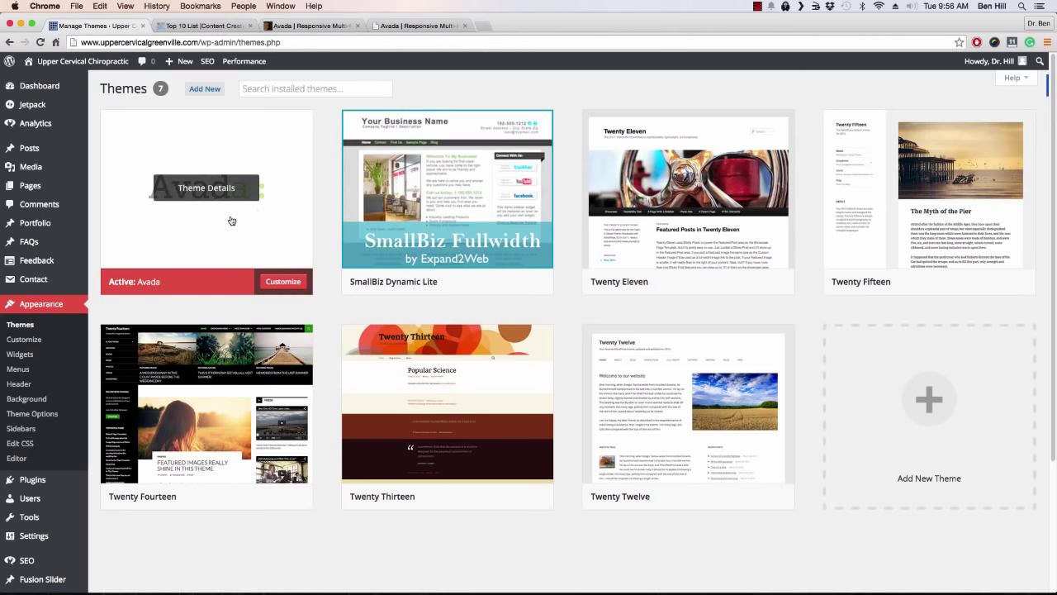
mouse_move(384, 378)
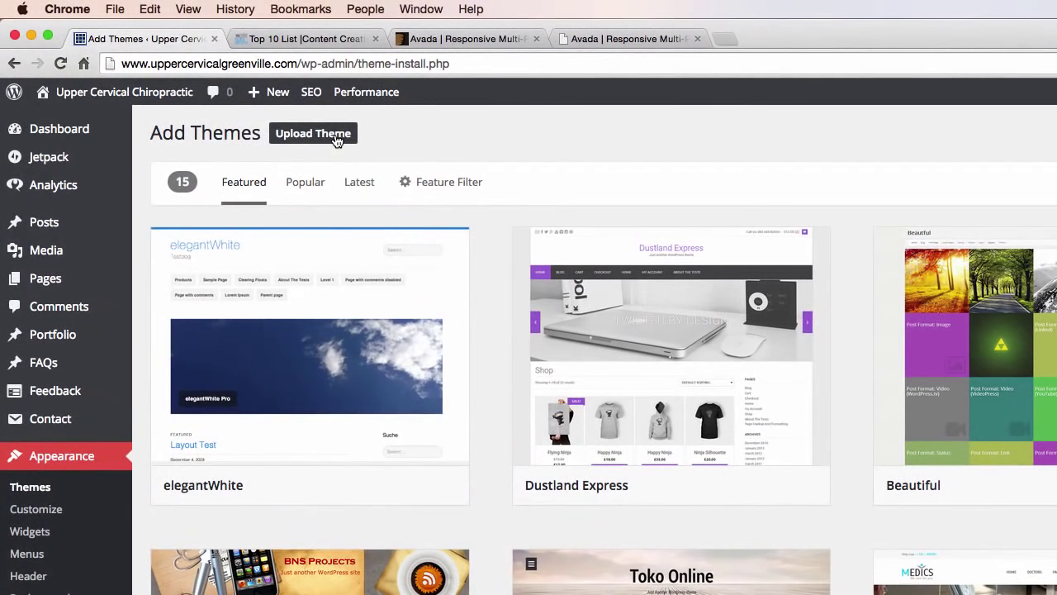
click(336, 138)
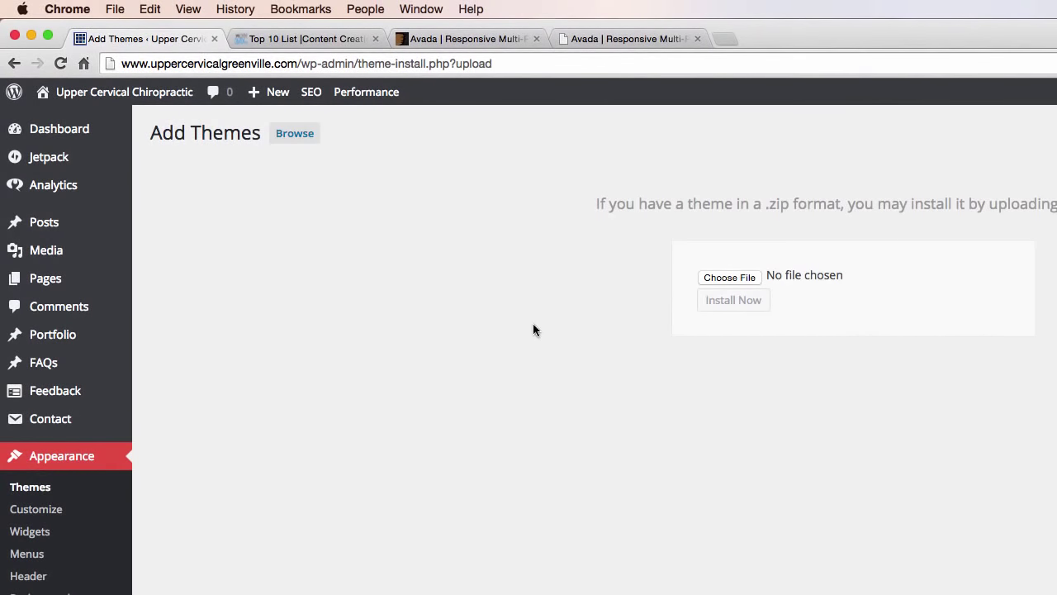
Step: Choose Avada.zip from the Avada Theme folder inside Avada_Full_Package 2 on the Desktop as the theme file
click(726, 278)
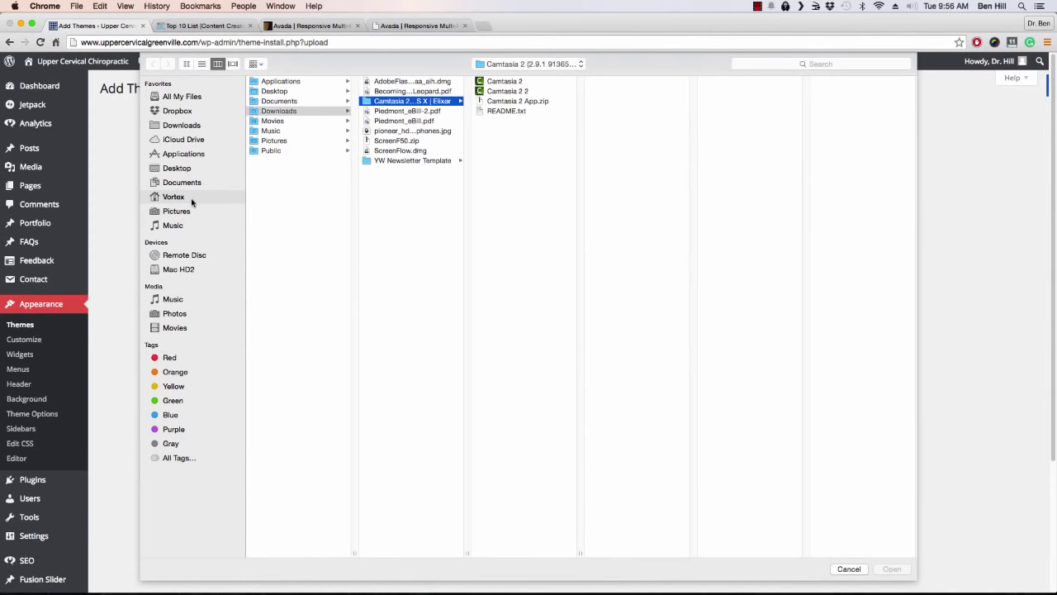
click(849, 568)
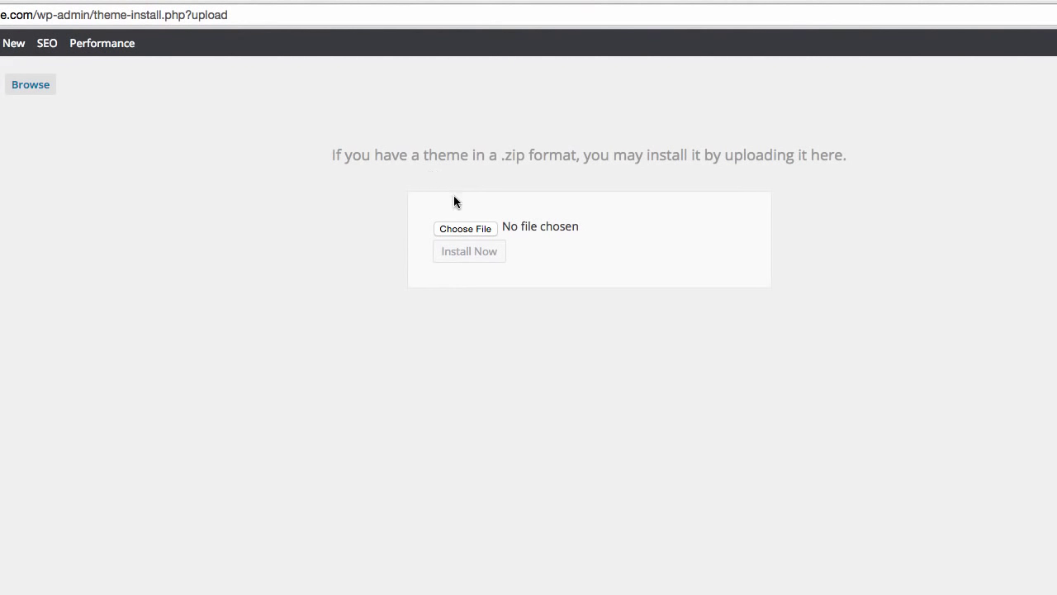
click(467, 229)
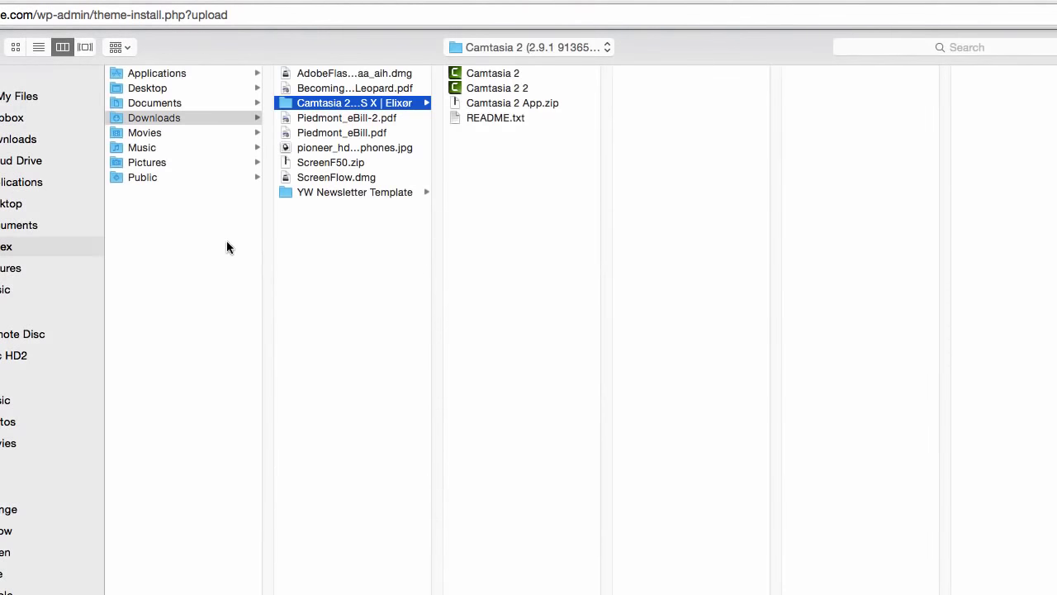
click(18, 206)
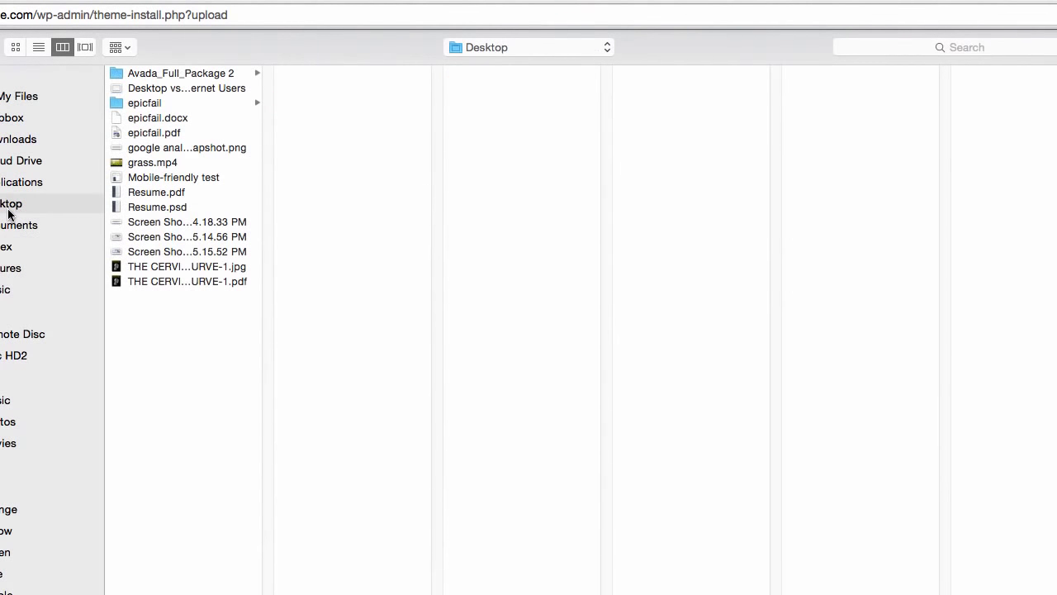
click(180, 76)
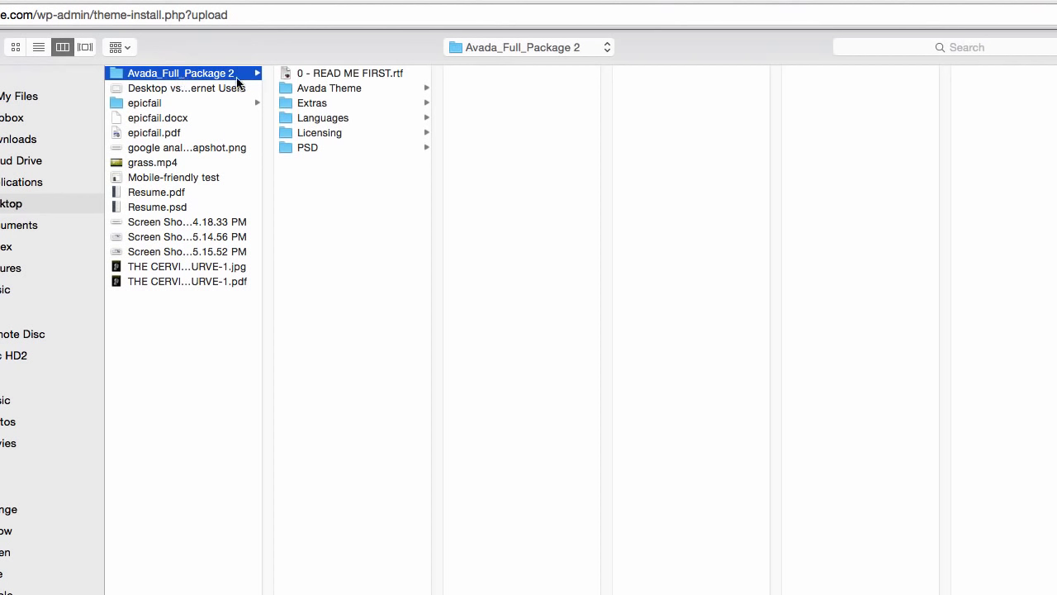
click(328, 89)
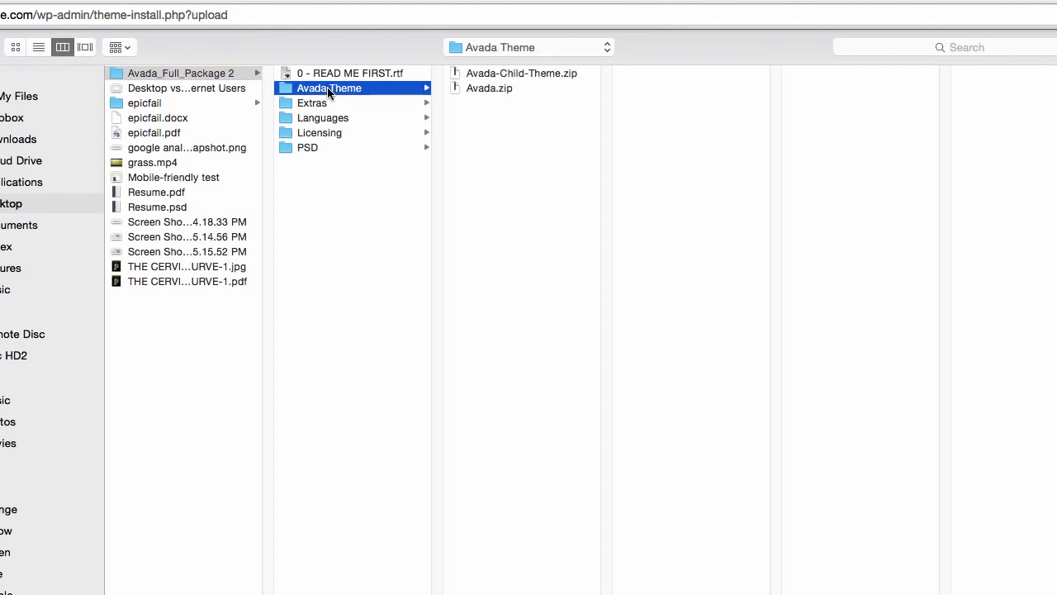
click(487, 88)
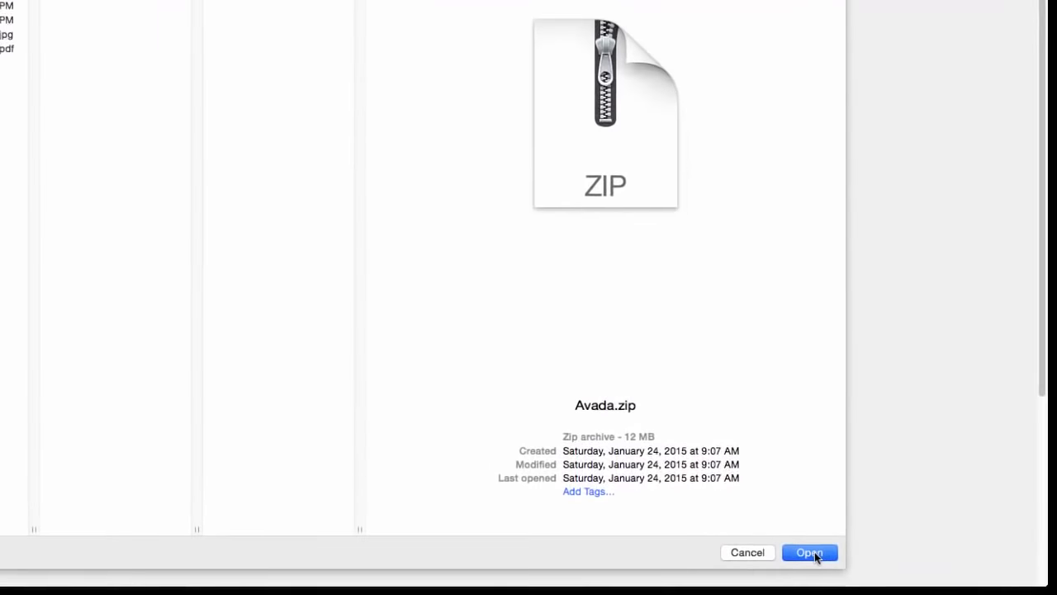
click(811, 553)
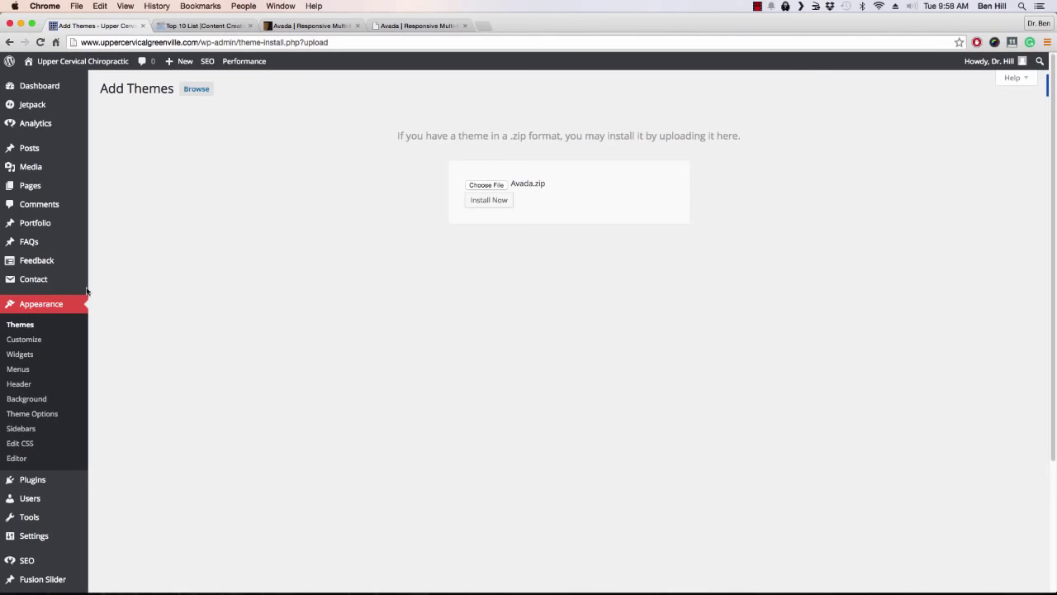
Step: Reopen the theme upload form from the themes page, select Avada.zip again, and switch back to the Avada ThemeForest page
click(62, 307)
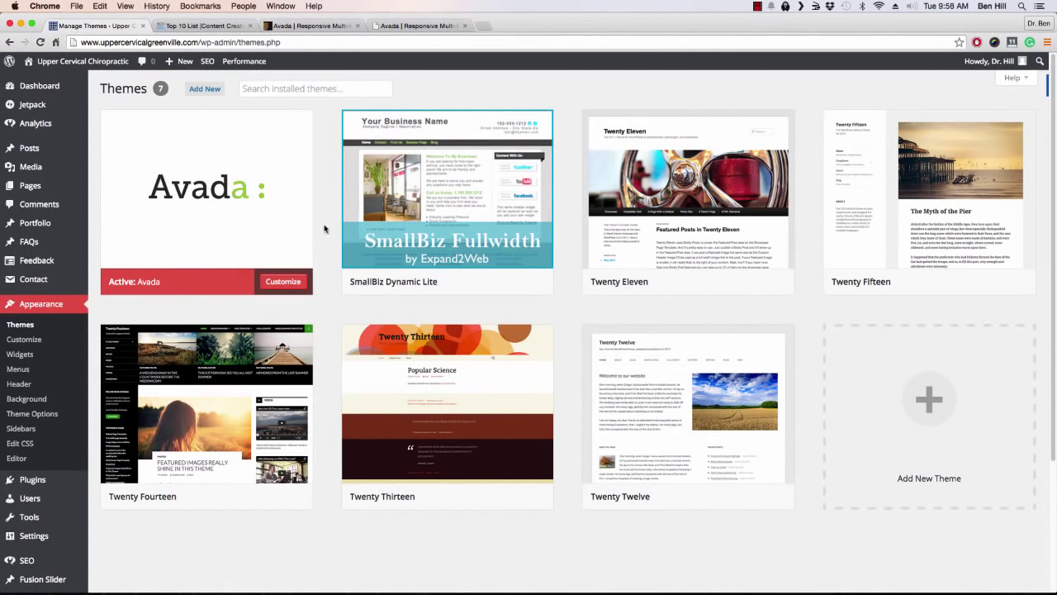
click(957, 429)
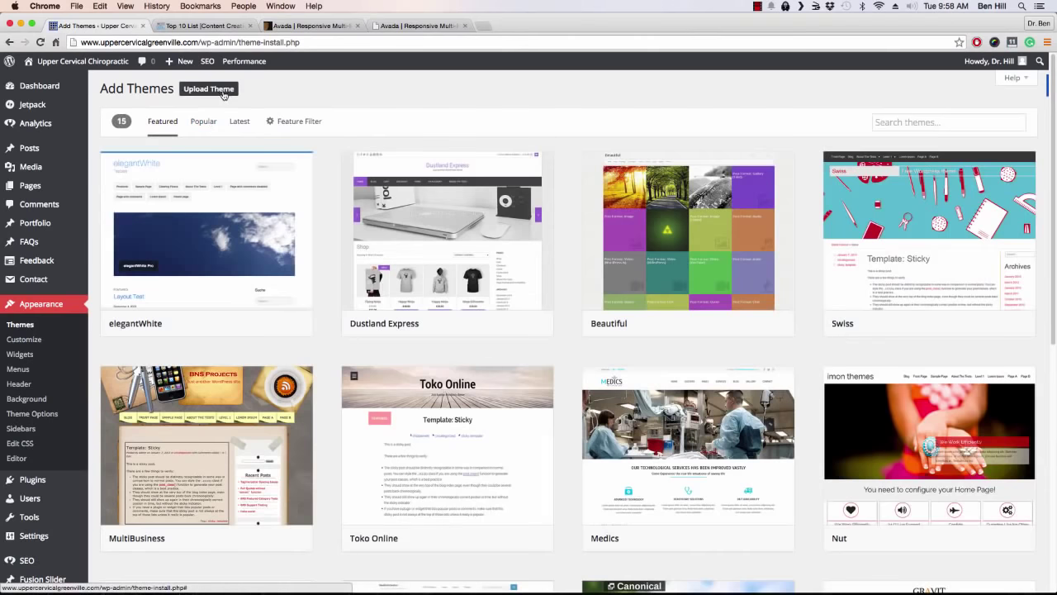
click(216, 91)
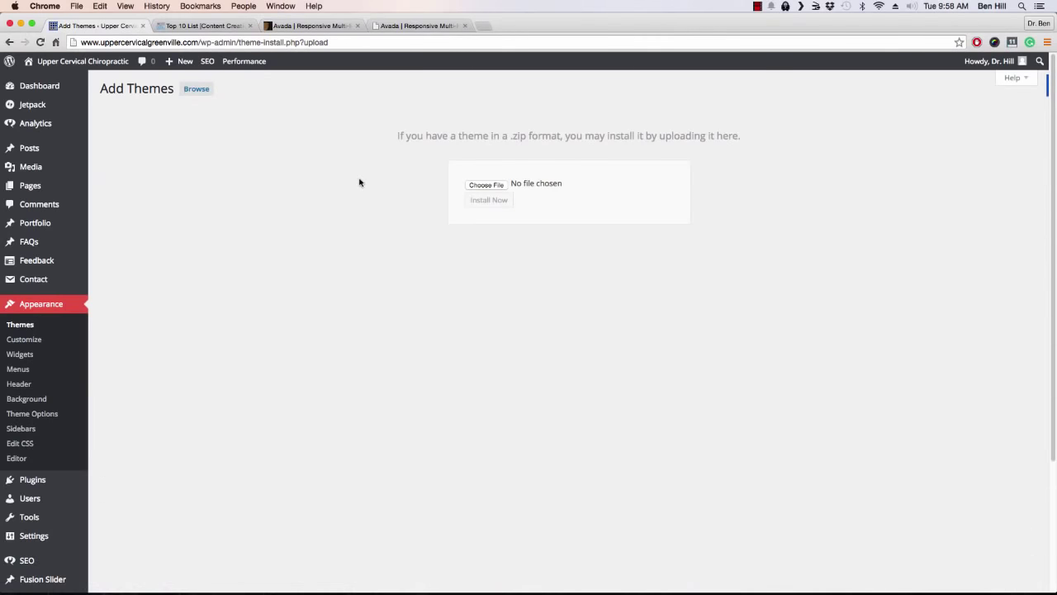
click(488, 185)
click(297, 82)
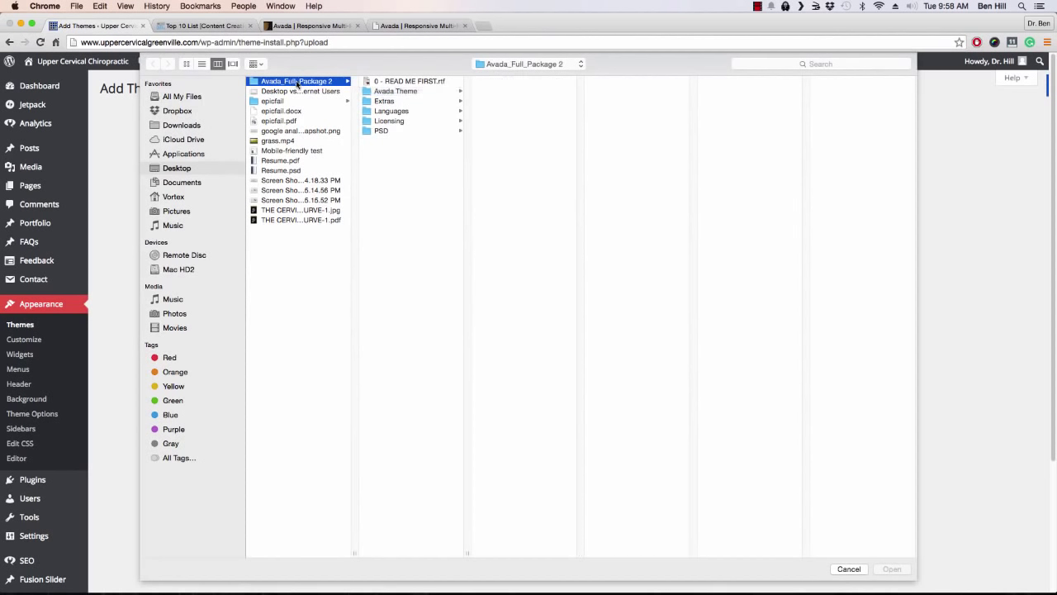
click(408, 93)
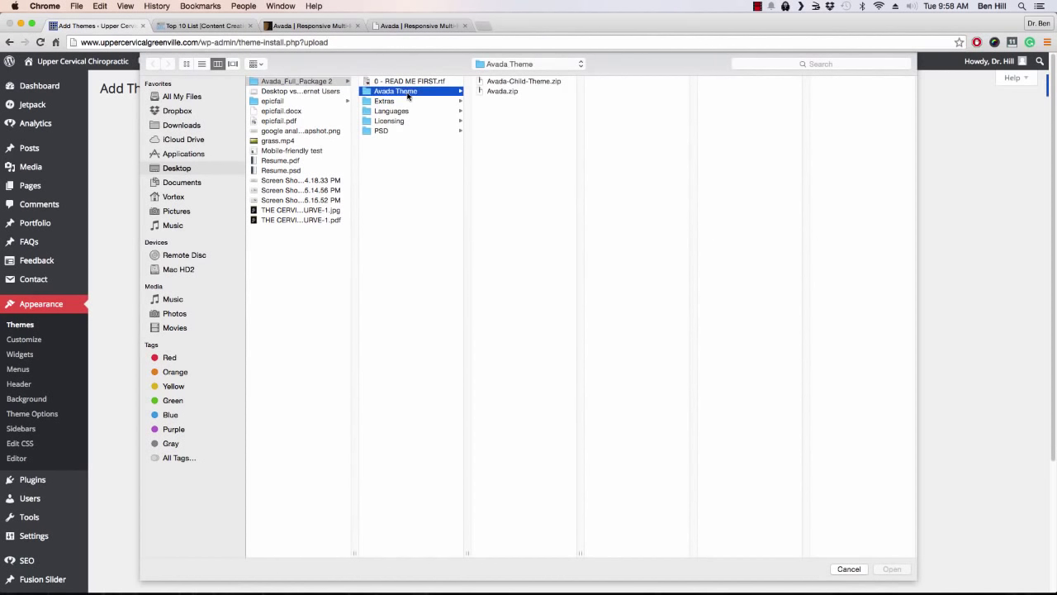
click(506, 93)
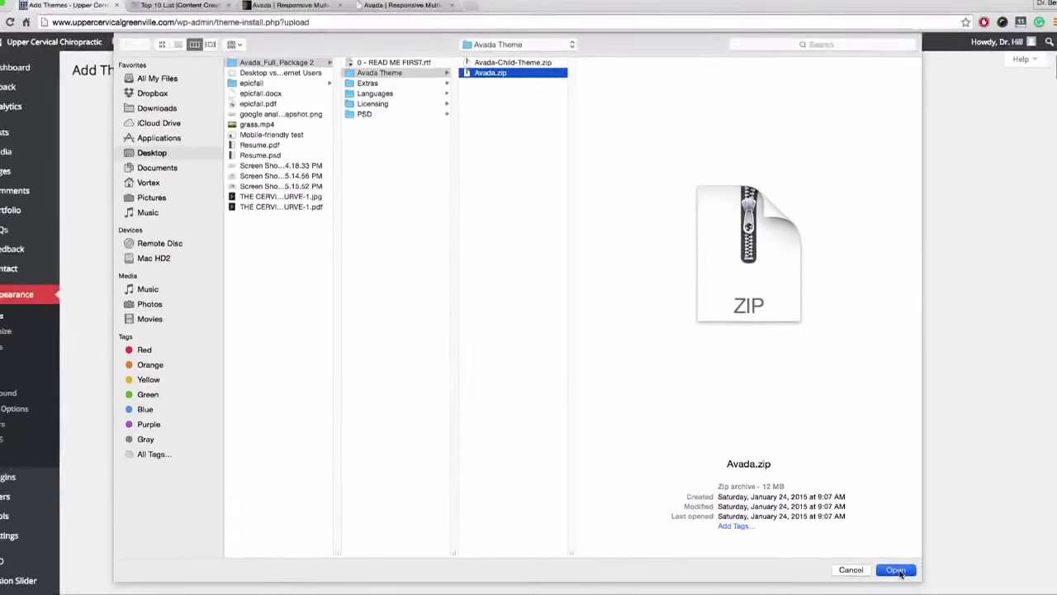
click(930, 576)
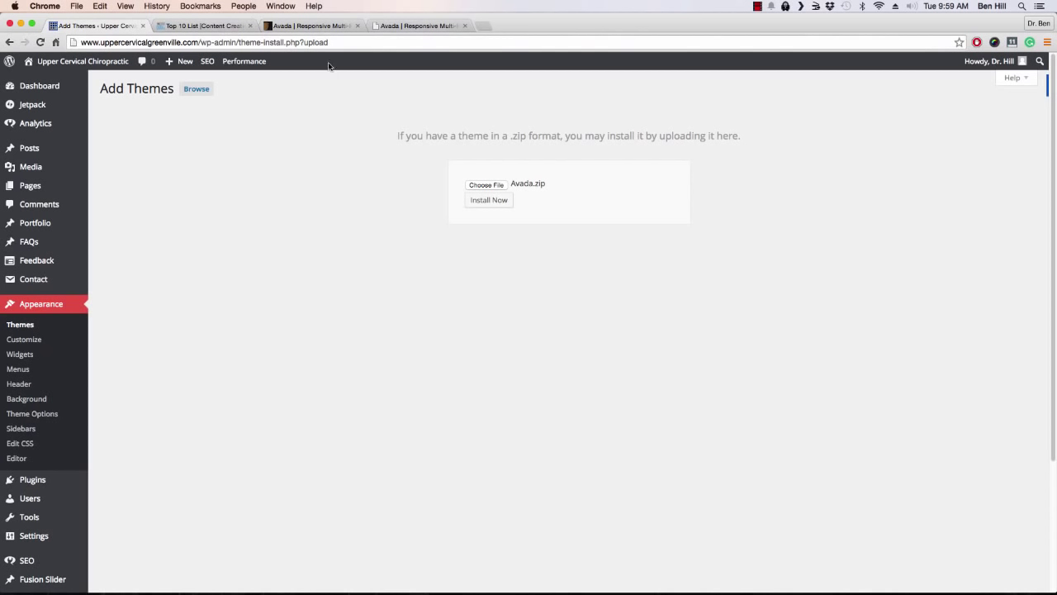
click(325, 27)
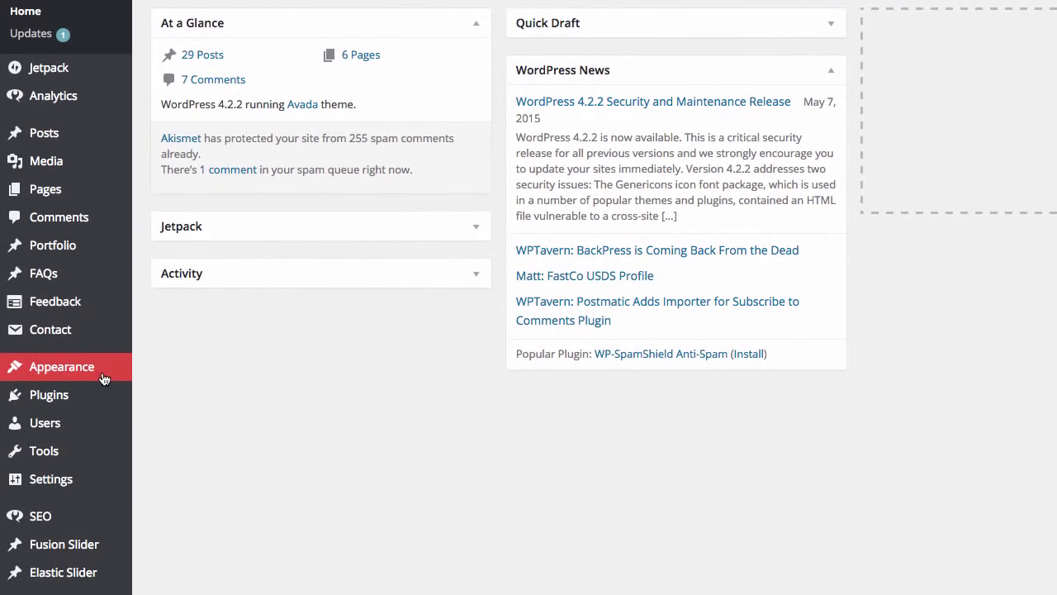
Step: Open the customizer for the Avada theme and look over its Site Title & Tagline and Navigation settings
mouse_move(104, 379)
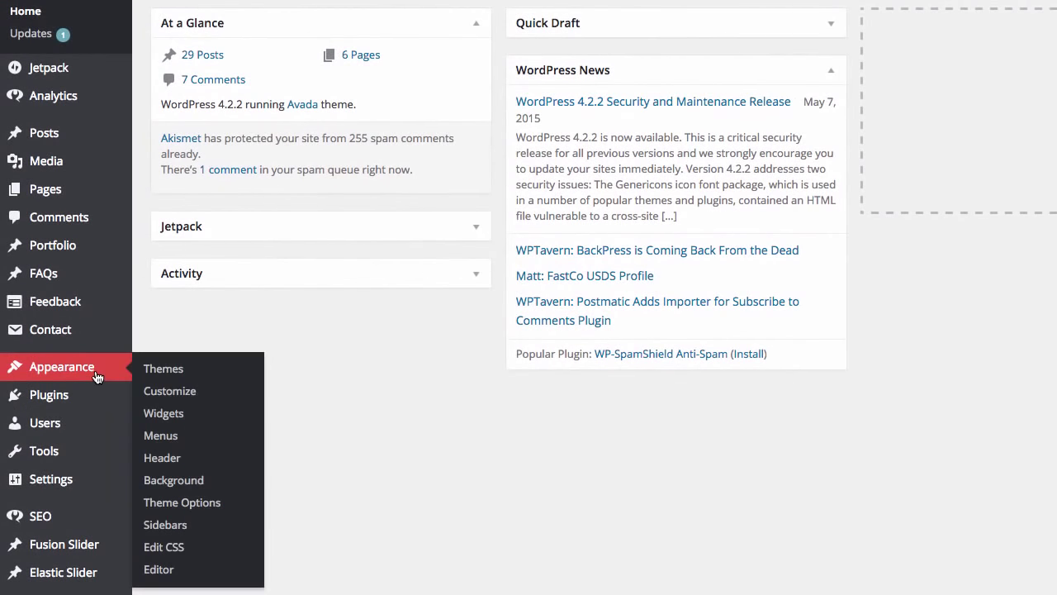
click(175, 391)
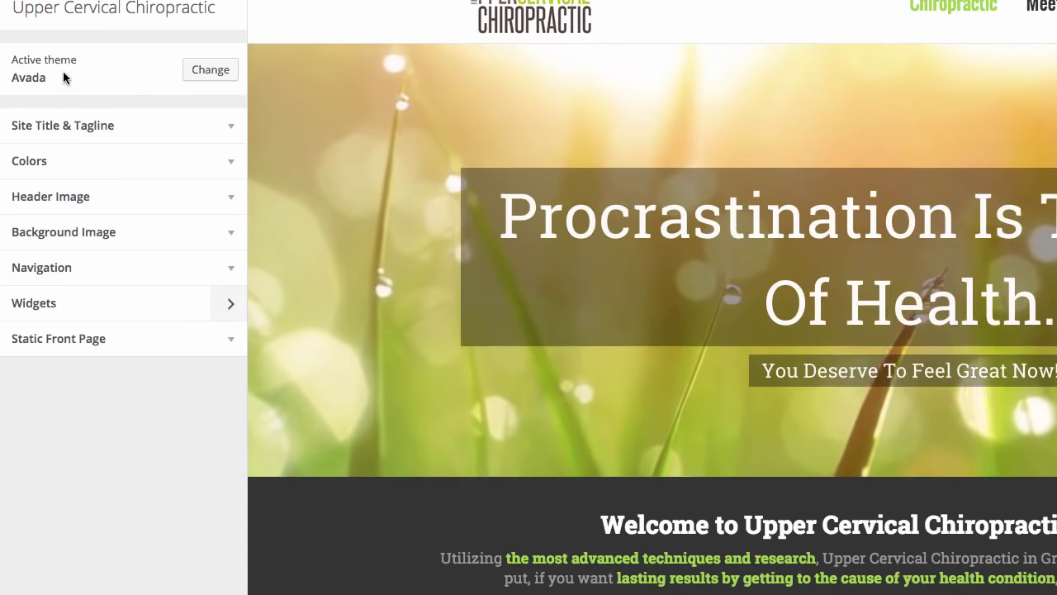
click(179, 131)
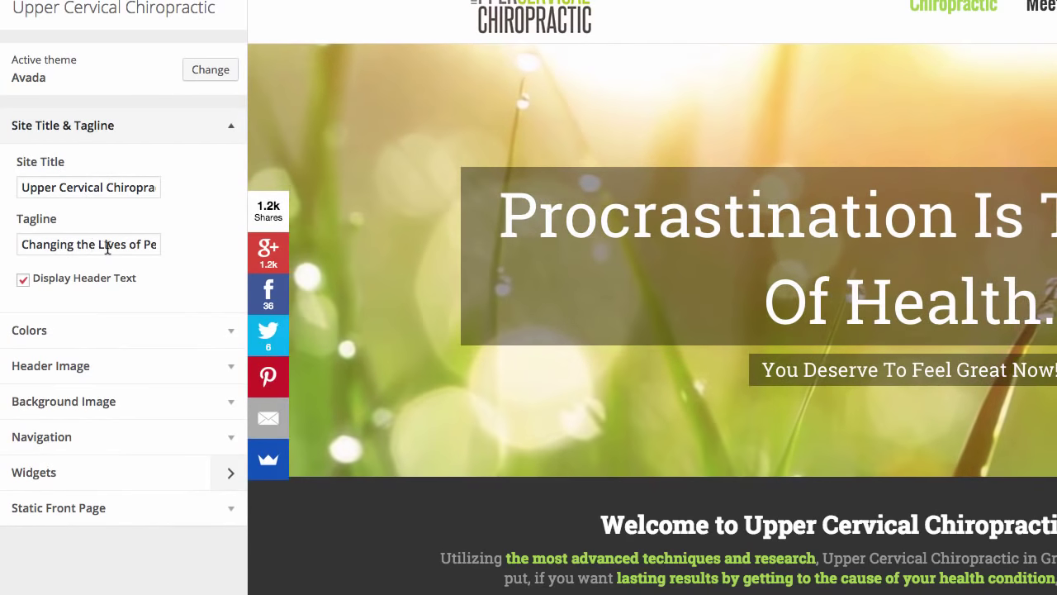
click(183, 434)
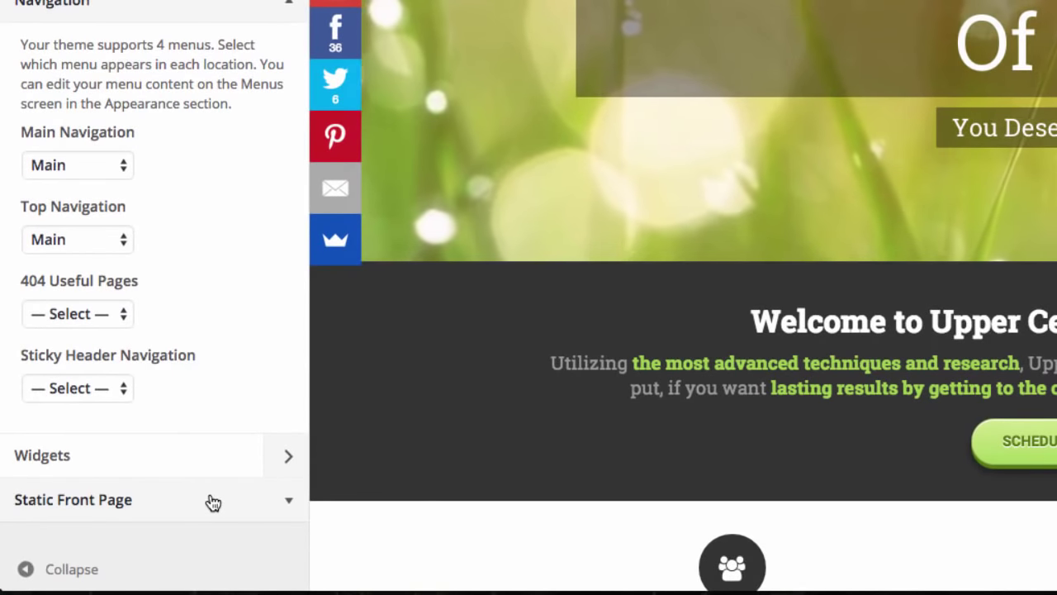
Step: Review the Static Front Page settings, keep Chiropractic as front page and Blog as posts page, and close the customizer
click(208, 500)
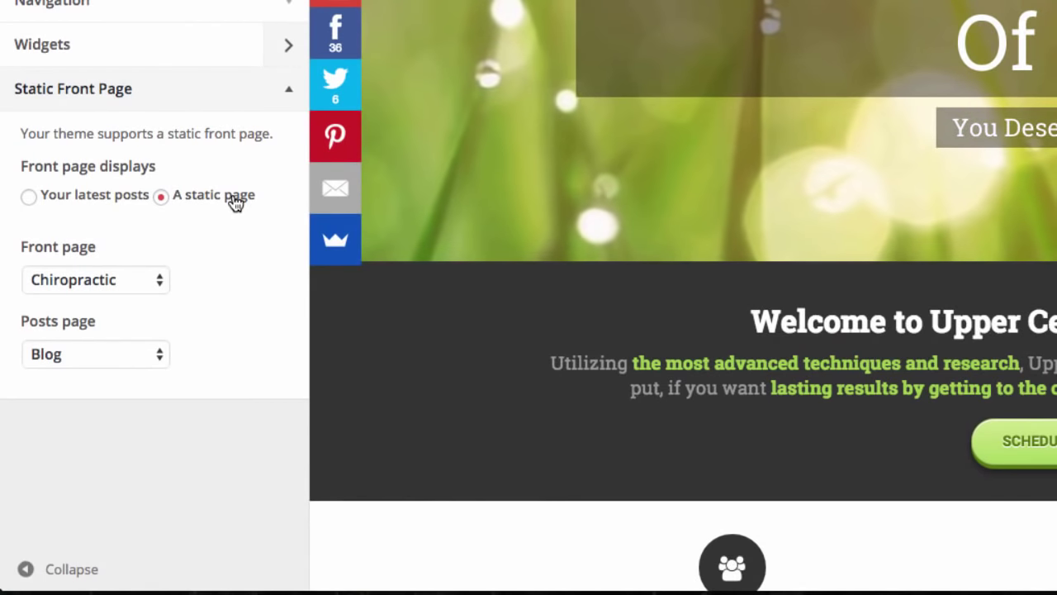
click(159, 284)
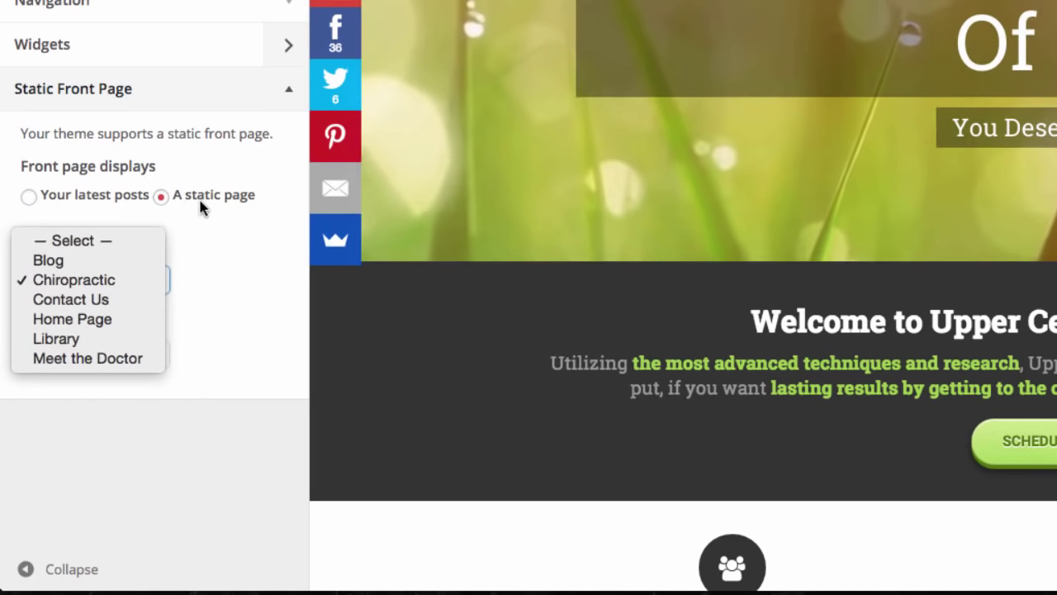
click(211, 229)
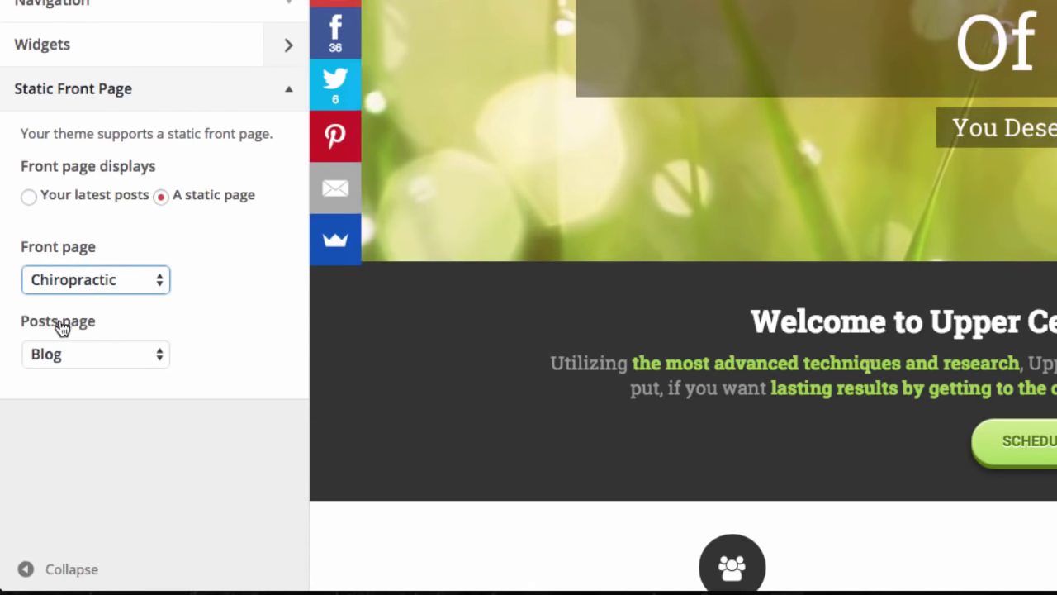
click(151, 354)
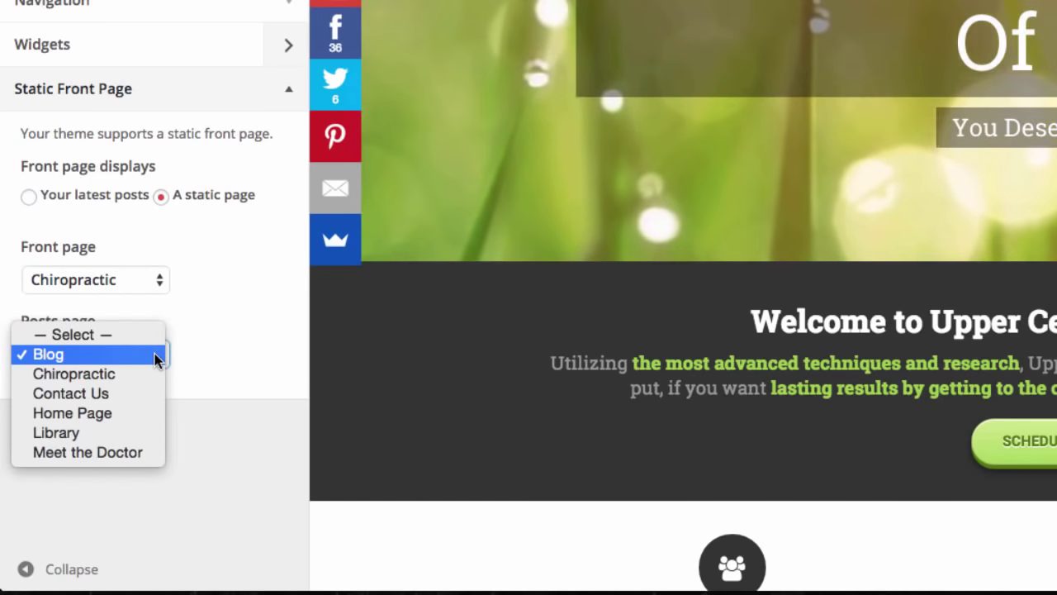
click(157, 357)
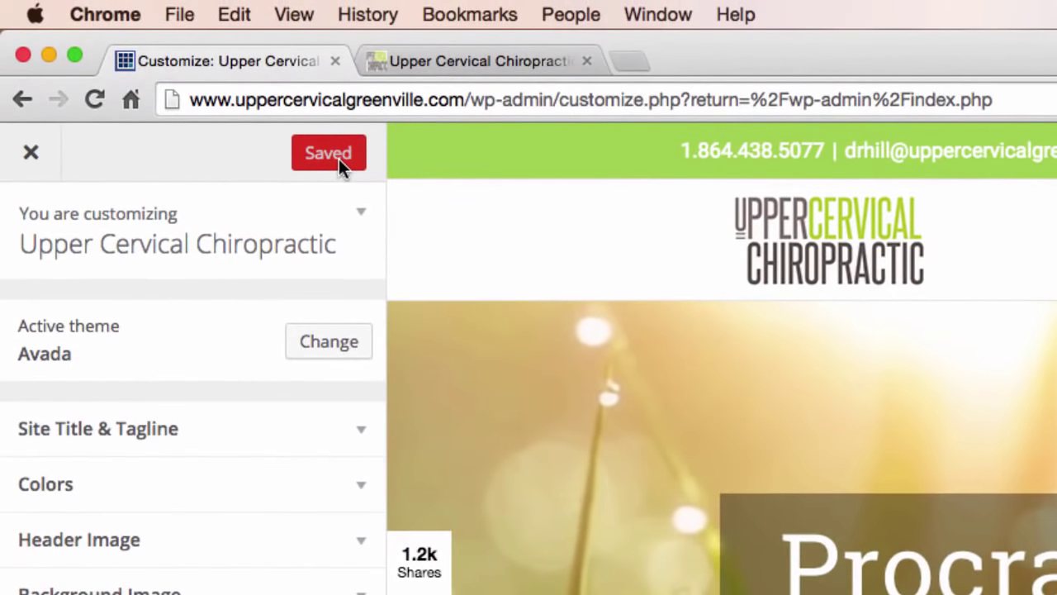
click(33, 161)
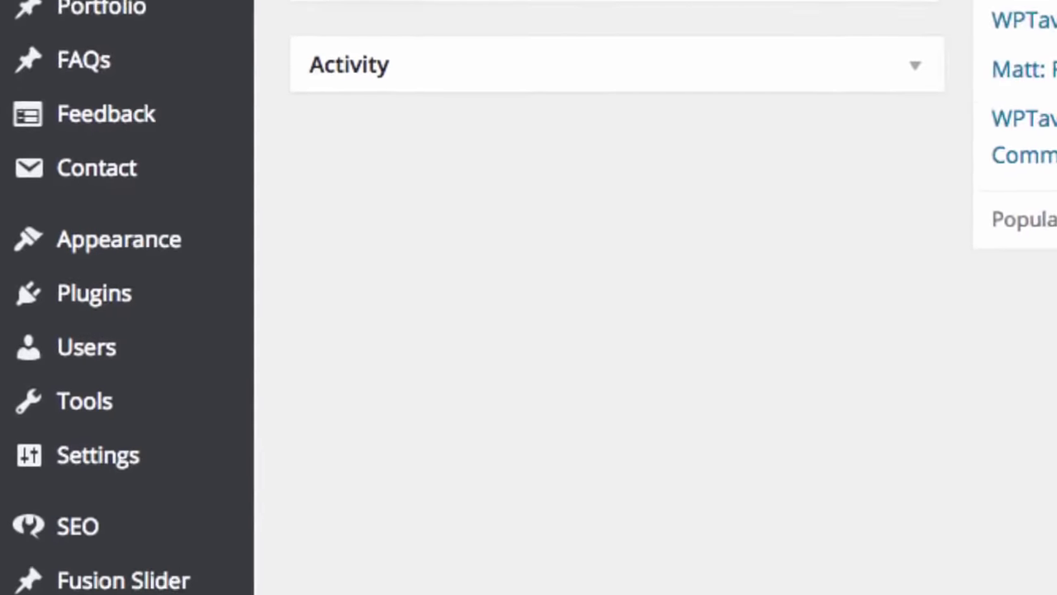
Step: Open the Avada theme options and check the demo choices for importing content, keeping Classic Demo selected
mouse_move(158, 250)
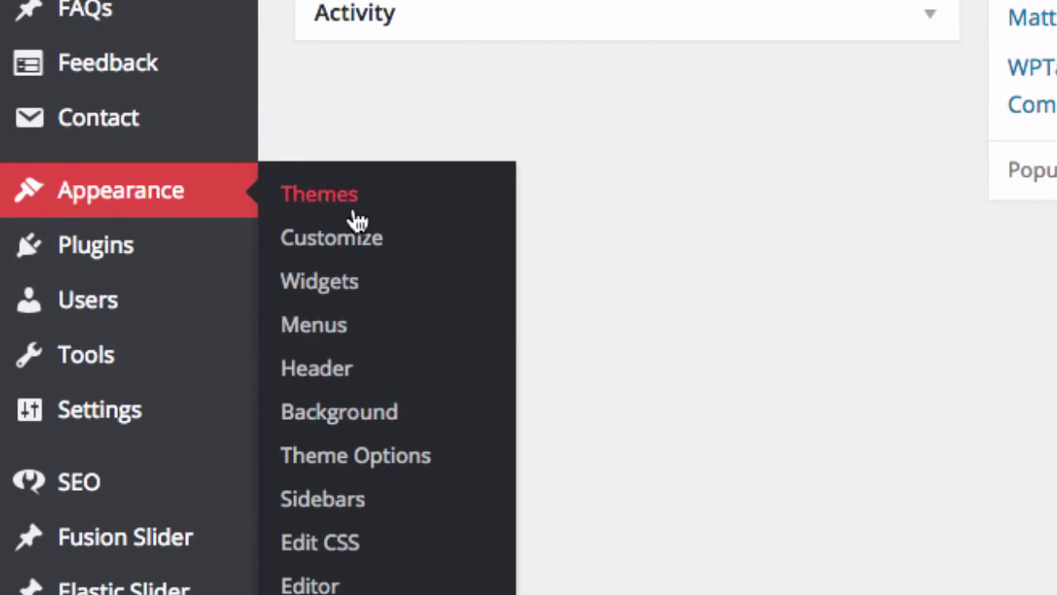
click(366, 472)
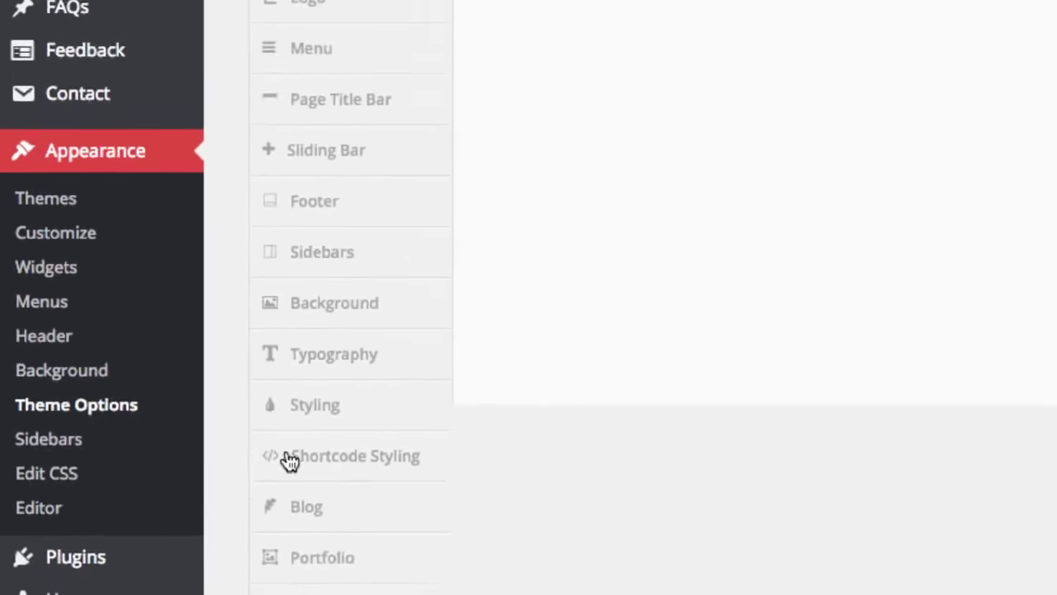
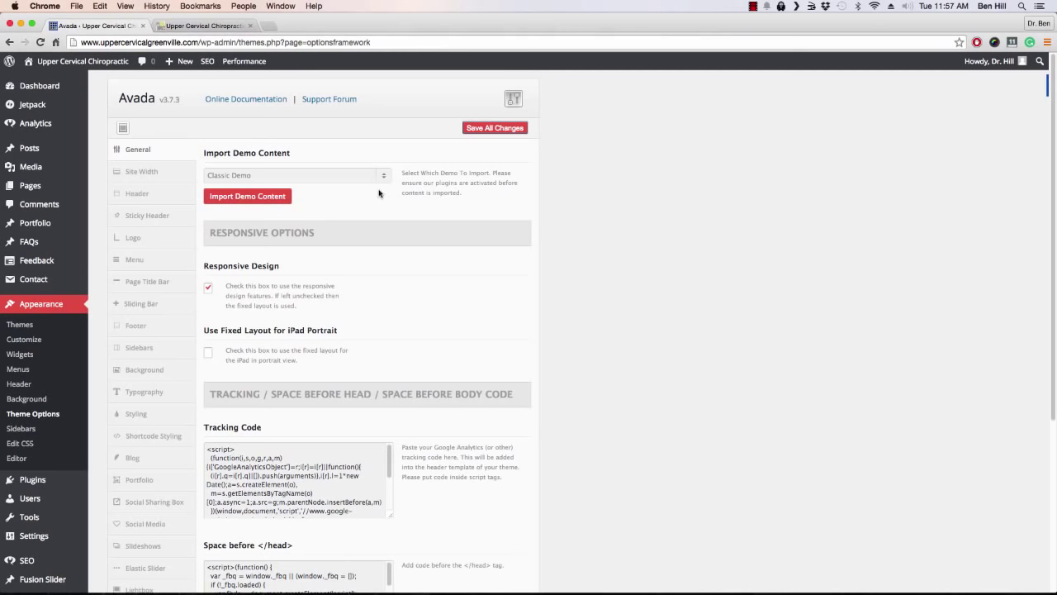
click(384, 177)
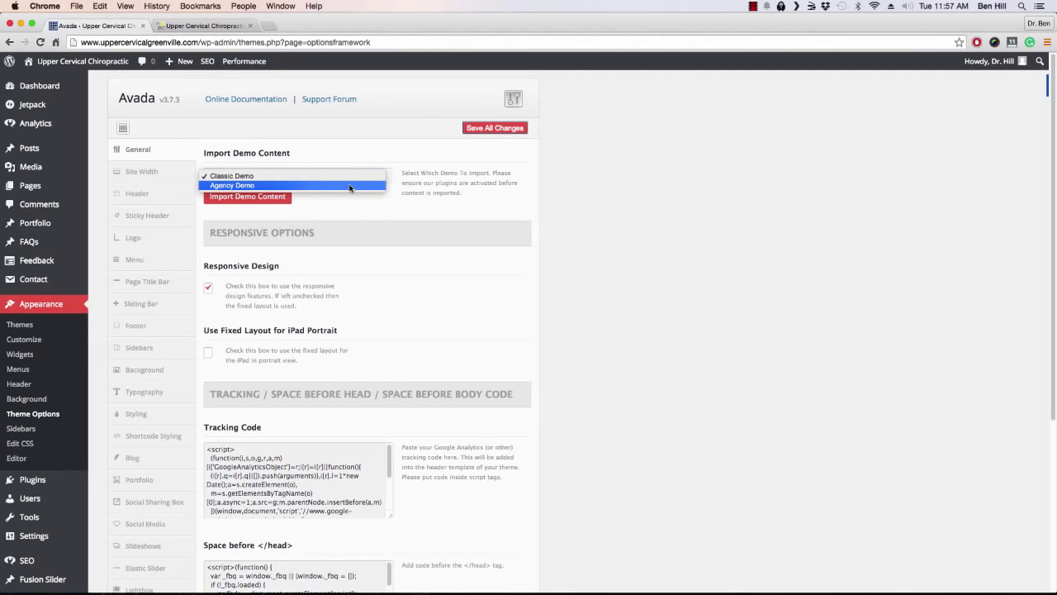
click(358, 212)
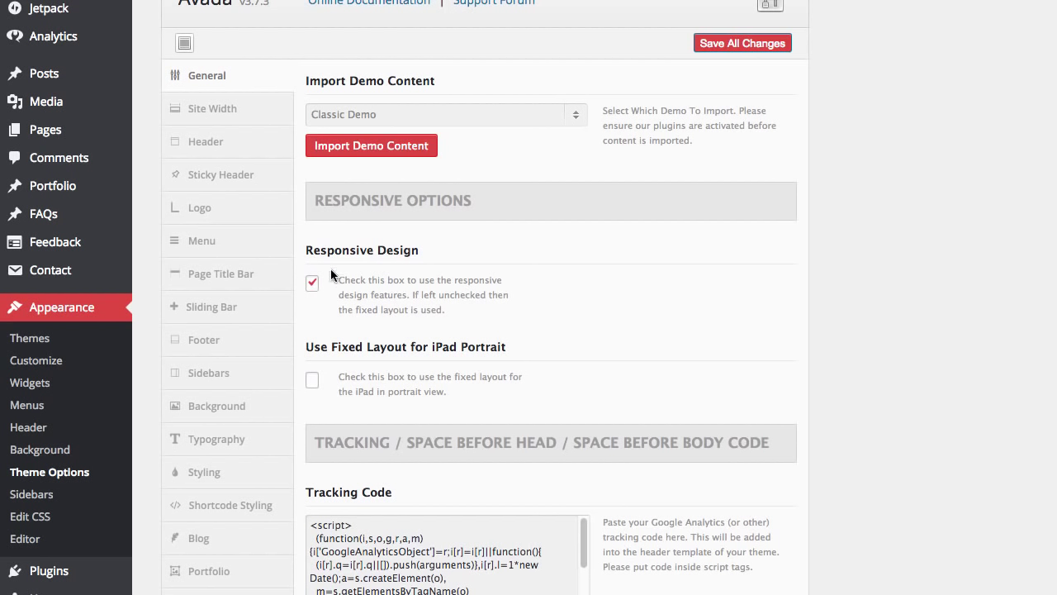
Step: Look over the responsive design, tracking code and head code settings in the General theme options
scroll(628, 297, down, 4)
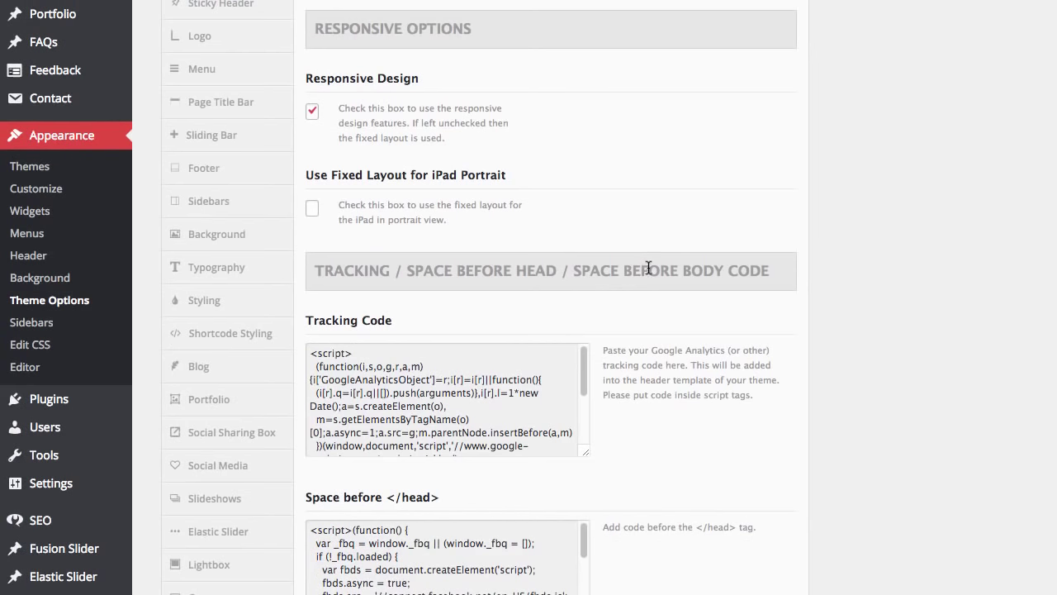
scroll(439, 333, down, 1)
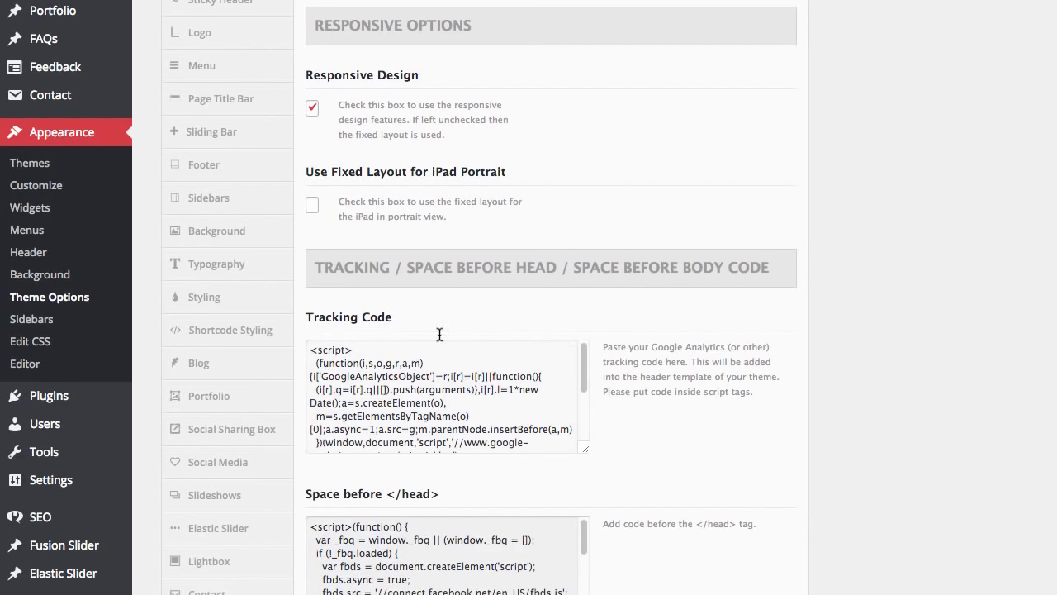
scroll(439, 334, down, 5)
scroll(673, 334, up, 10)
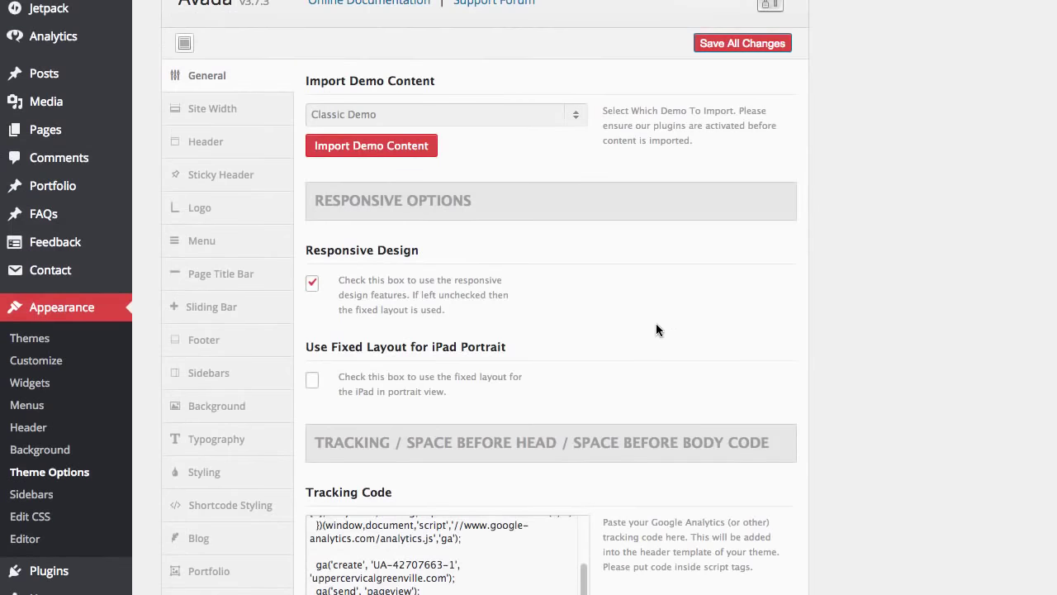
Step: Review the Site Width options, keep the Wide layout, glance at the live site, and expand the Content + Sidebar Width settings
click(231, 116)
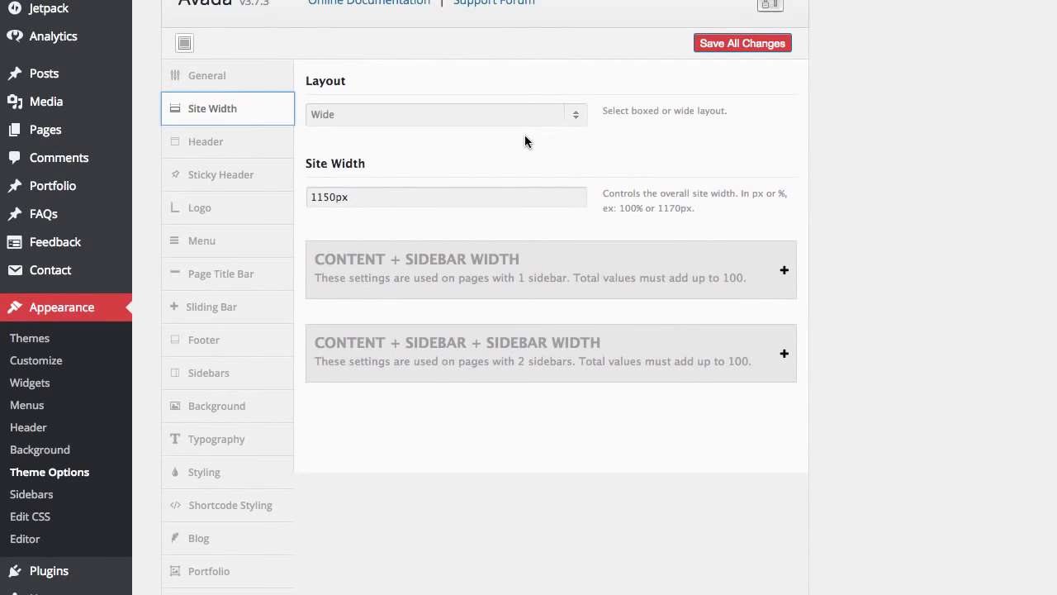
click(578, 116)
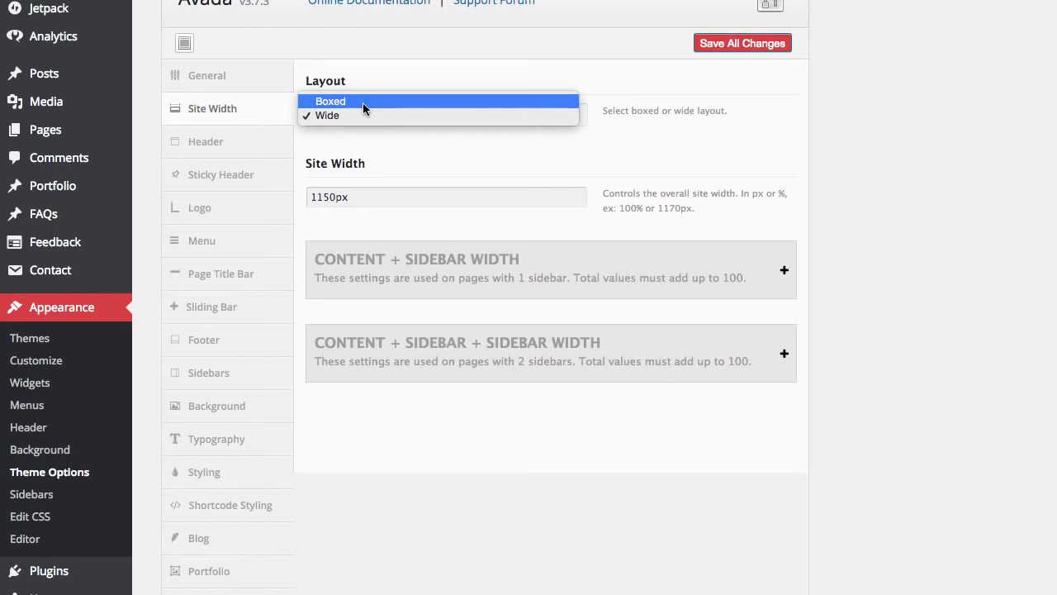
click(364, 198)
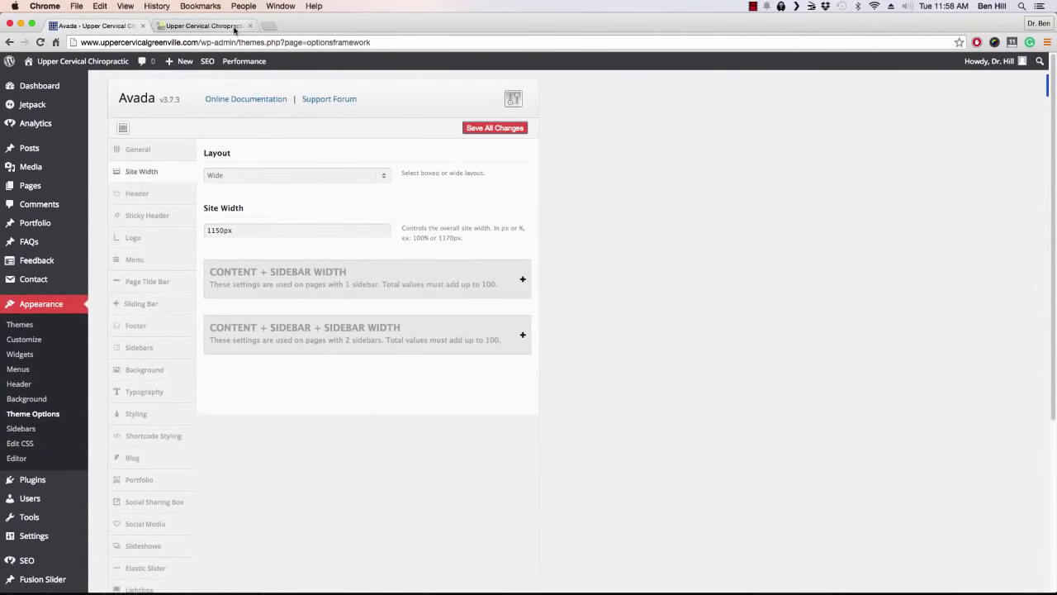
click(234, 27)
click(95, 25)
click(364, 284)
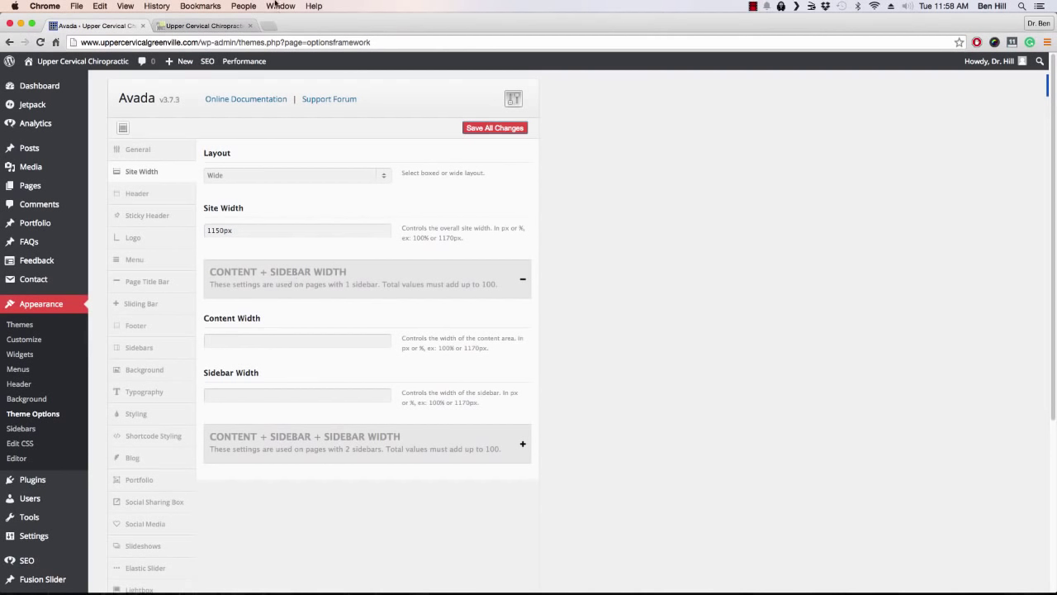
Step: View the live site's Blog page to examine its content and sidebar arrangement, and return to the theme options
click(222, 29)
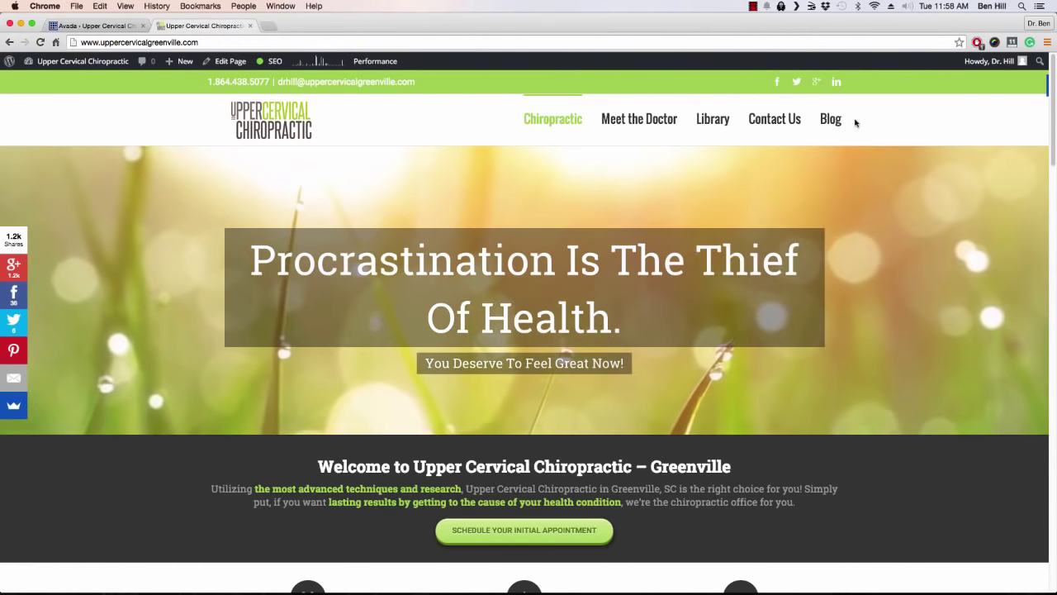
click(829, 120)
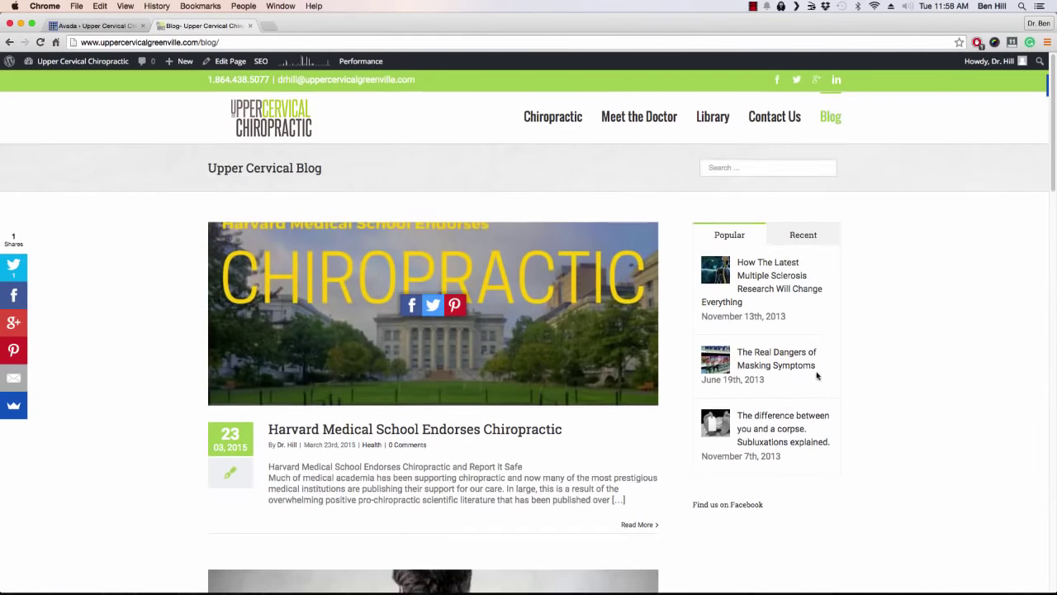
scroll(810, 309, down, 4)
scroll(781, 230, up, 2)
scroll(780, 230, up, 5)
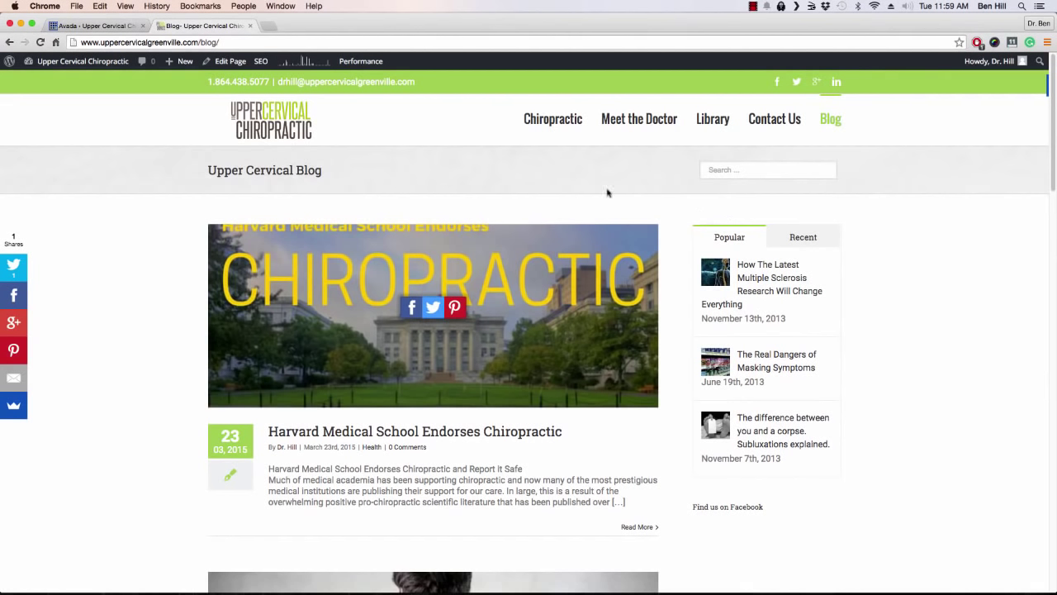
click(104, 27)
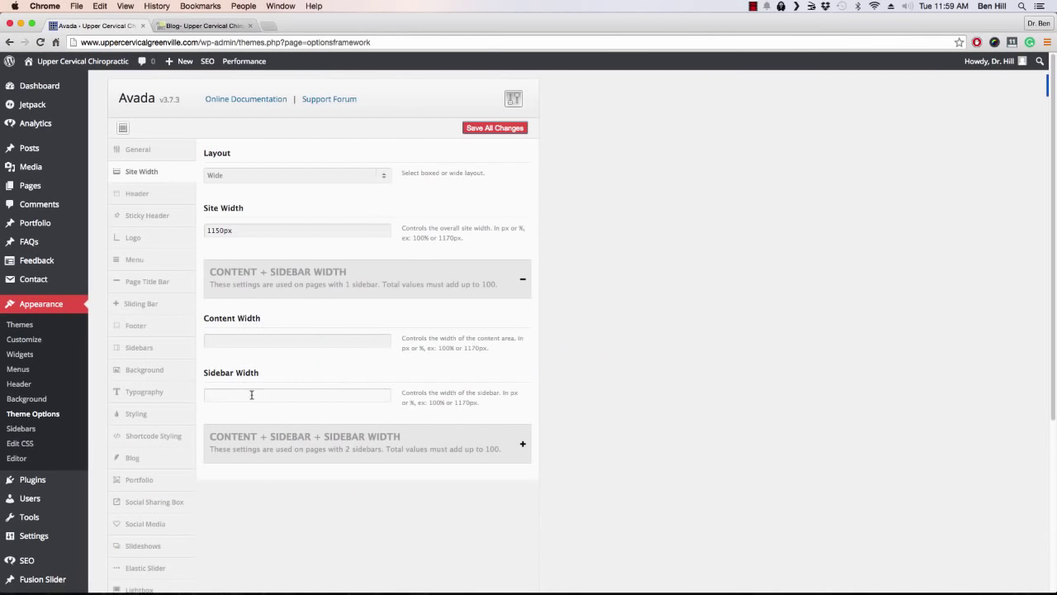
Step: Expand the Content + Sidebar + Sidebar Width section and examine its content and sidebar widths
click(333, 447)
scroll(334, 413, down, 5)
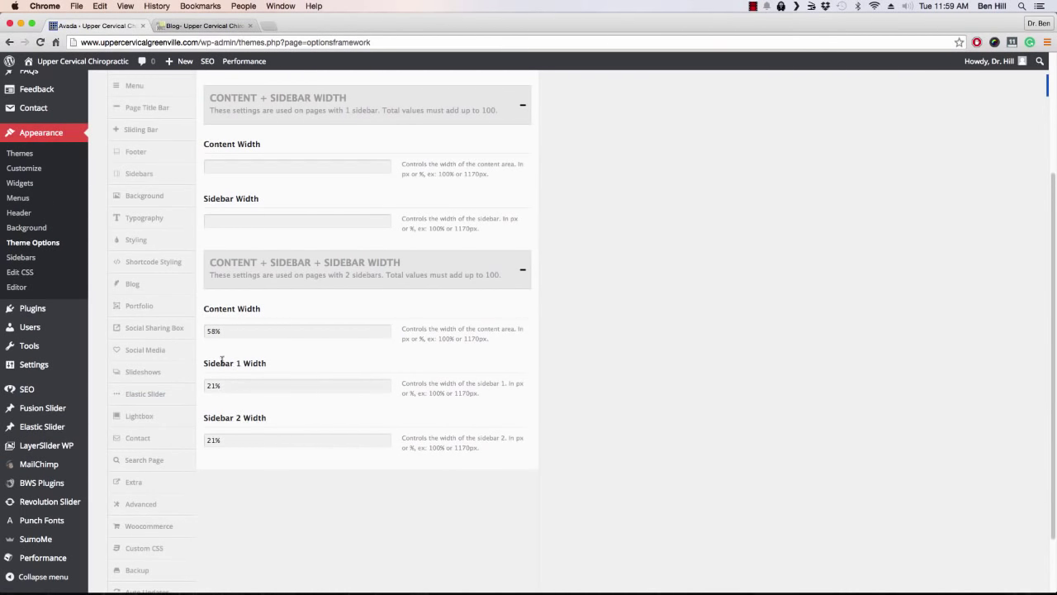
scroll(342, 366, up, 5)
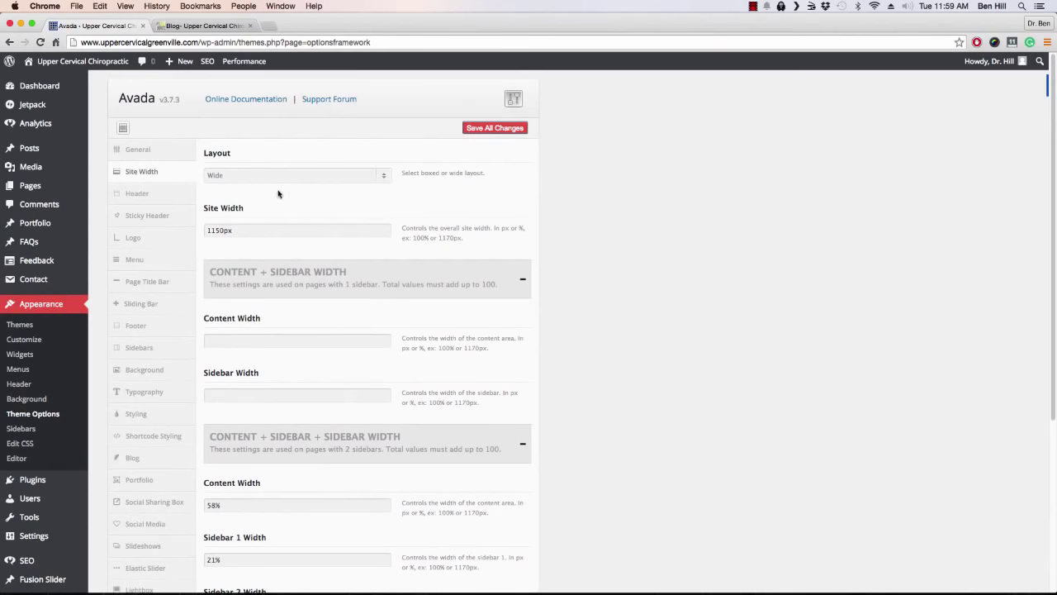
Step: Open the Header options, expand Header Content Options, and compare the header layouts with the live Chiropractic page
click(157, 196)
click(338, 163)
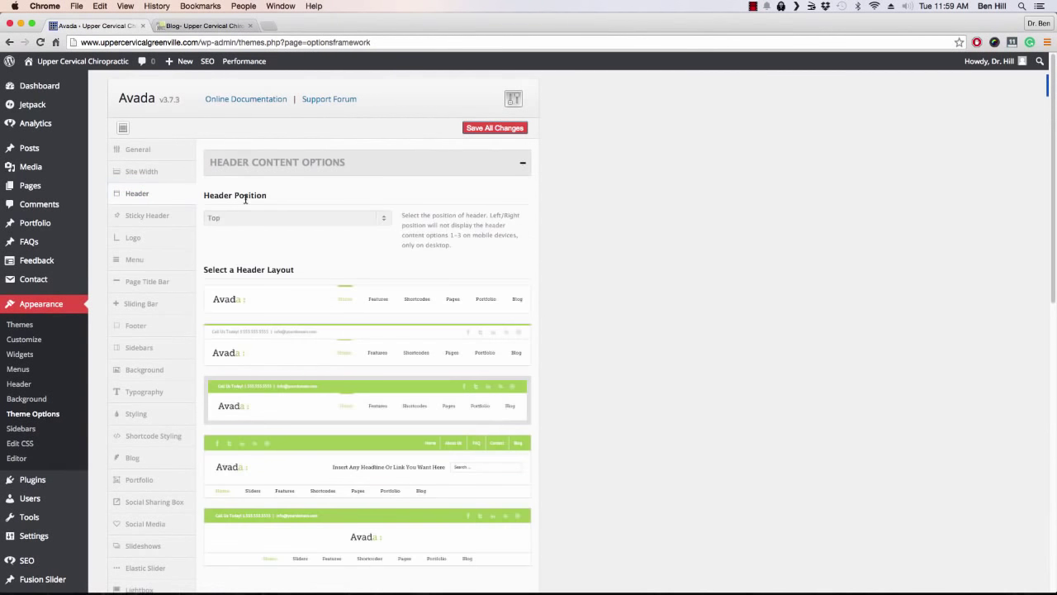
click(203, 25)
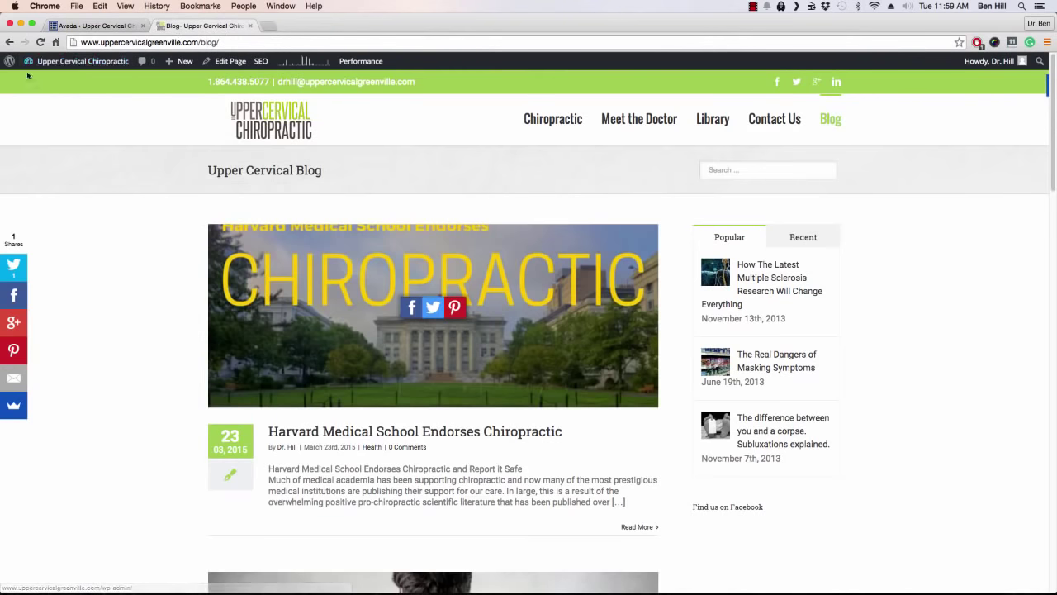
click(552, 120)
key(ctrl+shift+Tab)
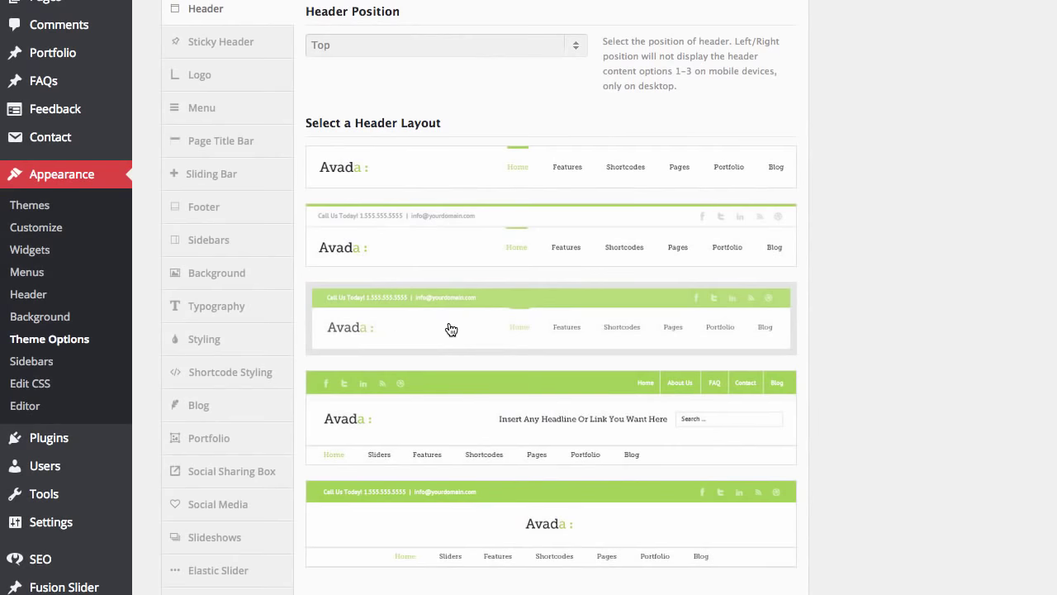
Step: Select the second header layout with the white contact bar, save all changes, and reload the live site
click(443, 248)
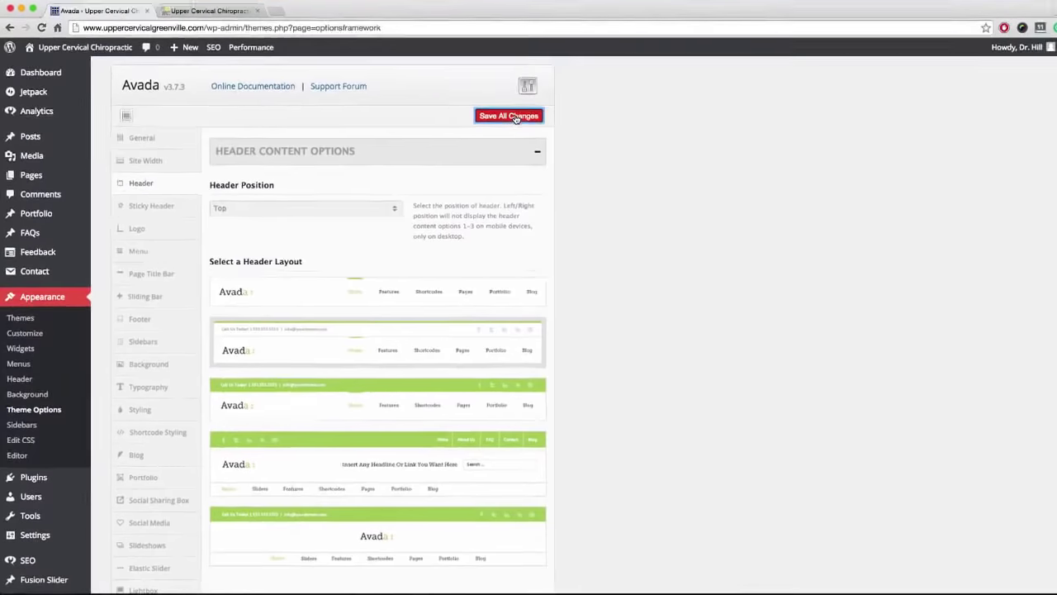
click(495, 128)
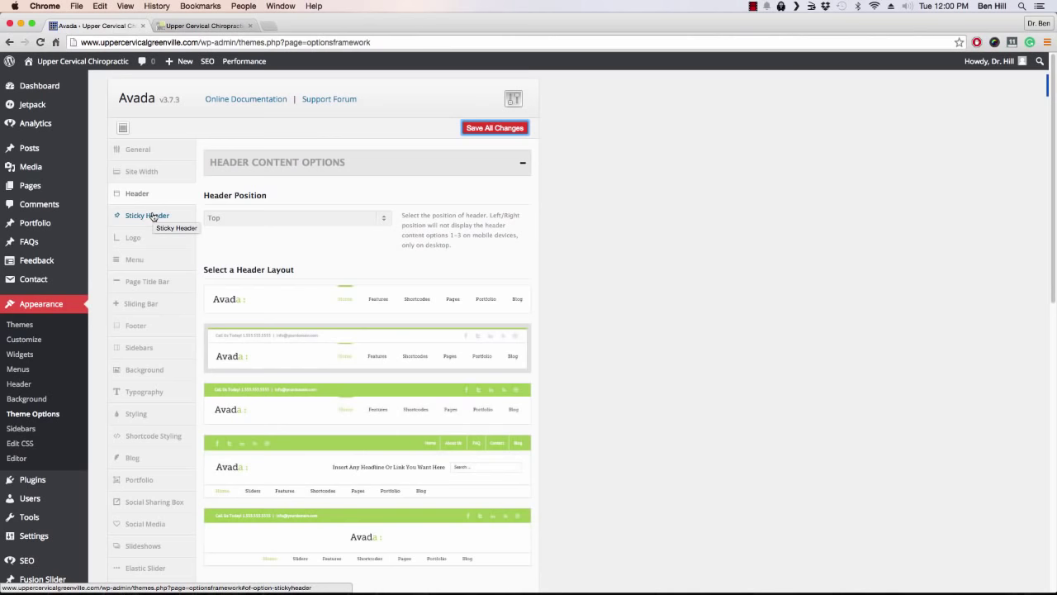
click(220, 26)
key(super+r)
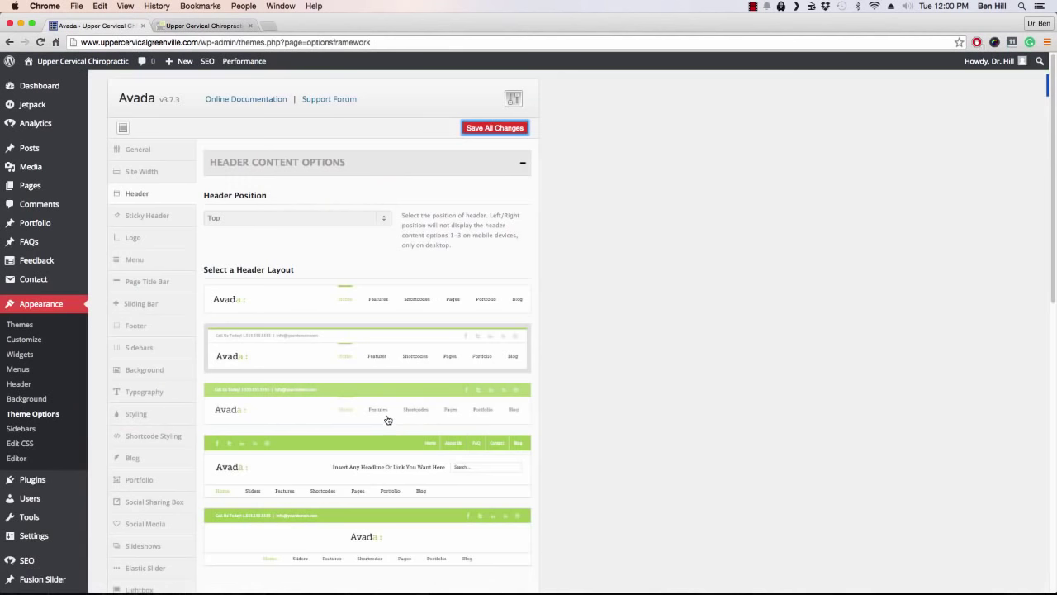
Step: Return to the theme options, select the third header layout with the green contact bar, and save all changes
key(super+1)
click(497, 129)
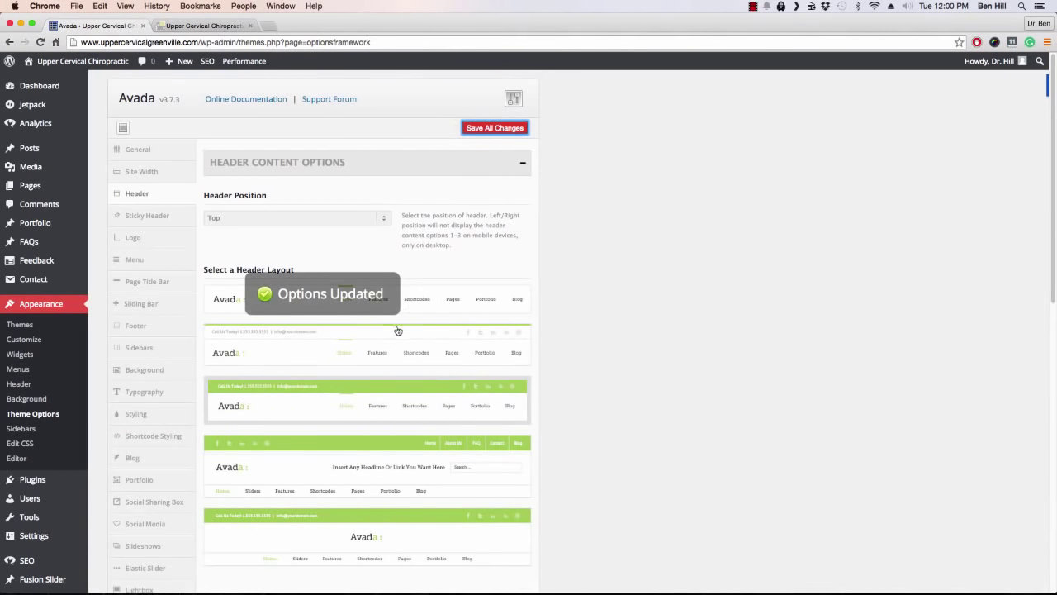
Step: Review the header shadow, width and slider position settings and the Header Content 1 choices, keeping Contact Info
scroll(398, 332, down, 1)
scroll(401, 334, down, 5)
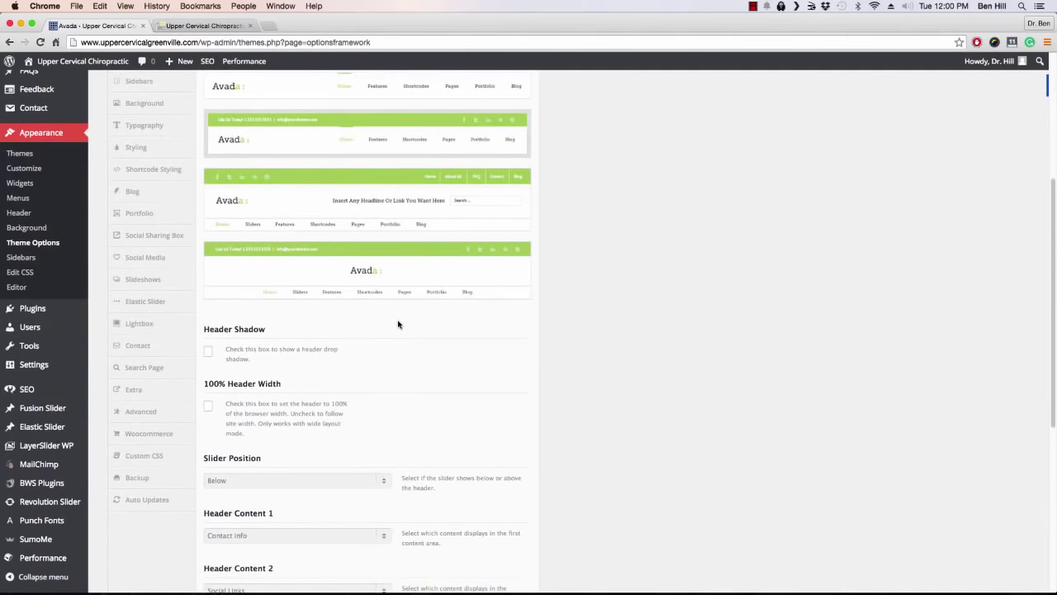
scroll(392, 323, down, 1)
scroll(371, 311, down, 1)
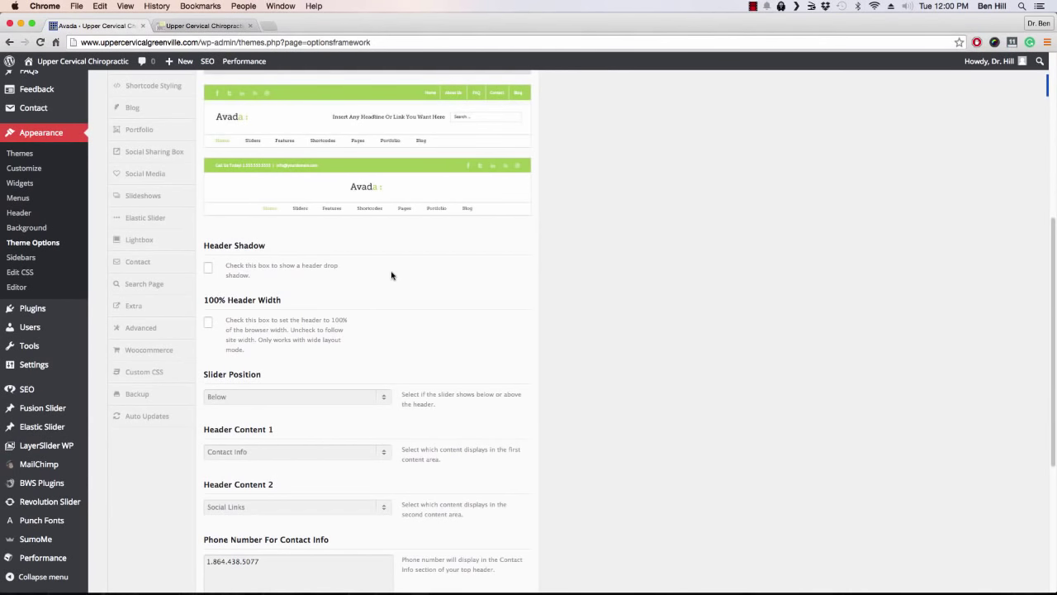
scroll(391, 275, down, 2)
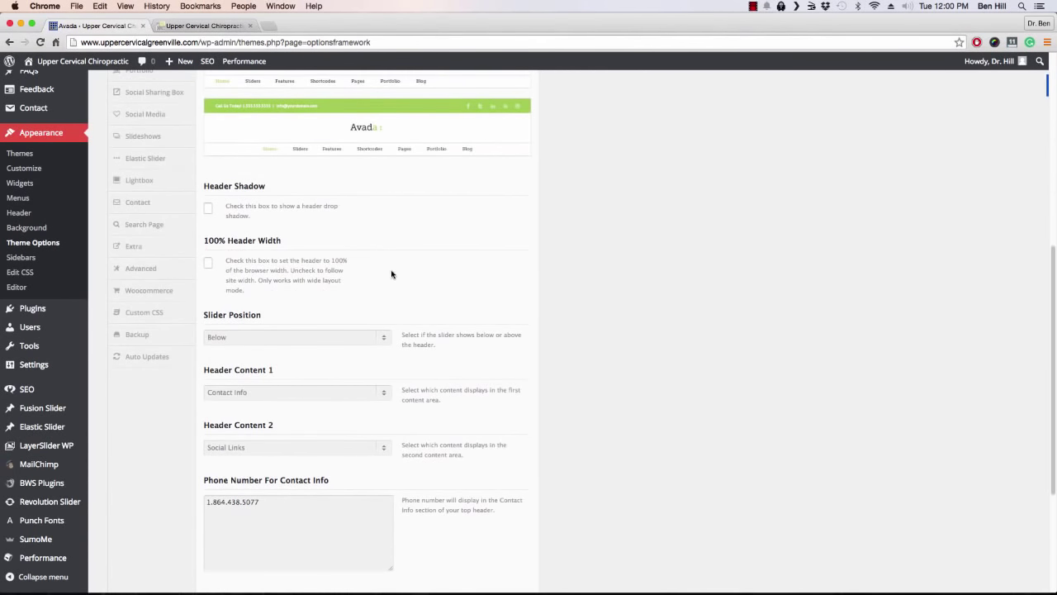
scroll(393, 261, down, 3)
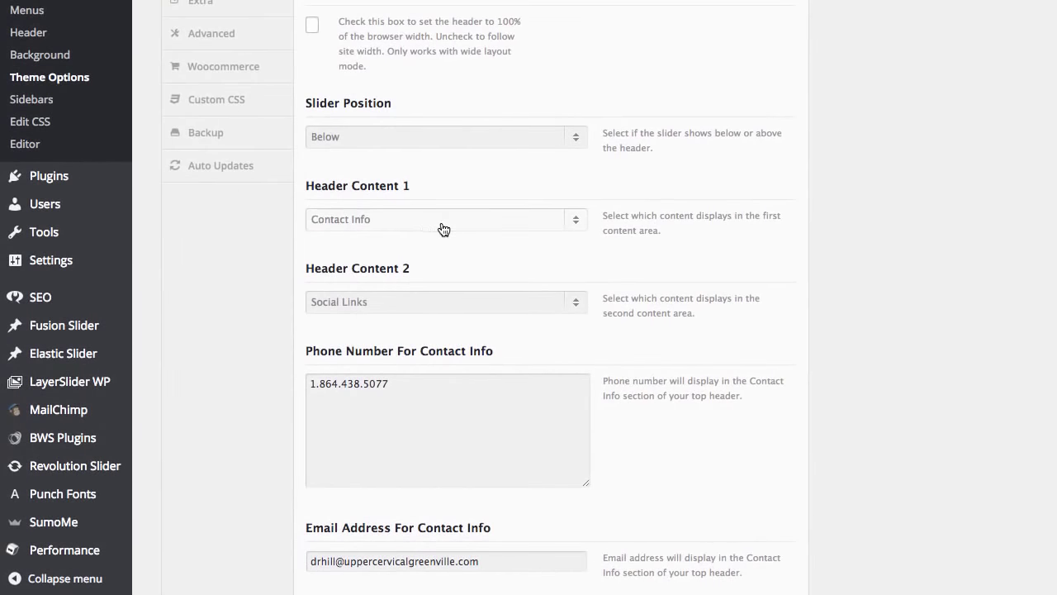
click(575, 221)
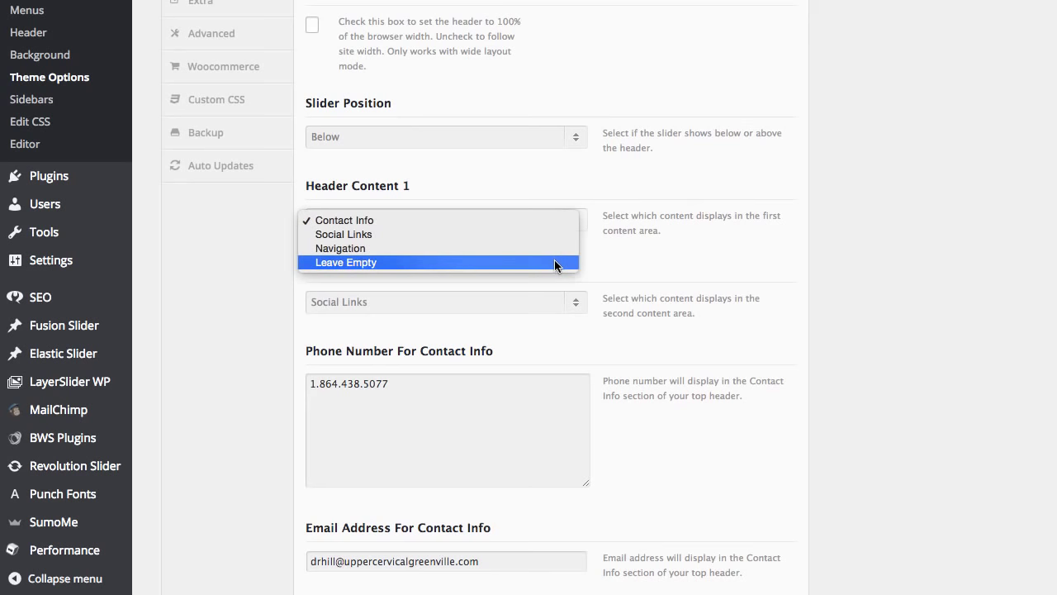
click(562, 219)
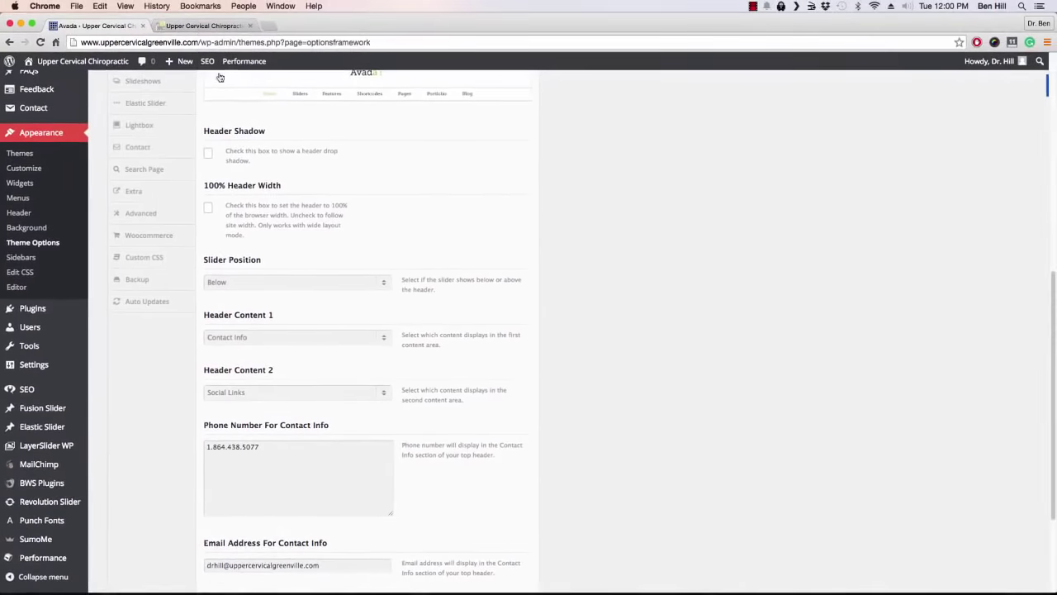
Step: Check the contact info and social links in the live site's header, and expand the Header Background settings in the theme options
click(203, 26)
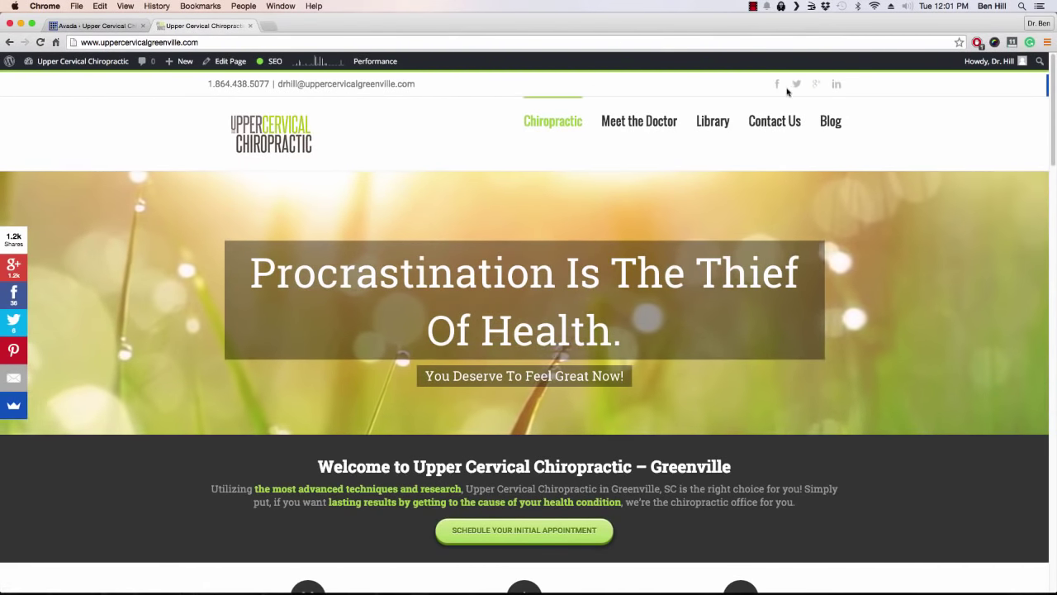
click(97, 26)
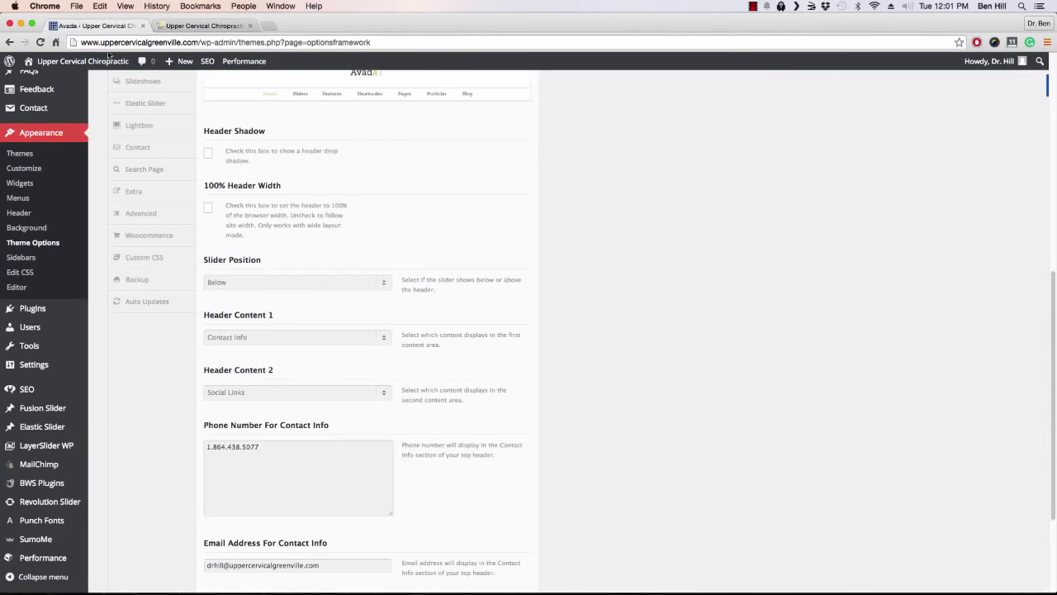
scroll(512, 438, down, 3)
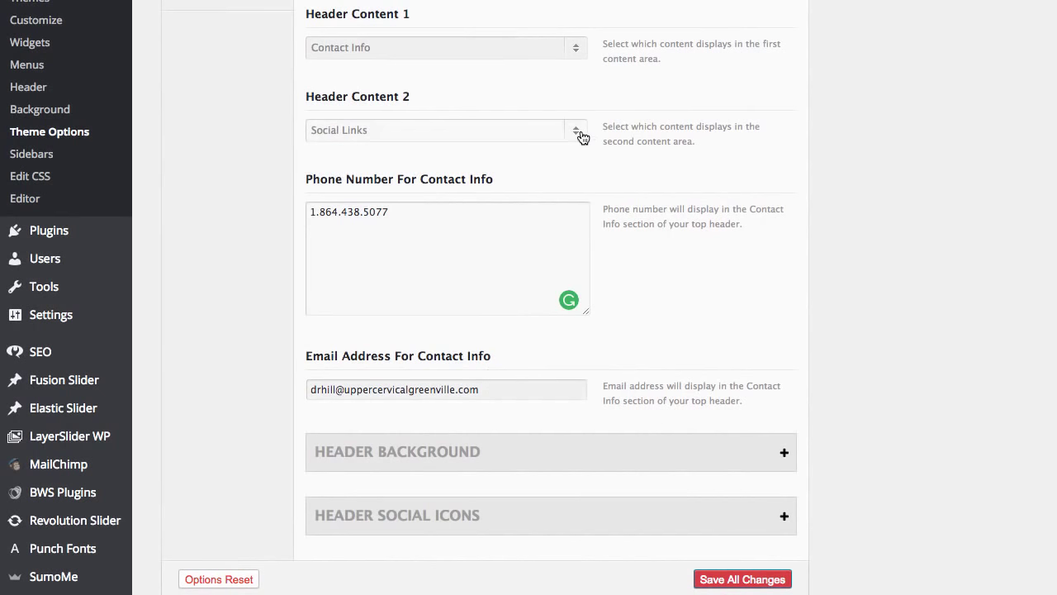
click(661, 453)
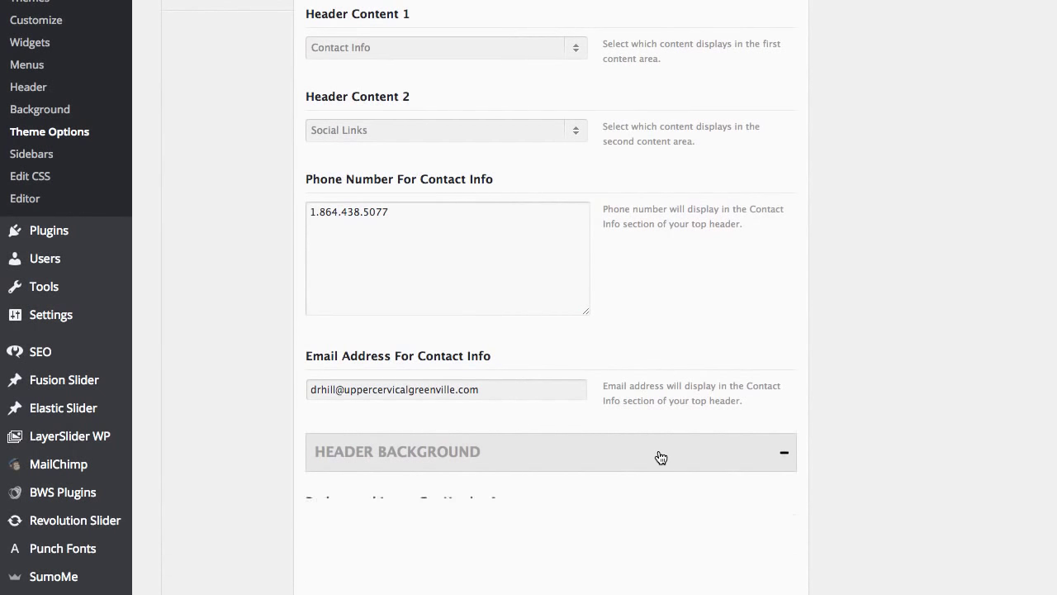
Step: Review the Header Background image, parallax, repeat and padding settings, comparing them with the header on the live site
scroll(673, 327, down, 2)
scroll(671, 325, down, 3)
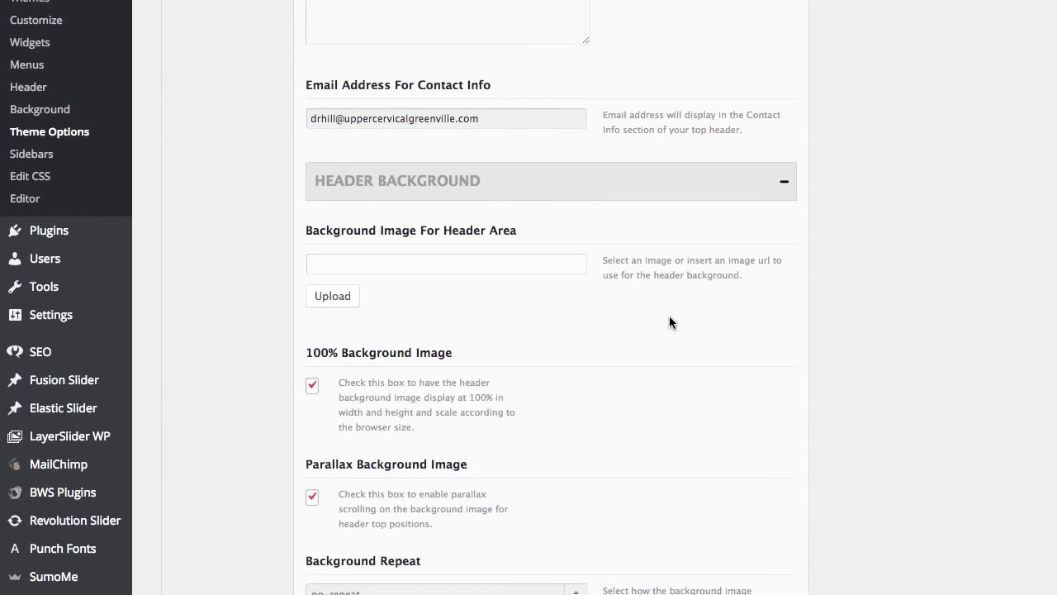
scroll(670, 322, down, 3)
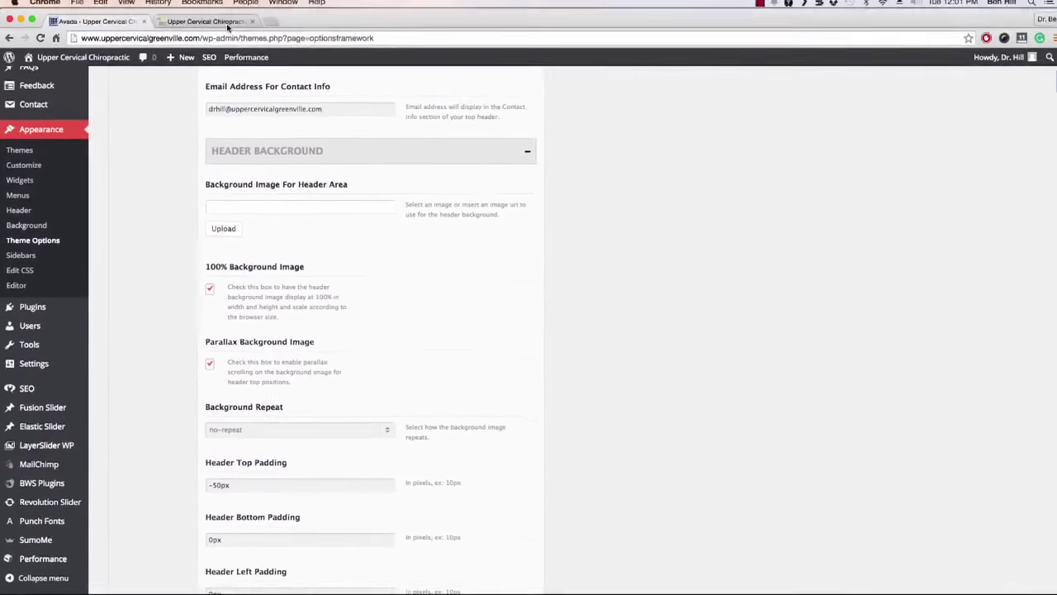
click(228, 26)
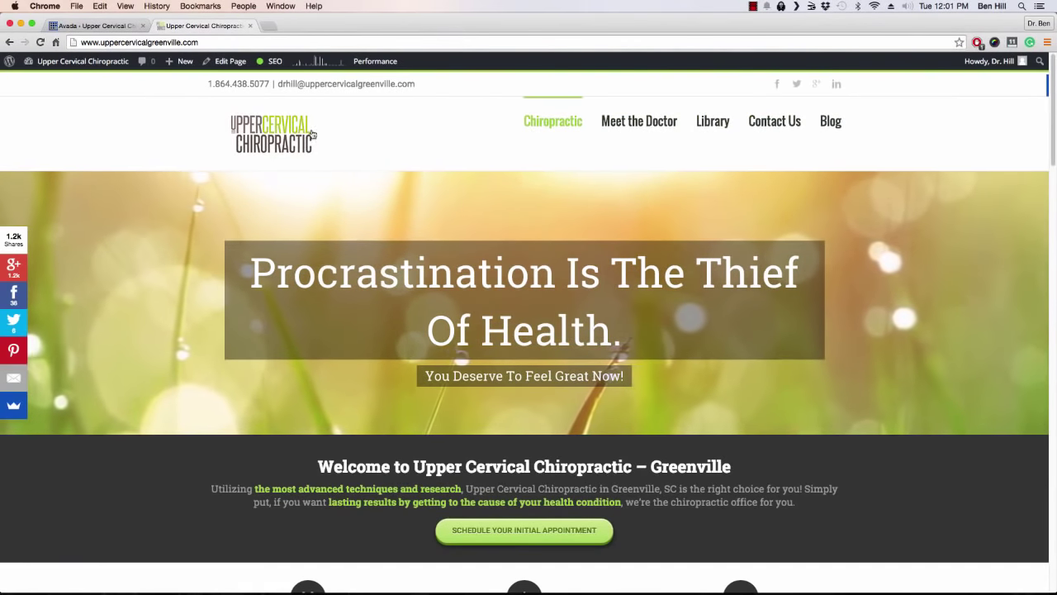
click(115, 30)
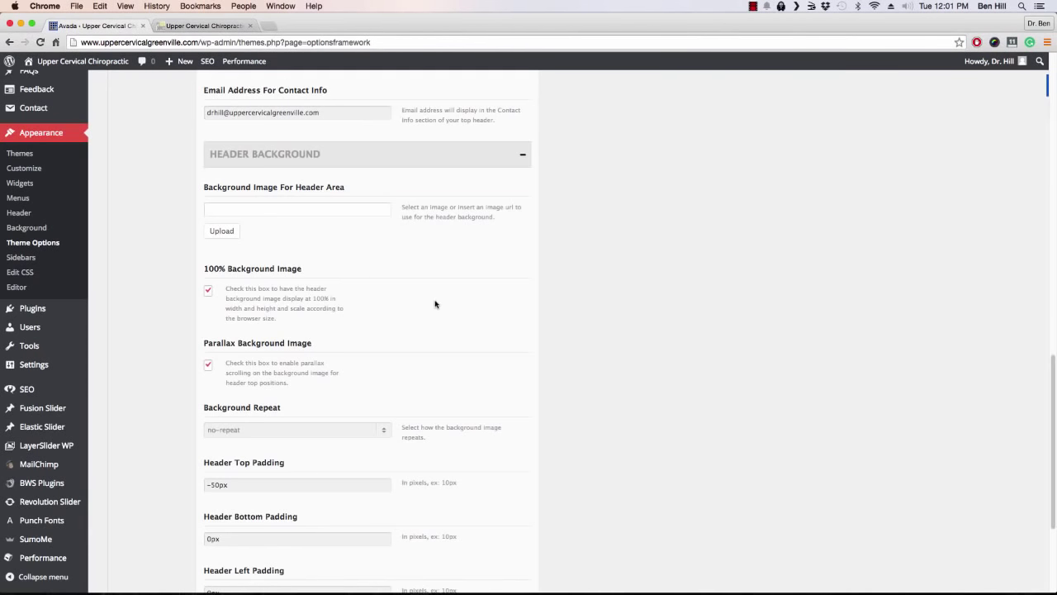
Step: Expand the Header Social Icons settings, check the social icons in the live site's header, and return to the theme options
scroll(436, 304, down, 5)
click(379, 518)
scroll(480, 380, down, 8)
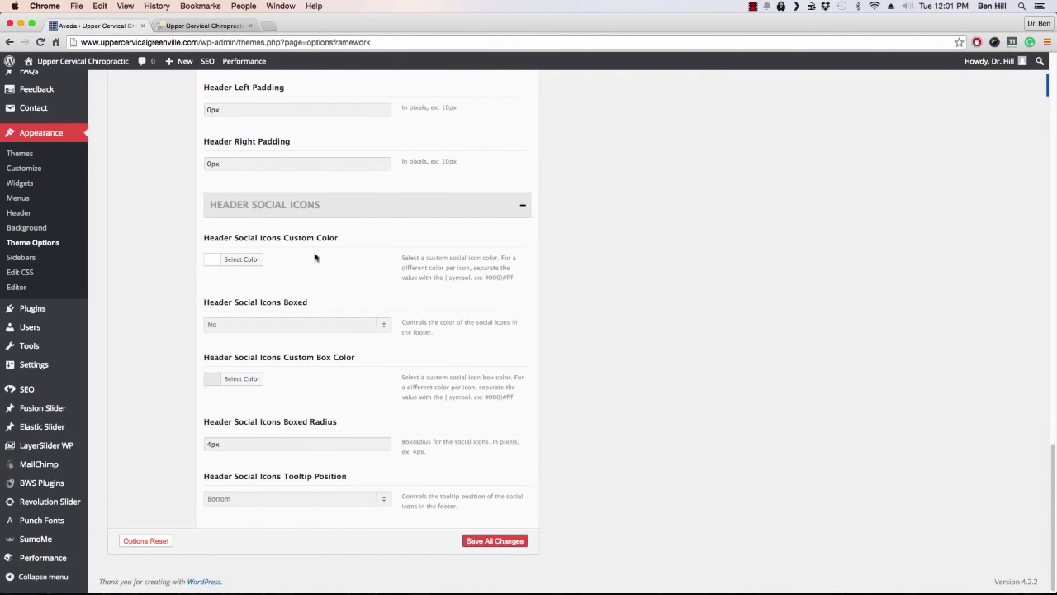
click(205, 26)
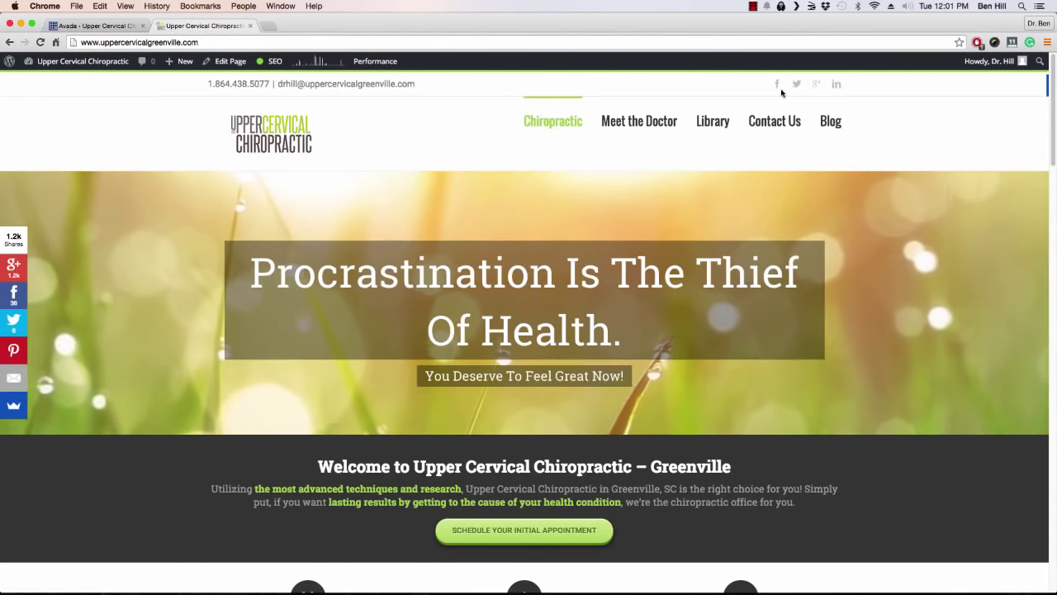
key(ctrl+shift+Tab)
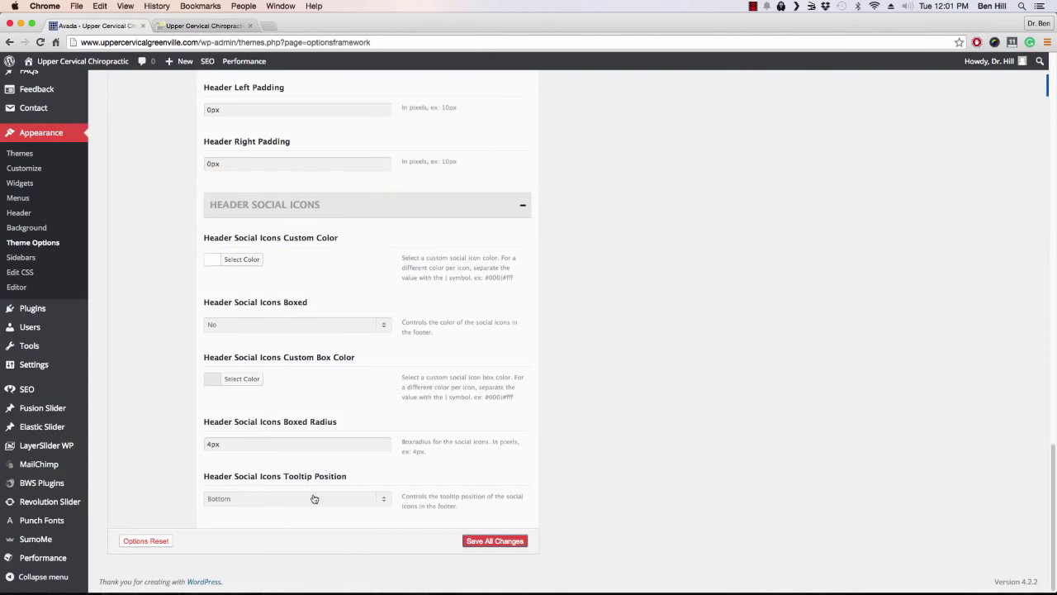
Step: Open the Sticky Header theme options and check the Enable Sticky Header setting
scroll(373, 487, up, 15)
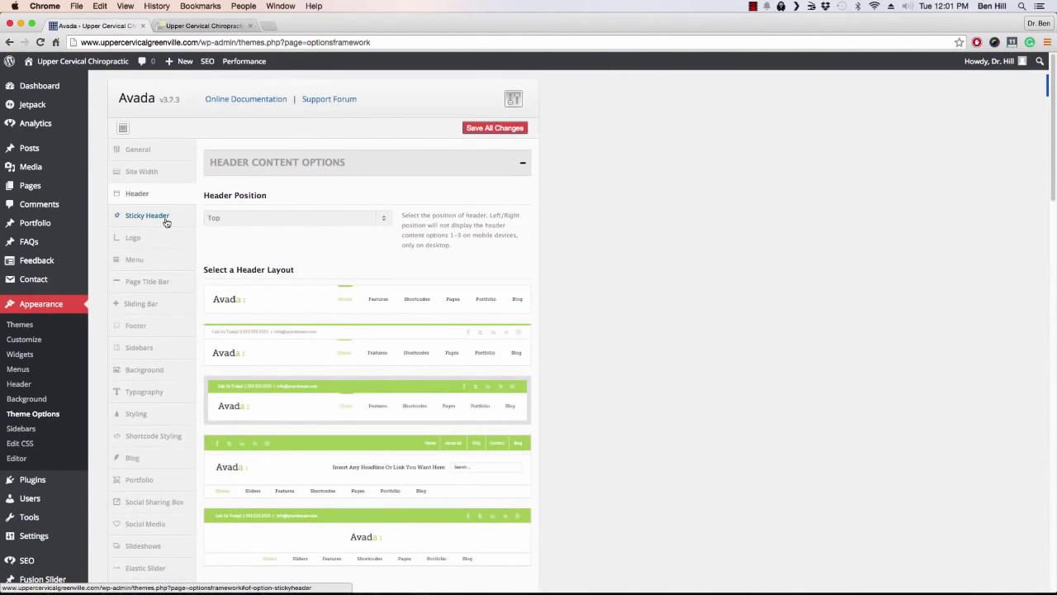
click(164, 218)
click(209, 217)
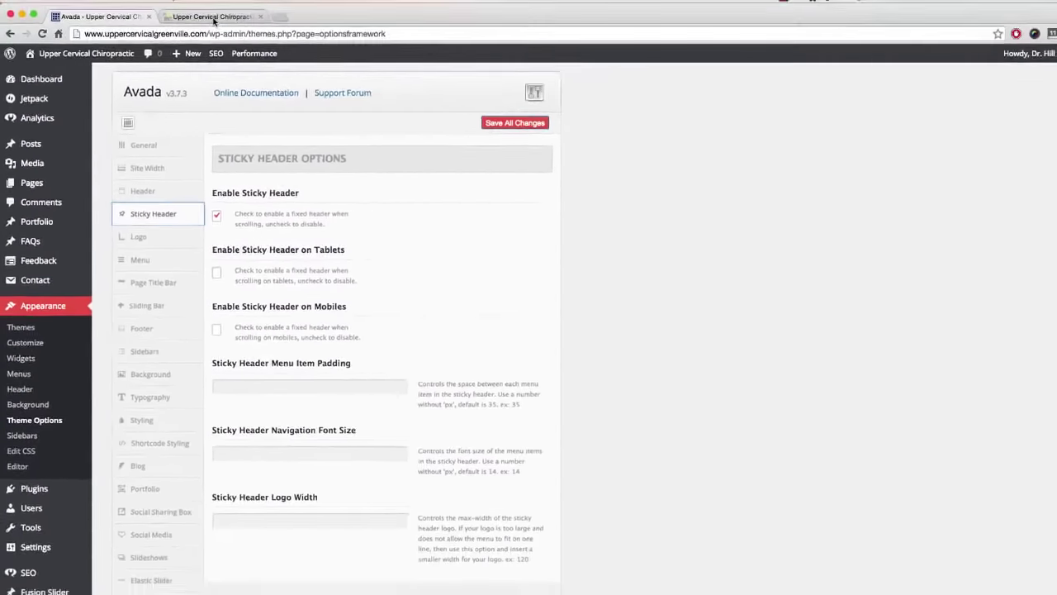
Step: Examine on the live home page how the sticky header behaves while the page scrolls
click(202, 25)
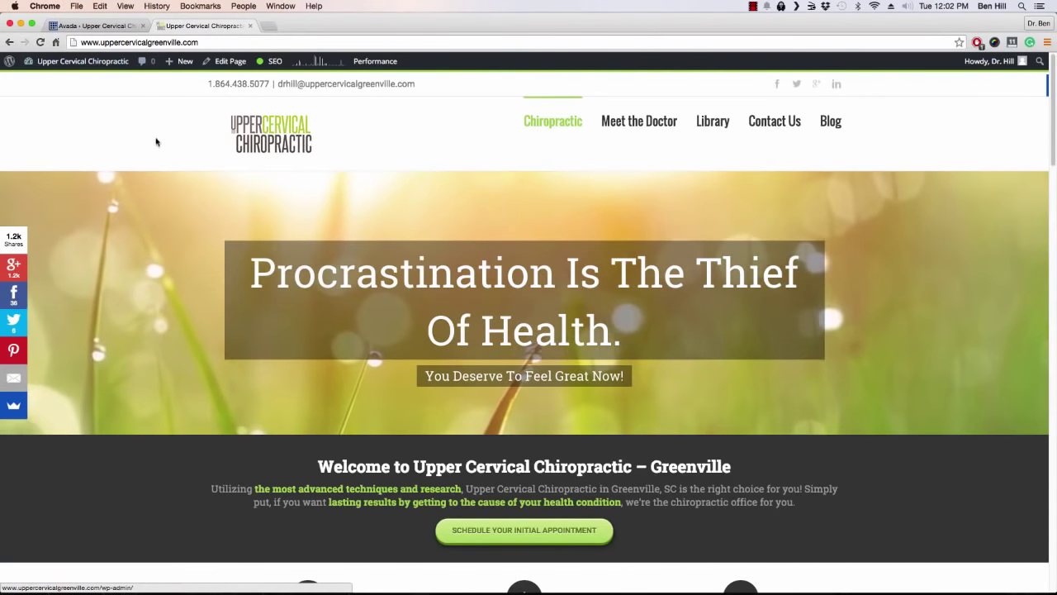
scroll(155, 195, down, 3)
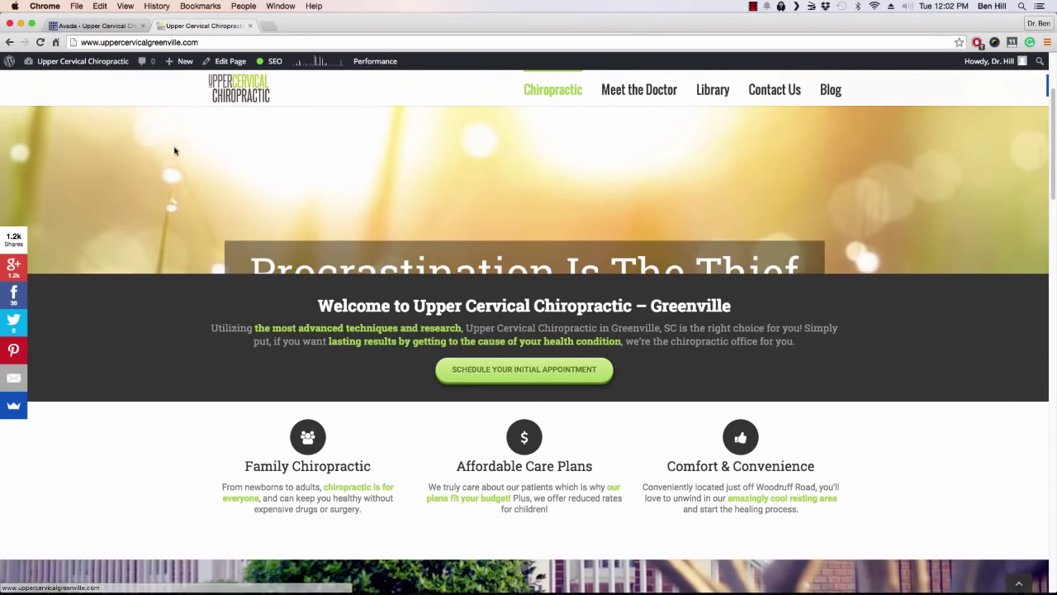
scroll(182, 179, up, 1)
scroll(183, 179, up, 3)
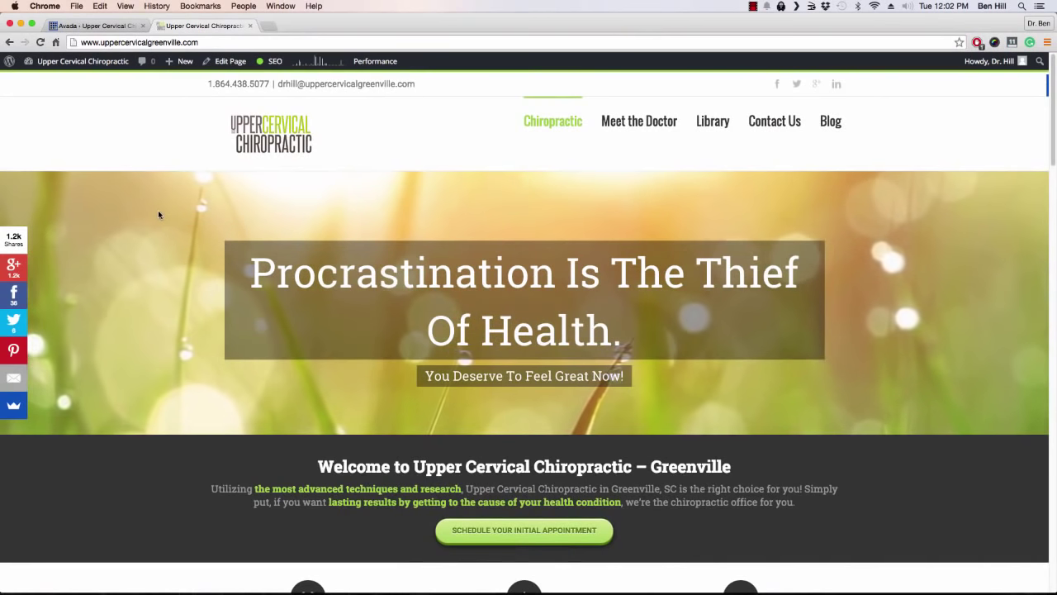
scroll(156, 209, down, 2)
scroll(145, 197, down, 2)
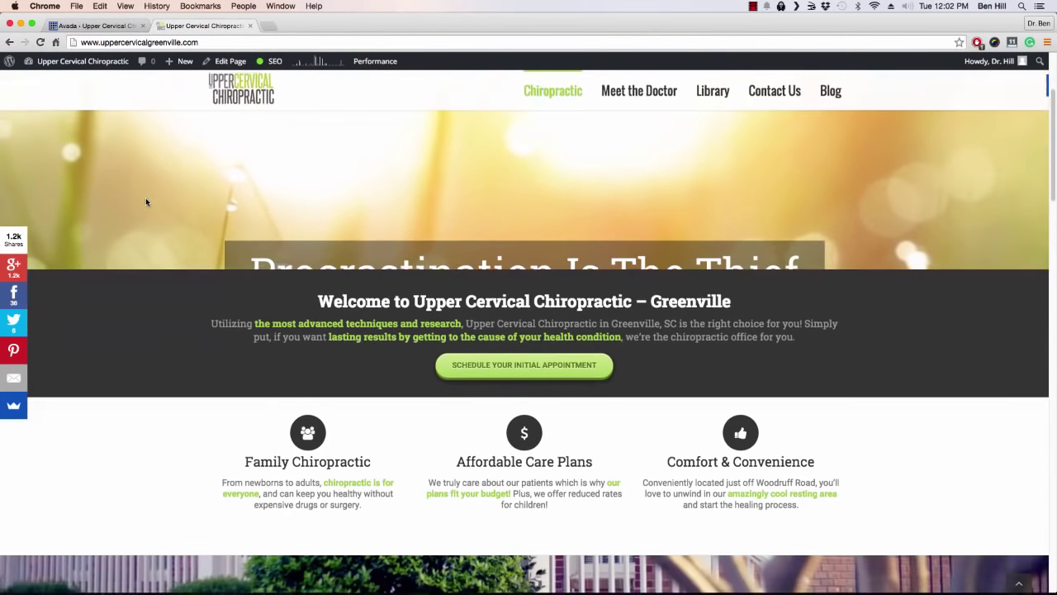
scroll(140, 192, down, 1)
scroll(141, 194, down, 10)
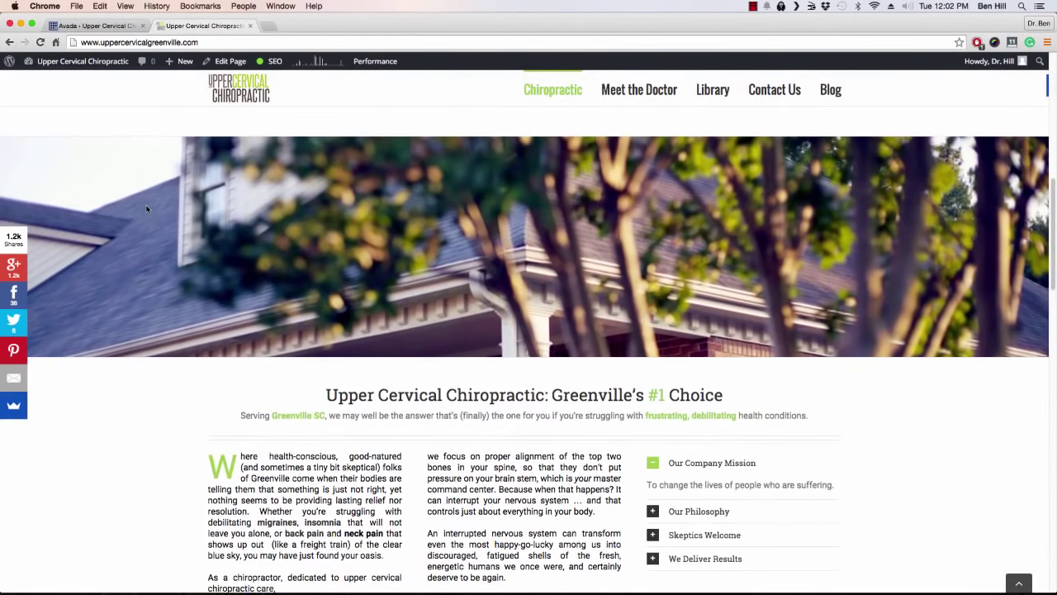
scroll(148, 210, up, 15)
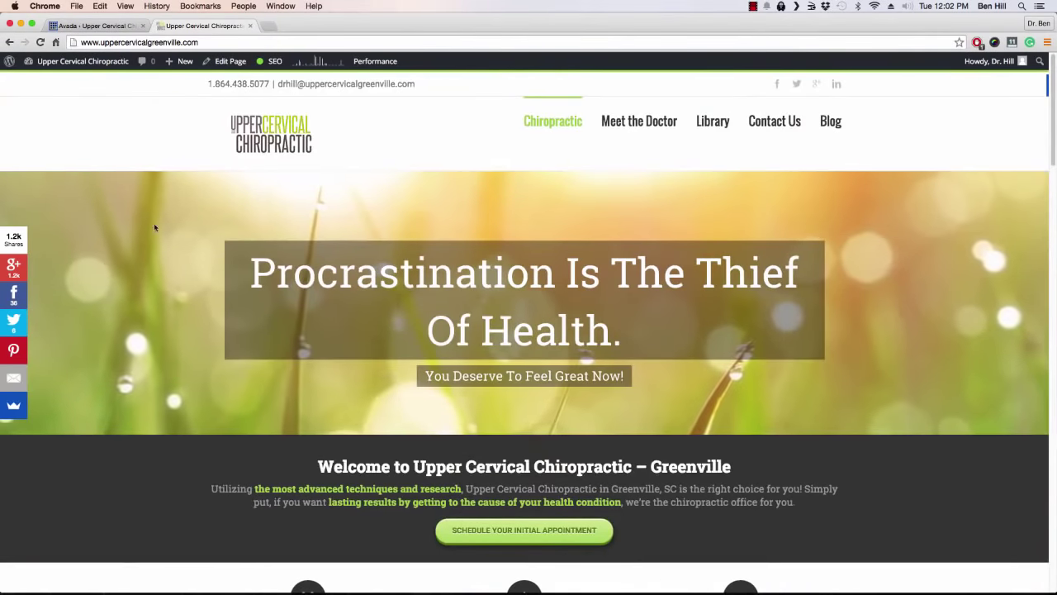
scroll(155, 227, down, 7)
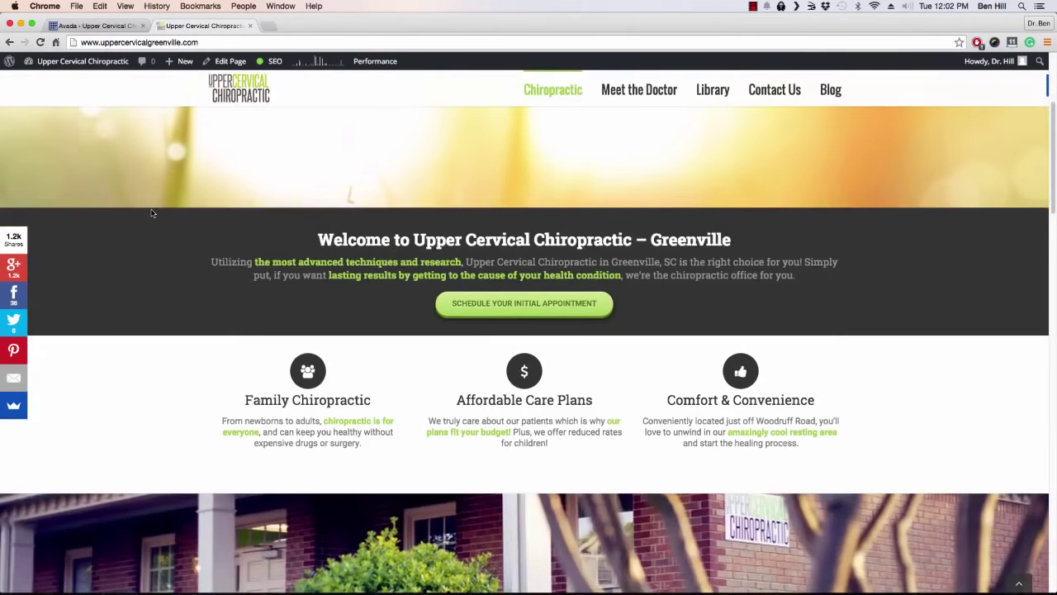
scroll(153, 212, down, 3)
scroll(153, 212, up, 11)
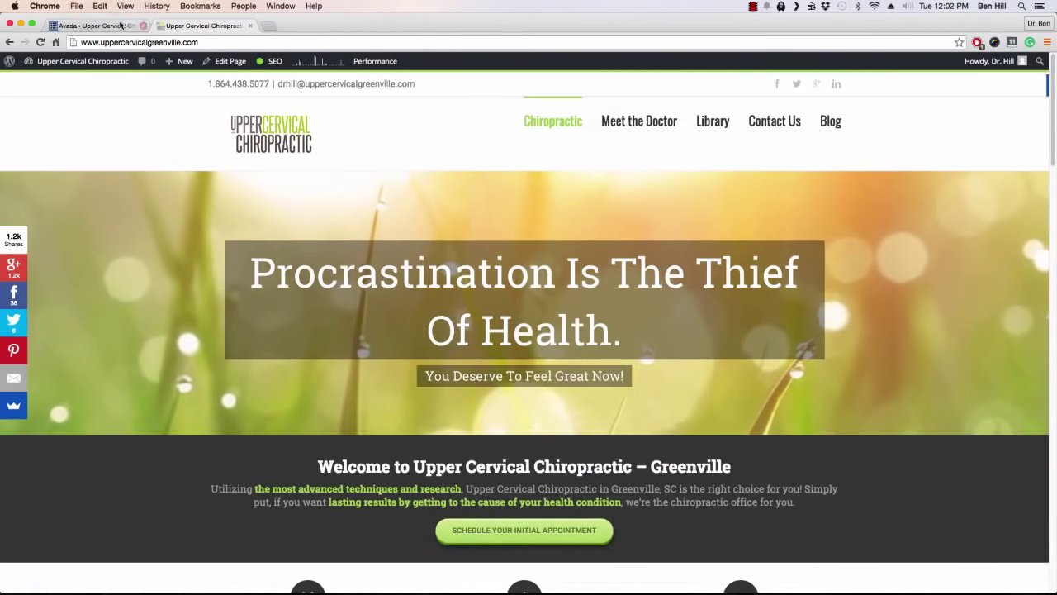
Step: Return to the theme options and review the sticky header settings for tablets, mobiles, menu padding, font size and logo width
click(95, 26)
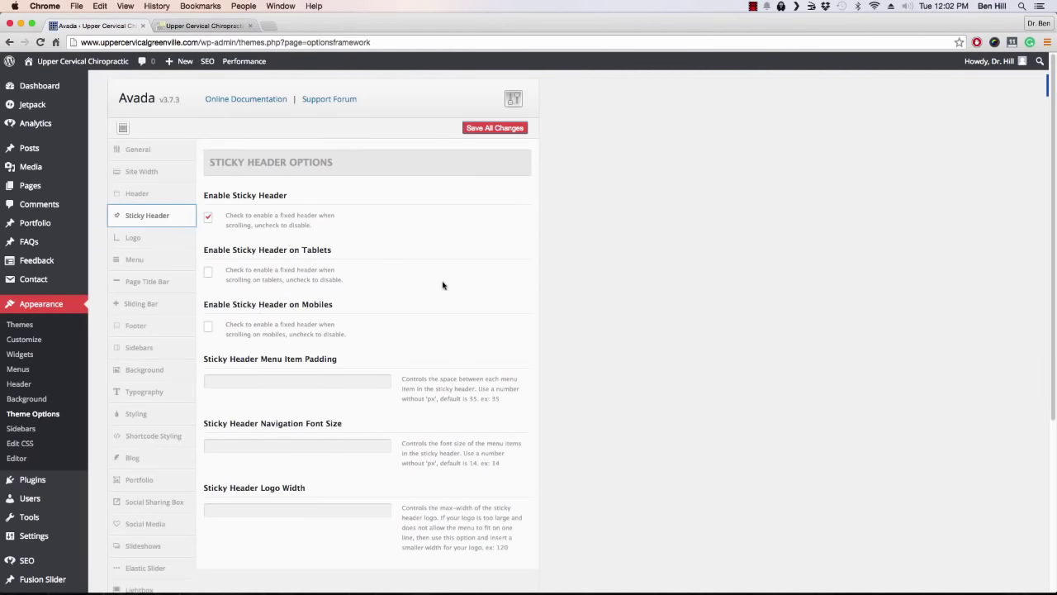
scroll(443, 285, down, 5)
scroll(442, 282, up, 5)
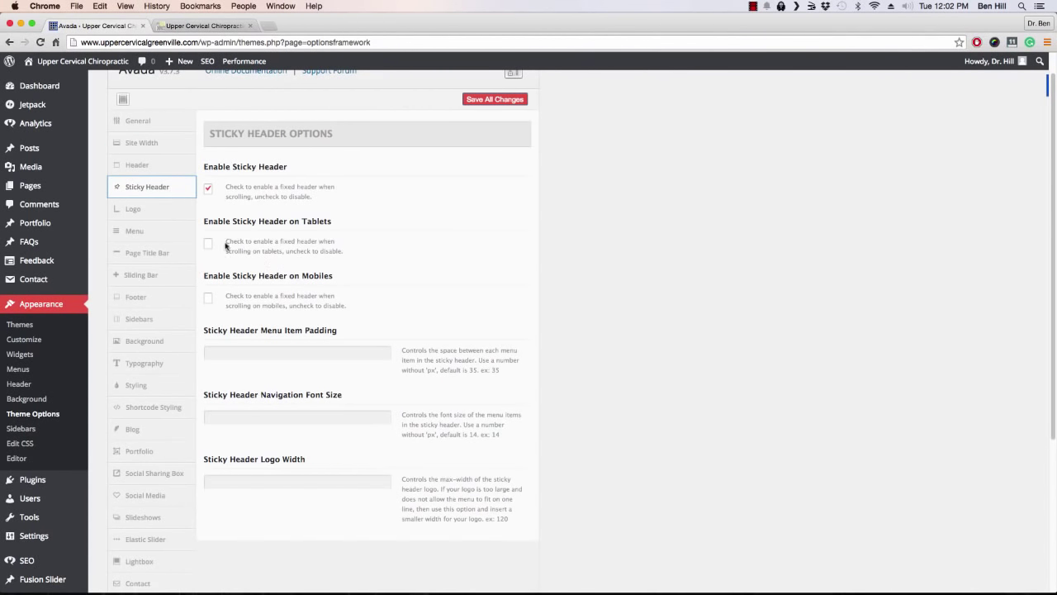
Step: Open the Logo options and choose Upper-Cervical-Chiropractic.png from the media library as the site logo
click(143, 213)
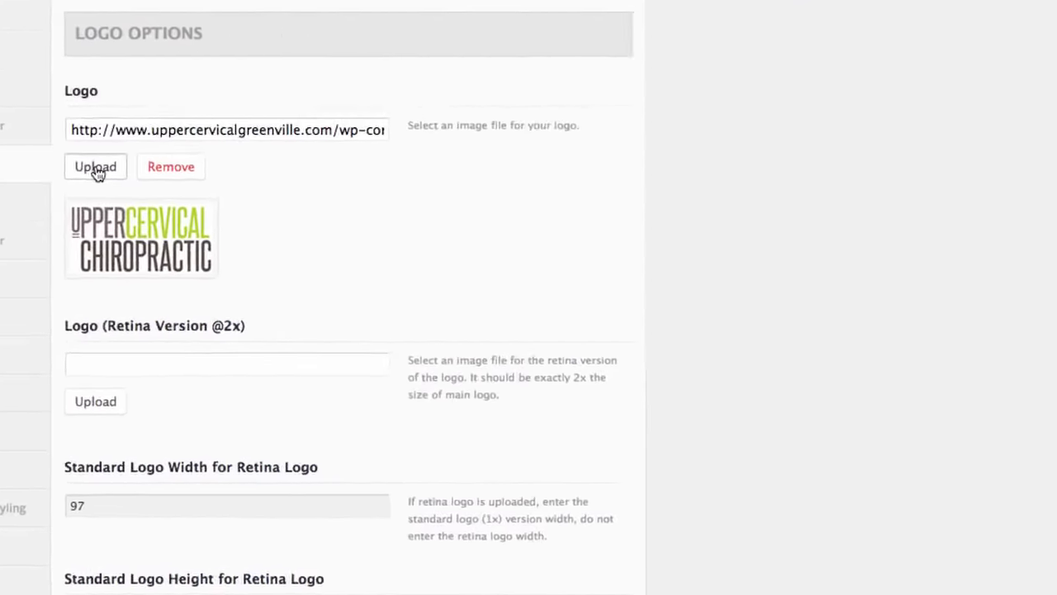
click(328, 220)
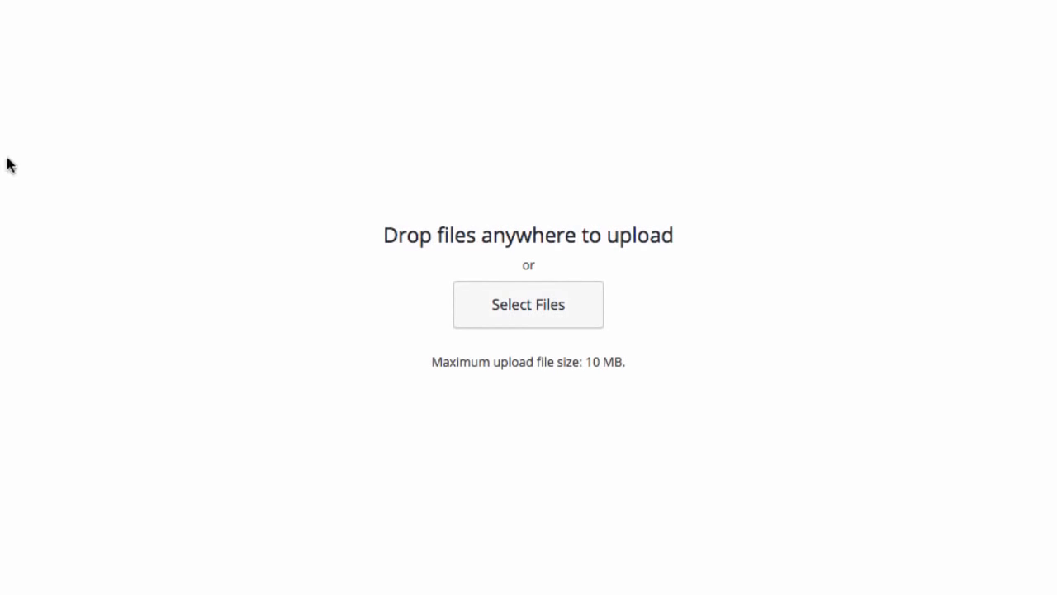
click(61, 84)
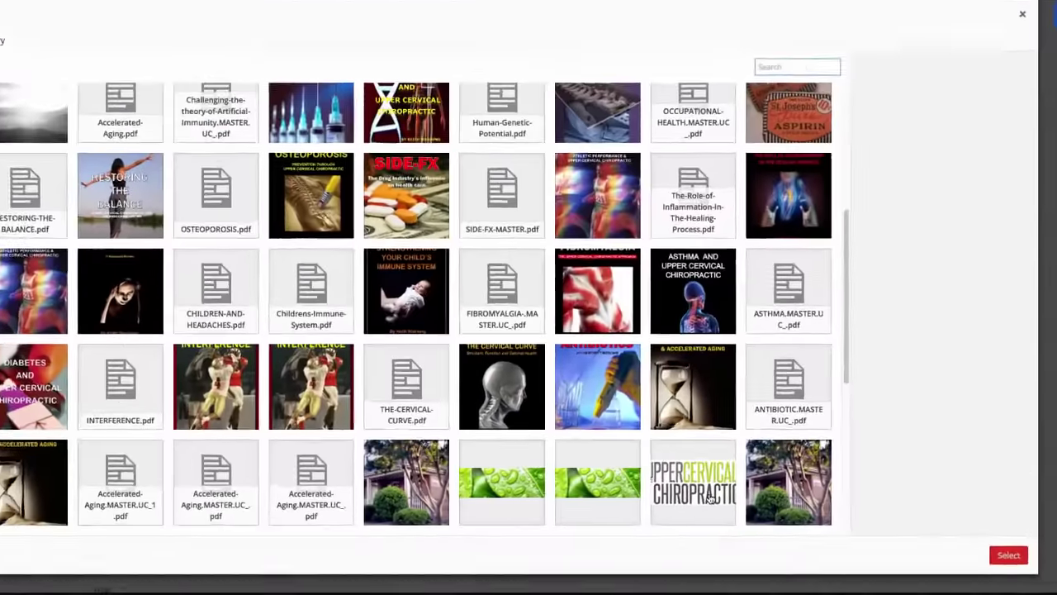
click(701, 430)
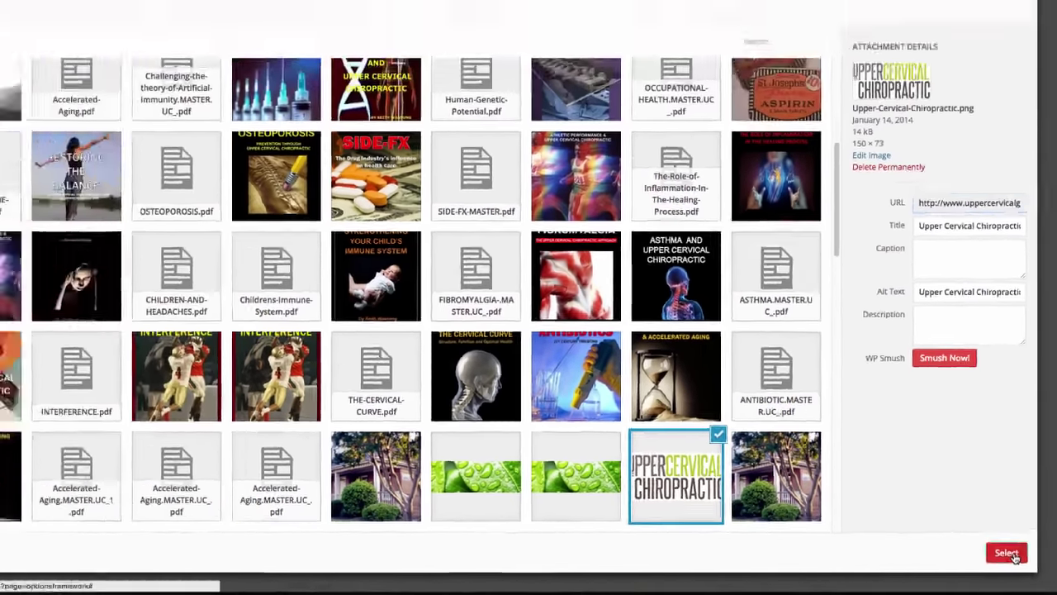
click(1009, 554)
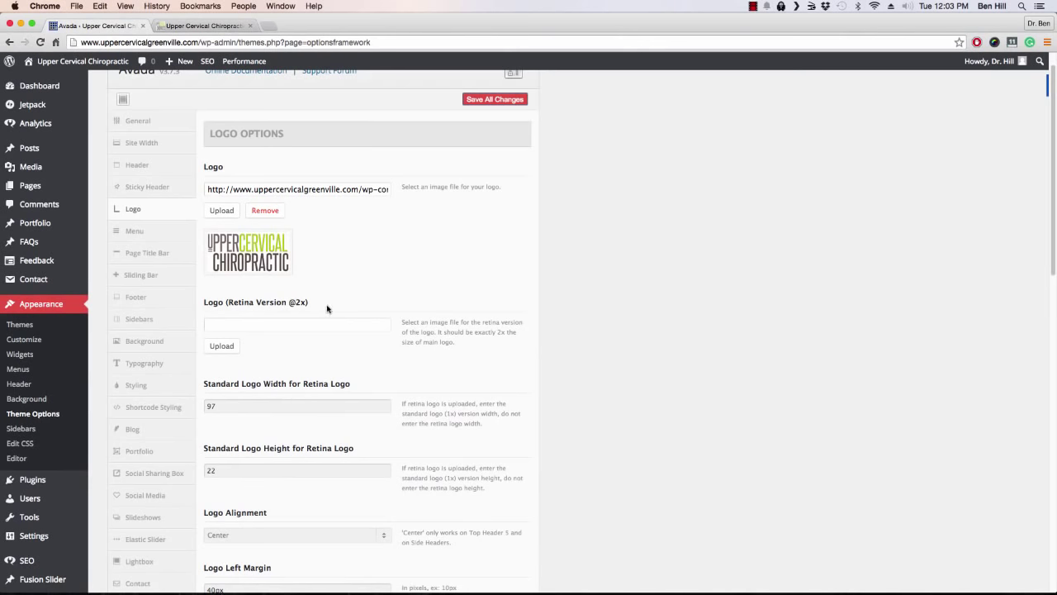
Step: Review the retina logo, alignment and margin settings, and check the logo's spacing in the live site's header
scroll(289, 298, down, 2)
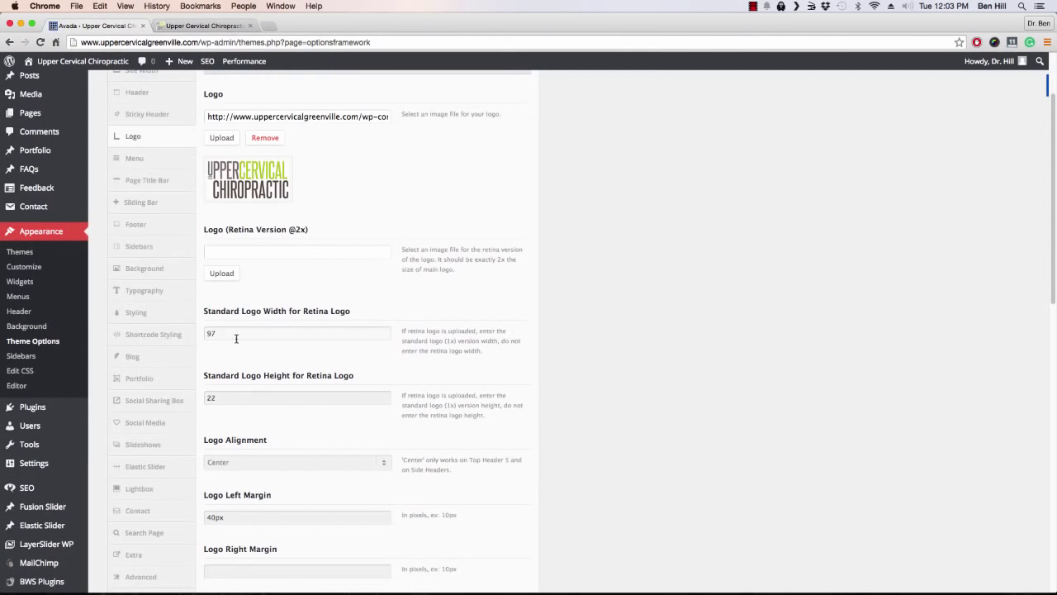
scroll(288, 365, down, 2)
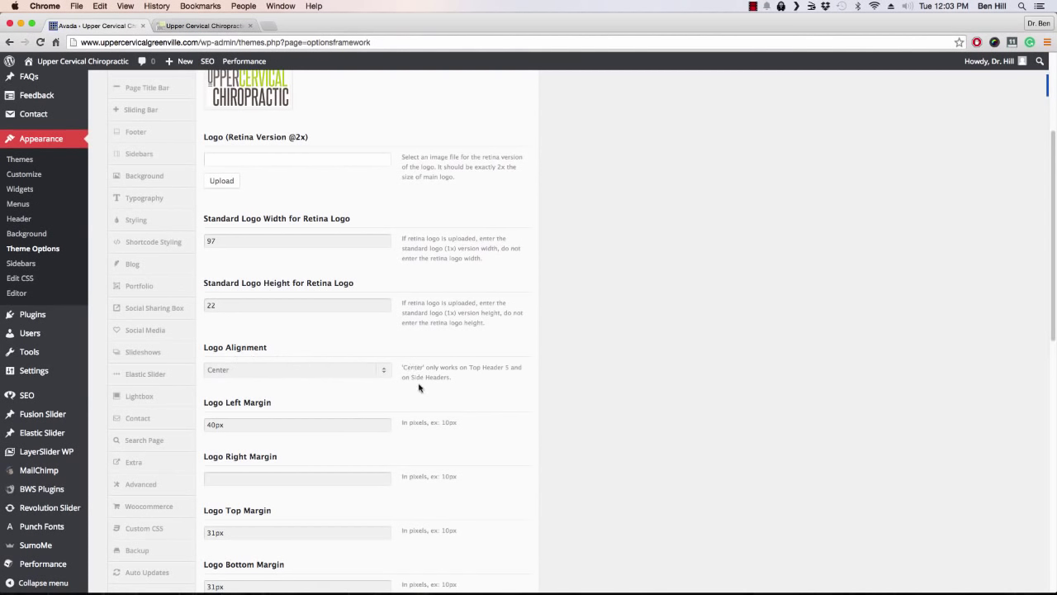
scroll(329, 330, down, 2)
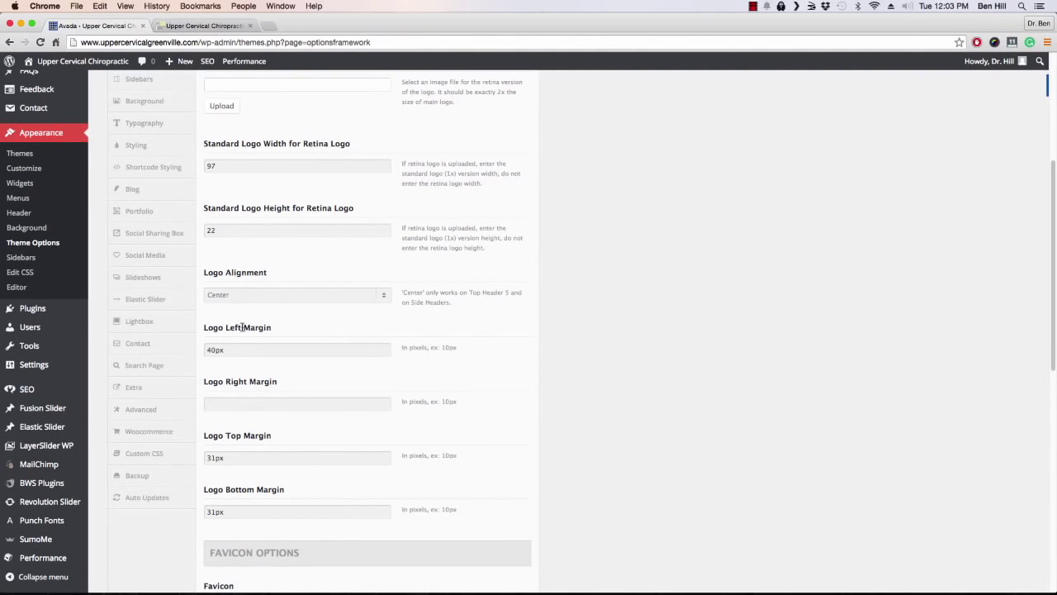
click(207, 27)
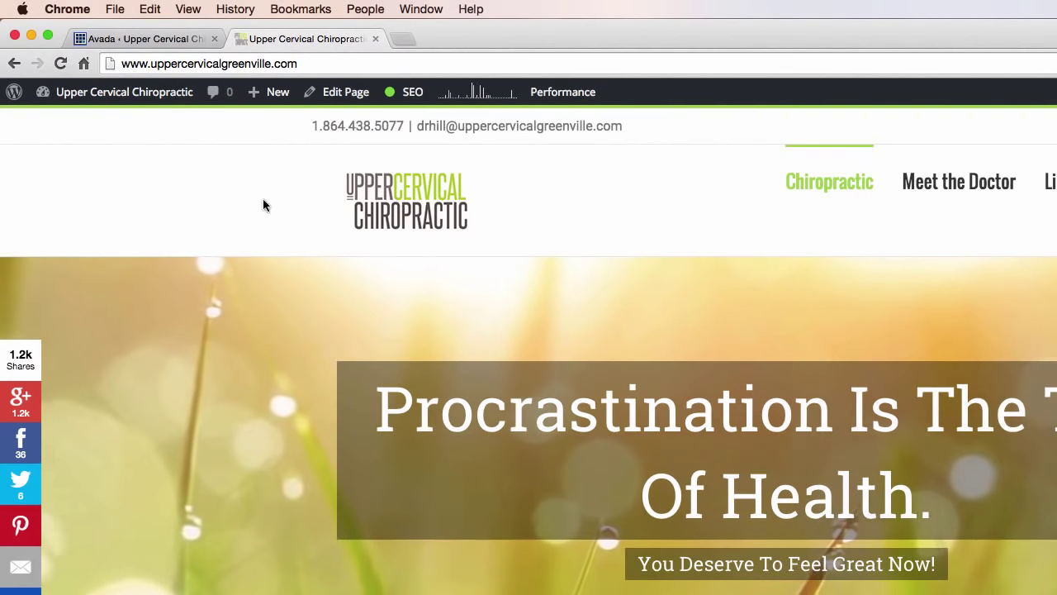
click(103, 46)
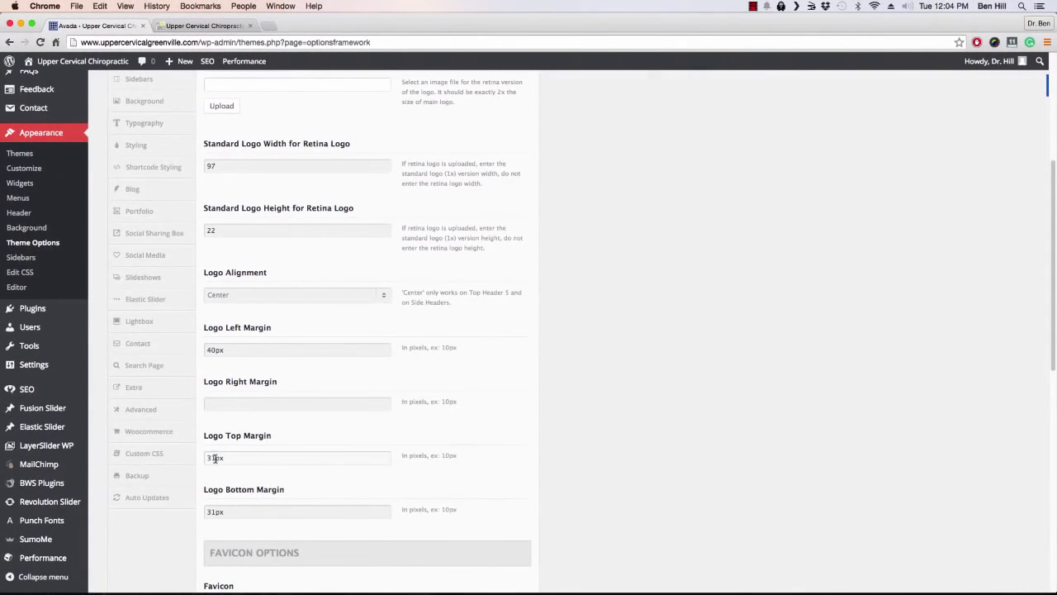
Step: Set both the Logo Top Margin and the Logo Bottom Margin to 10px
click(215, 458)
drag(206, 458, 218, 459)
text(10)
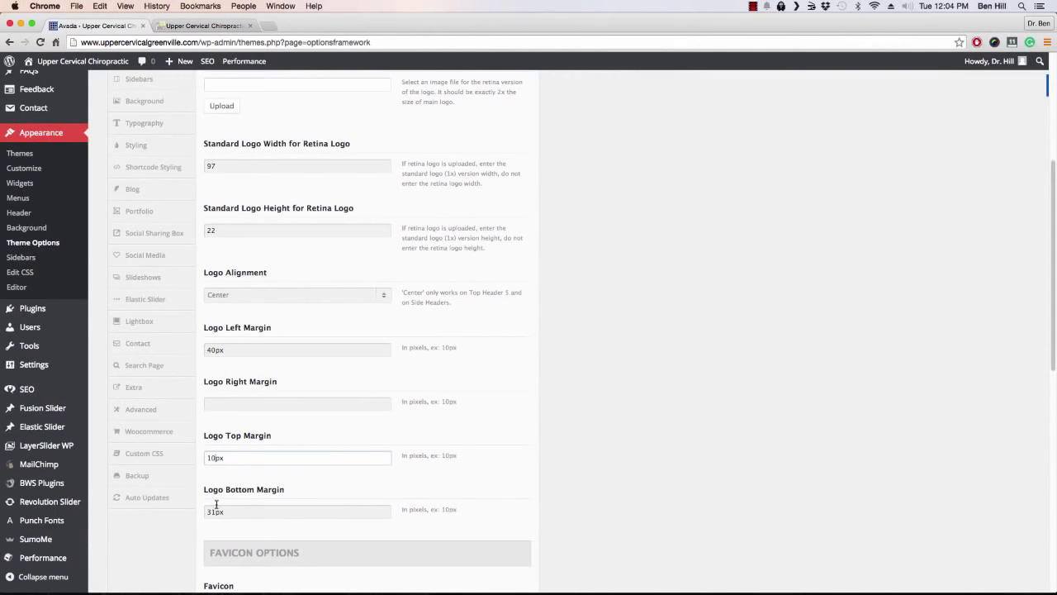
click(206, 512)
text(10)
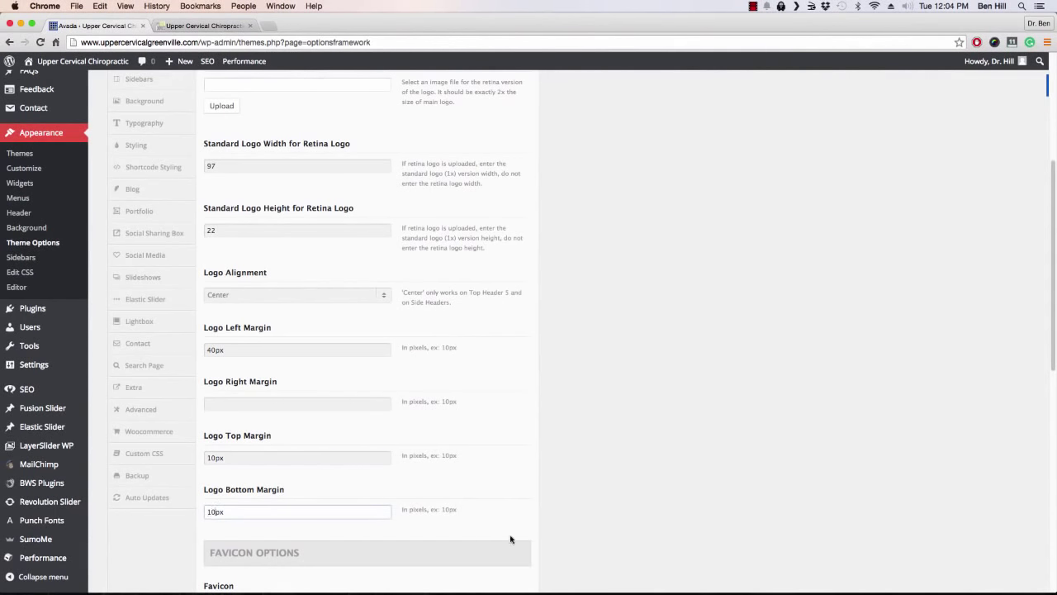
Step: Save all changes, reload the live site to check the logo spacing, and return to the logo options
scroll(479, 372, up, 5)
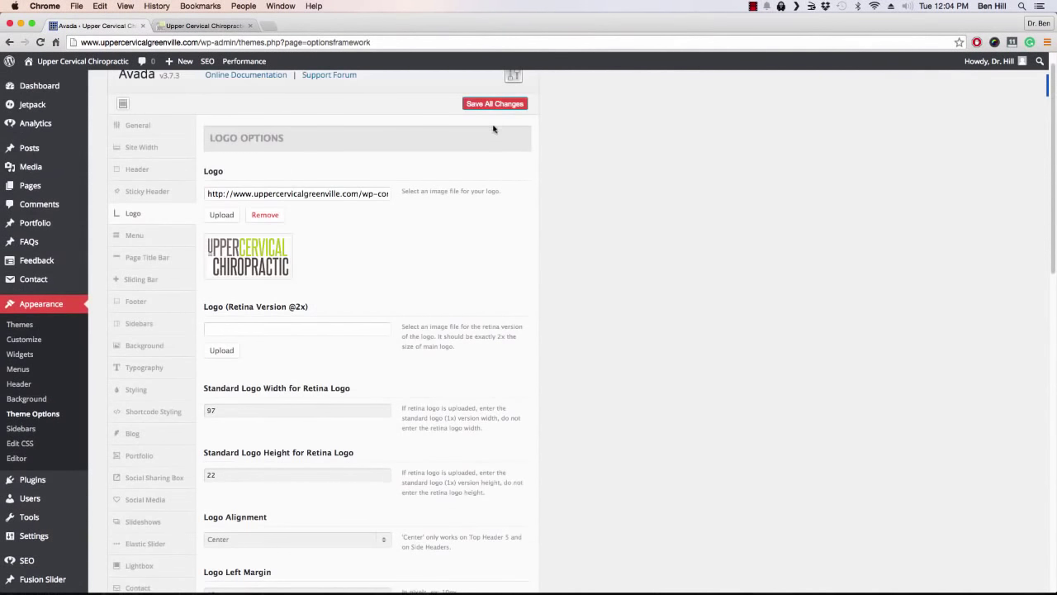
click(466, 109)
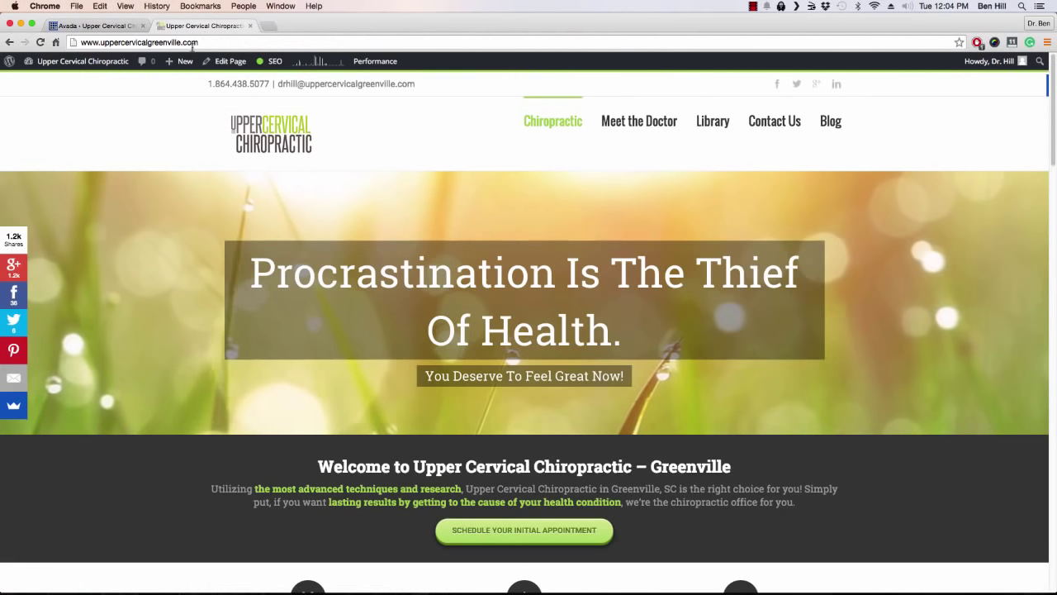
click(203, 26)
click(40, 41)
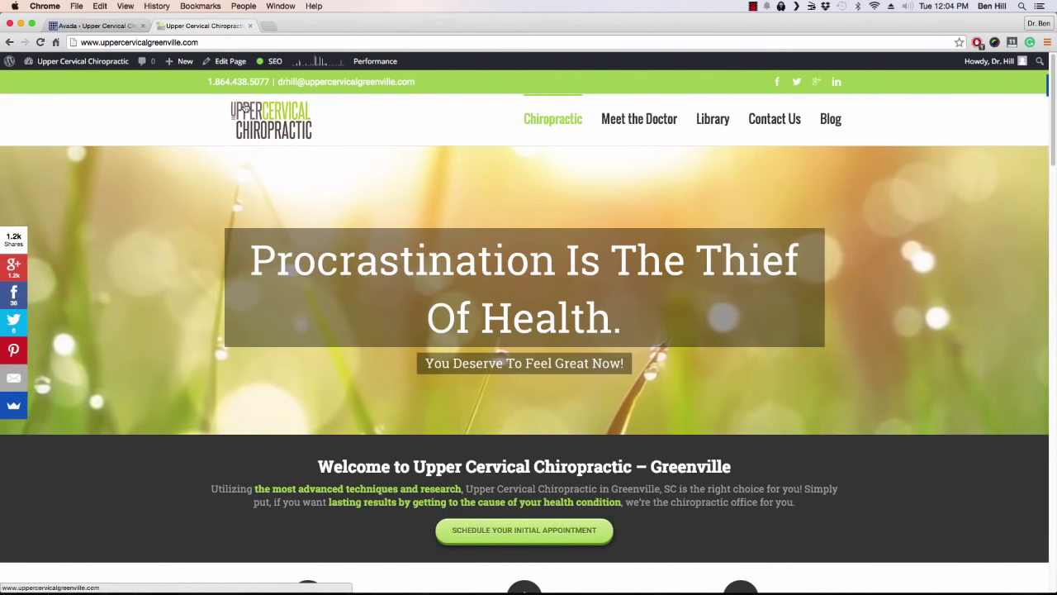
key(super+alt+Left)
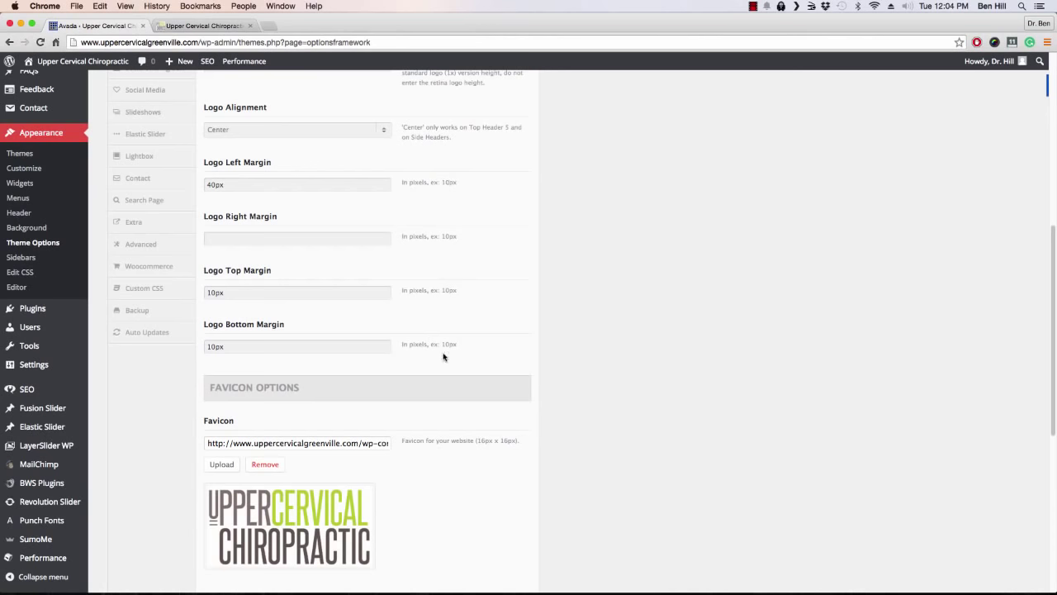
Step: Review the logo margin settings and the favicon options of the theme
scroll(460, 339, down, 3)
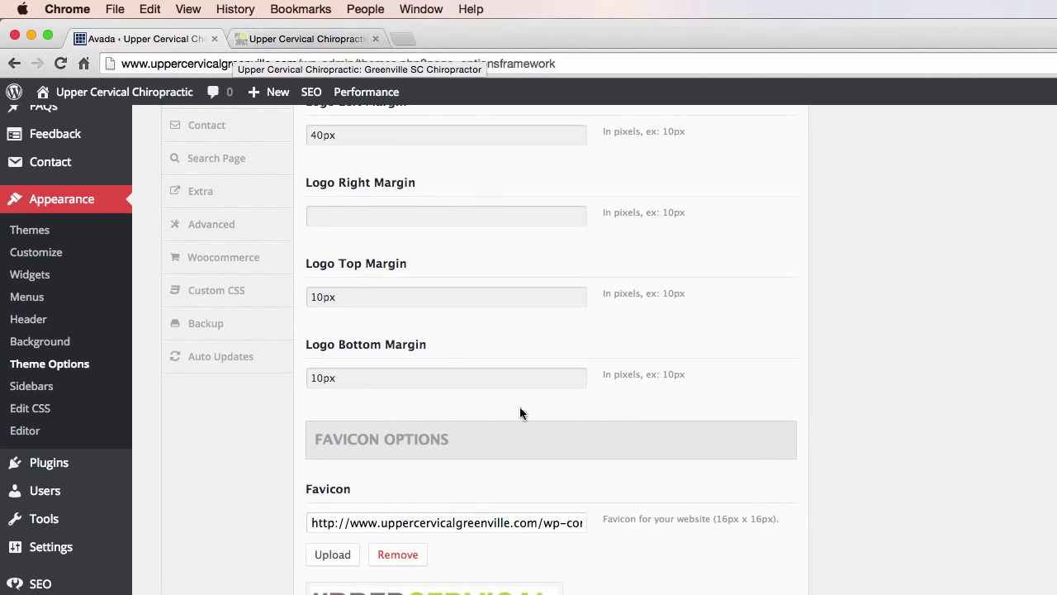
scroll(620, 573, down, 4)
scroll(628, 435, down, 8)
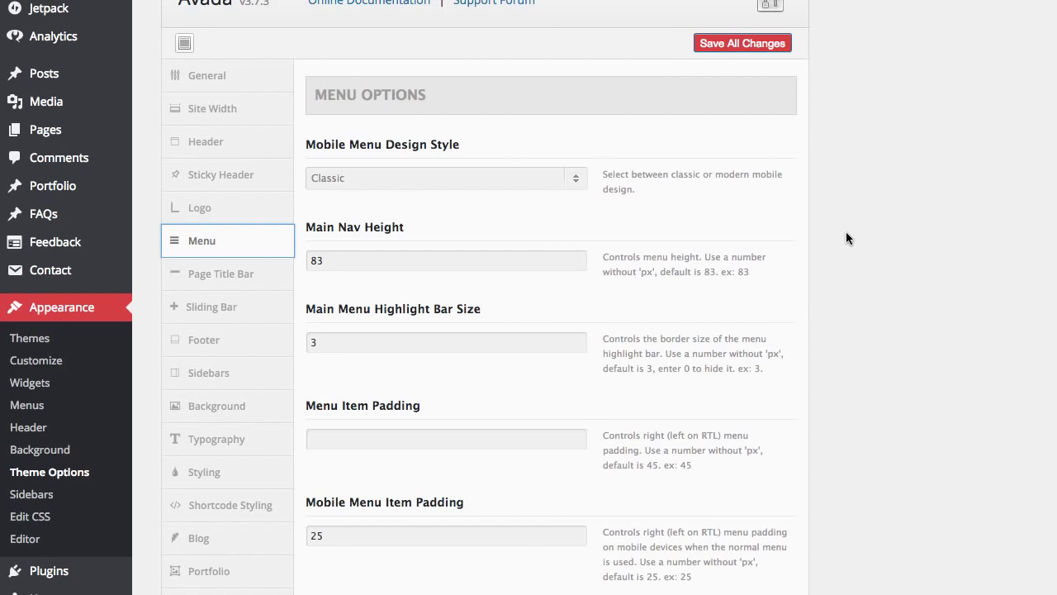
Step: Open the Page Title Bar options, check the title bar on the live blog page, and return to the options
click(221, 281)
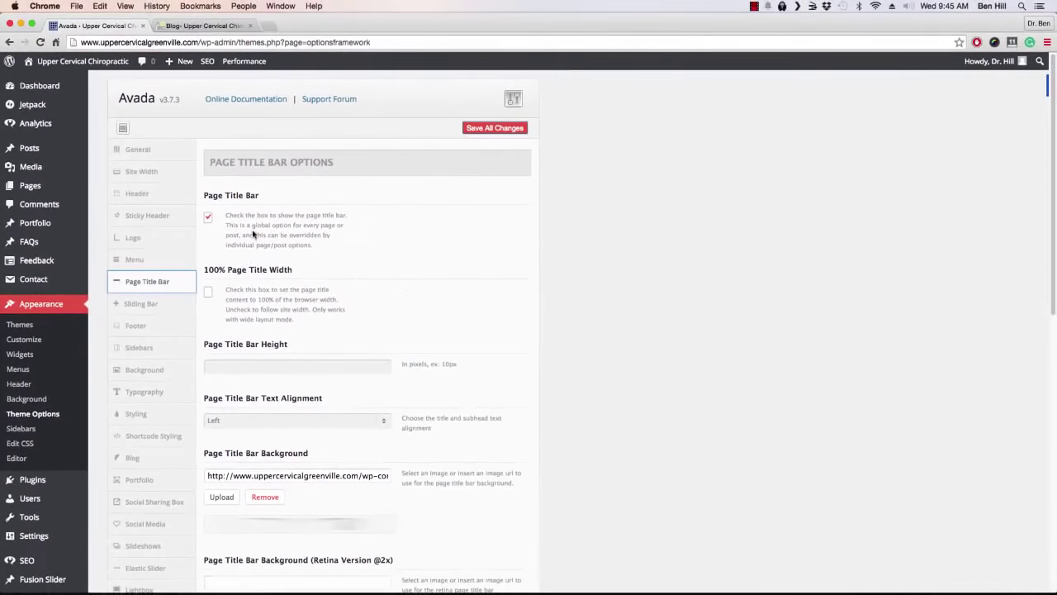
click(212, 28)
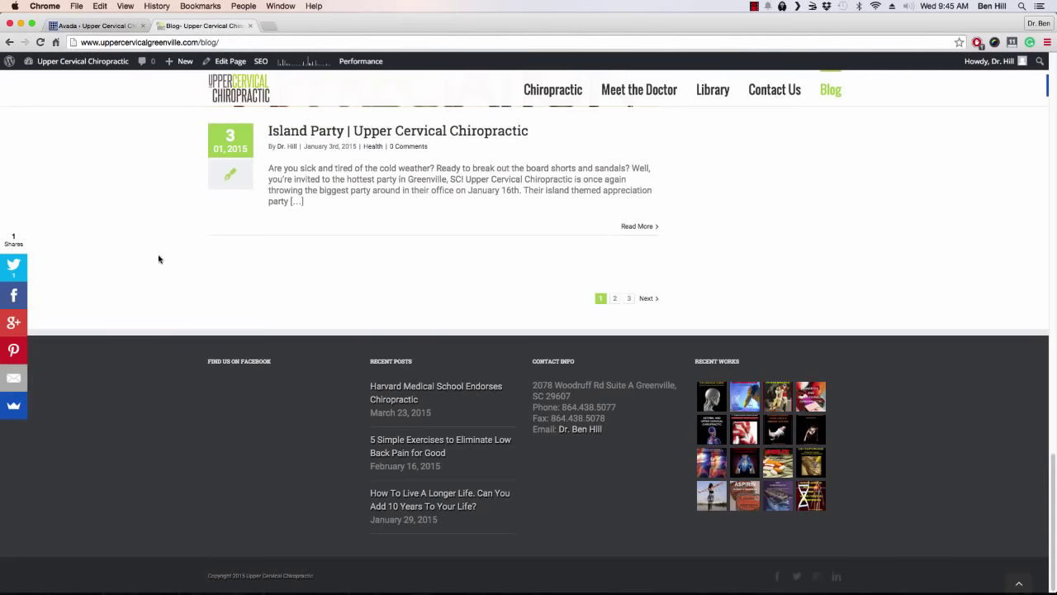
scroll(159, 260, up, 15)
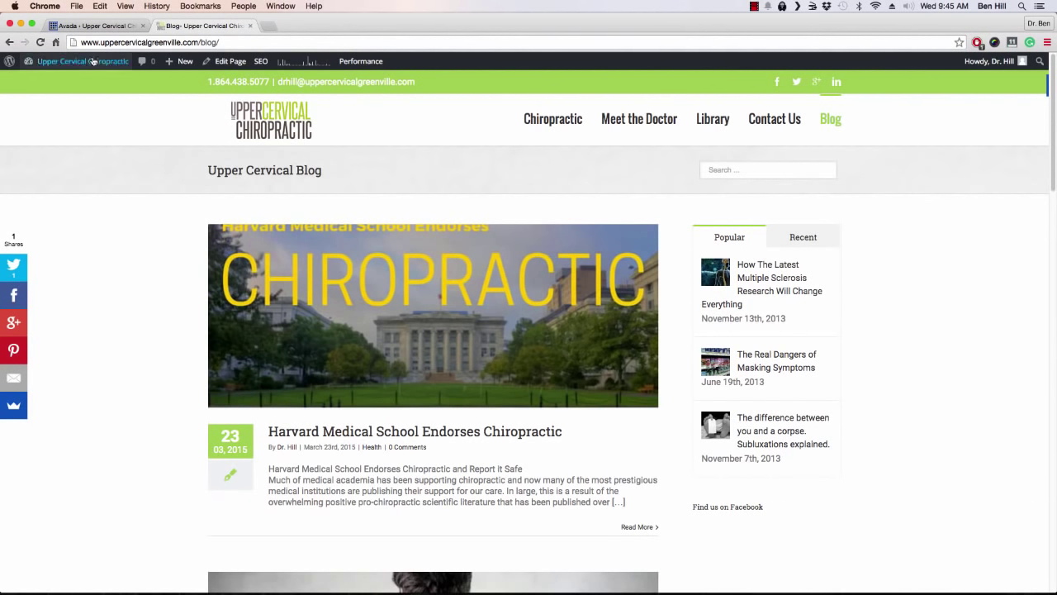
click(99, 25)
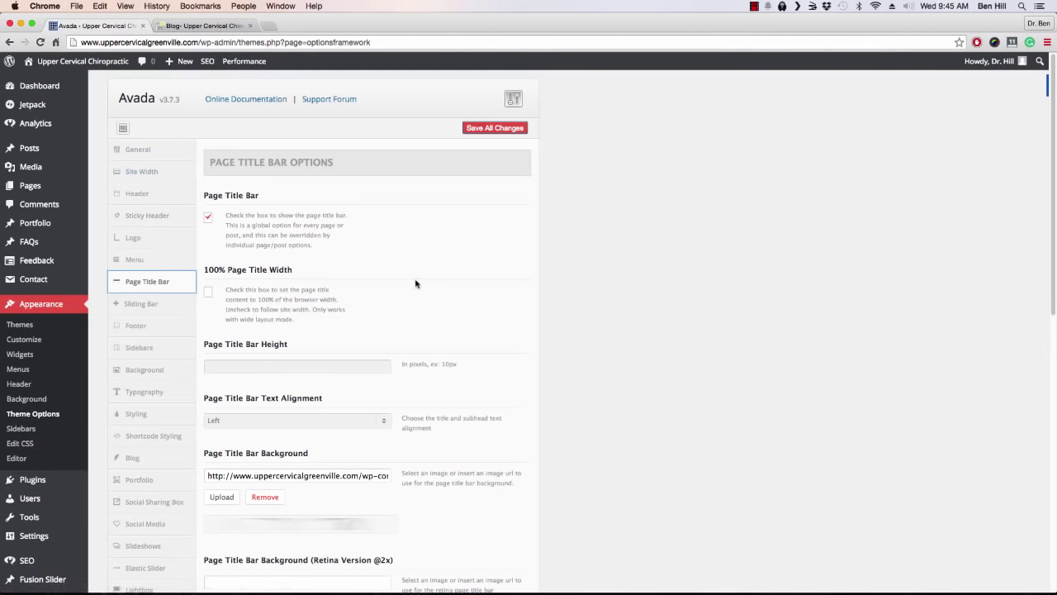
Step: Review the page title bar's height, alignment, background image and fading animation settings, along with the breadcrumb options
scroll(413, 285, down, 3)
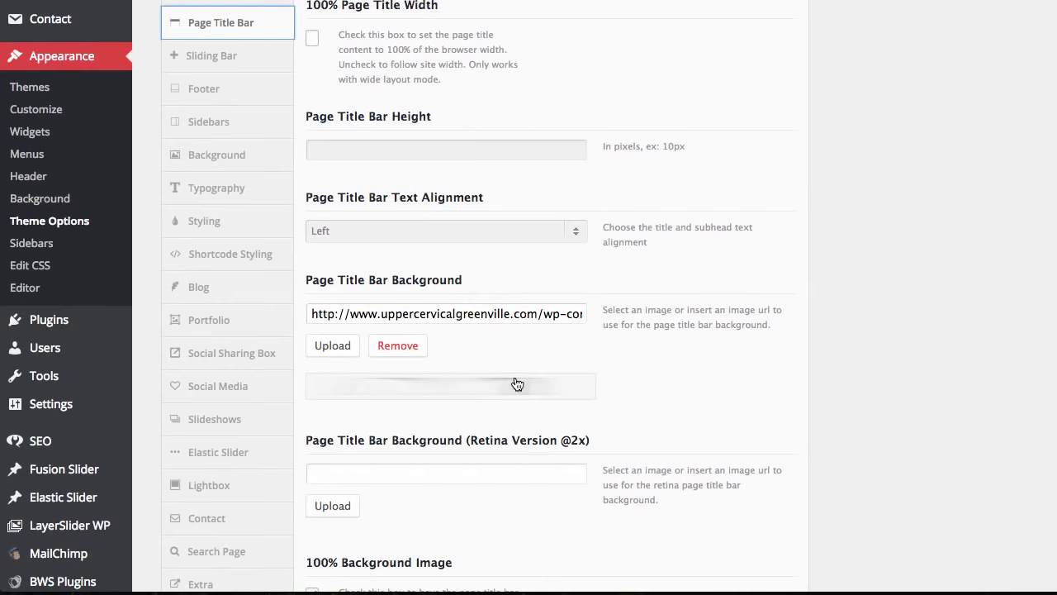
scroll(523, 313, down, 10)
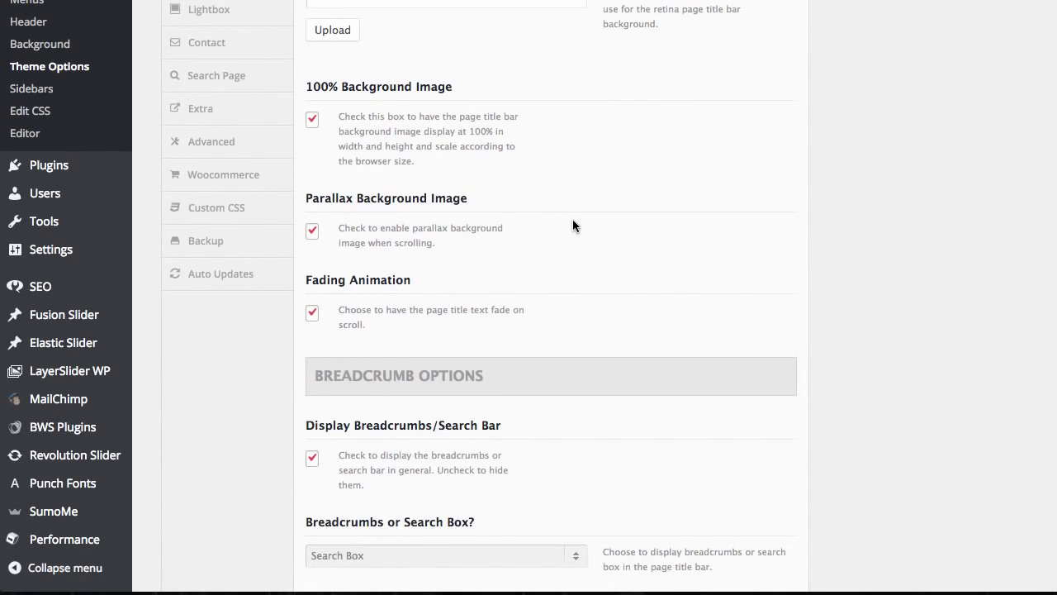
scroll(573, 220, down, 2)
scroll(572, 218, down, 1)
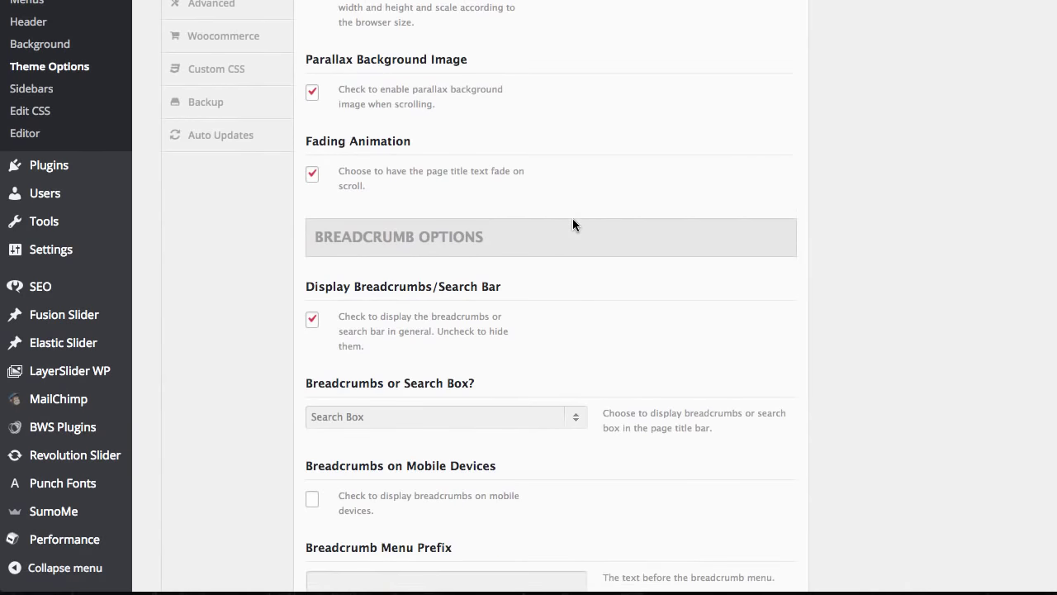
scroll(571, 218, down, 2)
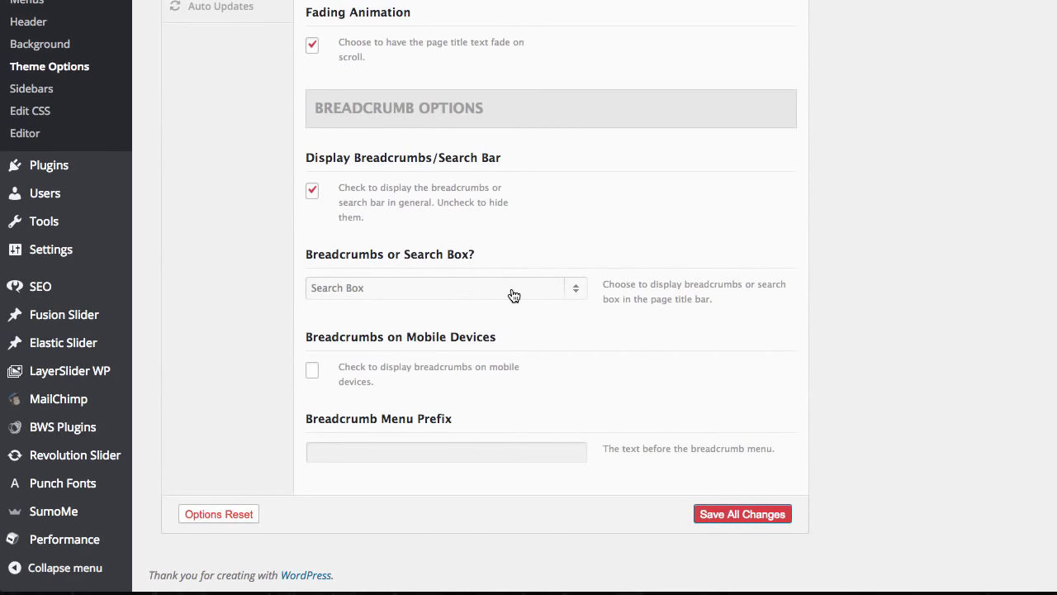
Step: Open the Footer options, examine the footer columns and copyright bar on the live blog page, and return to the options
scroll(683, 177, up, 10)
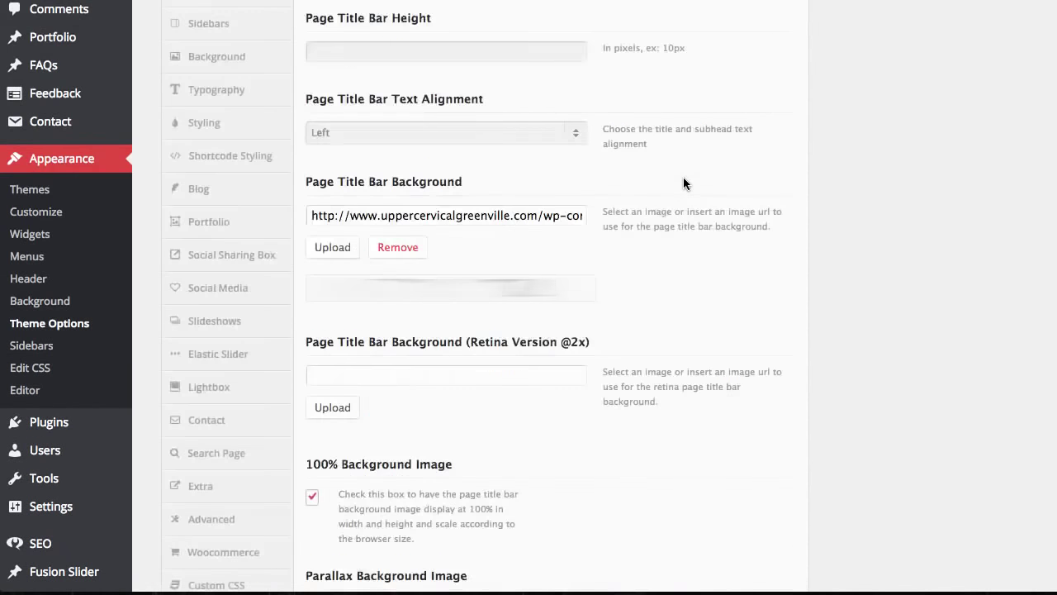
scroll(683, 177, up, 2)
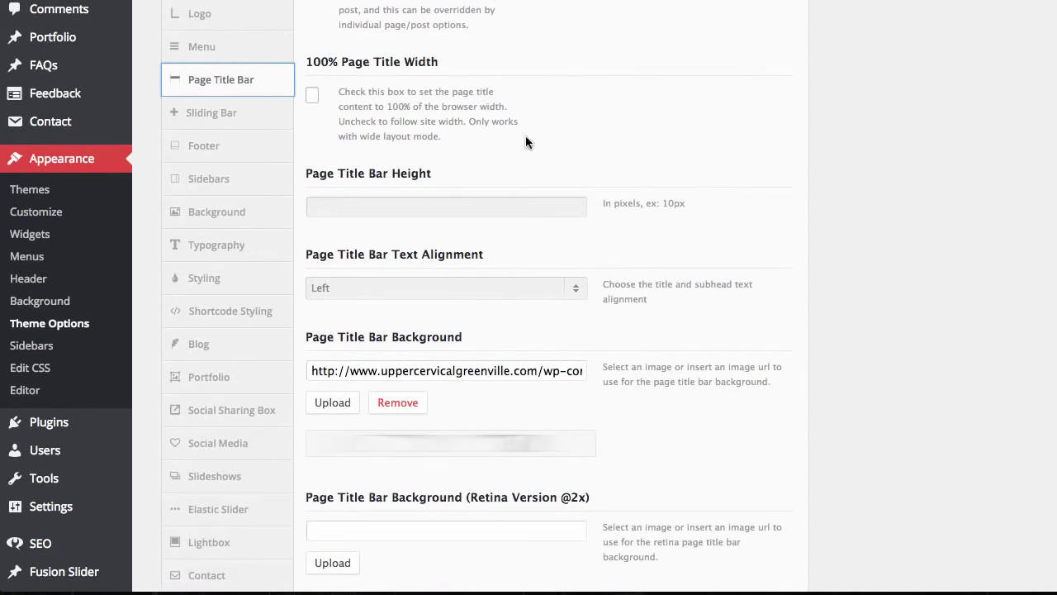
click(211, 150)
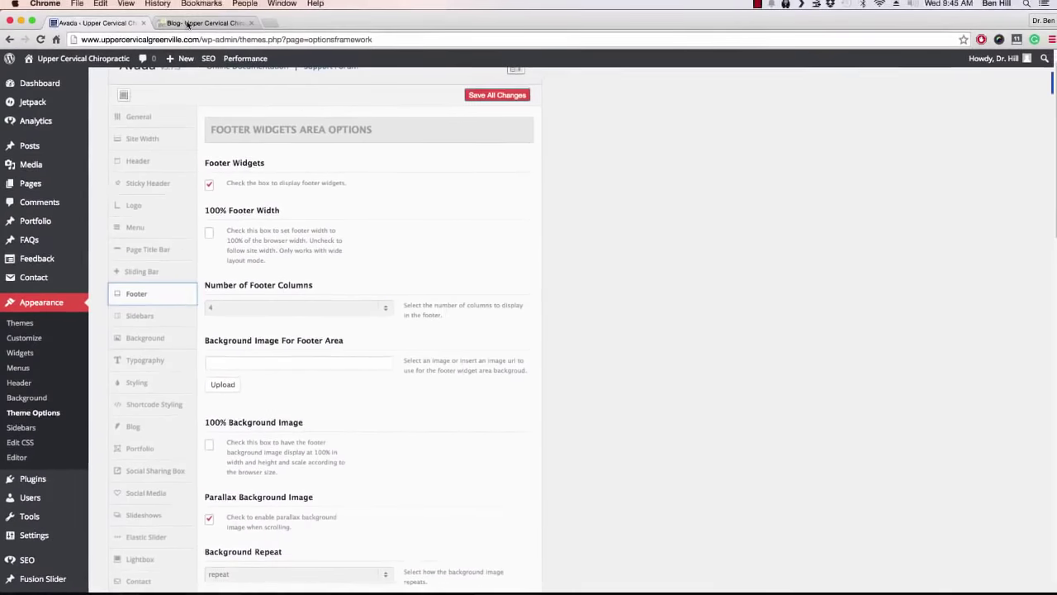
click(198, 25)
scroll(132, 388, down, 8)
scroll(131, 380, down, 5)
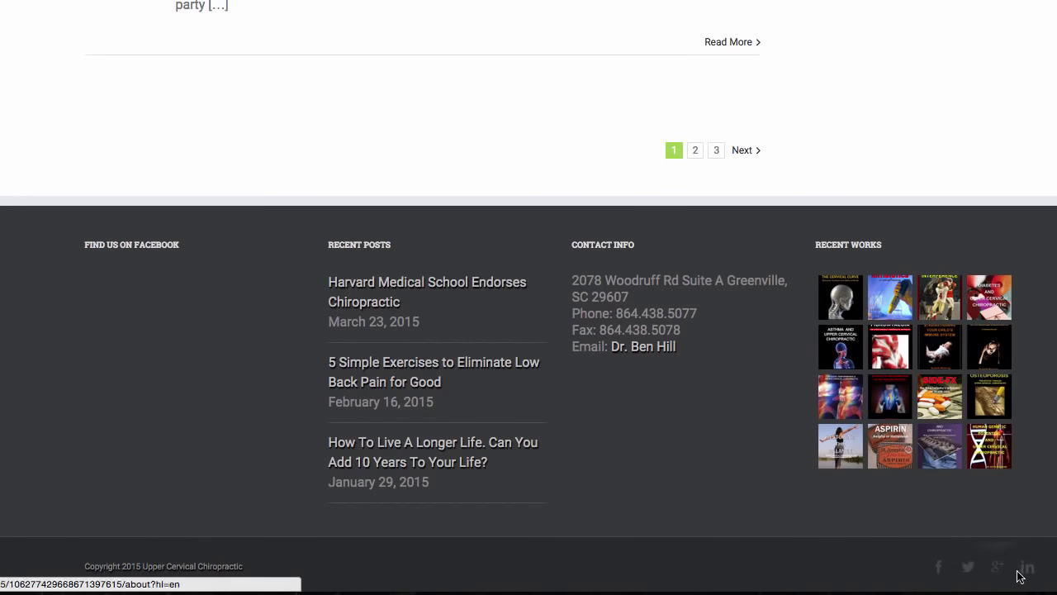
click(111, 26)
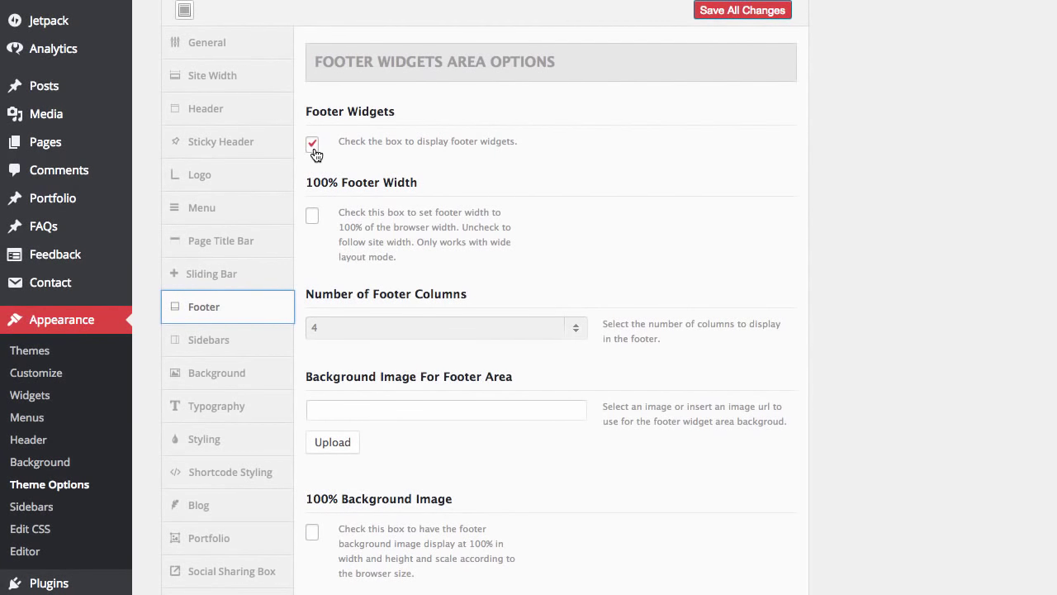
Step: Review the footer widget area settings for columns, background image, parallax, repeat, position and padding
scroll(496, 401, down, 3)
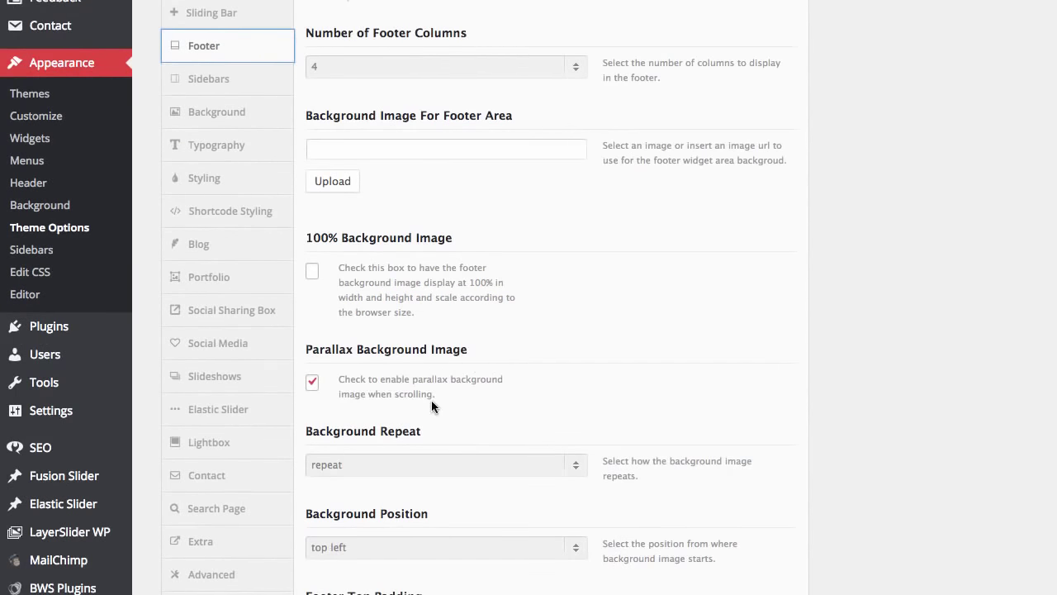
scroll(431, 400, down, 1)
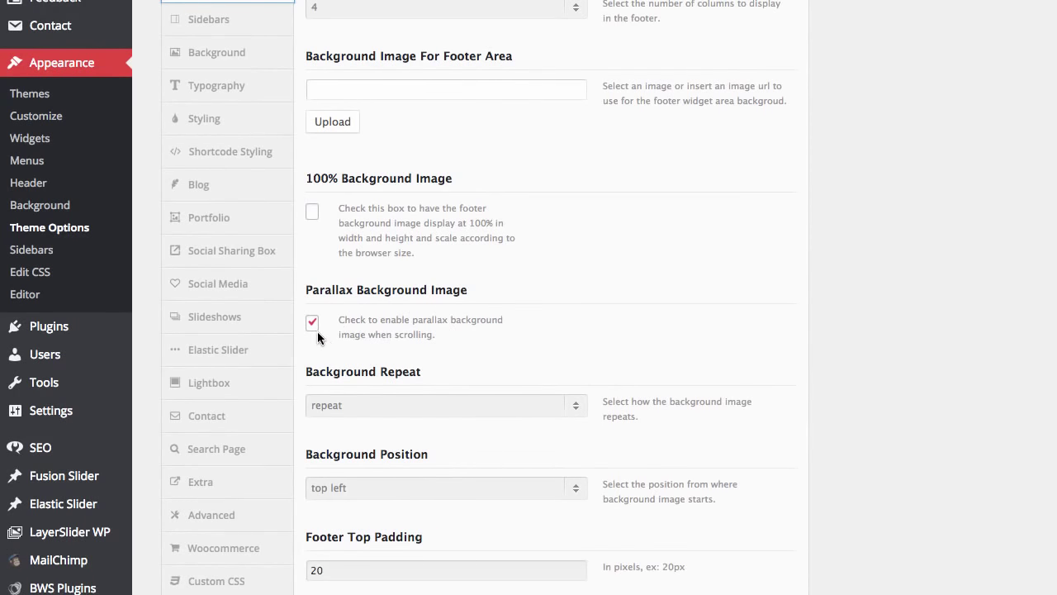
scroll(562, 431, down, 2)
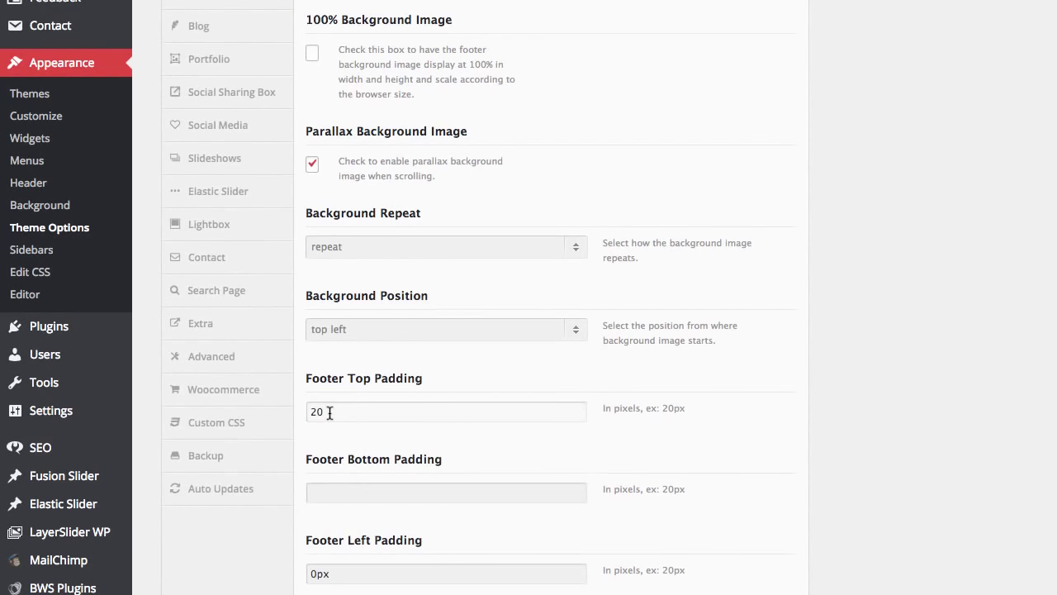
scroll(432, 427, down, 2)
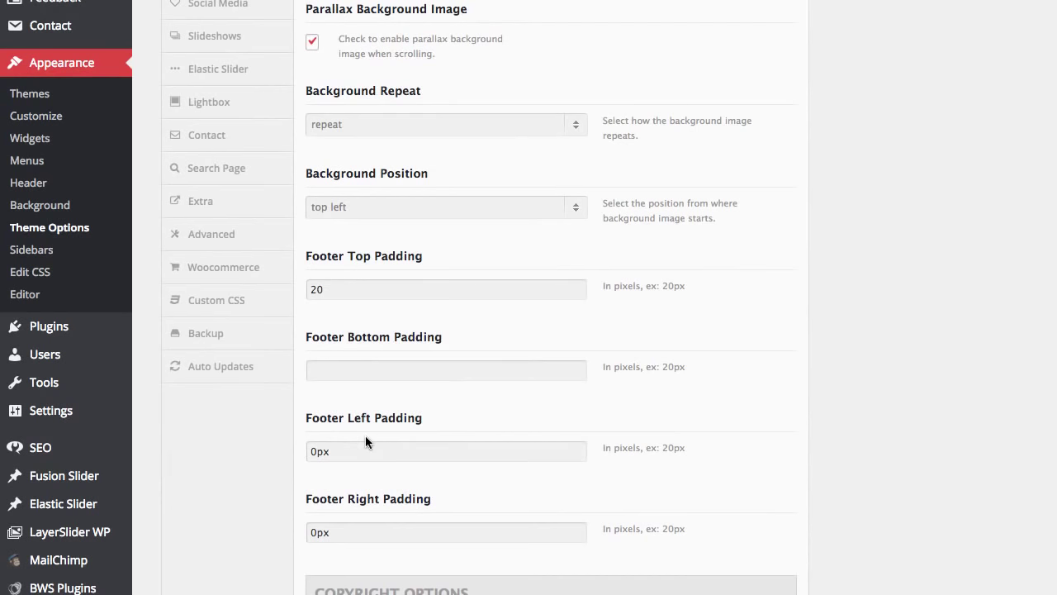
scroll(385, 476, down, 1)
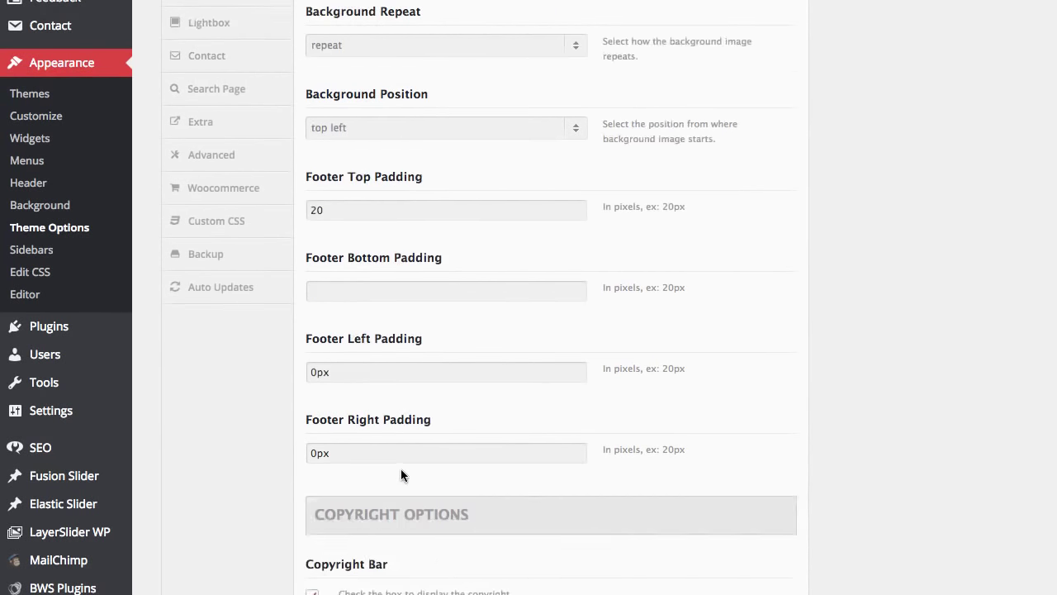
Step: Review the footer's copyright bar, copyright text and padding settings, and its social icon options
scroll(402, 474, down, 2)
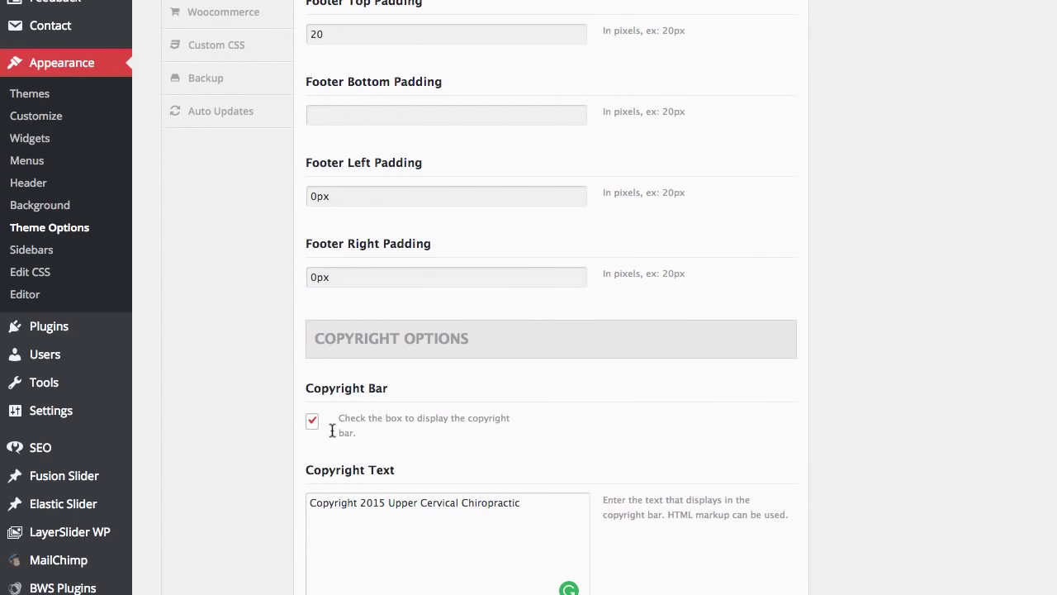
scroll(410, 427, down, 1)
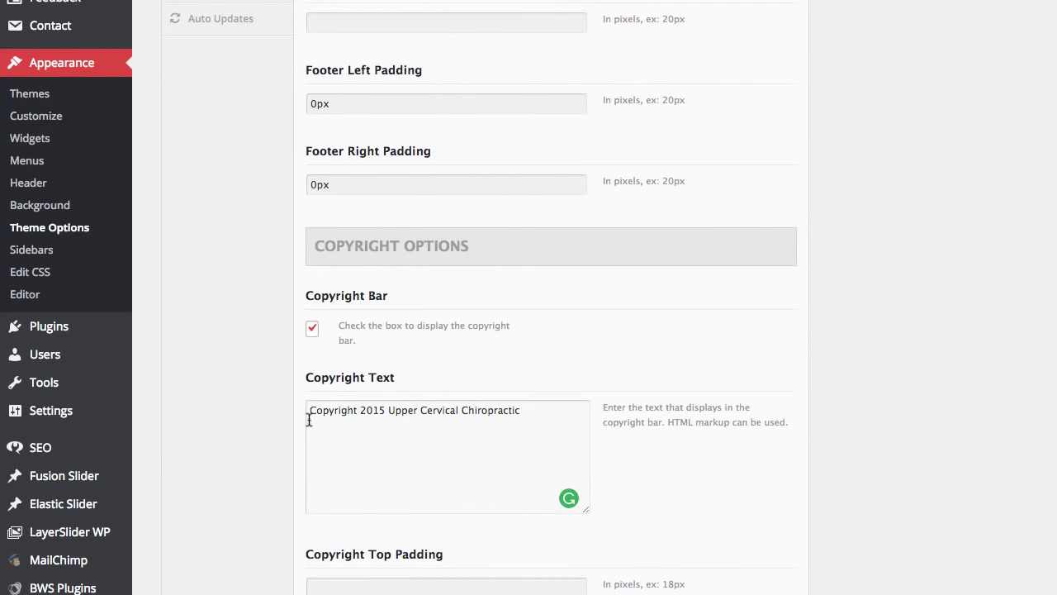
scroll(548, 436, down, 2)
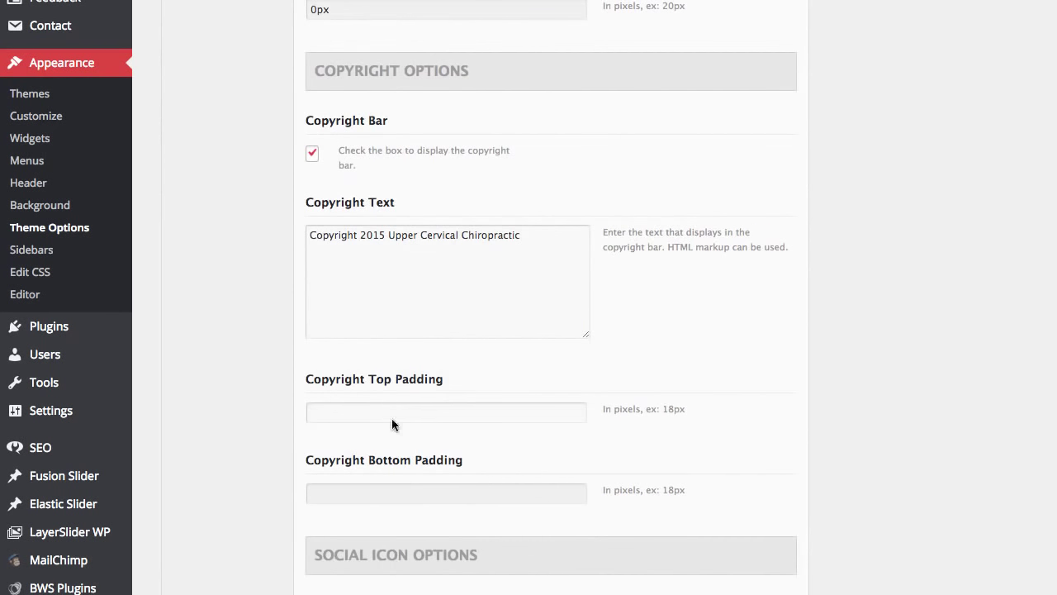
scroll(609, 515, down, 2)
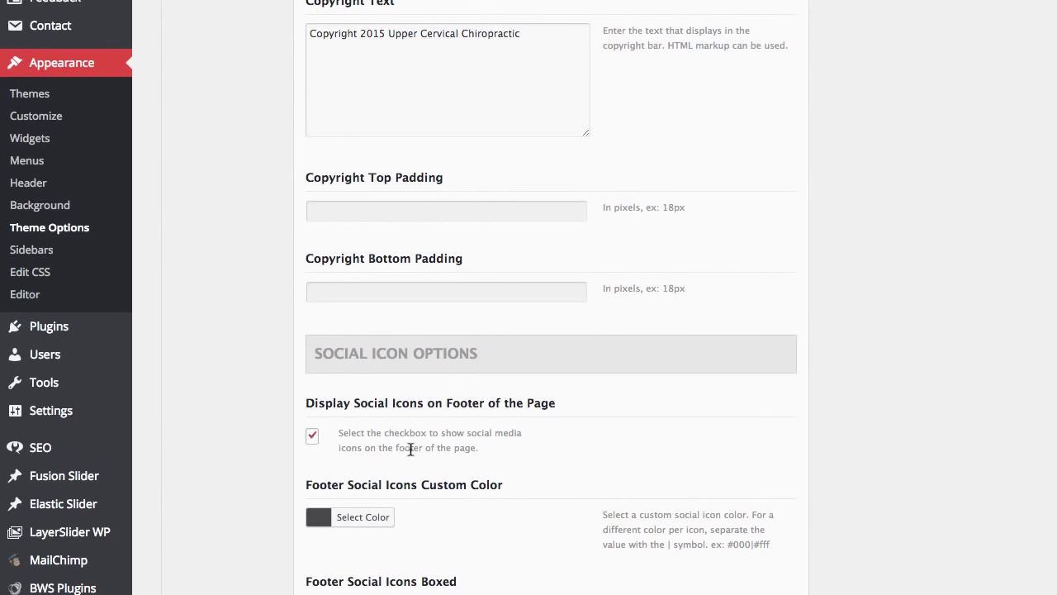
scroll(600, 446, down, 2)
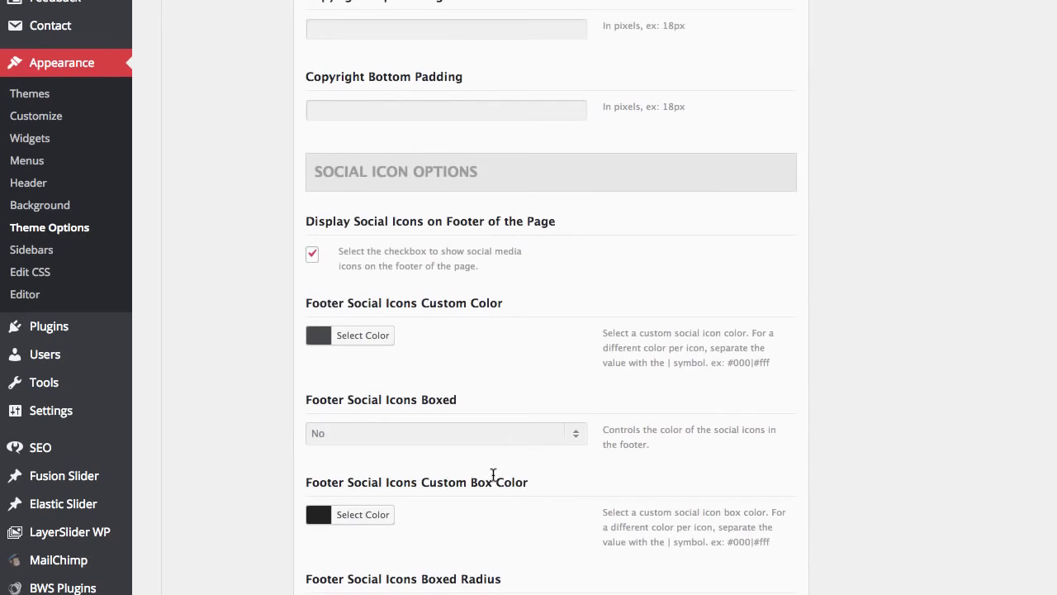
scroll(441, 368, down, 1)
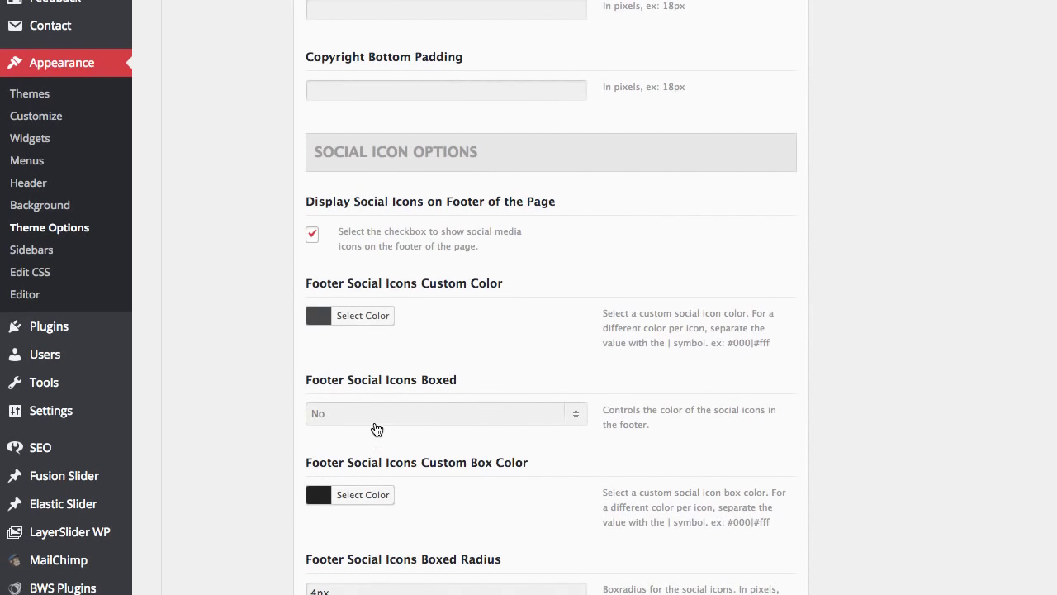
Step: Open the Typography options and expand the section for custom menu and heading fonts
scroll(452, 534, up, 4)
scroll(452, 534, up, 5)
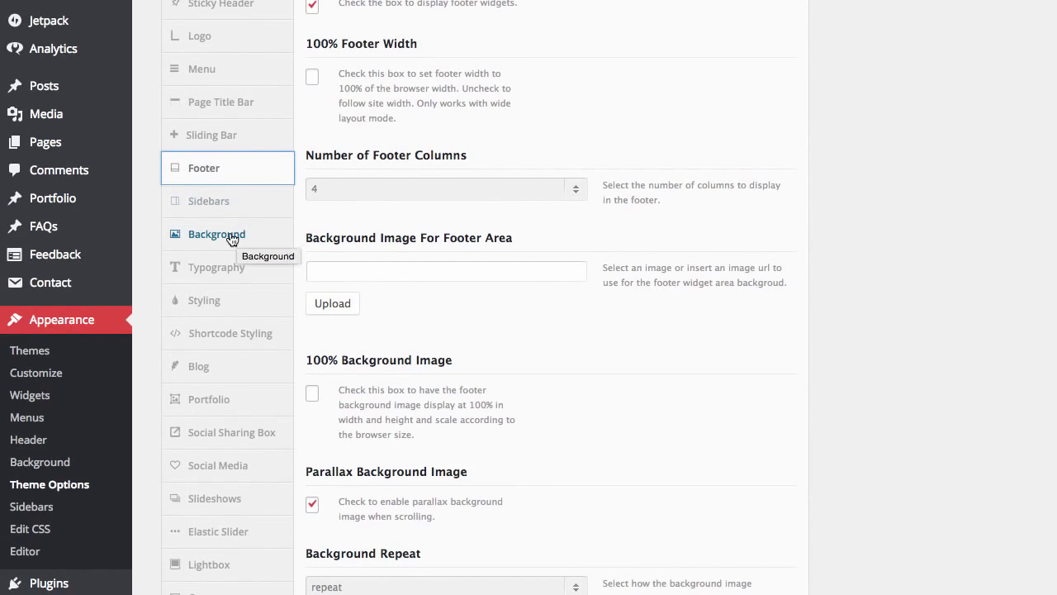
click(217, 278)
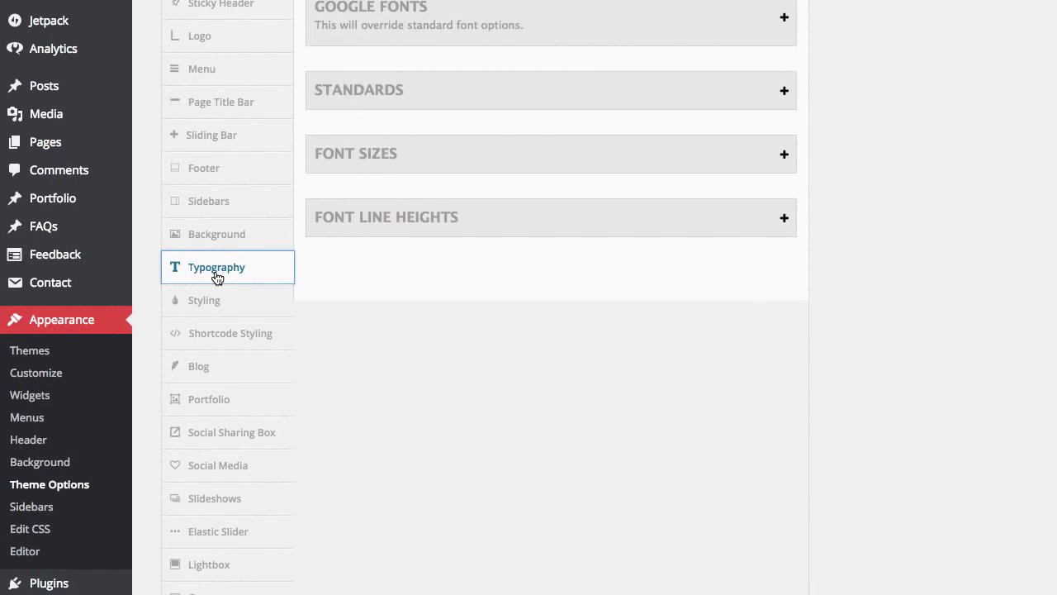
scroll(1024, 396, up, 5)
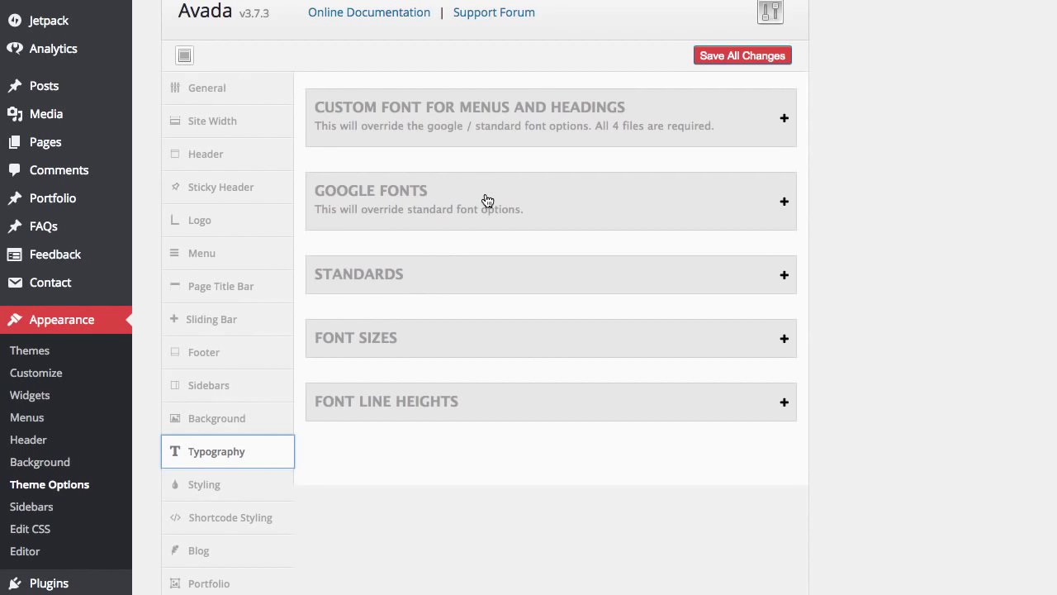
click(573, 125)
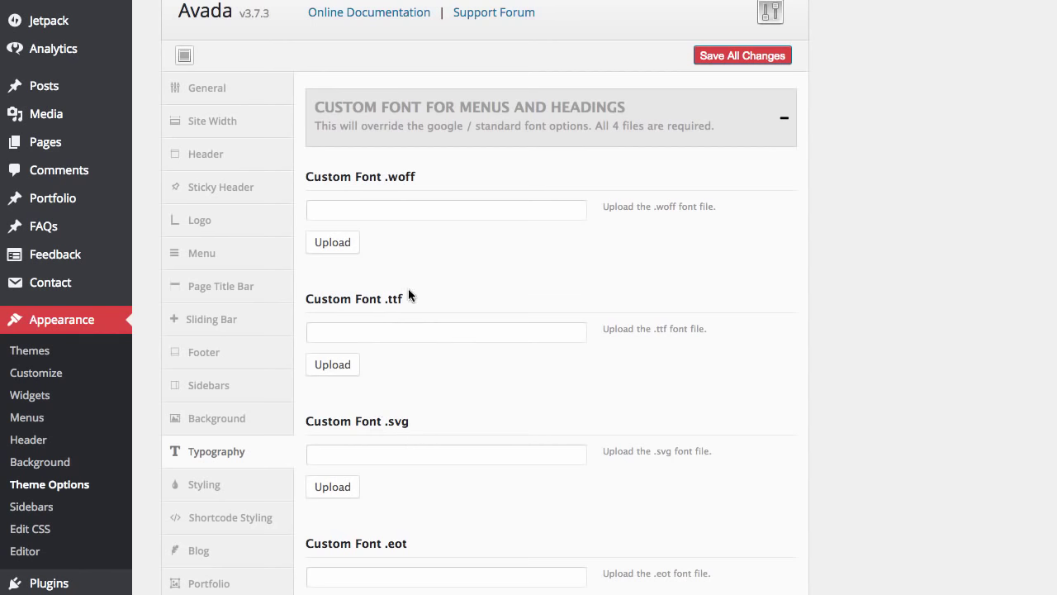
Step: Expand the Google Fonts section and review the body, menu and headings font selections
scroll(665, 361, down, 5)
click(670, 324)
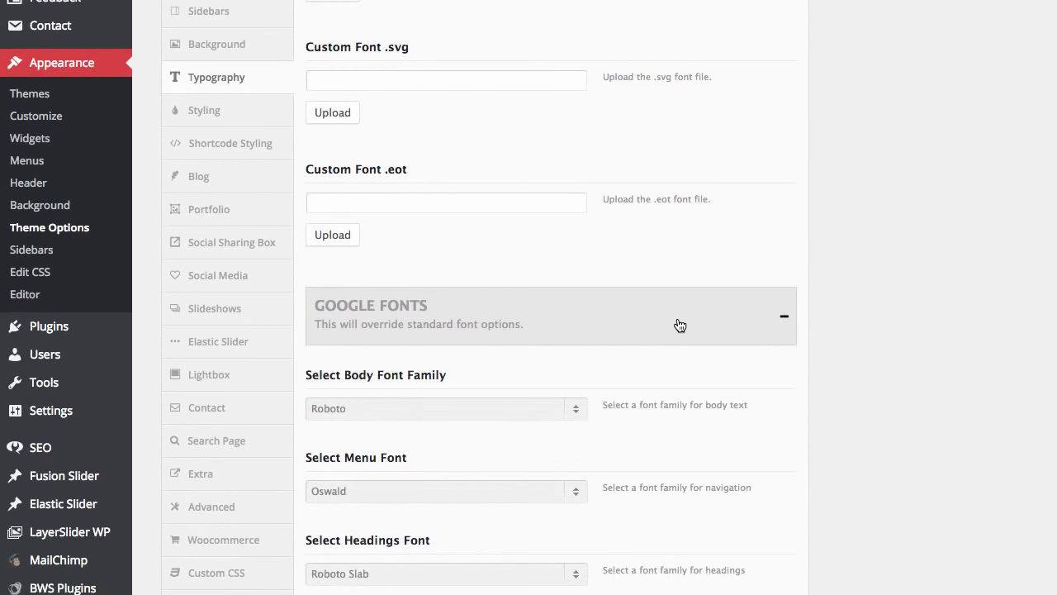
scroll(801, 330, down, 4)
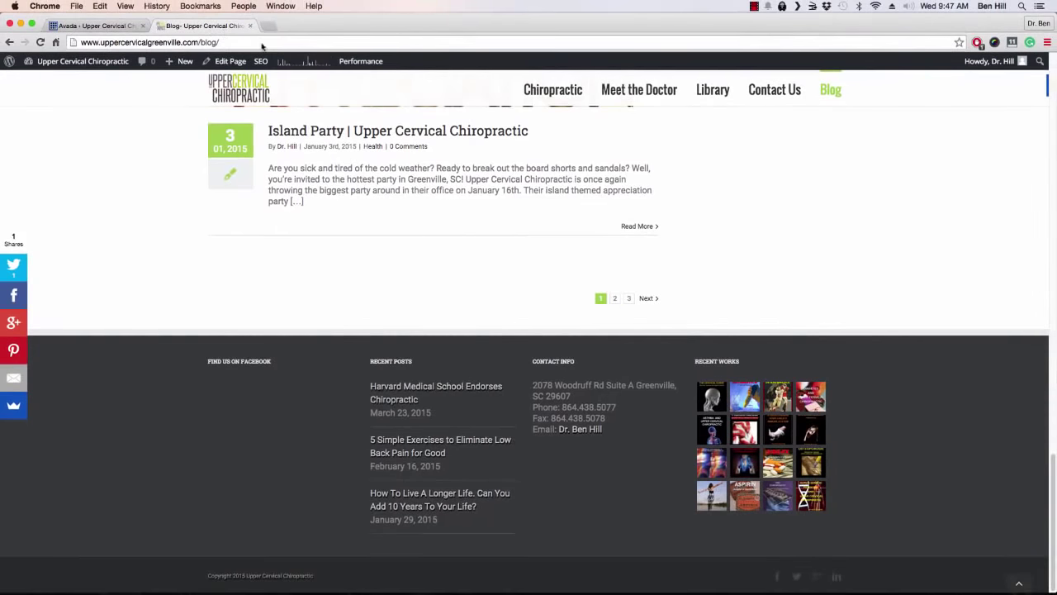
Step: Check the menu, heading and body fonts on the live blog page, and return to review the Google Fonts settings
scroll(607, 154, up, 1)
scroll(607, 155, up, 10)
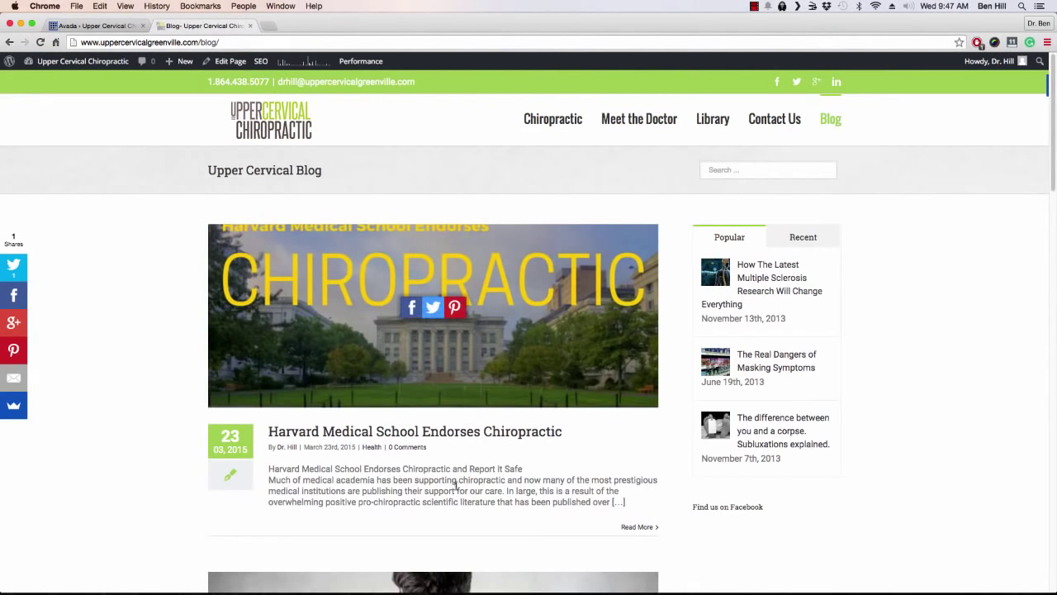
click(95, 25)
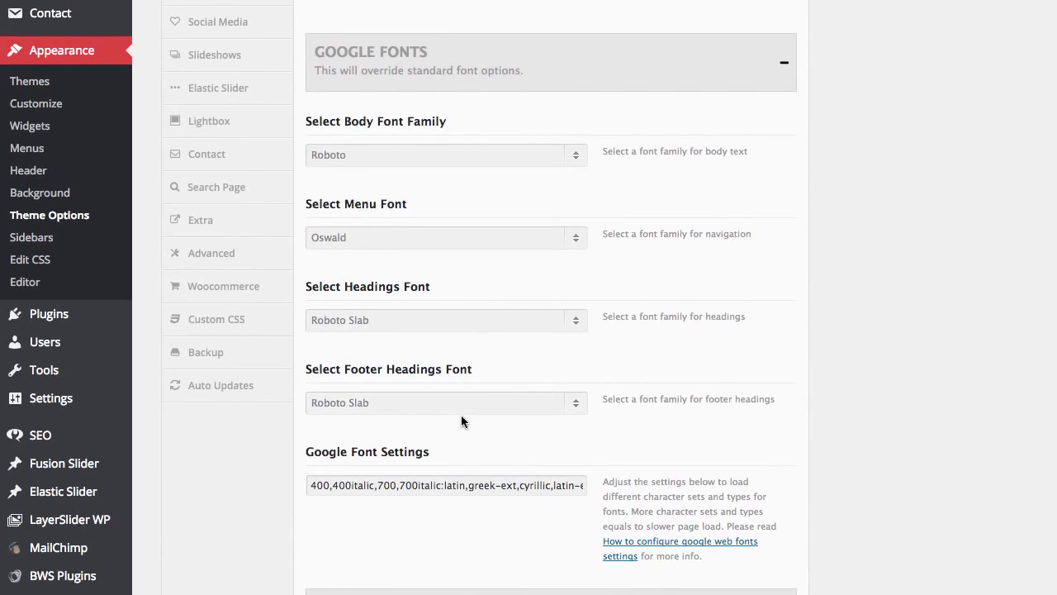
scroll(498, 411, down, 1)
scroll(499, 410, down, 1)
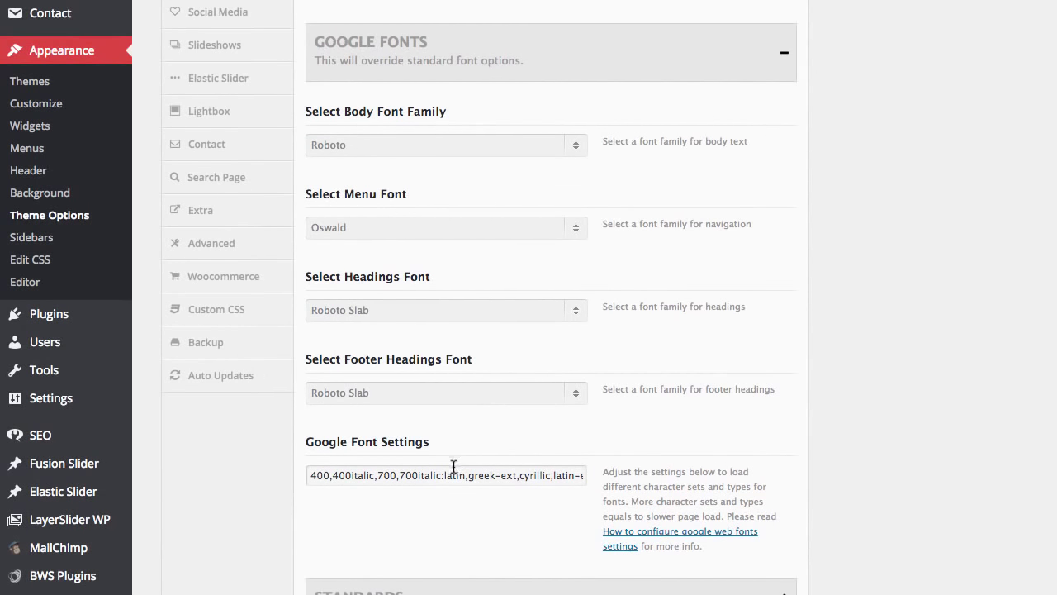
Step: Expand the Font Sizes section and review the body, main menu, dropdown and secondary menu font sizes
scroll(503, 474, down, 5)
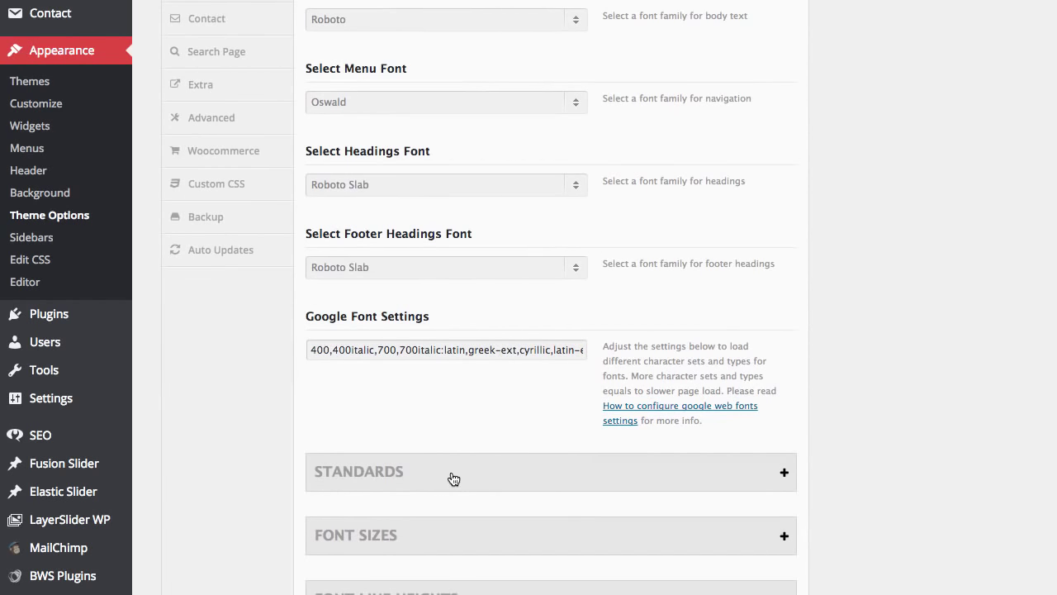
click(591, 543)
scroll(637, 476, down, 8)
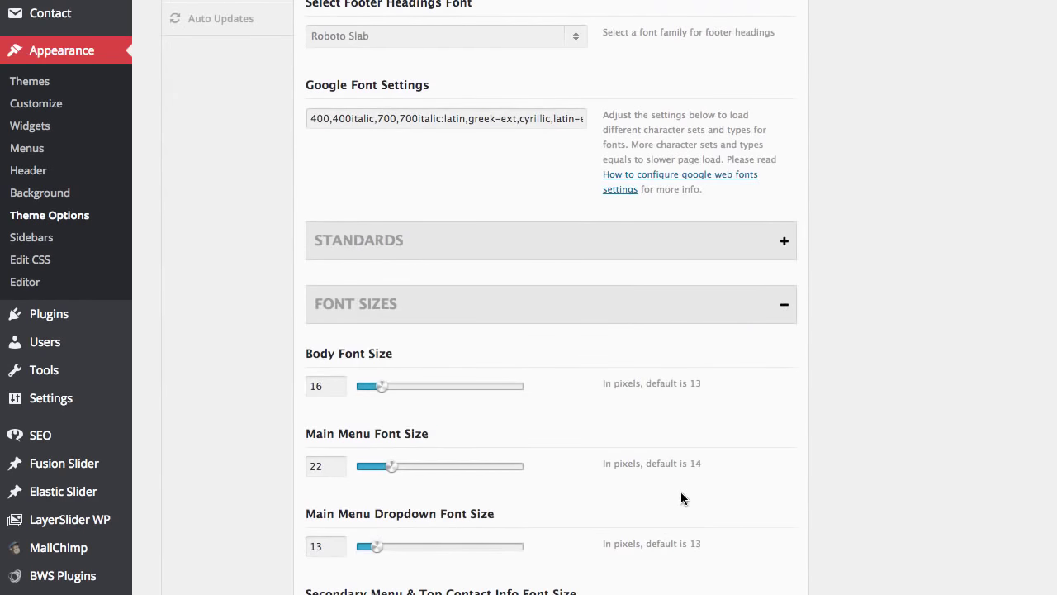
scroll(708, 476, down, 5)
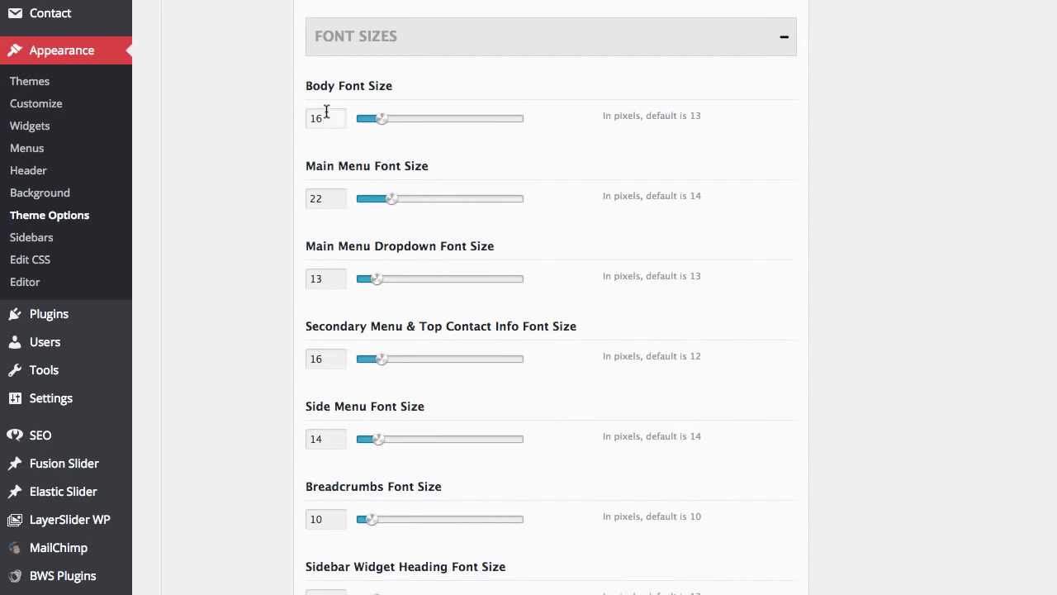
click(326, 195)
click(323, 283)
scroll(337, 281, down, 2)
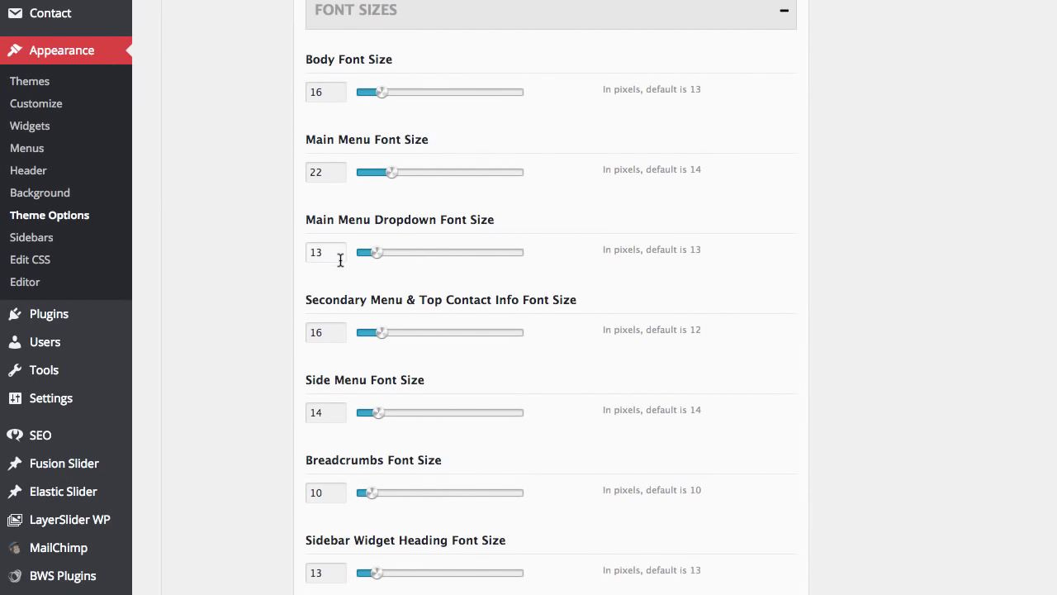
scroll(341, 263, down, 2)
scroll(340, 264, down, 2)
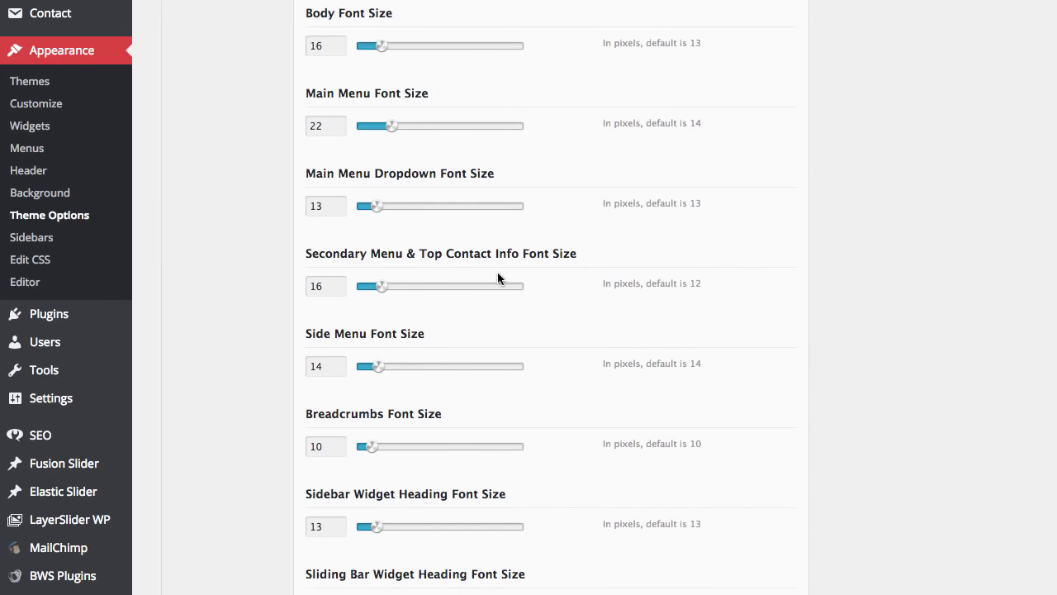
Step: Review the side menu, breadcrumbs, widget heading and copyright font size settings
scroll(563, 289, down, 5)
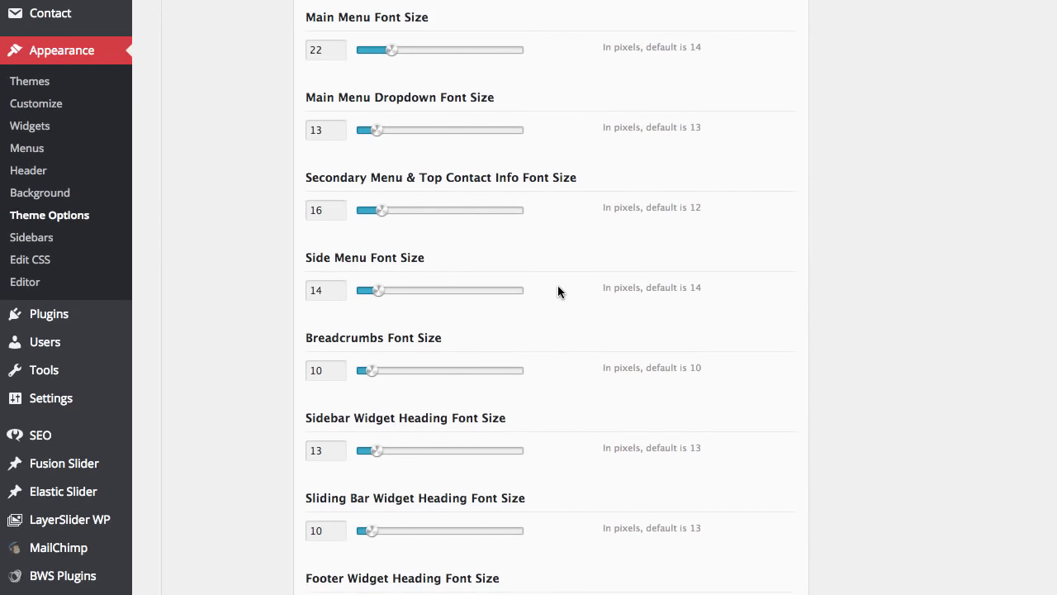
scroll(558, 291, down, 2)
scroll(558, 291, down, 5)
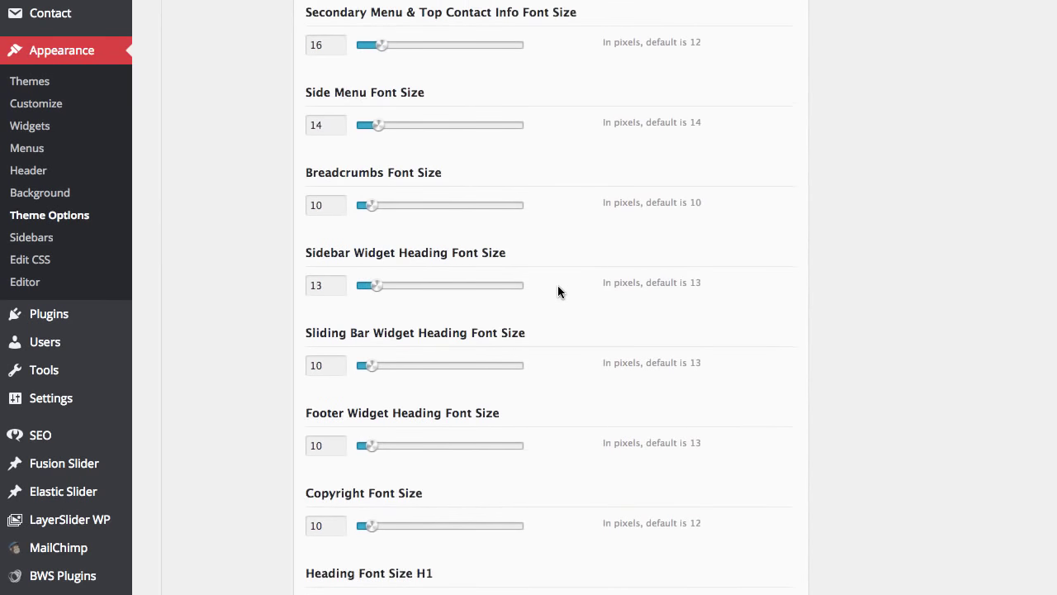
scroll(557, 290, down, 6)
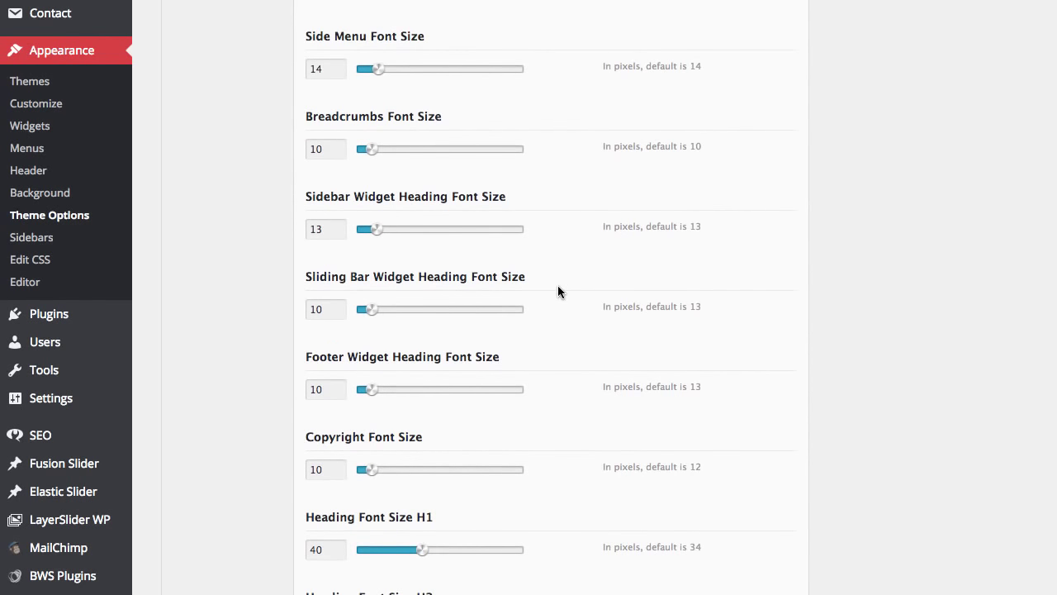
scroll(557, 290, down, 1)
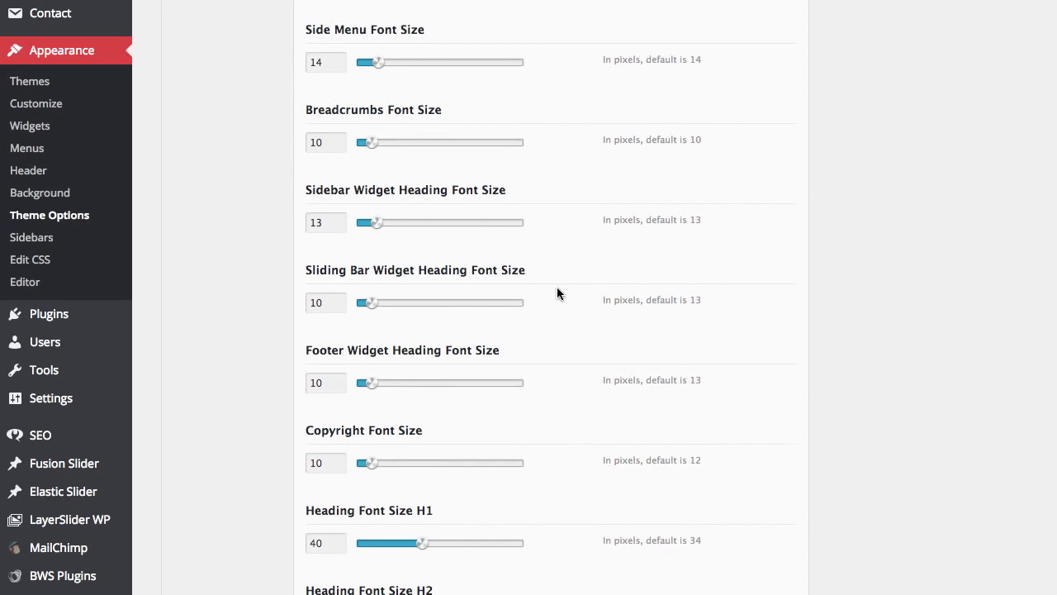
scroll(558, 289, down, 2)
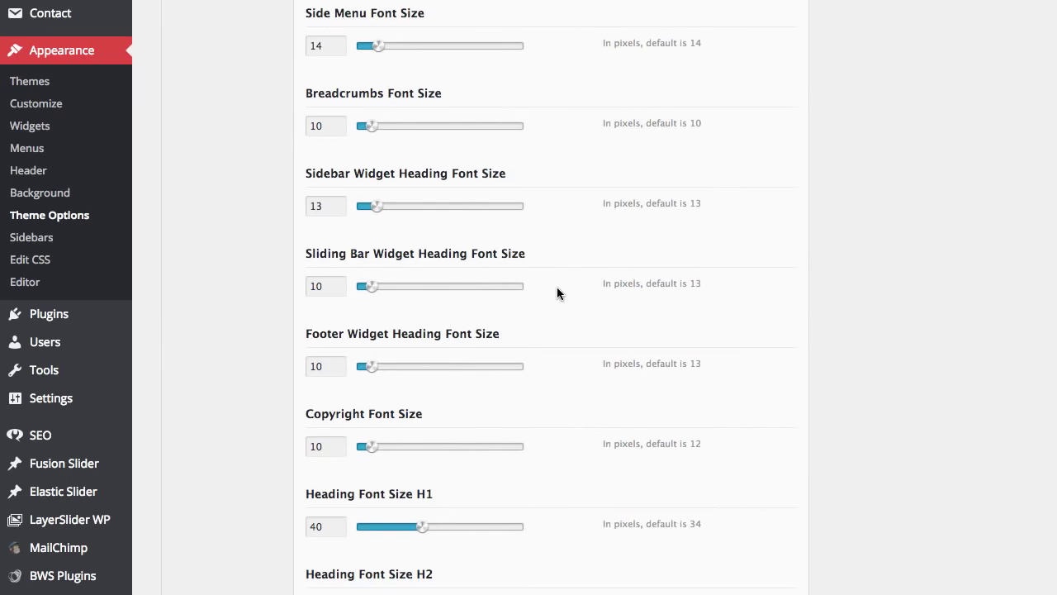
scroll(556, 287, down, 6)
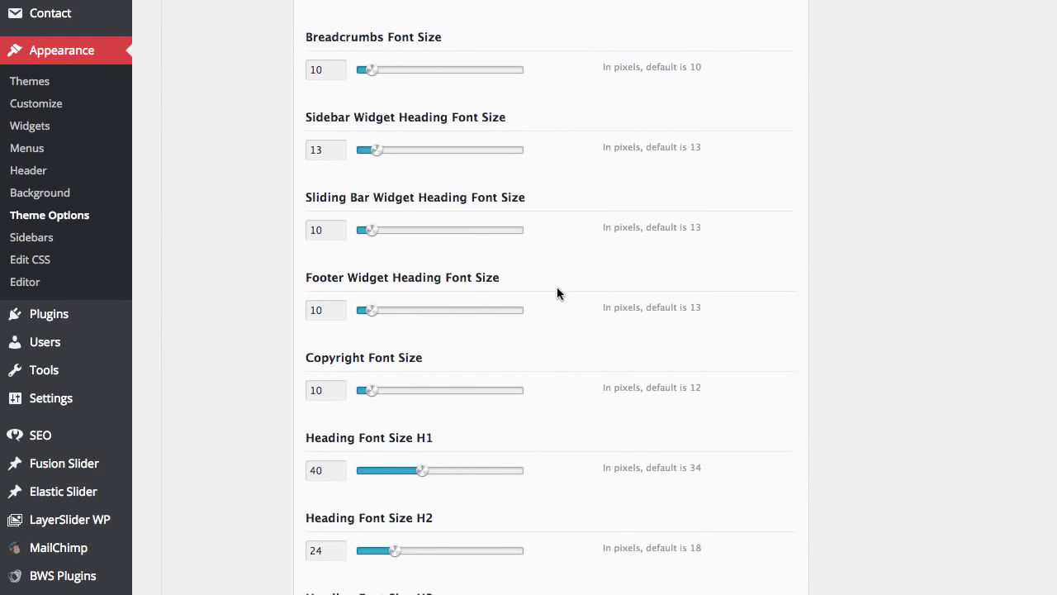
Step: Review the H1 to H6 heading font sizes and the tagline, meta data, page title and pagination sizes
scroll(557, 286, down, 10)
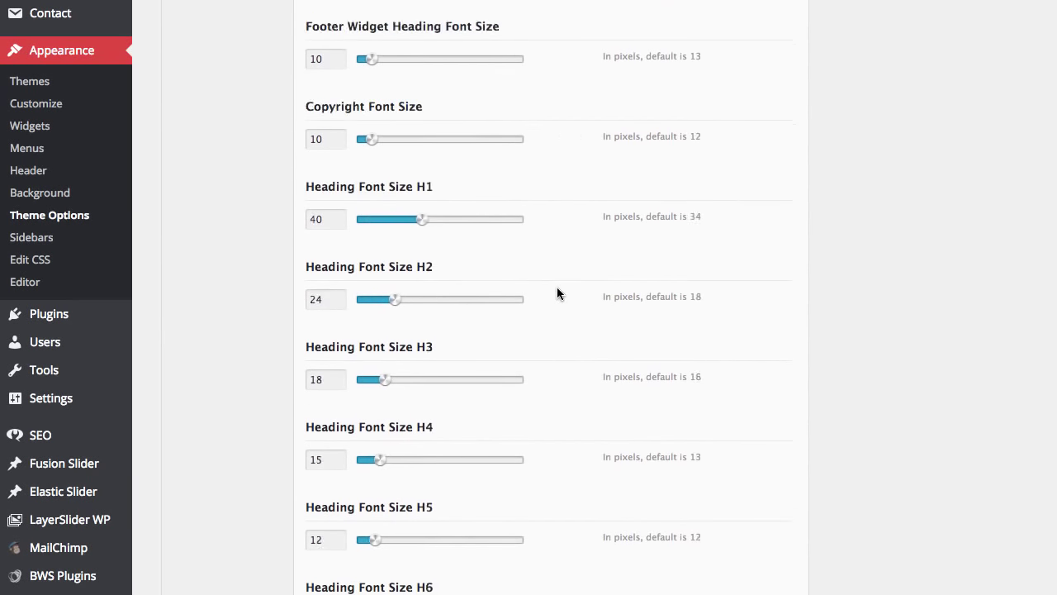
scroll(557, 293, down, 5)
scroll(557, 287, down, 3)
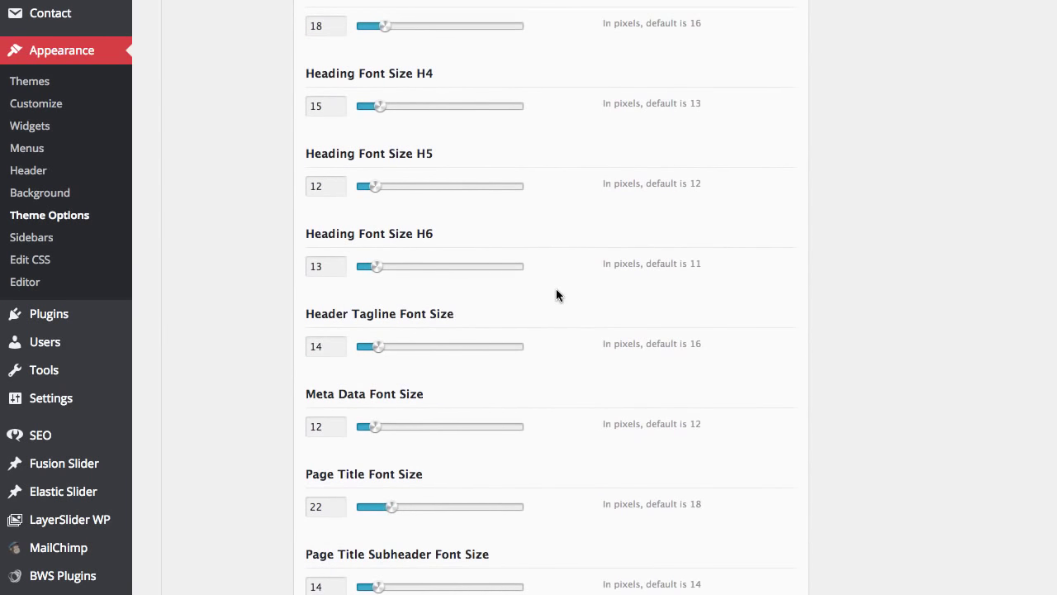
scroll(557, 295, down, 2)
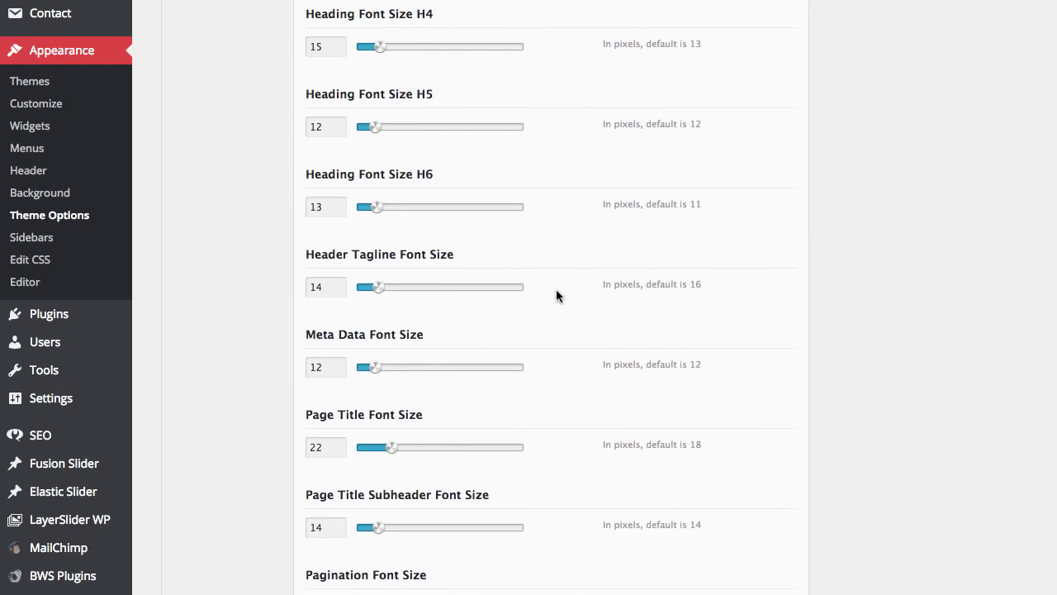
scroll(557, 296, down, 3)
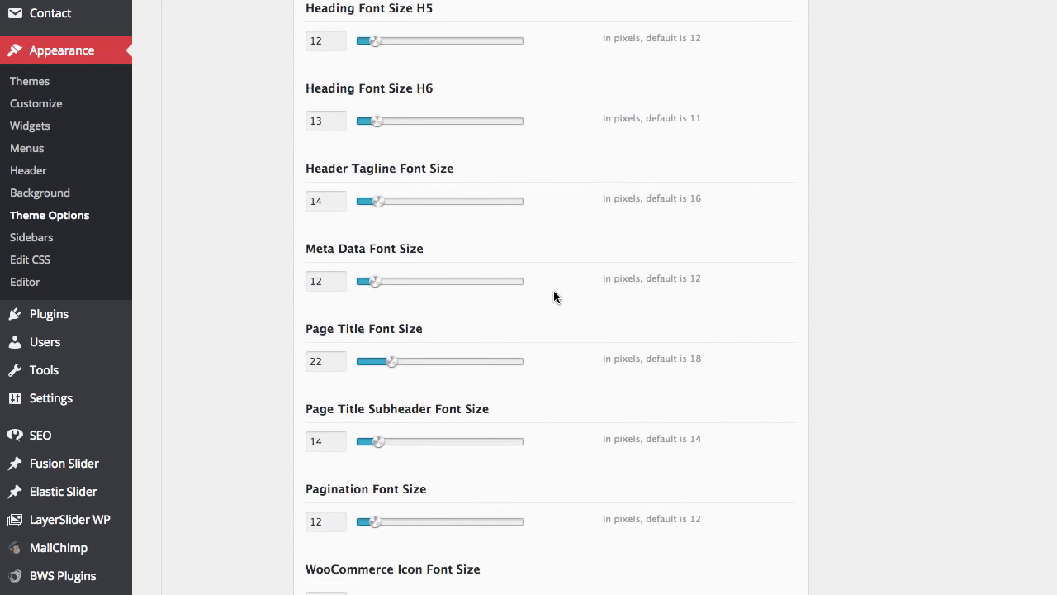
scroll(553, 296, down, 1)
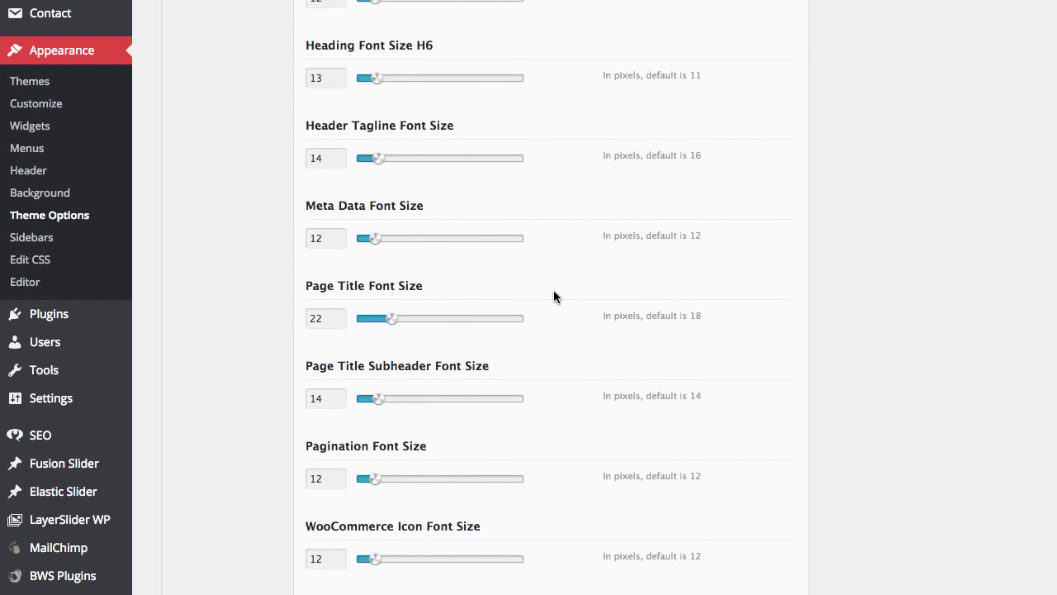
scroll(553, 296, down, 1)
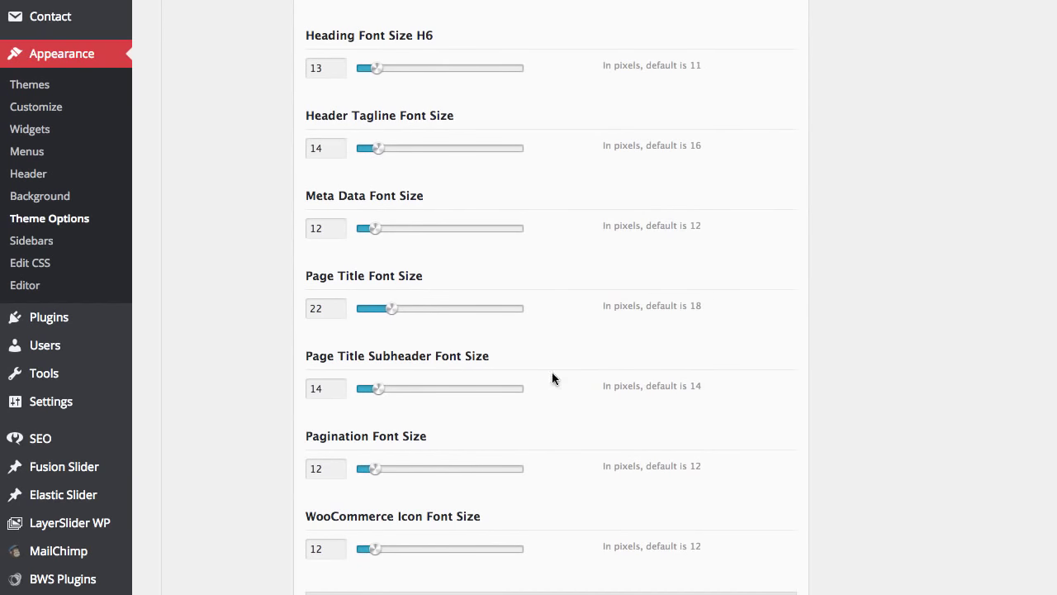
Step: Review the Font Line Heights settings for the body text and the H1 to H6 headings
scroll(518, 430, down, 6)
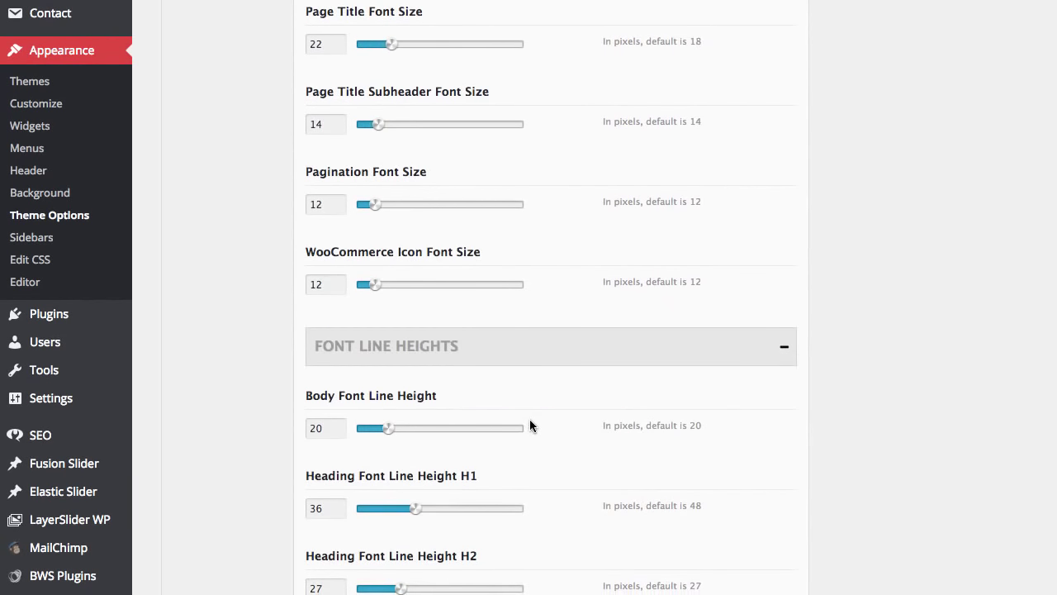
scroll(546, 428, down, 4)
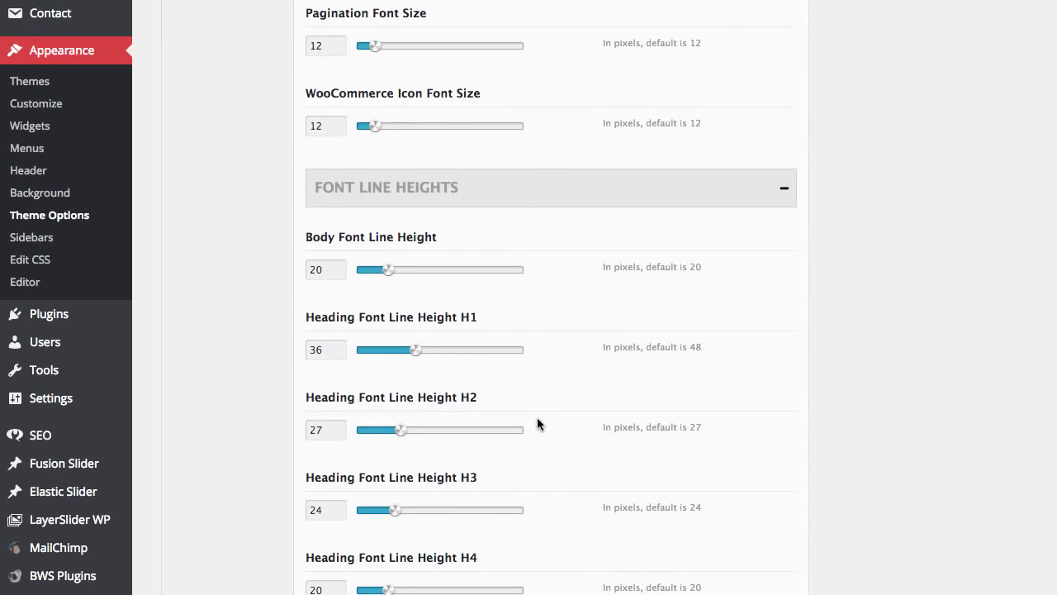
scroll(537, 418, down, 1)
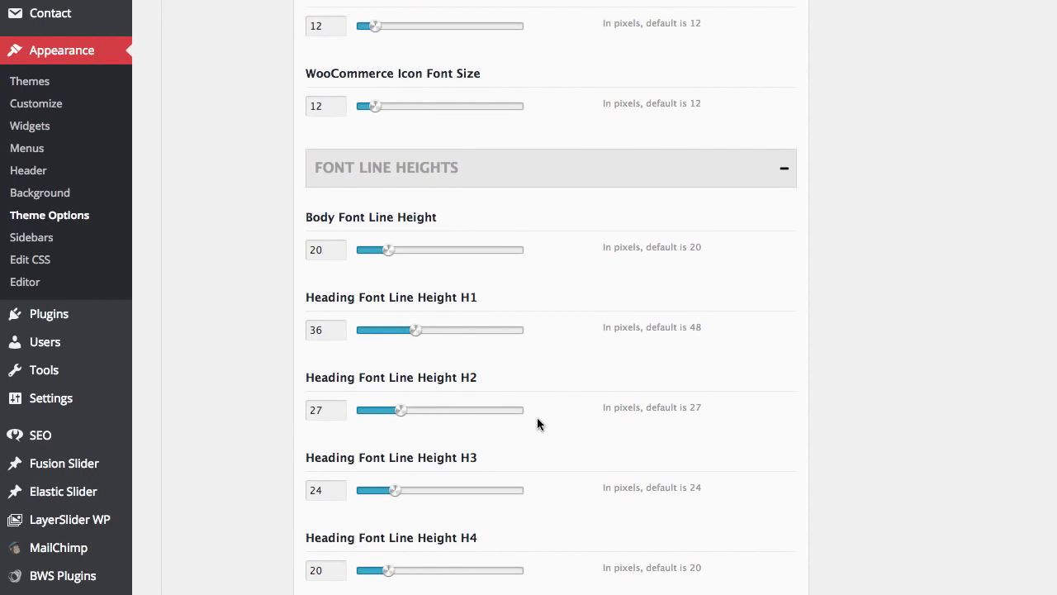
scroll(537, 424, down, 2)
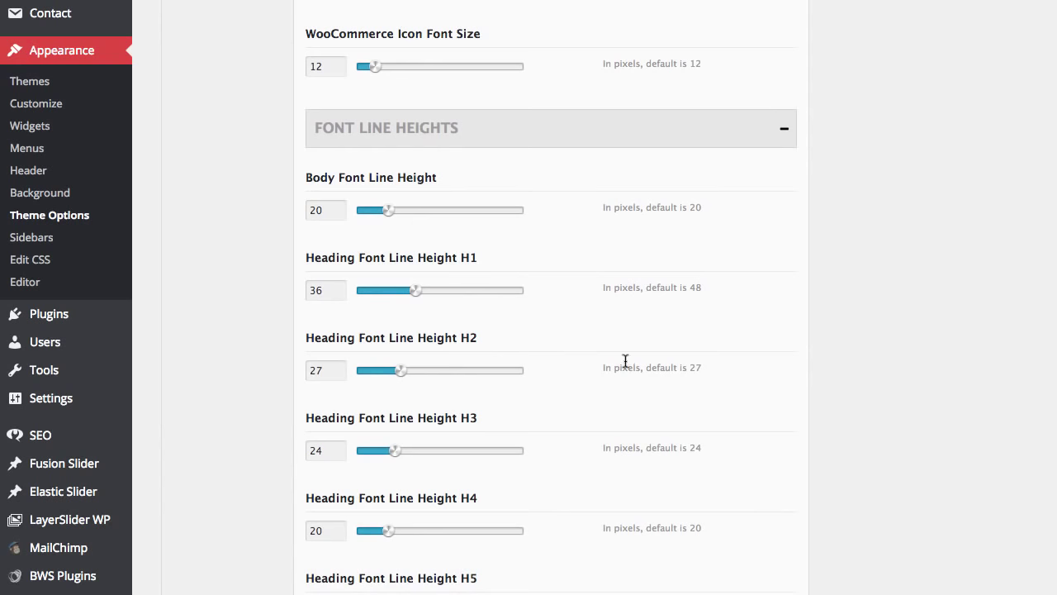
scroll(567, 373, down, 1)
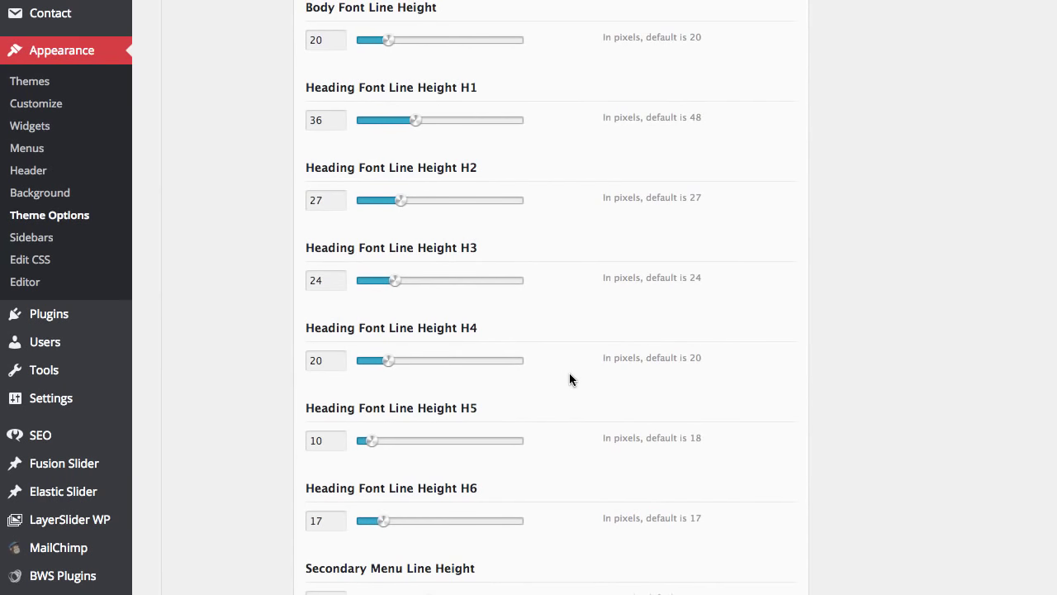
Step: Open the theme's Styling options, look over the live homepage's current skin, and return to the options
scroll(569, 373, up, 15)
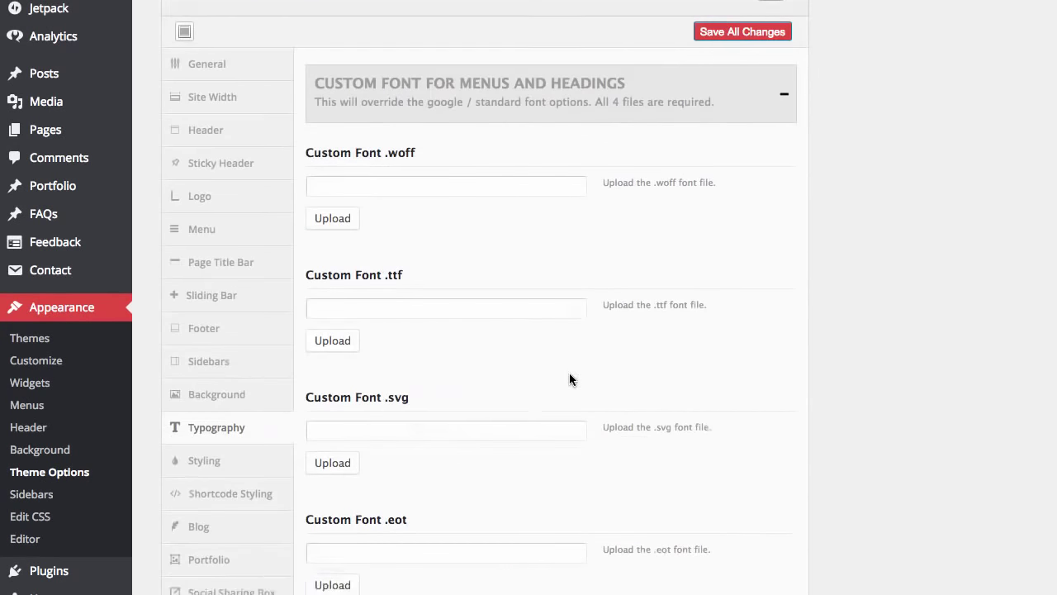
scroll(467, 441, down, 2)
click(201, 371)
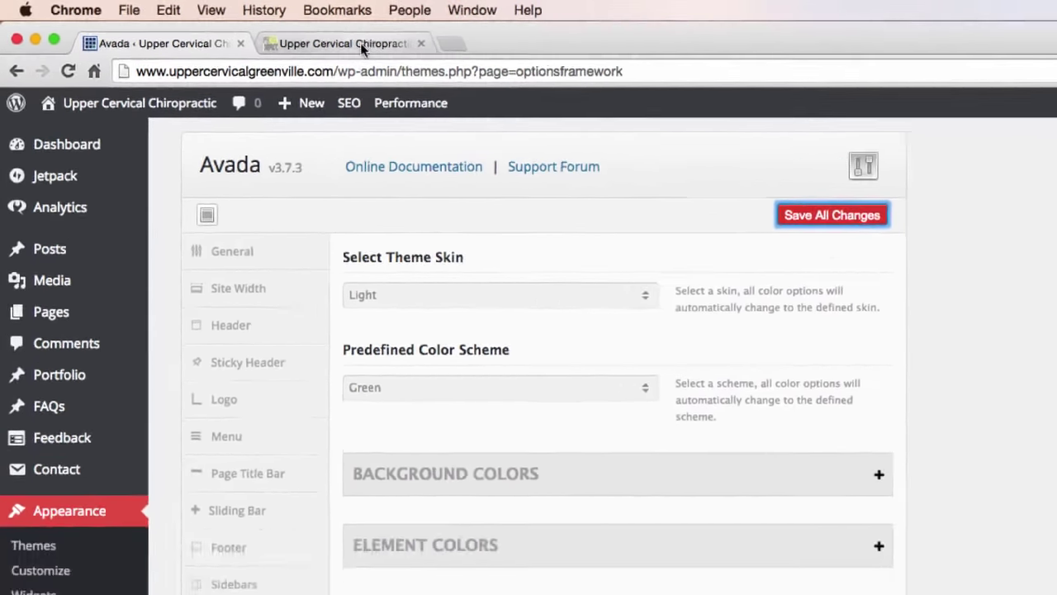
click(380, 48)
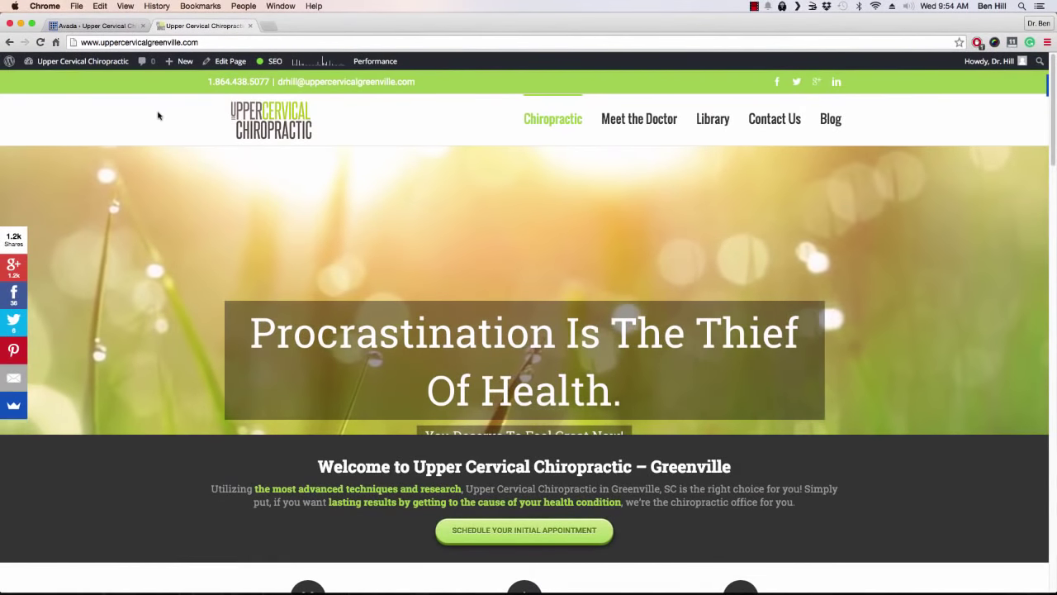
scroll(97, 295, down, 7)
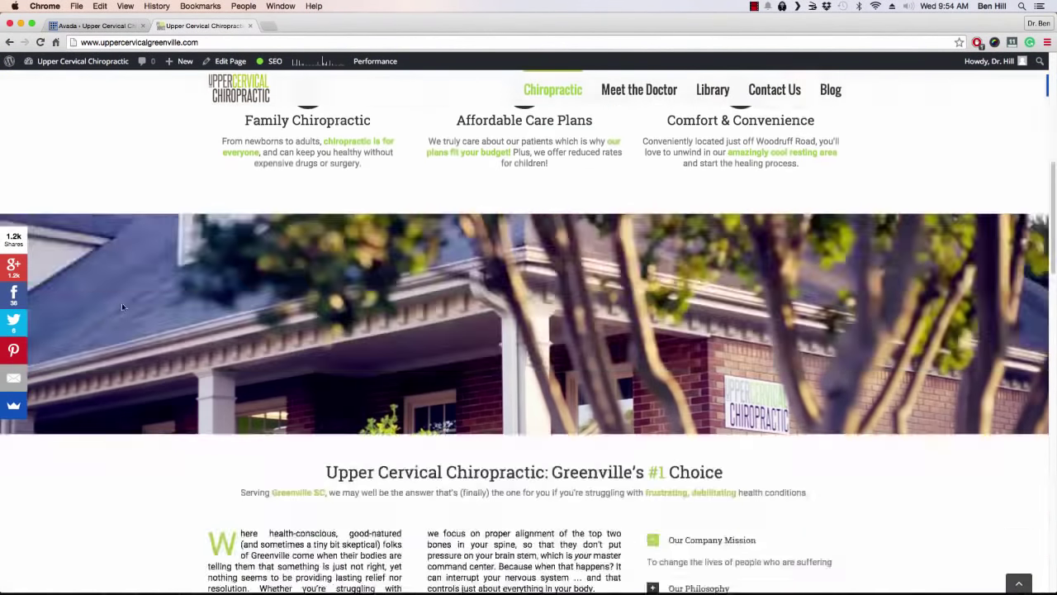
click(95, 25)
Step: Set the theme skin to Dark and save all changes
click(312, 184)
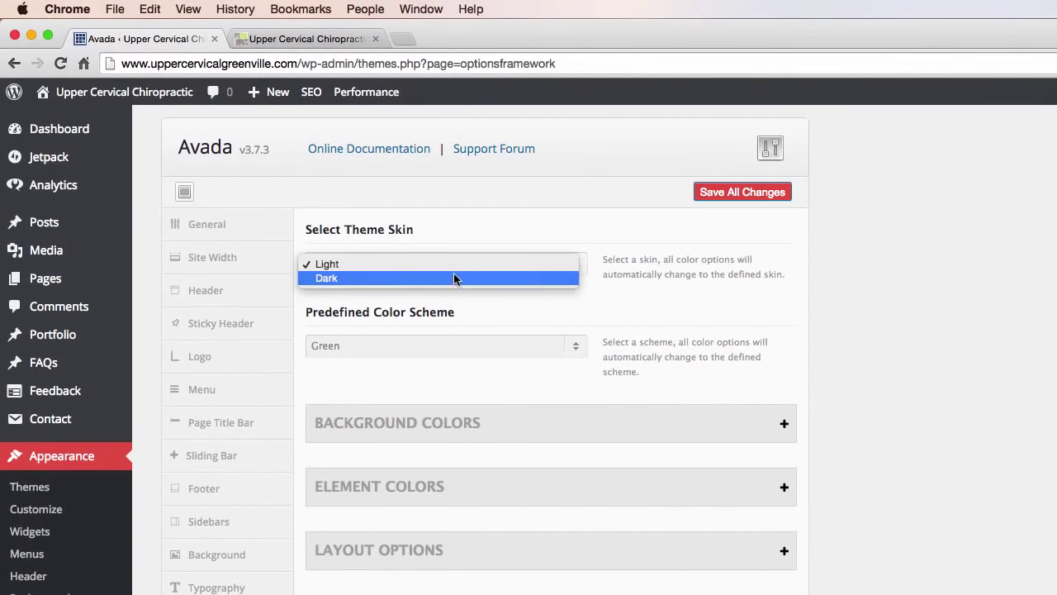
click(299, 192)
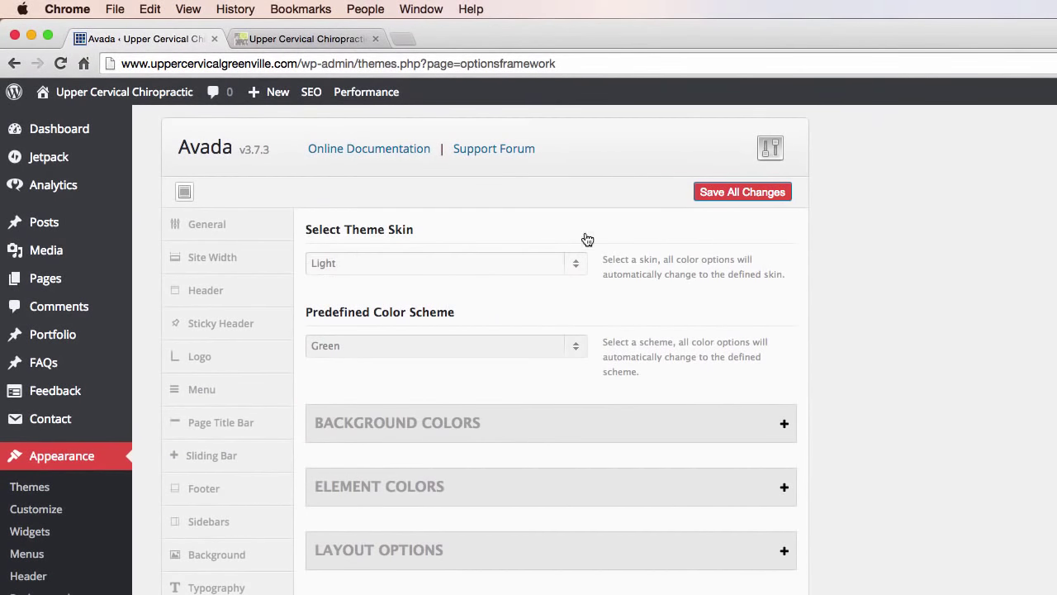
key(Down)
click(556, 264)
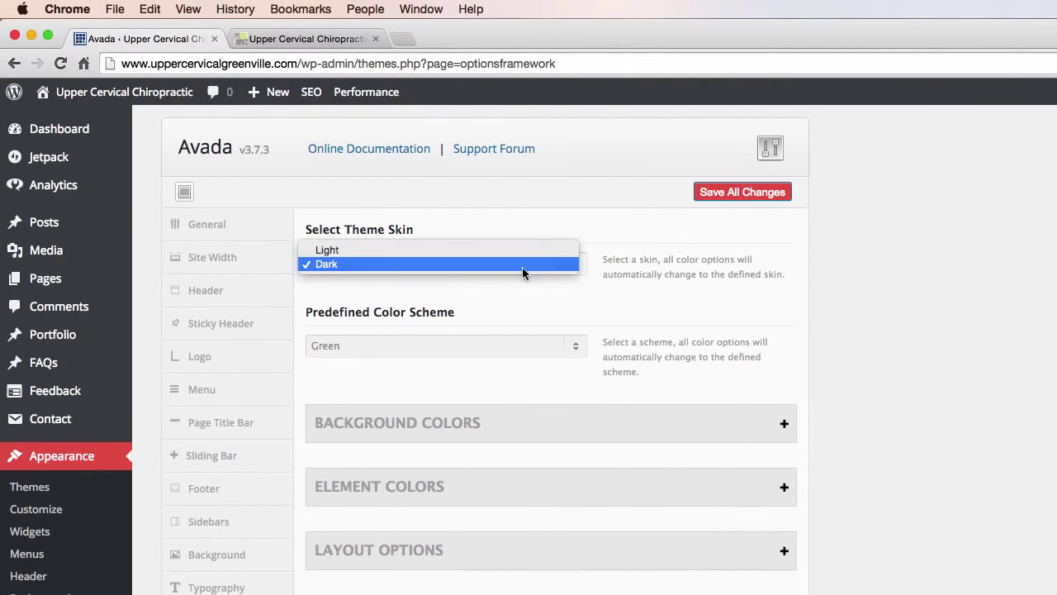
click(509, 265)
click(721, 196)
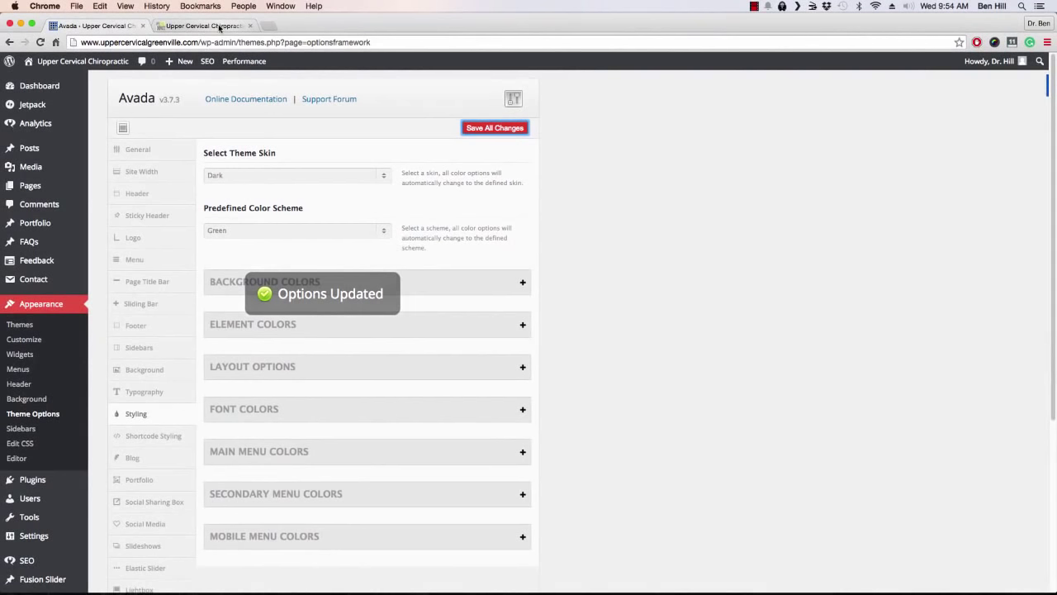
Step: Reload the live homepage and examine how the dark skin affects its header, sections and text
click(220, 28)
click(40, 43)
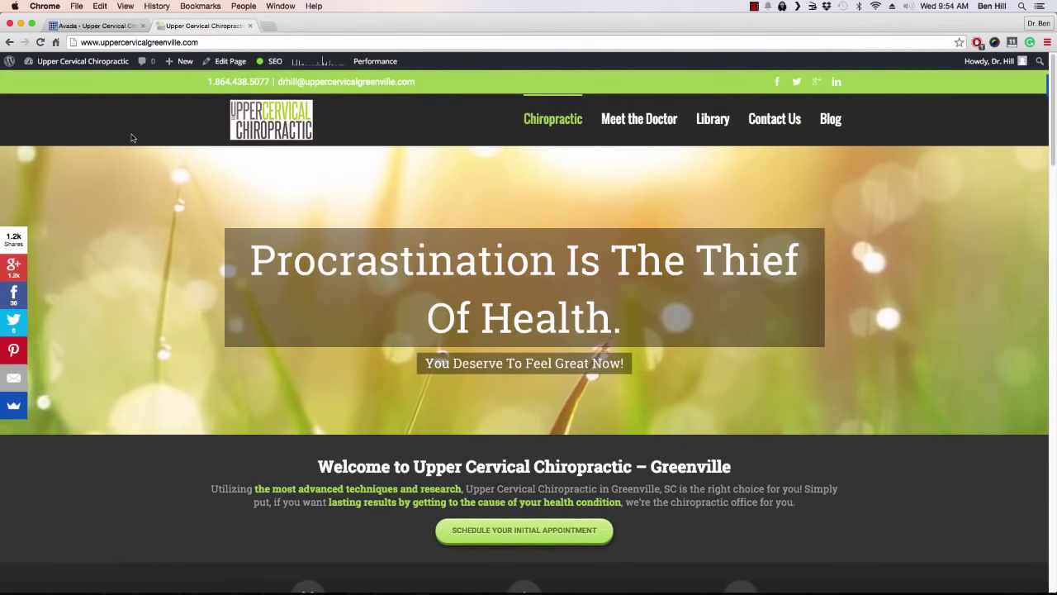
scroll(132, 165, down, 5)
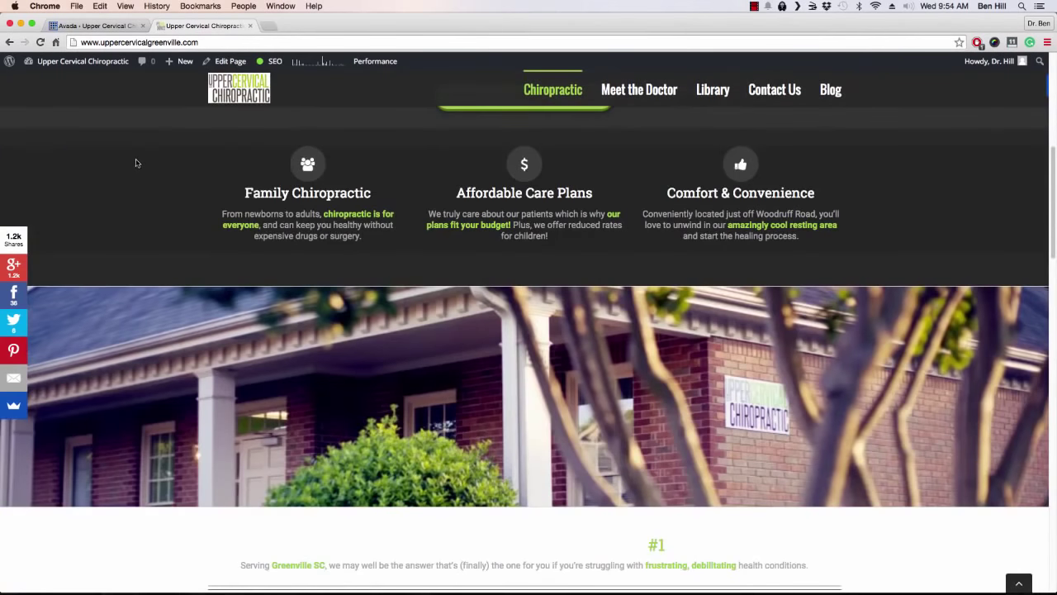
scroll(133, 182, down, 10)
scroll(130, 259, down, 2)
scroll(131, 259, down, 5)
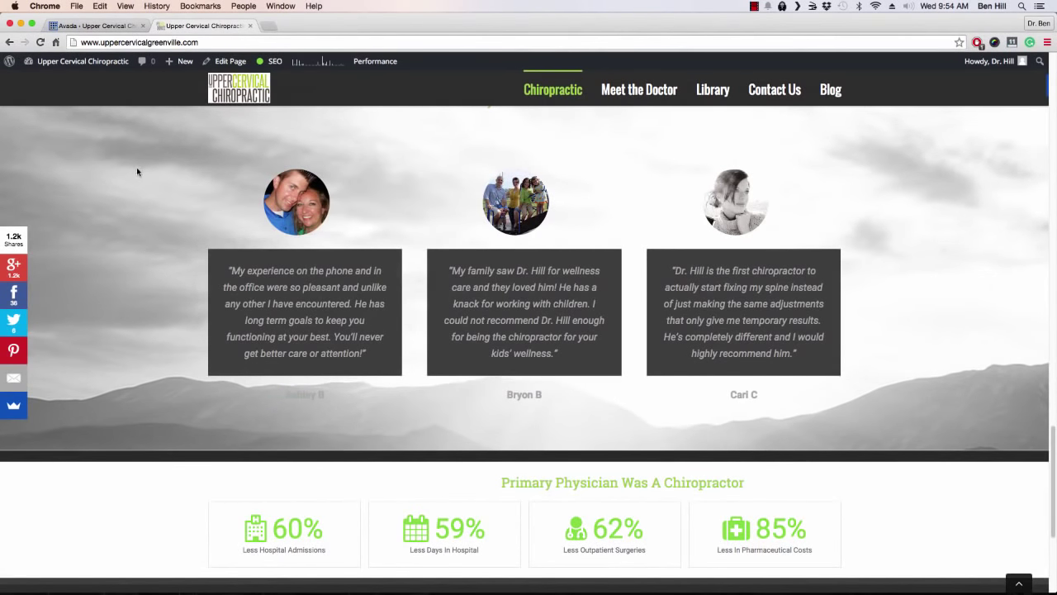
Step: Return to the Styling options and set the theme skin back to Light
click(136, 31)
click(377, 176)
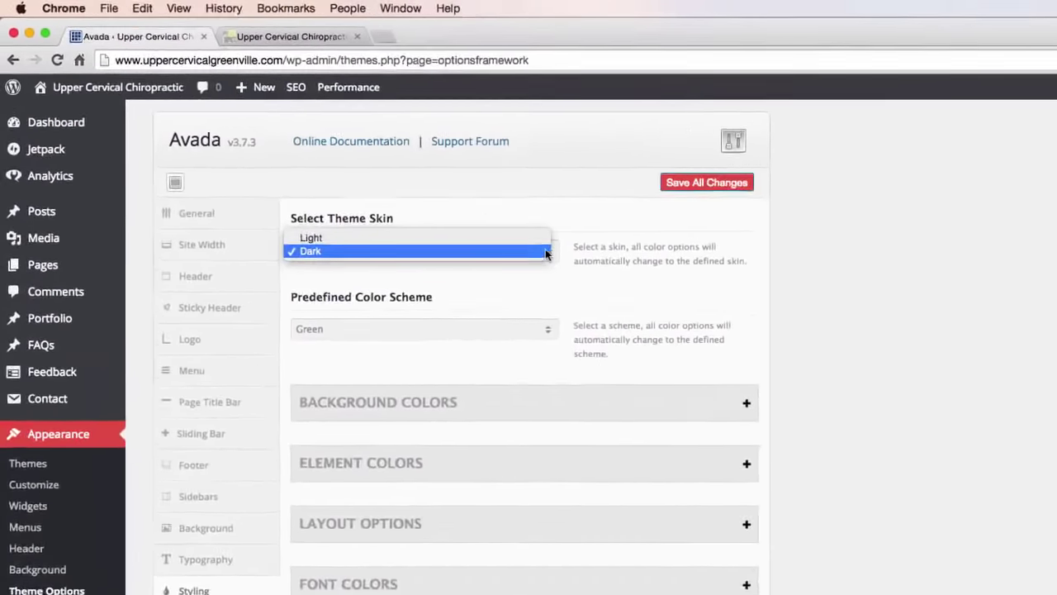
click(456, 240)
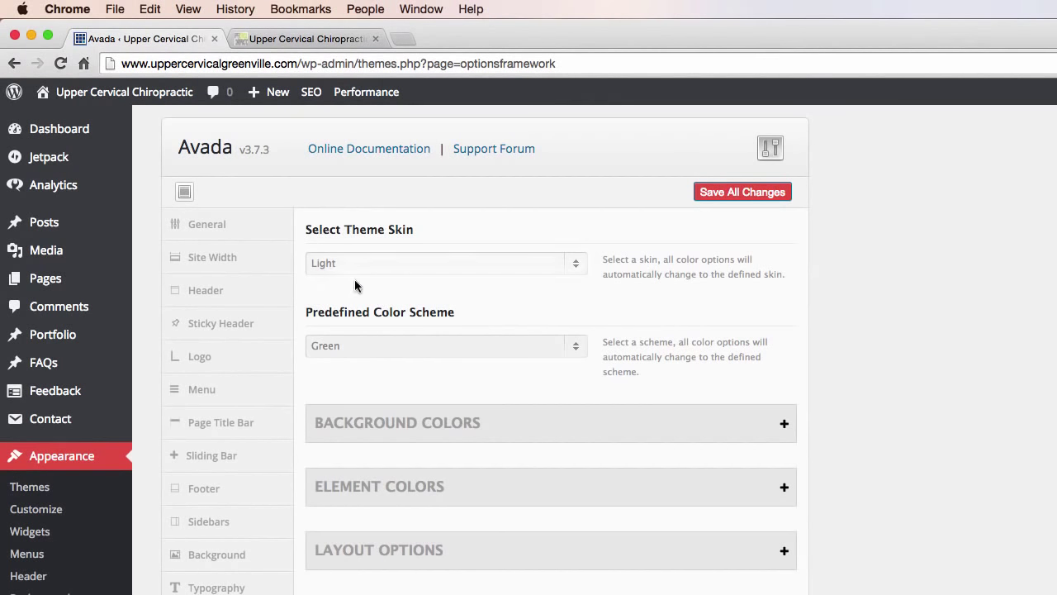
Step: Save the light skin setting, reload the live homepage and review its sections up to the header
click(744, 193)
click(304, 38)
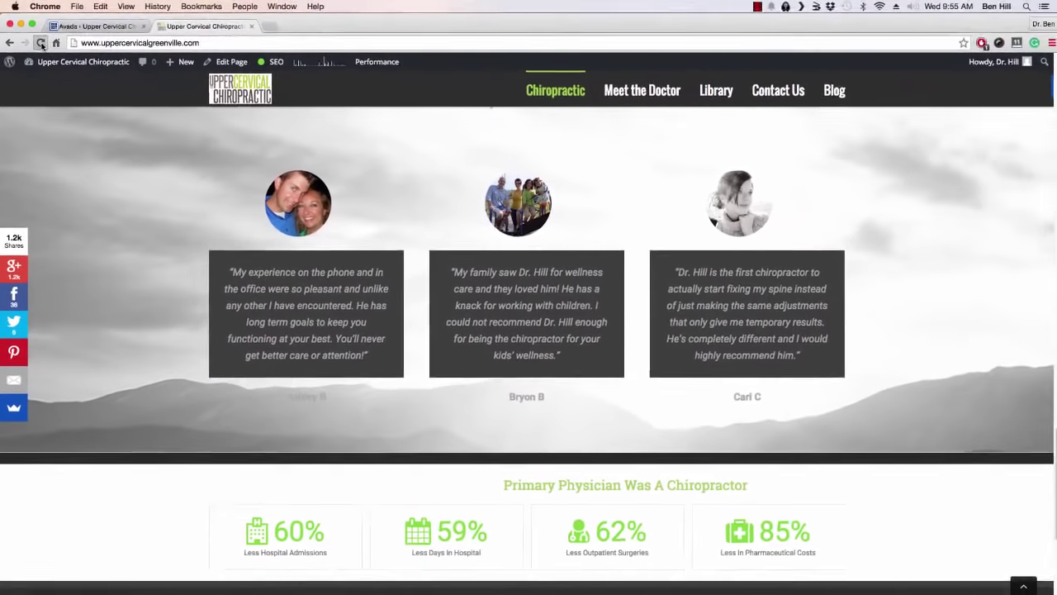
click(41, 44)
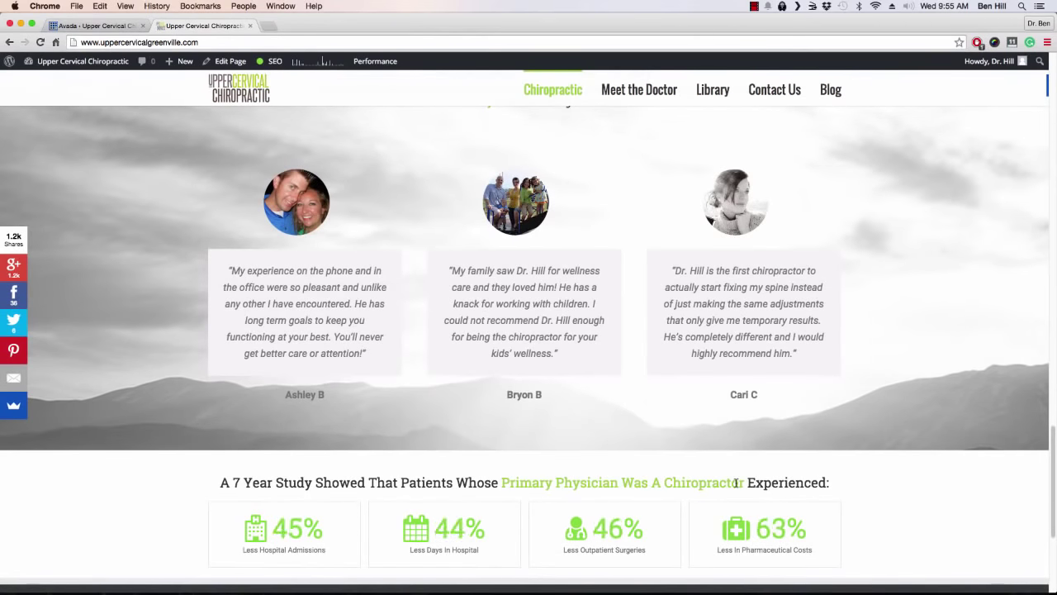
scroll(118, 323, up, 6)
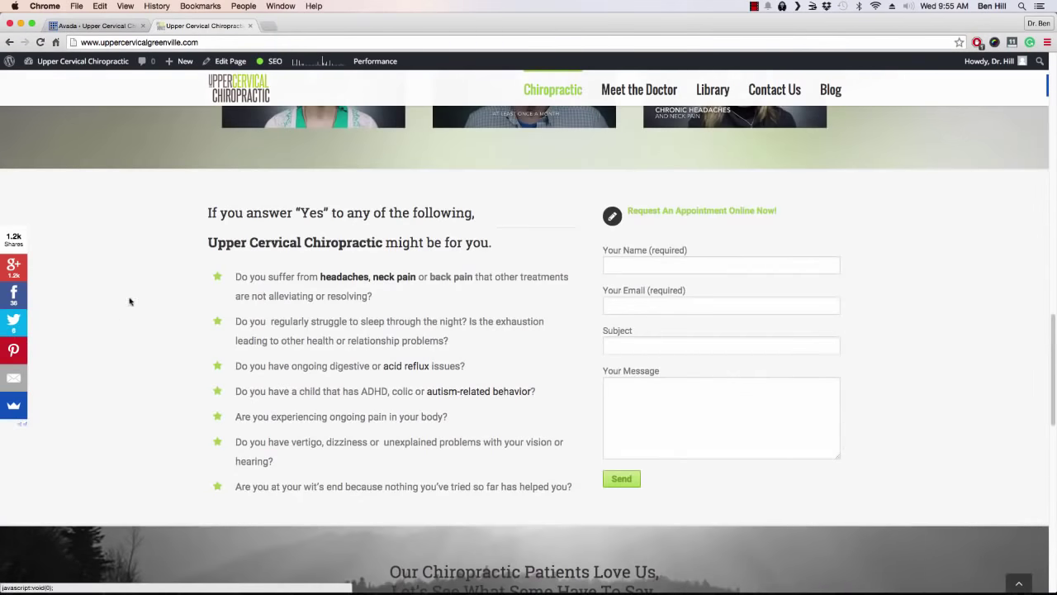
scroll(161, 339, up, 10)
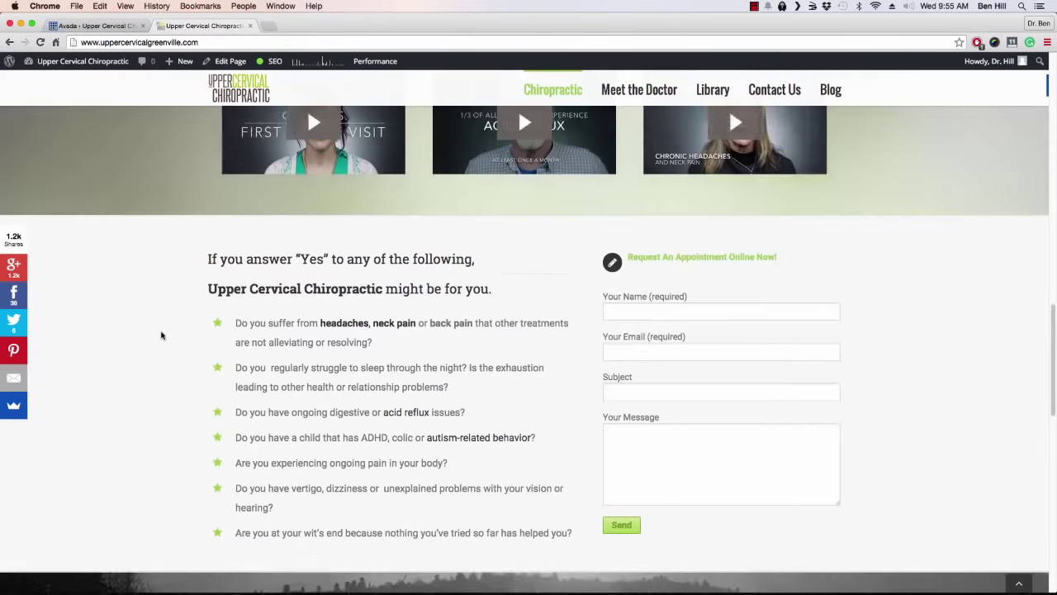
scroll(153, 304, up, 5)
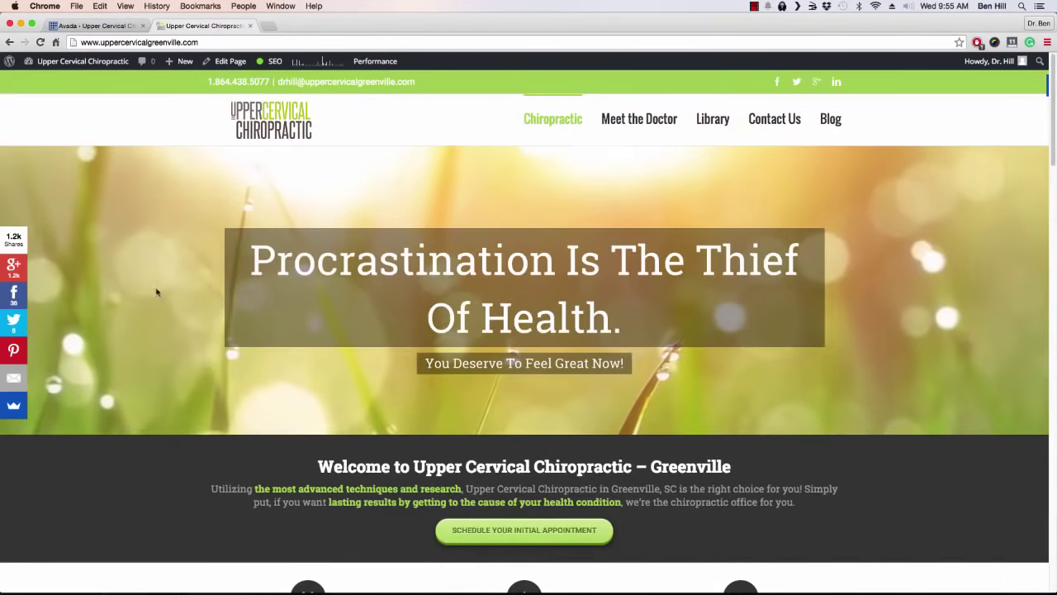
Step: Return to the Styling options, set the predefined color scheme to Blue and save all changes
click(82, 26)
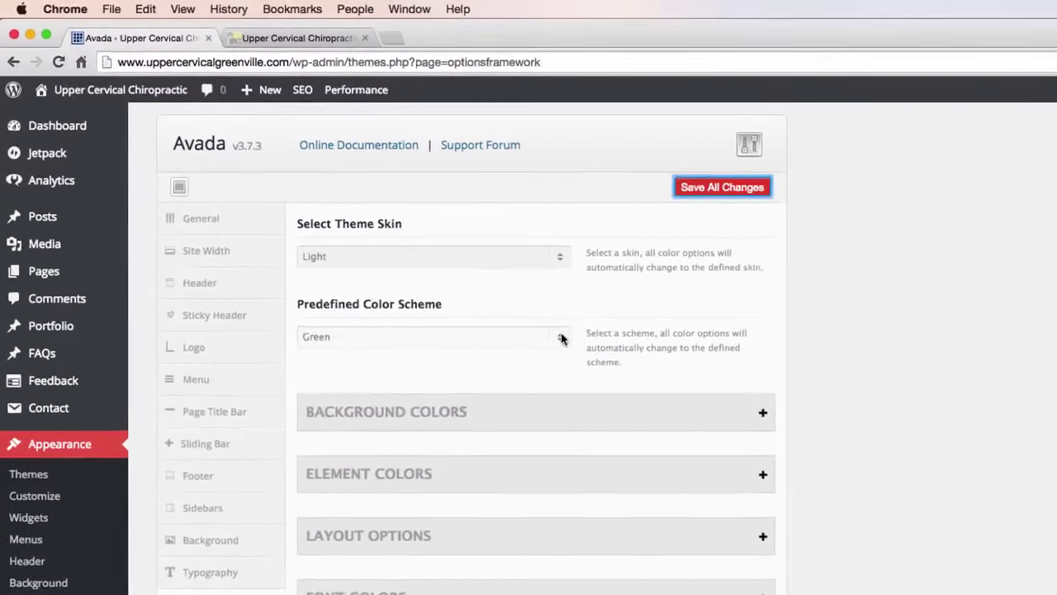
click(561, 339)
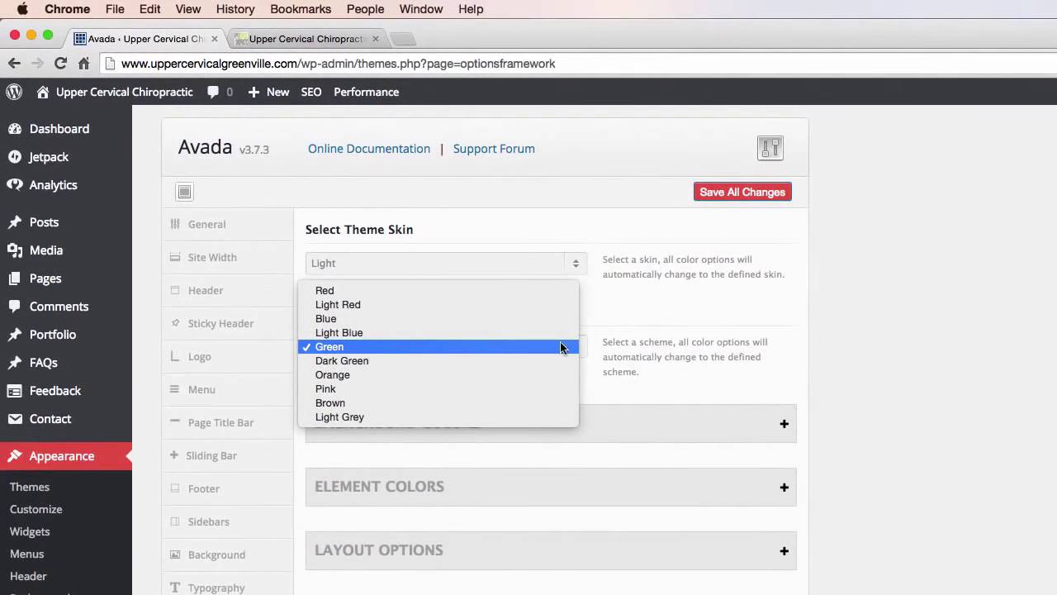
click(437, 318)
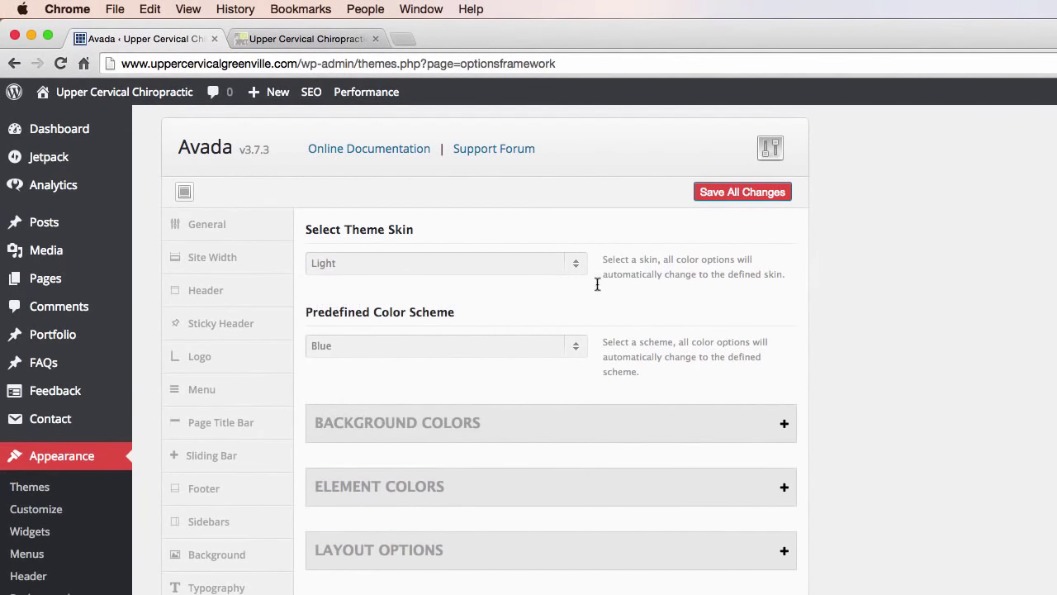
click(766, 194)
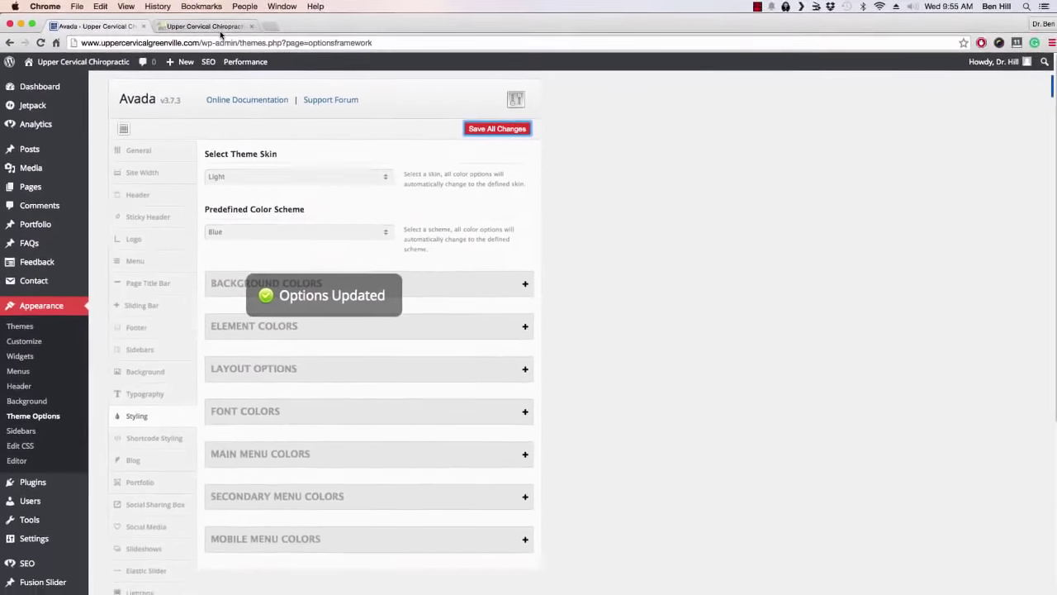
Step: Reload the website's home page and look through it down to the footer to check the blue color scheme
click(254, 41)
key(super+r)
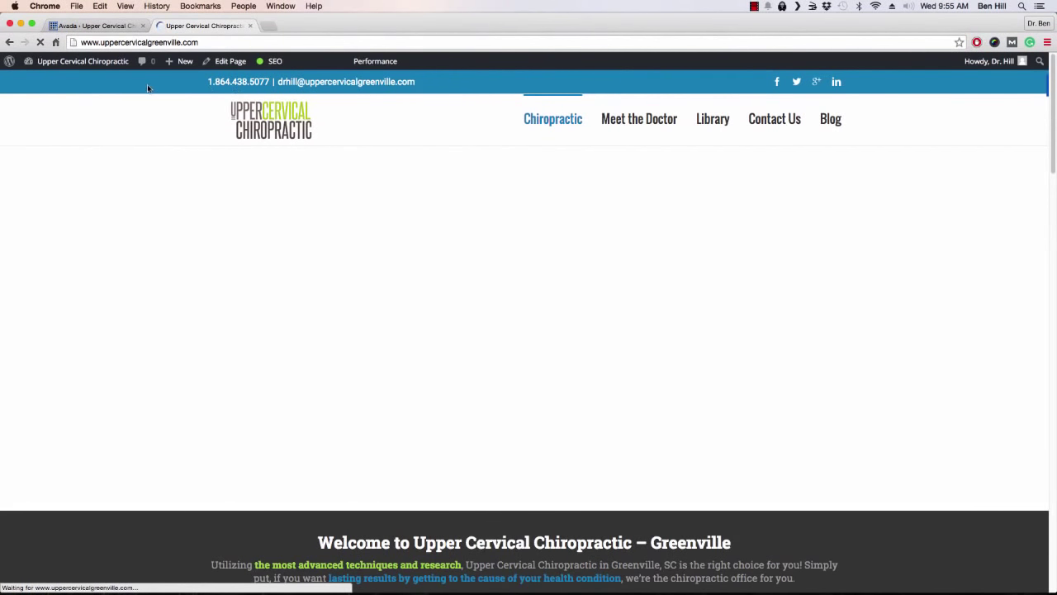
scroll(155, 100, down, 10)
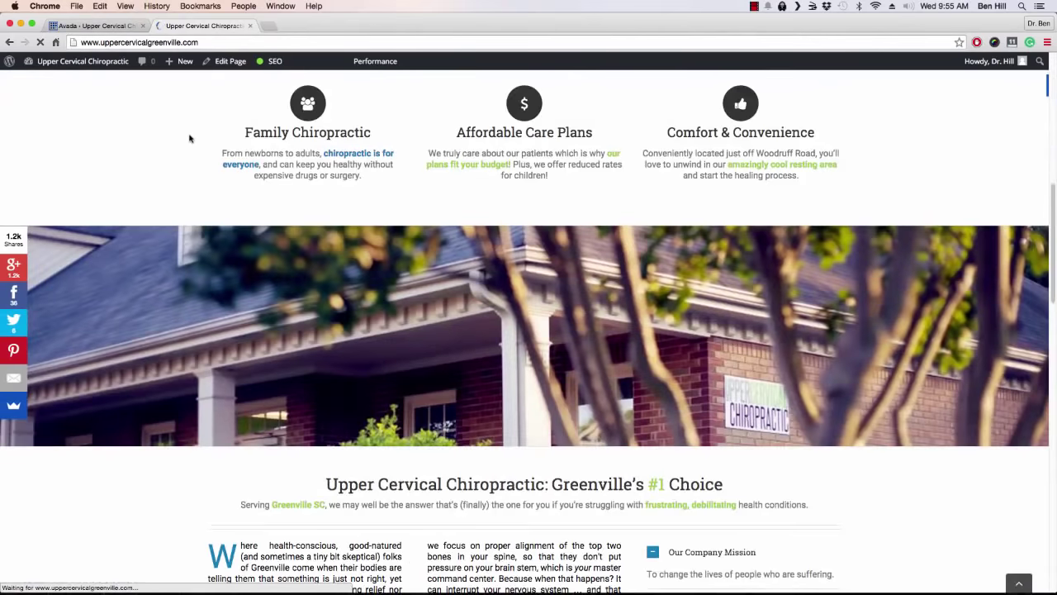
scroll(173, 157, up, 4)
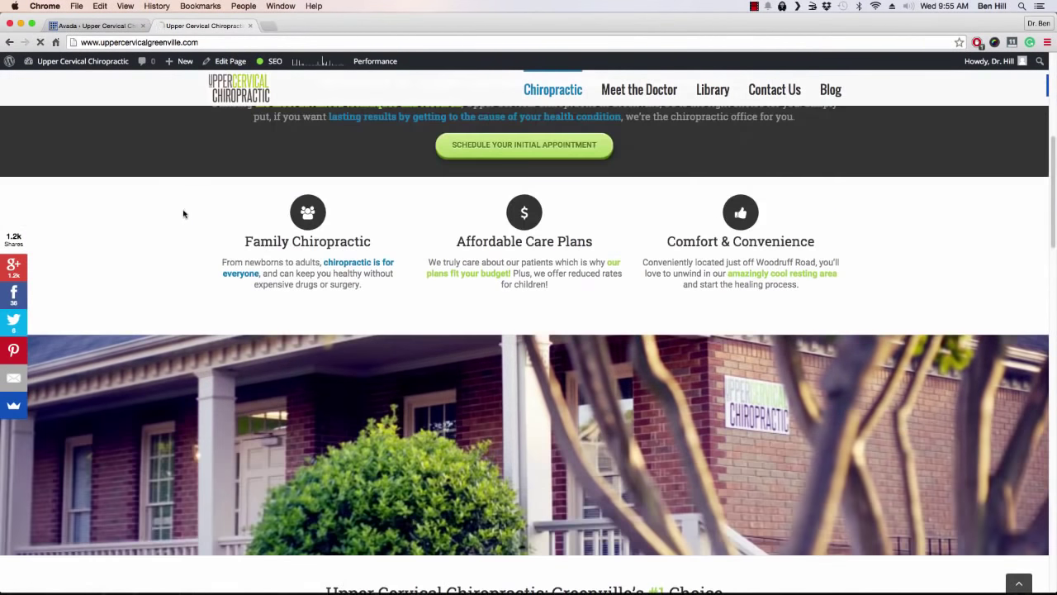
mouse_move(375, 269)
scroll(148, 275, down, 10)
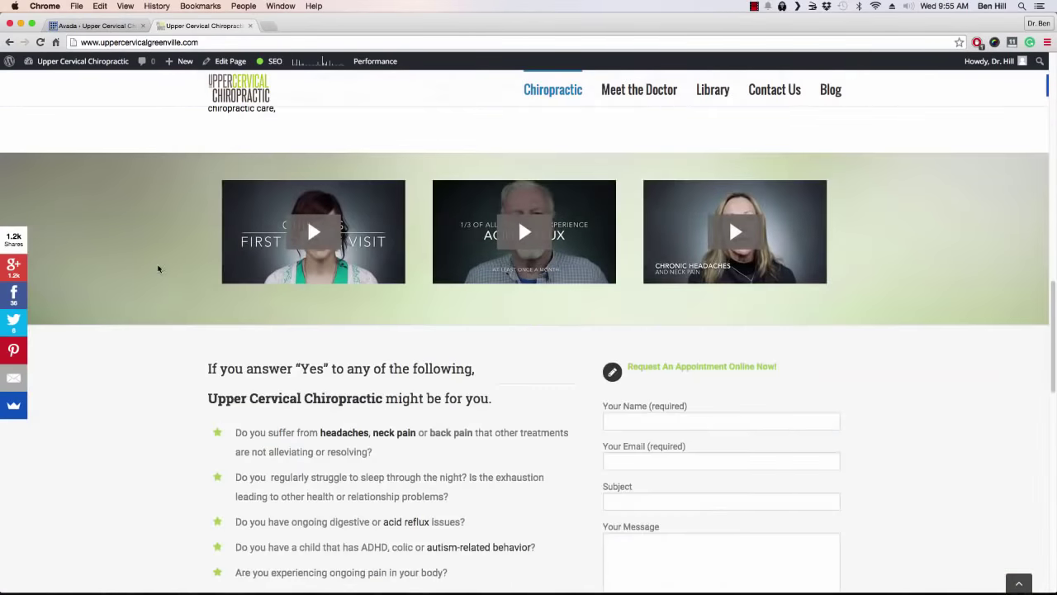
scroll(156, 267, down, 1)
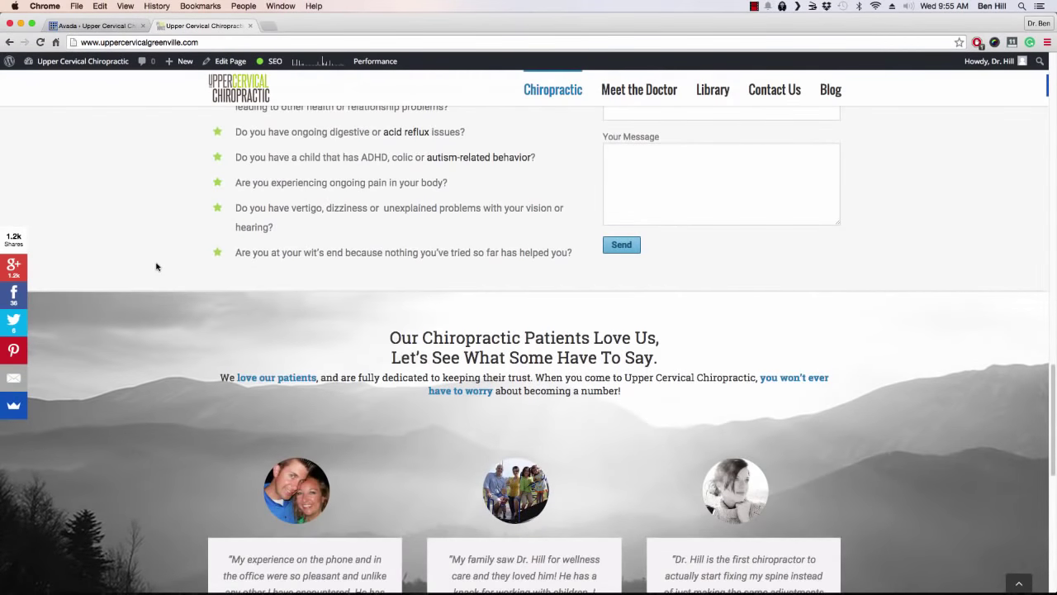
scroll(156, 267, down, 8)
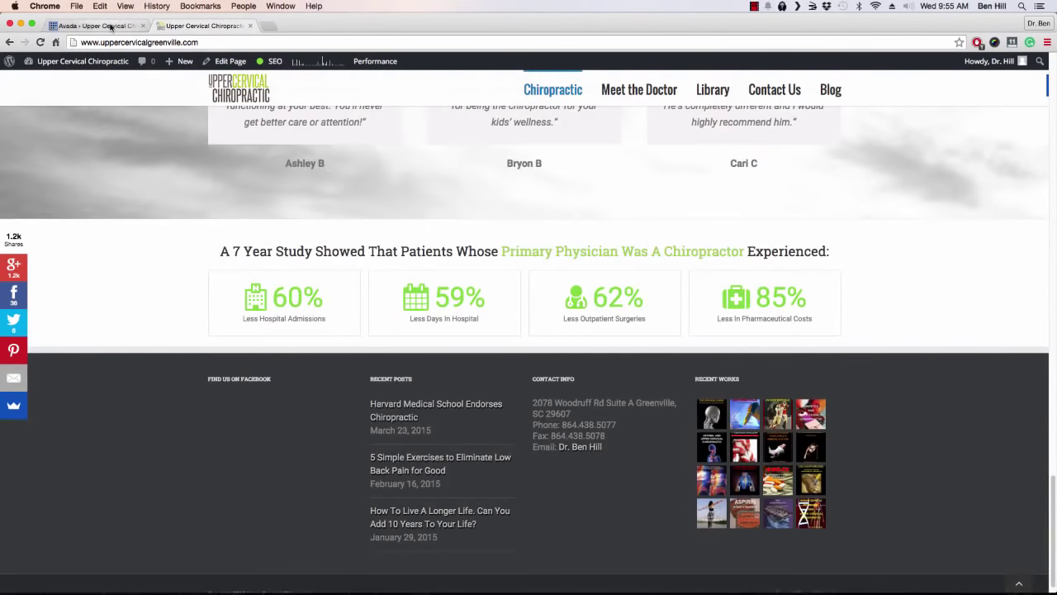
Step: Set the theme's predefined color scheme to Green in the styling options and save all changes
click(110, 26)
click(380, 231)
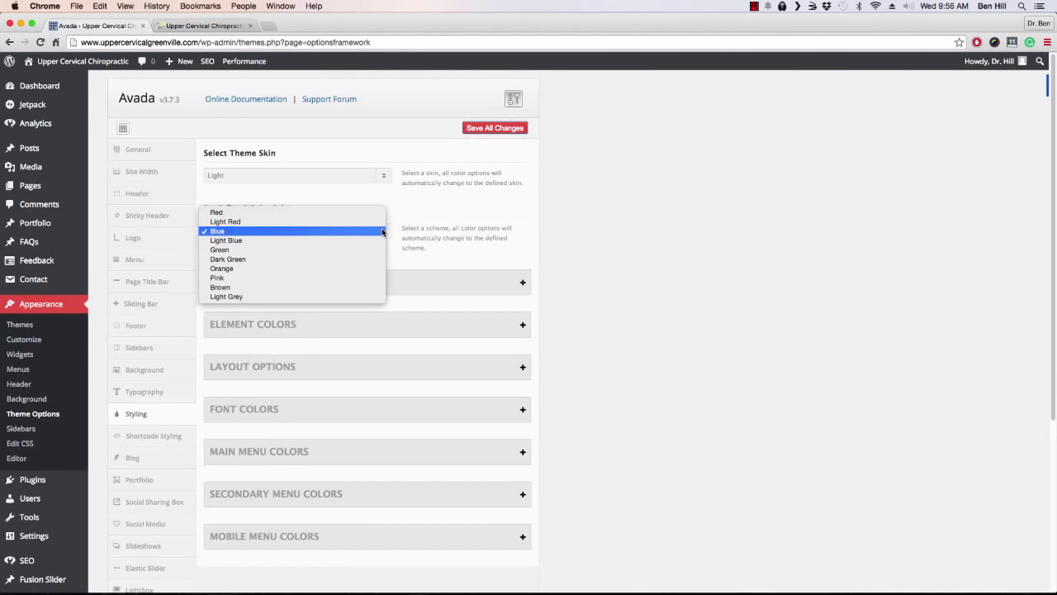
click(329, 250)
click(496, 128)
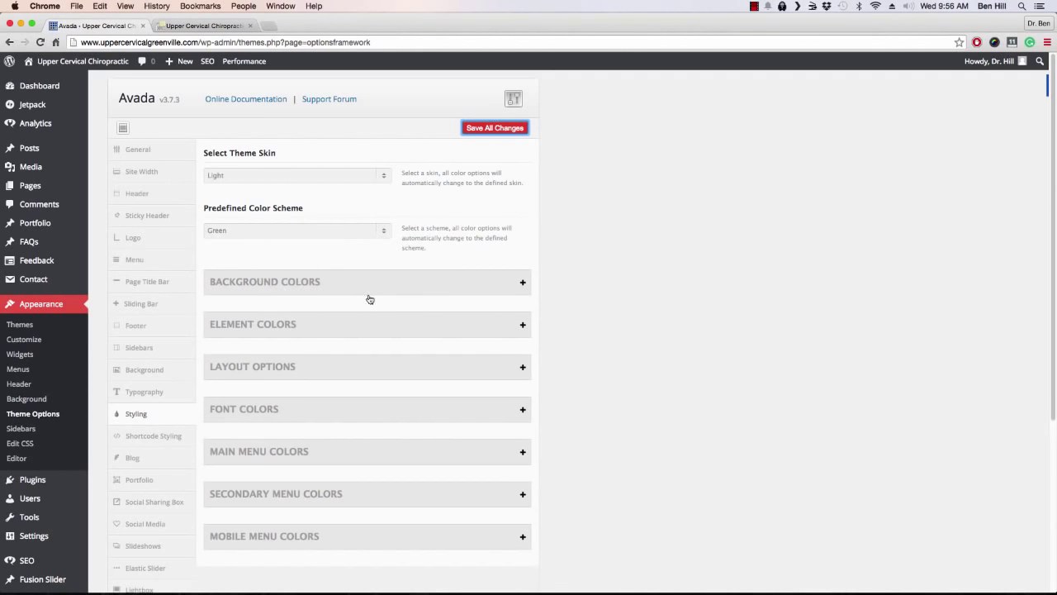
Step: Expand the Mobile Menu Colors section and look over its color settings
click(382, 526)
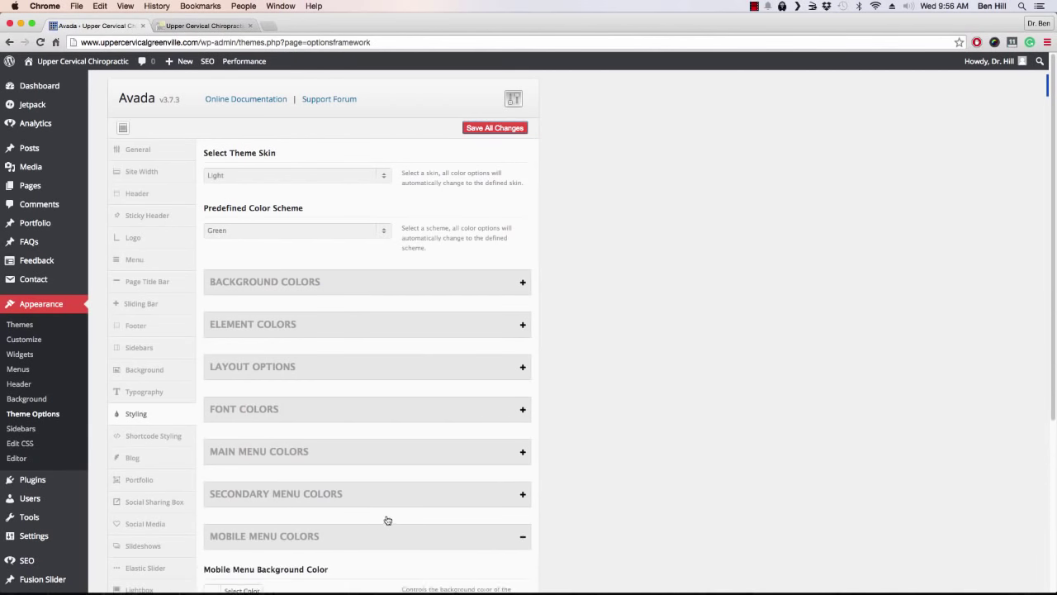
scroll(605, 478, down, 4)
scroll(362, 424, up, 4)
scroll(312, 393, down, 2)
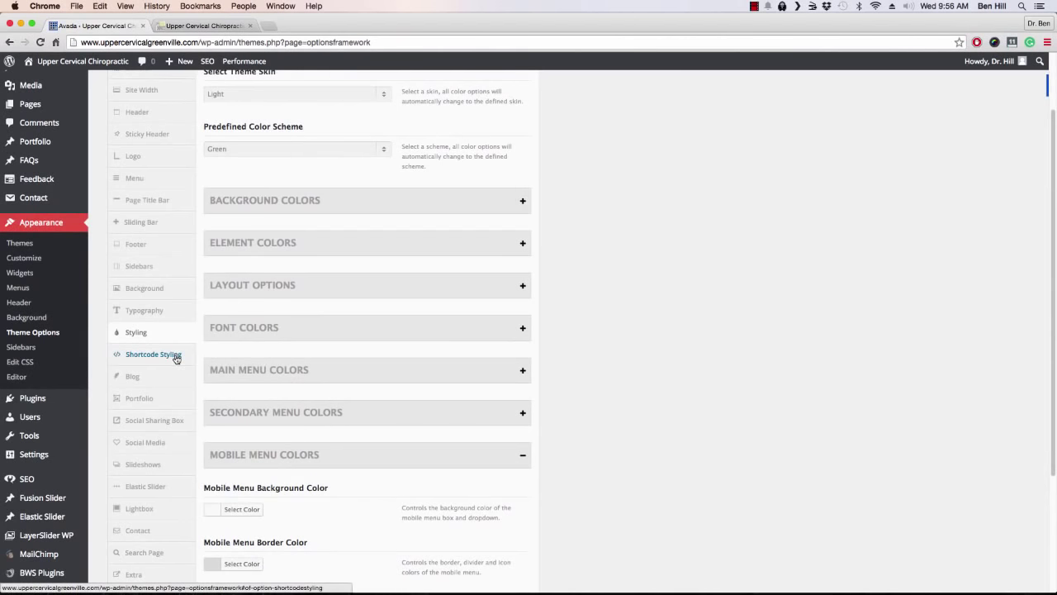
Step: Open the theme's Blog options and review the general blog settings
click(134, 377)
scroll(552, 345, up, 2)
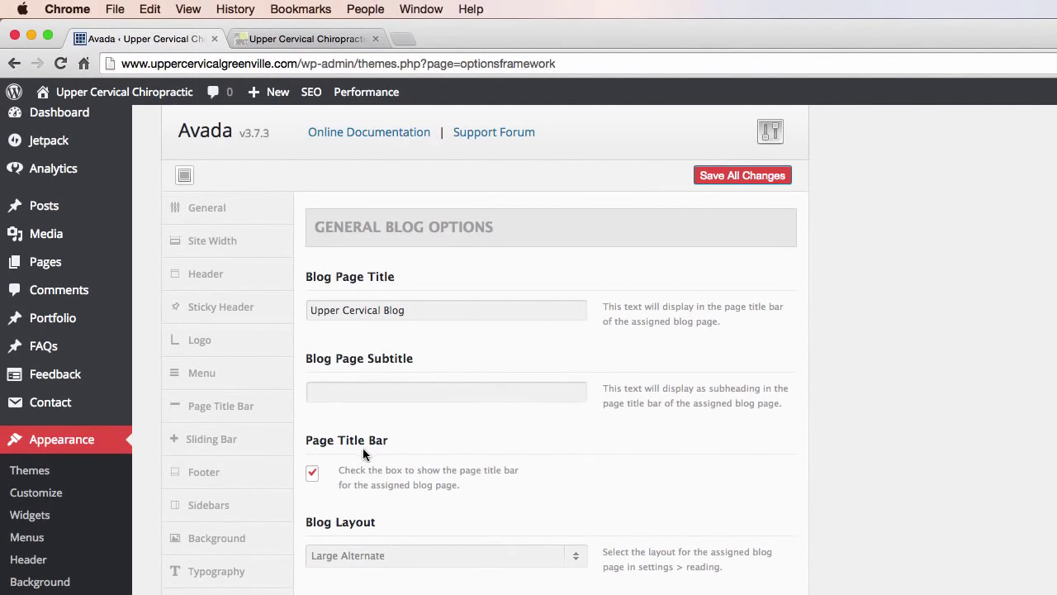
scroll(397, 461, down, 1)
scroll(413, 452, down, 3)
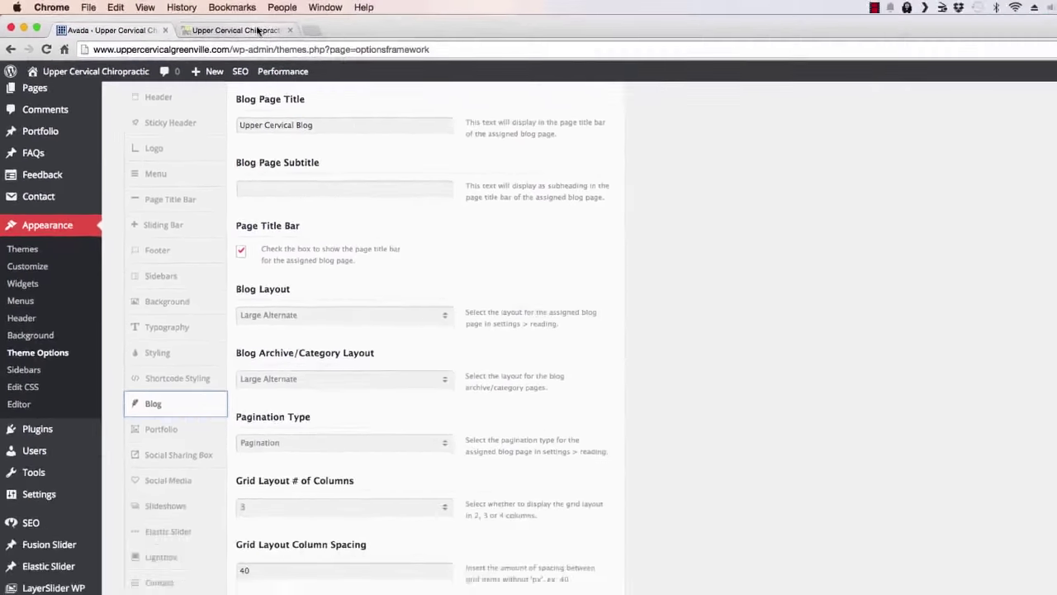
Step: Open the Blog page of the live site and examine how the posts are laid out
click(305, 39)
click(1056, 136)
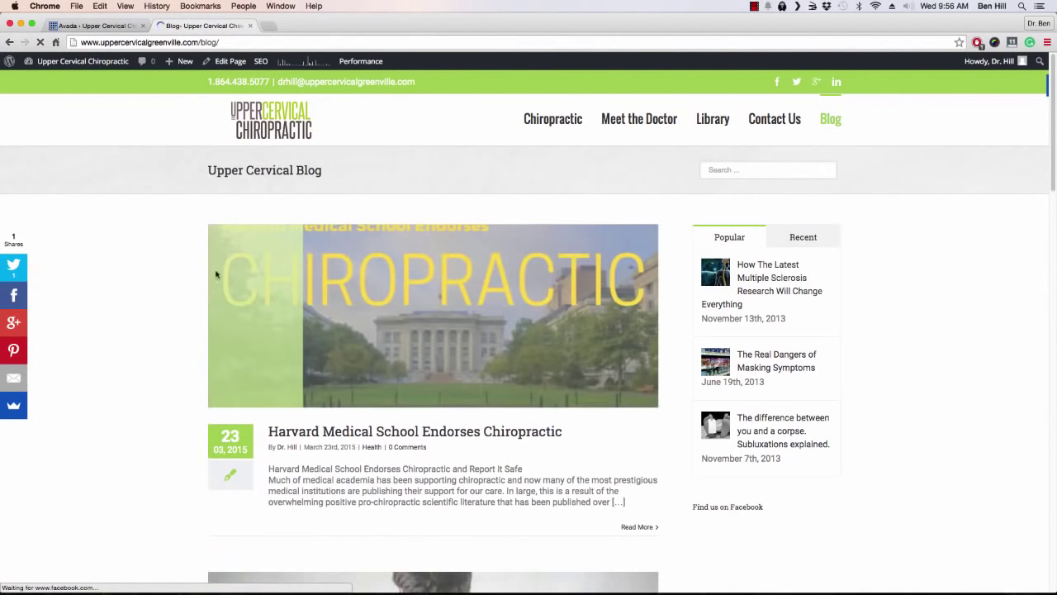
scroll(132, 329, down, 2)
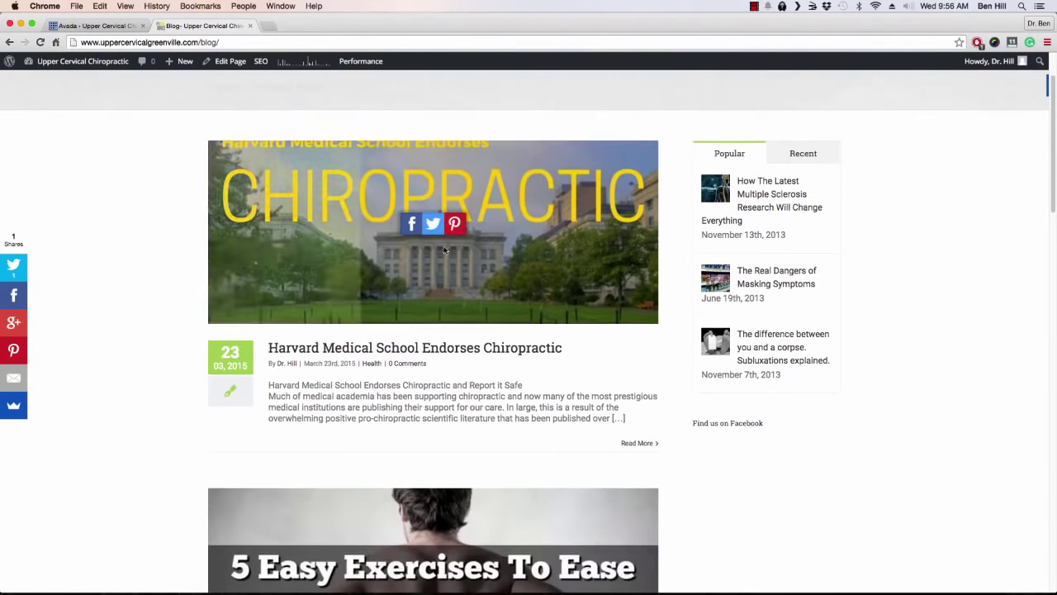
scroll(178, 312, down, 2)
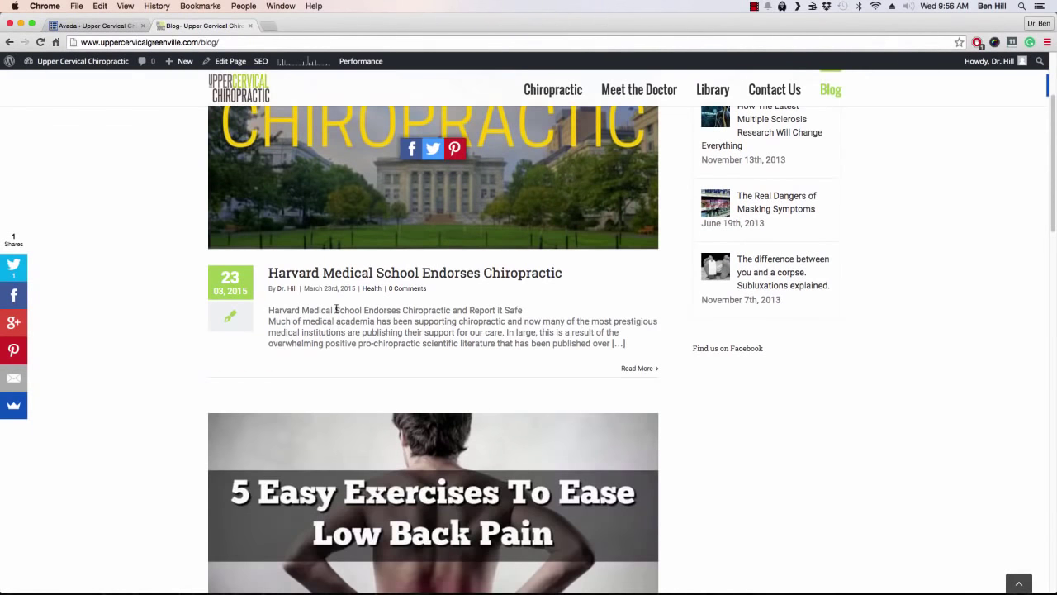
Step: Set the theme's Blog Layout to Grid and save all changes
click(113, 26)
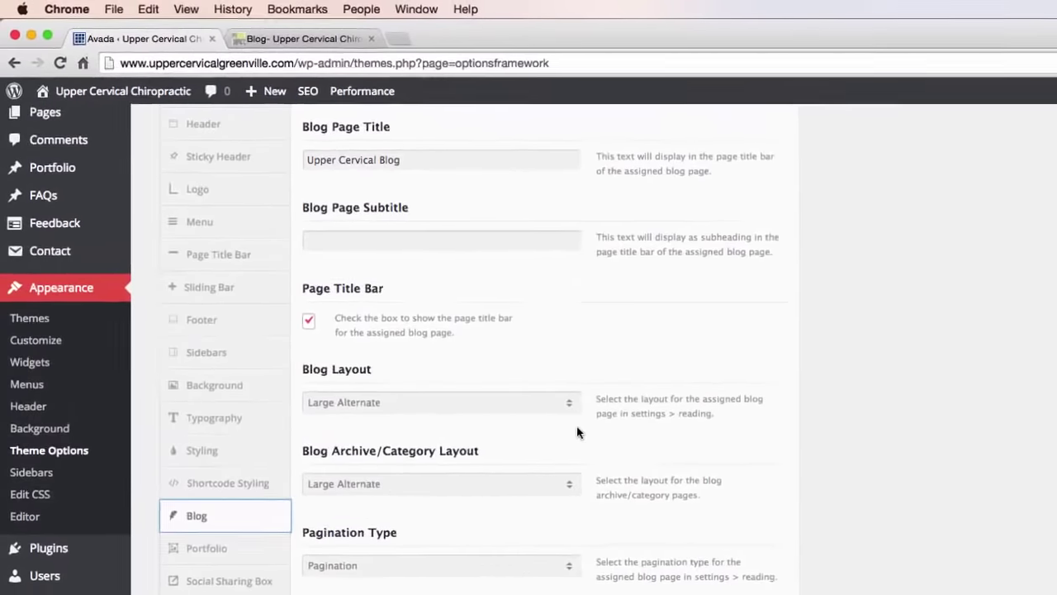
click(369, 272)
click(527, 433)
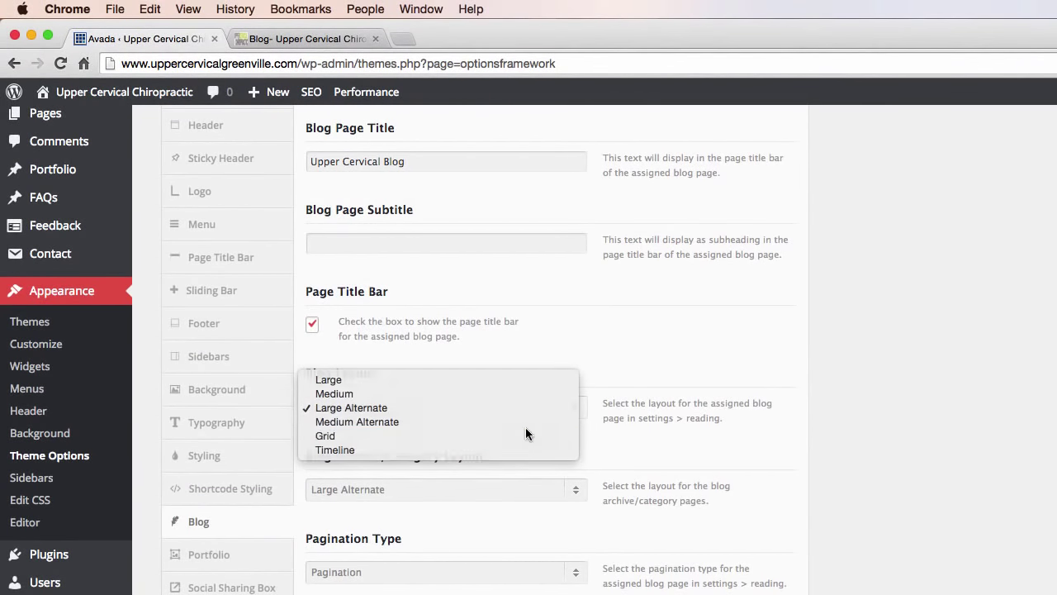
scroll(690, 408, up, 1)
scroll(690, 408, up, 5)
click(742, 191)
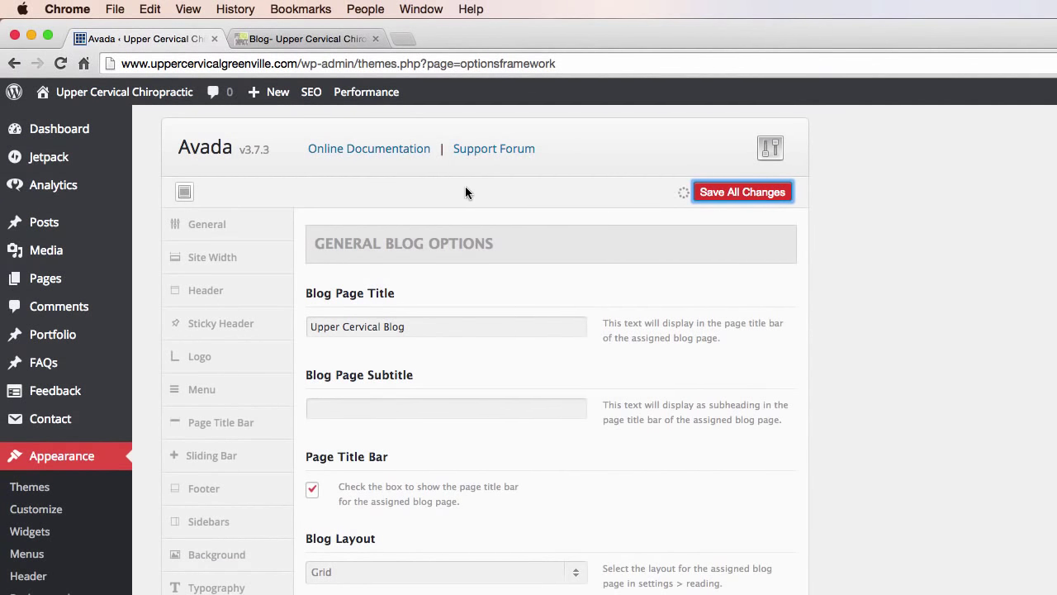
Step: Reload the live blog page and look through the posts in the grid layout
click(333, 39)
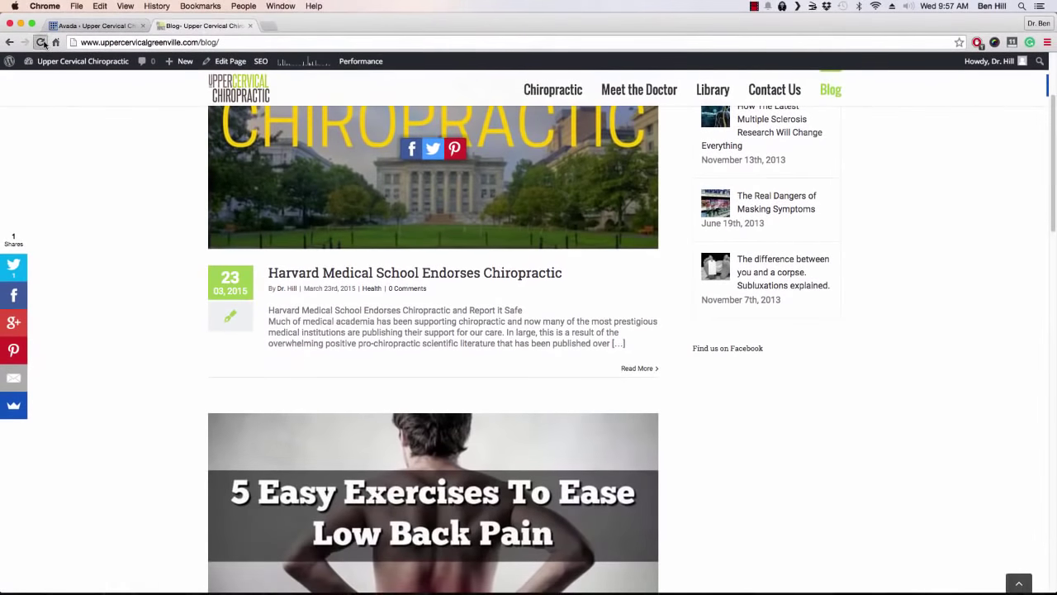
click(45, 45)
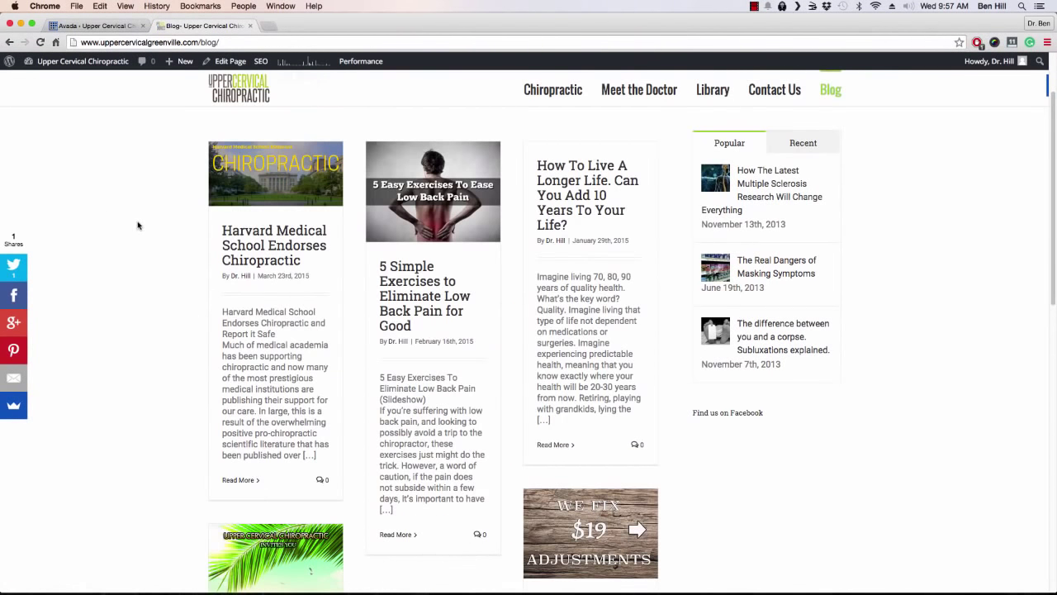
scroll(141, 230, down, 10)
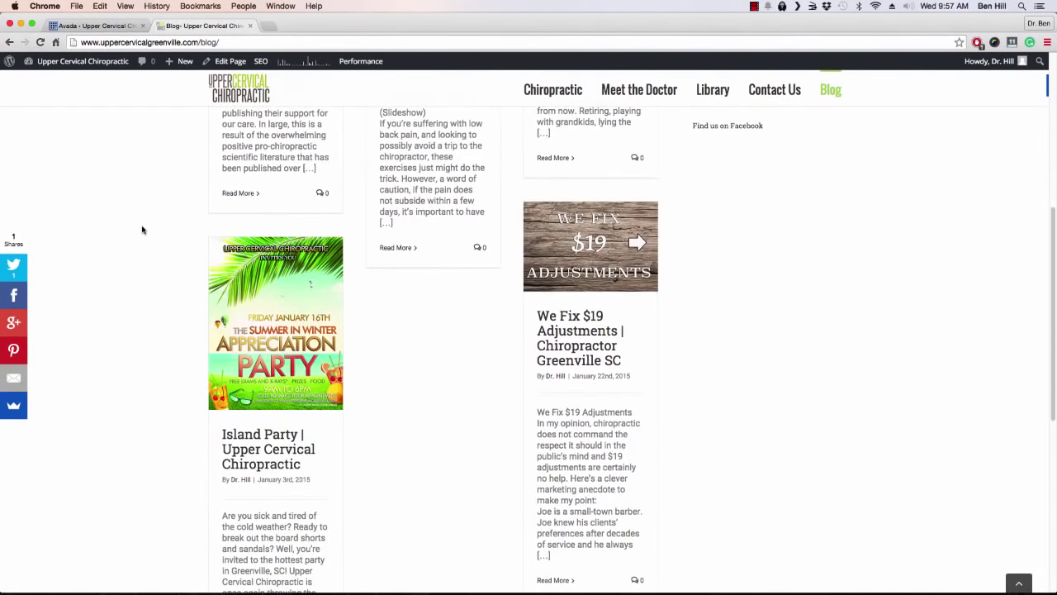
scroll(141, 231, down, 2)
scroll(151, 249, up, 12)
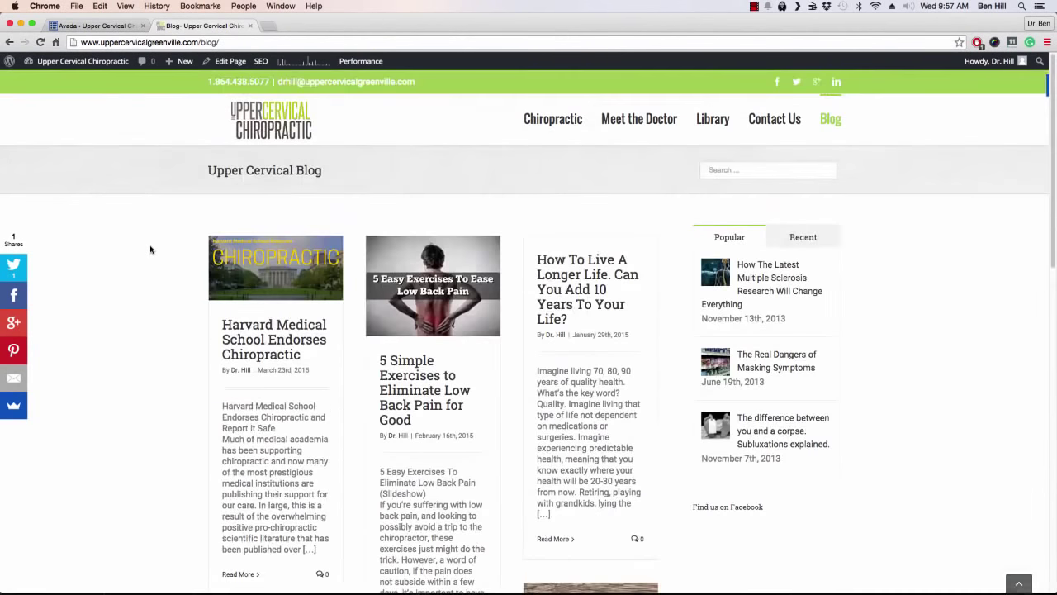
Step: Set the theme's Blog Layout back to Large Alternate
click(97, 25)
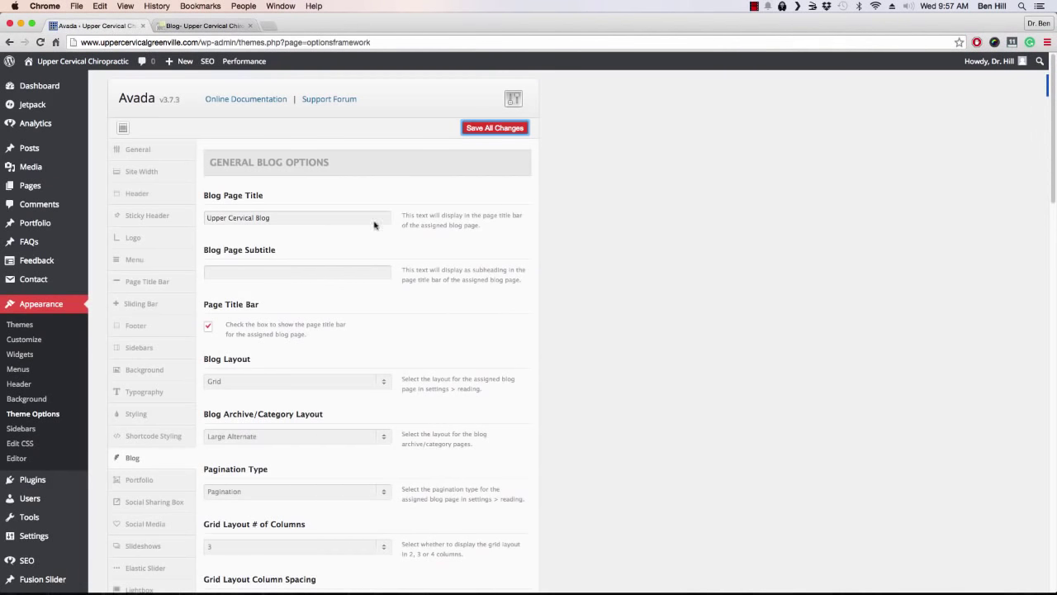
scroll(389, 308, down, 3)
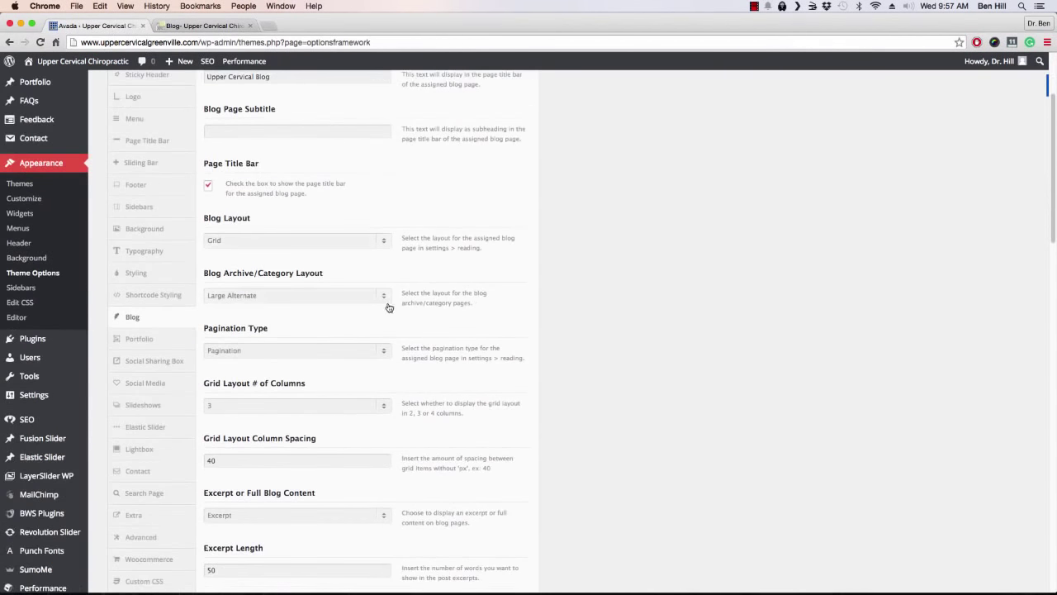
click(380, 242)
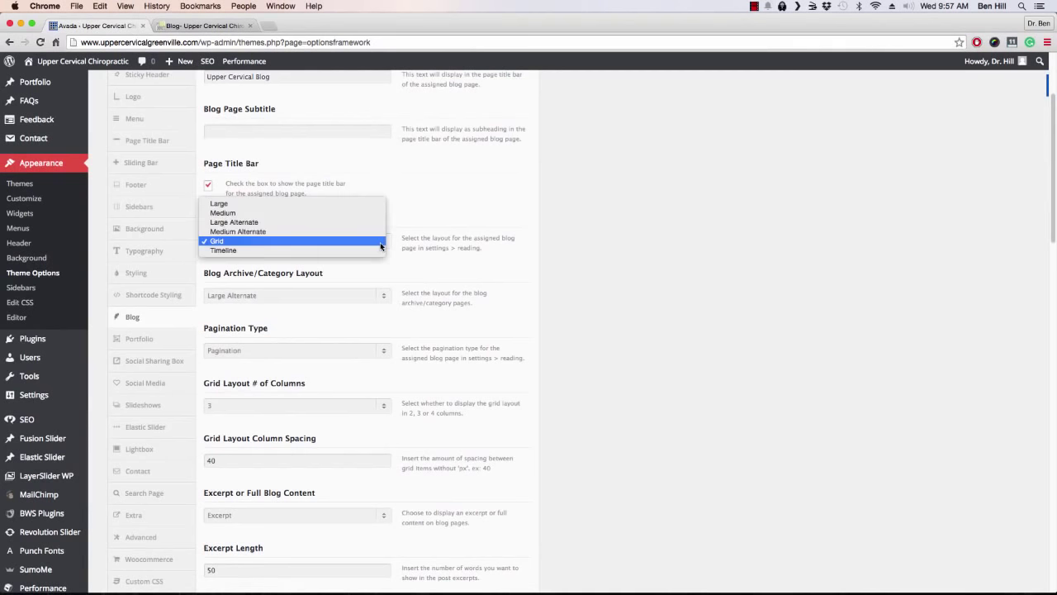
click(251, 222)
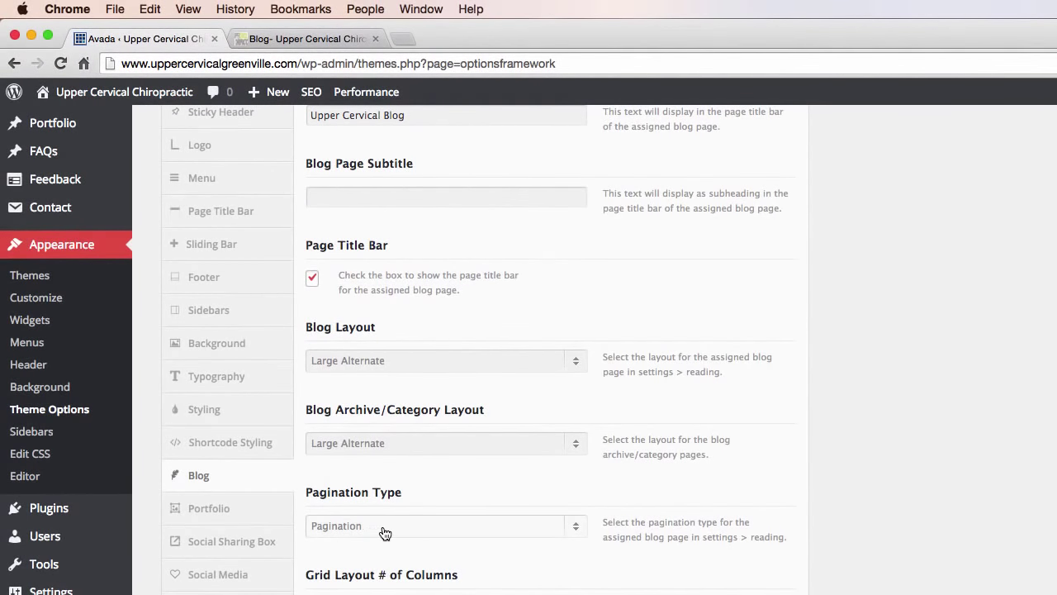
Step: Review the pagination, grid and excerpt options, and compare them with the post excerpts on the live blog page
scroll(384, 532, down, 3)
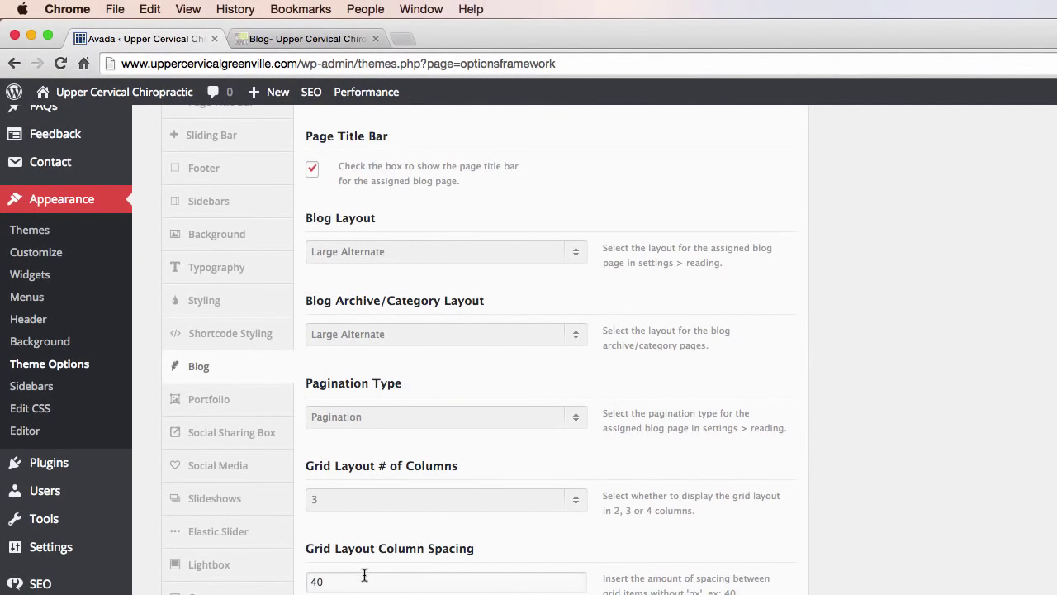
scroll(346, 580, down, 8)
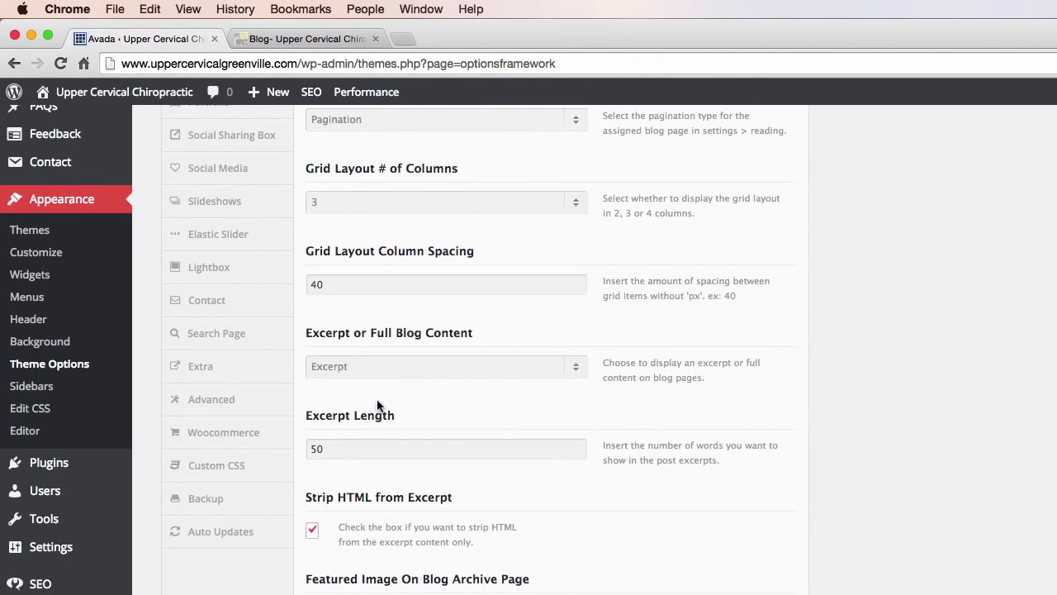
key(ctrl+Tab)
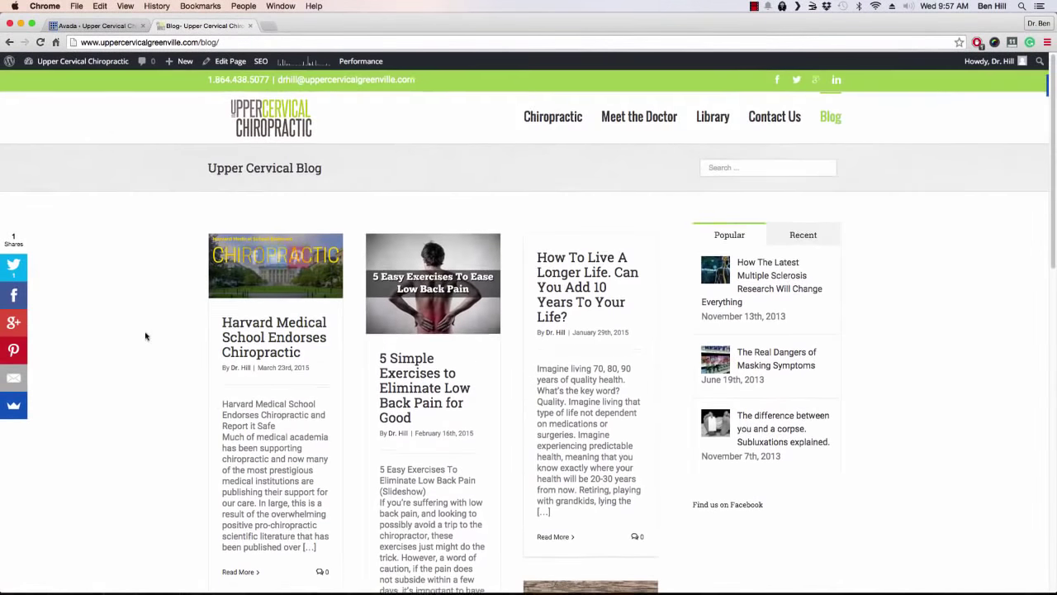
scroll(146, 337, down, 3)
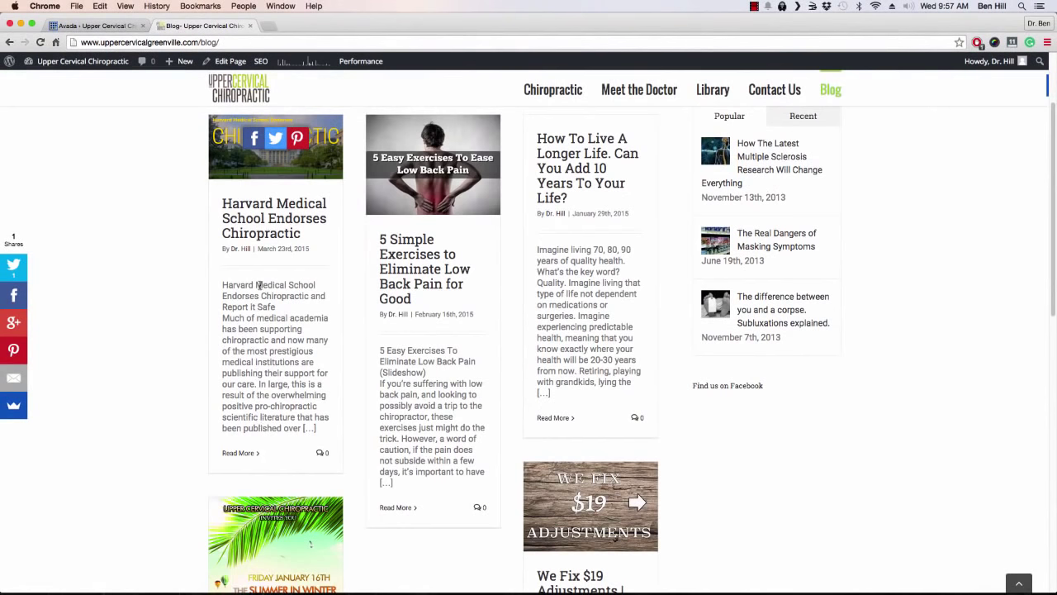
Step: Review the remaining blog options in the theme settings, covering date formats, single post page options and blog meta options
click(95, 26)
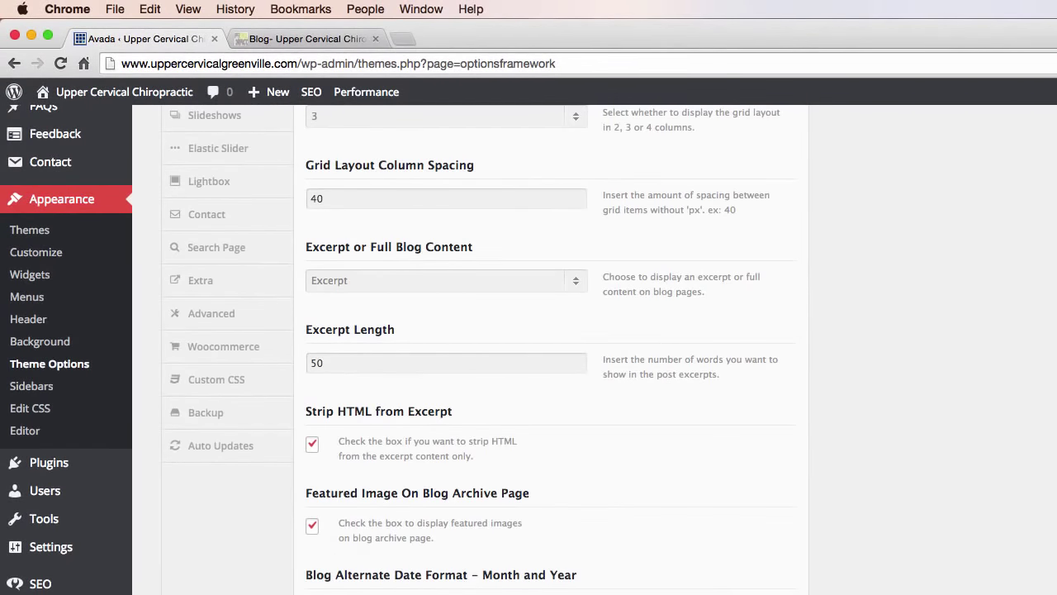
scroll(457, 578, down, 5)
scroll(454, 588, down, 7)
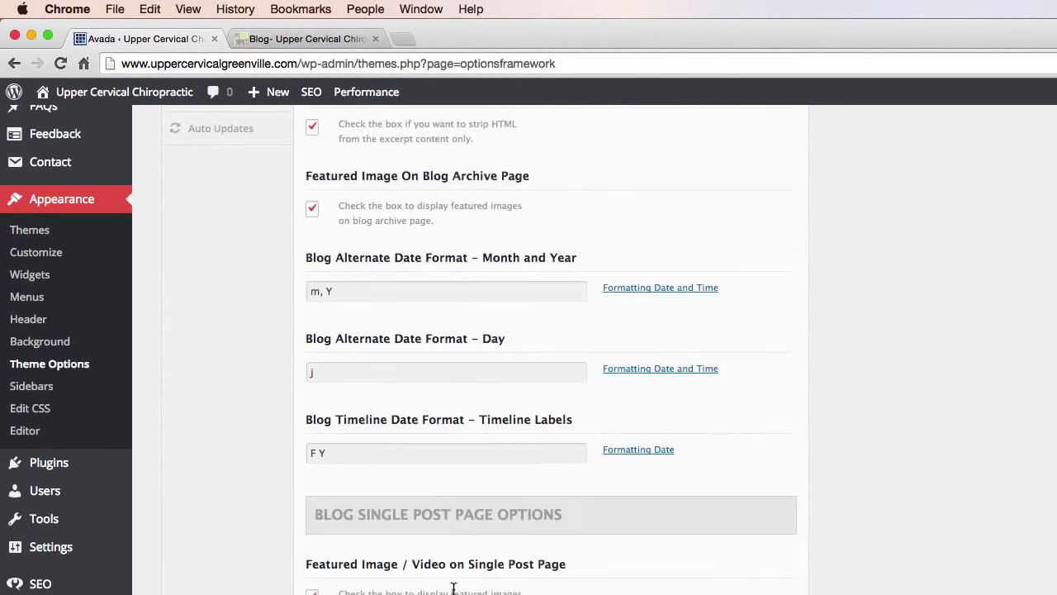
scroll(552, 350, down, 6)
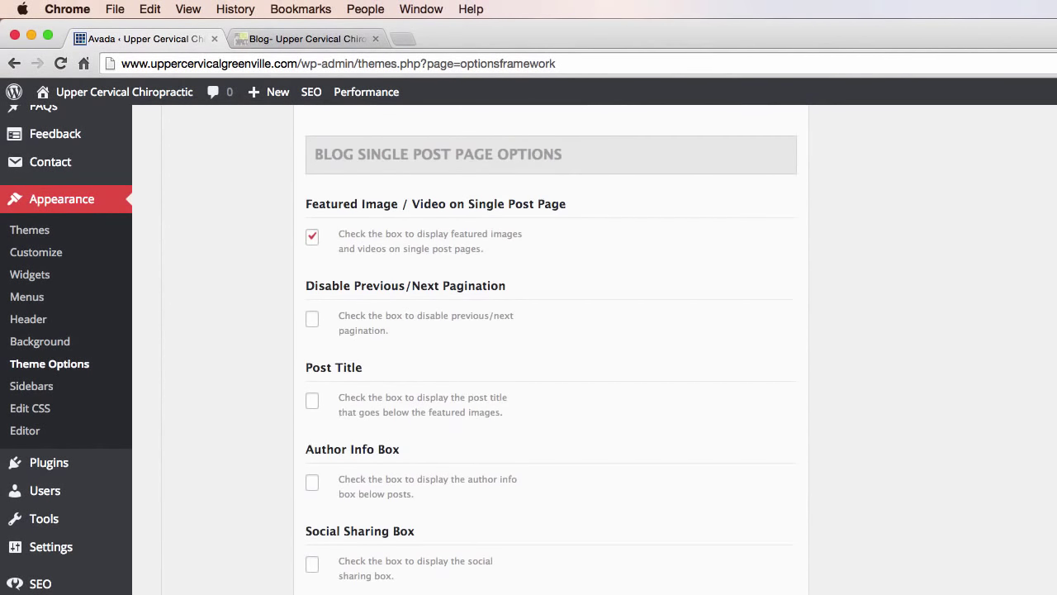
scroll(356, 564, down, 4)
scroll(529, 587, down, 4)
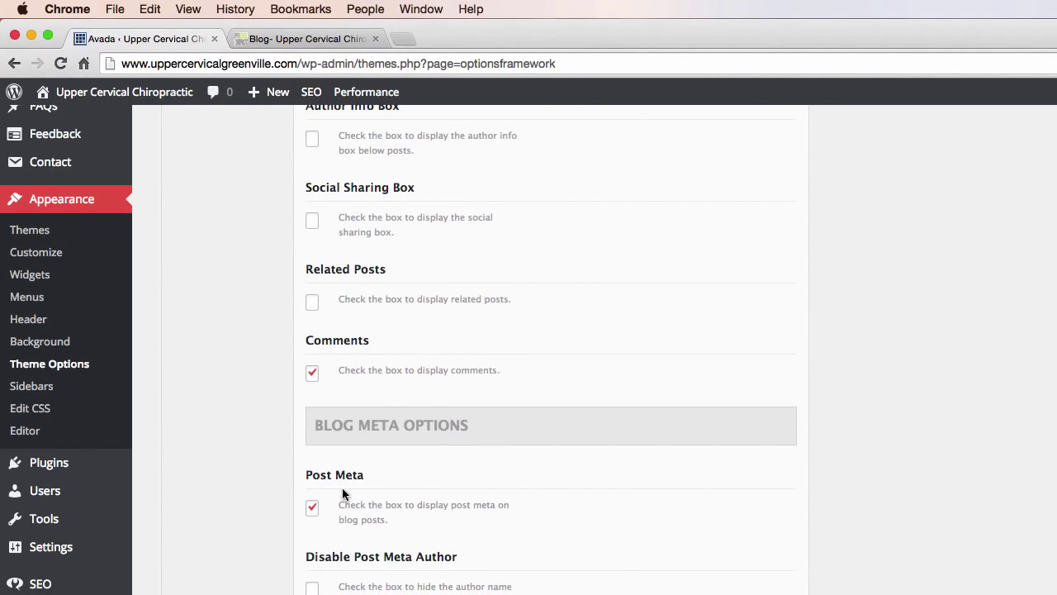
Step: Compare the author and date line of the live blog posts with the theme's Blog Meta Options
click(304, 38)
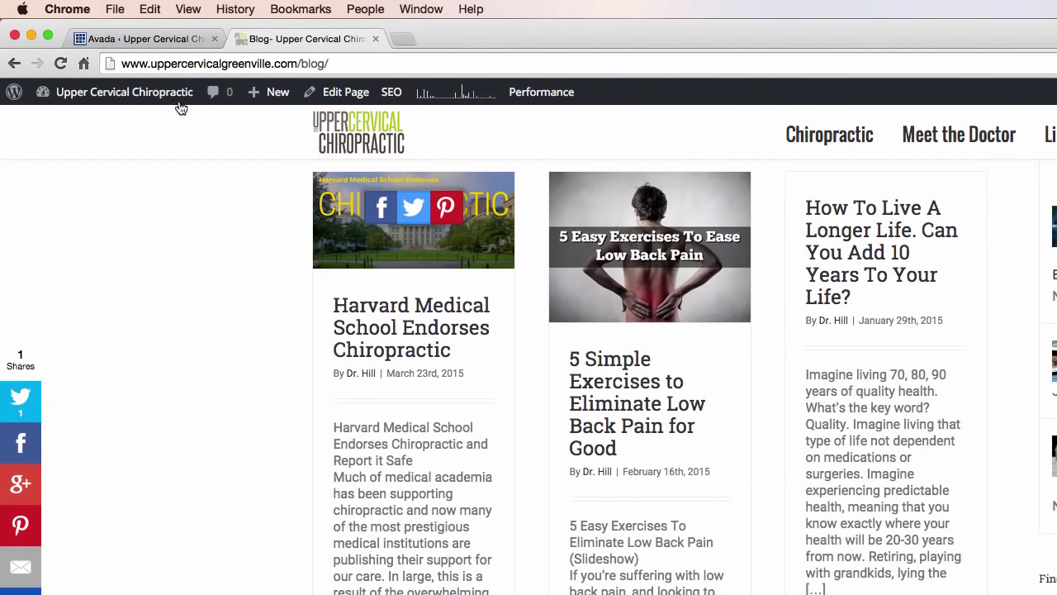
click(163, 40)
scroll(573, 495, down, 3)
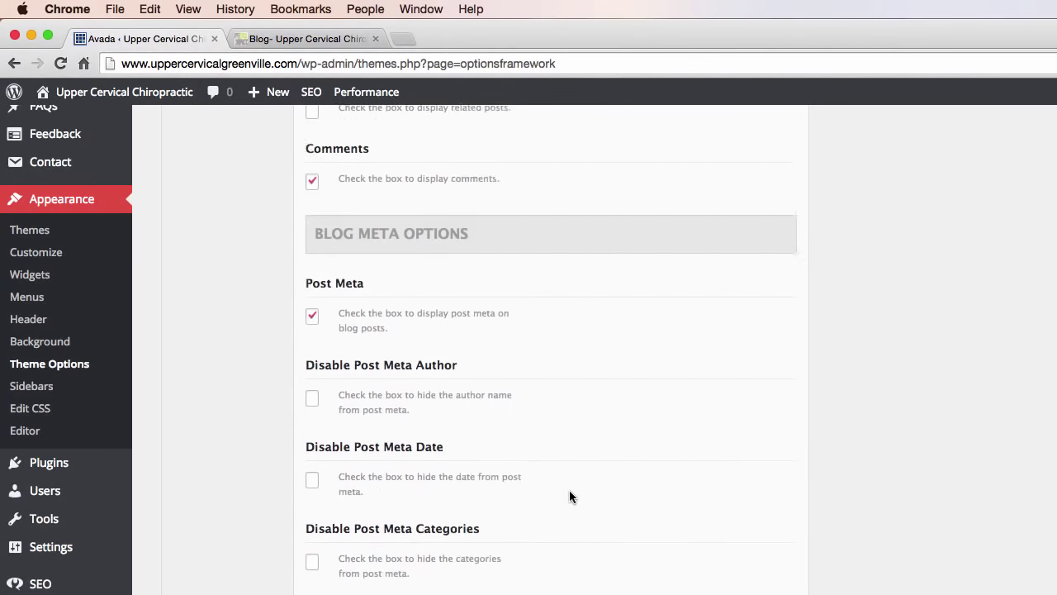
scroll(575, 496, down, 2)
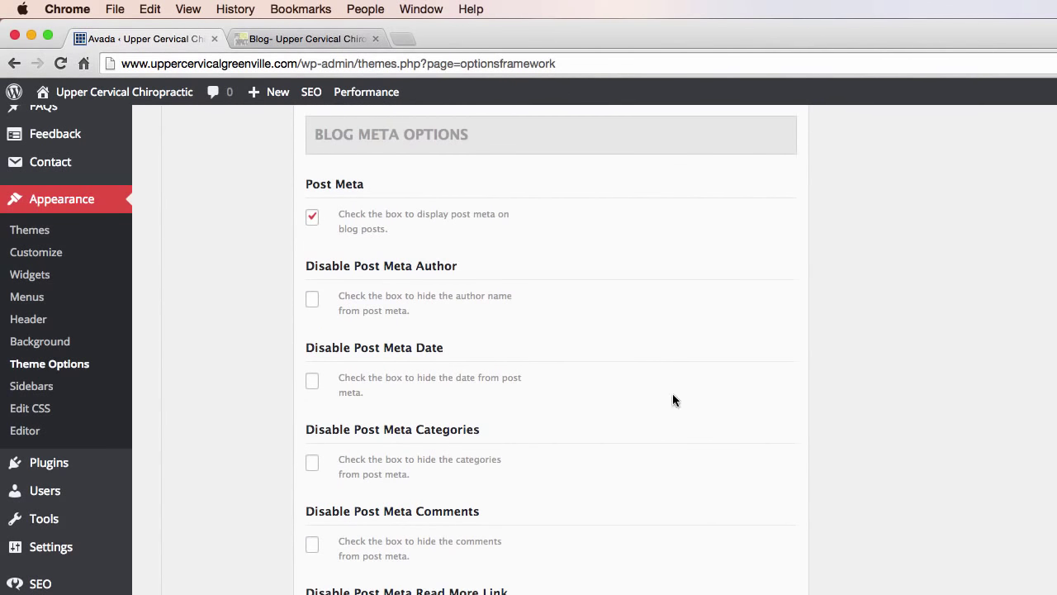
Step: Review the theme's Portfolio options, from items per page and archive layout through the single post page settings
scroll(673, 393, up, 10)
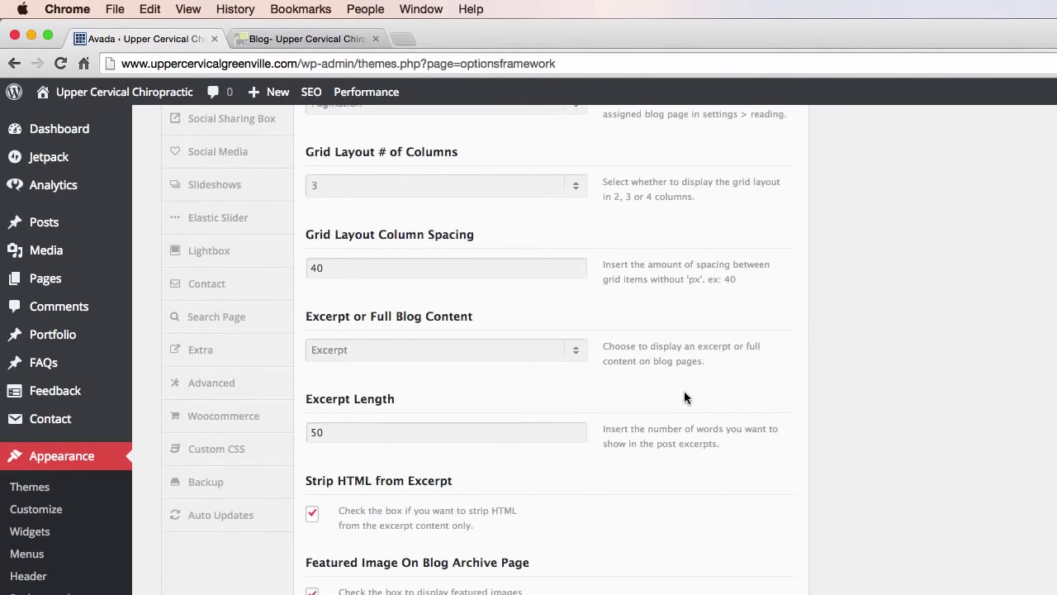
scroll(684, 392, up, 5)
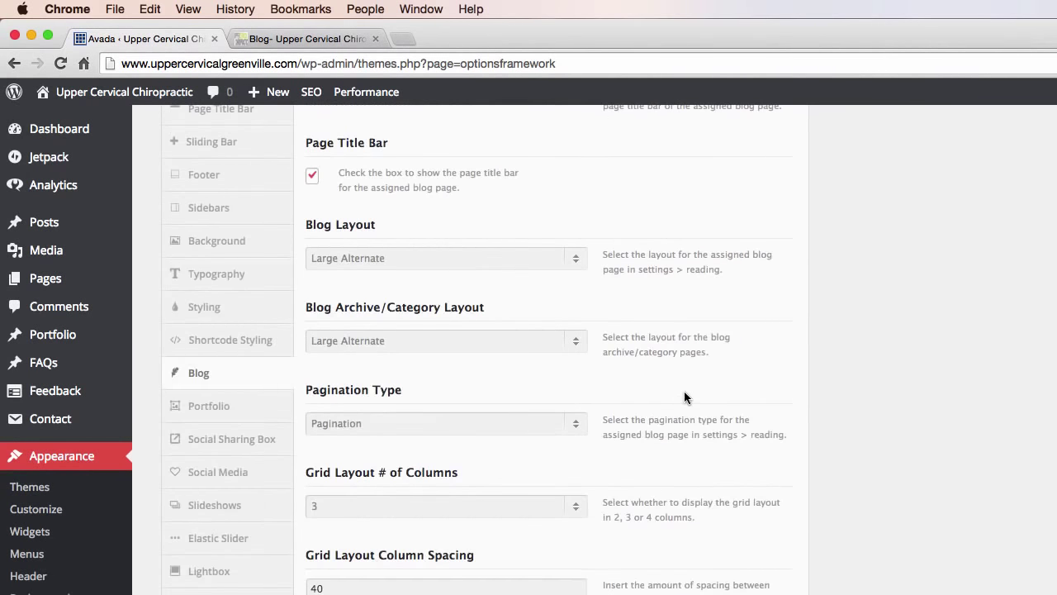
click(229, 406)
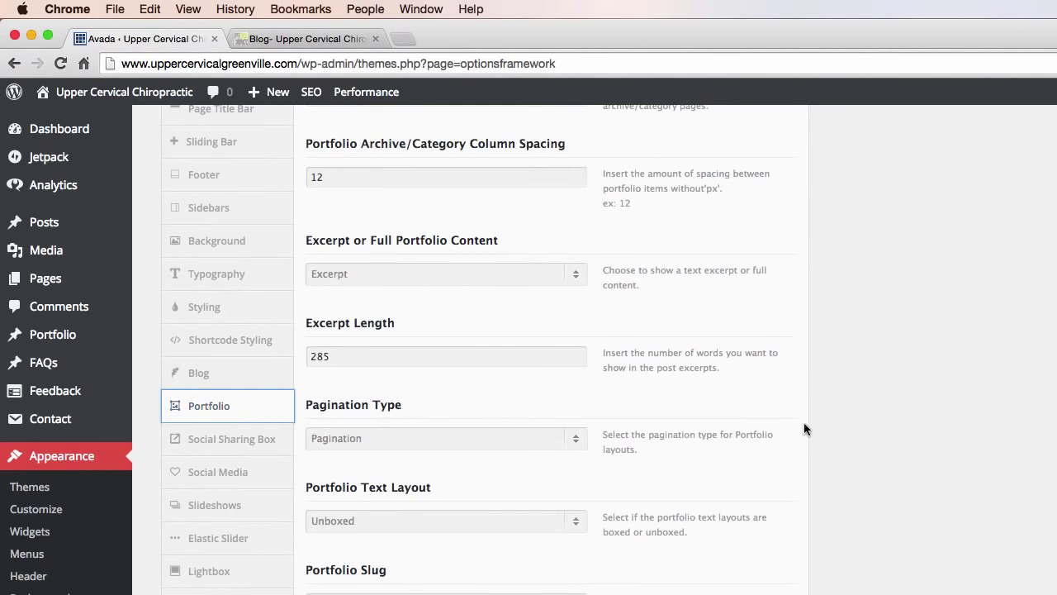
scroll(779, 417, up, 5)
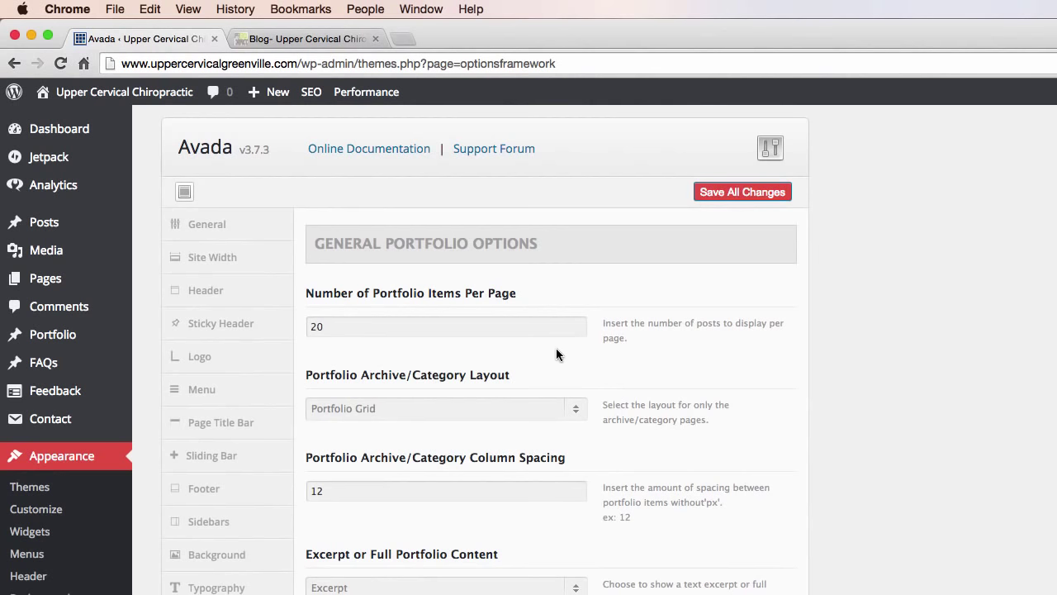
click(317, 327)
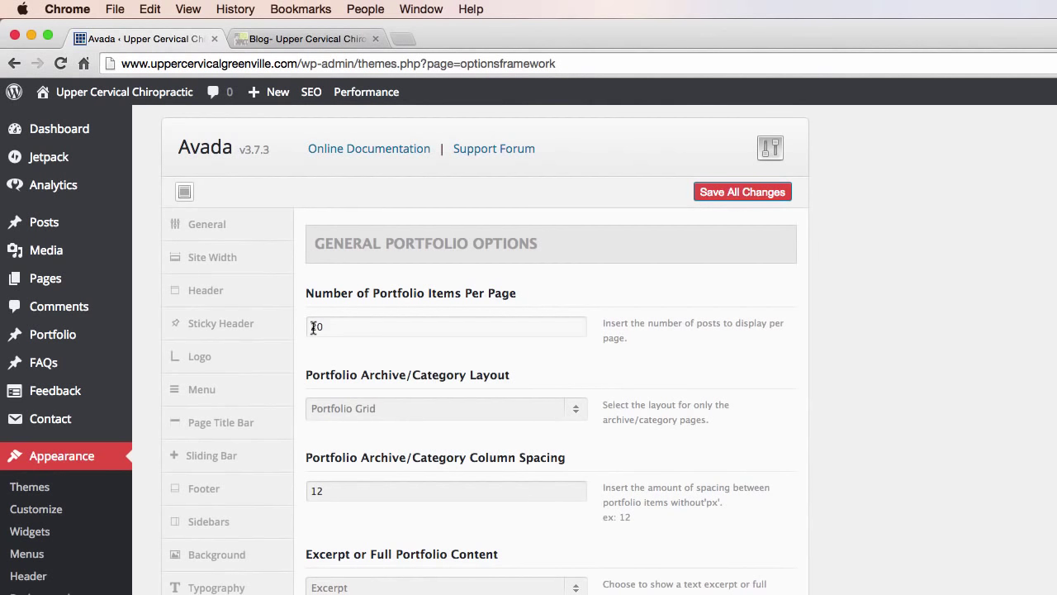
click(519, 376)
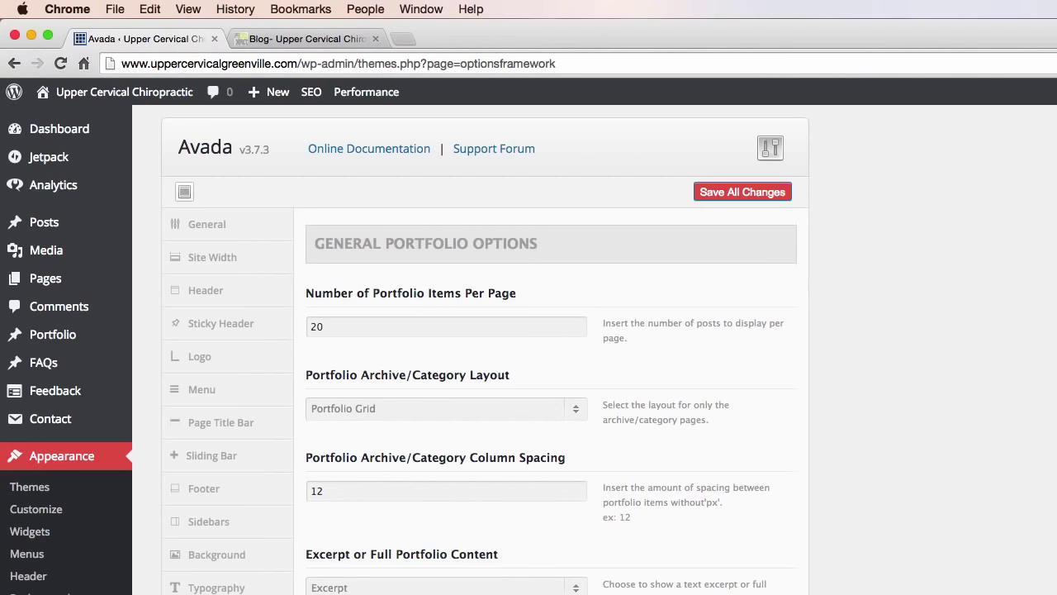
scroll(485, 372, down, 4)
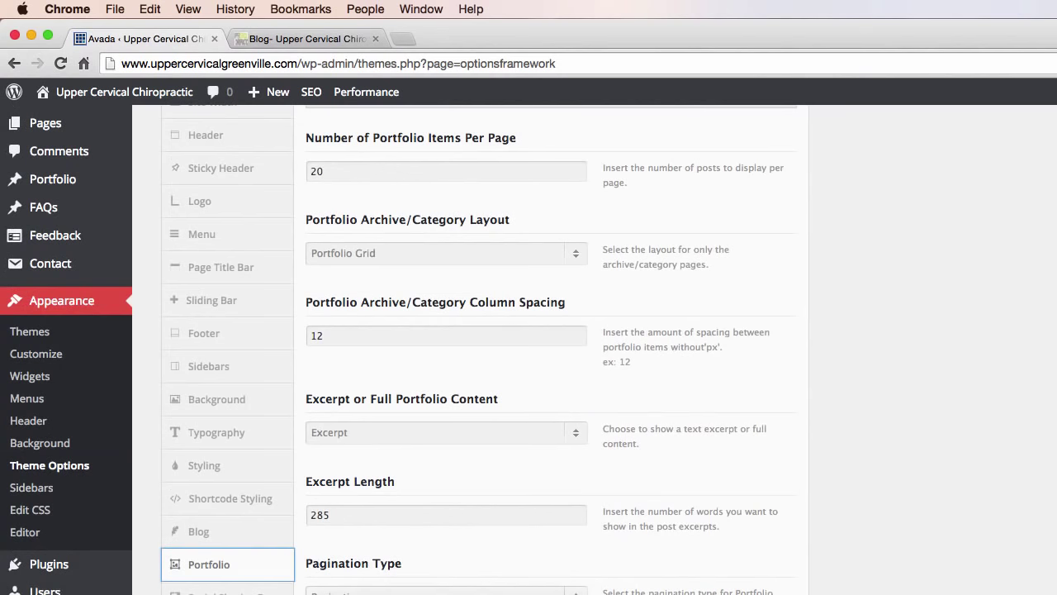
scroll(485, 372, down, 1)
scroll(485, 371, down, 3)
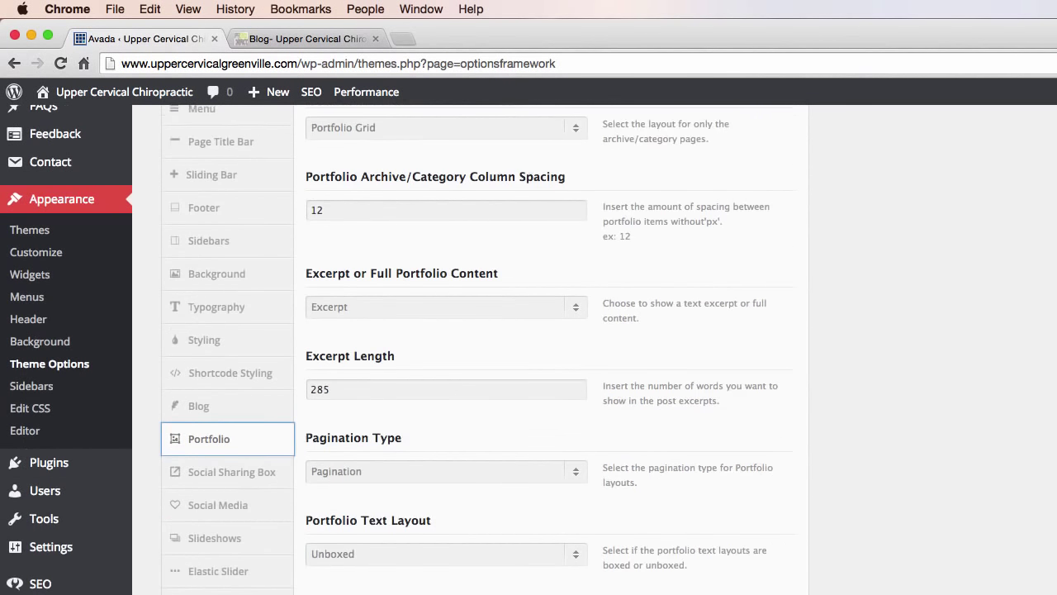
scroll(485, 372, down, 4)
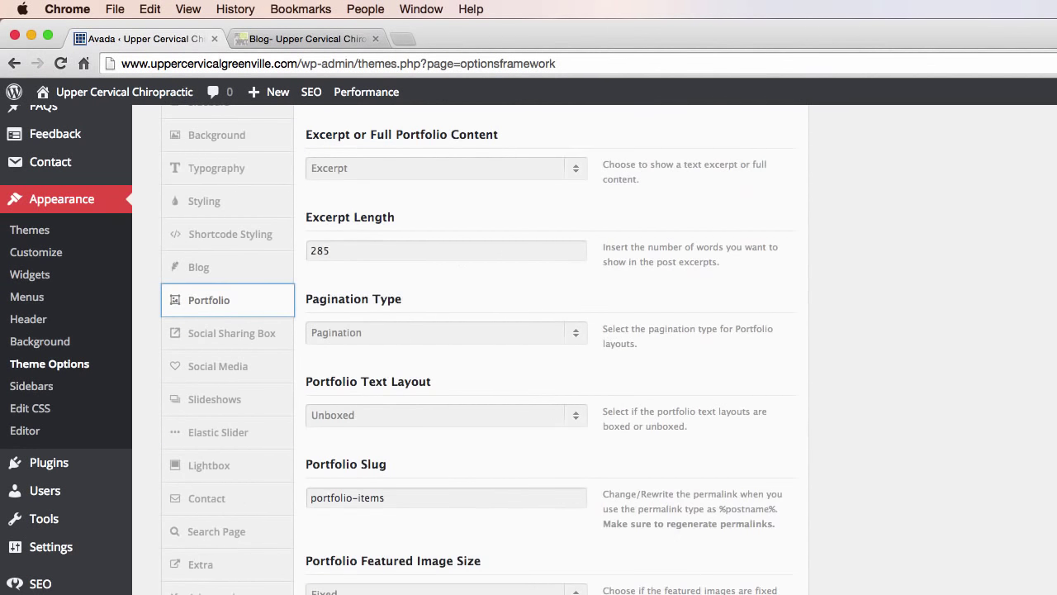
scroll(485, 371, down, 9)
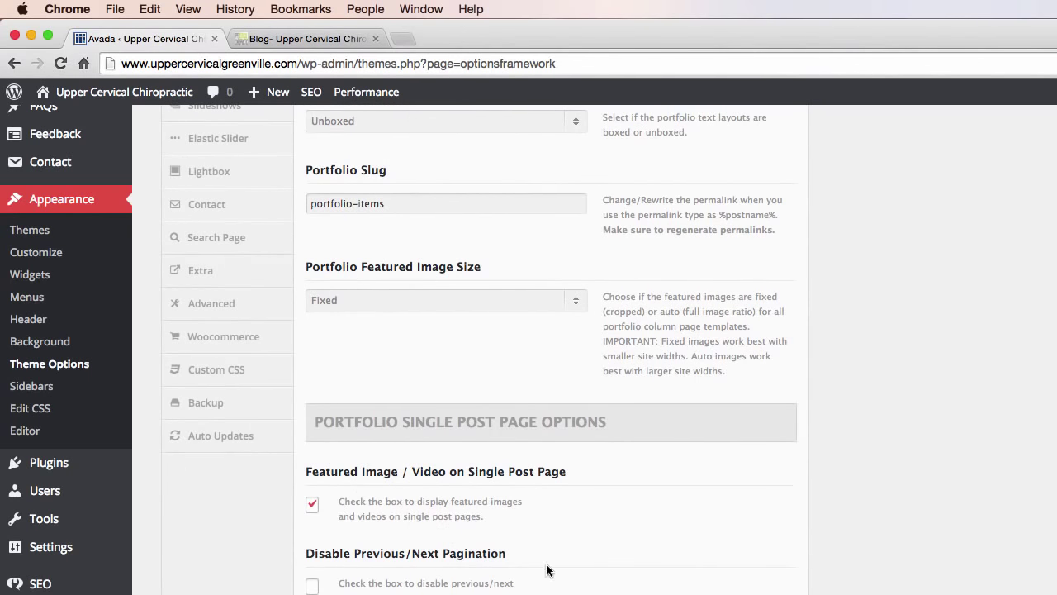
scroll(550, 567, down, 5)
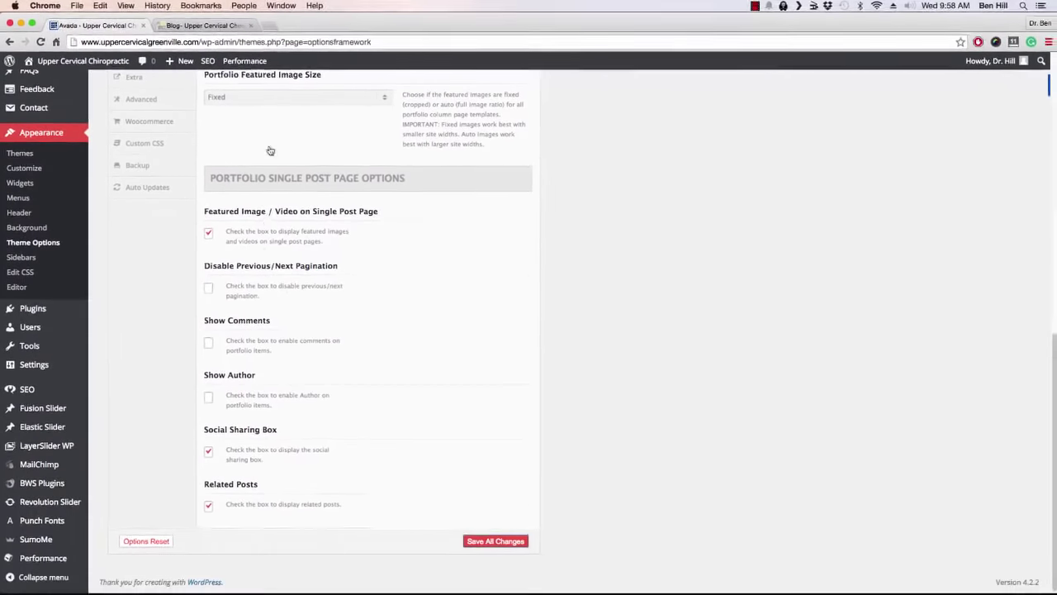
Step: Open the live Health Research Library page and look through its portfolio grid of report covers
click(306, 39)
key(super+r)
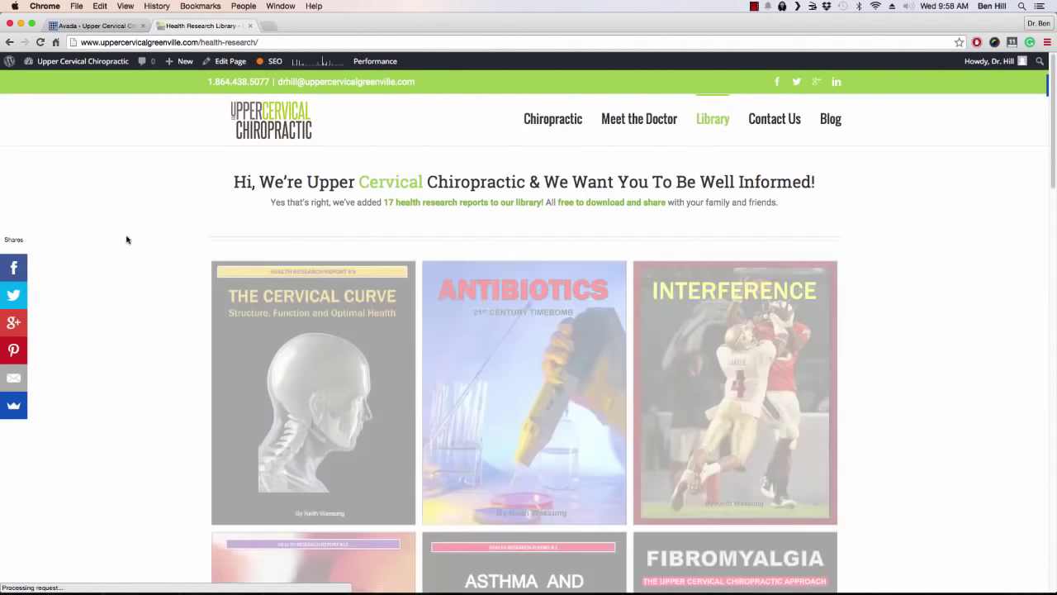
scroll(141, 250, down, 4)
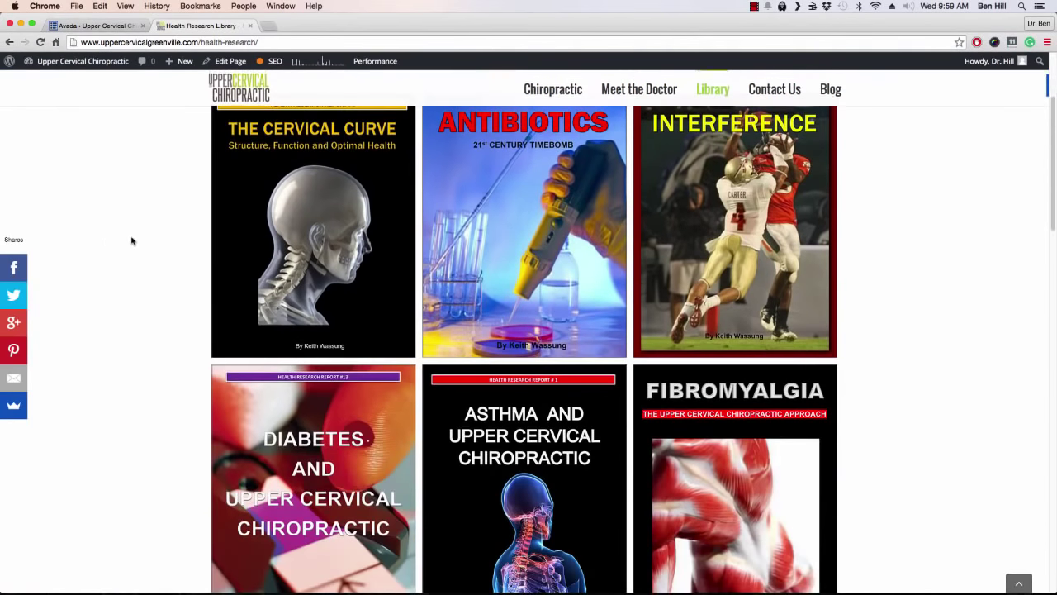
scroll(136, 244, down, 12)
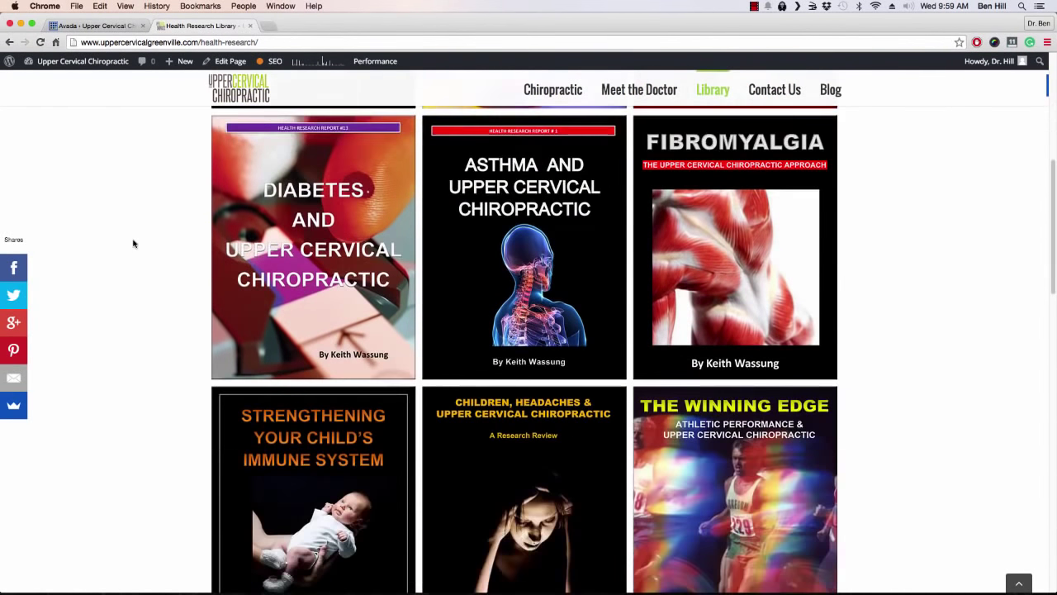
scroll(144, 243, down, 7)
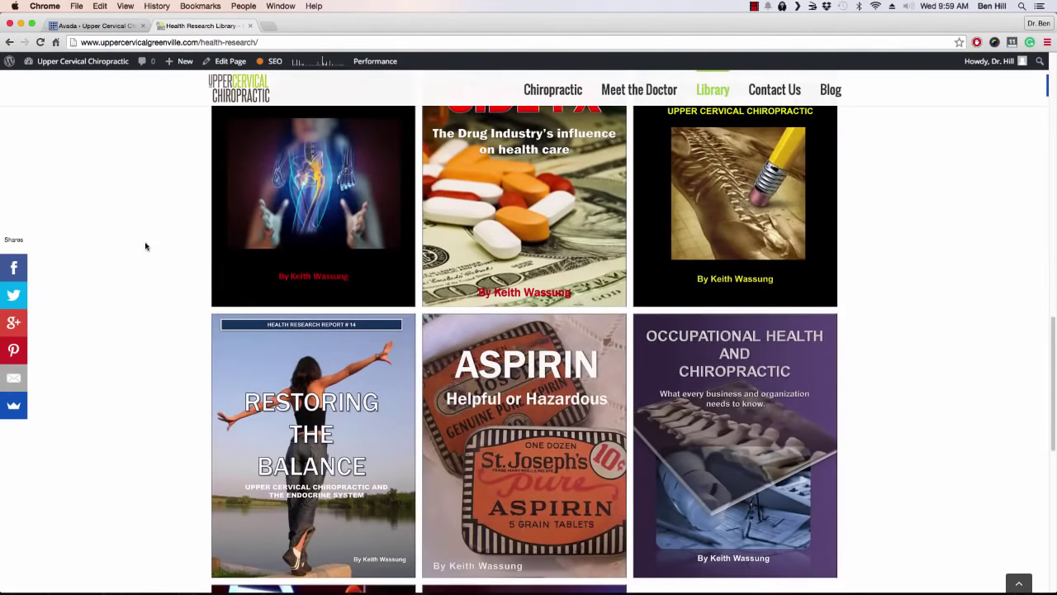
scroll(165, 244, up, 2)
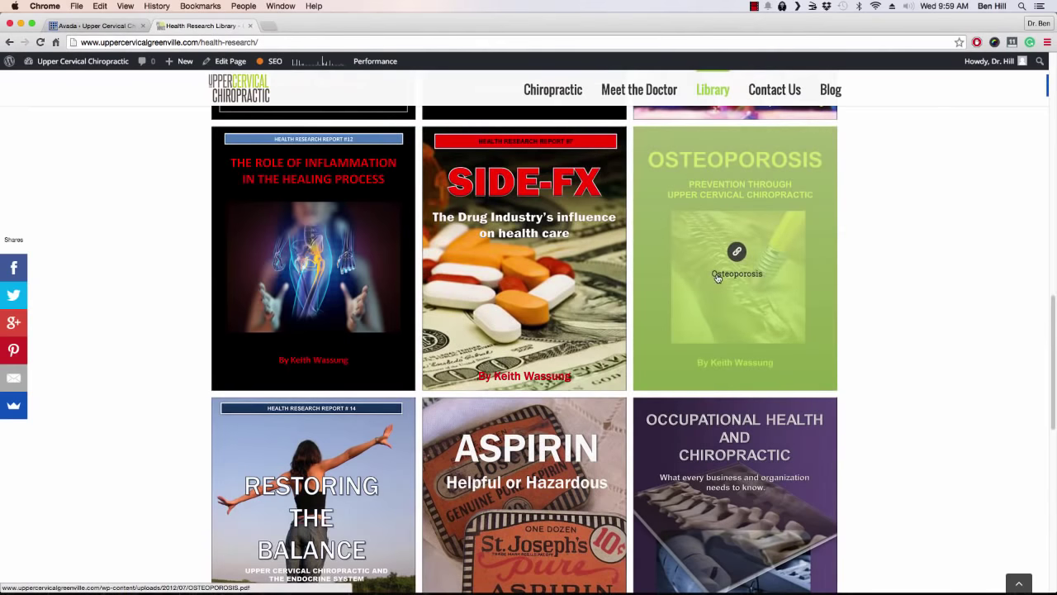
scroll(720, 277, down, 3)
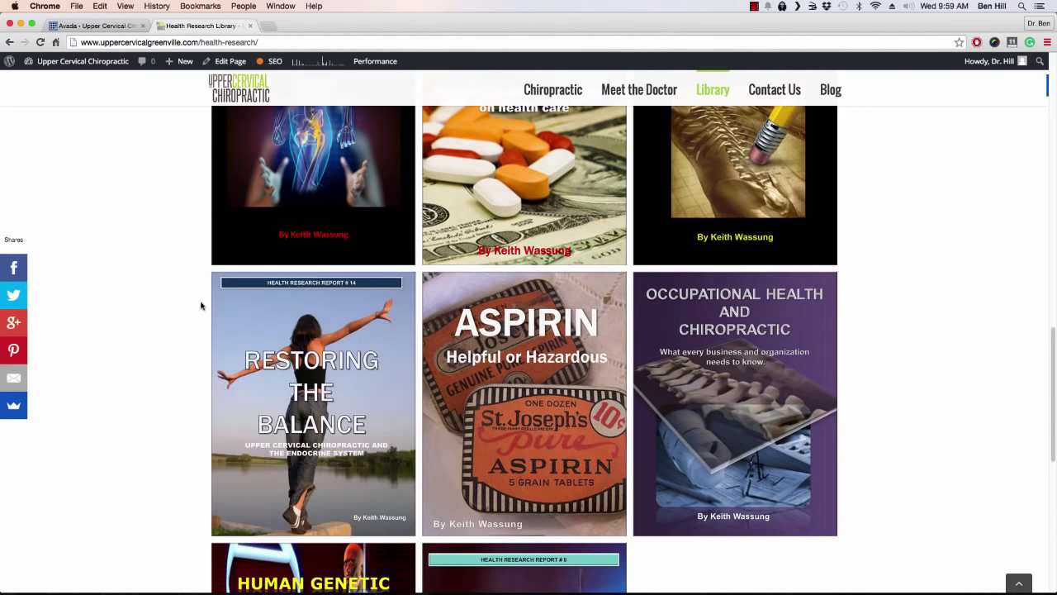
scroll(170, 314, up, 3)
scroll(171, 315, up, 10)
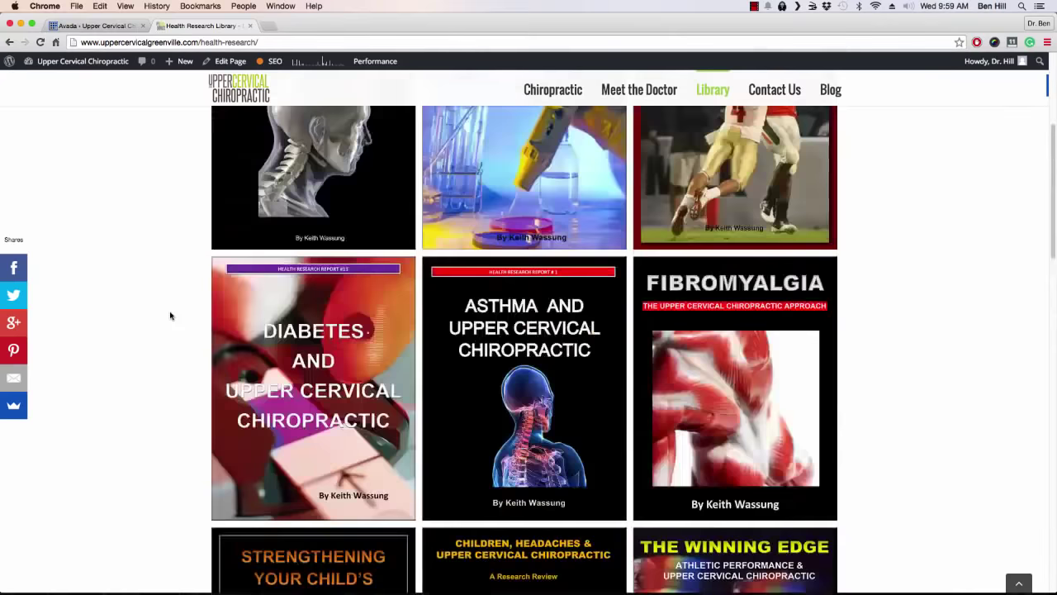
scroll(171, 307, up, 5)
Step: Review the theme's Social Sharing Box options, covering the icon styling and the share links for each network
key(ctrl+shift+Tab)
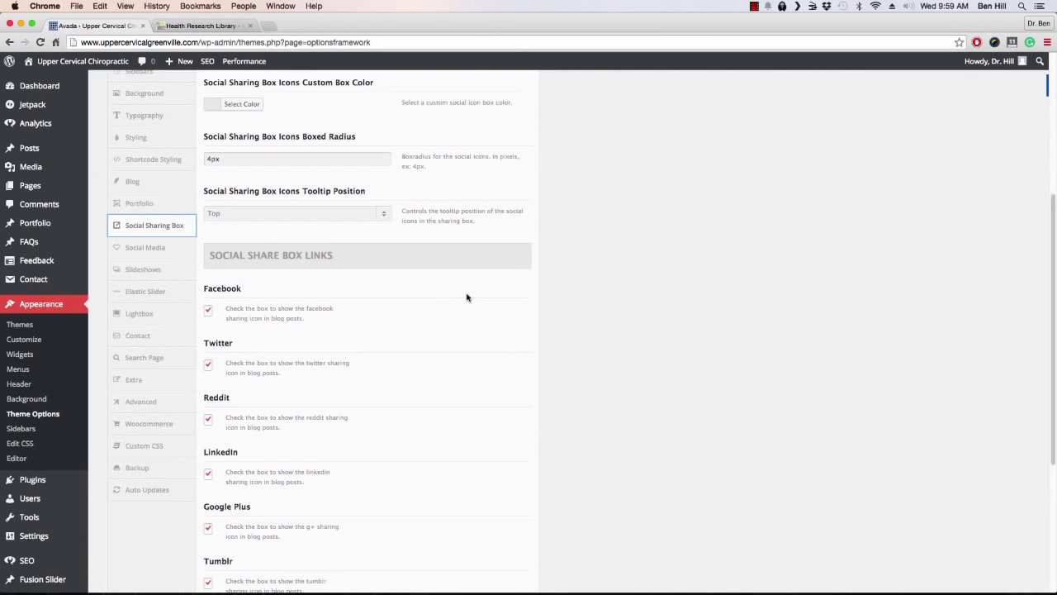
scroll(456, 291, up, 5)
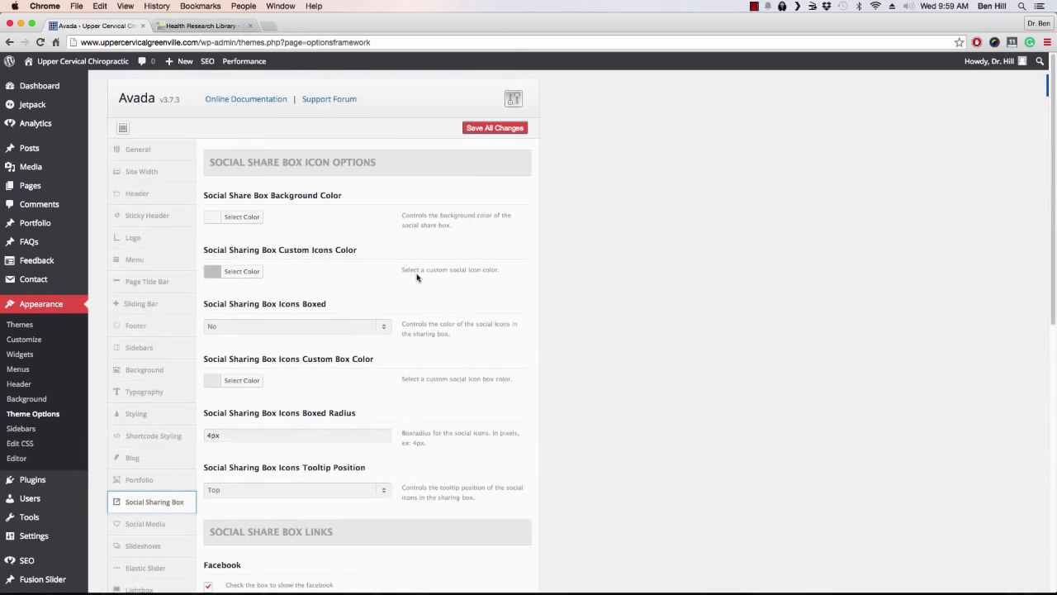
scroll(417, 277, down, 10)
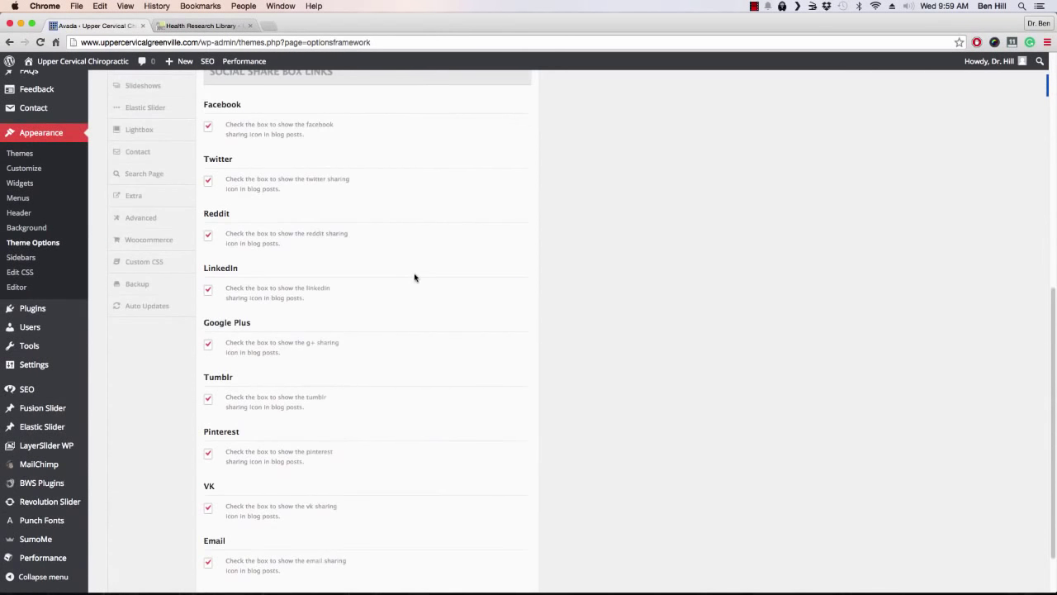
scroll(403, 342, down, 3)
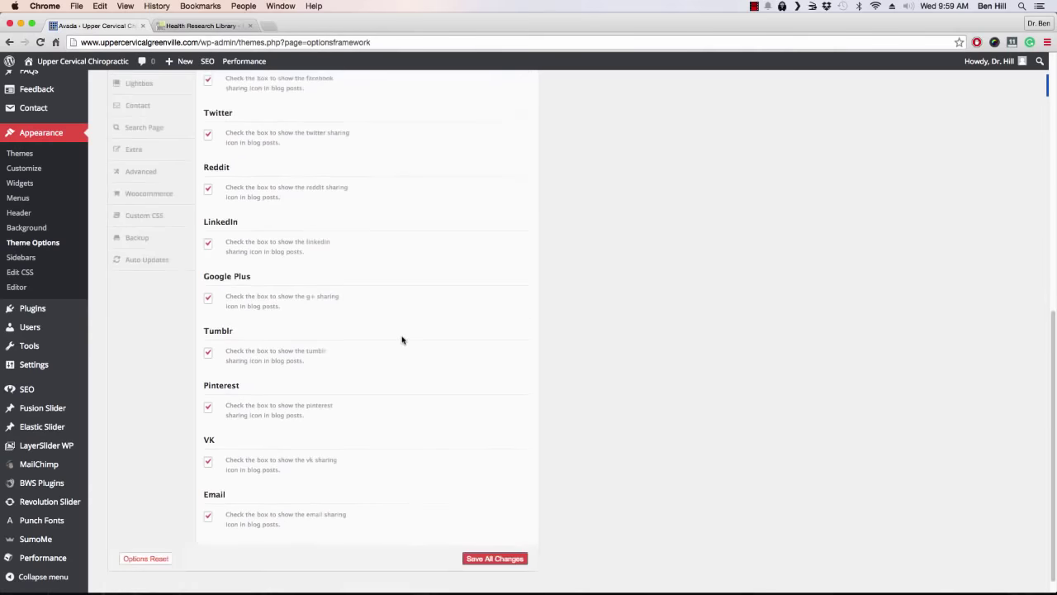
scroll(389, 328, up, 9)
scroll(316, 351, down, 3)
Step: Review the theme's Social Media profile links and compare them with the icons in the live site's header
click(156, 312)
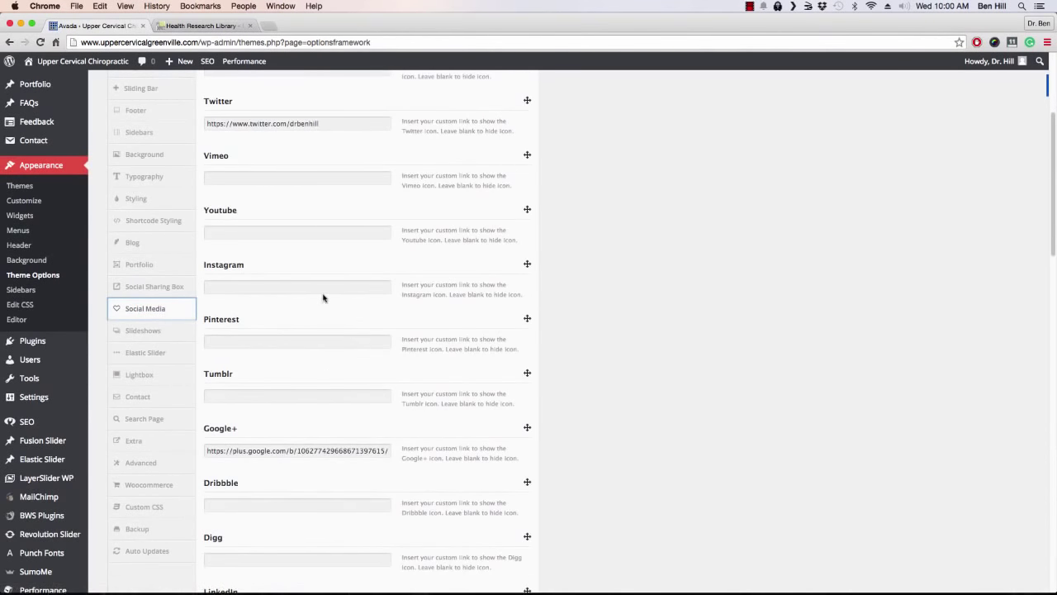
scroll(323, 294, up, 5)
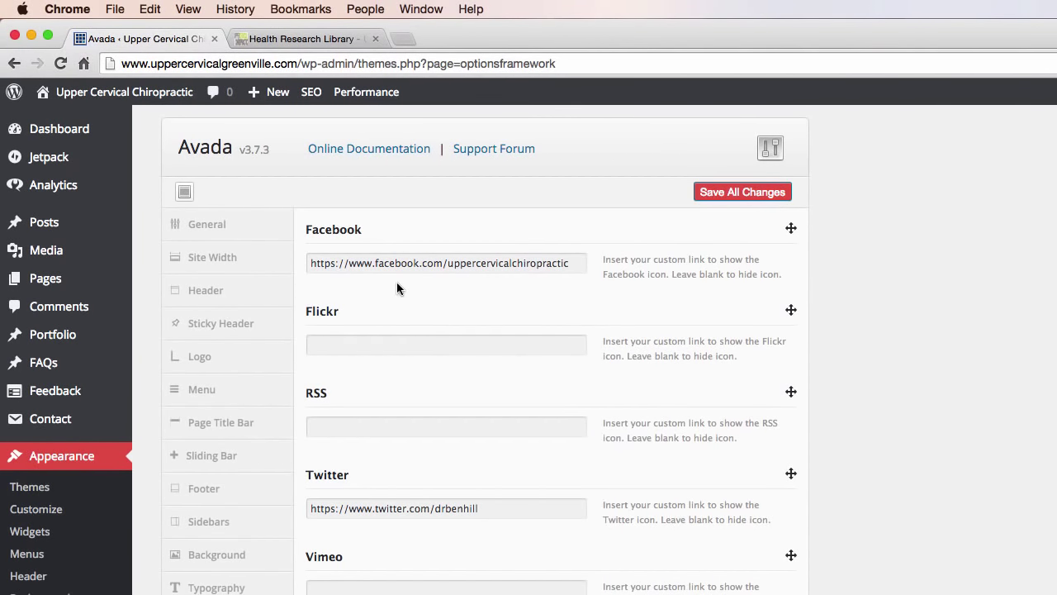
scroll(421, 327, down, 5)
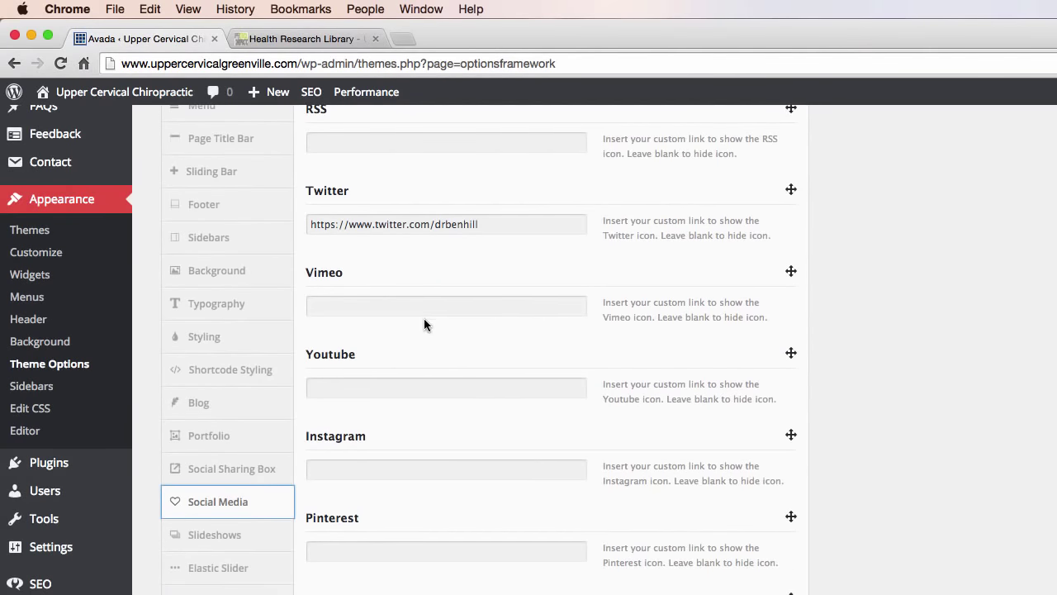
scroll(425, 314, up, 5)
click(301, 39)
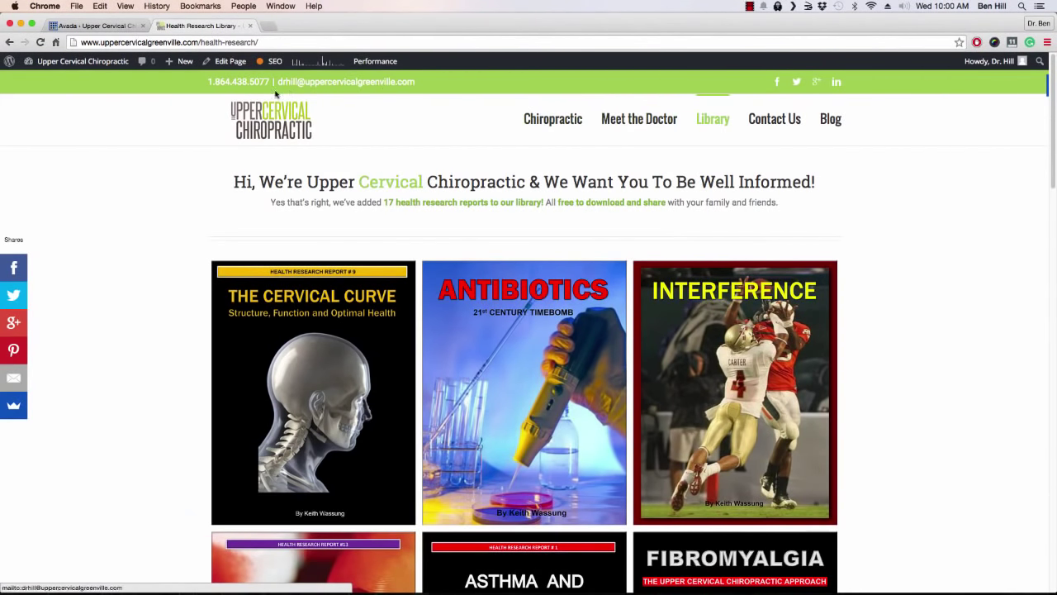
click(111, 27)
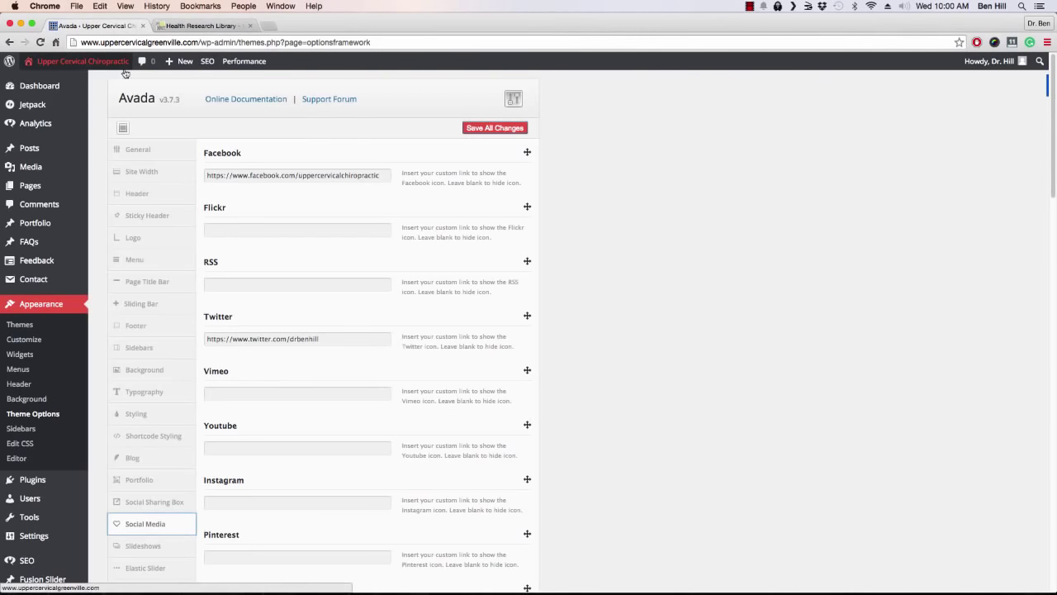
Step: Open the theme's Contact options and look through the available Google Map types
scroll(236, 215, down, 3)
scroll(182, 340, down, 1)
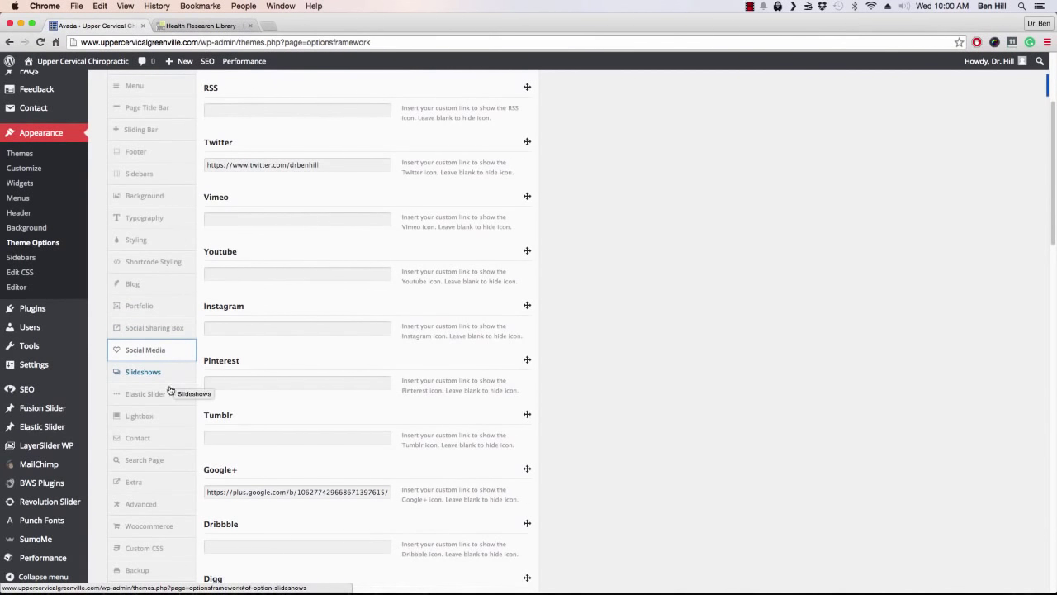
click(149, 437)
scroll(471, 377, up, 4)
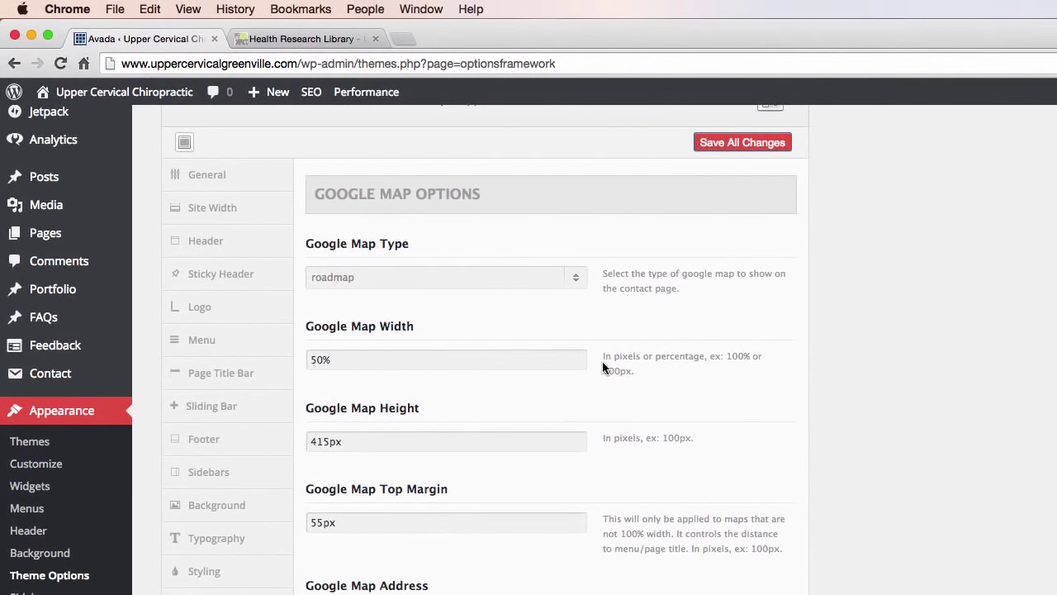
click(580, 281)
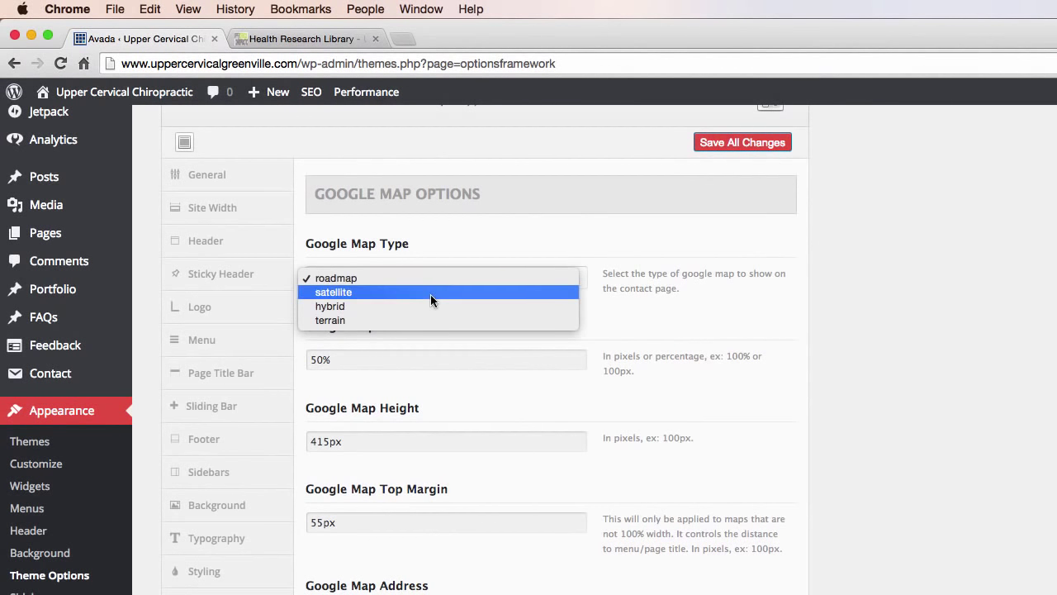
click(543, 238)
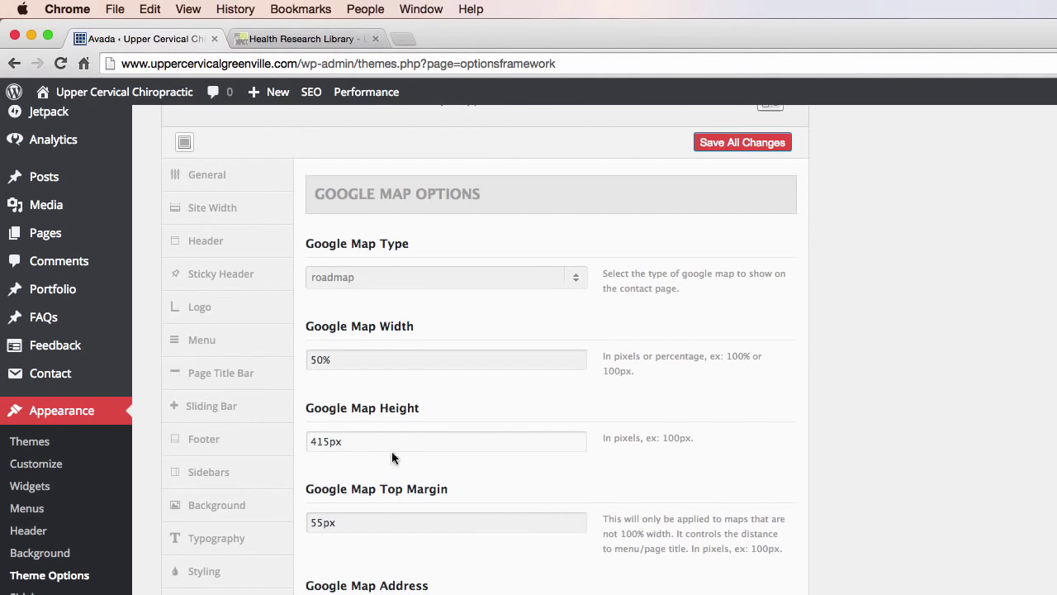
Step: Review the remaining Google Map settings, from size, address and form email through zoom level, popup and control toggles to design styling
scroll(351, 522, down, 2)
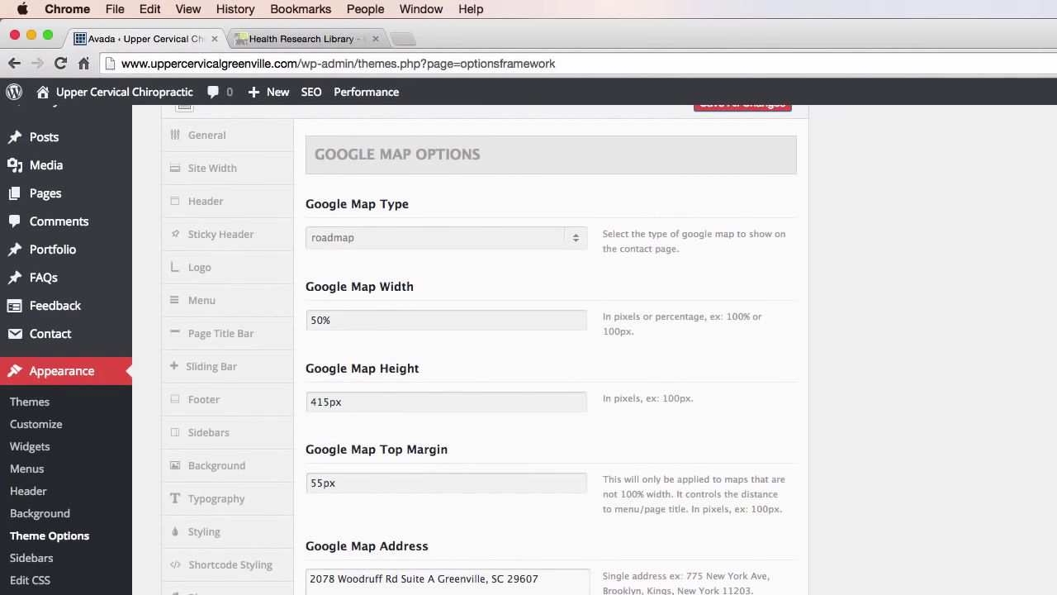
scroll(446, 589, down, 5)
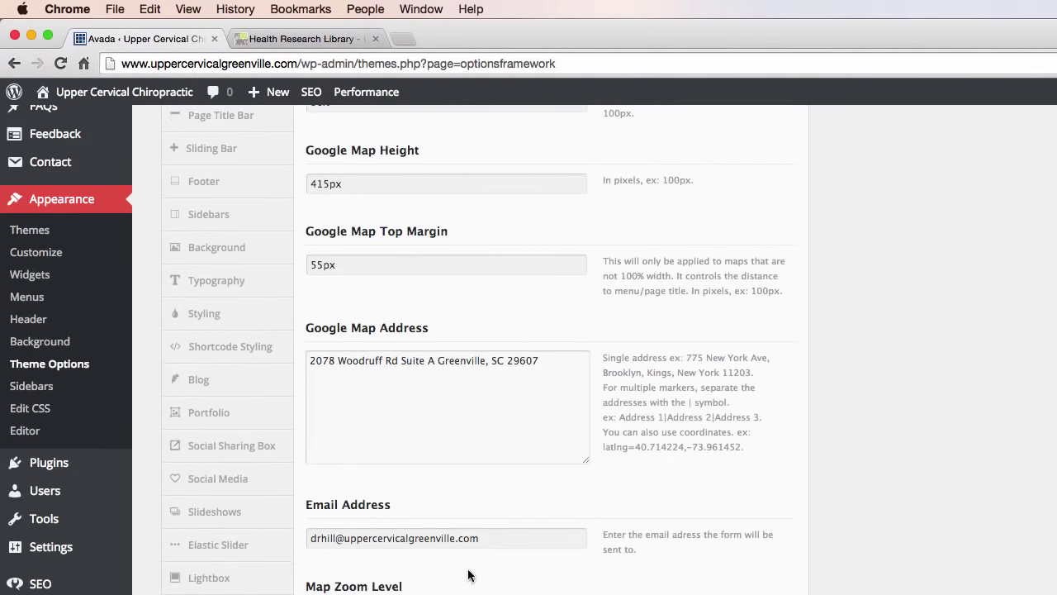
scroll(385, 566, down, 5)
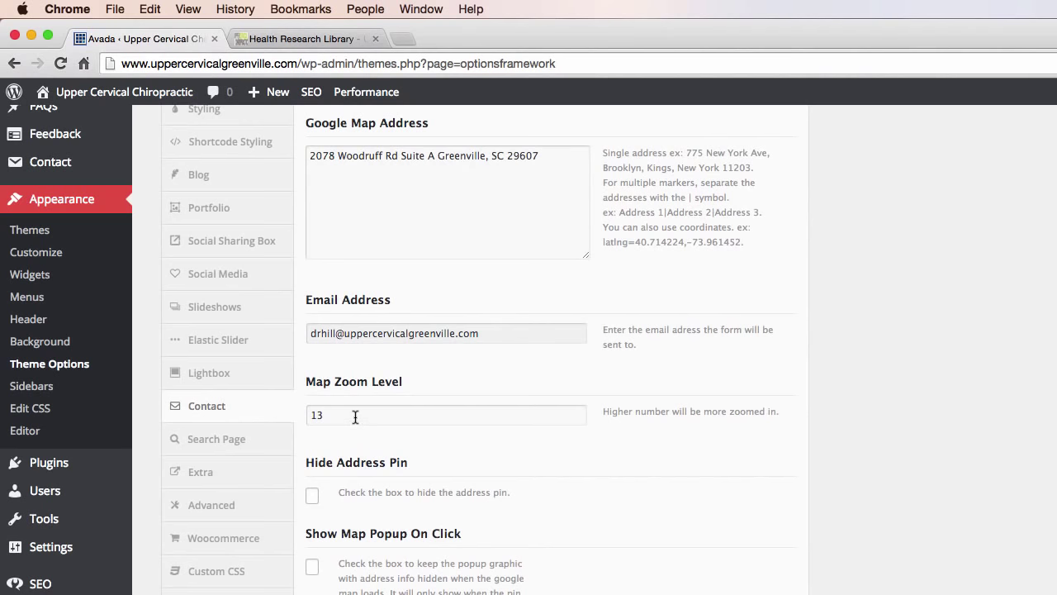
scroll(356, 419, down, 8)
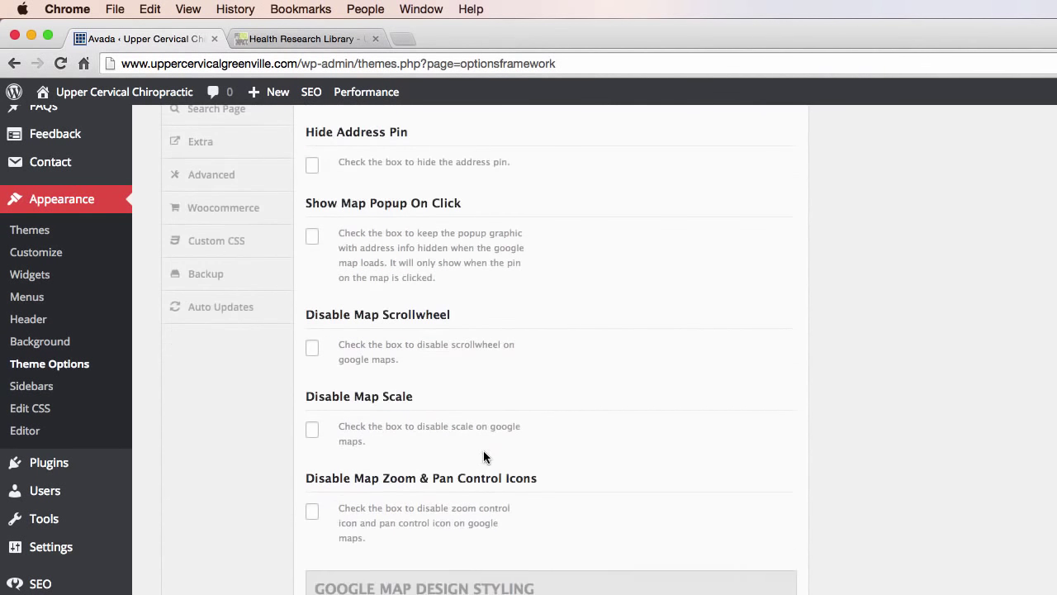
scroll(638, 405, down, 5)
scroll(620, 344, down, 3)
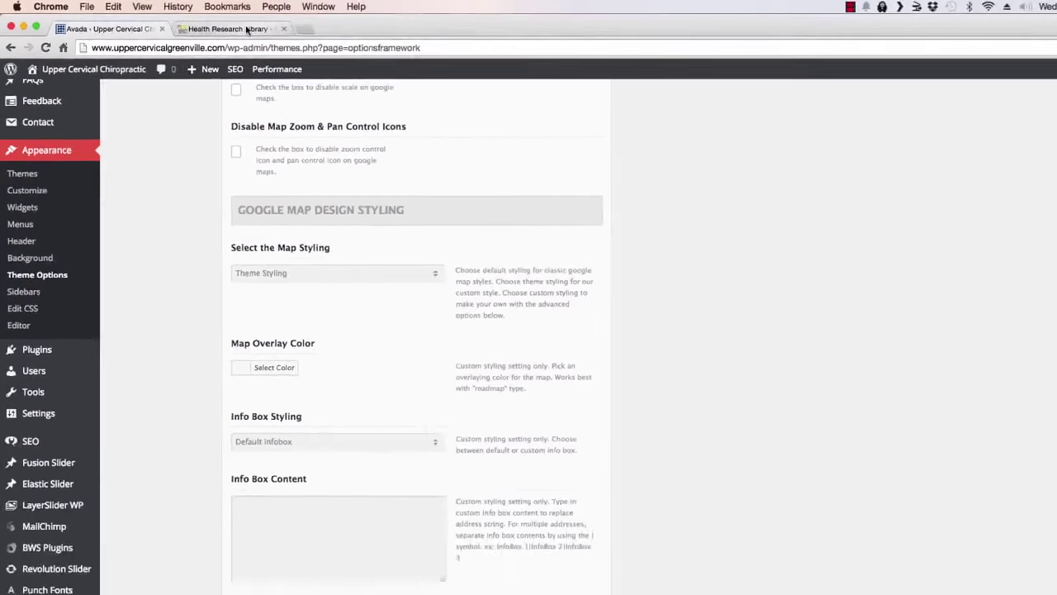
Step: View the map on the live Contact Us page, and return to the theme options
click(301, 39)
click(781, 124)
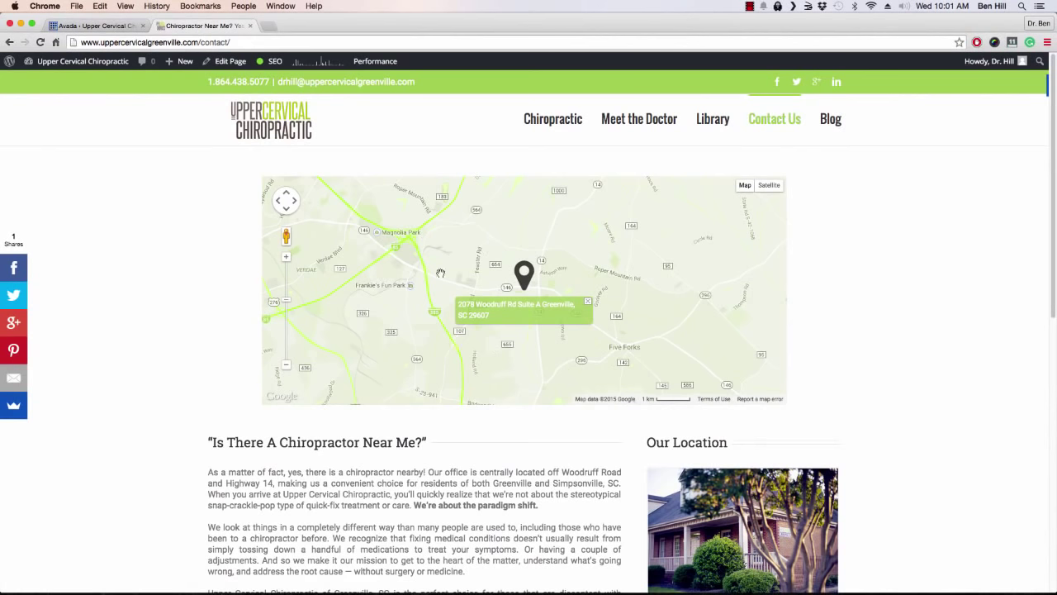
click(97, 28)
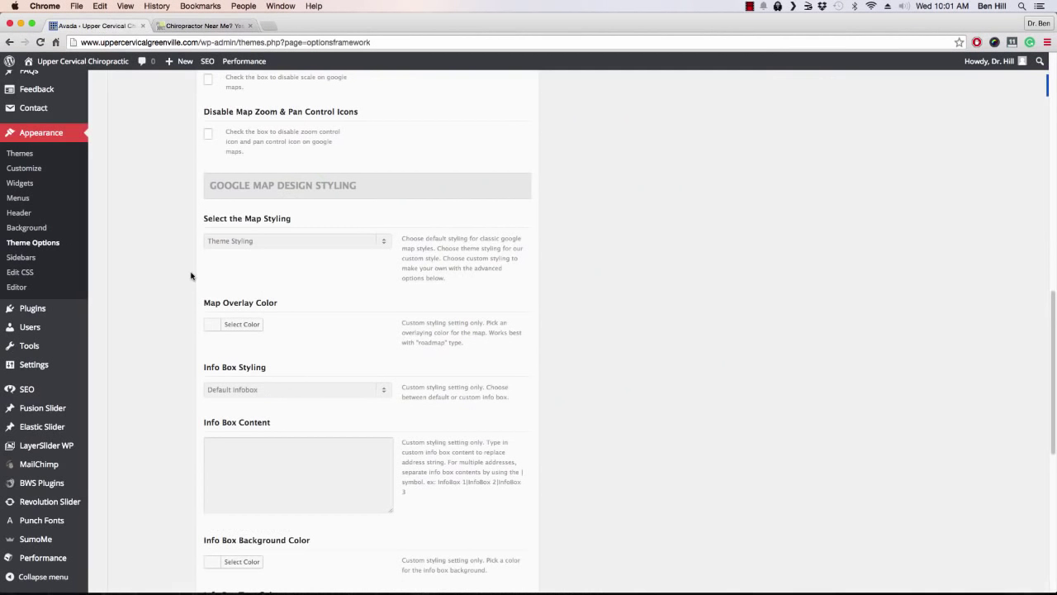
Step: Review the map styling choices, the custom info box and marker settings, and the ReCaptcha spam options
click(390, 245)
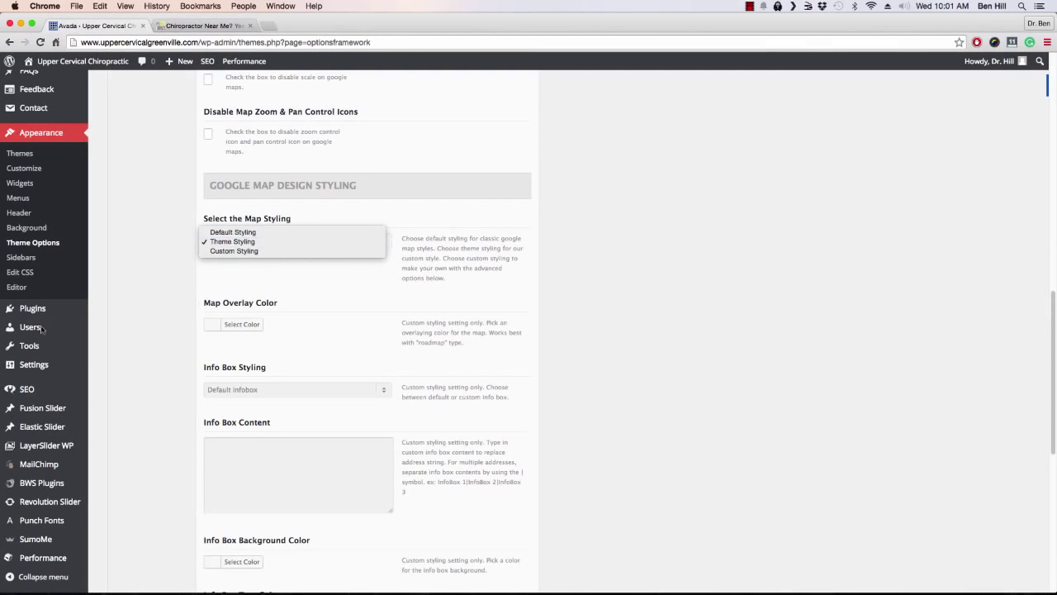
click(147, 337)
scroll(157, 326, down, 2)
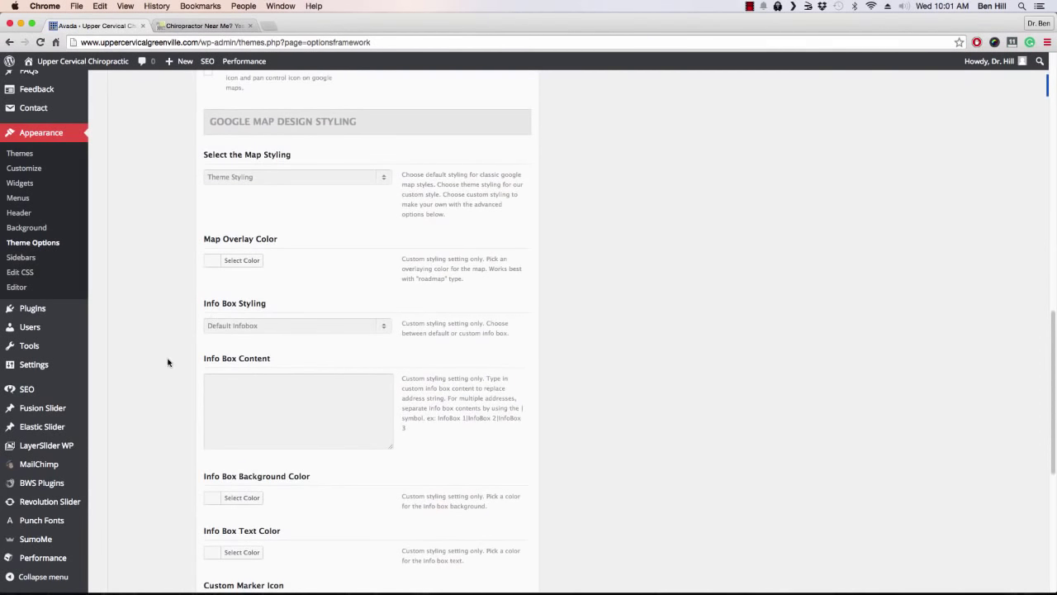
scroll(165, 361, down, 8)
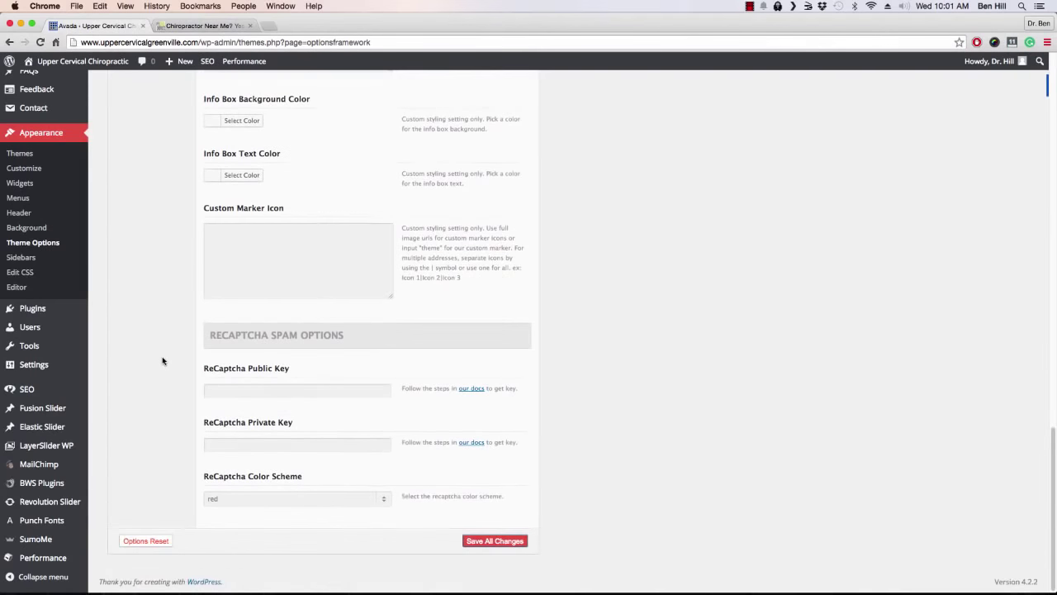
scroll(160, 357, up, 10)
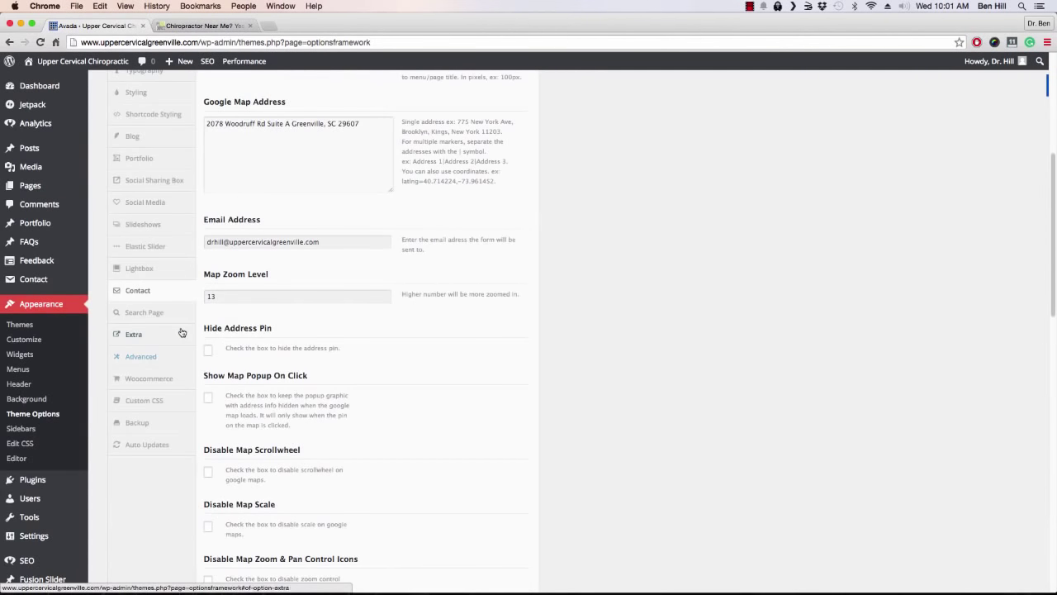
Step: Review the theme's Search Page options, covering results layout, content type, excerpts, results per page and featured images
click(159, 317)
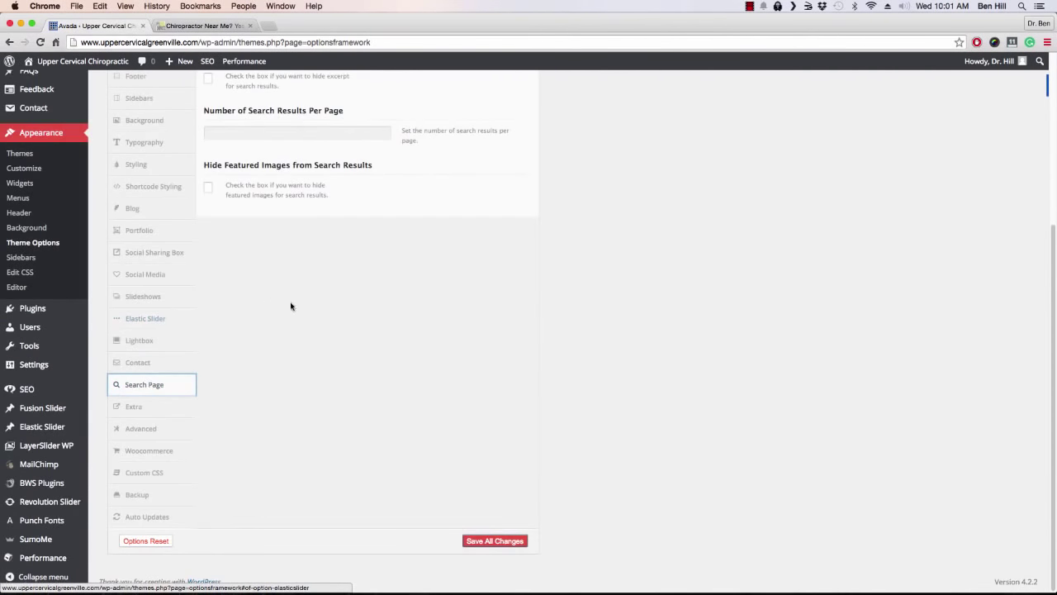
scroll(292, 347, up, 4)
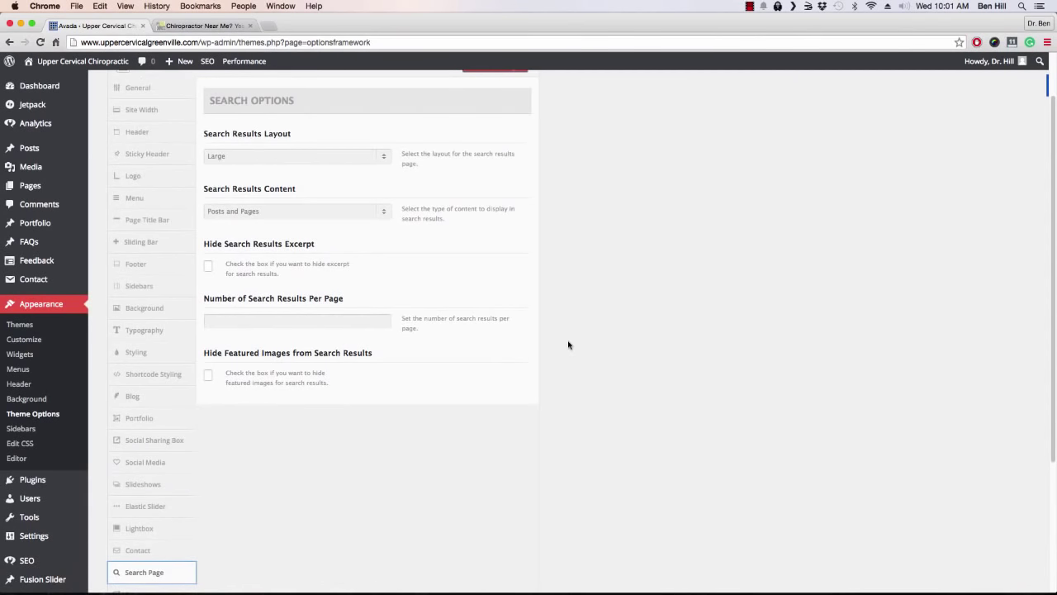
scroll(568, 344, up, 1)
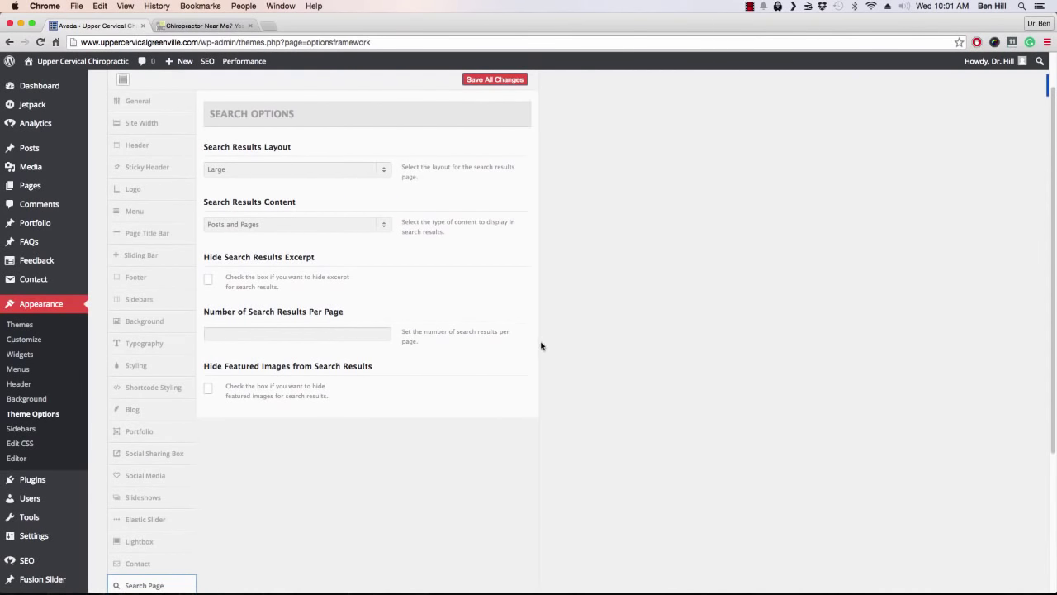
scroll(528, 351, down, 5)
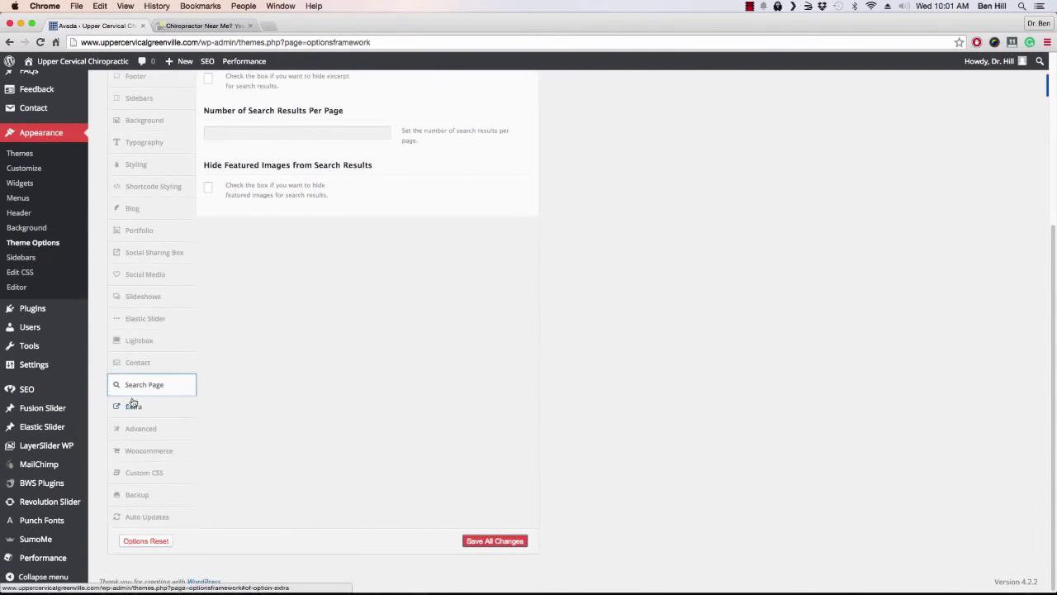
Step: Review the theme's Extra options, covering excerpts, page comments, featured images, social links and image rollovers
click(134, 407)
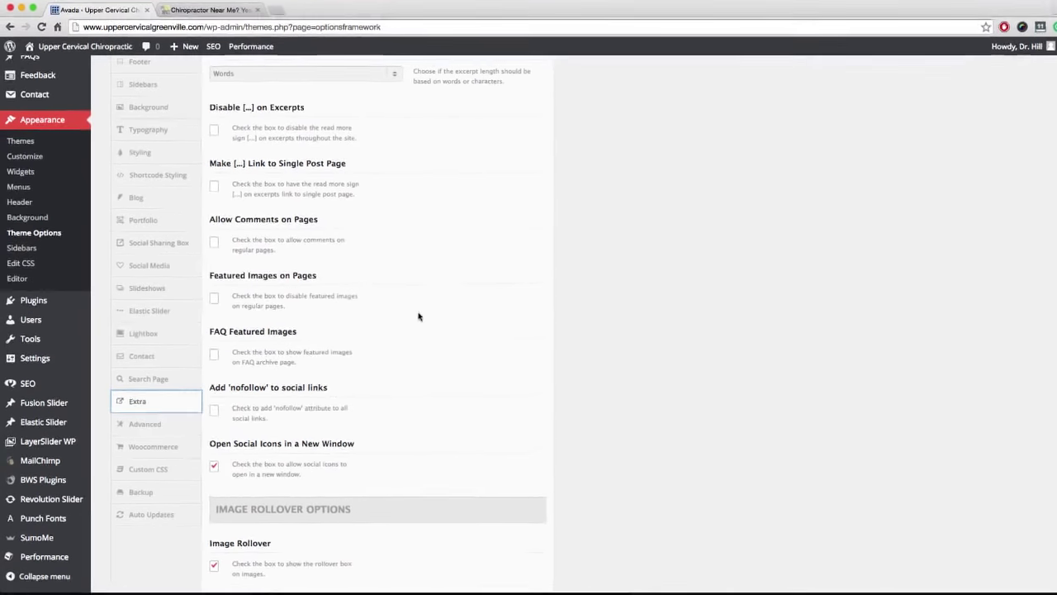
scroll(575, 191, down, 3)
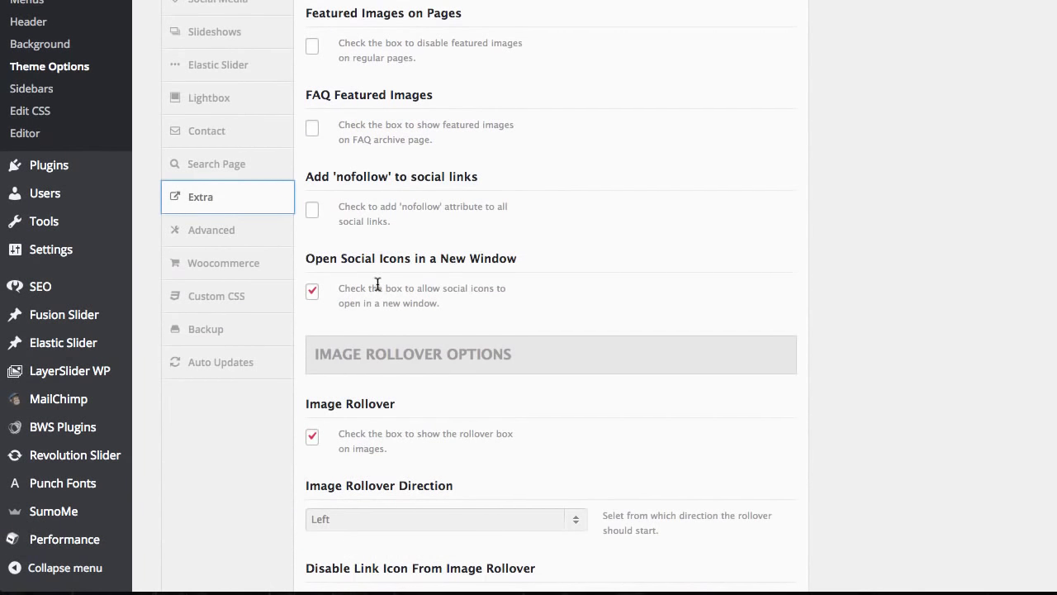
scroll(382, 283, down, 1)
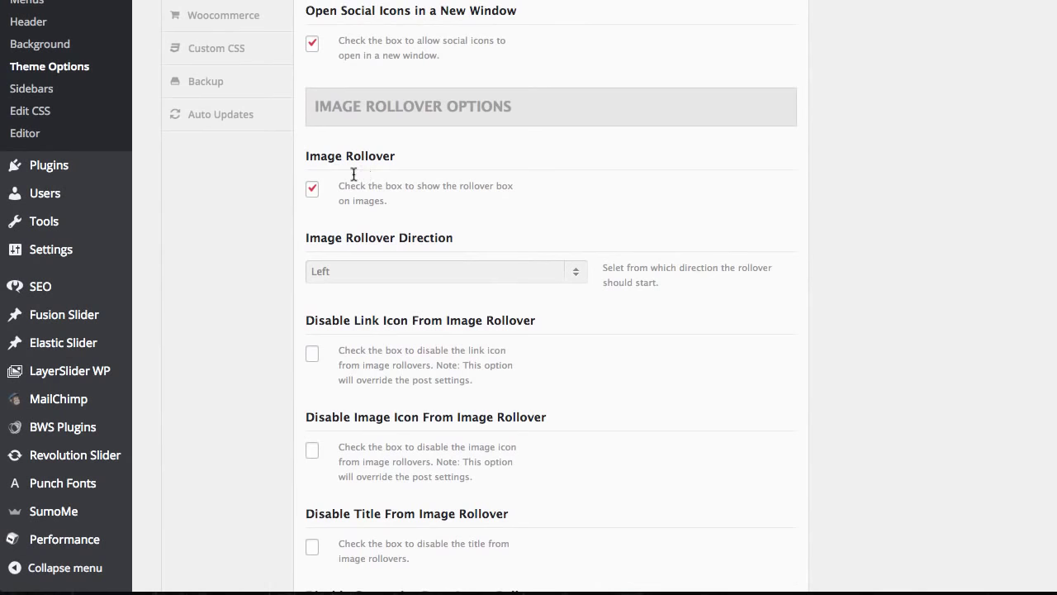
scroll(378, 216, down, 1)
scroll(363, 239, up, 5)
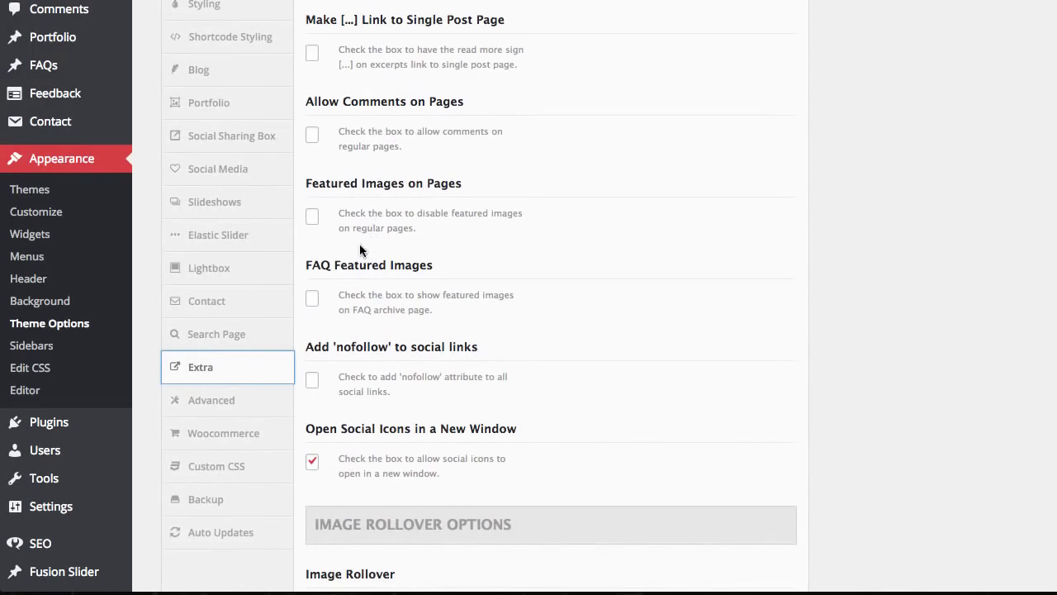
Step: Review the theme's Advanced options for disabling Avada styles, CSS animations, API scripts and sliders
scroll(346, 245, down, 1)
click(219, 307)
scroll(731, 309, up, 3)
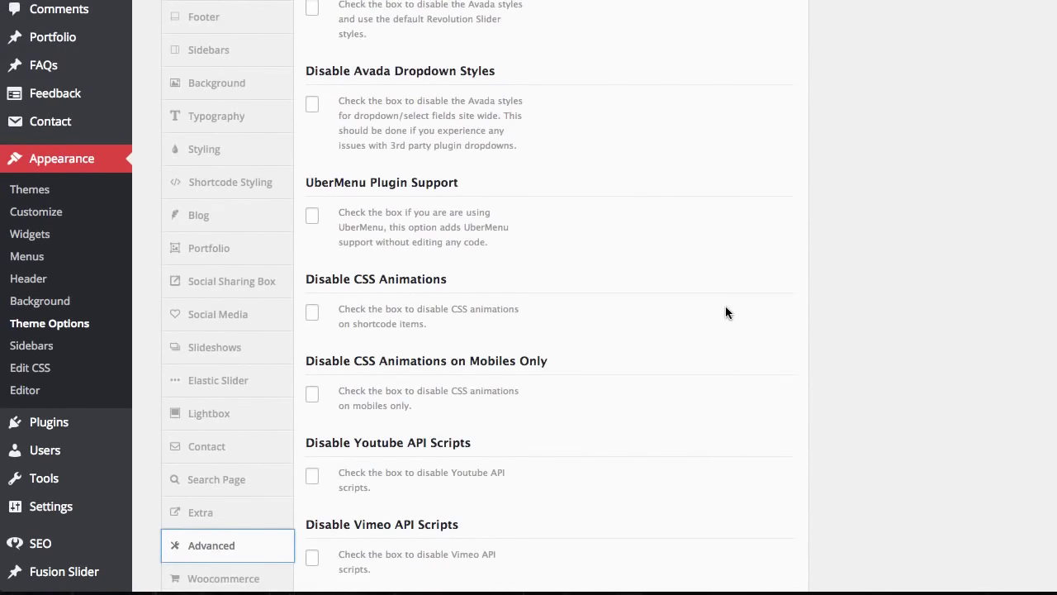
scroll(694, 304, down, 6)
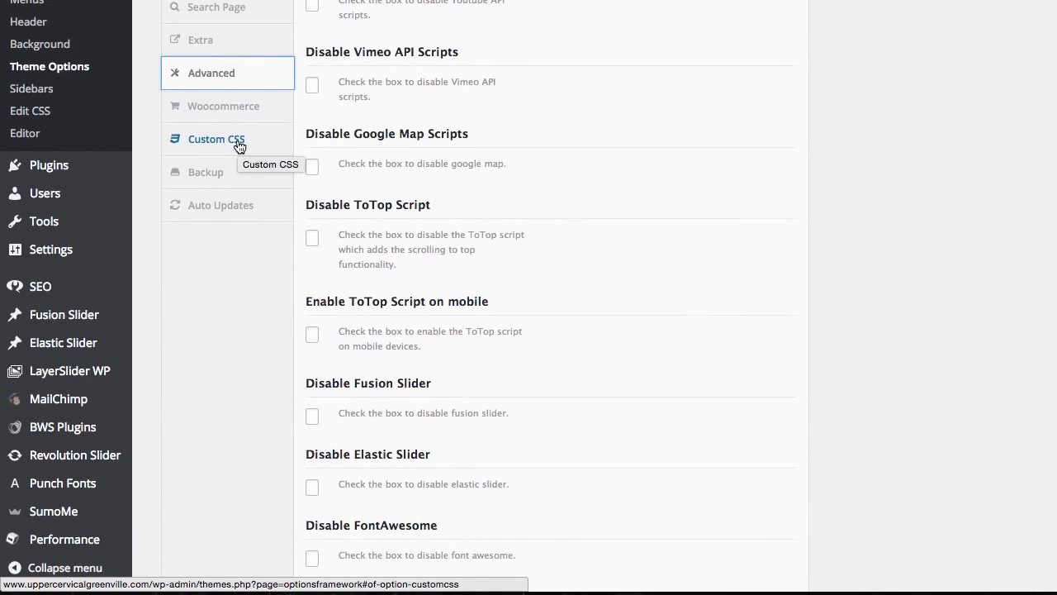
Step: Review the theme's Backup and Restore options and the ThemeForest credential fields for Auto Updates
click(234, 172)
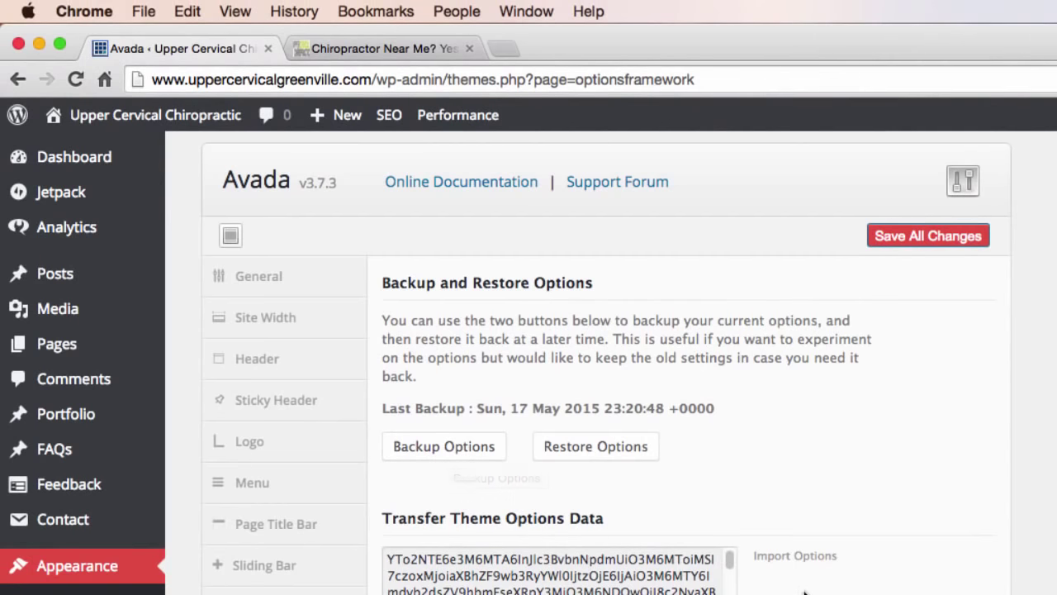
scroll(802, 588, down, 10)
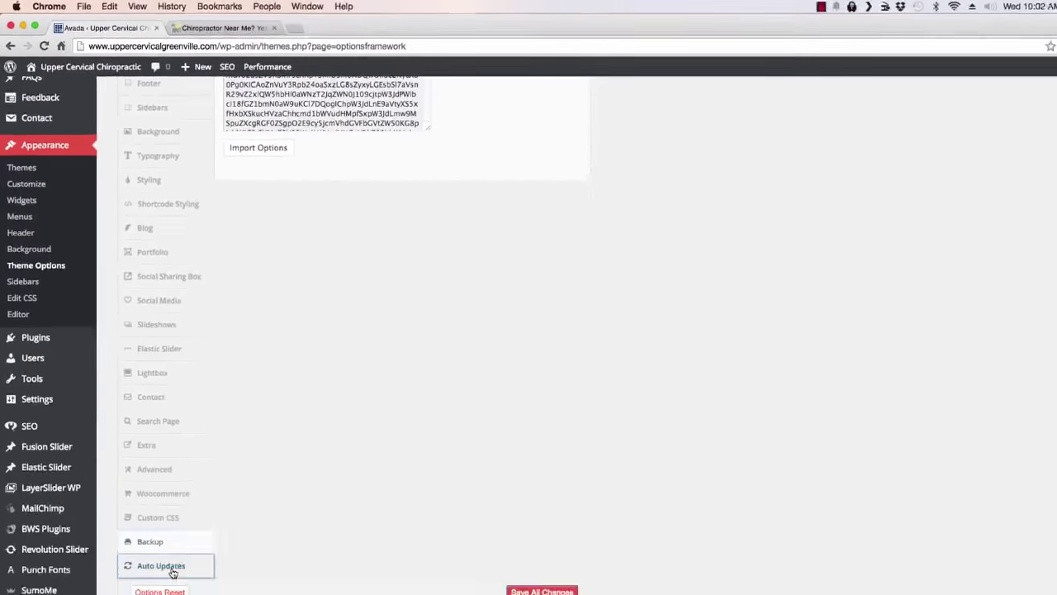
click(141, 566)
scroll(422, 395, up, 10)
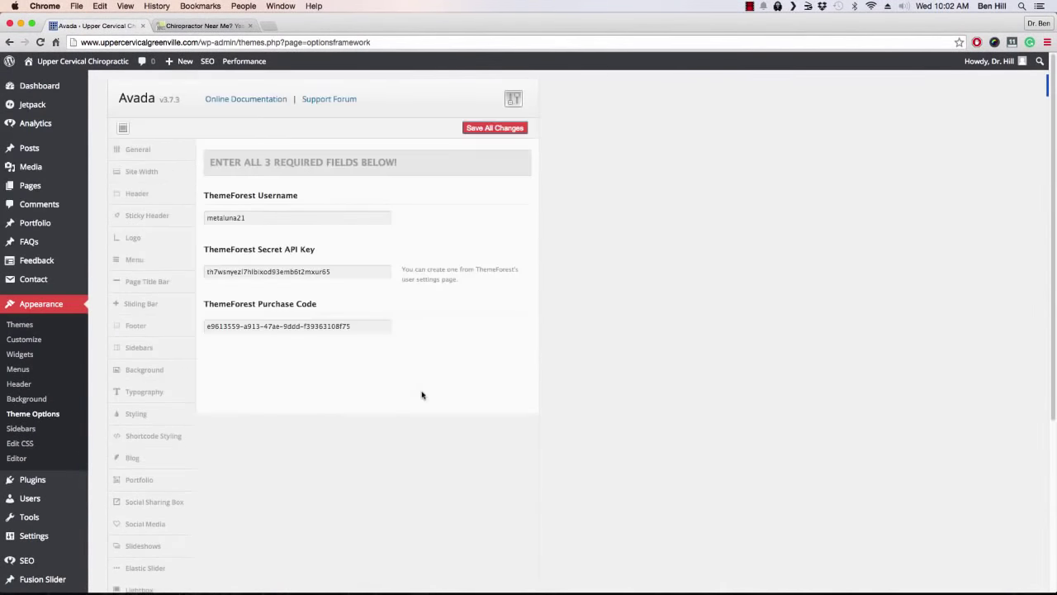
scroll(412, 384, down, 5)
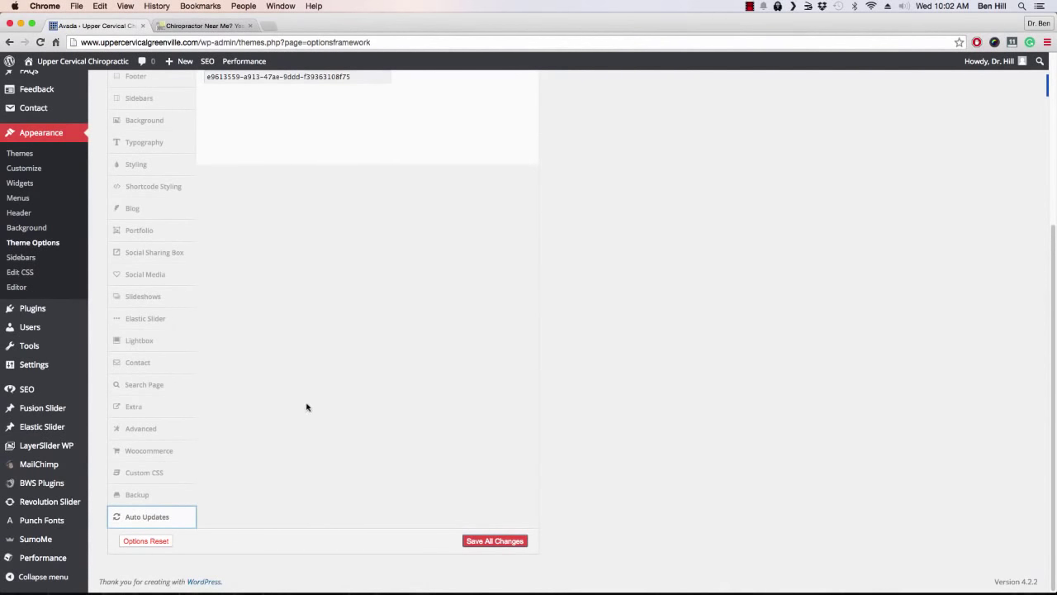
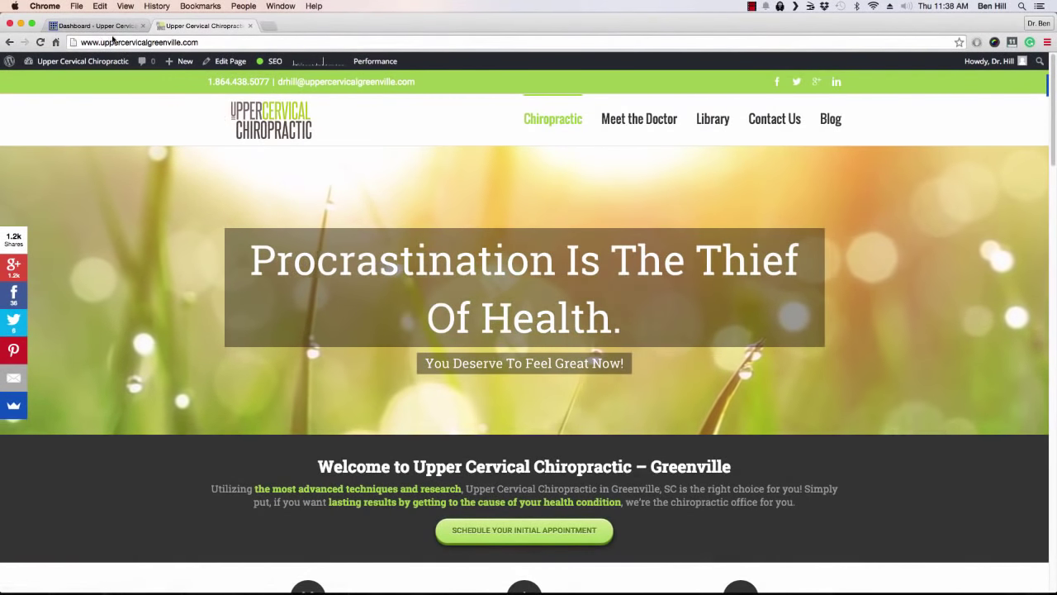
Step: Open the Home Page from the site's list of all pages for editing and switch it to the Fusion Page Builder
key(ctrl+shift+Tab)
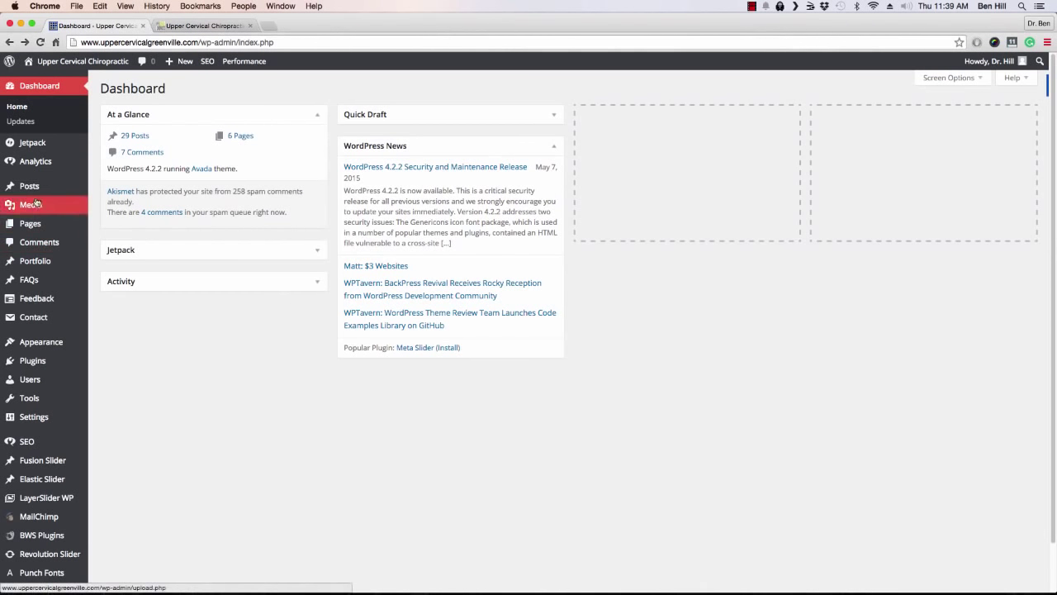
mouse_move(36, 230)
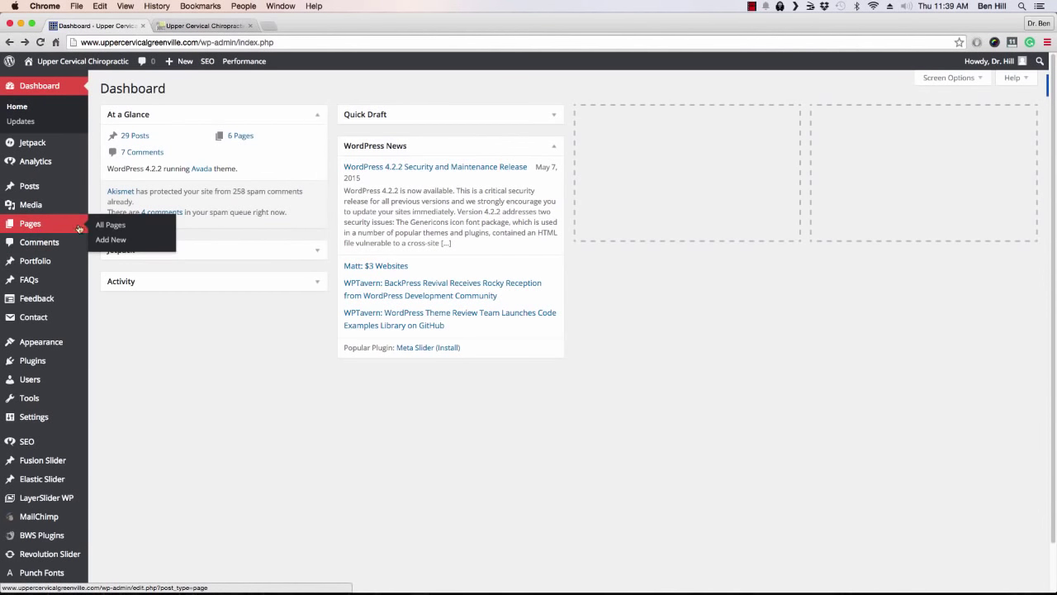
click(106, 225)
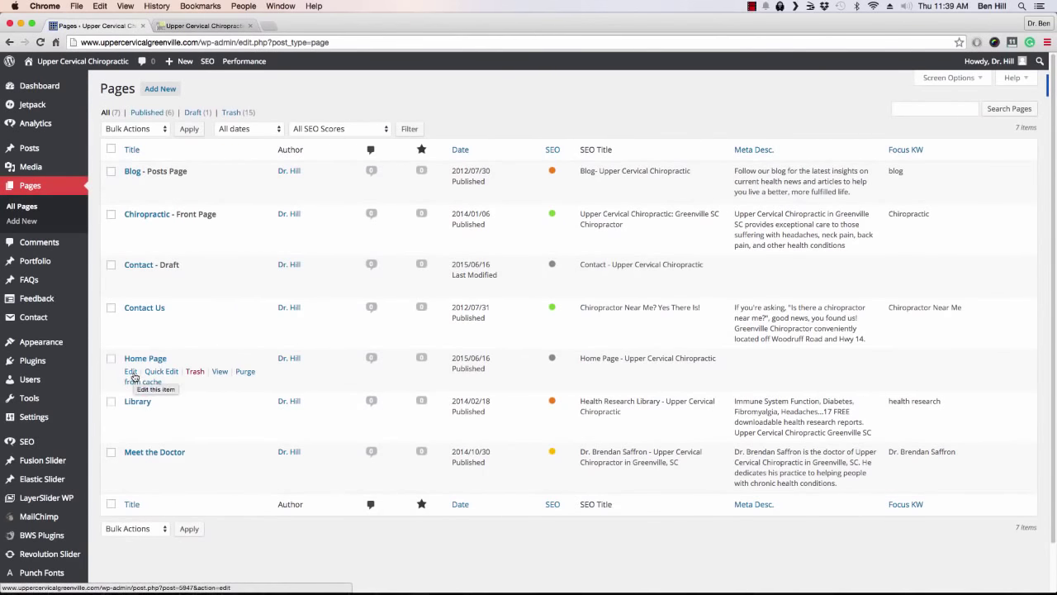
click(133, 374)
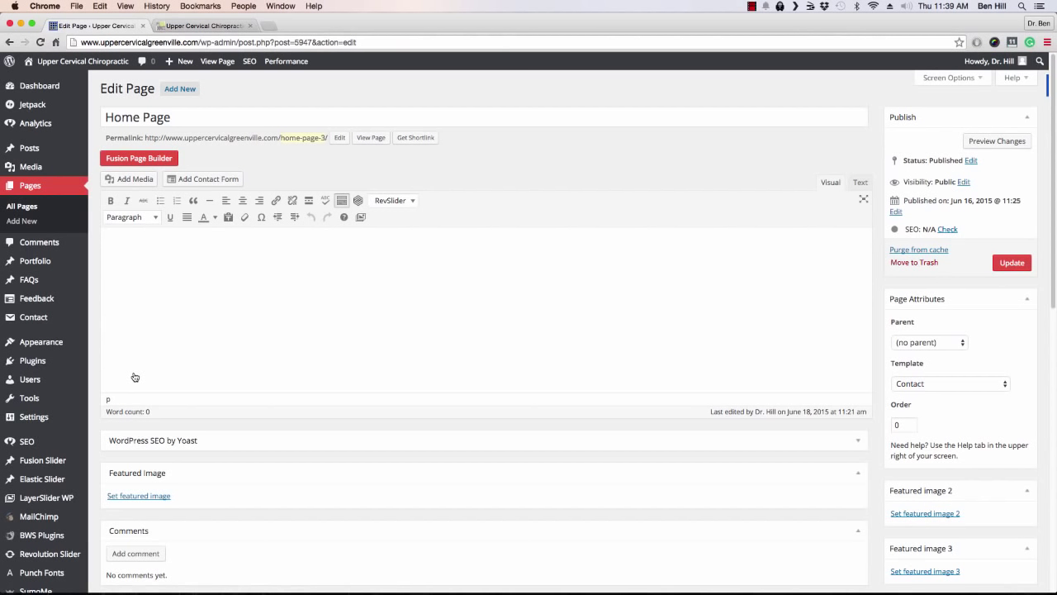
click(152, 159)
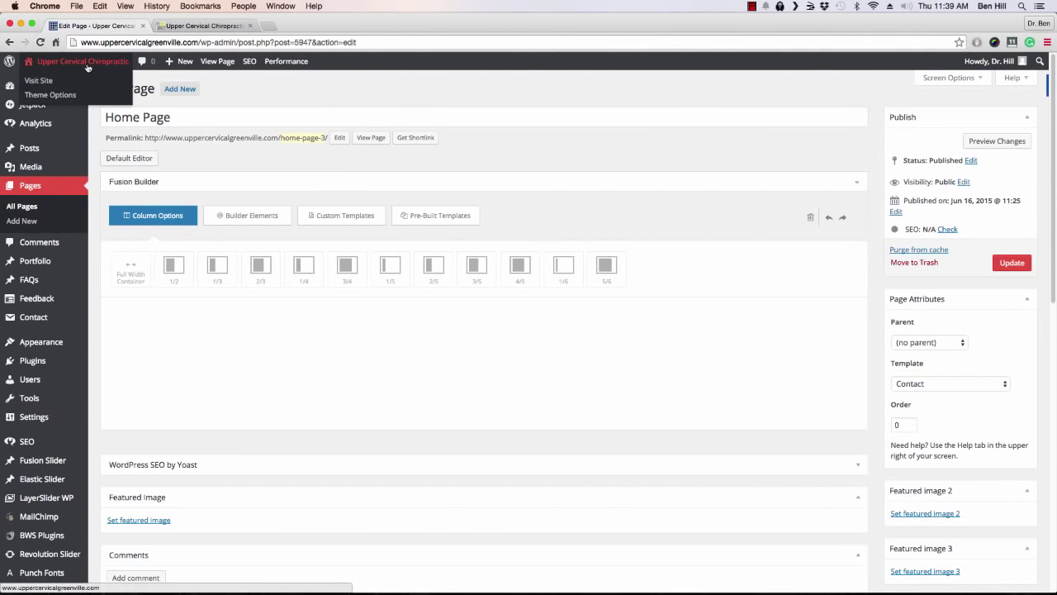
Step: Open the Chiropractic front page for editing and examine its Fusion Builder layout from the first separator down to the counter box
click(9, 43)
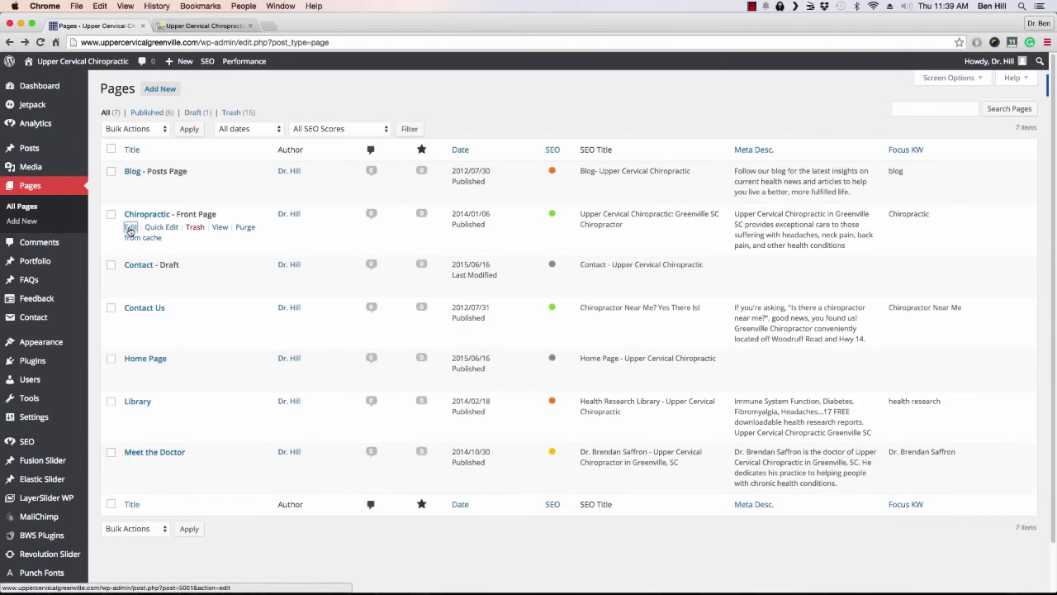
click(128, 227)
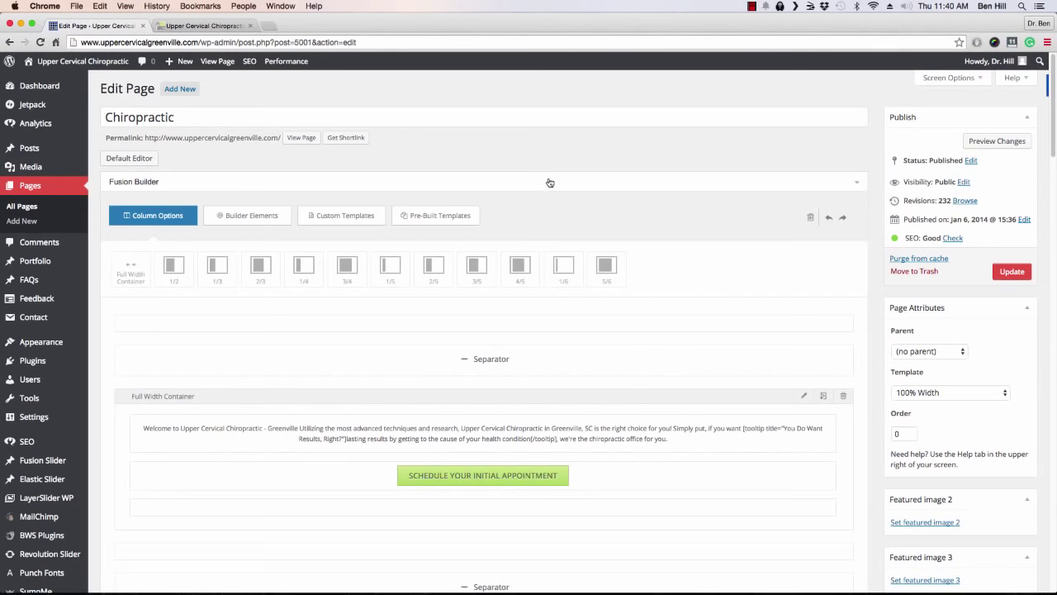
scroll(637, 302, down, 3)
scroll(600, 266, down, 4)
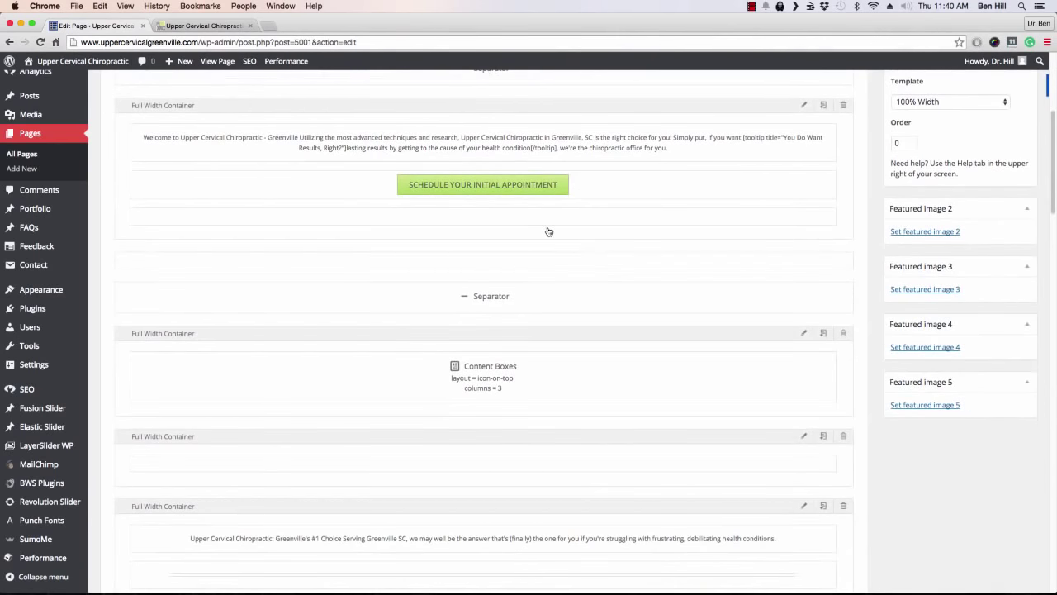
scroll(569, 241, down, 4)
scroll(566, 238, down, 5)
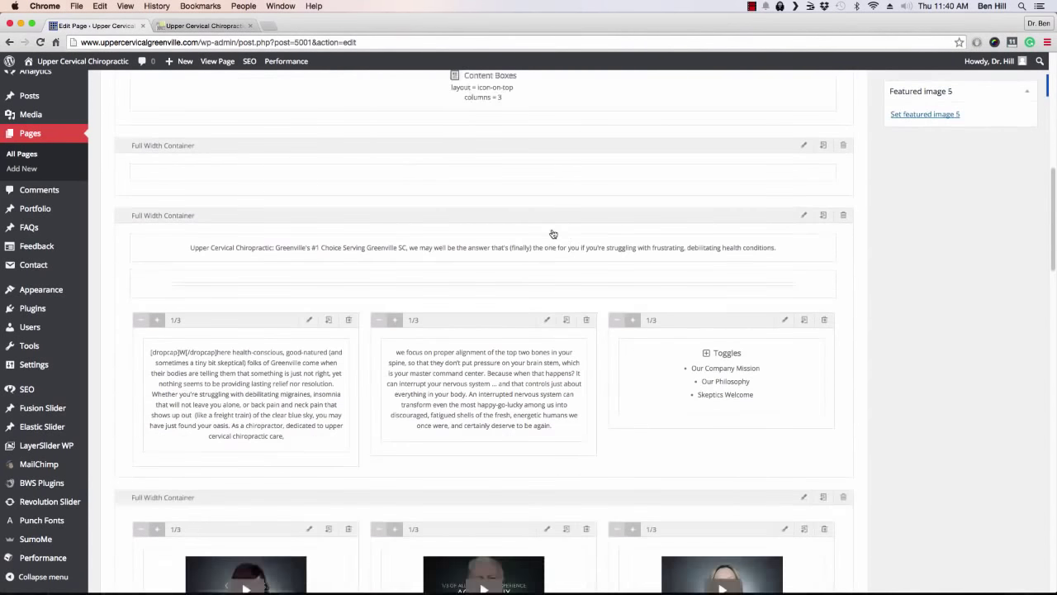
scroll(552, 233, down, 3)
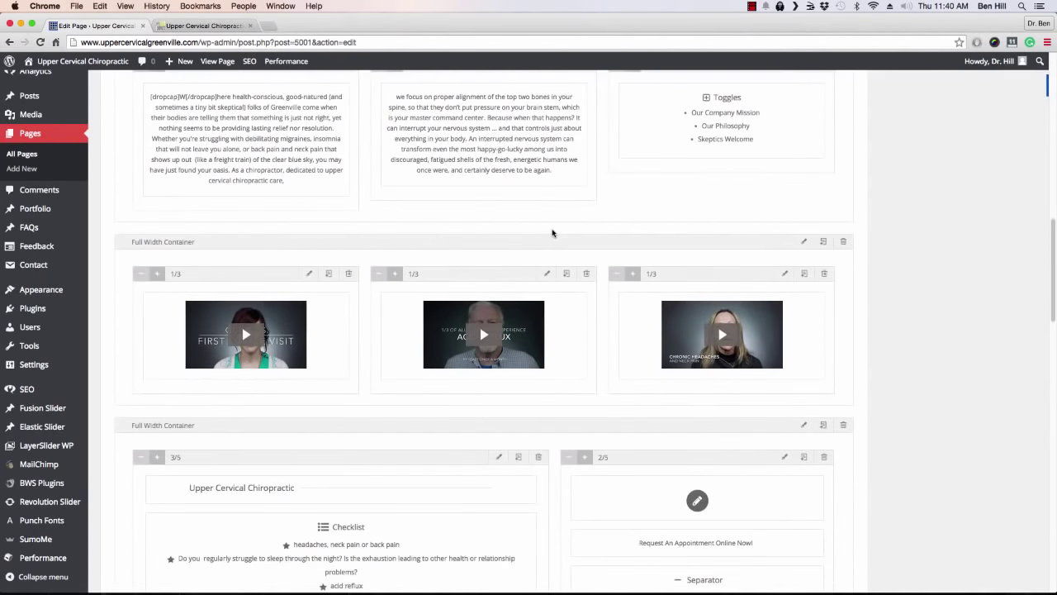
scroll(552, 233, down, 3)
scroll(553, 233, down, 2)
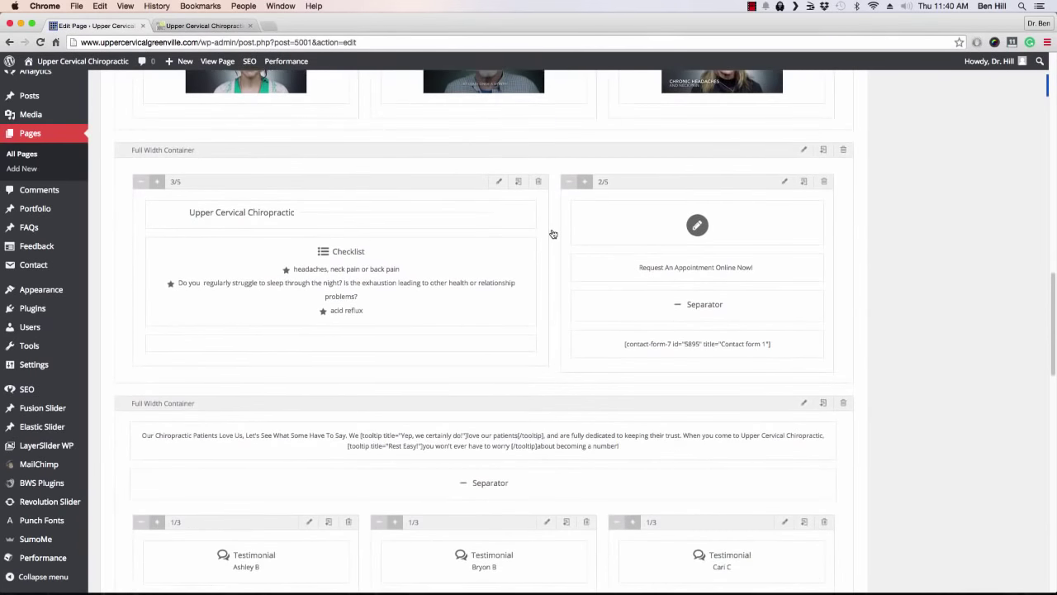
scroll(554, 234, down, 4)
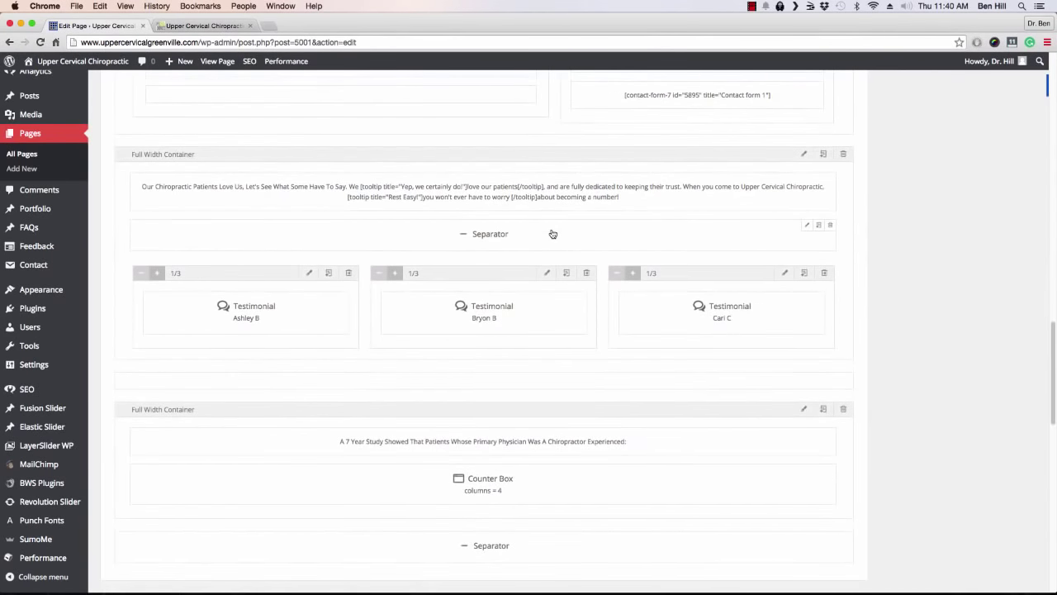
scroll(553, 234, down, 5)
scroll(553, 234, up, 15)
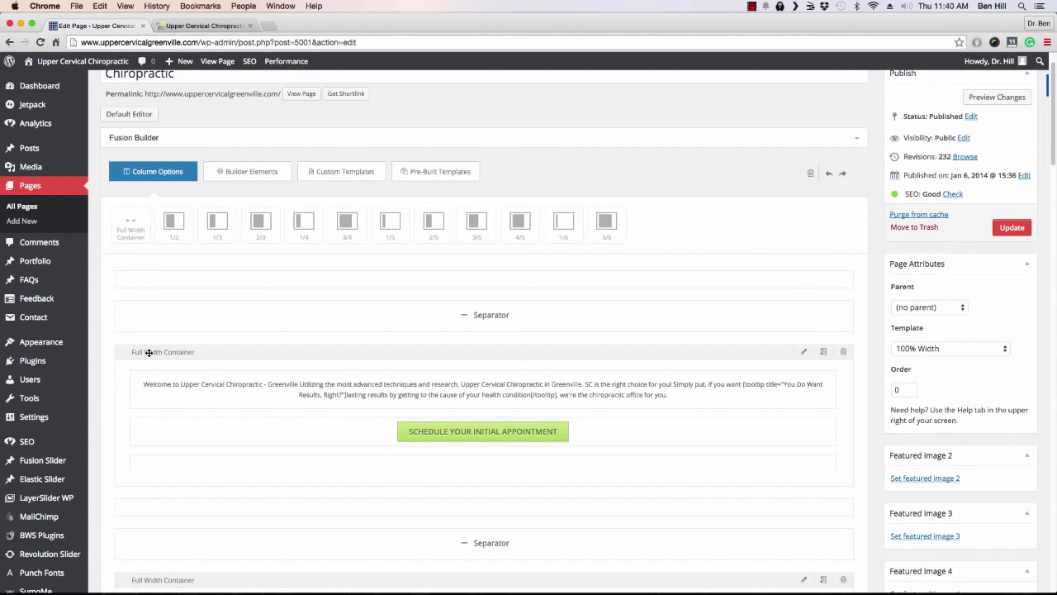
Step: View the live front page to compare its slider, welcome section and content boxes with the builder layout
click(208, 25)
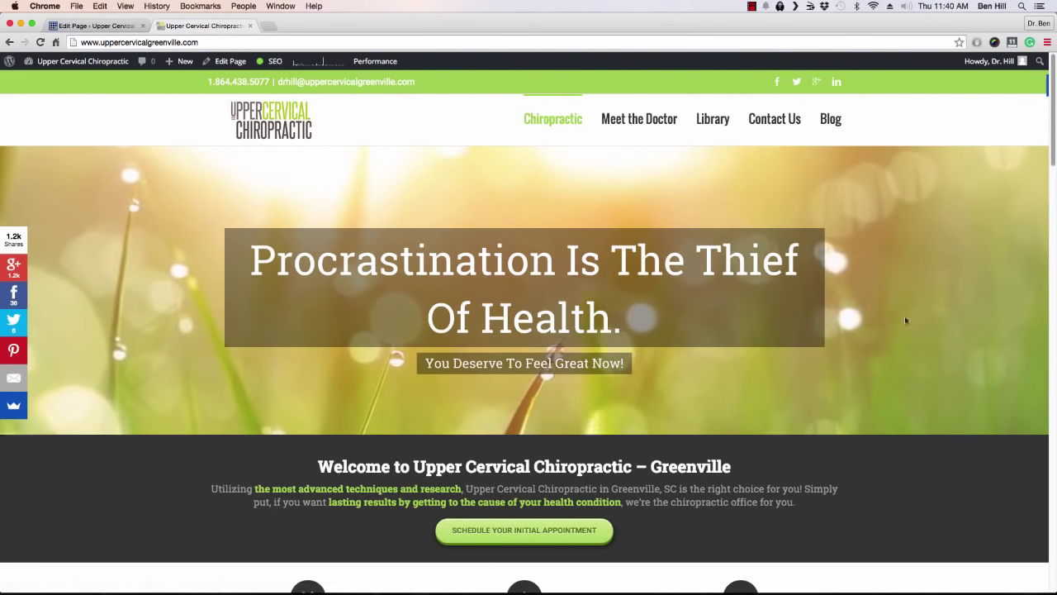
scroll(122, 343, down, 1)
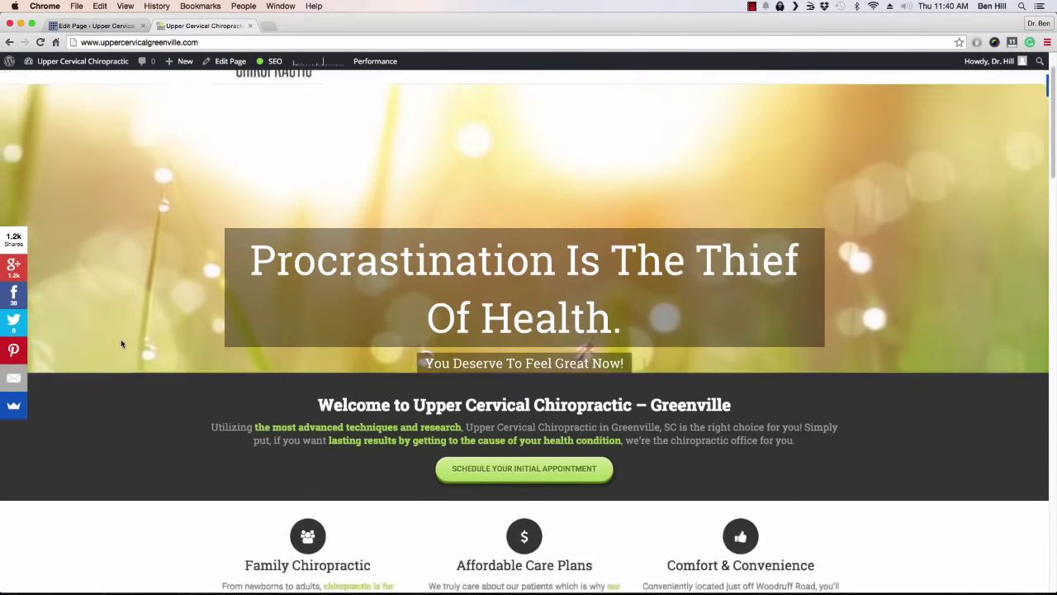
scroll(122, 343, down, 3)
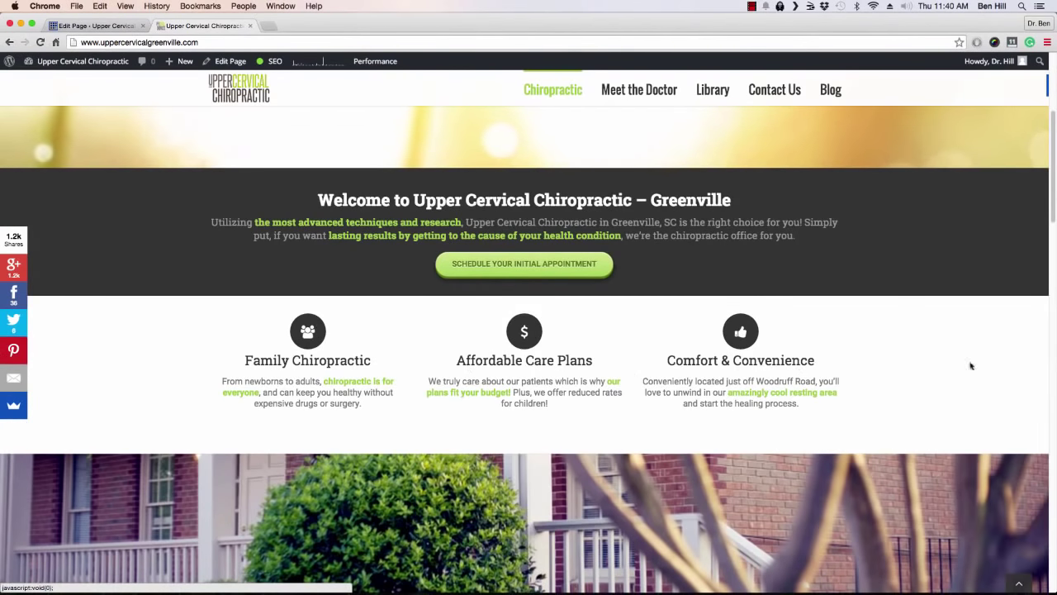
Step: Return to the page editor, add a Separator element above the welcome container and delete it again
click(108, 28)
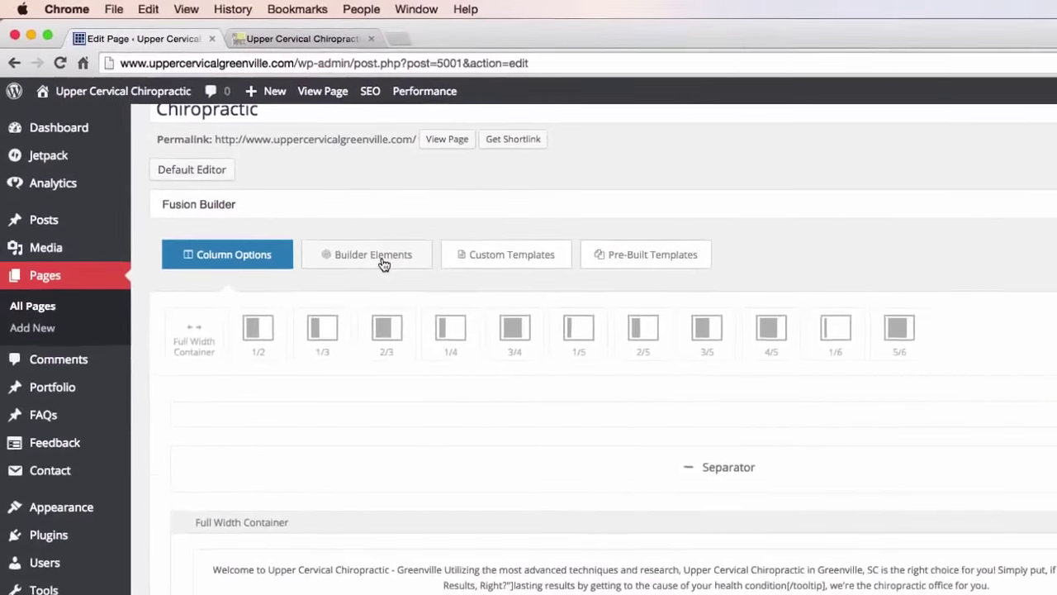
click(247, 171)
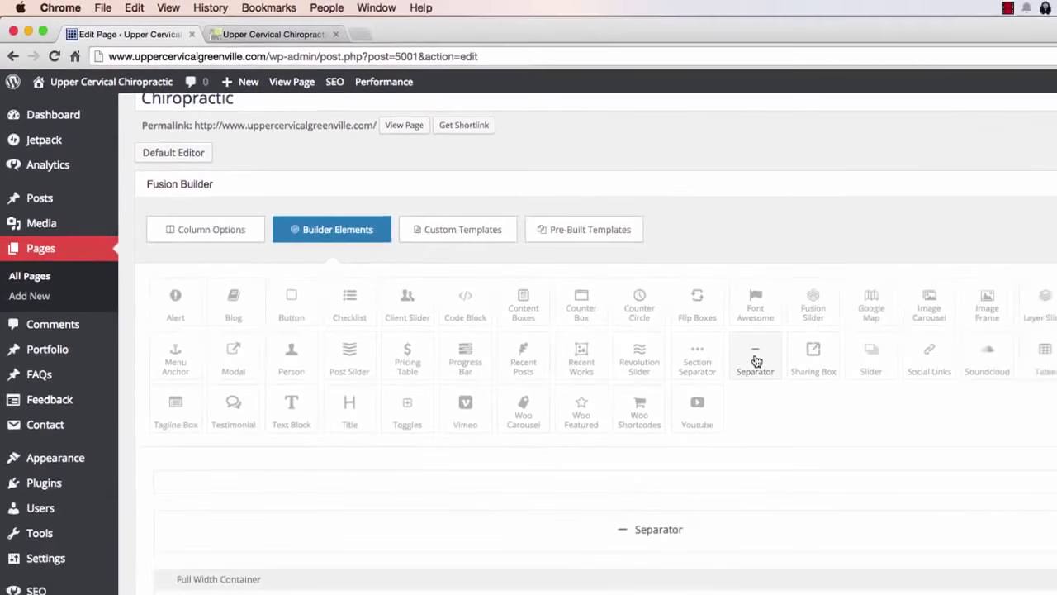
drag(846, 402, 803, 587)
drag(535, 391, 529, 371)
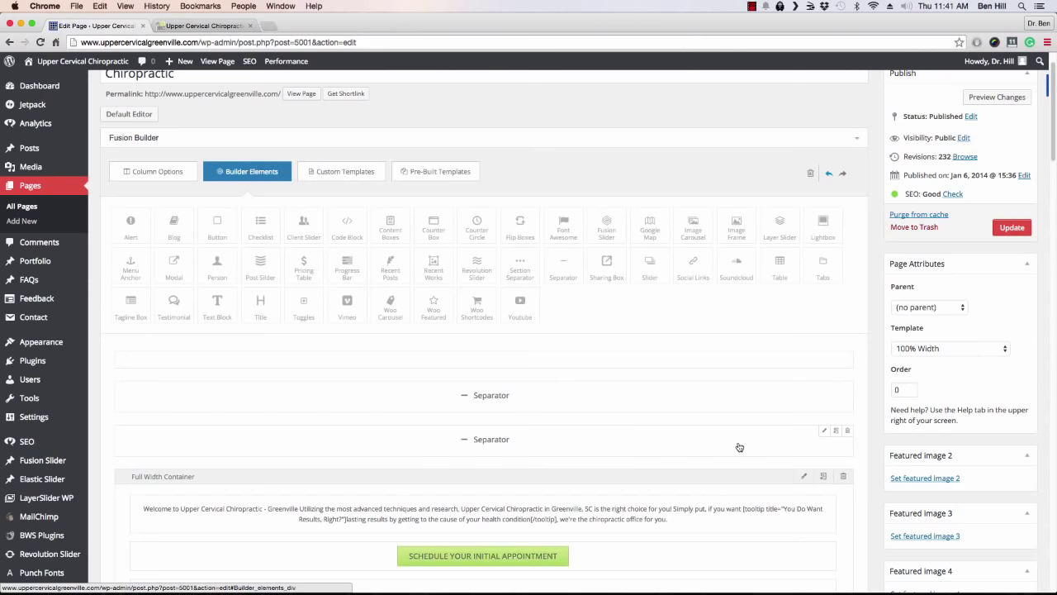
click(846, 430)
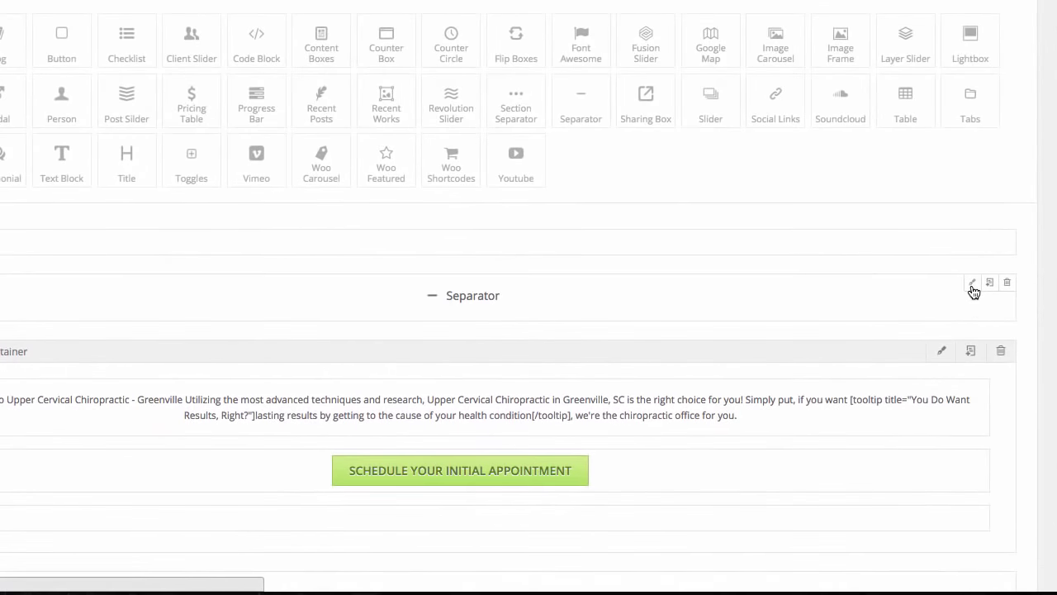
Step: Review the existing separator's settings for line style, icon, width and CSS, and close them without saving
click(972, 284)
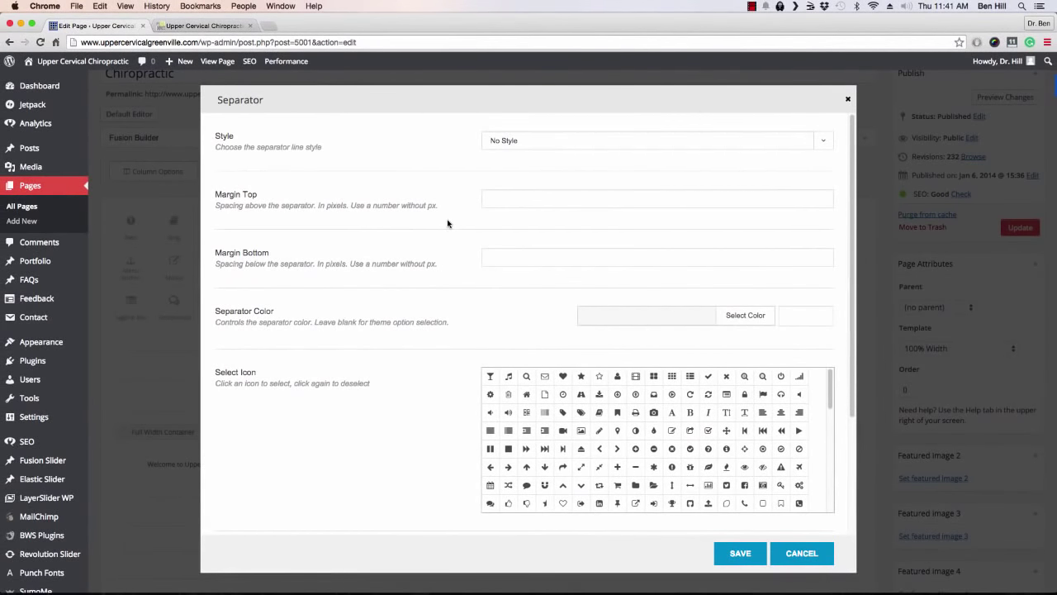
click(830, 148)
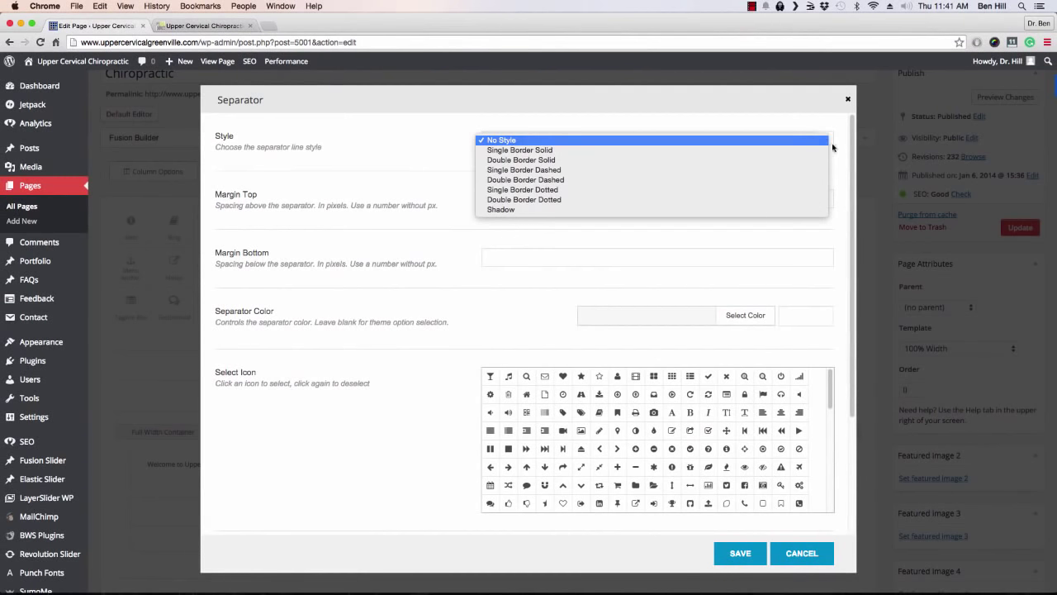
click(839, 147)
scroll(385, 171, down, 4)
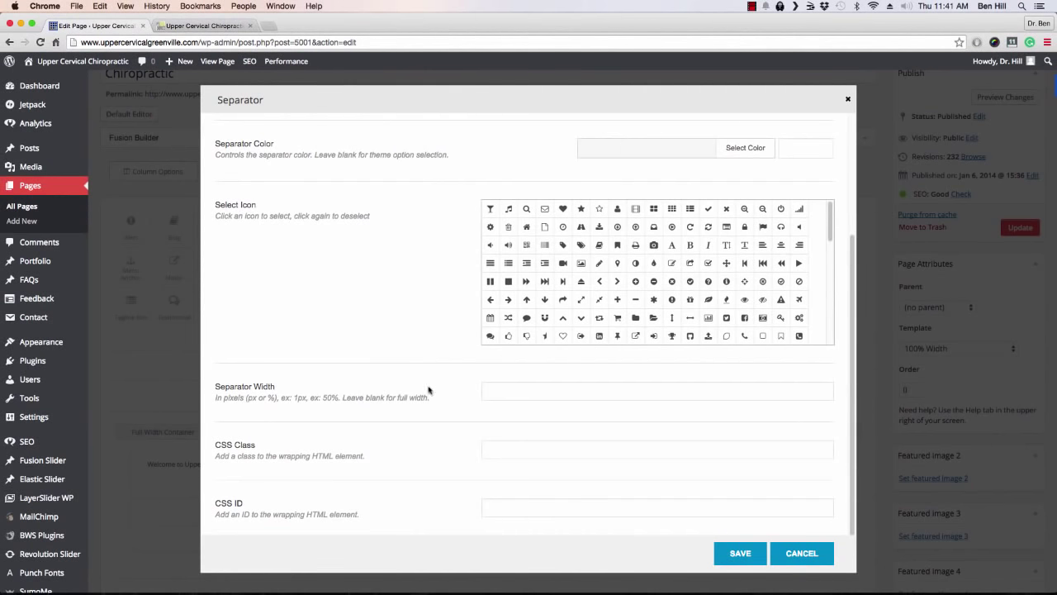
click(822, 559)
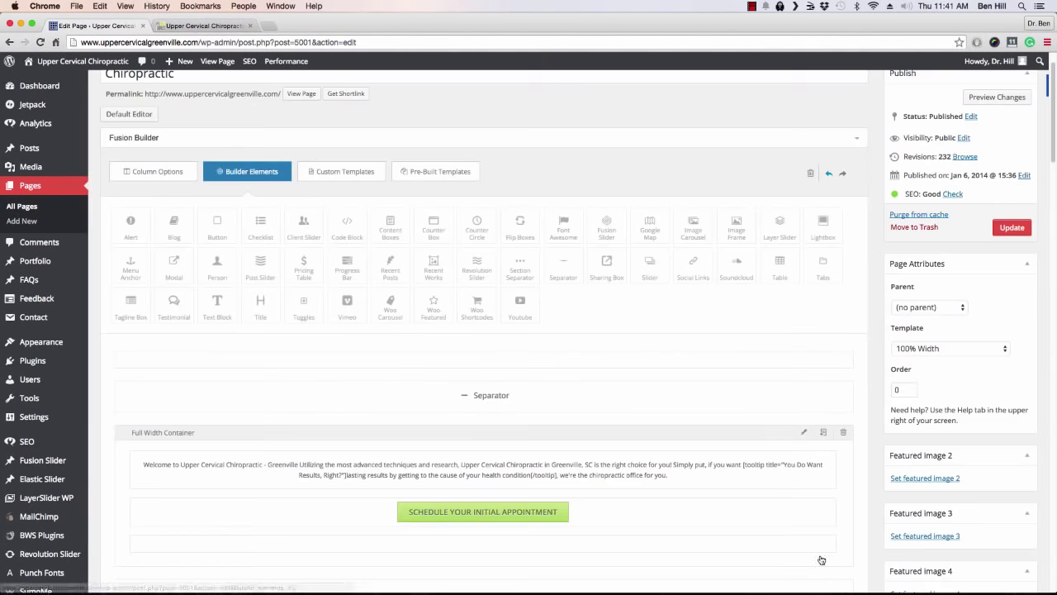
Step: Show the column options and try to place a Full Width Container in the page layout
scroll(648, 361, down, 5)
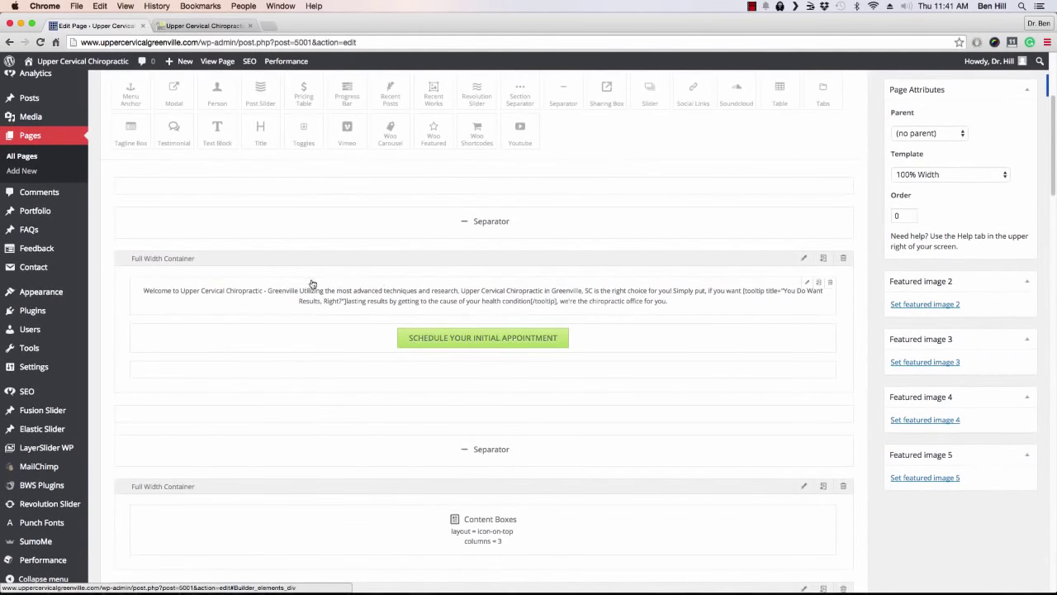
scroll(227, 289, up, 1)
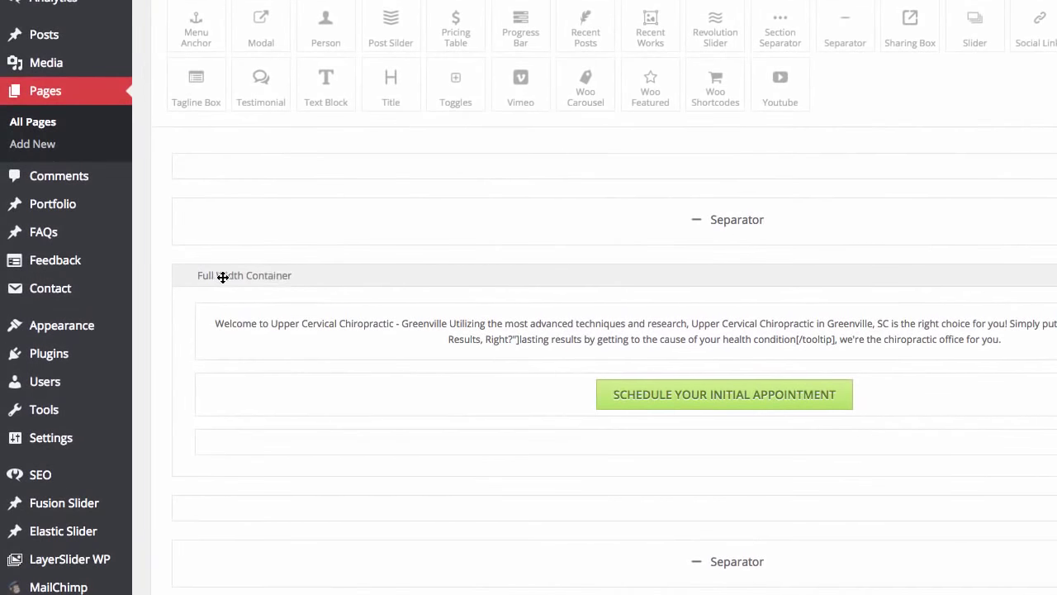
scroll(318, 287, up, 2)
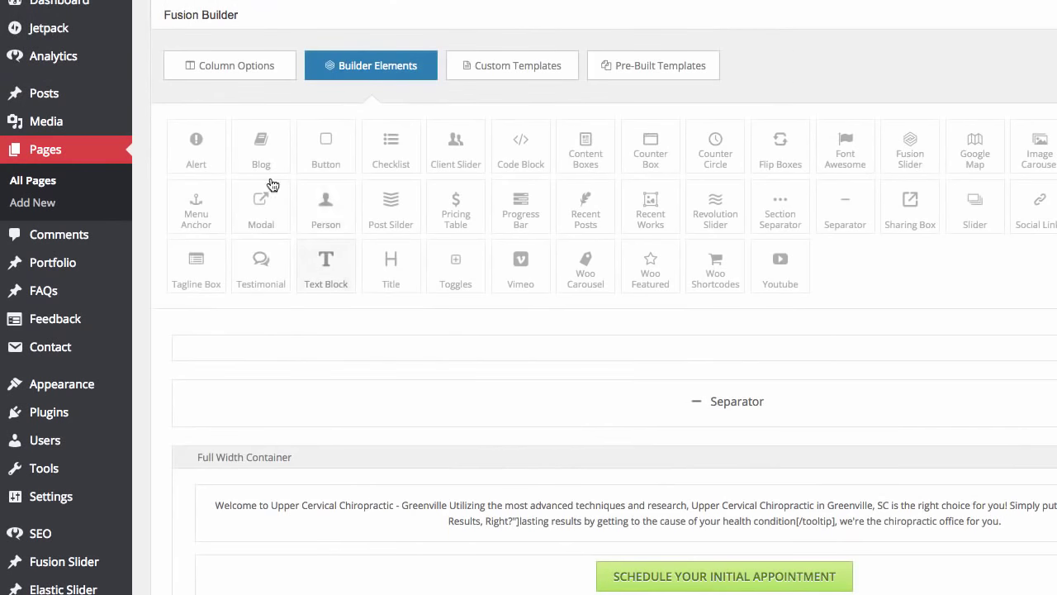
click(248, 75)
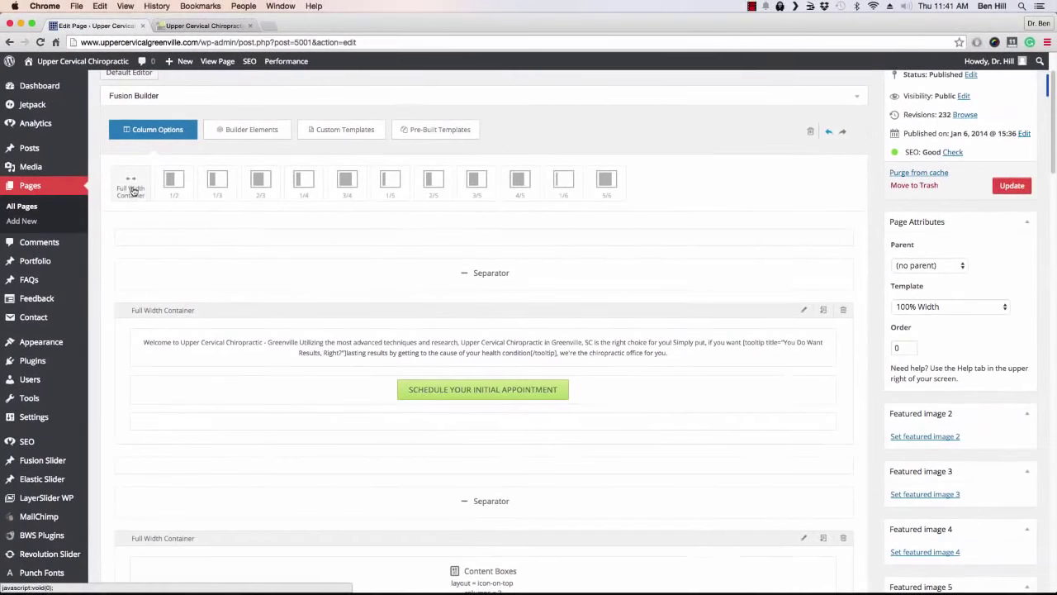
drag(200, 158, 316, 395)
drag(211, 350, 378, 322)
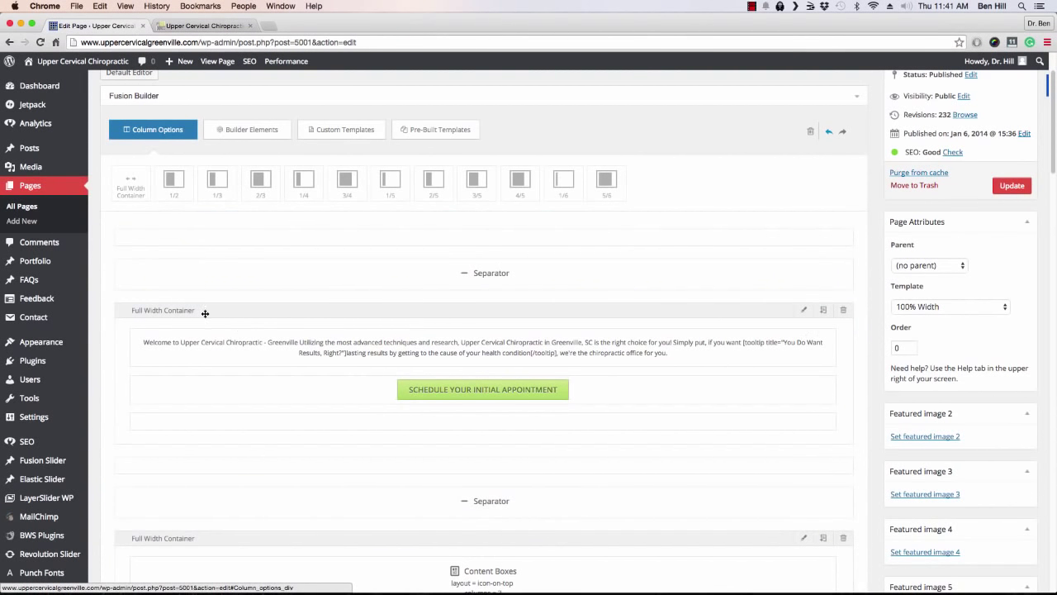
Step: Open the welcome Full Width Container's settings and check its background color against the live page
click(804, 311)
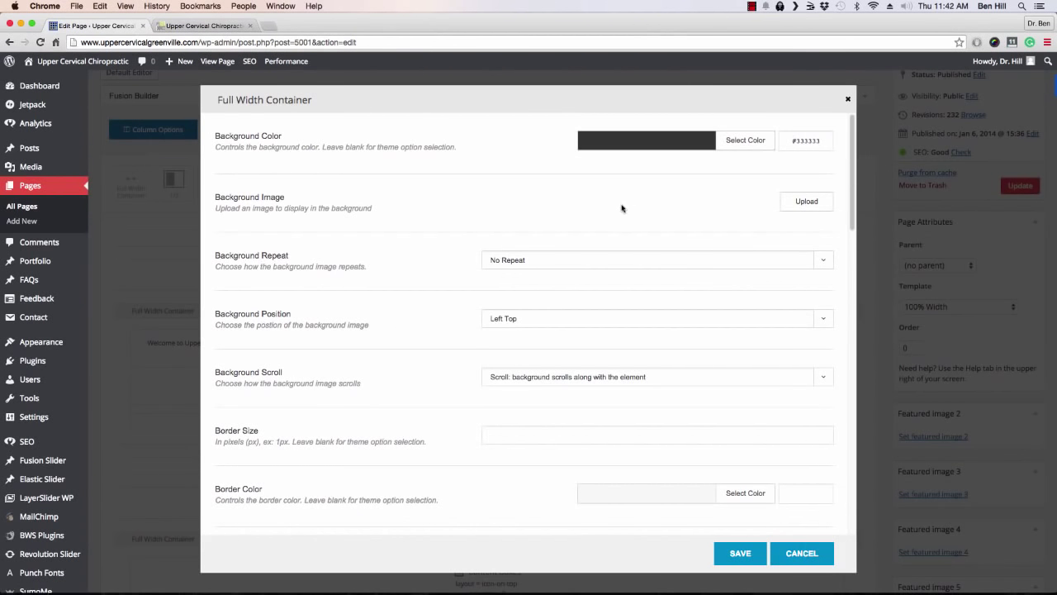
click(203, 26)
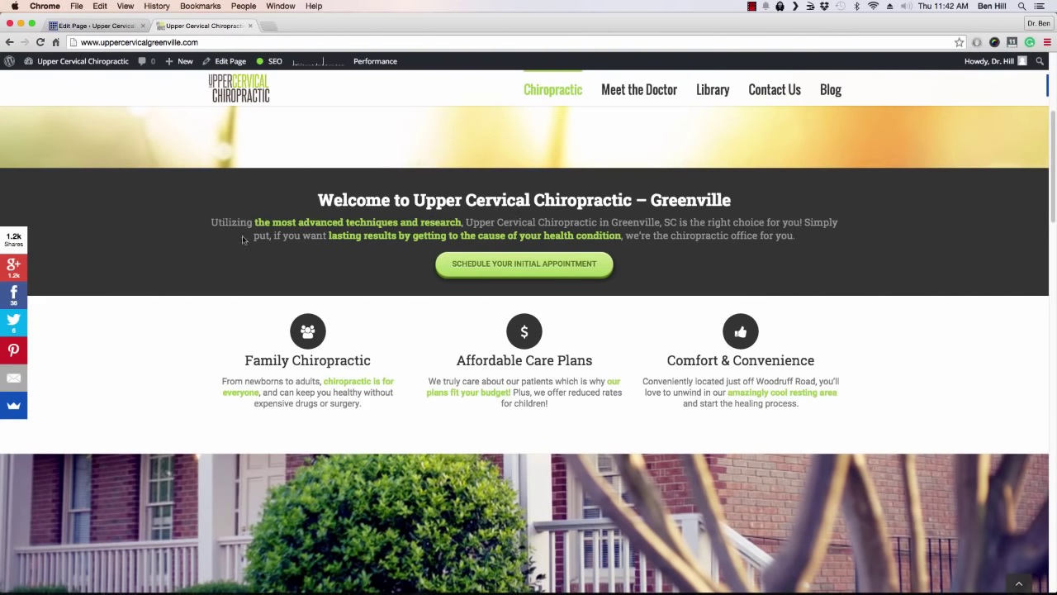
click(95, 26)
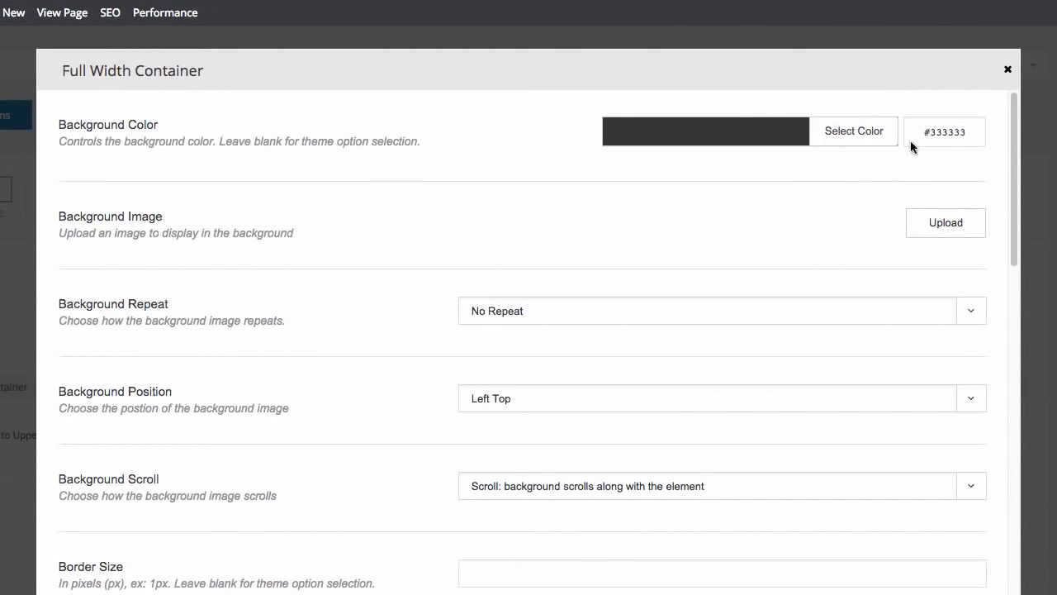
click(861, 141)
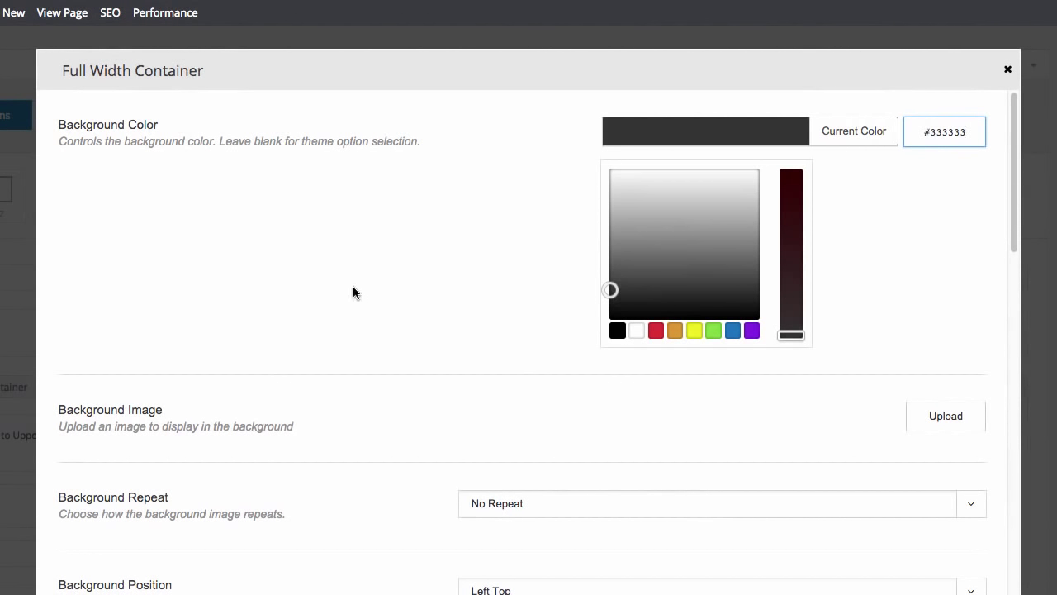
Step: Review the container's background image, repeat, position, scroll, border, padding, menu anchor and CSS settings
scroll(353, 287, down, 5)
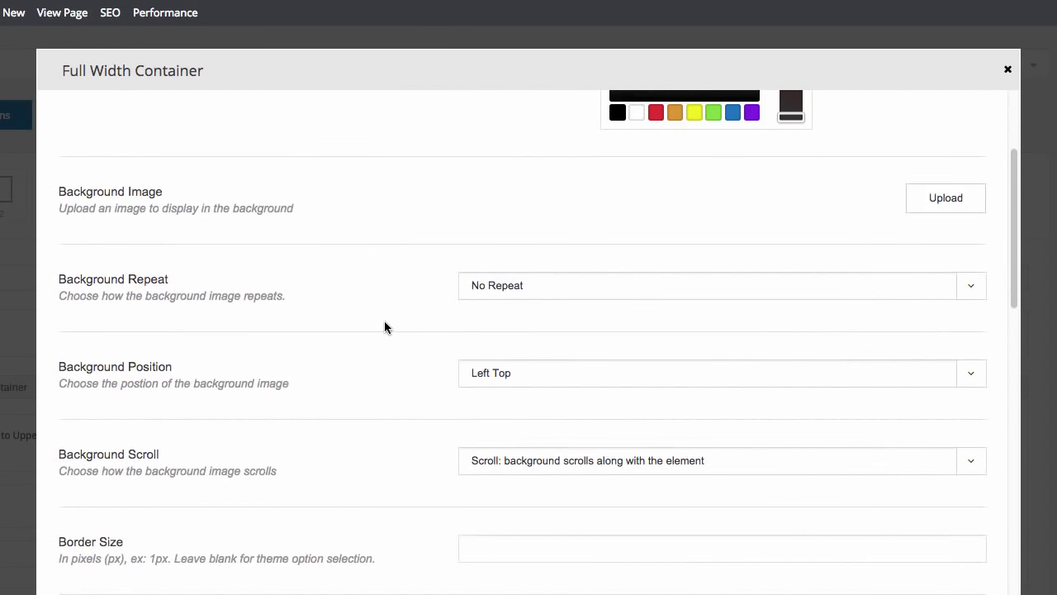
scroll(384, 318, down, 1)
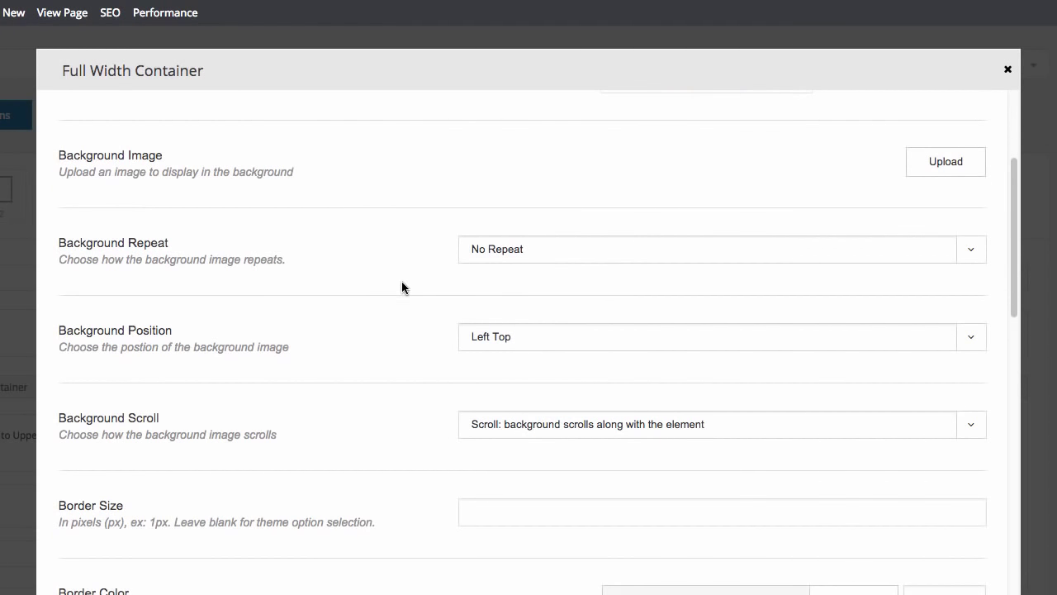
scroll(403, 283, down, 5)
scroll(403, 283, down, 6)
scroll(403, 283, down, 1)
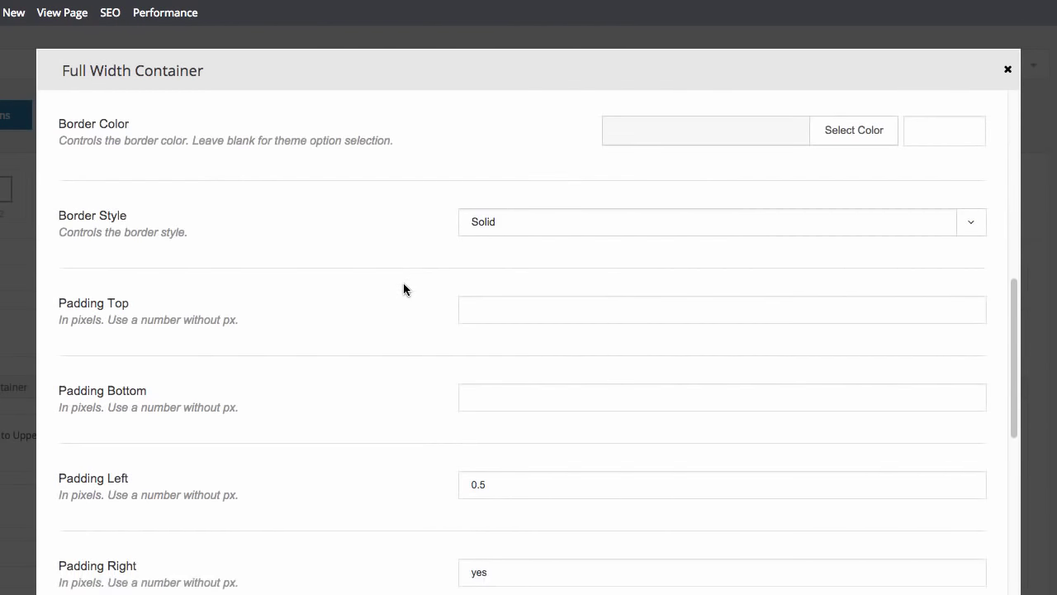
scroll(405, 288, down, 1)
scroll(398, 462, down, 3)
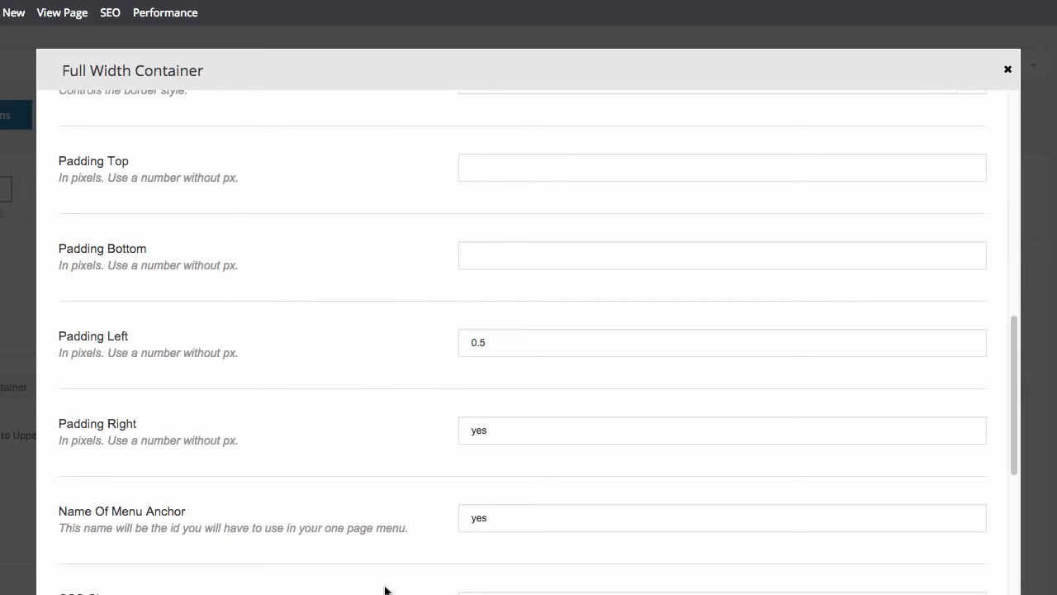
scroll(403, 569, down, 11)
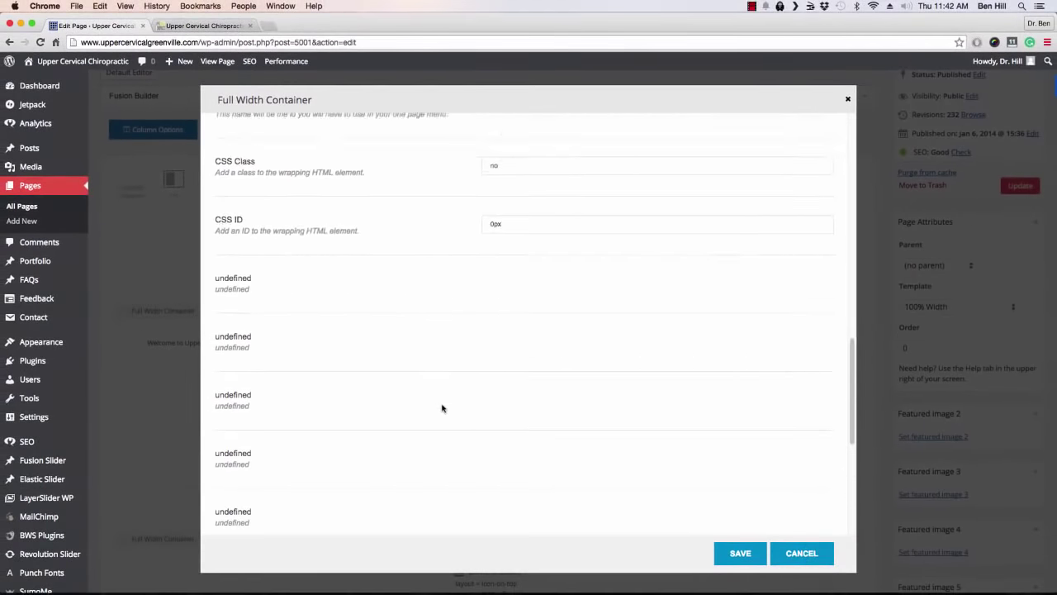
scroll(442, 408, down, 3)
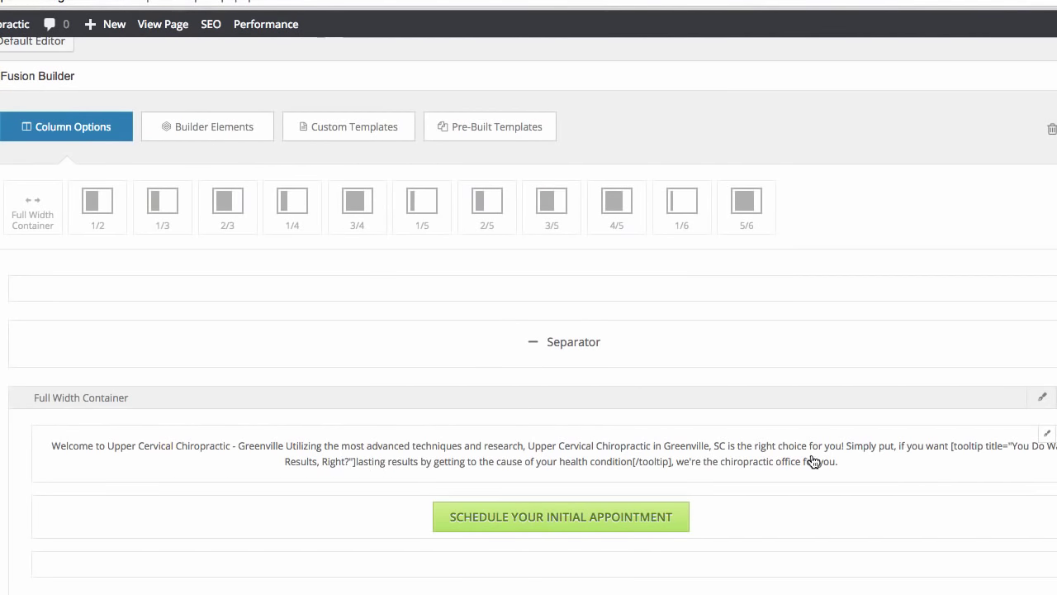
Step: Show the builder elements and try to place a Text Block in the welcome Full Width Container
click(210, 136)
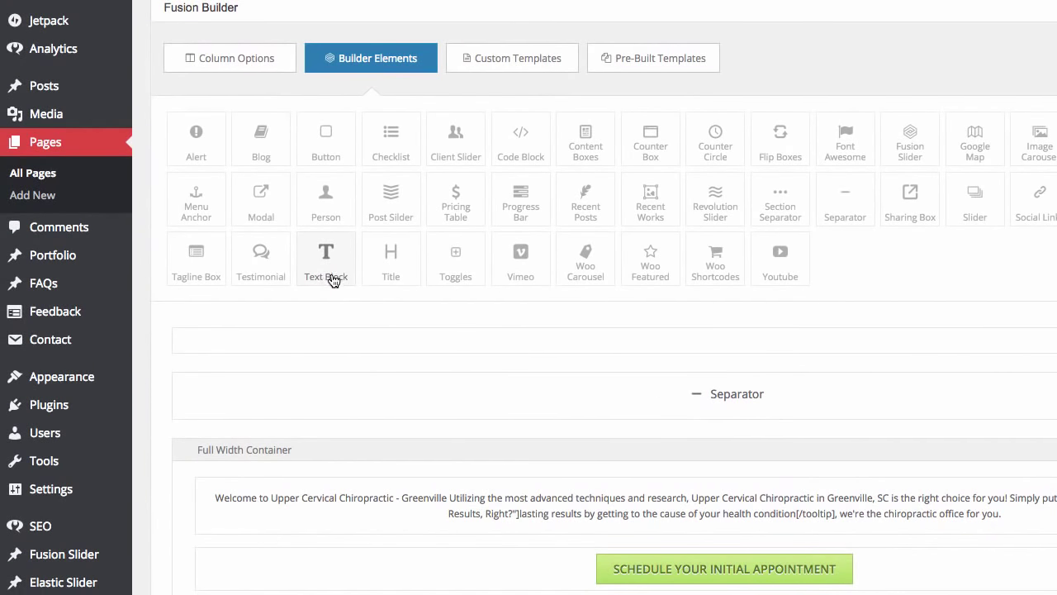
drag(322, 255, 434, 504)
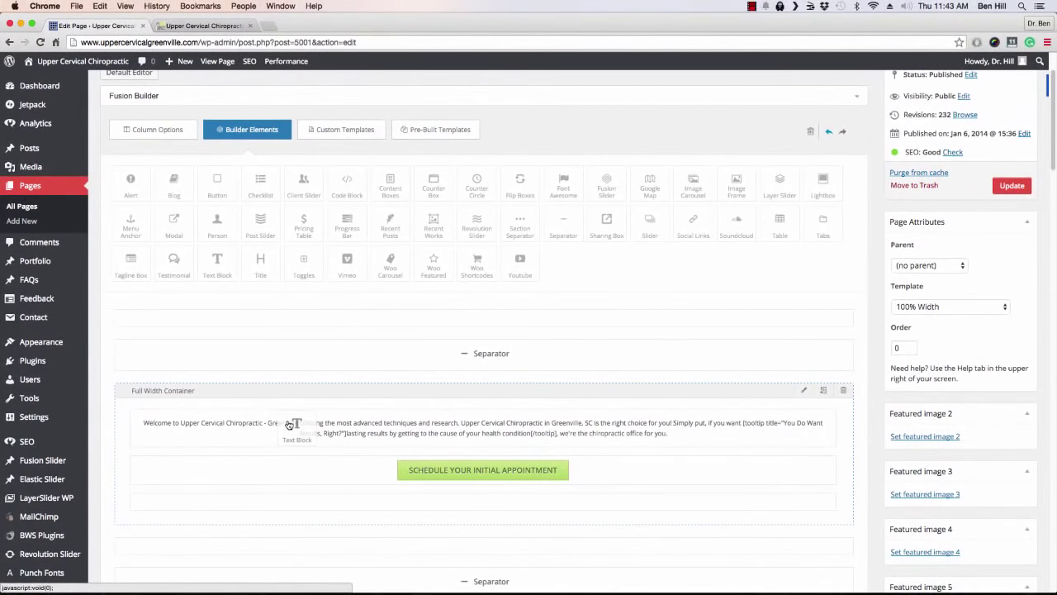
drag(289, 424, 245, 354)
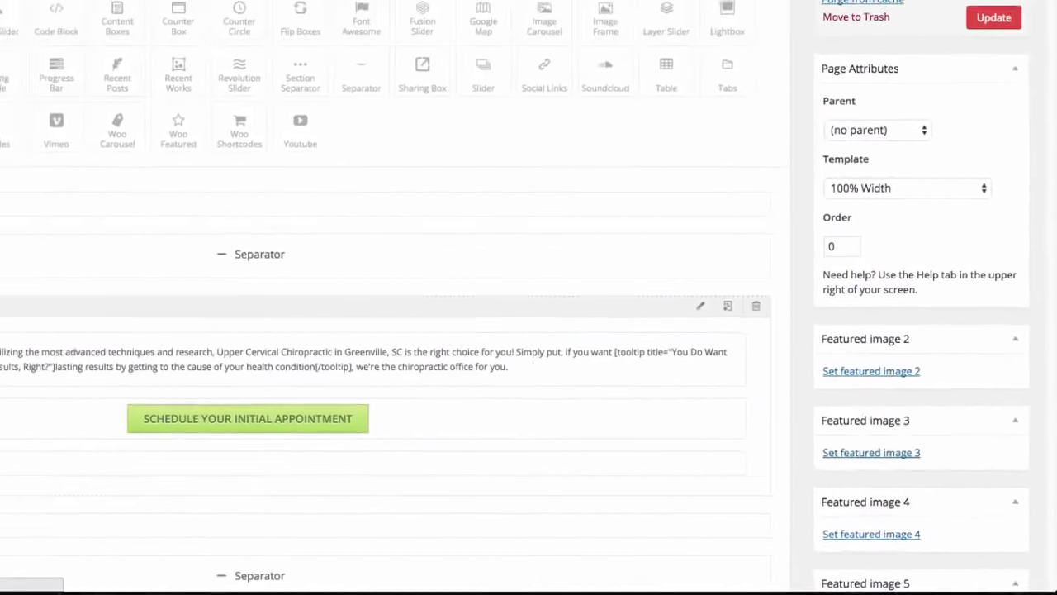
Step: Open the welcome text block's settings and examine its content in both the HTML source and visual views
mouse_move(533, 361)
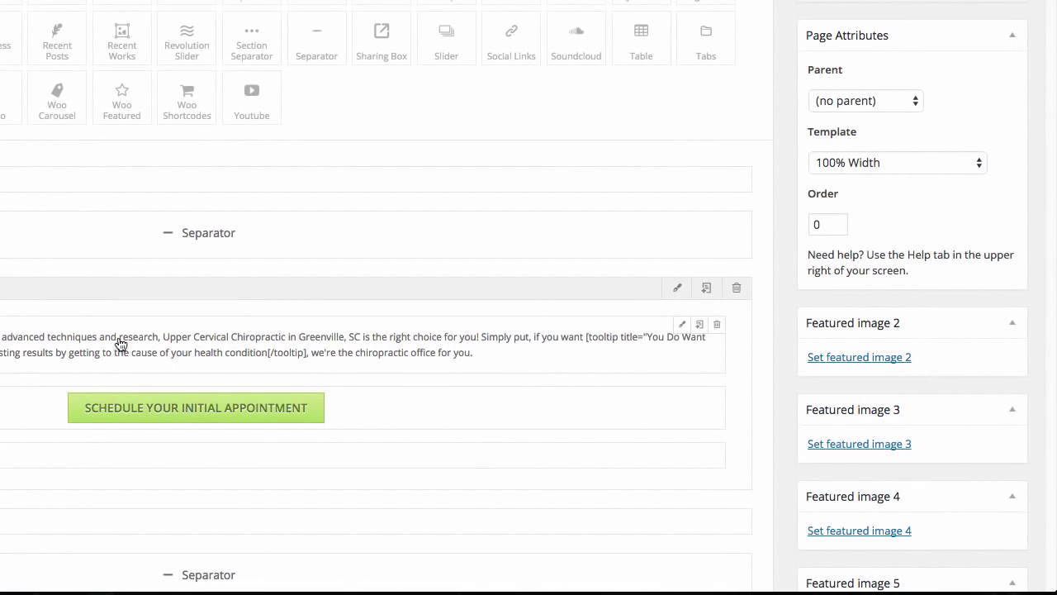
click(682, 328)
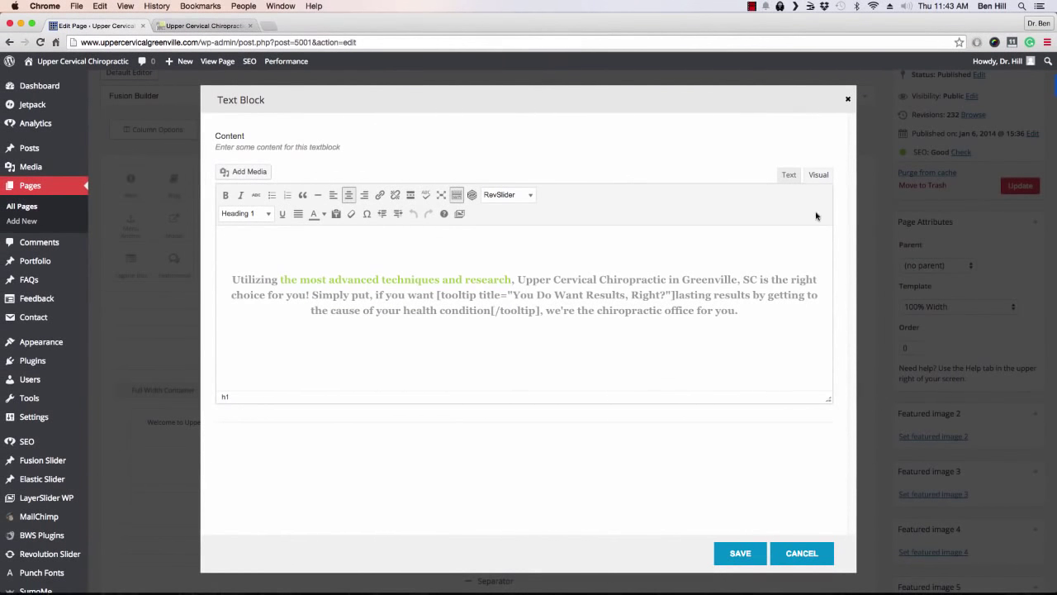
click(790, 176)
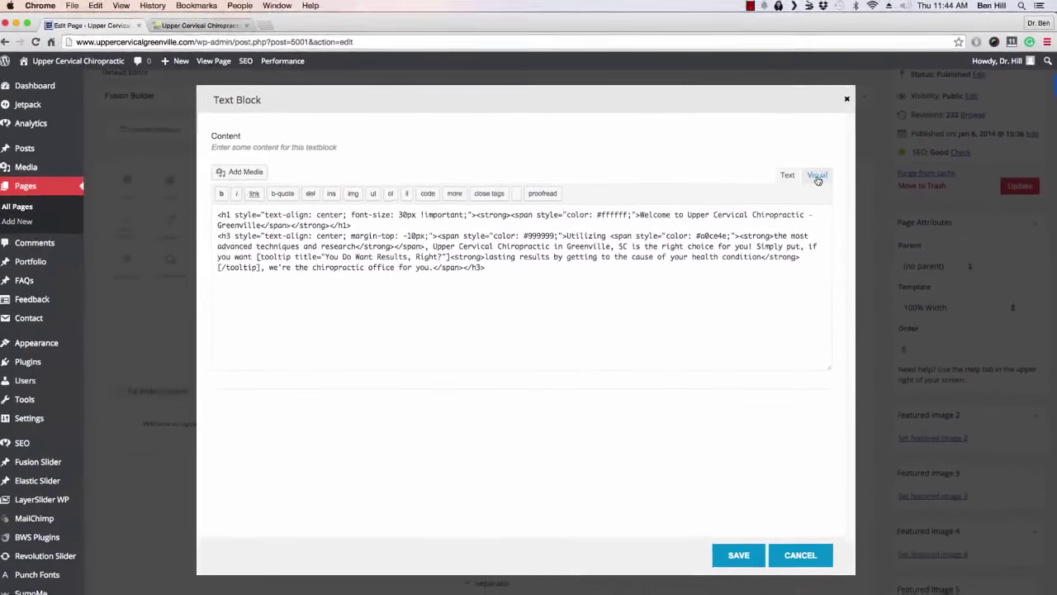
click(742, 202)
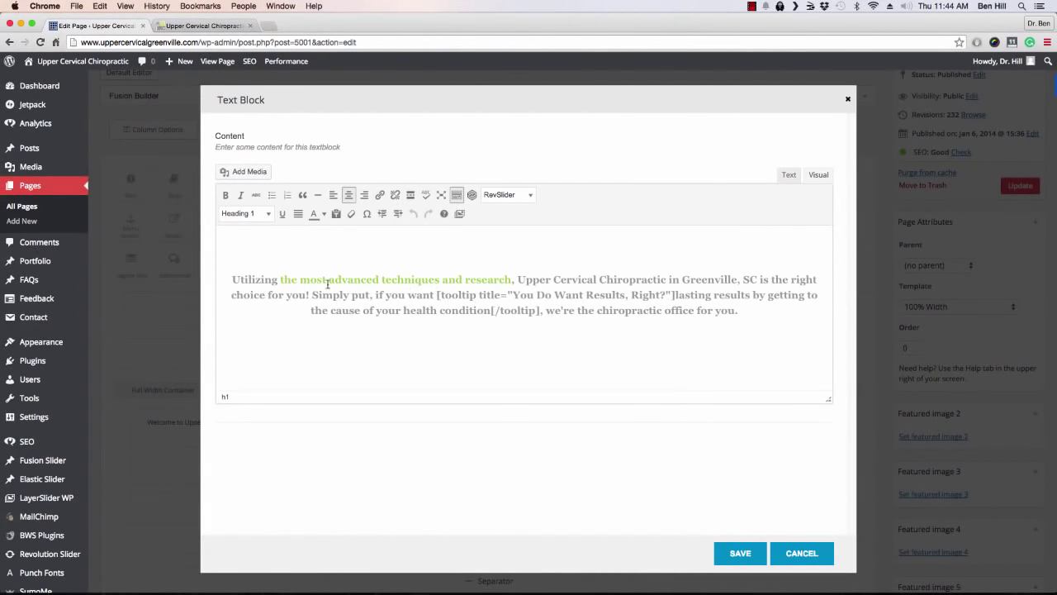
drag(229, 279, 697, 324)
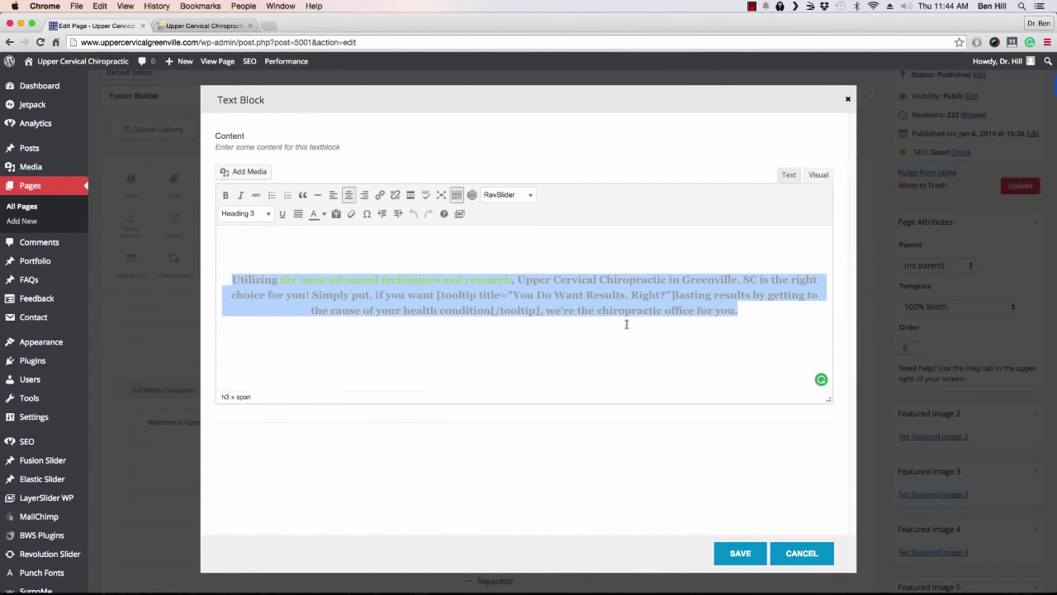
click(508, 327)
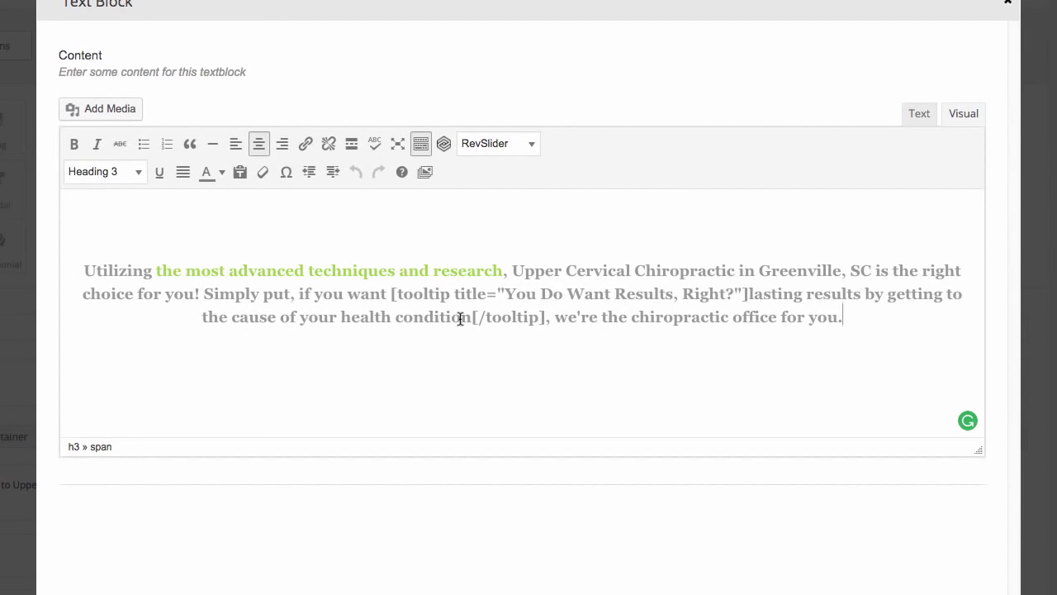
Step: Try out a Tooltip shortcode with the text "You do want results, right?" in the text block, closing it without inserting
click(445, 149)
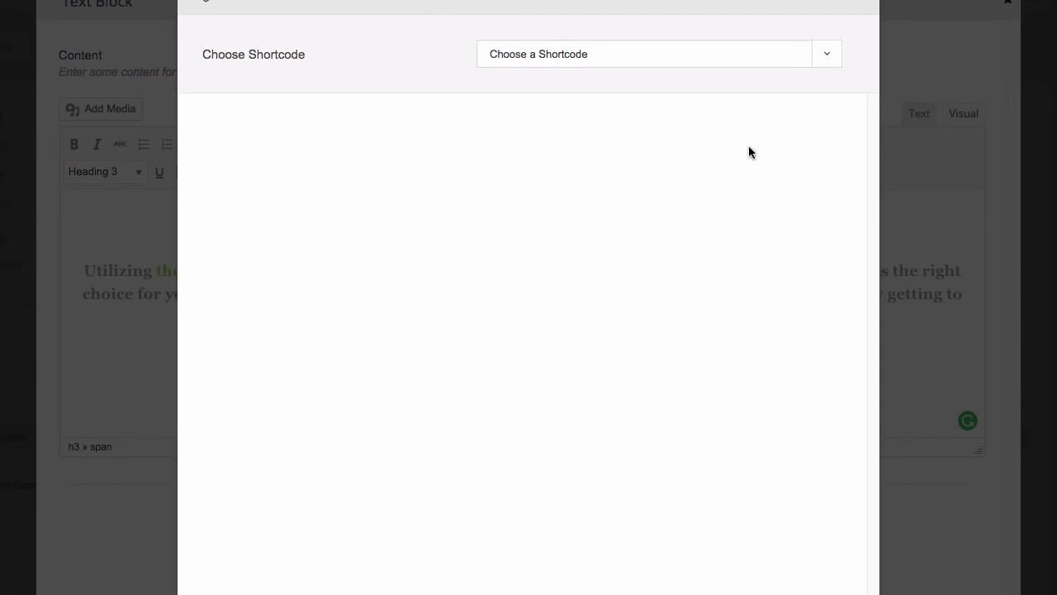
click(828, 58)
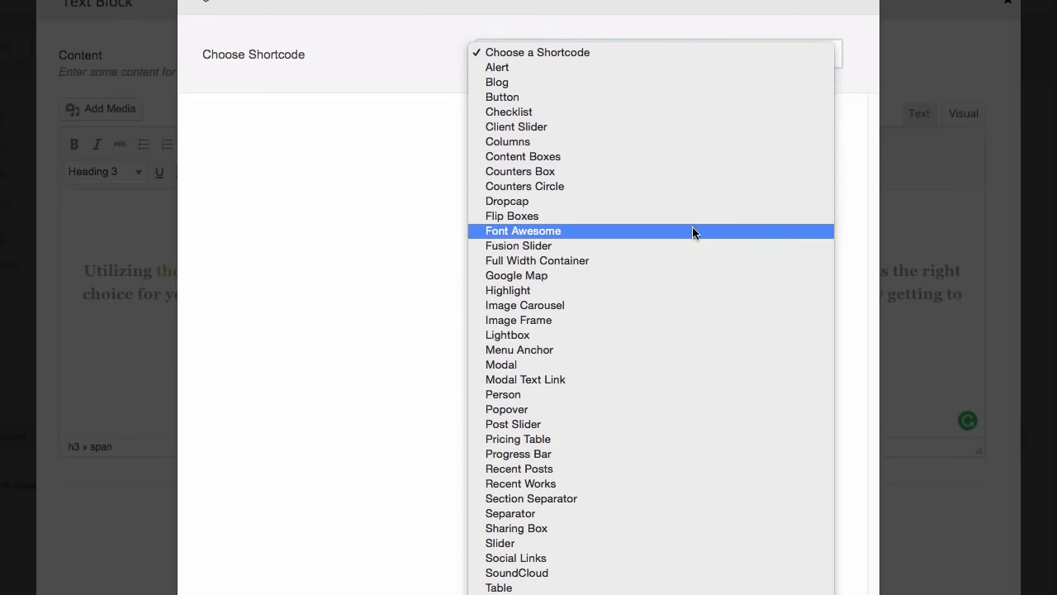
scroll(692, 226, down, 1)
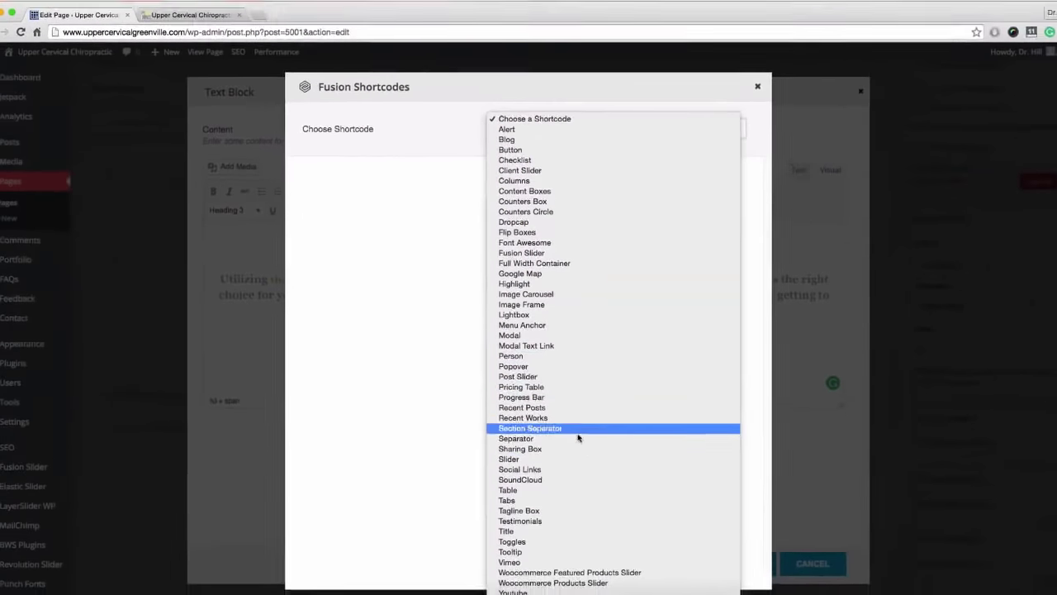
click(527, 542)
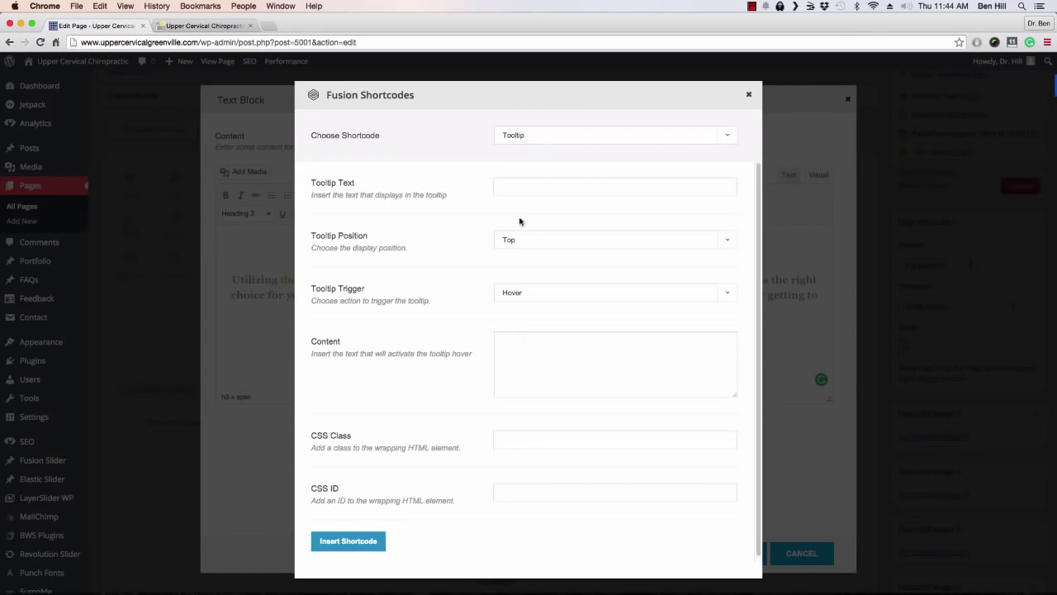
click(527, 189)
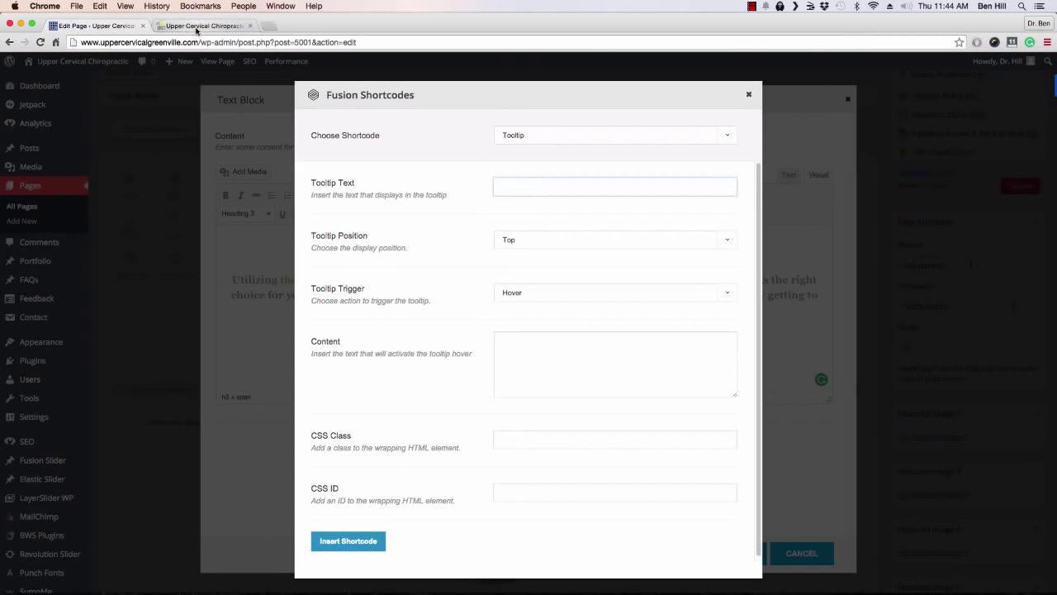
click(201, 26)
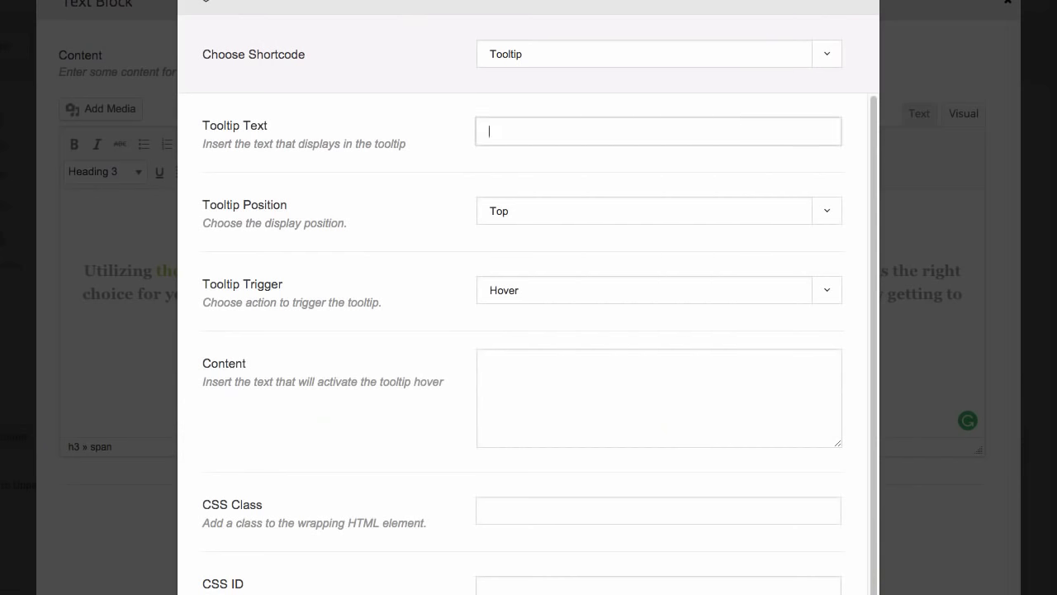
click(519, 134)
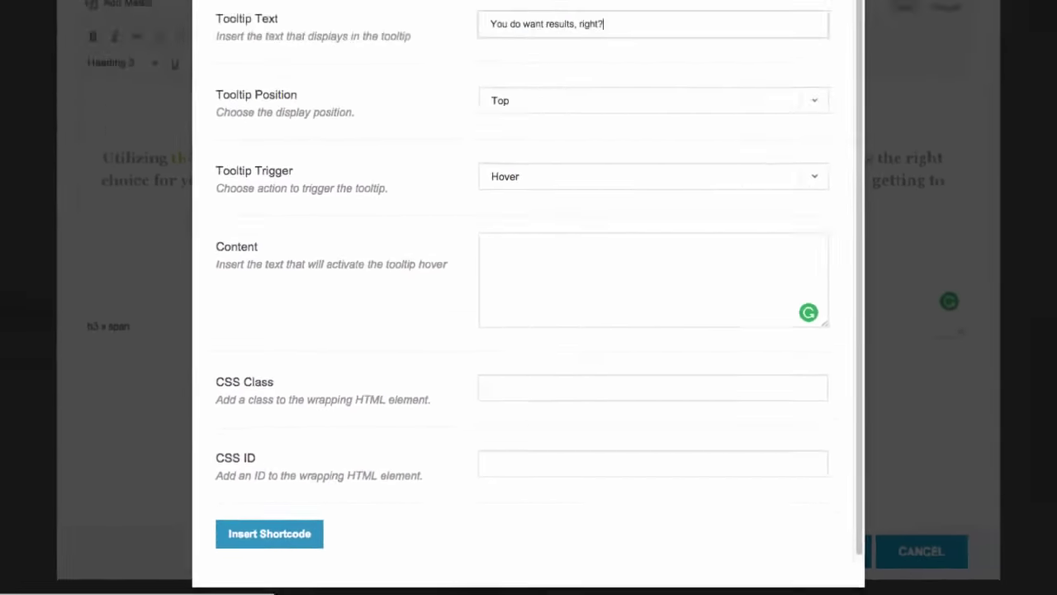
click(943, 0)
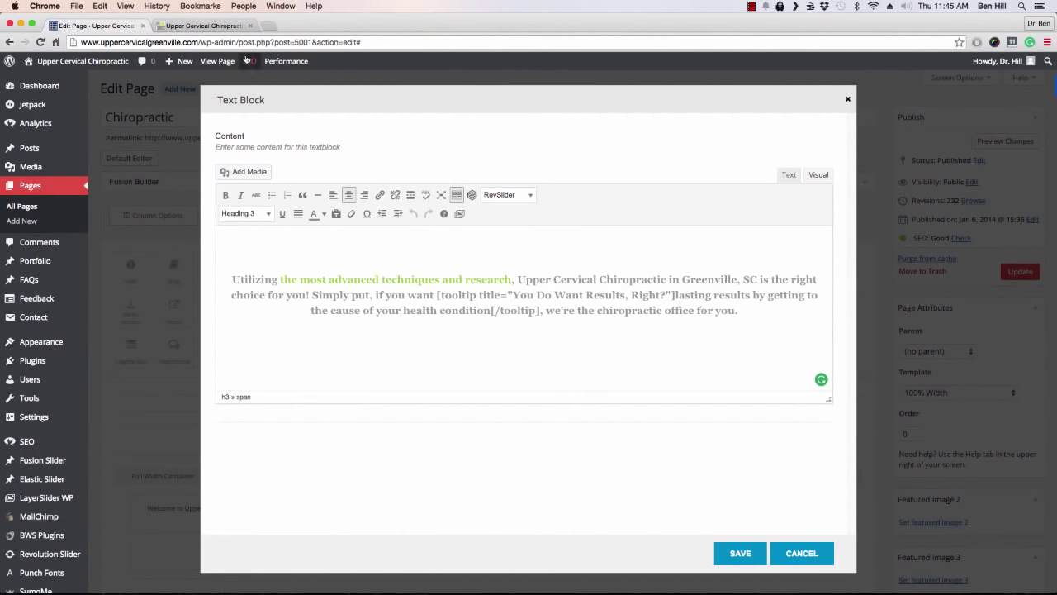
Step: Check the tooltip in the welcome text on the live page, and close the text block's settings without saving
click(203, 26)
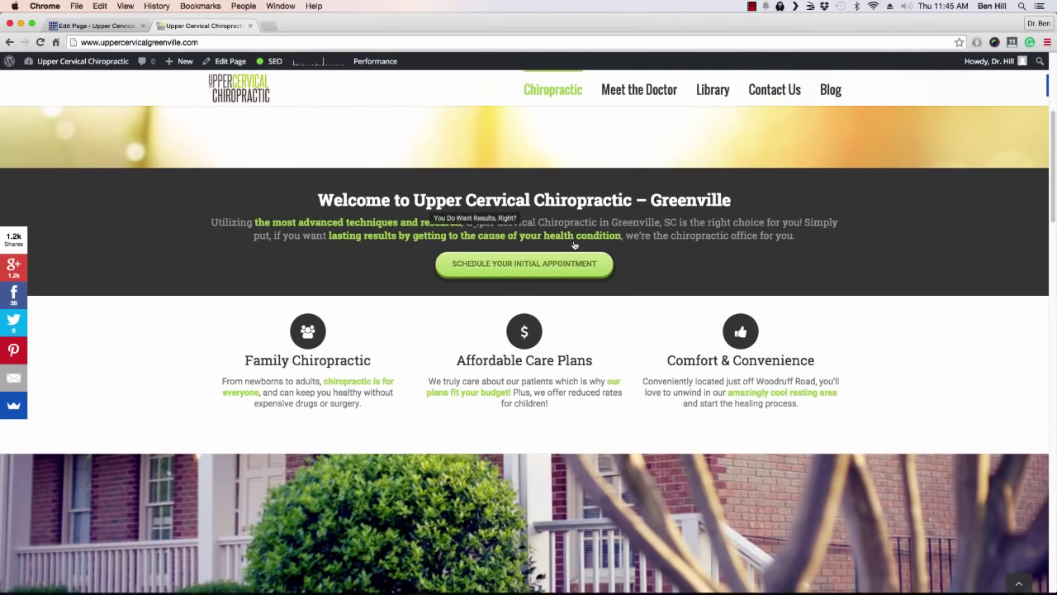
click(93, 28)
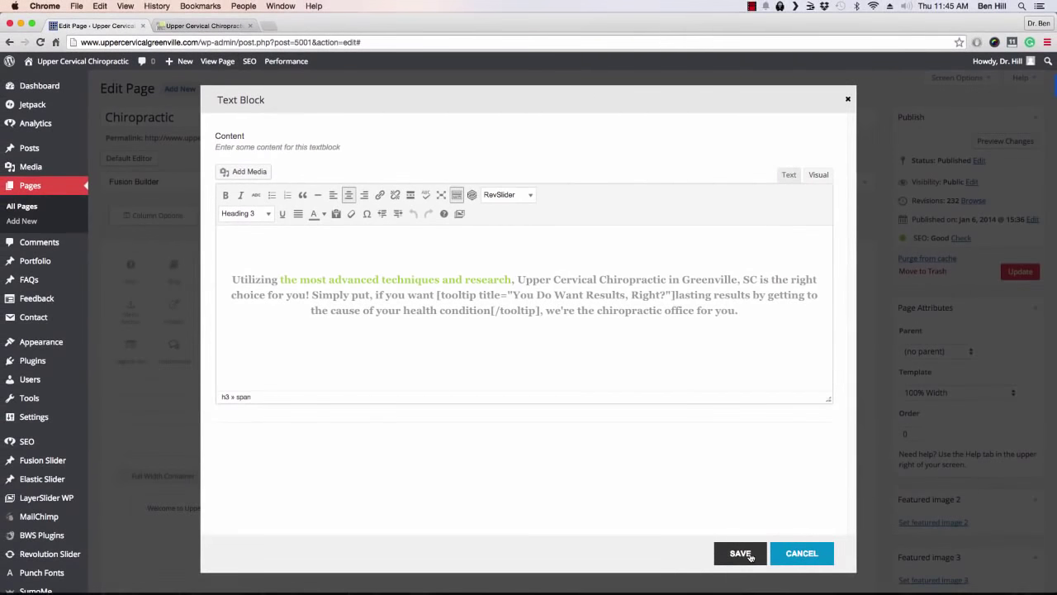
click(802, 552)
scroll(549, 282, down, 3)
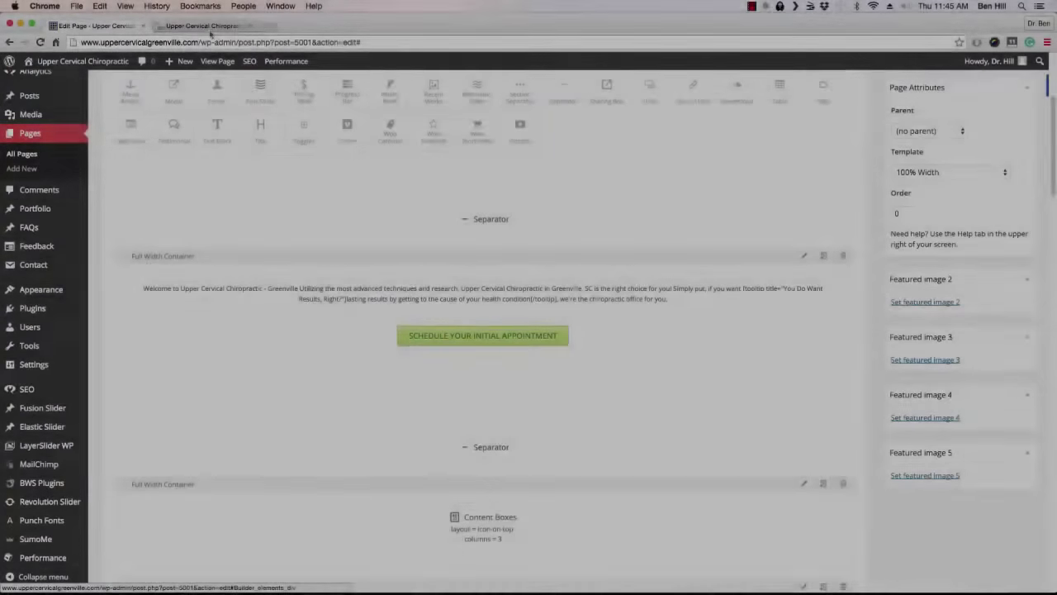
Step: View the live page, open the appointment button's settings, and review its URL, style and shape options without changing them
click(210, 30)
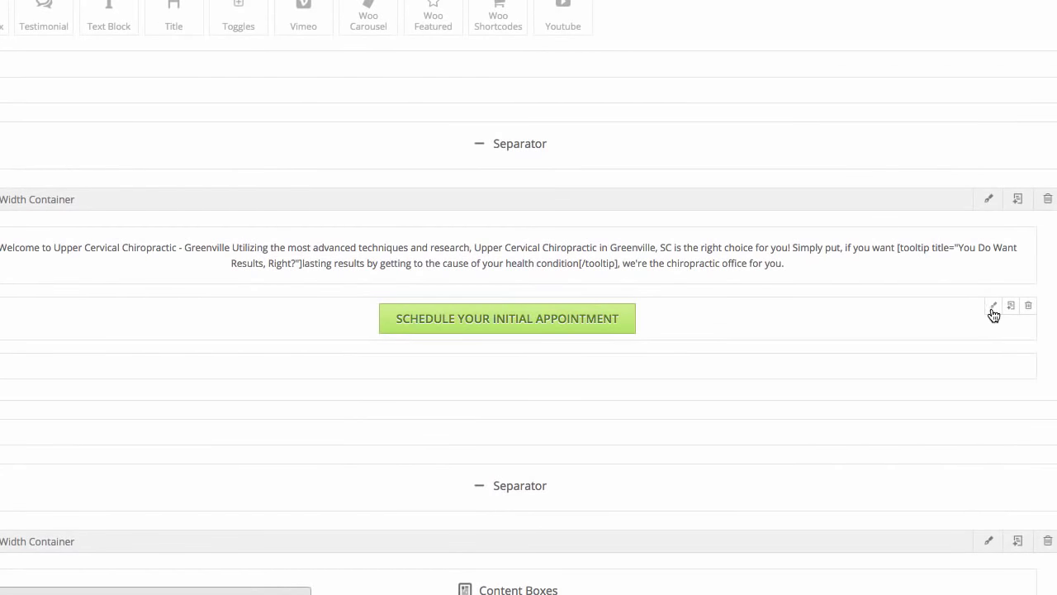
click(994, 306)
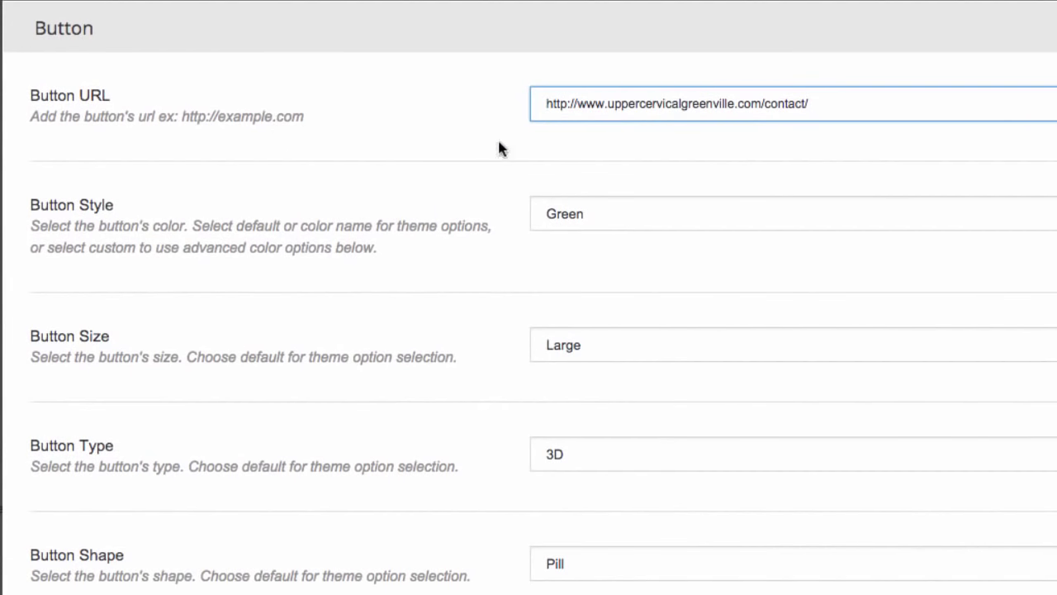
click(826, 103)
click(578, 214)
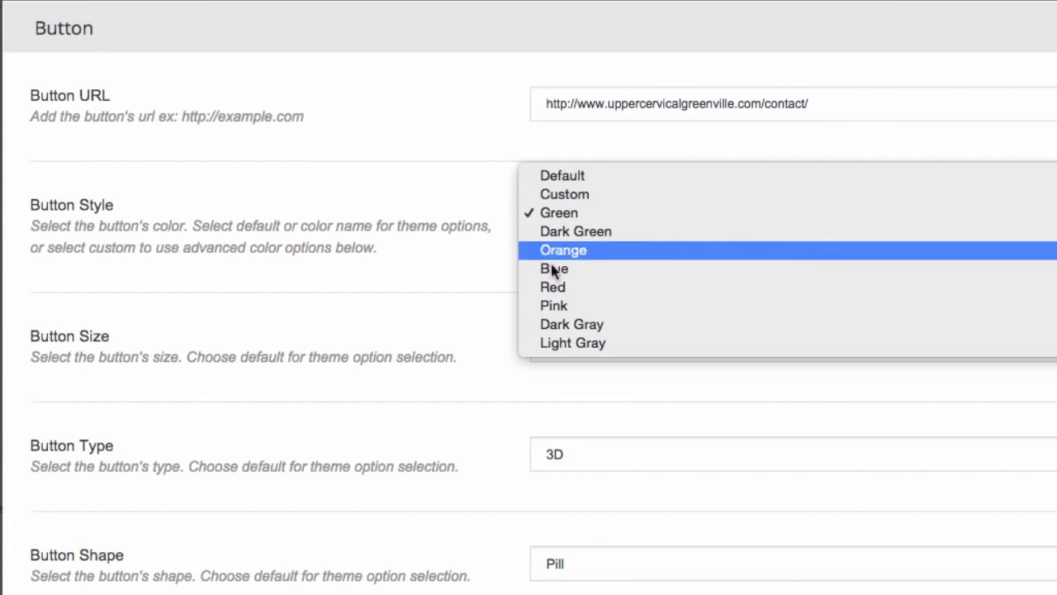
click(436, 201)
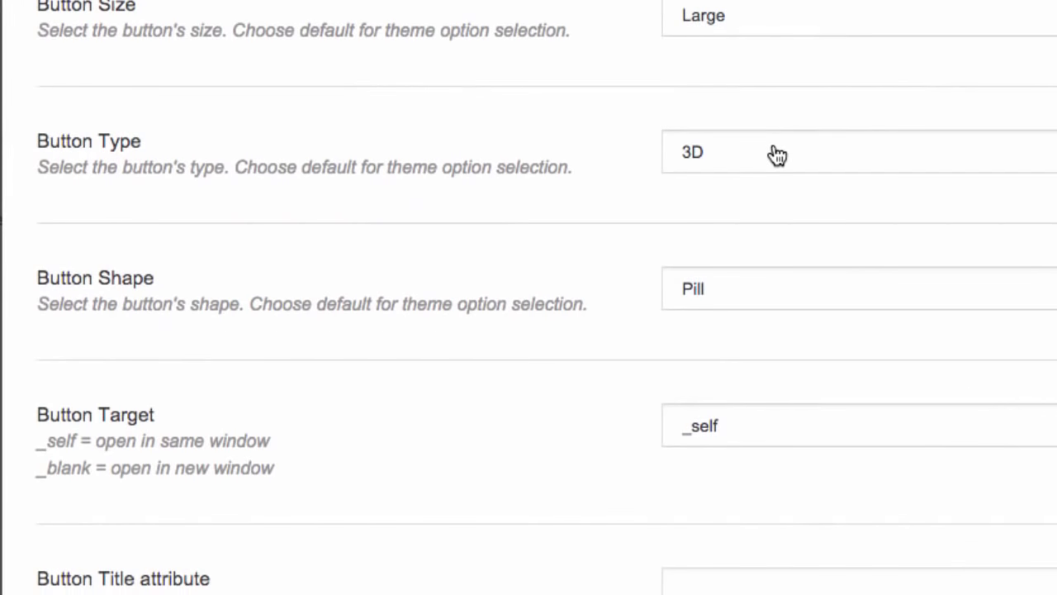
click(903, 296)
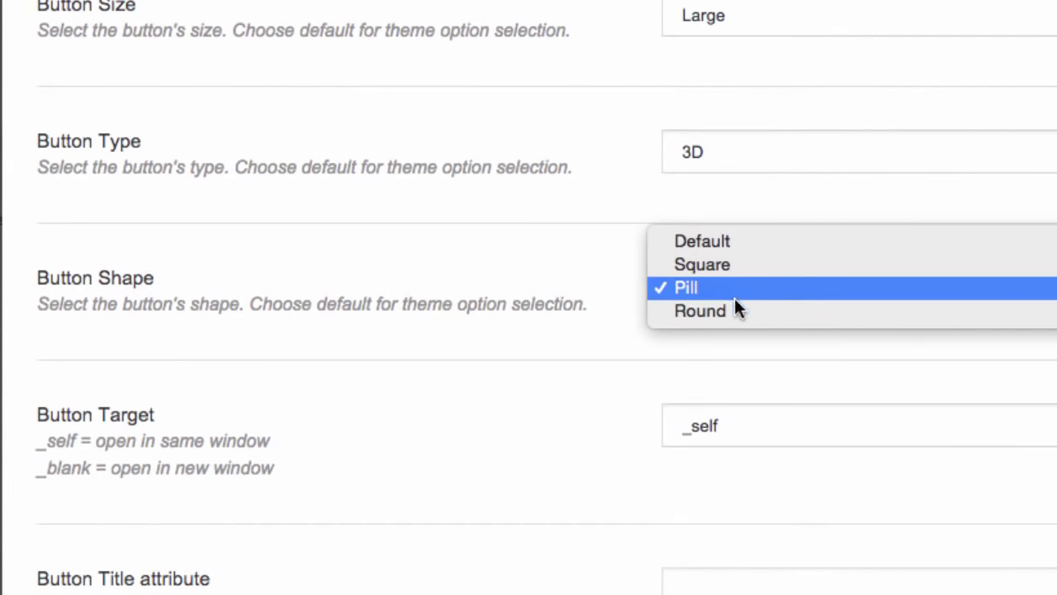
click(582, 264)
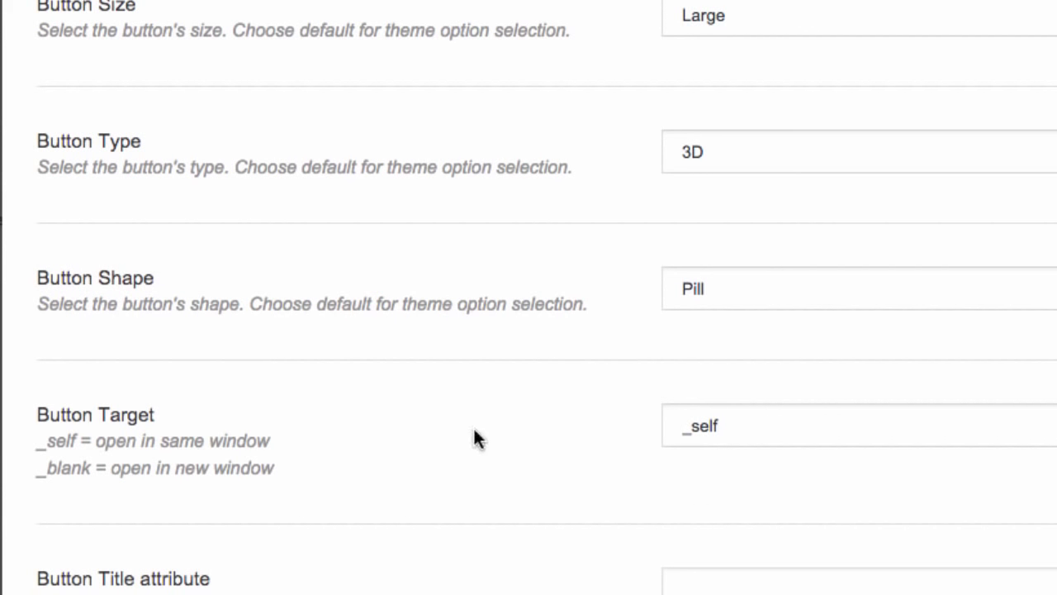
Step: Review the button's target, text, custom color, border, shadow and icon settings, and look at the button on the live page
scroll(529, 380, down, 5)
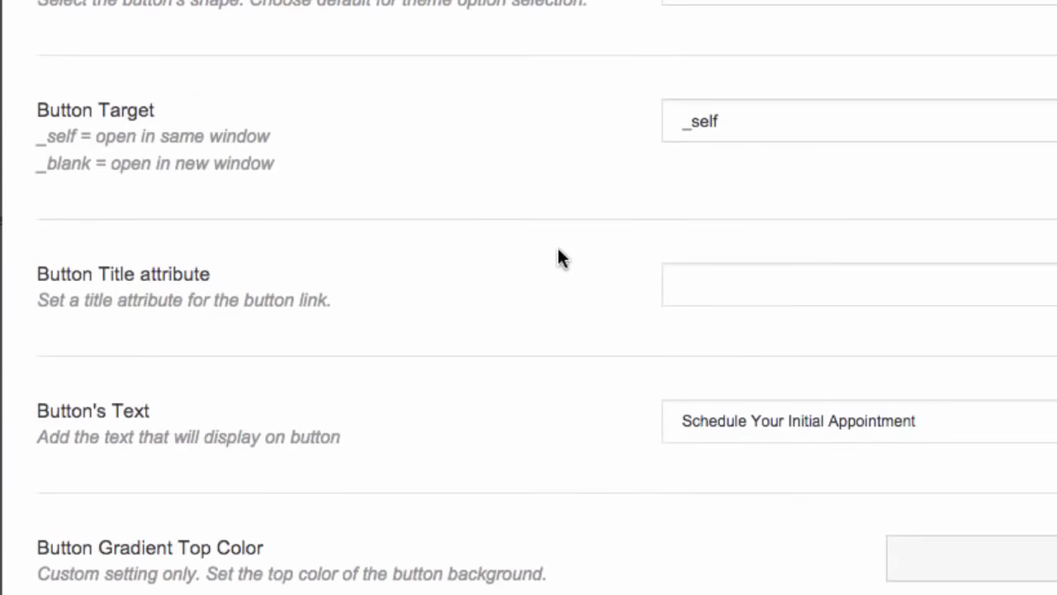
scroll(520, 336, down, 4)
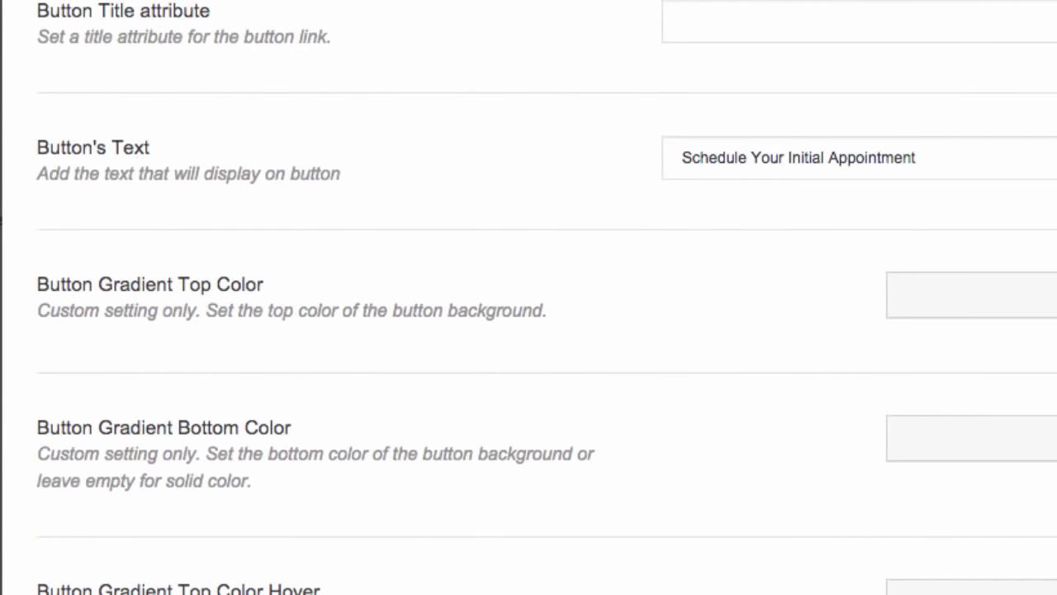
scroll(587, 160, down, 5)
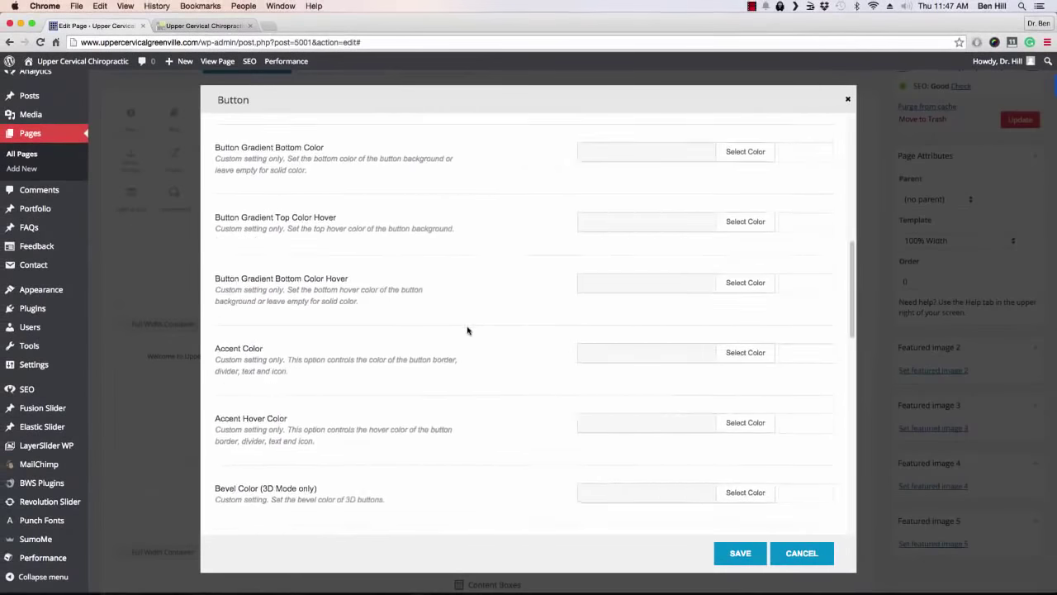
scroll(515, 263, down, 5)
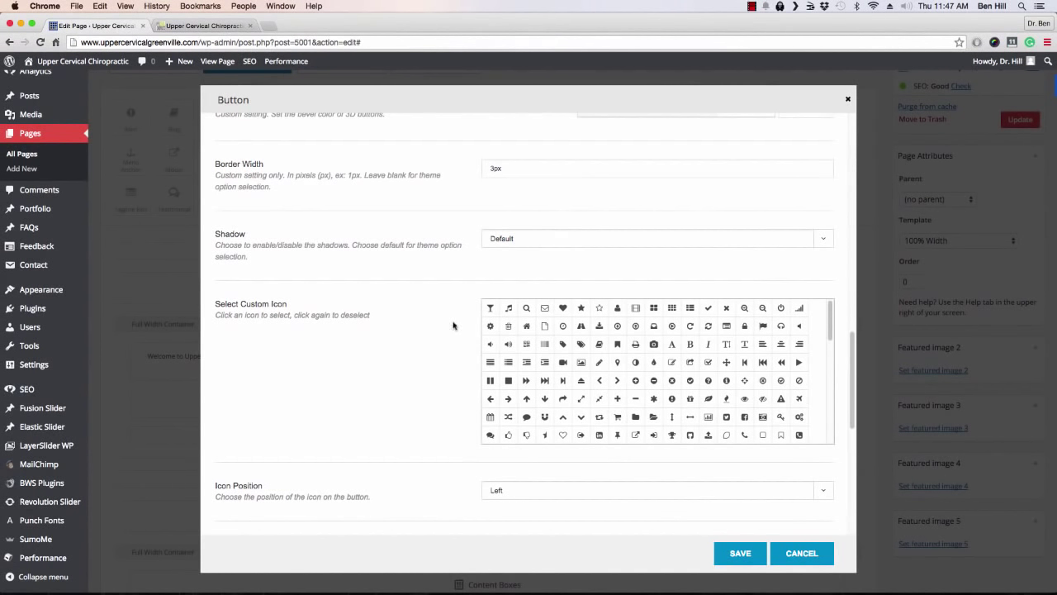
click(202, 26)
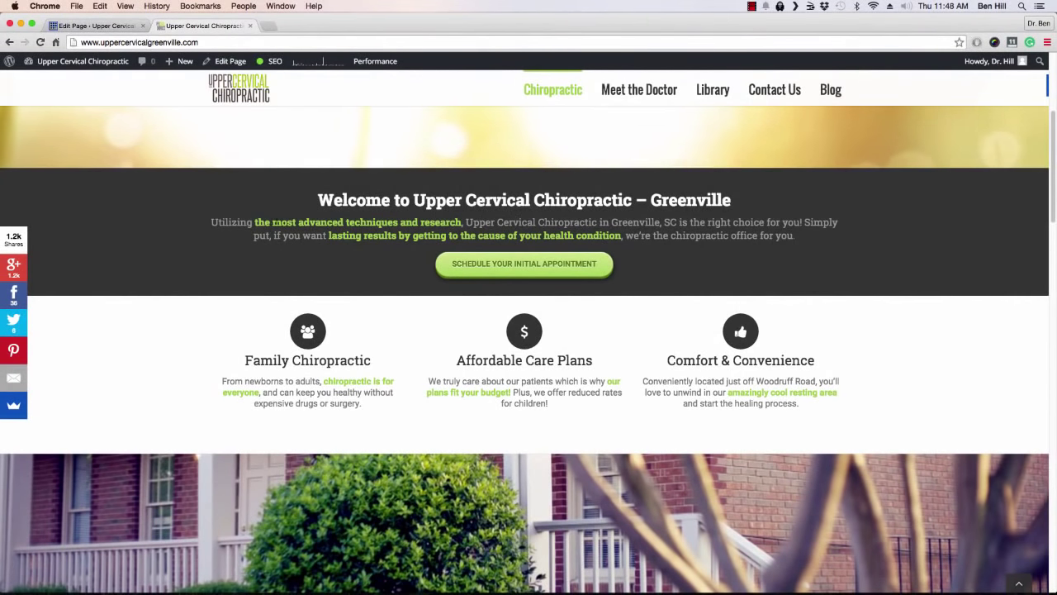
click(105, 28)
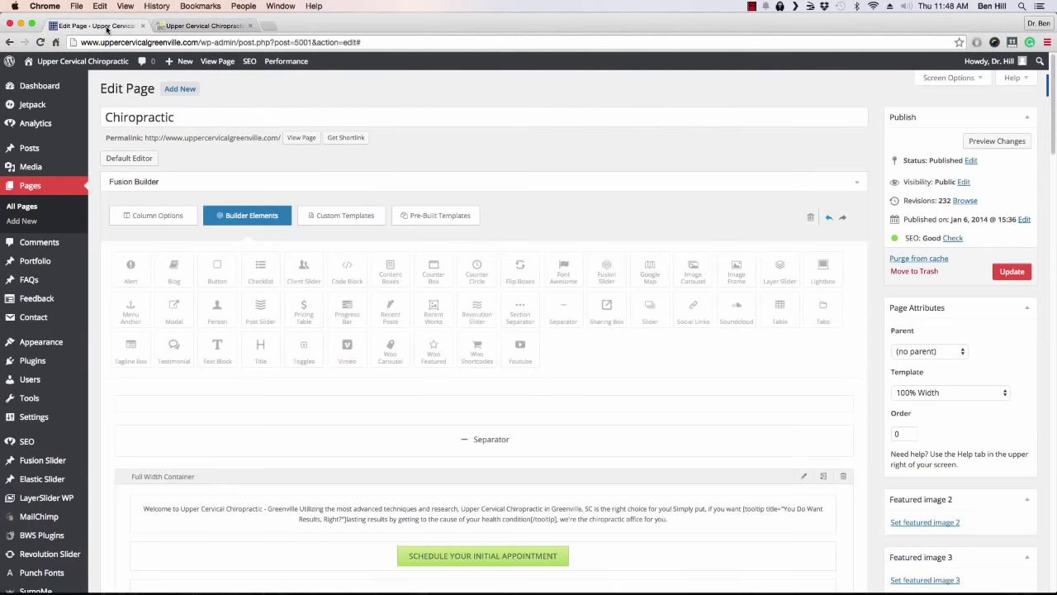
Step: Open the settings of the empty text block below the appointment button in the welcome container
scroll(597, 460, down, 5)
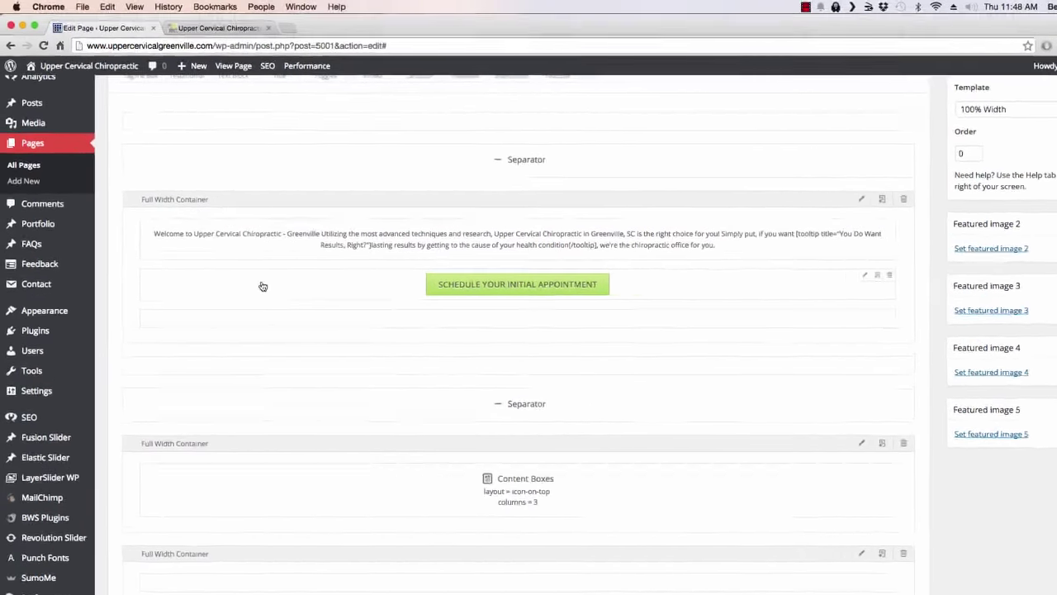
scroll(236, 258, up, 3)
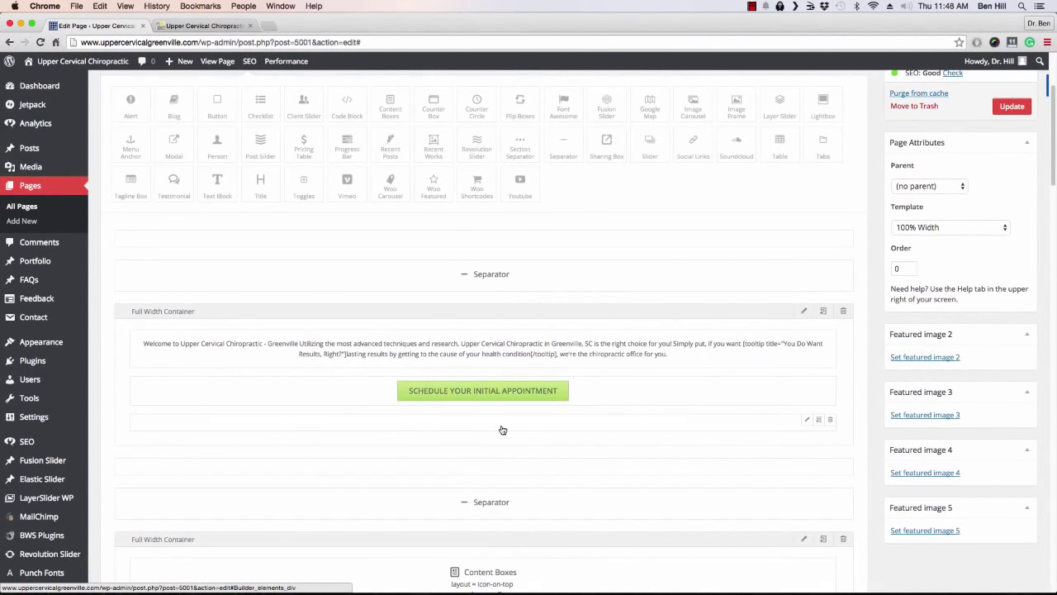
click(807, 422)
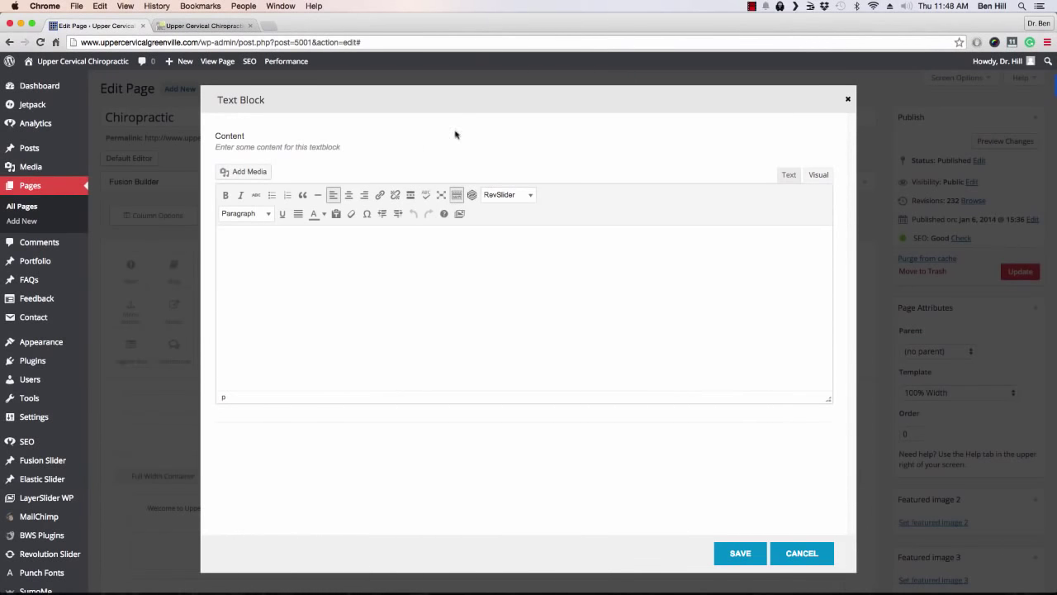
Step: Close the empty text block's settings without saving, and display the builder's column options, including Full Width Container
click(814, 546)
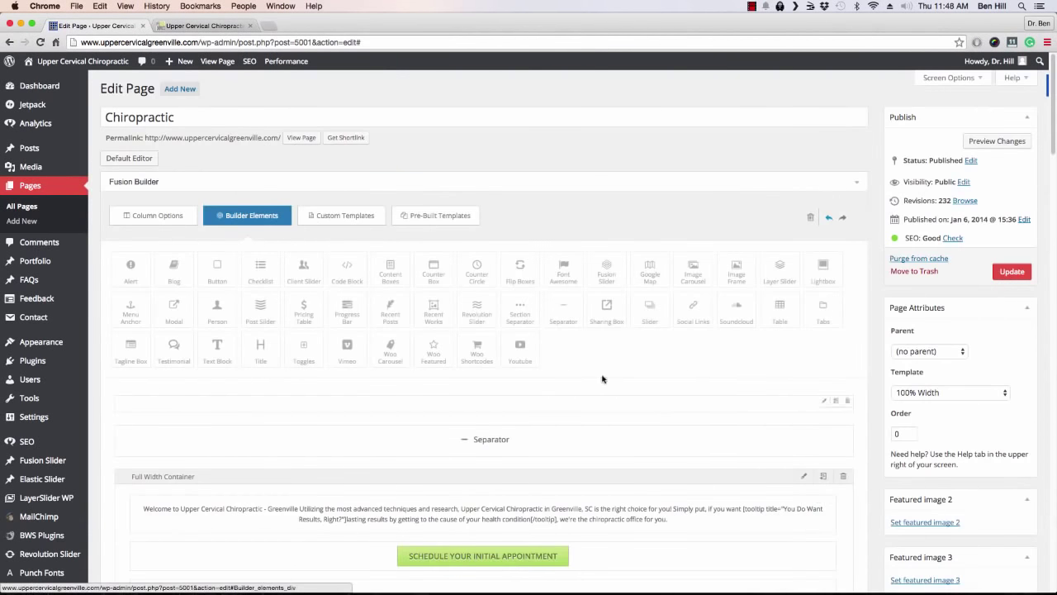
scroll(585, 364, down, 1)
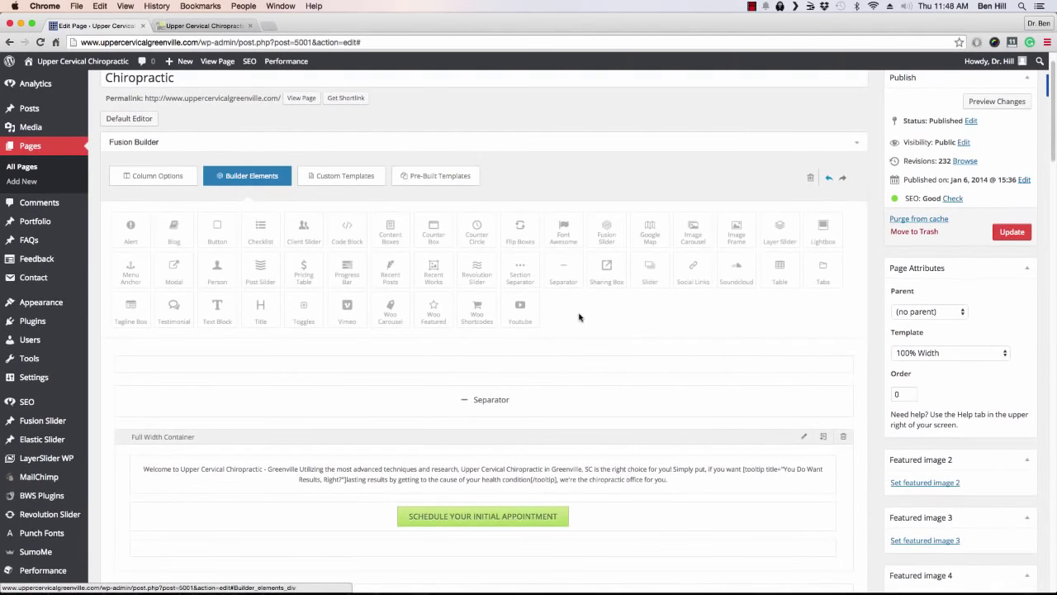
scroll(581, 330, down, 5)
scroll(578, 331, down, 2)
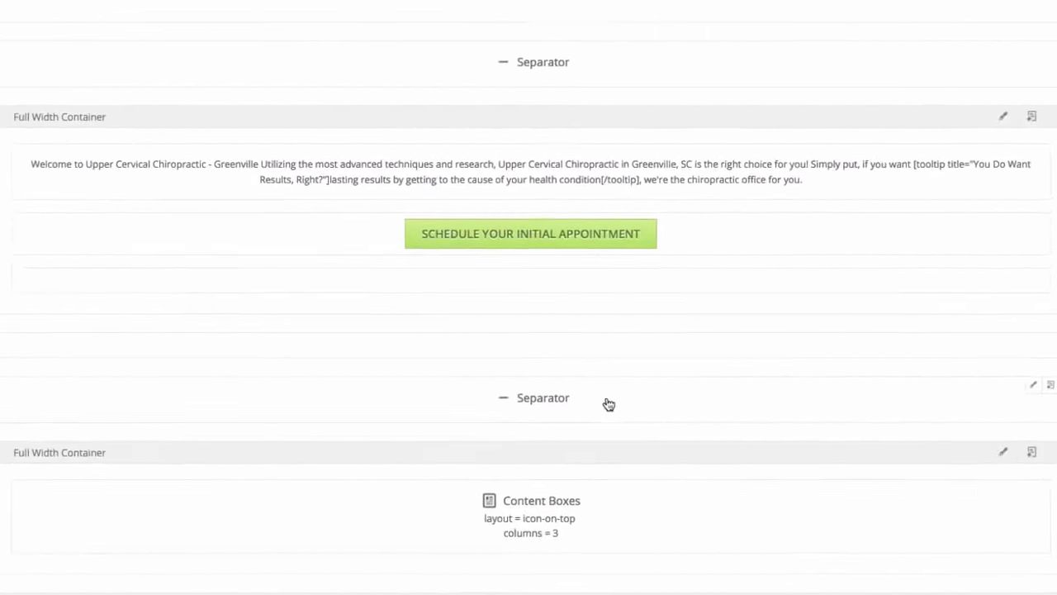
click(1045, 390)
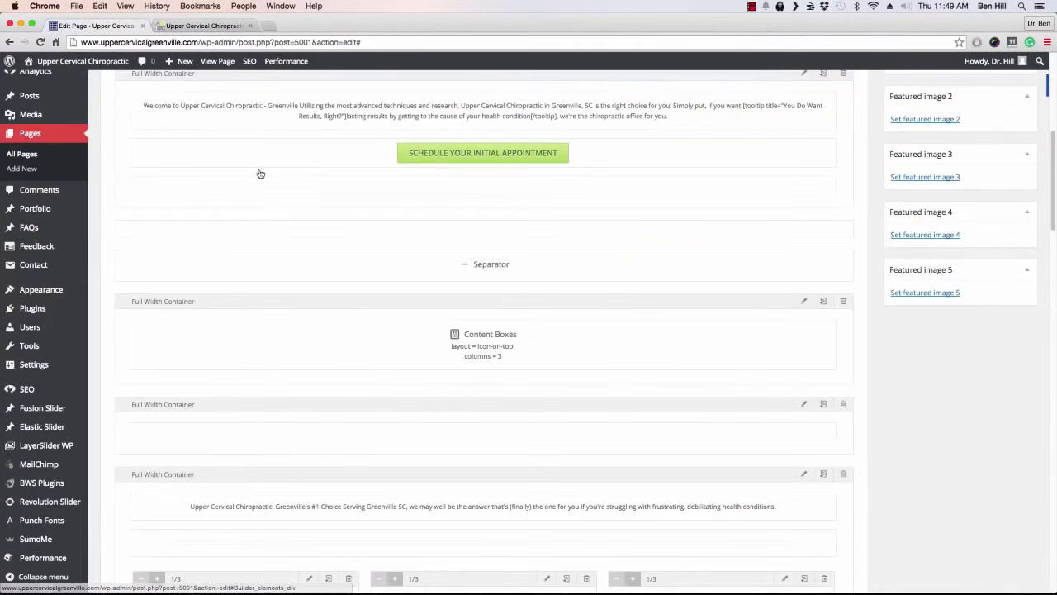
scroll(285, 254, up, 8)
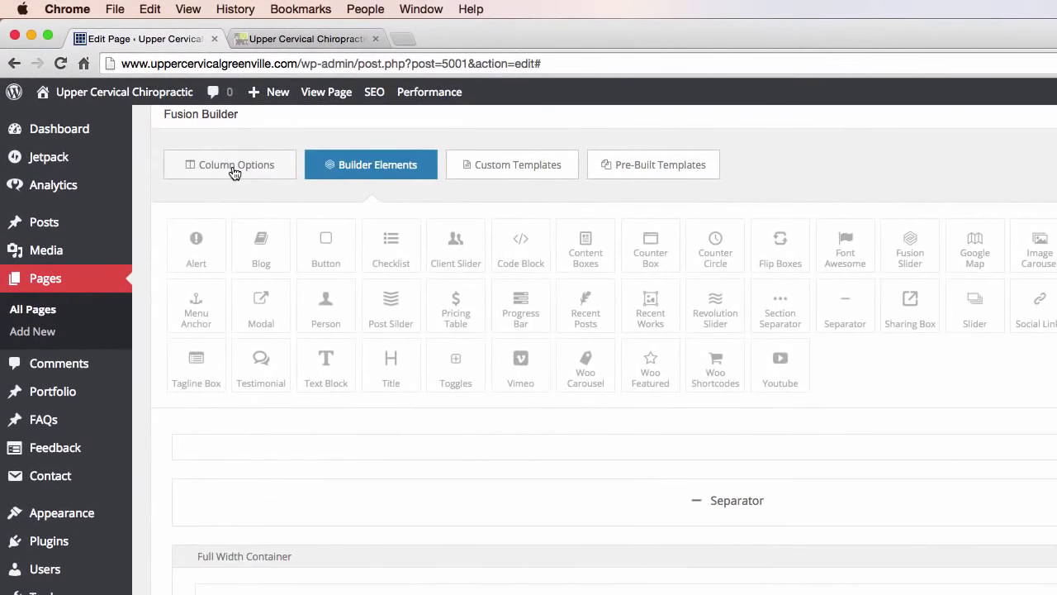
click(235, 170)
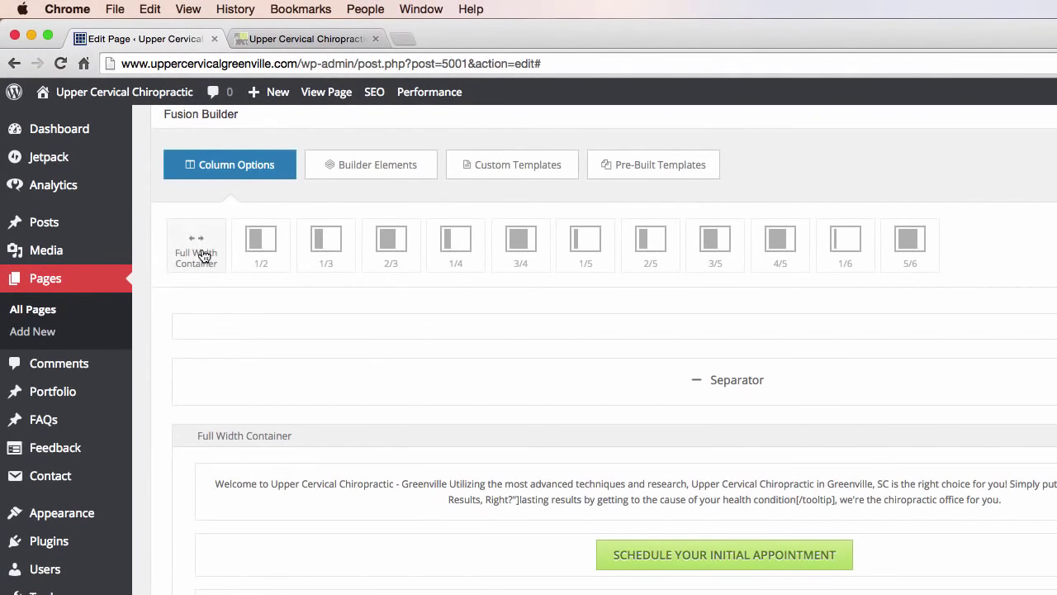
Step: Review the background, border, padding and CSS settings of the full width container around the content boxes, and close them without saving
scroll(253, 292, down, 8)
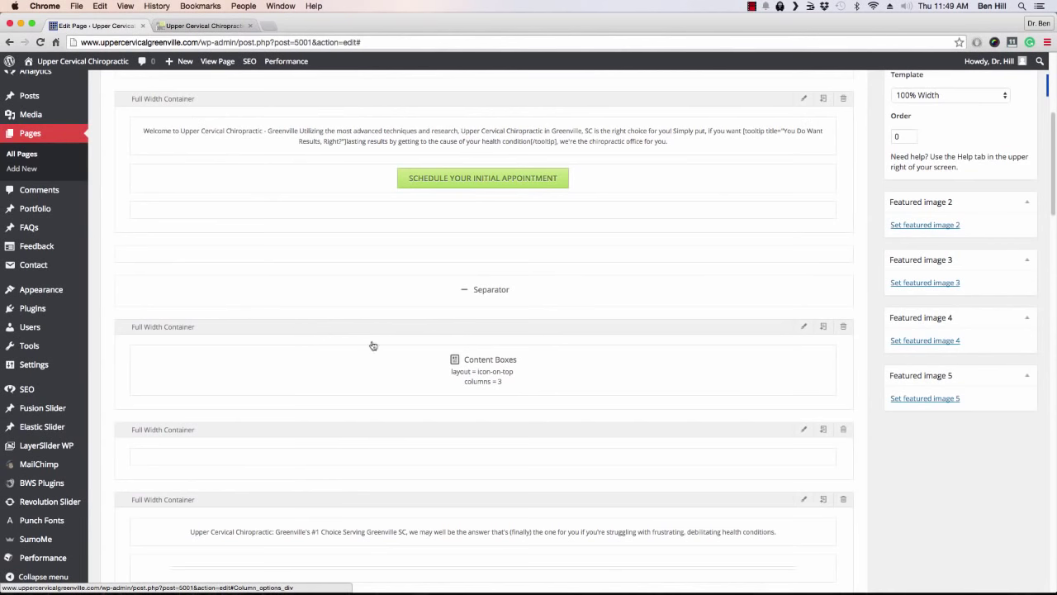
click(804, 328)
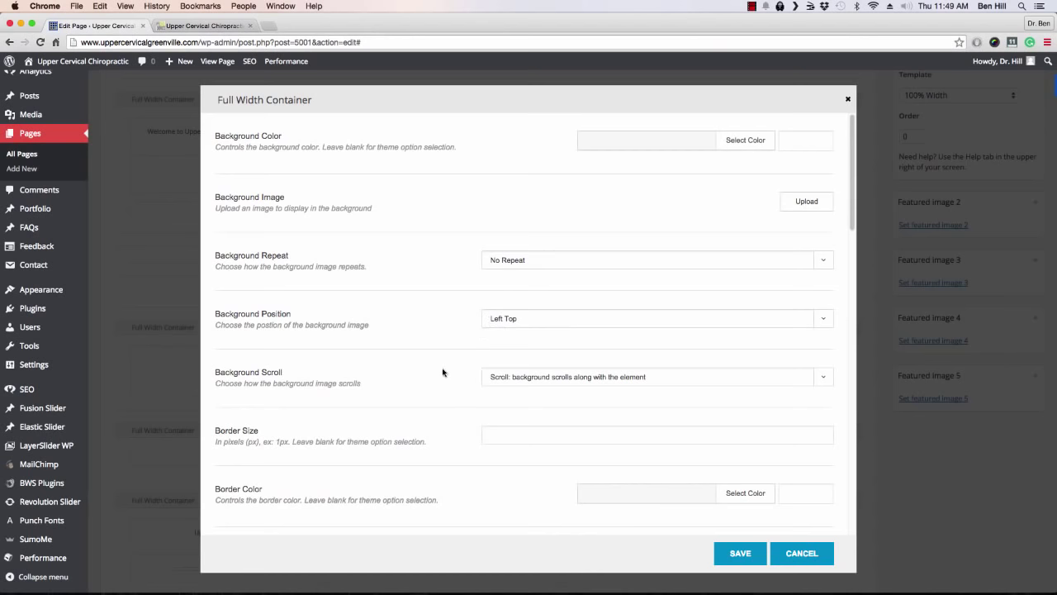
scroll(443, 372, down, 5)
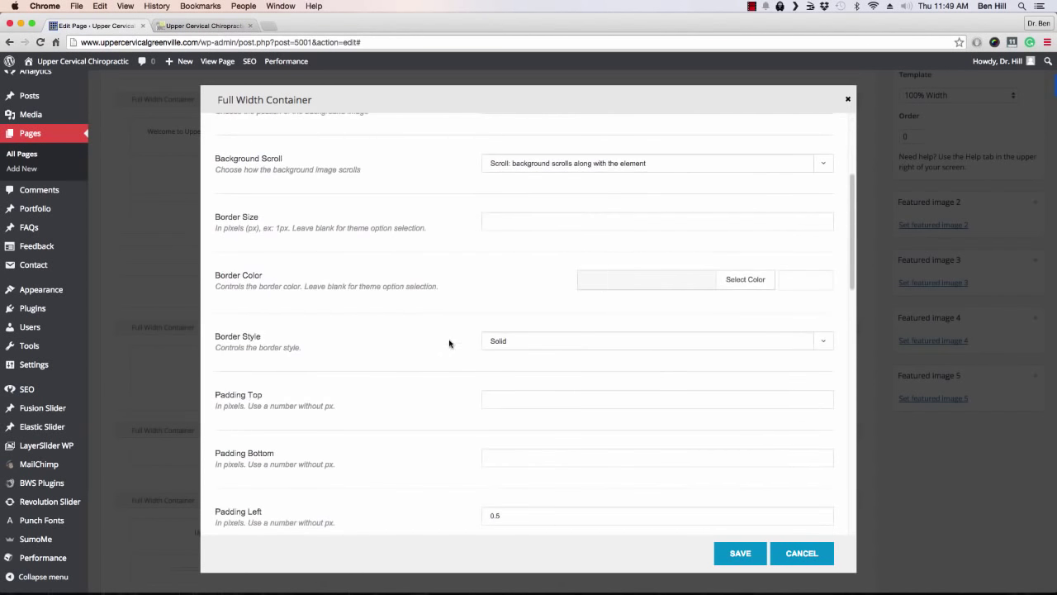
scroll(448, 342, down, 1)
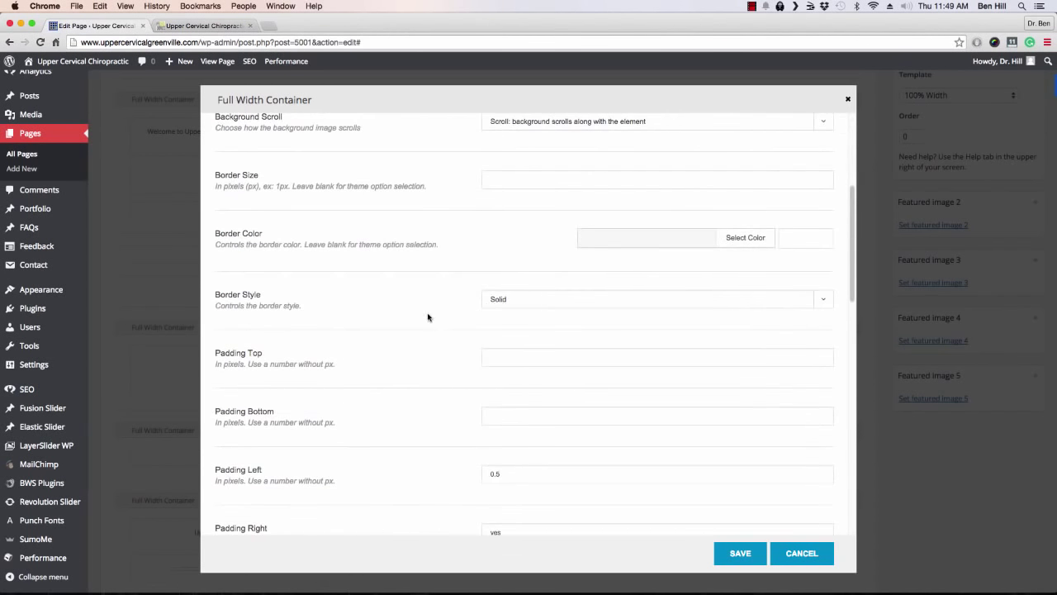
scroll(428, 317, down, 3)
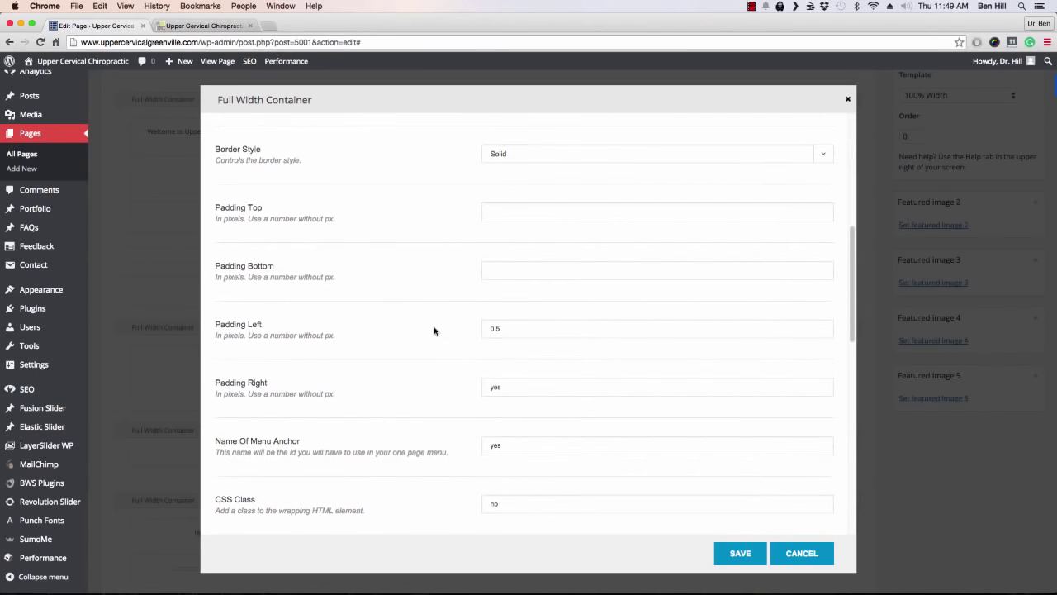
scroll(434, 330, down, 1)
scroll(434, 331, down, 1)
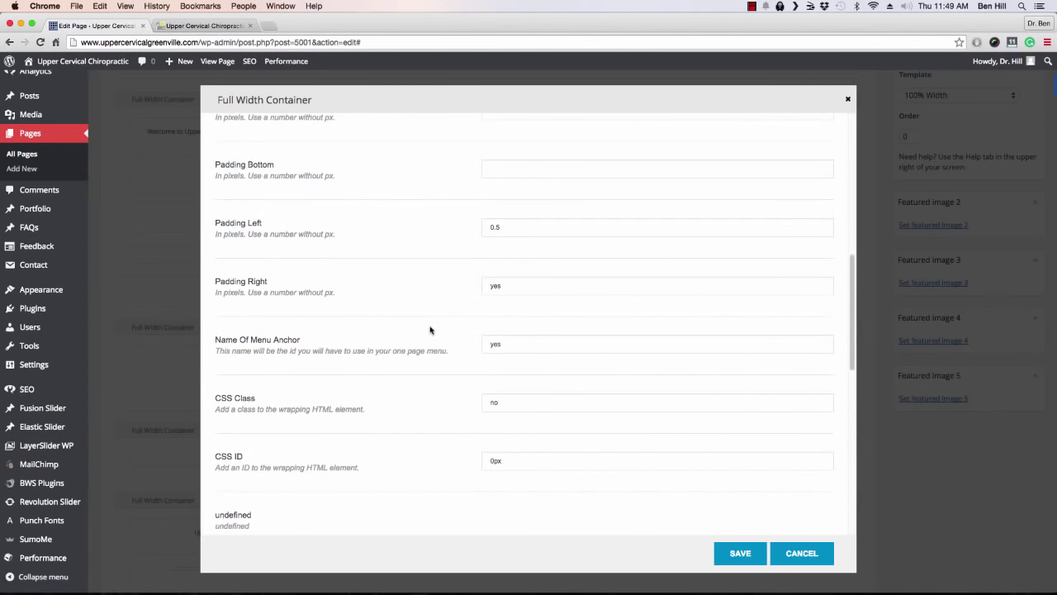
scroll(433, 331, down, 2)
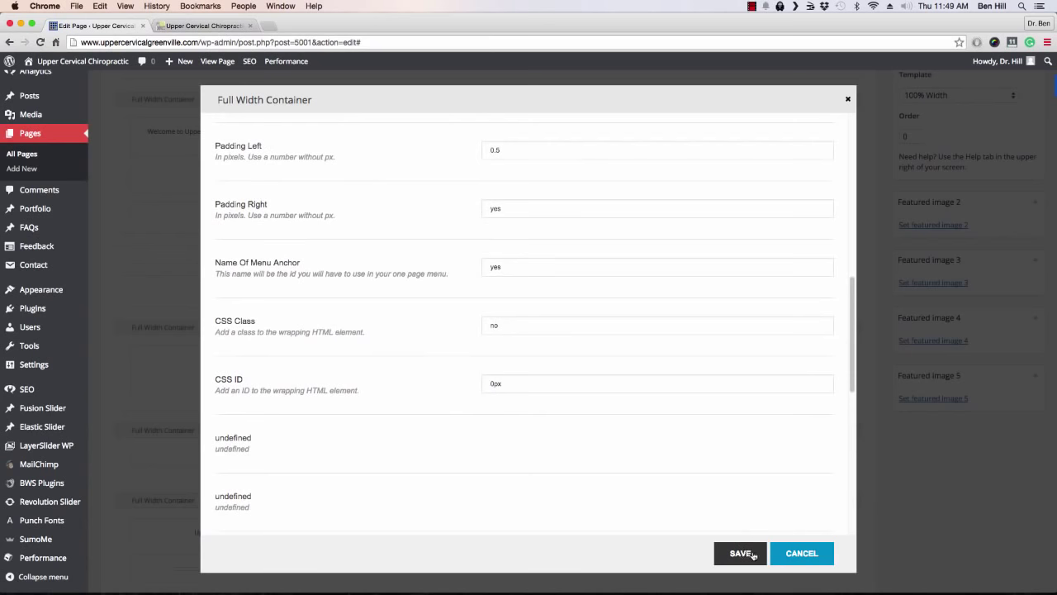
click(800, 553)
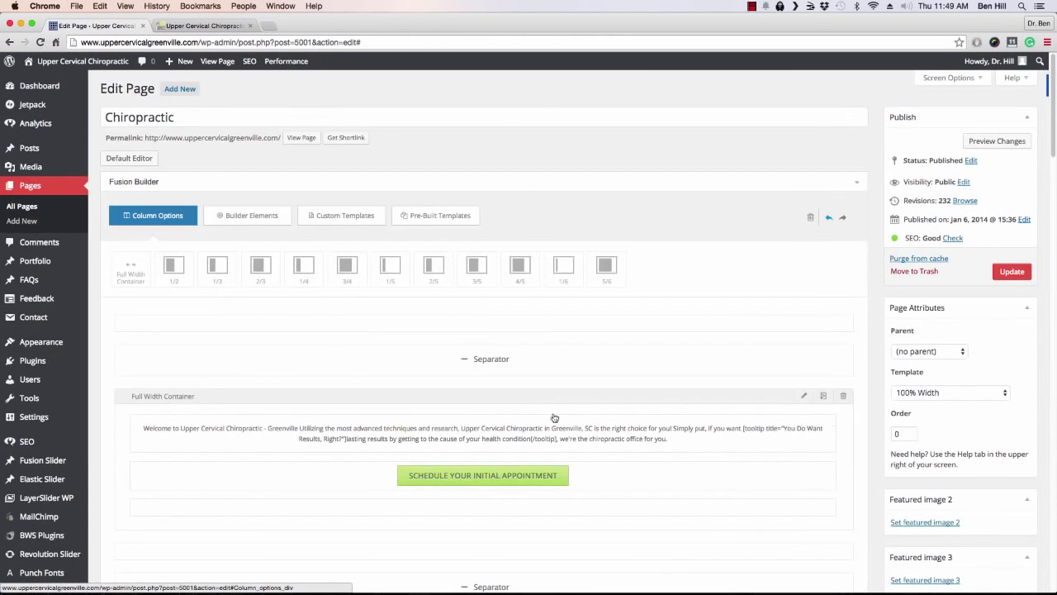
Step: Look at the three content boxes below the appointment button on the live page, and return to the page editor
click(203, 27)
scroll(169, 310, down, 4)
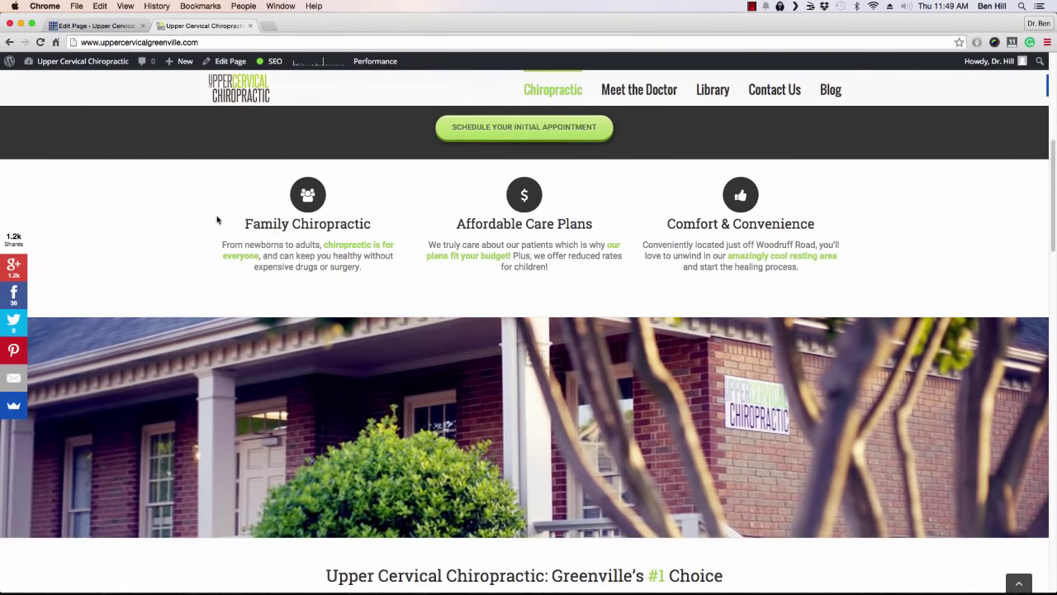
scroll(202, 224, up, 1)
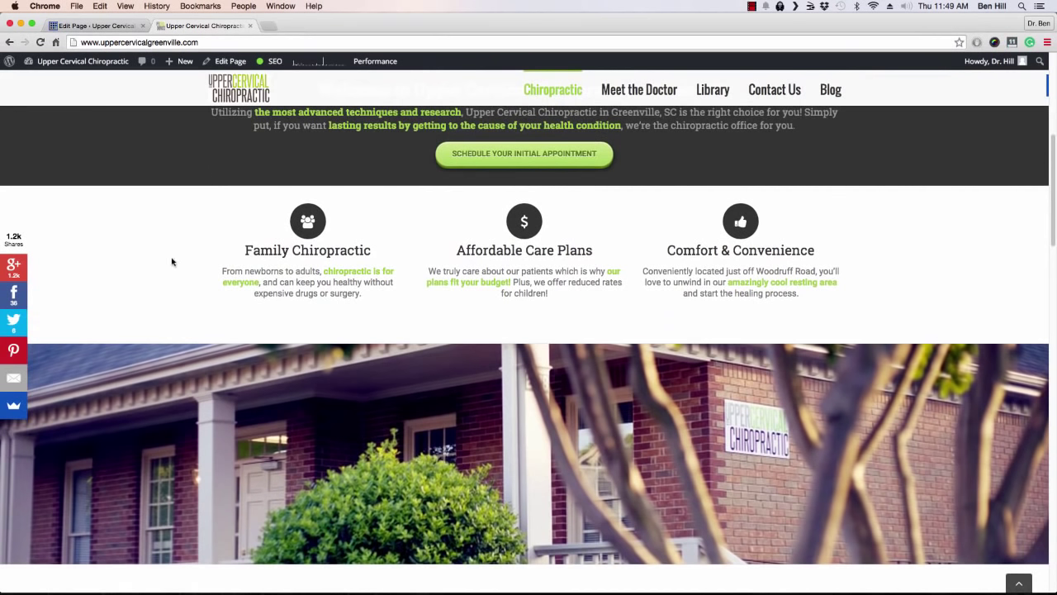
click(114, 22)
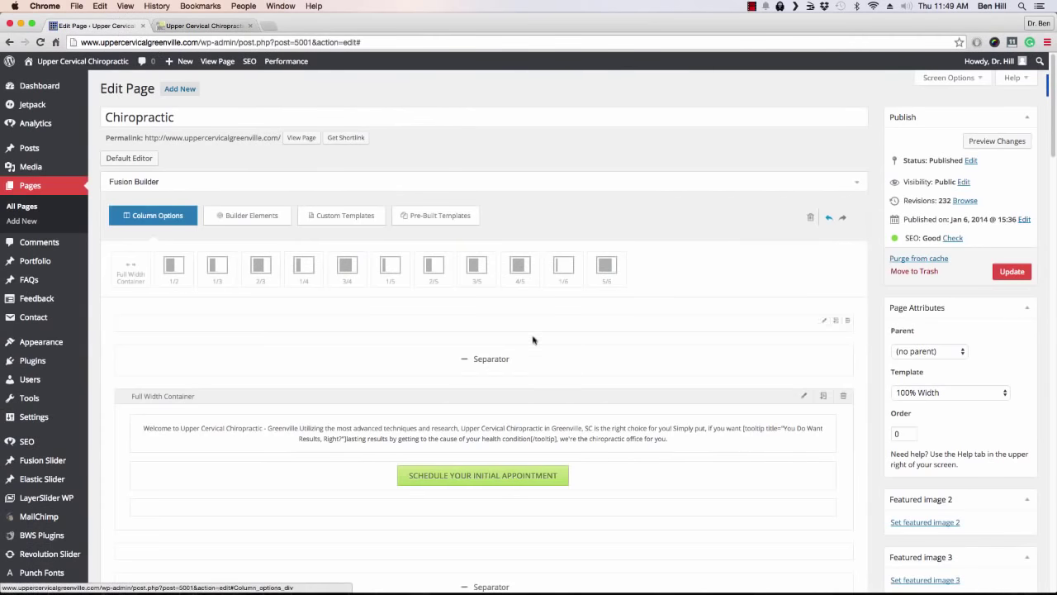
Step: Find the Content Boxes element in the layout, display the builder elements, and compare with the boxes on the live page
scroll(620, 341, down, 10)
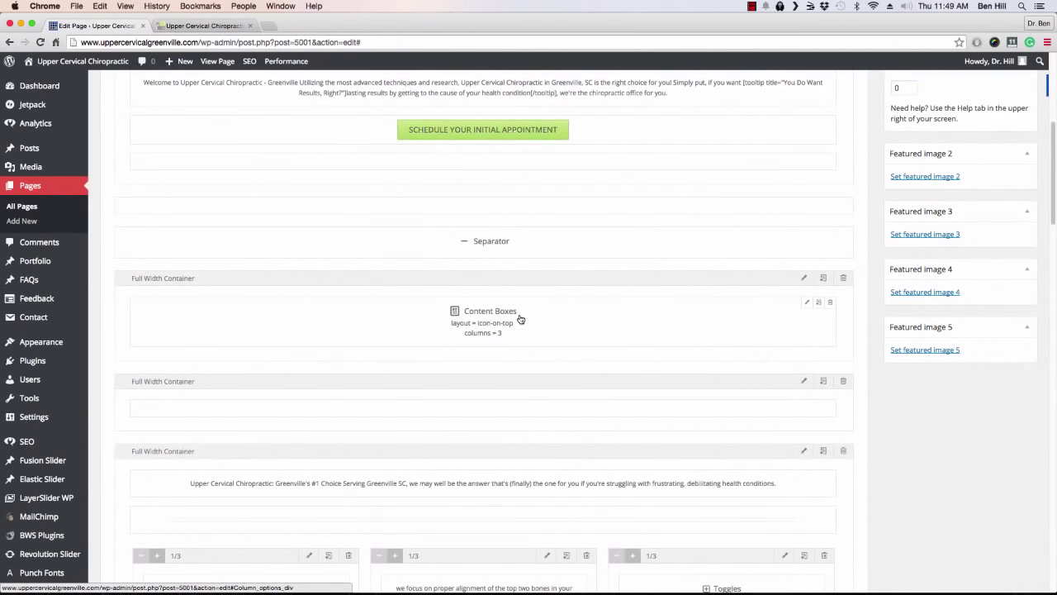
scroll(535, 318, up, 5)
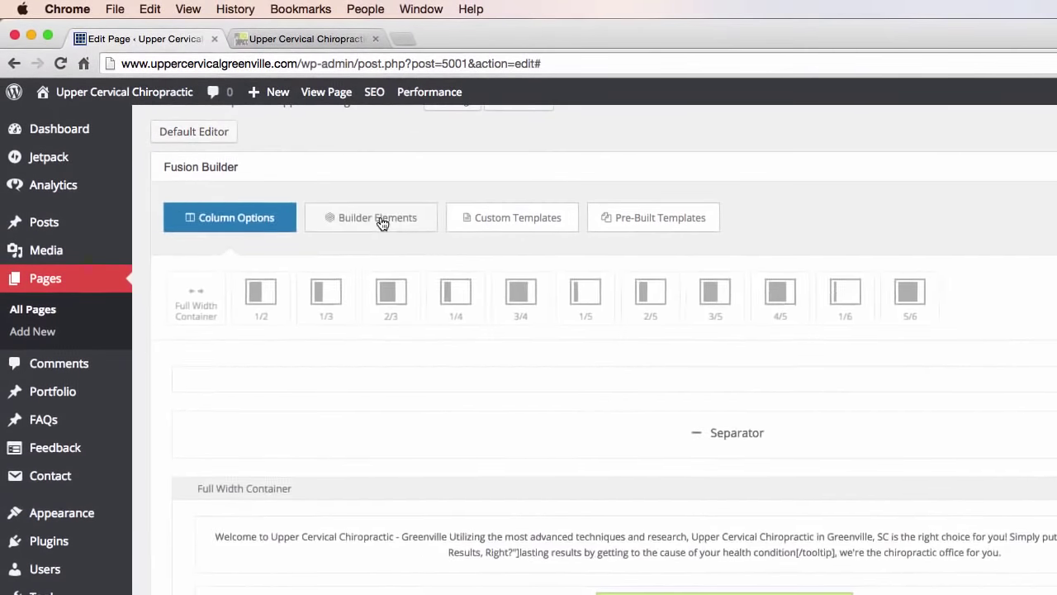
click(382, 220)
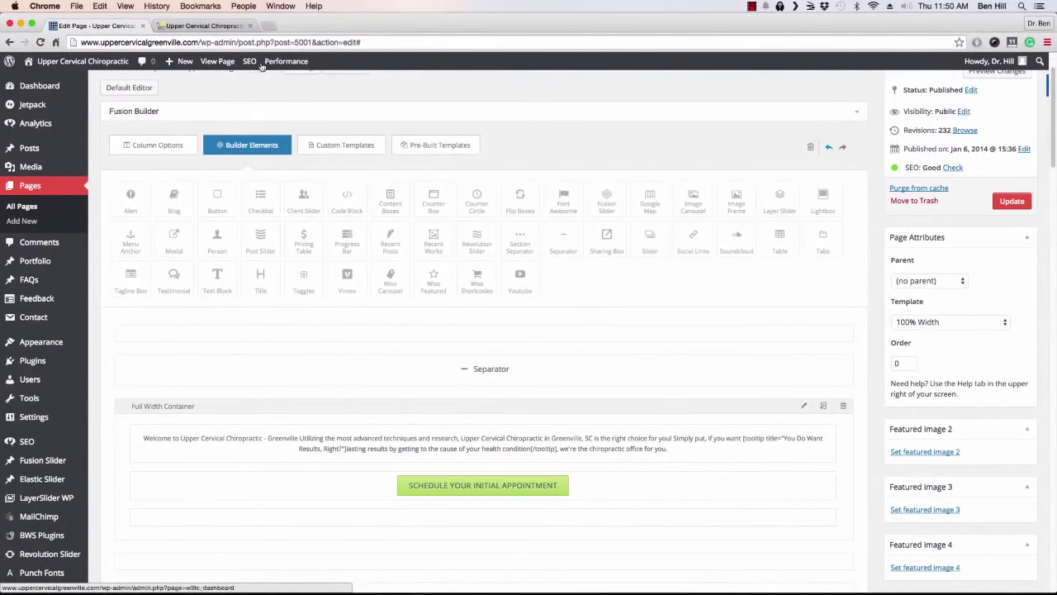
click(203, 26)
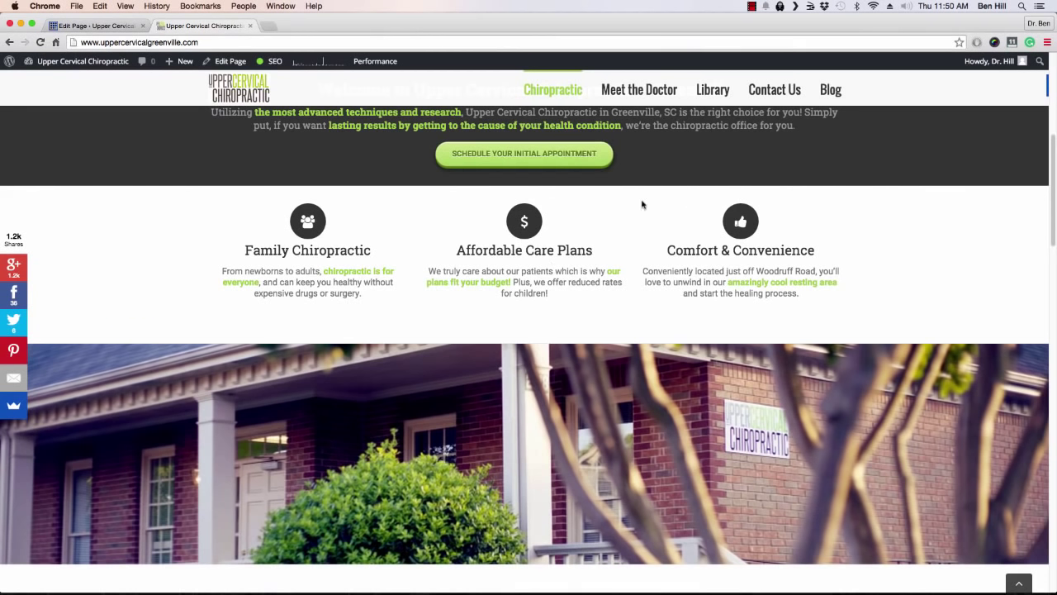
click(93, 27)
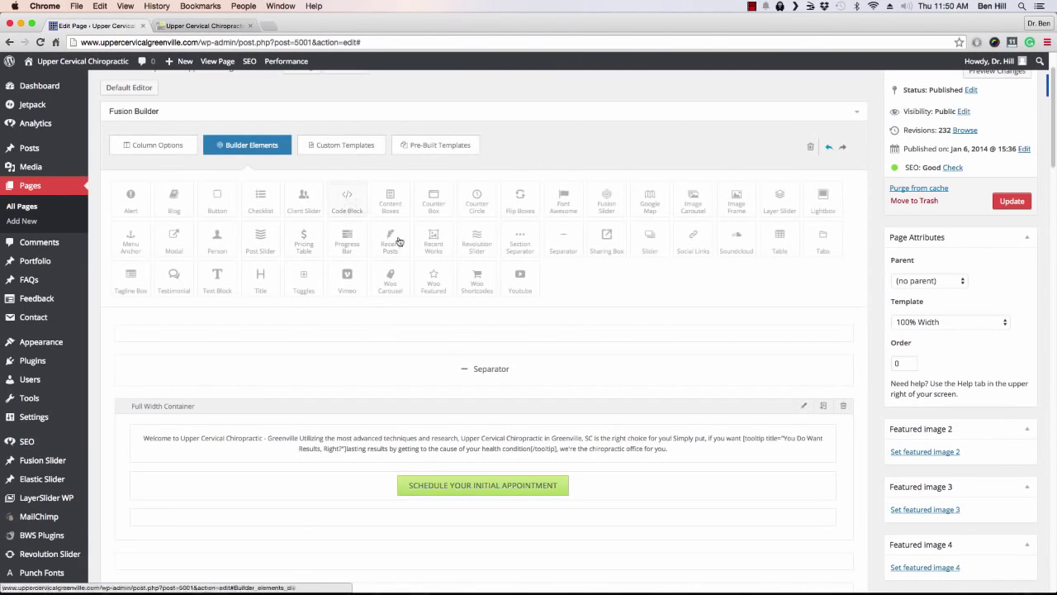
Step: Open the settings of the existing Content Boxes element and review its layout and column choices, keeping 3 columns
click(391, 204)
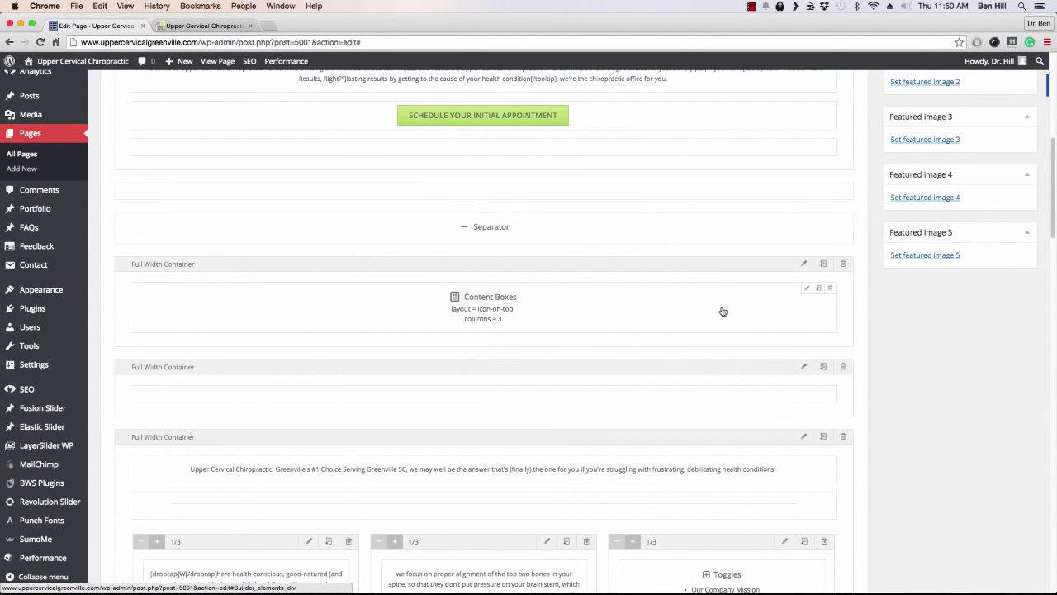
click(807, 290)
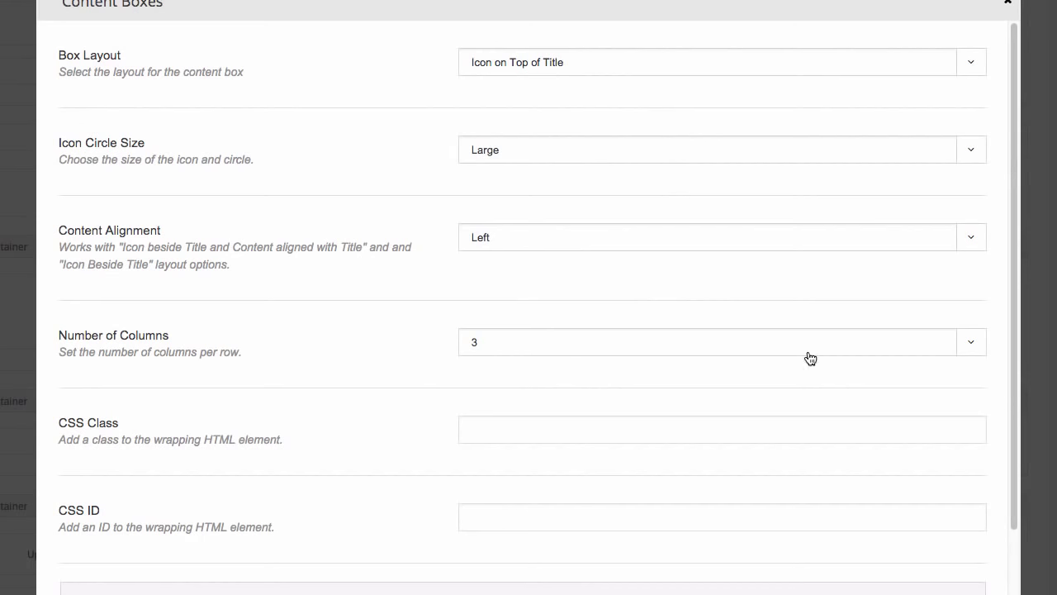
click(963, 346)
click(900, 342)
scroll(355, 333, down, 4)
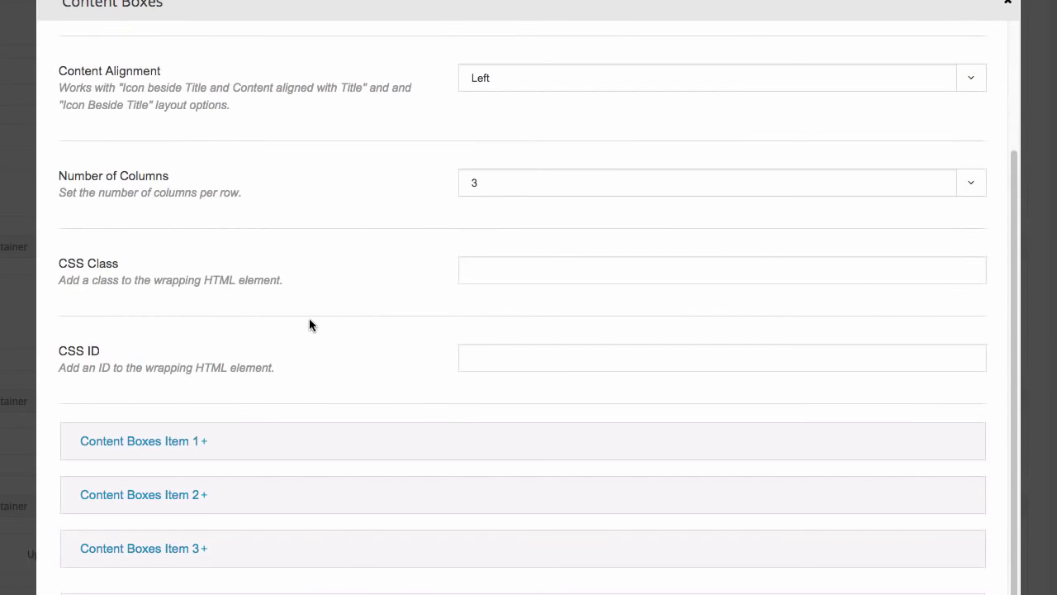
Step: Expand Content Boxes Item 1 and examine its title and the available icons without changing them
click(239, 448)
scroll(266, 446, down, 5)
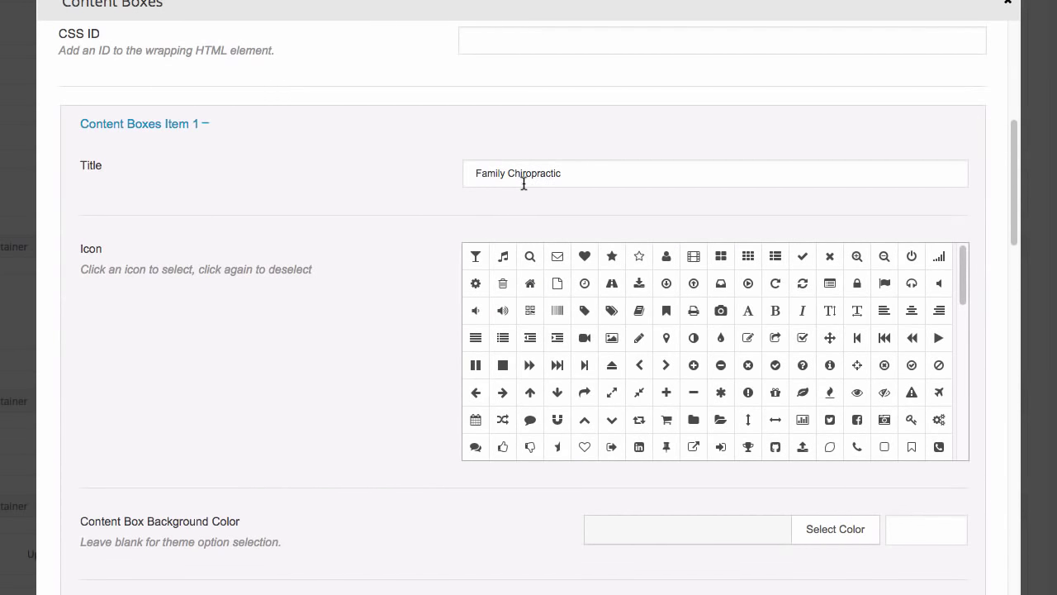
scroll(836, 330, down, 1)
scroll(830, 321, down, 4)
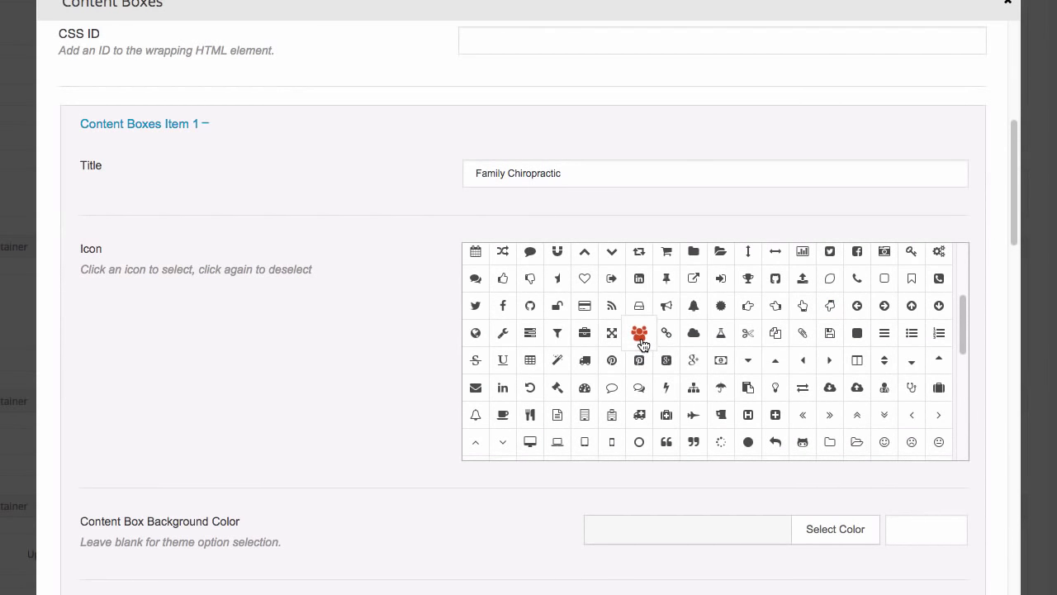
scroll(632, 339, down, 5)
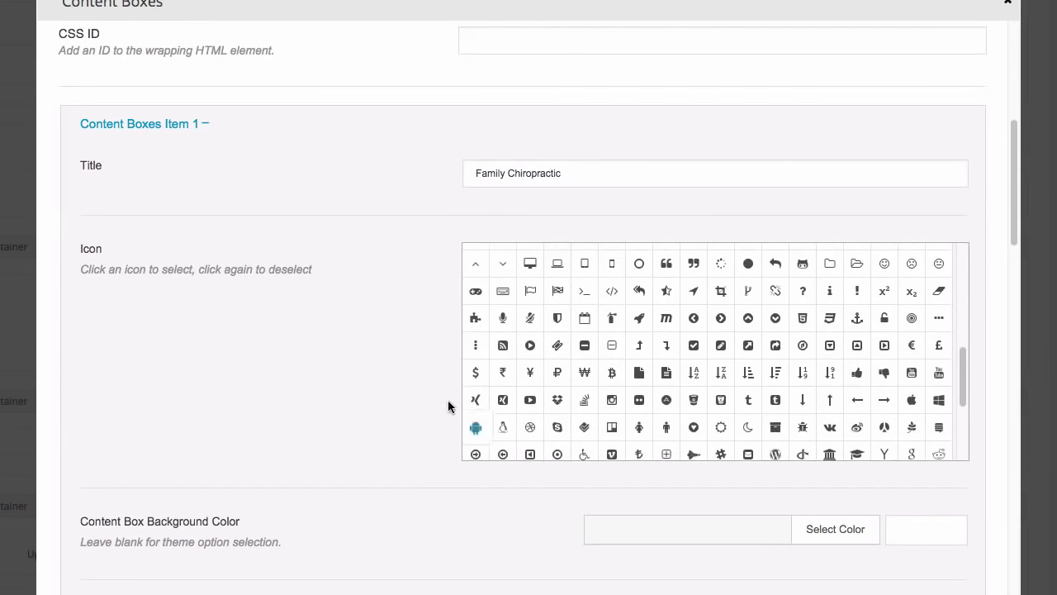
Step: Review Item 1's background, icon and circle color settings, along with its flip, rotate, spin and icon image options
scroll(448, 400, down, 4)
scroll(434, 386, down, 3)
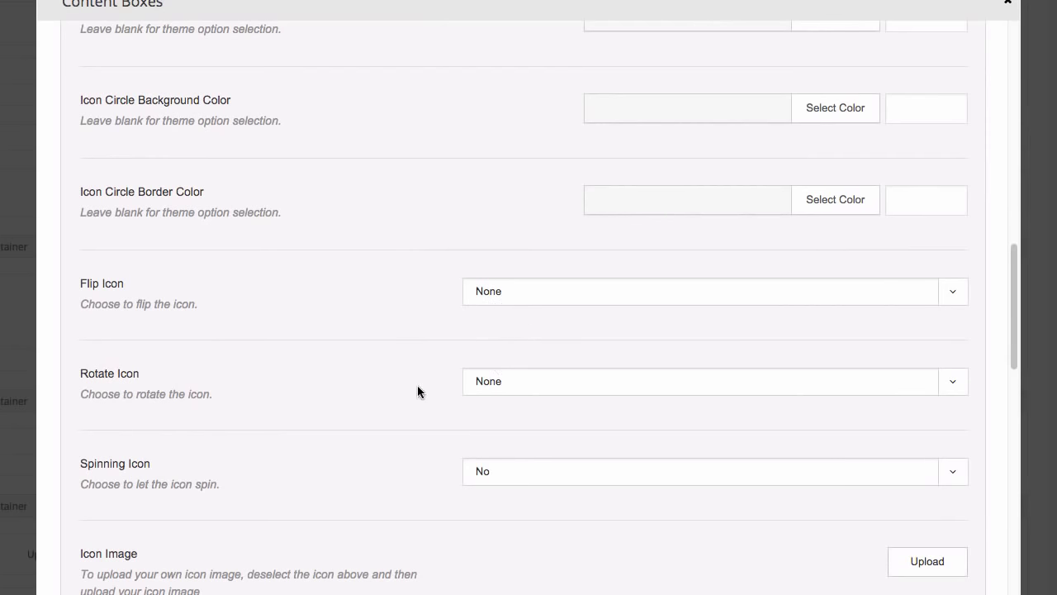
scroll(414, 389, up, 2)
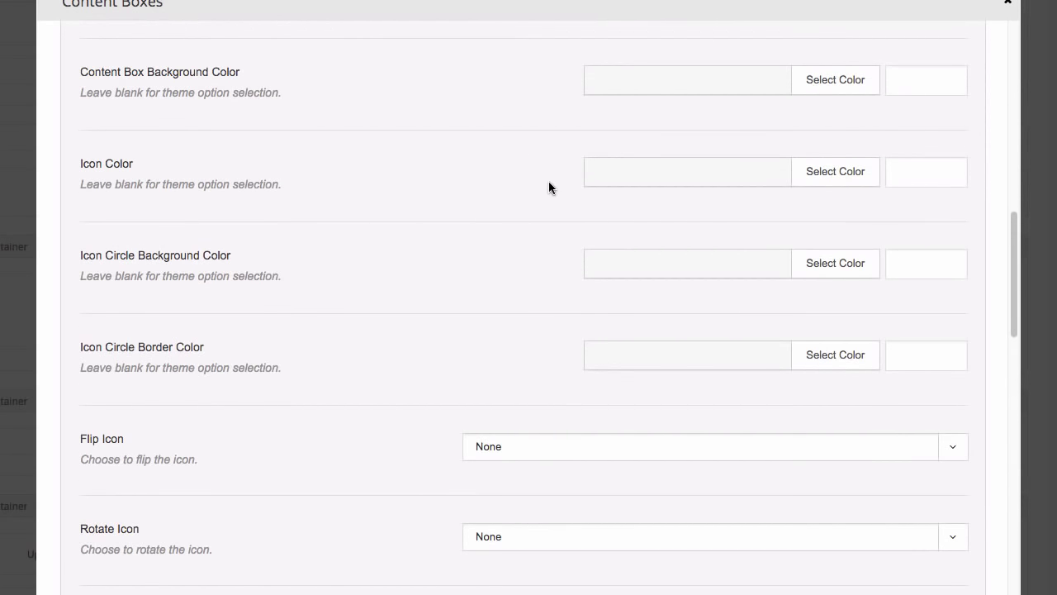
scroll(350, 314, down, 4)
scroll(368, 318, down, 2)
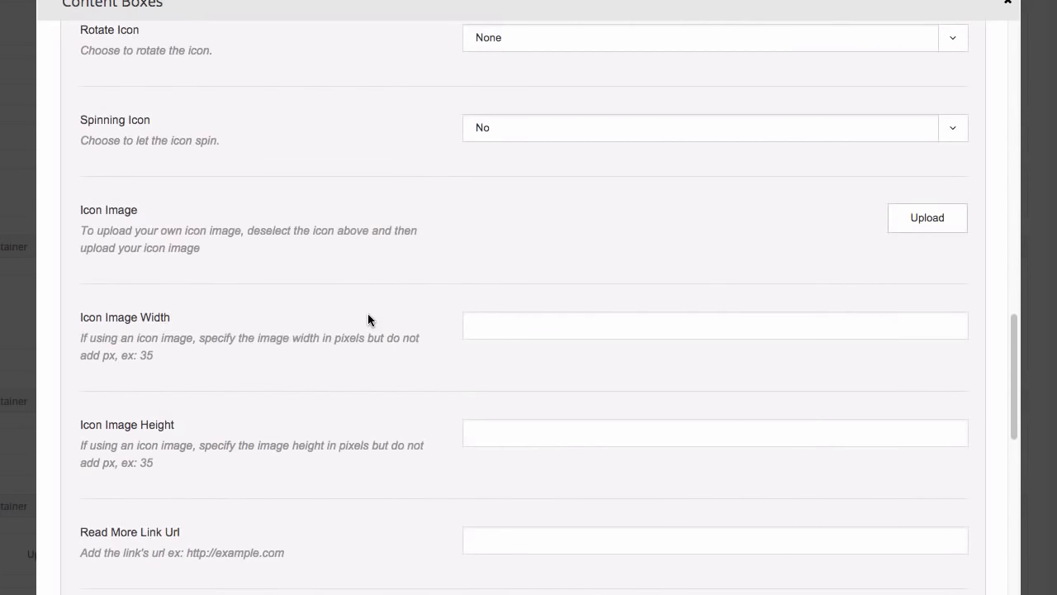
Step: Review Item 1's read more link settings, and show its content box text in the visual editor
scroll(369, 318, down, 2)
scroll(373, 313, down, 3)
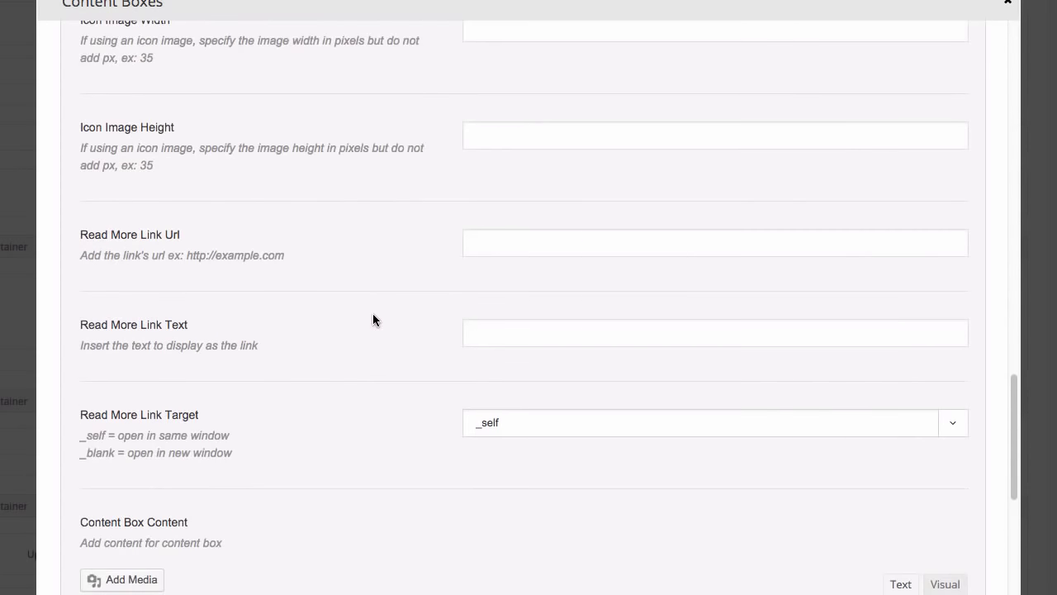
scroll(372, 318, down, 2)
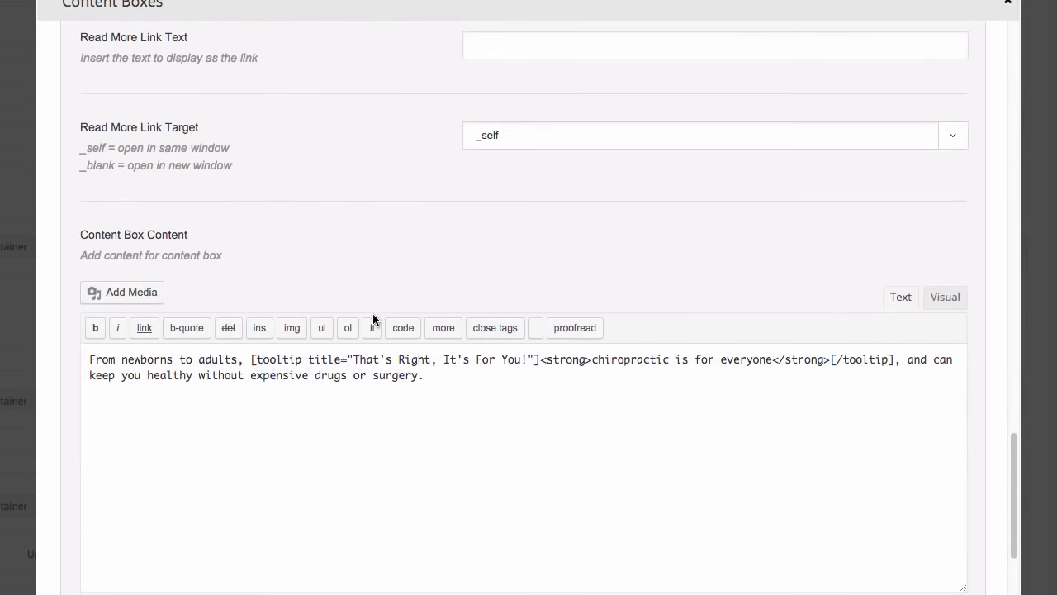
scroll(387, 300, down, 1)
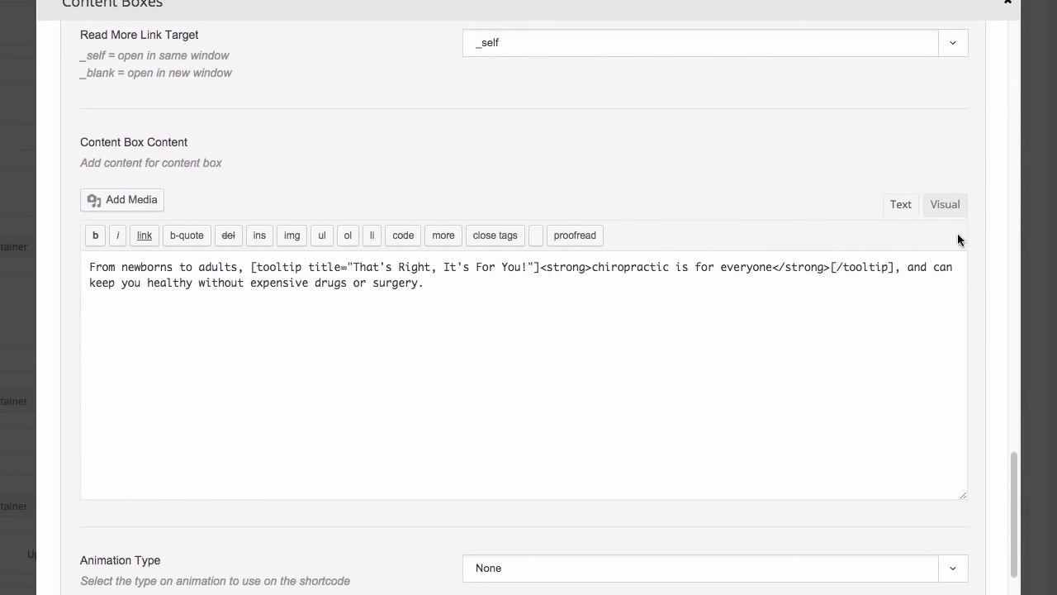
click(954, 207)
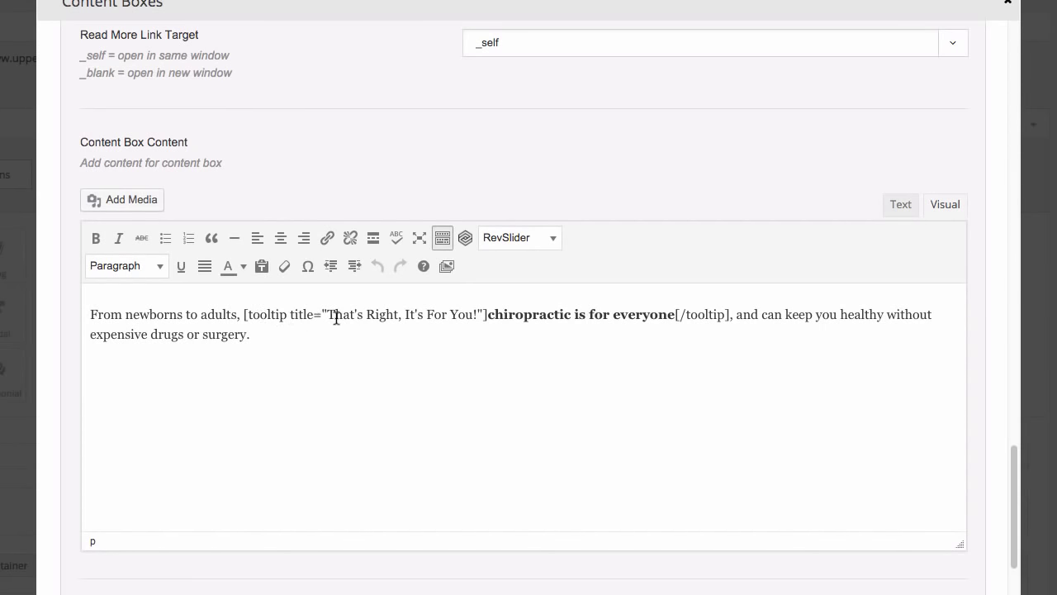
Step: Review the shortcodes available for Item 1's content without inserting one, and inspect the tooltip text under Family Chiropractic on the live page
click(466, 239)
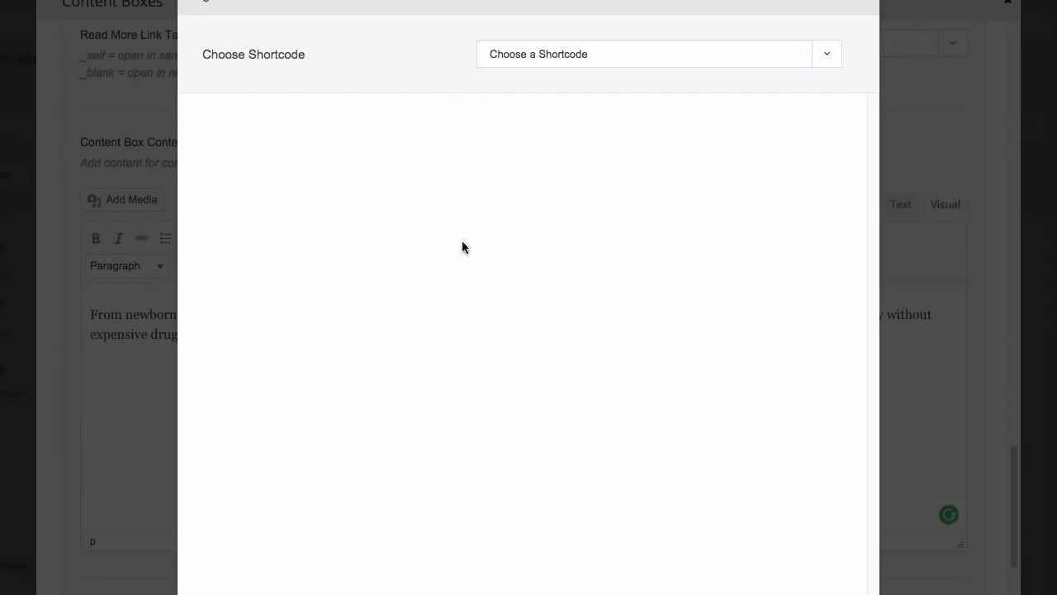
click(827, 55)
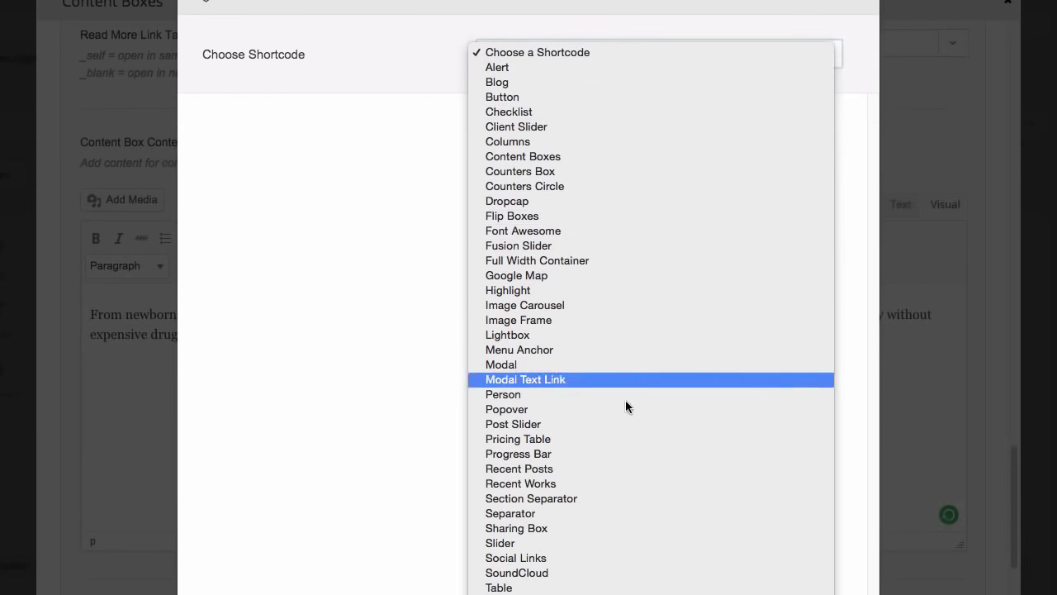
click(595, 473)
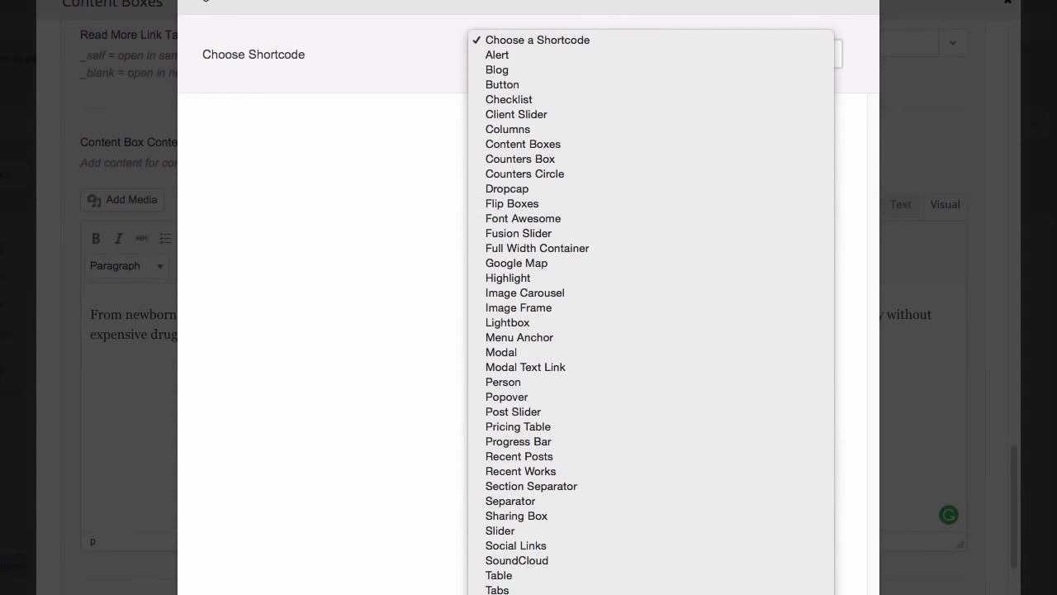
click(862, 2)
click(861, 3)
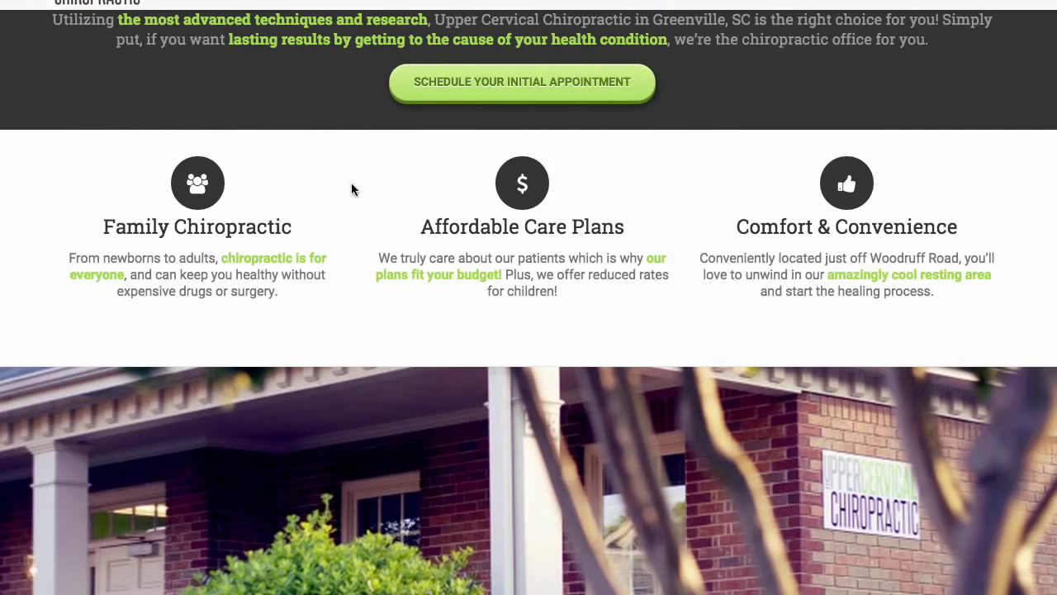
mouse_move(304, 258)
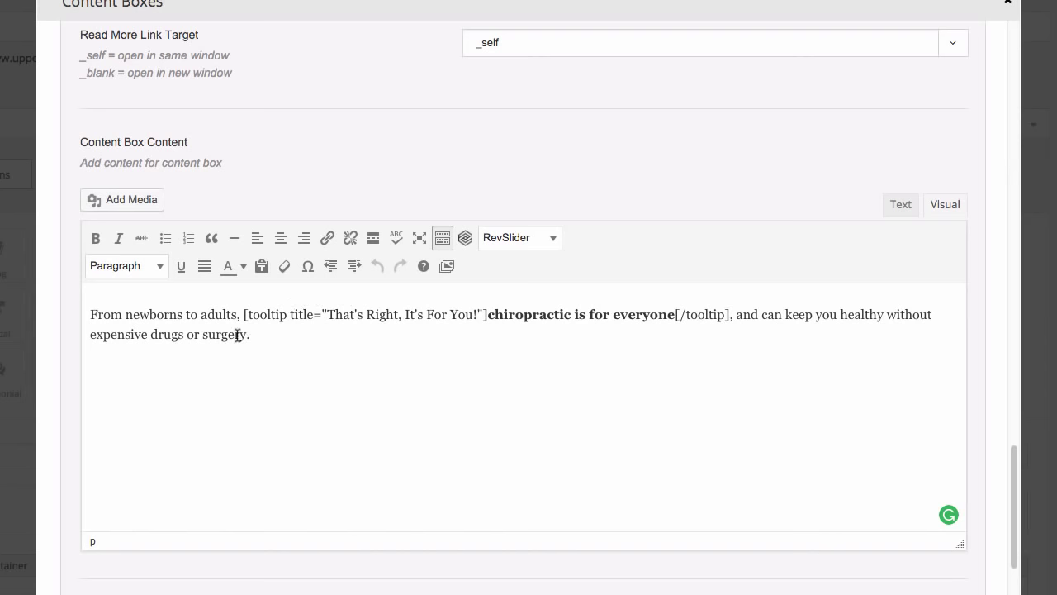
Step: Review the animation type, direction and speed settings of Content Boxes Item 1
scroll(566, 429, down, 3)
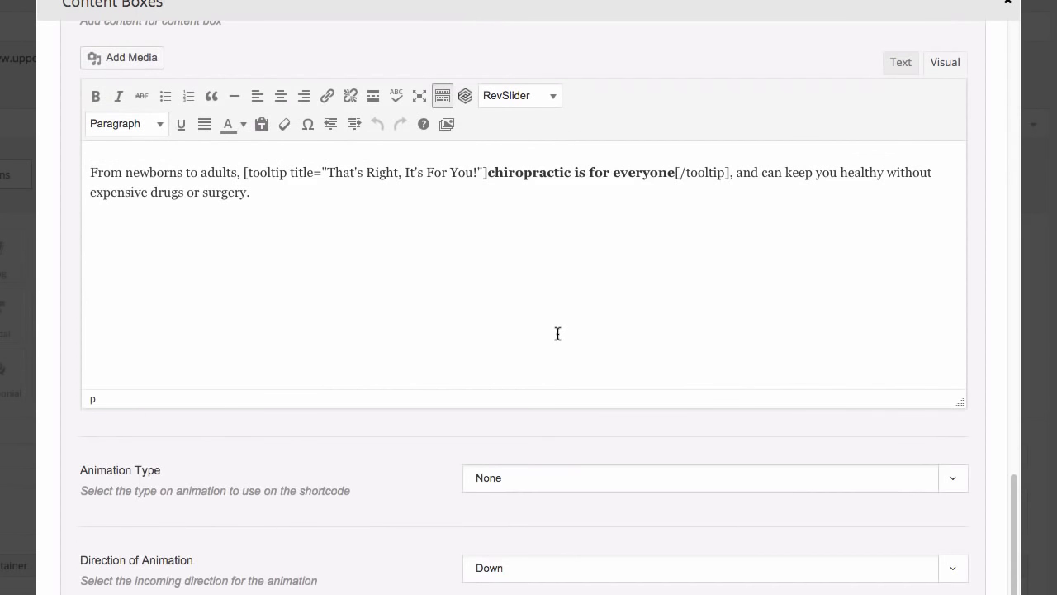
scroll(512, 281, down, 3)
scroll(382, 231, down, 1)
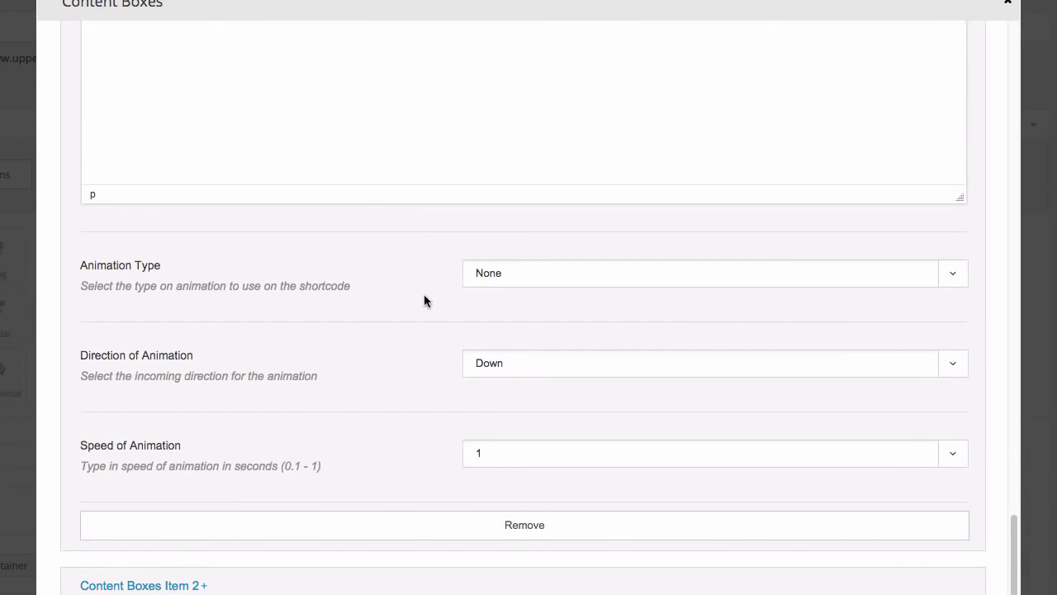
scroll(421, 289, down, 2)
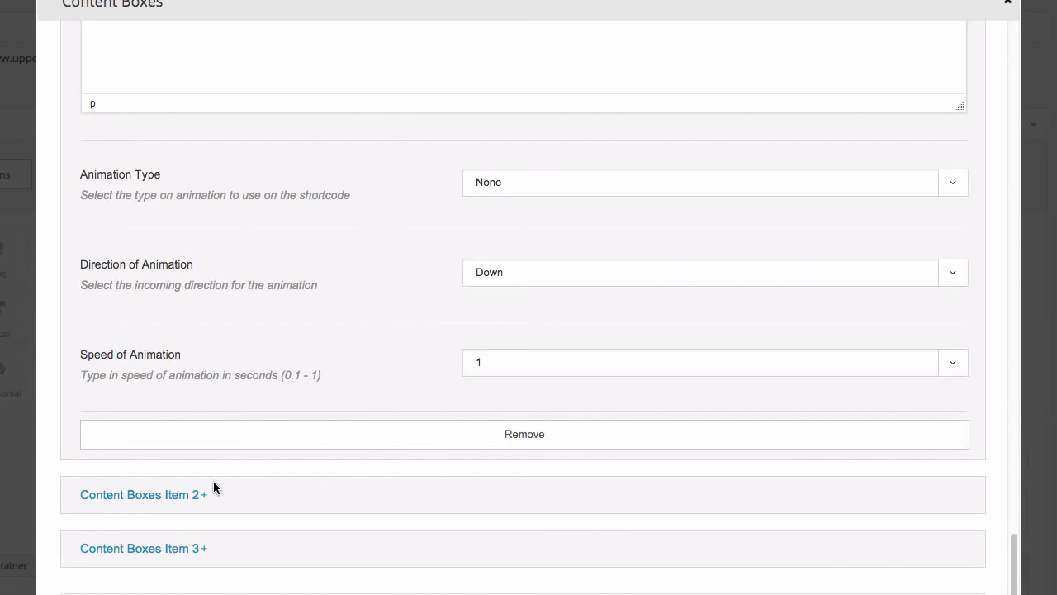
Step: Expand Content Boxes Item 2 and examine its title and the available icons without changing them
click(218, 495)
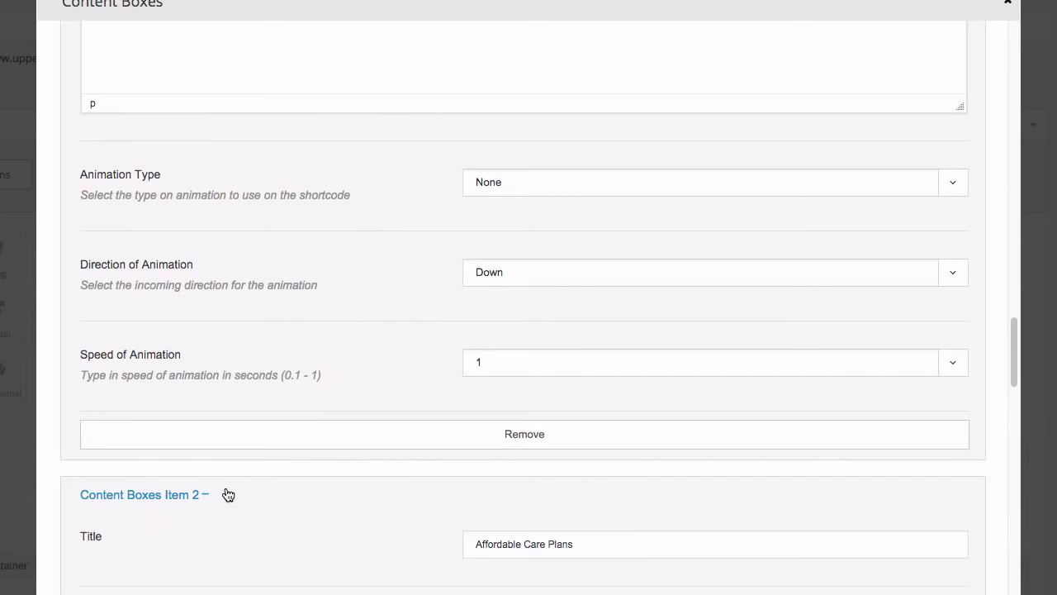
scroll(291, 450, down, 3)
scroll(305, 413, down, 1)
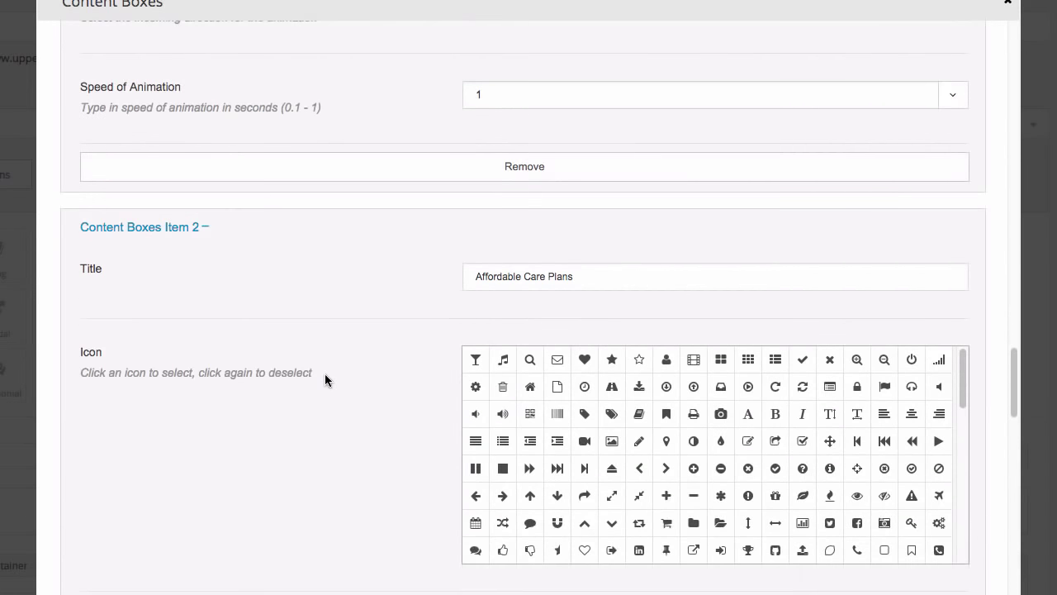
scroll(328, 376, down, 2)
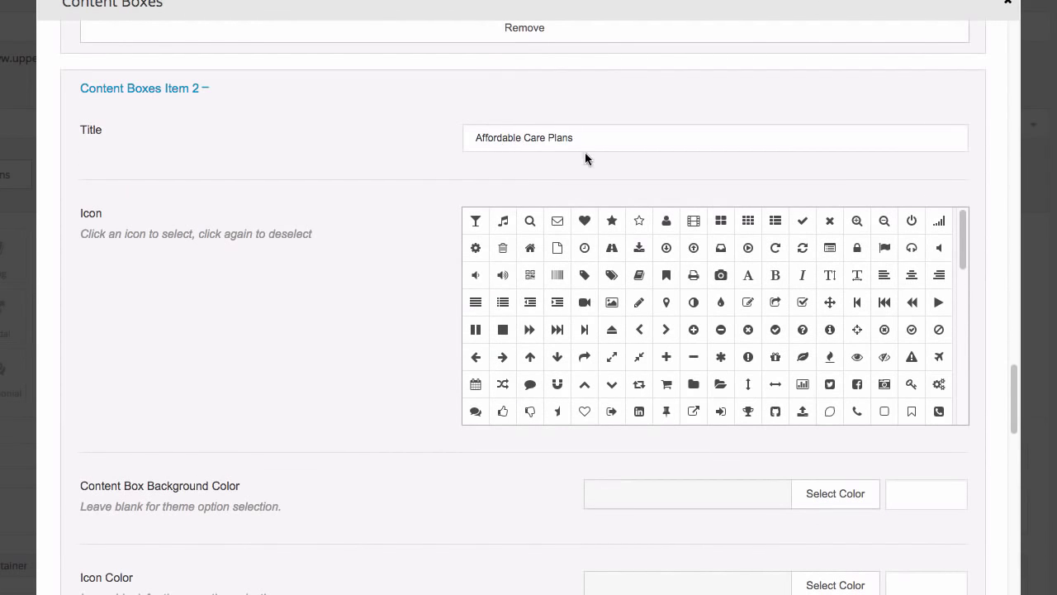
click(720, 302)
scroll(388, 252, down, 5)
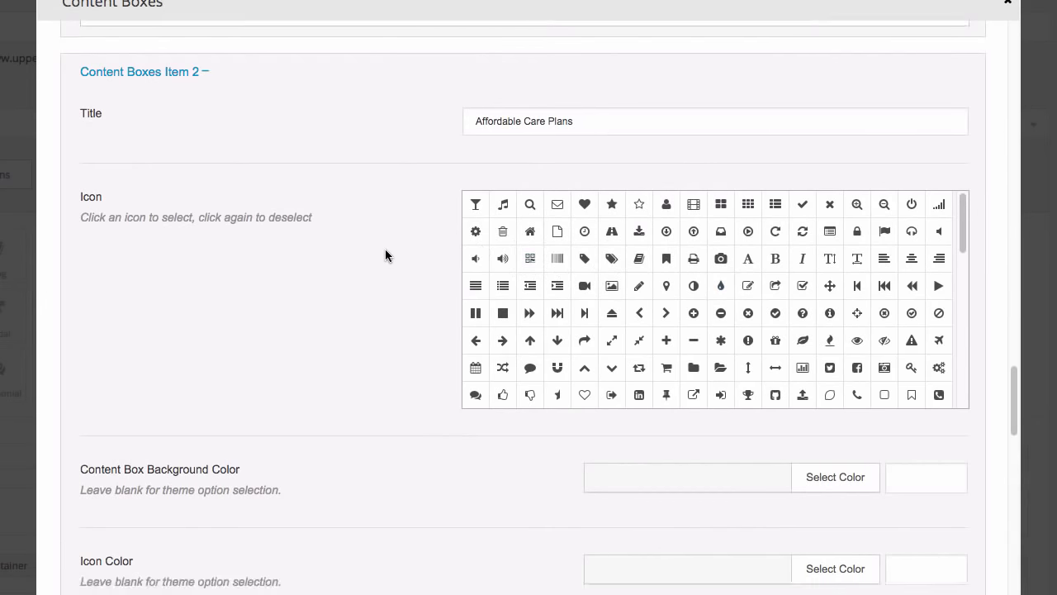
Step: Review Item 2's icon and circle colors, flip, rotate and spin options, icon image and read more link settings
scroll(409, 245, down, 2)
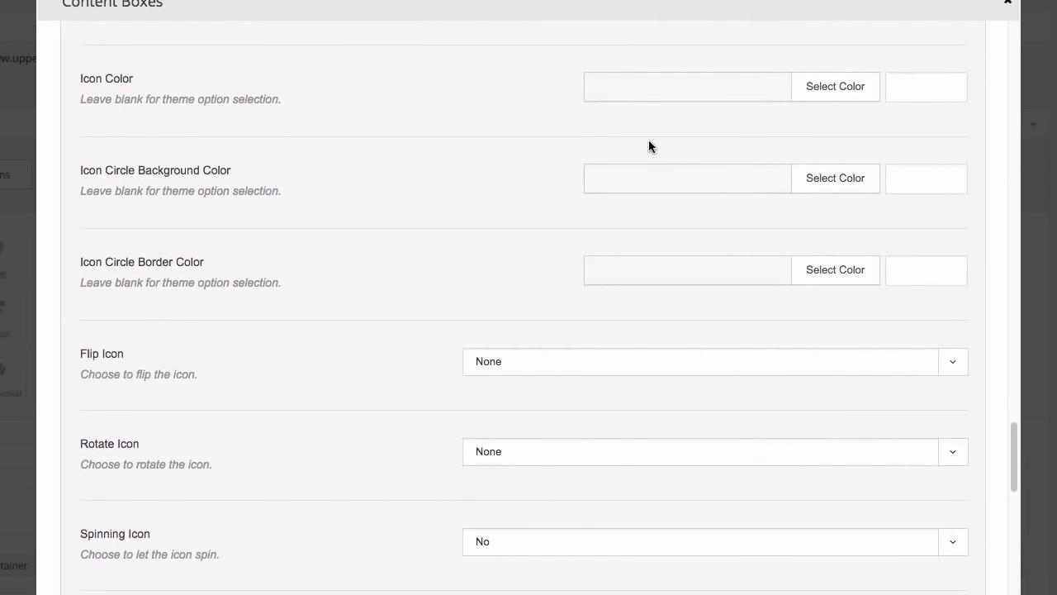
scroll(426, 252, down, 3)
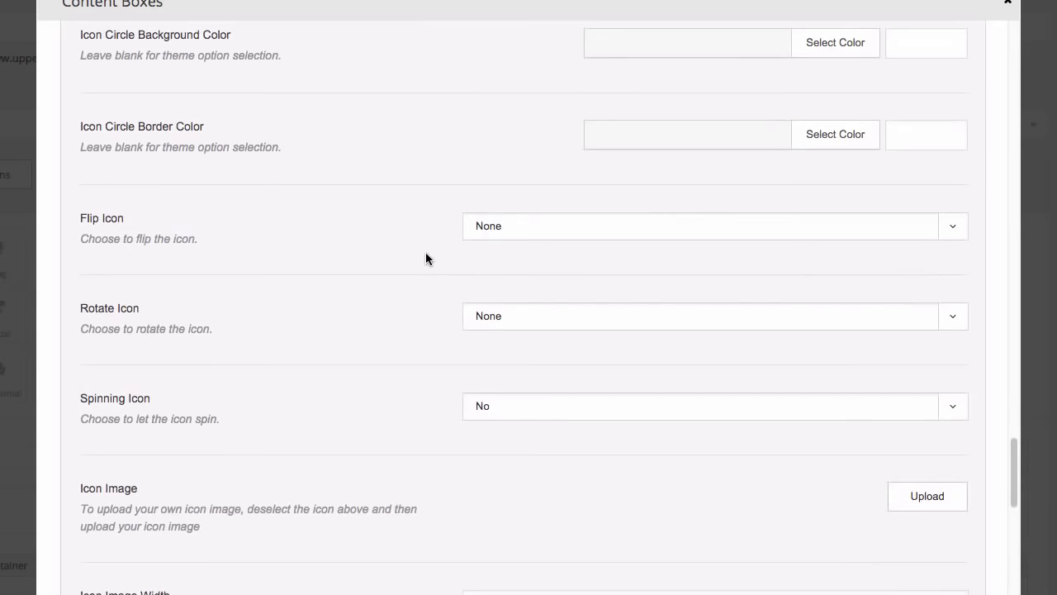
scroll(426, 252, down, 3)
scroll(425, 252, down, 6)
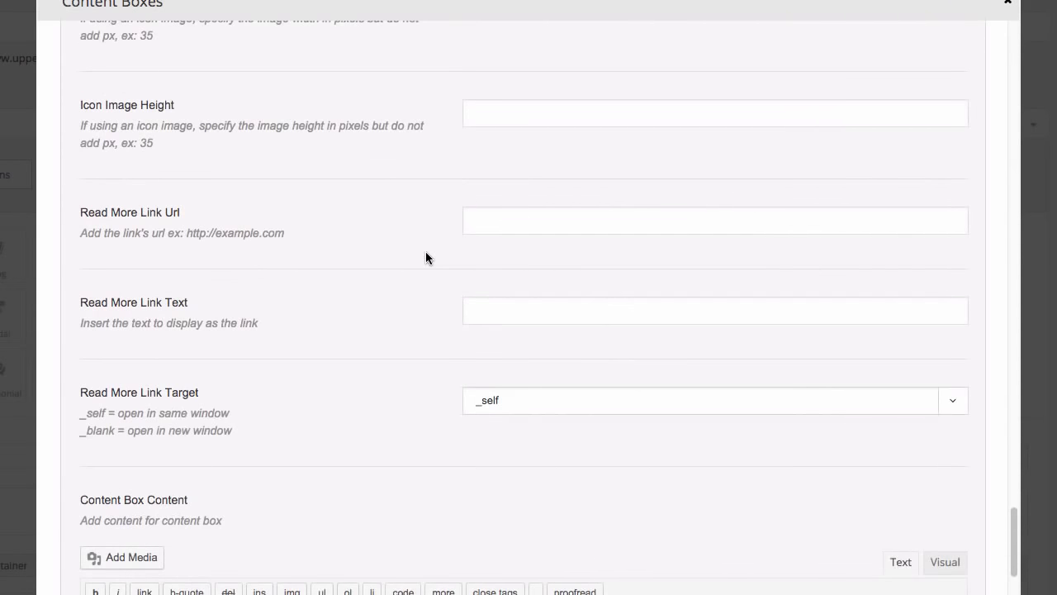
scroll(425, 258, down, 1)
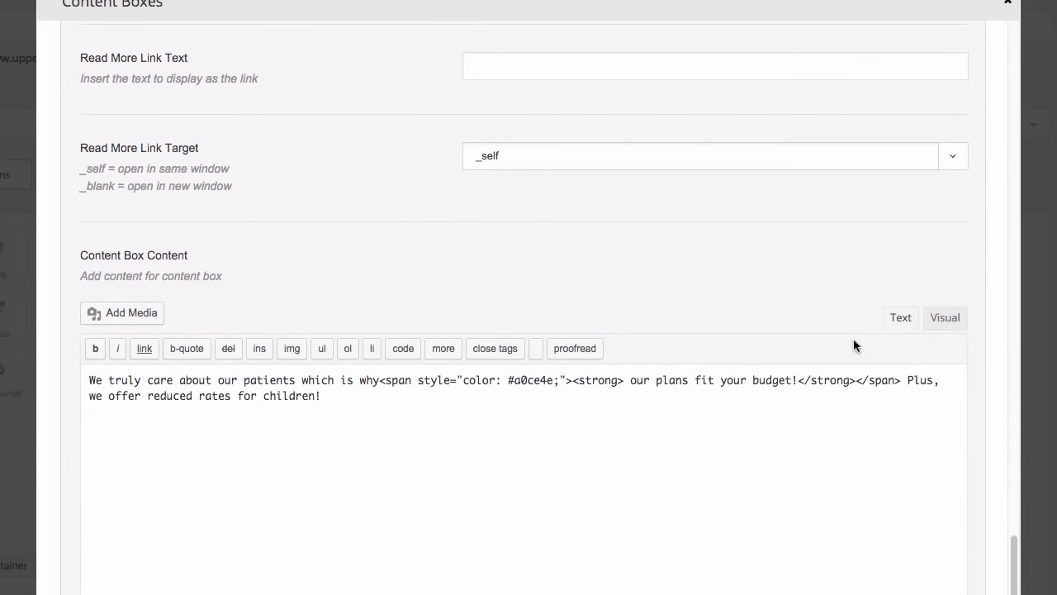
Step: Show Item 2's content box text in the visual editor and look at the text color palette without choosing a color
click(945, 319)
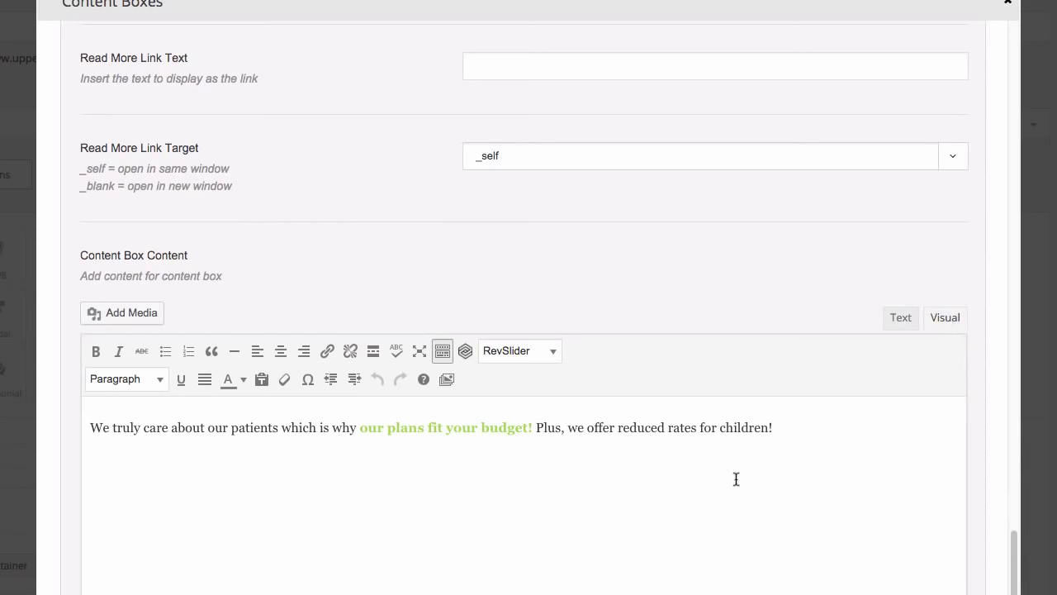
scroll(557, 468, down, 2)
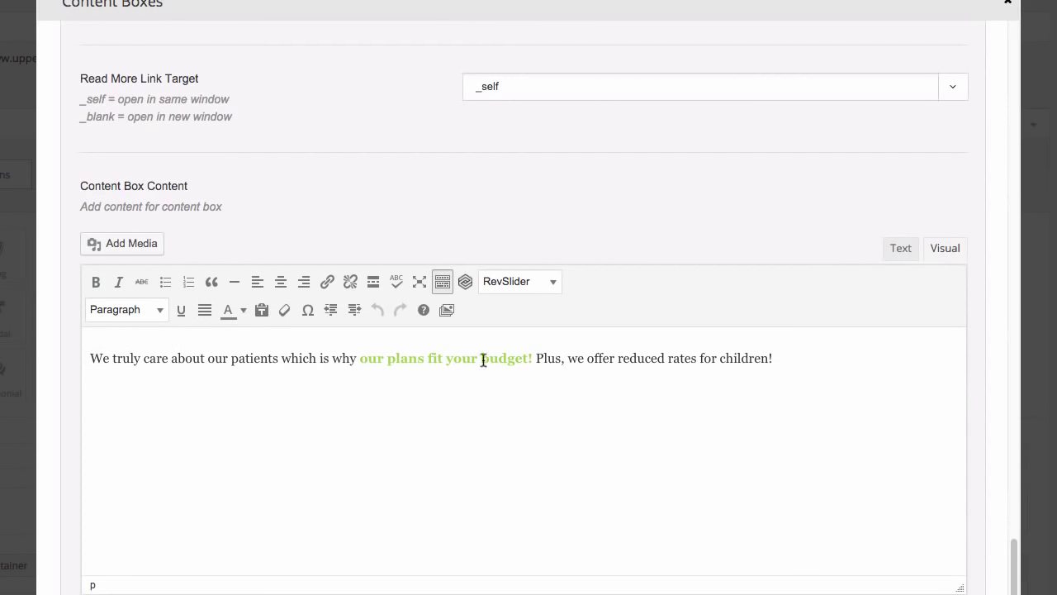
click(244, 318)
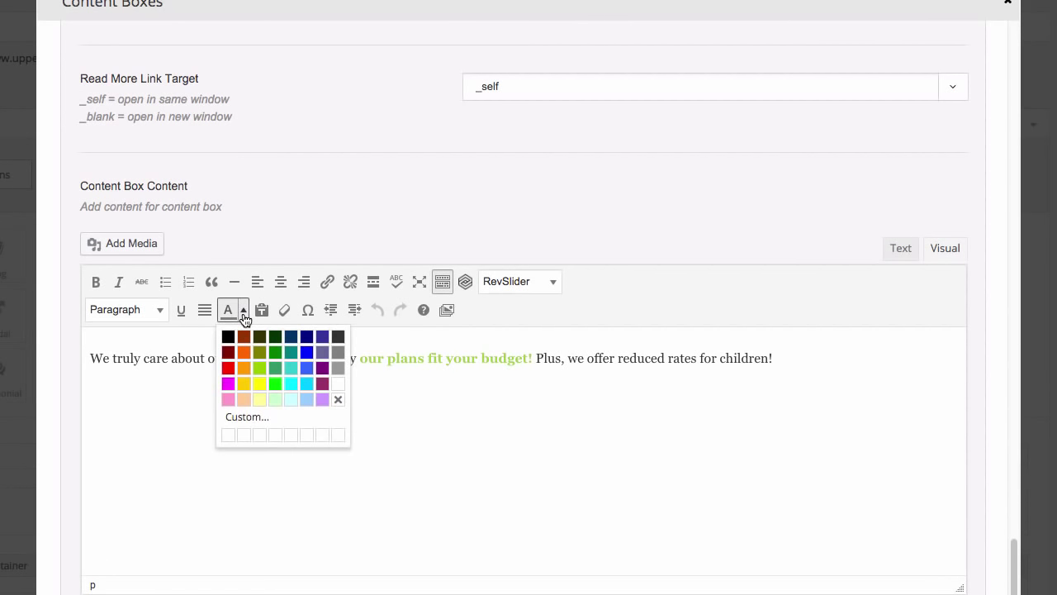
click(180, 335)
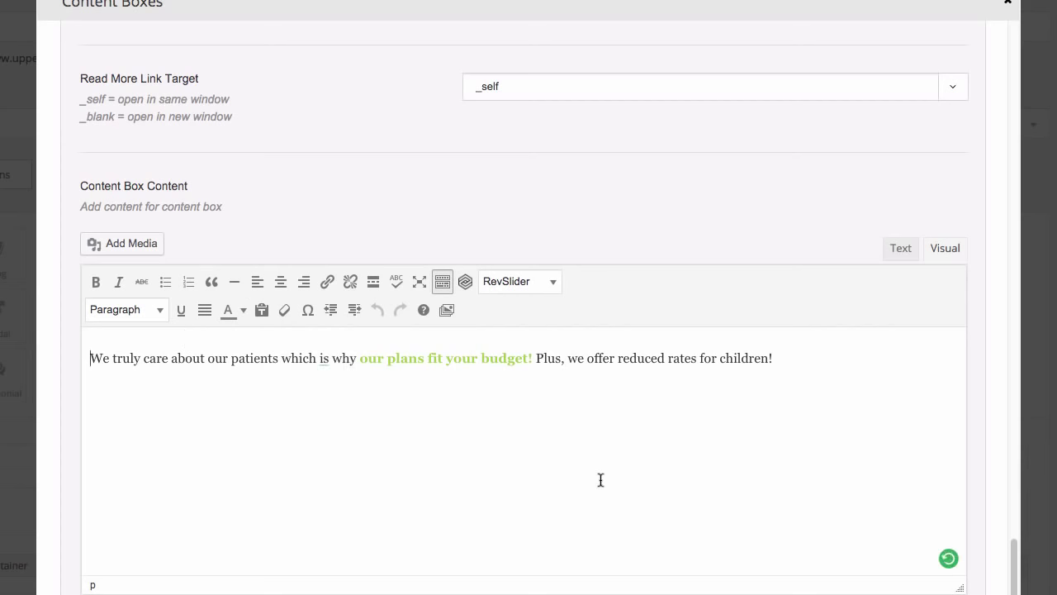
Step: Expand Content Boxes Item 3, review its title and icons, and close the Content Boxes settings without saving
scroll(600, 479, down, 5)
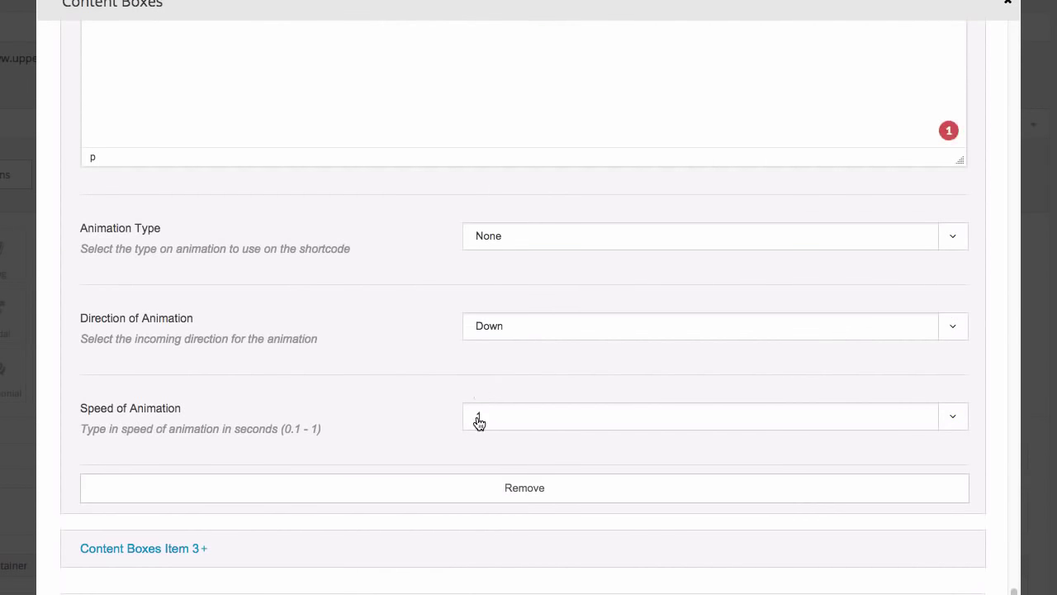
click(232, 551)
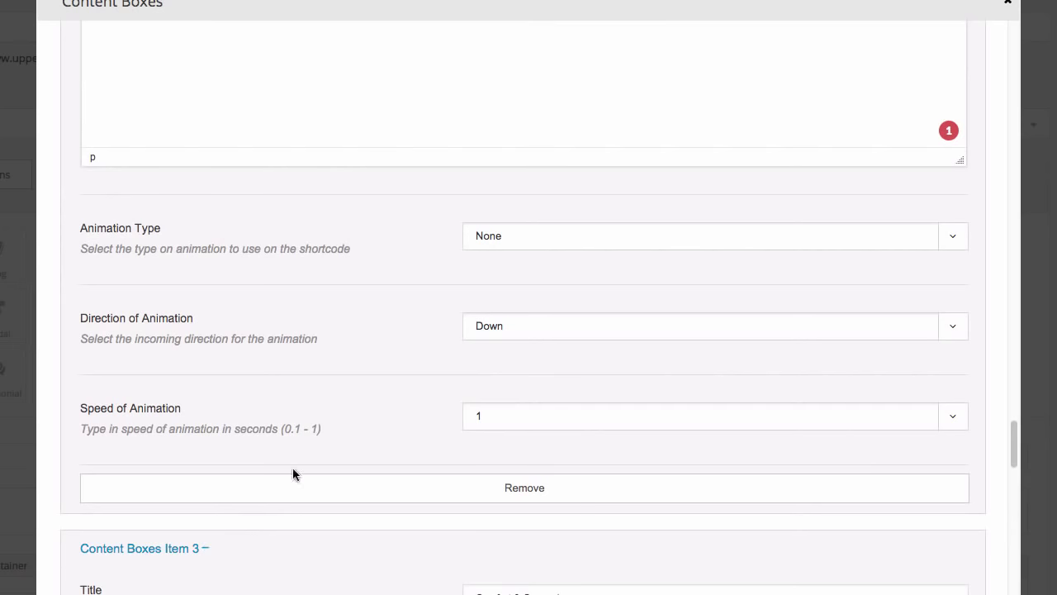
scroll(366, 368, down, 4)
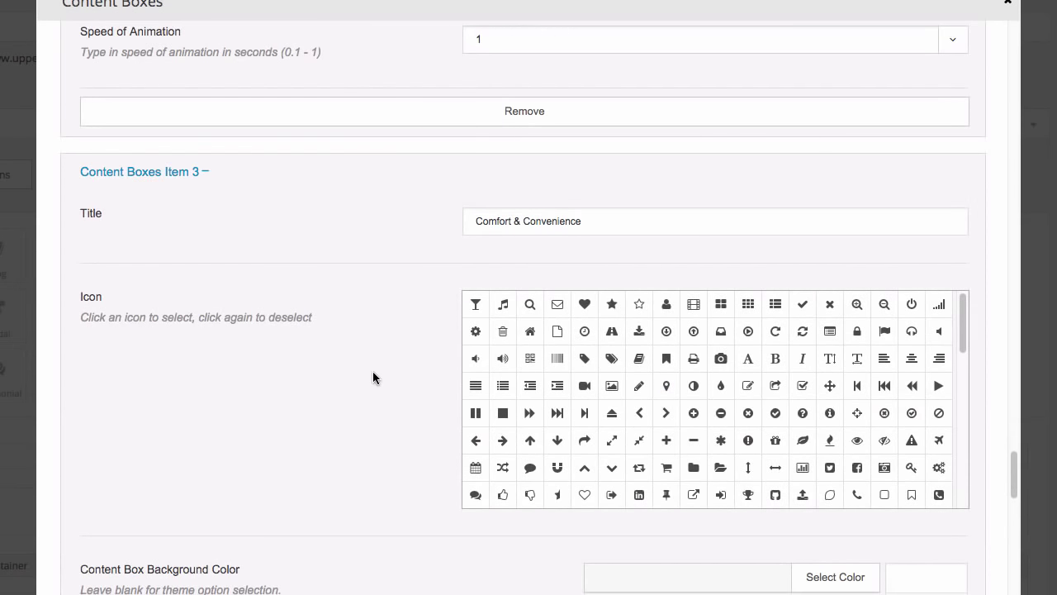
scroll(373, 378, down, 1)
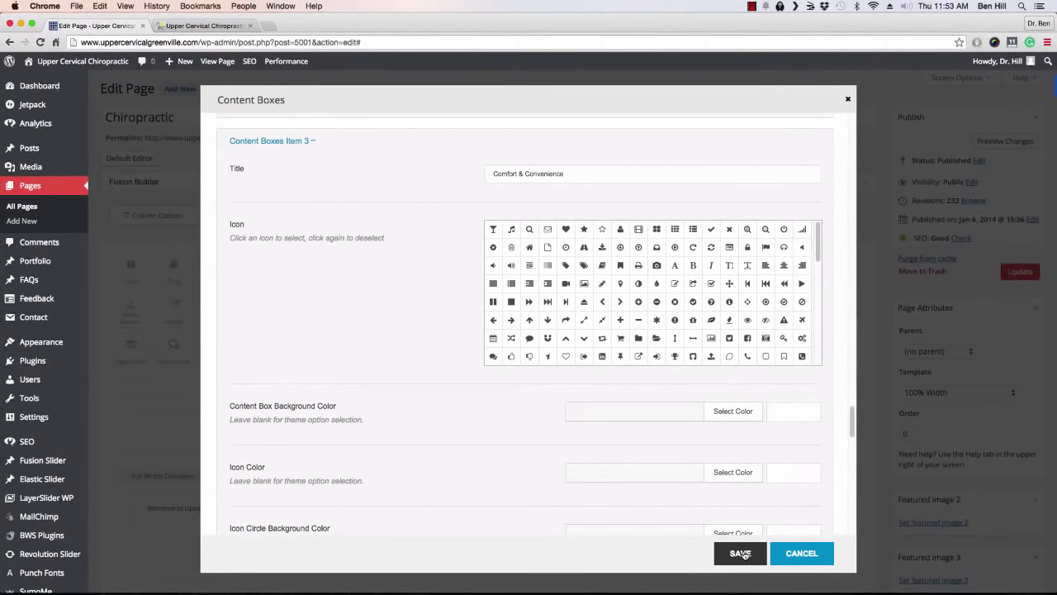
click(802, 552)
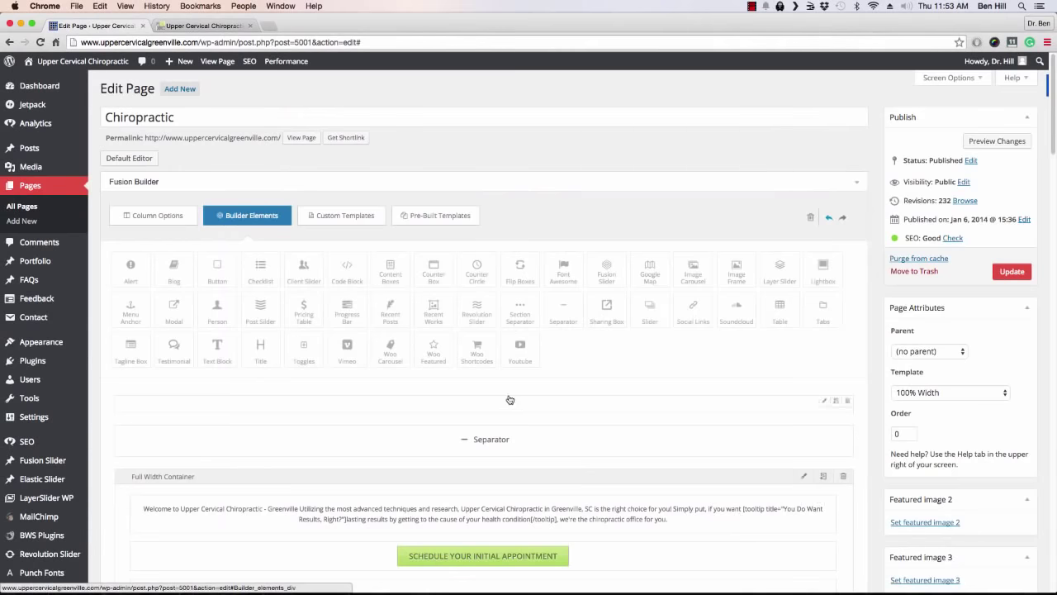
Step: Look through the page's builder layout and locate the Full Width Container directly below the Content Boxes element
scroll(512, 394, down, 1)
scroll(515, 393, down, 10)
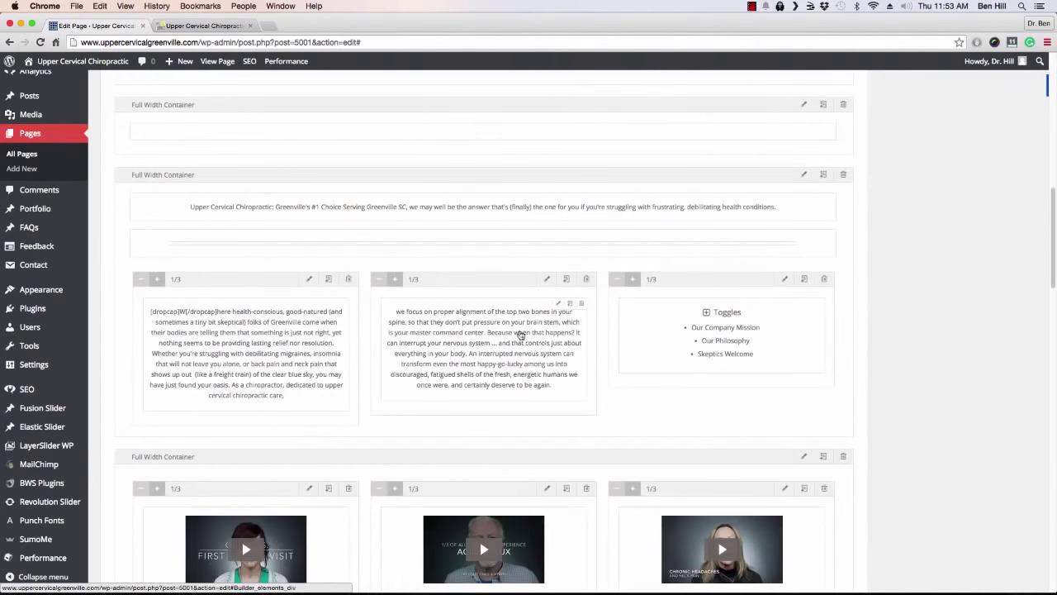
scroll(521, 335, up, 4)
scroll(521, 334, up, 1)
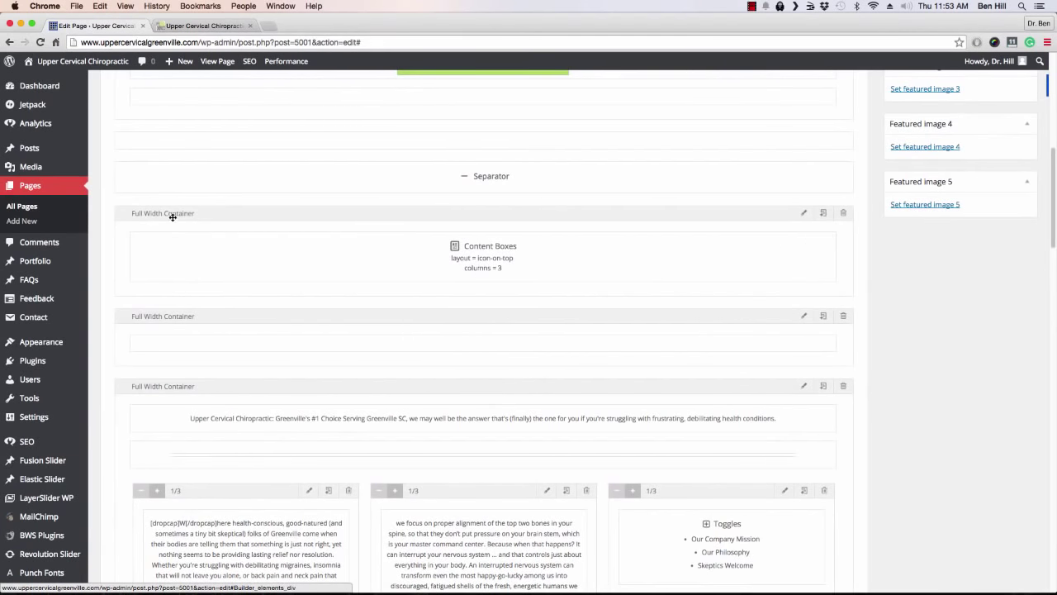
Step: Examine how the office photo section below the content boxes scrolls on the live front page, and return to the page editor
key(ctrl+Tab)
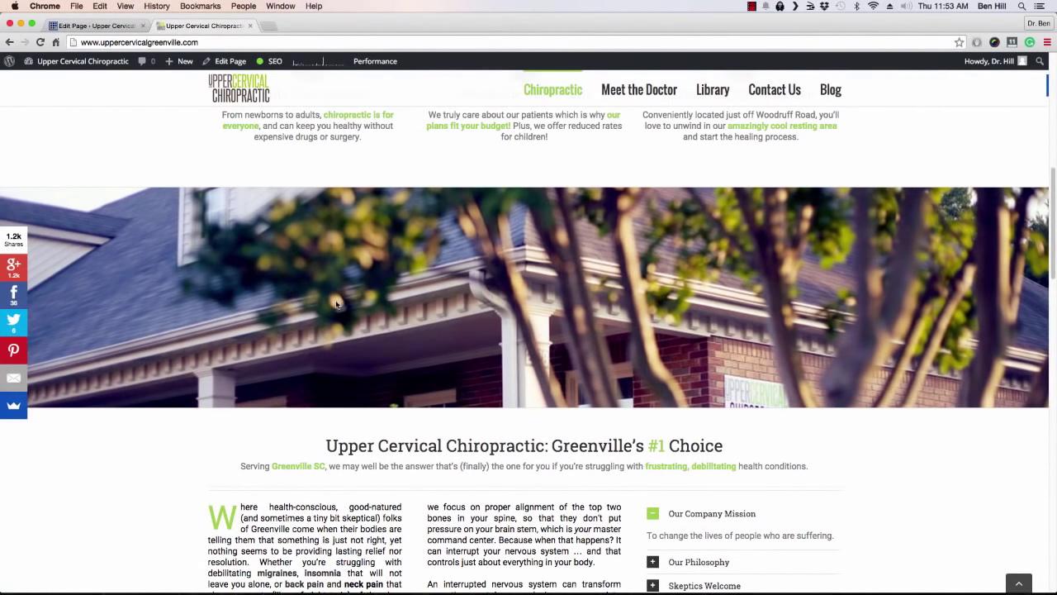
scroll(237, 322, up, 1)
scroll(237, 322, up, 4)
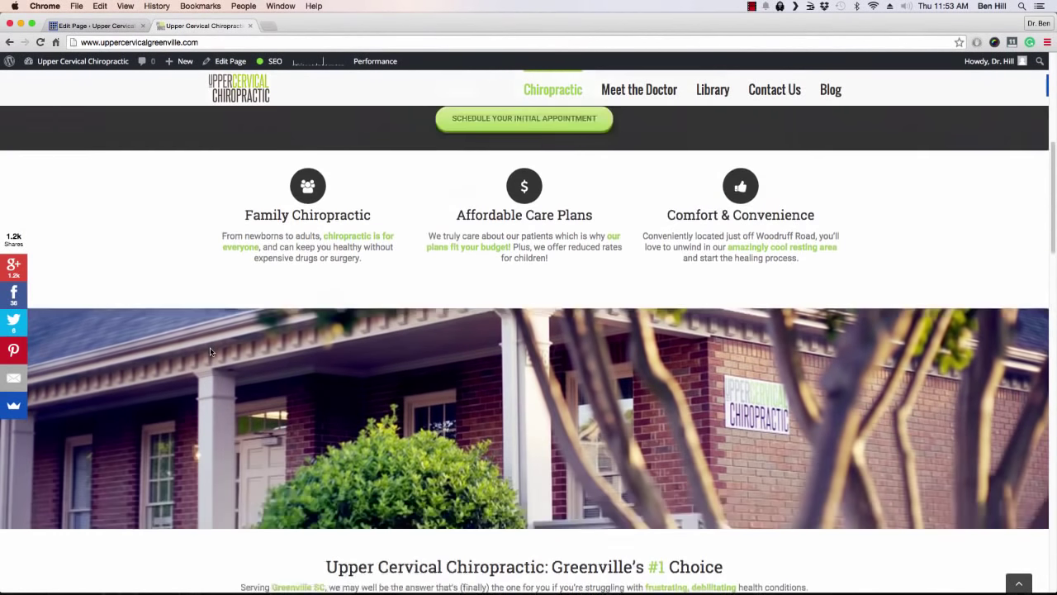
scroll(210, 352, down, 5)
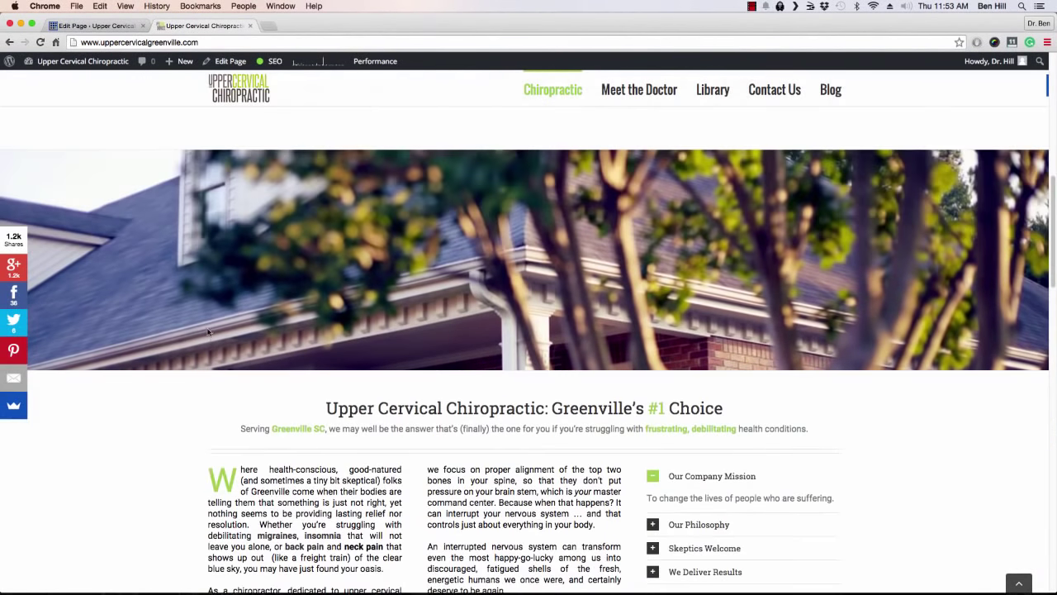
scroll(206, 273, down, 2)
scroll(307, 424, down, 4)
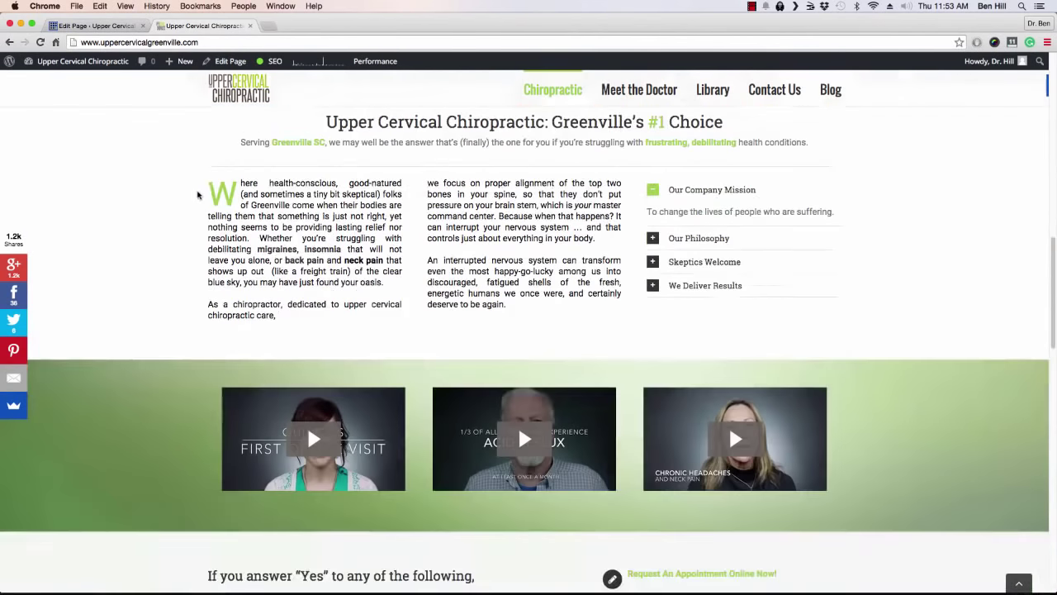
scroll(193, 215, up, 7)
scroll(190, 281, up, 4)
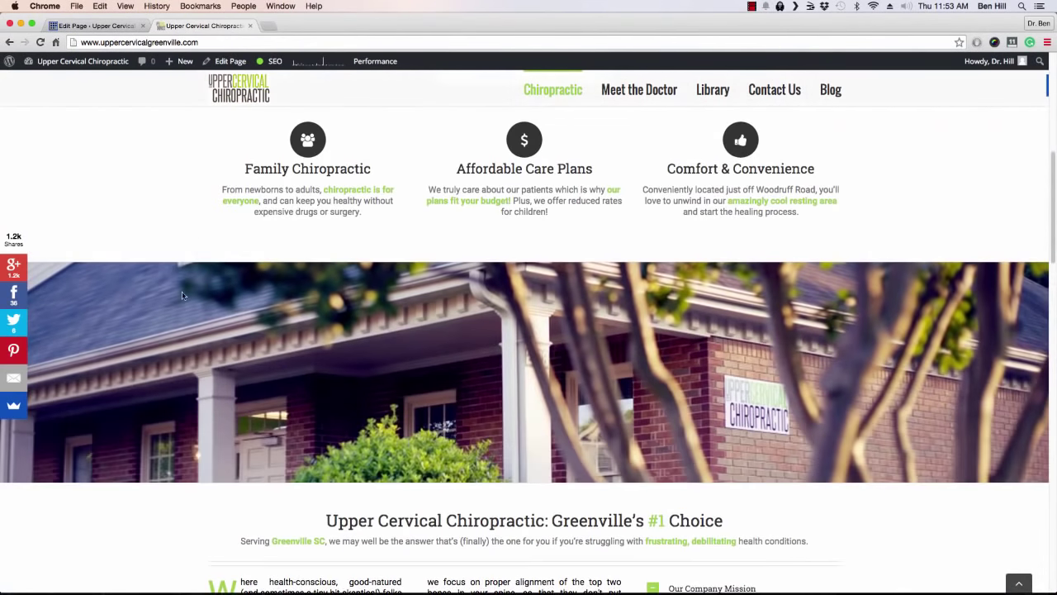
scroll(170, 404, down, 3)
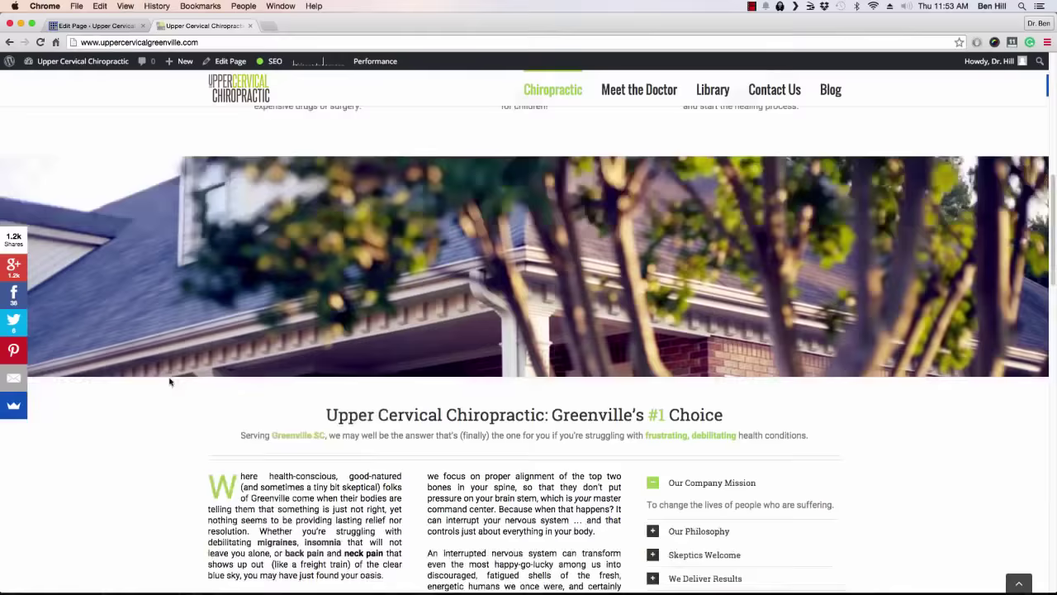
scroll(160, 326, up, 4)
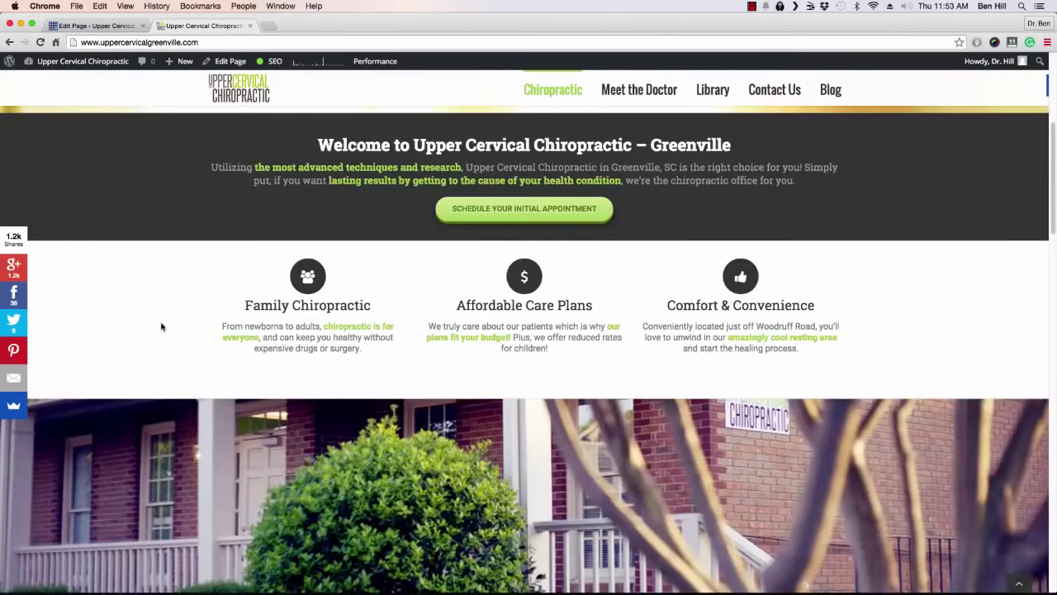
click(98, 25)
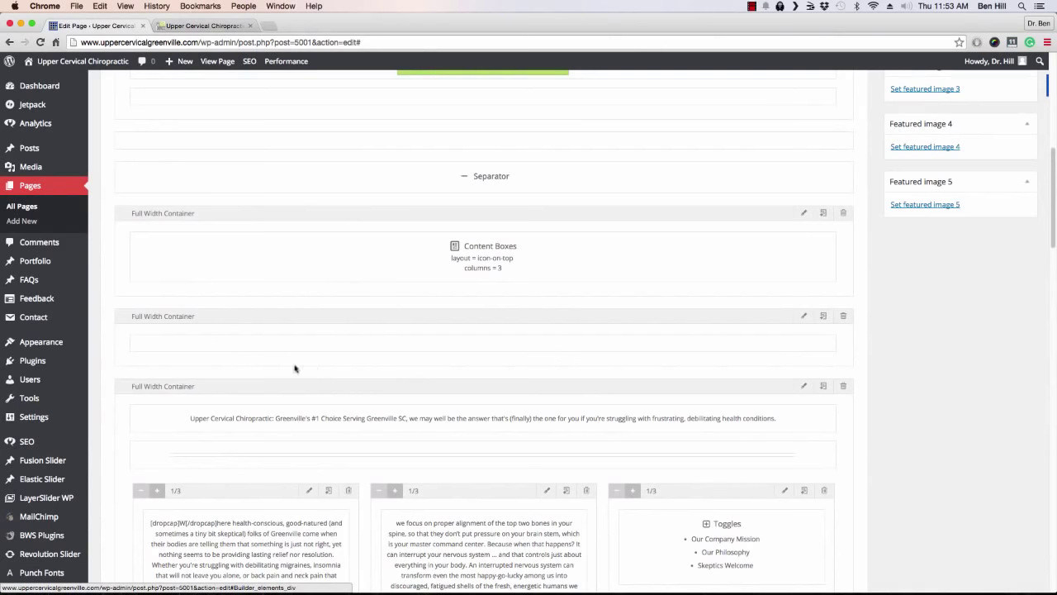
Step: Show the builder's column options, and open the settings of the Full Width Container directly below the Content Boxes element
scroll(235, 376, up, 8)
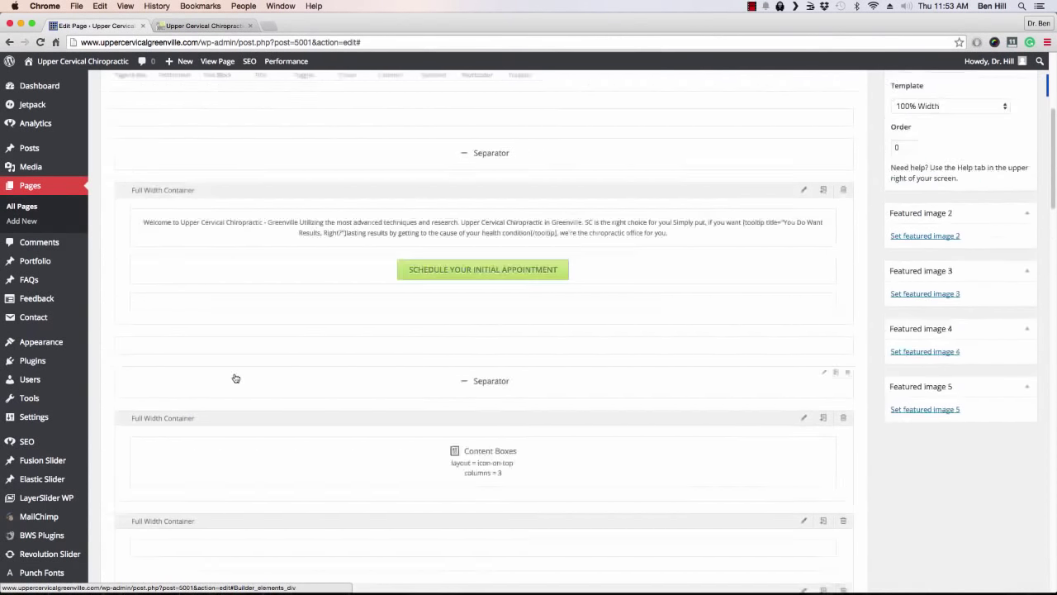
click(162, 124)
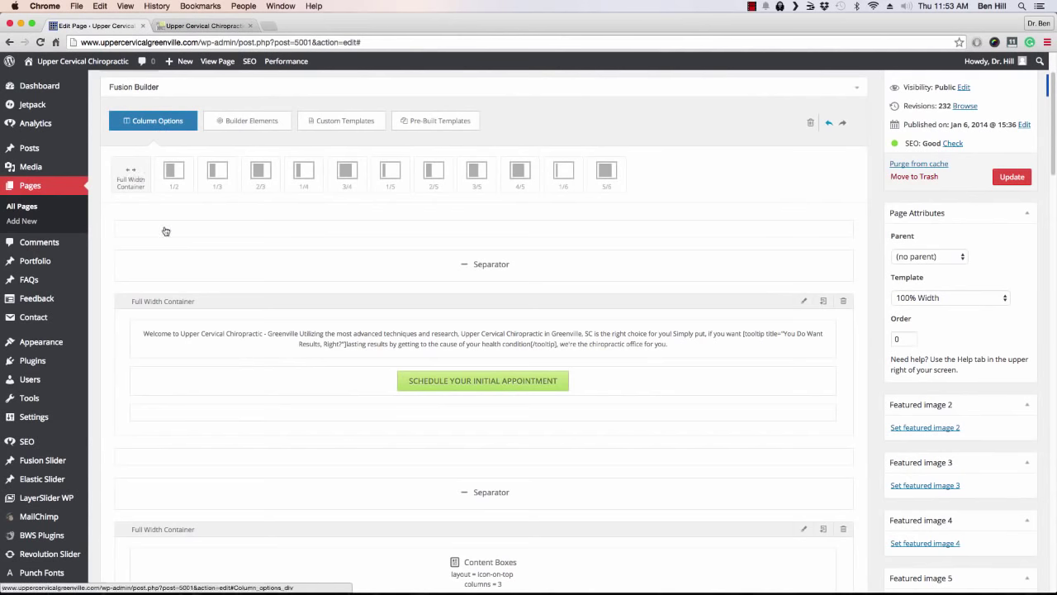
scroll(194, 267, down, 10)
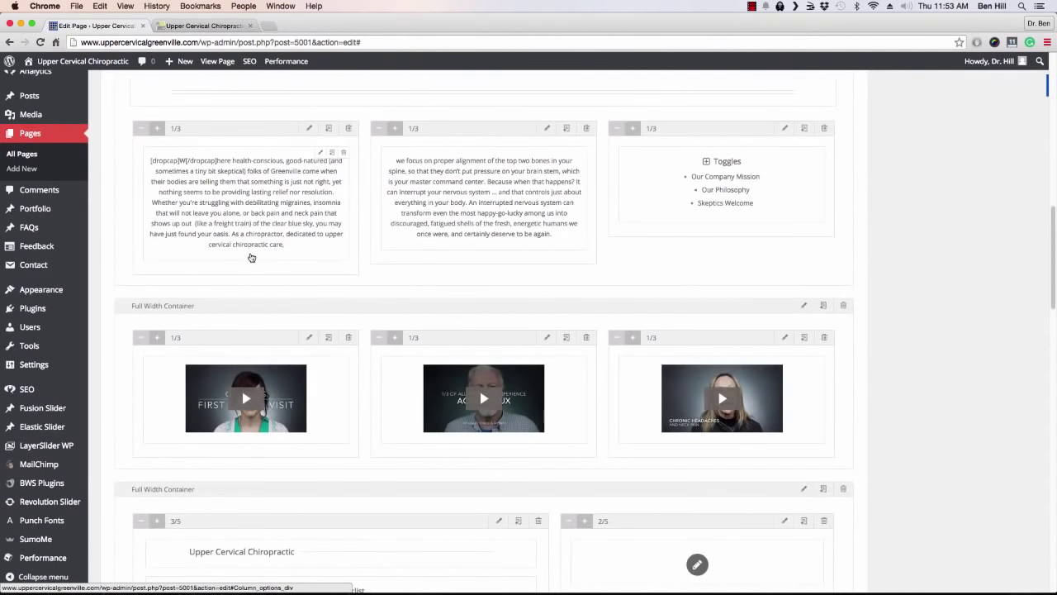
scroll(280, 243, up, 4)
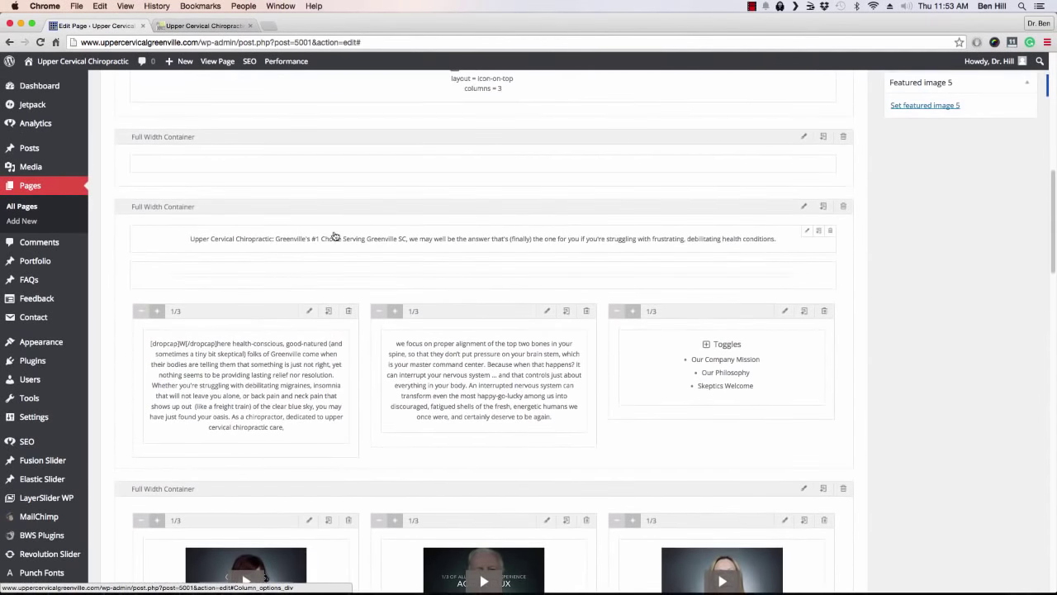
scroll(403, 168, up, 2)
scroll(403, 168, up, 2)
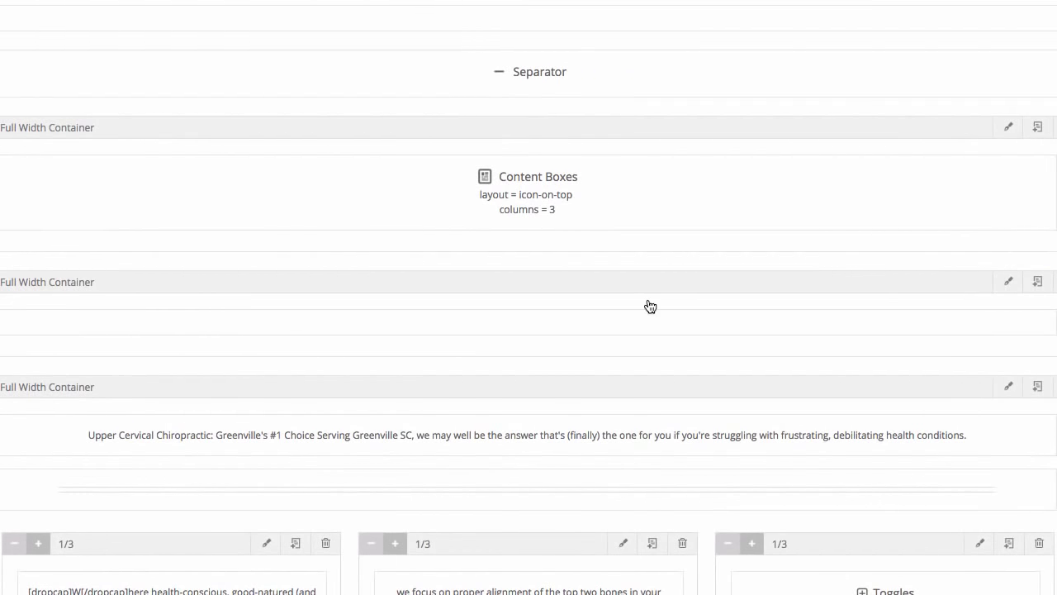
click(1011, 285)
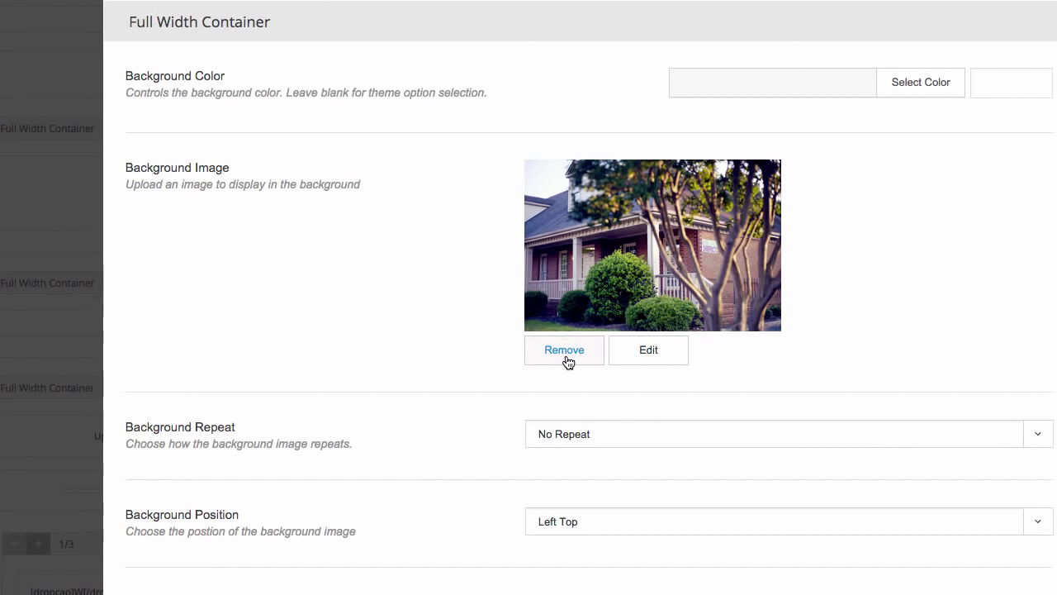
Step: Look at the media library and file upload choices for the container's background image, and leave without replacing the image
click(653, 353)
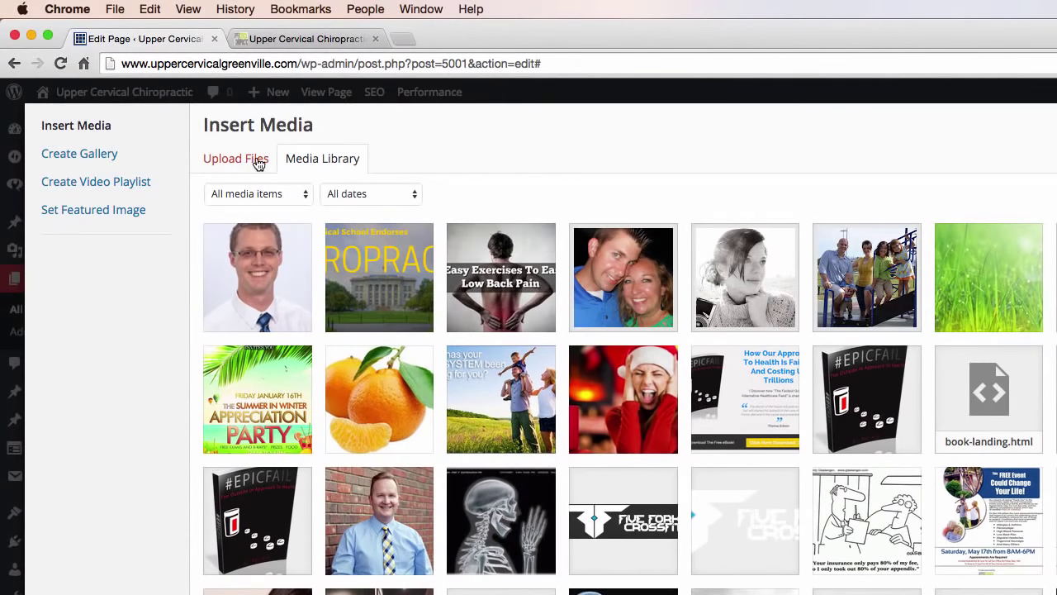
click(257, 161)
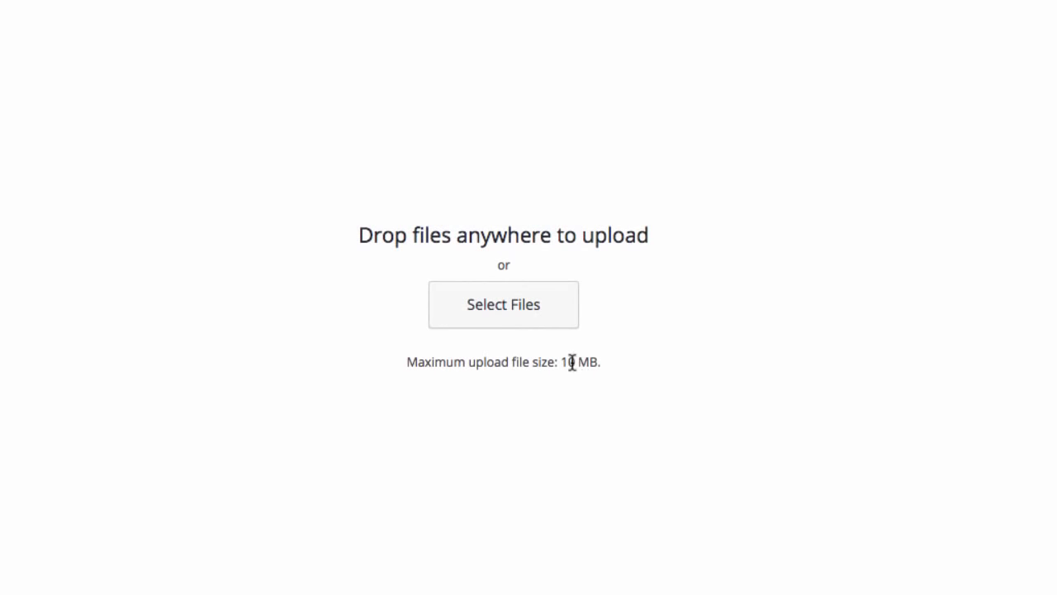
click(216, 113)
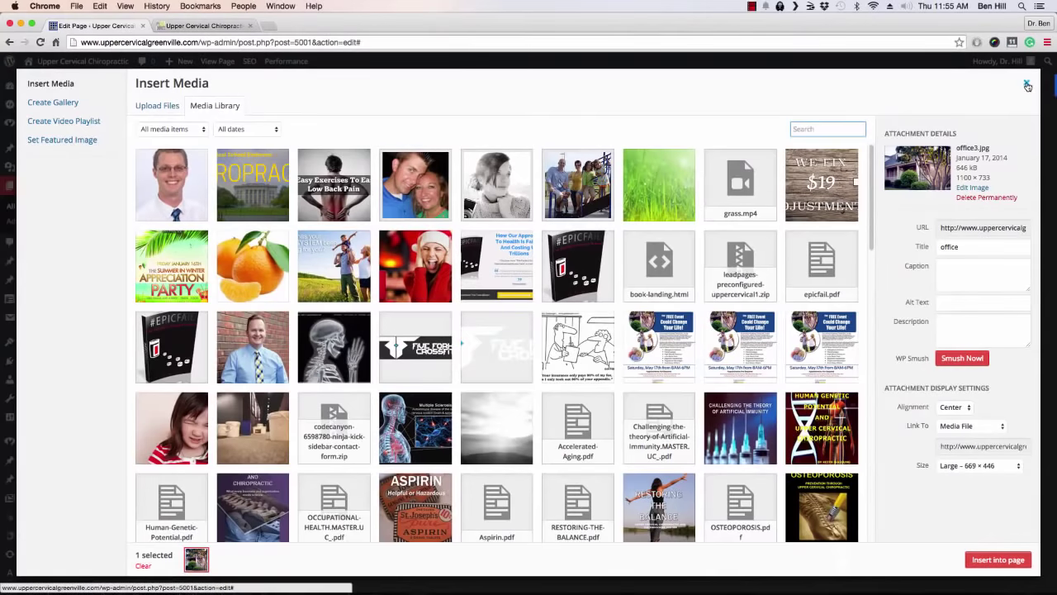
click(1027, 85)
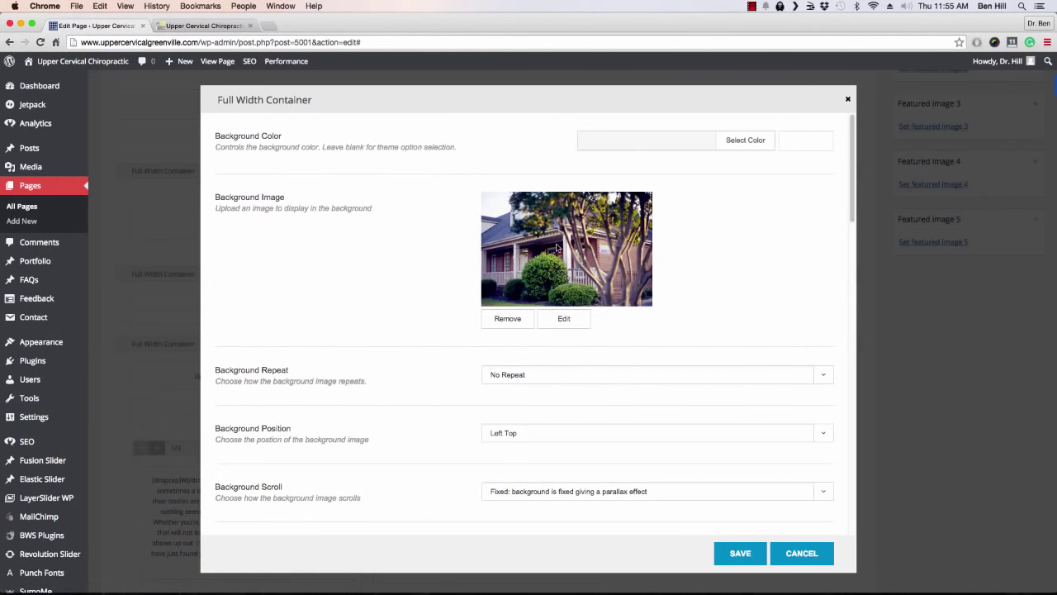
Step: Review the container's background repeat and position settings and the Background Scroll choices, keeping the fixed parallax option
scroll(533, 245, down, 1)
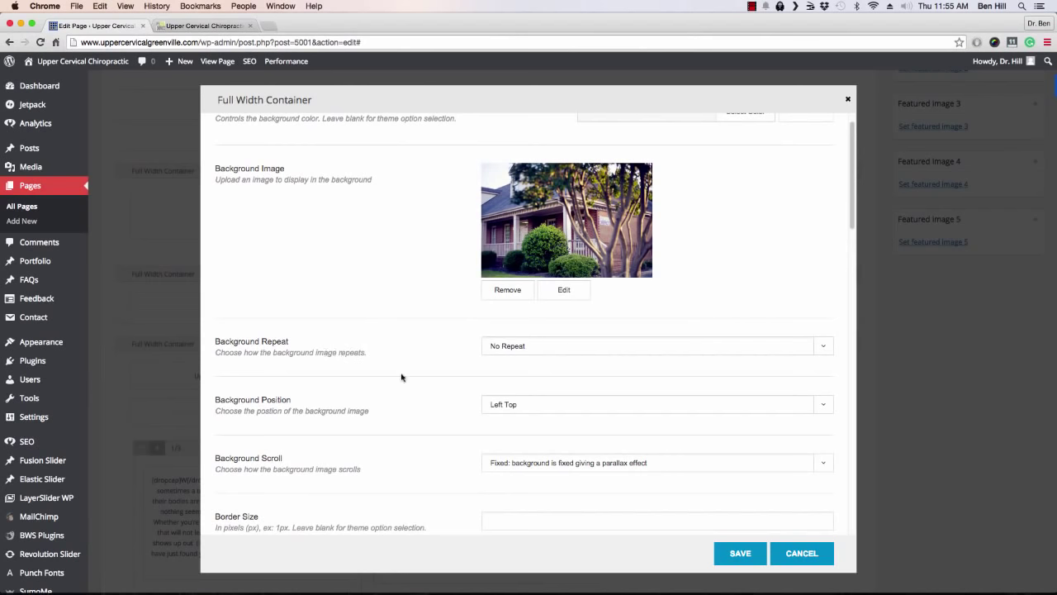
scroll(425, 385, down, 1)
scroll(425, 385, down, 3)
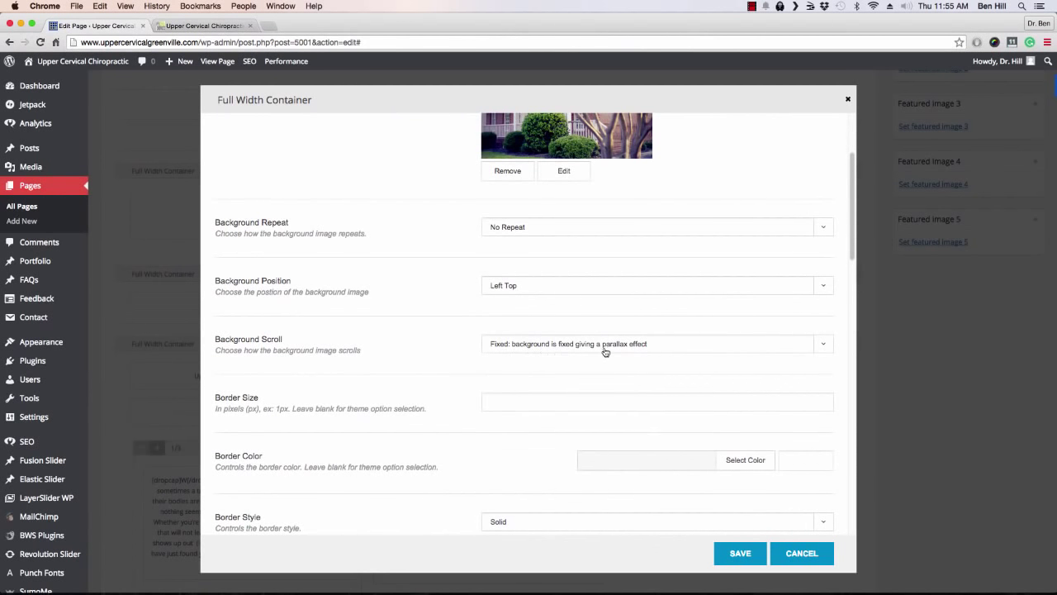
click(821, 350)
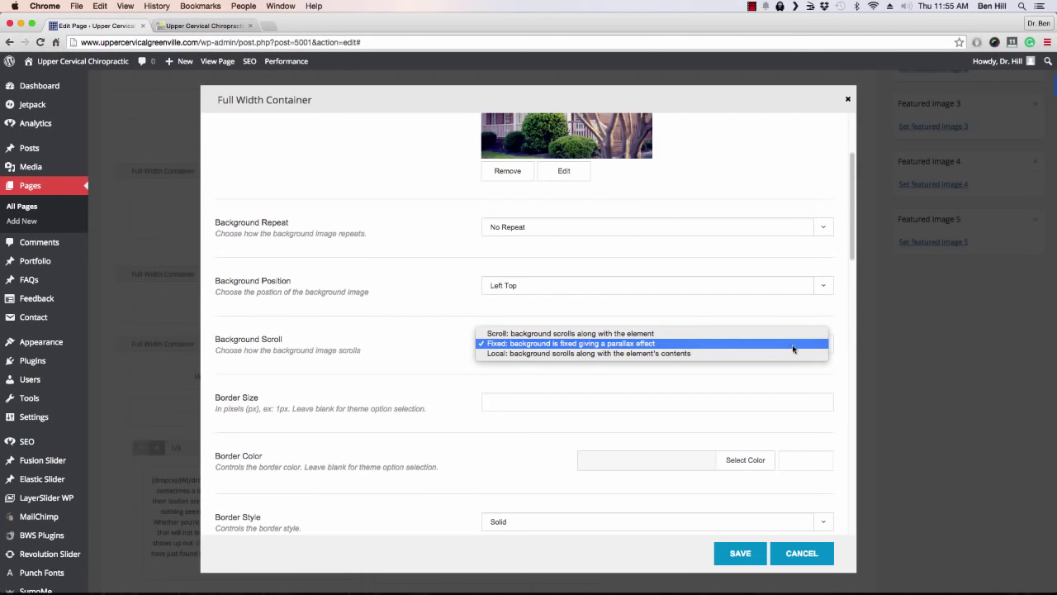
click(766, 314)
Step: Review the container's border, padding, menu anchor and CSS settings, and close the container settings
scroll(308, 356, down, 5)
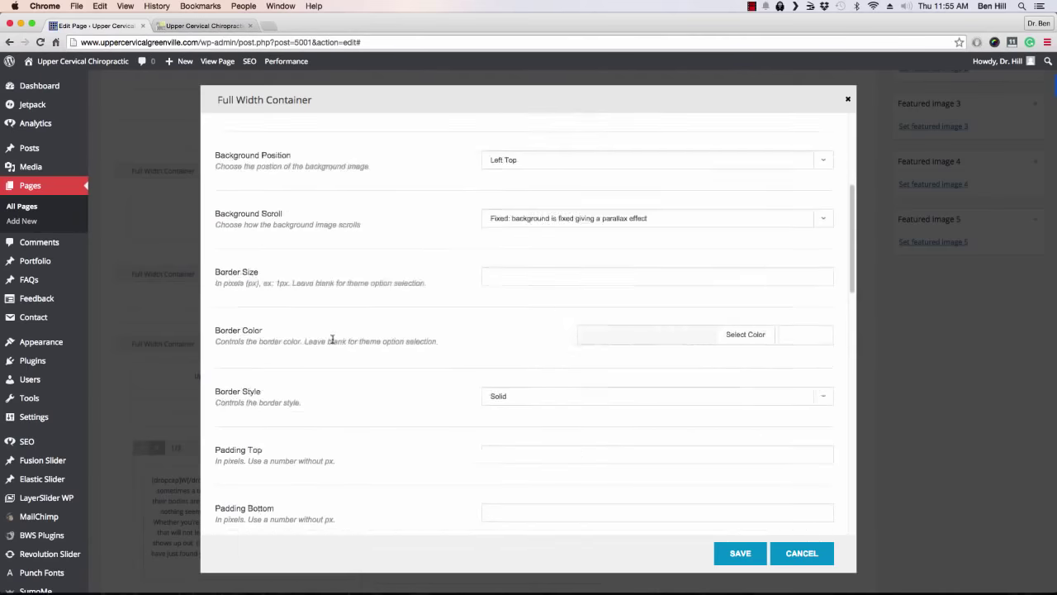
scroll(380, 306, down, 1)
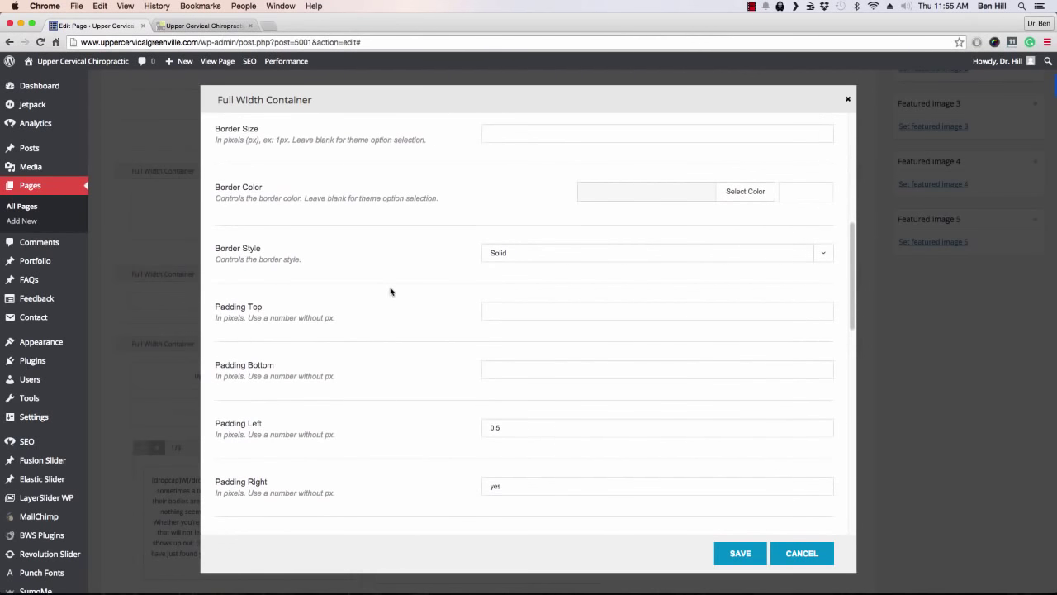
scroll(429, 317, down, 3)
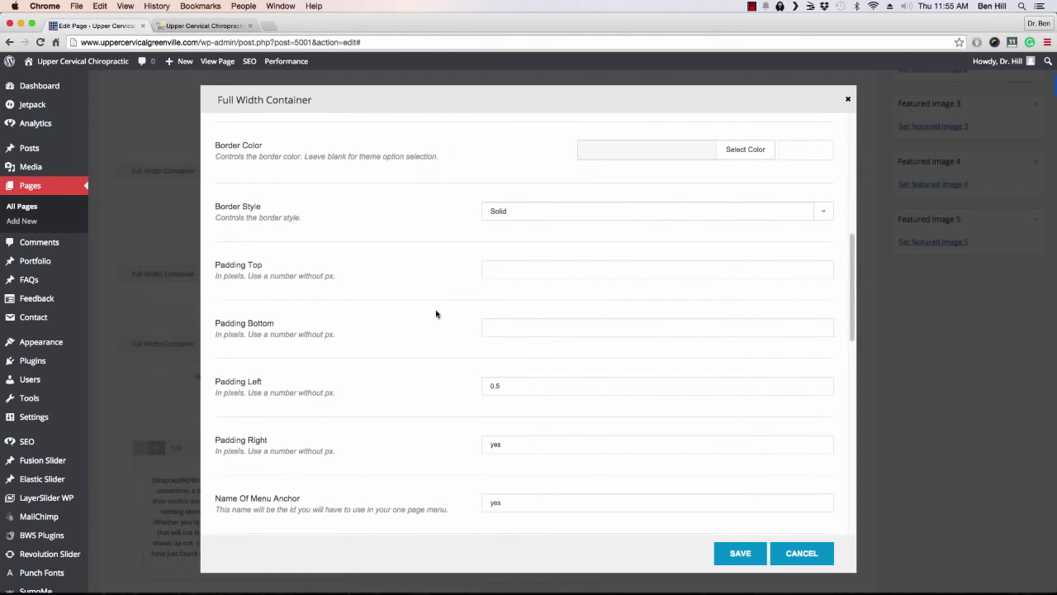
scroll(456, 389, down, 8)
scroll(459, 369, down, 7)
scroll(458, 370, down, 6)
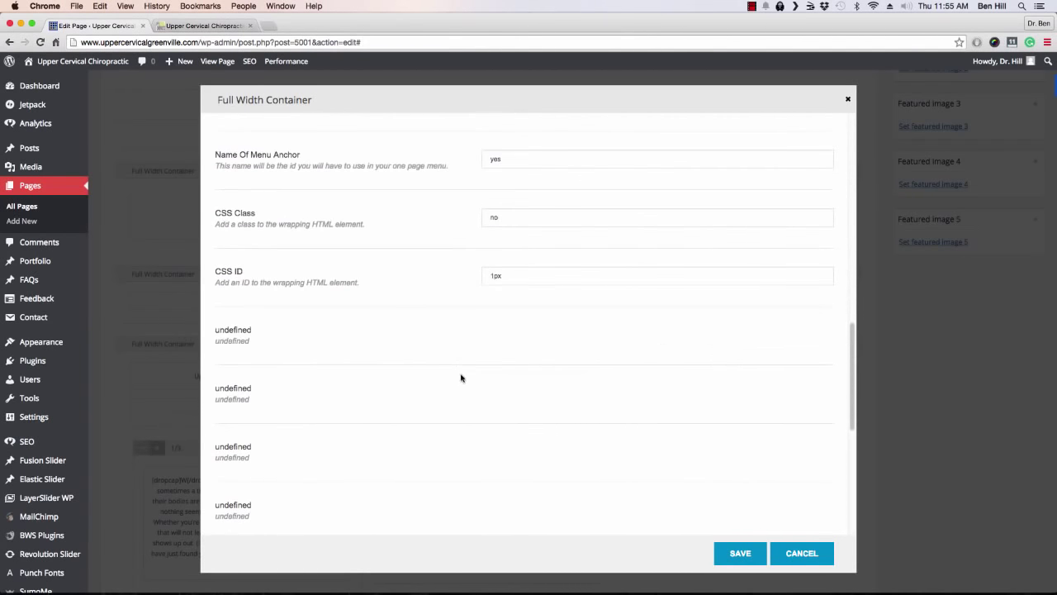
click(753, 555)
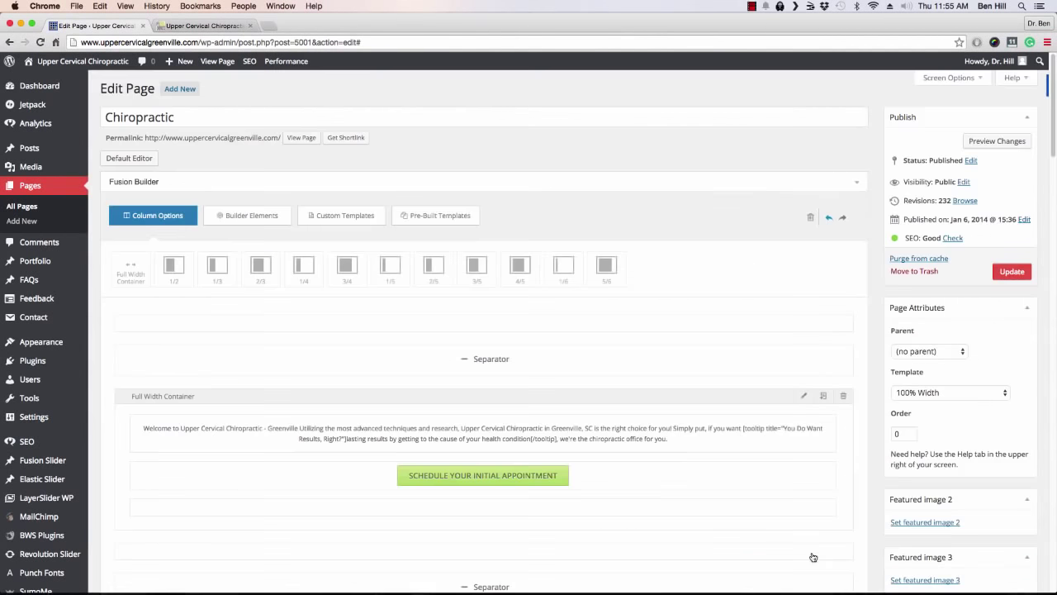
Step: Check the office photo's parallax effect on the live front page, and return to the page editor
scroll(615, 355, down, 10)
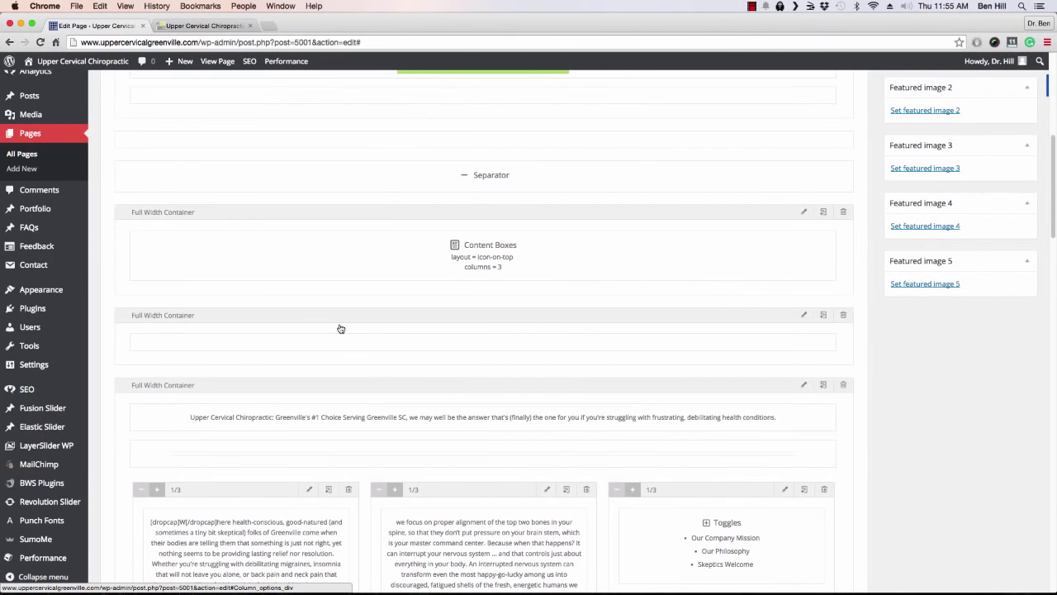
click(199, 27)
scroll(207, 194, down, 3)
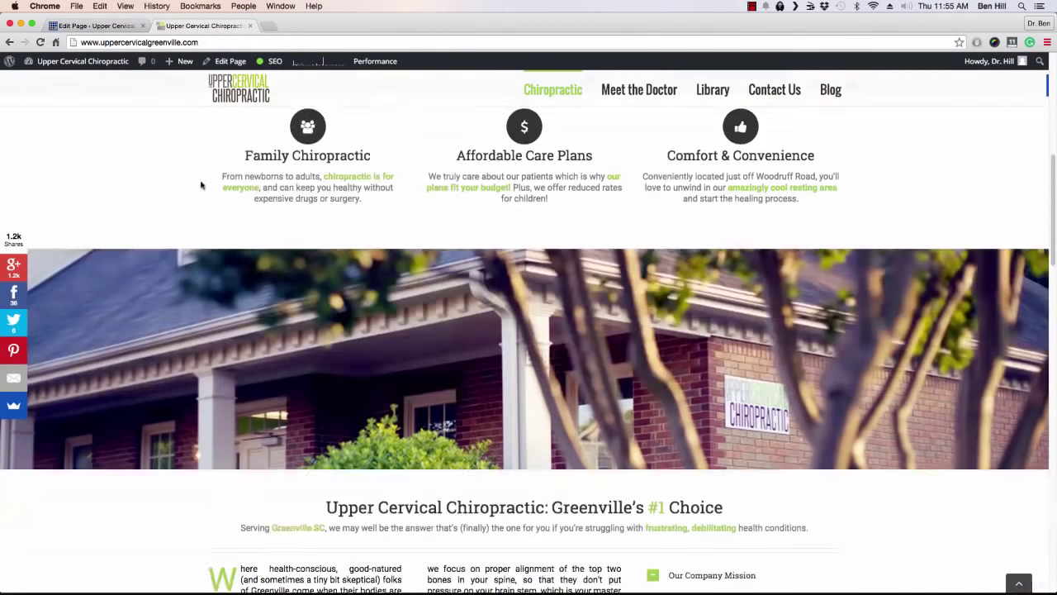
scroll(203, 188, down, 1)
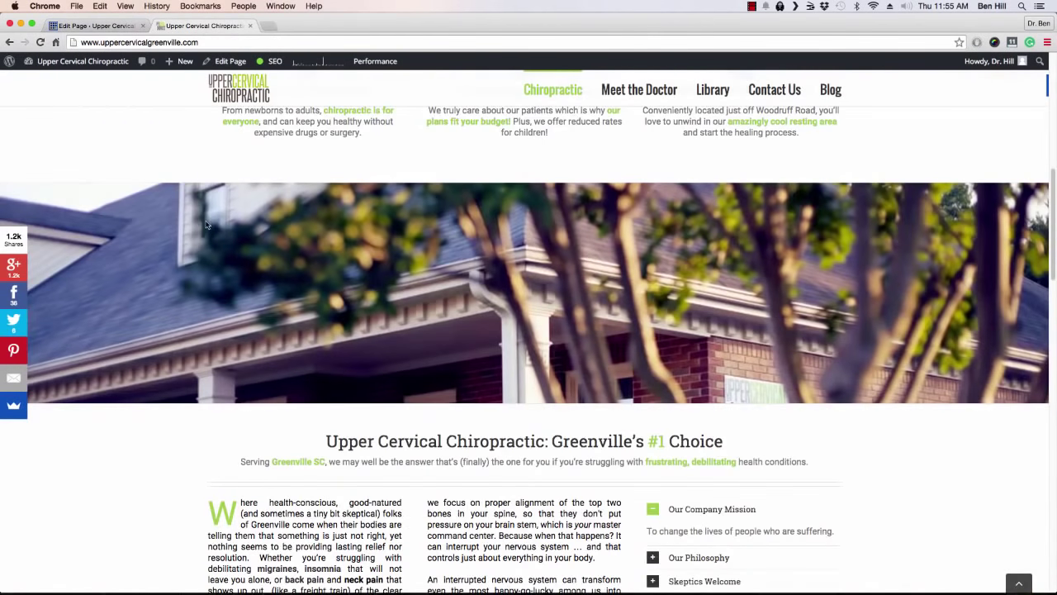
click(92, 26)
Step: Look at the page's publish status choices without changing the status
scroll(726, 387, up, 5)
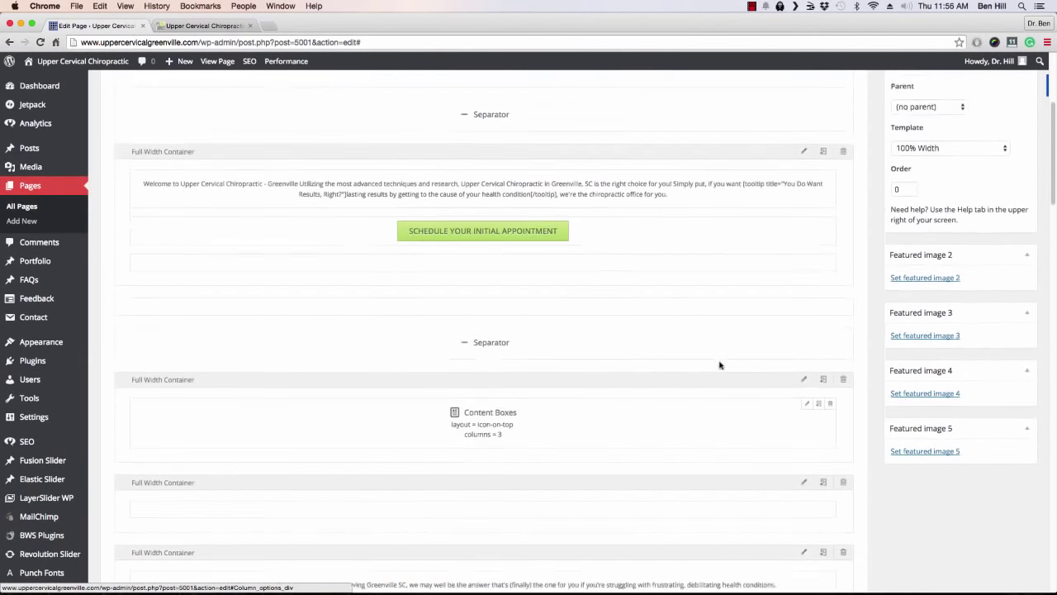
scroll(720, 366, up, 8)
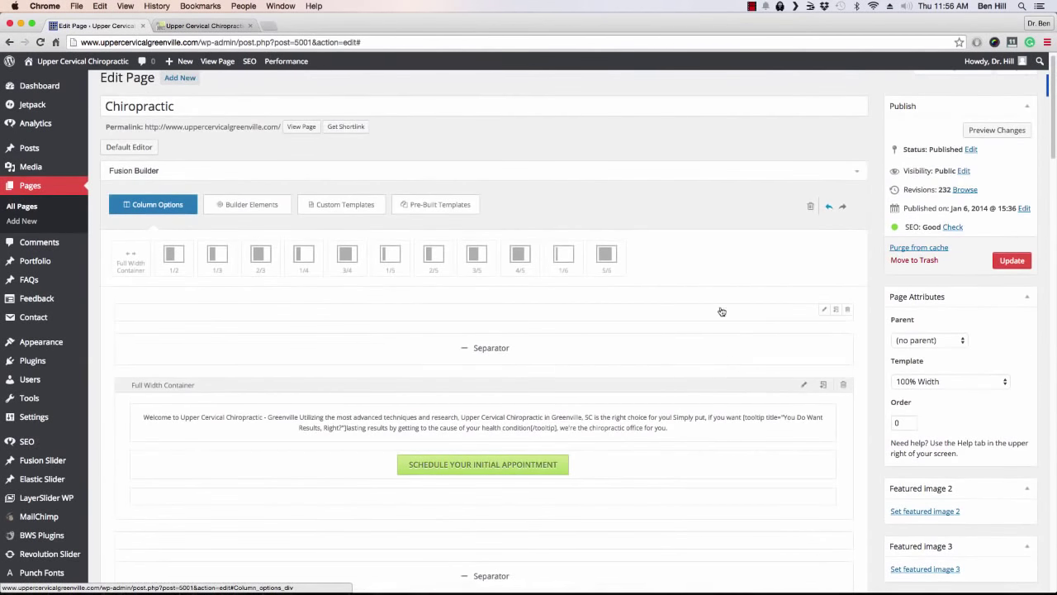
scroll(721, 313, up, 1)
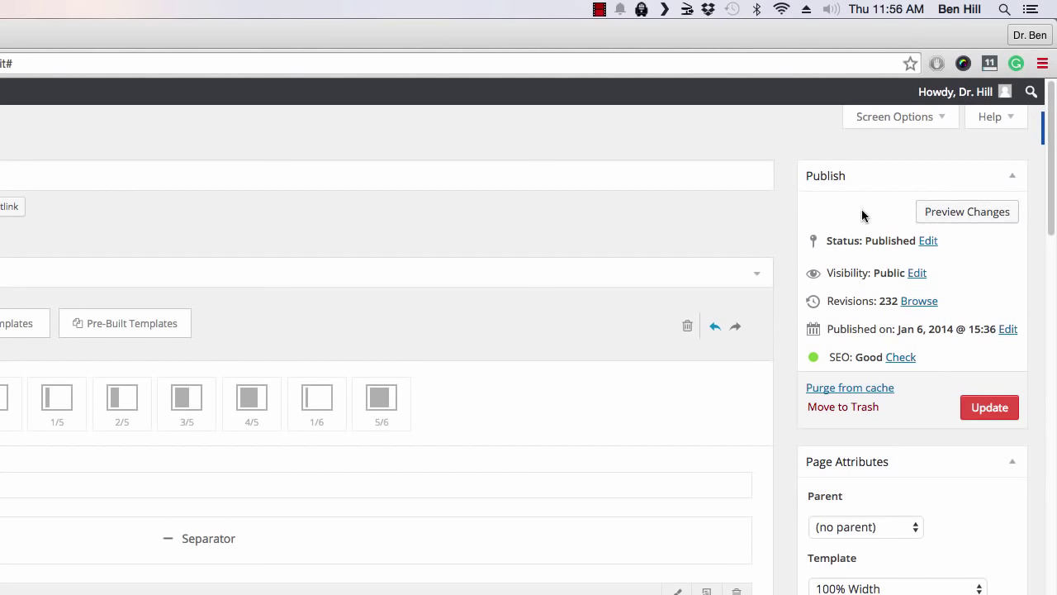
click(928, 242)
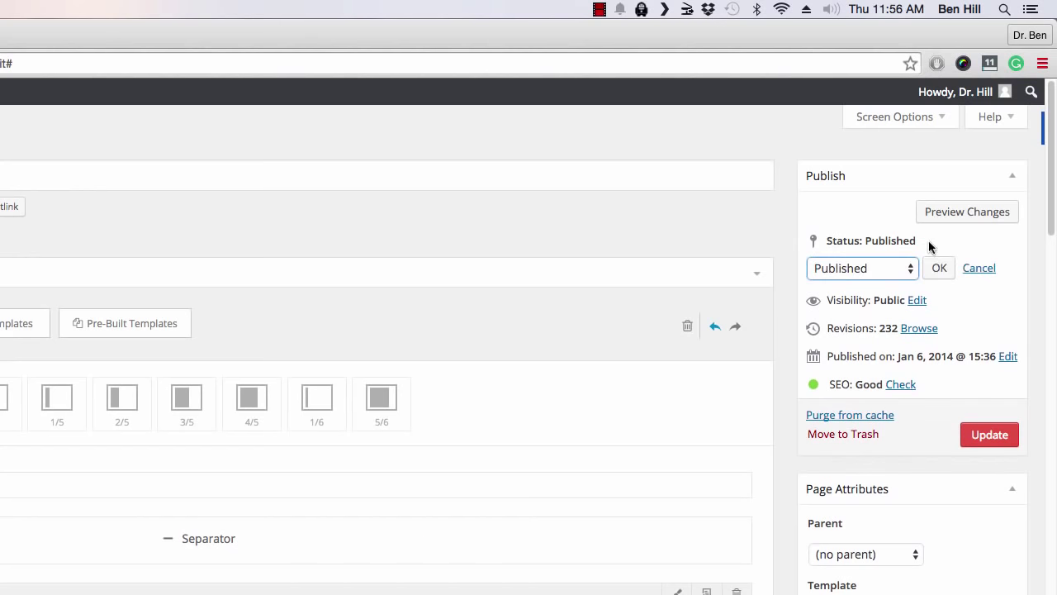
click(911, 274)
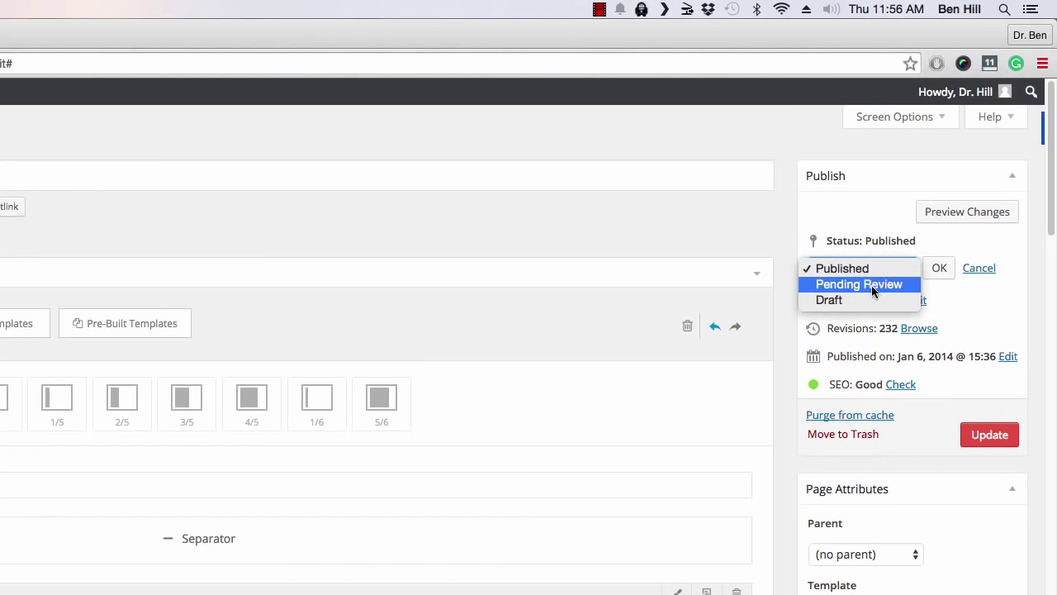
click(861, 214)
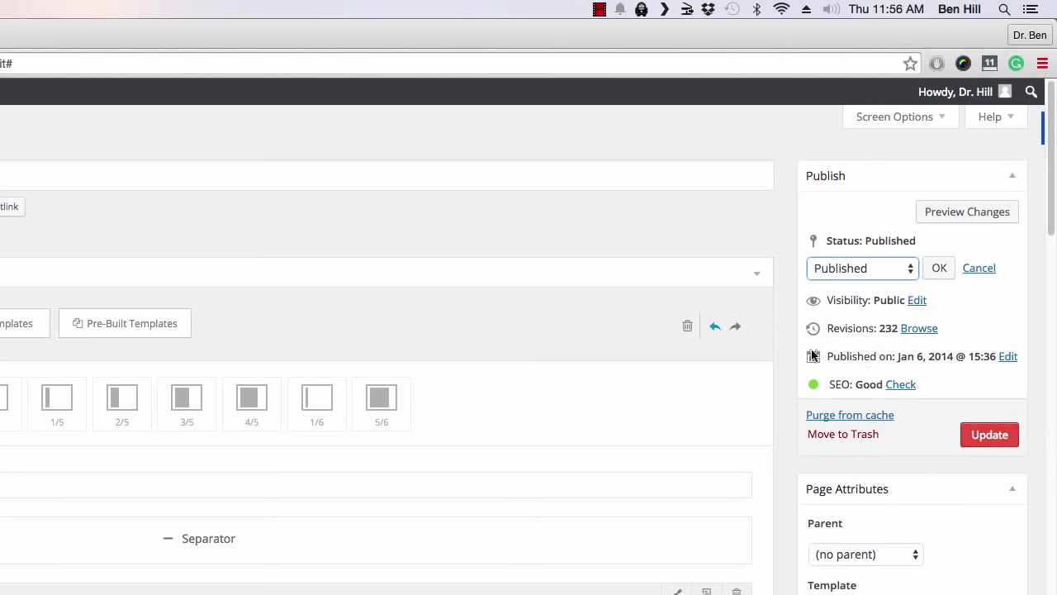
Step: Look at the parent page and template choices in the page attributes, keeping (no parent) and 100% Width
scroll(766, 315, down, 3)
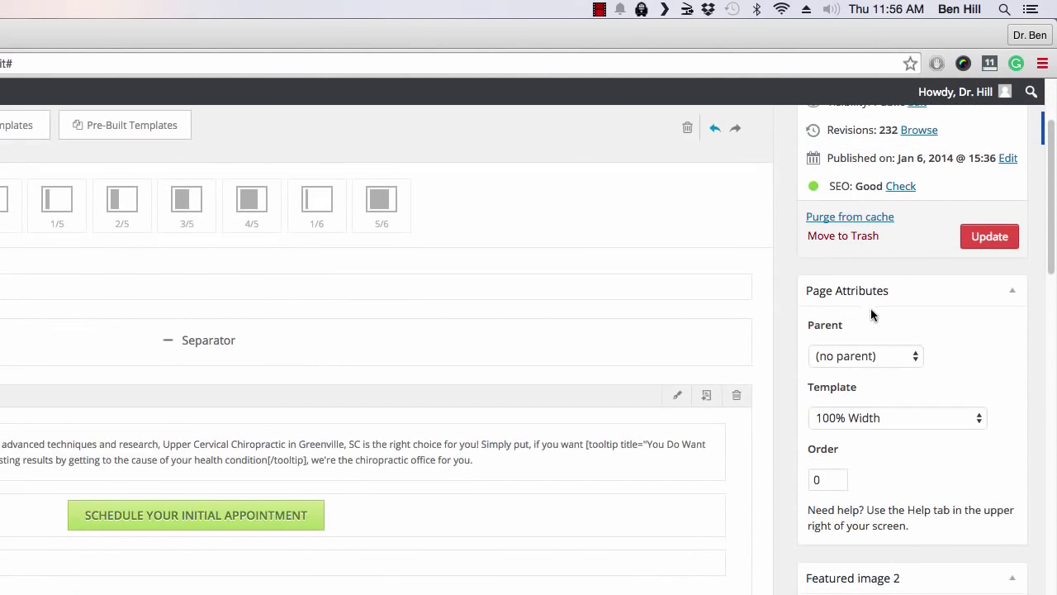
click(916, 357)
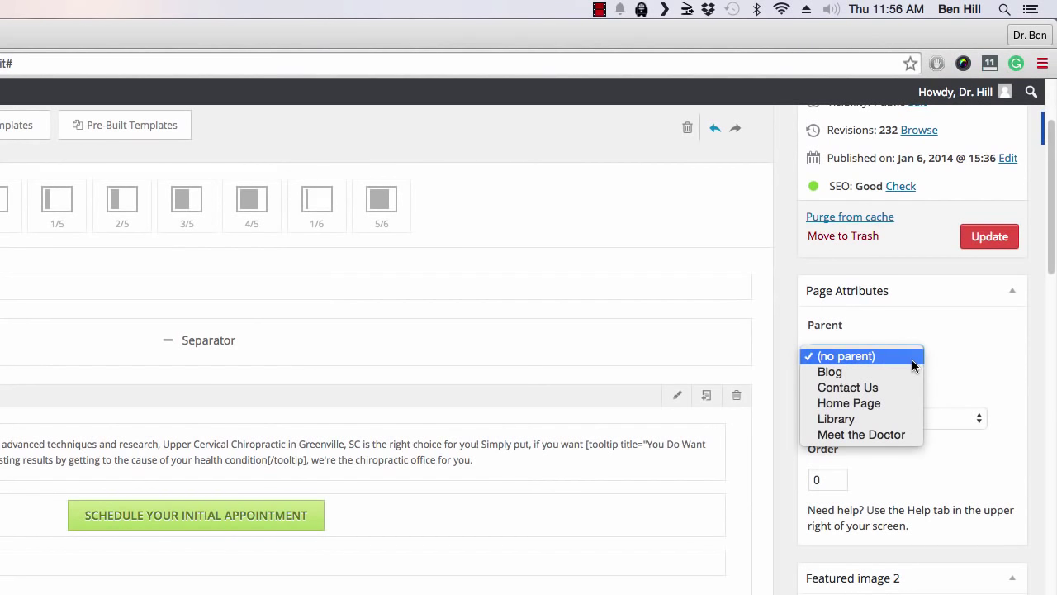
click(943, 357)
click(969, 418)
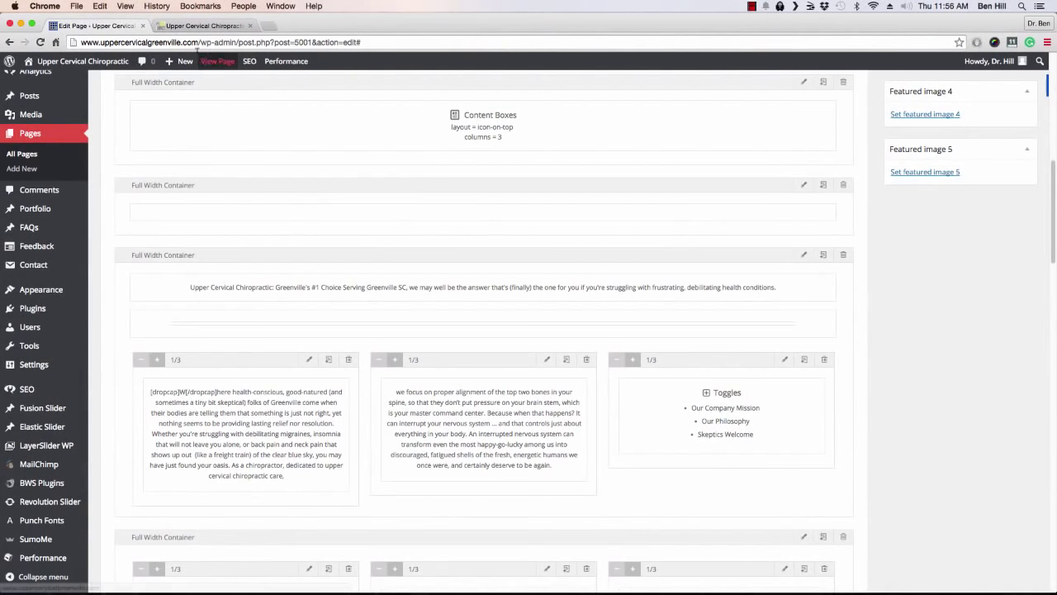
Step: Examine the "Greenville's #1 Choice" section with its three columns on the live front page, and return to the page editor
click(205, 26)
scroll(198, 257, down, 5)
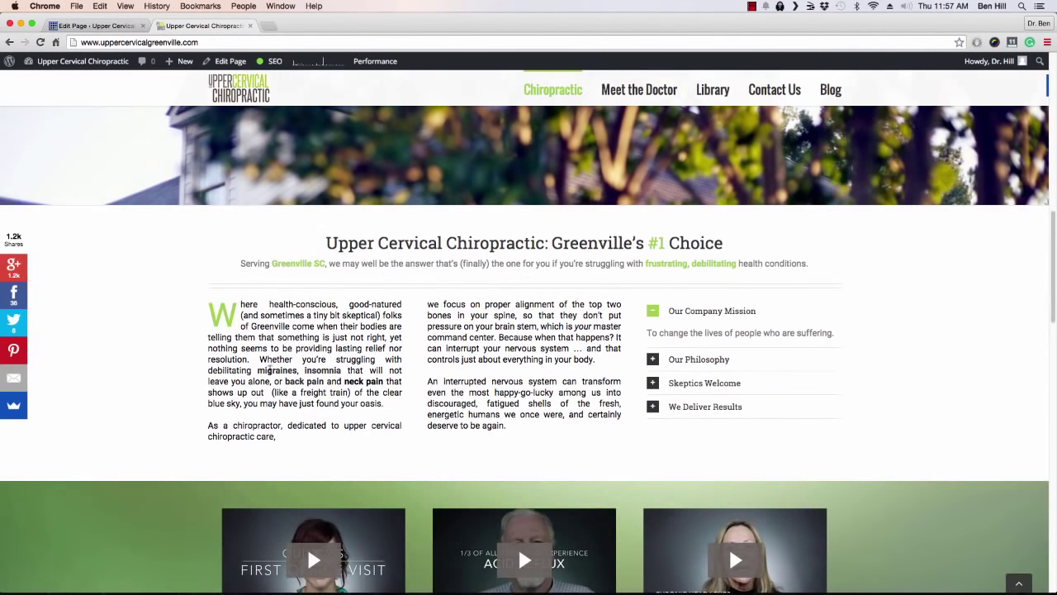
key(ctrl+shift+Tab)
Step: Open the settings of the Full Width Container that holds the "Greenville's #1 Choice" heading and three 1/3 columns
scroll(272, 276, up, 10)
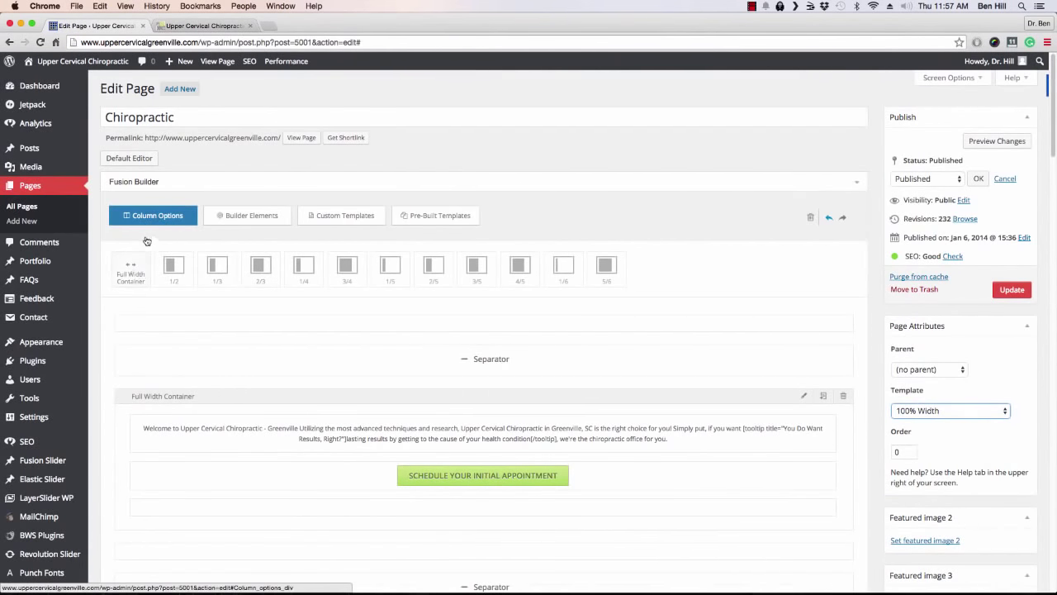
scroll(165, 279, down, 6)
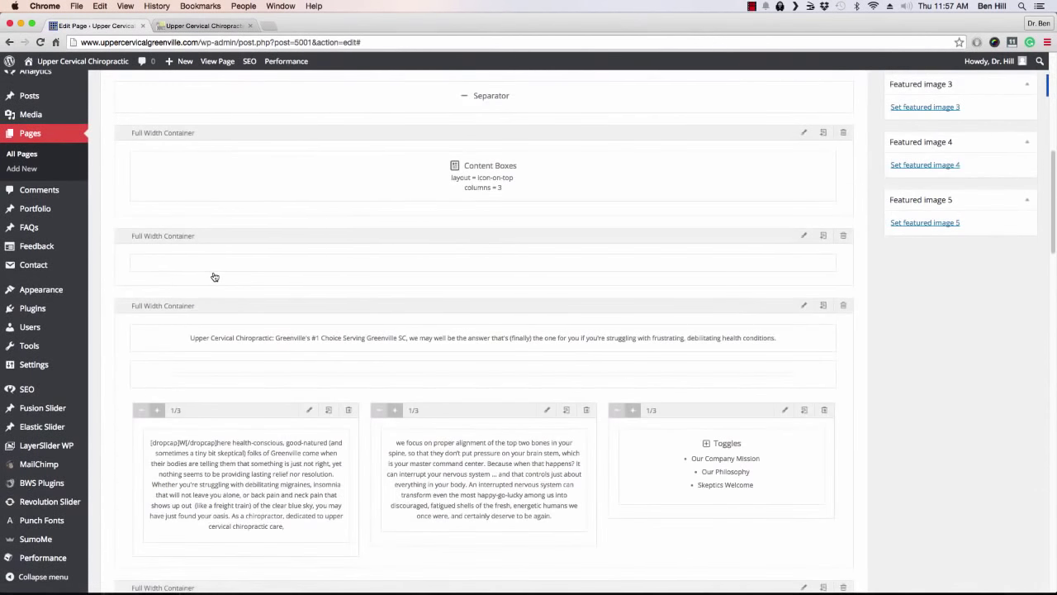
scroll(216, 277, down, 1)
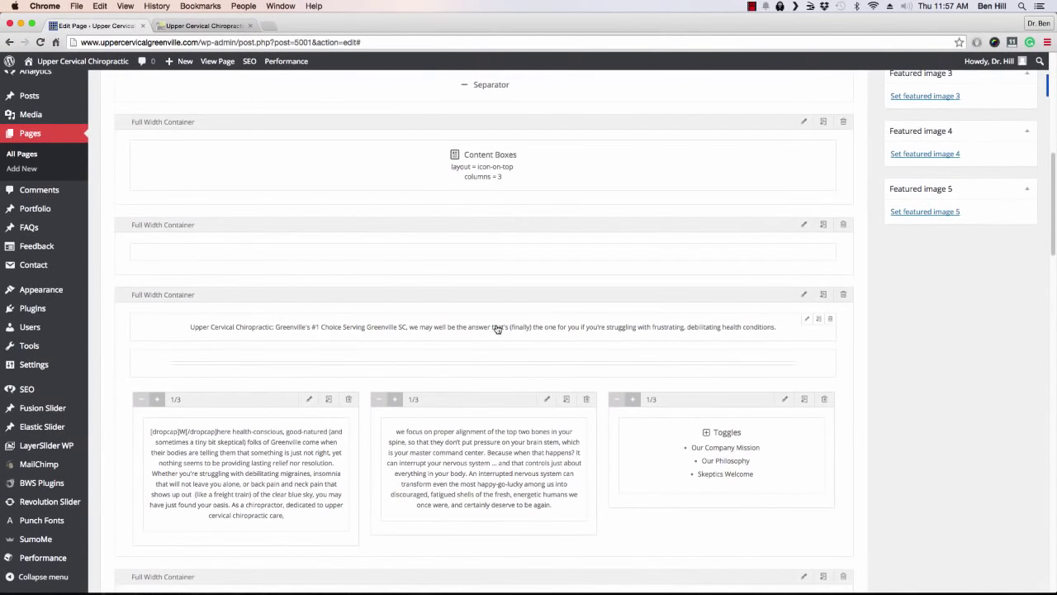
click(803, 295)
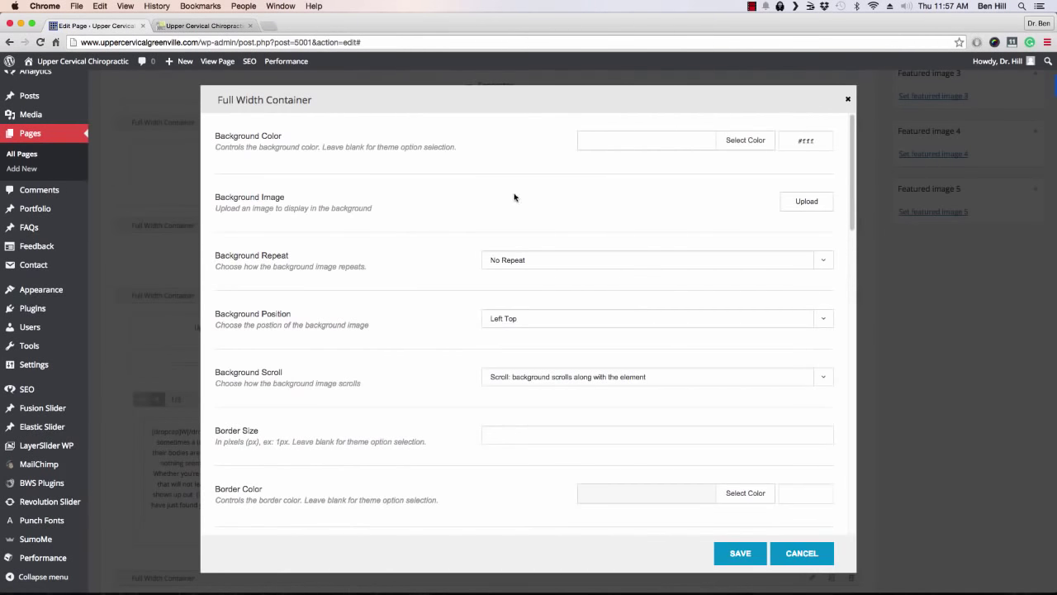
Step: Close the Full Width Container settings without saving and show the available builder elements
click(801, 554)
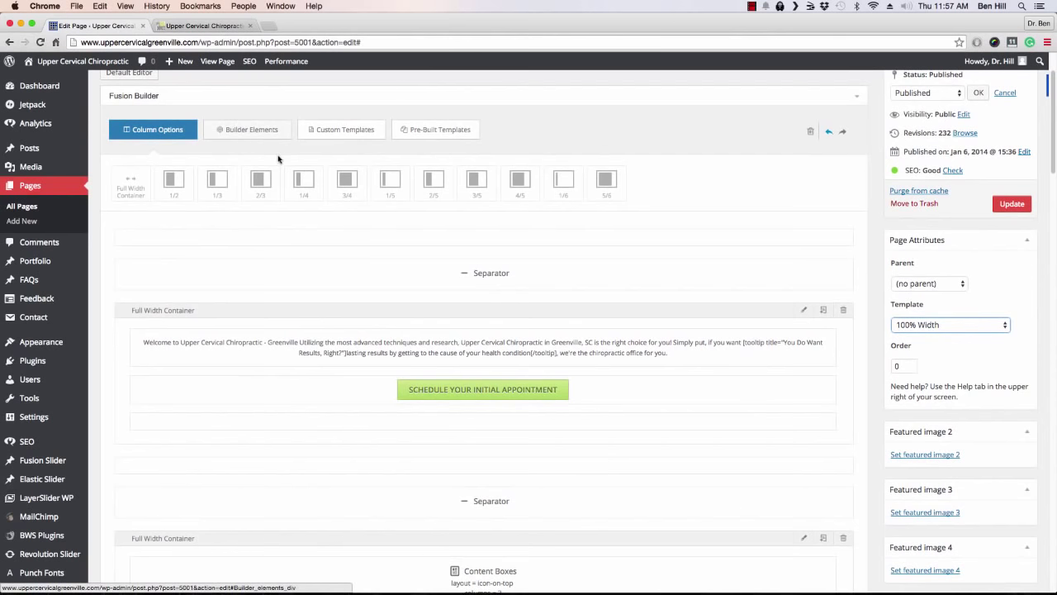
click(258, 138)
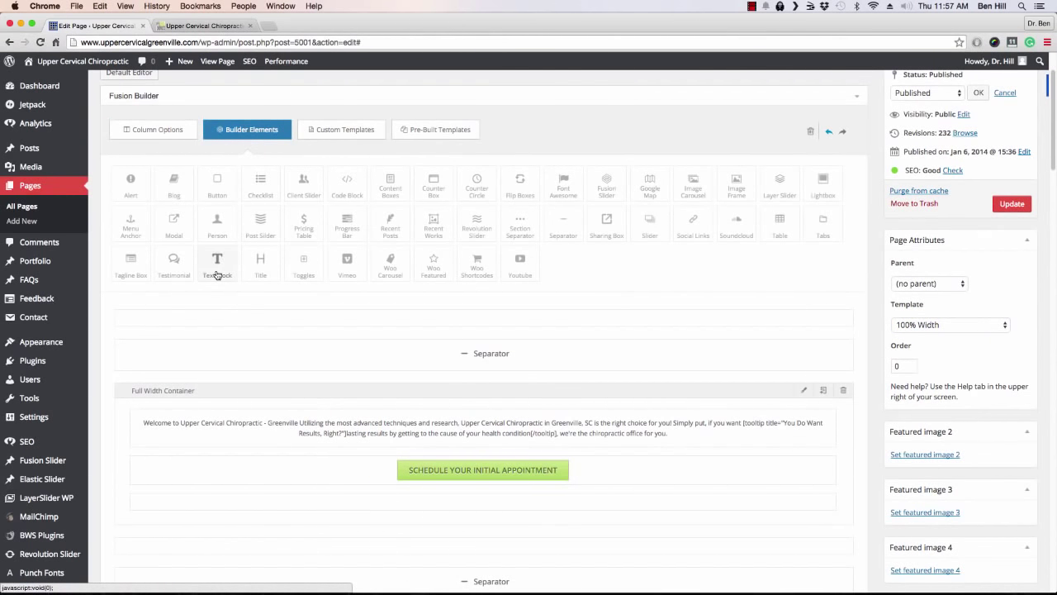
Step: Look at the content of the "Greenville's #1 Choice" text block, close it without saving, and switch to the live front page
scroll(219, 268, down, 10)
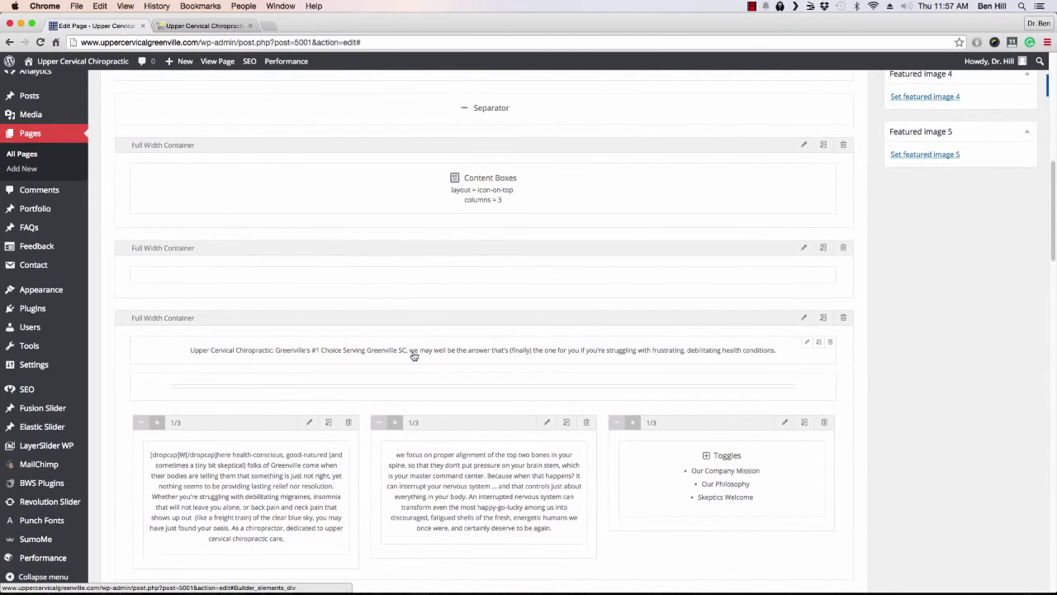
click(806, 347)
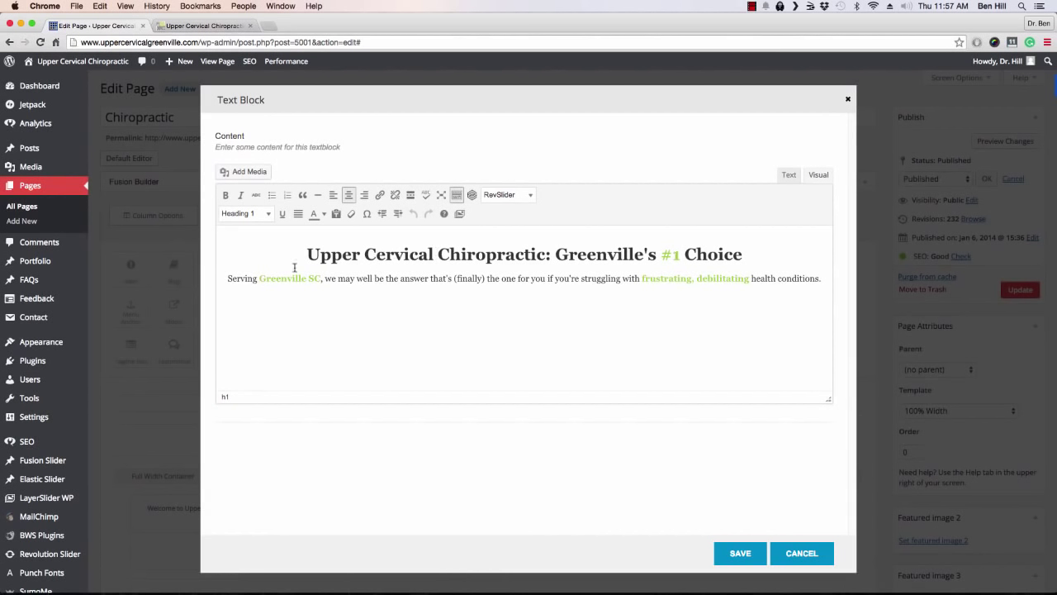
click(809, 555)
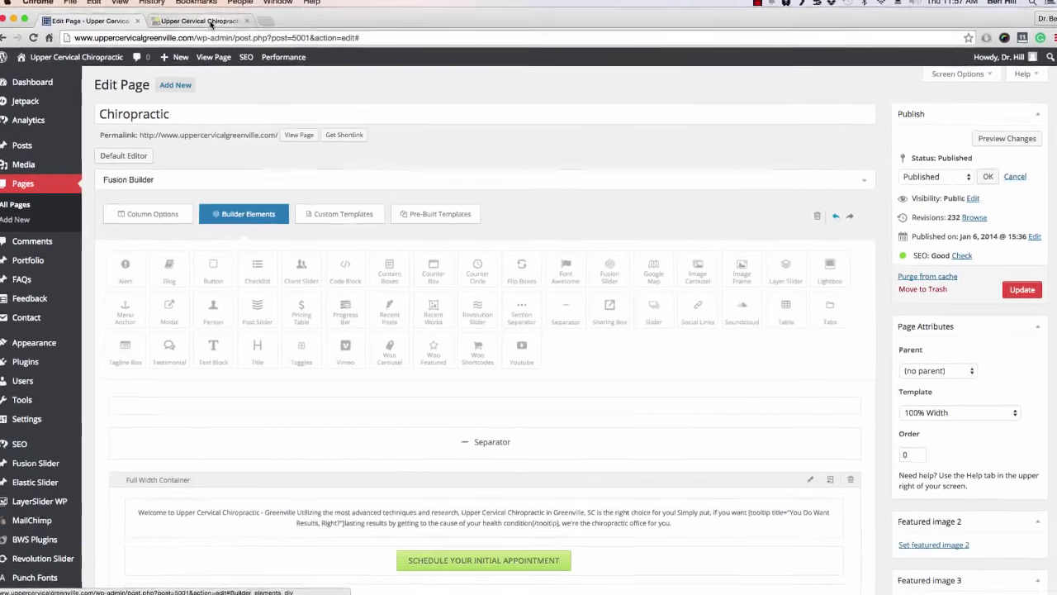
click(211, 21)
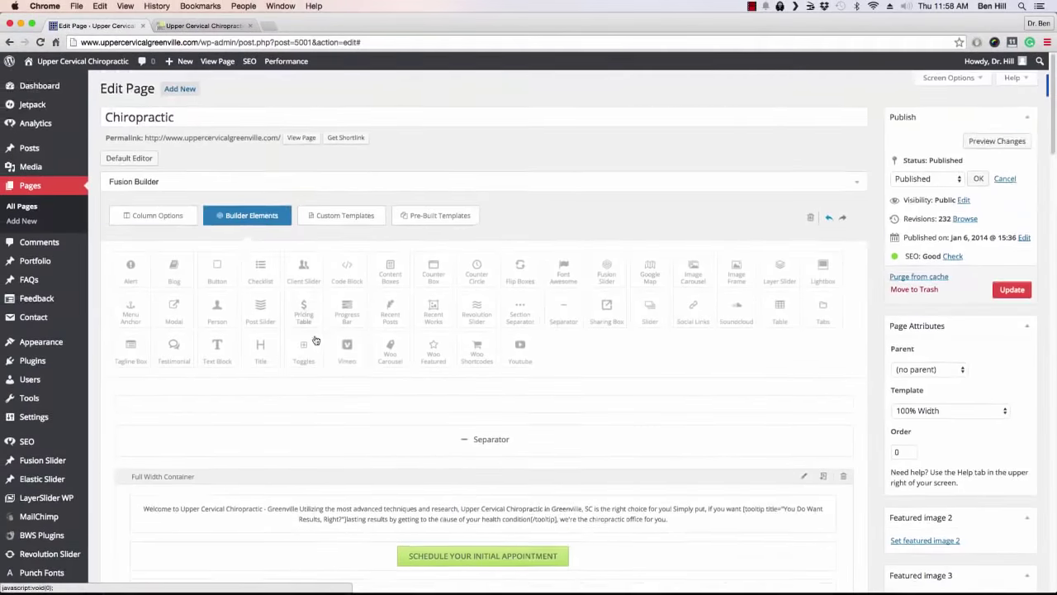
Step: Back in the page editor, open the settings of the double-line separator beneath the "Greenville's #1 Choice" text block
scroll(341, 339, down, 3)
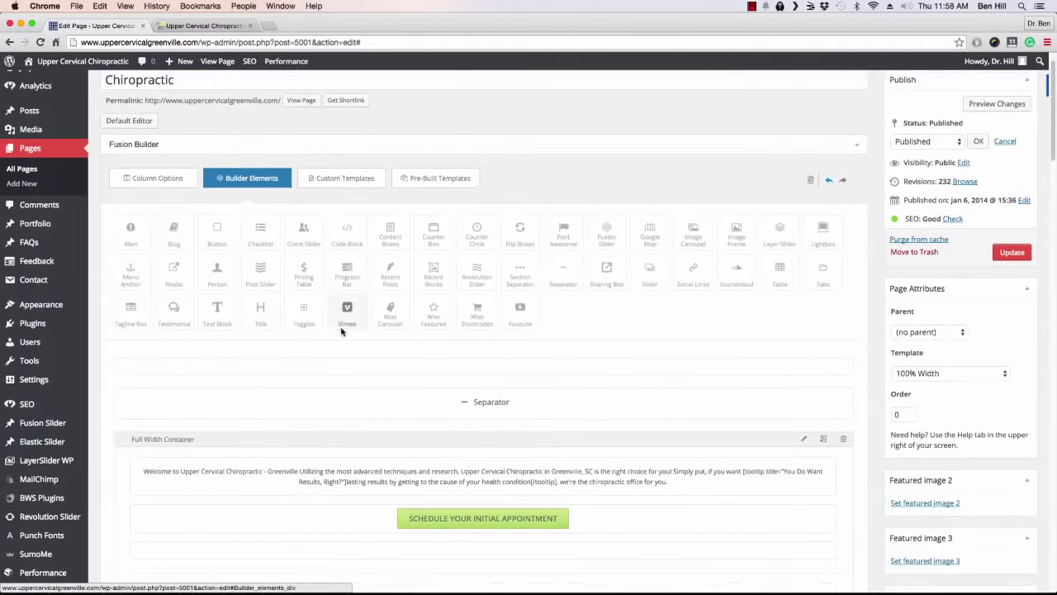
scroll(367, 304, down, 5)
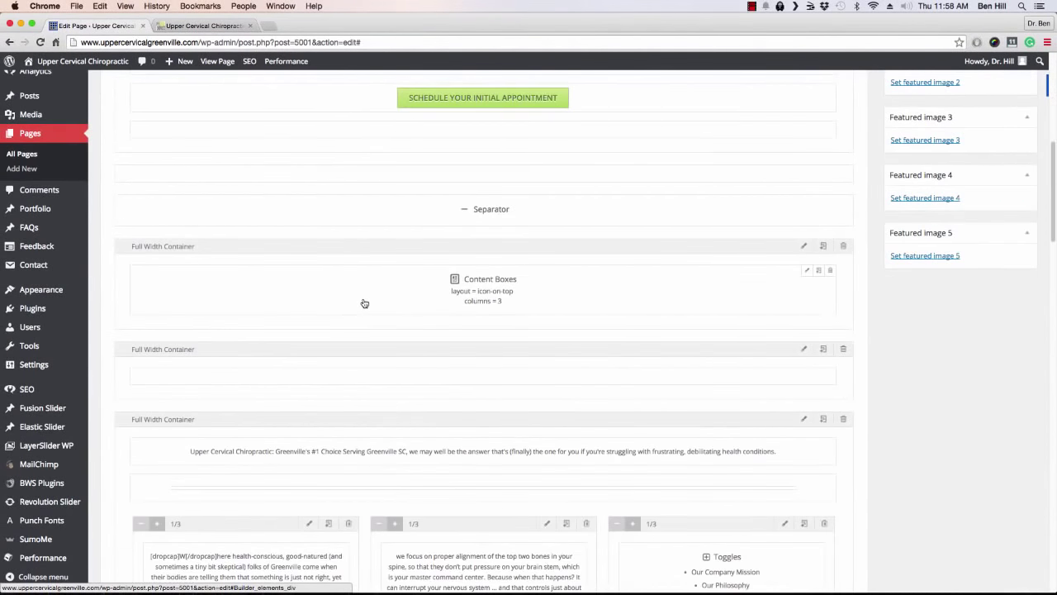
scroll(371, 293, down, 2)
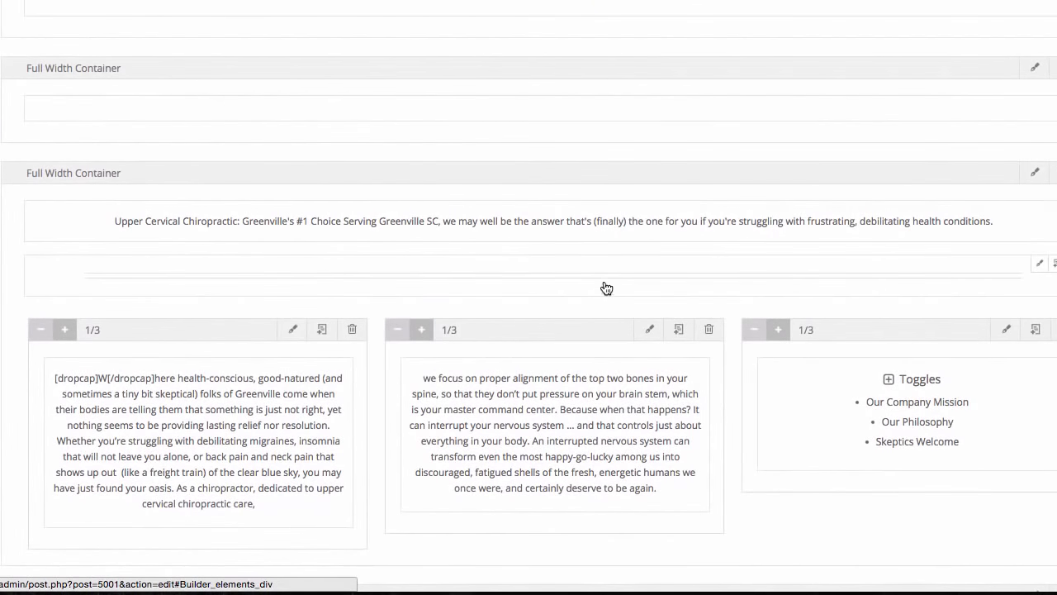
scroll(305, 173, up, 8)
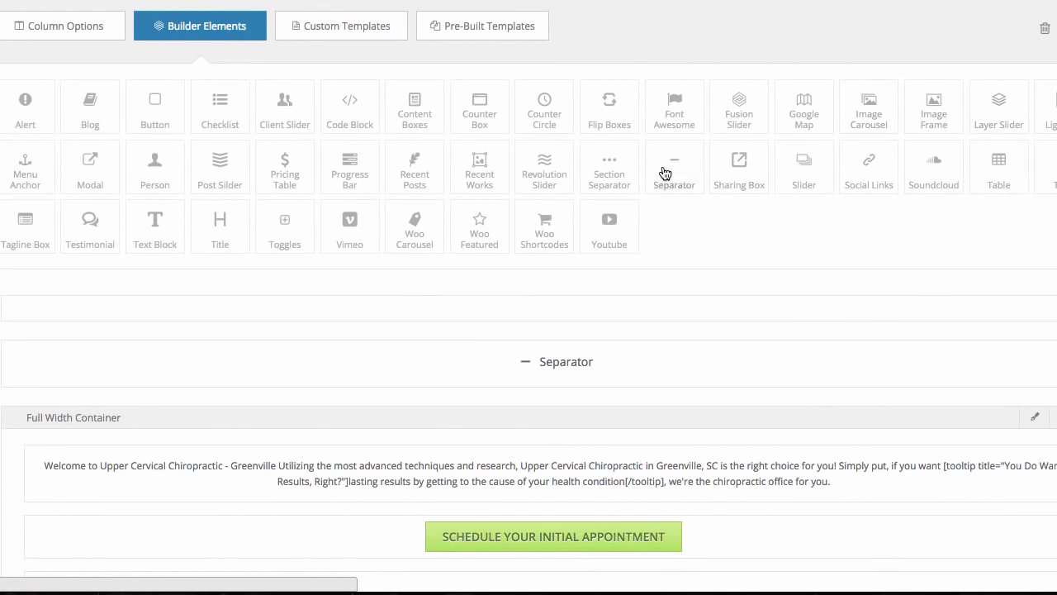
scroll(665, 215, down, 10)
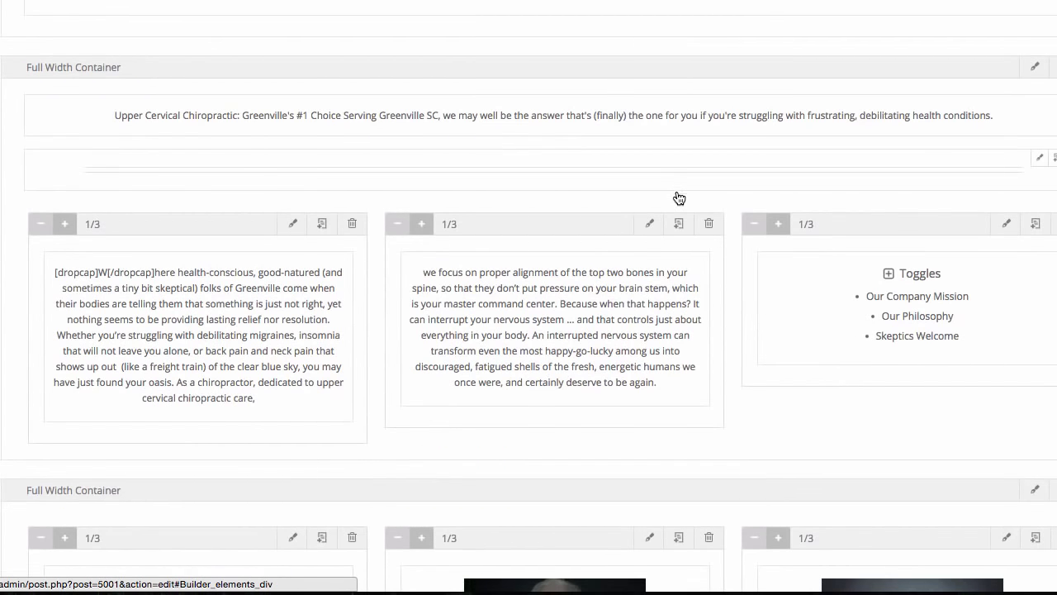
scroll(679, 199, down, 1)
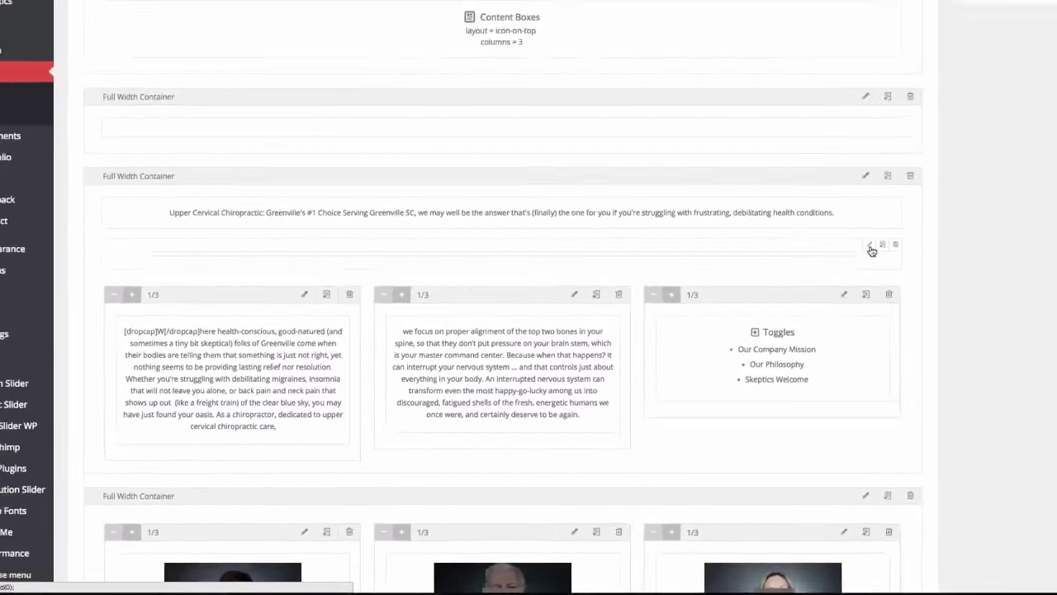
click(870, 246)
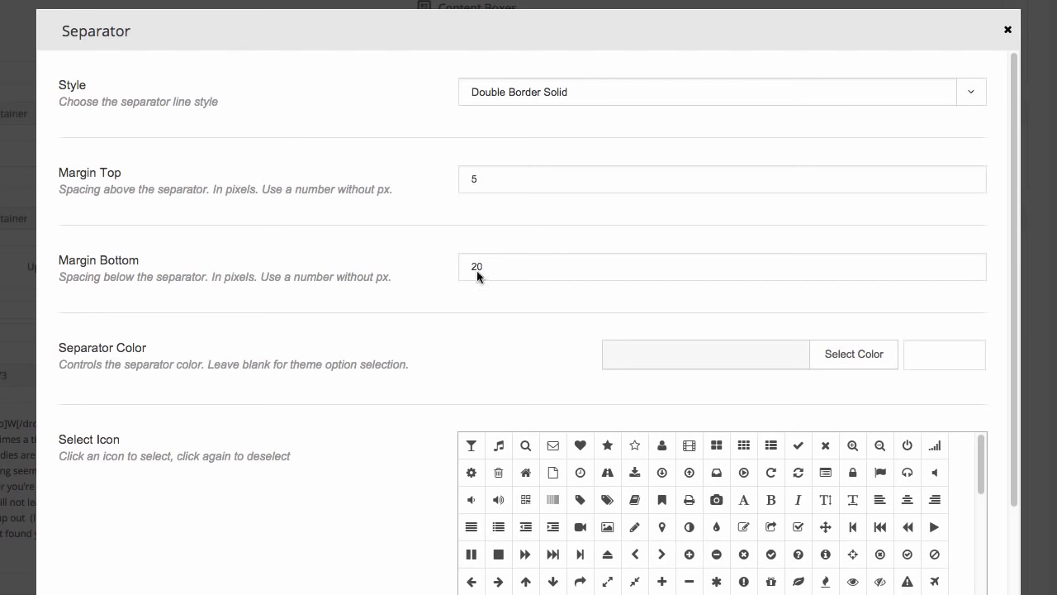
Step: Examine the remaining separator settings, compare the separator on the live front page, and close the settings without saving
scroll(325, 297, down, 5)
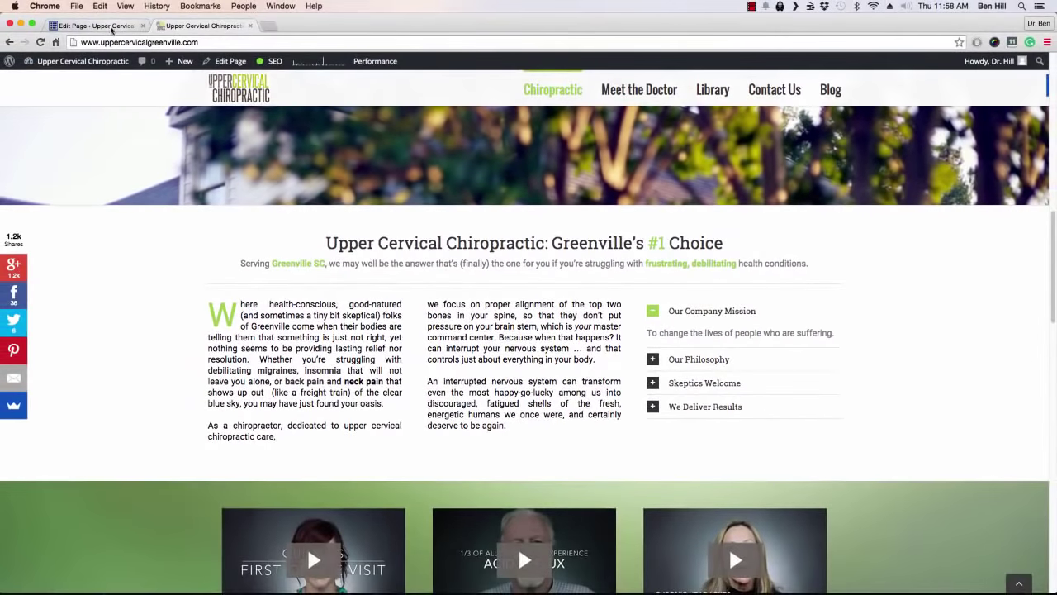
click(111, 30)
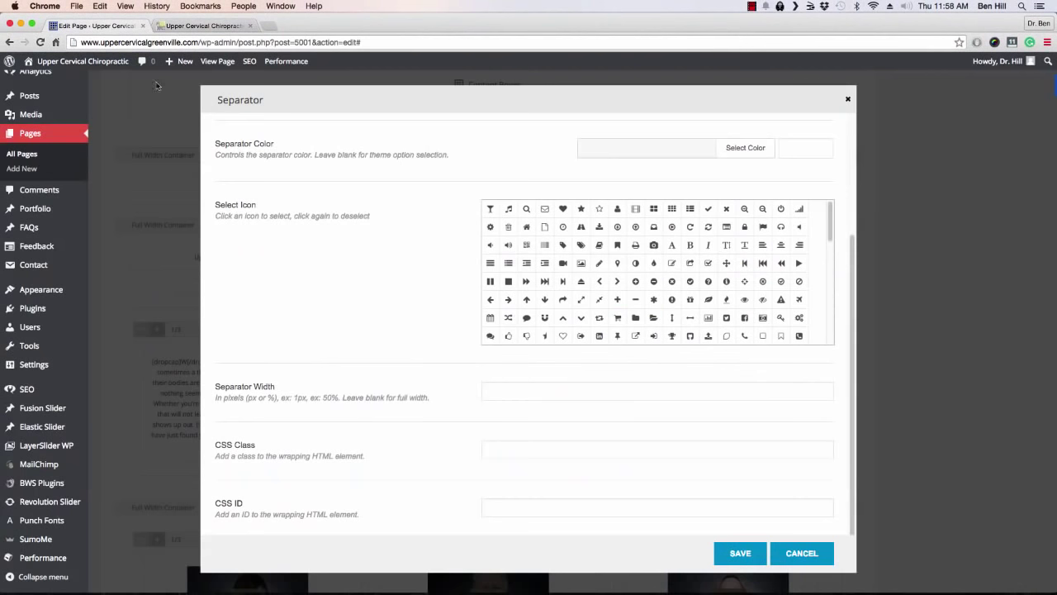
click(802, 553)
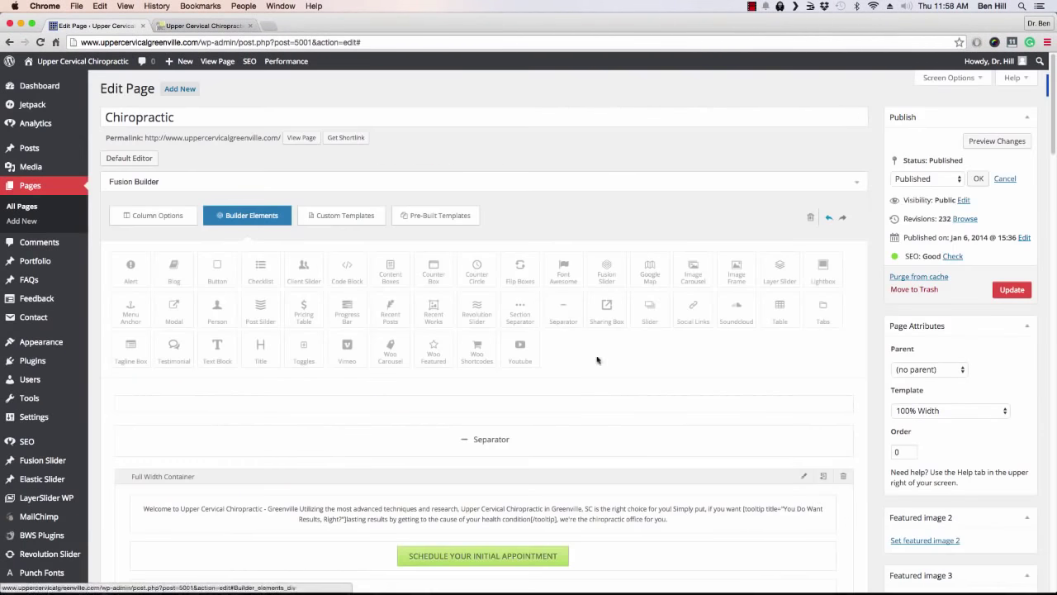
Step: Look over the page's containers and show the available column options
scroll(633, 367, down, 10)
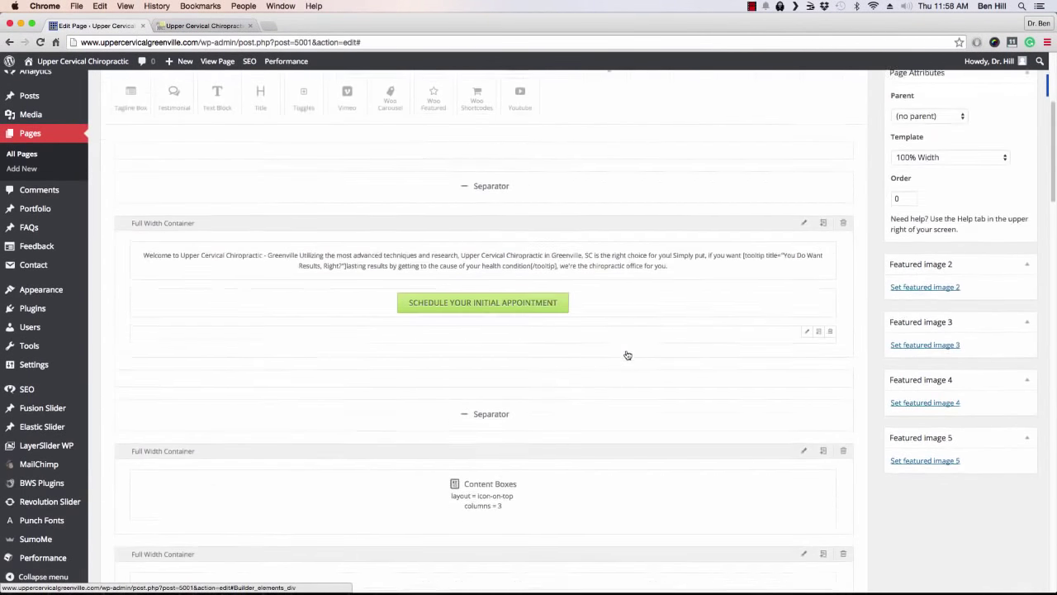
scroll(624, 337, down, 7)
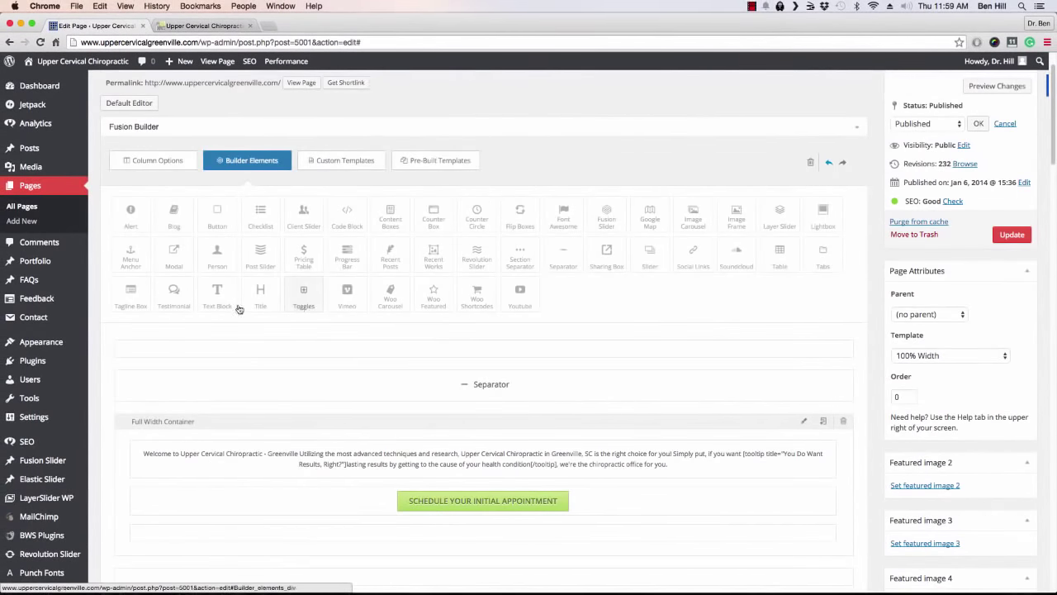
click(165, 162)
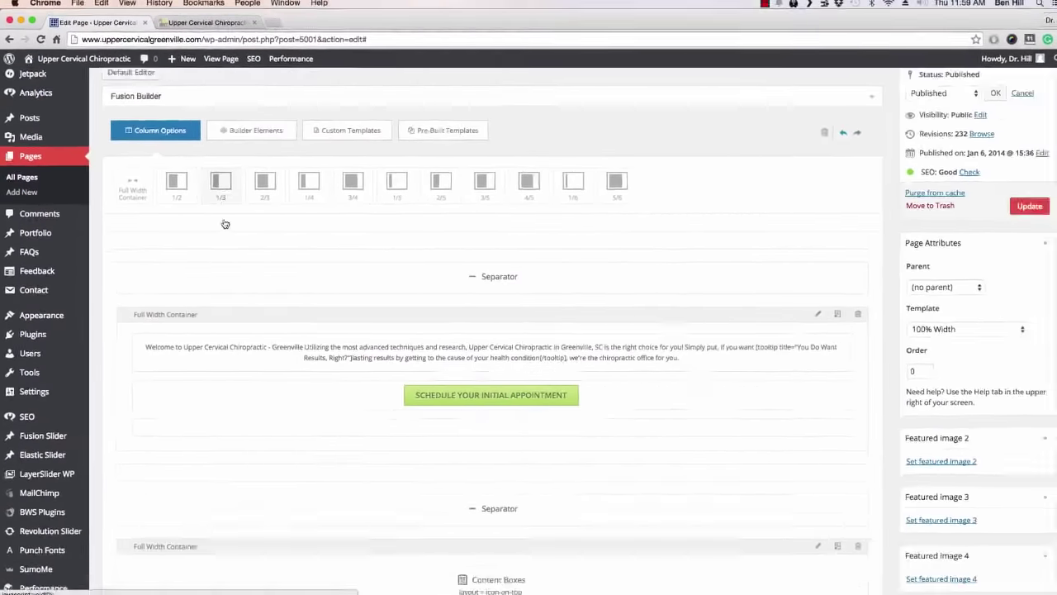
Step: Widen the first 1/3 column in the "Greenville's #1 Choice" container to 2/5, and return it to 1/3
scroll(330, 231, down, 10)
scroll(221, 223, up, 1)
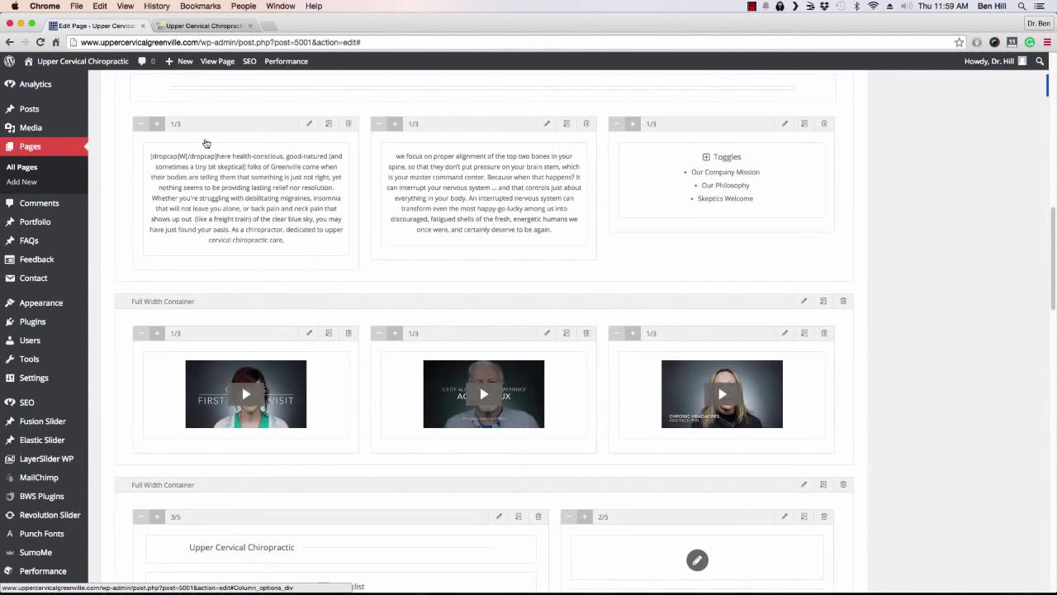
scroll(236, 149, up, 3)
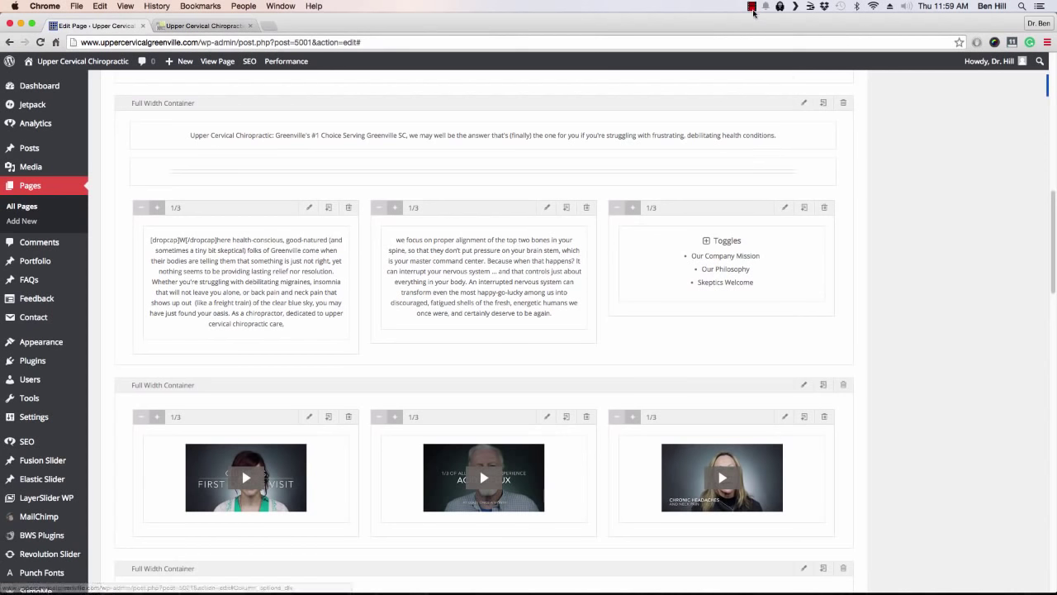
scroll(216, 205, up, 2)
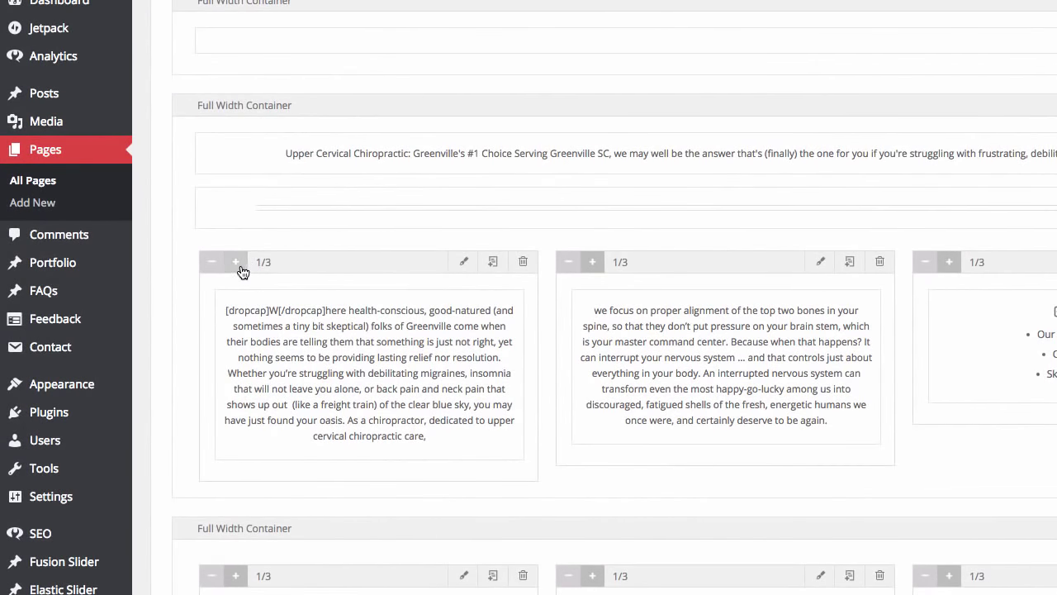
click(240, 268)
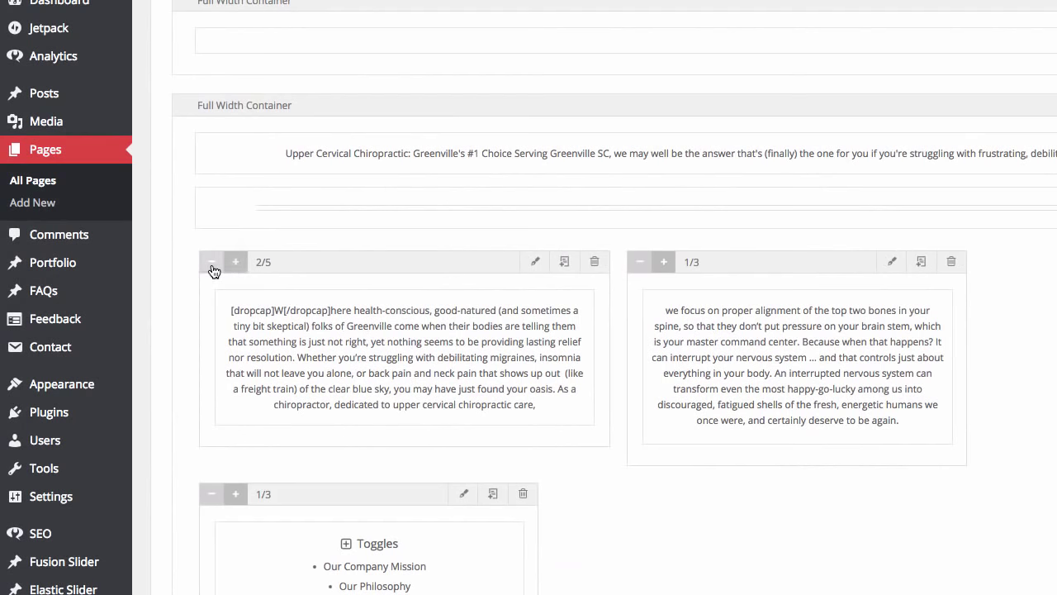
click(212, 267)
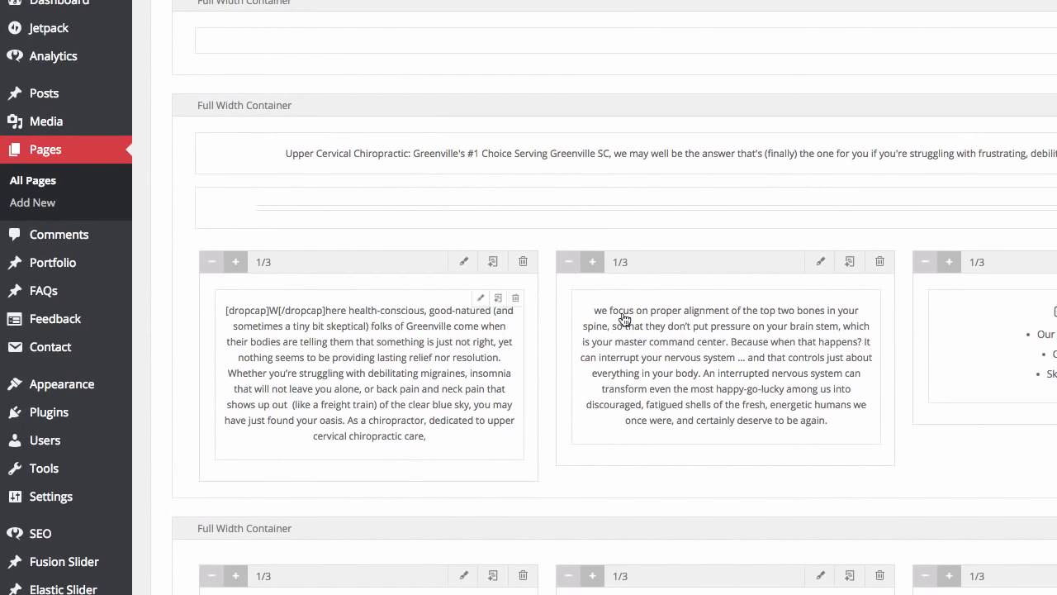
Step: Review all settings of the first 1/3 column in the "Greenville's #1 Choice" container and save them unchanged
click(465, 264)
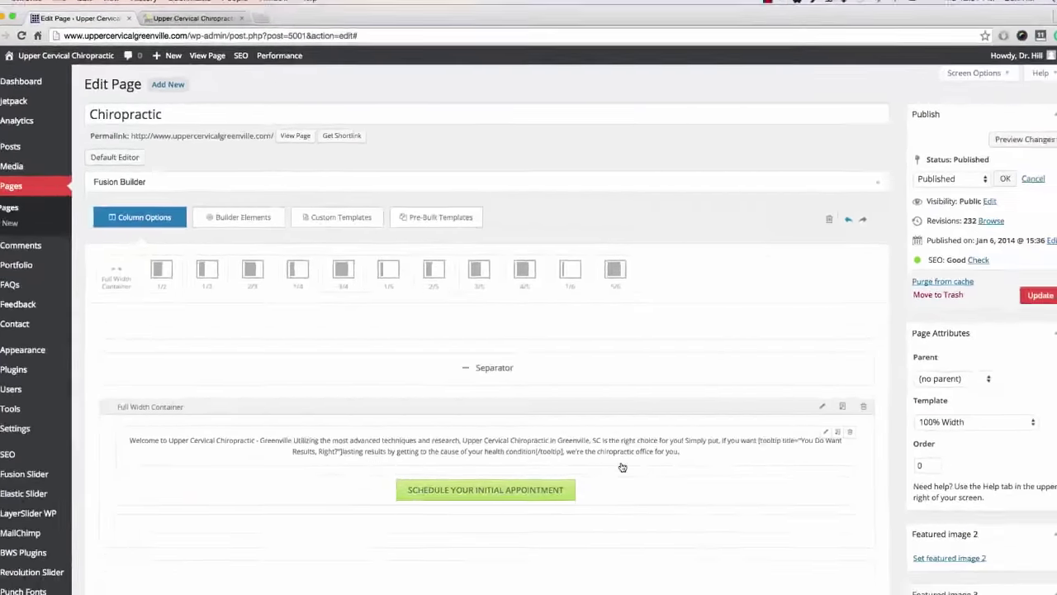
scroll(522, 381, down, 10)
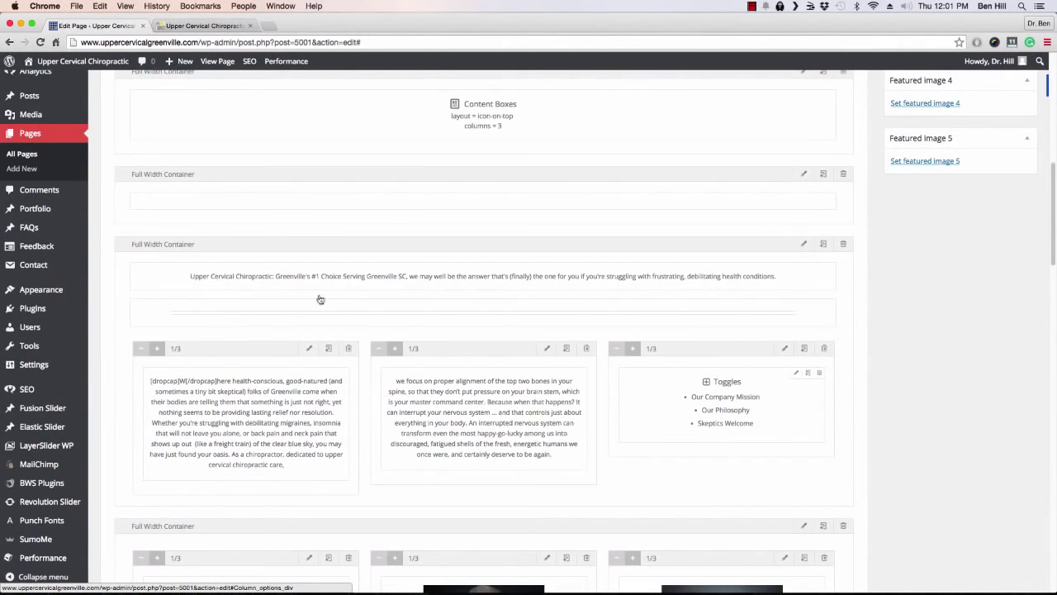
click(309, 349)
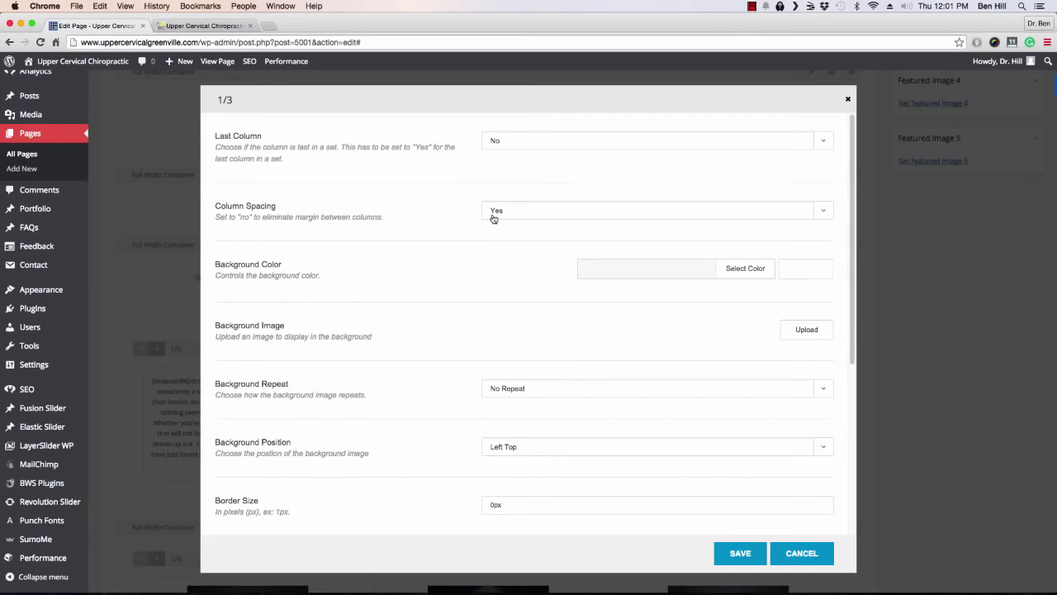
scroll(447, 281, down, 2)
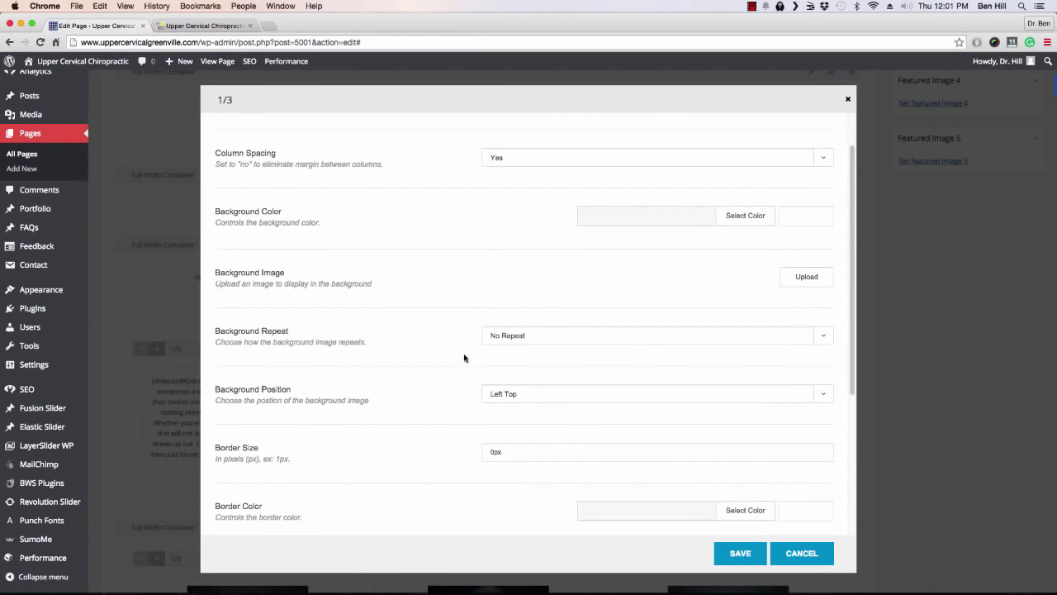
scroll(449, 413, down, 2)
scroll(427, 407, down, 7)
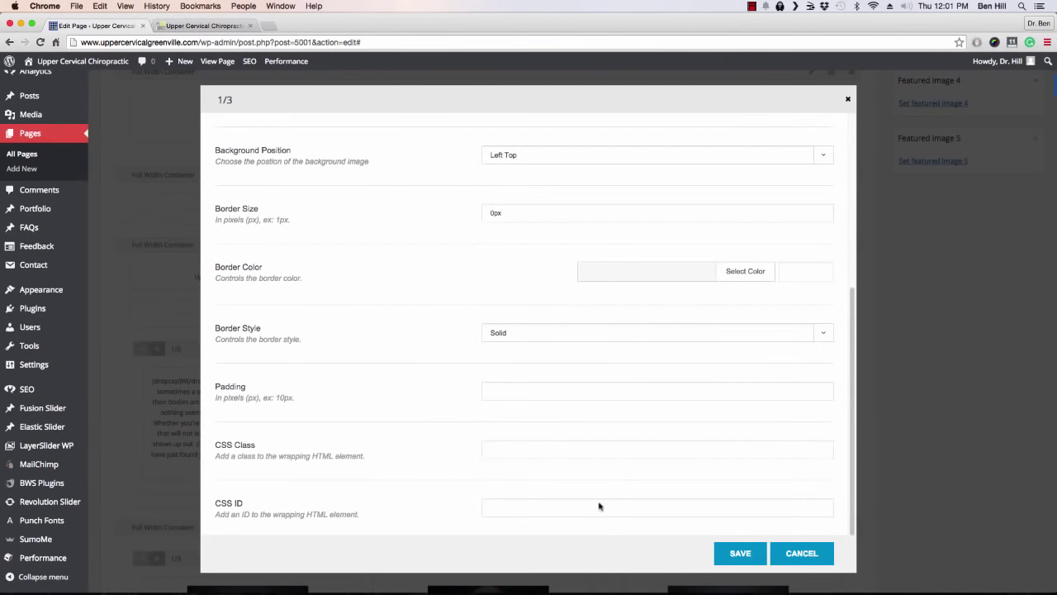
click(717, 556)
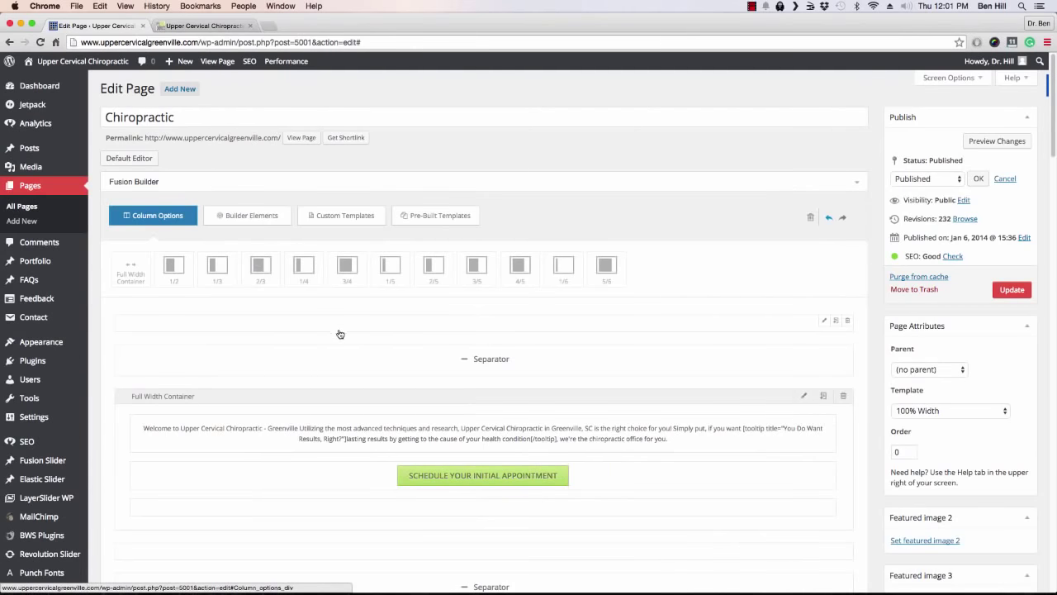
Step: Look at the settings of the middle 1/3 column in the same container and close them without saving
scroll(373, 351, down, 10)
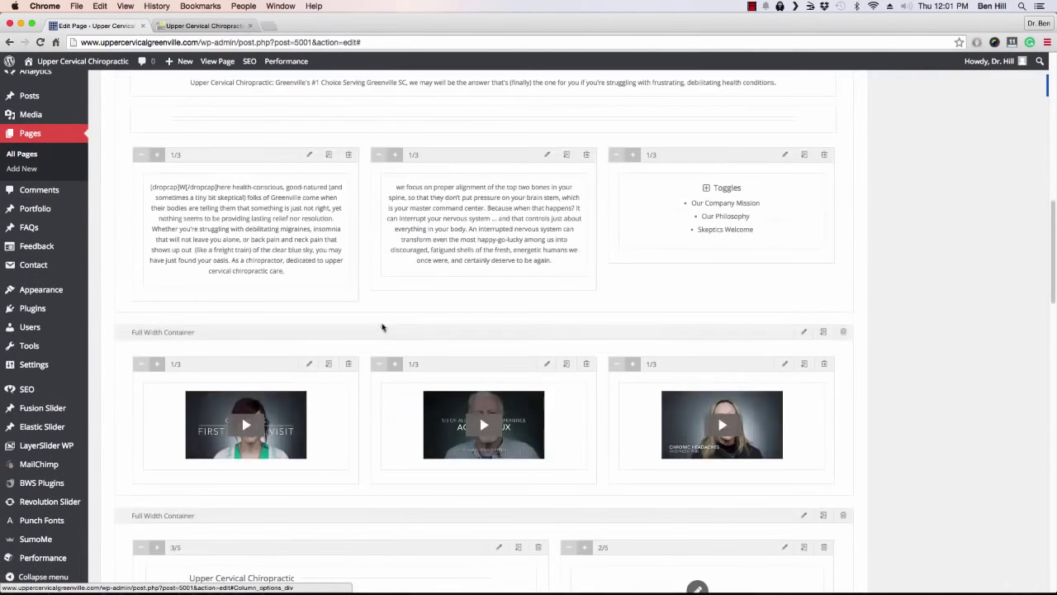
click(547, 157)
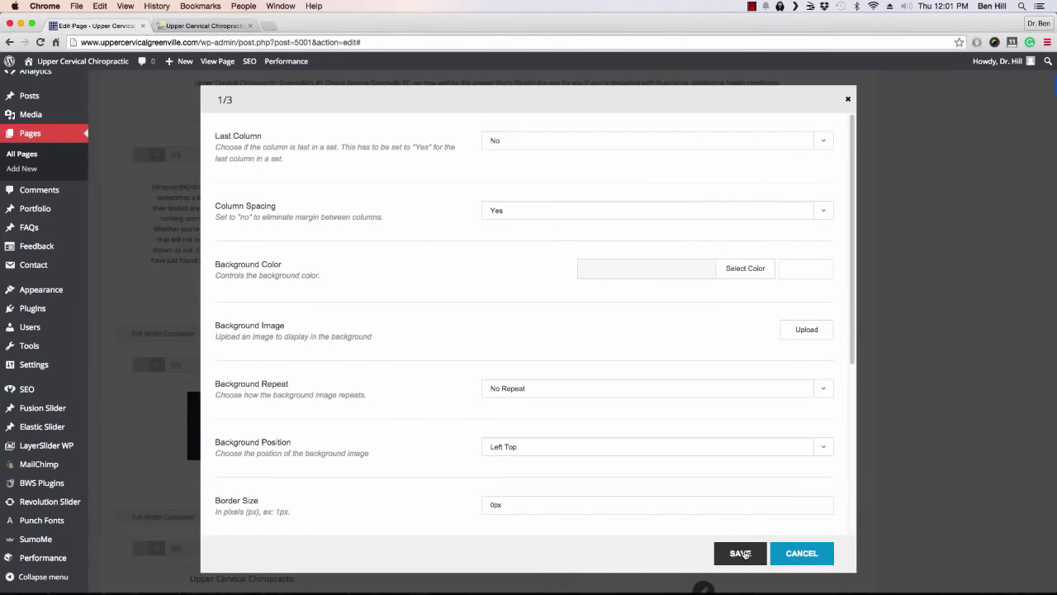
click(790, 554)
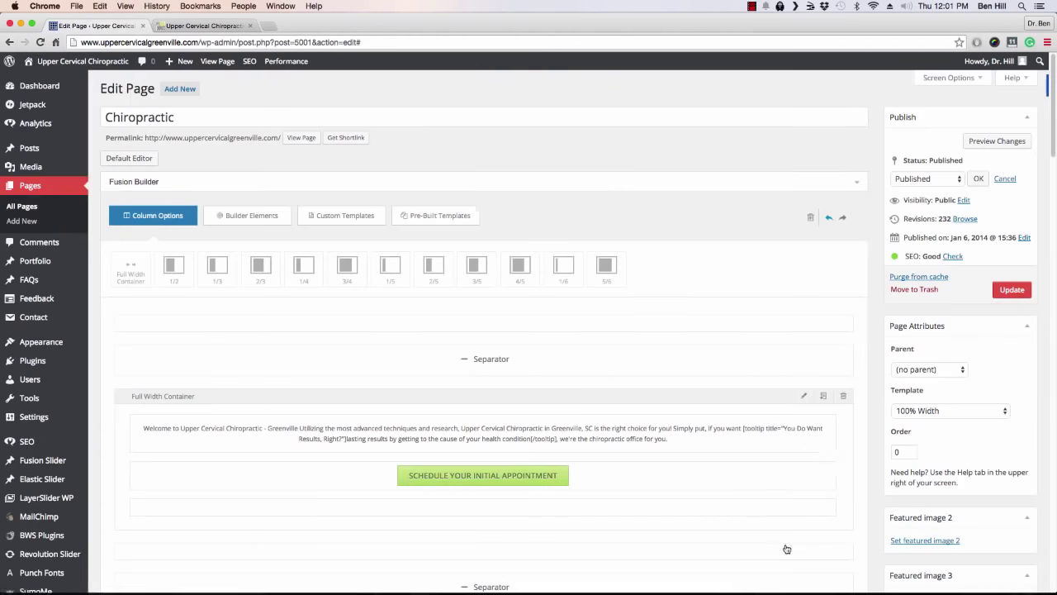
Step: Open the settings of the third 1/3 column, which holds the toggles, to check its Last Column option
scroll(576, 358, down, 10)
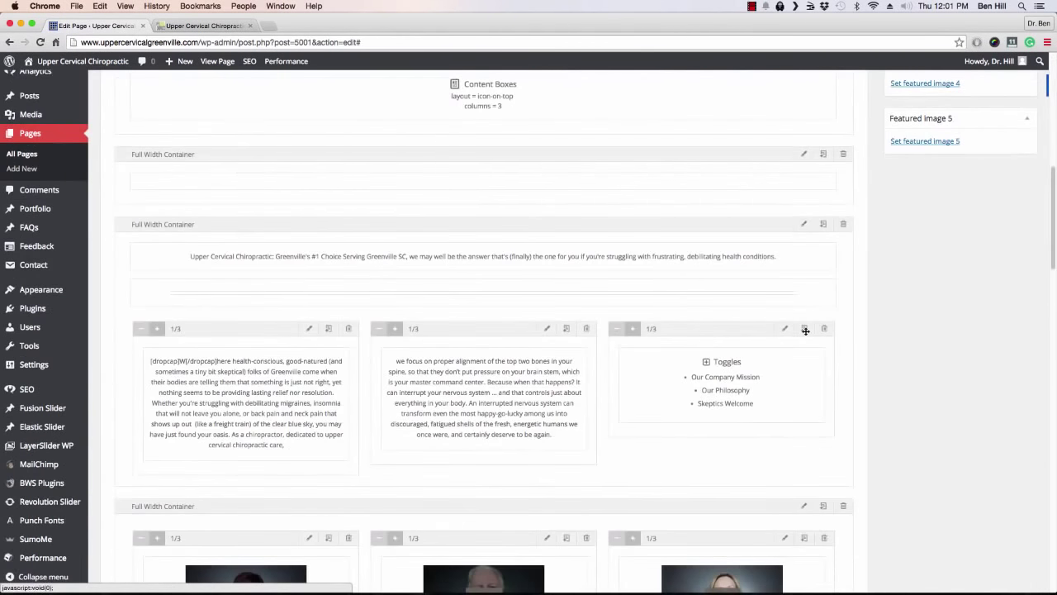
click(786, 331)
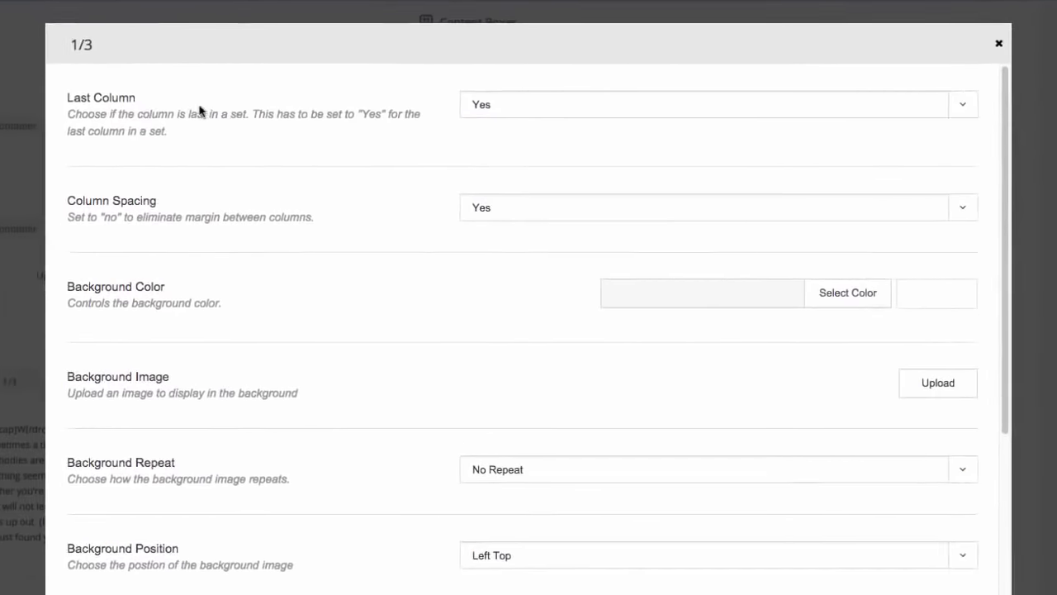
Step: Check the Last Column choices of the third 1/3 column, keep Yes, and return to the columns in the "Greenville's #1 Choice" container
click(971, 105)
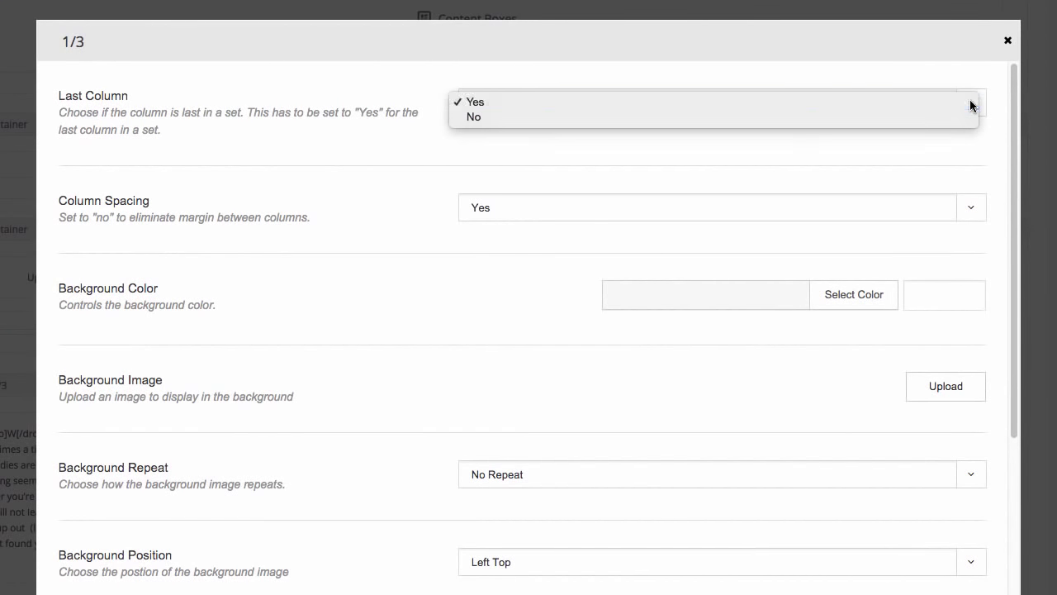
click(970, 102)
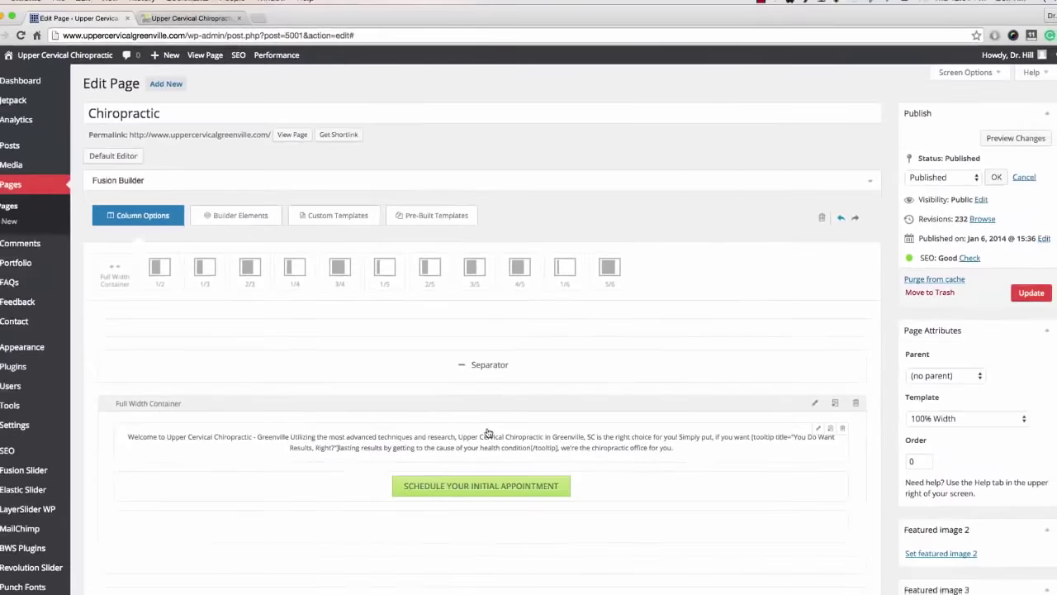
scroll(436, 346, down, 10)
scroll(405, 322, down, 2)
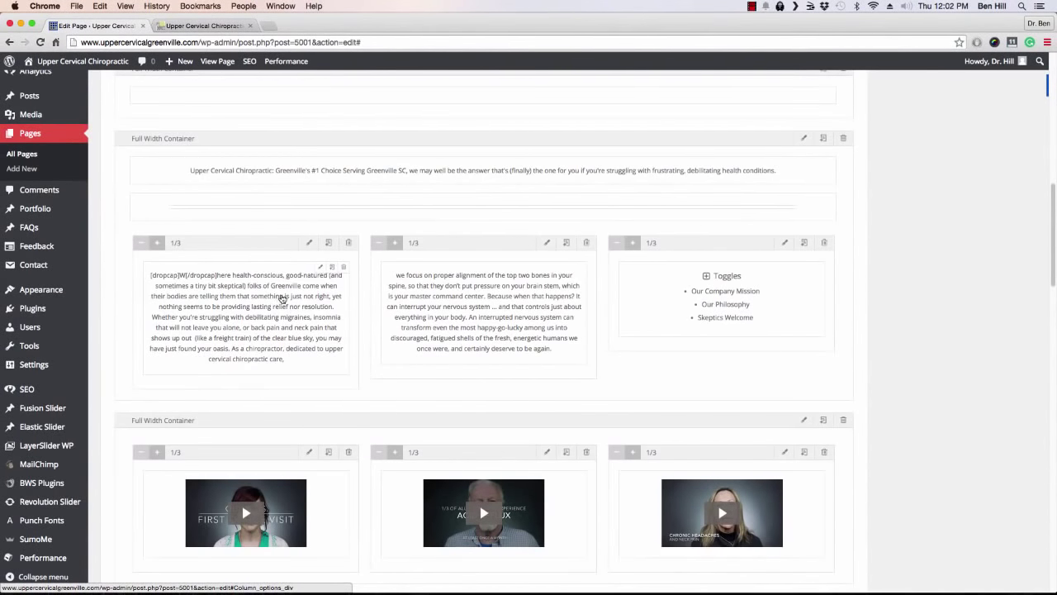
Step: Show the Fusion Builder's builder elements to see which element types can be placed inside columns
scroll(283, 299, up, 15)
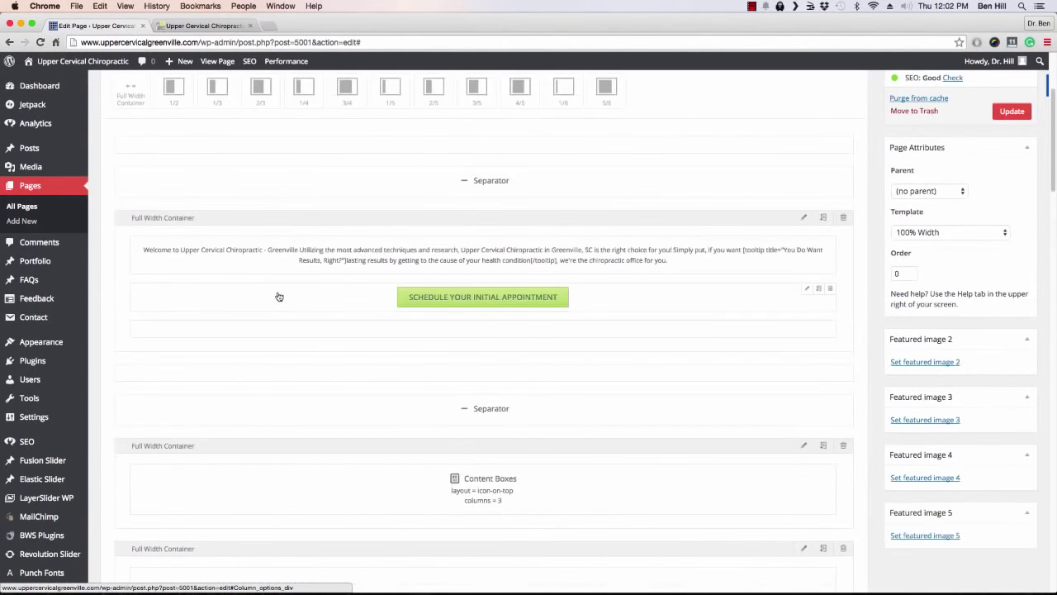
scroll(276, 292, up, 3)
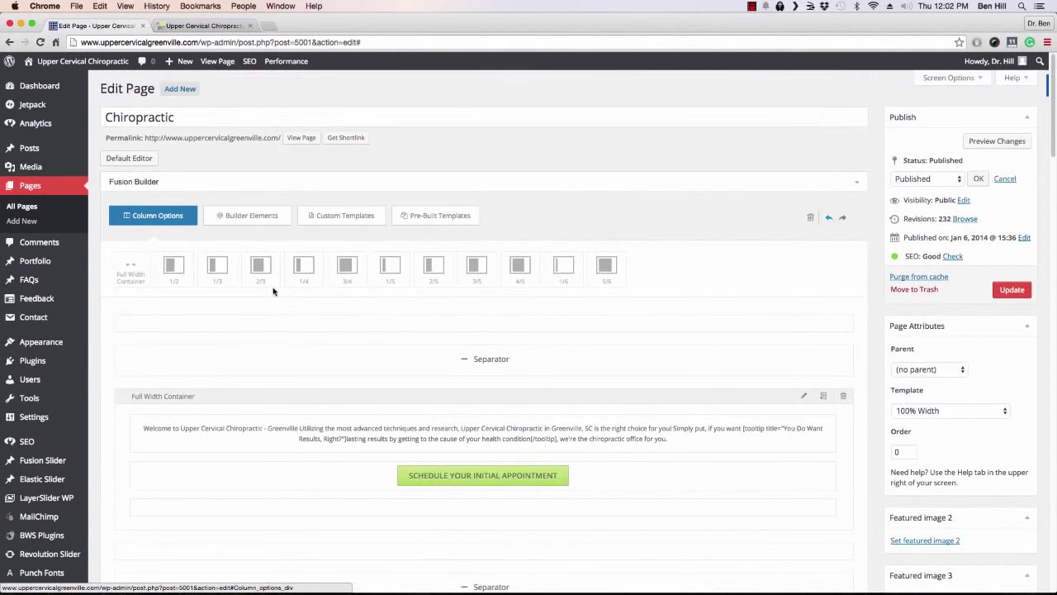
click(252, 221)
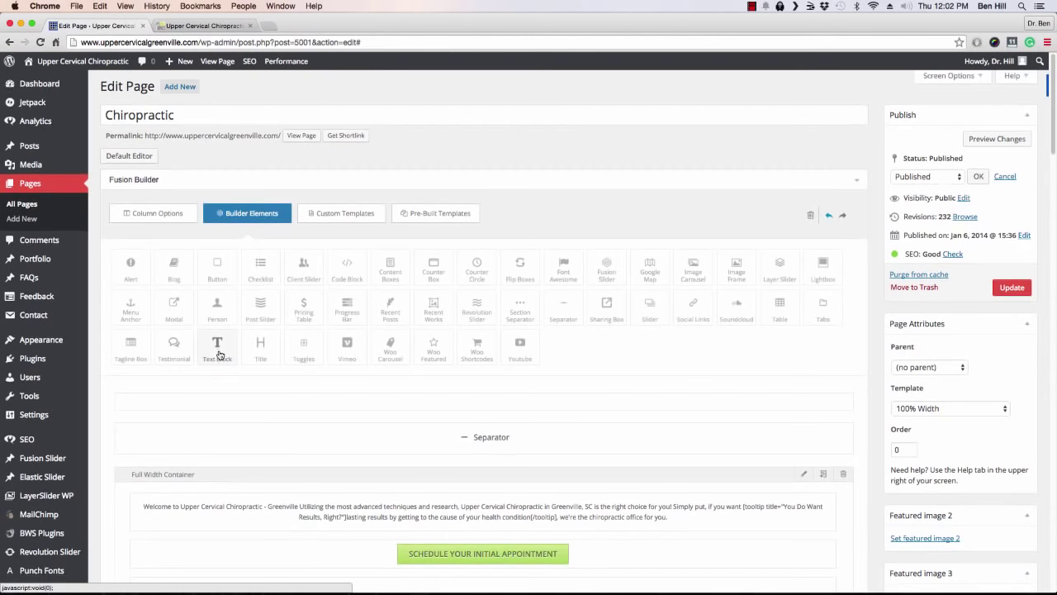
Step: View the content of the Text Block in the first 1/3 column of the "Greenville's #1 Choice" container and close it without saving
scroll(219, 356, down, 5)
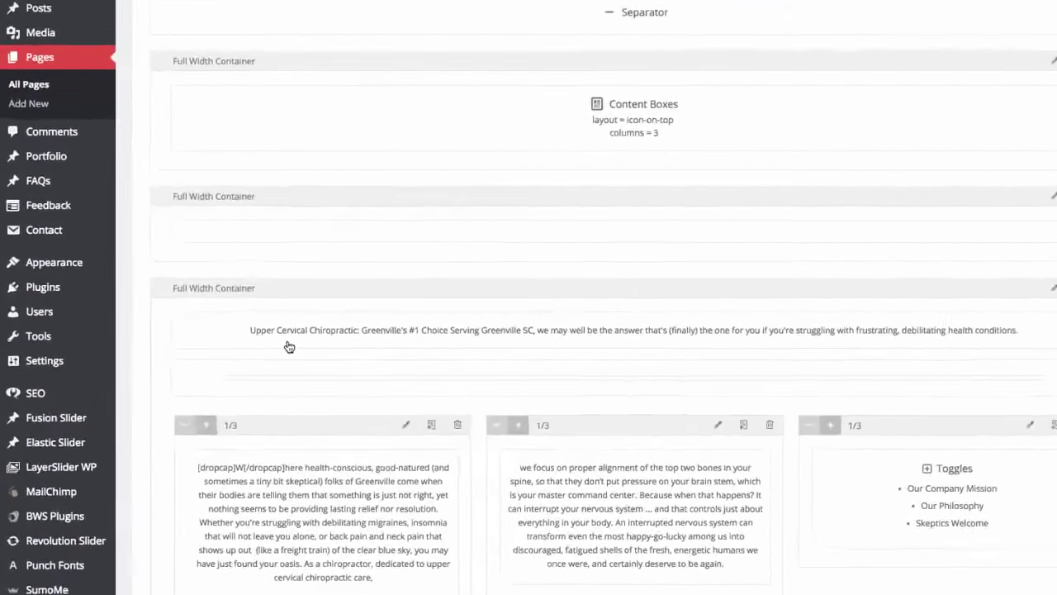
scroll(289, 347, down, 2)
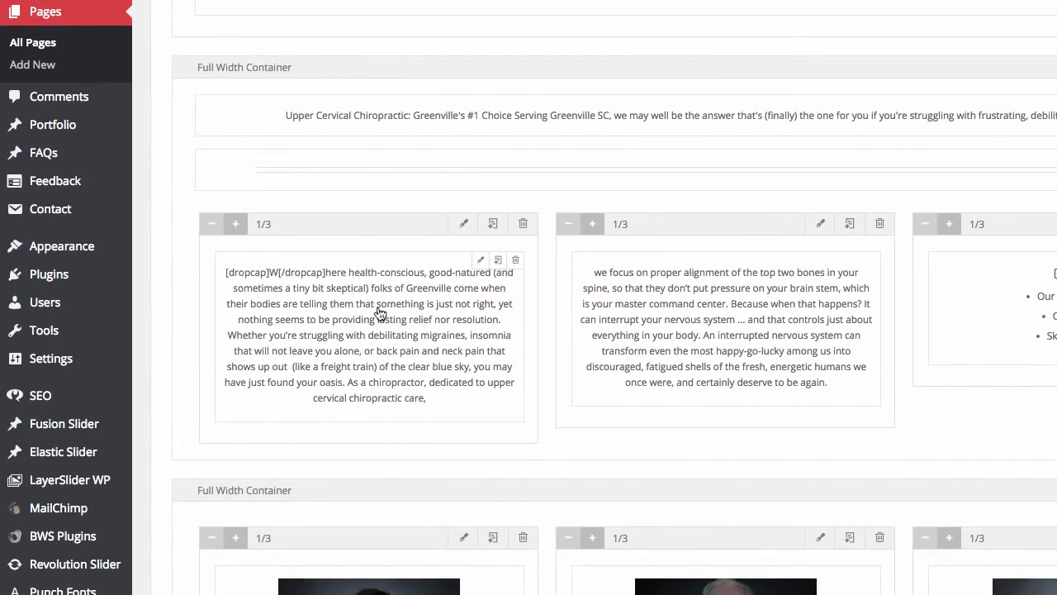
click(481, 259)
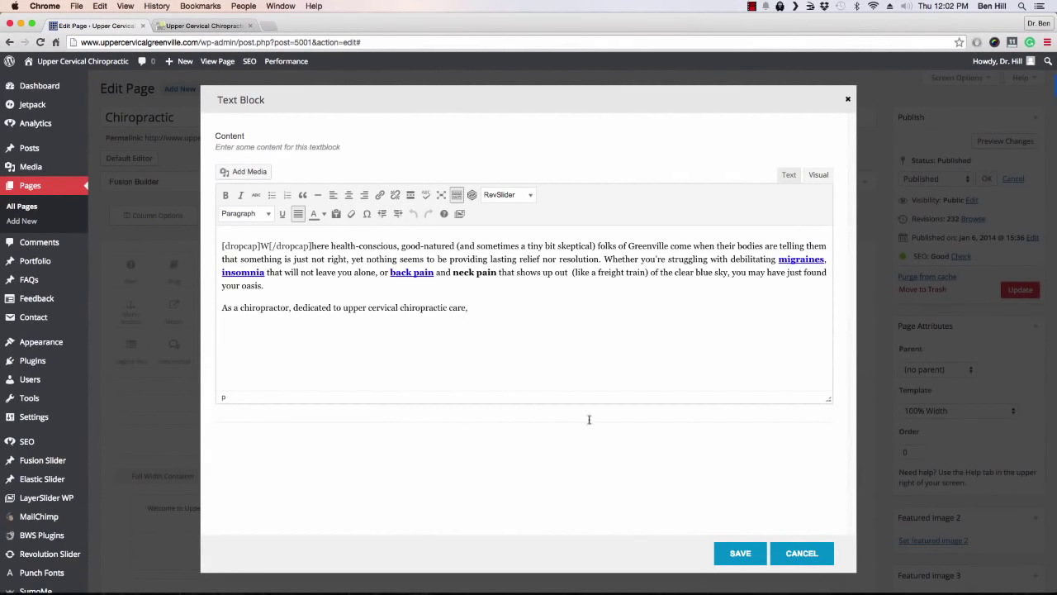
click(801, 553)
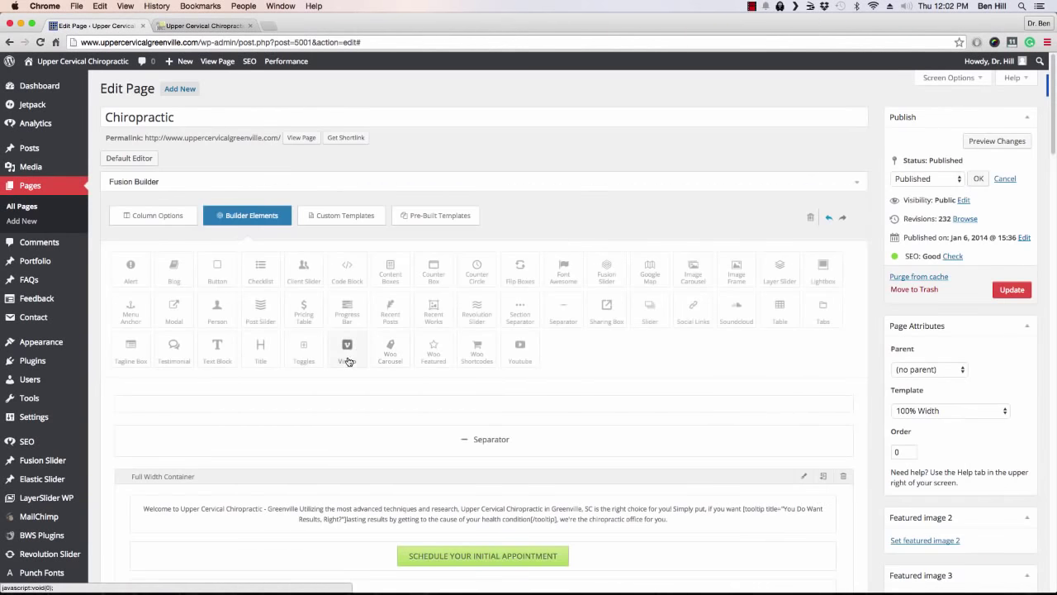
Step: Open the Toggles element in the third 1/3 column of the "Greenville's #1 Choice" container to view its settings
scroll(342, 354, down, 10)
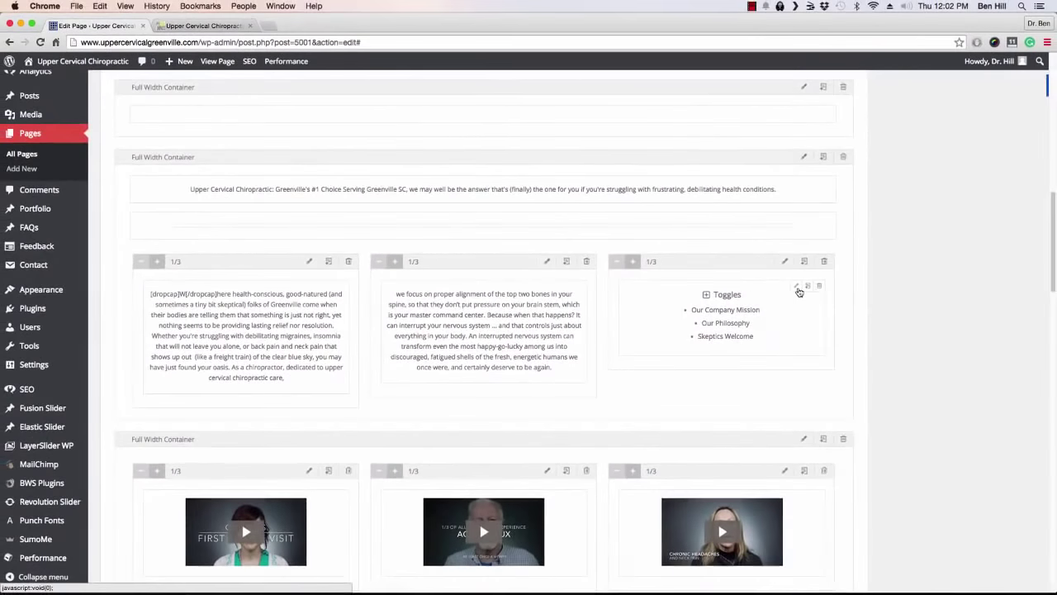
click(931, 281)
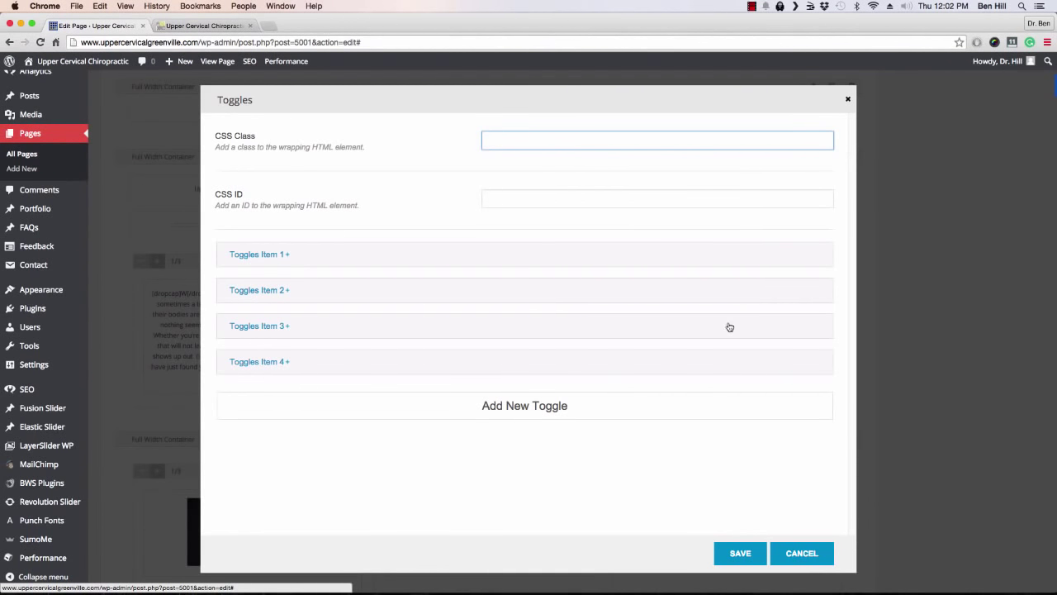
Step: Close the Toggles settings without saving and switch to the live Upper Cervical Chiropractic homepage
click(811, 553)
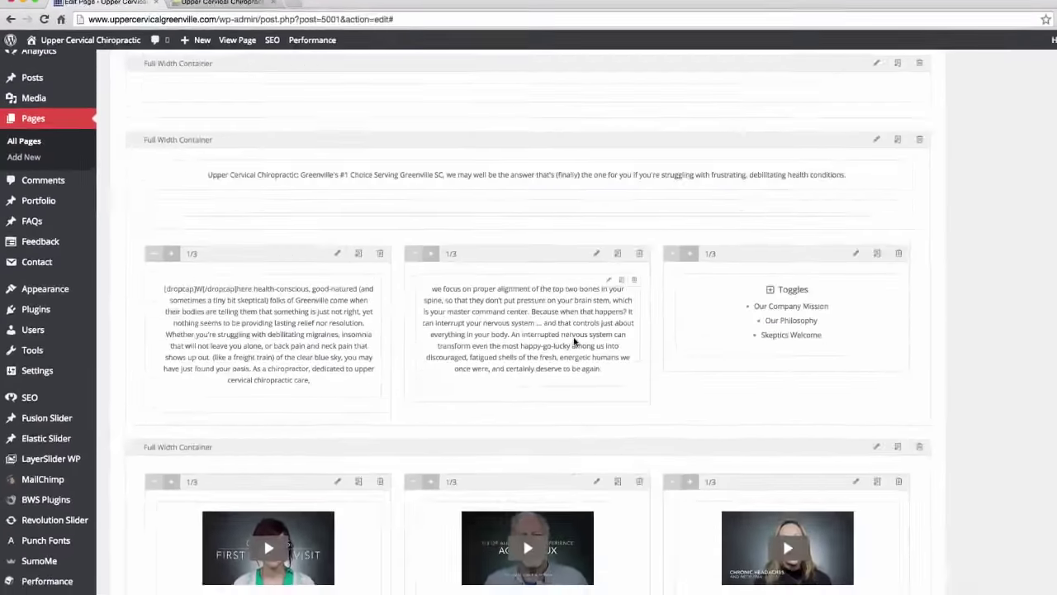
scroll(574, 341, down, 2)
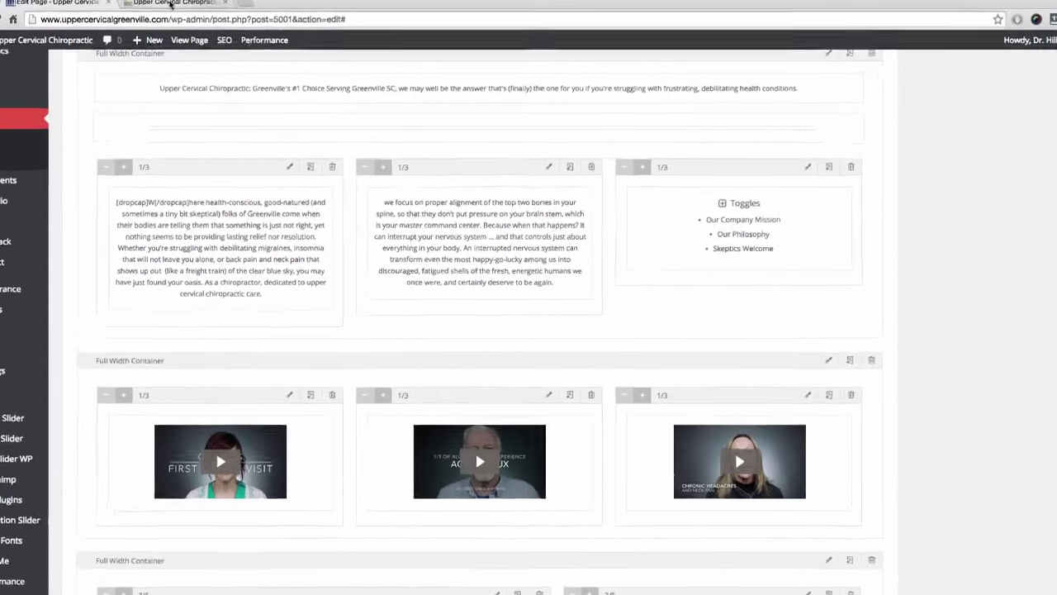
click(202, 25)
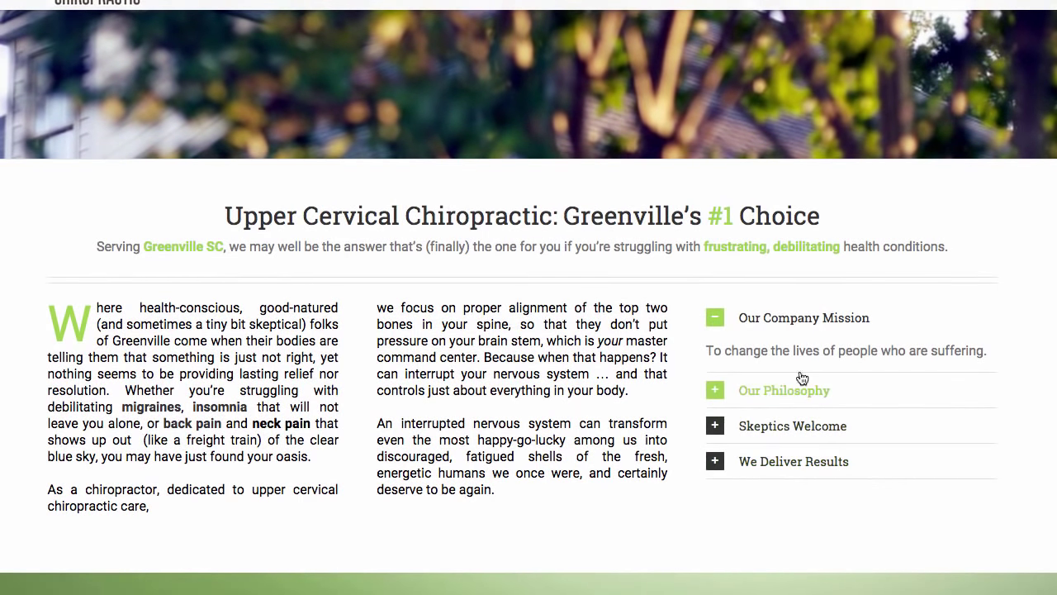
Step: Expand the Our Philosophy, Skeptics Welcome, We Deliver Results and Our Company Mission toggles on the live page to check how they behave
click(715, 392)
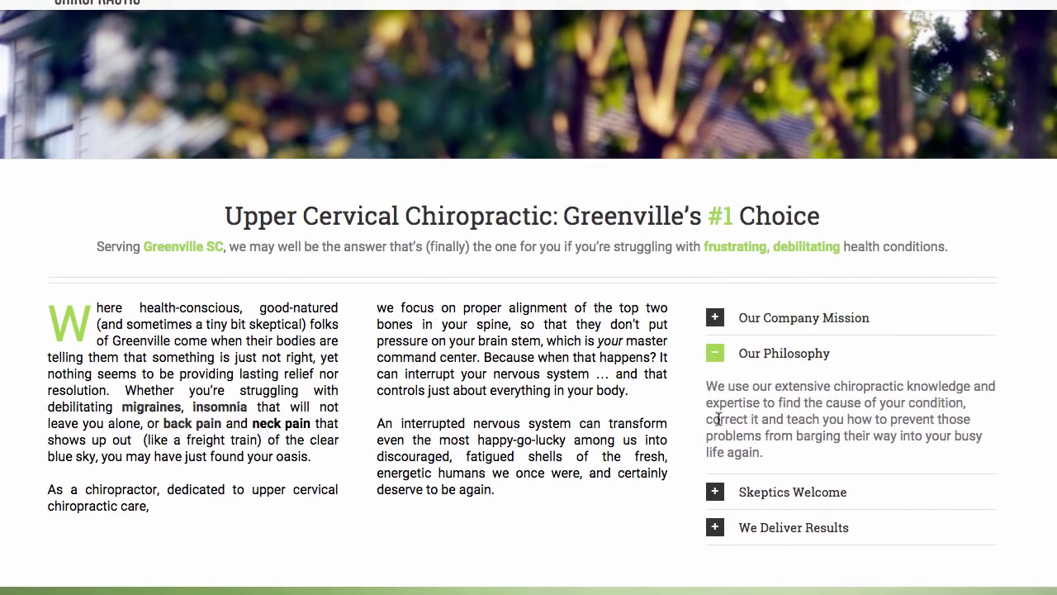
click(716, 493)
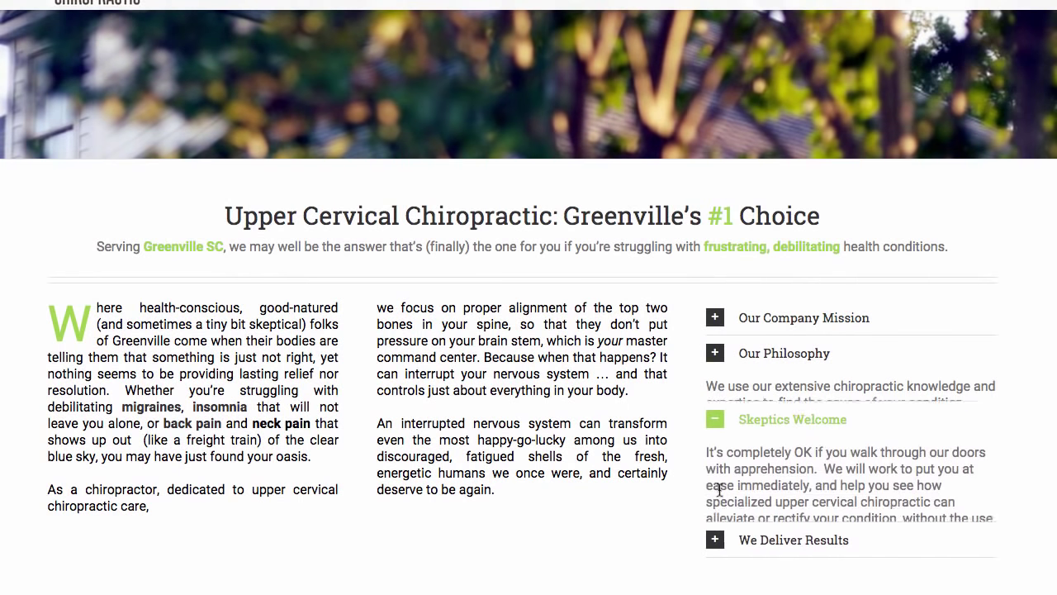
click(715, 545)
click(715, 428)
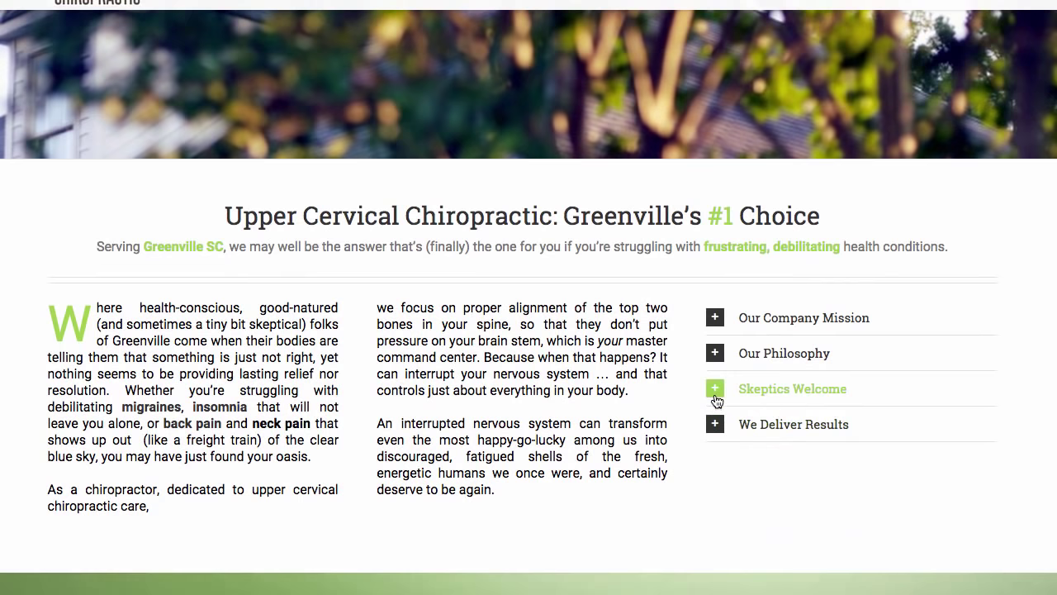
click(715, 393)
click(718, 357)
click(717, 322)
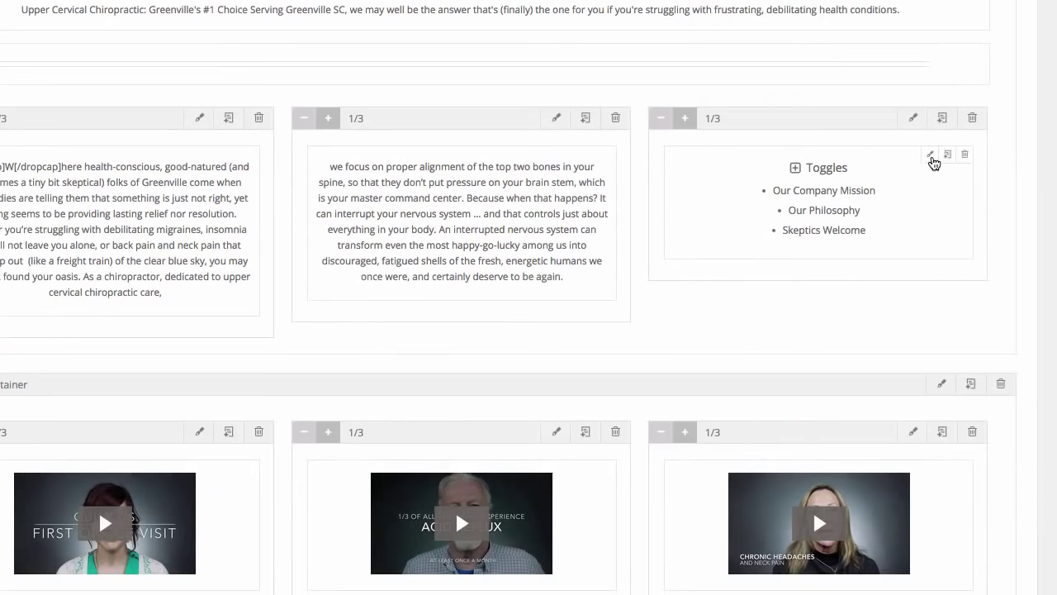
Step: Open the Toggles element's settings in the page editor and review the first item's title, default-open option and content
click(931, 157)
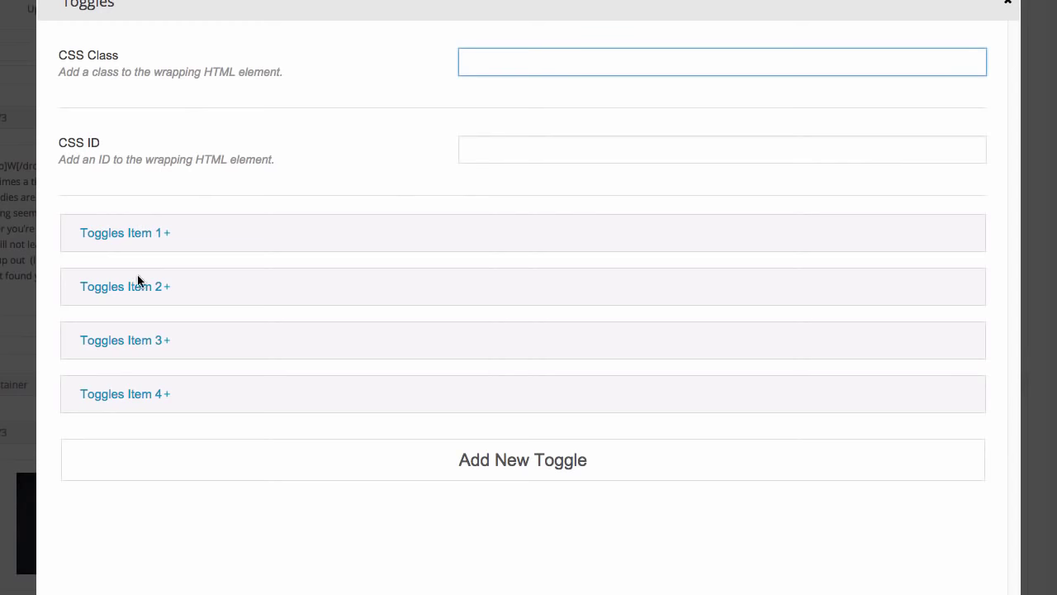
click(161, 244)
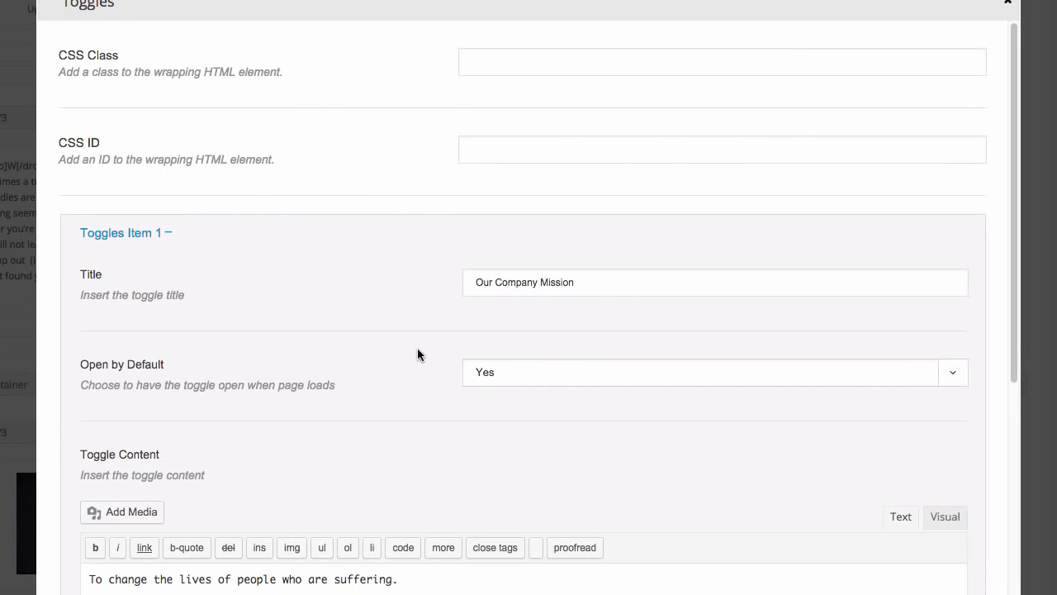
scroll(454, 413, down, 2)
scroll(454, 421, down, 3)
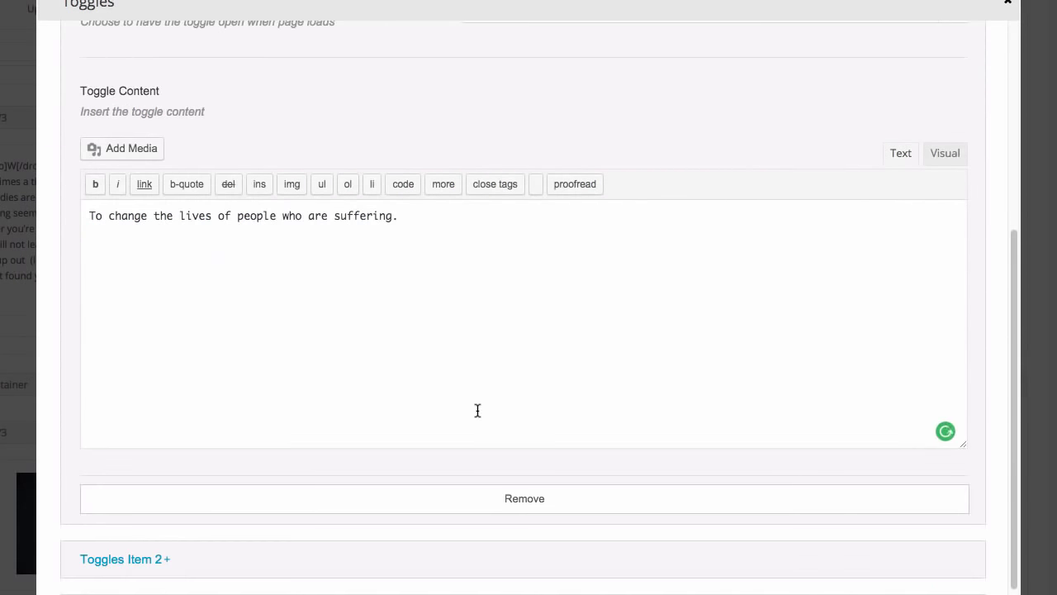
scroll(475, 384, down, 2)
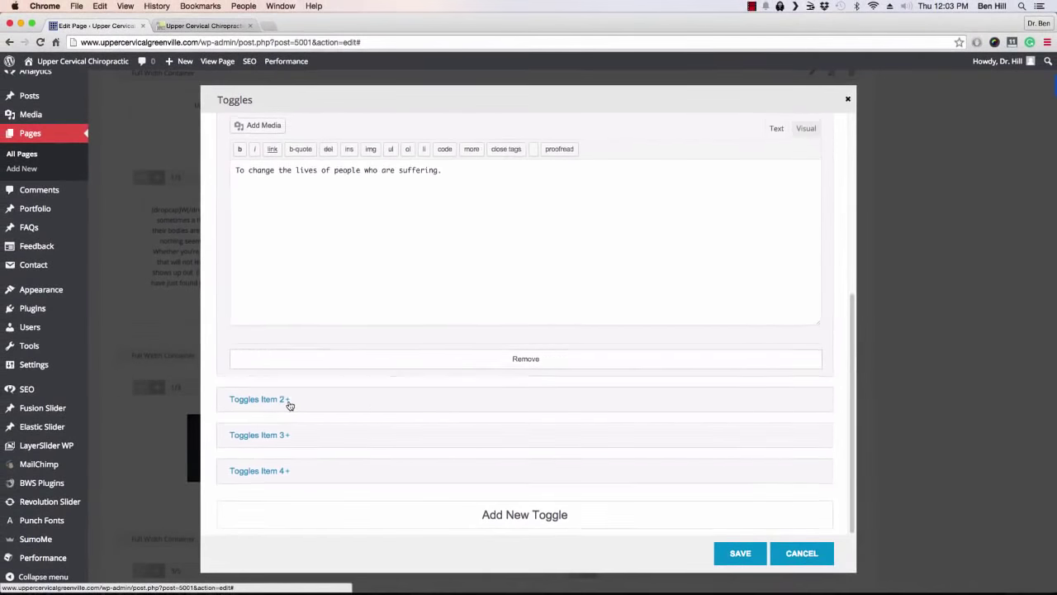
scroll(187, 450, down, 1)
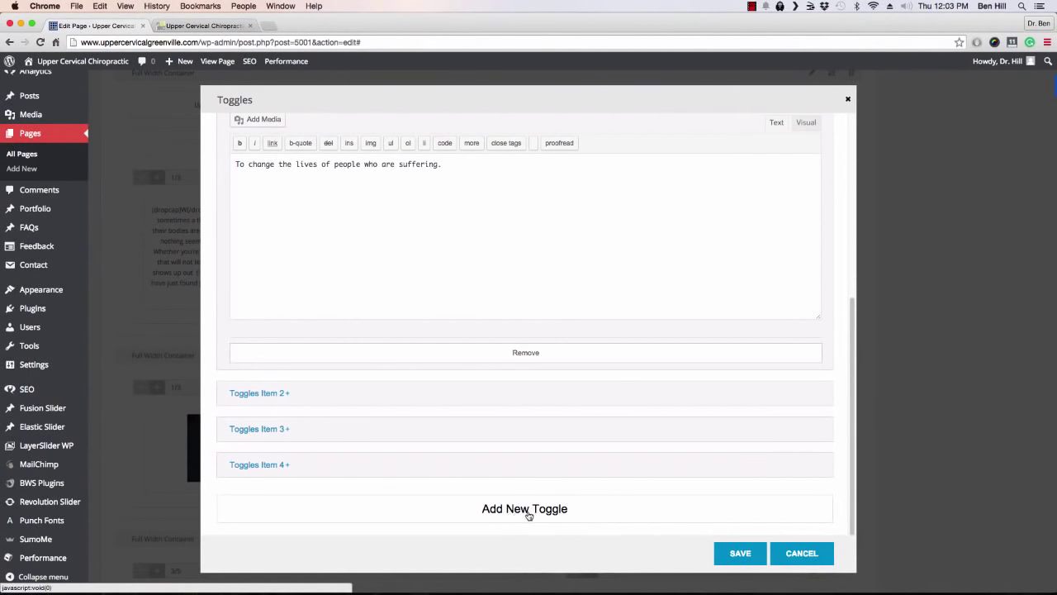
Step: Expand the second toggle item and review its title, default-open option and content
click(295, 395)
scroll(415, 394, down, 4)
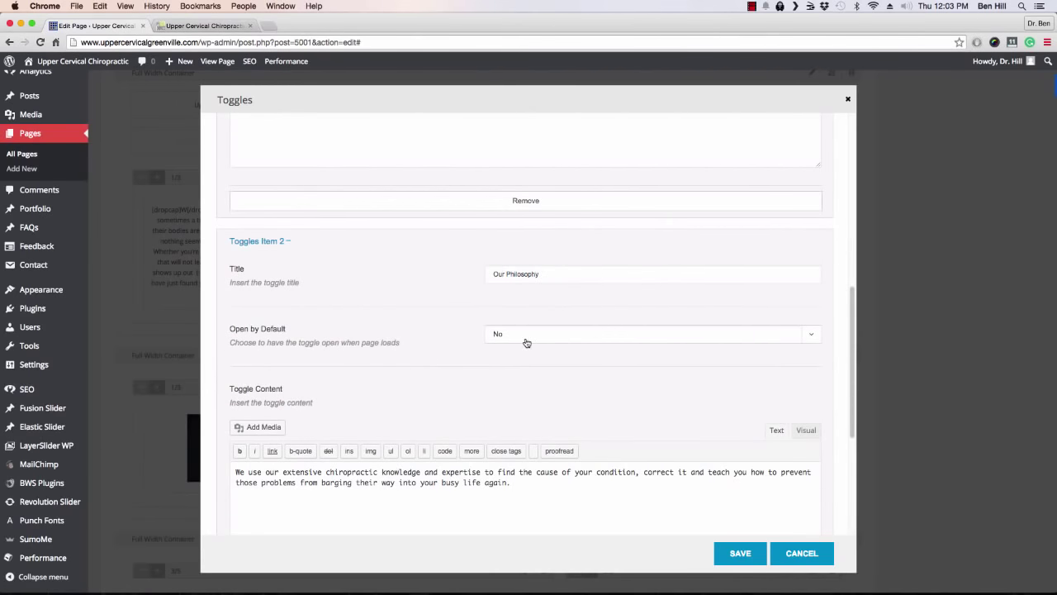
scroll(425, 347, down, 3)
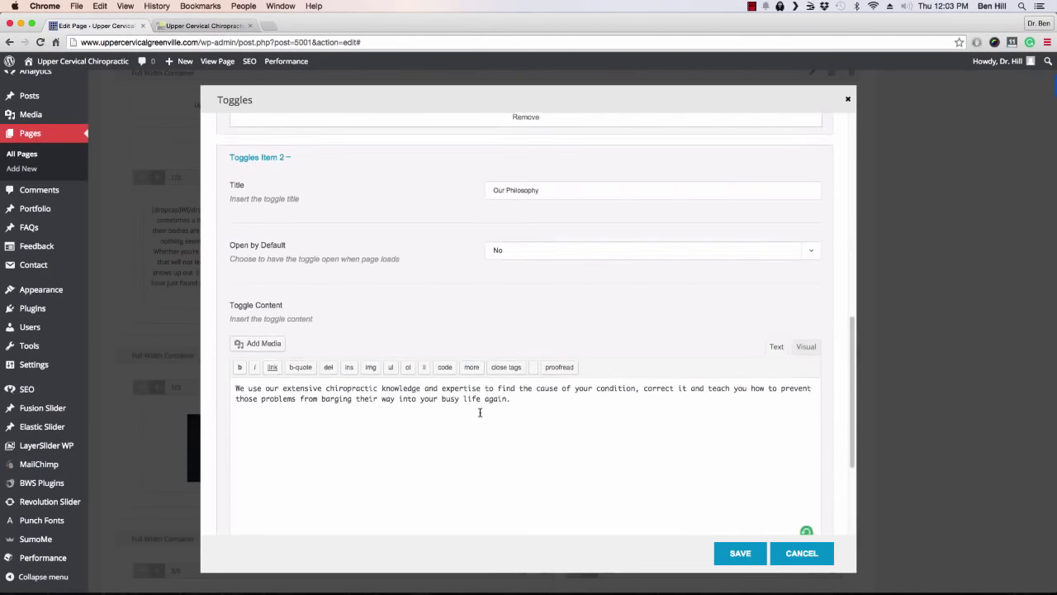
scroll(496, 422, down, 5)
Step: Review the third toggle item's title, default-open option and content, and close the Toggles settings without saving
click(306, 429)
scroll(413, 396, down, 4)
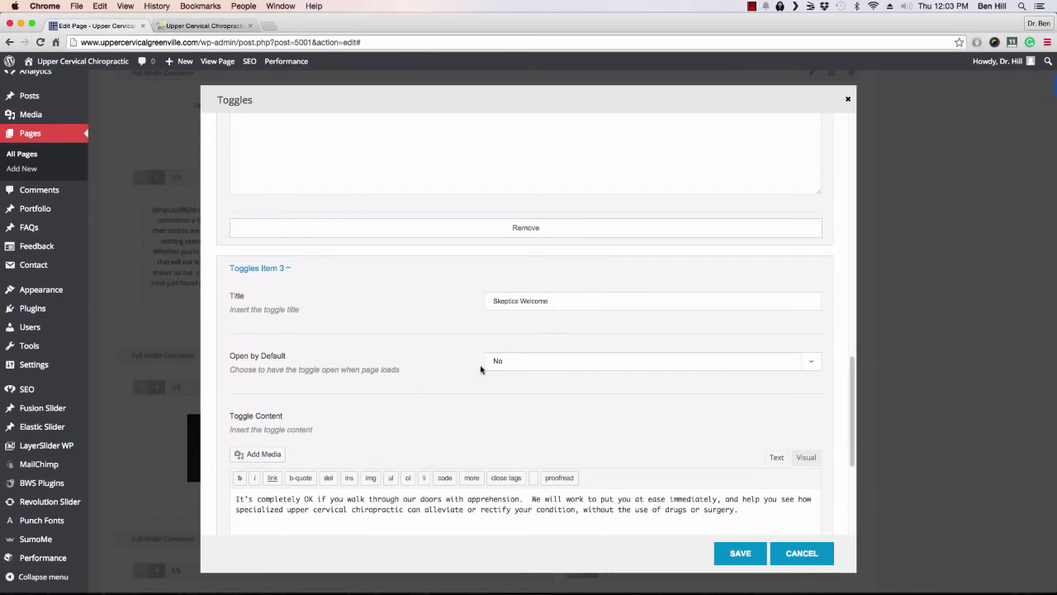
scroll(388, 438, down, 4)
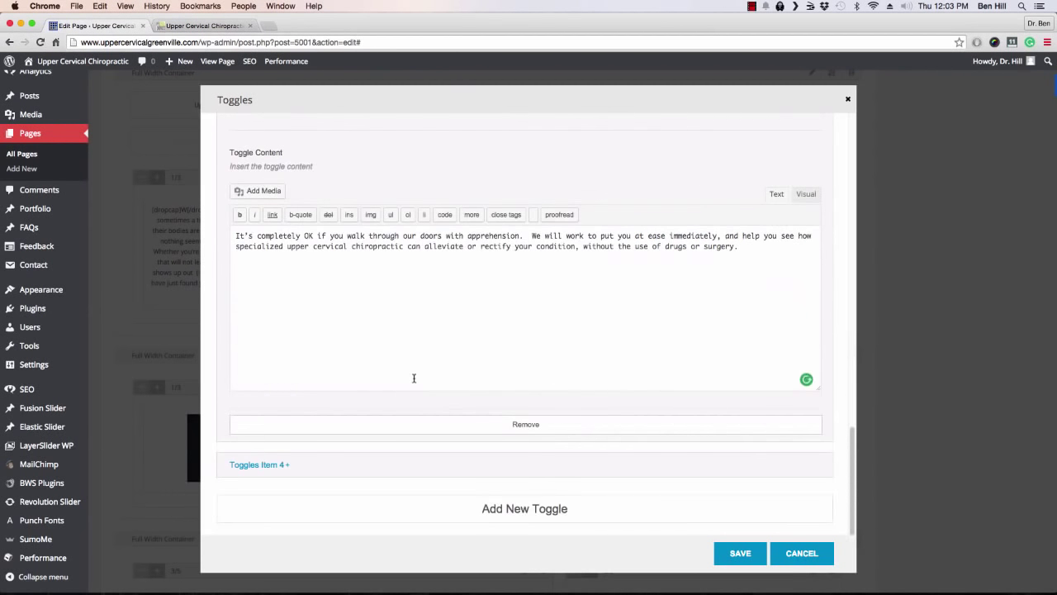
click(802, 555)
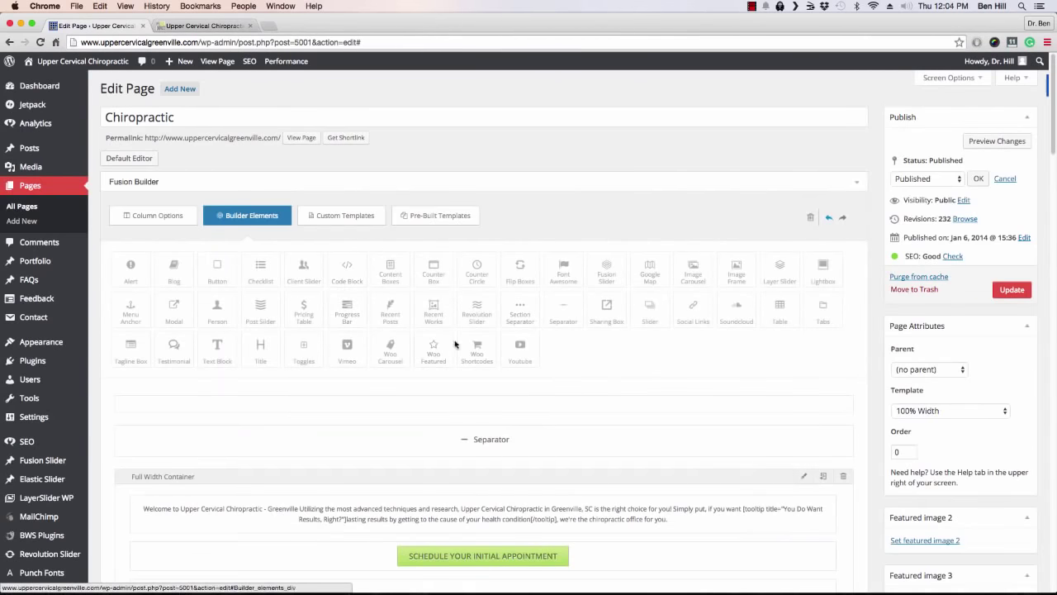
Step: View the video section below the toggles on the live page and return to the page editor
scroll(471, 369, down, 1)
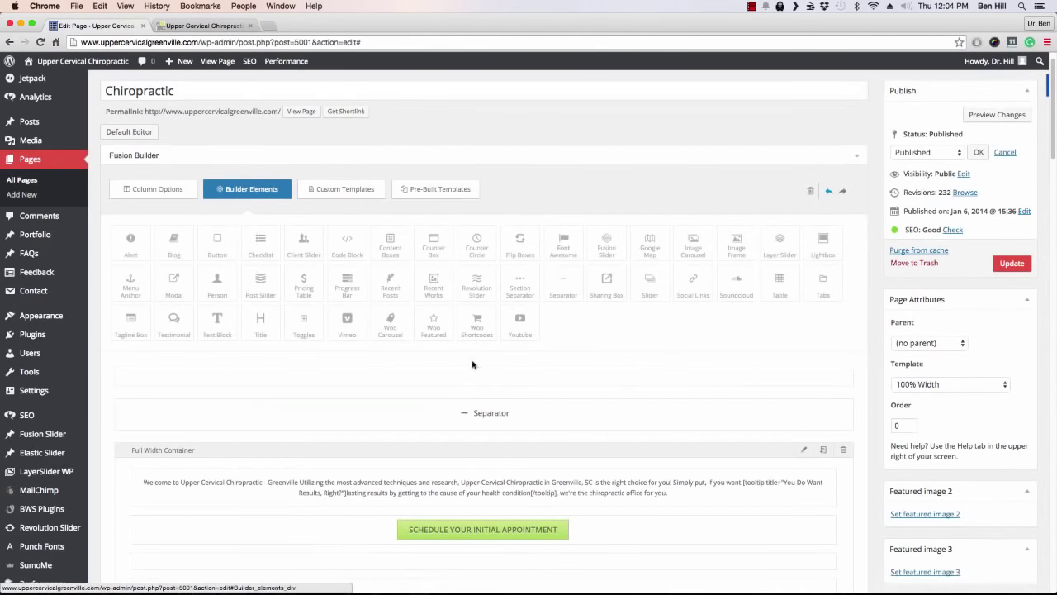
click(234, 32)
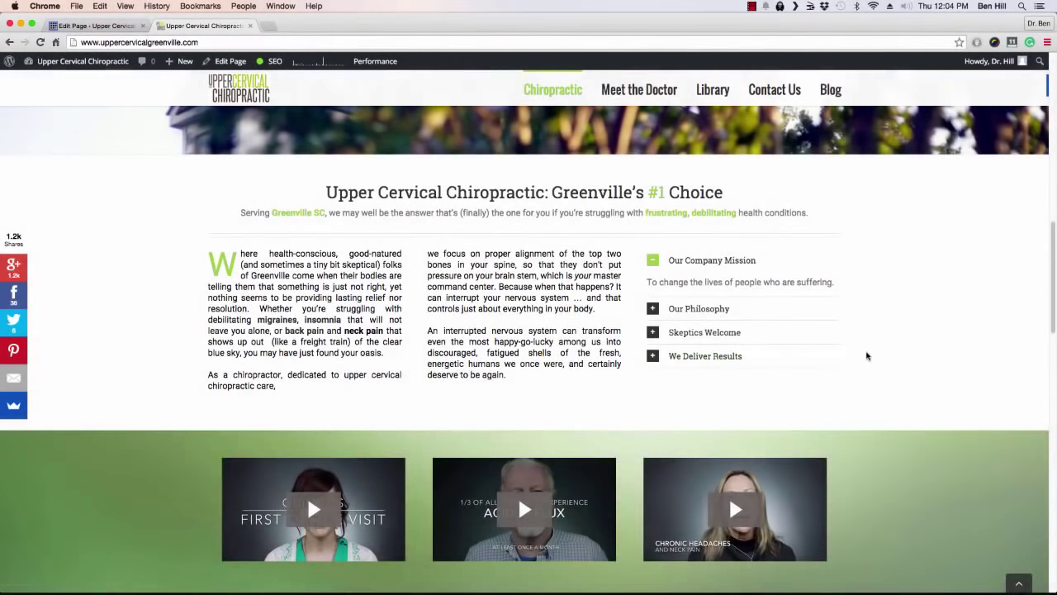
scroll(868, 359, down, 5)
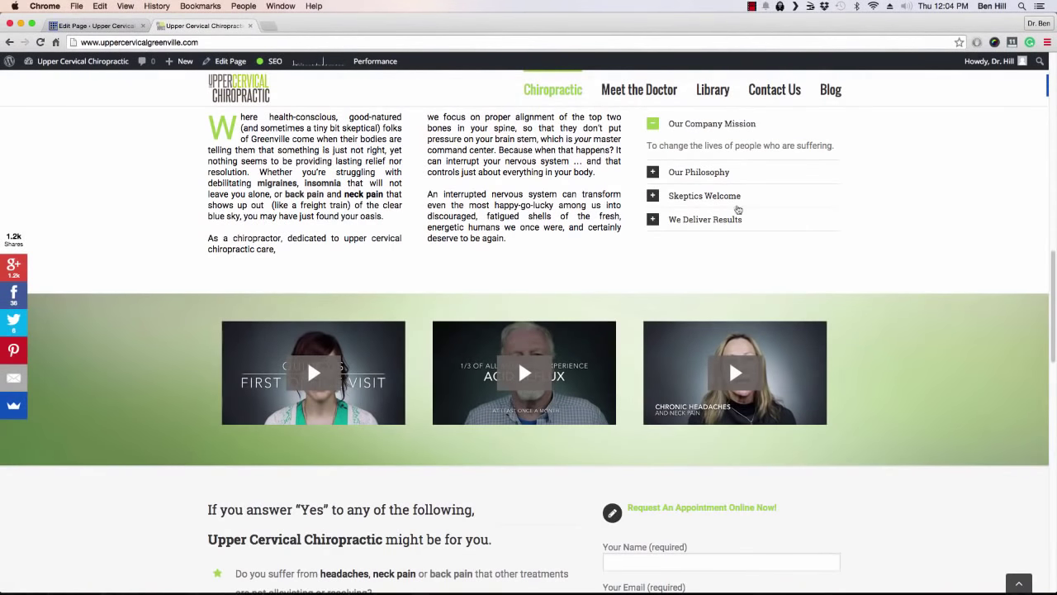
key(ctrl+shift+Tab)
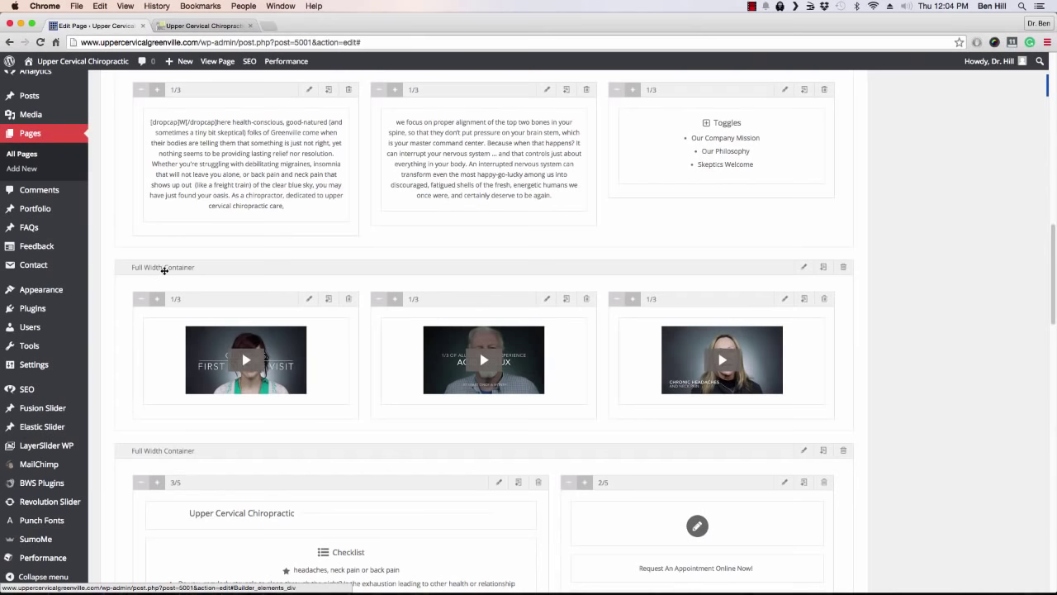
Step: Show the Fusion Builder column options and locate the Full Width Container that holds the three videos
scroll(169, 273, up, 10)
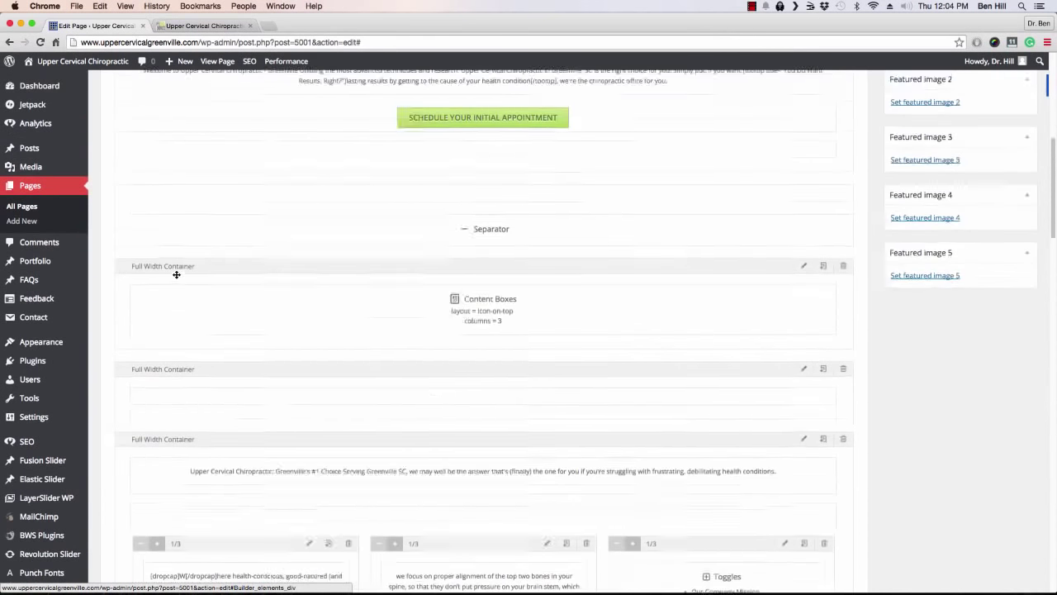
scroll(177, 278, up, 5)
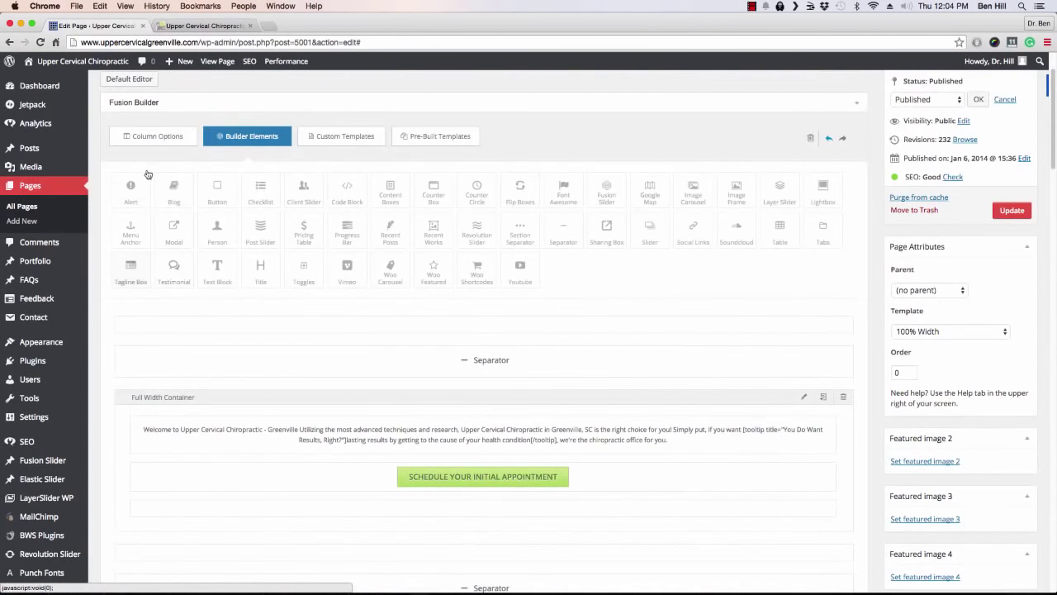
click(162, 137)
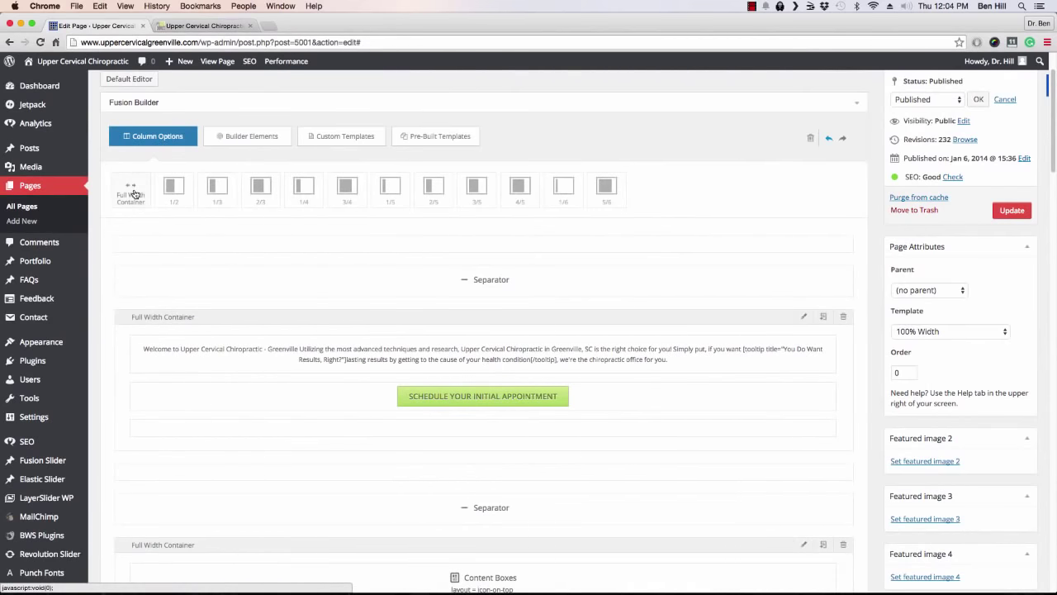
scroll(154, 224, down, 15)
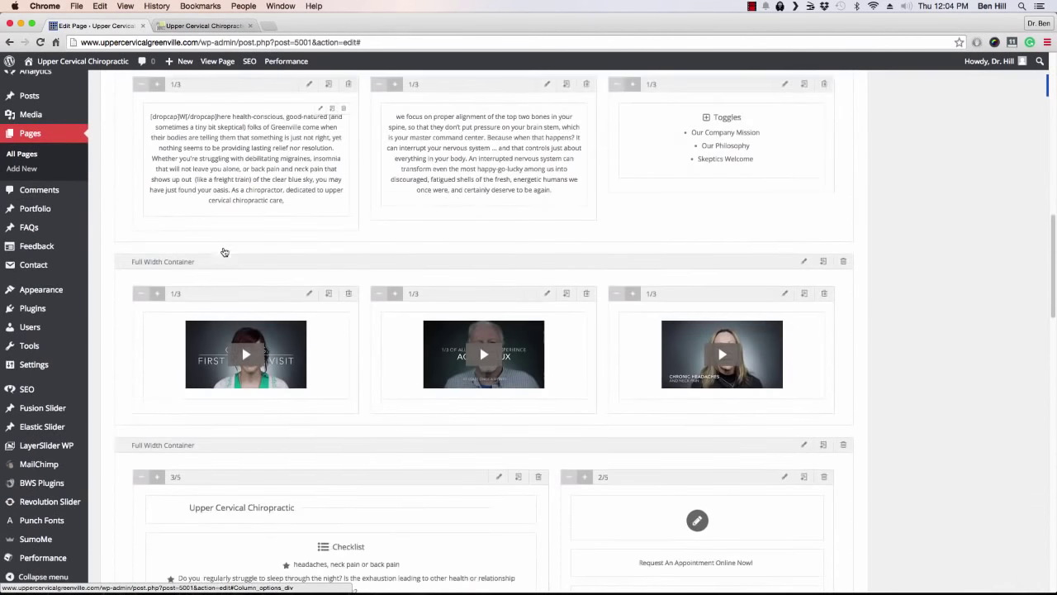
scroll(222, 246, up, 1)
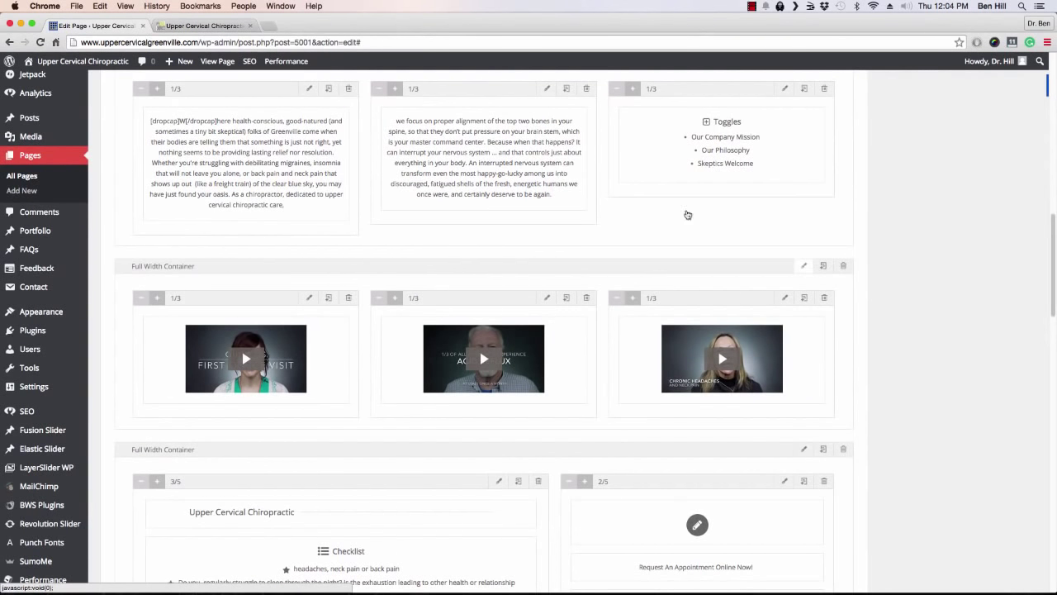
Step: Insert page_bkgd8.jpg from the media library as the background image of the Full Width Container holding the three videos
click(235, 25)
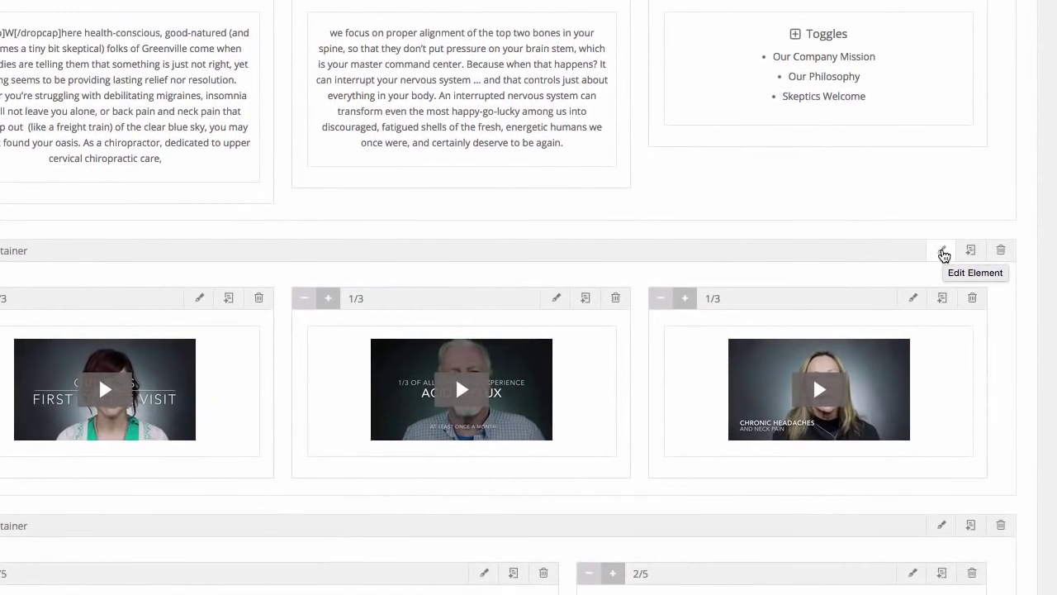
click(943, 252)
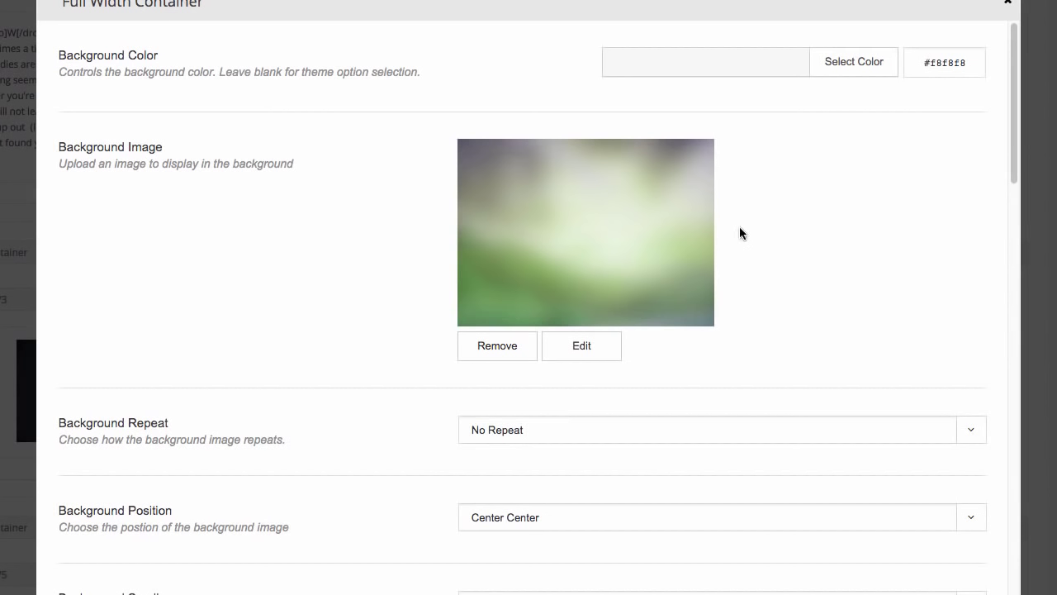
click(595, 355)
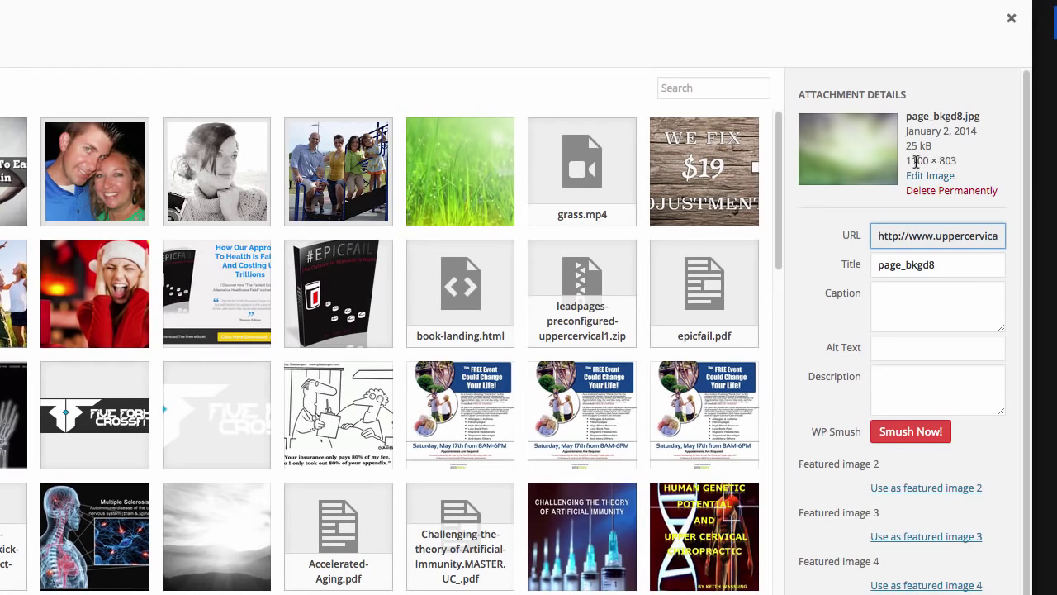
scroll(947, 406, down, 3)
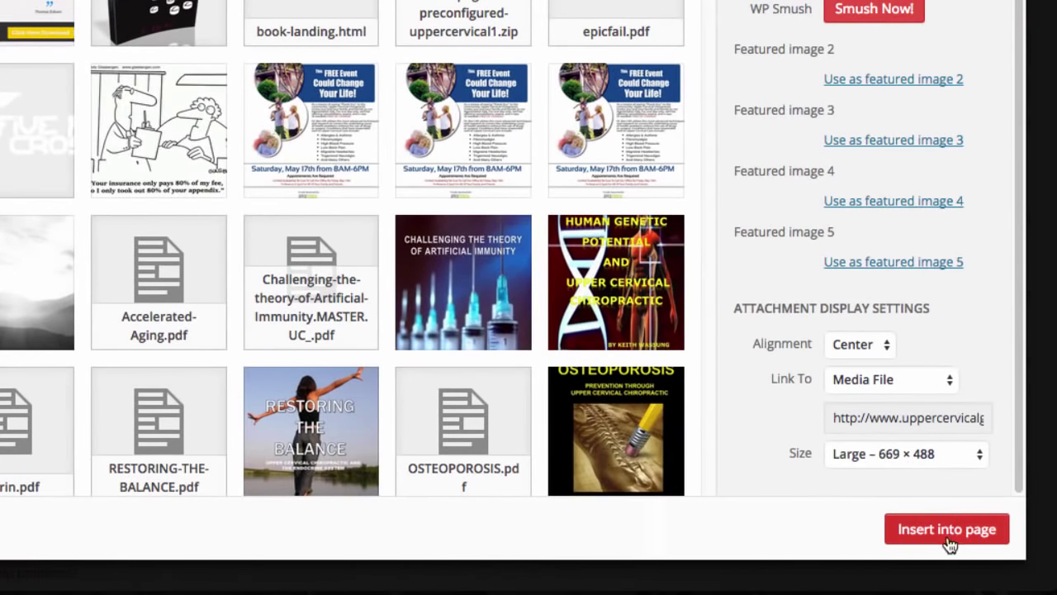
click(950, 533)
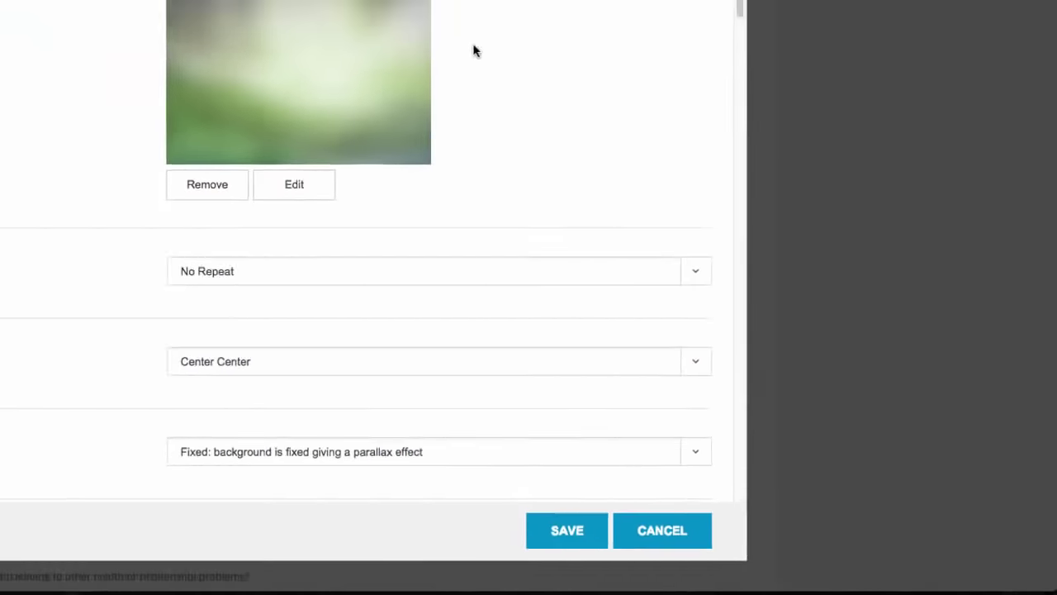
Step: Review the Full Width Container's background repeat, position, scroll, border and padding settings, and close them without saving
scroll(434, 265, down, 3)
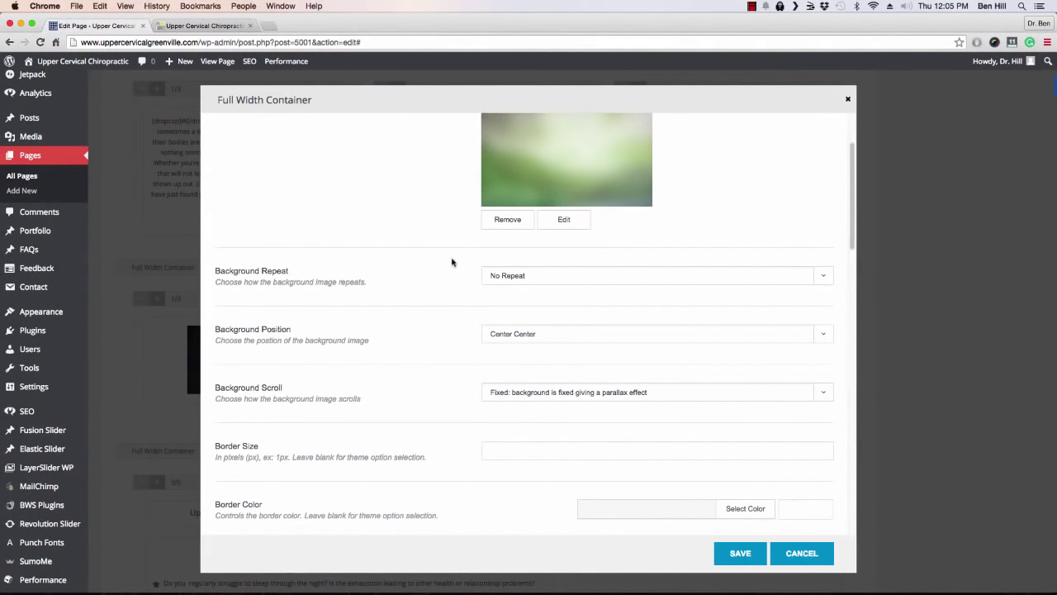
scroll(496, 364, down, 1)
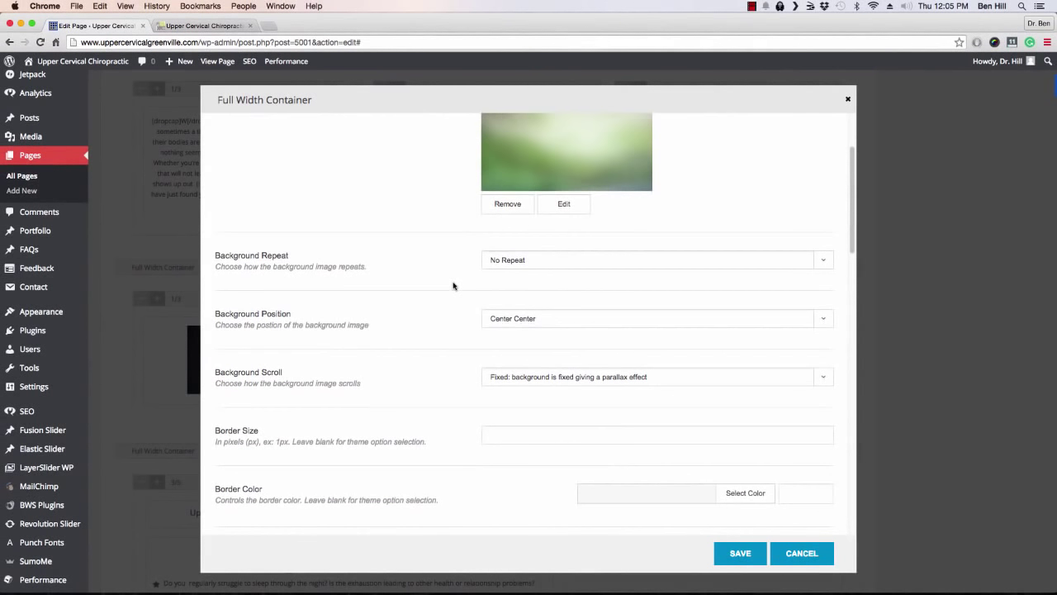
scroll(454, 286, down, 1)
scroll(452, 285, down, 5)
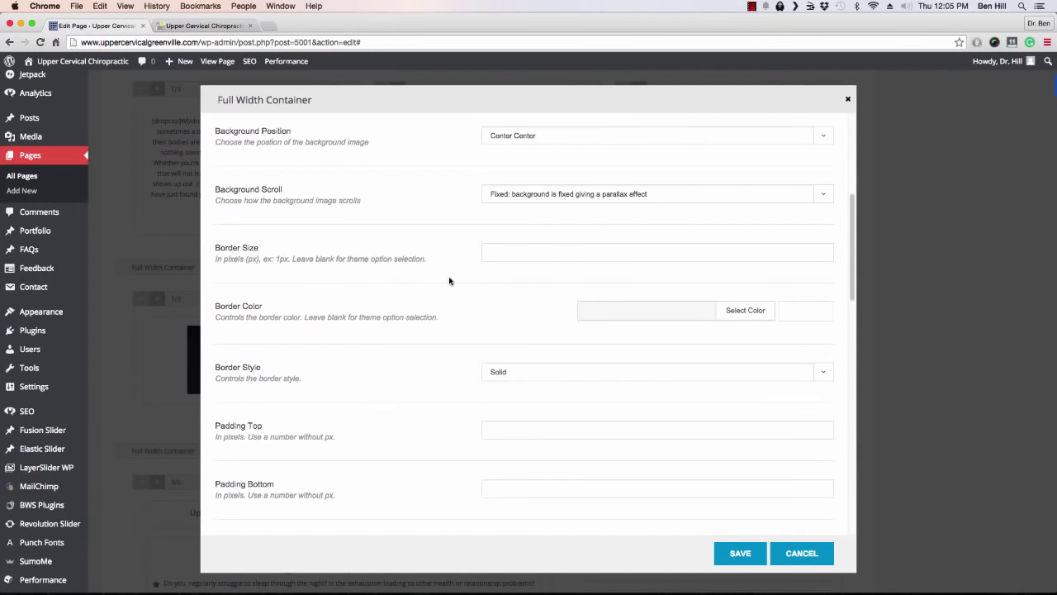
scroll(451, 284, down, 5)
scroll(457, 292, down, 6)
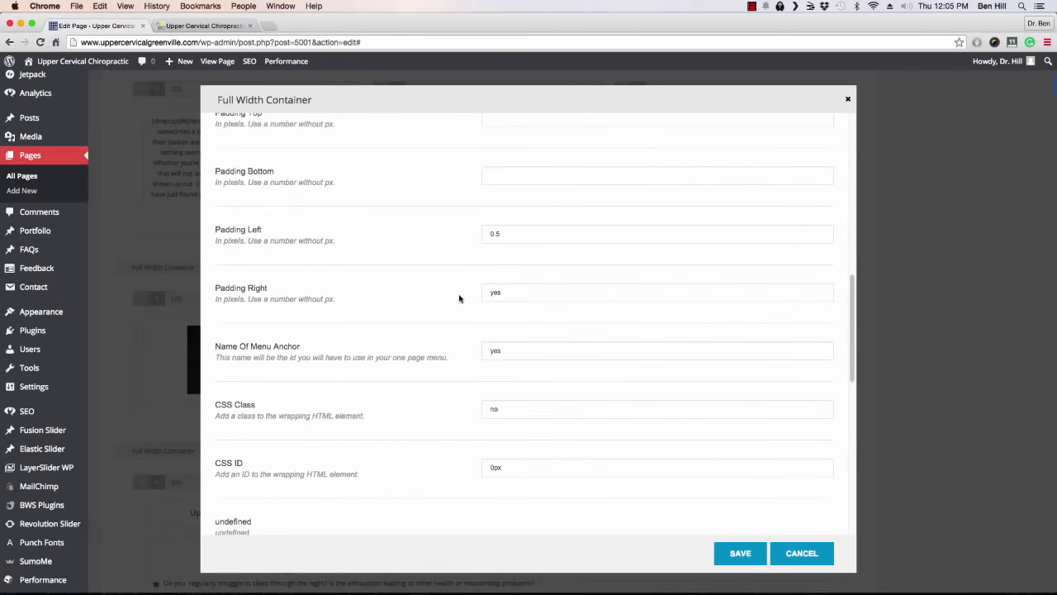
click(801, 554)
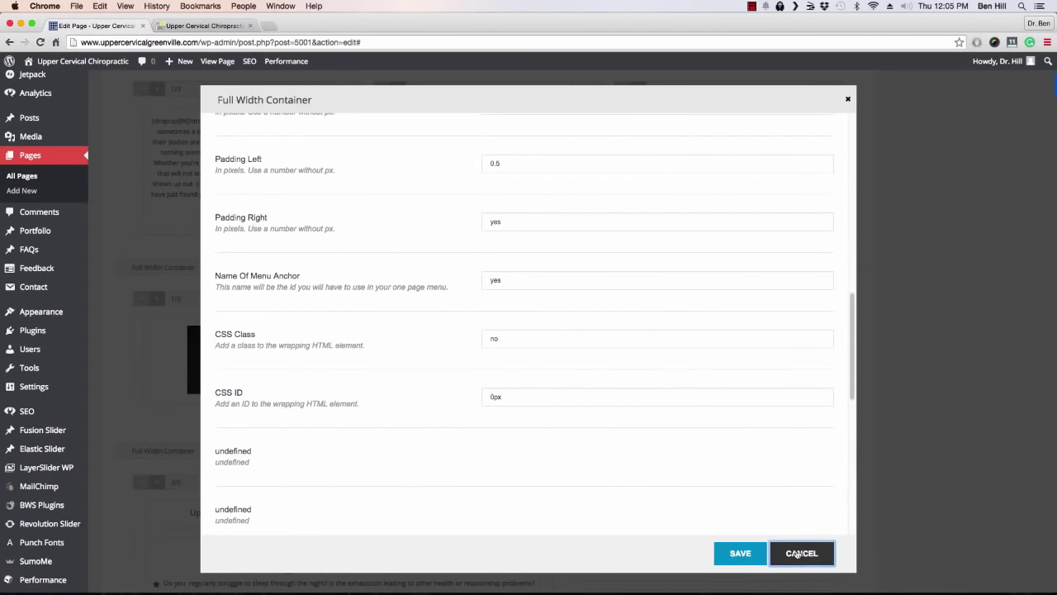
Step: Compare the three-video container with its background on the live page and return to the page editor
scroll(591, 364, down, 10)
scroll(586, 351, down, 3)
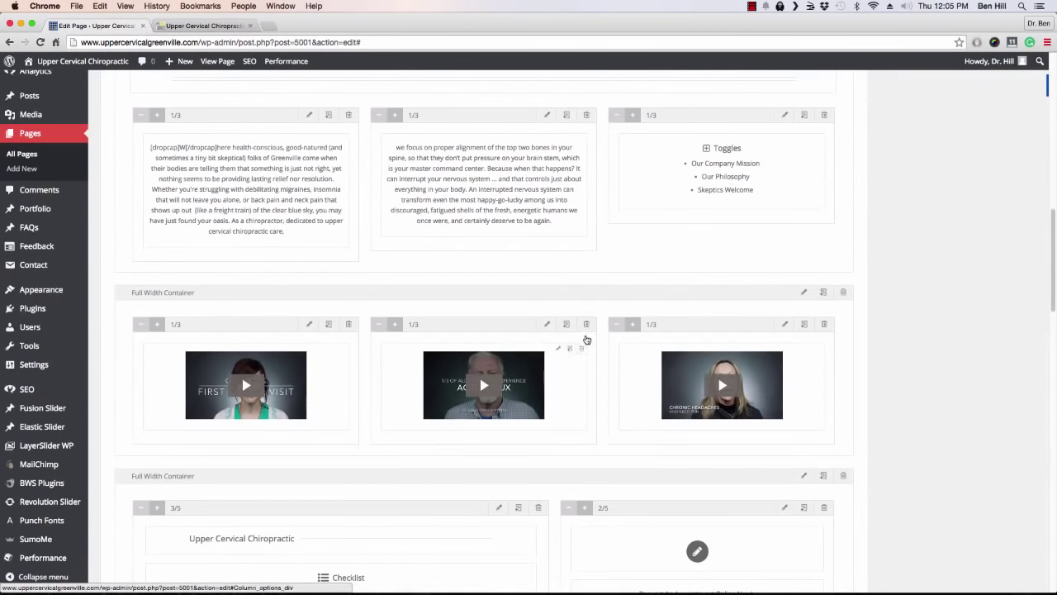
click(199, 25)
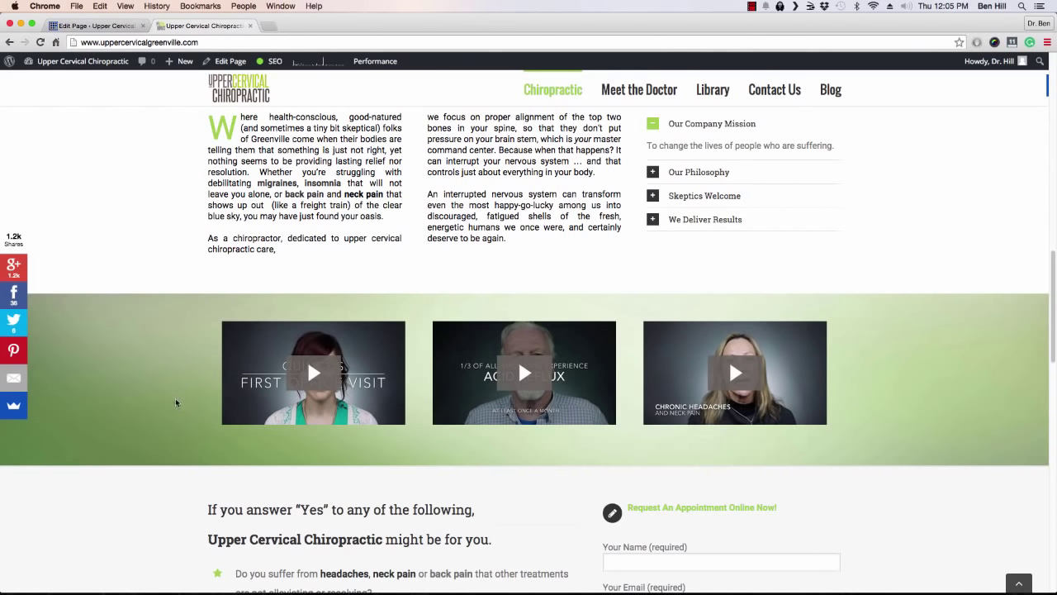
click(114, 26)
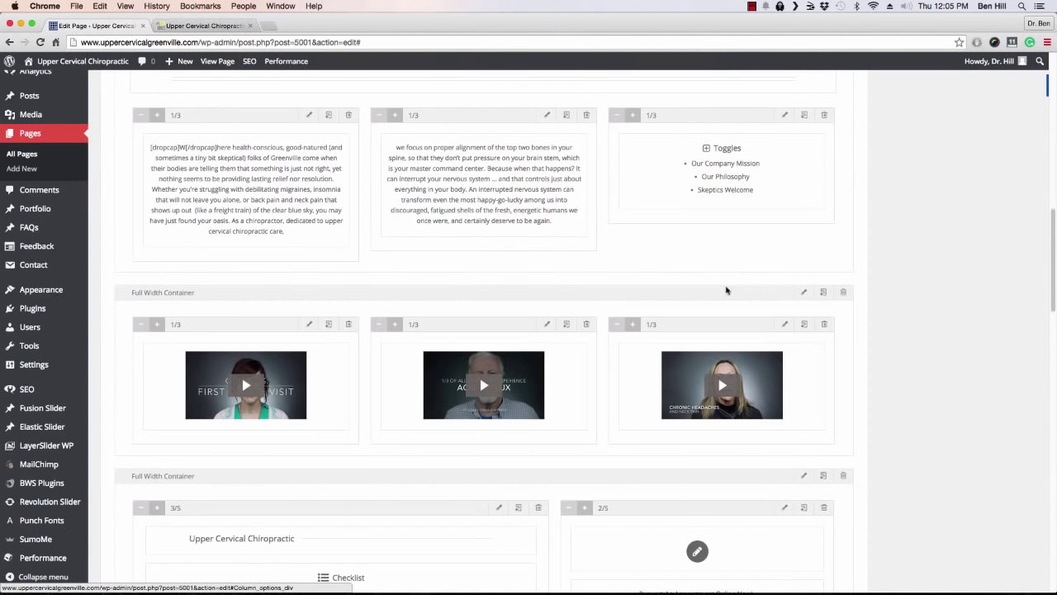
Step: Show the available Fusion Builder elements and return to the container with the three videos
scroll(730, 217, down, 1)
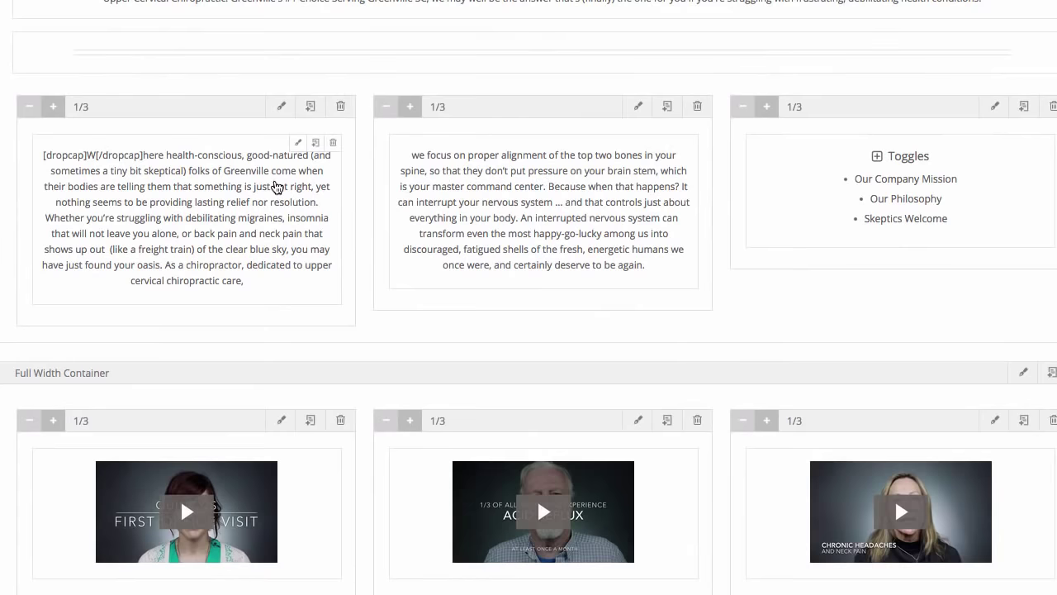
scroll(278, 186, up, 10)
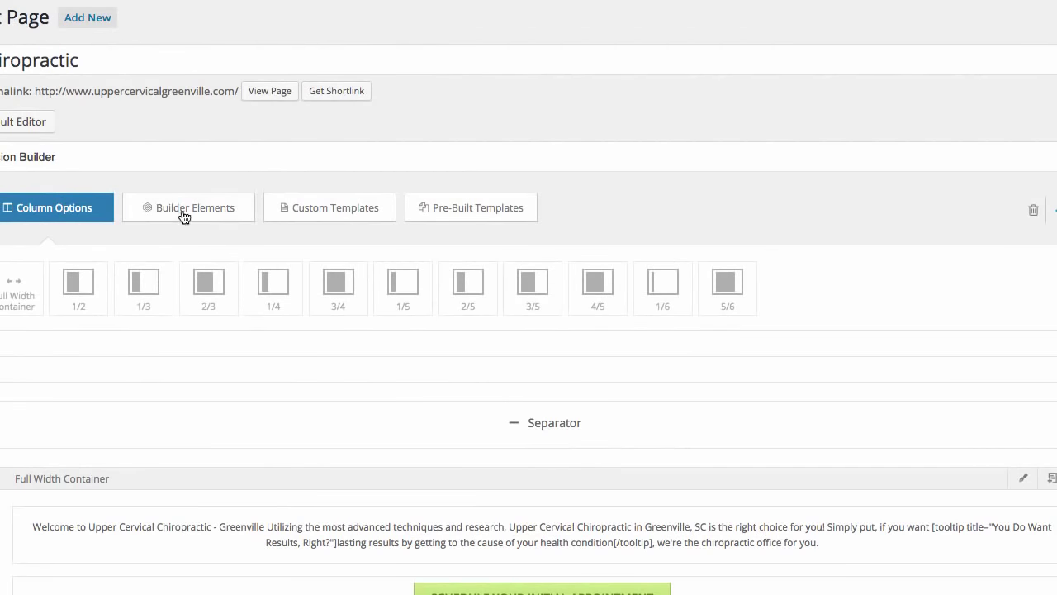
click(178, 218)
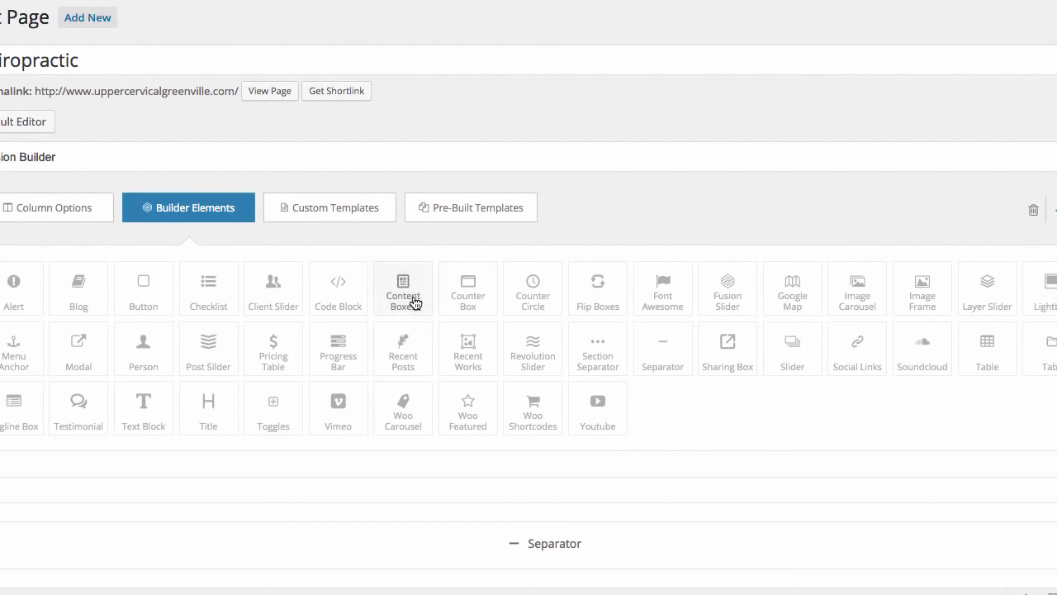
scroll(415, 303, down, 10)
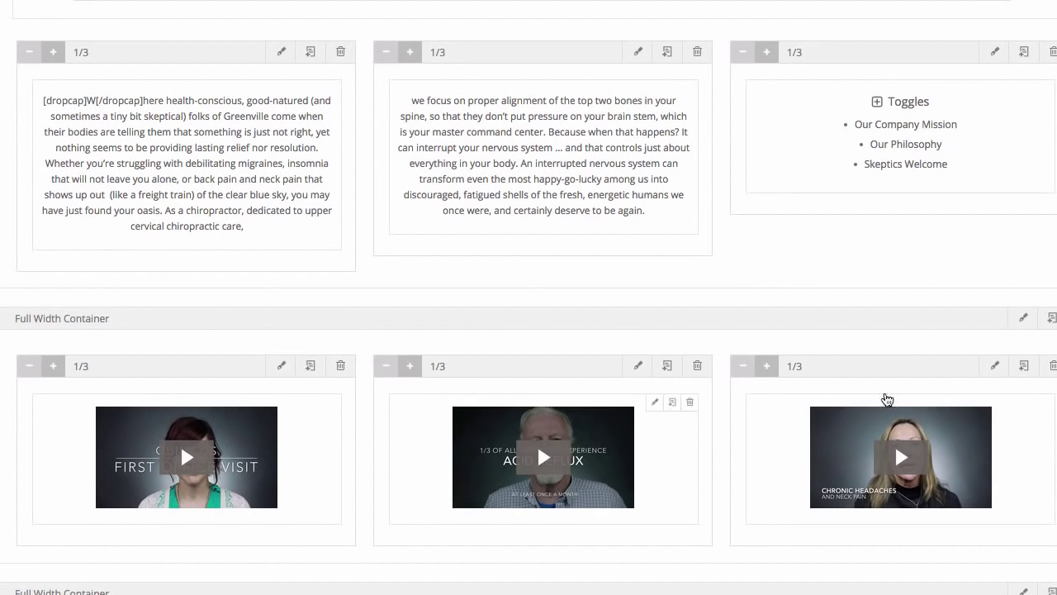
Step: Try to open the column settings of the first and third 1/3 video columns
click(282, 367)
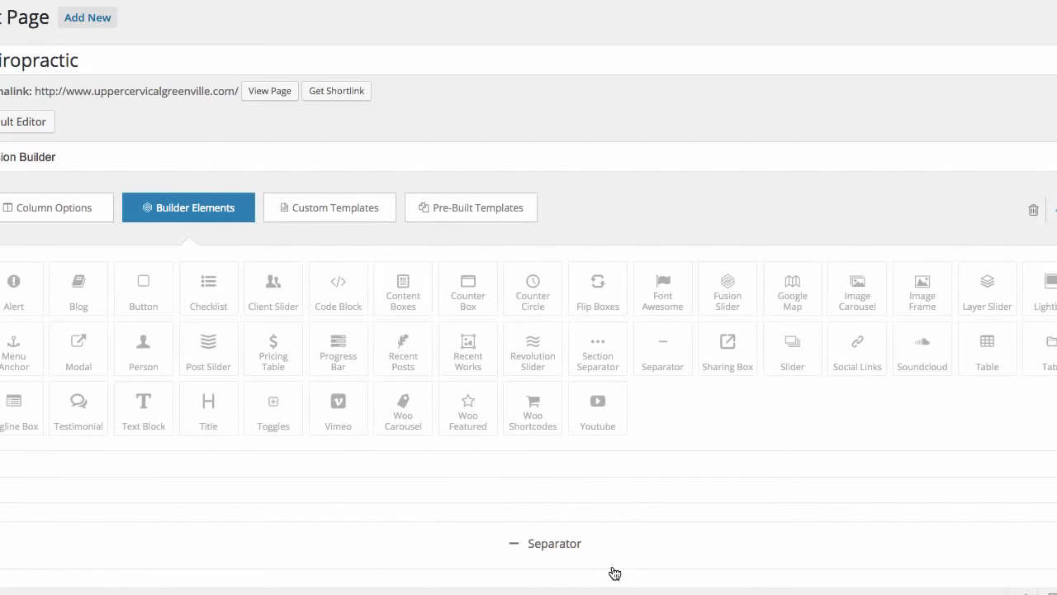
scroll(644, 470, down, 5)
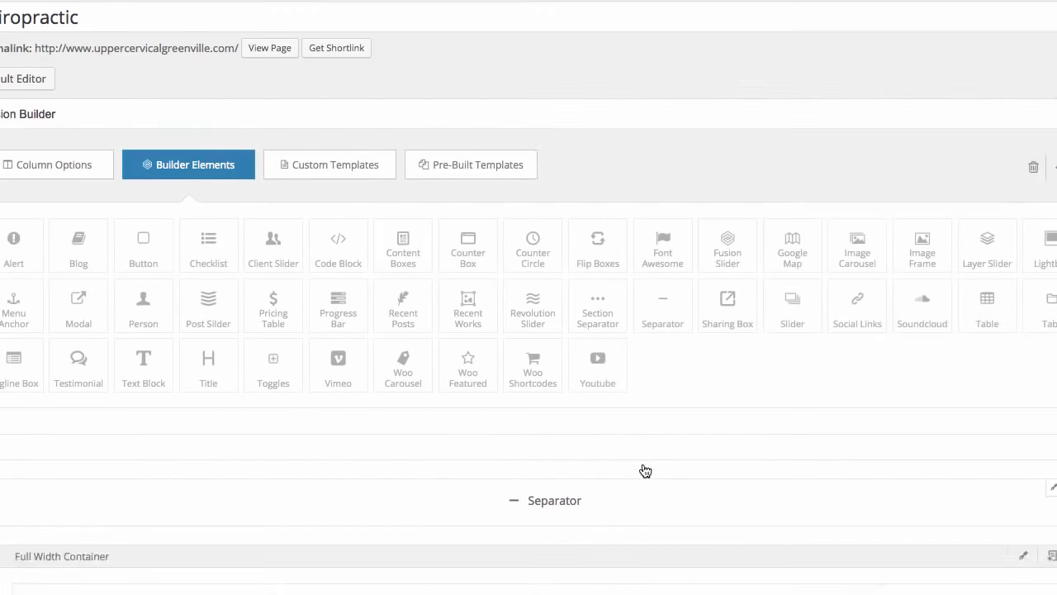
scroll(666, 452, down, 3)
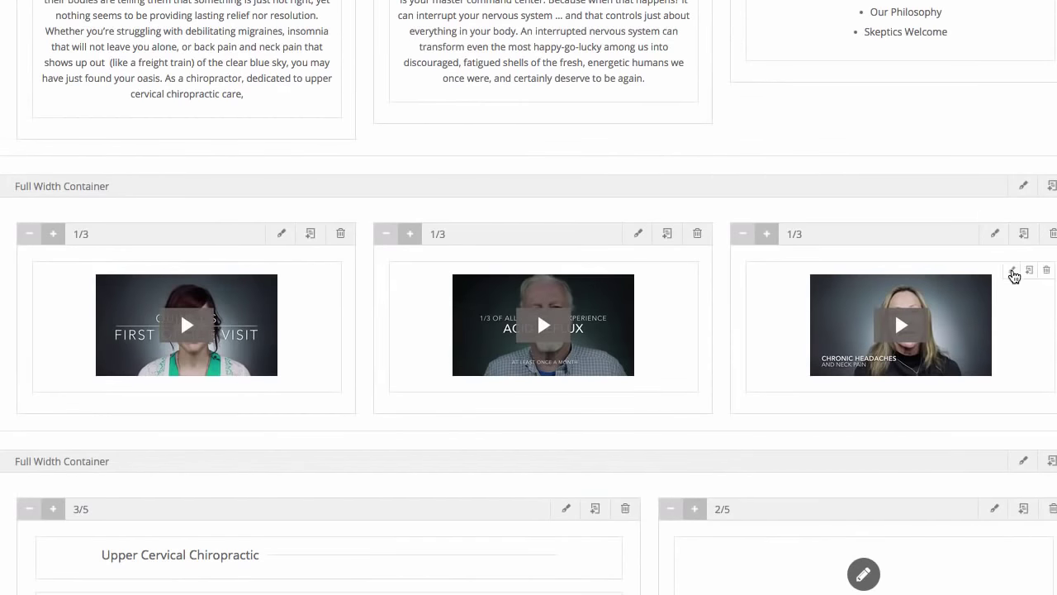
click(995, 240)
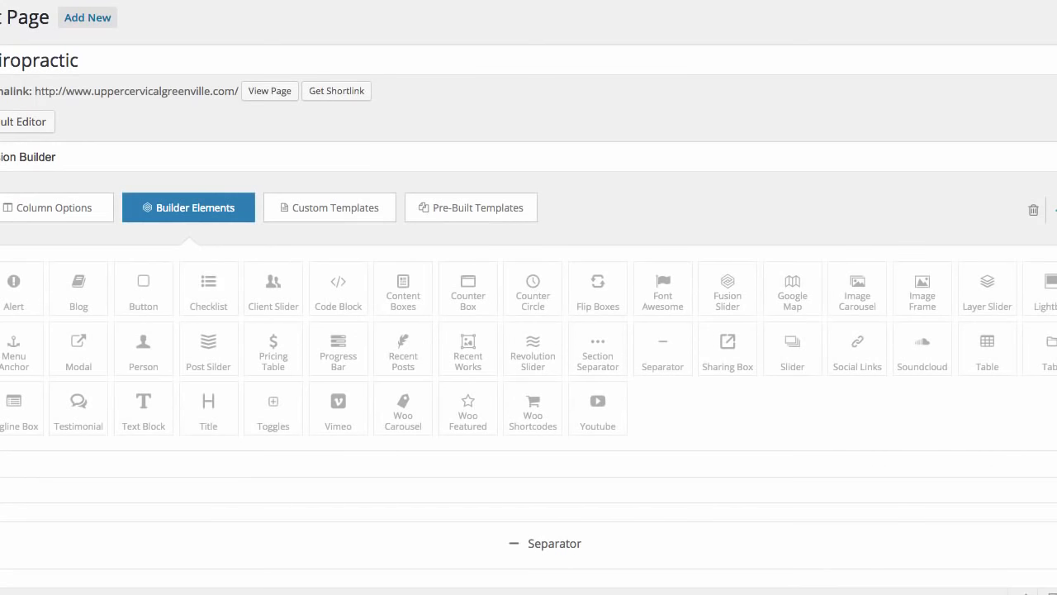
scroll(652, 451, down, 10)
scroll(574, 384, down, 3)
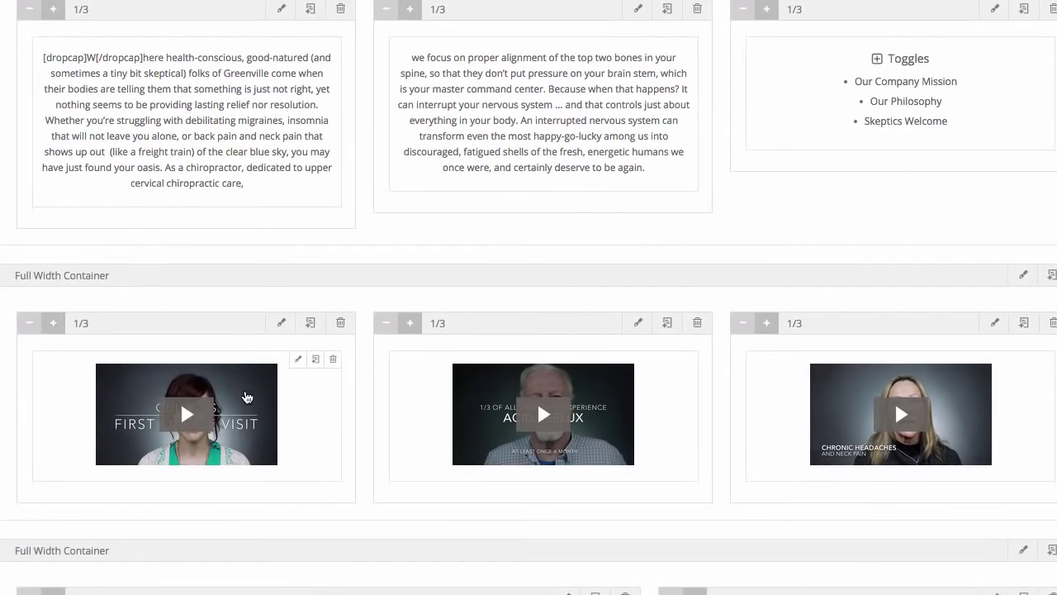
Step: Open the first video's Text Block and inspect its embed code in text view, returning to the visual view
click(296, 360)
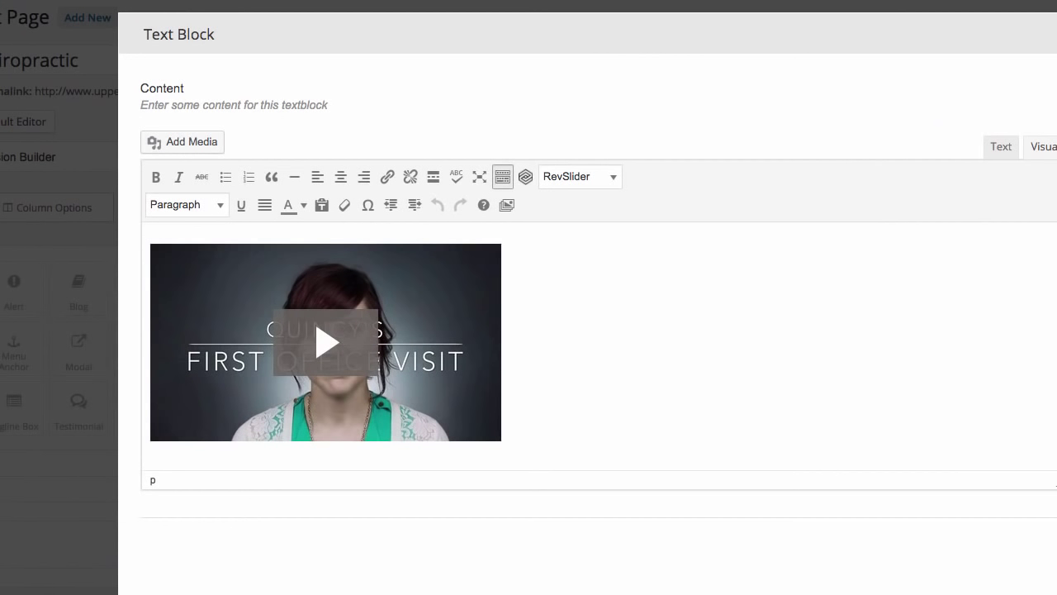
key(Escape)
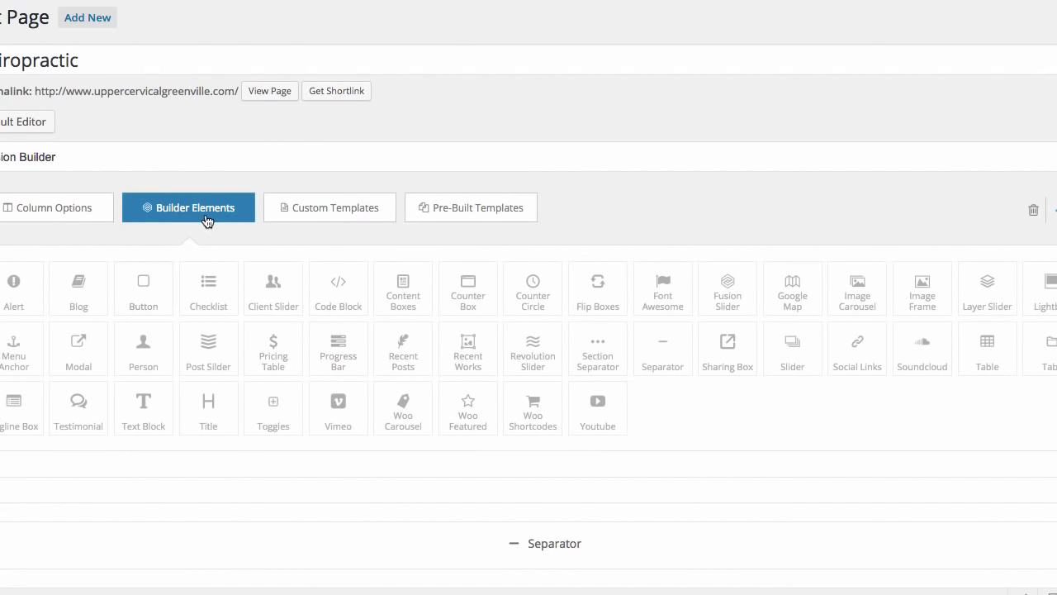
scroll(146, 402, down, 10)
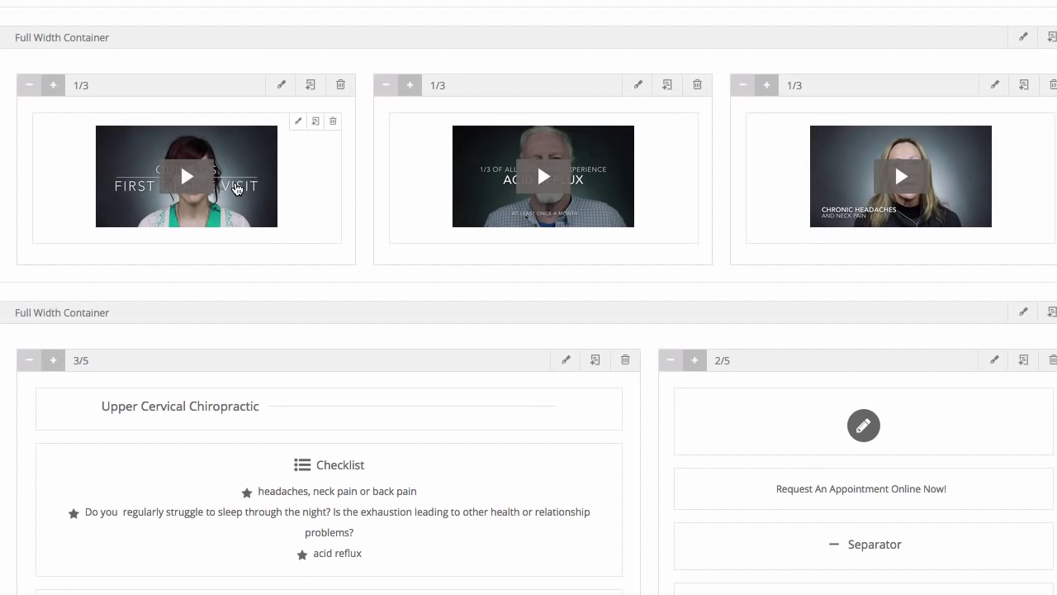
click(298, 124)
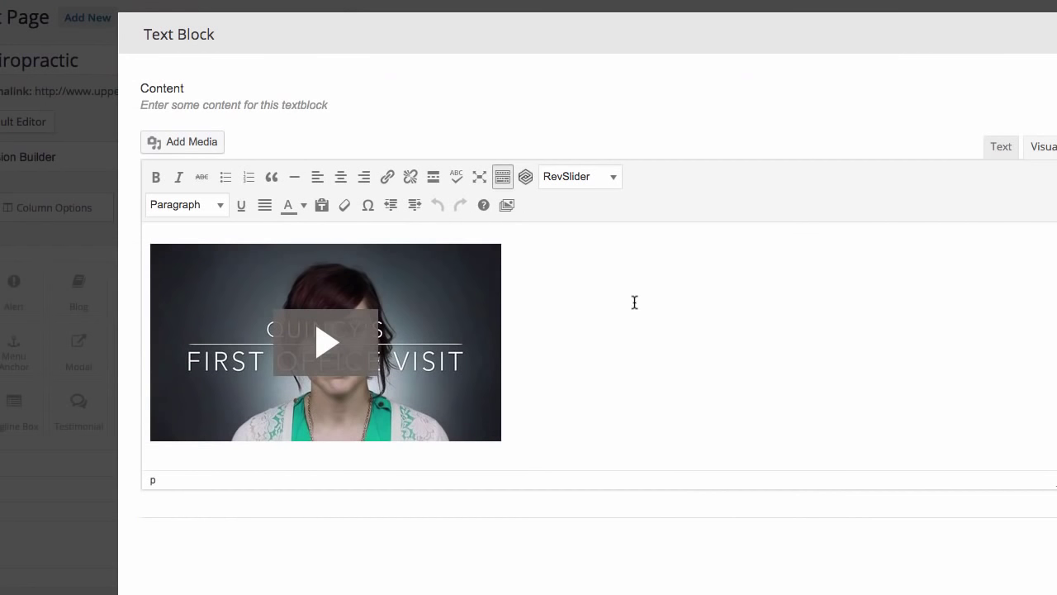
click(1000, 148)
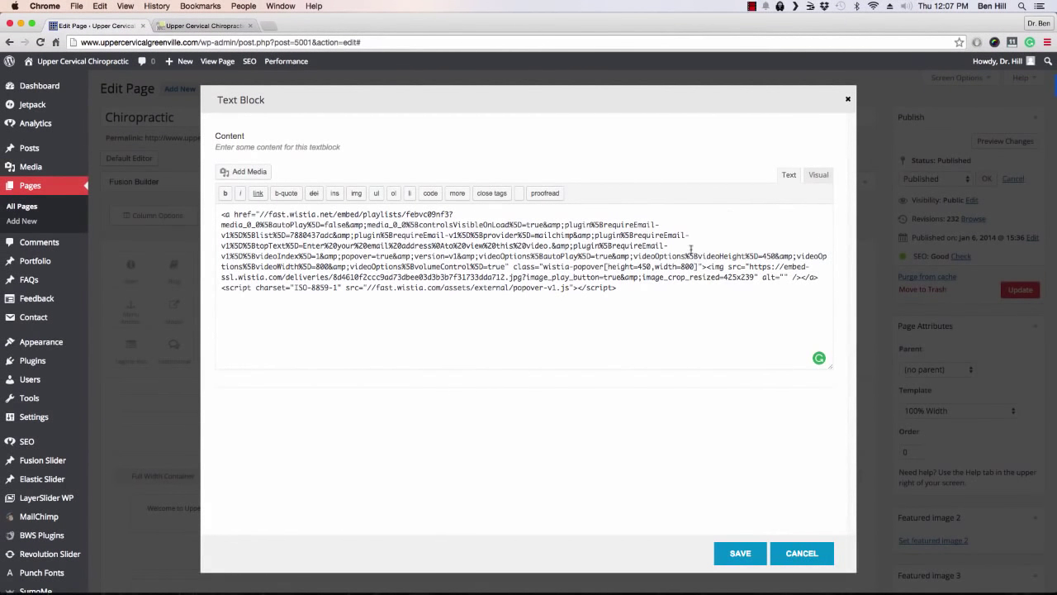
click(818, 175)
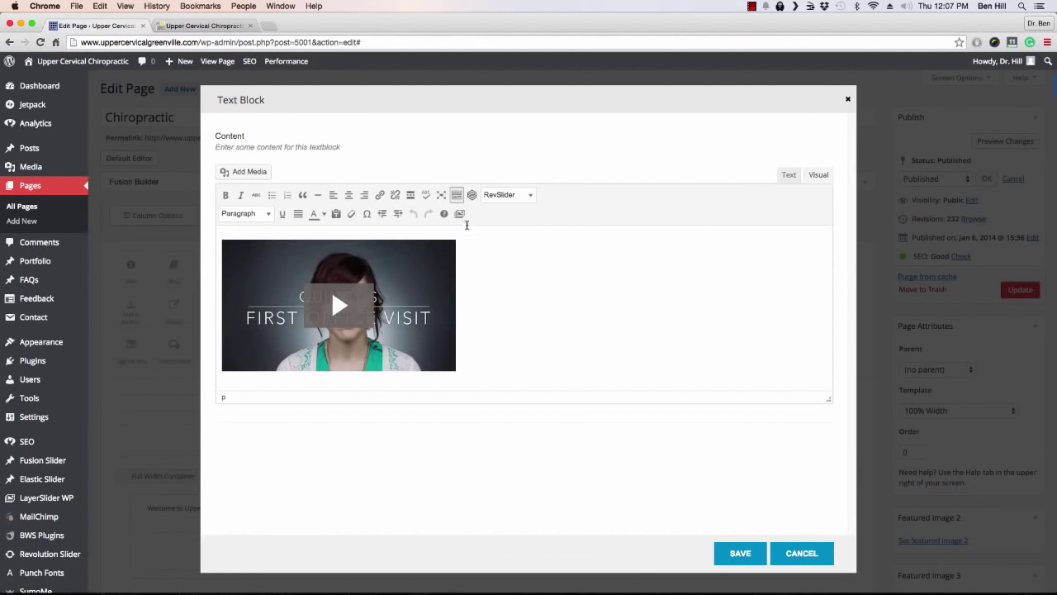
Step: Show the Youtube options in Fusion Shortcodes, and close the shortcode and Text Block dialogs without inserting or saving anything
click(474, 200)
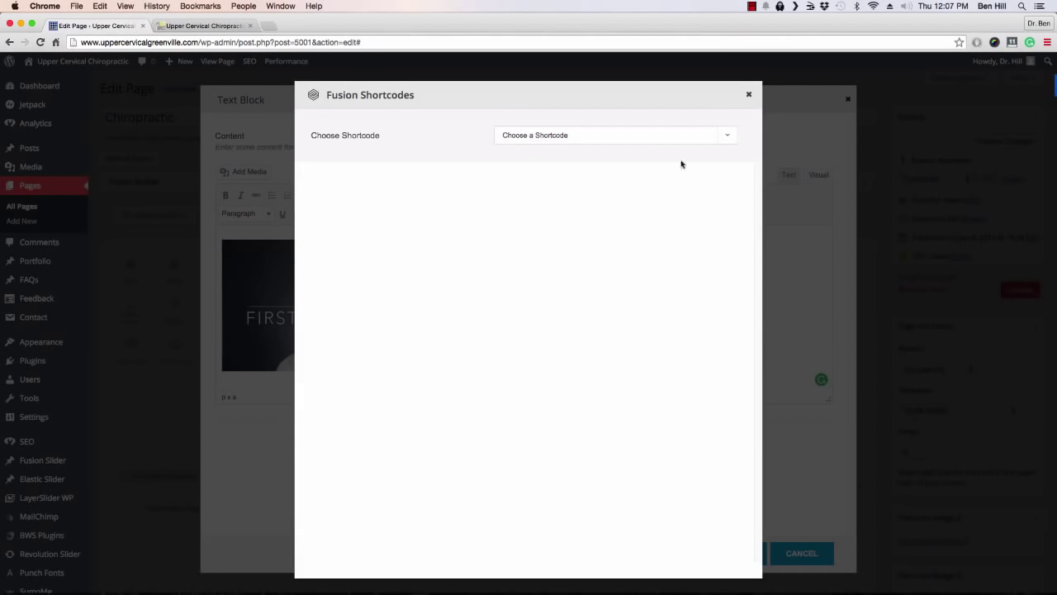
click(729, 136)
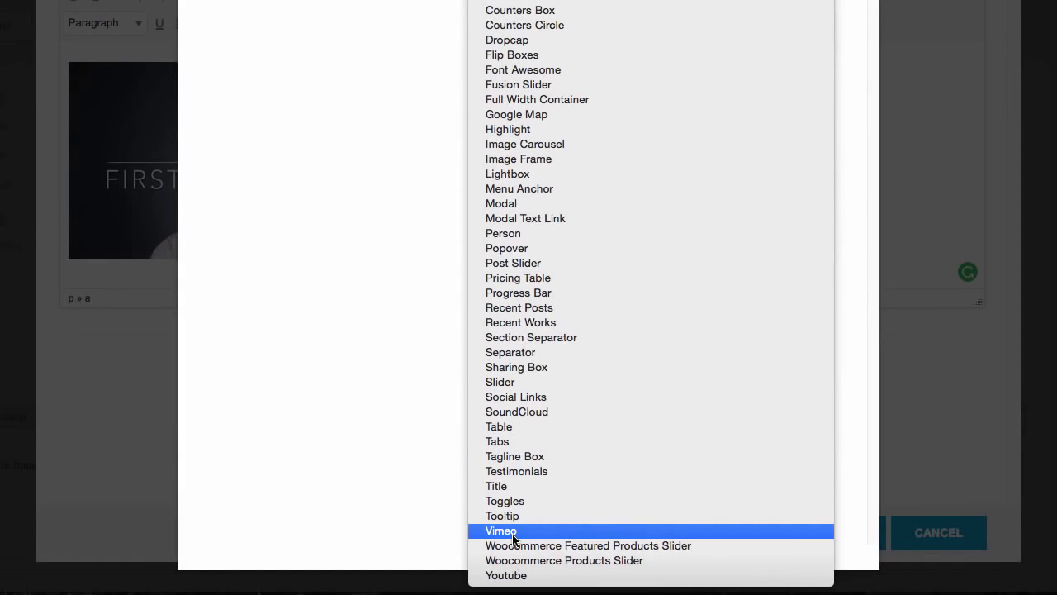
click(513, 576)
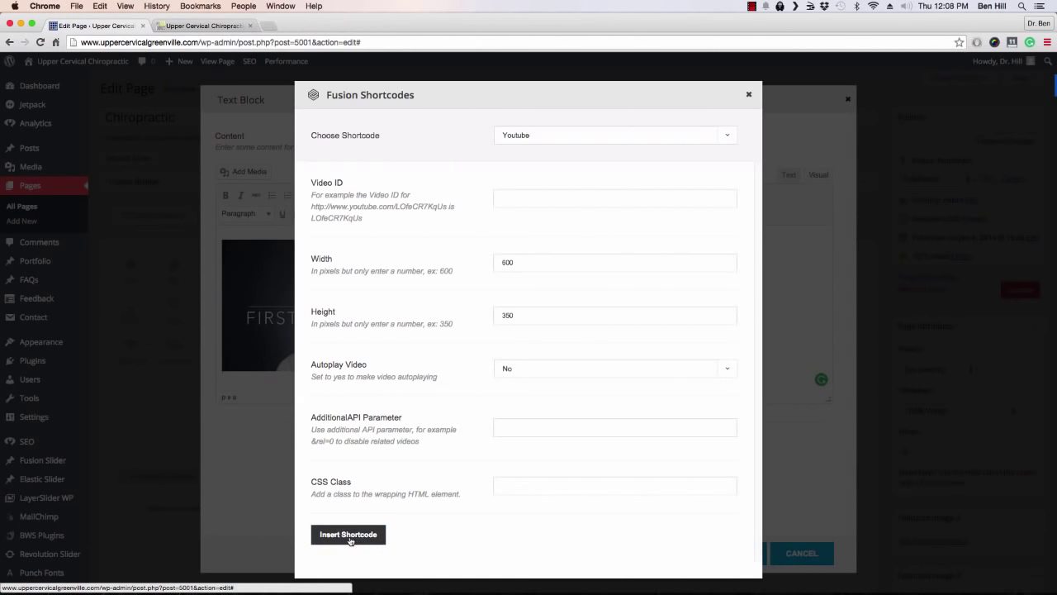
click(748, 94)
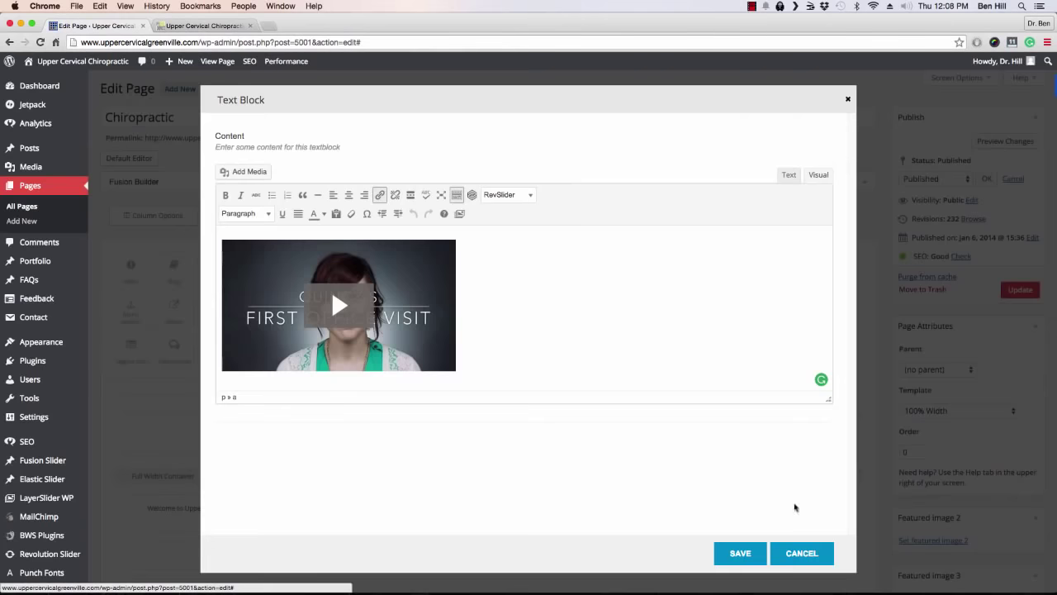
click(800, 552)
Step: Review the layout of the video container's three 1/3 columns and show the Fusion Builder column options
scroll(340, 397, down, 1)
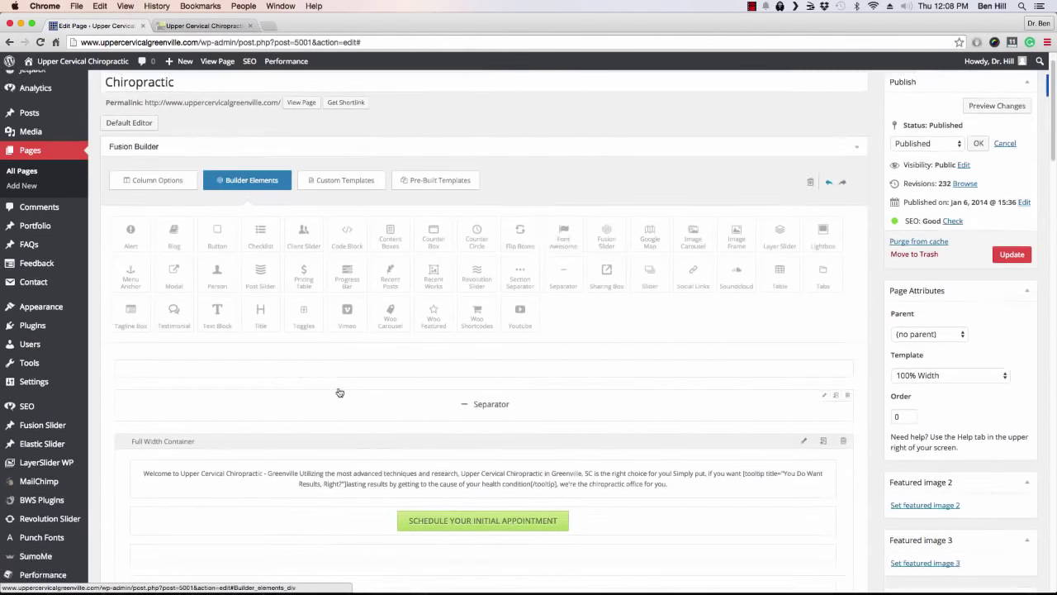
scroll(338, 393, down, 10)
scroll(272, 193, up, 4)
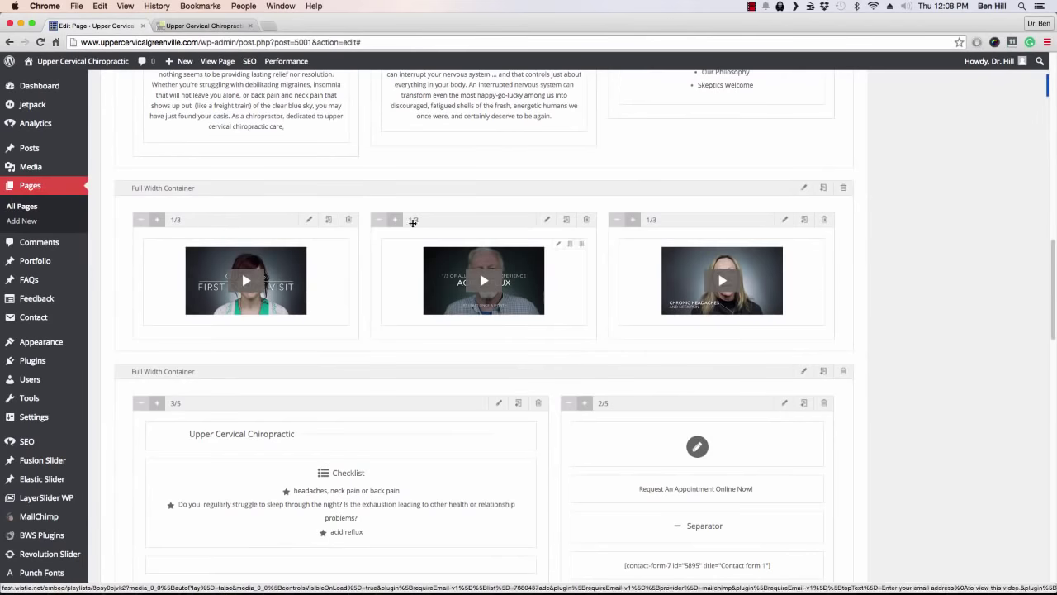
scroll(405, 273, up, 2)
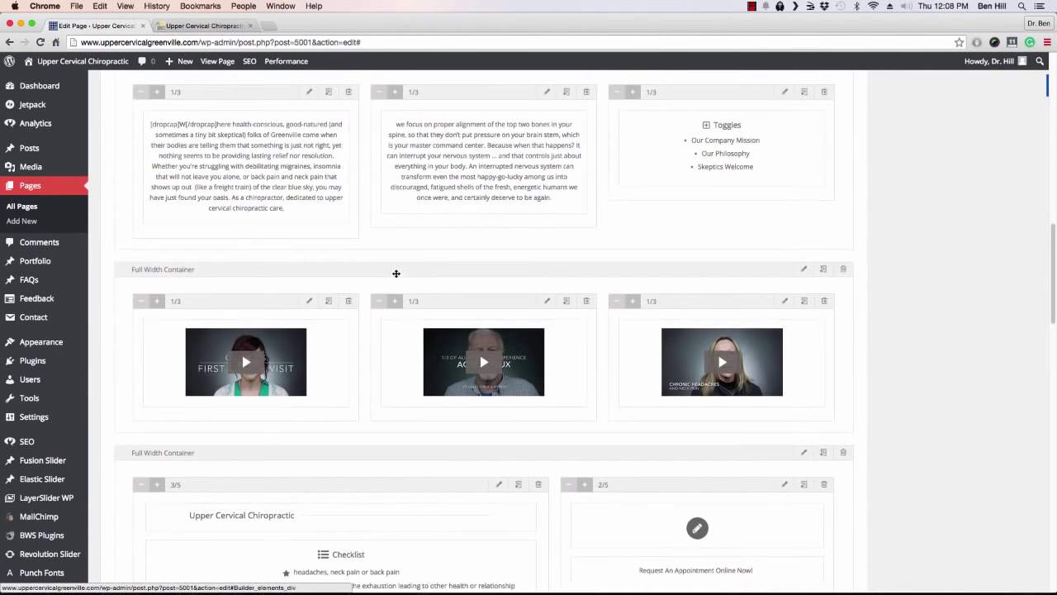
scroll(402, 286, up, 10)
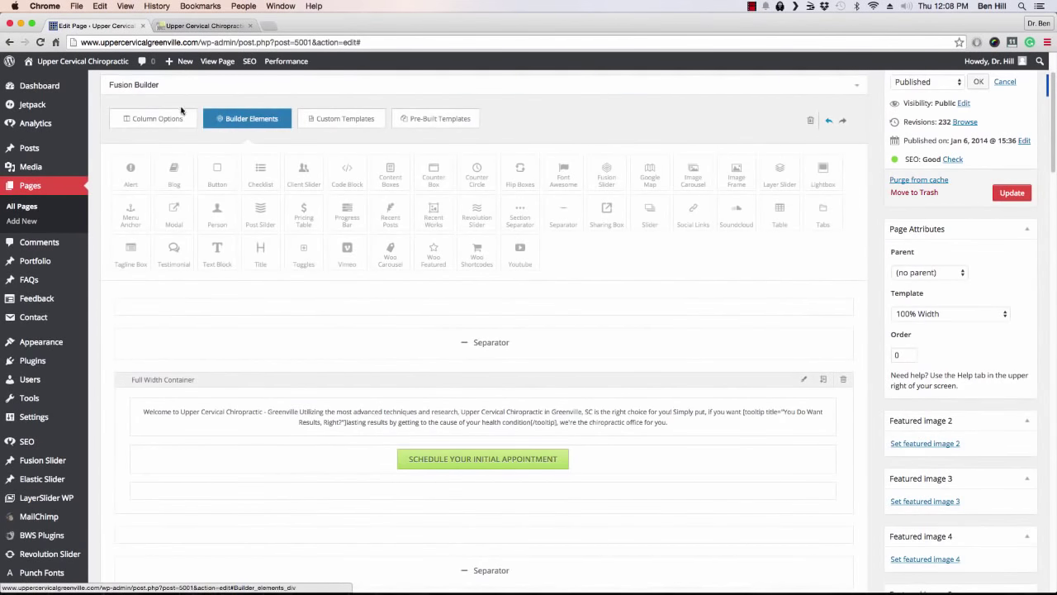
click(174, 120)
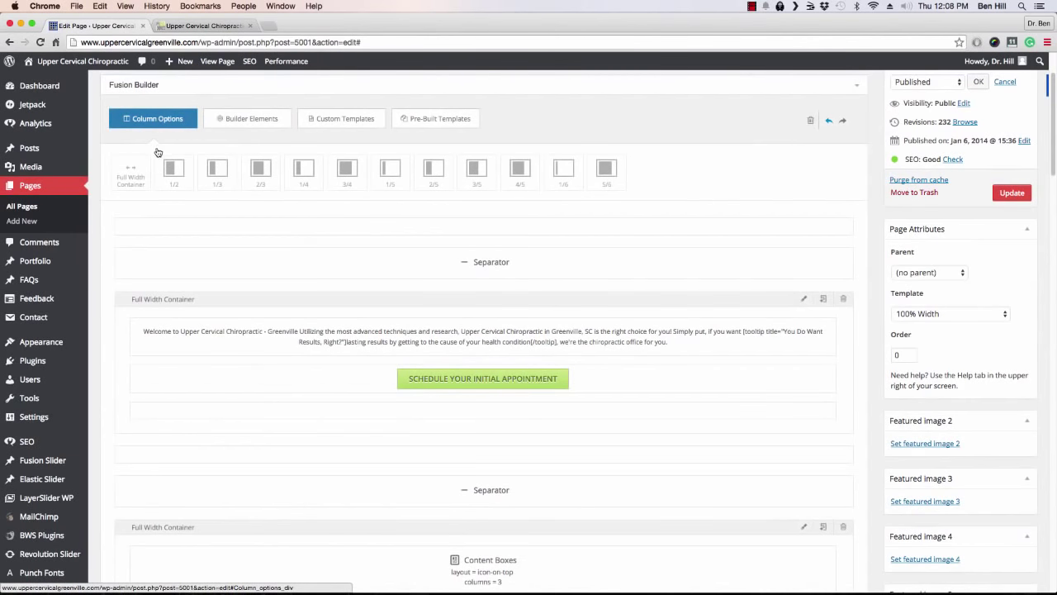
scroll(161, 165, down, 4)
scroll(223, 173, down, 10)
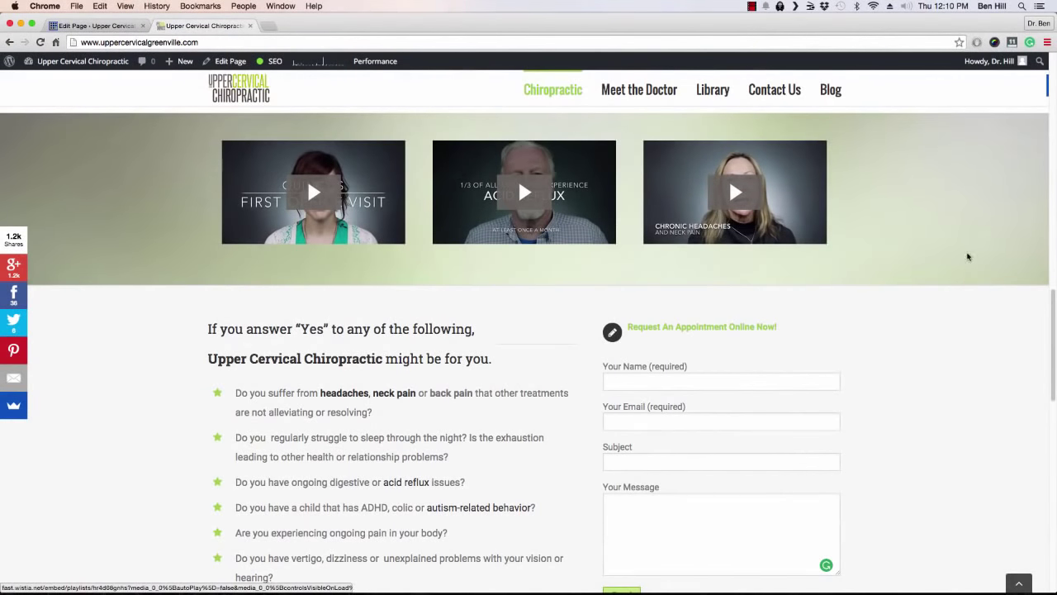
Step: Examine the symptom checklist and appointment form section below the videos on the live page
scroll(105, 278, down, 2)
scroll(105, 277, down, 2)
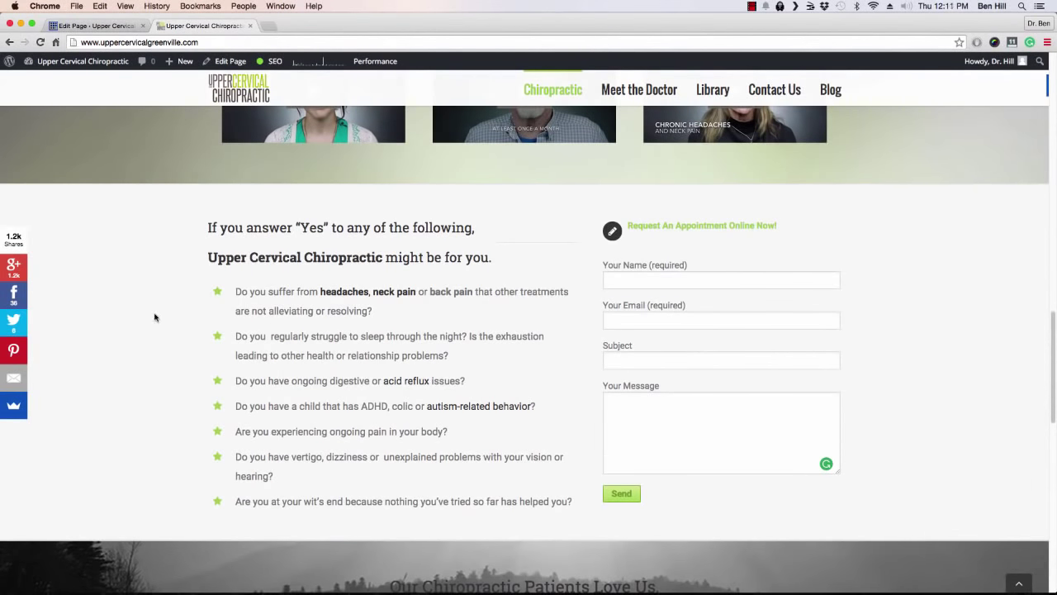
scroll(164, 302, down, 2)
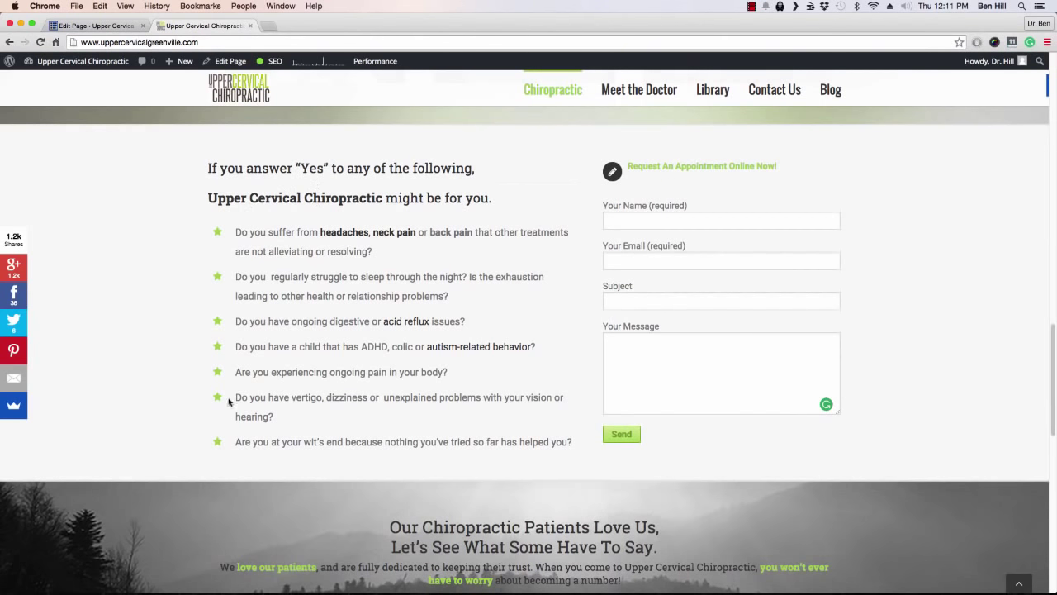
Step: Return to the page editor and compare the checklist section's 3/5 and 2/5 columns with the Fusion Builder column options
click(106, 28)
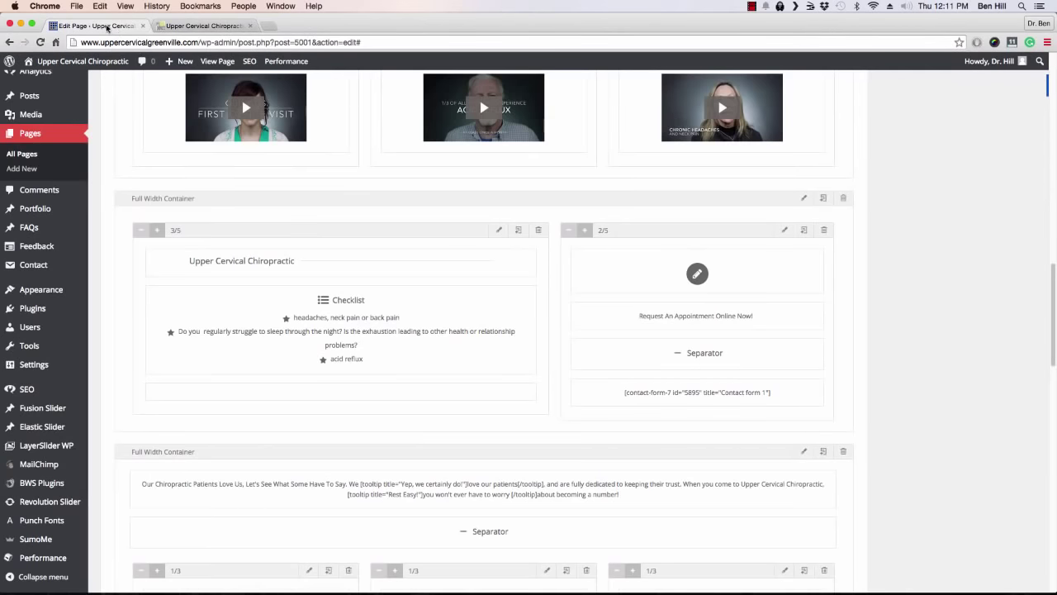
scroll(424, 269, down, 3)
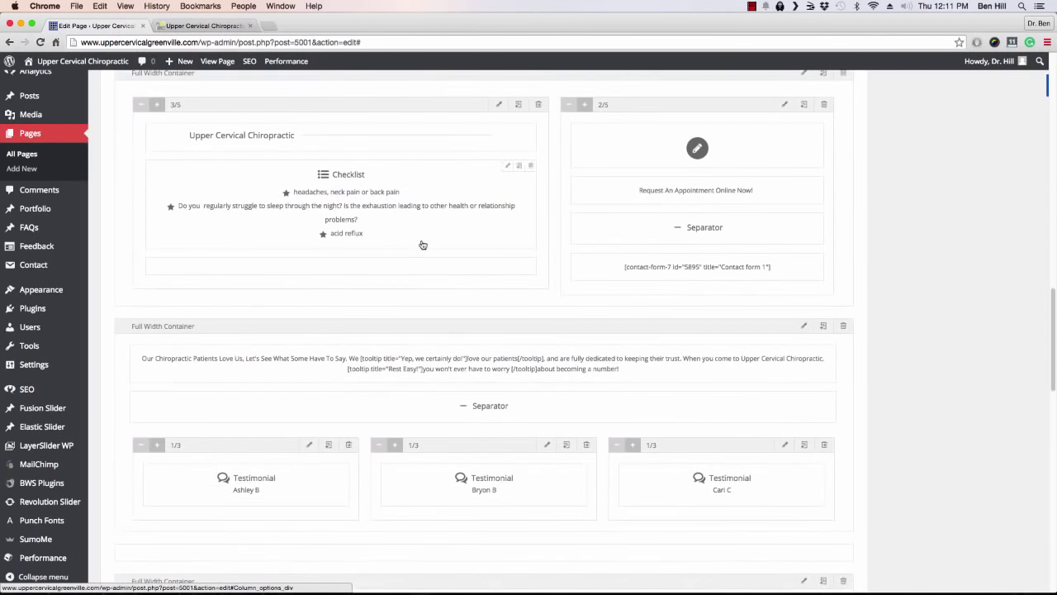
scroll(420, 243, up, 2)
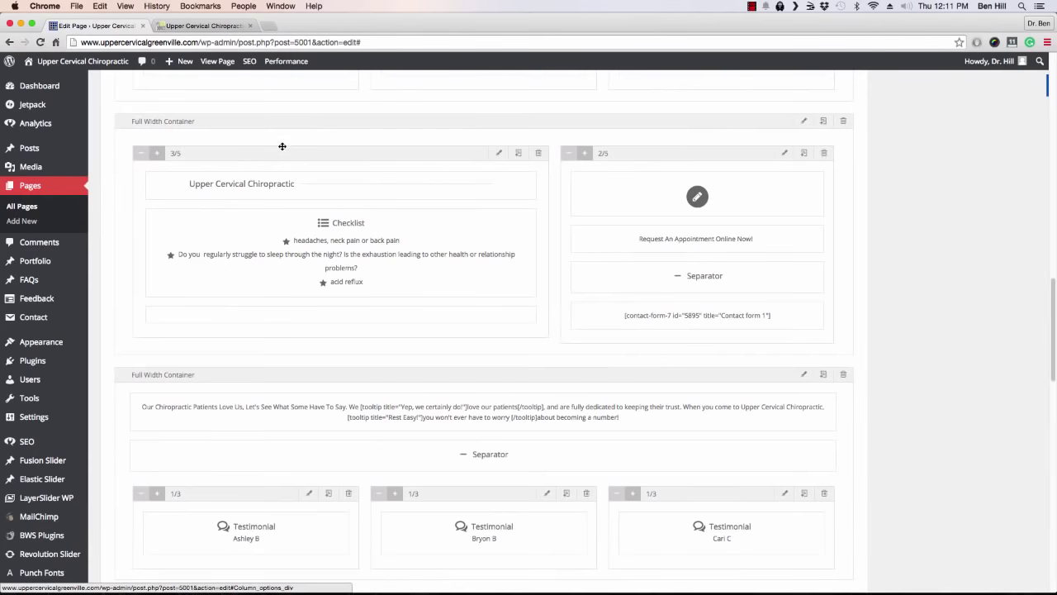
scroll(281, 146, up, 15)
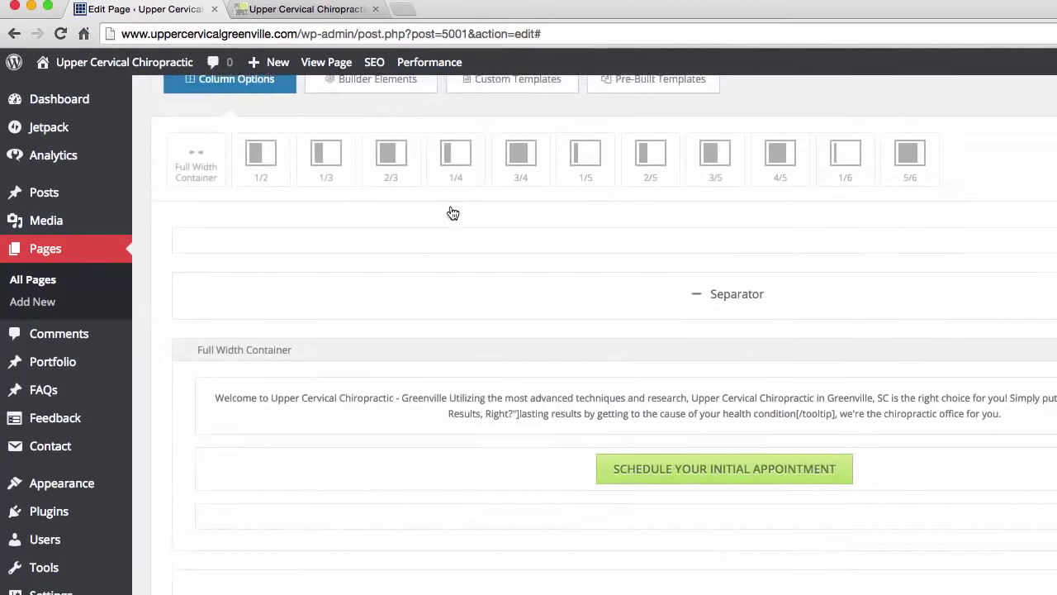
scroll(453, 214, up, 5)
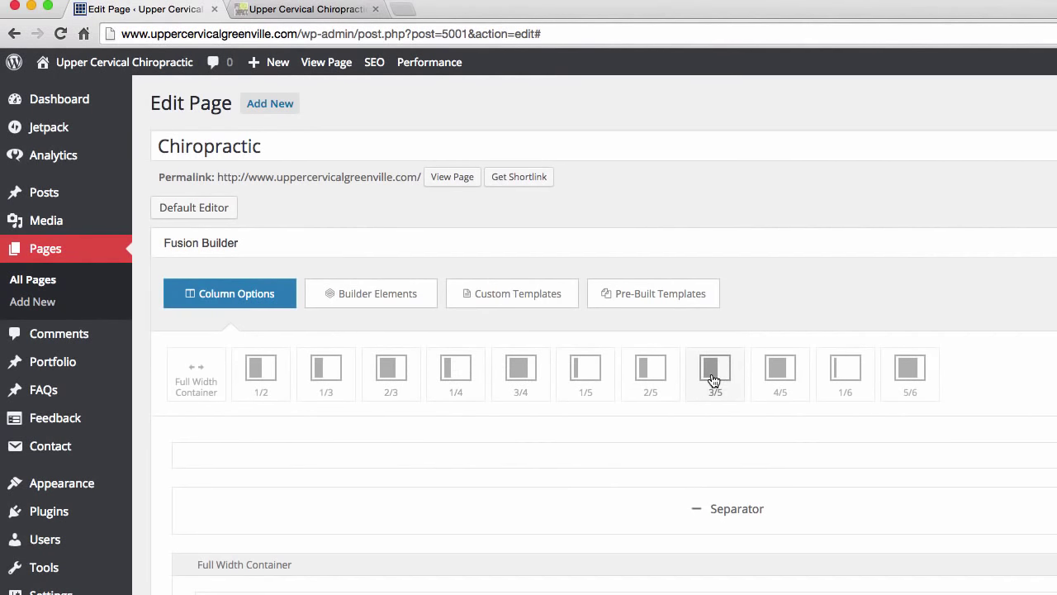
scroll(714, 380, down, 10)
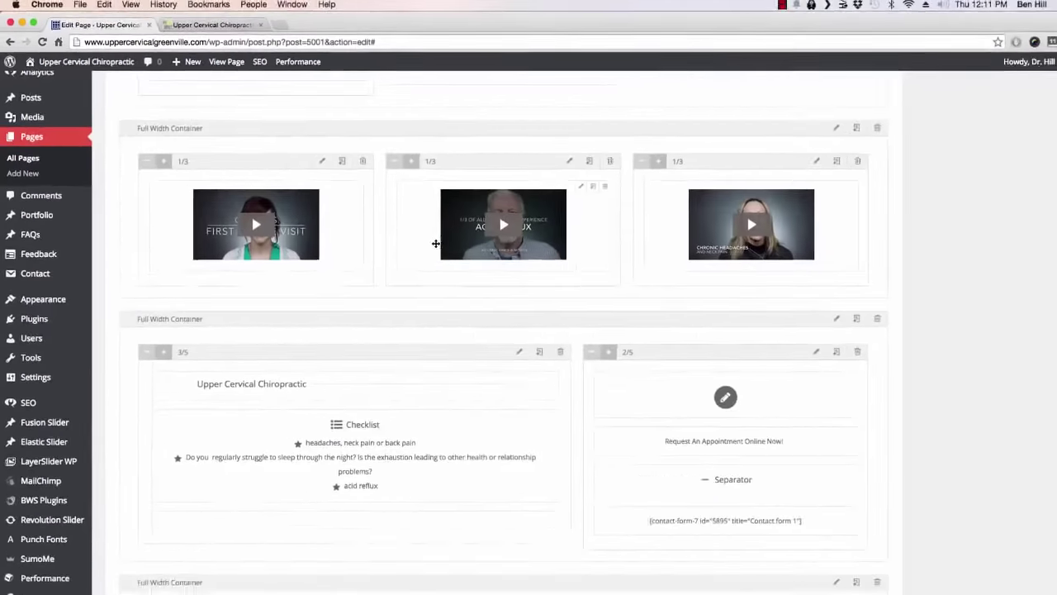
scroll(413, 238, down, 5)
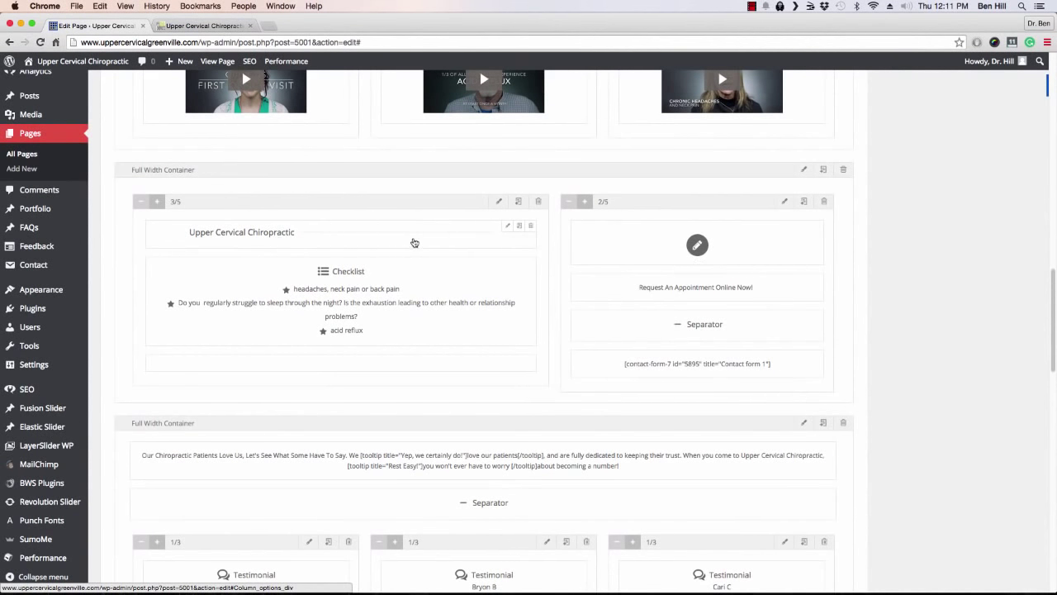
Step: Try widening the checklist column to 2/3 and restore it to 3/5
click(156, 203)
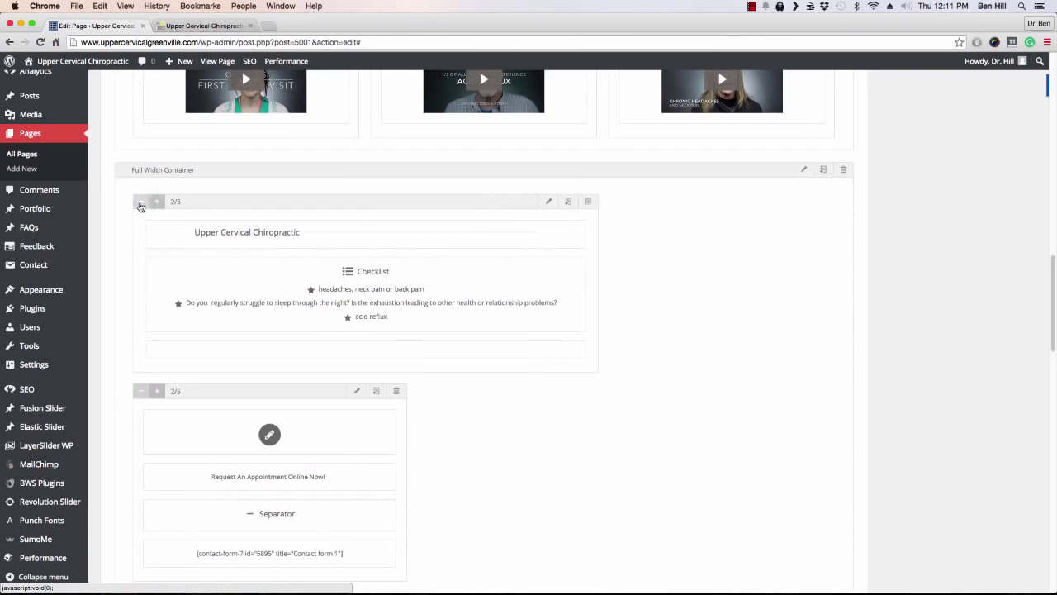
click(141, 205)
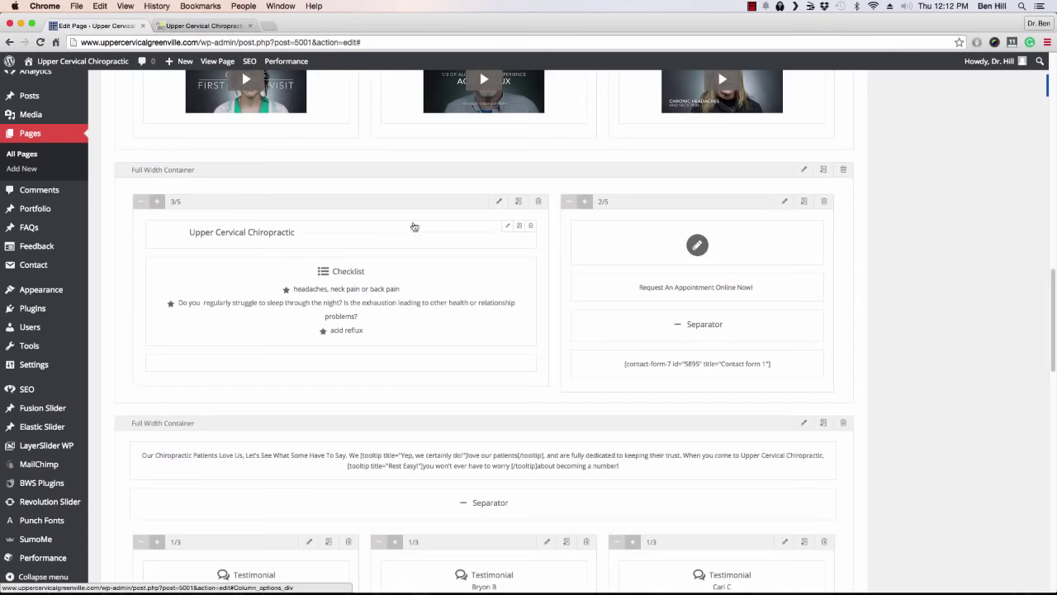
Step: Check the section's heading on the live page and inspect its Title element in visual view, closing it without saving
click(192, 26)
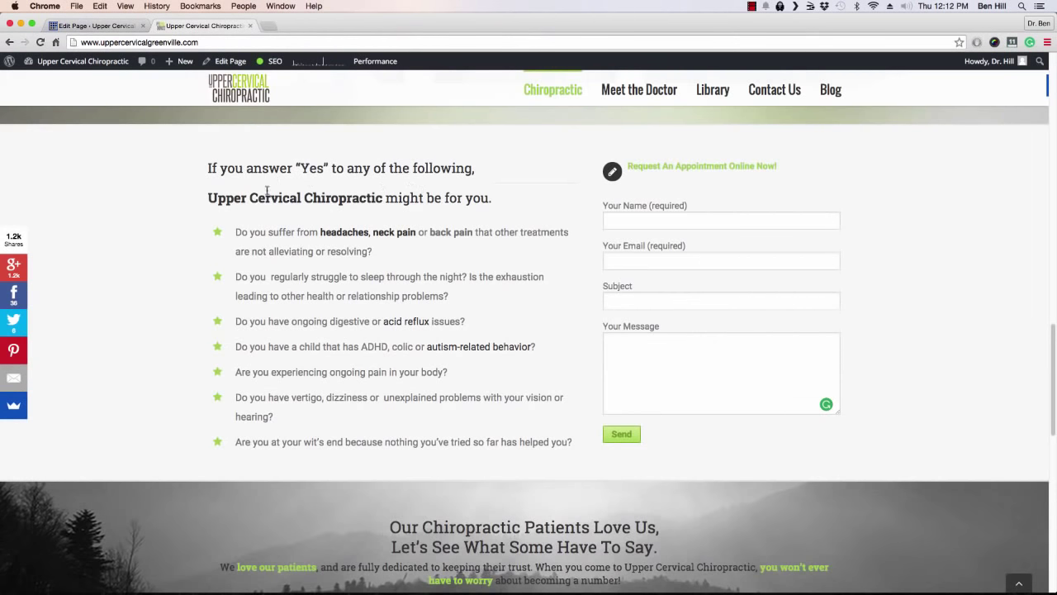
click(95, 25)
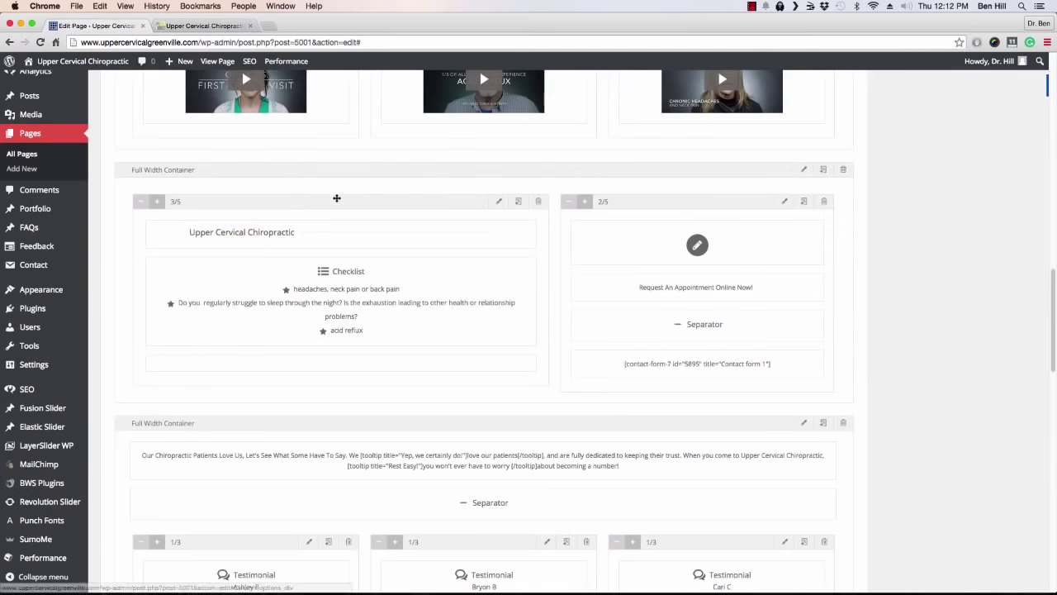
click(506, 231)
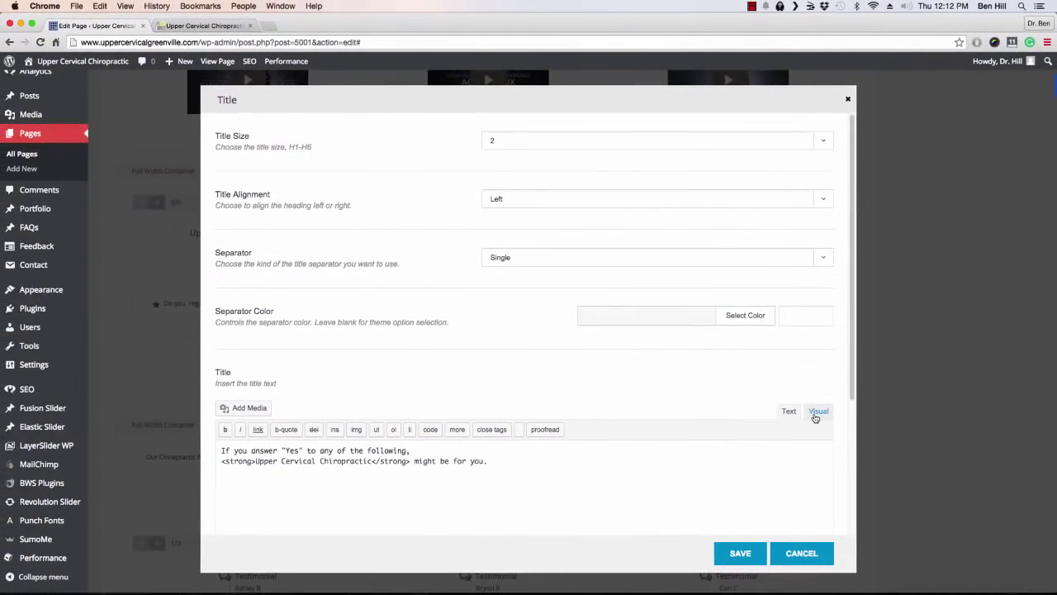
click(963, 497)
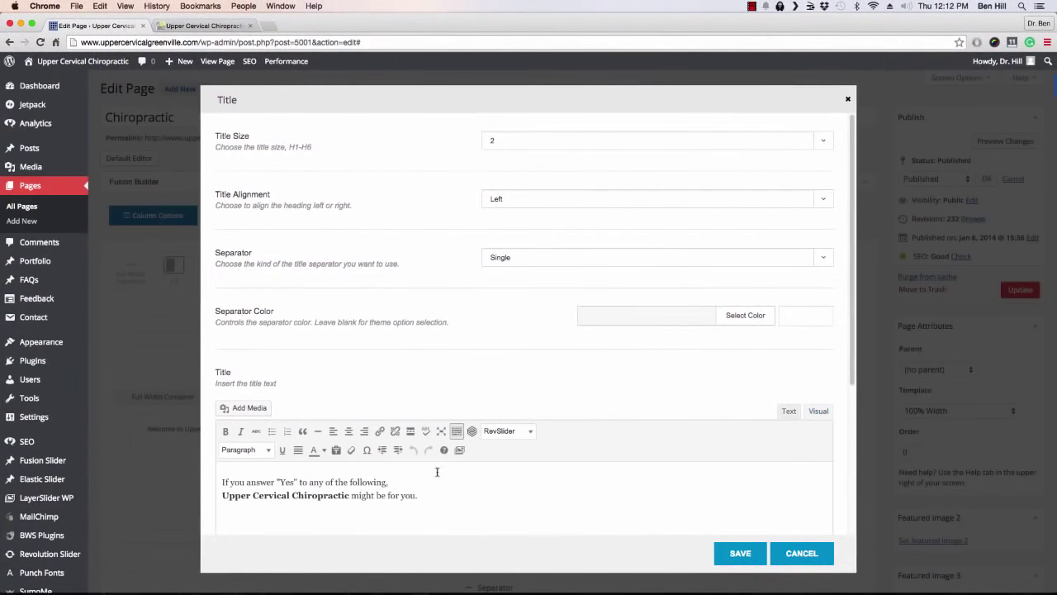
click(800, 559)
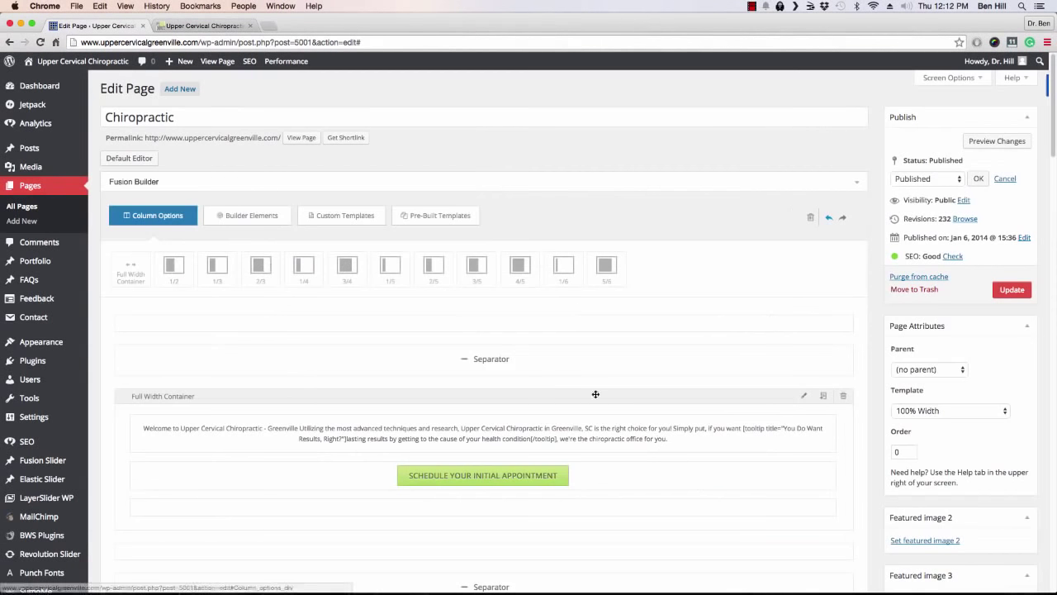
Step: Show the Title element among the builder elements and check the heading's separator line on the live page
click(245, 222)
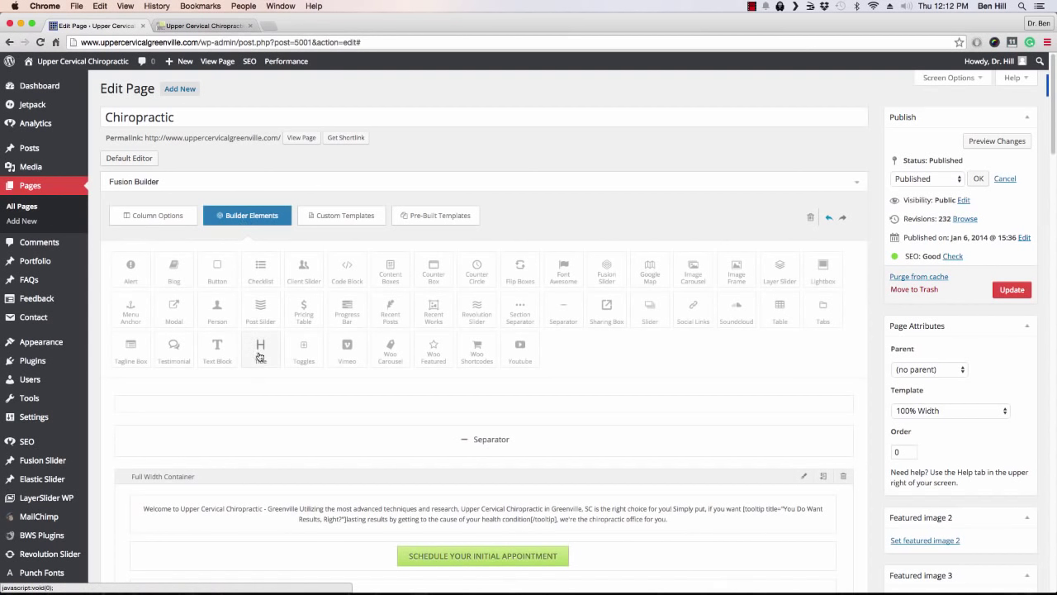
click(205, 26)
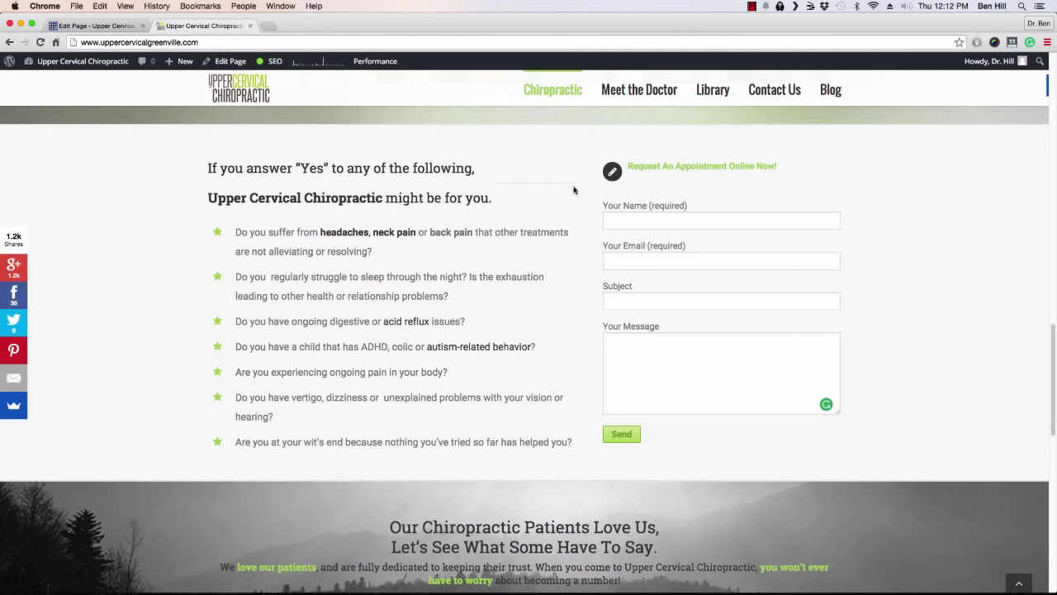
click(94, 26)
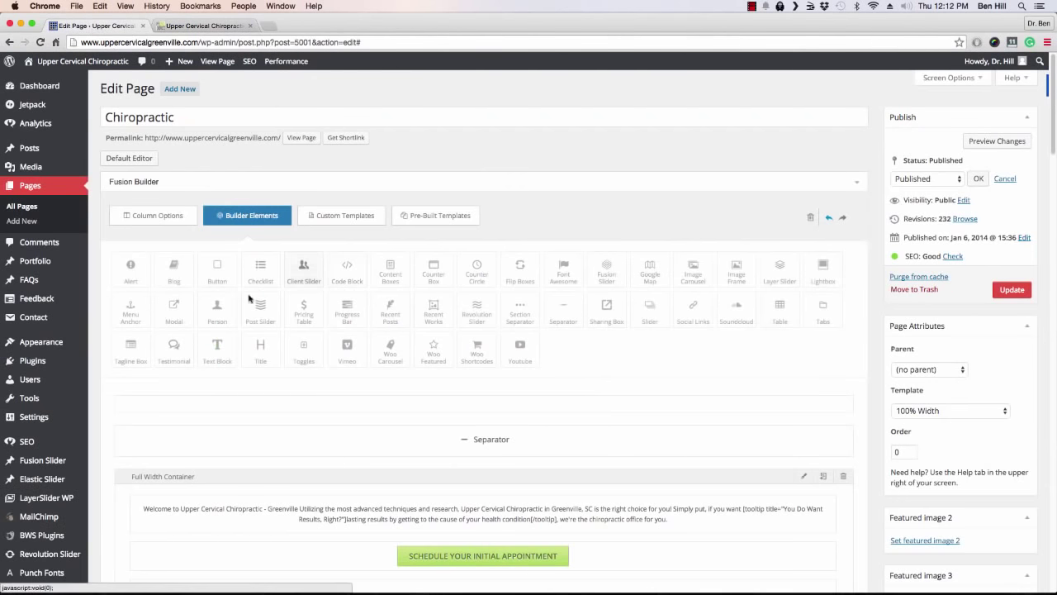
Step: Locate the Checklist element in the 3/5 column and its counterpart among the Fusion Builder elements
scroll(305, 301, down, 1)
scroll(306, 302, down, 15)
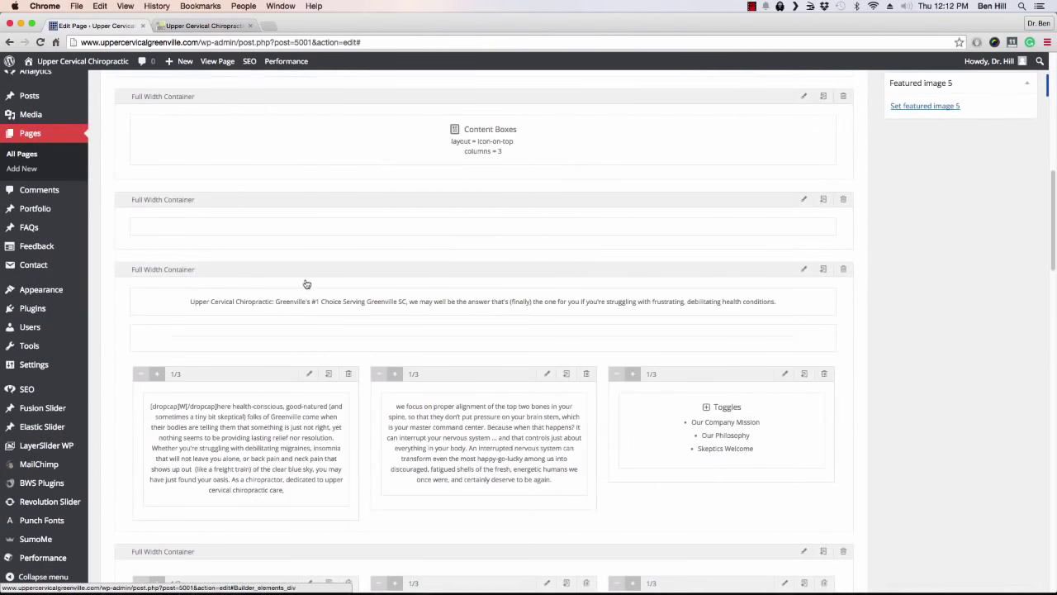
scroll(302, 280, down, 1)
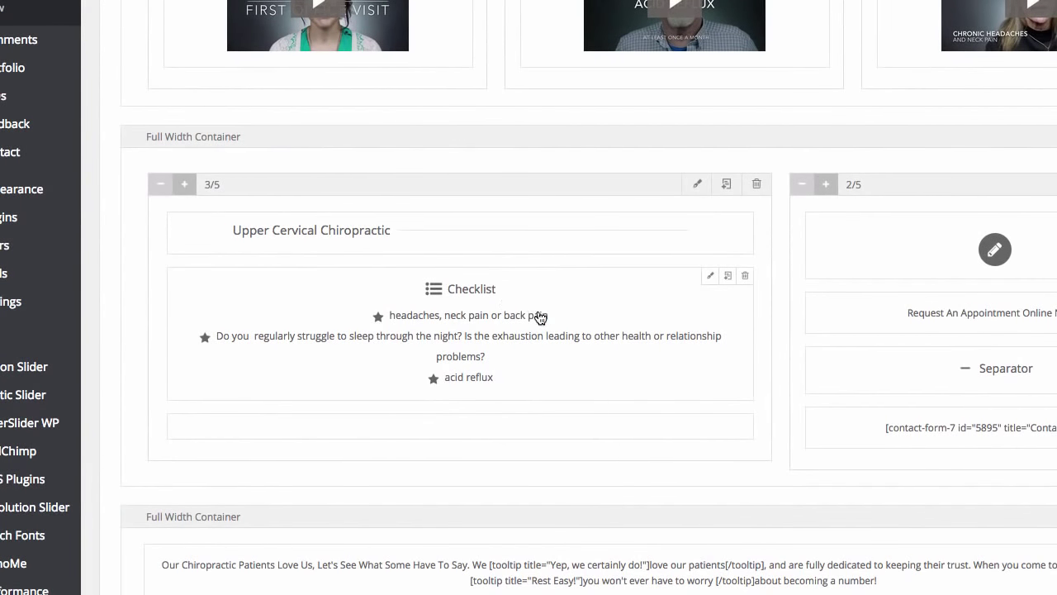
scroll(533, 314, up, 10)
scroll(533, 317, up, 4)
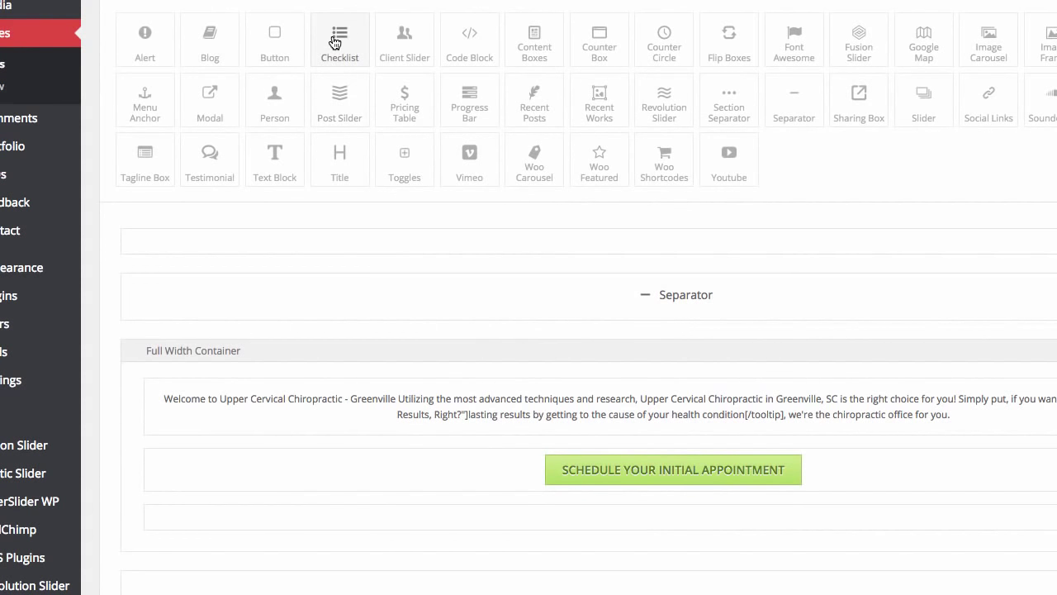
scroll(334, 43, down, 15)
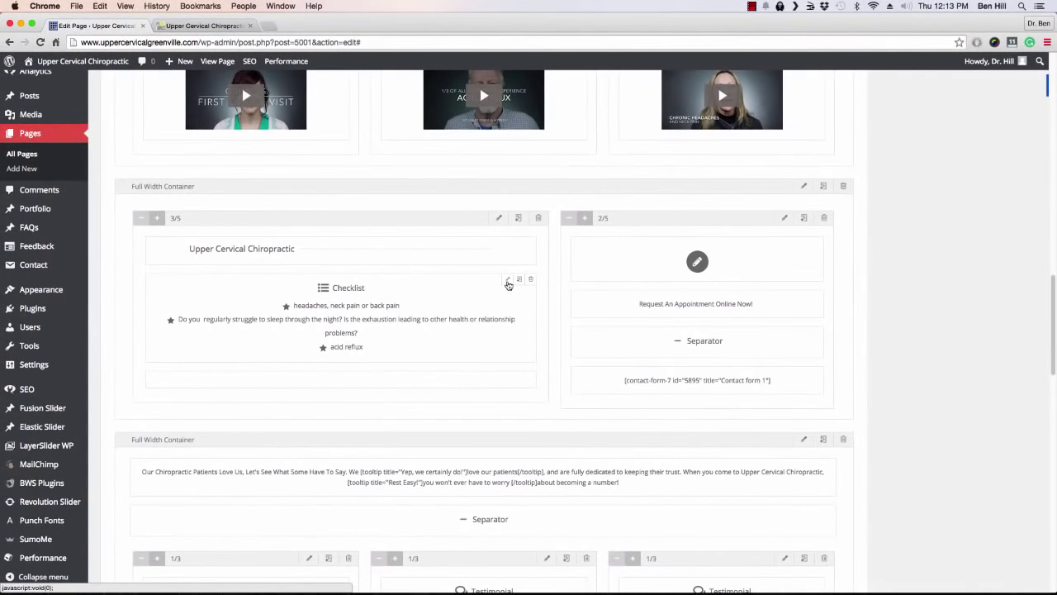
Step: Open the Checklist element and review its global icon, icon color, circle and item size settings against the live page
click(508, 281)
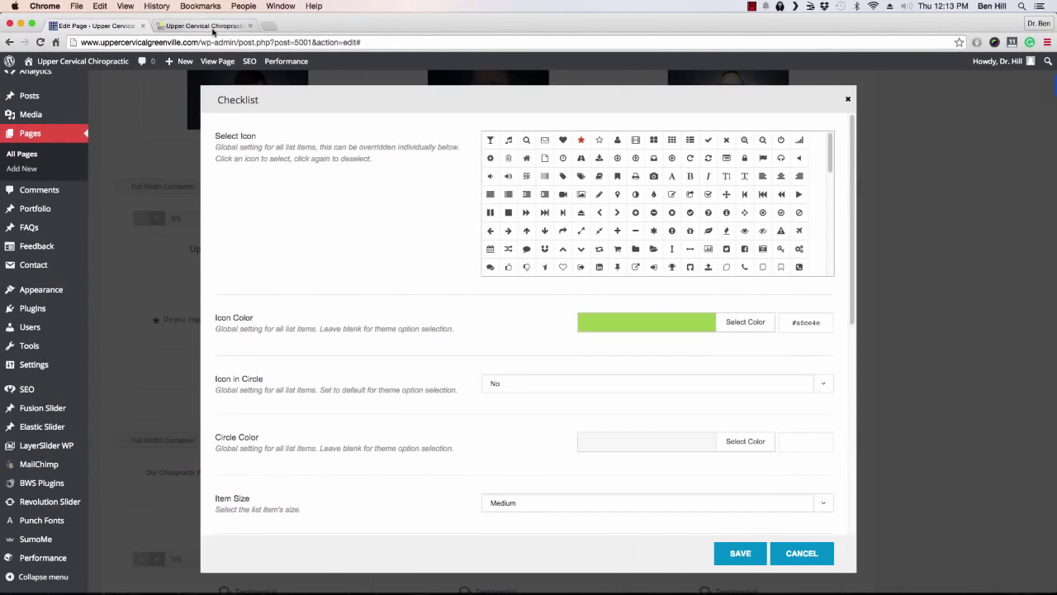
click(202, 25)
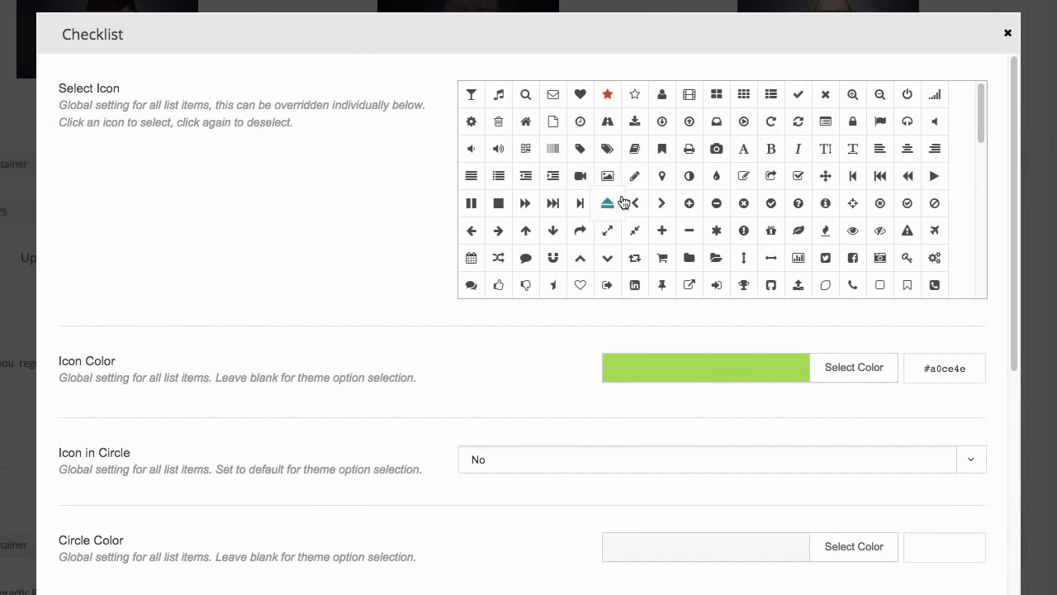
scroll(307, 210, down, 1)
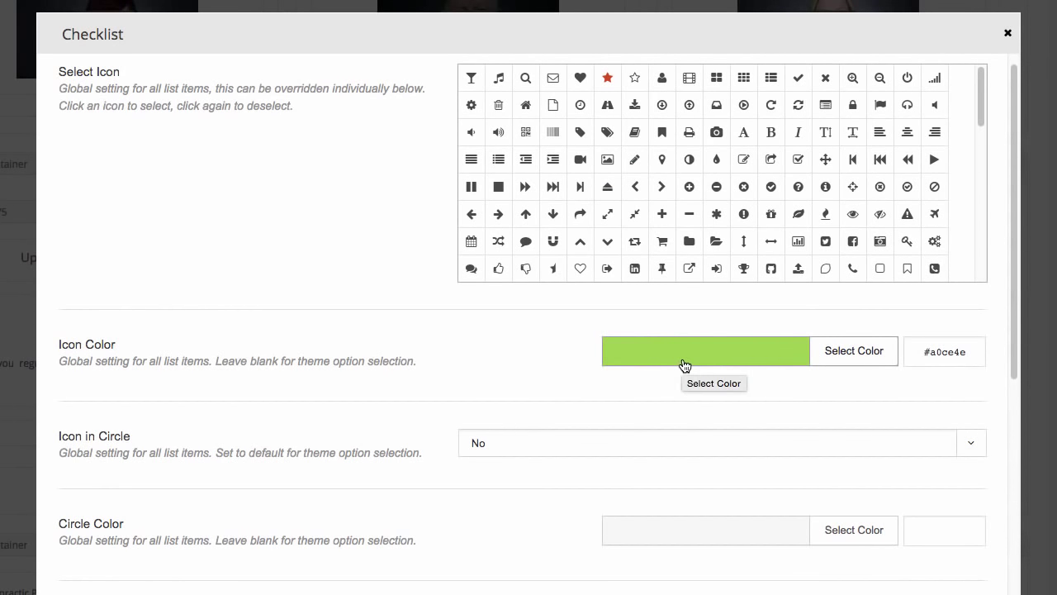
scroll(385, 259, down, 5)
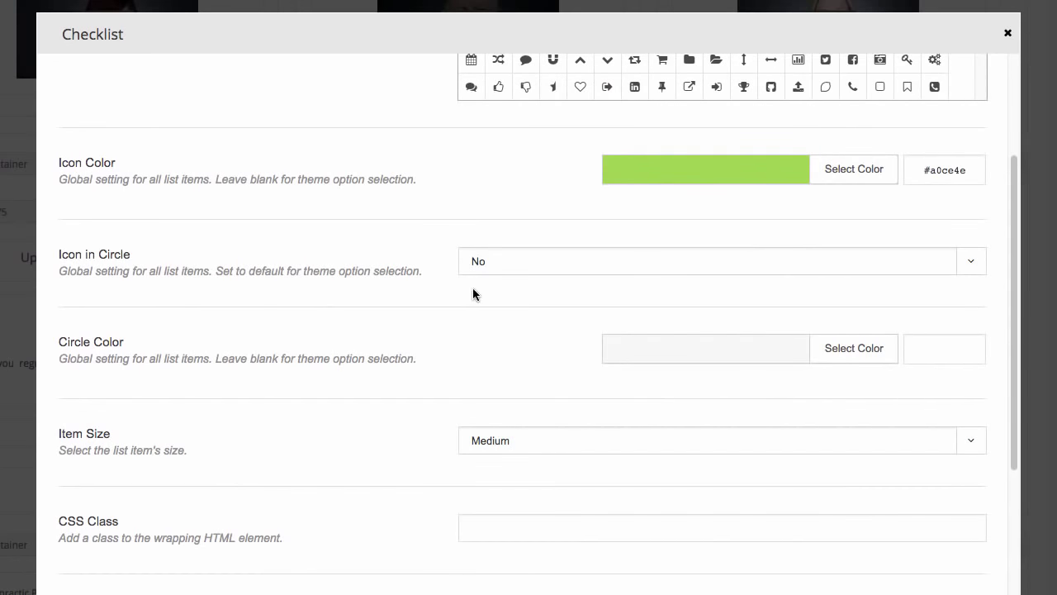
scroll(413, 277, down, 3)
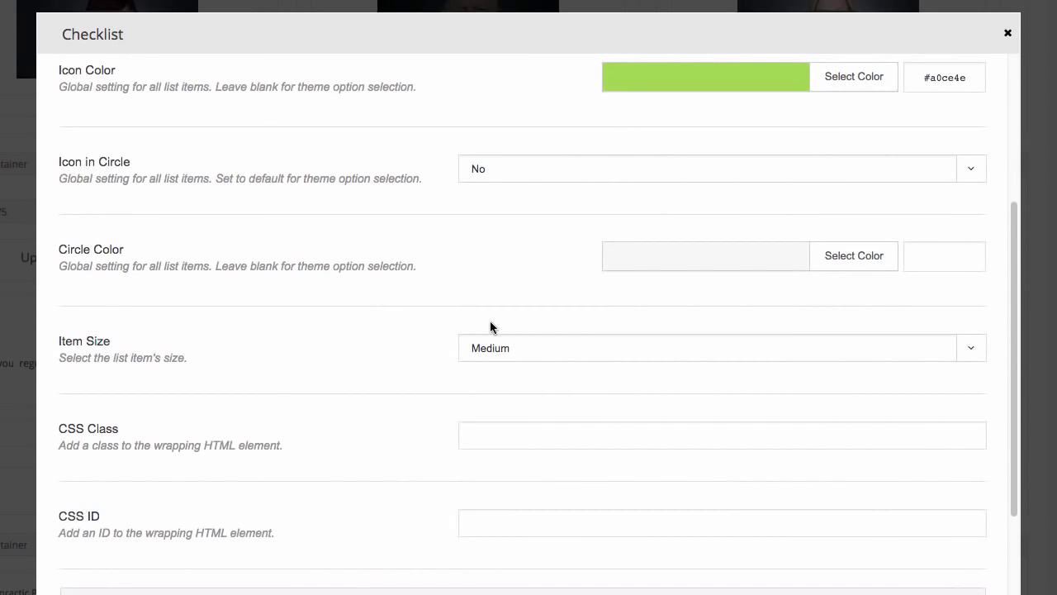
scroll(368, 302, down, 5)
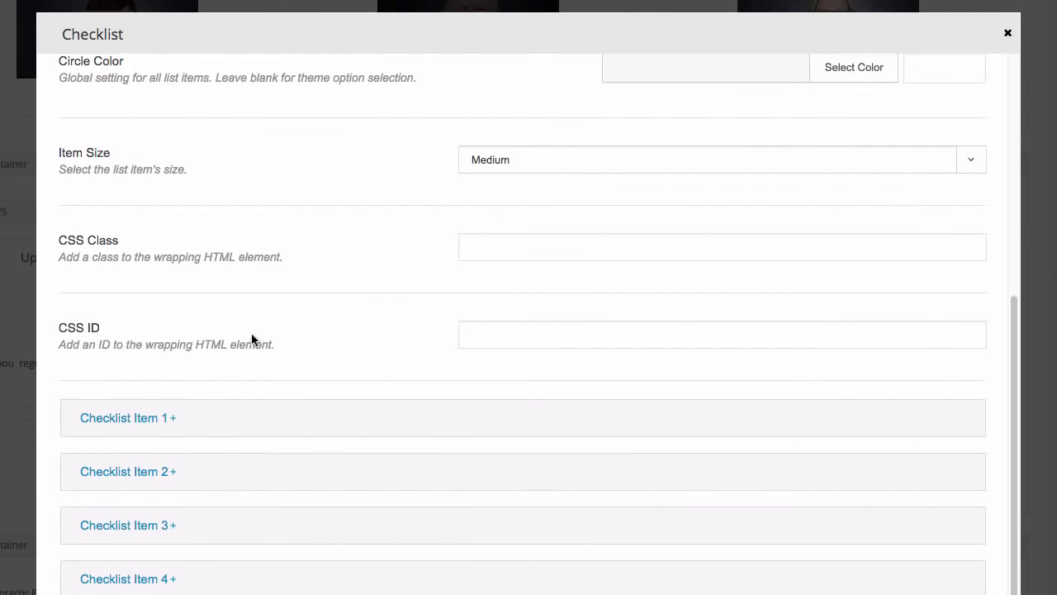
Step: Expand Checklist Item 1 and inspect its icon override and list item content in visual view
scroll(252, 340, down, 3)
click(189, 333)
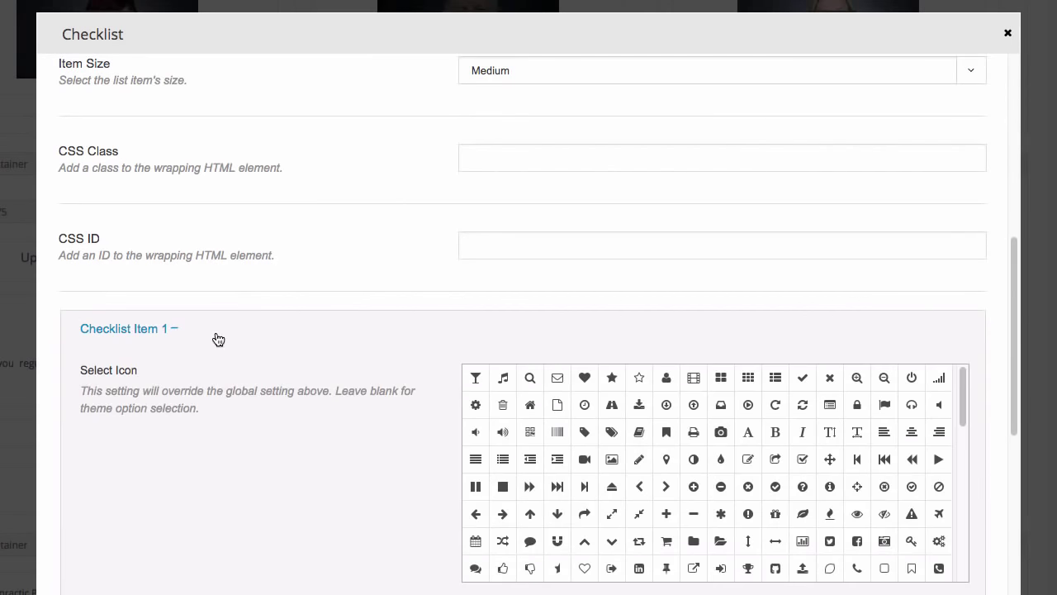
scroll(298, 340, down, 6)
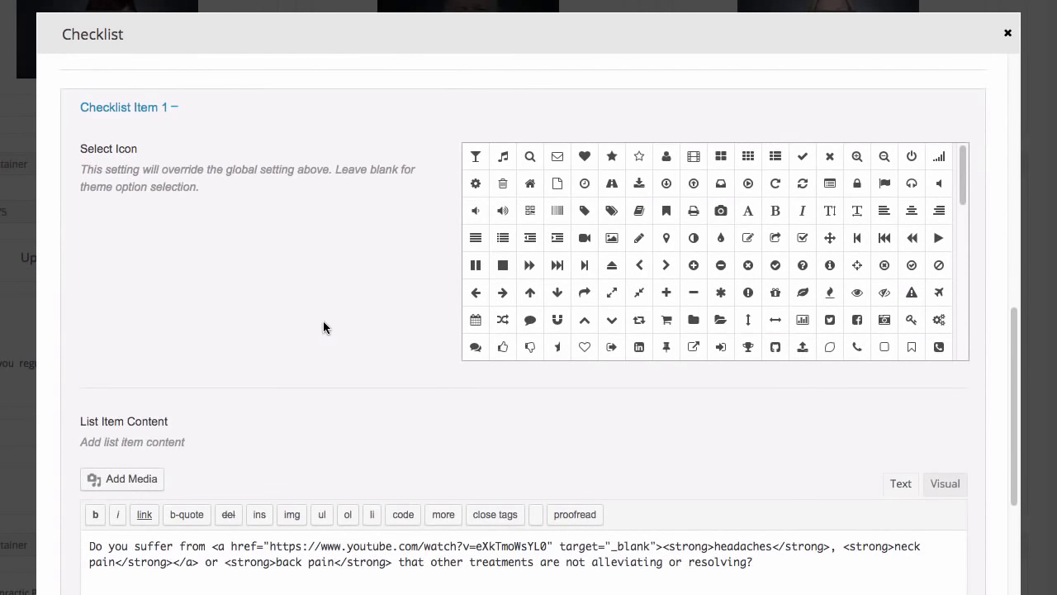
scroll(342, 316, down, 4)
click(950, 343)
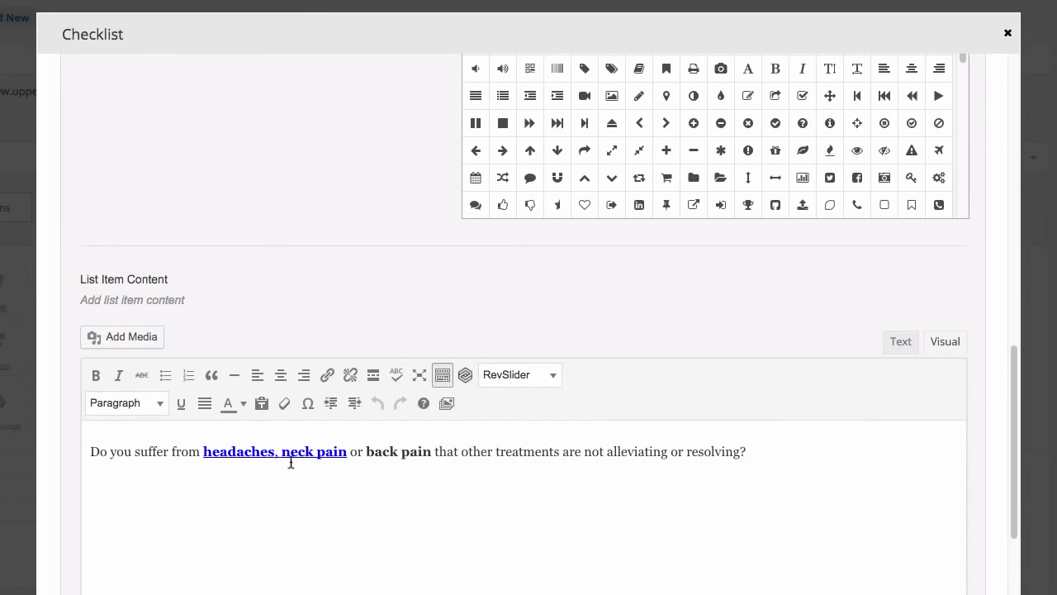
scroll(807, 556, down, 10)
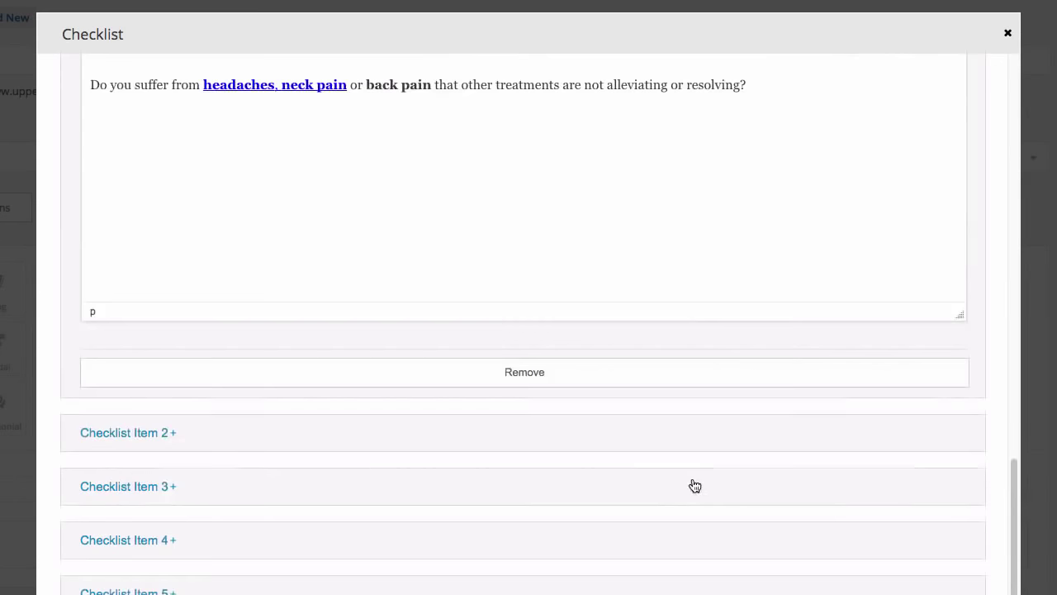
Step: Expand Checklist Item 2, review its list item content, and close the Checklist settings without saving
scroll(703, 496, down, 3)
click(371, 330)
scroll(332, 333, down, 8)
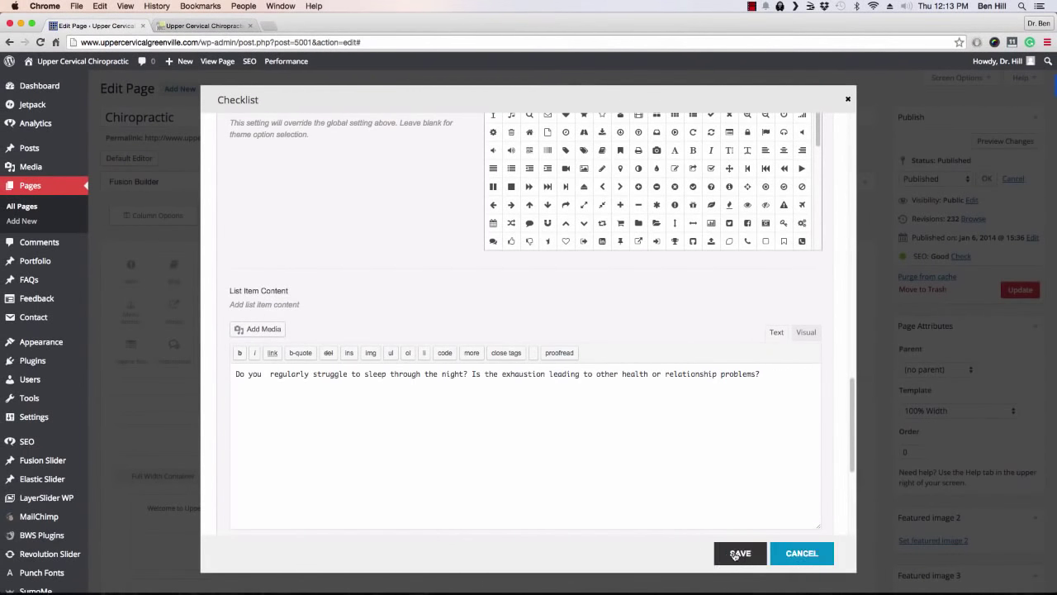
click(802, 552)
Step: Compare the checklist with the live page, and reopen the Checklist element to review its settings without saving
click(198, 26)
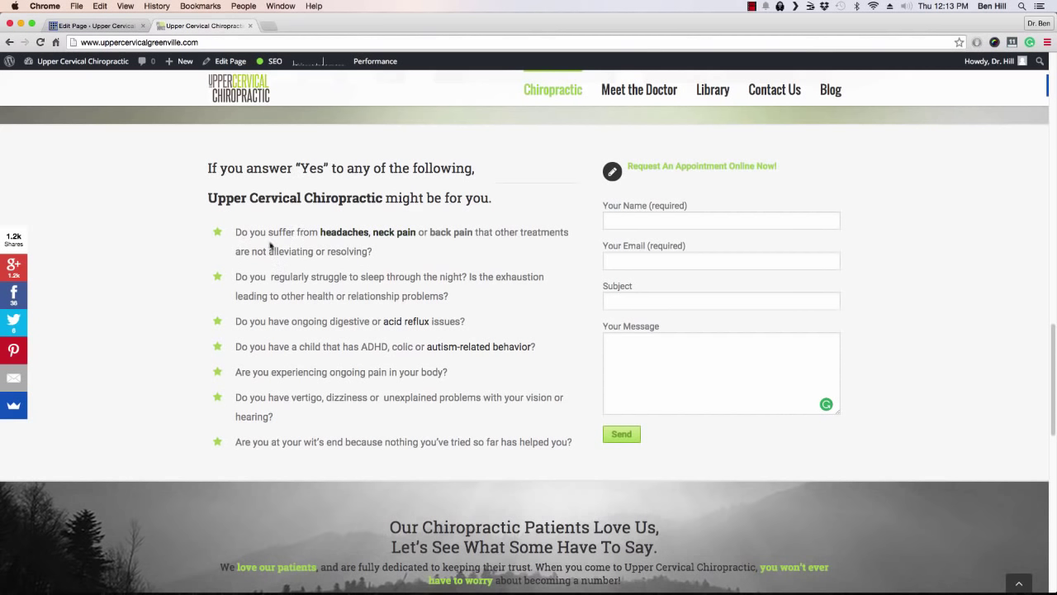
click(95, 27)
scroll(359, 408, down, 15)
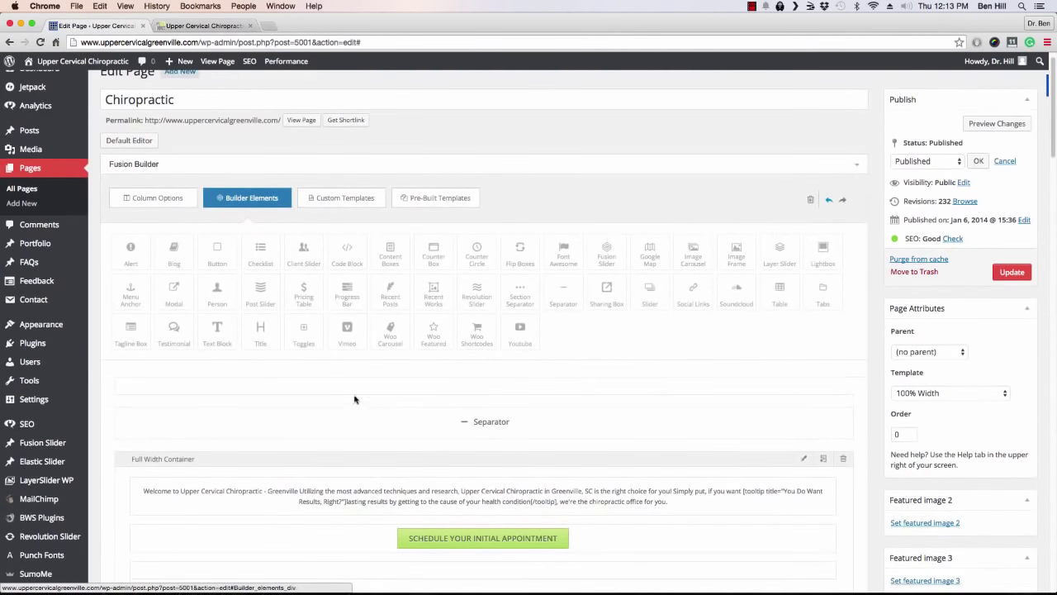
scroll(350, 372, down, 5)
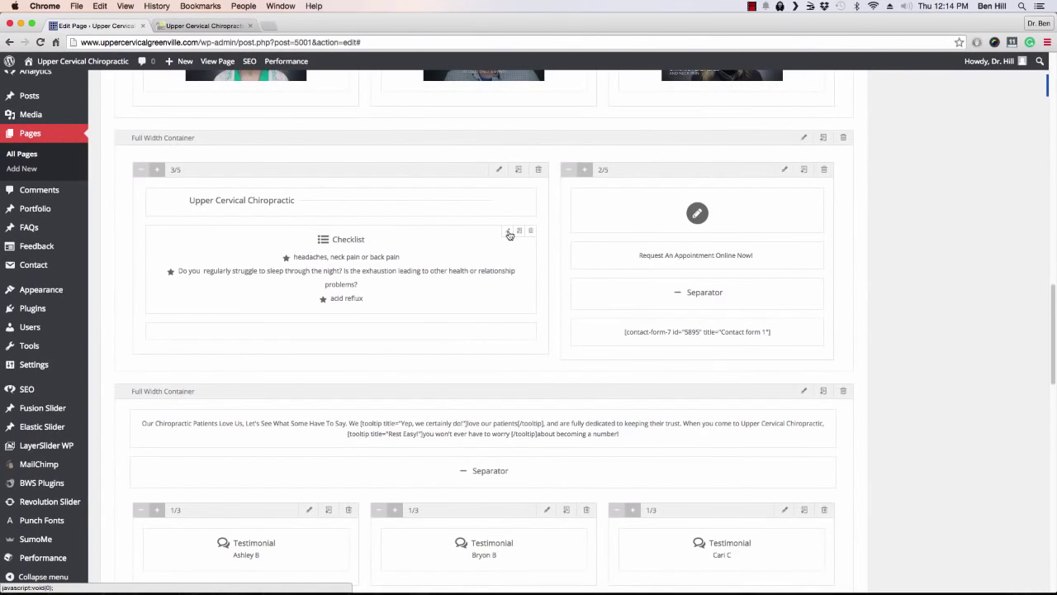
click(508, 236)
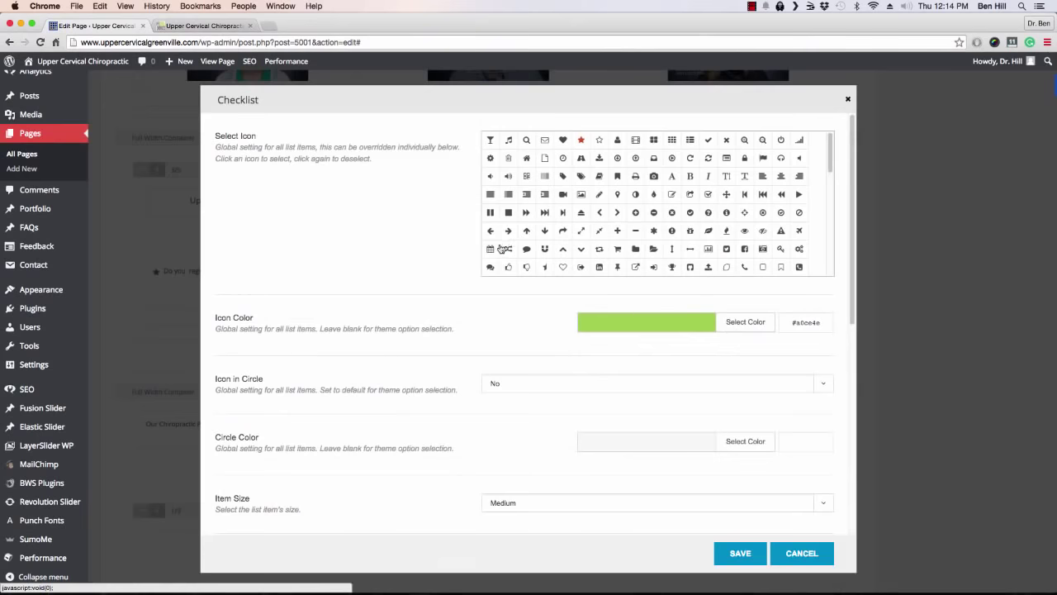
scroll(439, 281, down, 10)
Step: Review the pencil Font Awesome element's icon, circle, size and color settings in the 2/5 column and compare it with the live page
scroll(439, 281, down, 2)
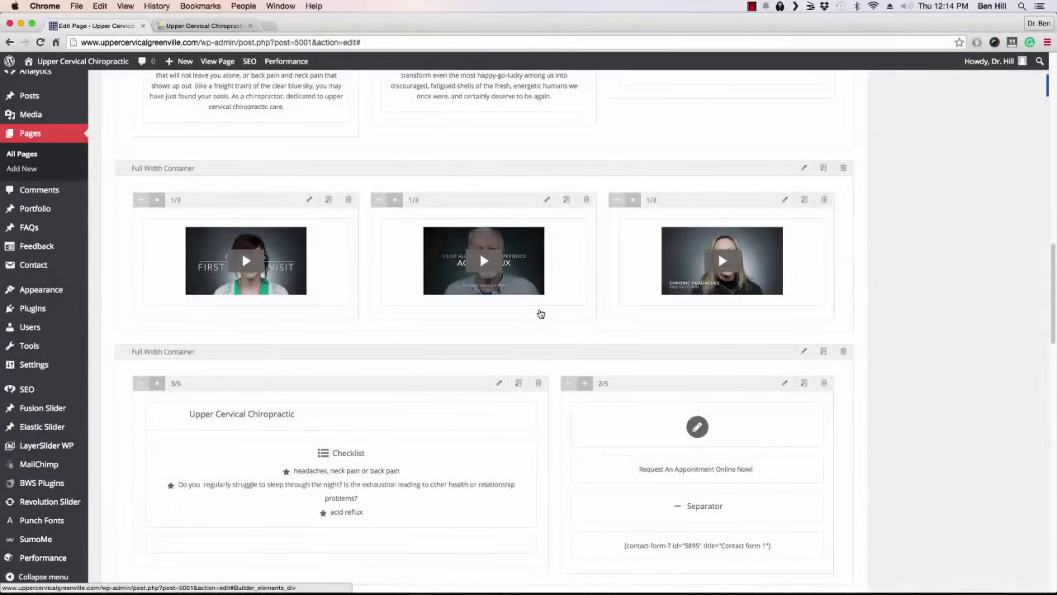
scroll(542, 307, down, 3)
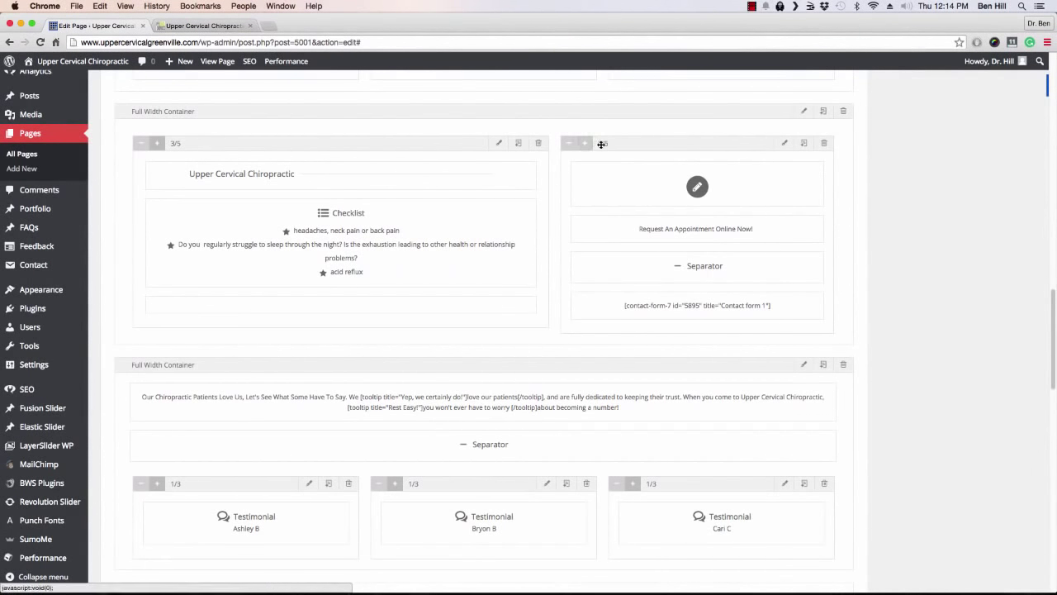
mouse_move(750, 194)
click(796, 169)
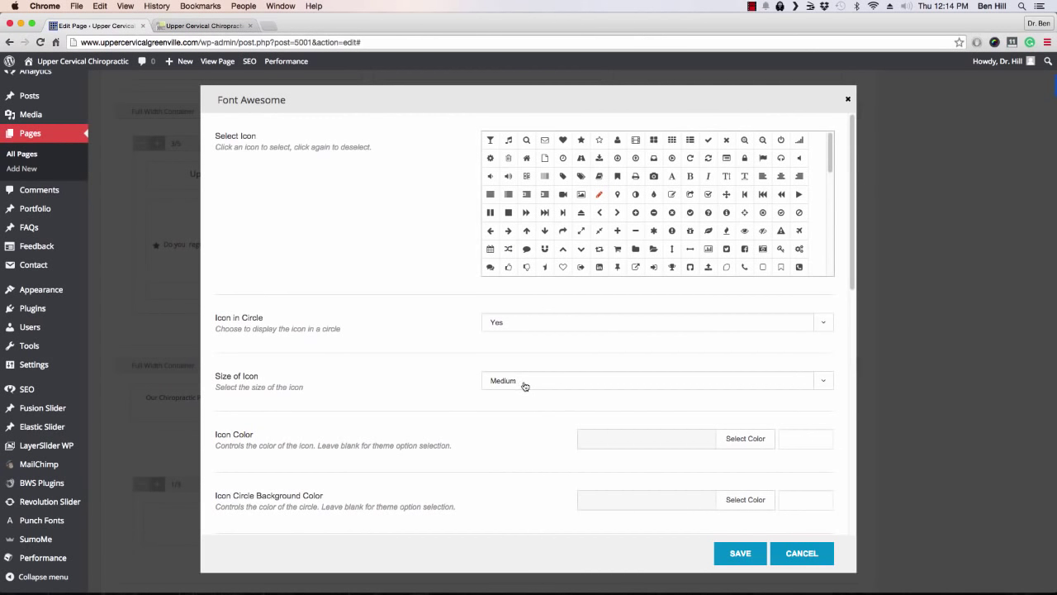
scroll(578, 438, down, 1)
click(801, 555)
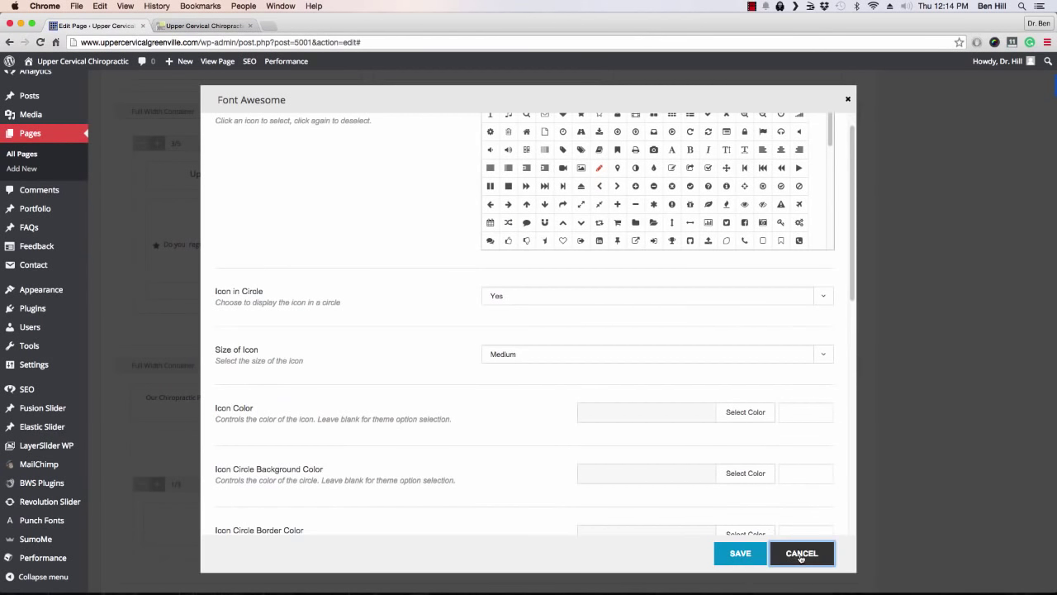
click(204, 30)
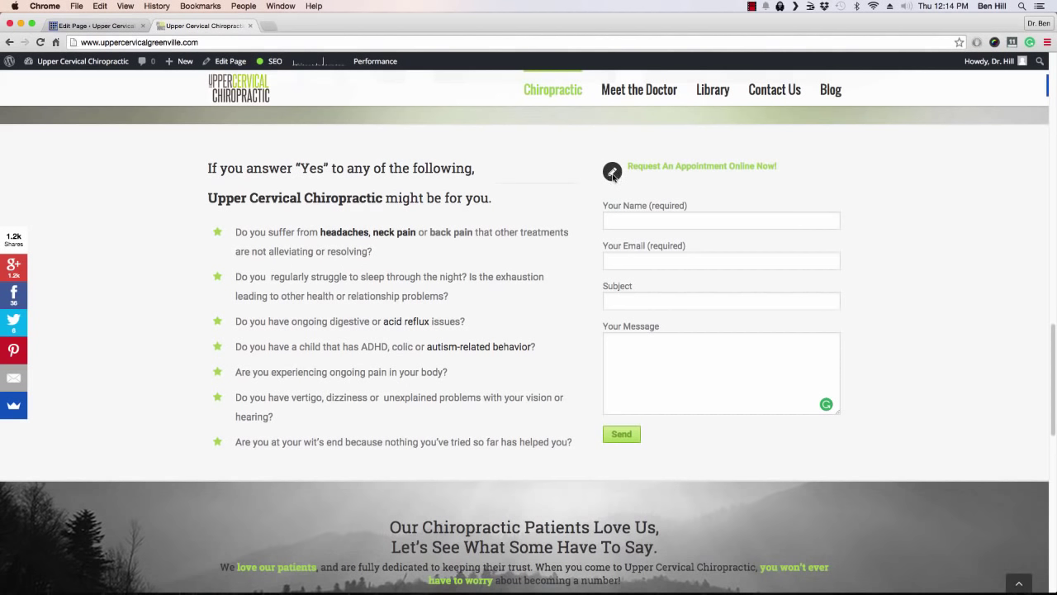
click(107, 25)
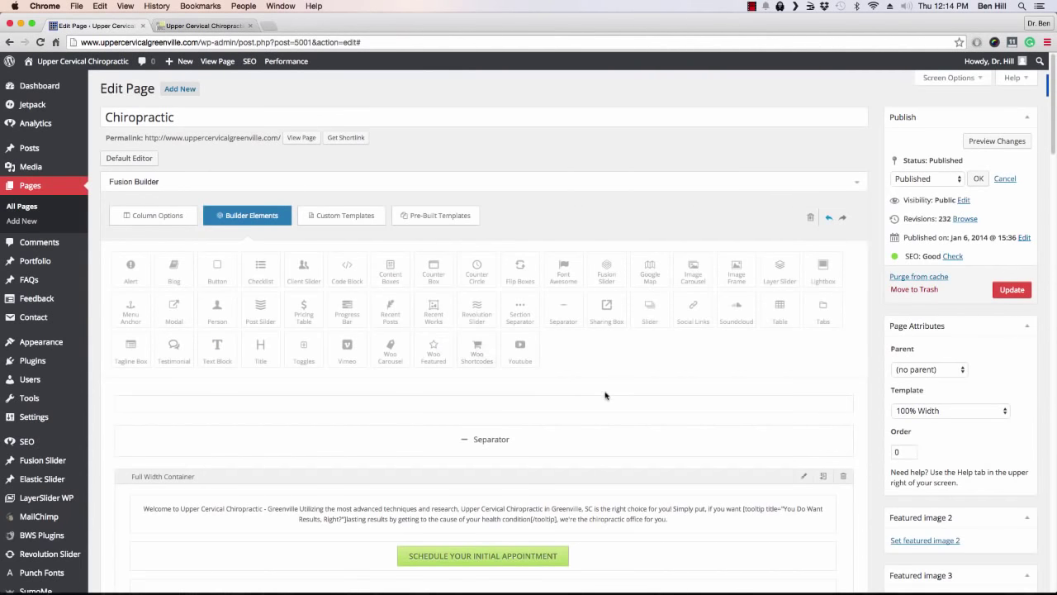
Step: Open the "Request An Appointment Online Now!" text block, review its content without saving, and compare it with the live page
scroll(605, 395, down, 15)
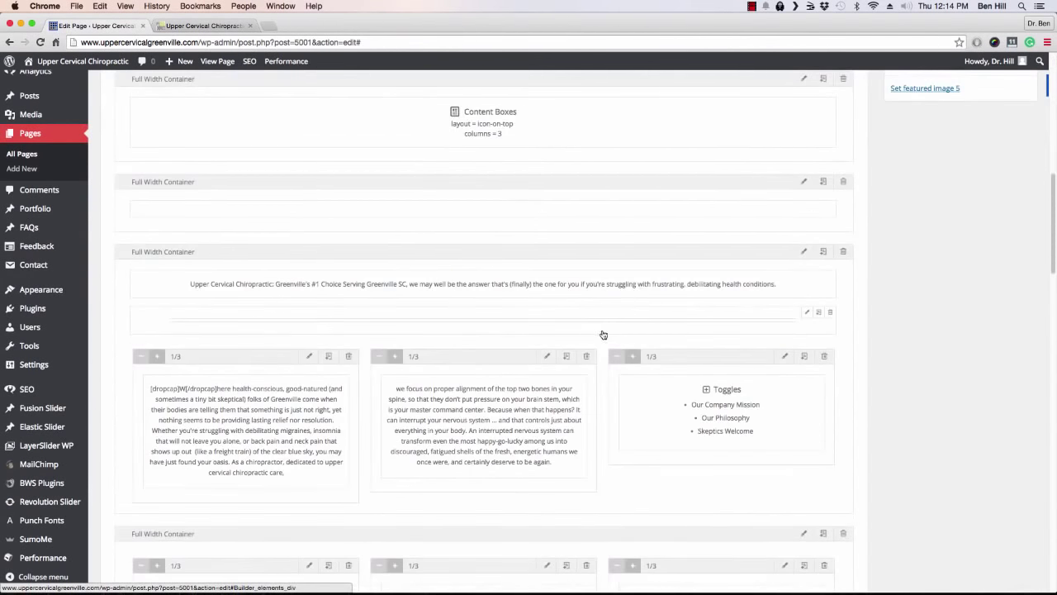
scroll(603, 334, down, 10)
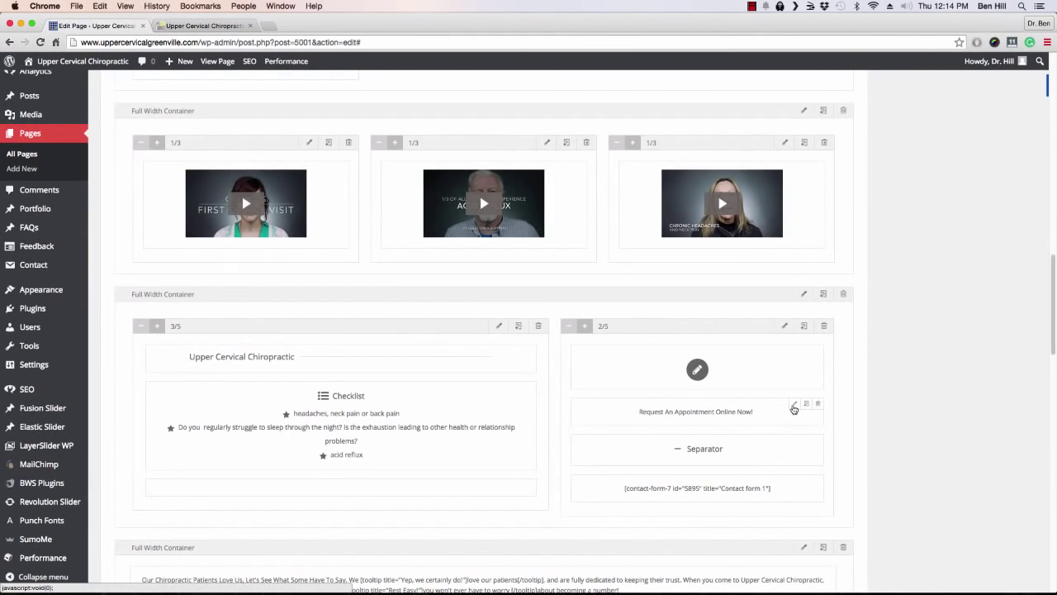
click(795, 408)
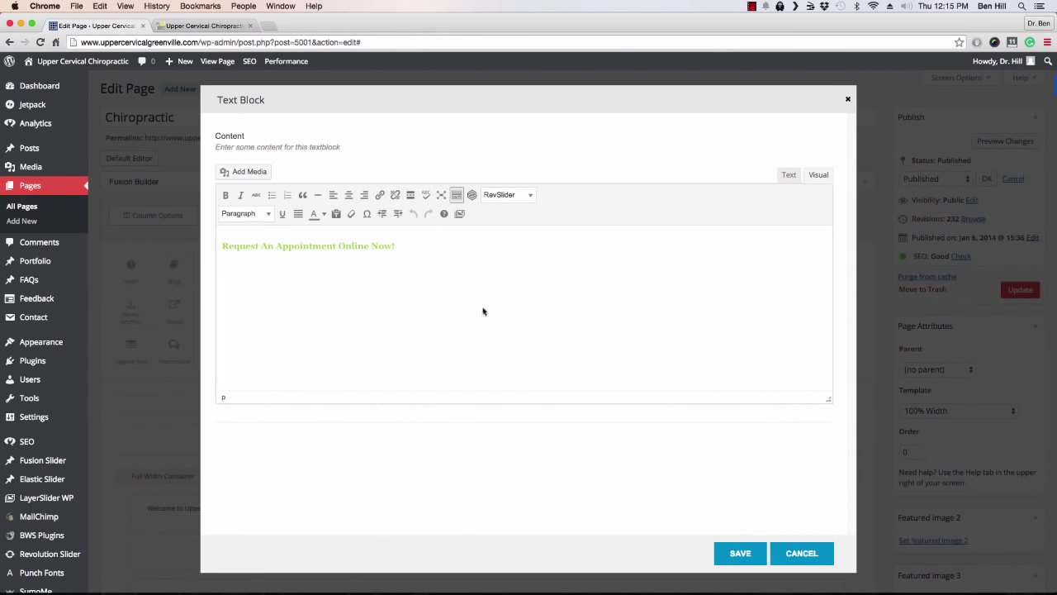
click(798, 560)
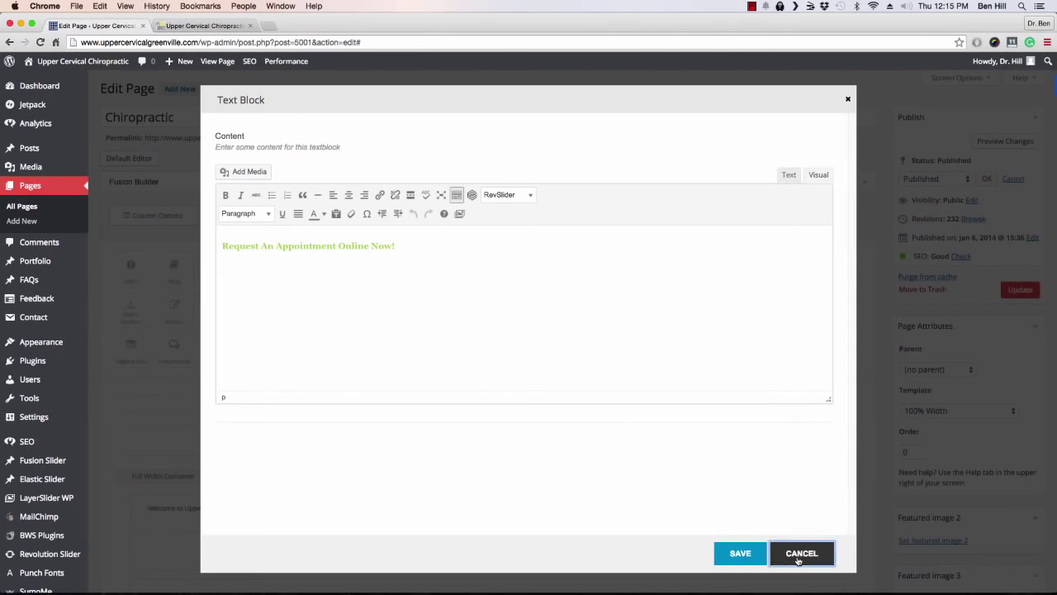
scroll(496, 289, down, 2)
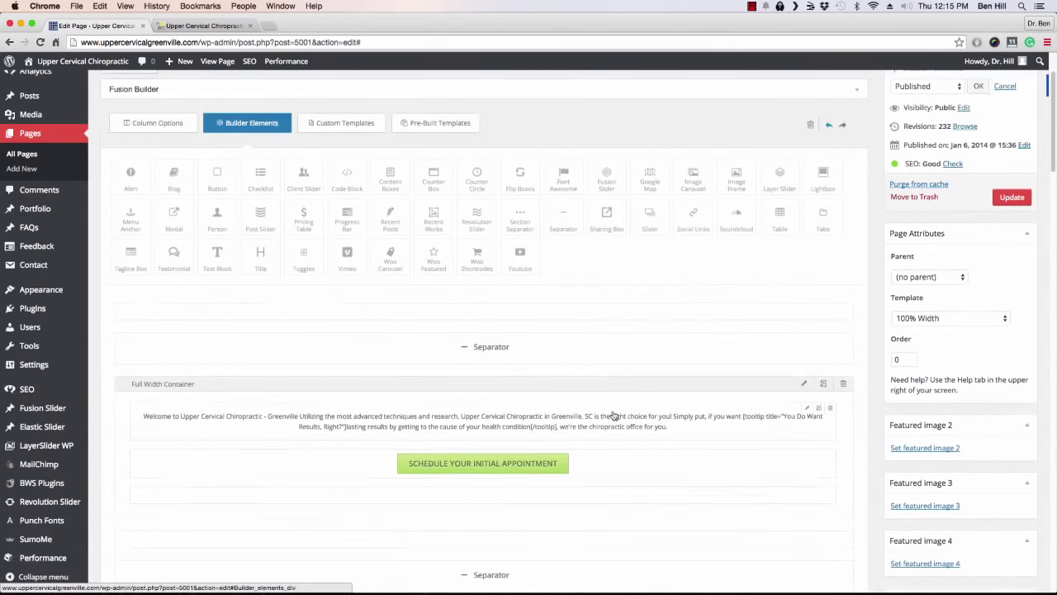
click(205, 26)
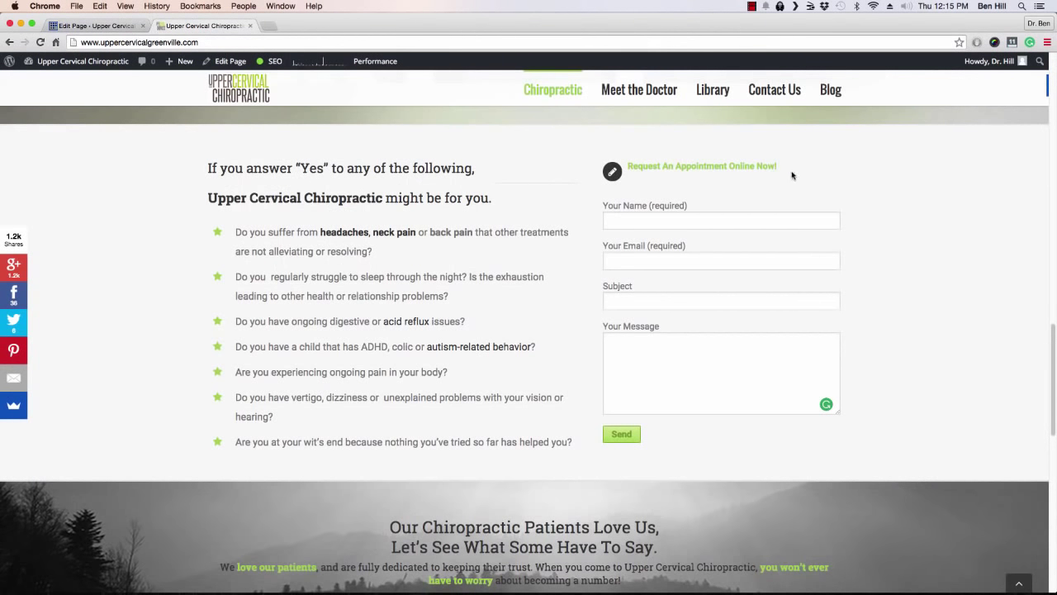
Step: Review the 2/5 column Separator's style and margin settings against the live form spacing, and close them without saving
key(ctrl+shift+Tab)
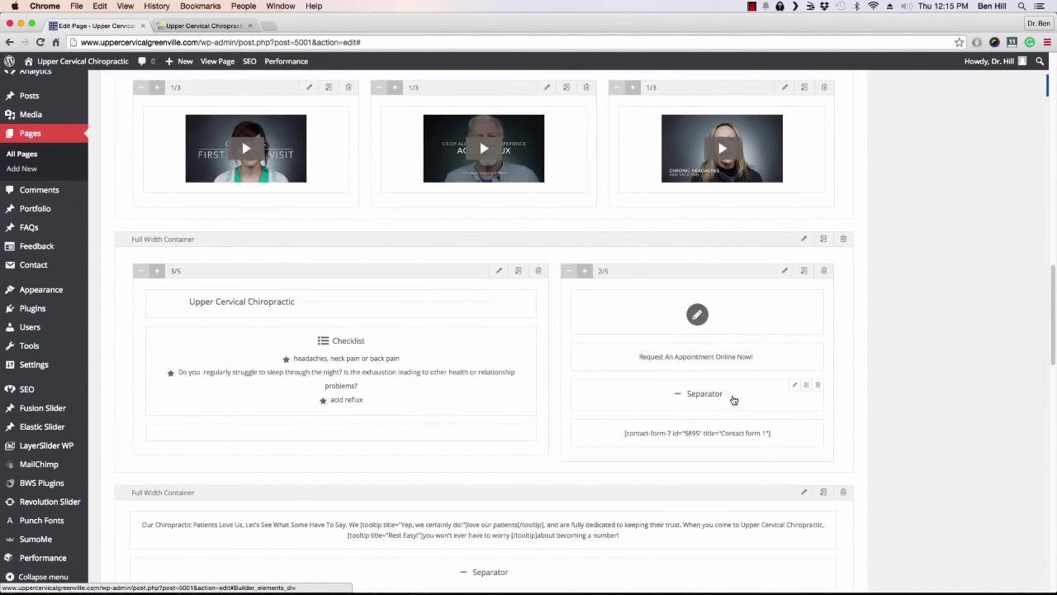
click(198, 26)
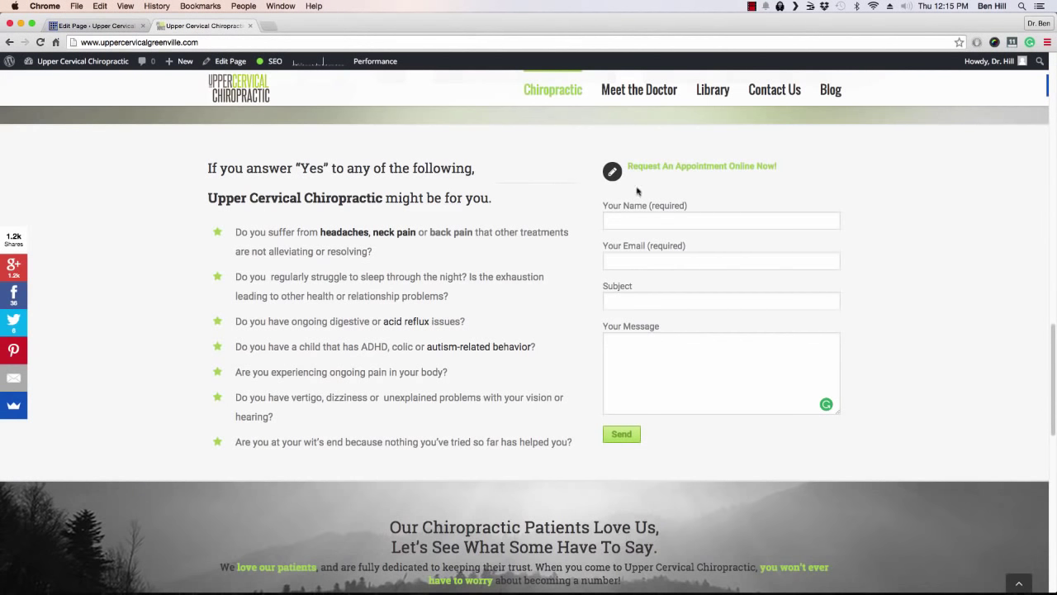
click(89, 26)
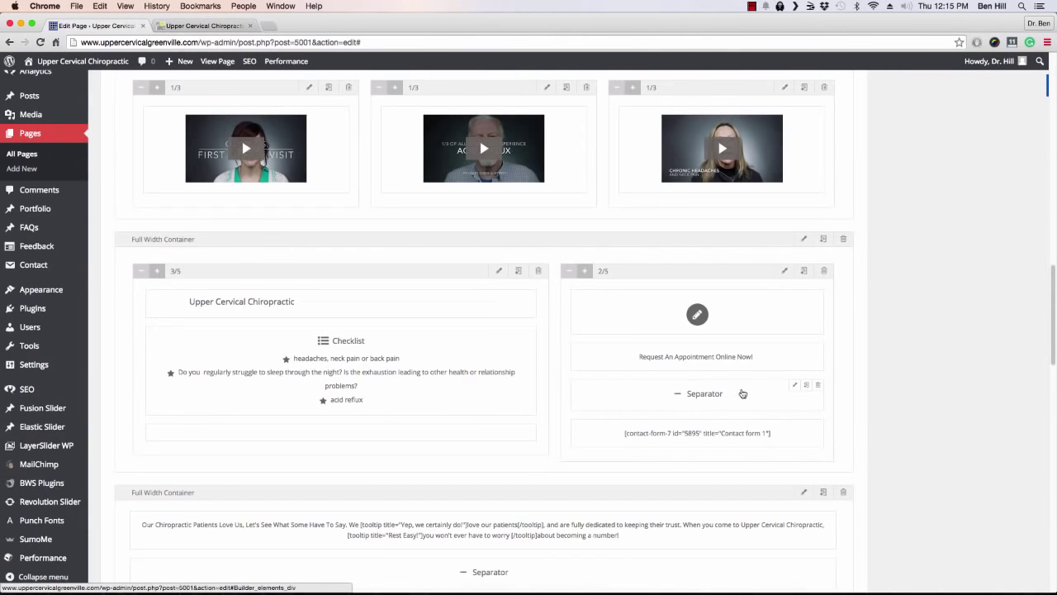
click(796, 385)
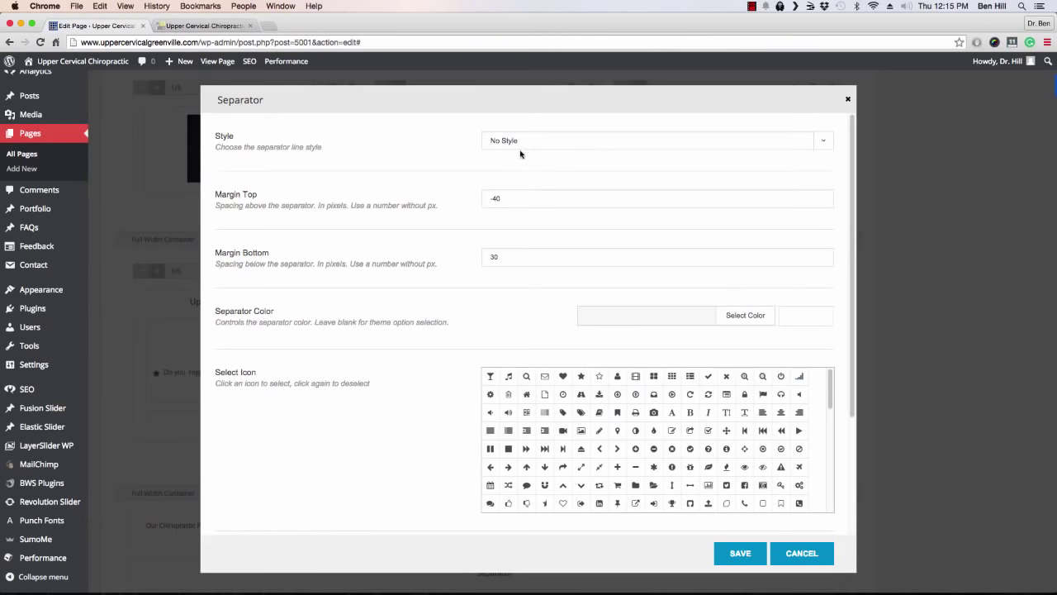
click(205, 25)
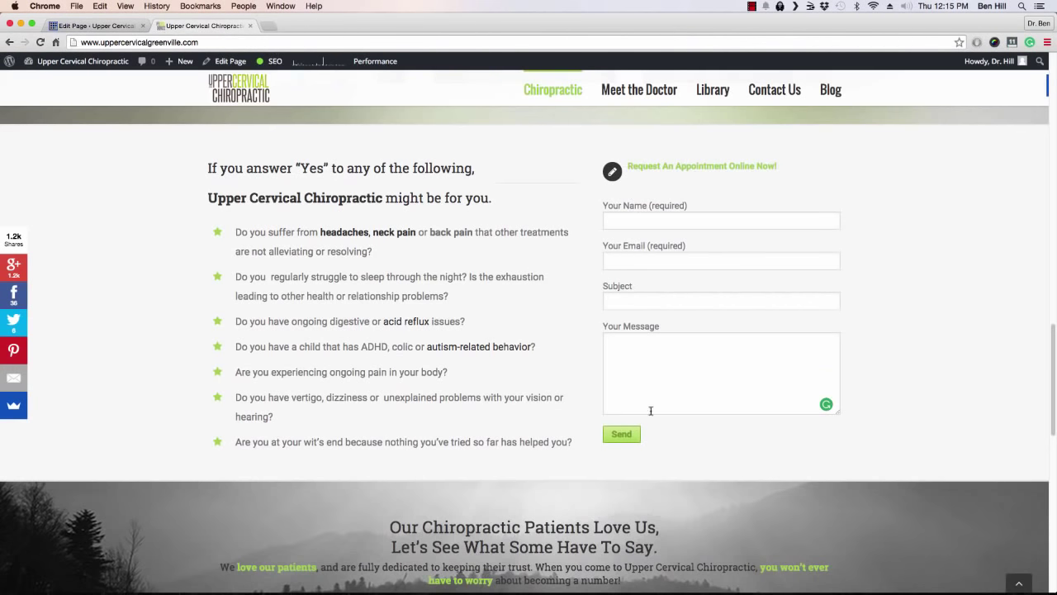
click(101, 28)
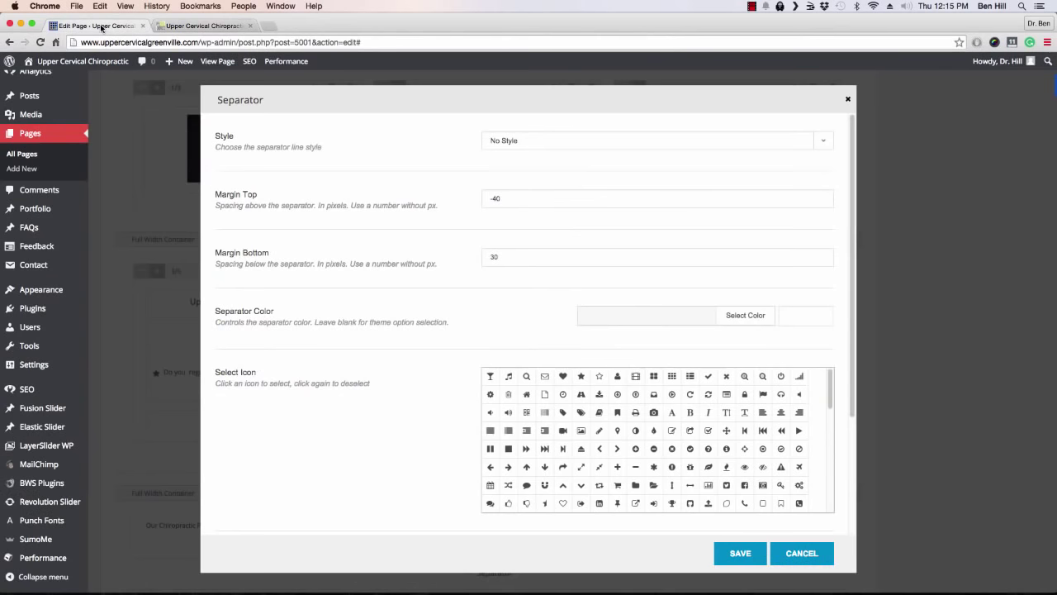
click(801, 553)
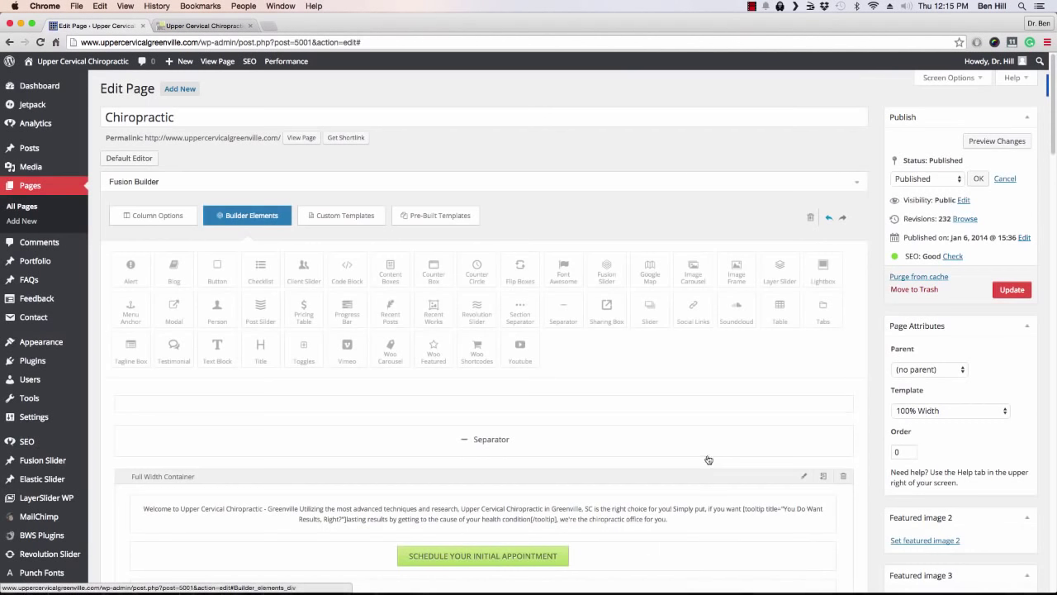
Step: Compare the contact form shortcode block in the 2/5 column with the live form, and review its content without saving
scroll(624, 351, down, 3)
scroll(625, 333, down, 15)
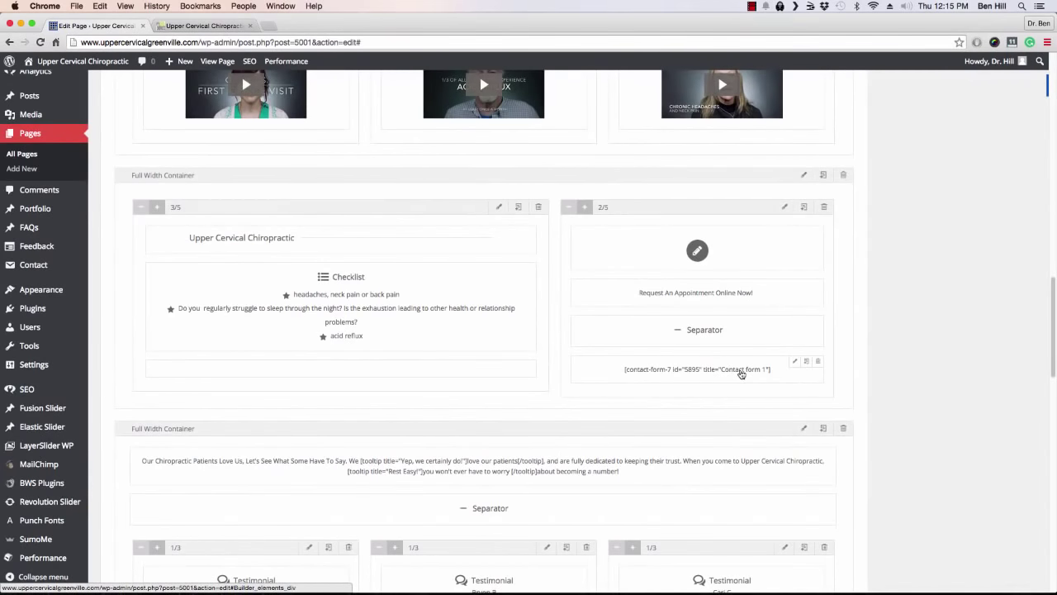
click(213, 28)
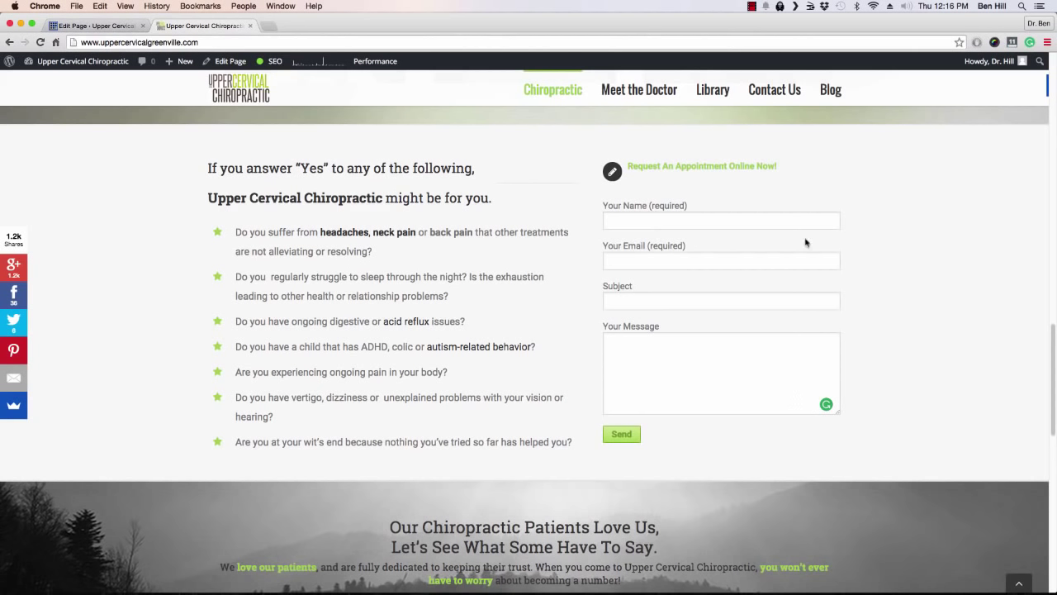
click(95, 26)
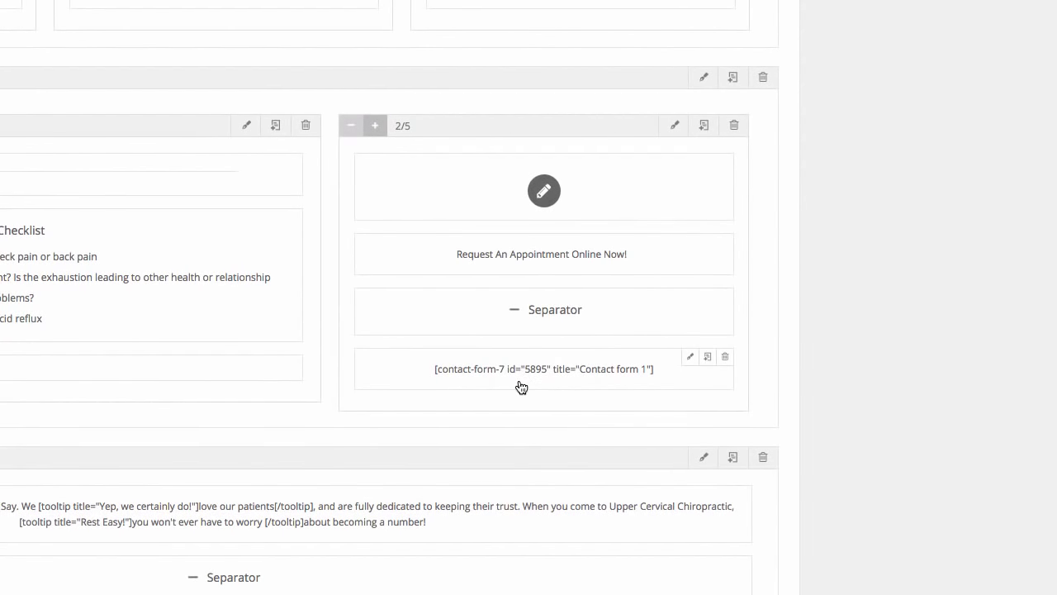
click(691, 362)
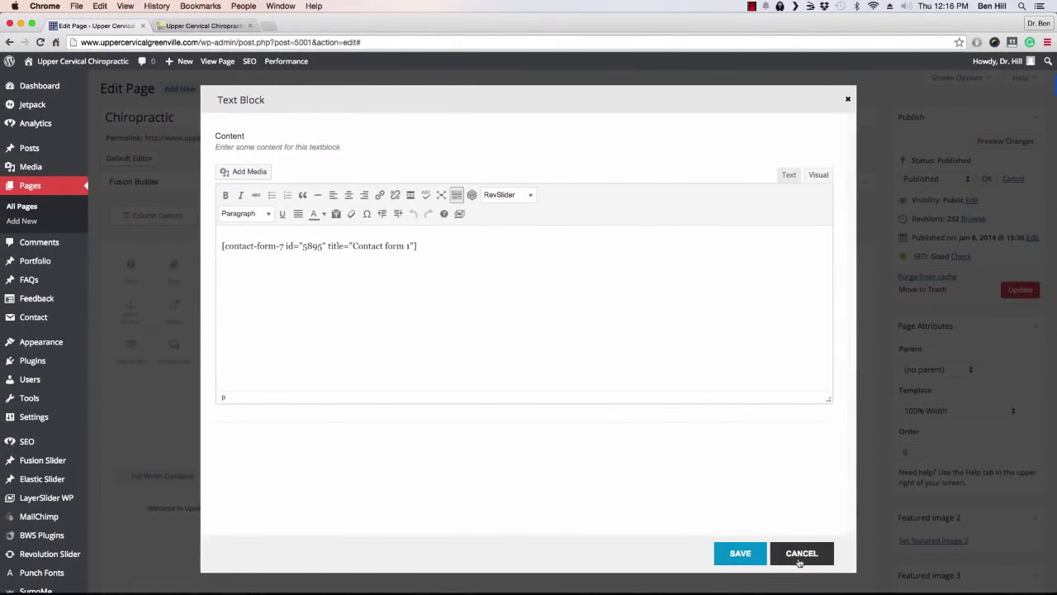
click(800, 561)
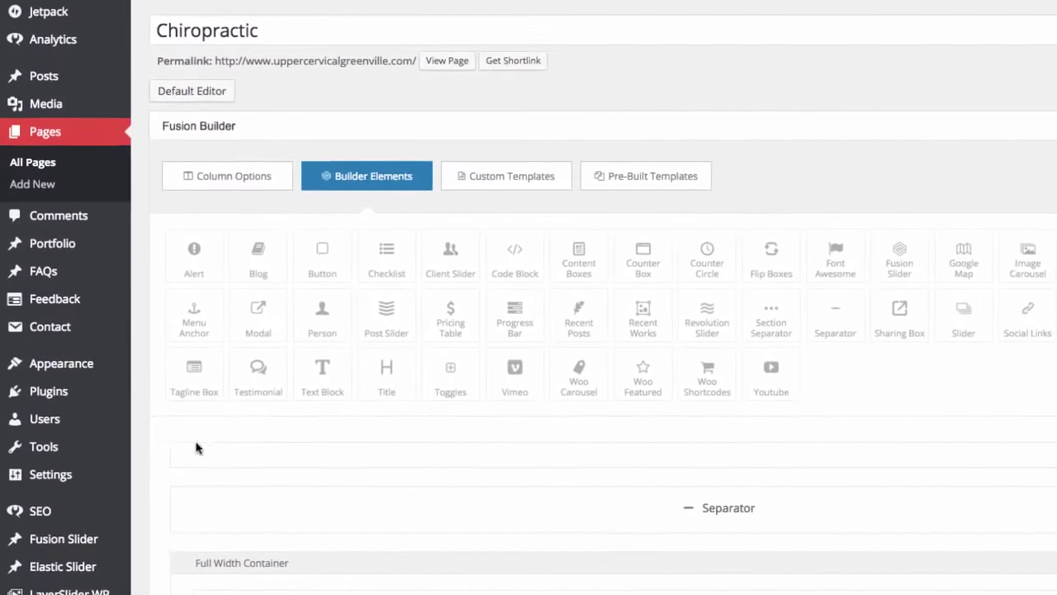
Step: Search the plugins available to add for "contact form 7" and install Contact Bank - Contact Forms Builder
mouse_move(46, 366)
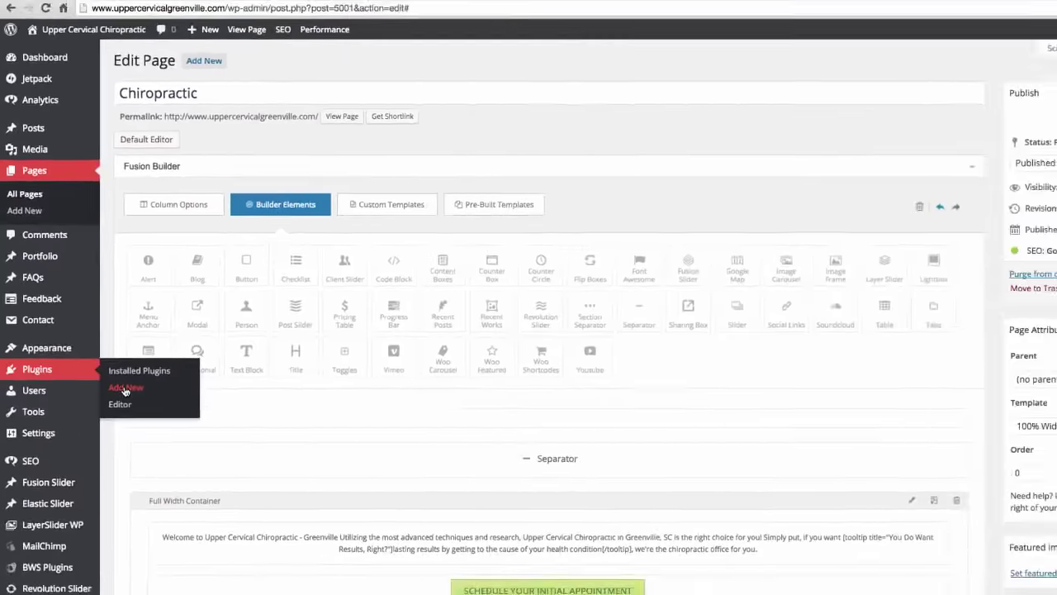
click(164, 420)
click(898, 124)
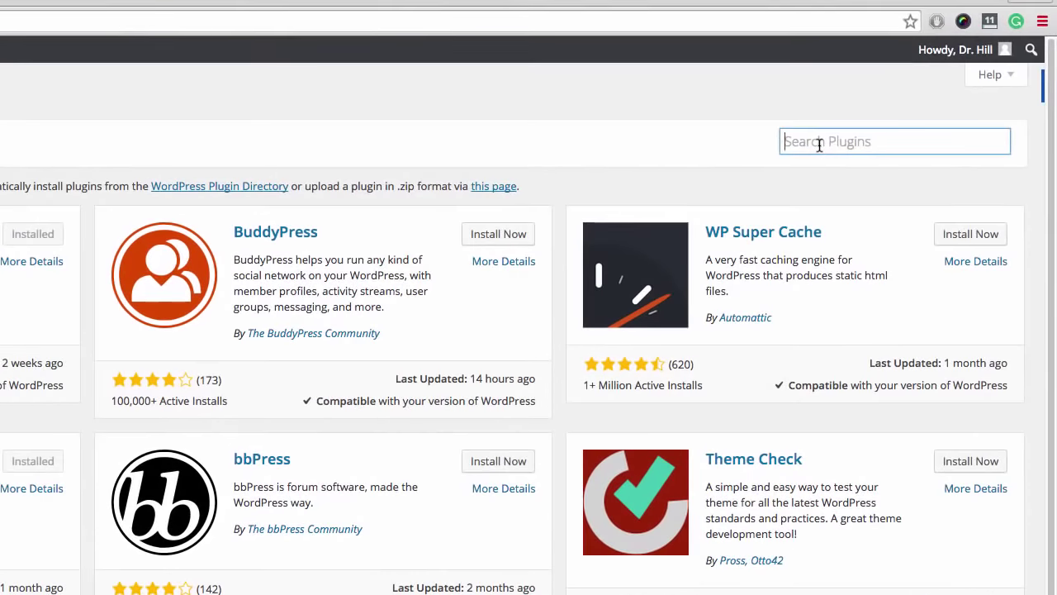
text(contact form)
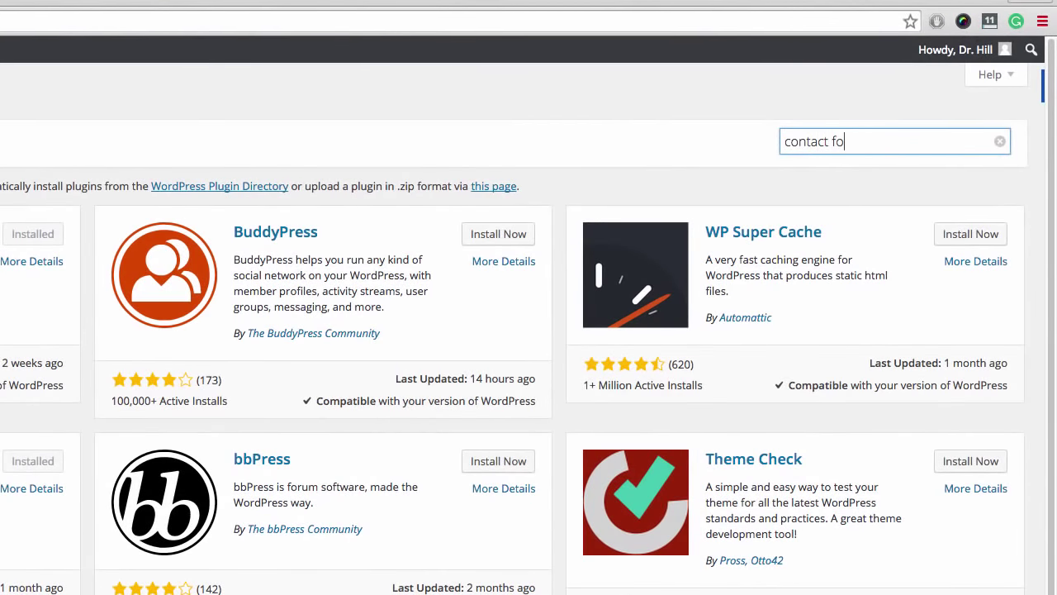
text( 7)
key(Return)
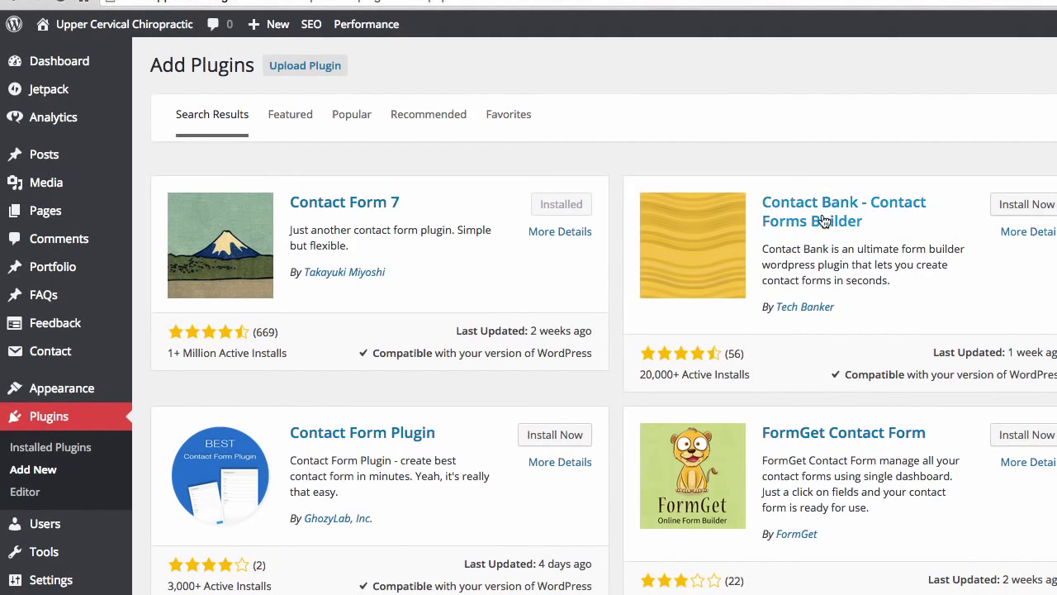
click(1033, 212)
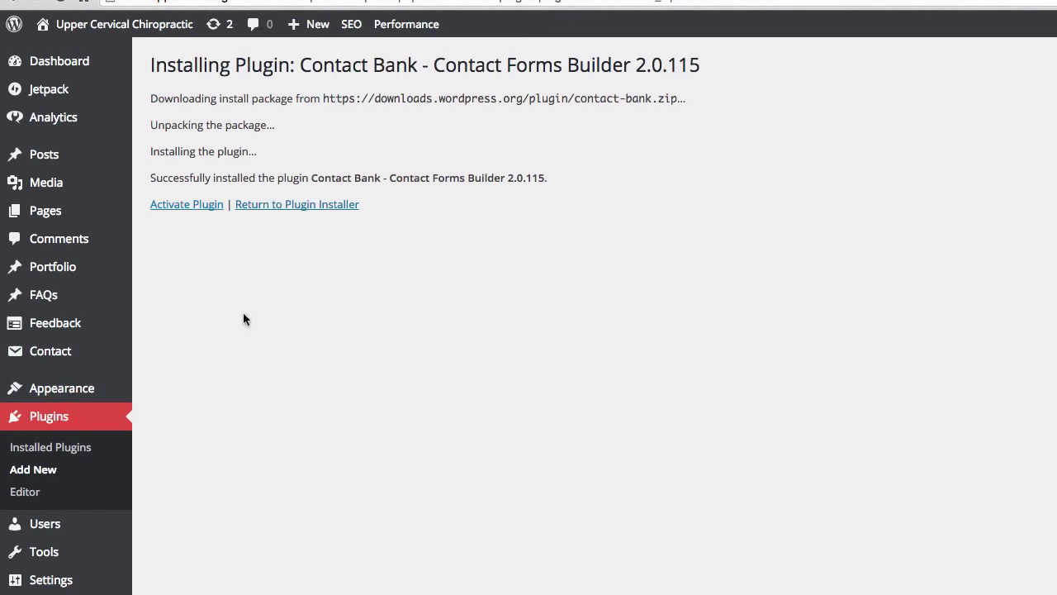
Step: Start a new contact form in the default language and compare its template fields with the appointment form on the live page
mouse_move(63, 361)
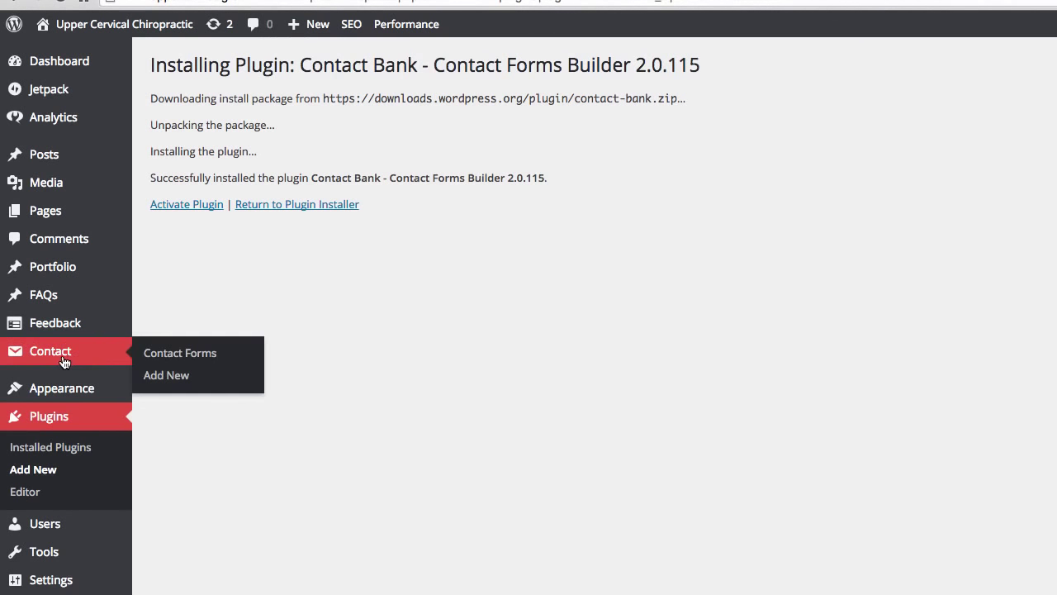
click(174, 379)
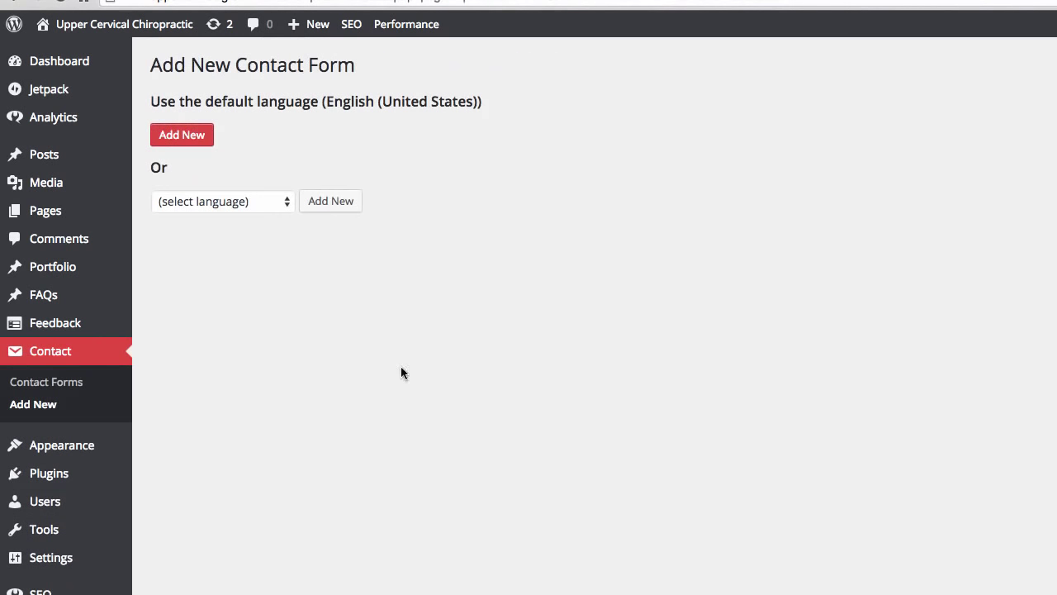
click(196, 142)
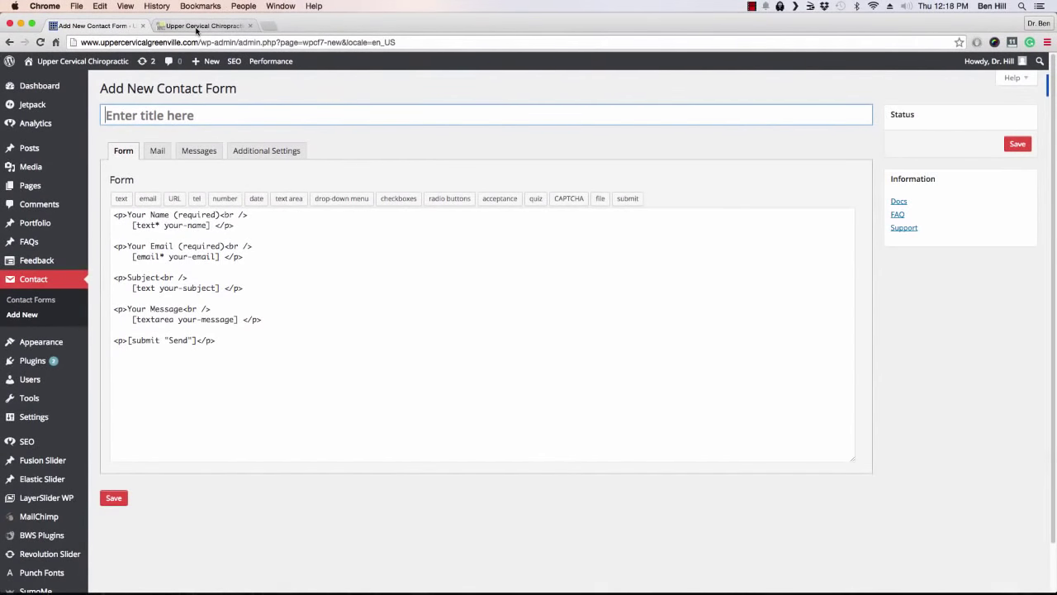
click(197, 28)
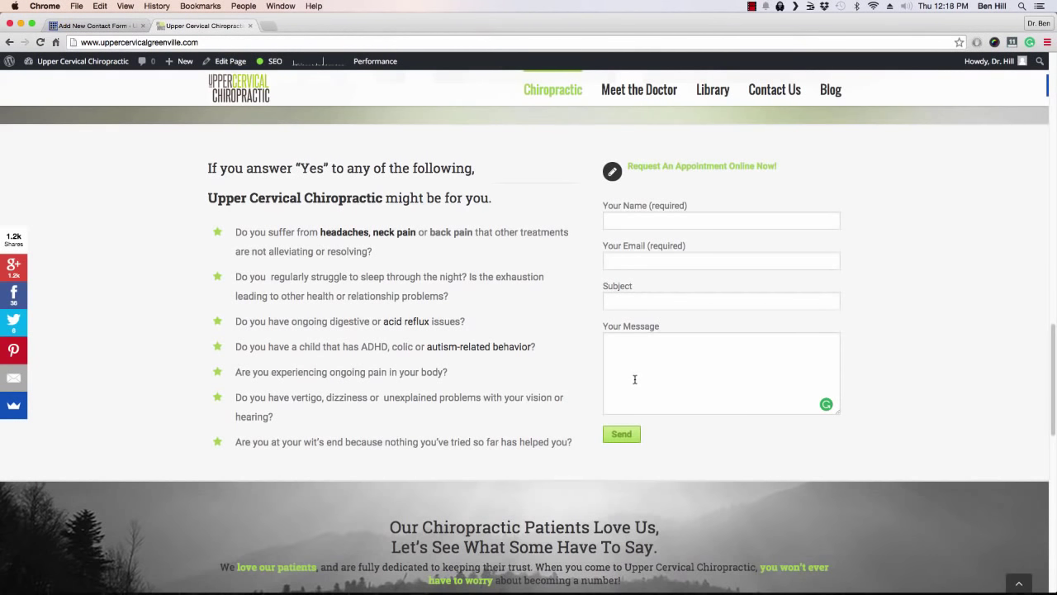
click(101, 27)
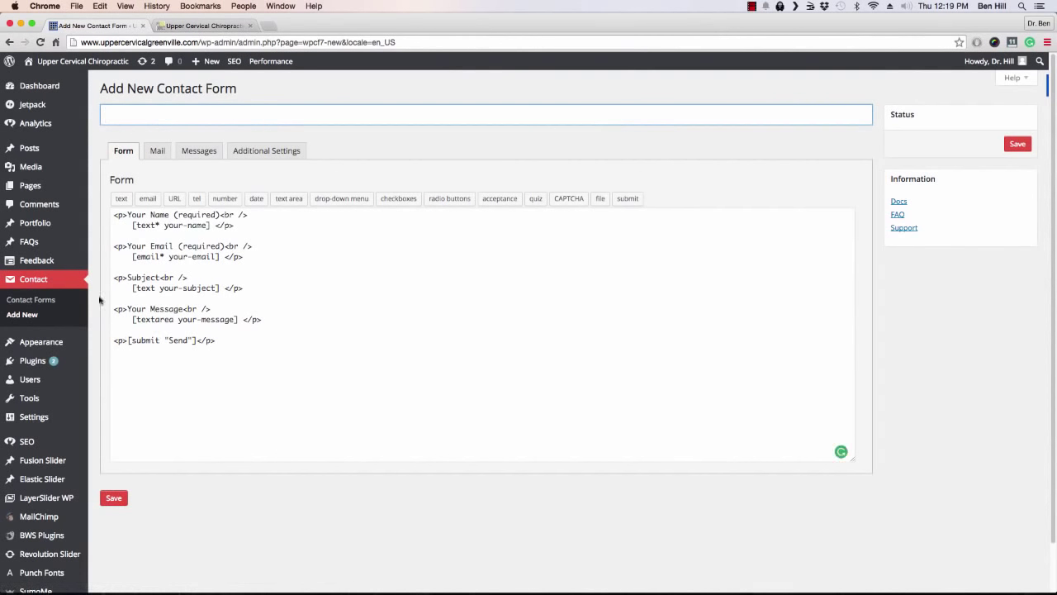
Step: Open the list of contact forms and select the full shortcode of Contact form 1 for copying
click(49, 301)
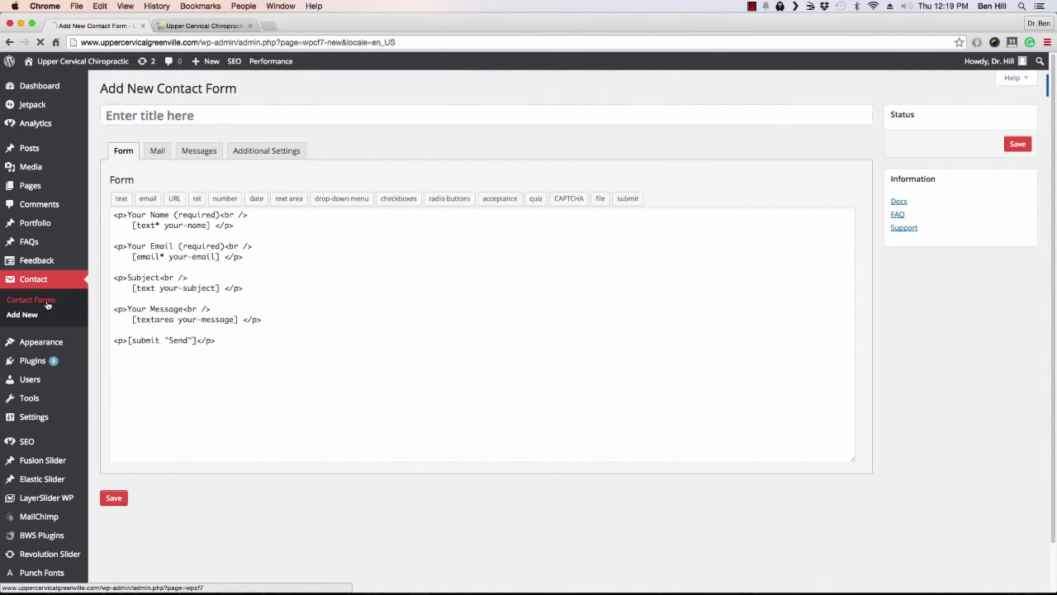
mouse_move(181, 299)
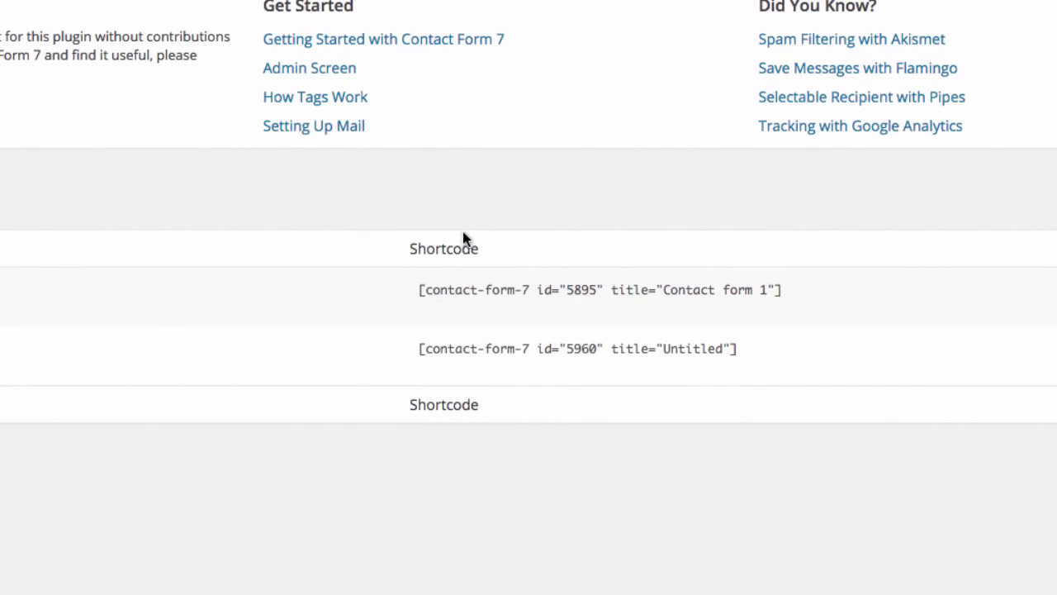
click(482, 296)
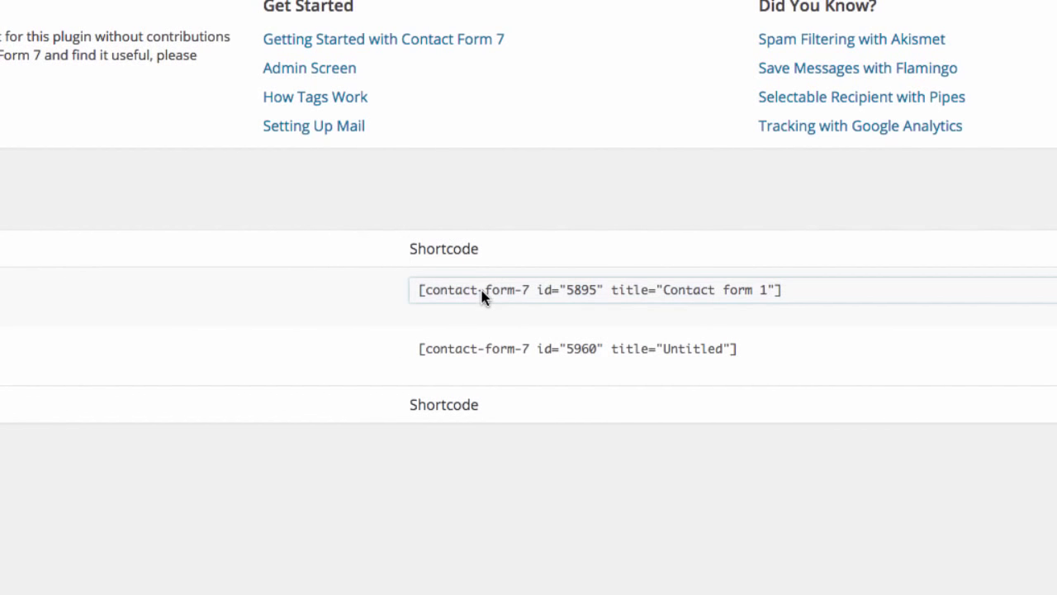
click(483, 295)
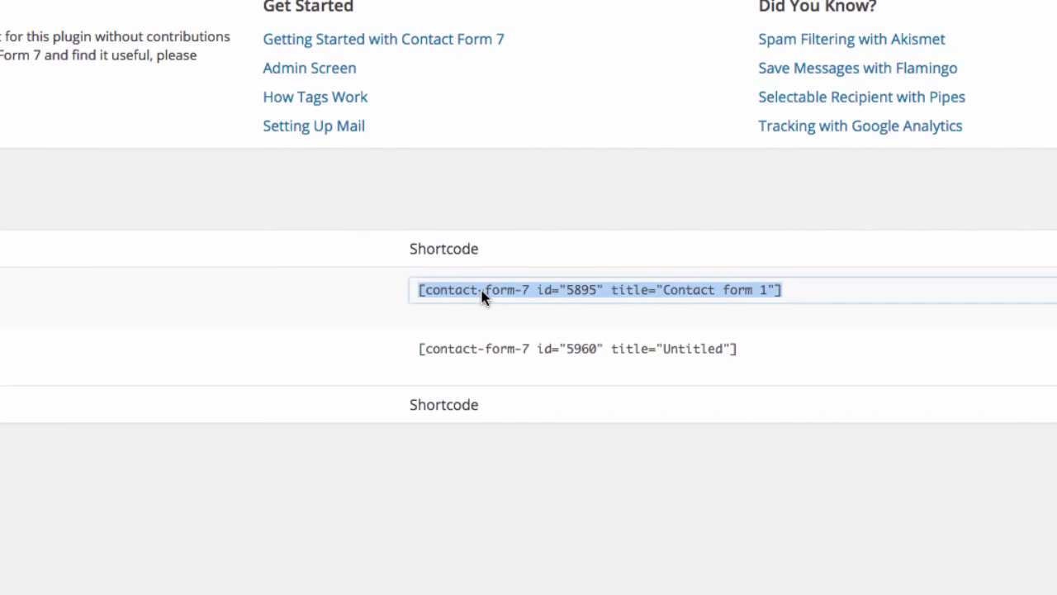
right_click(482, 295)
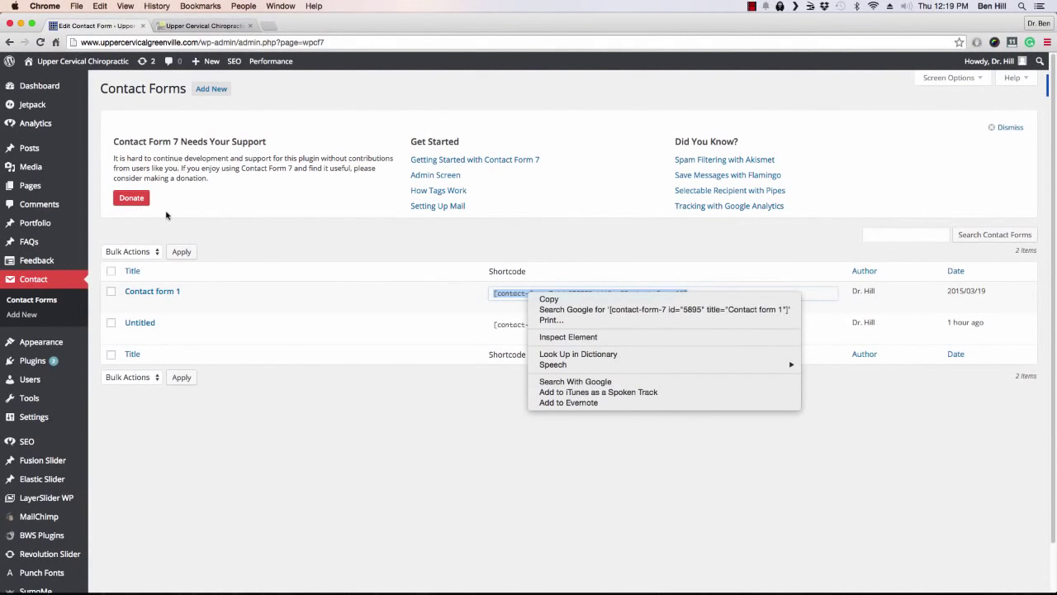
Step: Open the Chiropractic front page for editing from the list of all pages
click(39, 188)
click(119, 190)
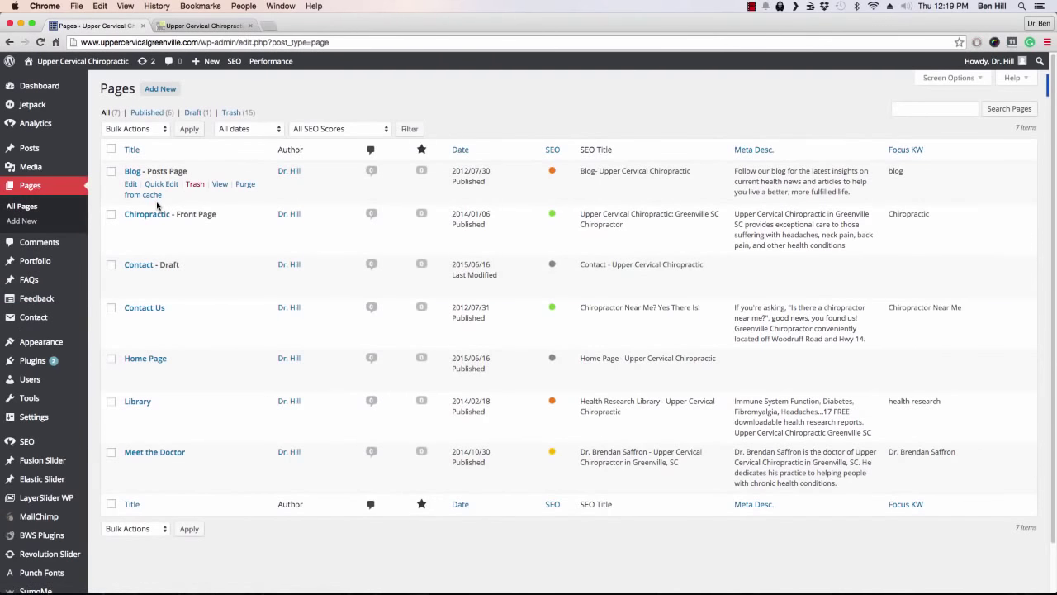
mouse_move(142, 214)
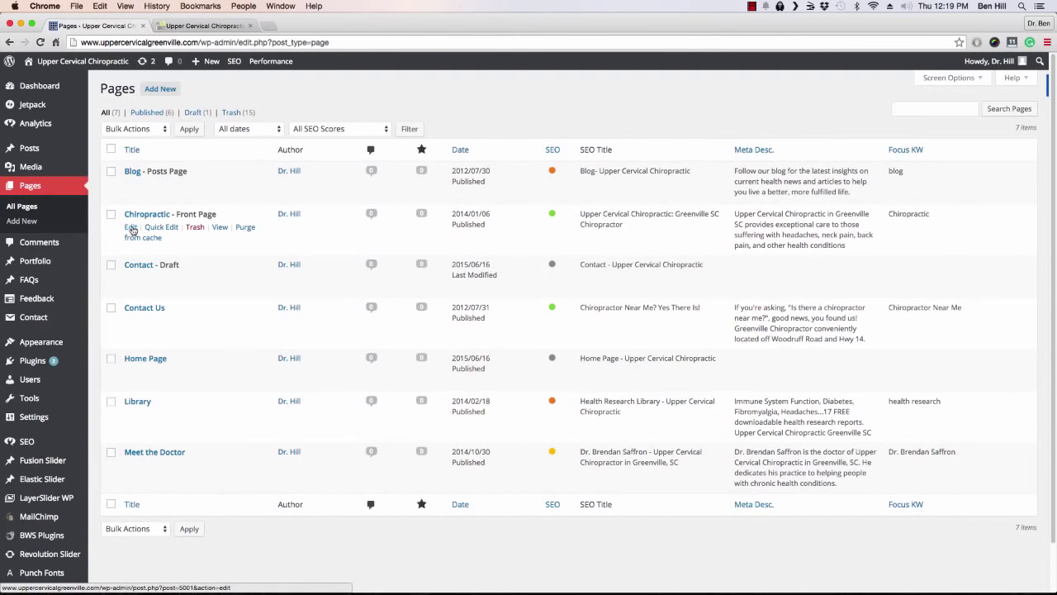
mouse_move(147, 364)
click(132, 228)
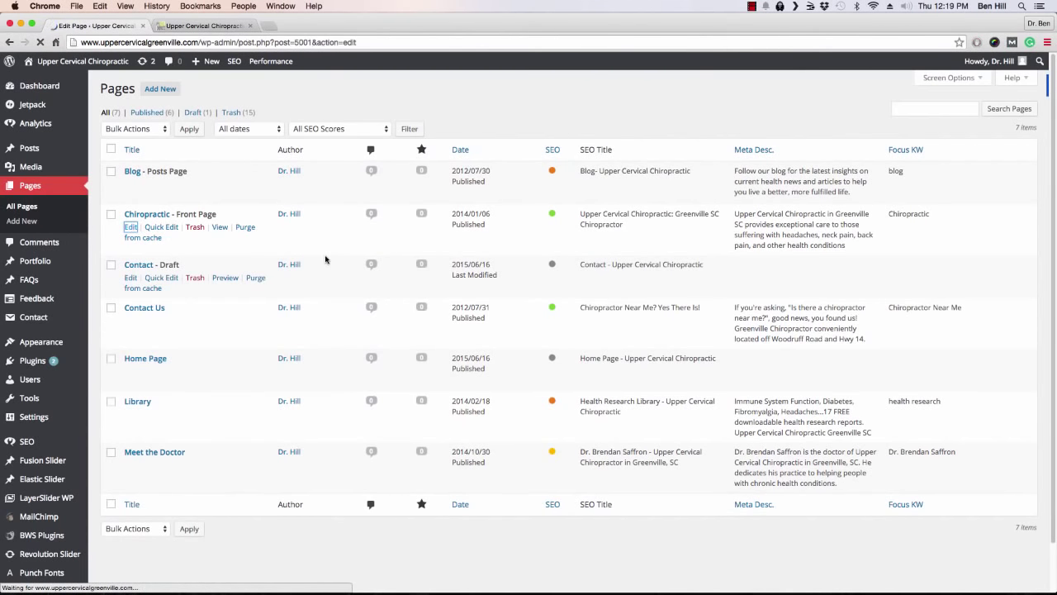
Step: Open the contact form shortcode text block in the 2/5 column, review its content, and close it without saving
scroll(537, 299, down, 15)
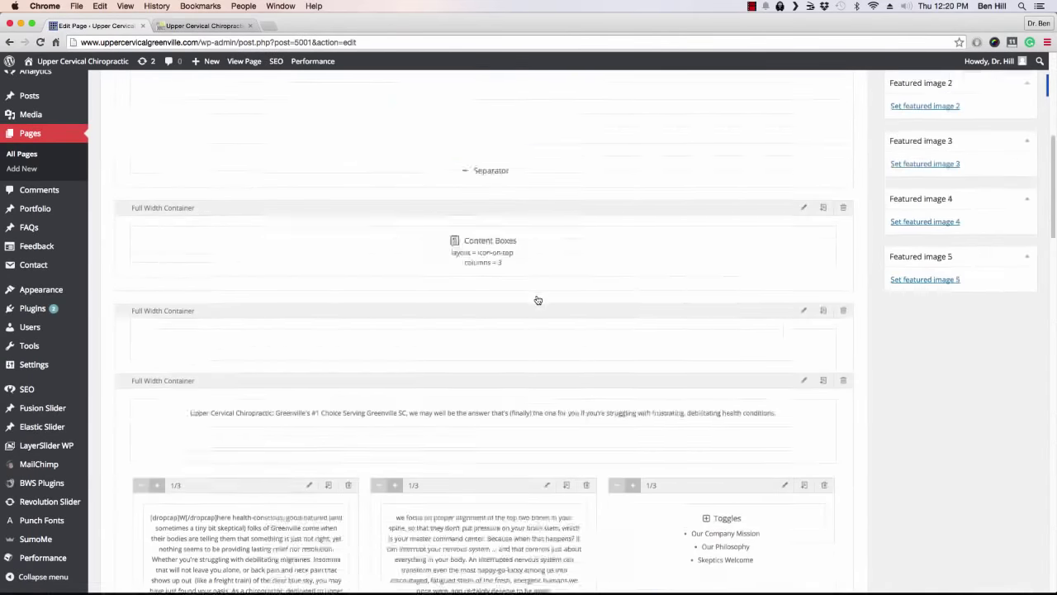
scroll(537, 299, down, 5)
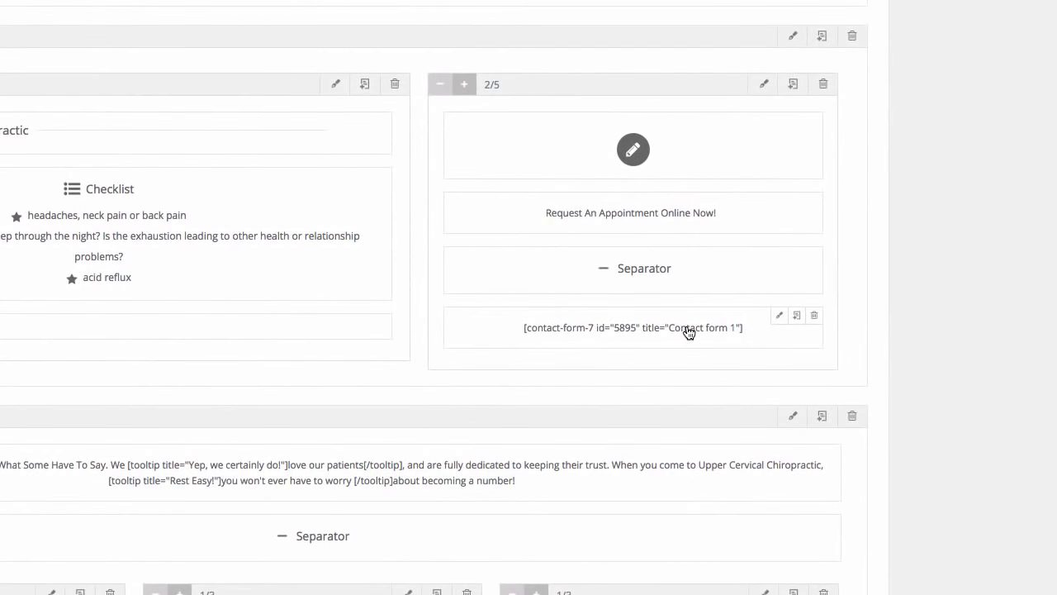
click(779, 316)
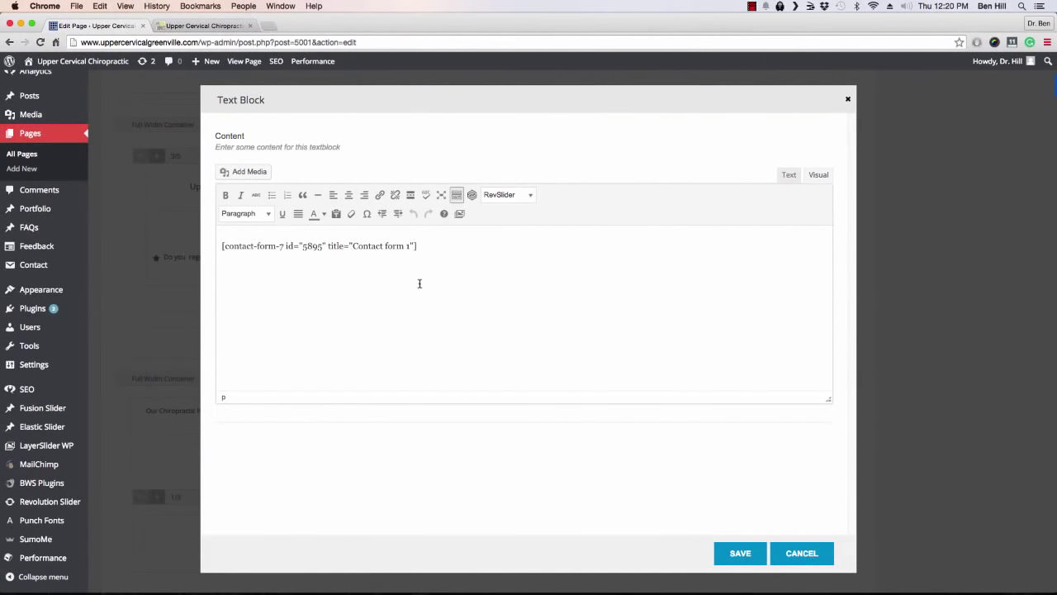
click(801, 552)
Step: Display the Builder Elements available in Fusion Builder for the Chiropractic page
scroll(355, 323, up, 10)
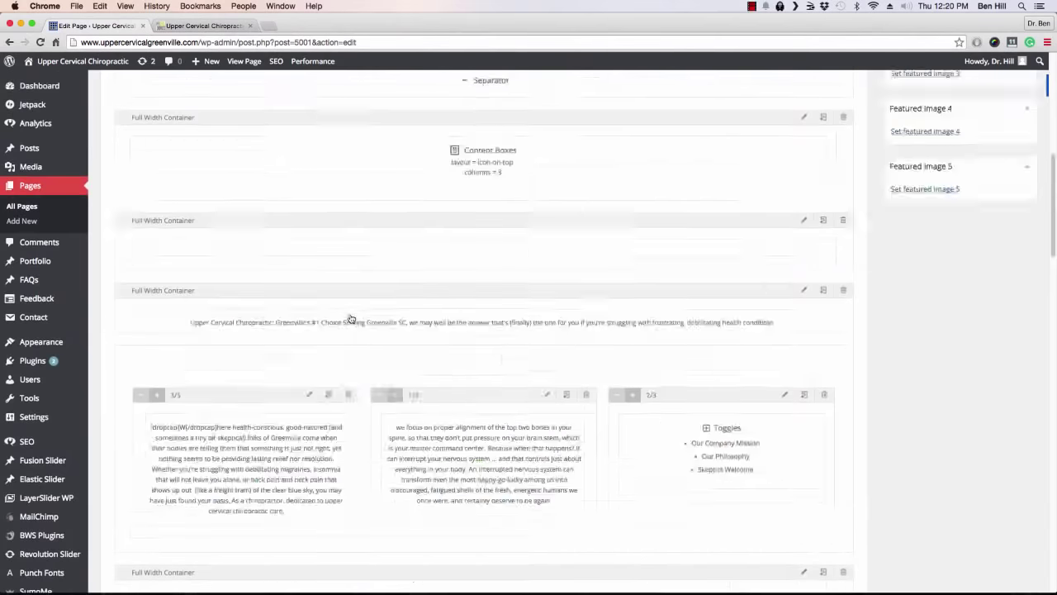
scroll(360, 325, up, 4)
click(252, 215)
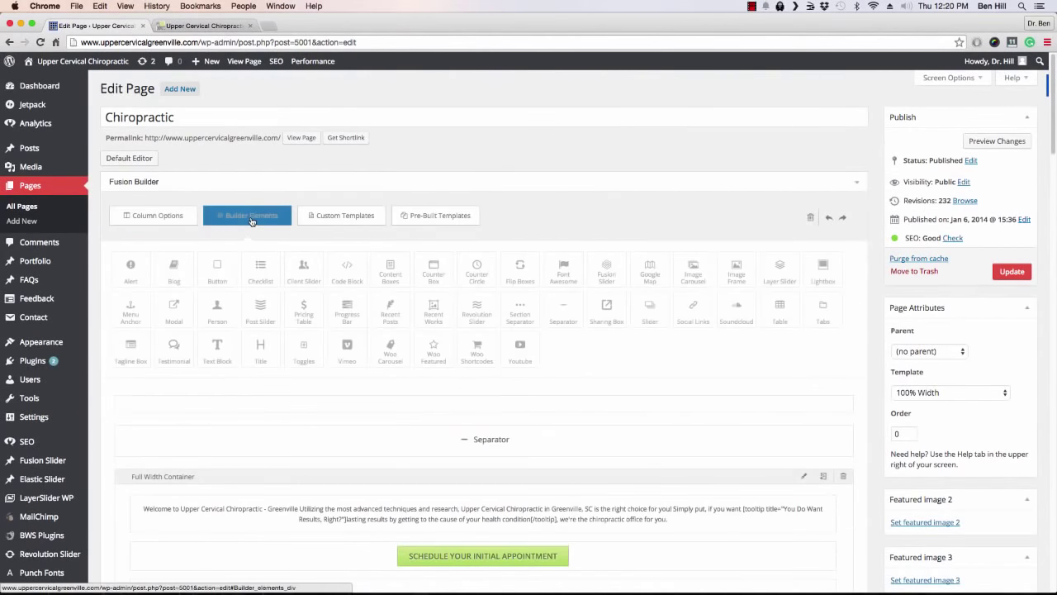
Step: Reopen the contact form shortcode block, review the paste option for its content, close it without saving, and check the live form
scroll(214, 361, down, 15)
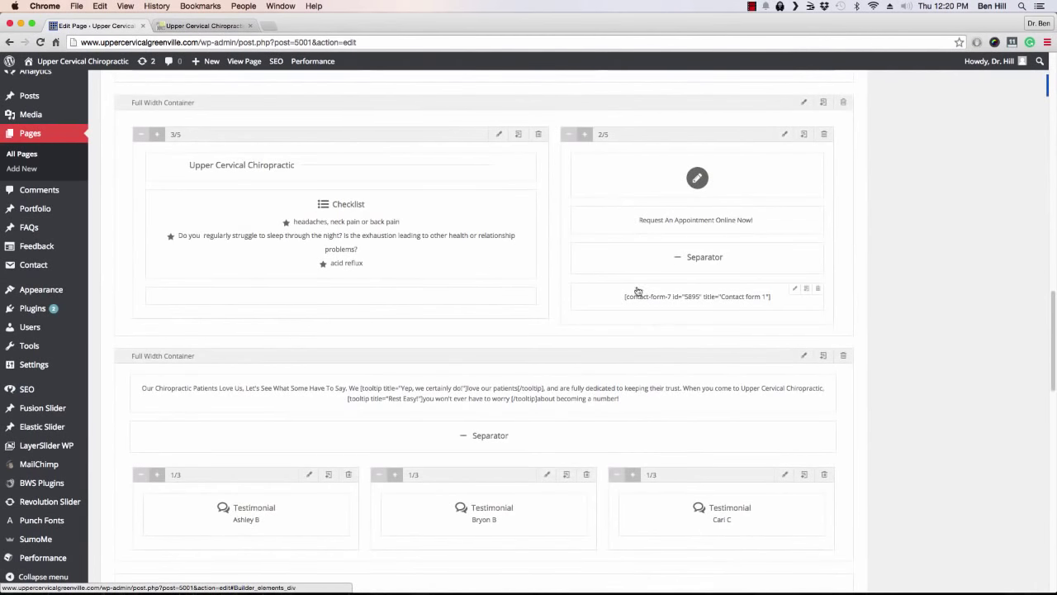
click(795, 289)
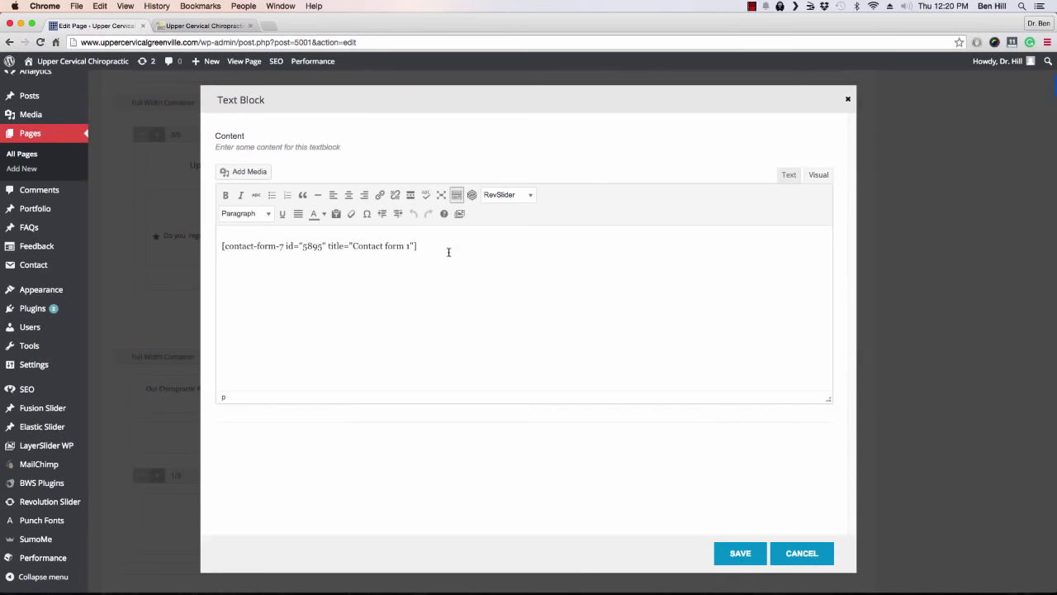
right_click(447, 251)
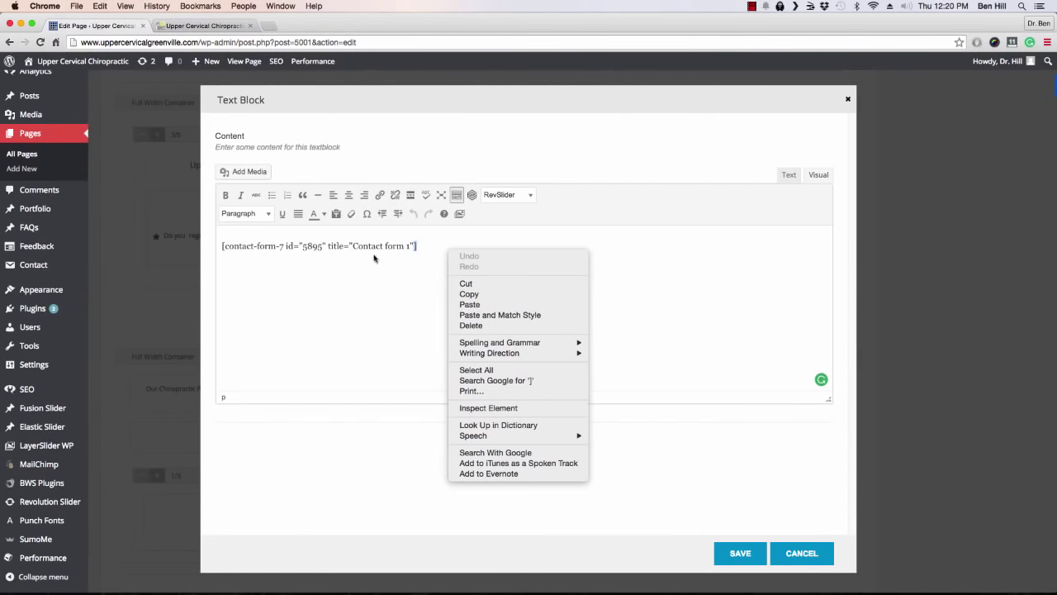
click(661, 340)
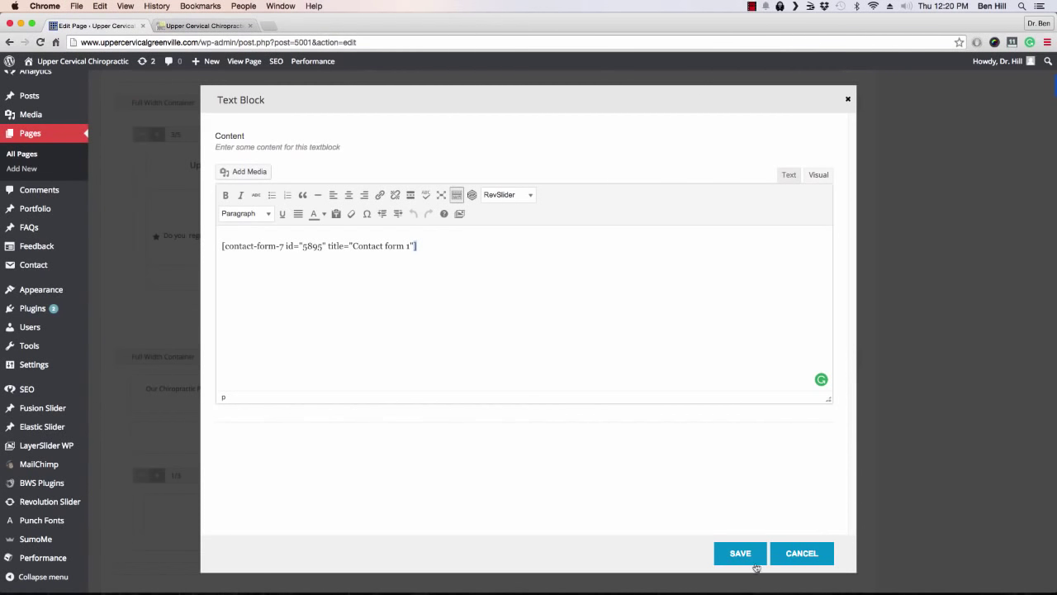
click(802, 555)
click(215, 26)
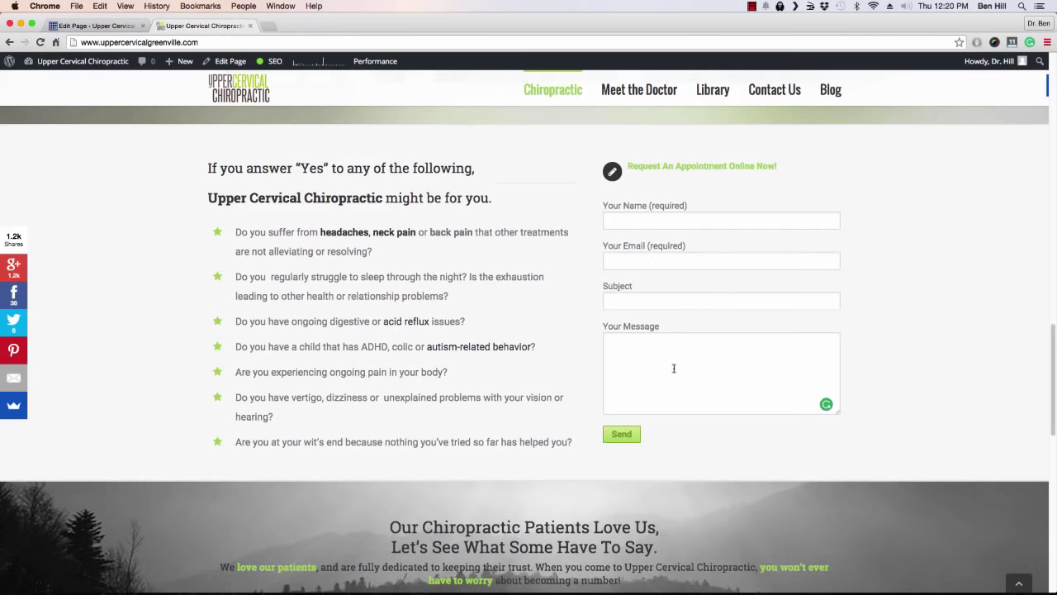
Step: Return to the WordPress admin and open Contact form 1 for editing from the contact forms list
key(ctrl+shift+Tab)
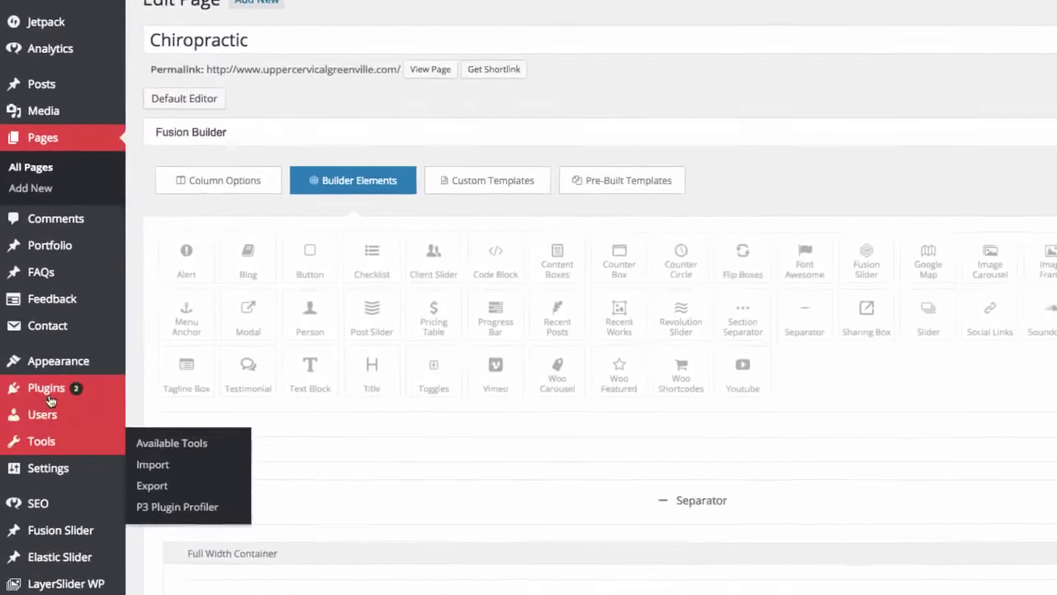
mouse_move(33, 319)
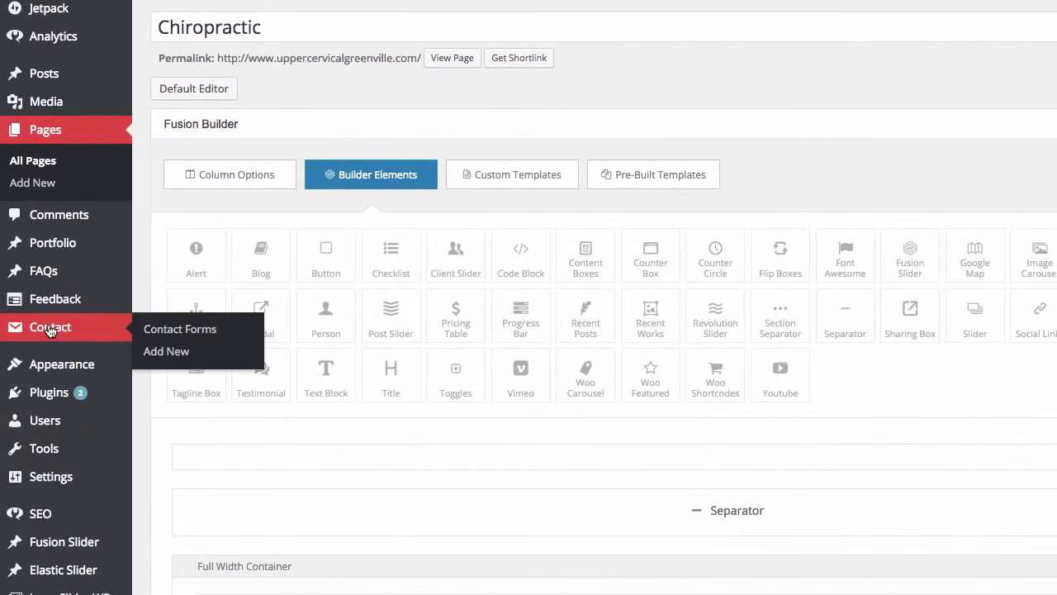
click(180, 330)
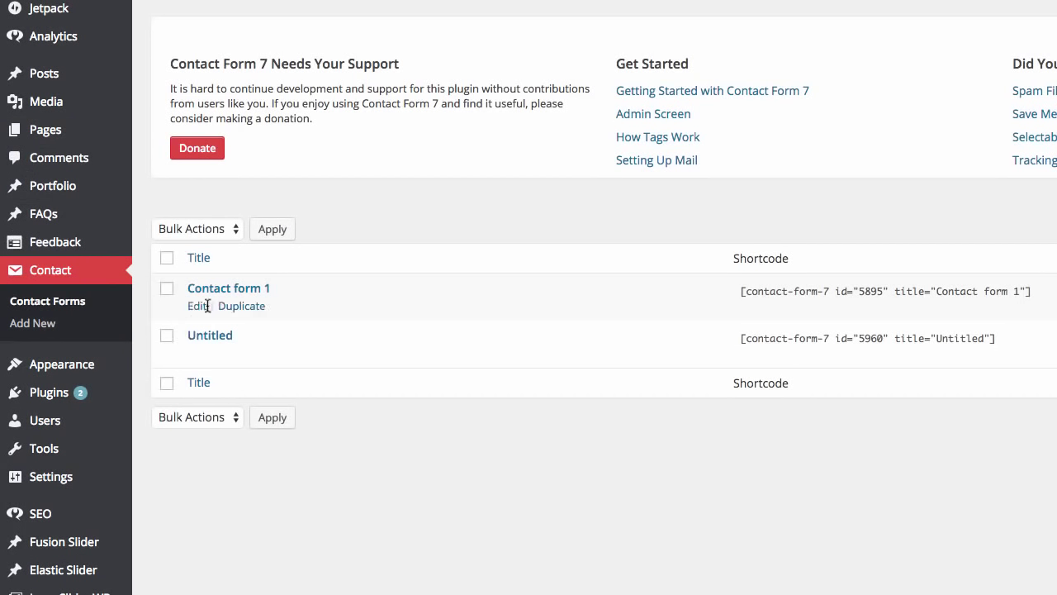
click(197, 312)
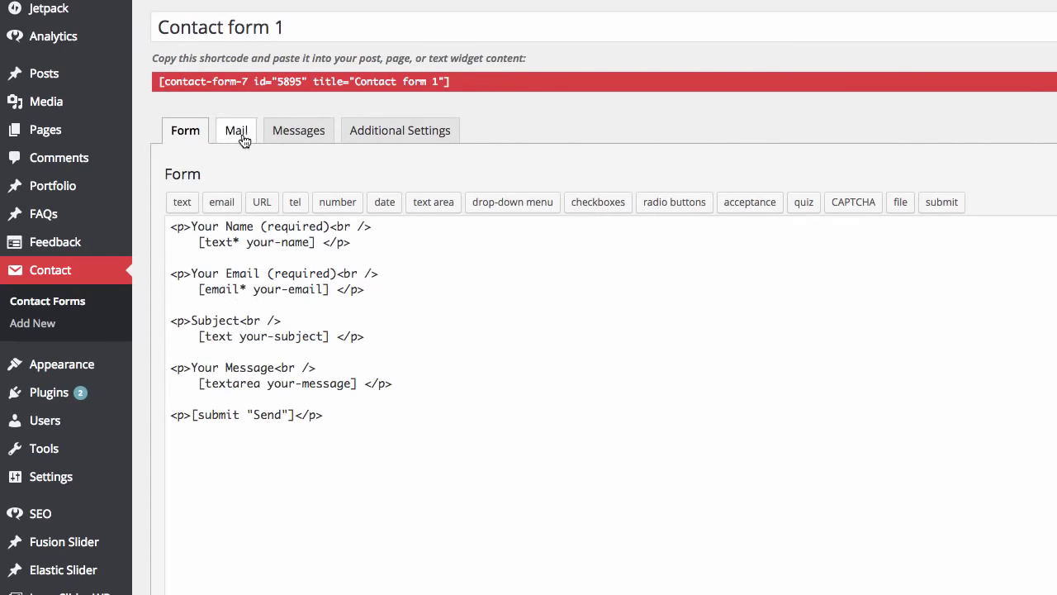
Step: Review Contact form 1's mail settings, including the recipient, sender, subject, additional headers and message body
click(244, 140)
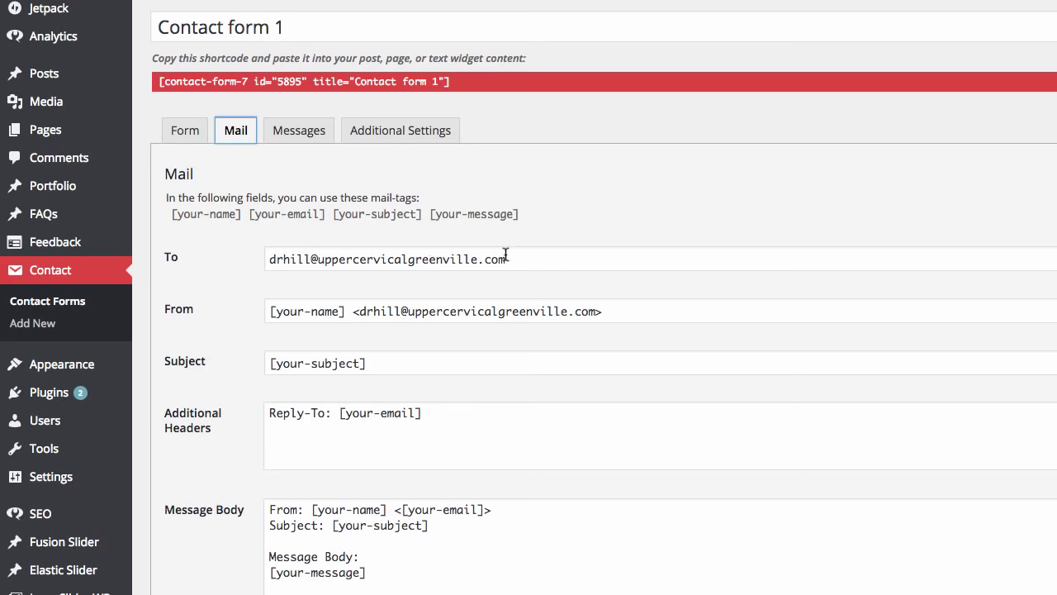
scroll(314, 413, down, 5)
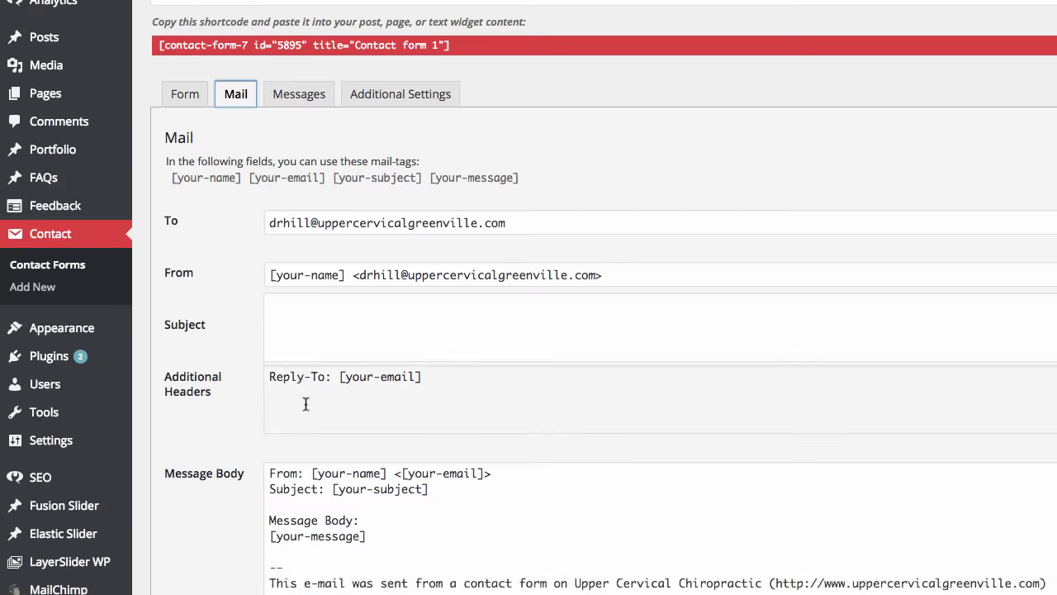
scroll(483, 388, up, 3)
scroll(482, 359, up, 2)
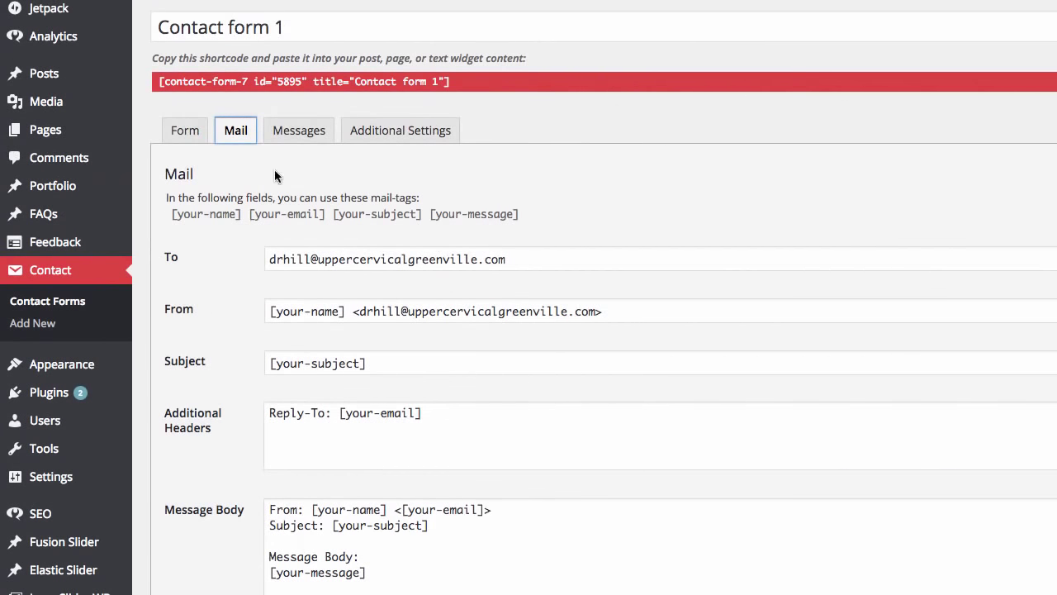
Step: Review the notification messages that Contact form 1 uses for successful, failed and invalid submissions
click(296, 137)
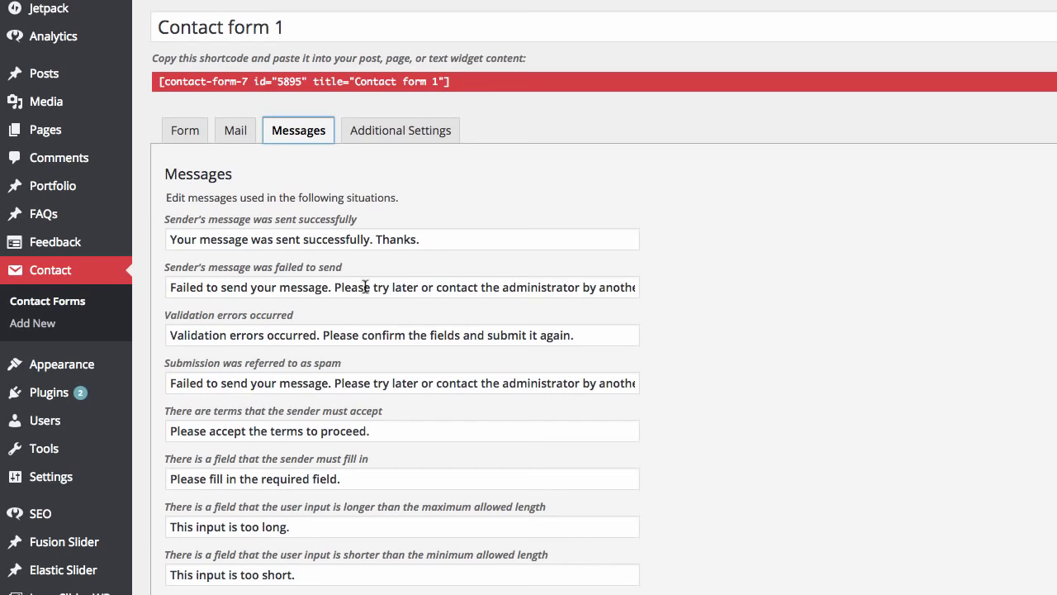
scroll(529, 240, down, 2)
scroll(627, 264, up, 2)
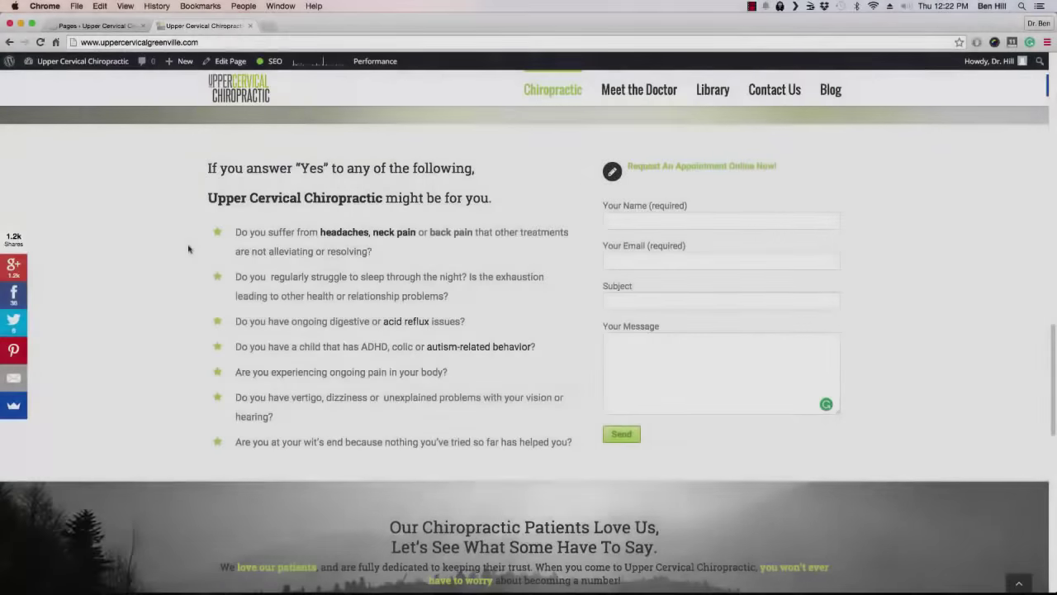
Step: Examine the patient testimonials section below the appointment form on the live homepage
scroll(185, 244, down, 1)
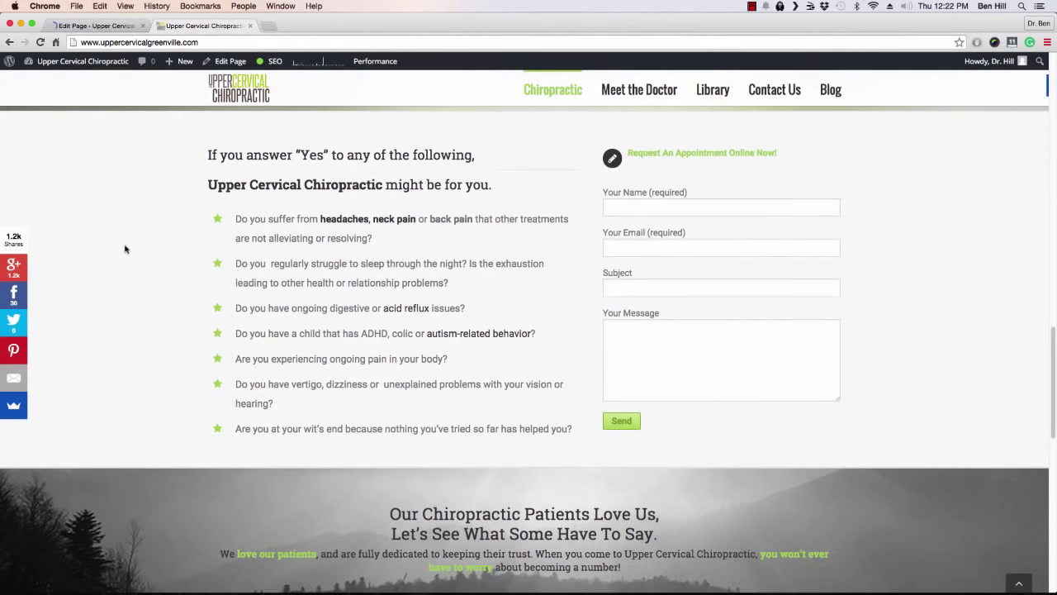
scroll(137, 210, down, 5)
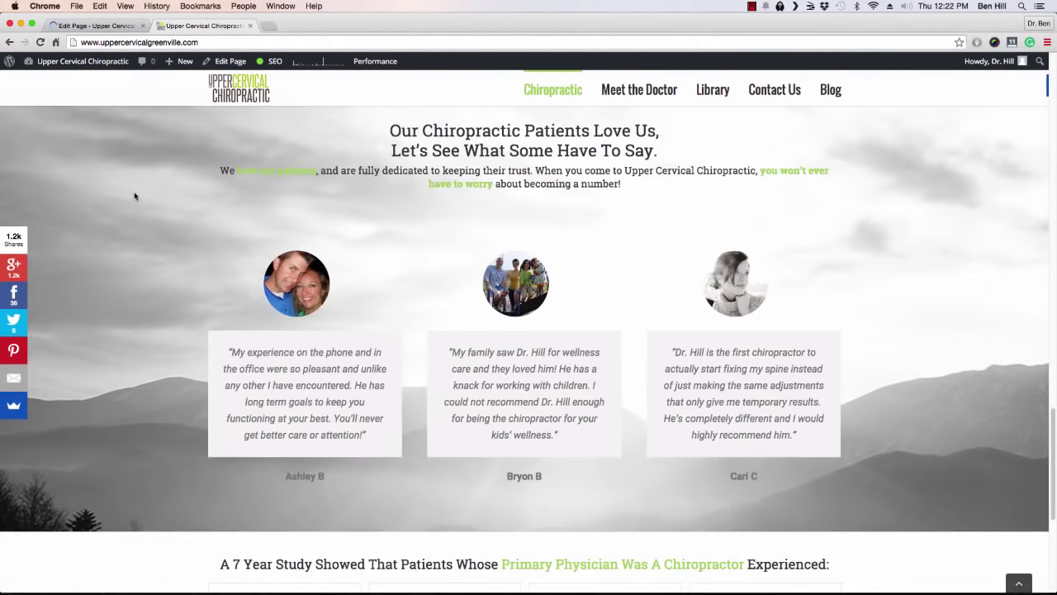
scroll(135, 198, up, 2)
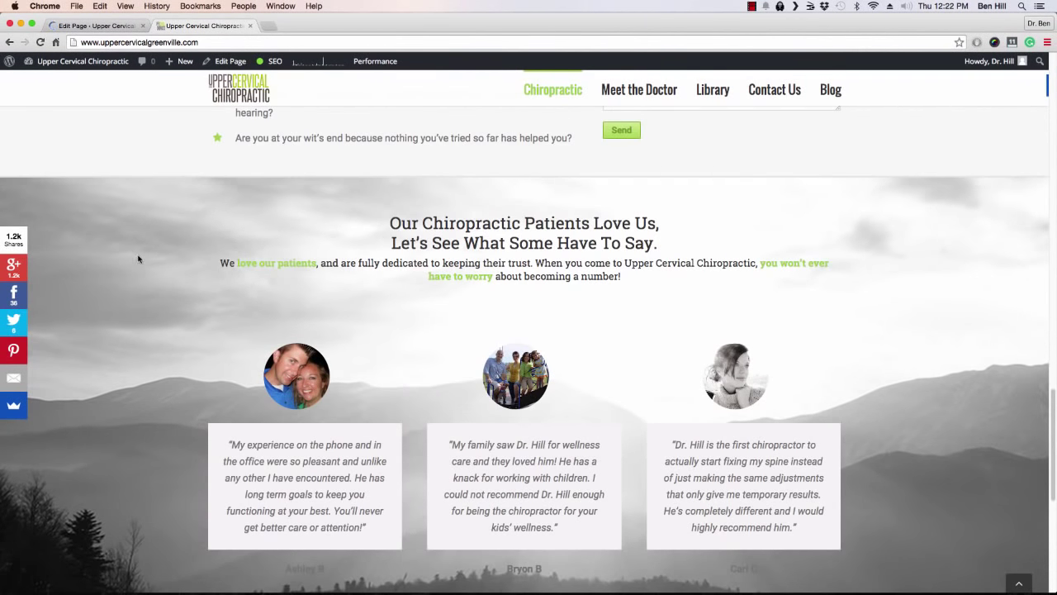
Step: Open the settings of the full width container holding the testimonials in the page editor
scroll(140, 256, down, 1)
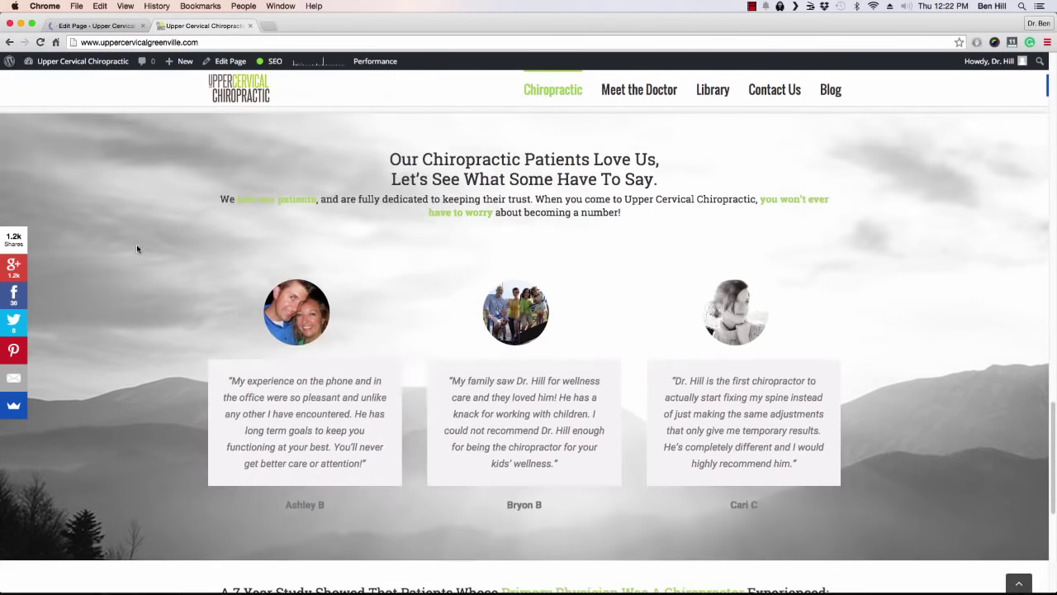
click(110, 26)
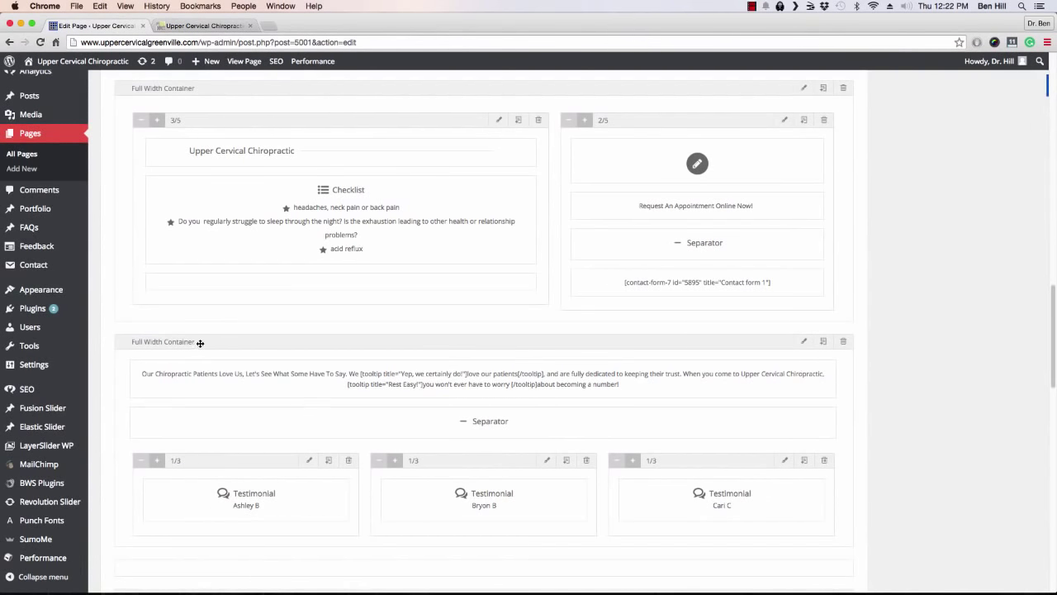
click(804, 341)
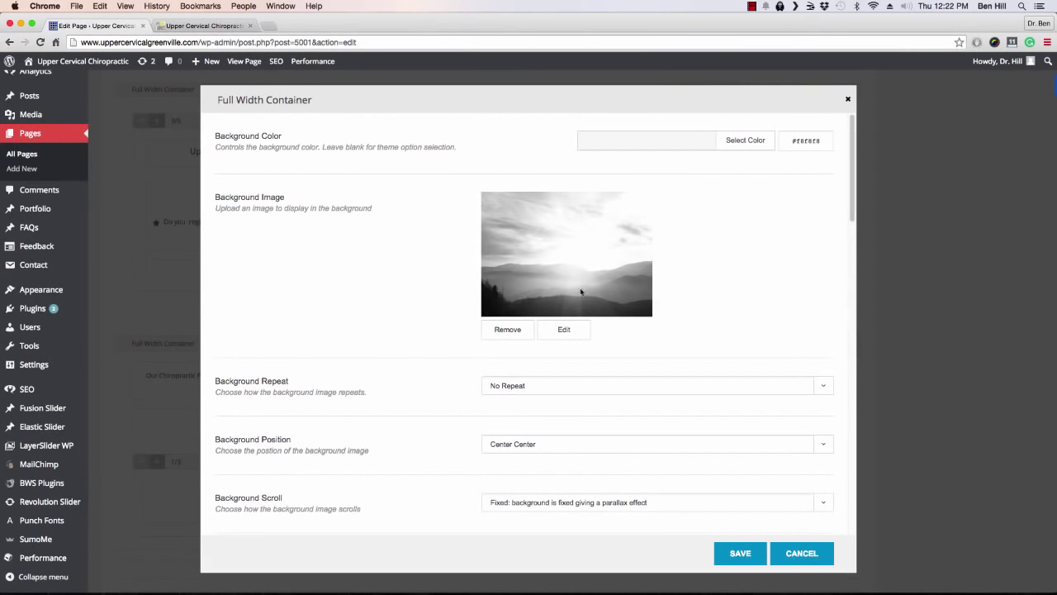
Step: Check how the testimonials section's mountain background behaves while scrolling the live homepage, and return to the container settings
click(202, 25)
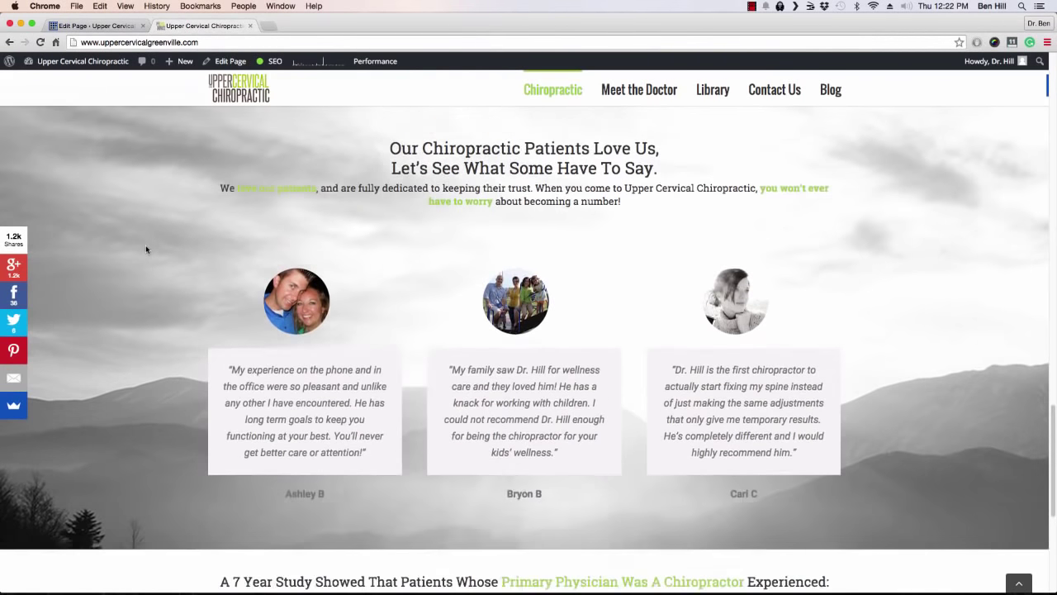
scroll(147, 248, up, 2)
scroll(146, 250, down, 3)
scroll(145, 250, up, 2)
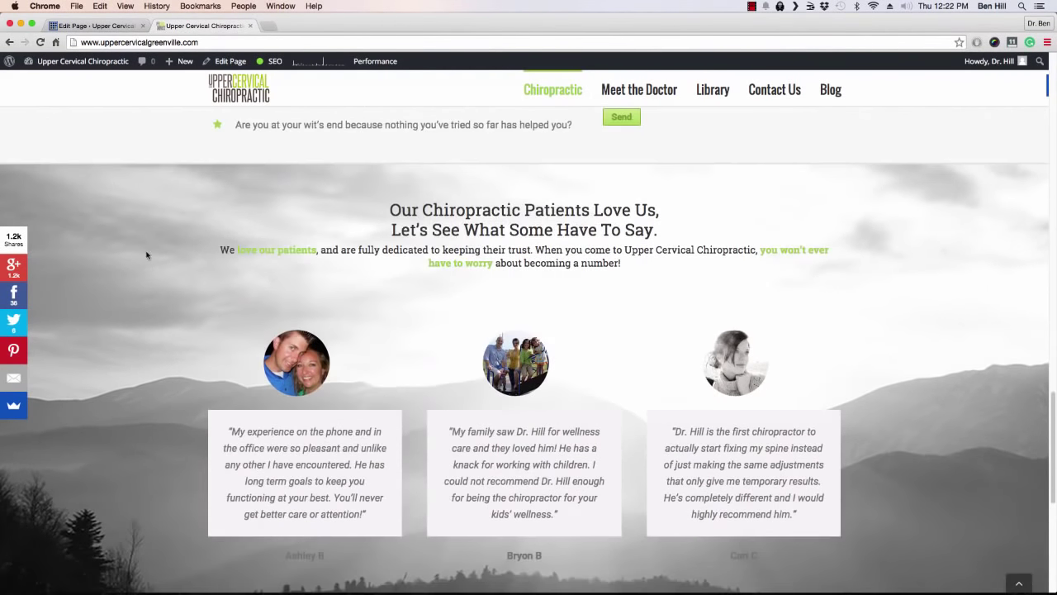
click(120, 29)
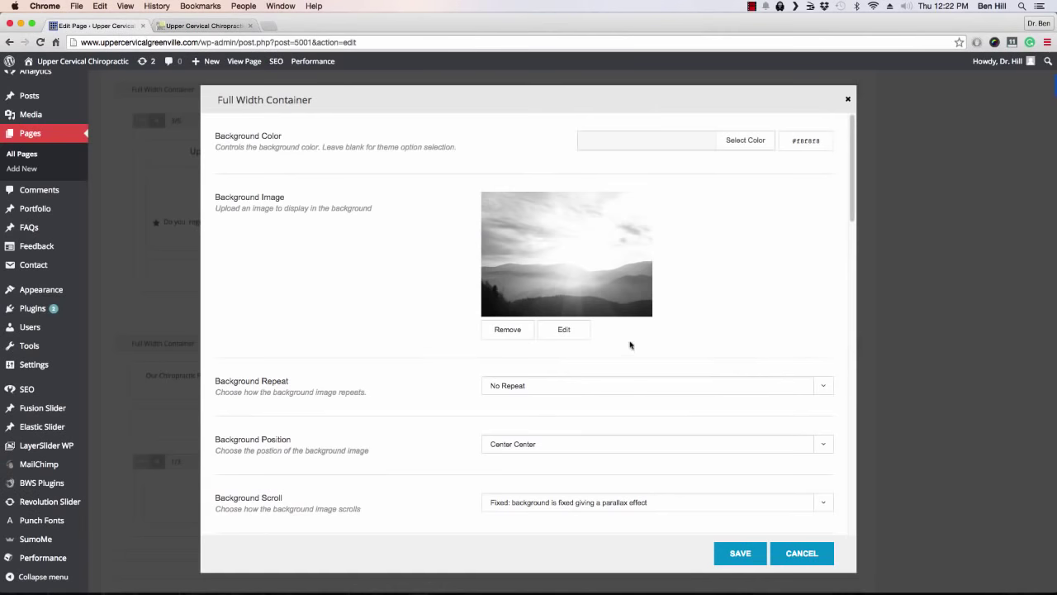
Step: Review the container's background image in the media library and its background scroll options, keeping the fixed parallax choice, and close without saving
click(569, 332)
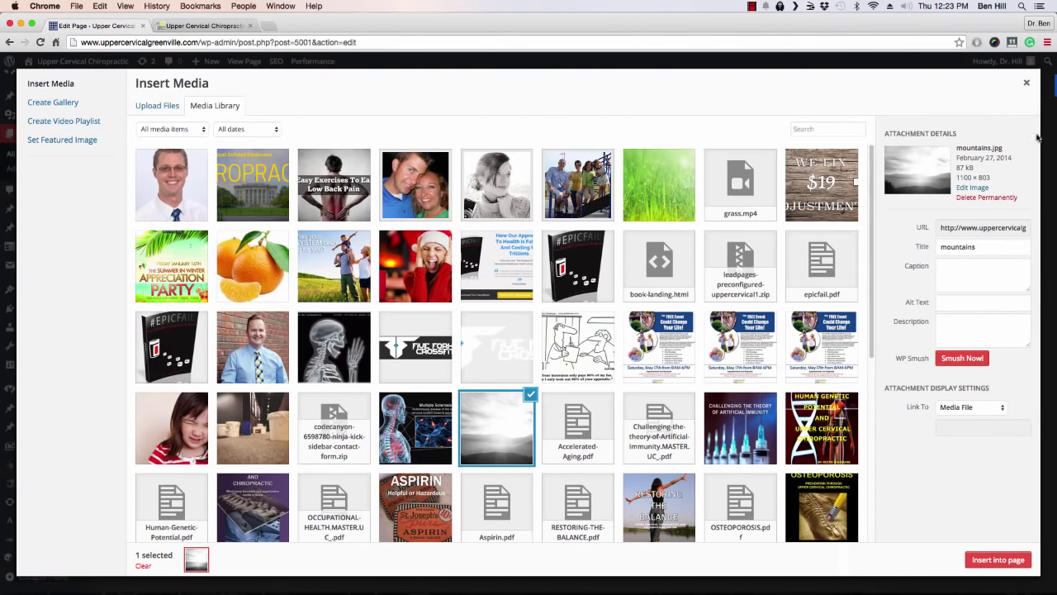
click(1027, 82)
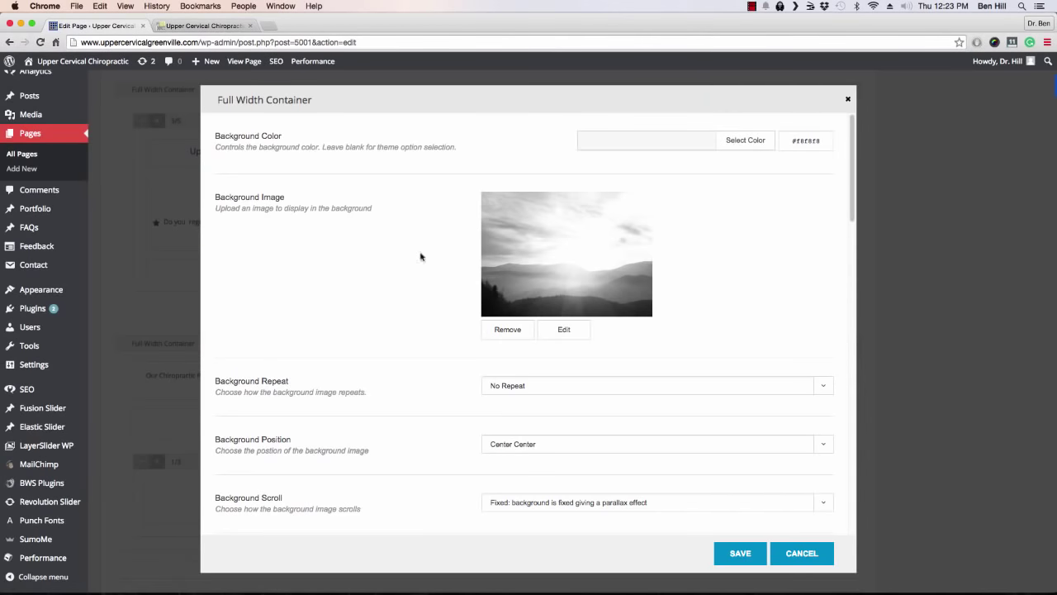
scroll(389, 260, down, 2)
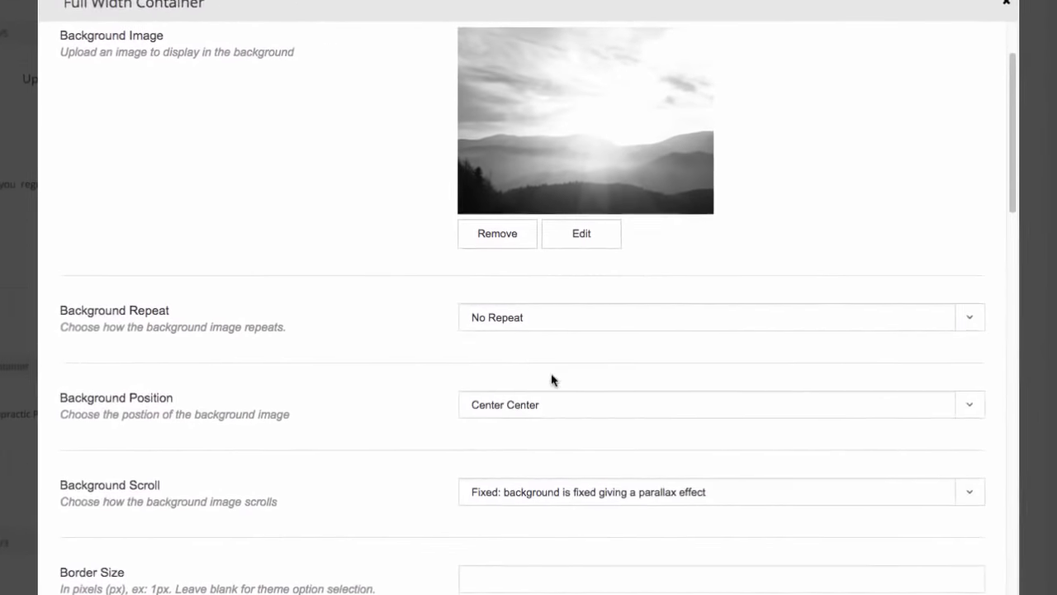
click(969, 494)
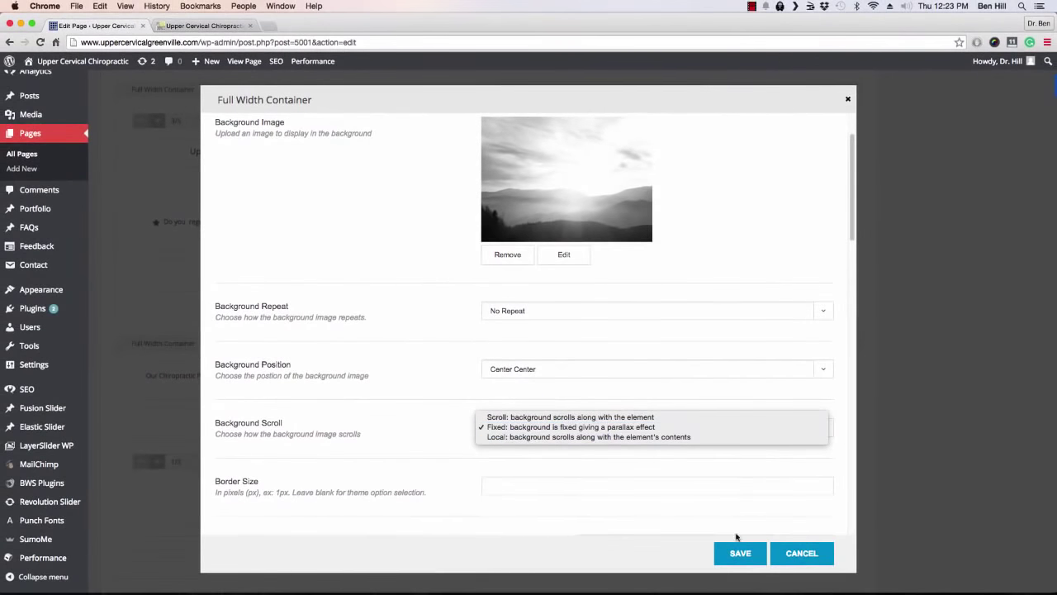
click(661, 427)
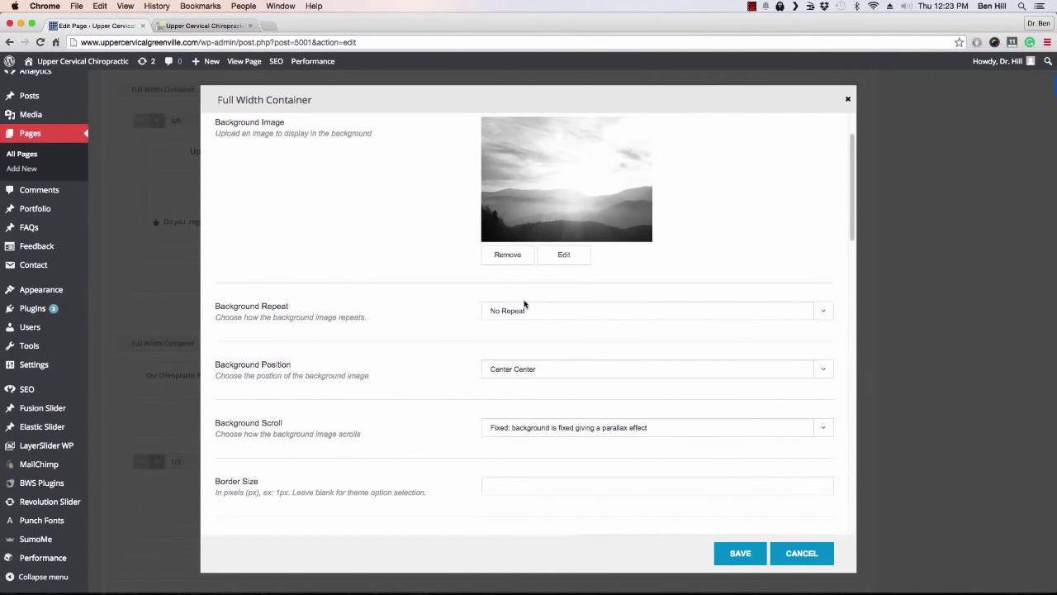
click(800, 553)
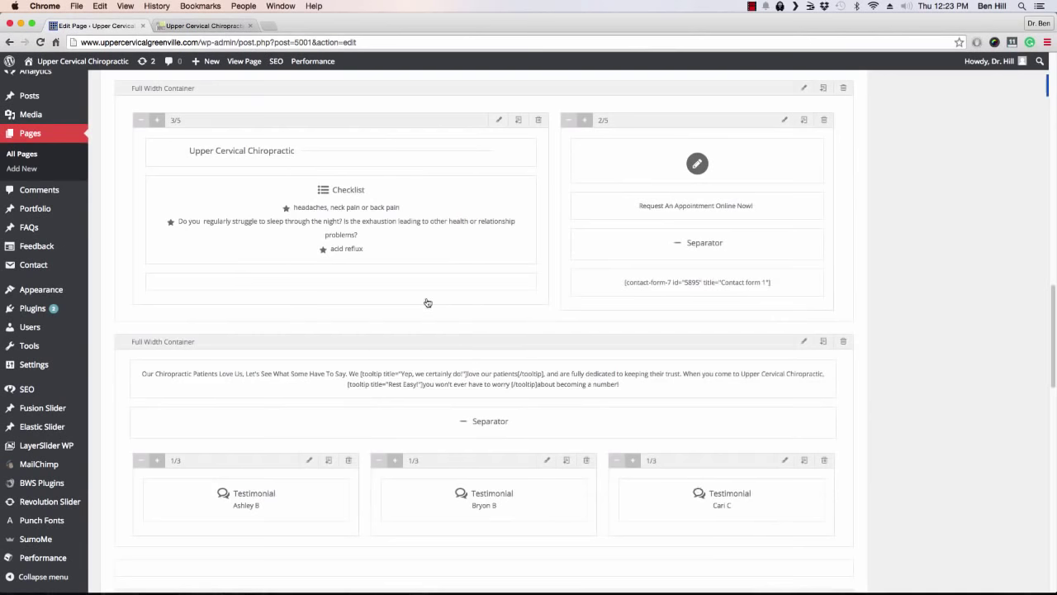
Step: Reveal the tooltips on the green highlighted phrases in the live homepage's testimonials introduction
scroll(463, 265, down, 3)
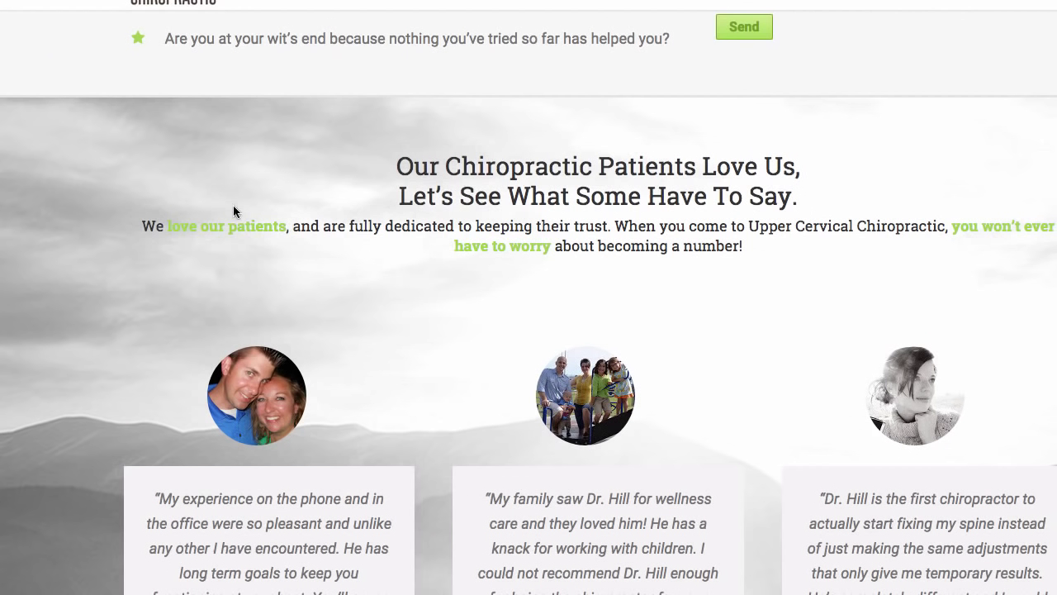
mouse_move(237, 229)
mouse_move(1023, 237)
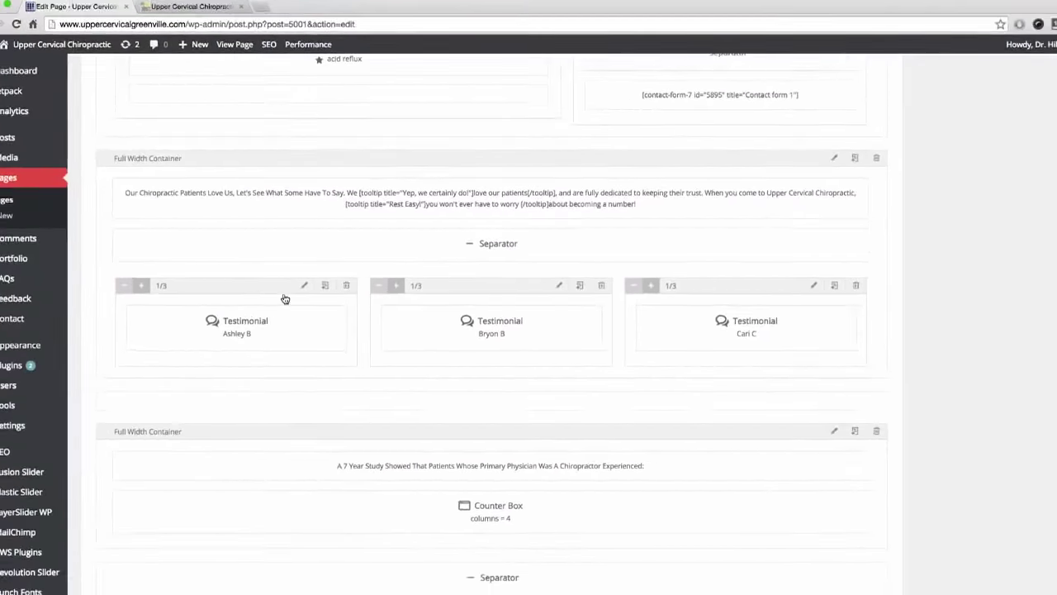
Step: View the first testimonial column's settings and locate the 1/3 layout among Fusion Builder's column options, returning to the testimonials container
click(304, 285)
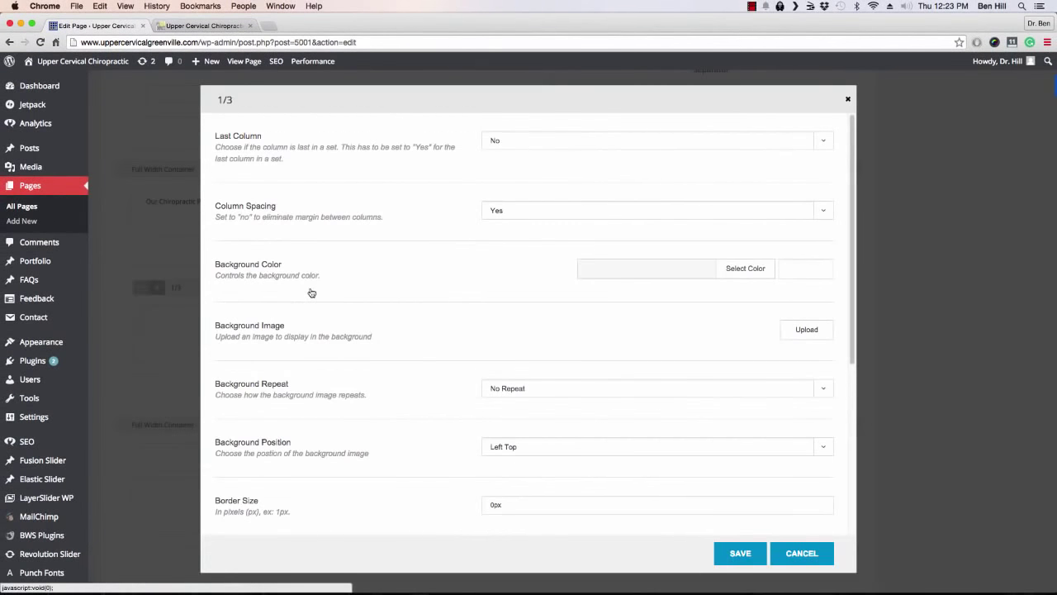
click(801, 553)
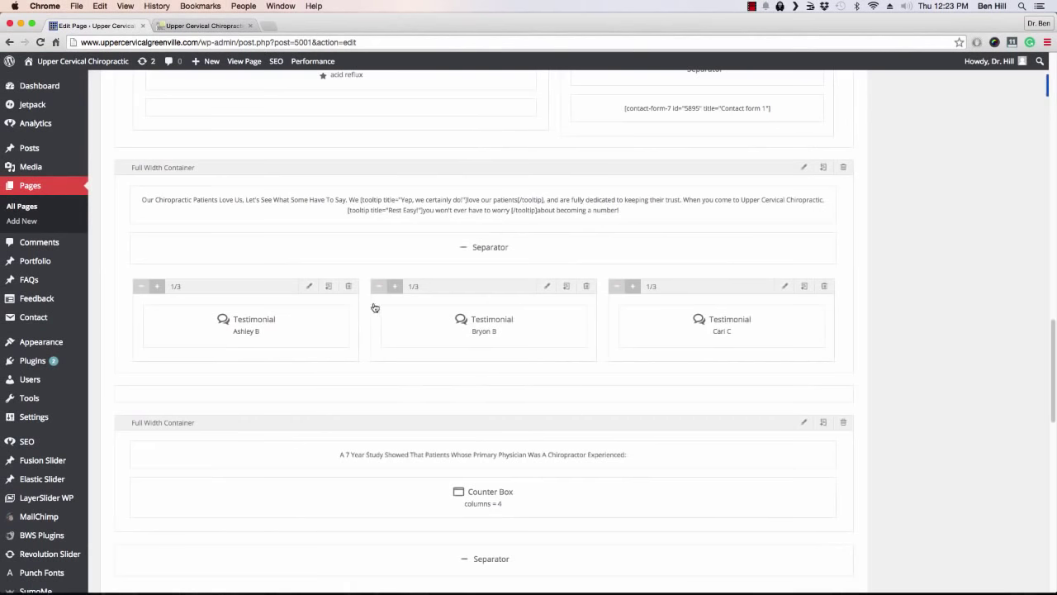
scroll(228, 254, up, 5)
scroll(225, 251, up, 10)
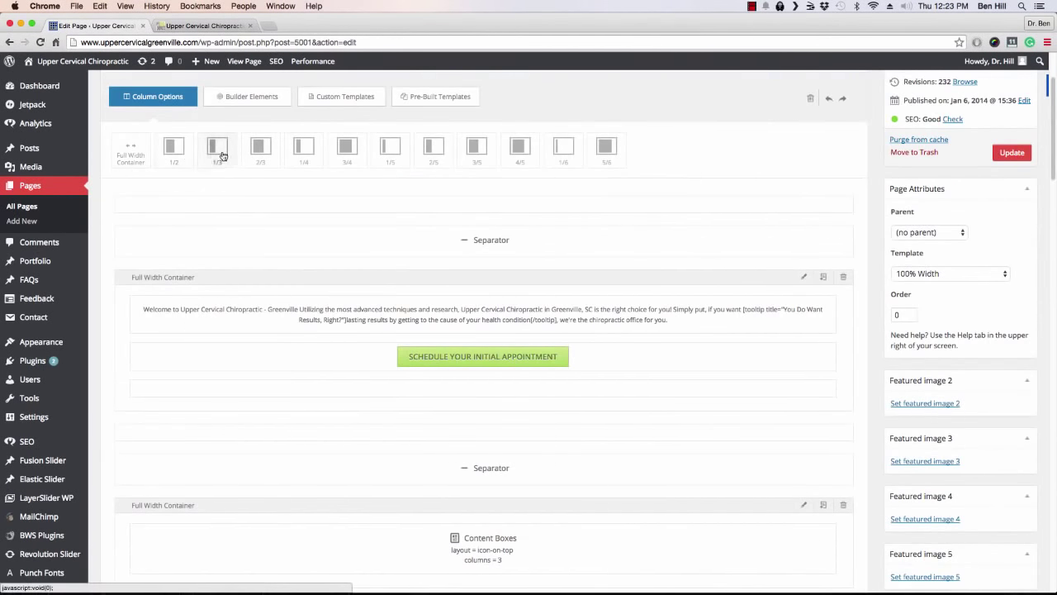
scroll(221, 155, down, 12)
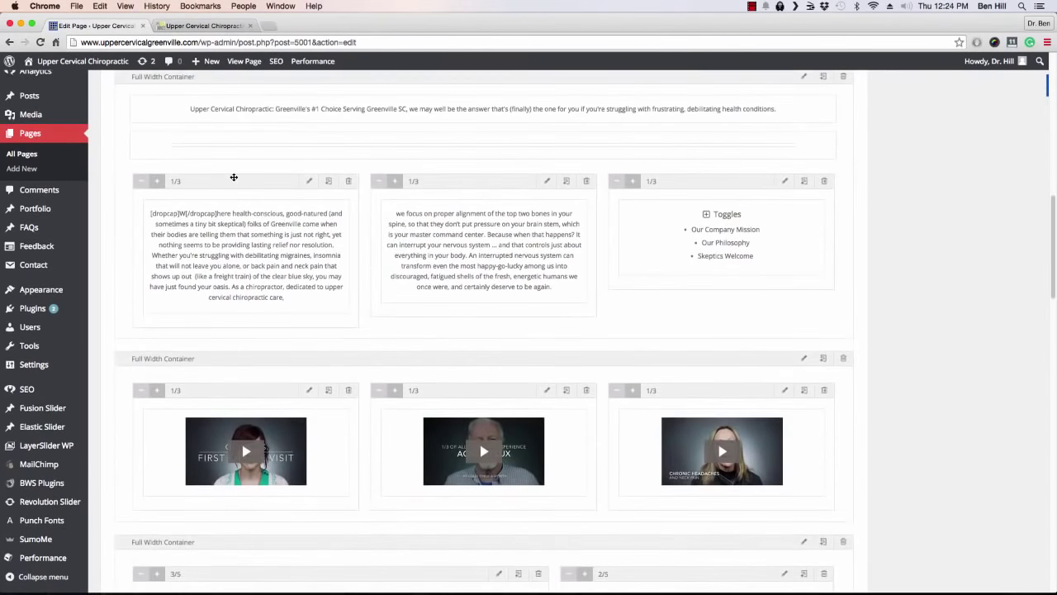
scroll(238, 175, down, 1)
scroll(236, 198, up, 2)
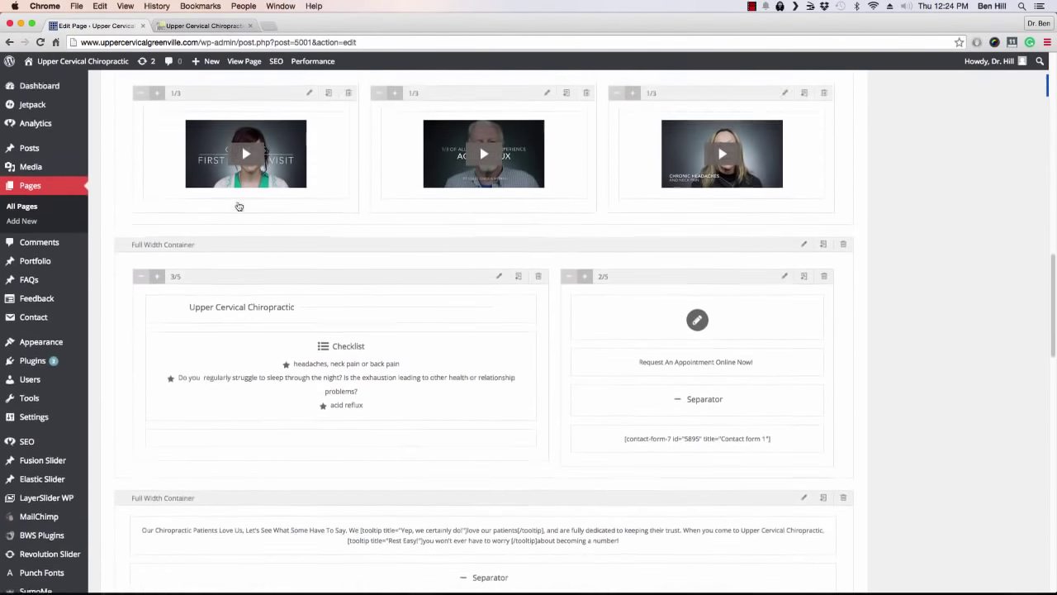
scroll(239, 202, down, 8)
scroll(243, 198, up, 2)
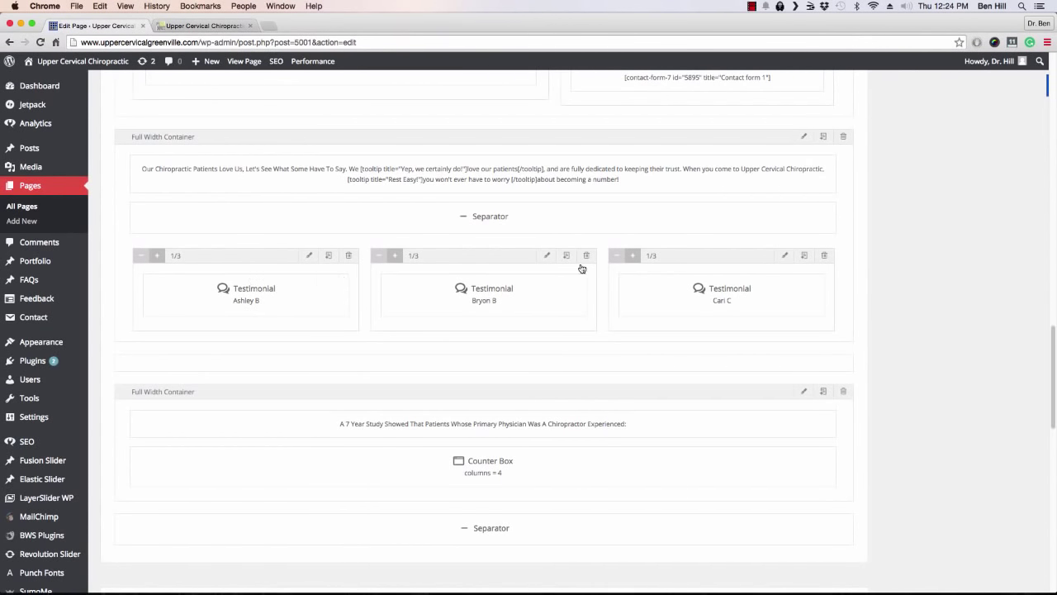
Step: Check the first testimonial column's Last Column setting without saving, and compare the three columns with the live testimonials section
click(307, 257)
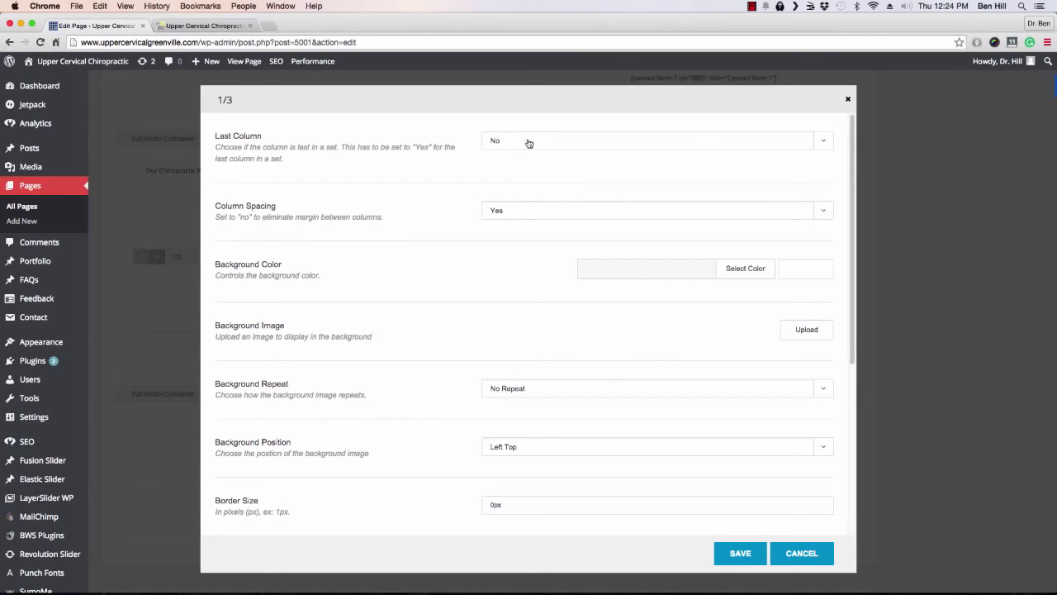
click(803, 555)
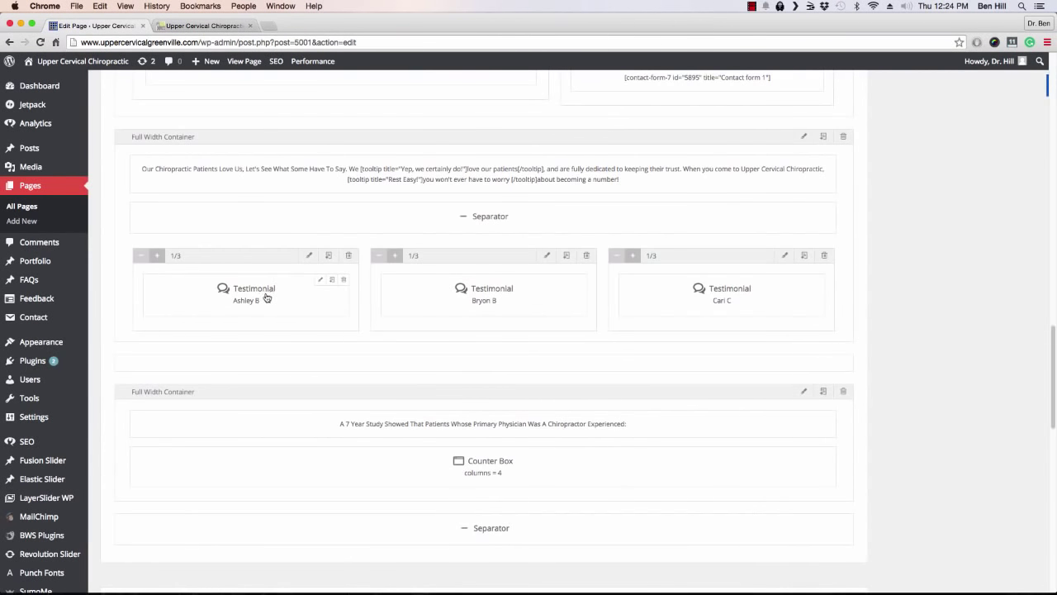
click(183, 26)
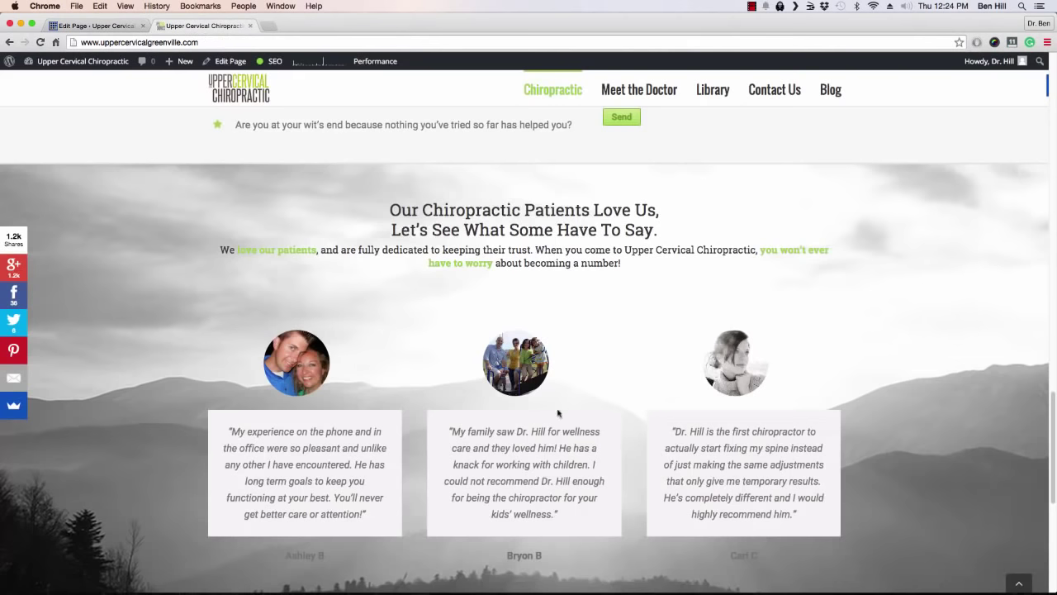
scroll(213, 328, down, 1)
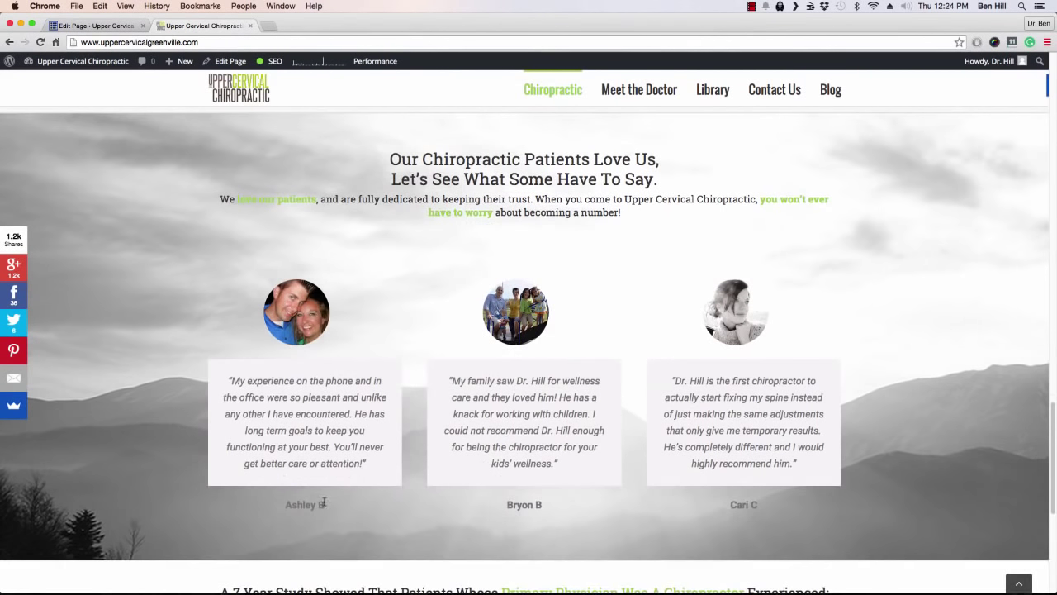
click(95, 26)
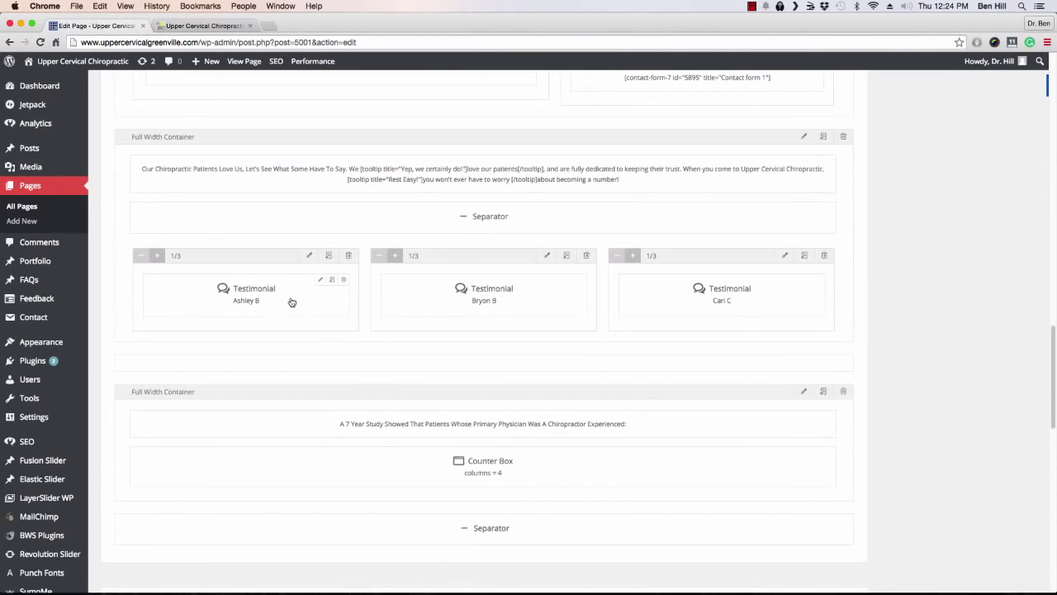
Step: Find the Testimonial element among Fusion Builder's builder elements and return to the testimonial columns in the layout
scroll(286, 299, up, 10)
scroll(279, 278, up, 3)
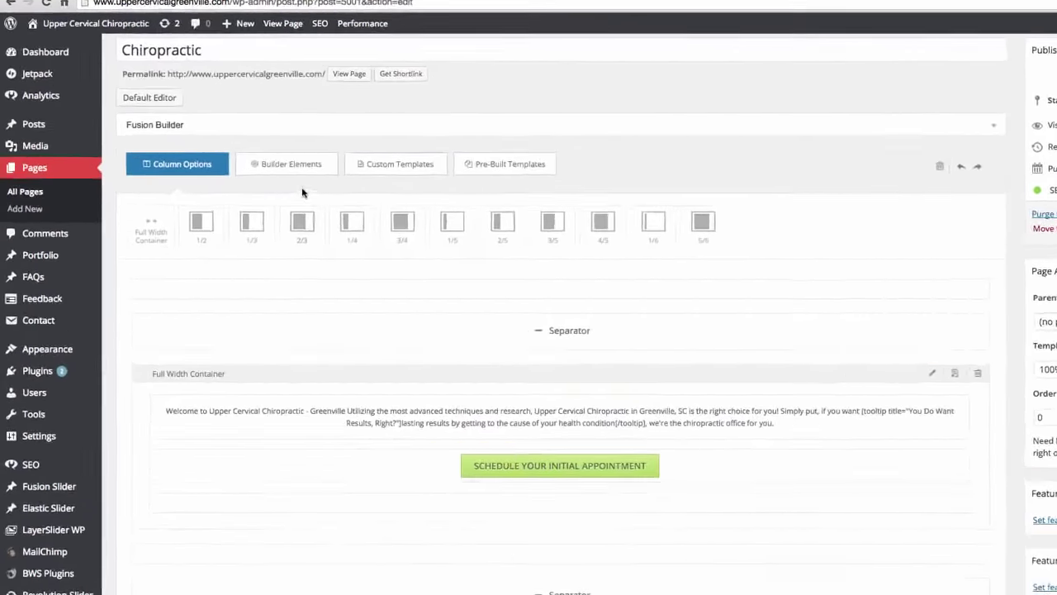
click(250, 93)
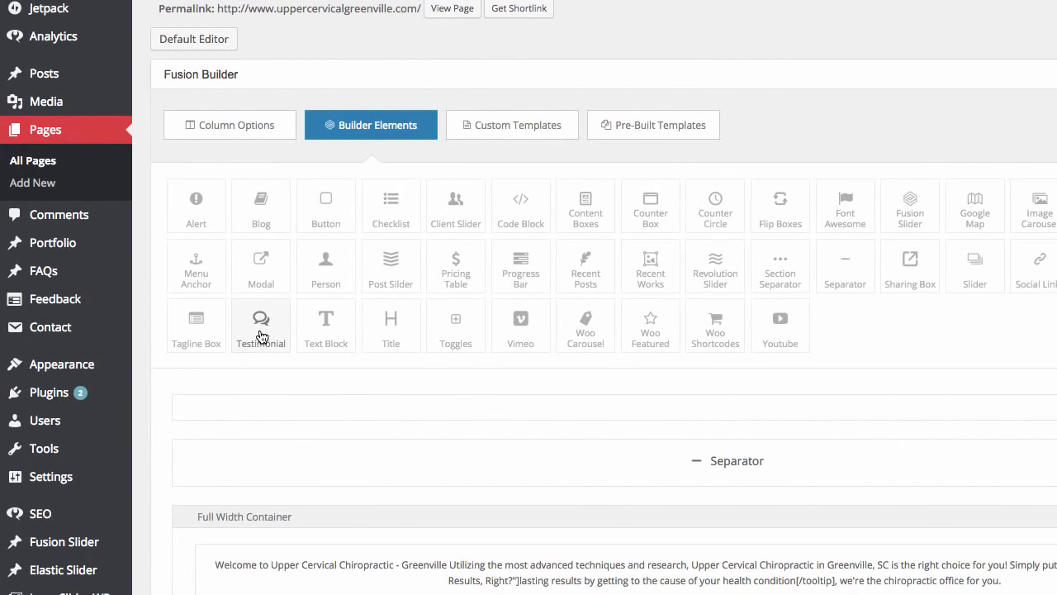
scroll(260, 333, down, 15)
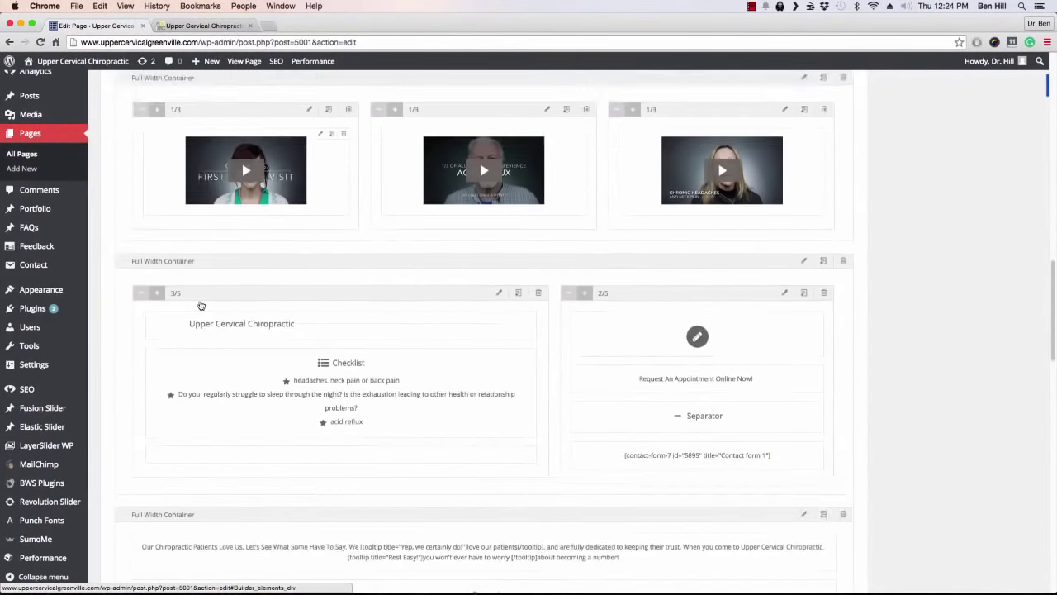
scroll(200, 306, down, 5)
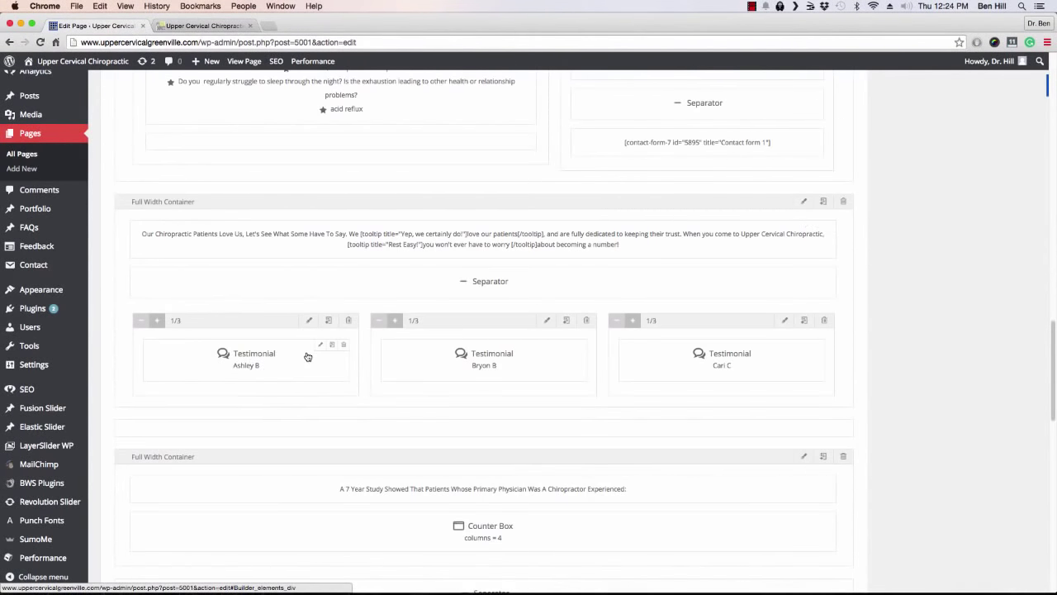
Step: Open the first column's testimonial element and review its design options, keeping Clean
click(320, 346)
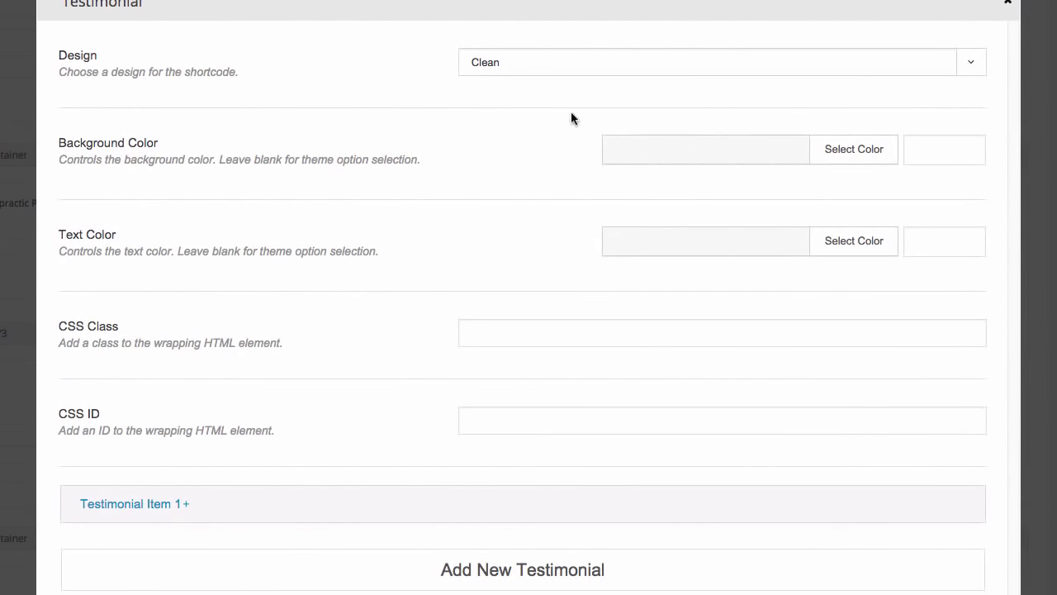
click(970, 71)
click(418, 98)
click(967, 70)
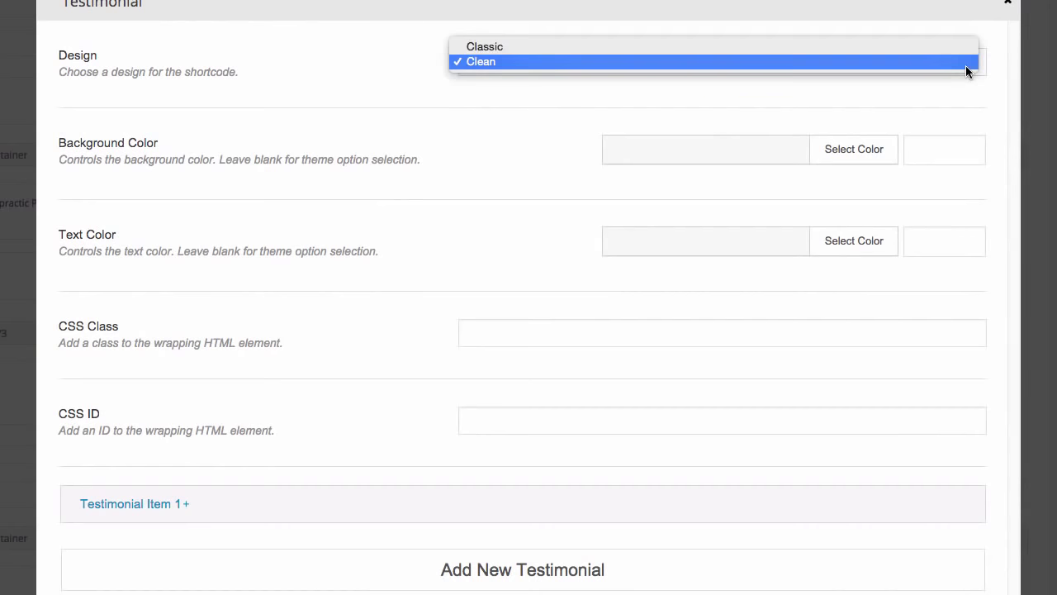
click(407, 122)
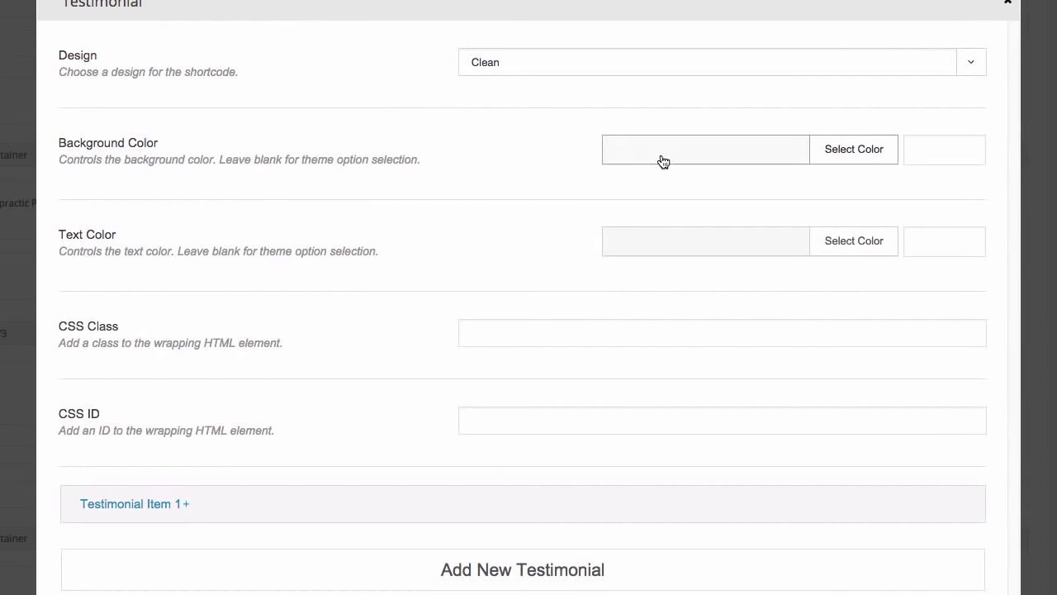
Step: Expand Testimonial Item 1 and review its name, avatar and border radius settings, checking the name against the live testimonials section
click(212, 506)
scroll(358, 345, down, 5)
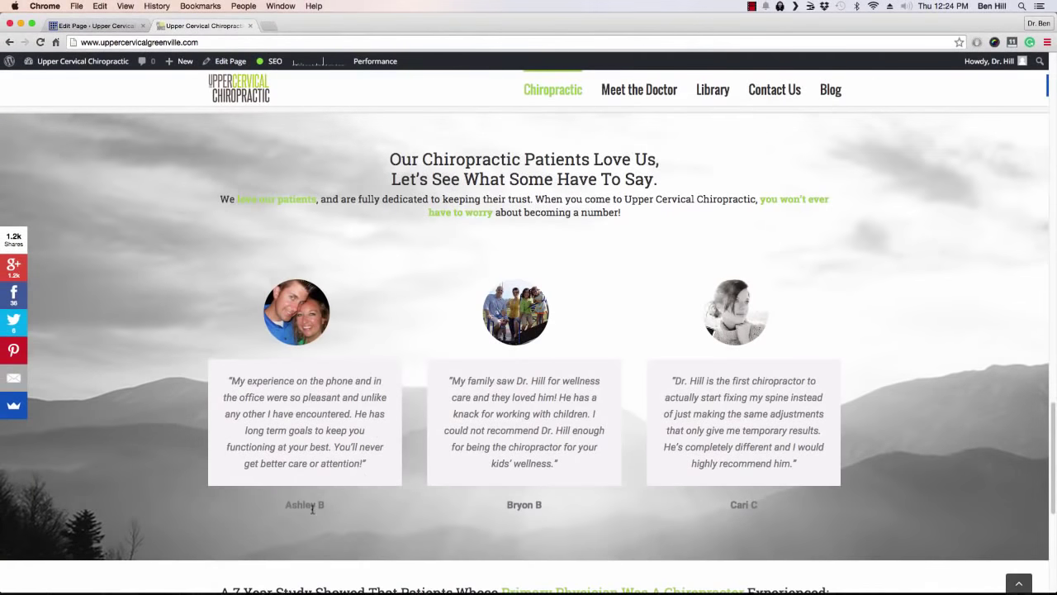
click(95, 26)
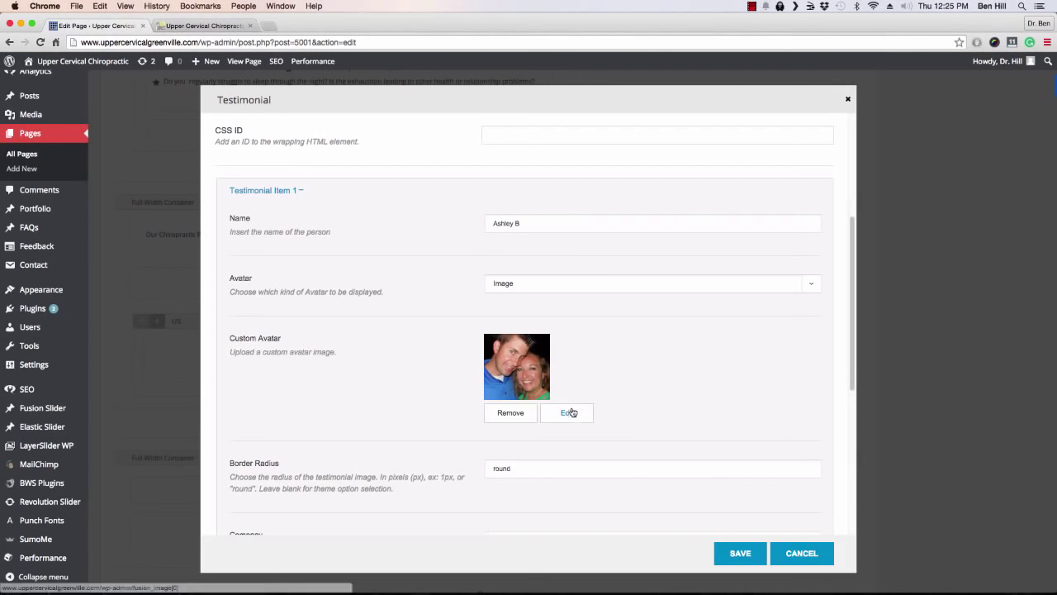
scroll(438, 354, down, 1)
scroll(436, 338, down, 3)
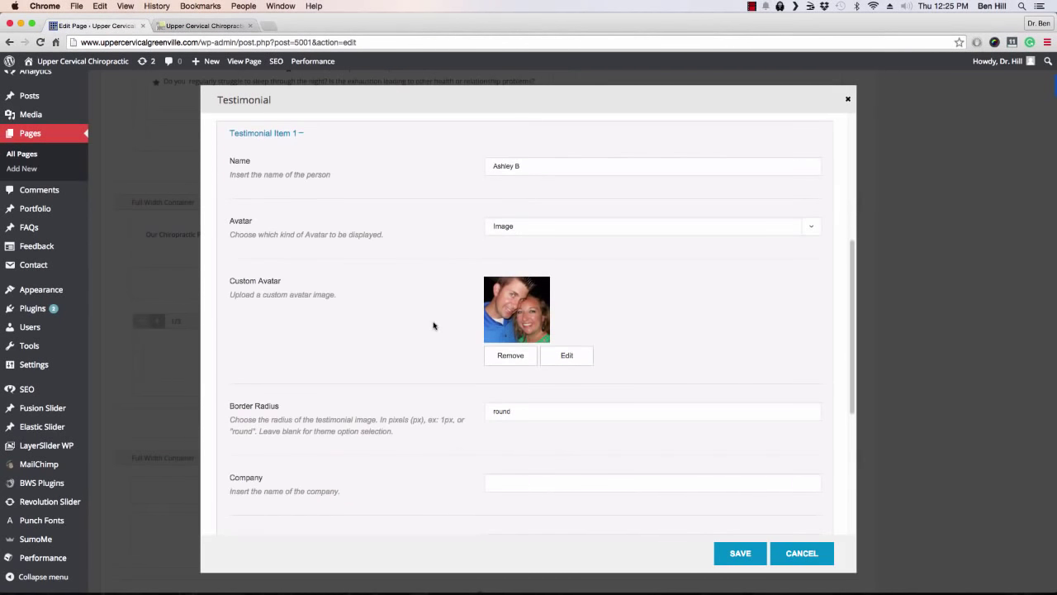
scroll(338, 340, down, 5)
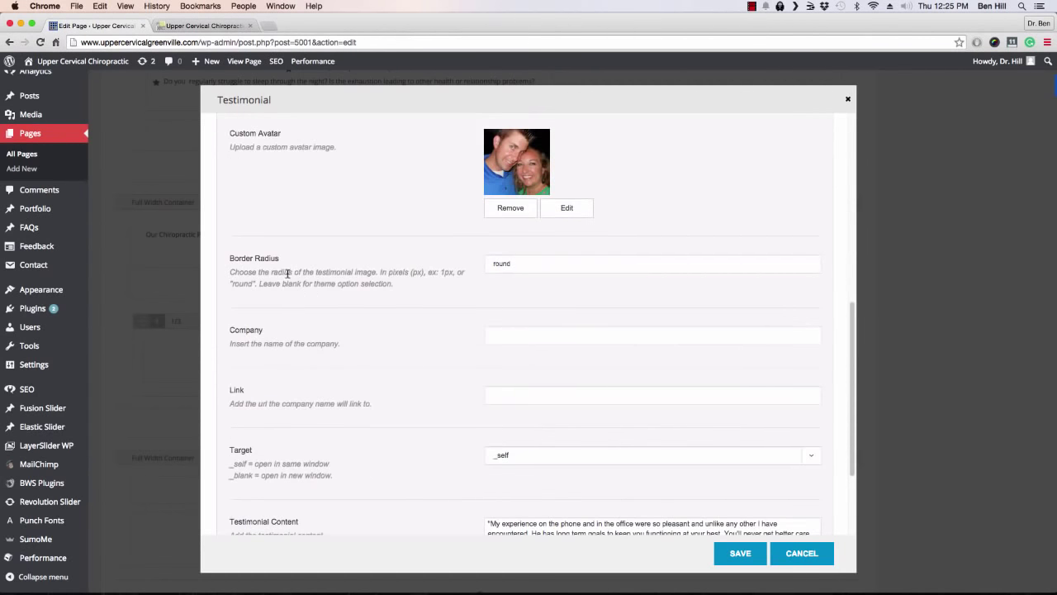
Step: Compare the round border radius with the live avatars, review the testimonial's remaining fields and content, and close its settings without saving
click(203, 25)
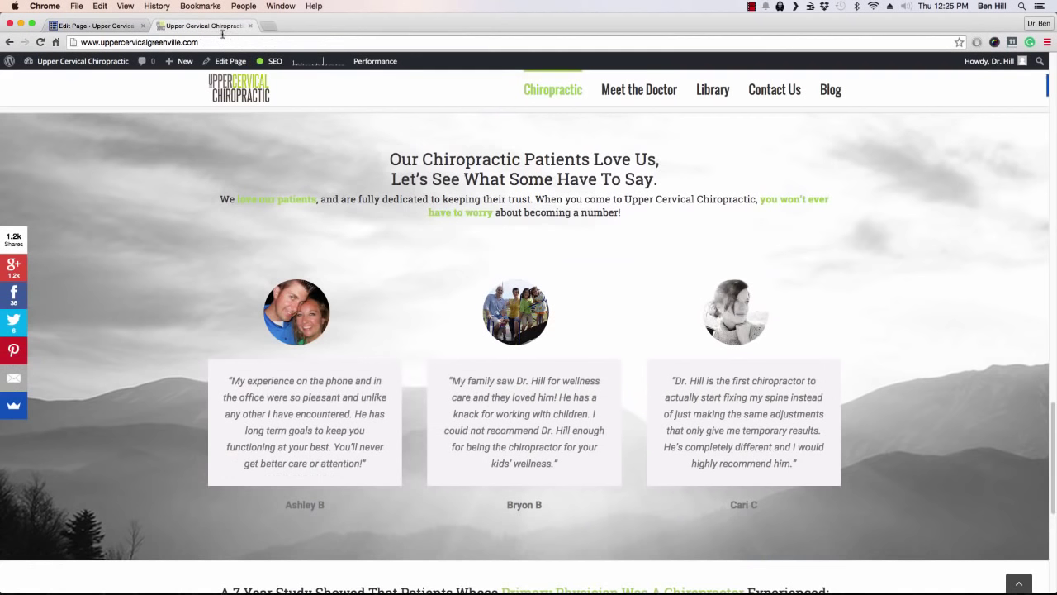
click(128, 27)
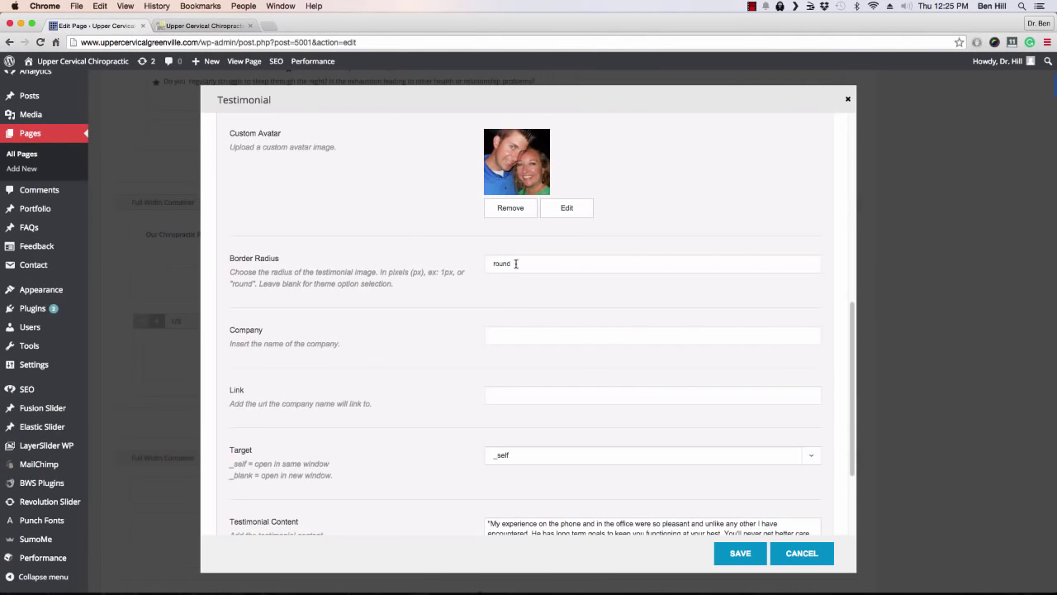
scroll(446, 314, down, 3)
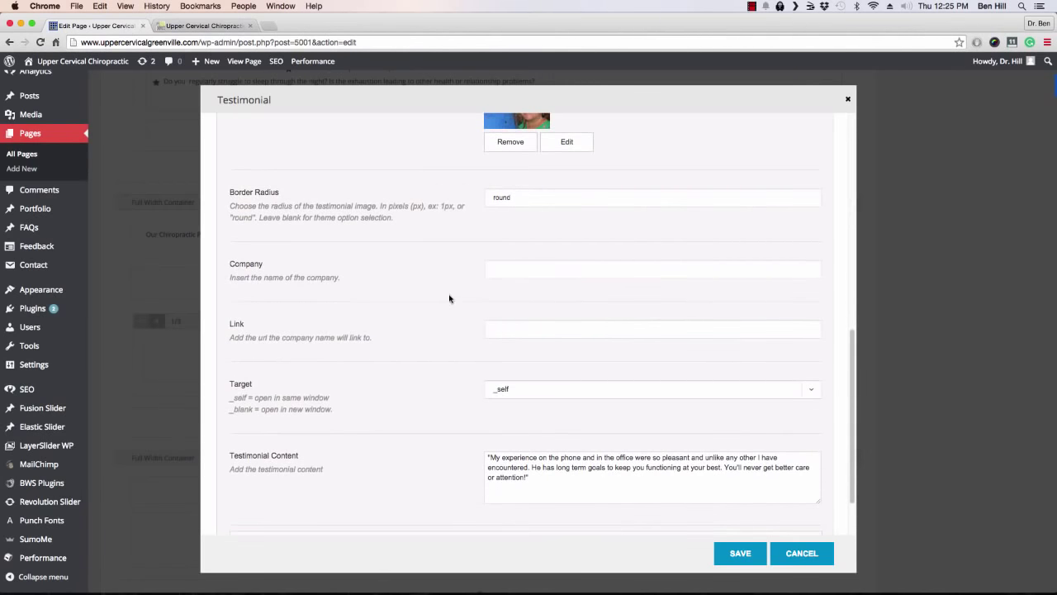
scroll(449, 298, down, 3)
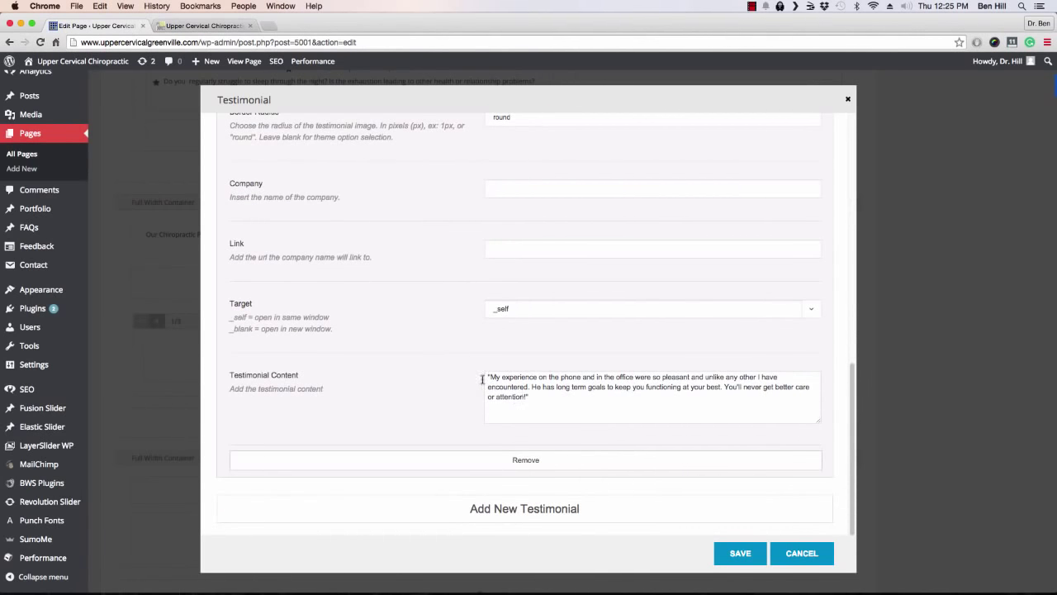
click(578, 394)
click(804, 561)
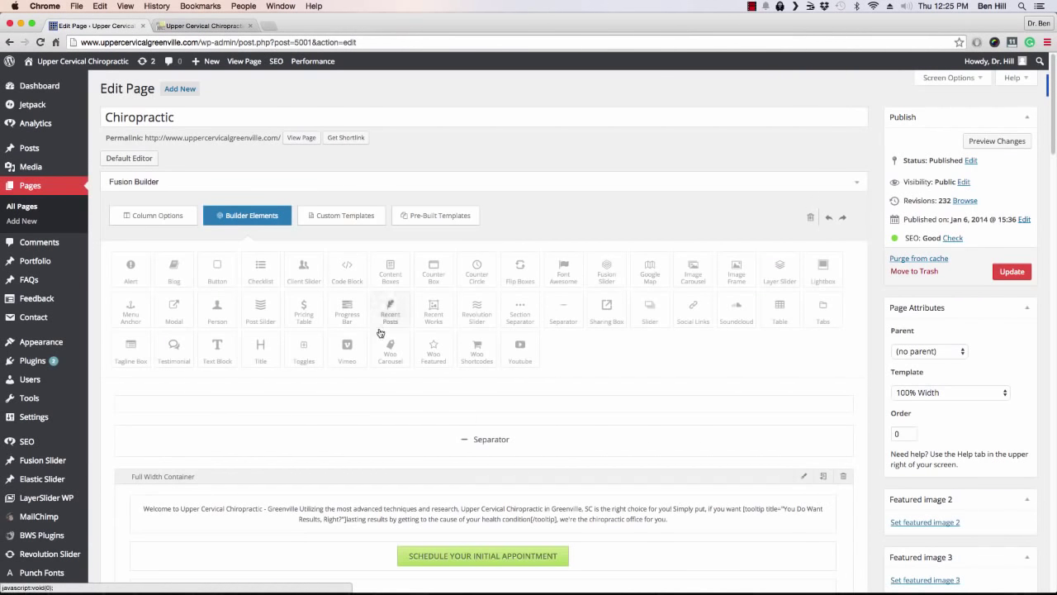
Step: Return to the three testimonial columns in the layout and compare them with the live testimonials section
scroll(405, 322, down, 15)
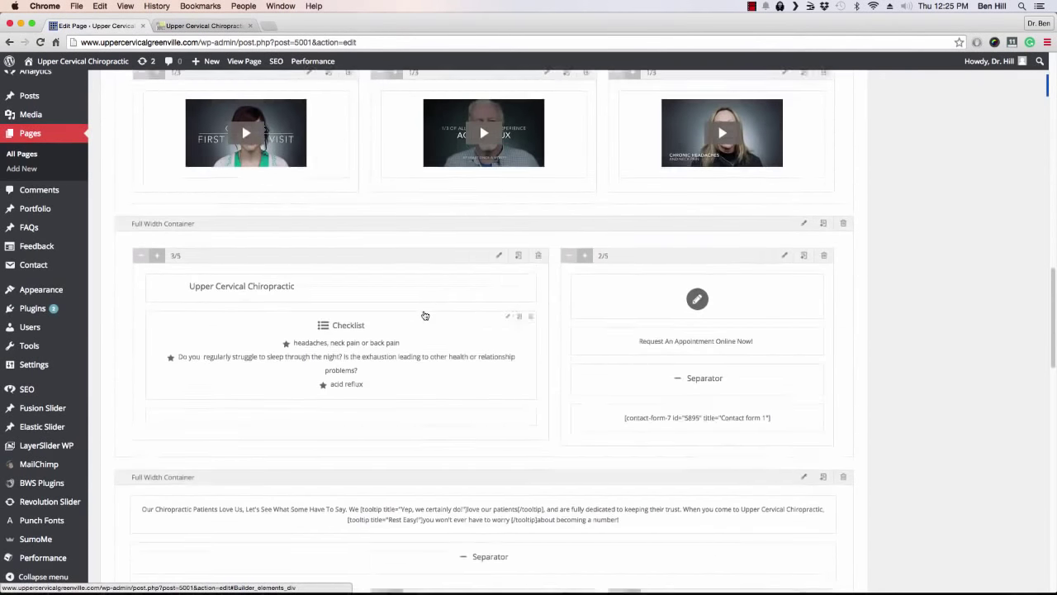
scroll(424, 316, down, 5)
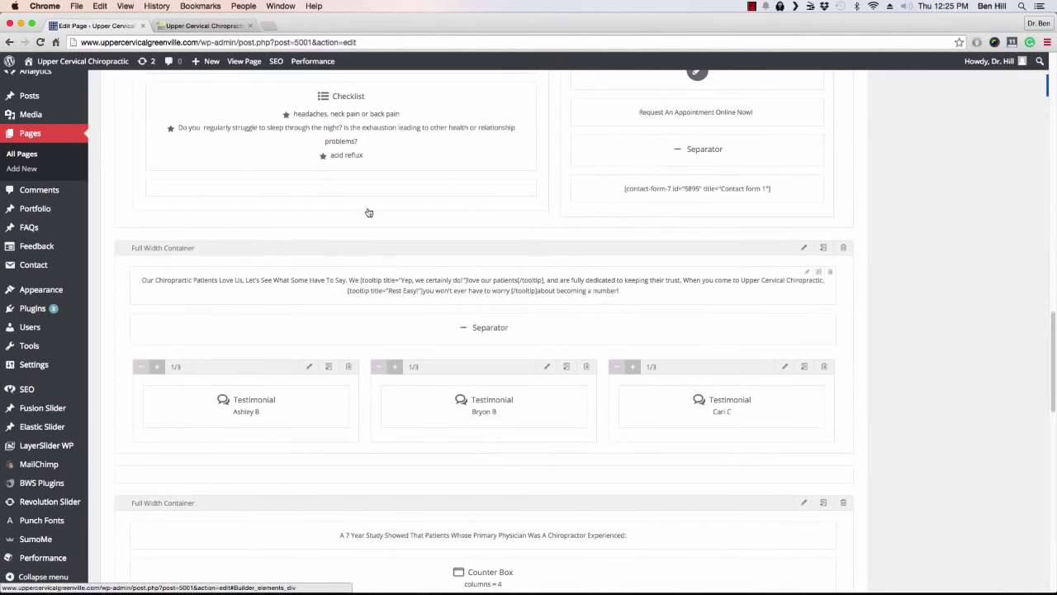
mouse_move(524, 403)
click(207, 25)
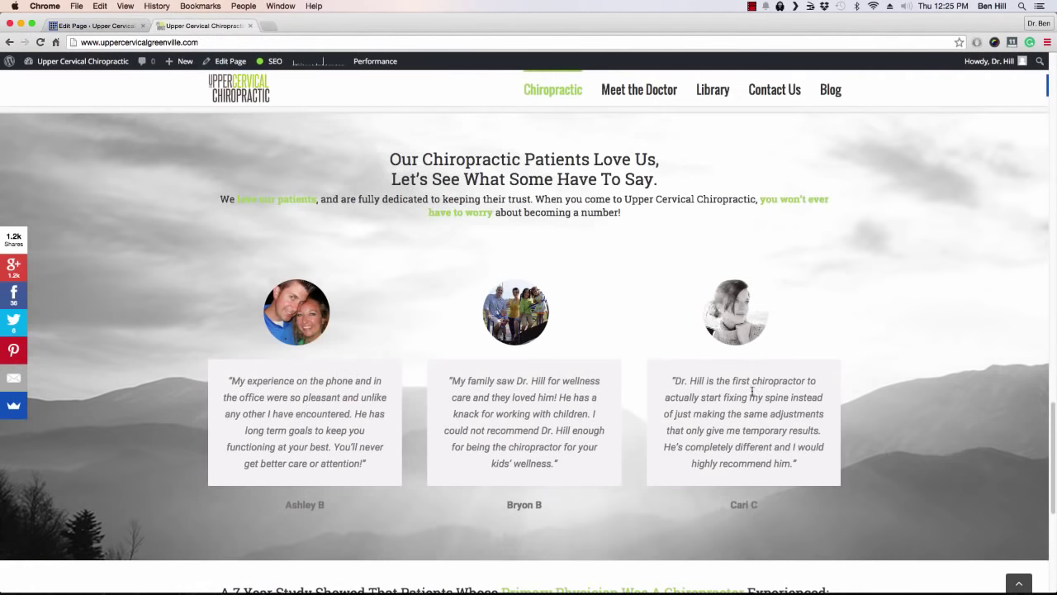
Step: View the 7 Year Study counter section on the live page and locate its full width container in the page layout
scroll(129, 237, down, 2)
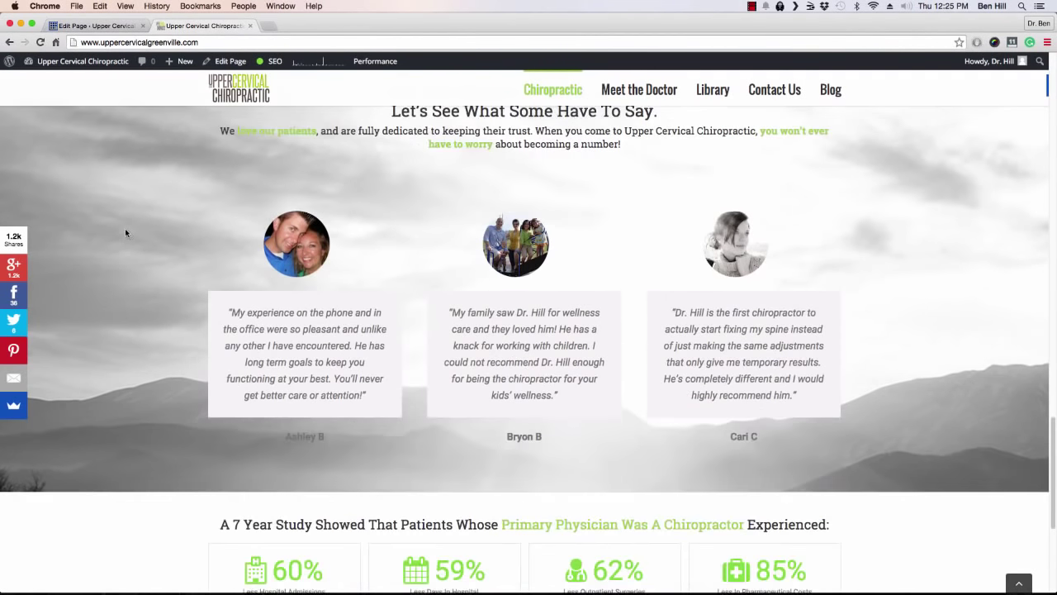
scroll(118, 217, down, 8)
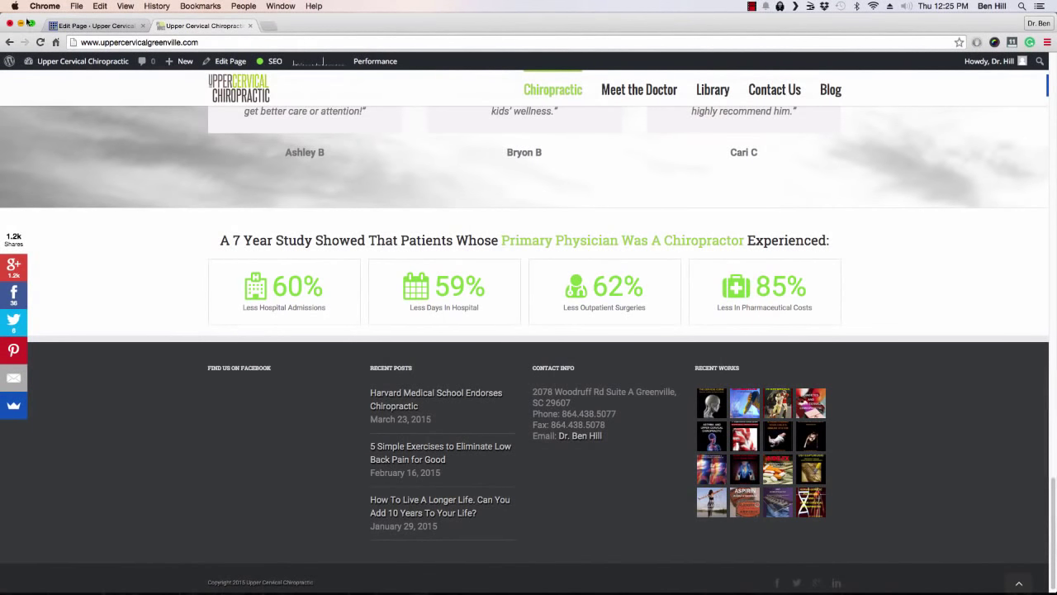
click(92, 26)
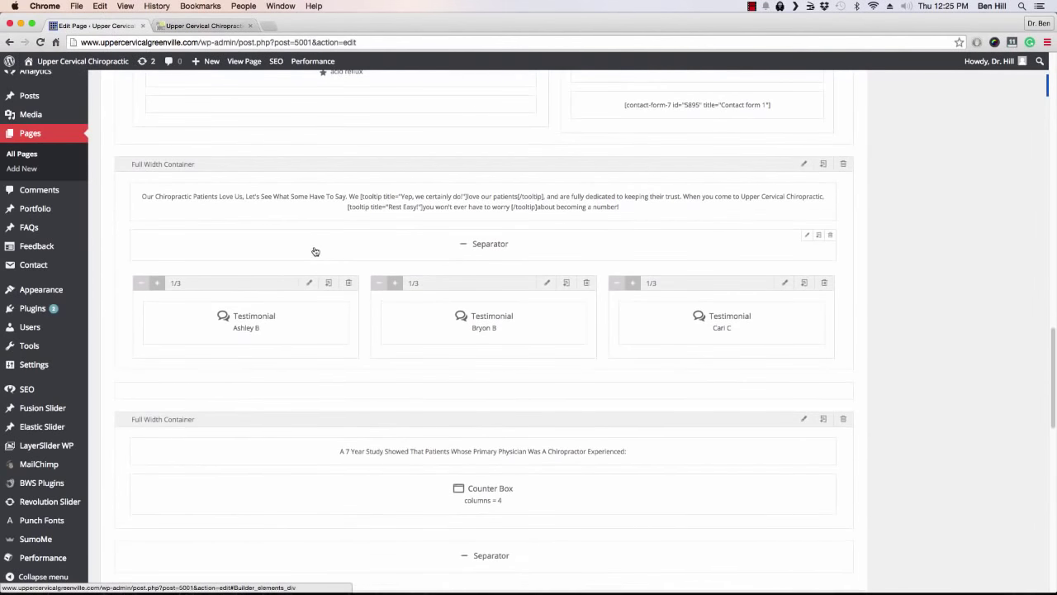
scroll(312, 248, down, 2)
scroll(156, 293, down, 2)
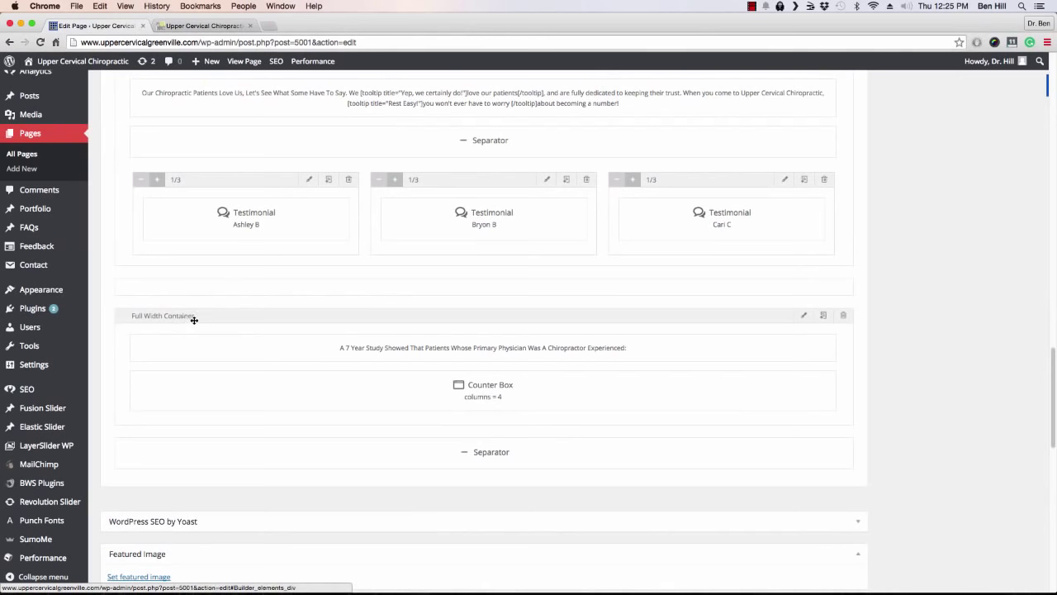
Step: Find Full Width Container among Fusion Builder's column options and return to the 7 Year Study container
scroll(193, 319, up, 10)
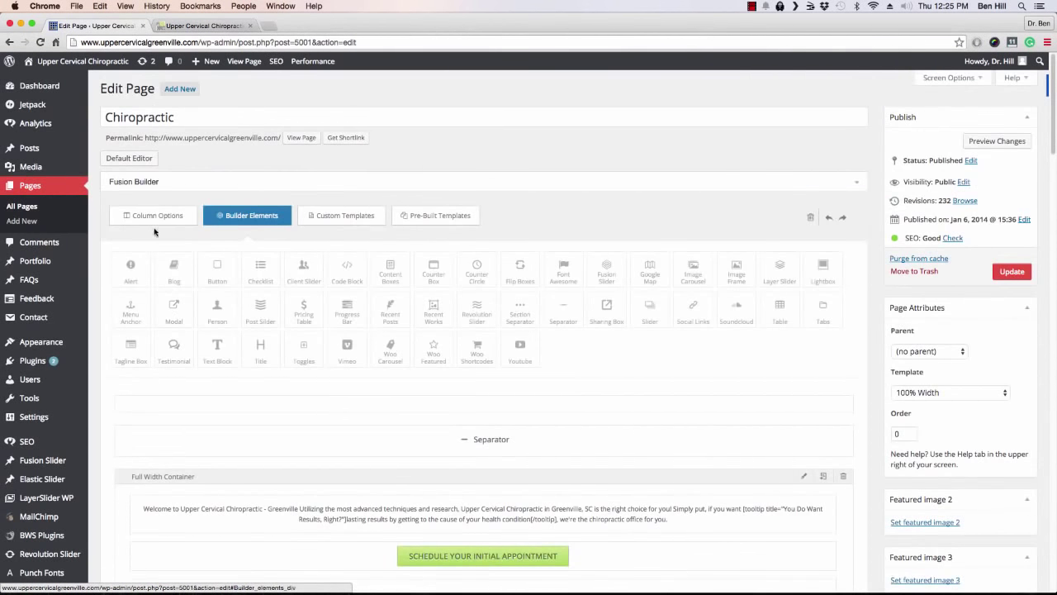
click(157, 217)
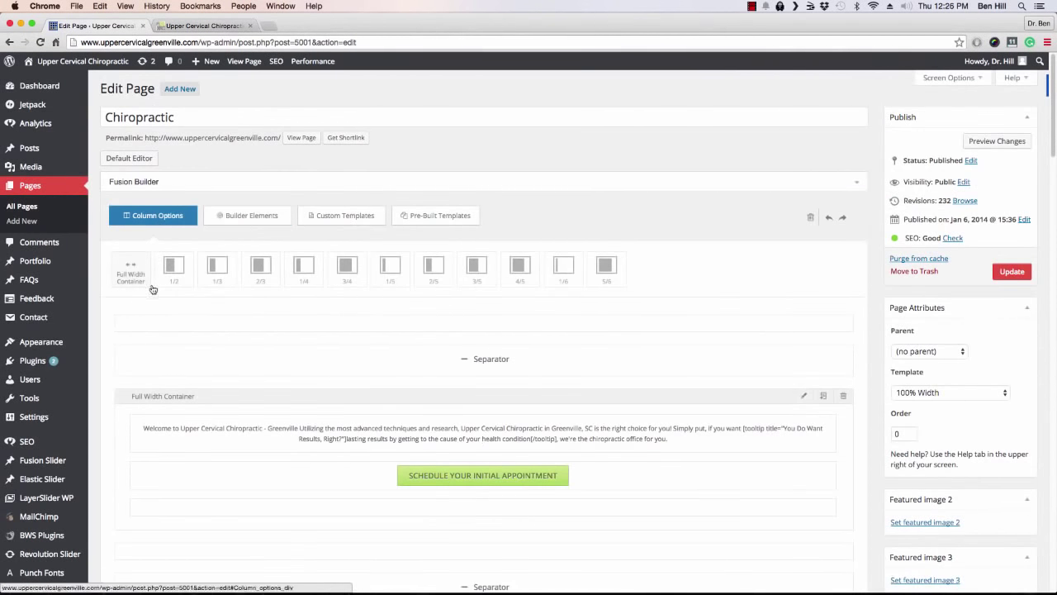
scroll(135, 277, down, 1)
scroll(135, 277, down, 15)
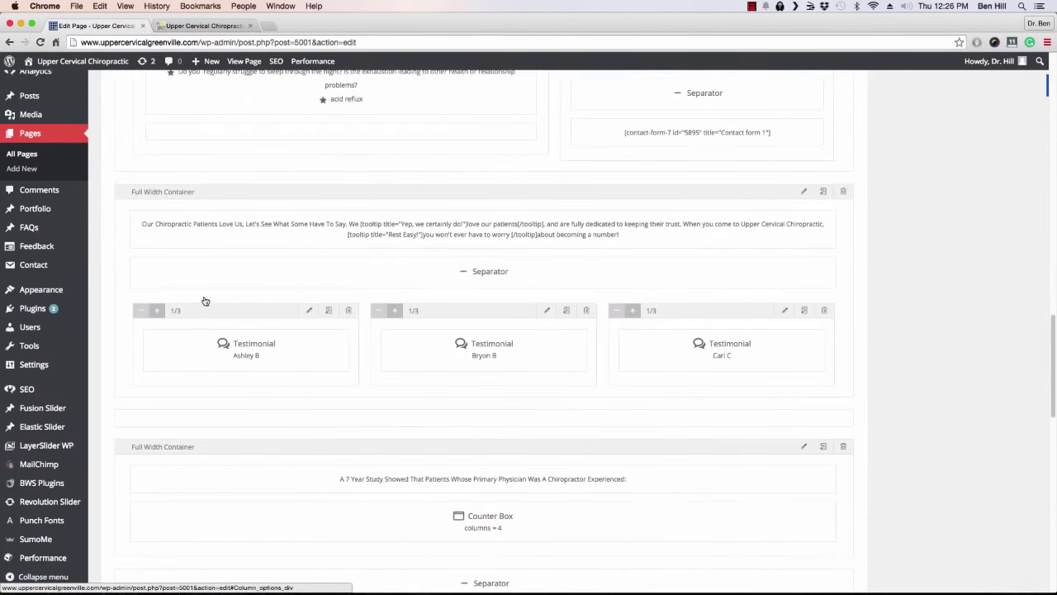
scroll(305, 309, down, 5)
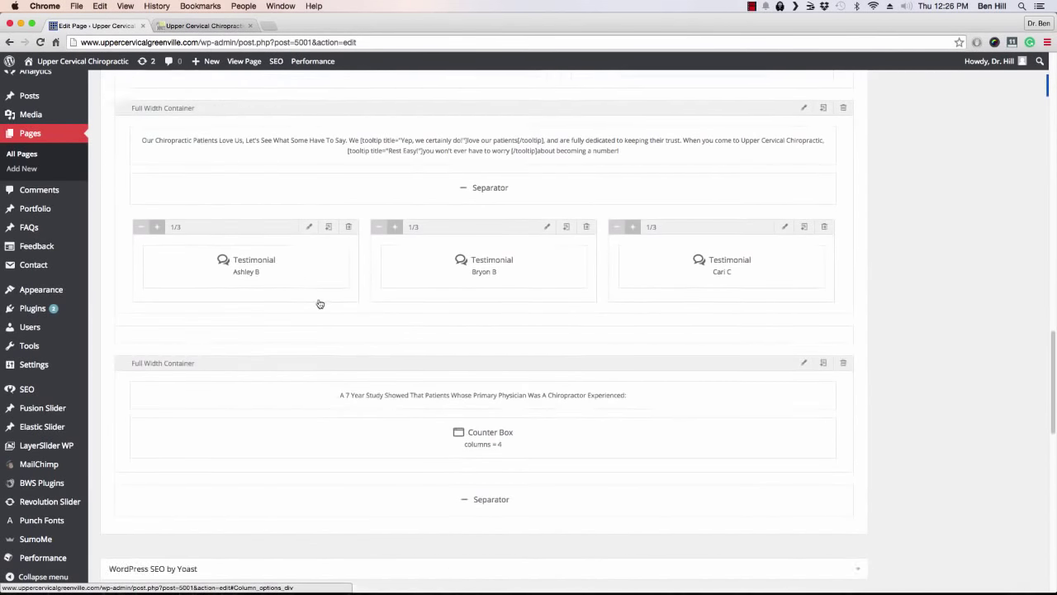
mouse_move(583, 185)
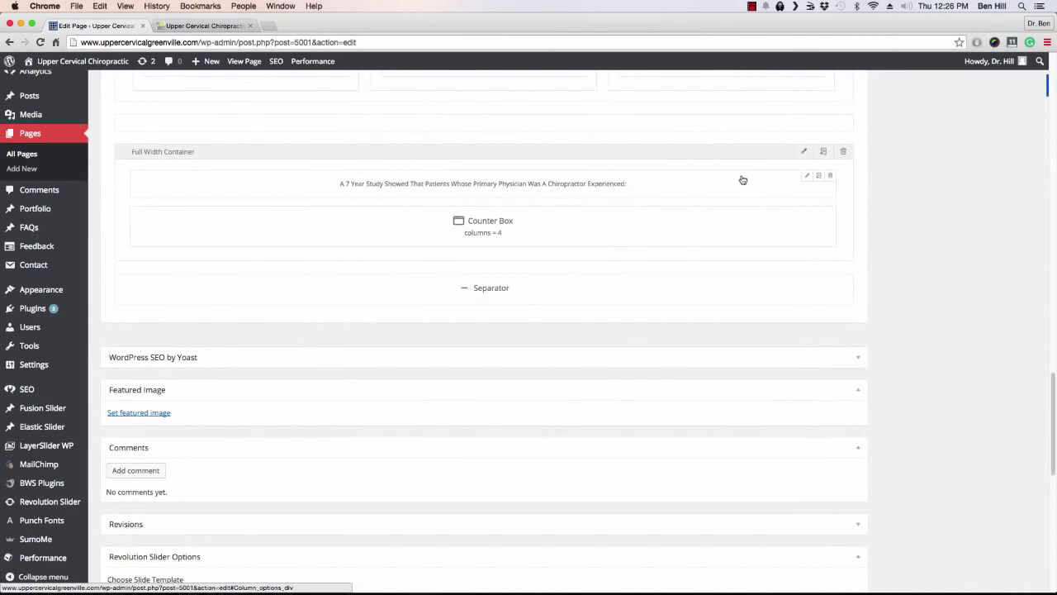
Step: Open the 7 Year Study heading's text block, compare it with the live heading, and close it without saving
click(809, 178)
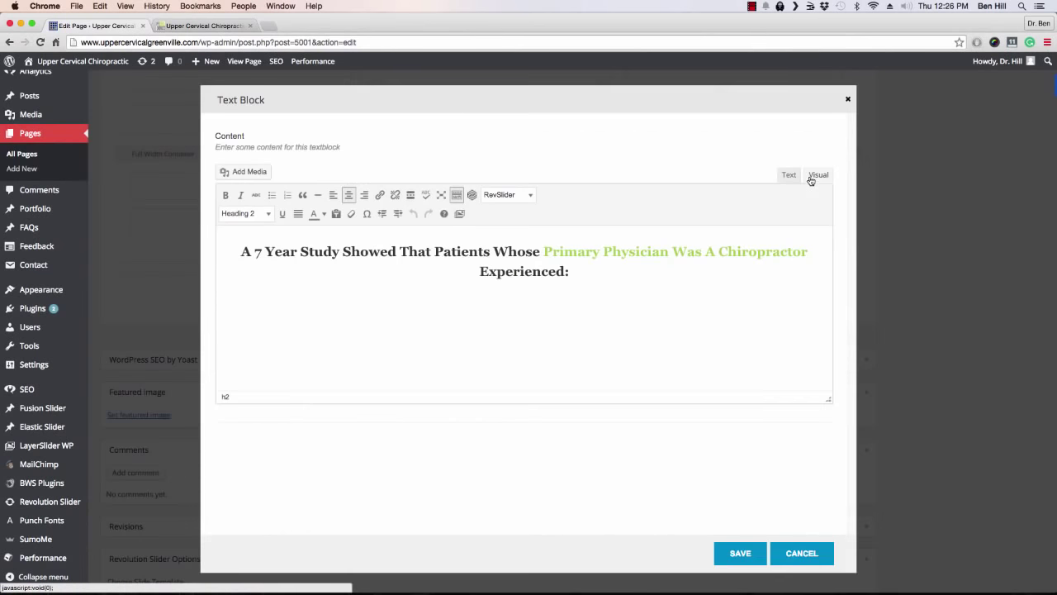
click(210, 25)
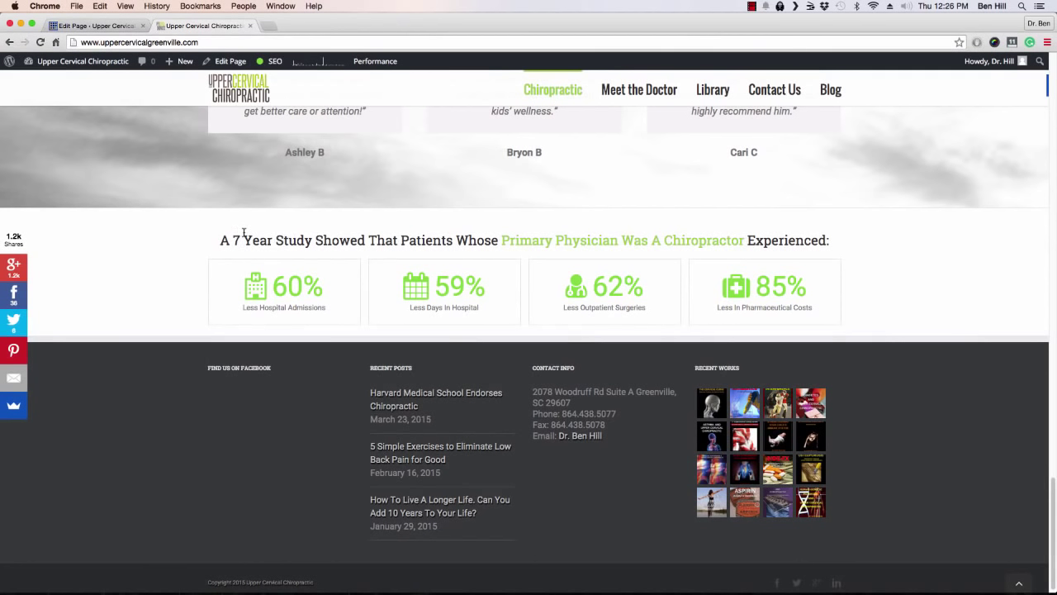
click(92, 25)
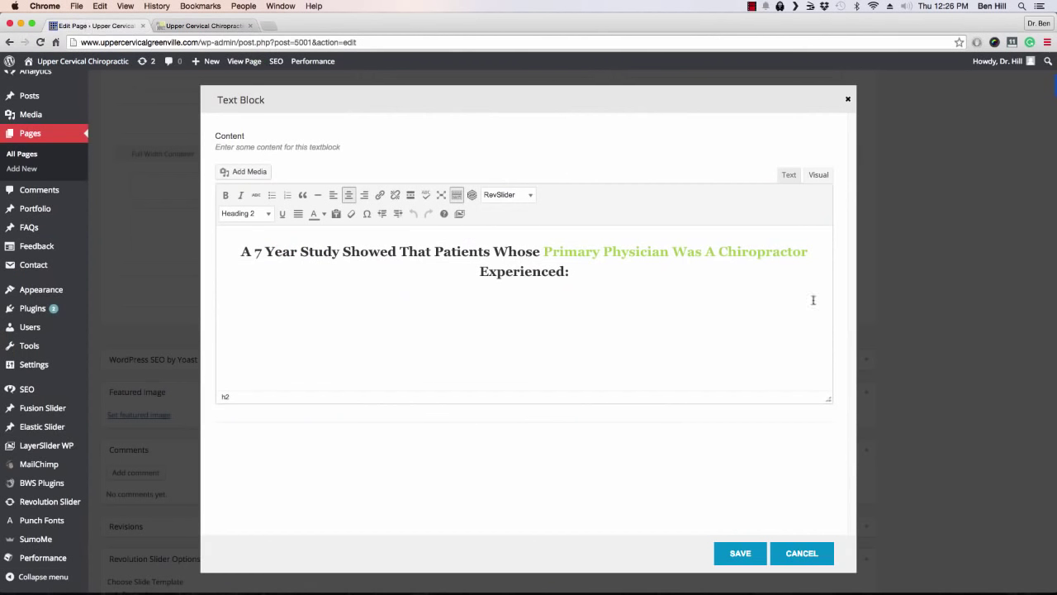
click(803, 555)
Step: Find the Counter Box element among Fusion Builder's builder elements and return to the counter box in the 7 Year Study container
scroll(479, 361, down, 1)
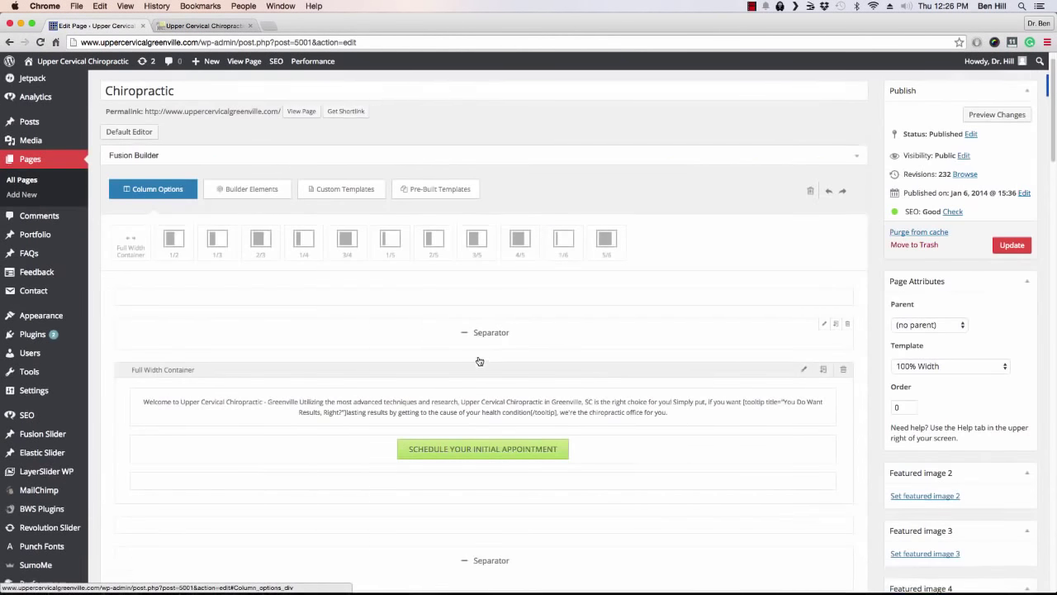
scroll(480, 361, down, 15)
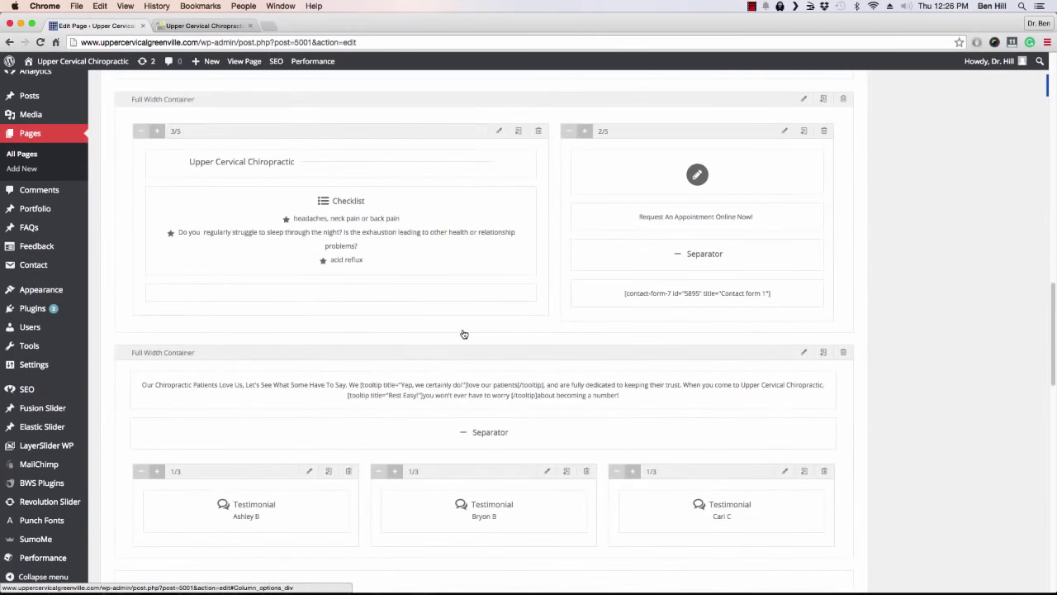
scroll(464, 334, down, 9)
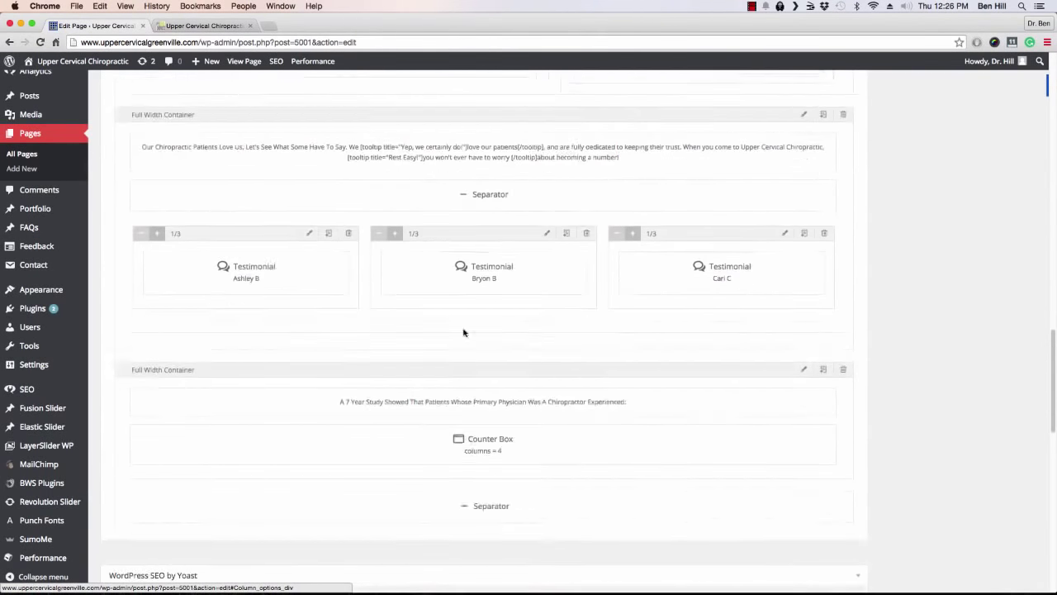
scroll(464, 332, down, 3)
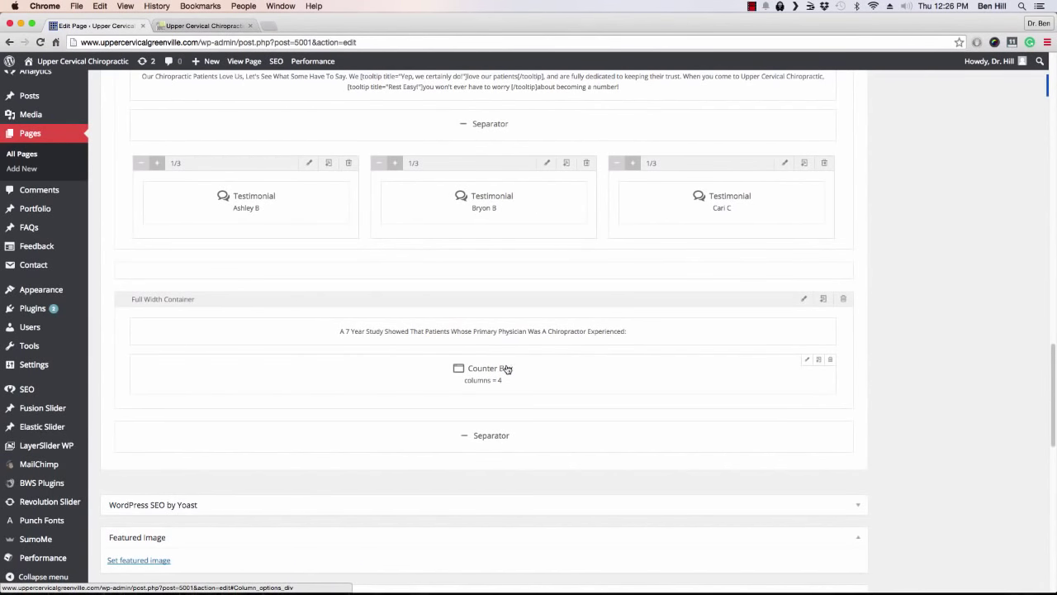
scroll(488, 366, up, 10)
scroll(419, 337, up, 10)
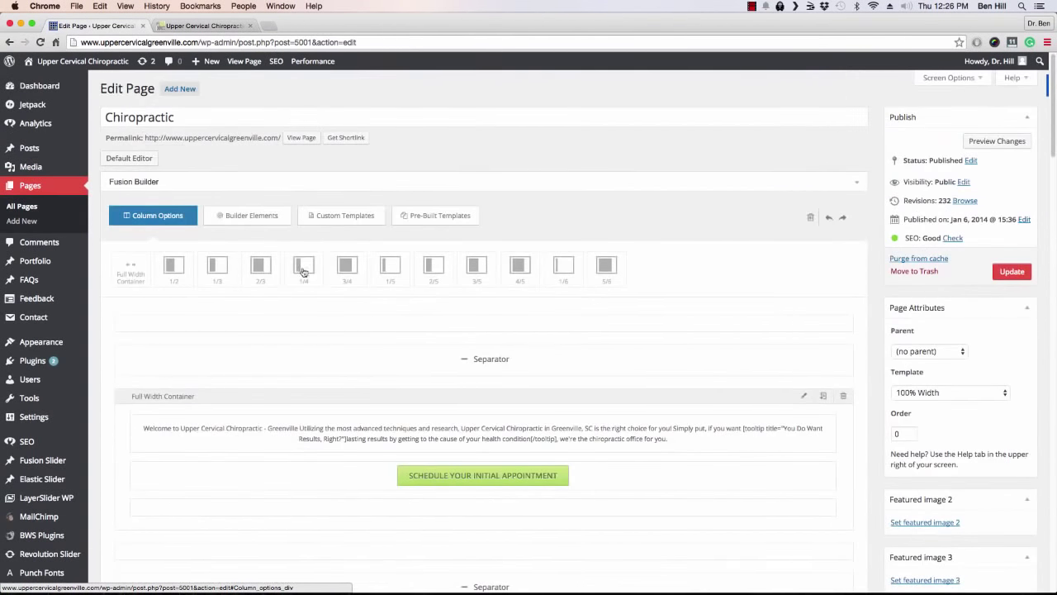
click(252, 216)
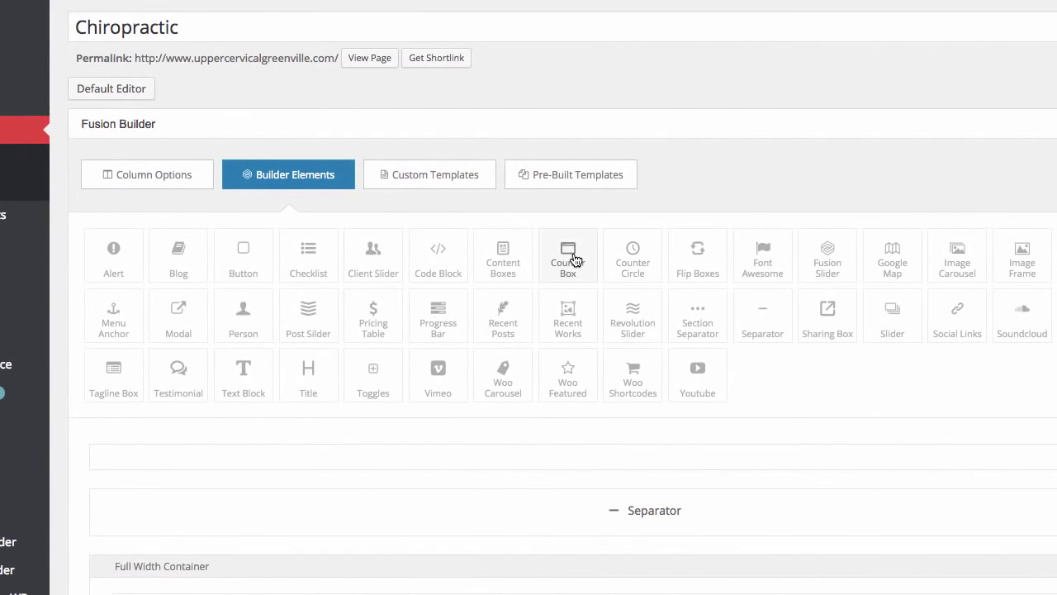
scroll(575, 261, down, 10)
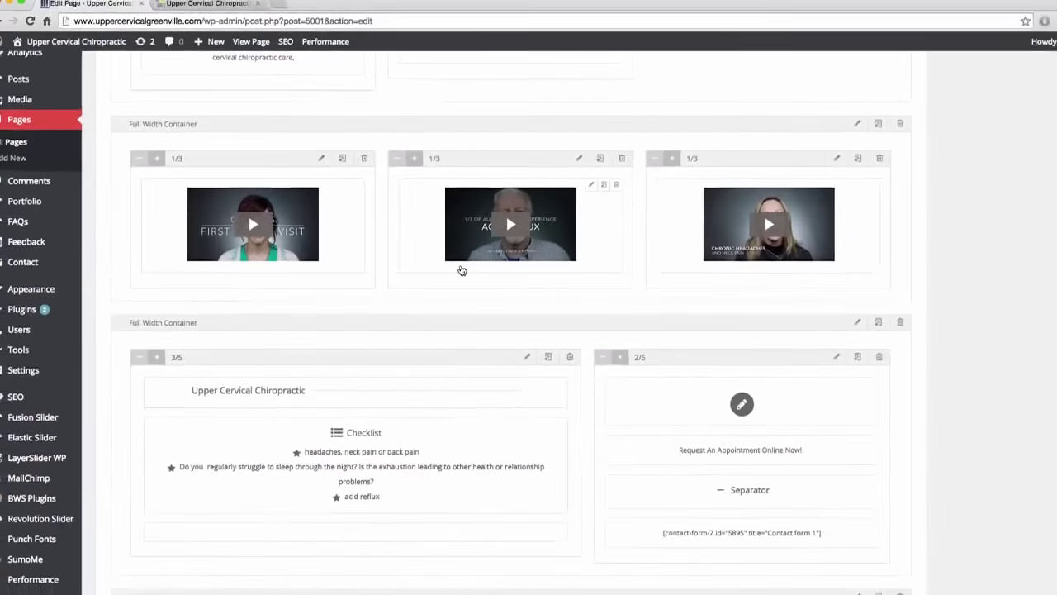
scroll(462, 270, down, 10)
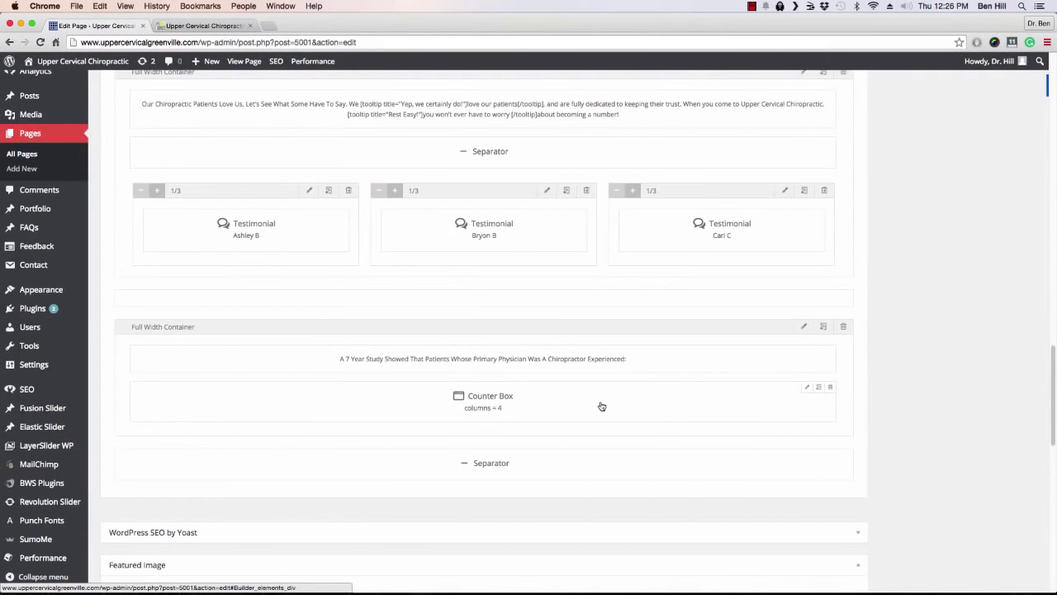
Step: Open the 7 Year Study counter box and review its general styling plus Counter Box Item 1's value, unit and Unit Position options
click(806, 389)
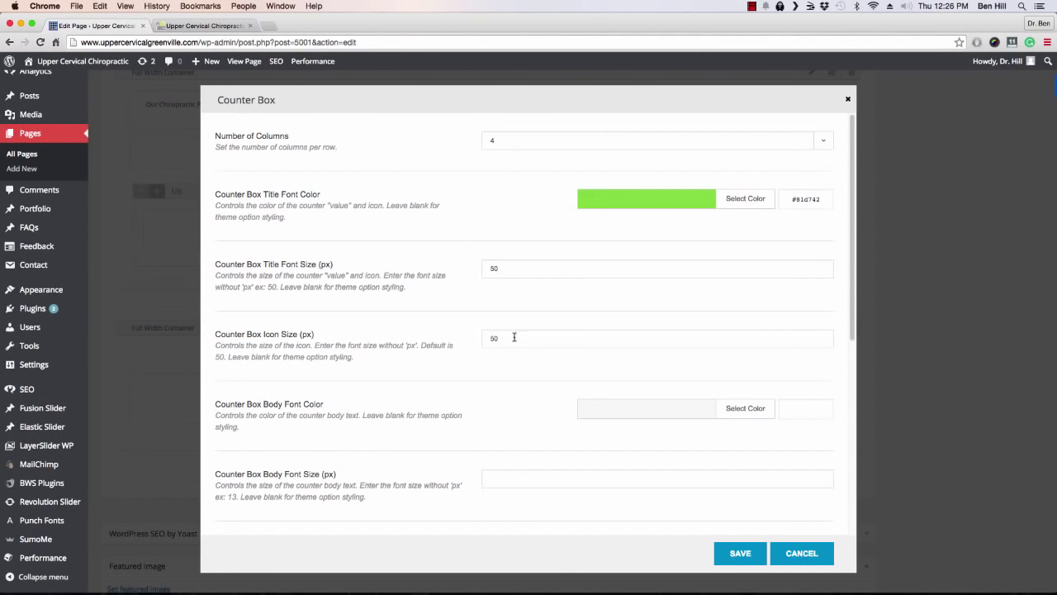
scroll(497, 332, down, 10)
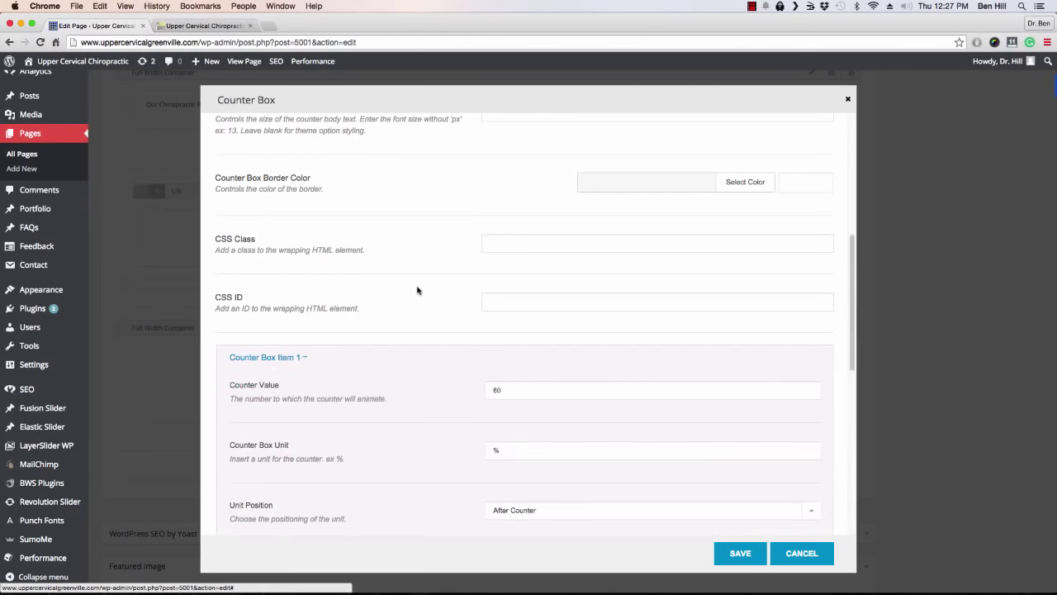
scroll(418, 290, down, 3)
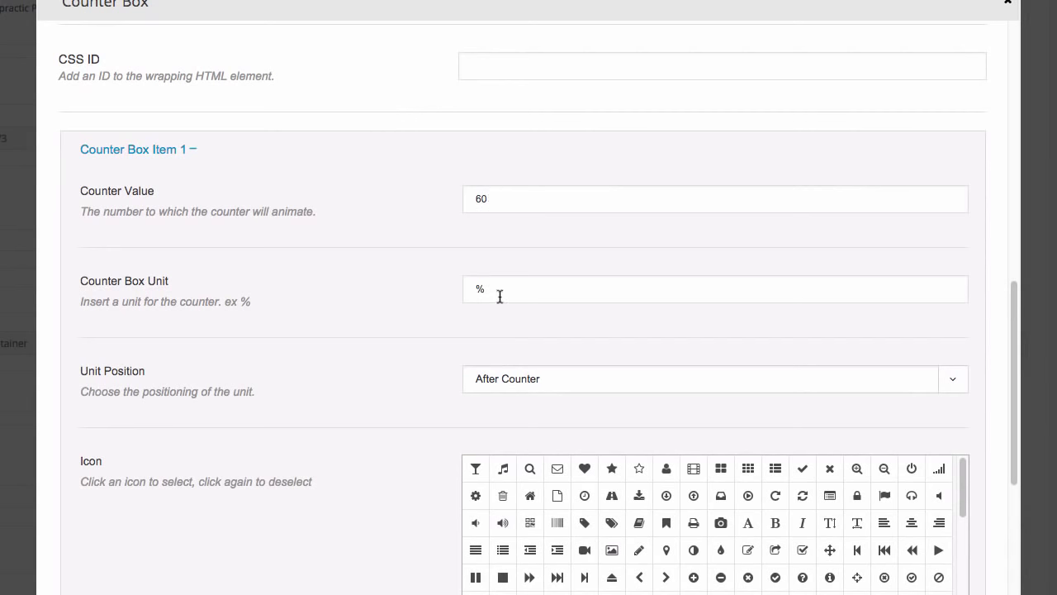
scroll(388, 265, down, 3)
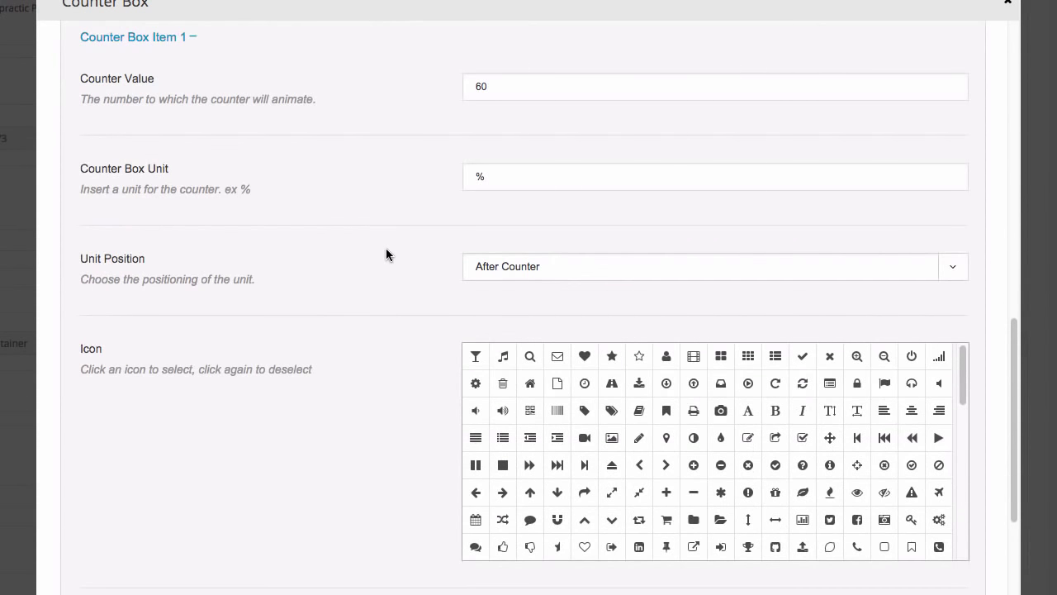
click(536, 273)
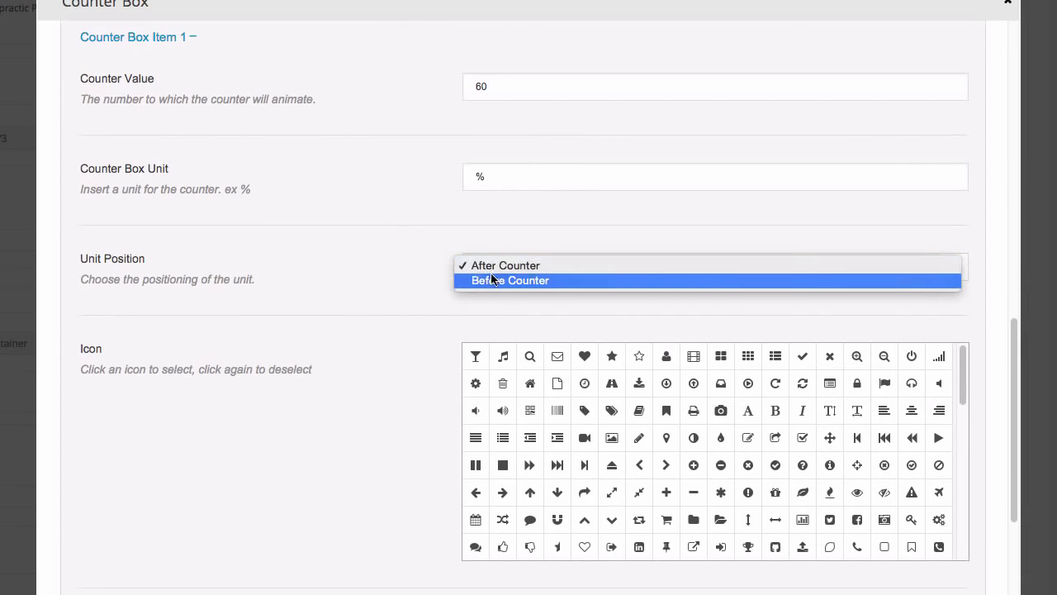
click(380, 260)
Step: Review Counter Box Item 1's icon choices, Counter Direction and Counter Box Text settings
scroll(389, 260, down, 2)
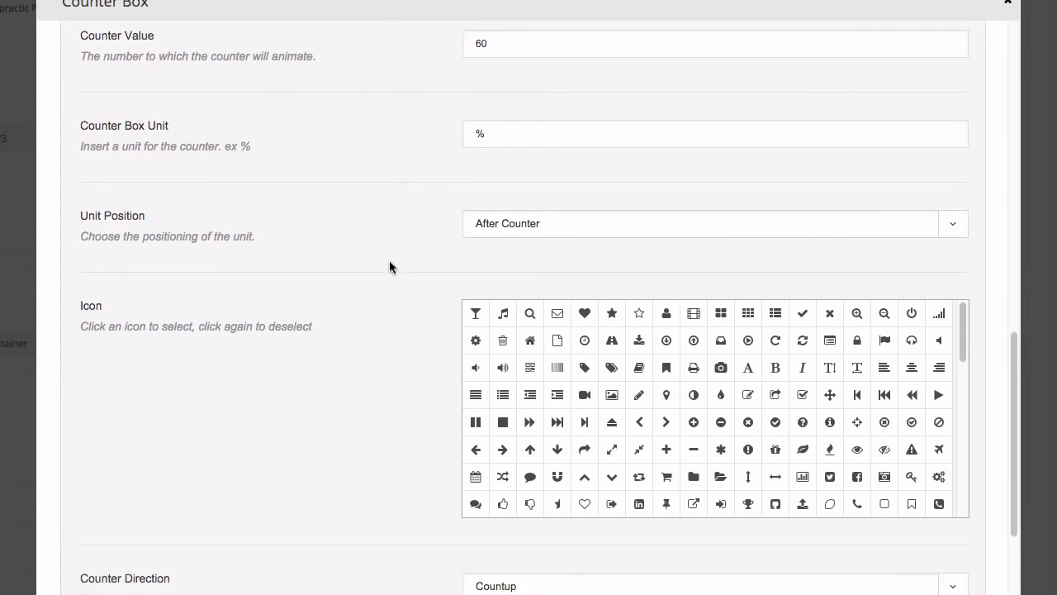
scroll(393, 260, down, 3)
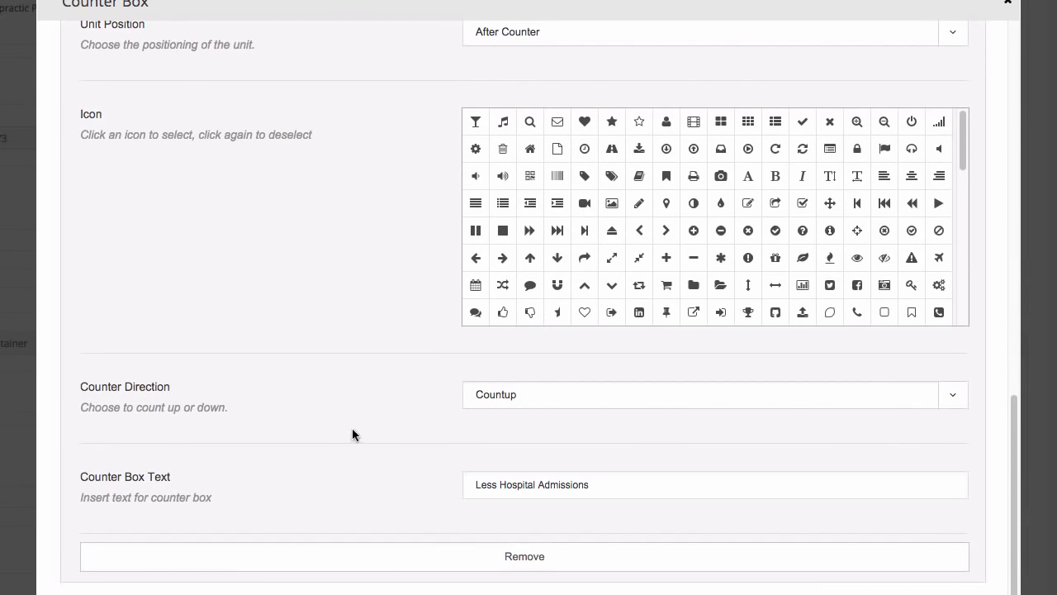
scroll(357, 430, down, 1)
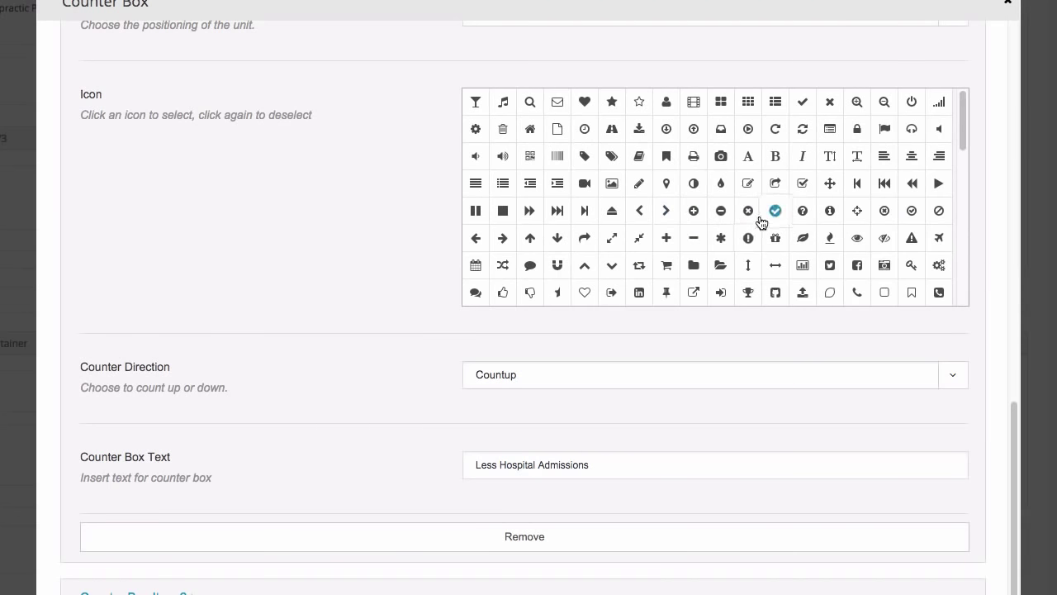
click(748, 211)
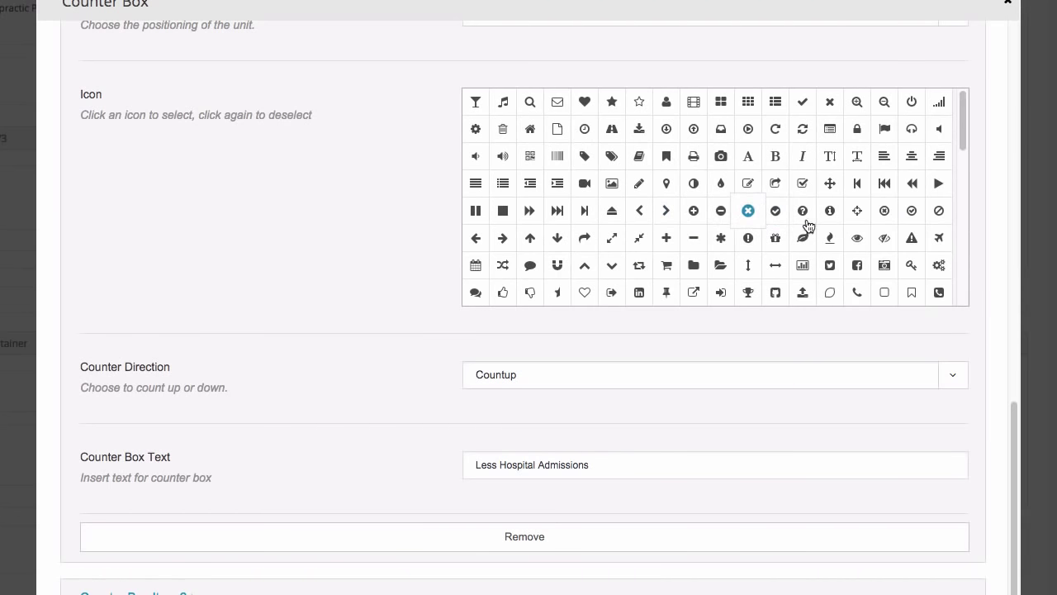
scroll(801, 217, down, 5)
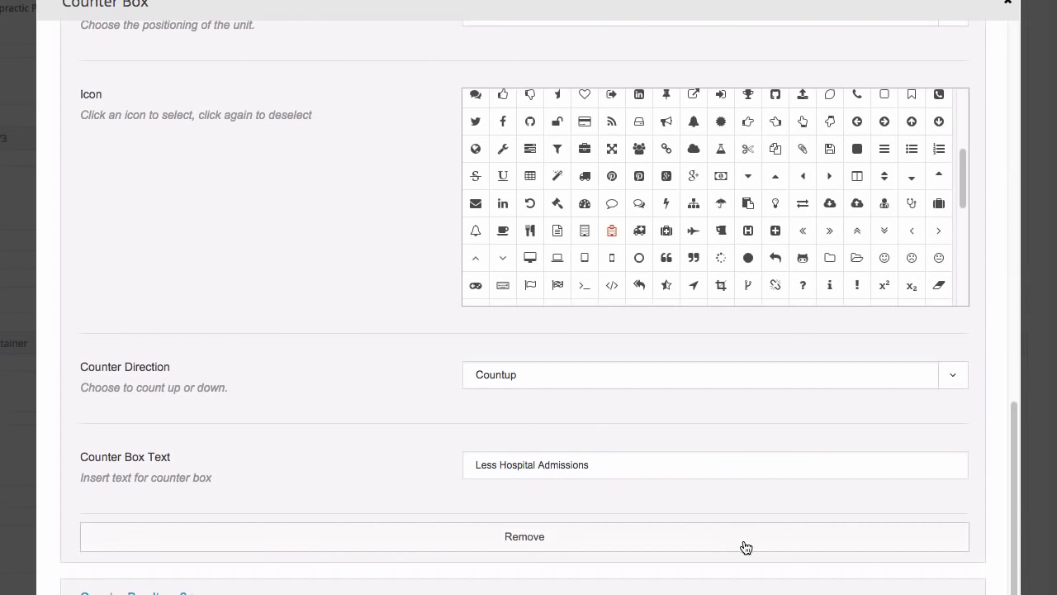
scroll(402, 376, down, 3)
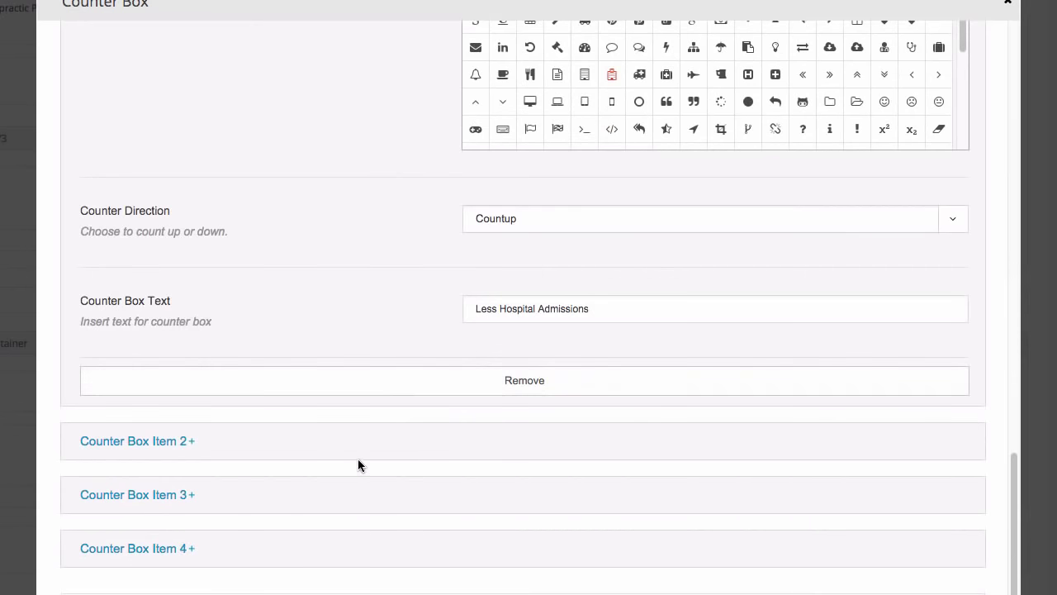
Step: Examine Counter Box Item 2's settings, close the counter box without saving, and view the live 7 Year Study counters
click(358, 450)
scroll(382, 396, down, 4)
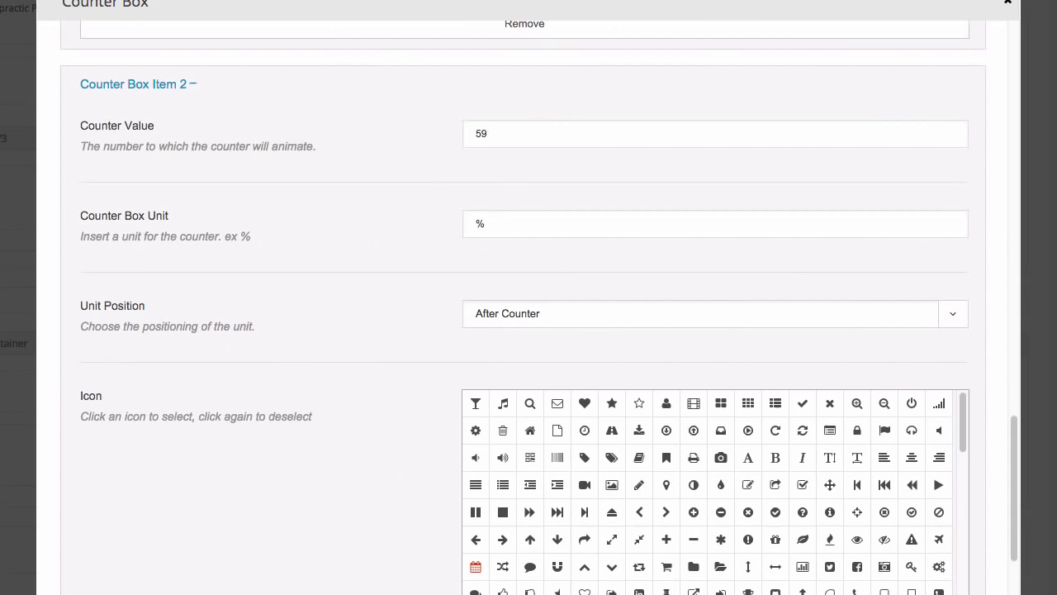
scroll(548, 323, down, 2)
scroll(580, 347, down, 5)
scroll(399, 426, down, 4)
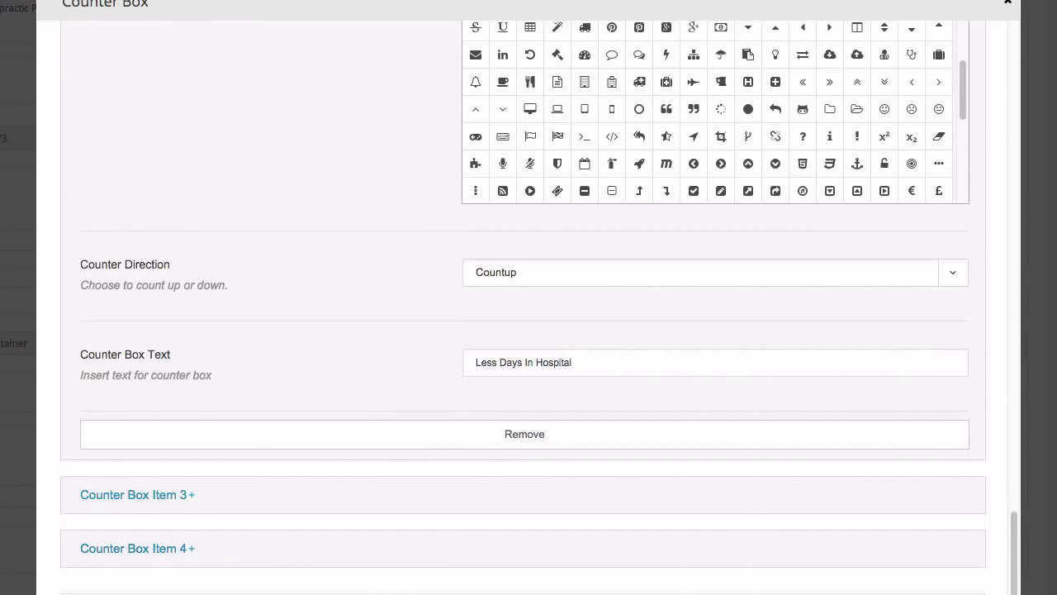
key(Escape)
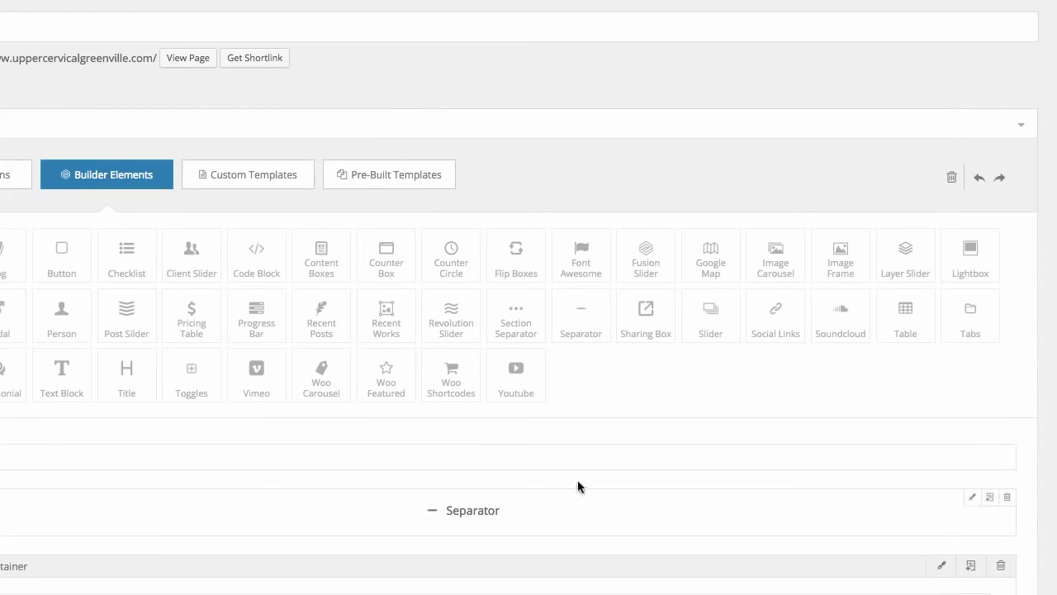
scroll(562, 462, down, 5)
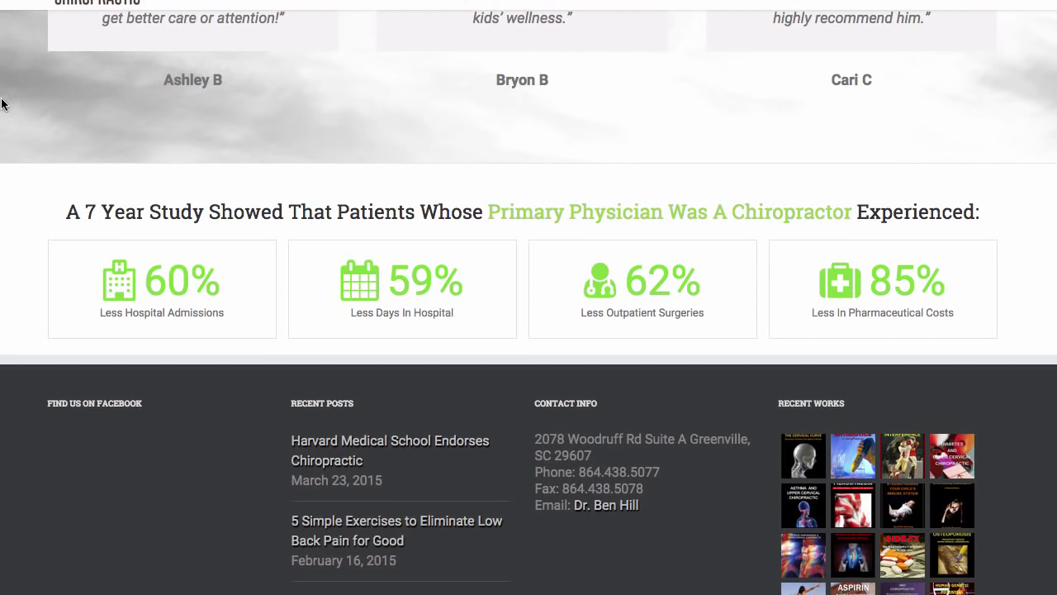
key(F5)
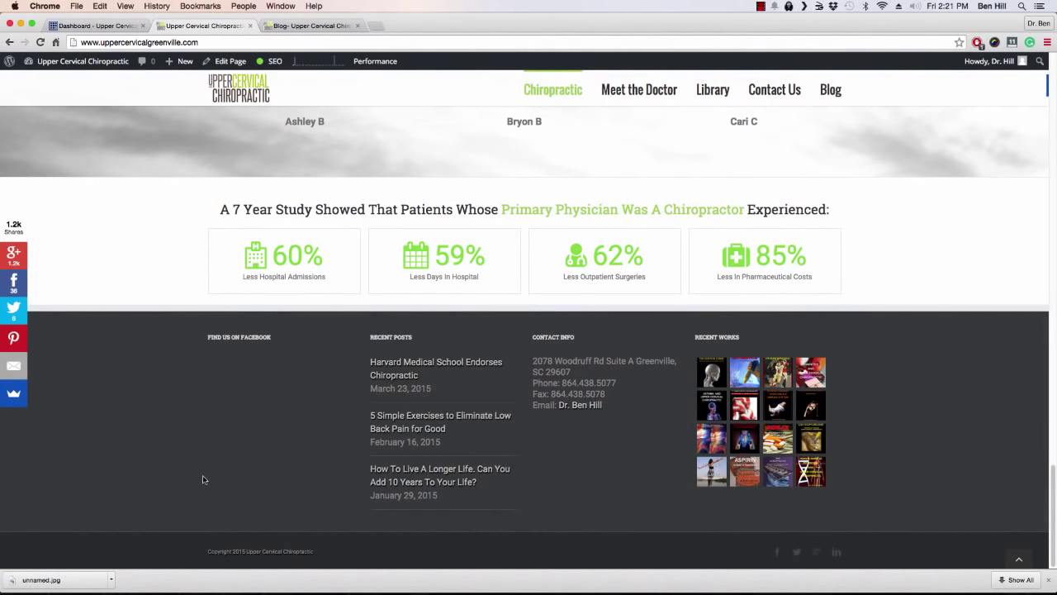
Step: Open the Footer section of Avada's Theme Options from the WordPress dashboard and review the footer widgets area options
click(112, 26)
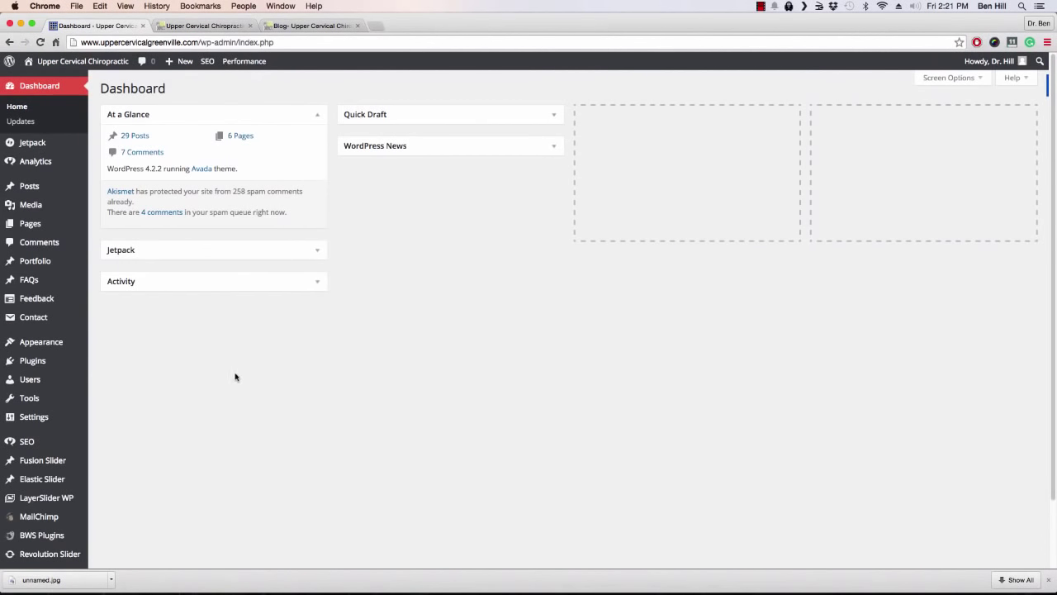
mouse_move(53, 348)
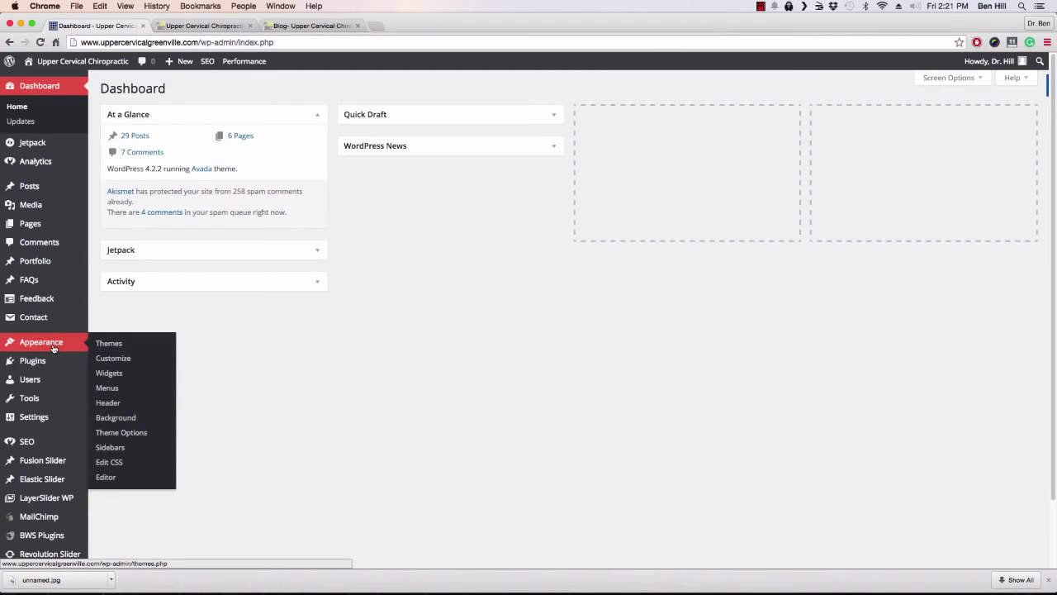
click(122, 432)
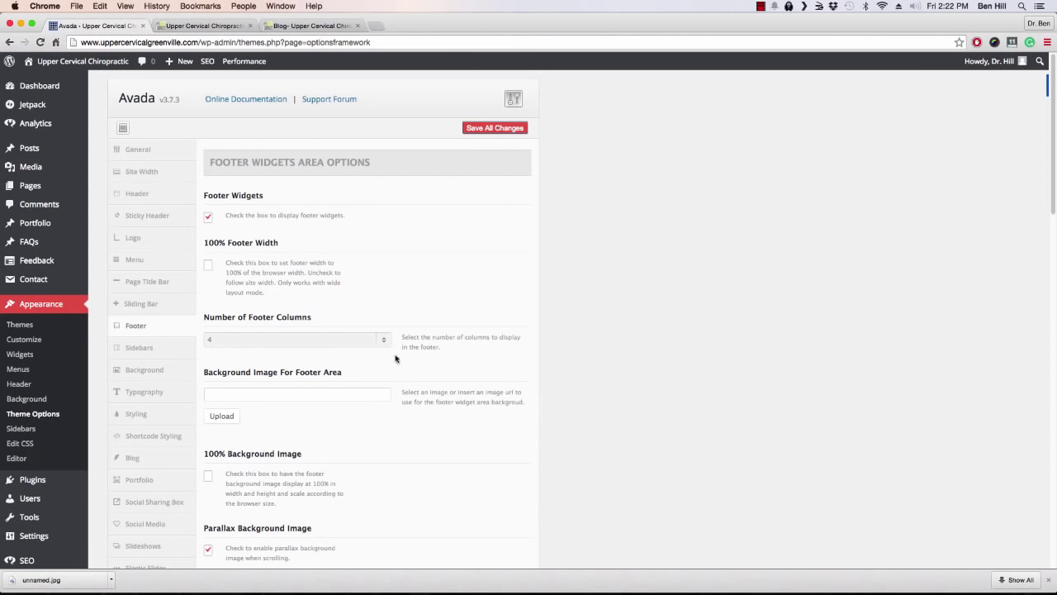
scroll(427, 369, down, 5)
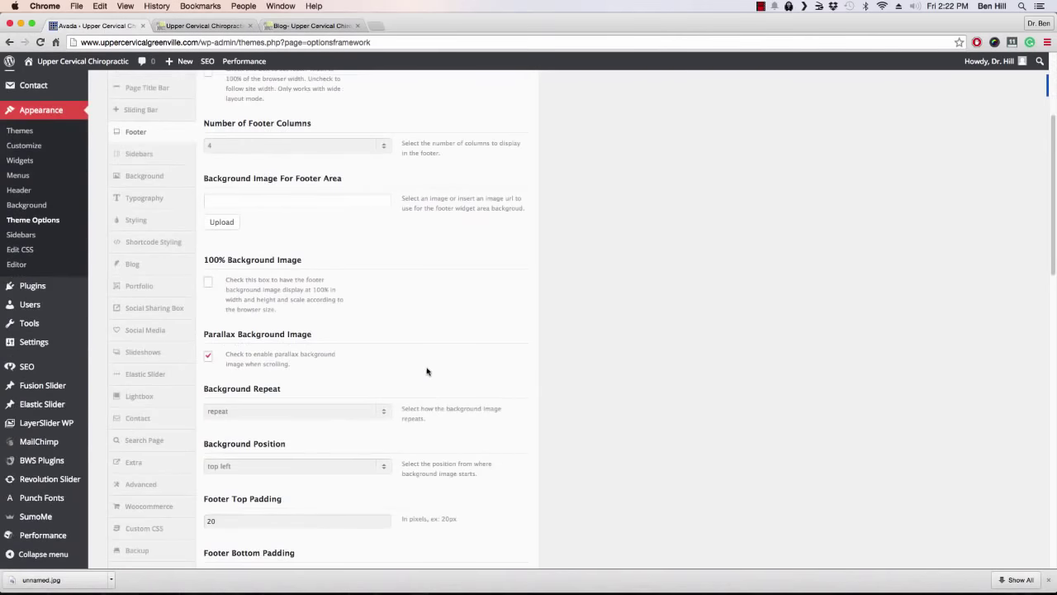
scroll(427, 299, down, 5)
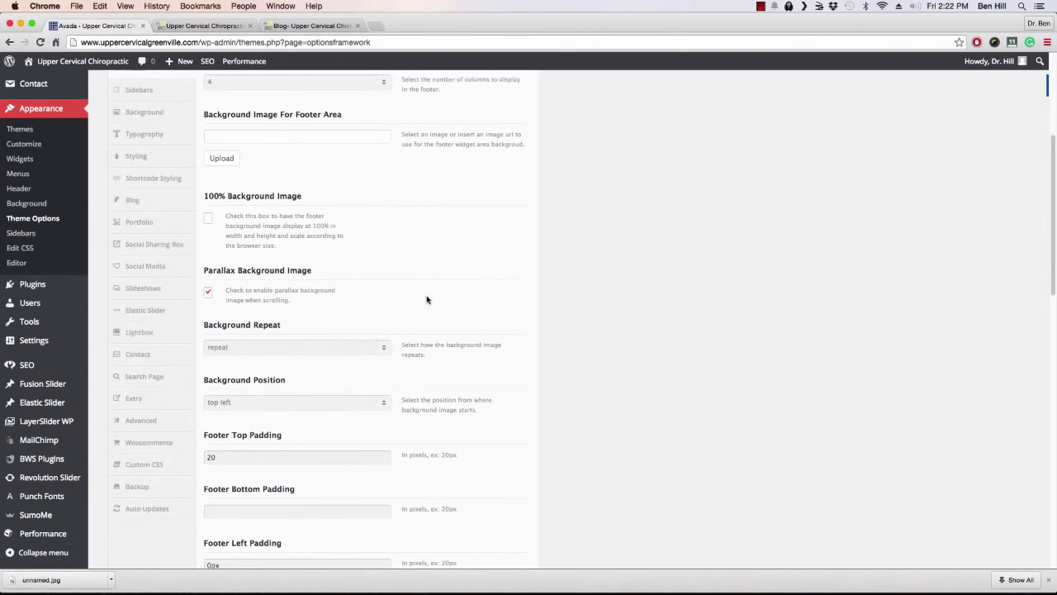
scroll(428, 301, down, 5)
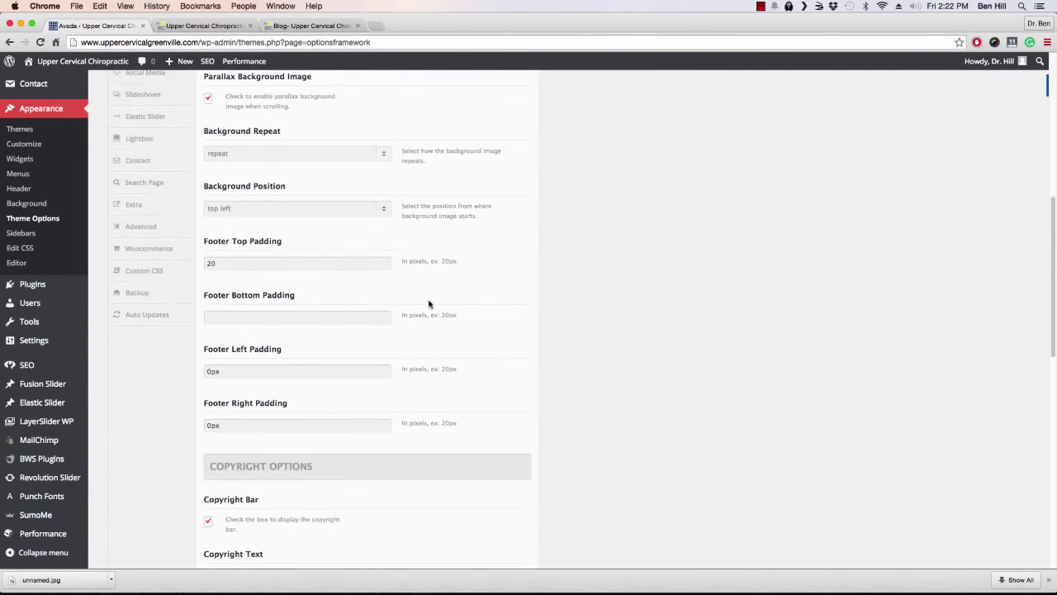
scroll(428, 304, down, 5)
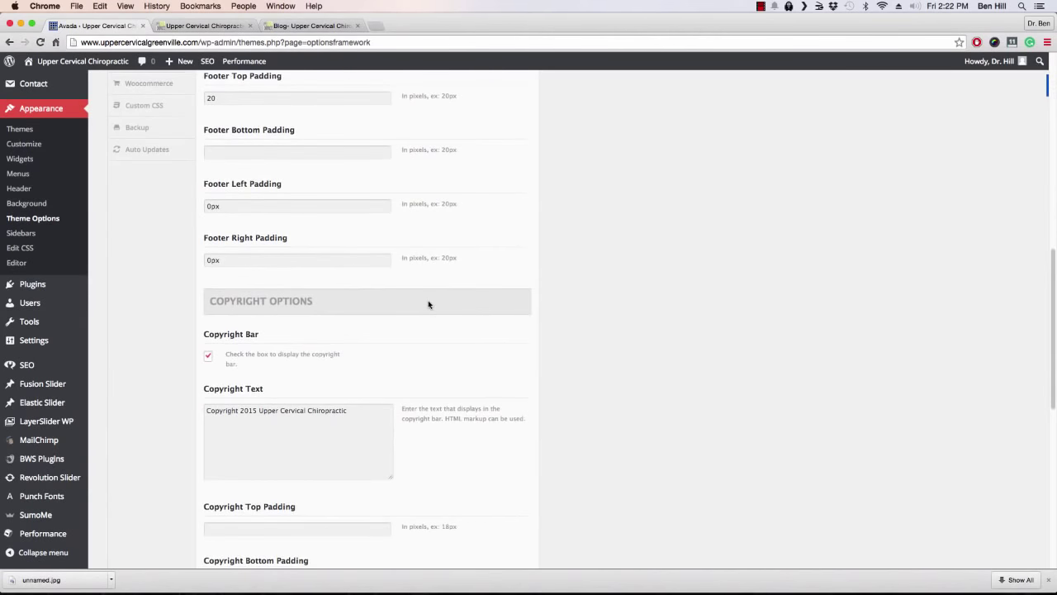
Step: Review the footer's copyright options and social icon options in the theme settings
click(234, 307)
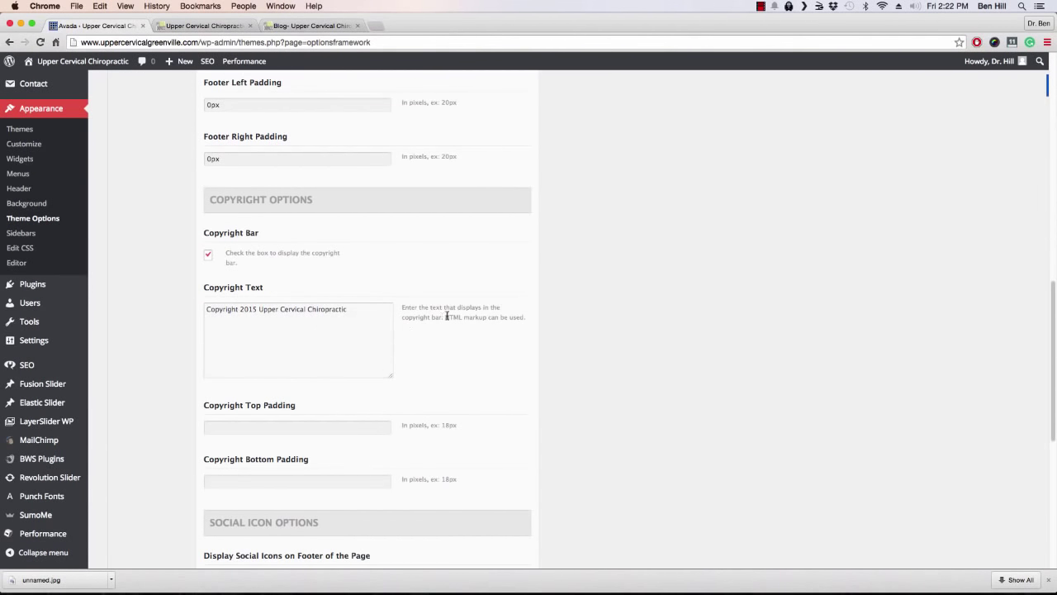
scroll(456, 311, down, 3)
scroll(452, 305, down, 4)
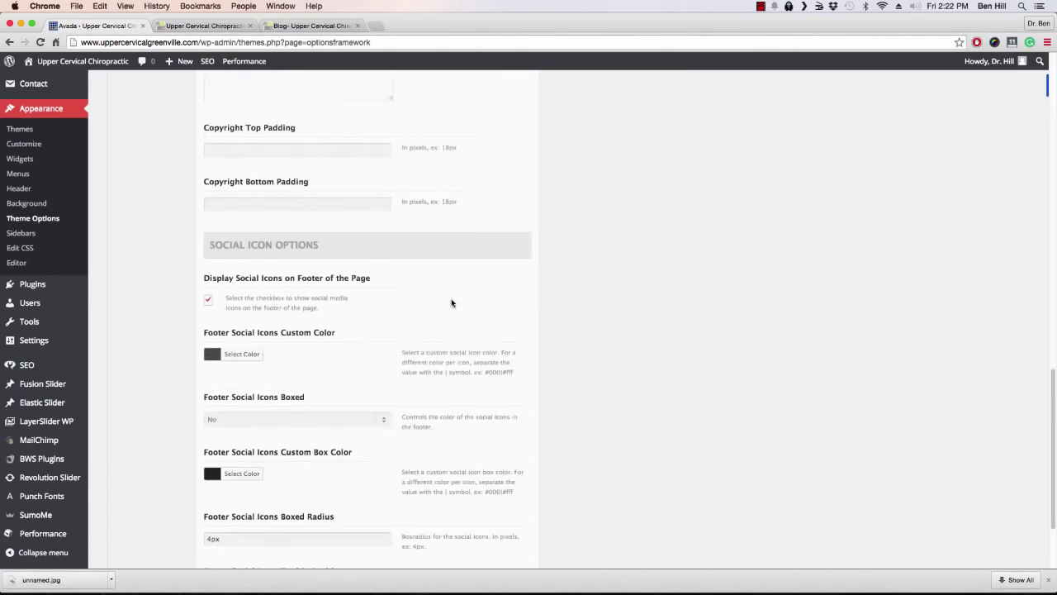
scroll(451, 303, down, 2)
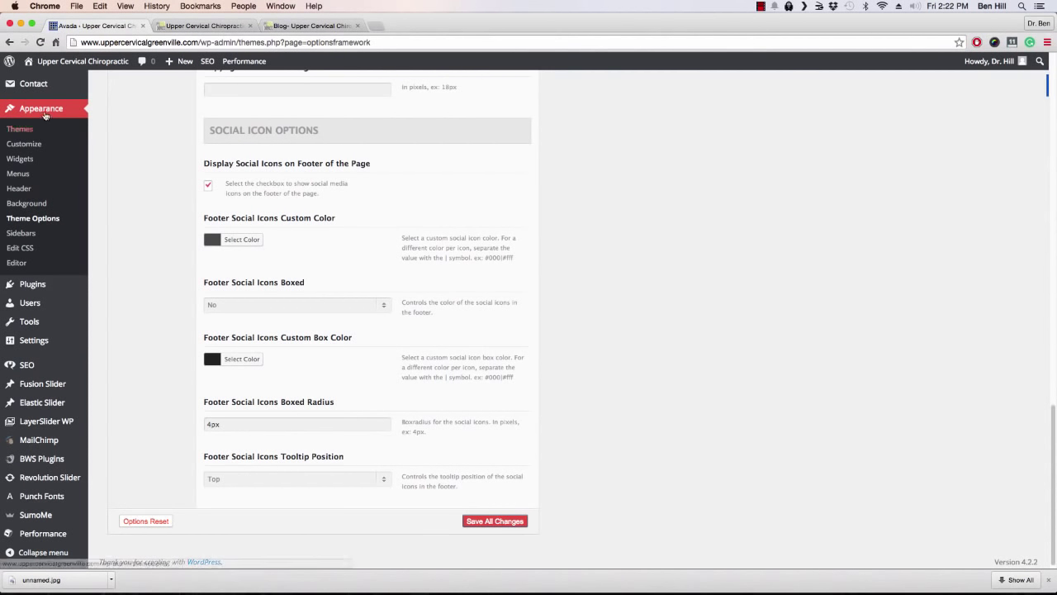
Step: Go to the Widgets page and expand the Avada: Tabs widget's settings in the Blog Sidebar
click(25, 162)
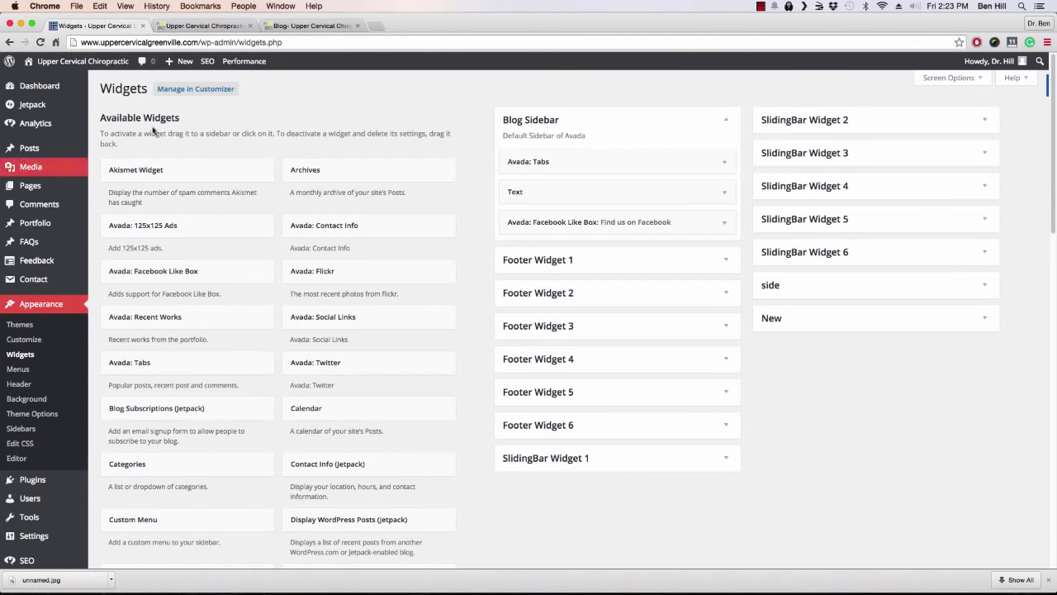
click(737, 124)
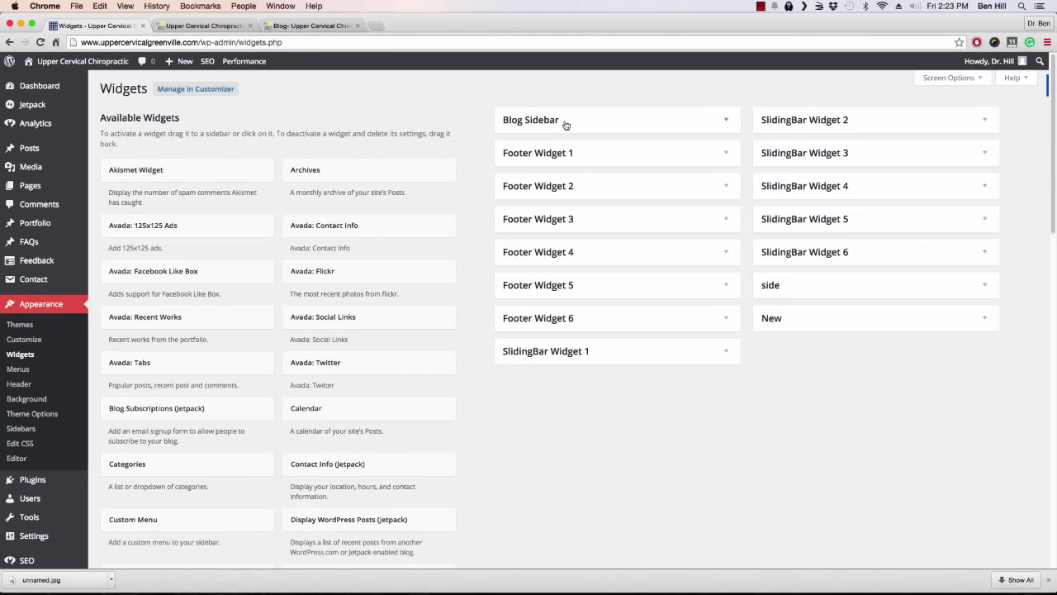
click(726, 123)
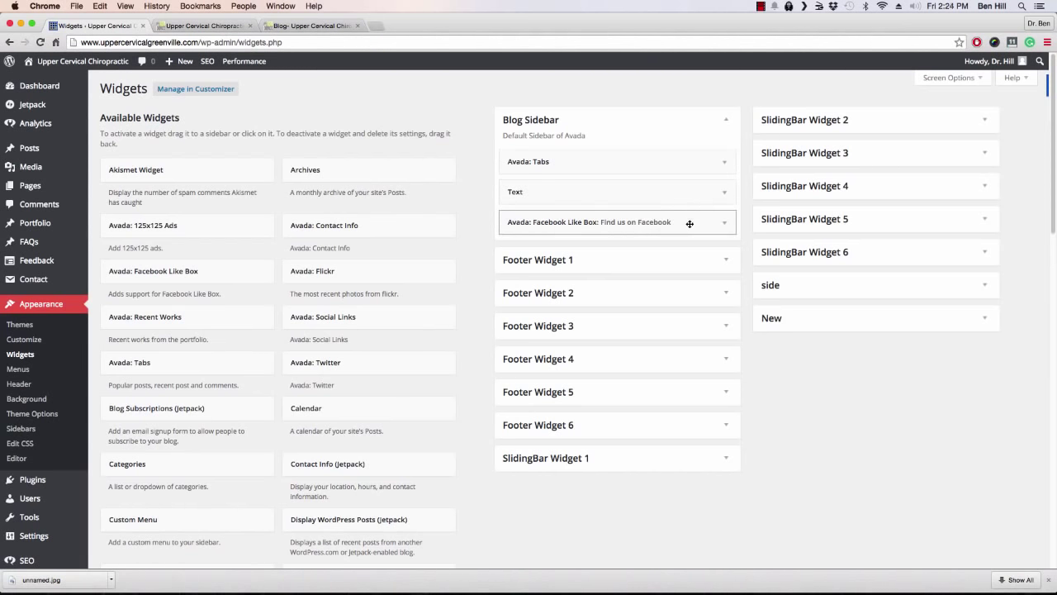
click(725, 163)
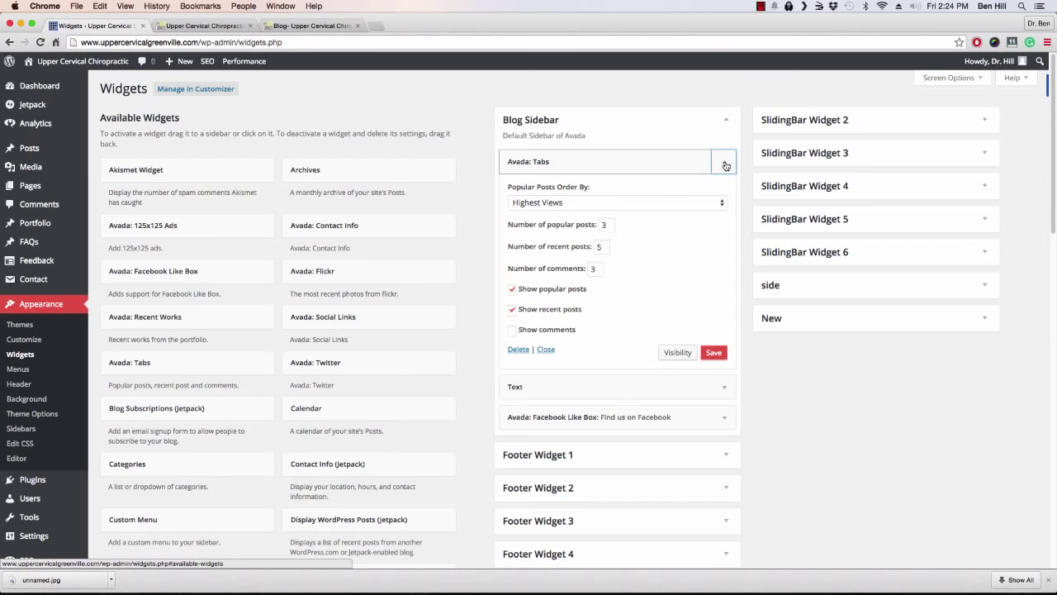
Step: View the live blog page's sidebar, switching its tabs widget to Recent and back to Popular
click(285, 25)
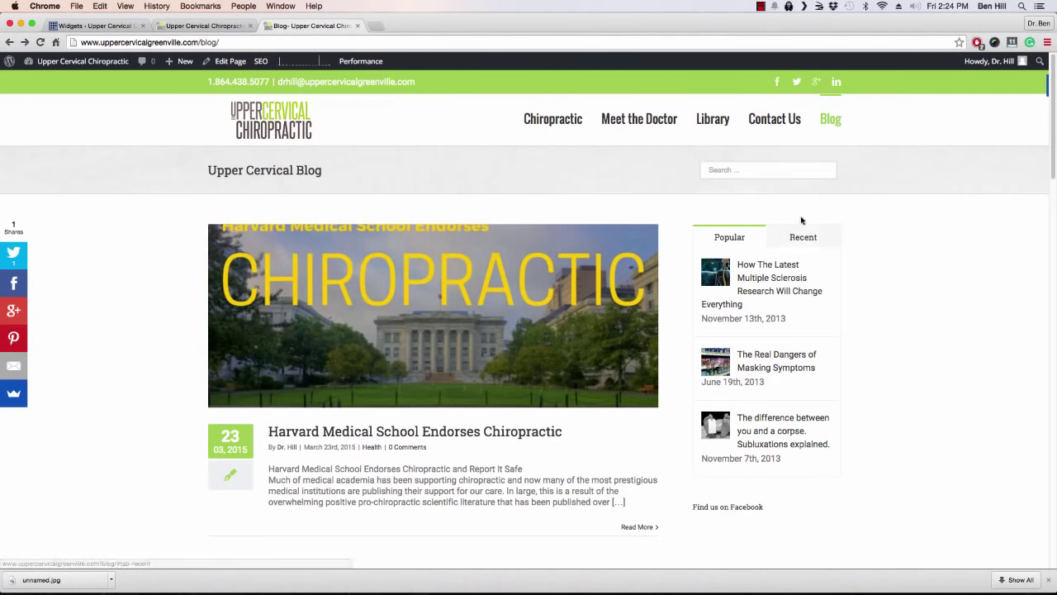
click(807, 241)
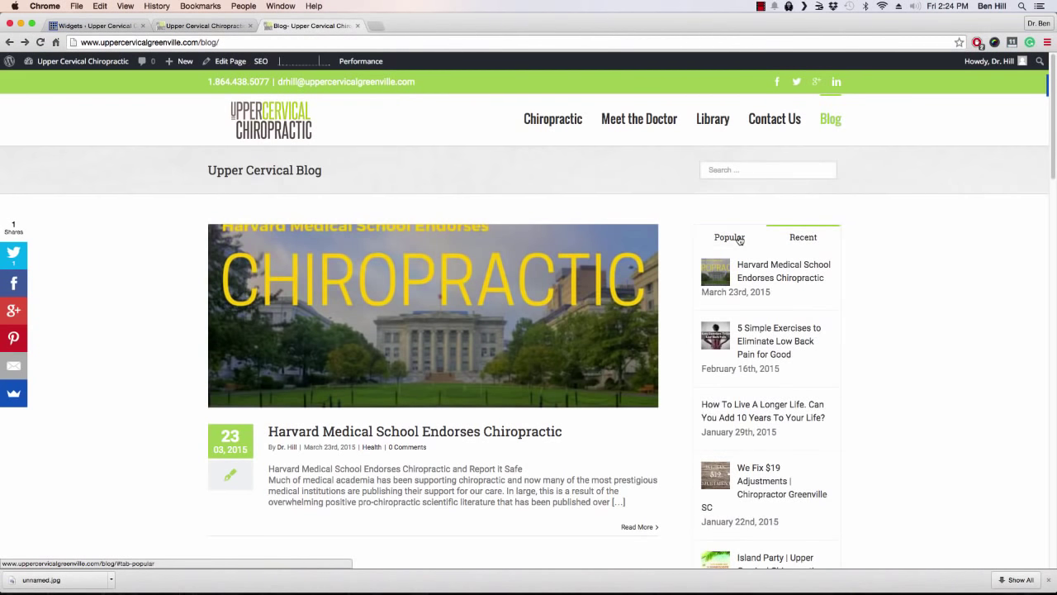
click(740, 240)
scroll(897, 277, down, 5)
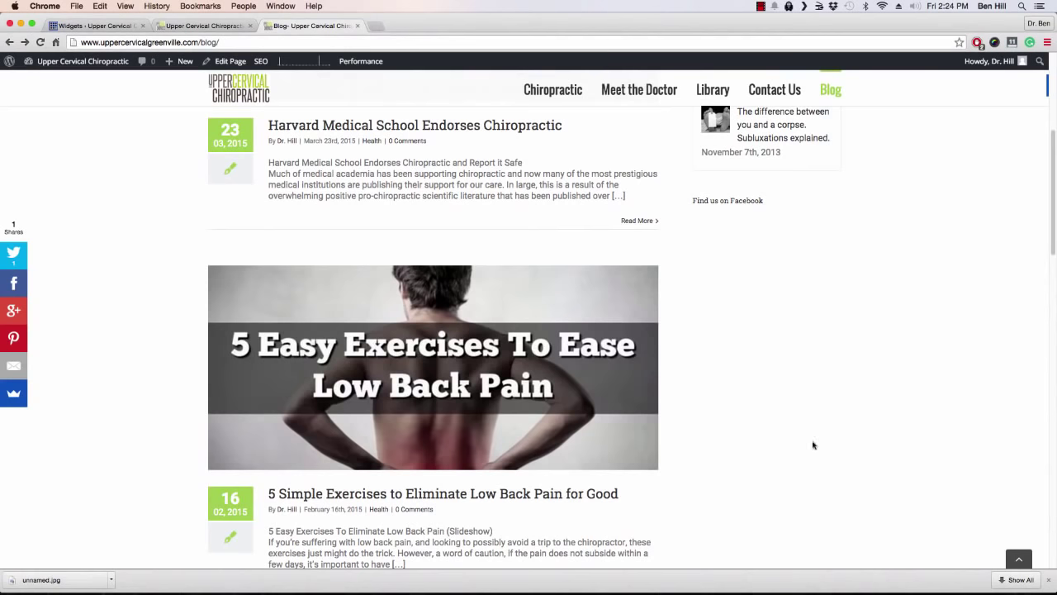
Step: Return to the Widgets page and save the Avada: Tabs widget in the Blog Sidebar
click(133, 27)
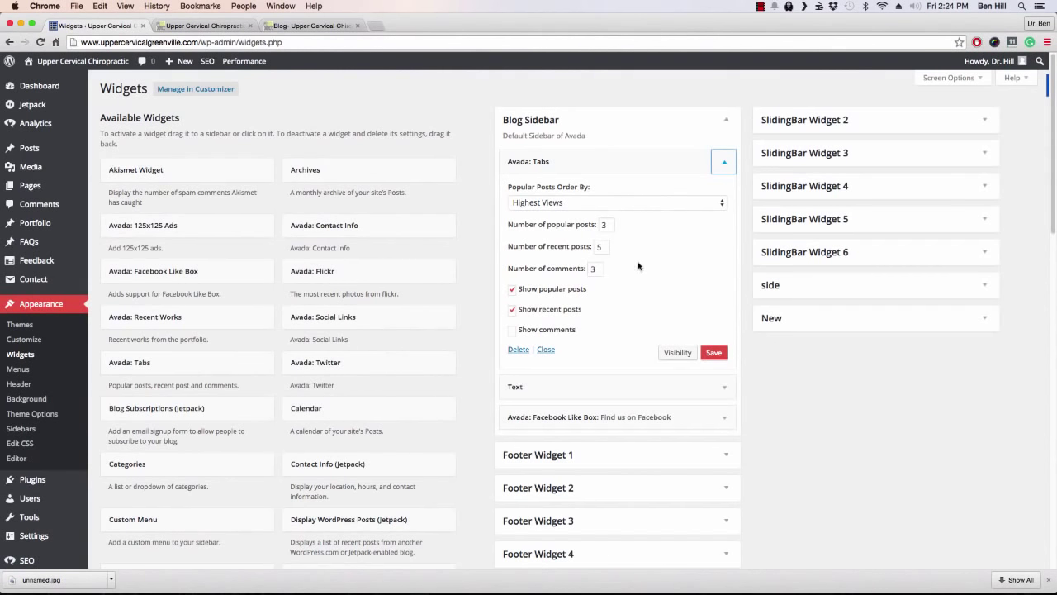
click(719, 353)
click(717, 353)
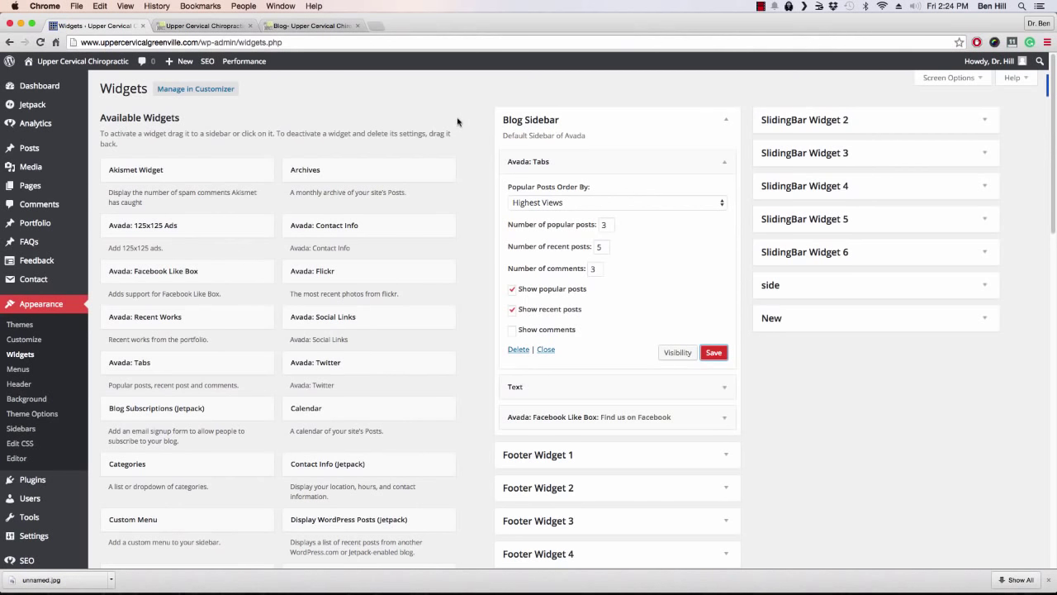
Step: Look over the available widgets and widget areas and collapse the Blog Sidebar area
scroll(477, 195, down, 5)
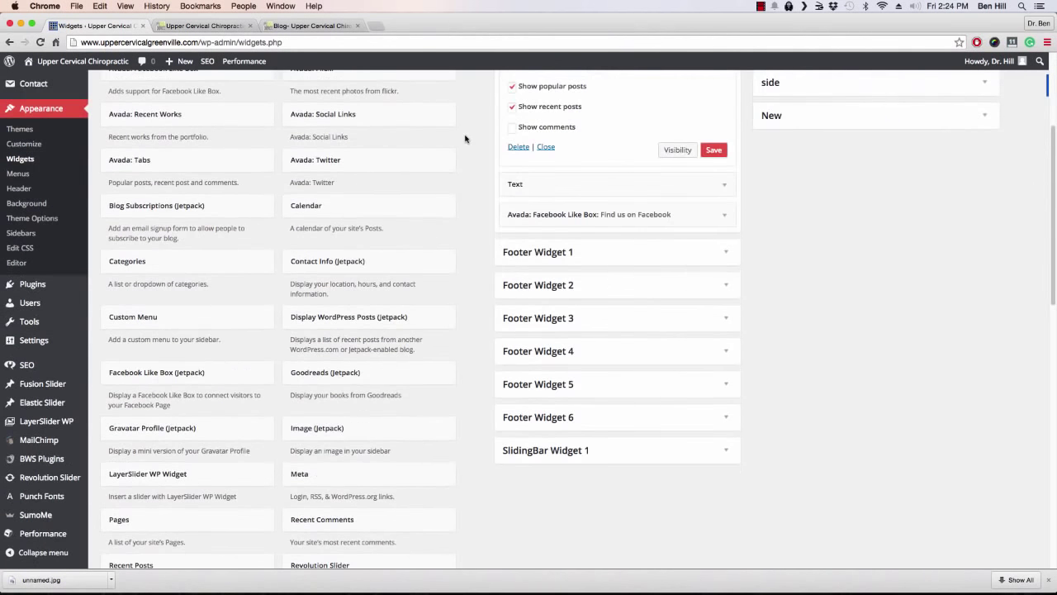
scroll(466, 137, up, 1)
scroll(466, 137, up, 5)
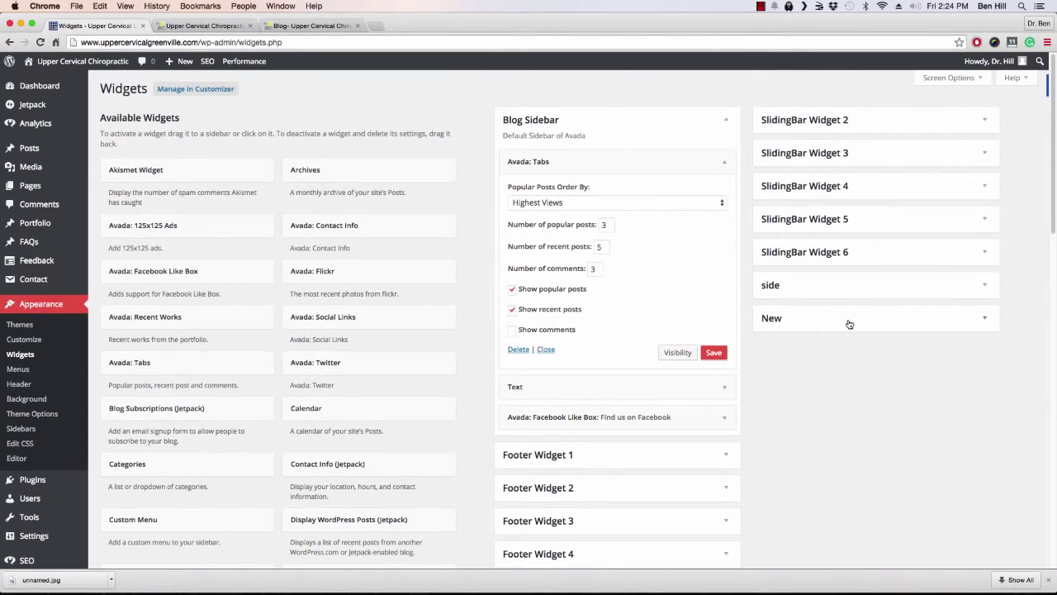
click(727, 121)
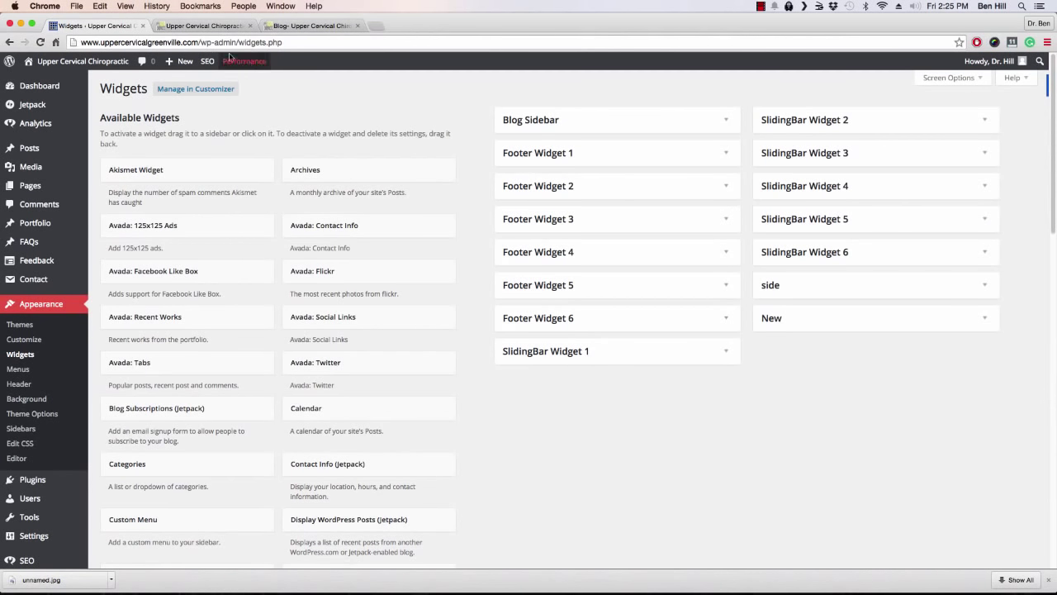
Step: Check the footer on the live homepage and expand the Avada: Facebook Like Box settings in Footer Widget 1
click(205, 25)
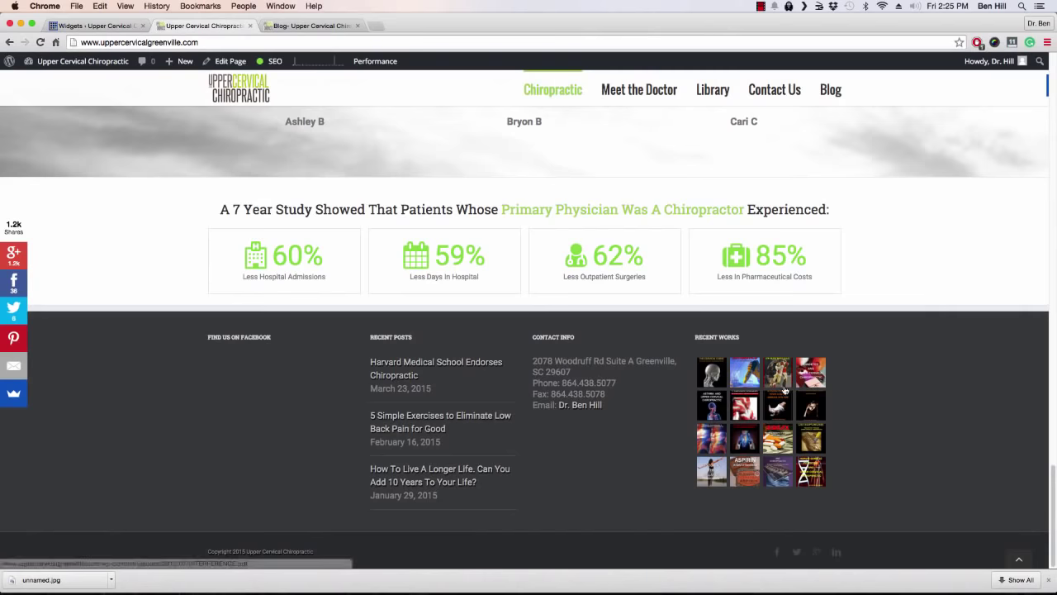
click(122, 28)
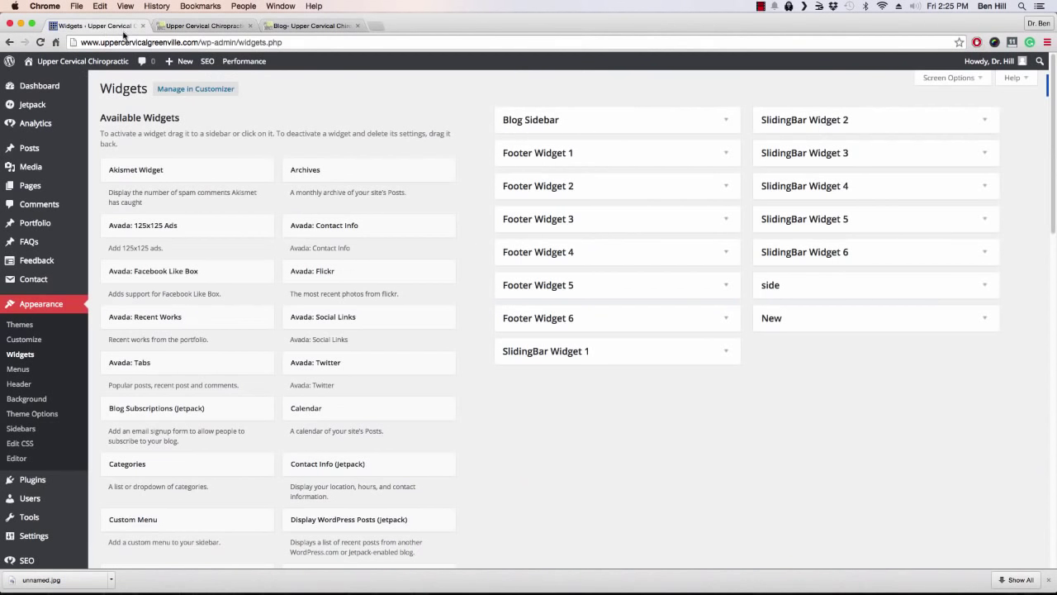
click(724, 158)
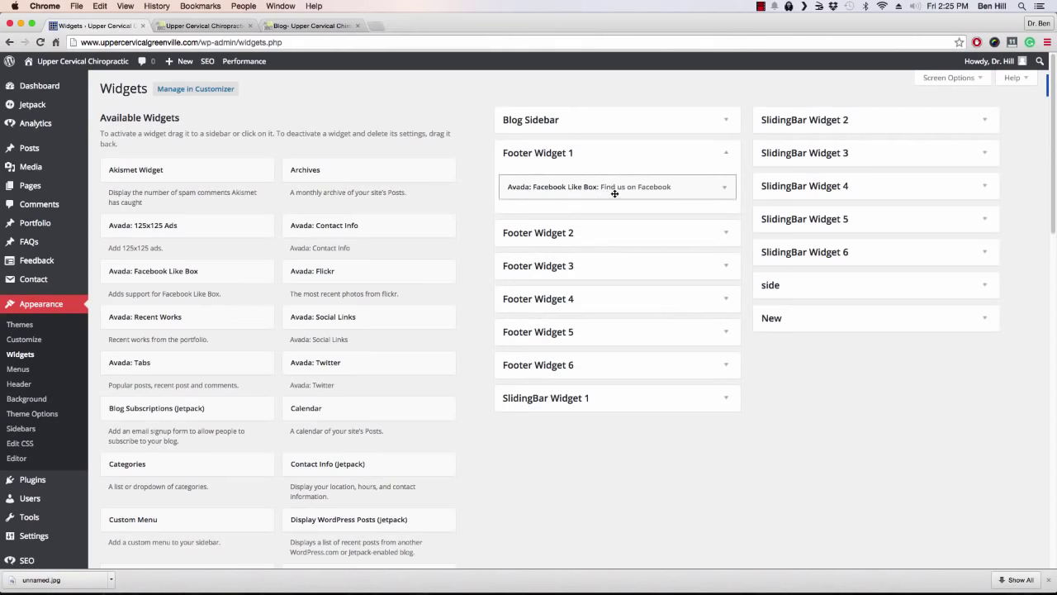
click(706, 193)
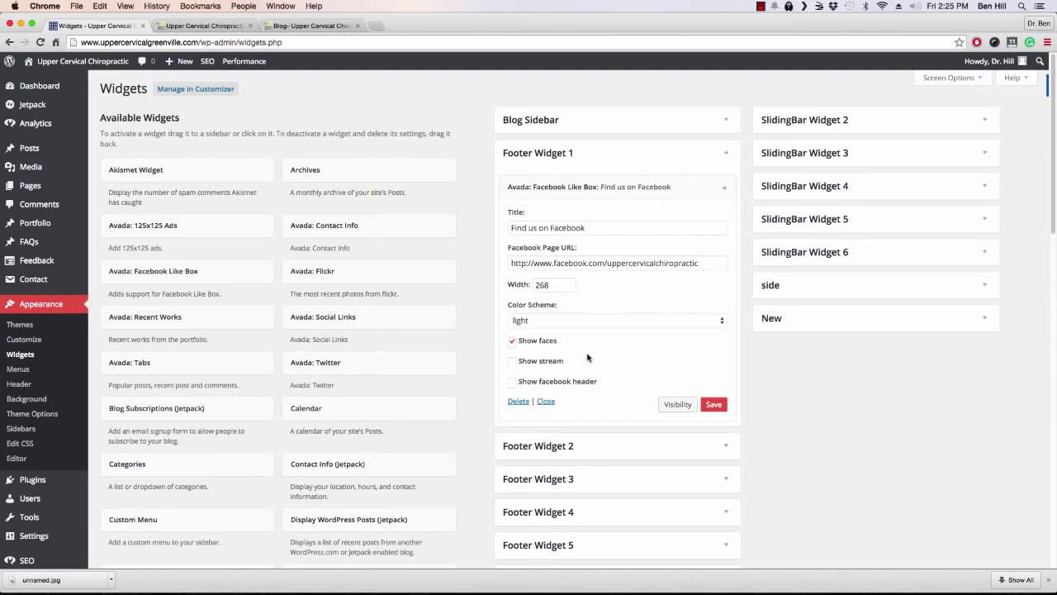
scroll(599, 343, down, 2)
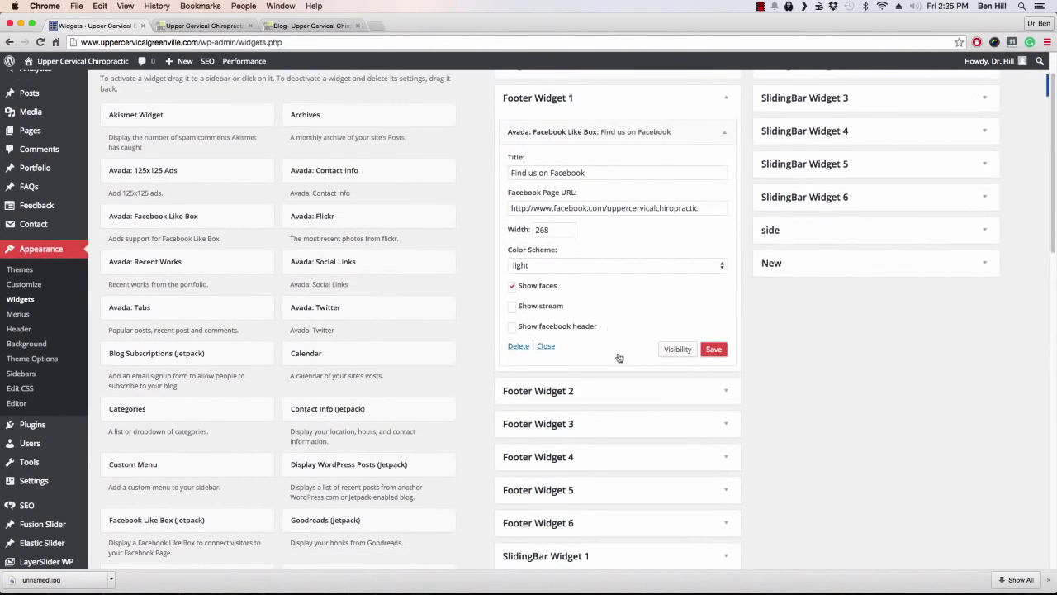
Step: Expand the Recent Posts widget's settings in Footer Widget 2, comparing them with the live homepage's footer
click(649, 395)
scroll(640, 338, down, 5)
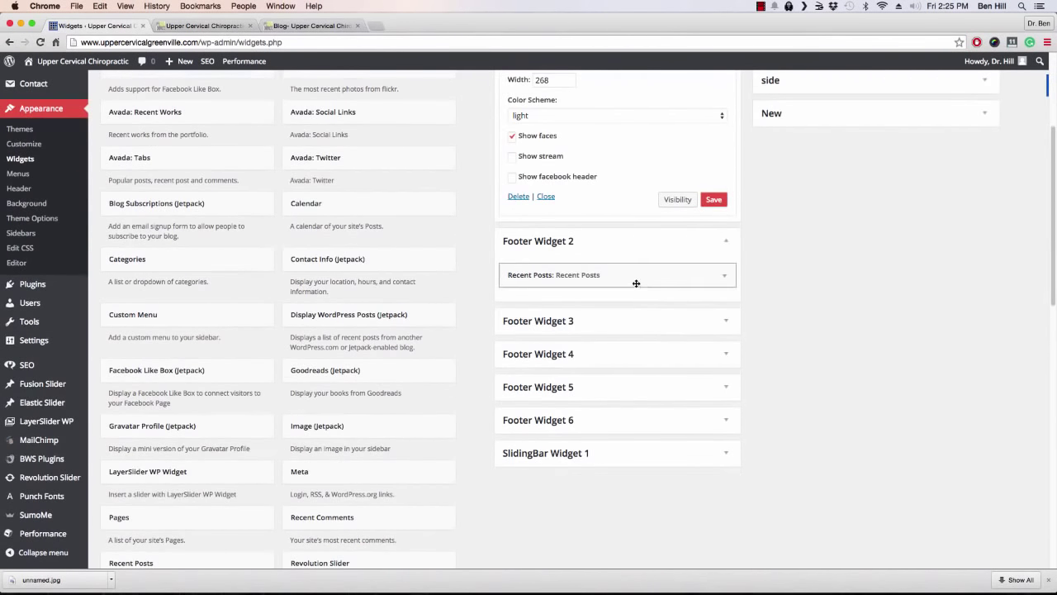
click(201, 28)
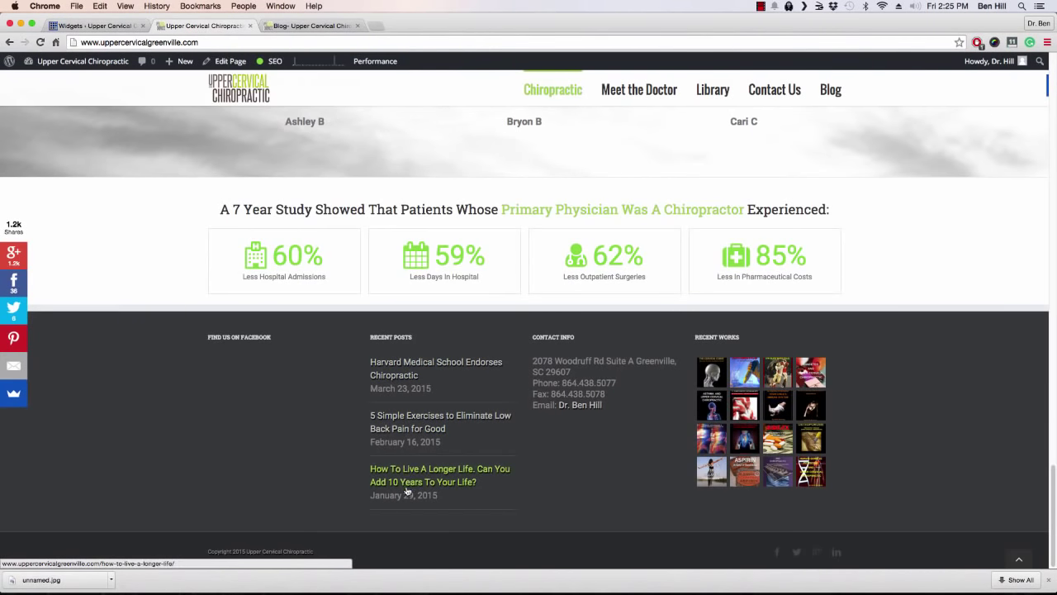
click(97, 26)
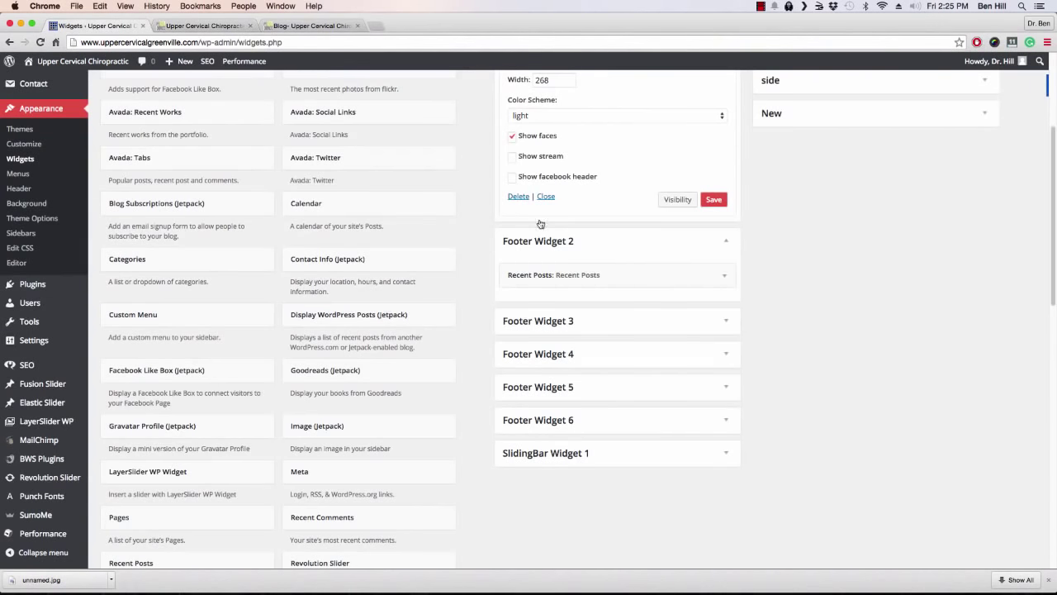
click(722, 276)
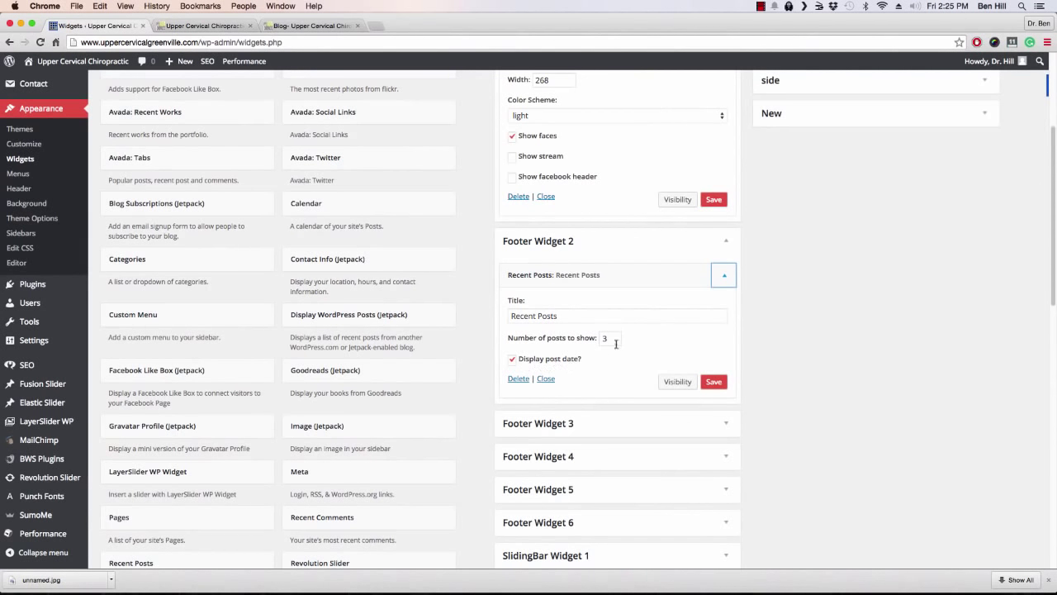
Step: Expand Footer Widget 3 and review the fields of its Avada: Contact Info widget
scroll(615, 343, down, 1)
click(722, 388)
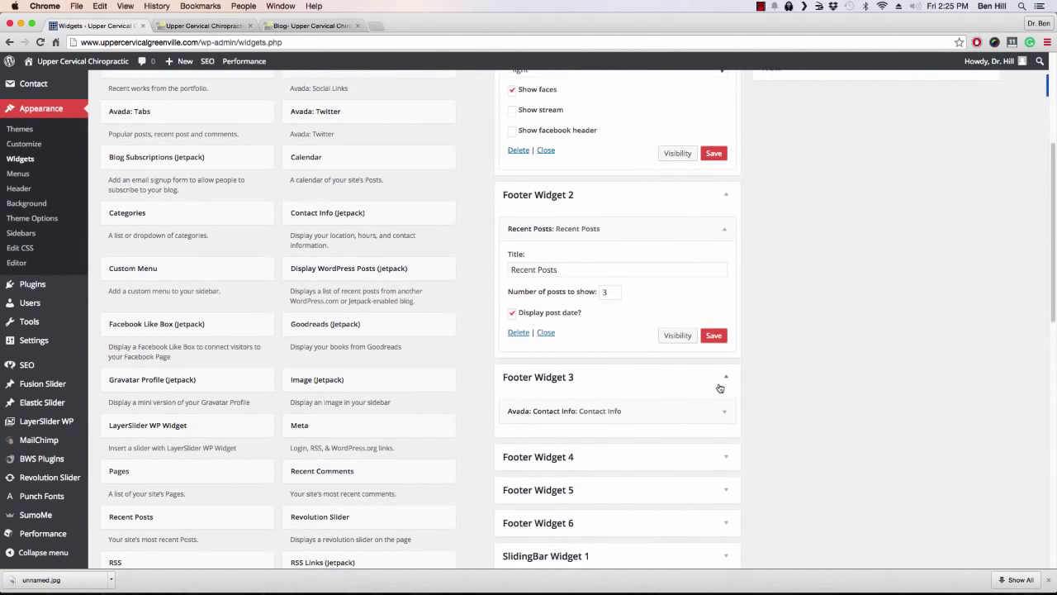
scroll(686, 385, down, 1)
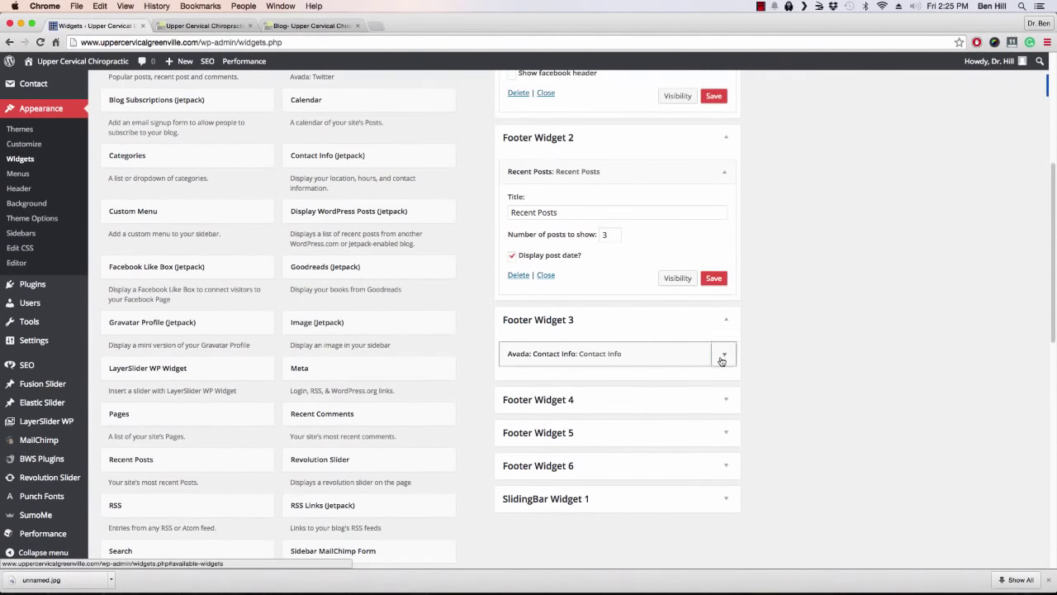
click(721, 360)
scroll(677, 360, down, 4)
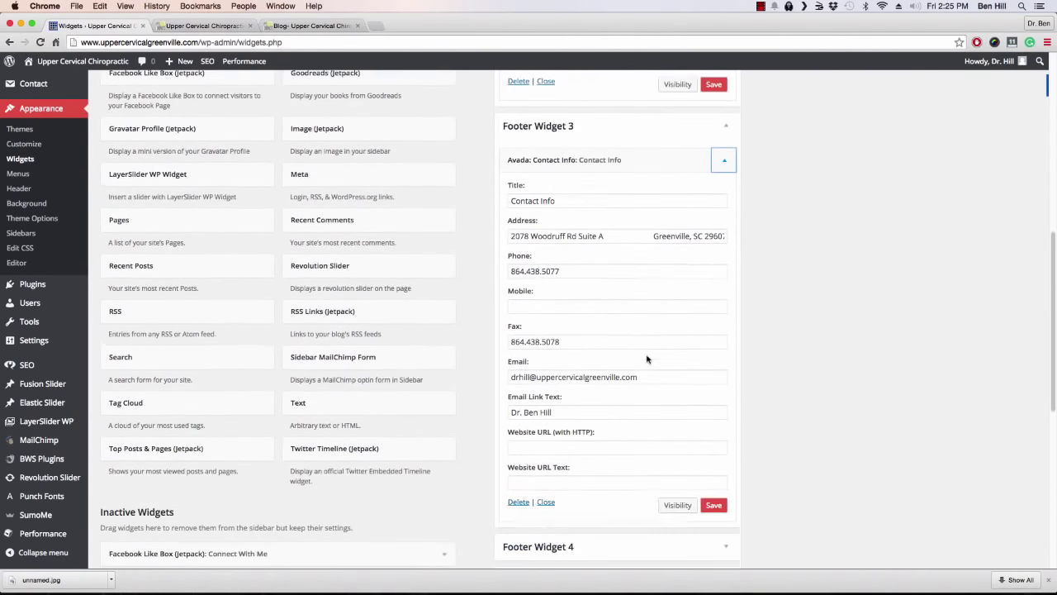
scroll(660, 358, down, 2)
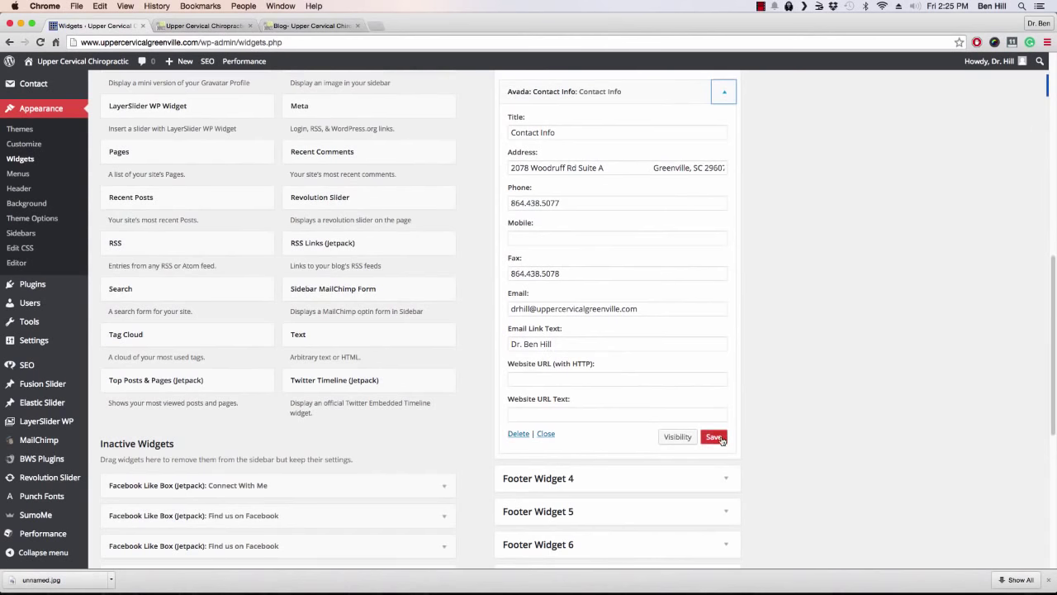
Step: Expand the Avada: Recent Works widget in Footer Widget 4 and compare it with the live homepage's footer
scroll(800, 395, down, 4)
click(719, 347)
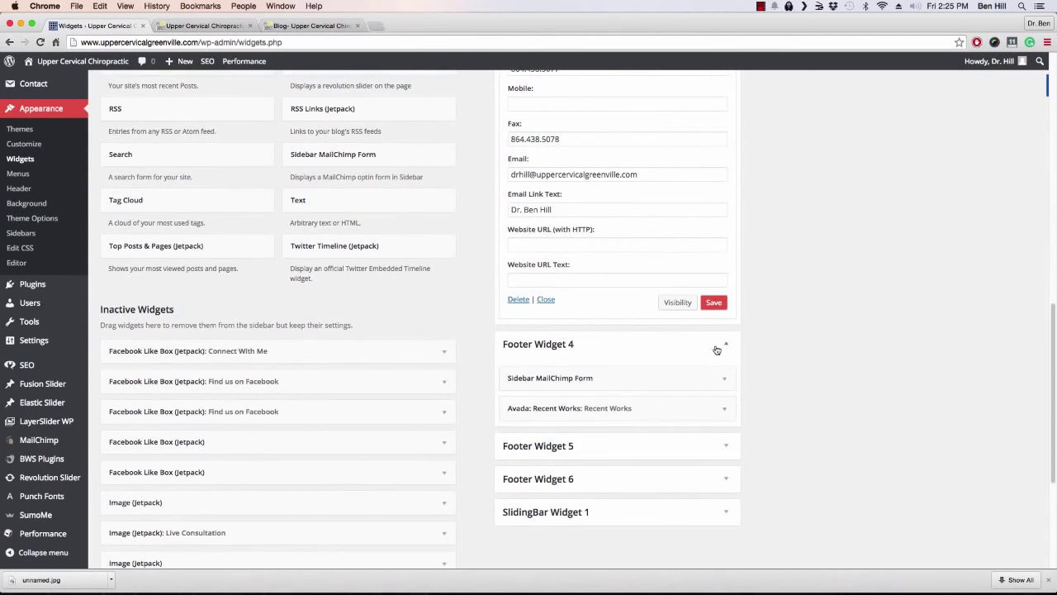
scroll(660, 347, down, 1)
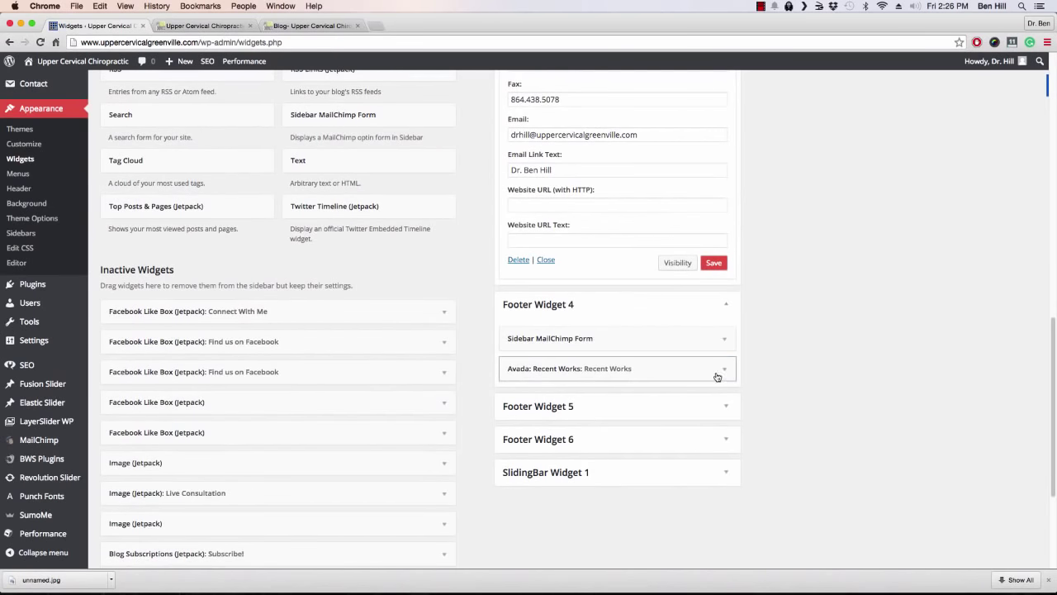
click(721, 369)
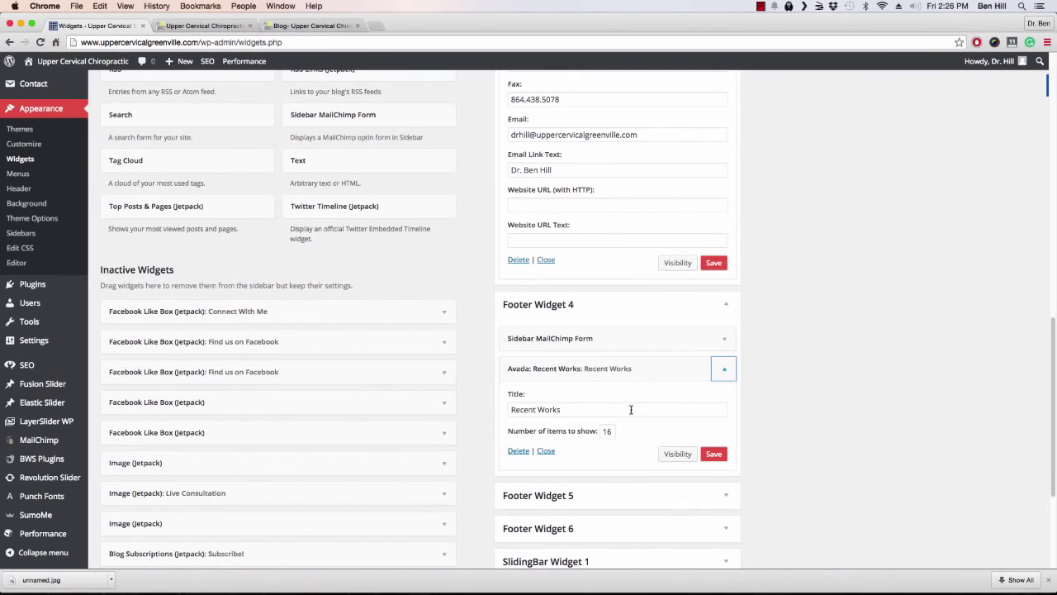
click(216, 30)
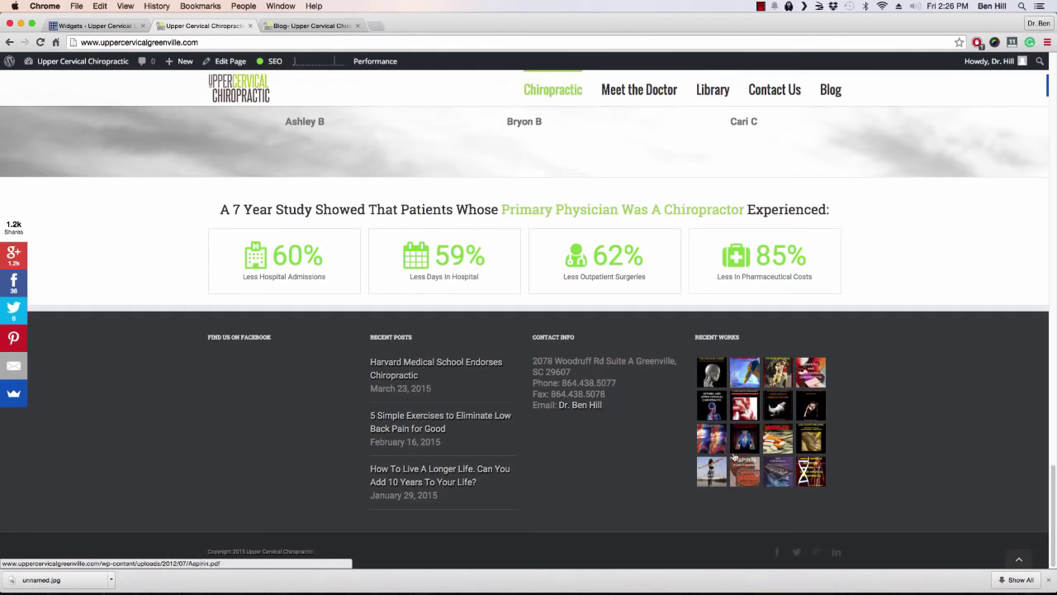
click(116, 31)
Step: Look back over the available widgets and collapse the Footer Widget 3 area
scroll(410, 279, up, 4)
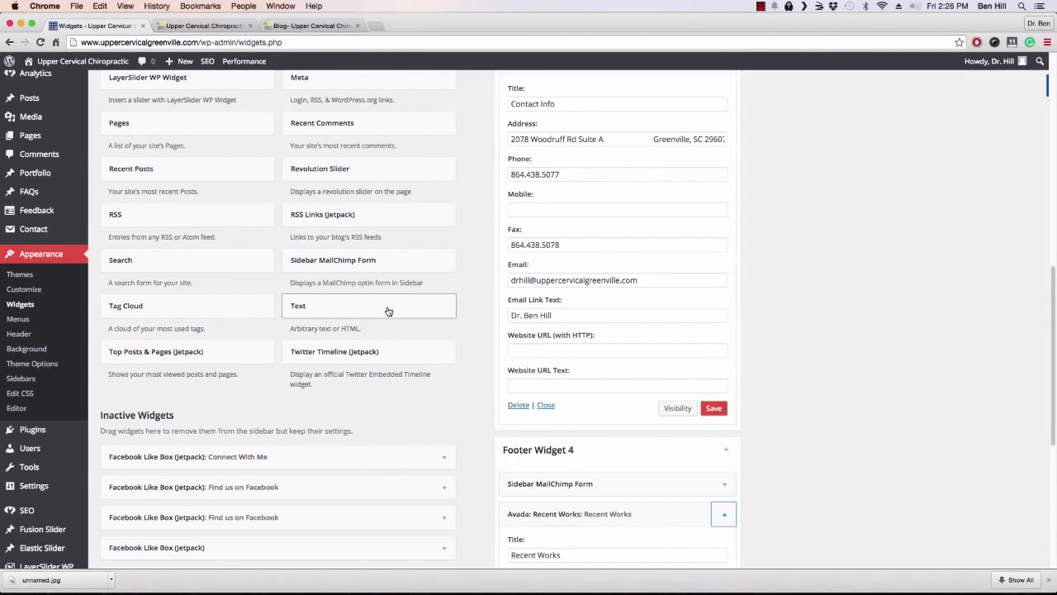
scroll(388, 312, up, 3)
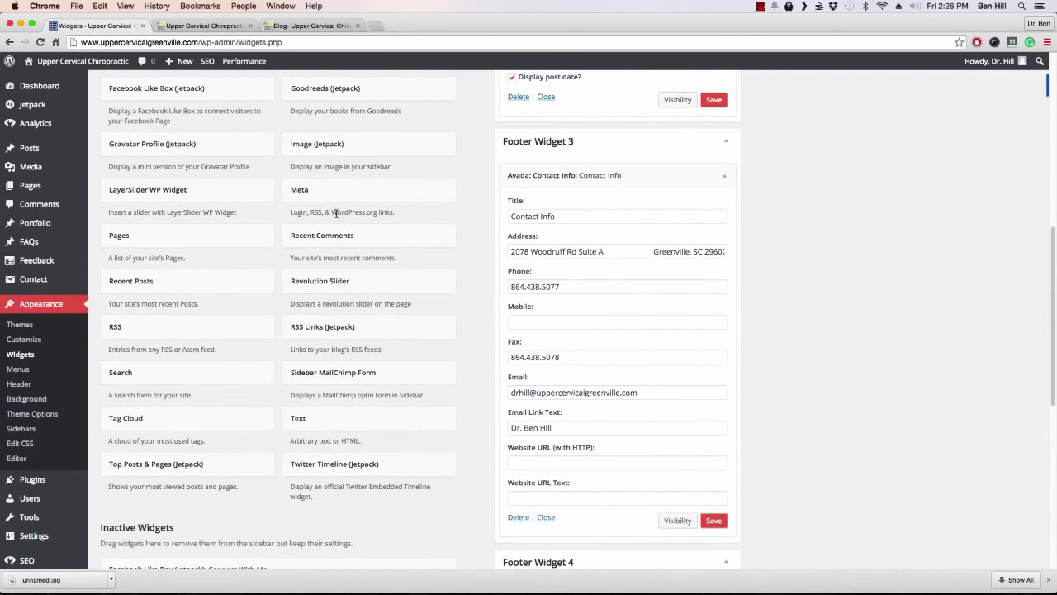
click(727, 145)
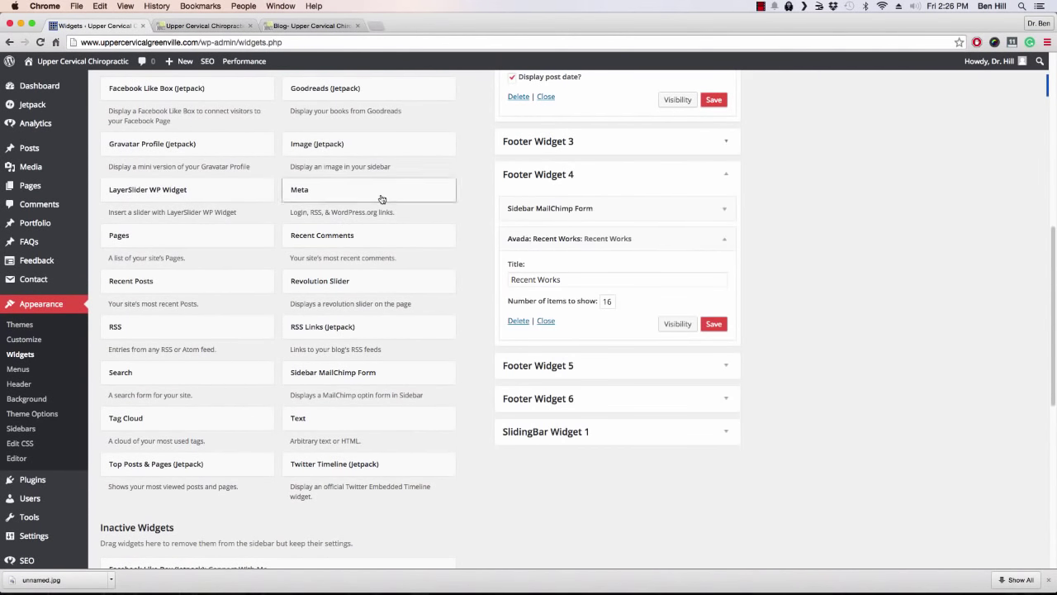
mouse_move(318, 194)
mouse_down()
mouse_move(641, 200)
mouse_move(323, 192)
mouse_up()
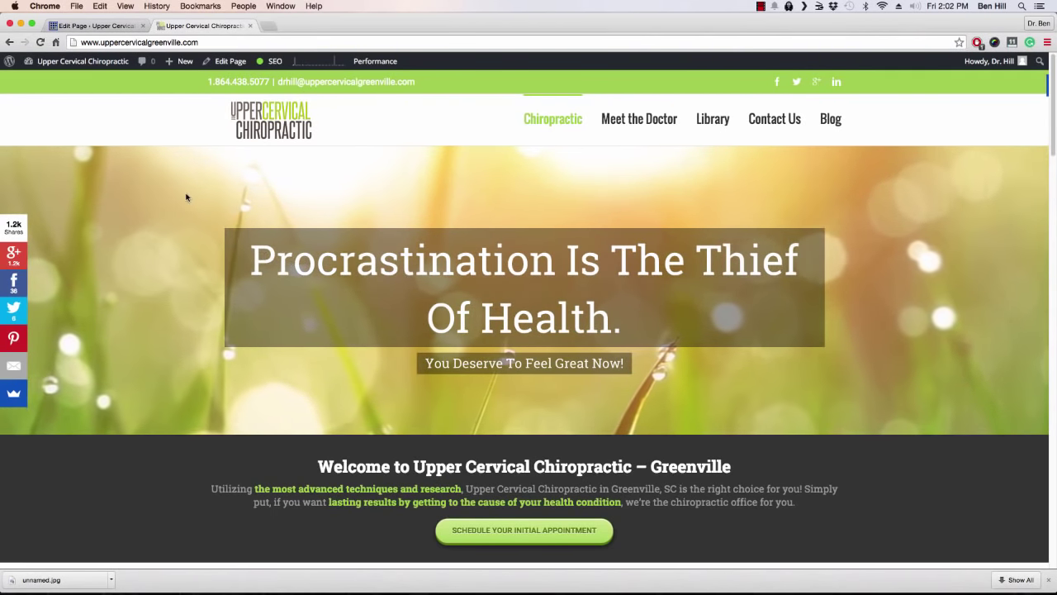
Step: Go from the page editor to the Fusion Slider's list of sliders and open the Grass slider for editing
click(110, 27)
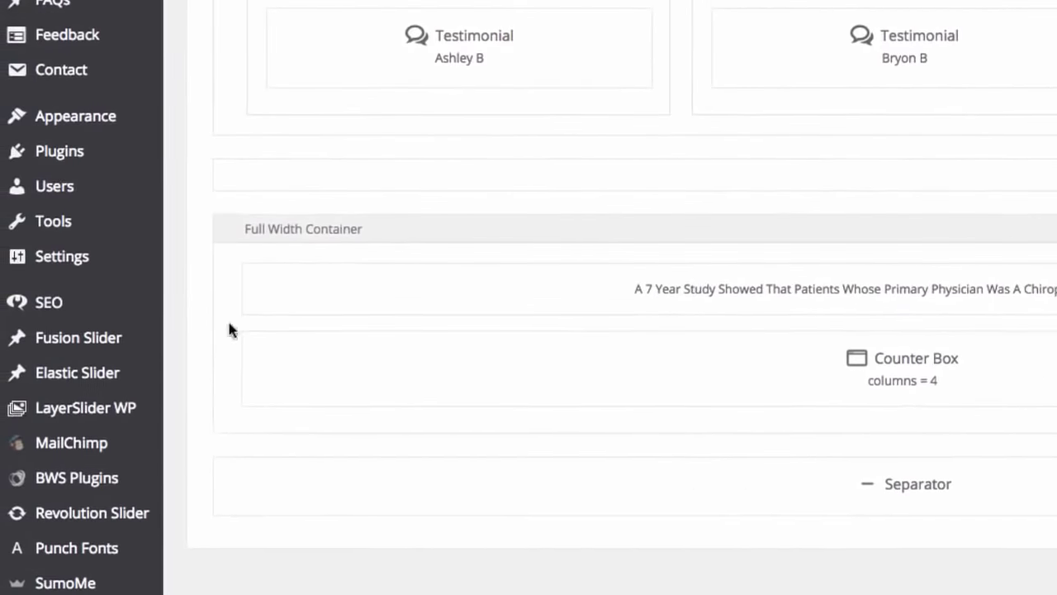
mouse_move(120, 342)
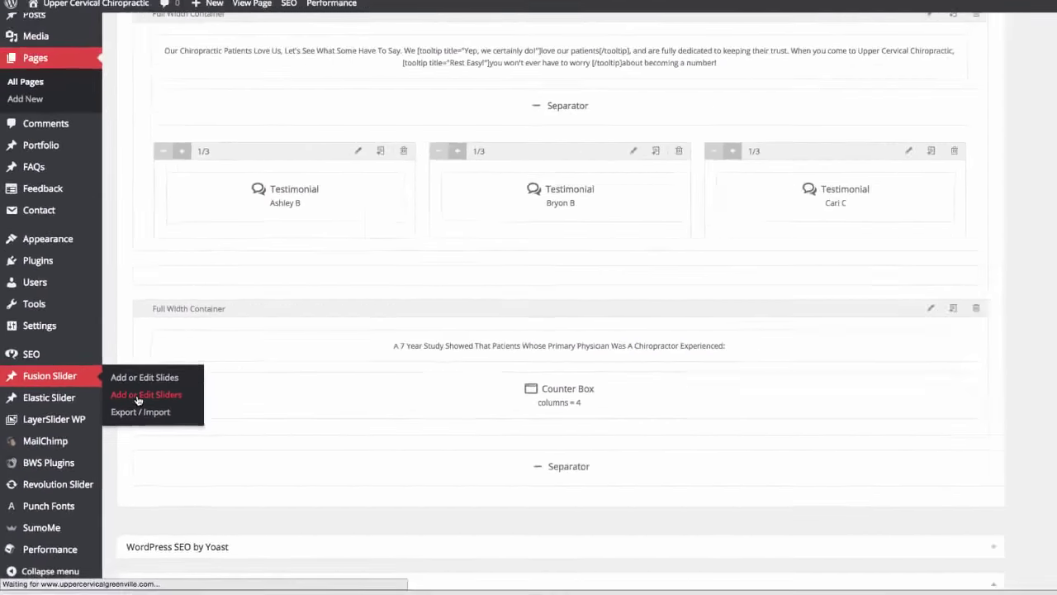
click(223, 372)
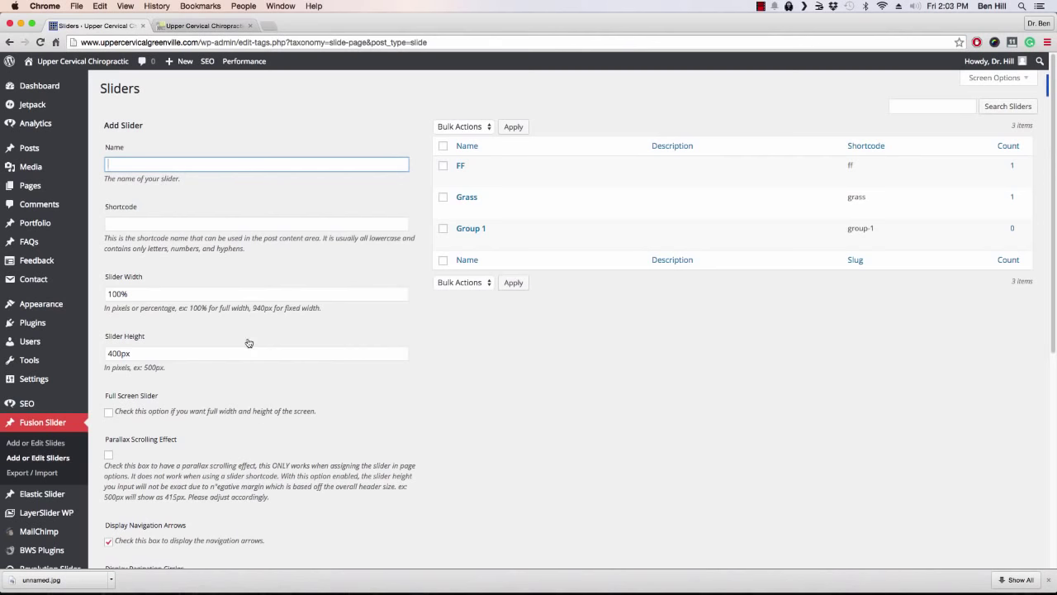
mouse_move(443, 210)
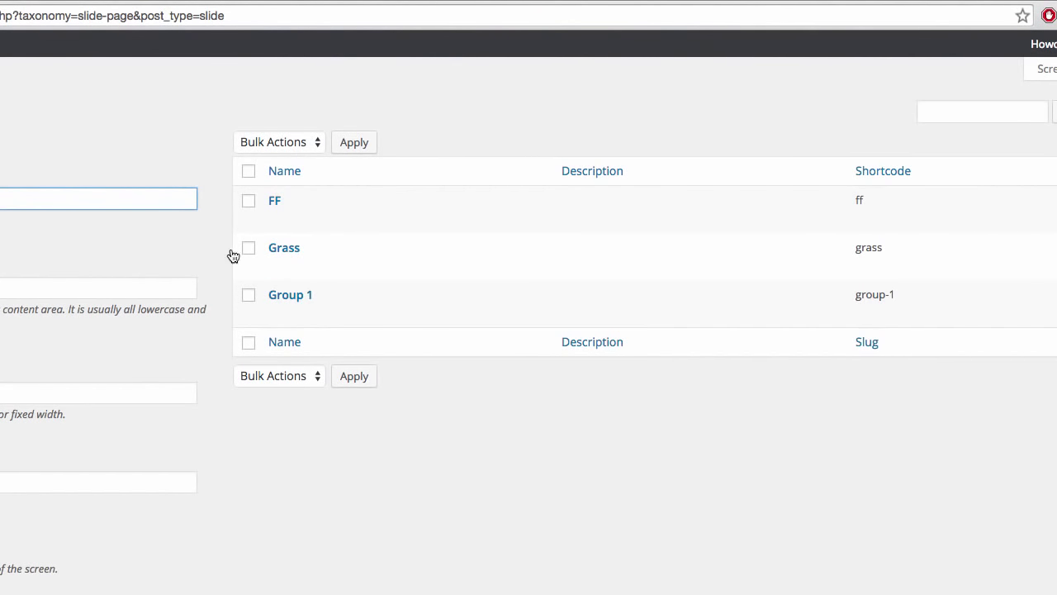
click(282, 266)
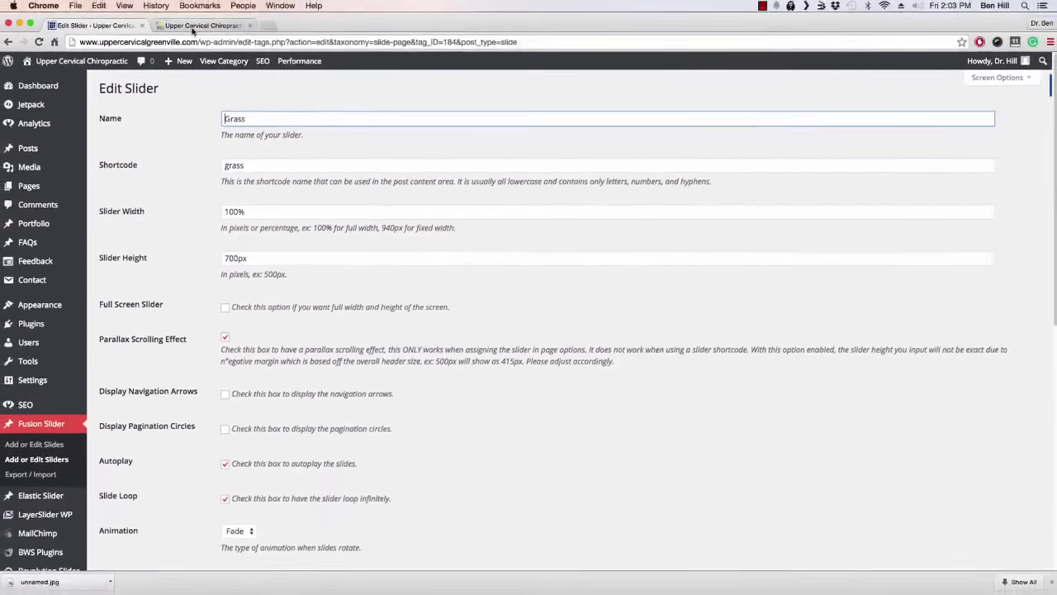
Step: View the slider and its parallax scrolling effect on the live homepage, and return to the Grass slider's settings
click(193, 26)
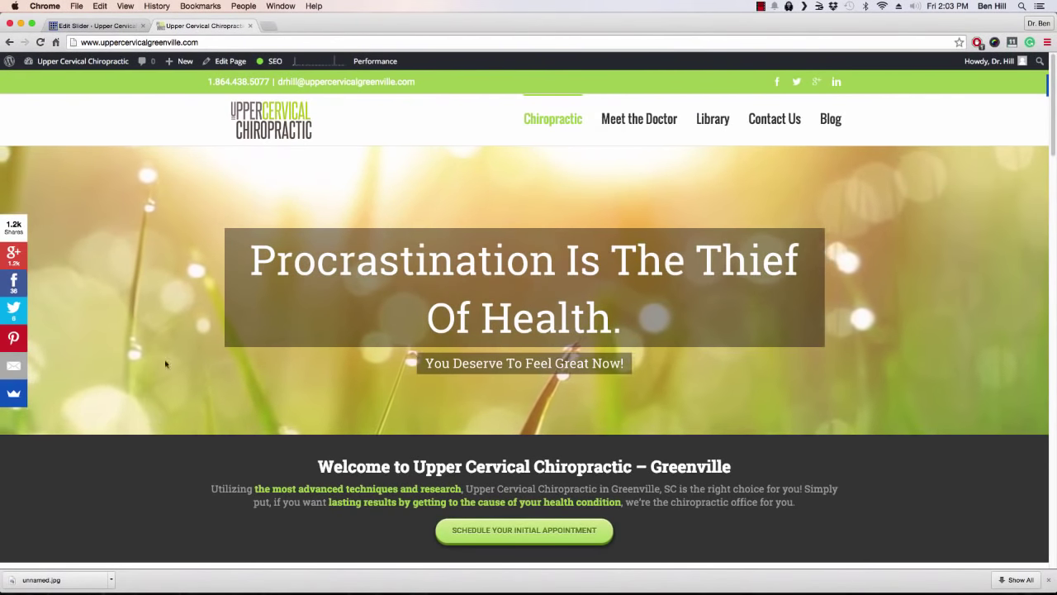
click(108, 28)
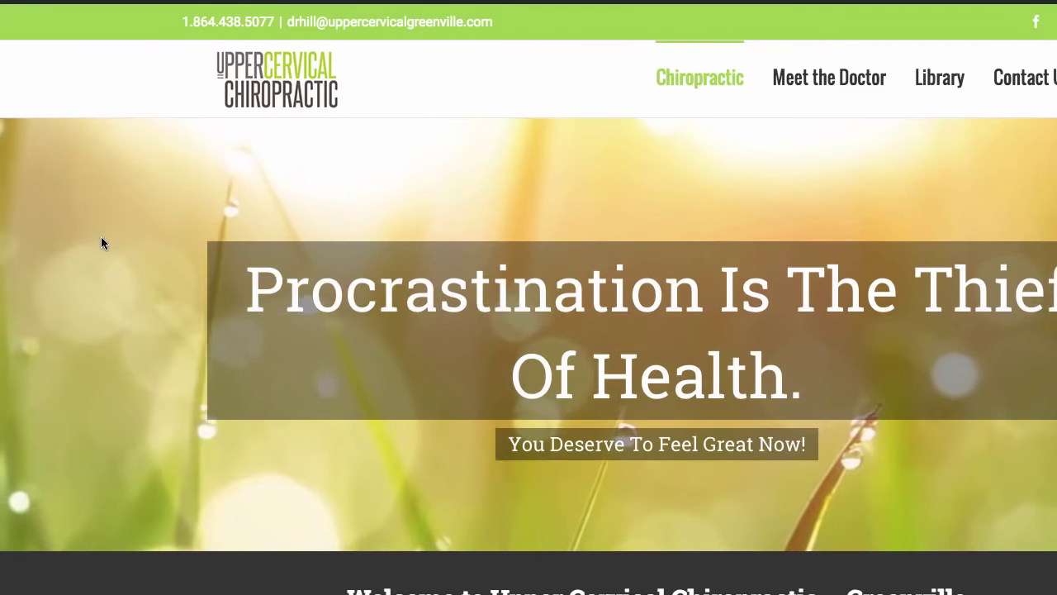
scroll(101, 238, down, 3)
scroll(97, 243, up, 3)
scroll(99, 248, down, 10)
scroll(99, 249, up, 10)
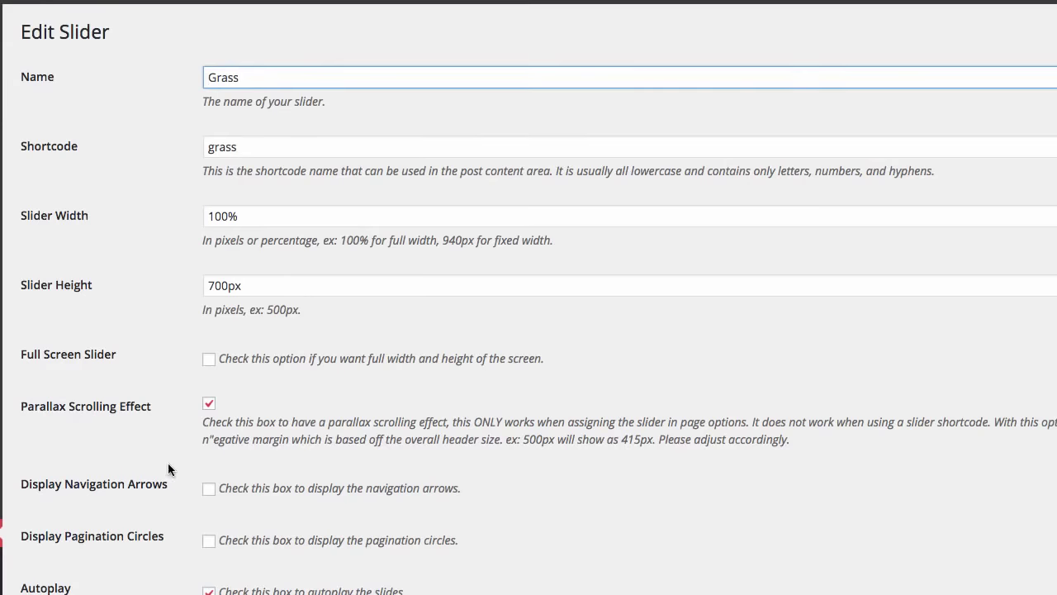
Step: Review the Grass slider's navigation, autoplay, slide loop, animation and speed options
scroll(165, 475, down, 2)
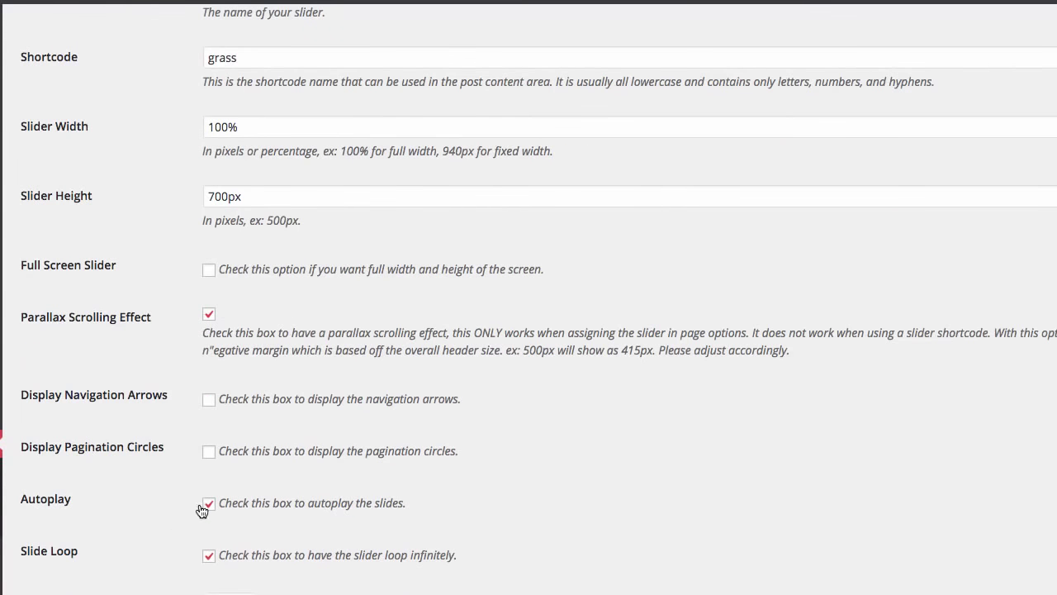
scroll(201, 510, down, 1)
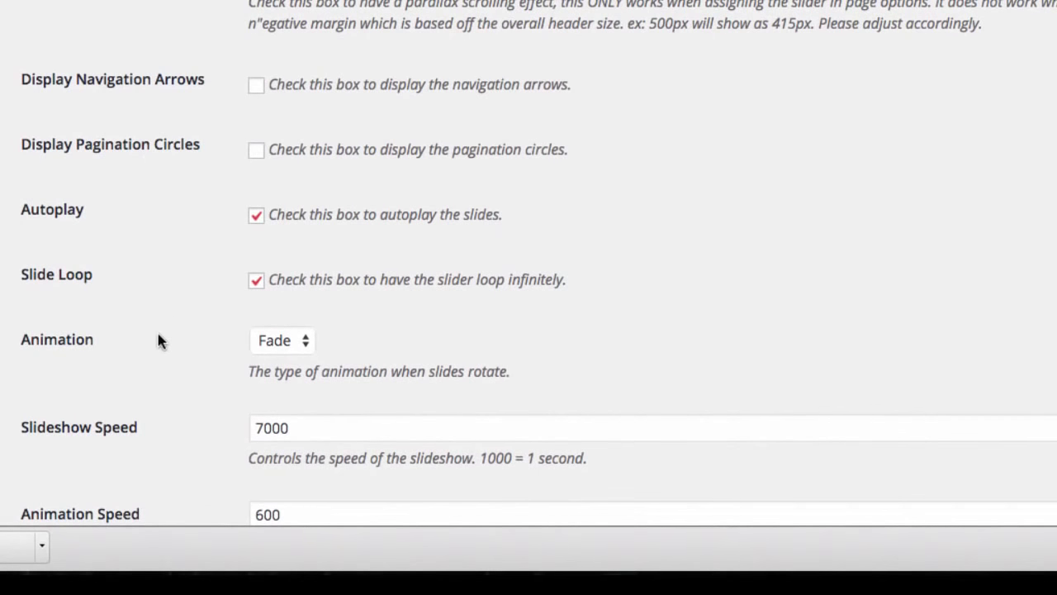
scroll(203, 271, down, 2)
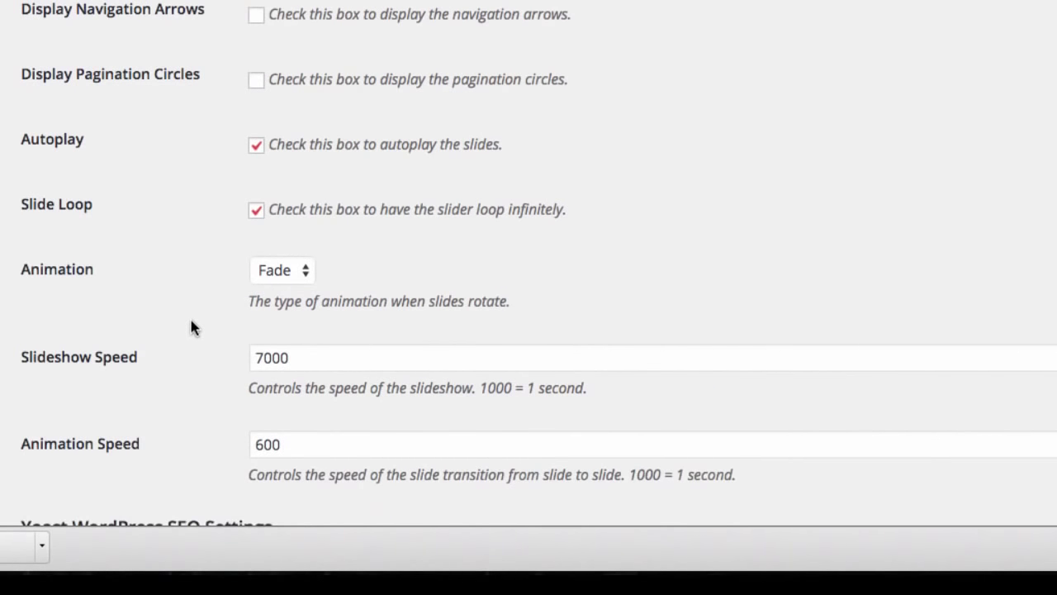
Step: Go over the Grass slider's parallax, autoplay, animation and Yoast SEO settings and update the slider
scroll(193, 325, down, 3)
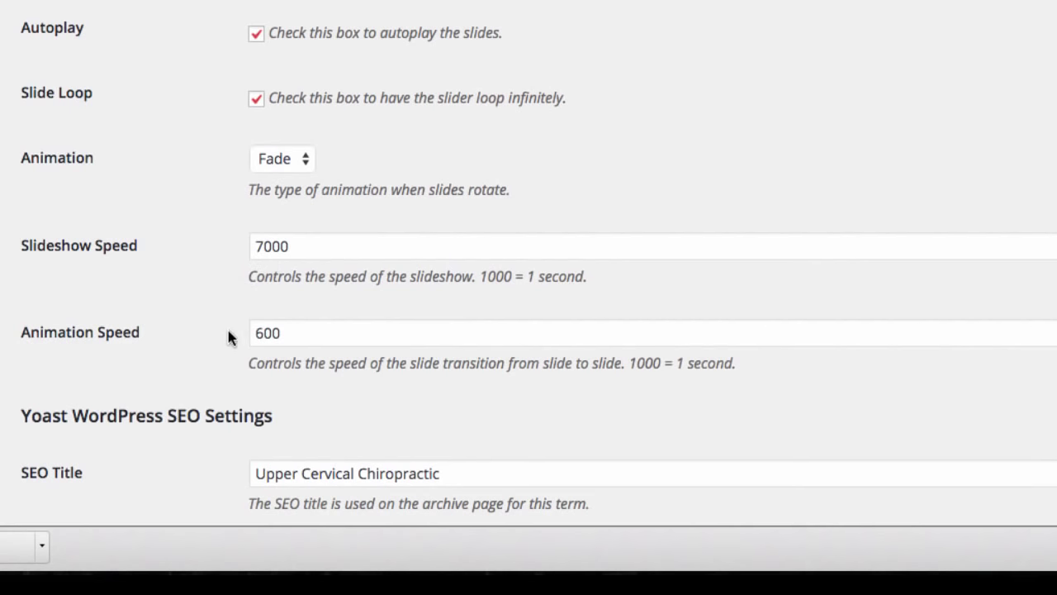
scroll(220, 272, up, 4)
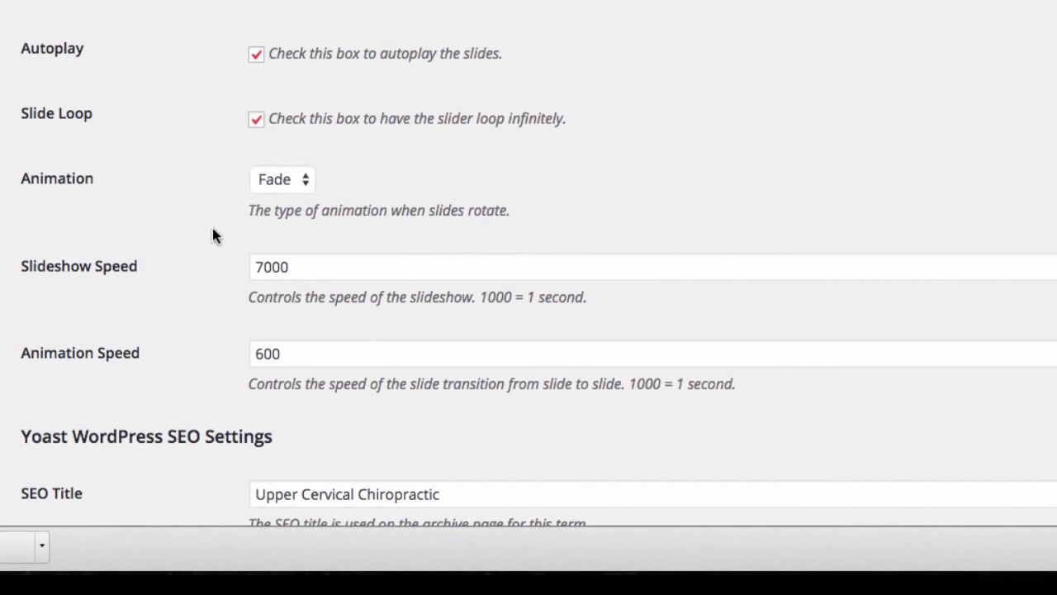
scroll(212, 228, up, 3)
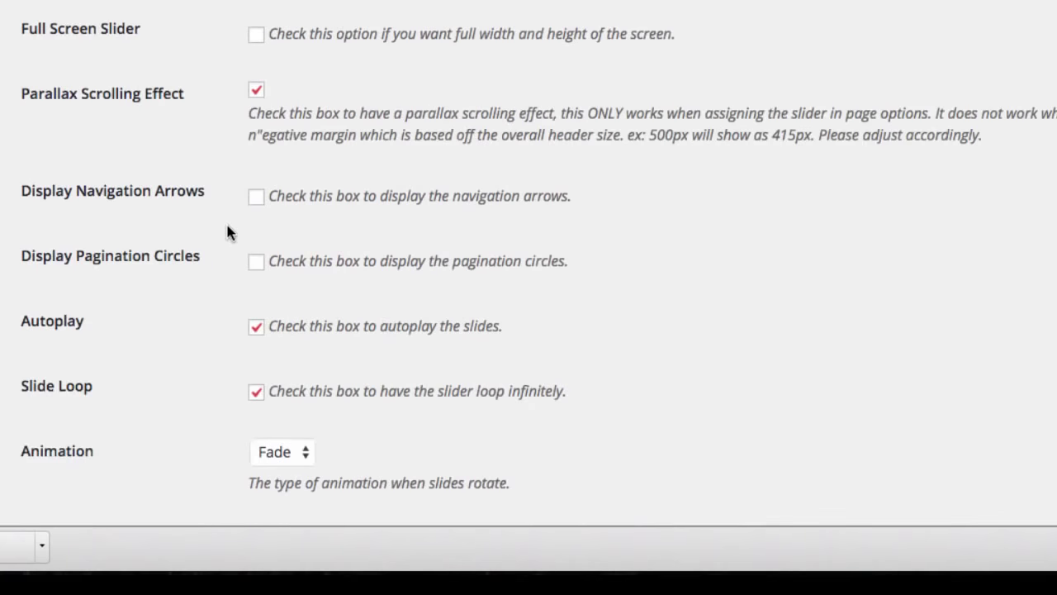
scroll(220, 222, down, 10)
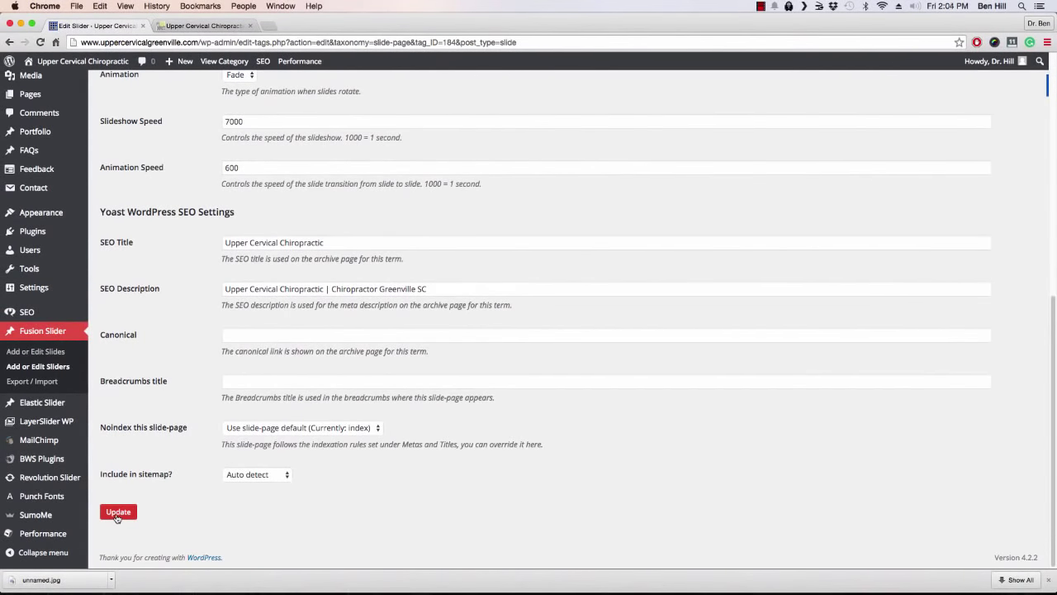
click(113, 512)
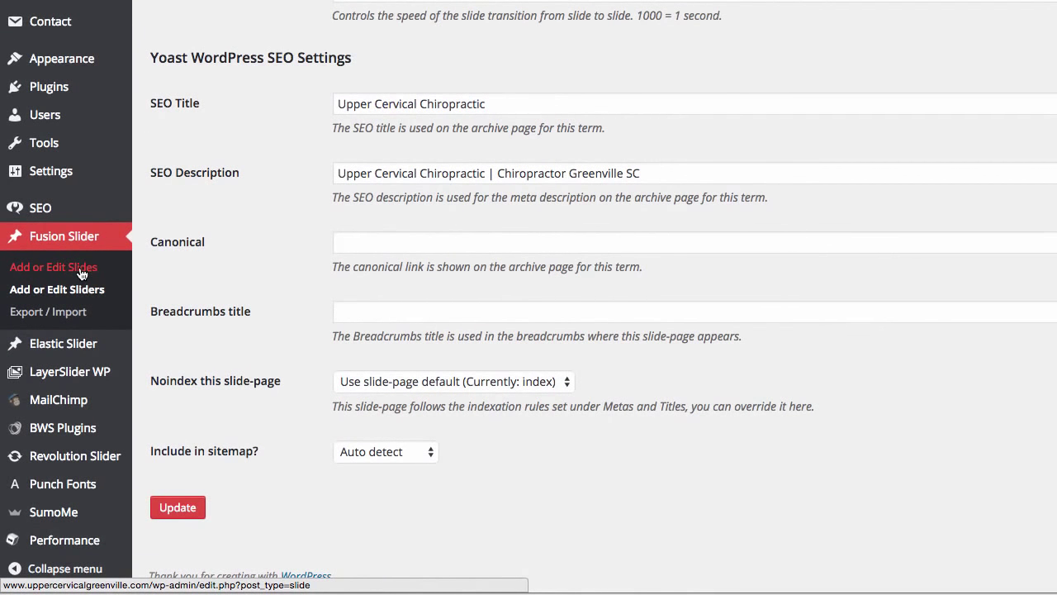
Step: Go to the Fusion Slider's list of slides and open the Grass slide for editing
click(81, 274)
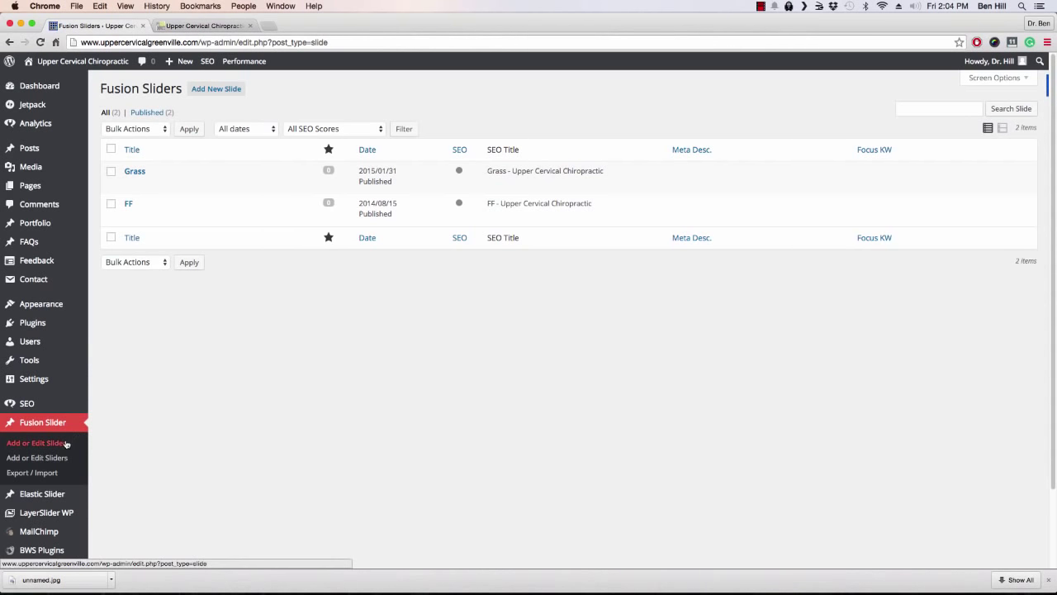
mouse_move(162, 179)
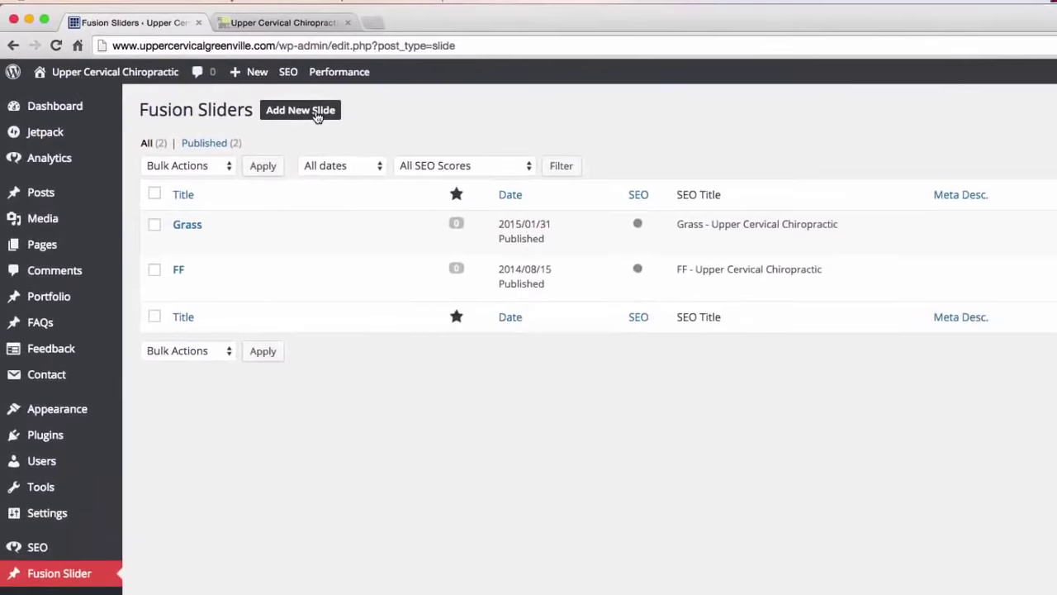
mouse_move(201, 240)
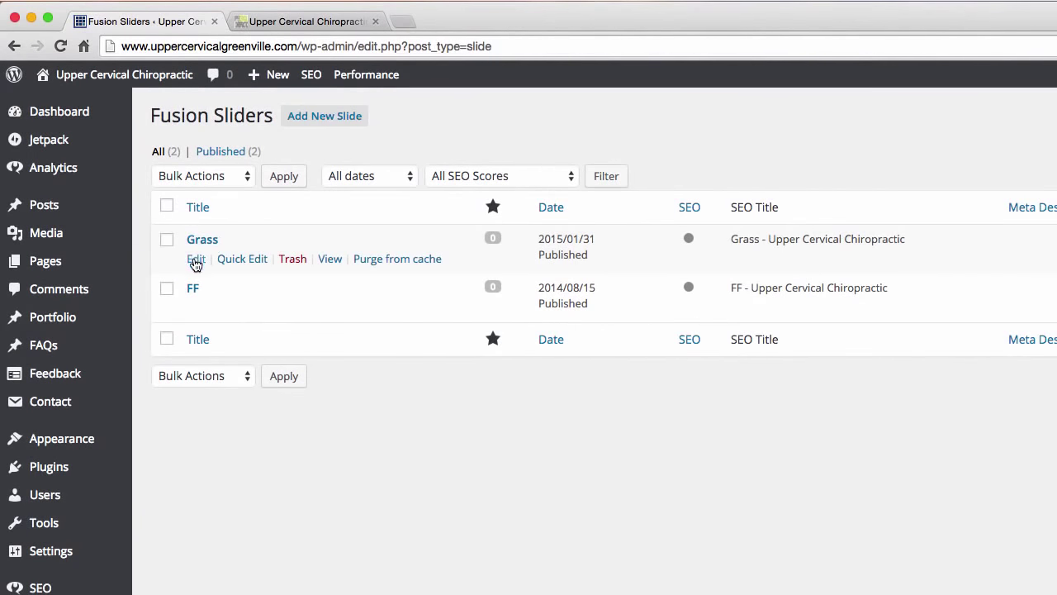
click(196, 259)
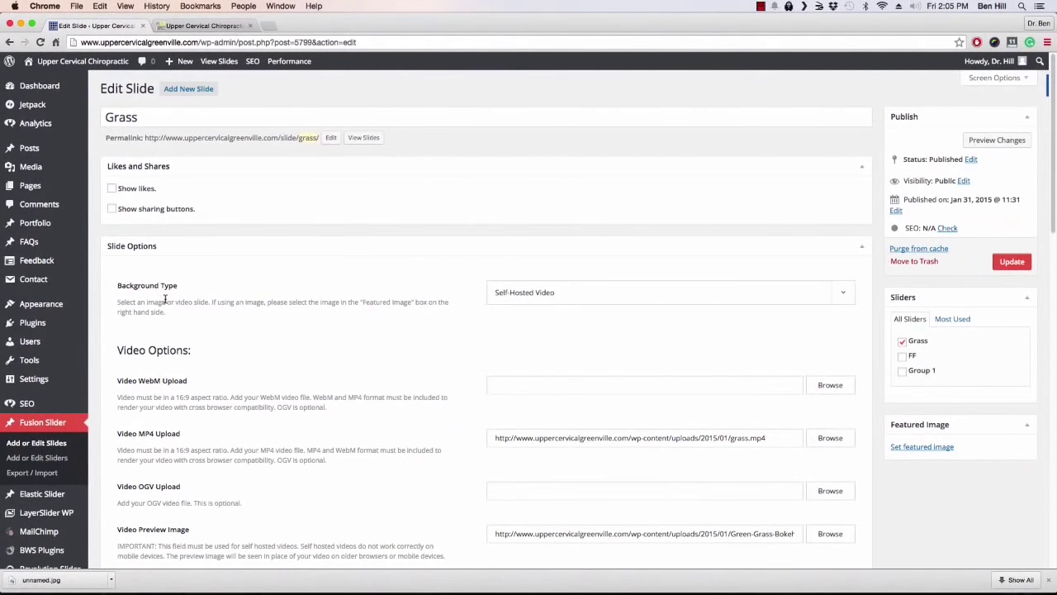
Step: Check the available background types for the Grass slide, leaving Self-Hosted Video selected, and look over its video options
click(843, 301)
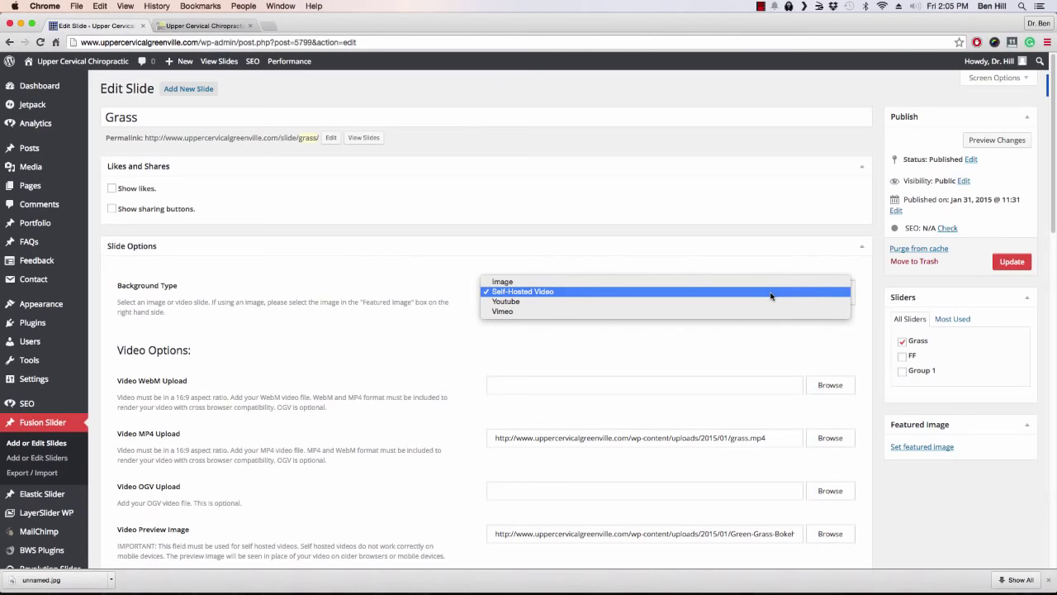
click(557, 360)
scroll(426, 378, down, 5)
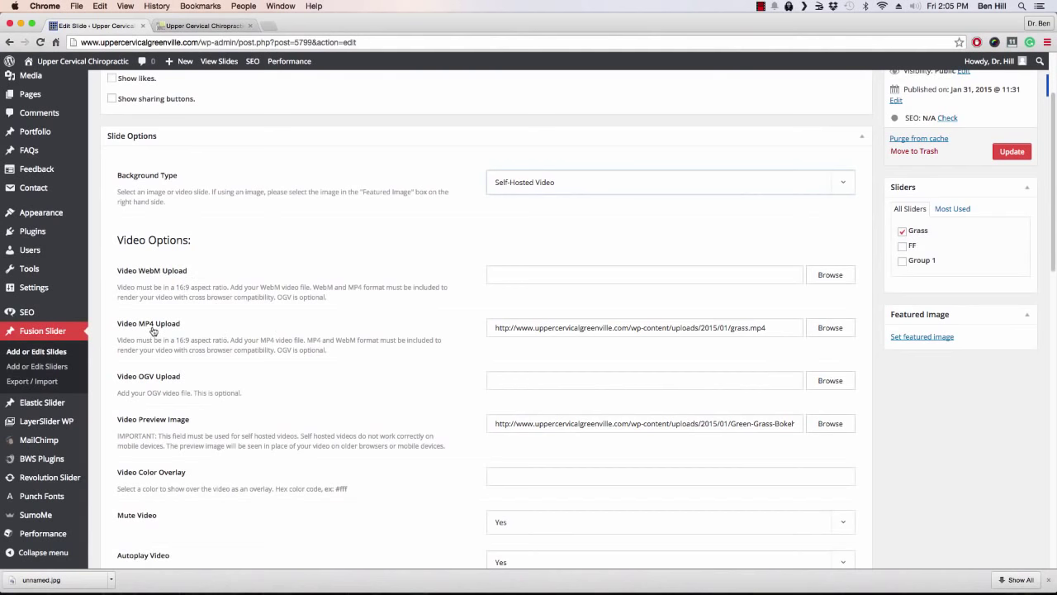
Step: View the media library's video choices for the Grass slide's MP4 upload, then return to the slide's options
click(831, 328)
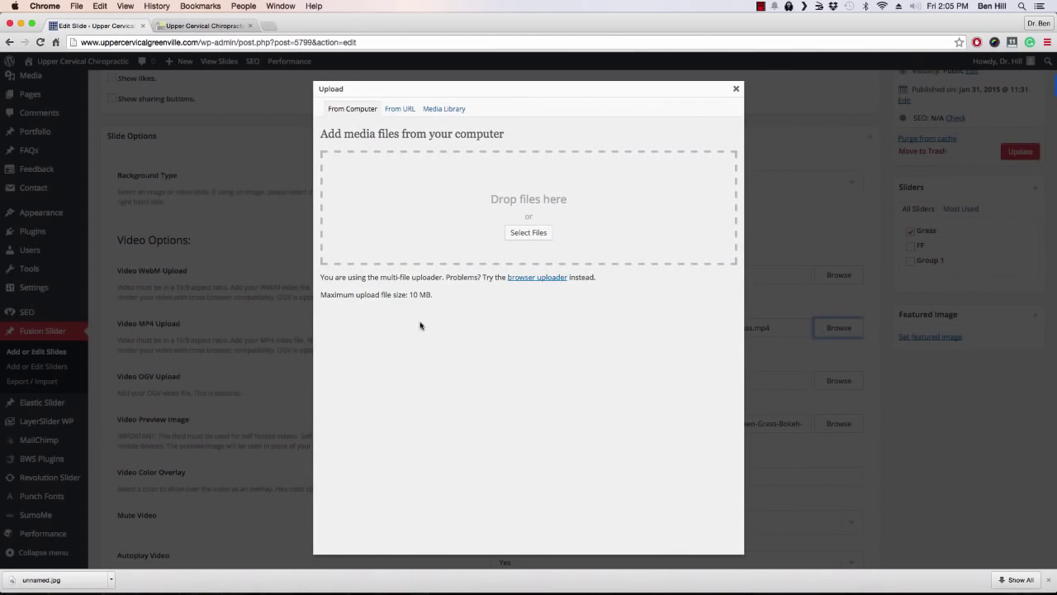
click(452, 111)
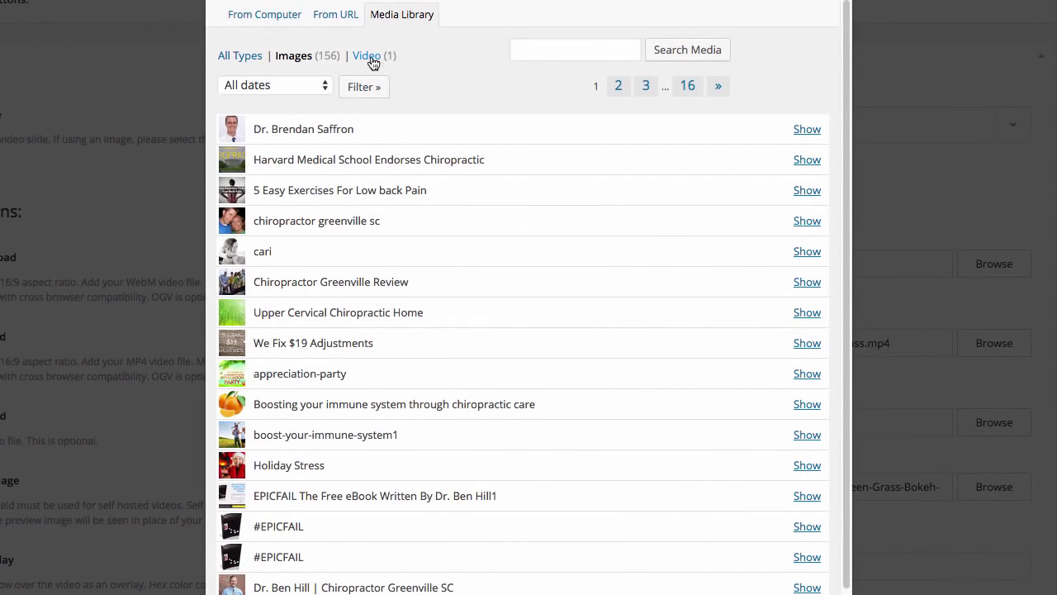
click(371, 58)
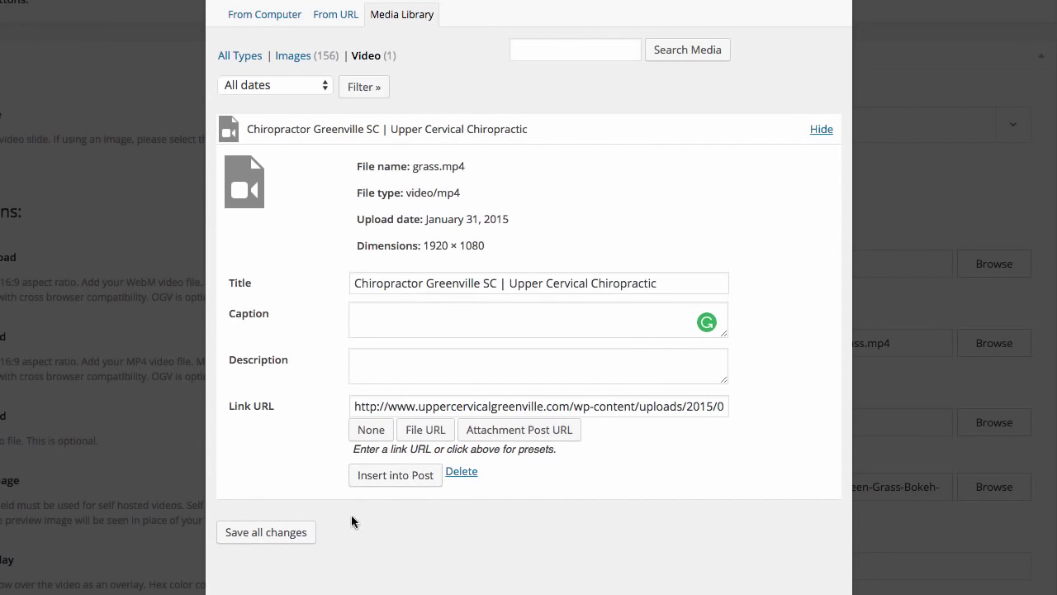
click(296, 541)
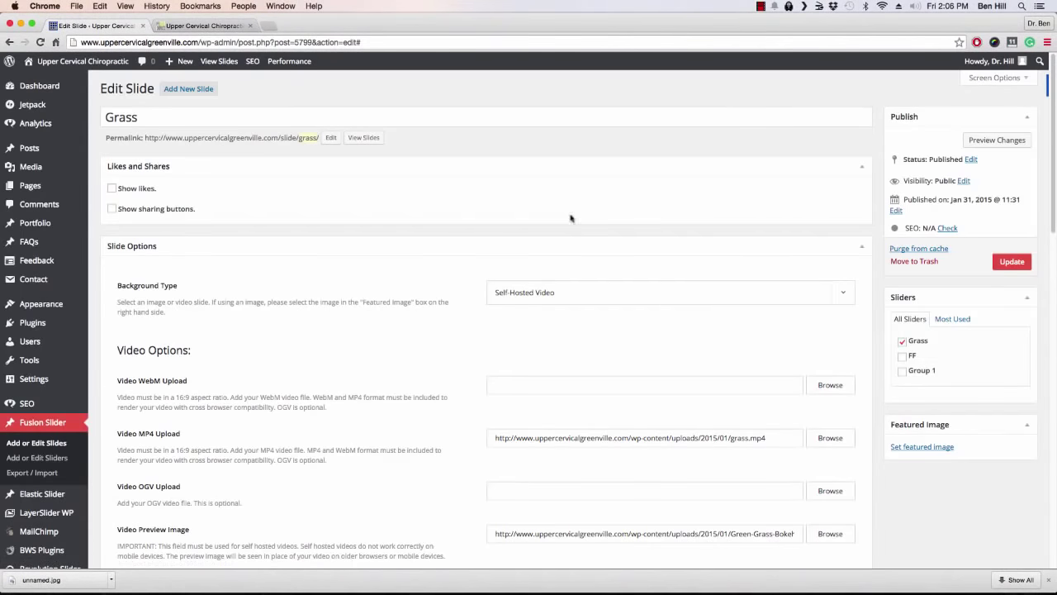
Step: Browse the media library for the Video Preview Image and show the details of the Upper Cervical Chiropractic Home grass image
scroll(383, 289, down, 3)
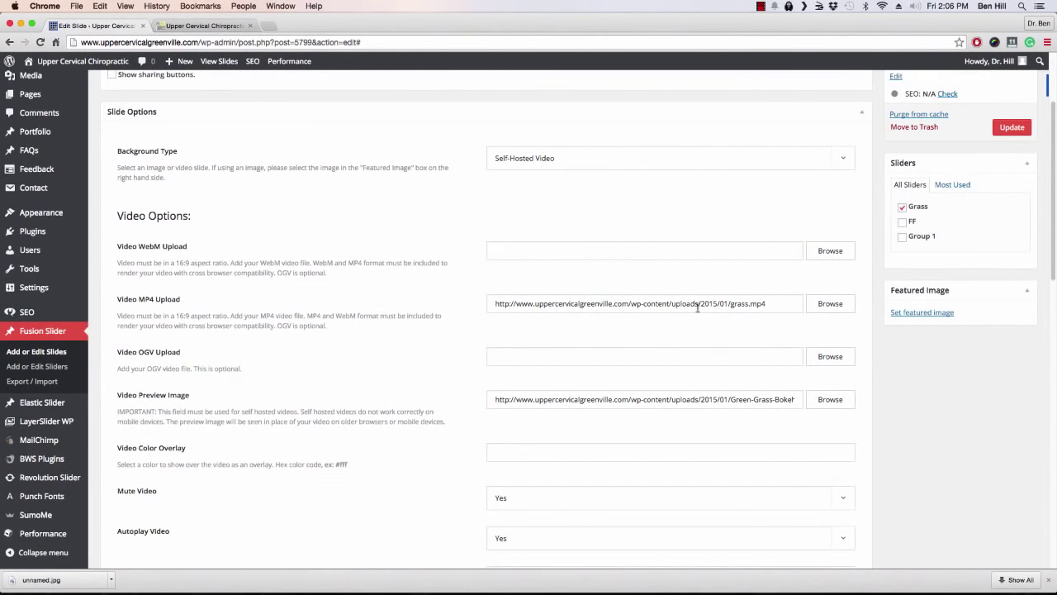
scroll(433, 291, down, 2)
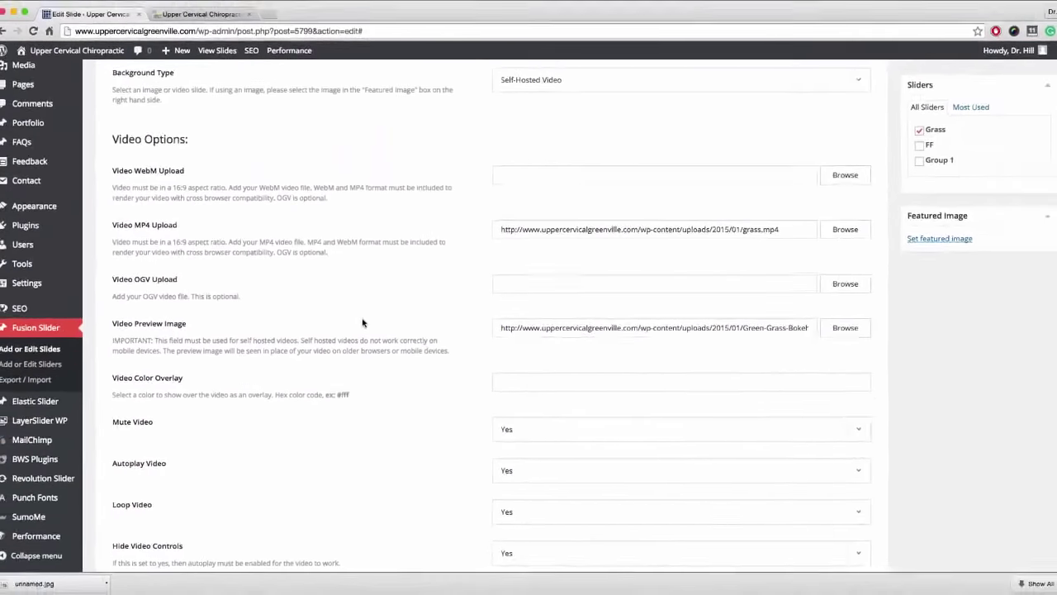
click(837, 333)
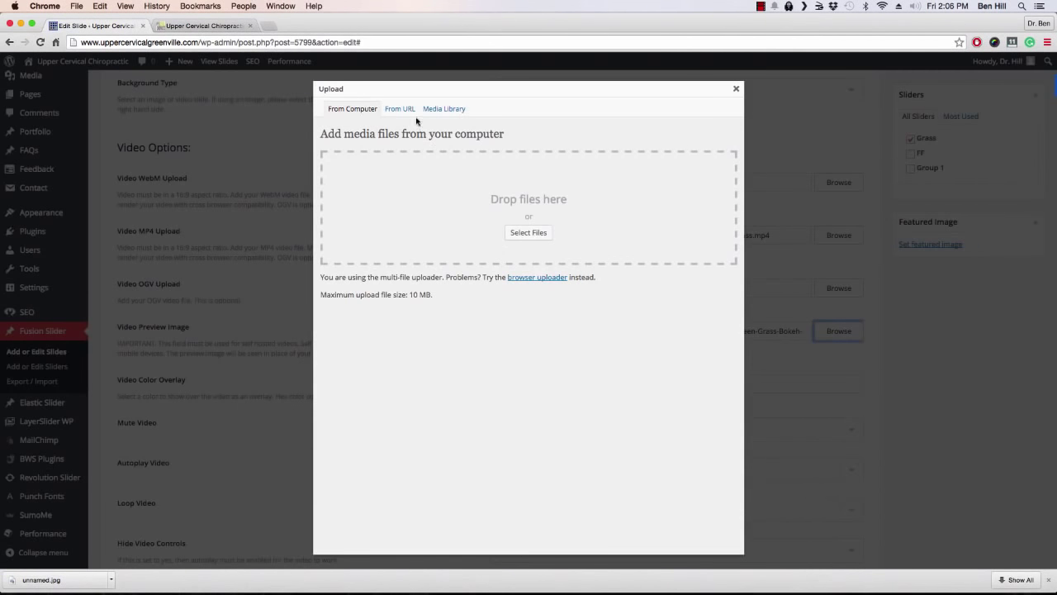
click(445, 111)
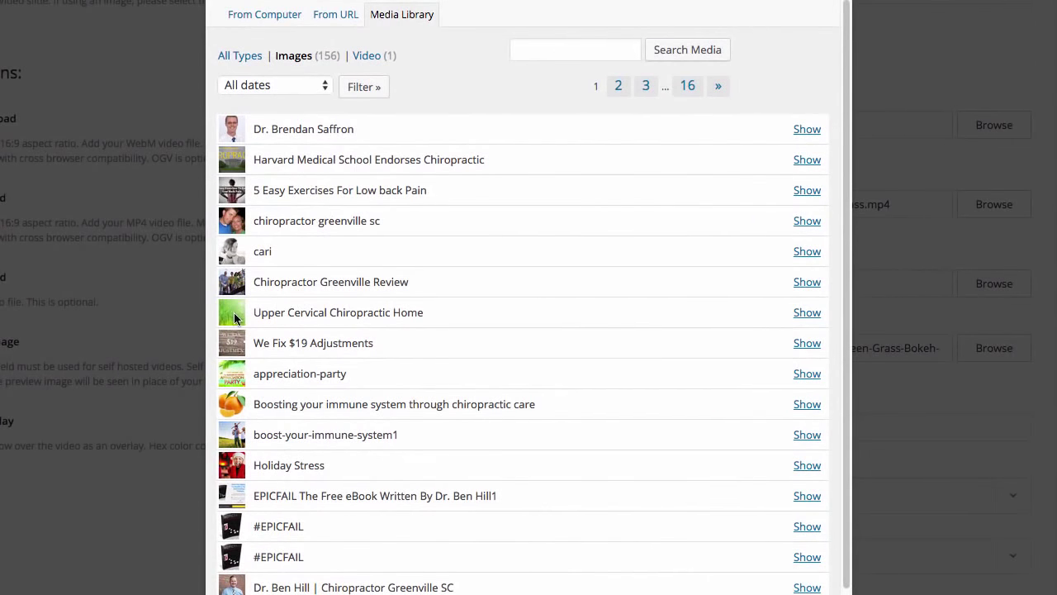
click(813, 318)
scroll(816, 321, down, 5)
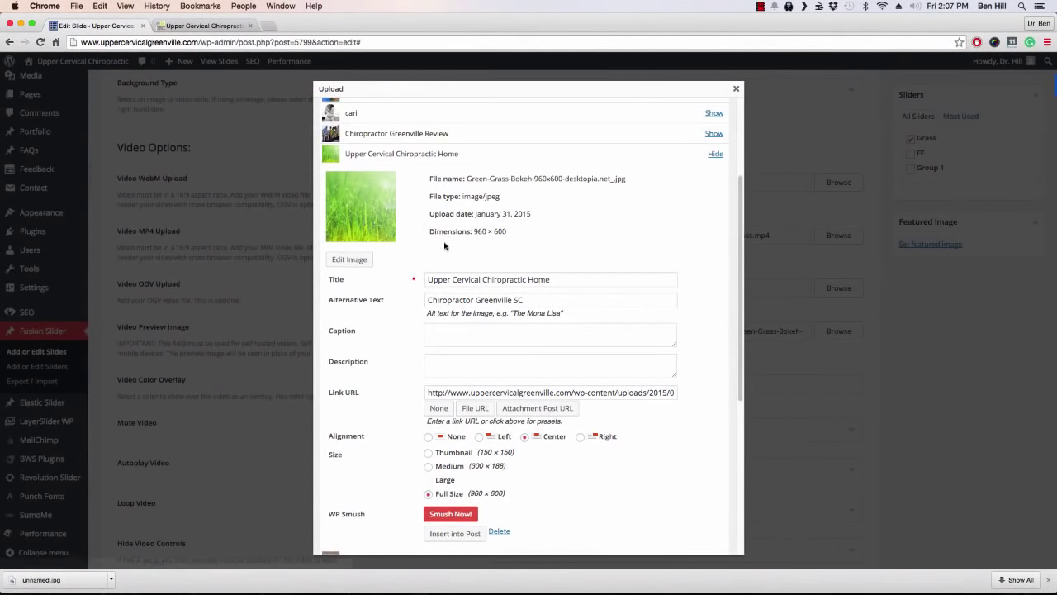
scroll(383, 502, down, 1)
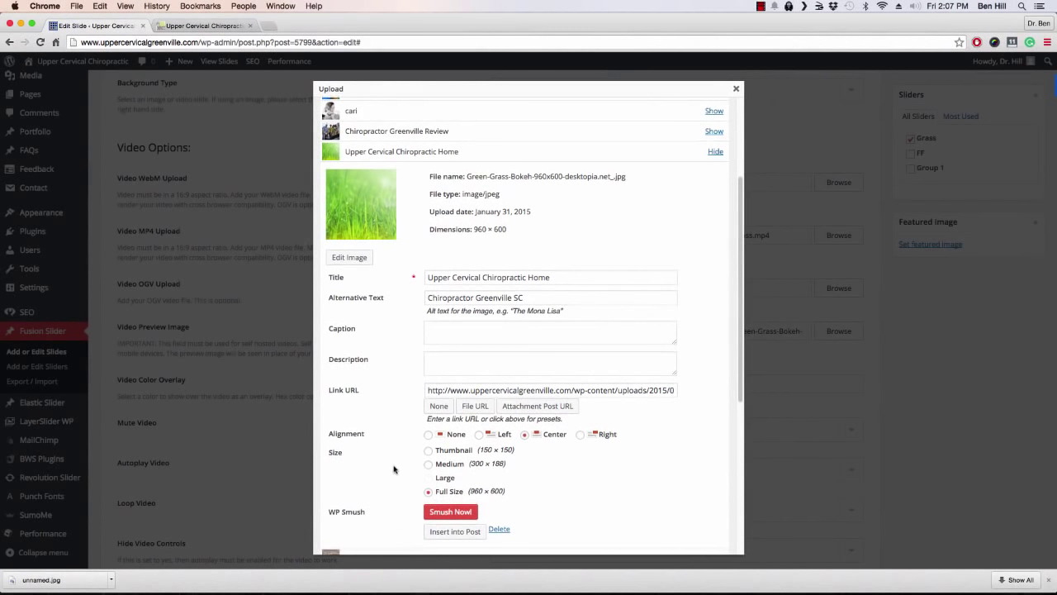
Step: Close the preview image's upload dialog and review the slide's overlay, mute, autoplay, loop and video control settings
click(463, 520)
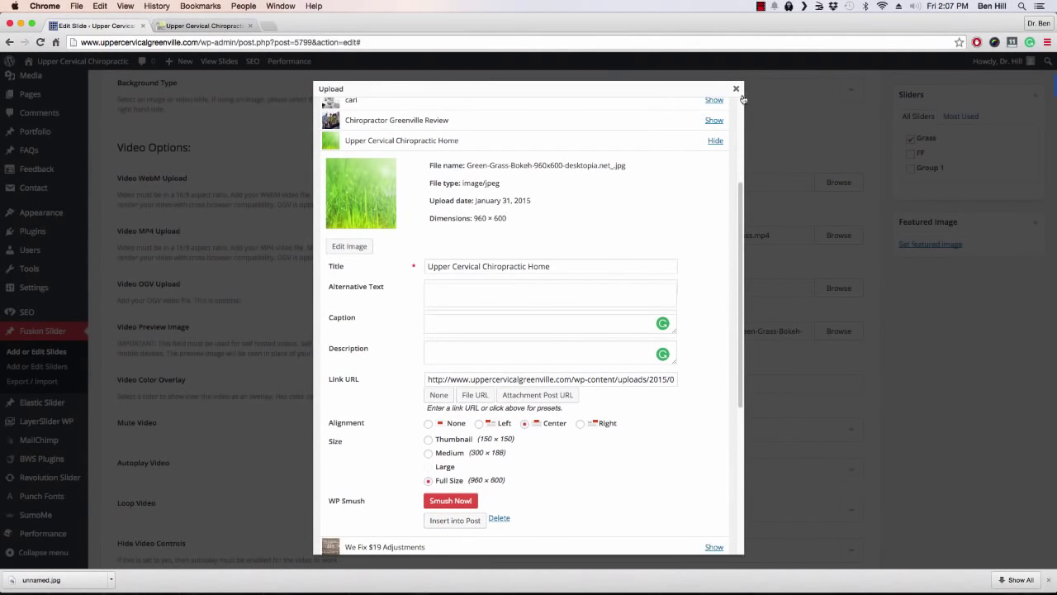
scroll(364, 359, down, 5)
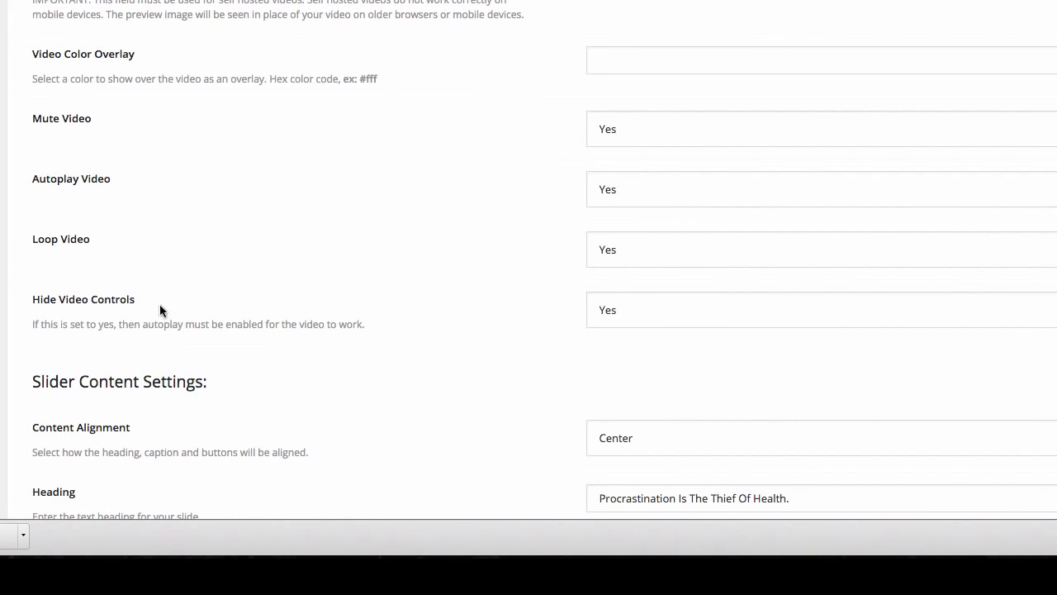
scroll(510, 273, down, 5)
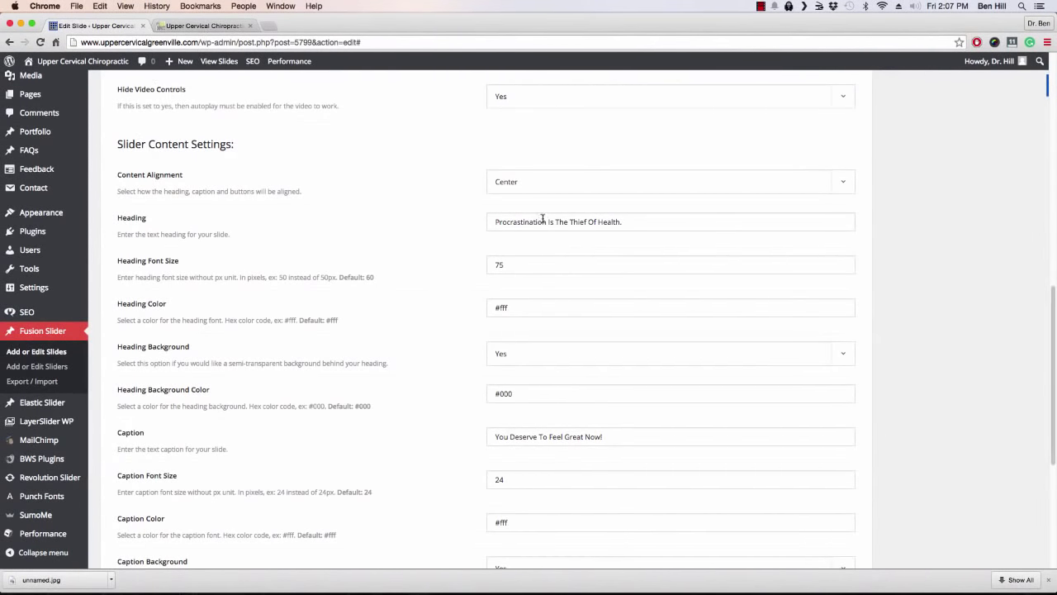
Step: Compare the slide's heading and caption settings with the text shown in the slider on the live homepage
click(202, 25)
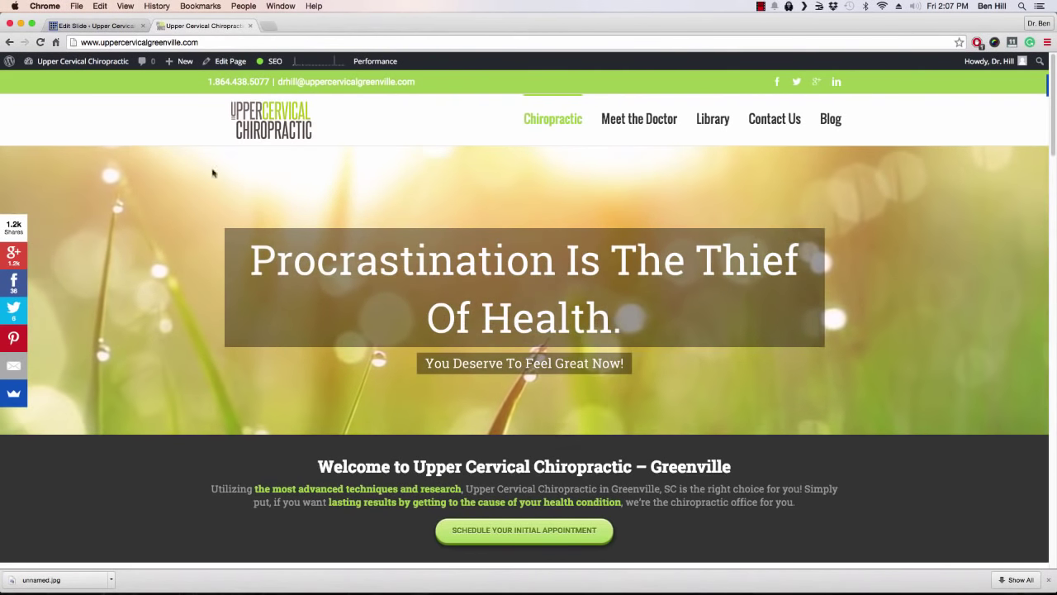
click(91, 25)
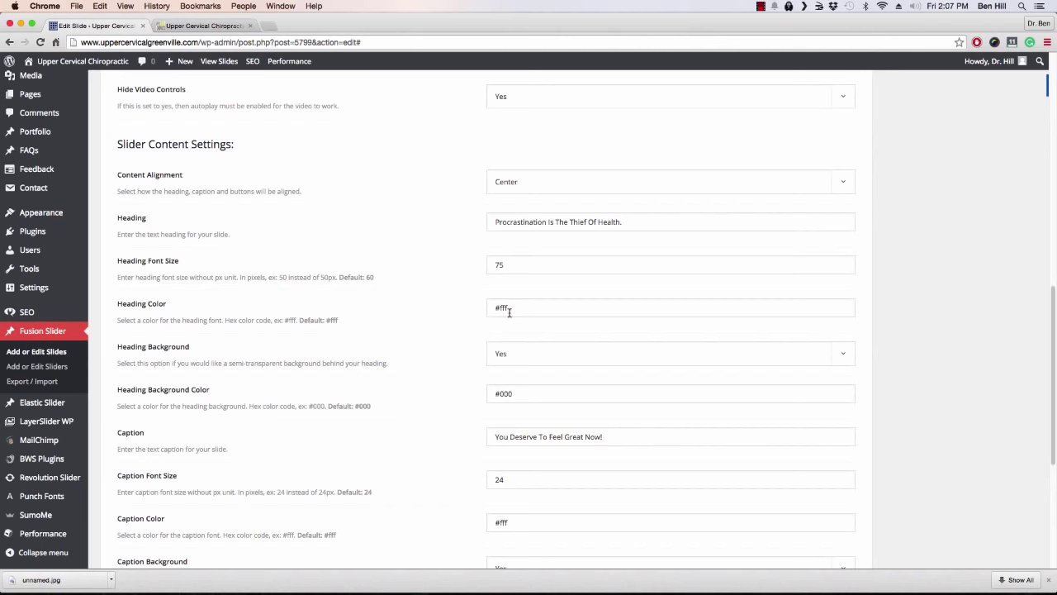
click(220, 27)
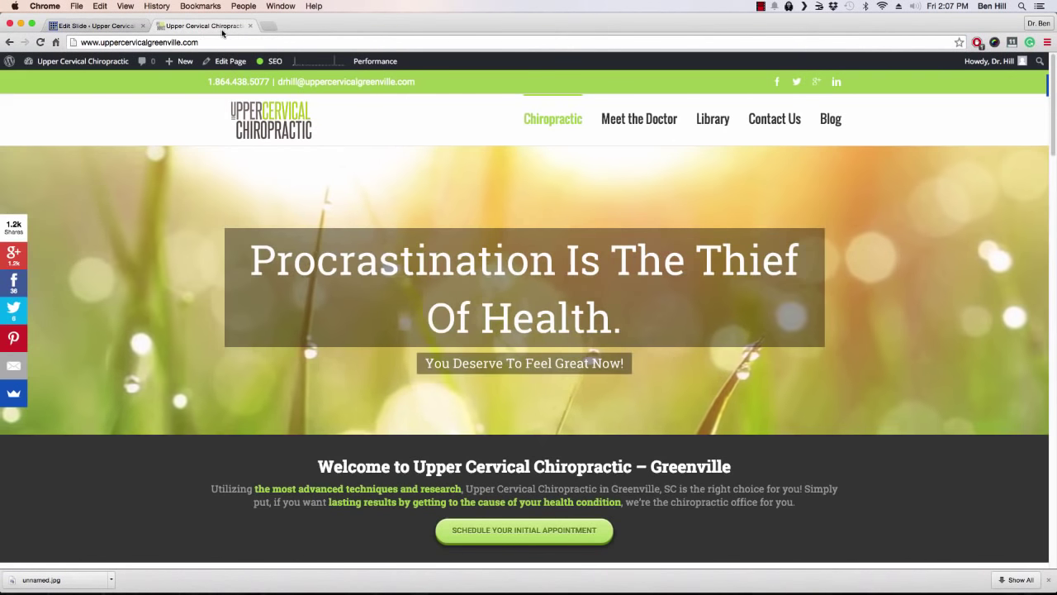
click(94, 27)
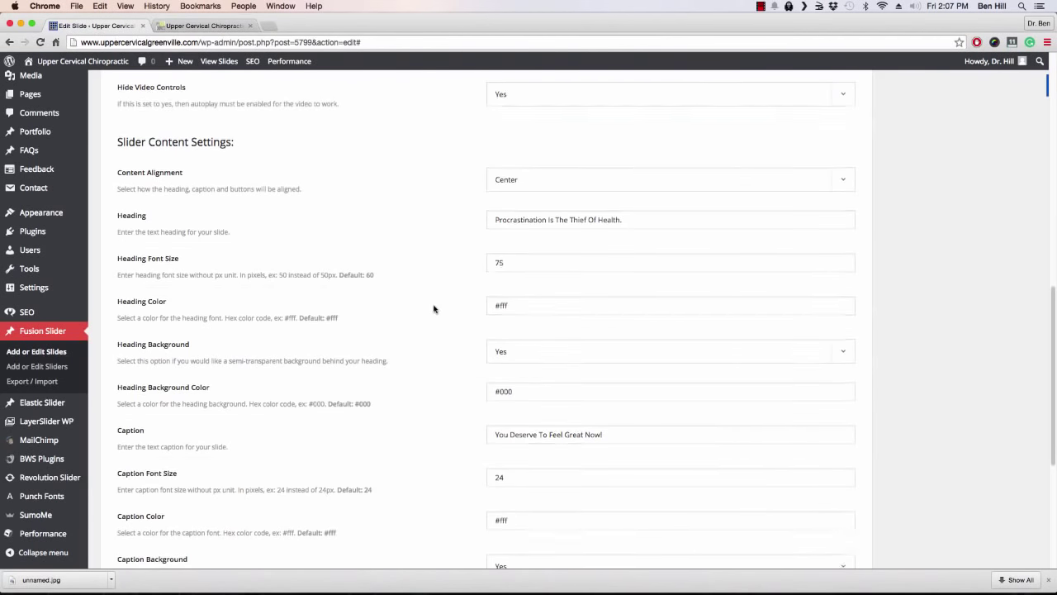
scroll(435, 306, down, 1)
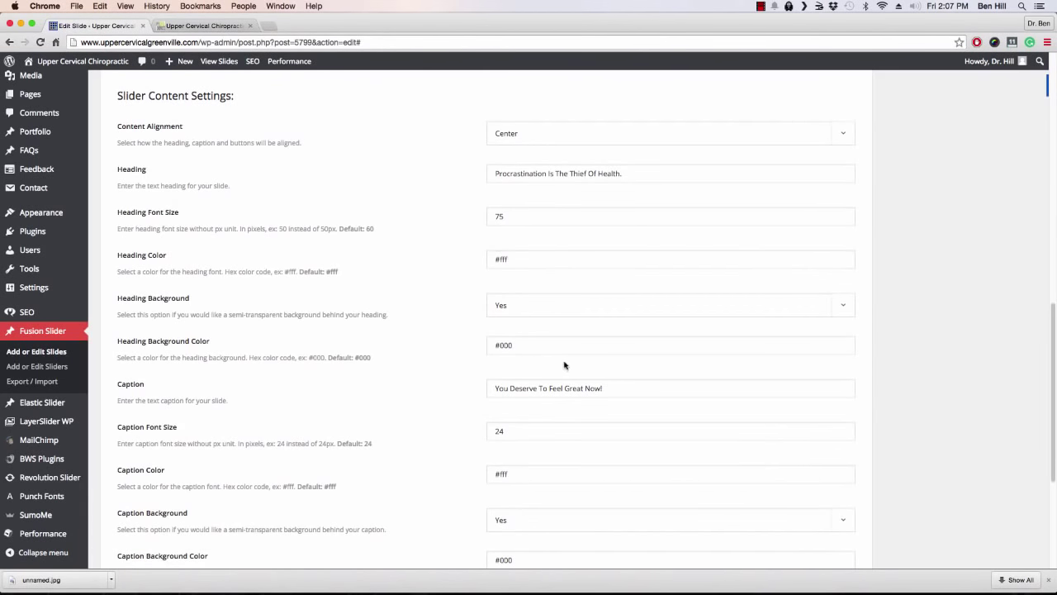
scroll(132, 361, down, 1)
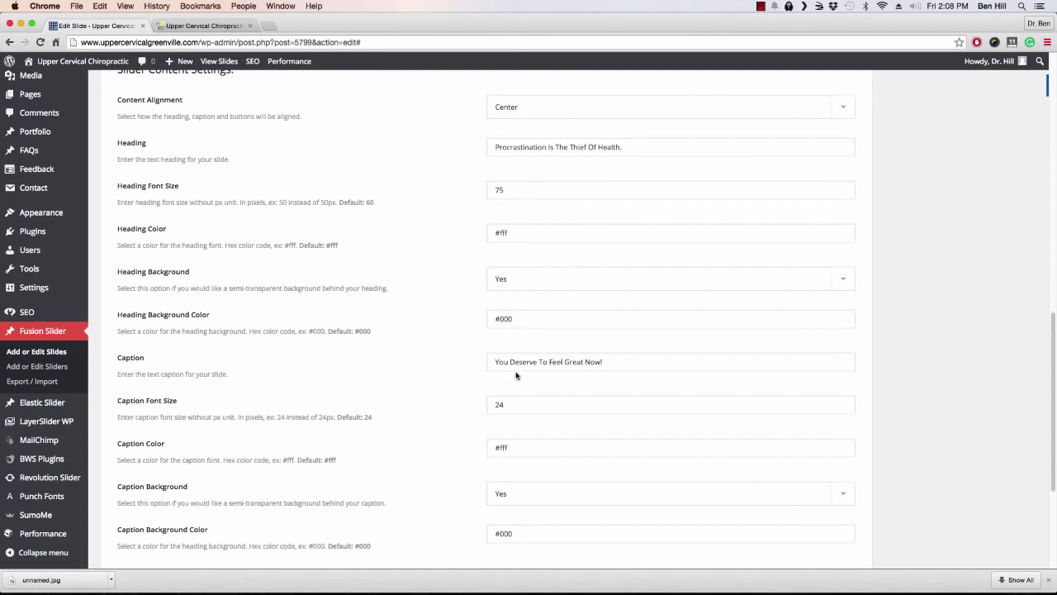
click(223, 25)
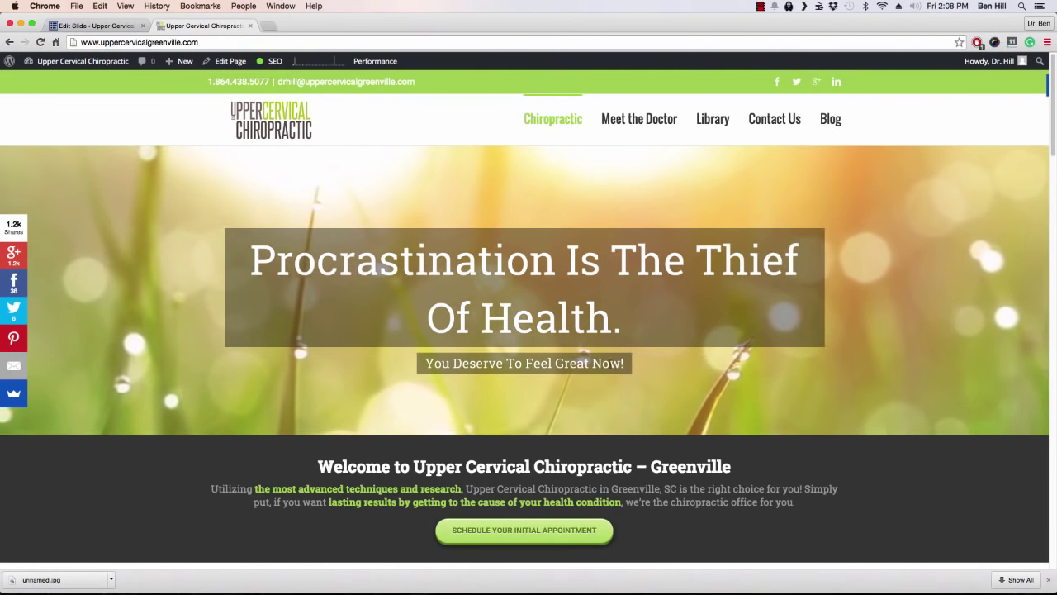
key(ctrl+shift+Tab)
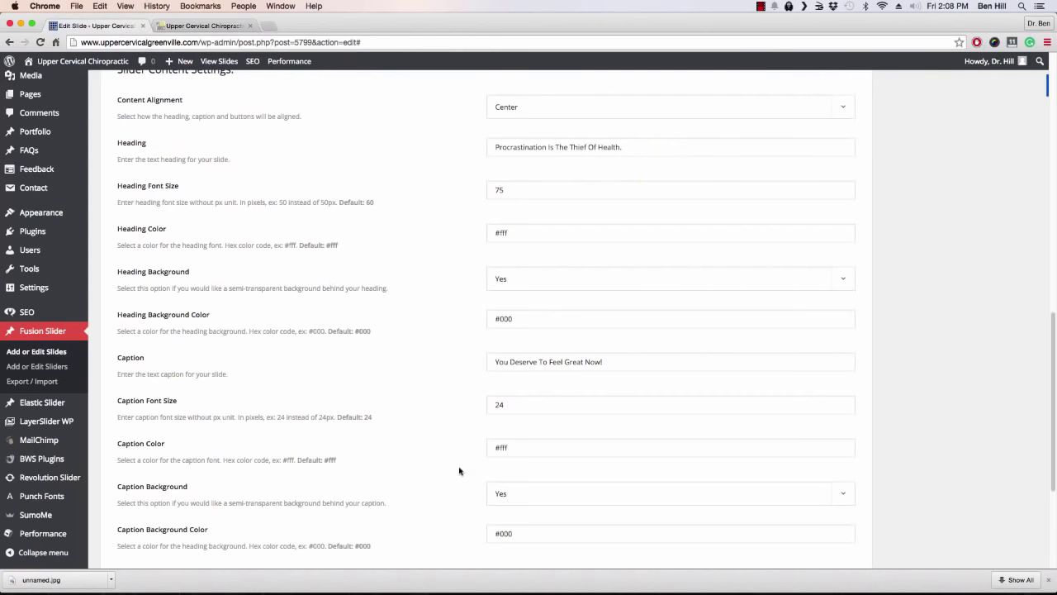
Step: Review the slide's caption background and slide link settings, and return to the start of the slide editor
scroll(446, 418, down, 5)
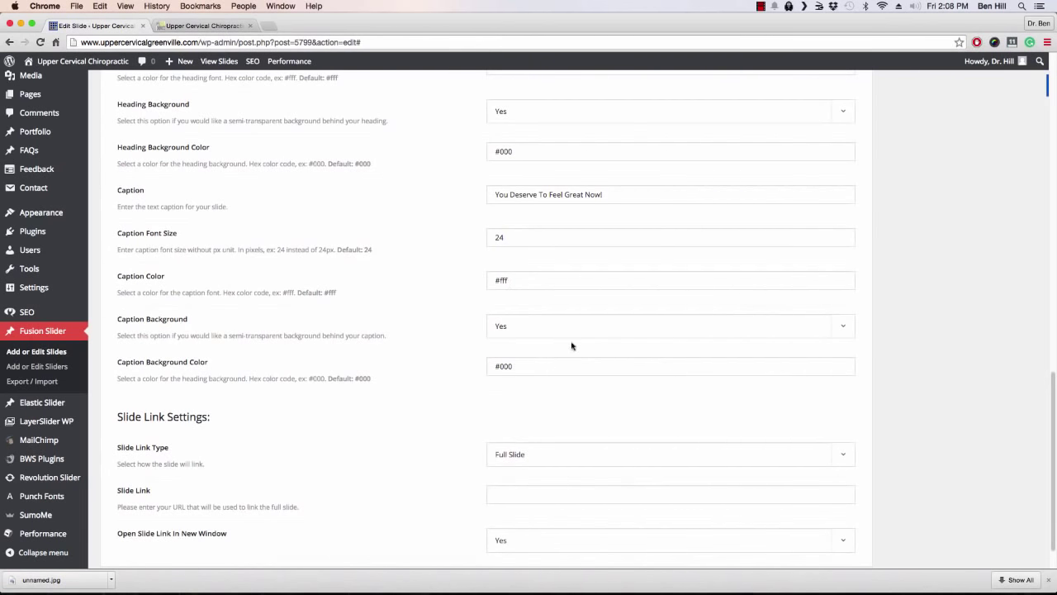
scroll(455, 326, down, 2)
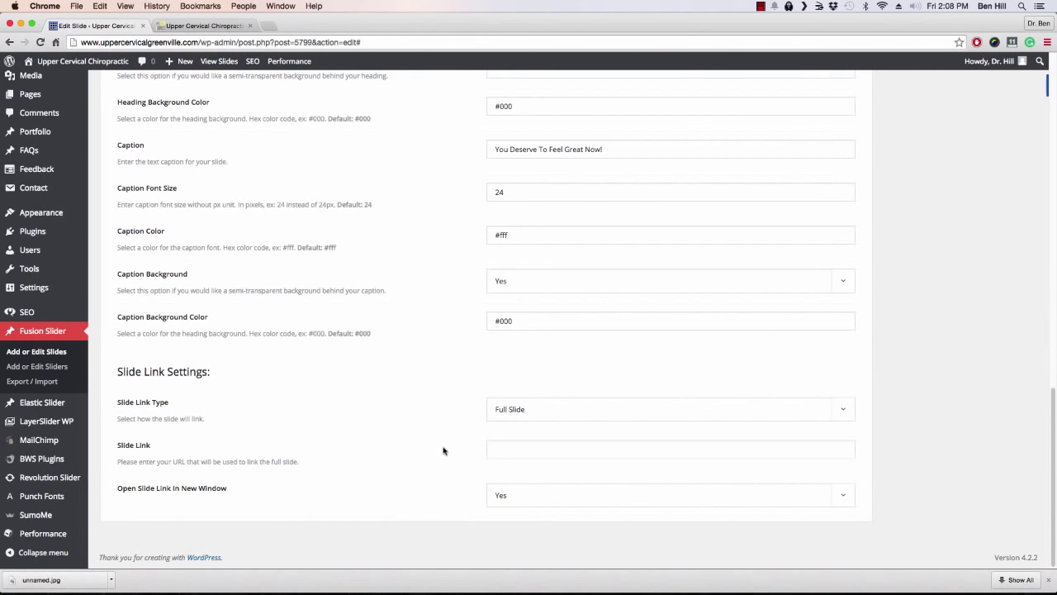
scroll(454, 470, up, 3)
scroll(453, 472, up, 15)
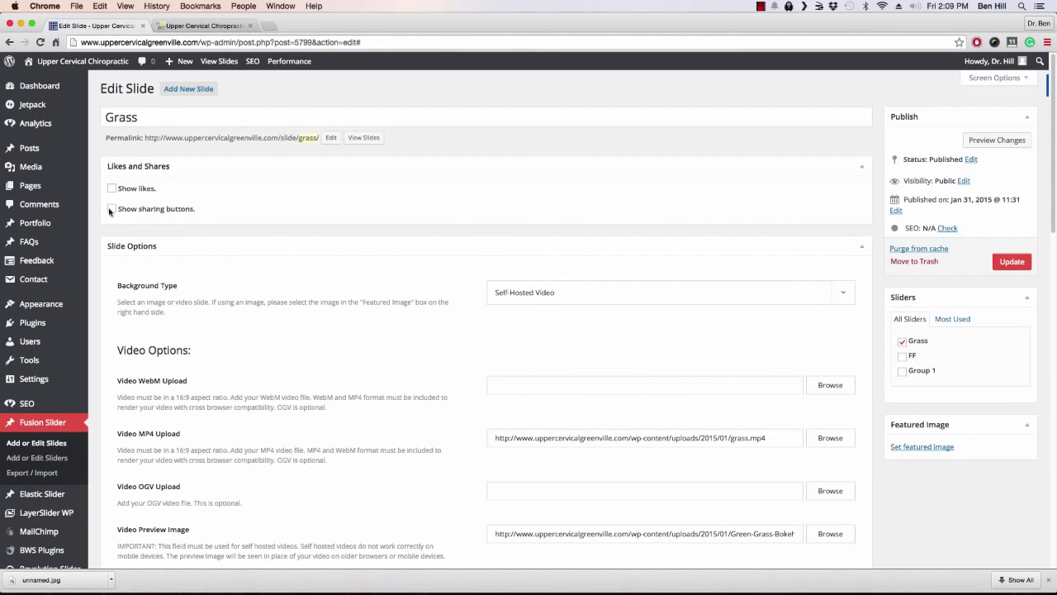
Step: Open the Chiropractic front page for editing from the list of all pages, and check it against the live homepage
mouse_move(37, 186)
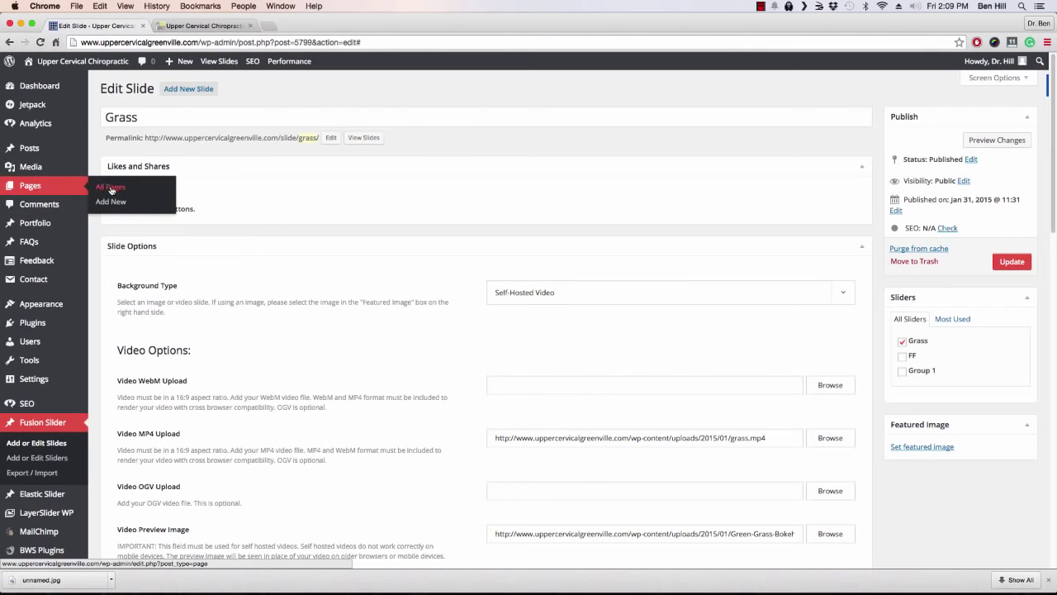
click(110, 188)
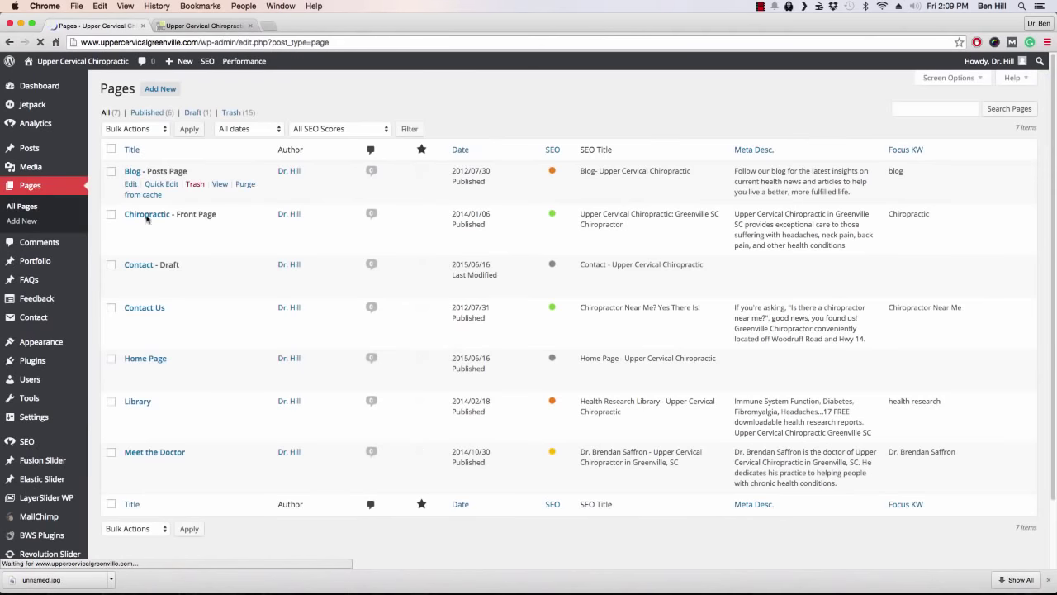
click(130, 228)
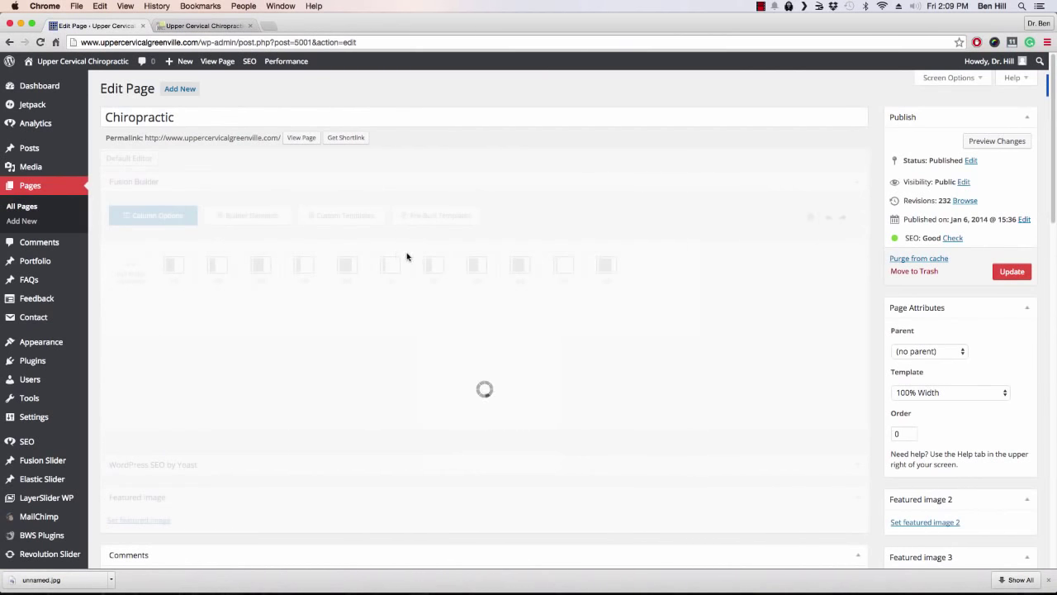
click(203, 25)
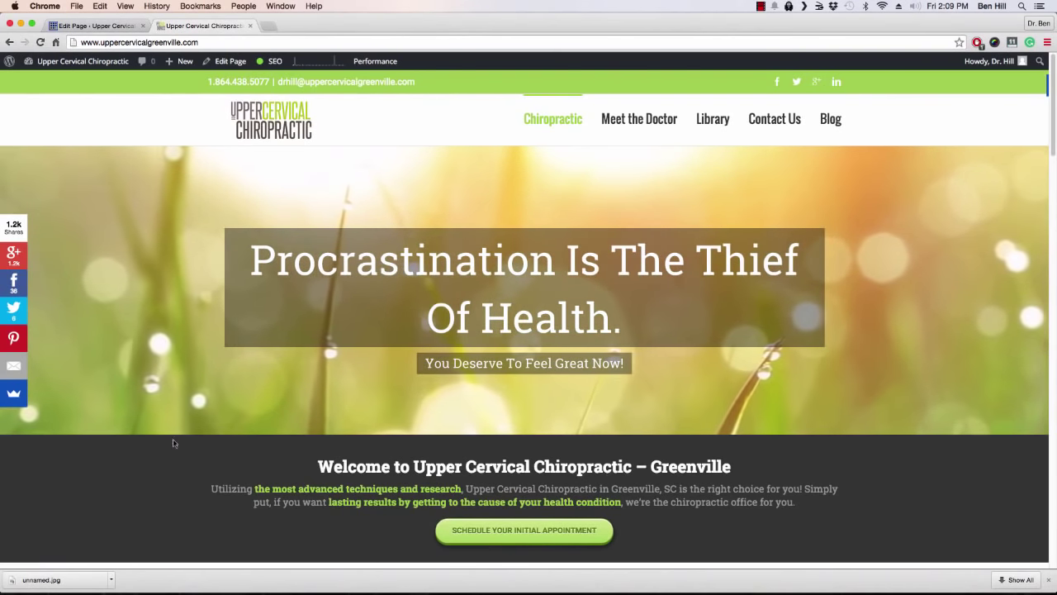
key(super+1)
Step: Open the Sliders settings in the Chiropractic page's Fusion Options
scroll(339, 277, down, 10)
scroll(328, 269, down, 5)
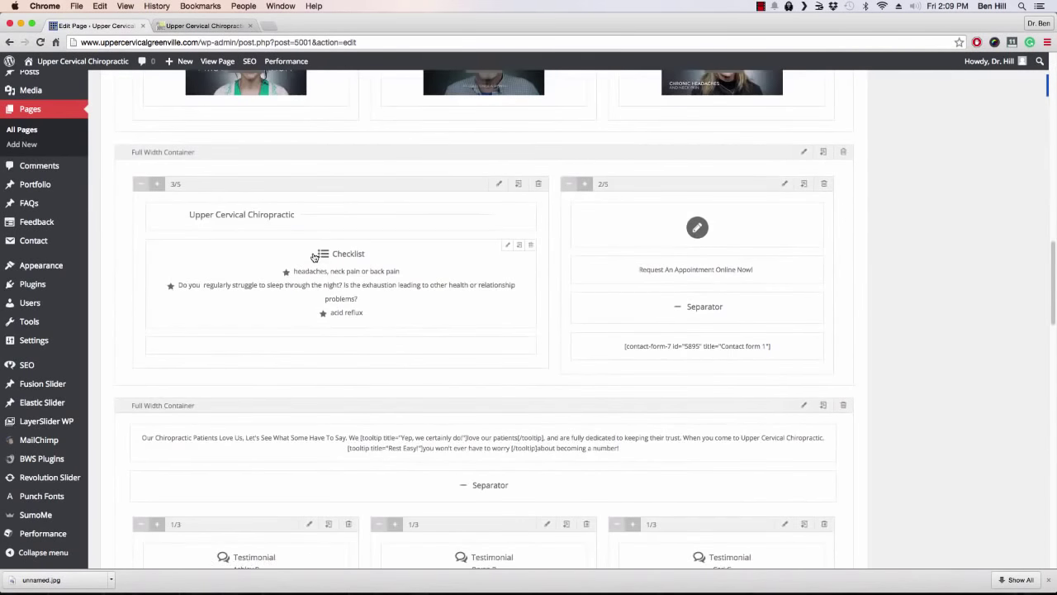
scroll(315, 257, down, 10)
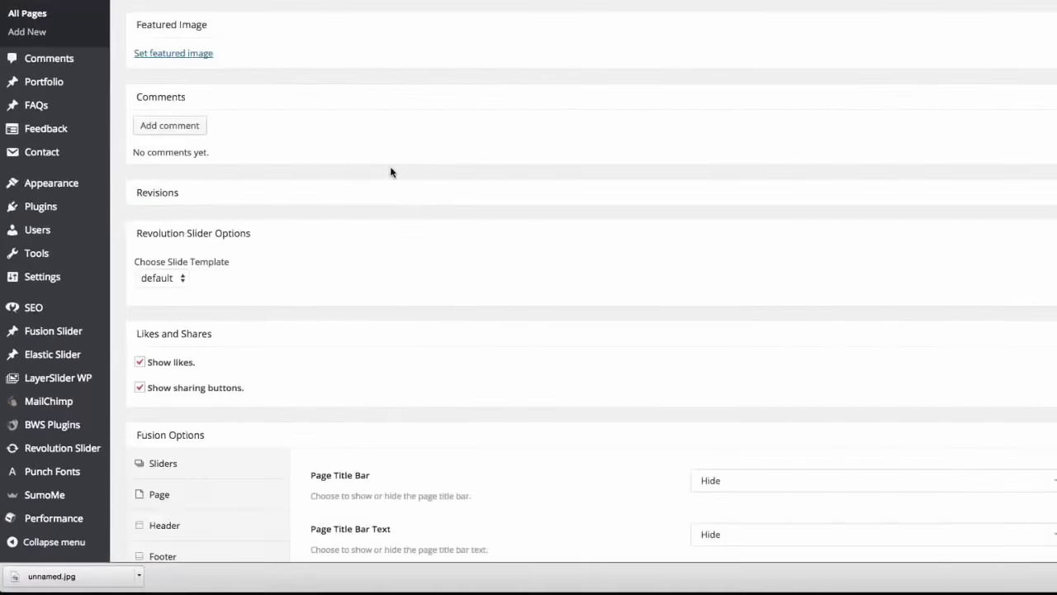
scroll(391, 172, down, 5)
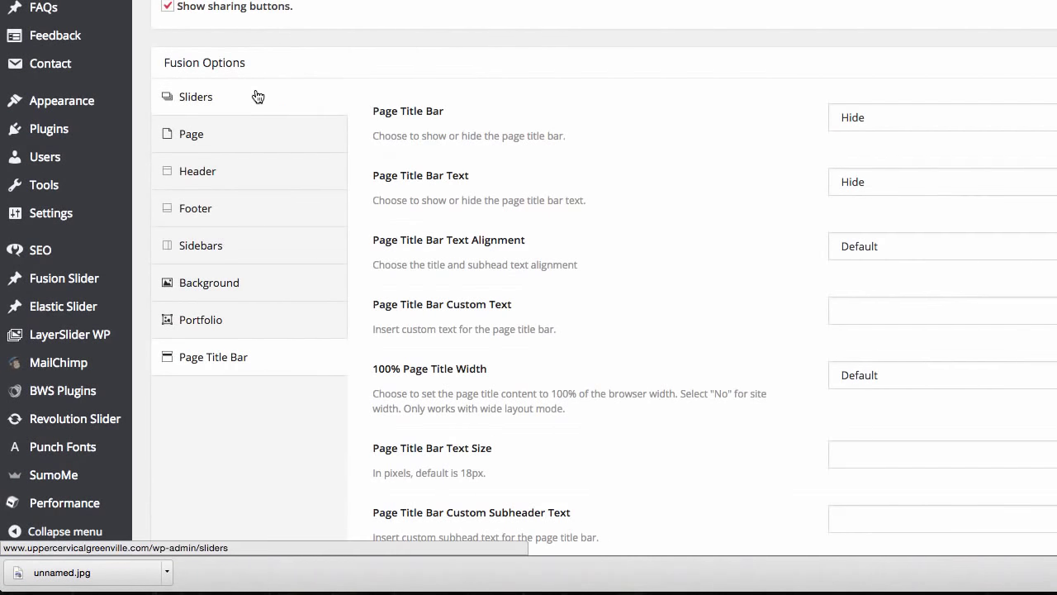
click(225, 102)
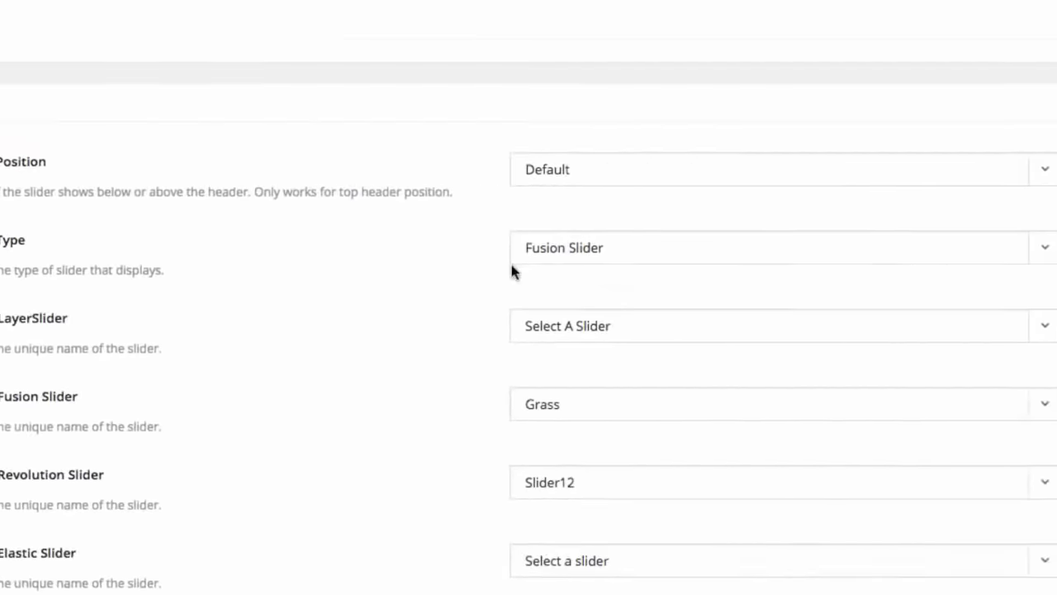
Step: Choose Fusion Slider as the page's slider type and Grass as its Fusion Slider
click(1005, 261)
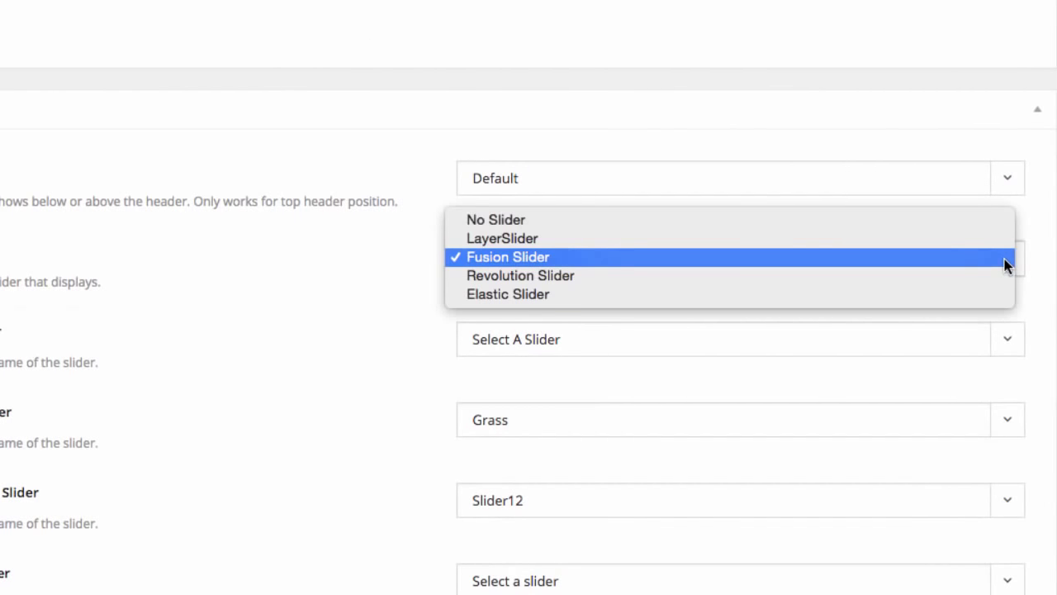
click(939, 259)
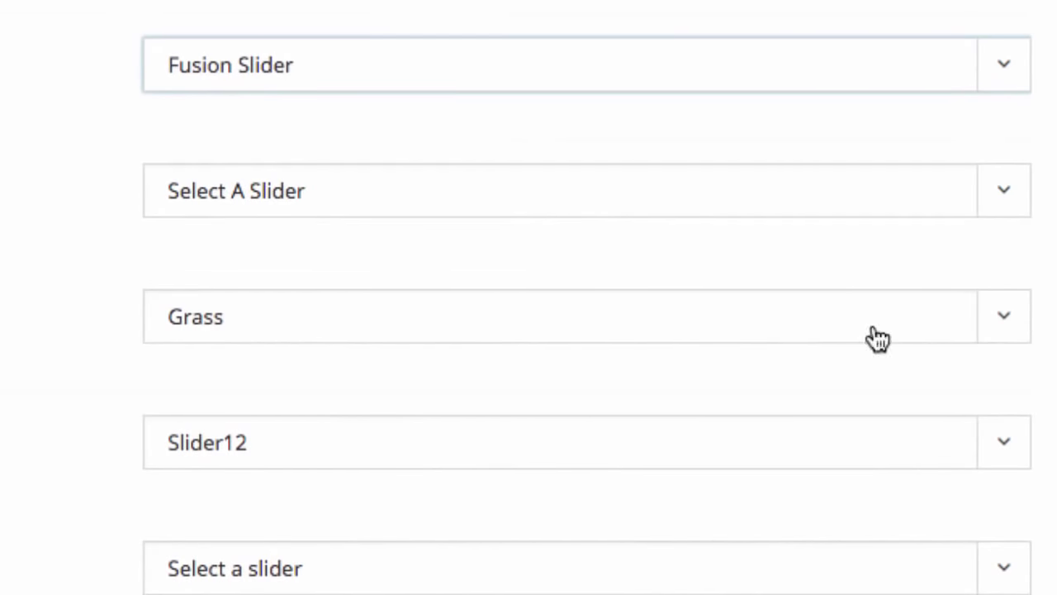
click(1022, 328)
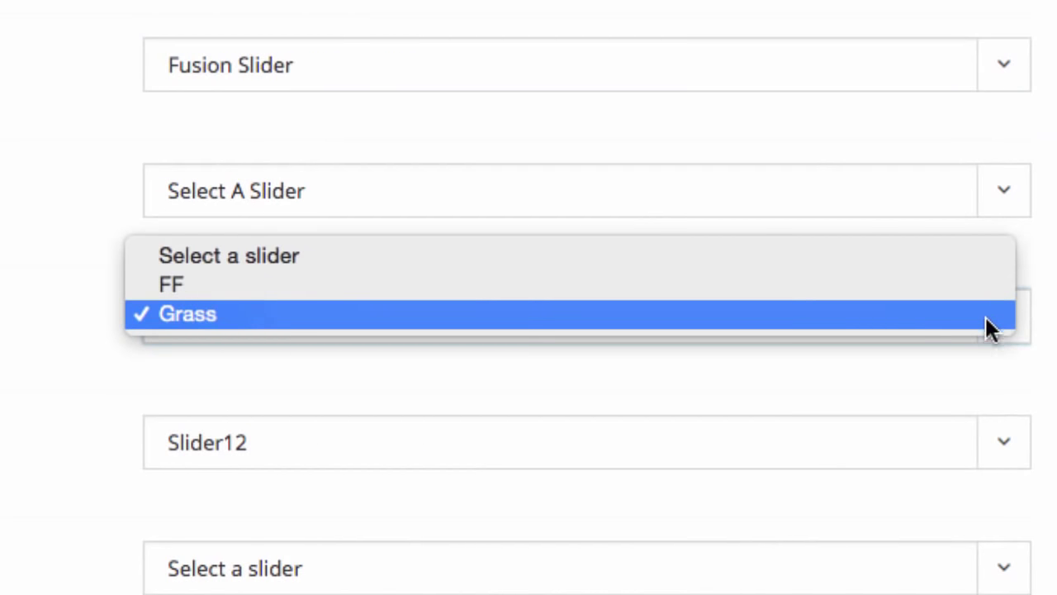
click(985, 318)
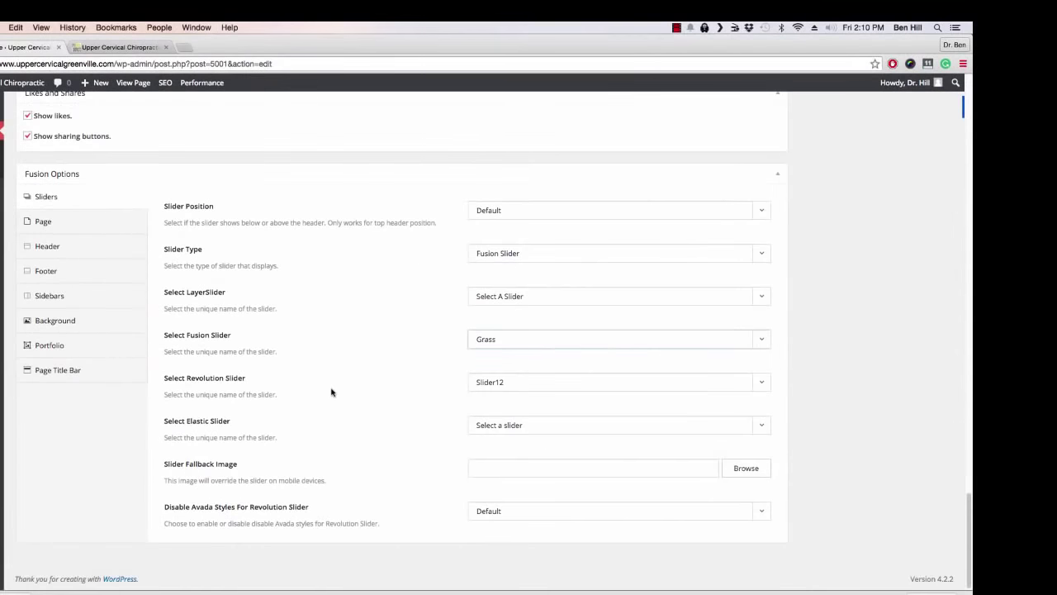
scroll(272, 388, up, 10)
scroll(383, 388, up, 10)
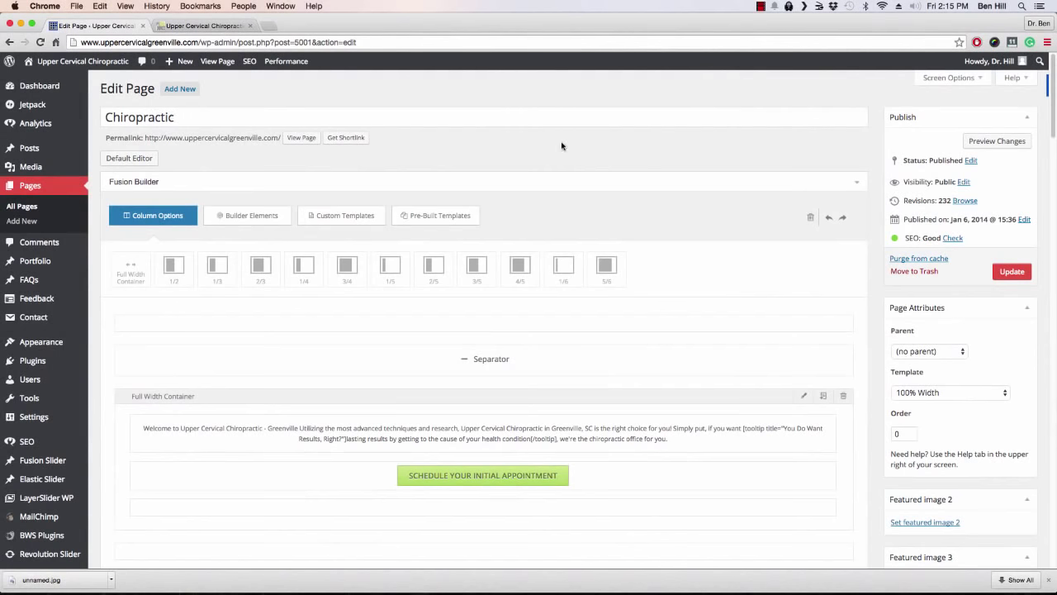
Step: Review the Sliders, Page and Header settings in the Chiropractic page's Fusion Options
scroll(576, 156, down, 20)
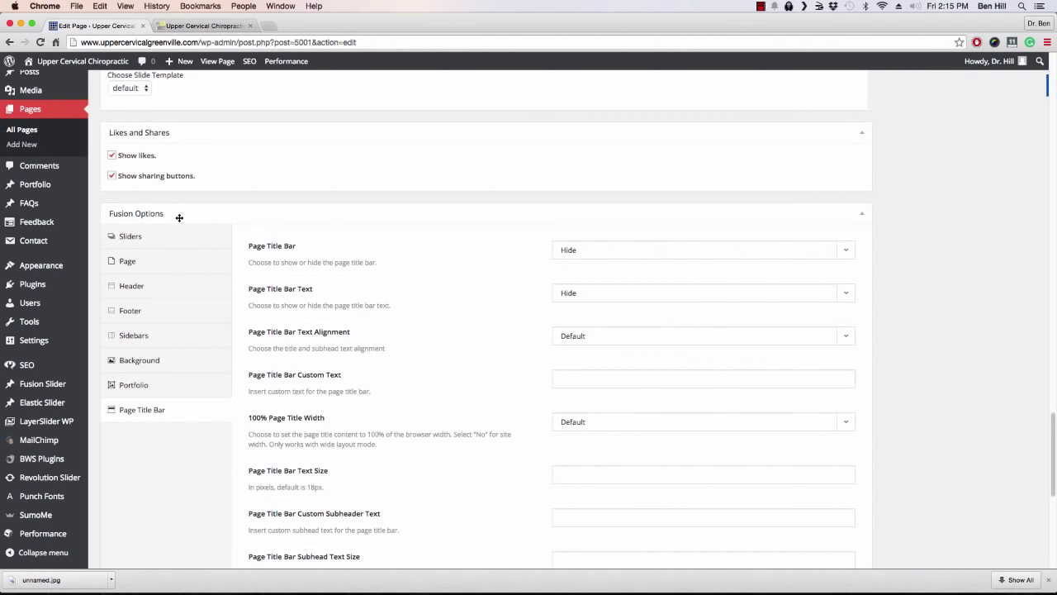
click(177, 240)
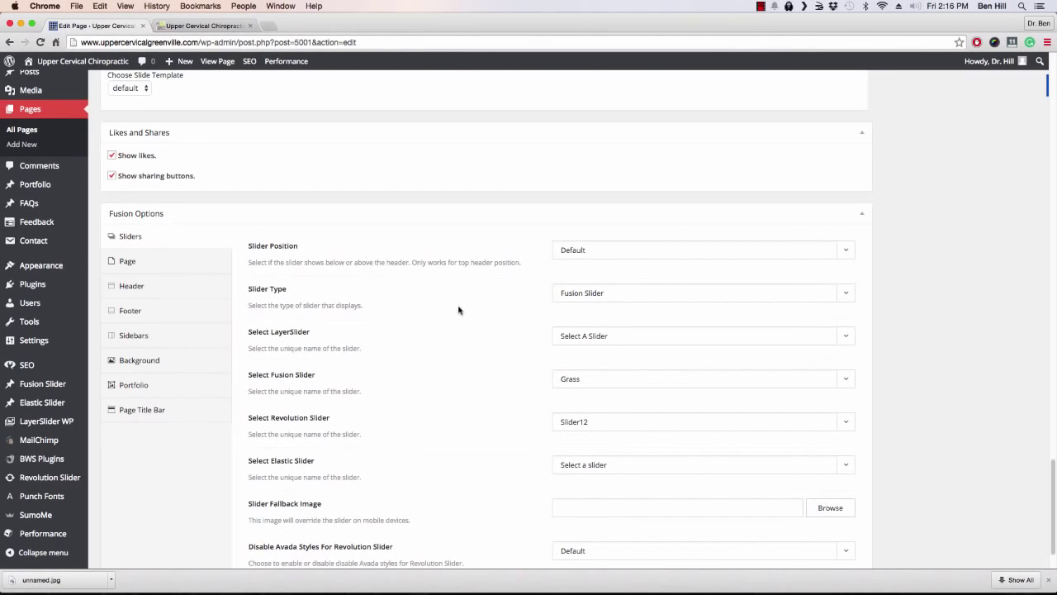
scroll(483, 305, down, 2)
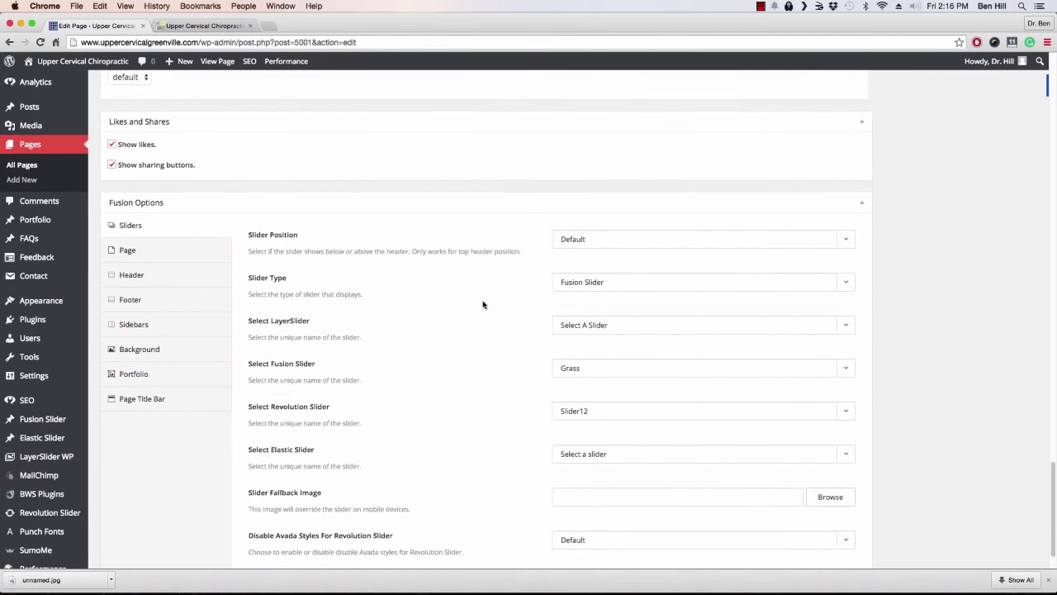
click(176, 252)
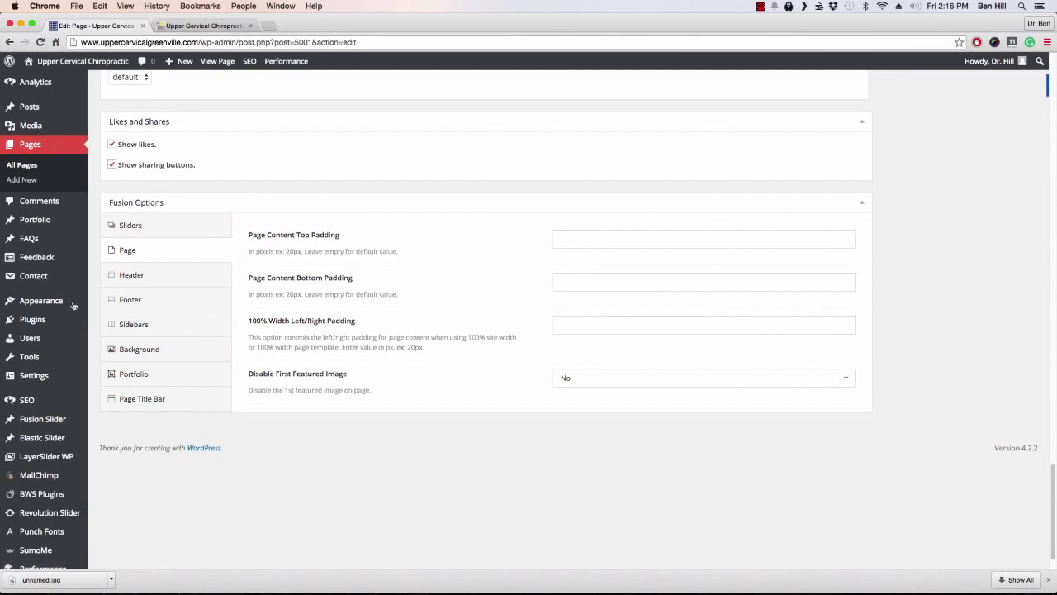
click(167, 278)
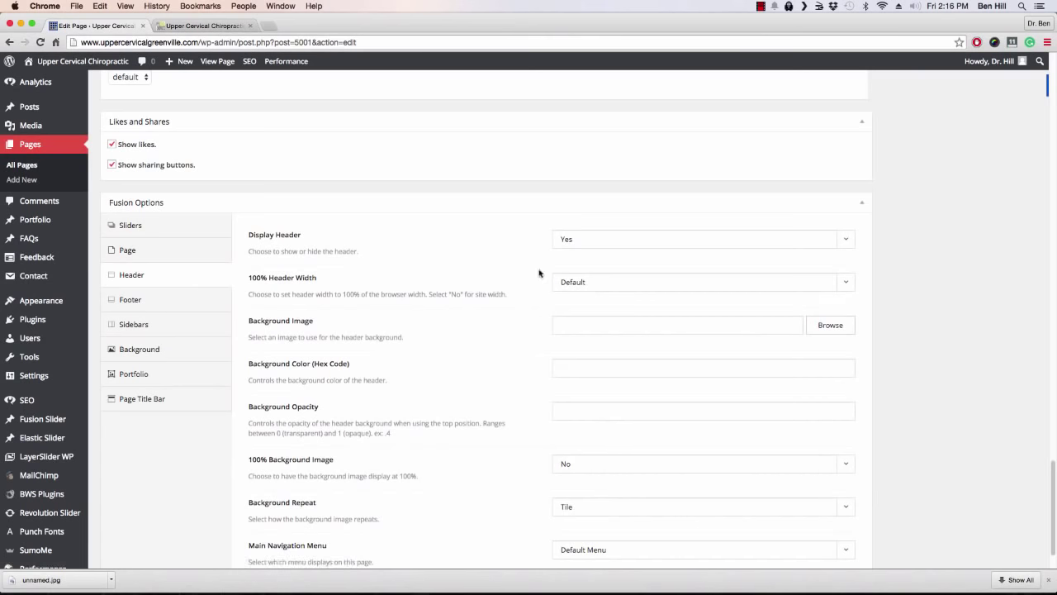
scroll(502, 287, down, 2)
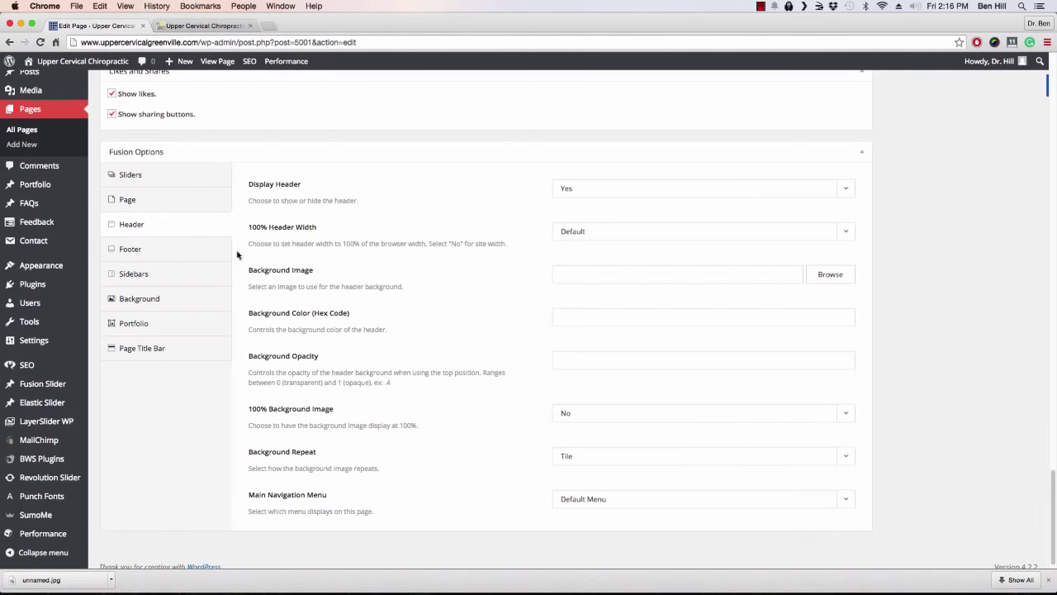
Step: Examine the Footer, Sidebars and Background settings in the Chiropractic page's Fusion Options
click(203, 250)
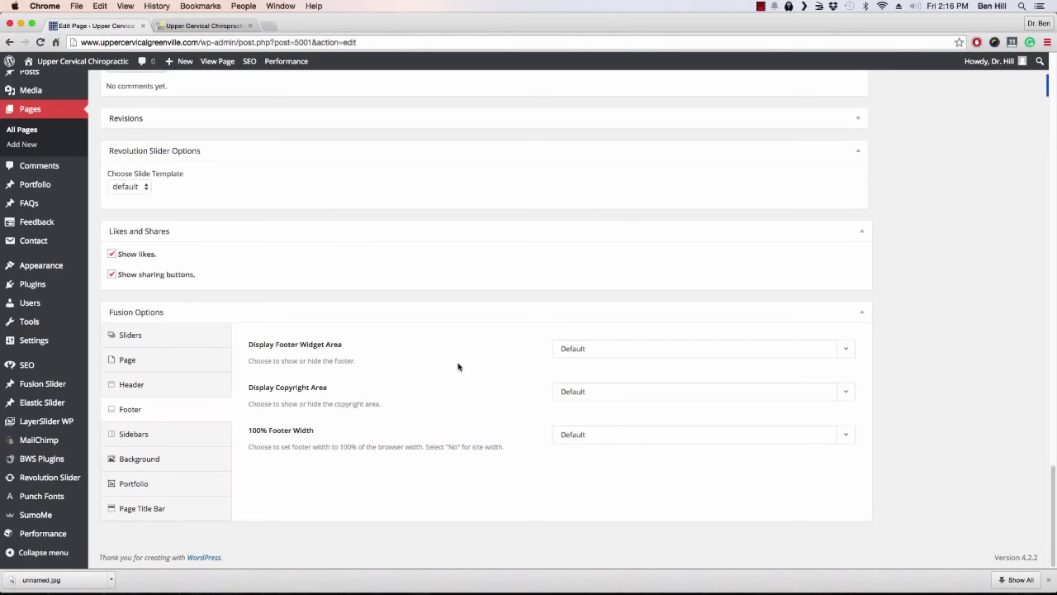
click(149, 436)
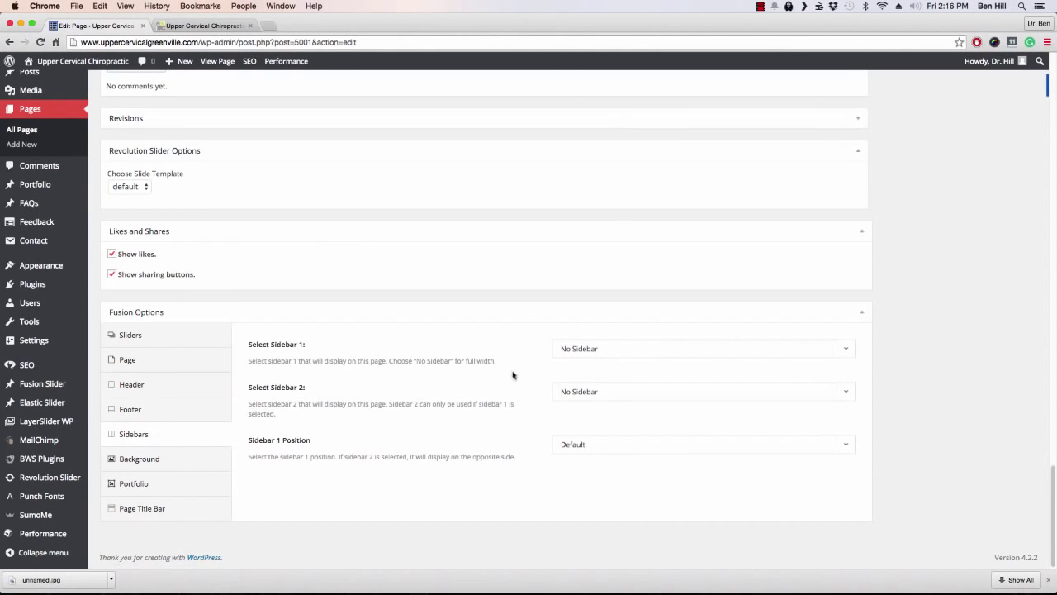
click(195, 459)
scroll(345, 380, down, 3)
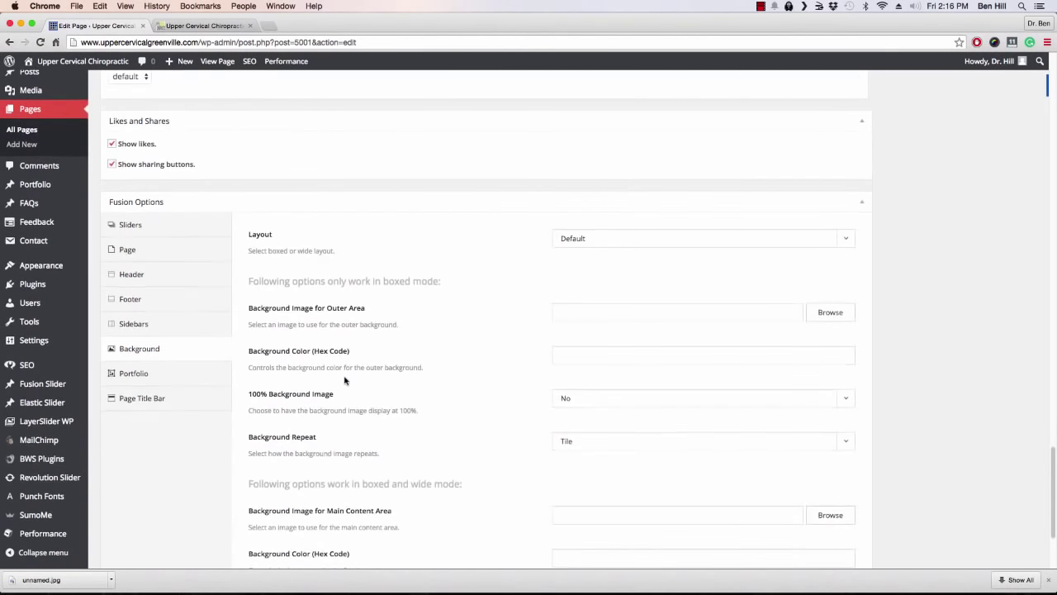
scroll(428, 322, down, 2)
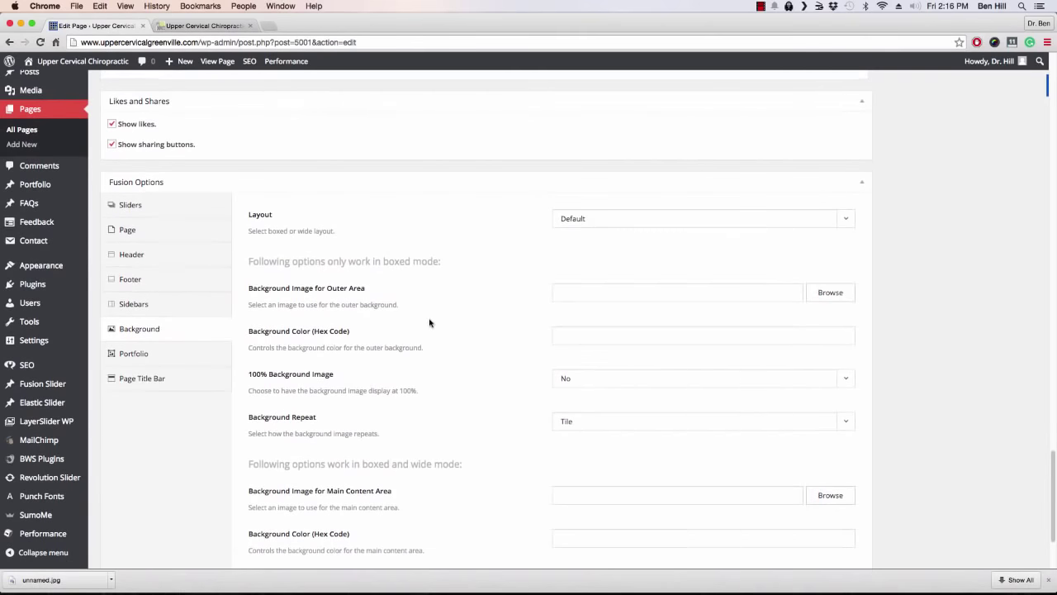
scroll(453, 328, down, 2)
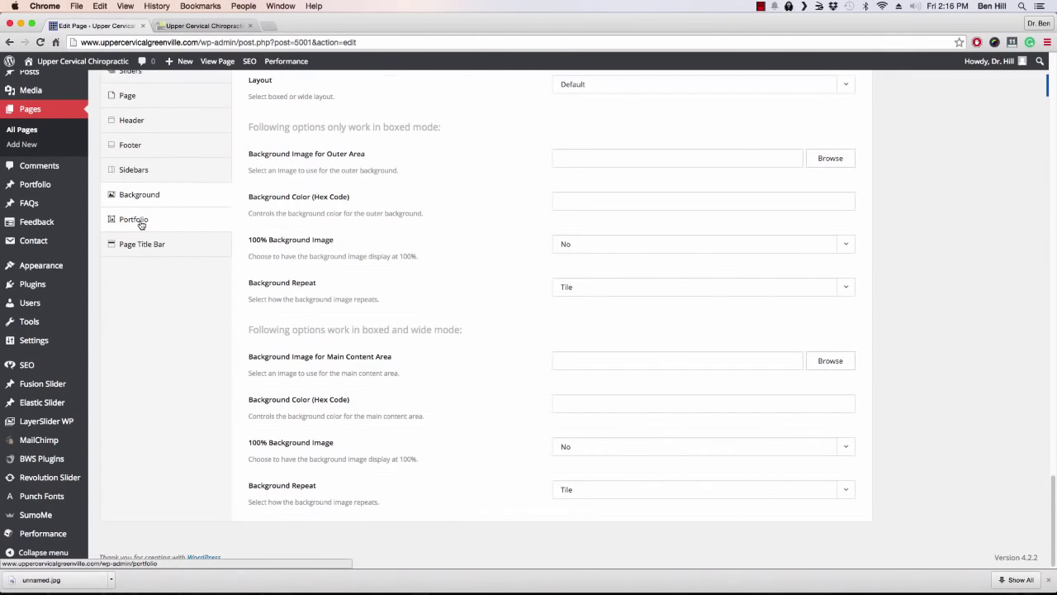
Step: Look through the Portfolio and Page Title Bar settings in the page's Fusion Options
click(141, 225)
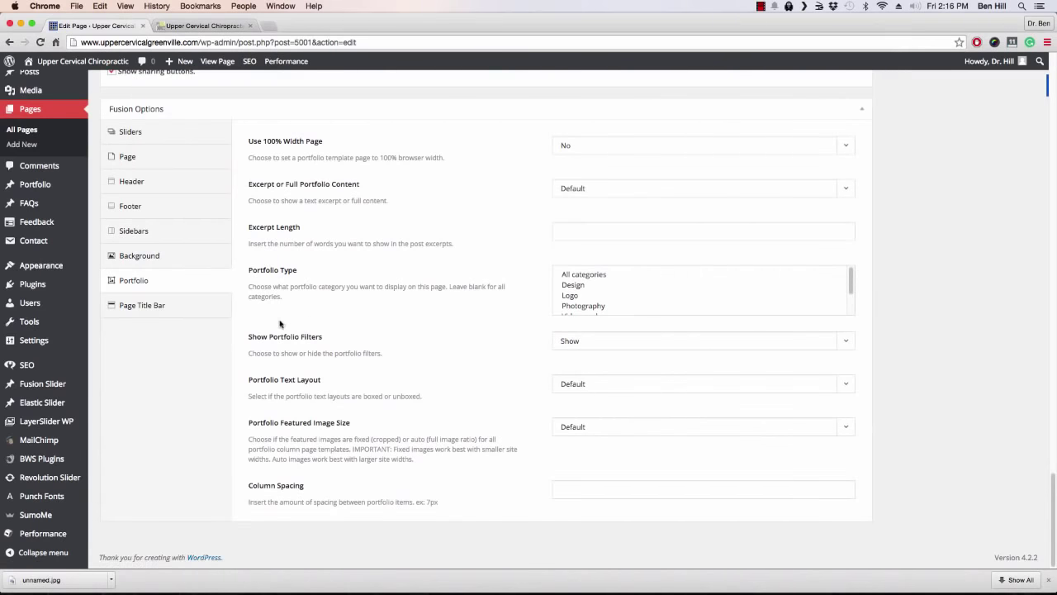
click(145, 307)
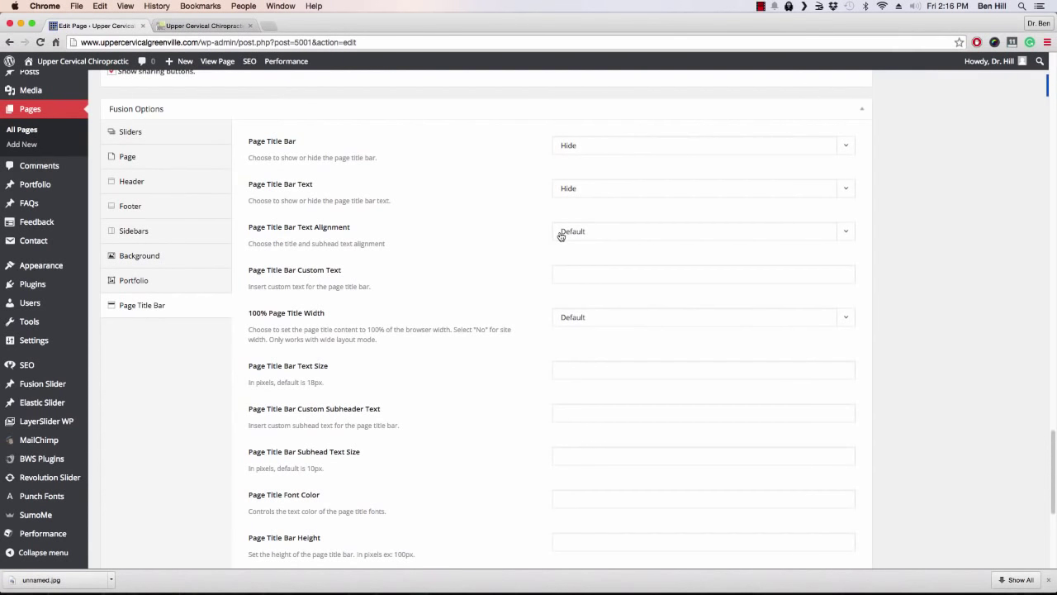
scroll(500, 272, down, 5)
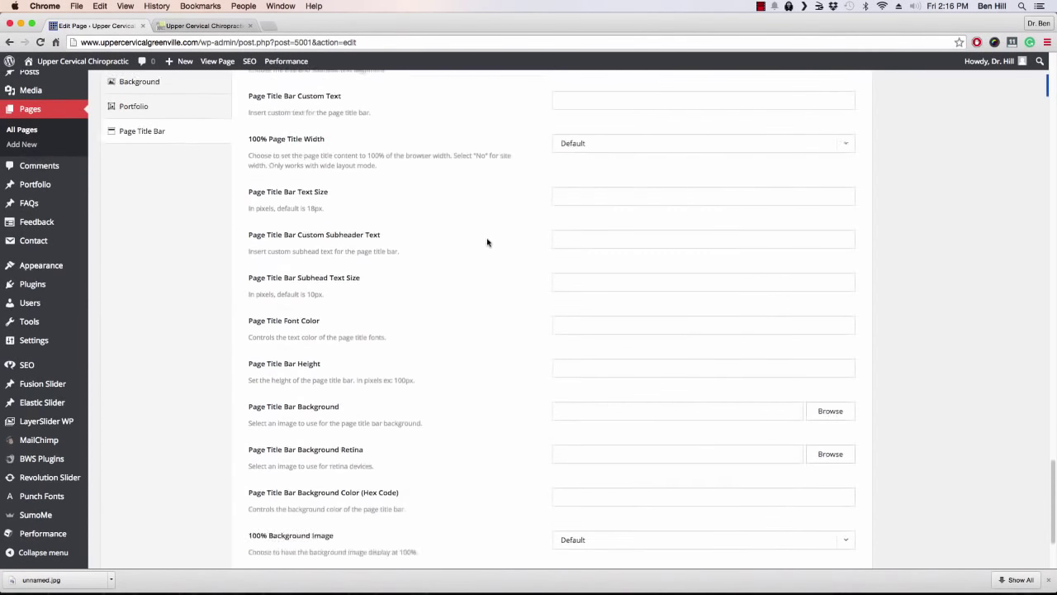
scroll(488, 241, down, 1)
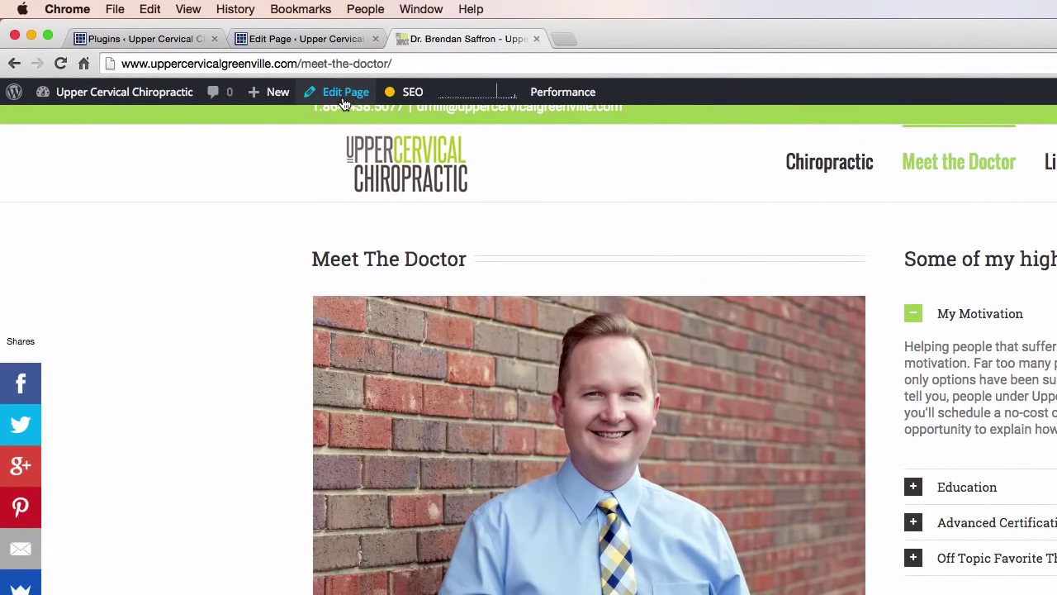
Step: In the Meet the Doctor page editor, review the Person element's name, title, picture and social icon settings, and close it without saving
click(316, 40)
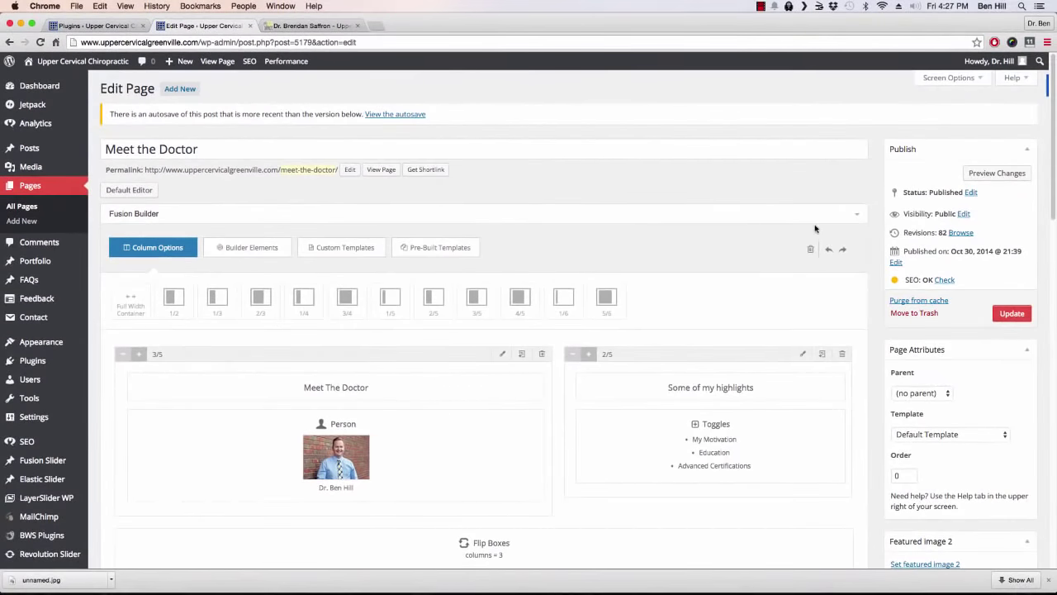
scroll(903, 260, down, 3)
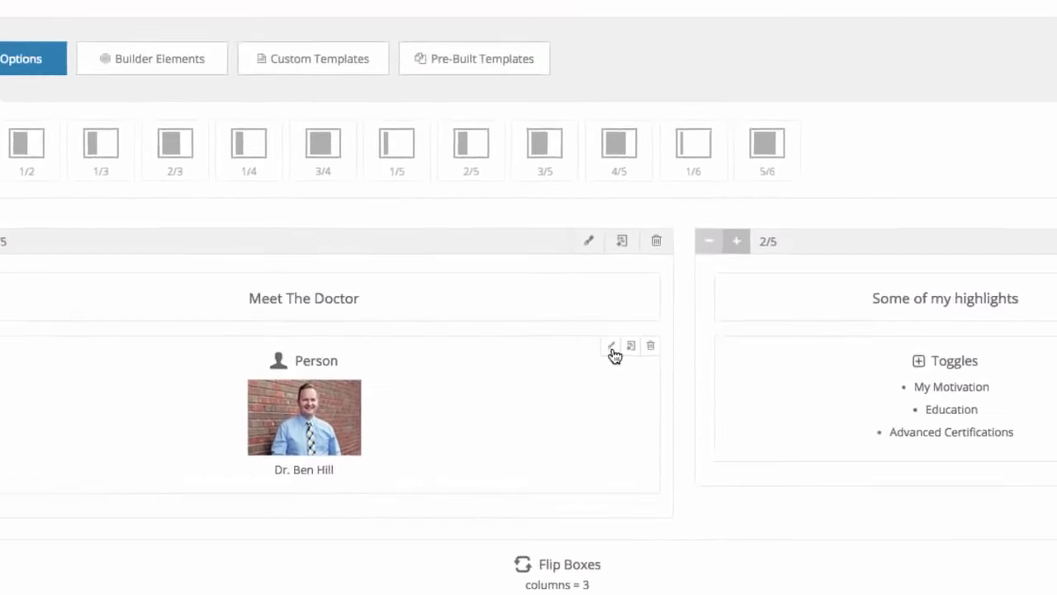
click(633, 207)
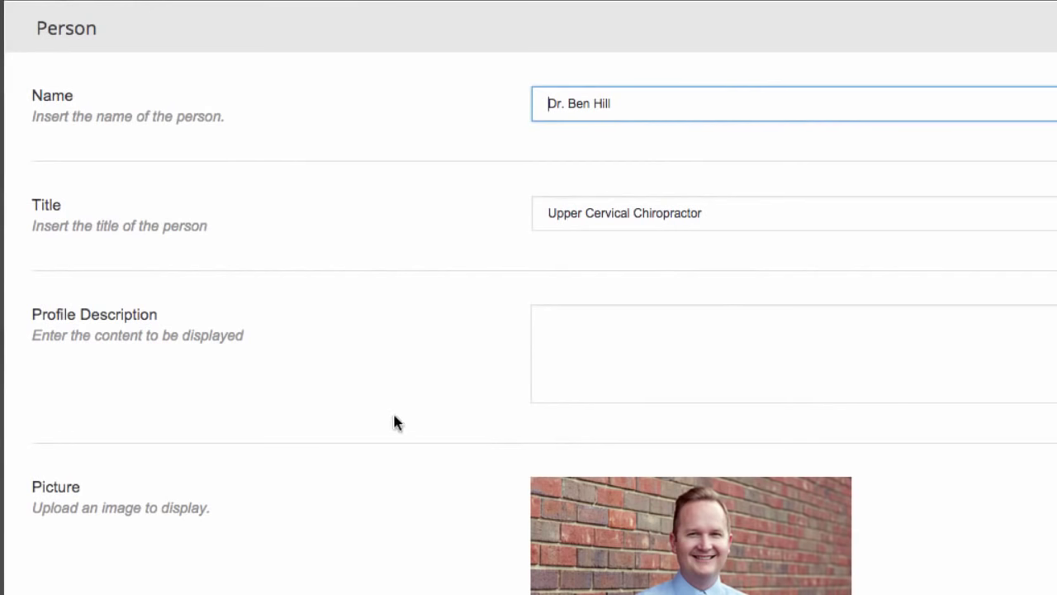
scroll(409, 405, down, 2)
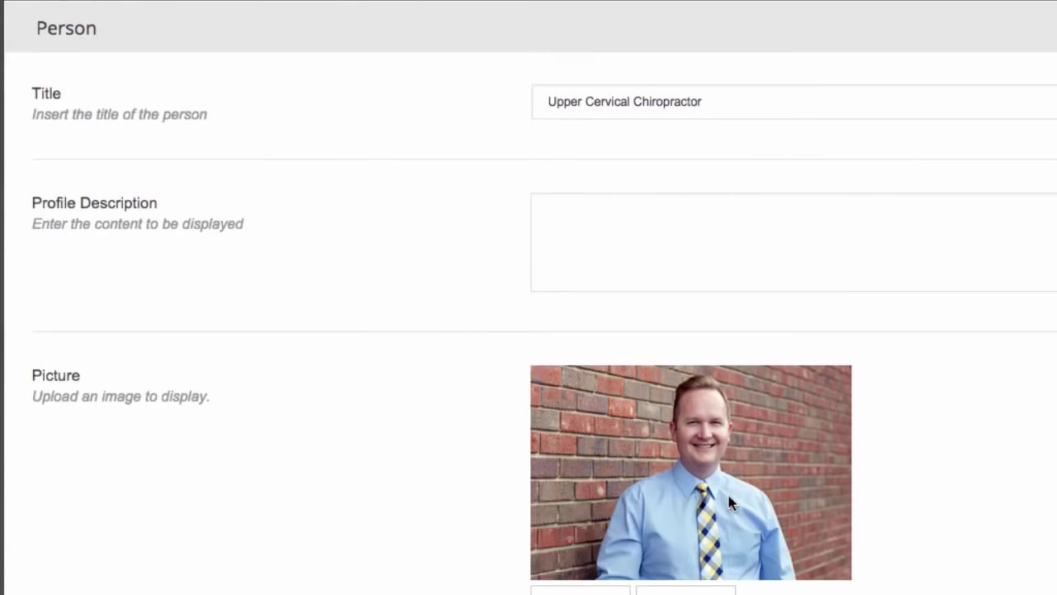
scroll(434, 425, down, 6)
scroll(455, 413, down, 7)
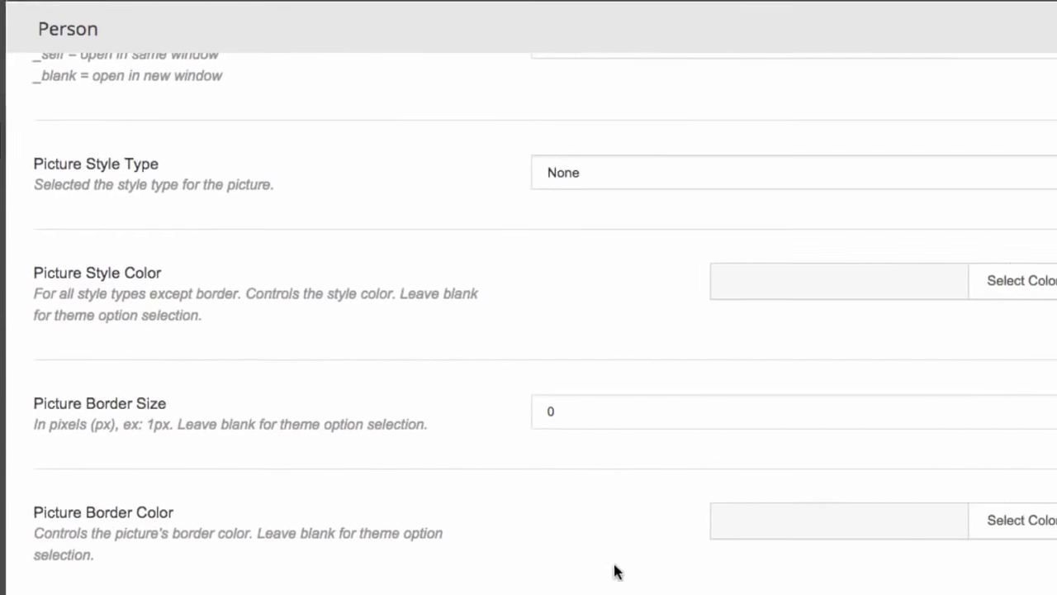
scroll(626, 574, down, 5)
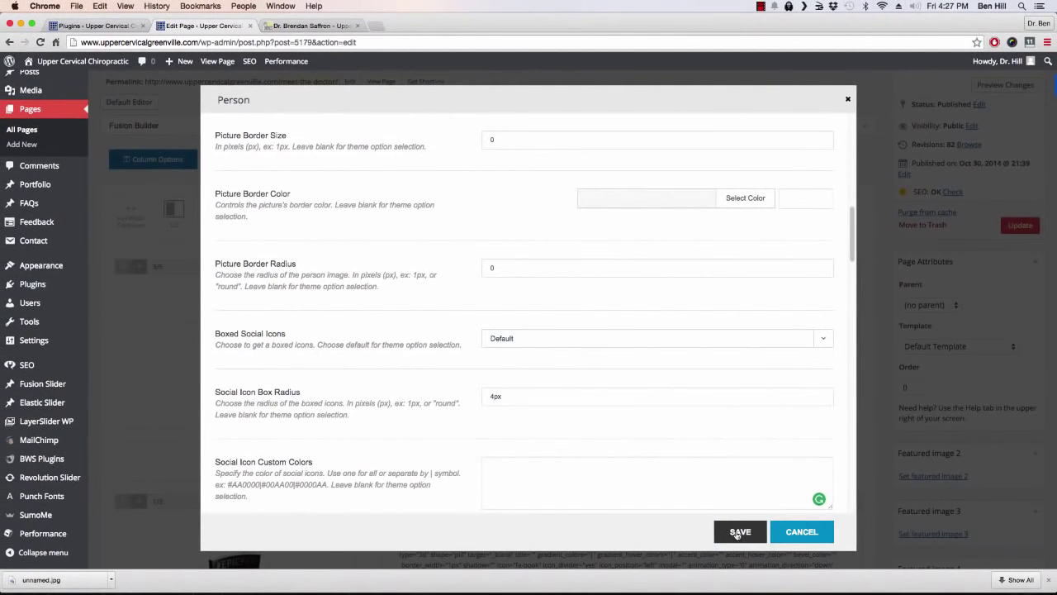
click(802, 533)
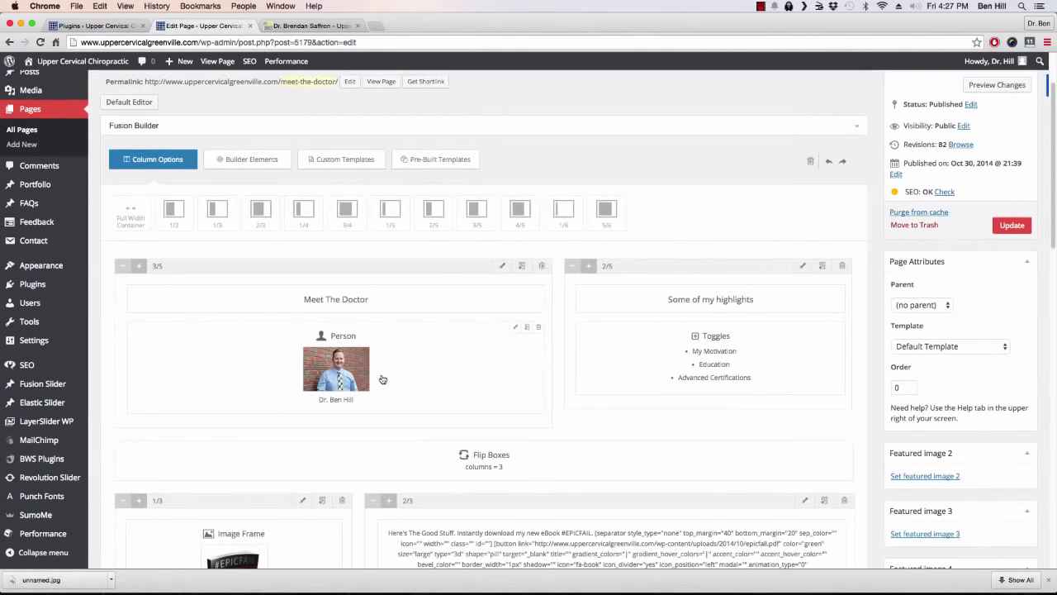
Step: On the live Meet the Doctor page, expand the highlights toggles through Off Topic Favorite Things and examine the flip boxes below the photo
click(295, 29)
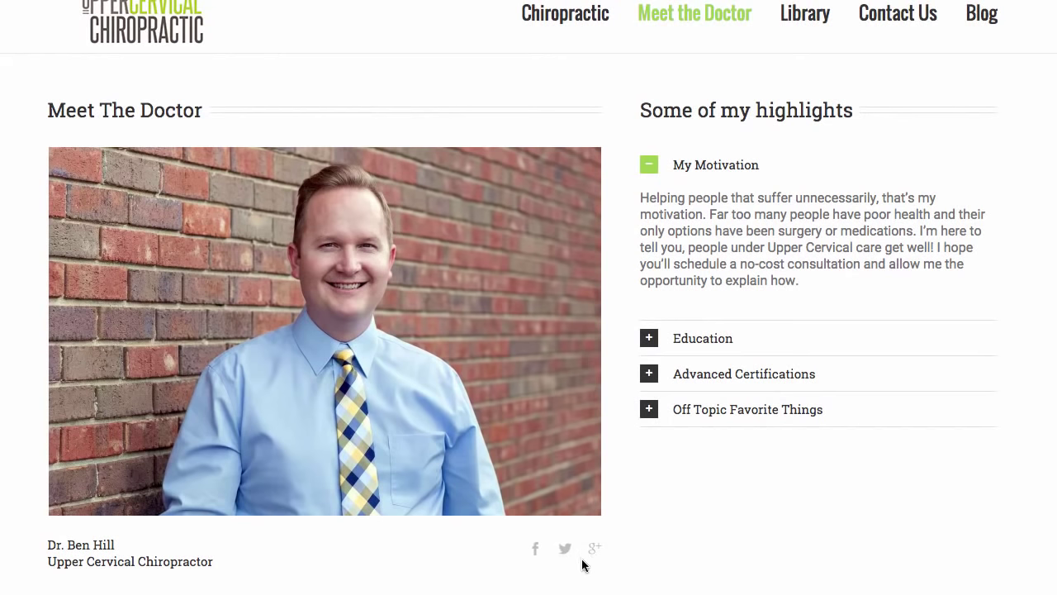
click(656, 344)
click(653, 346)
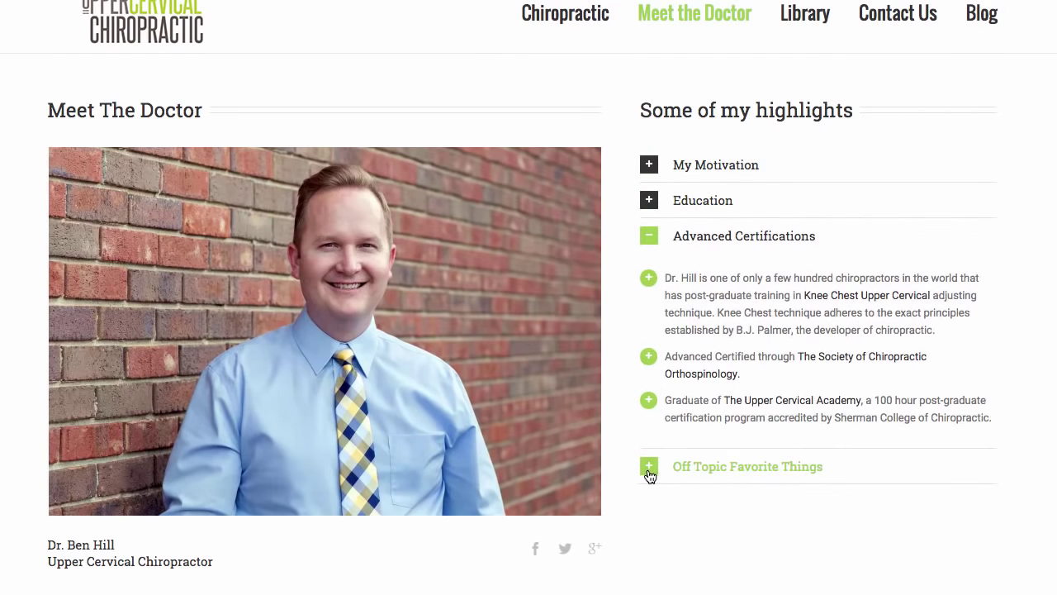
click(650, 474)
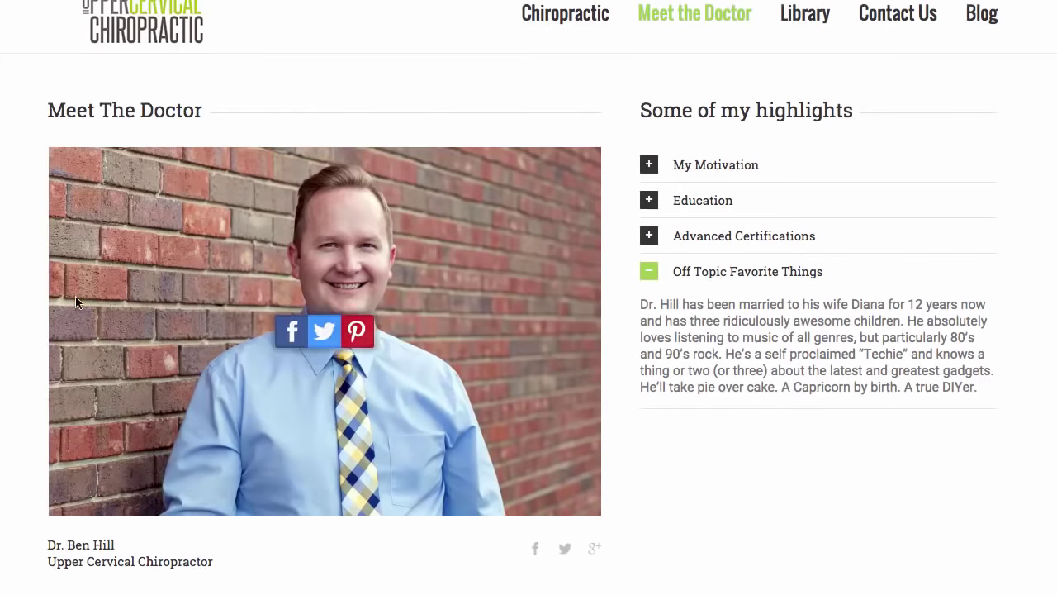
scroll(528, 297, down, 3)
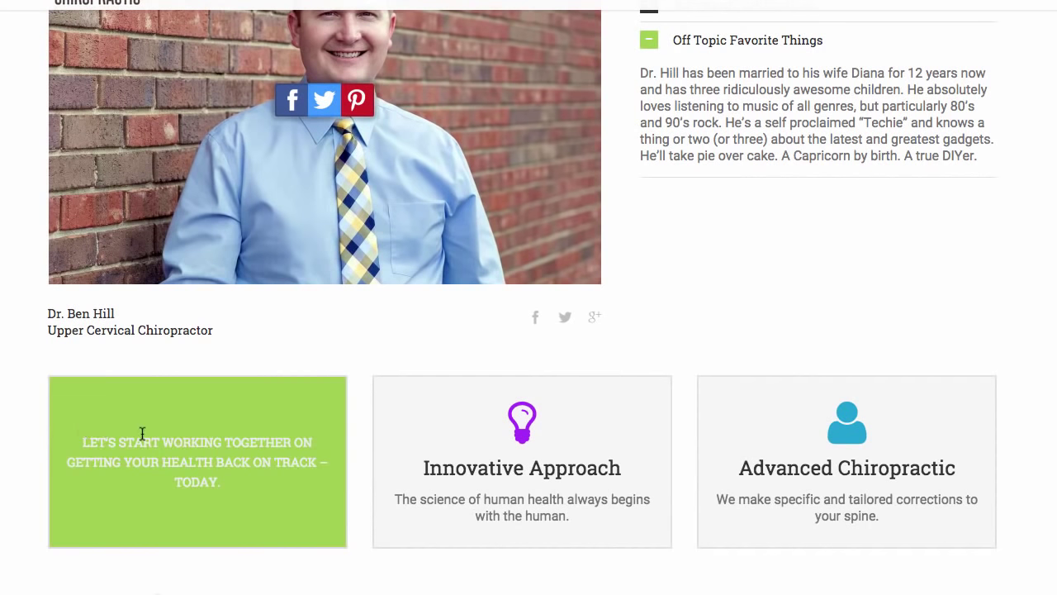
mouse_move(492, 431)
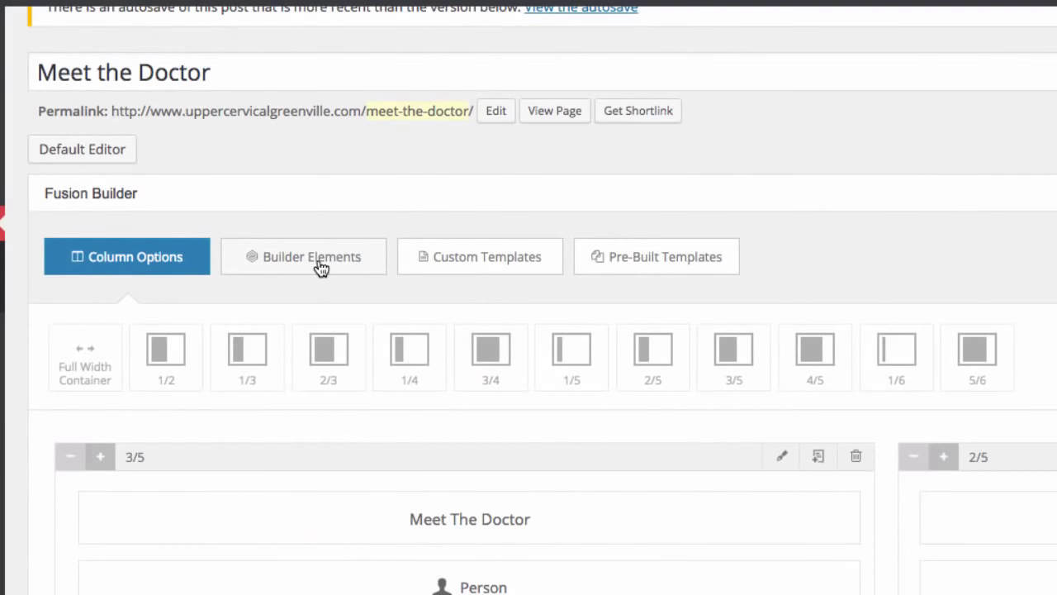
Step: Show the Fusion Builder's Builder Elements in the Meet the Doctor page editor and locate the Flip Boxes element
click(321, 270)
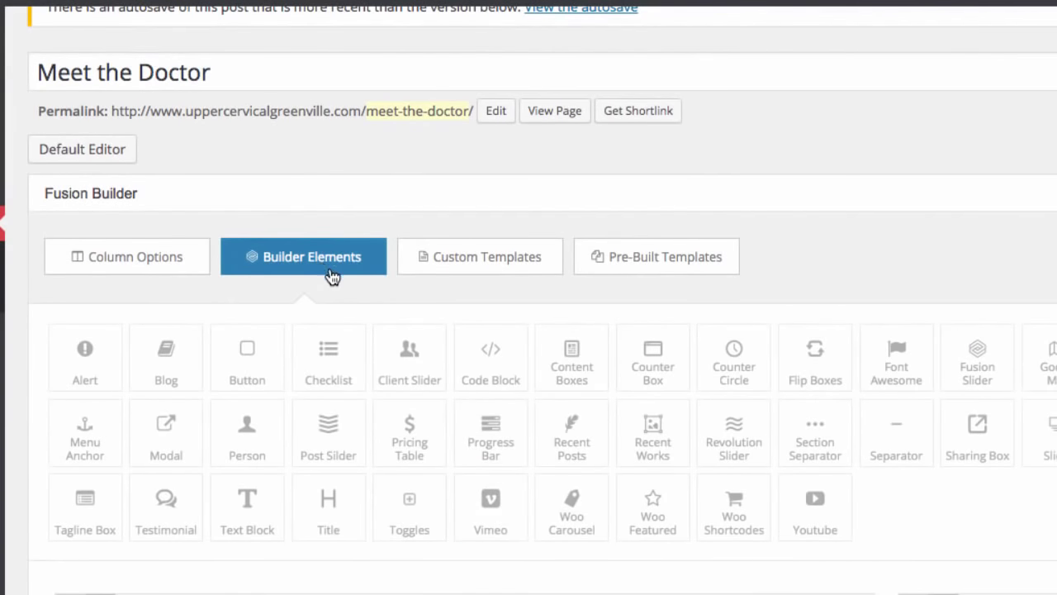
scroll(327, 272, down, 3)
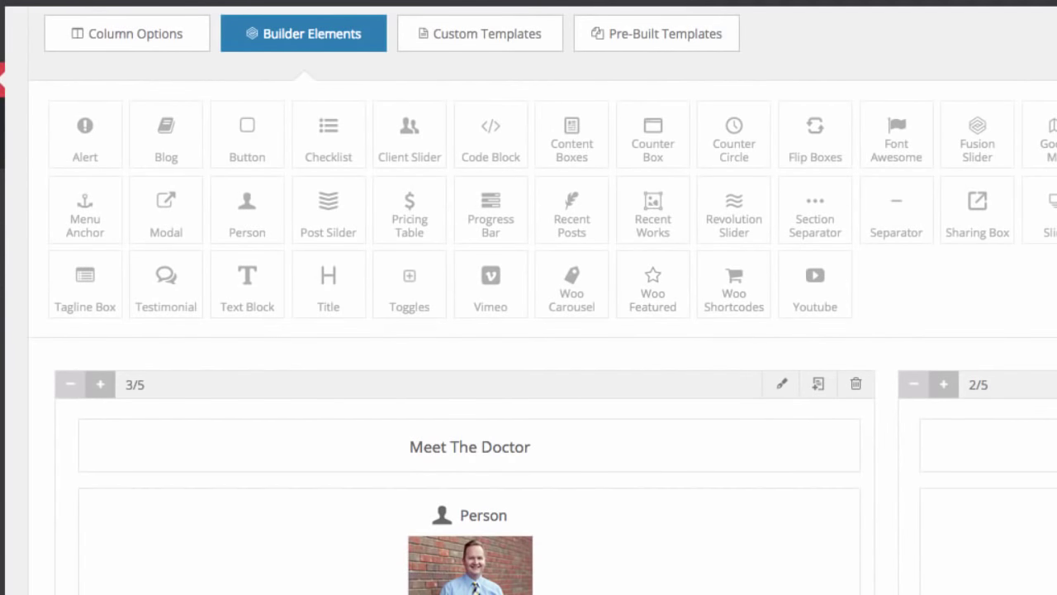
click(830, 149)
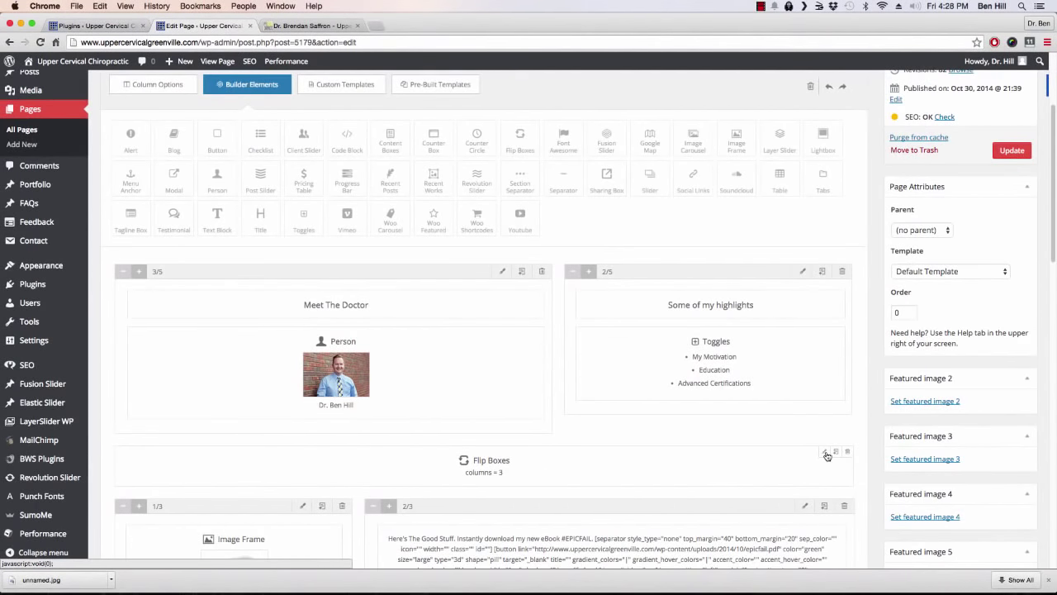
Step: Open the page's Flip Boxes element for editing and review Flip Boxes Item 1's frontside and backside headings and content
click(825, 452)
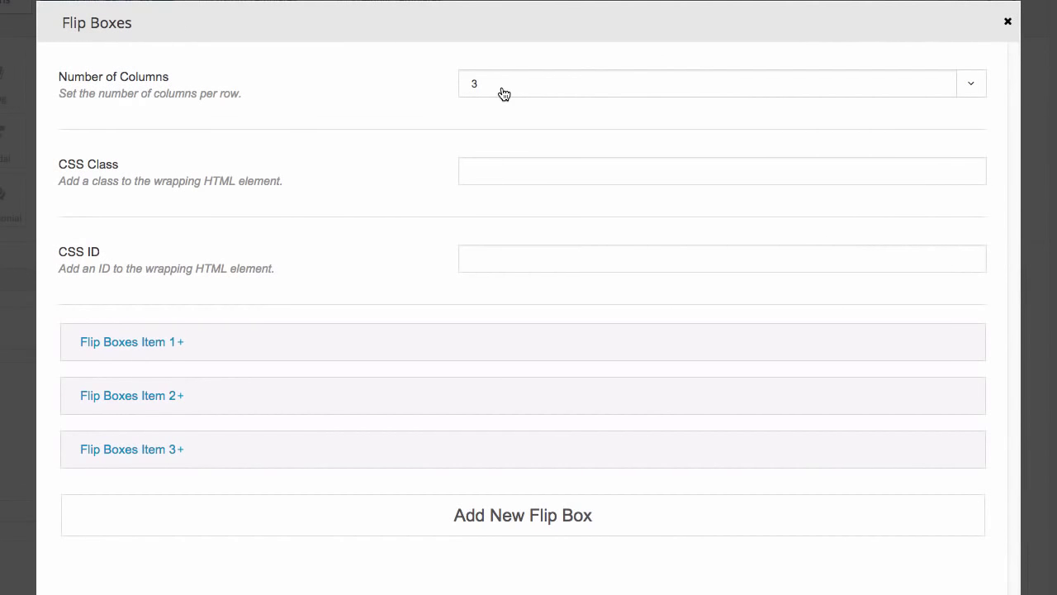
click(327, 342)
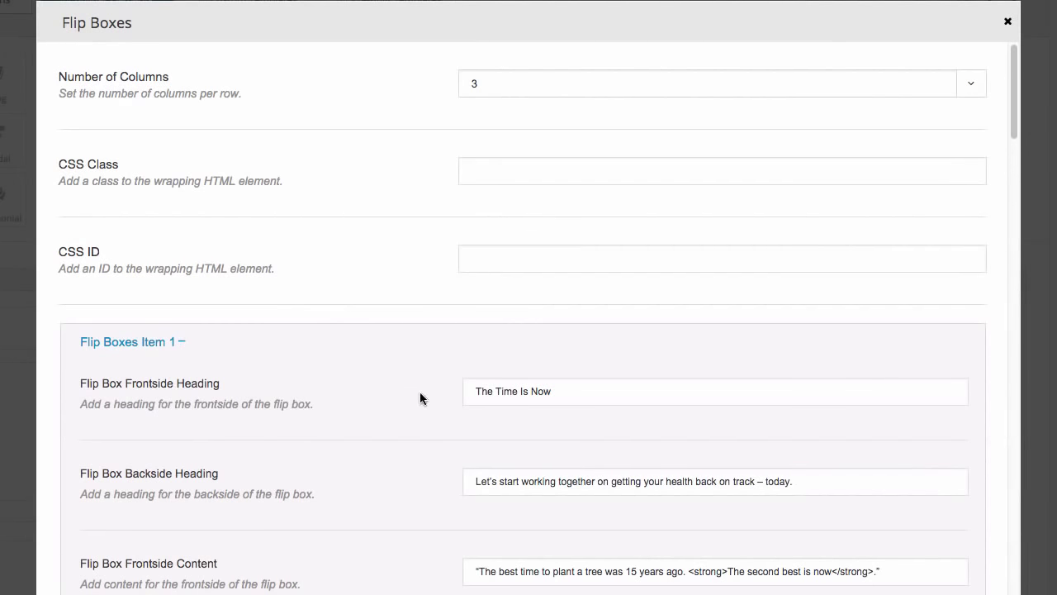
scroll(384, 376, down, 2)
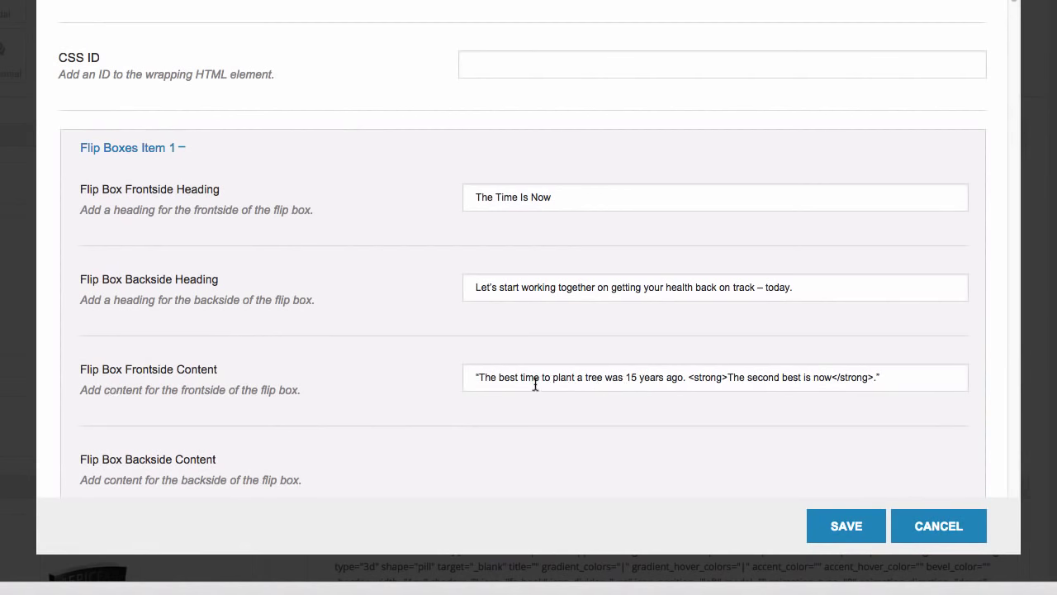
scroll(397, 342, down, 2)
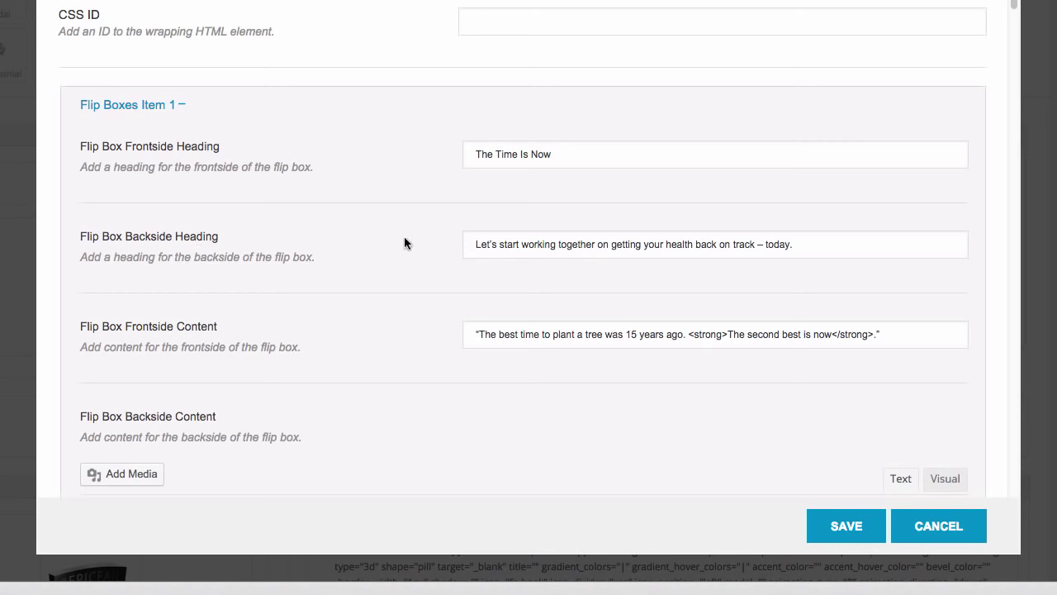
scroll(386, 236, down, 5)
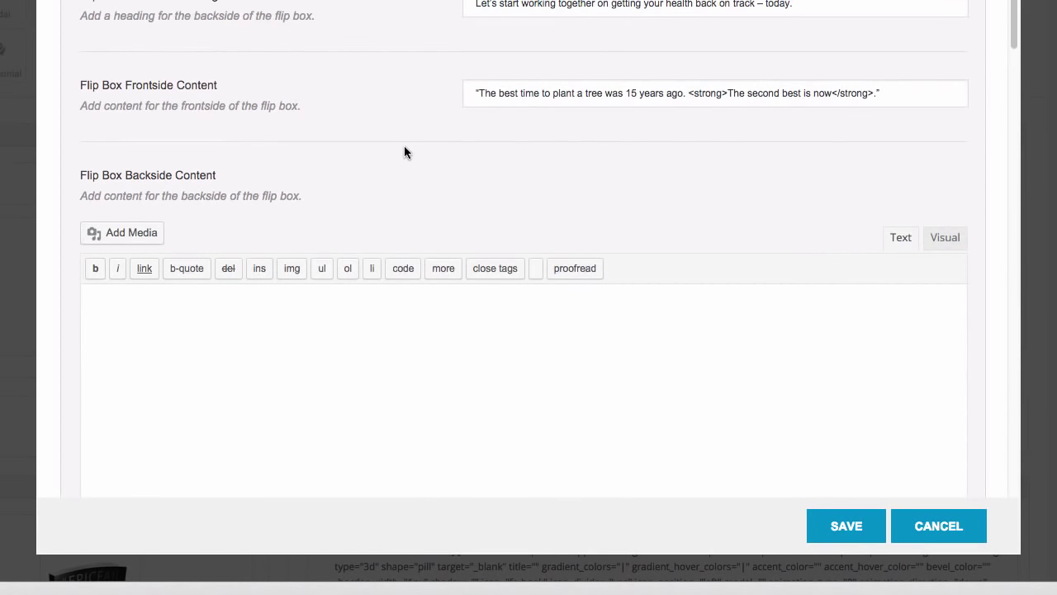
scroll(395, 59, down, 8)
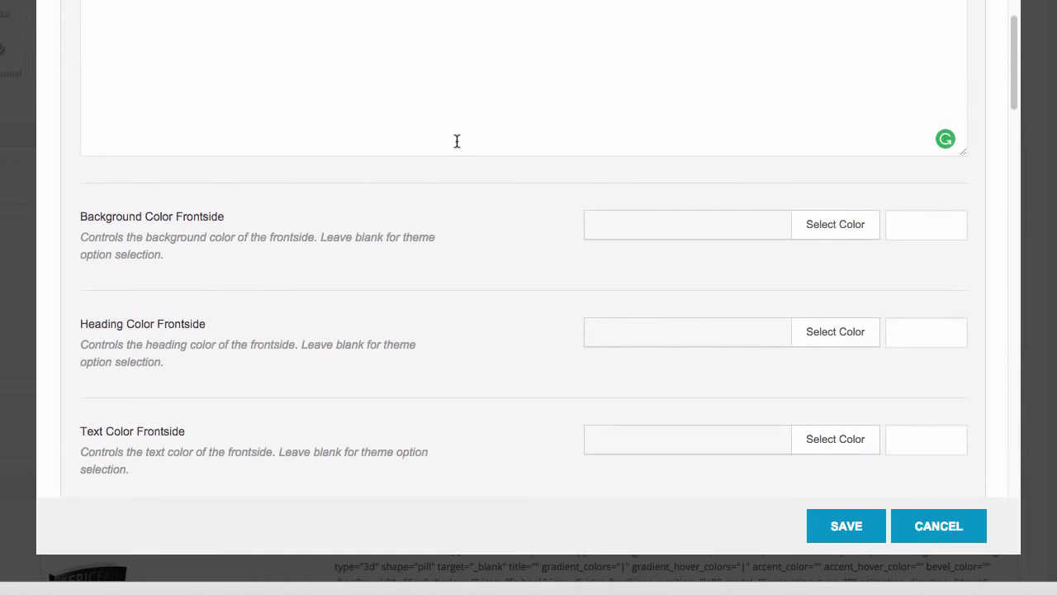
Step: Look through Flip Boxes Item 1's color, border and icon settings, including icon color, circle, flip, rotate and spin options
scroll(455, 142, down, 6)
scroll(453, 143, down, 7)
scroll(451, 141, down, 6)
scroll(444, 147, down, 2)
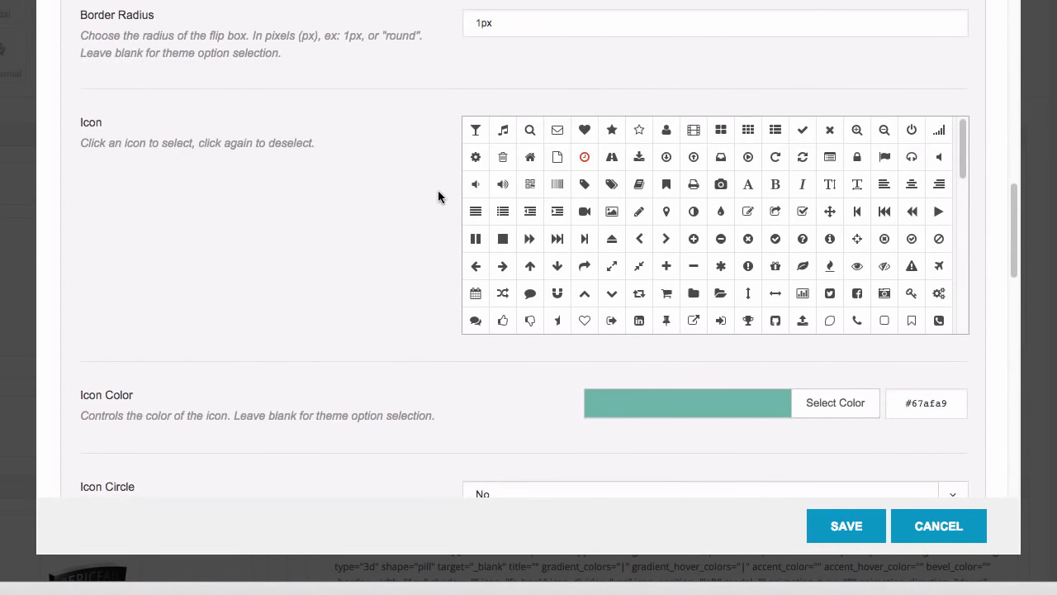
scroll(398, 202, down, 1)
scroll(397, 205, down, 2)
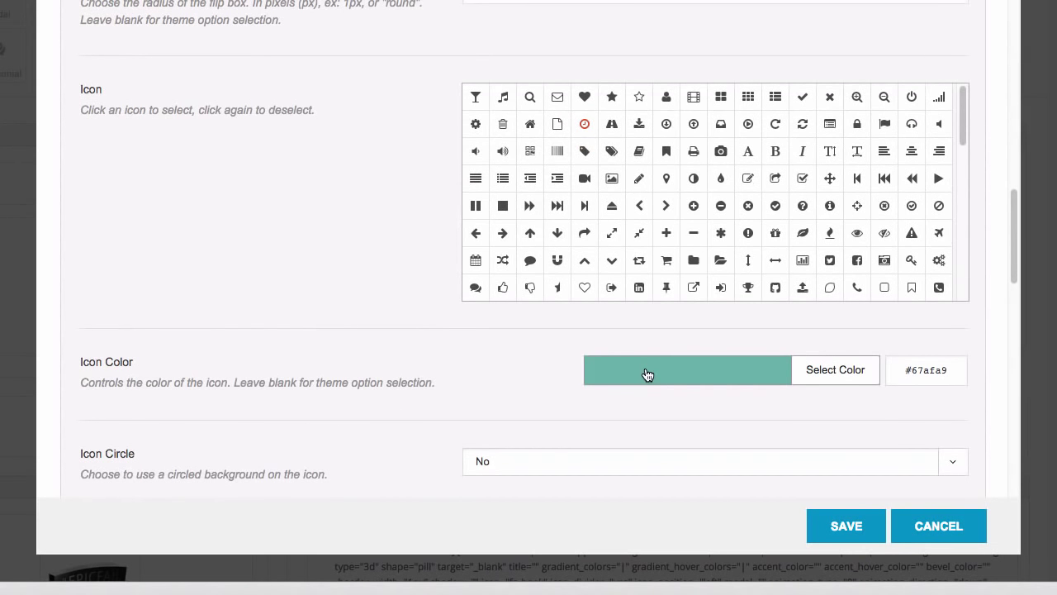
scroll(642, 367, down, 1)
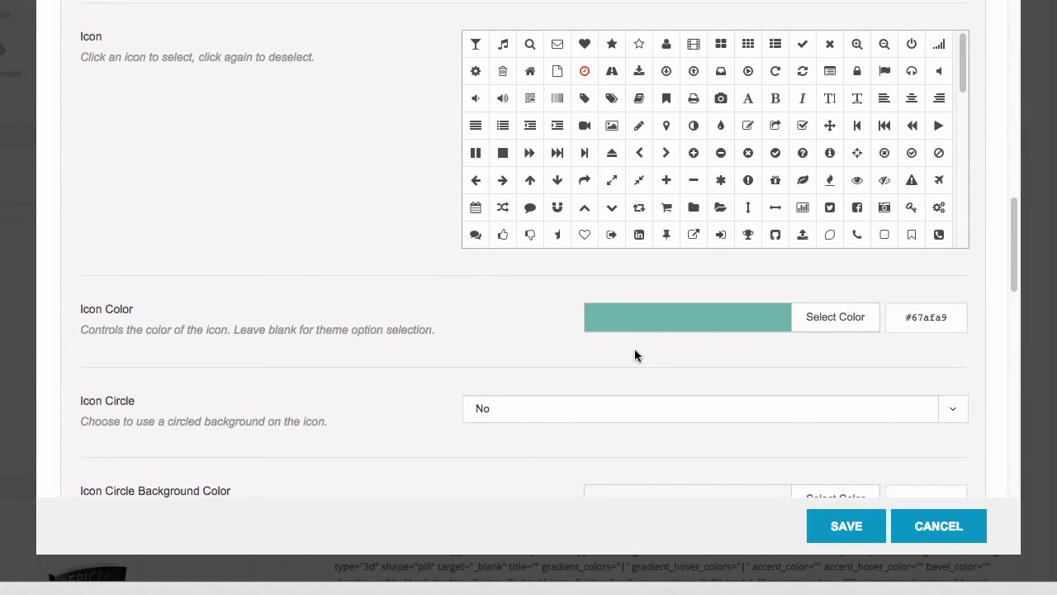
scroll(392, 238, down, 6)
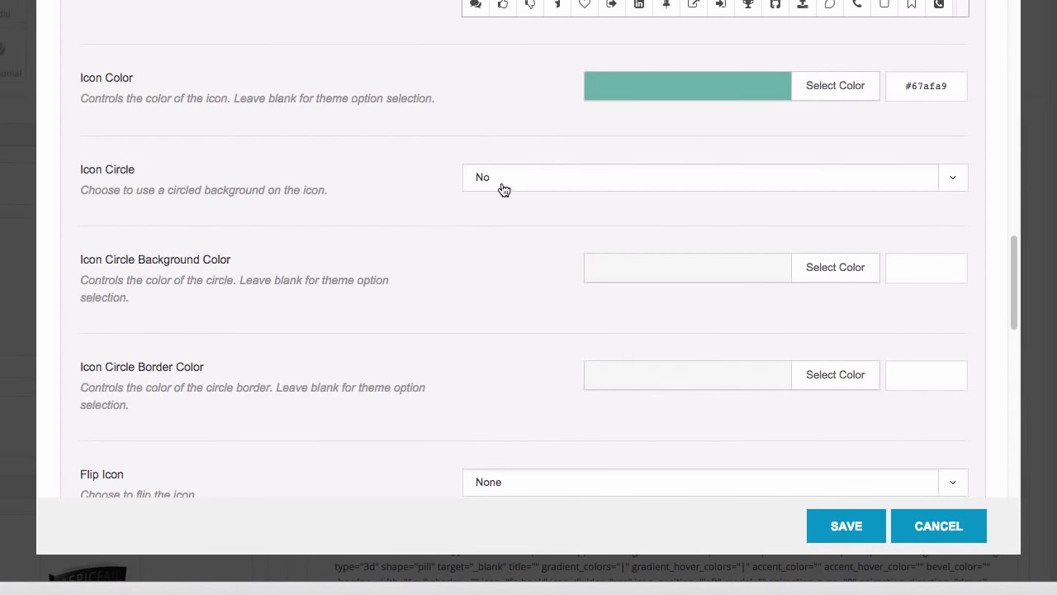
scroll(429, 203, down, 4)
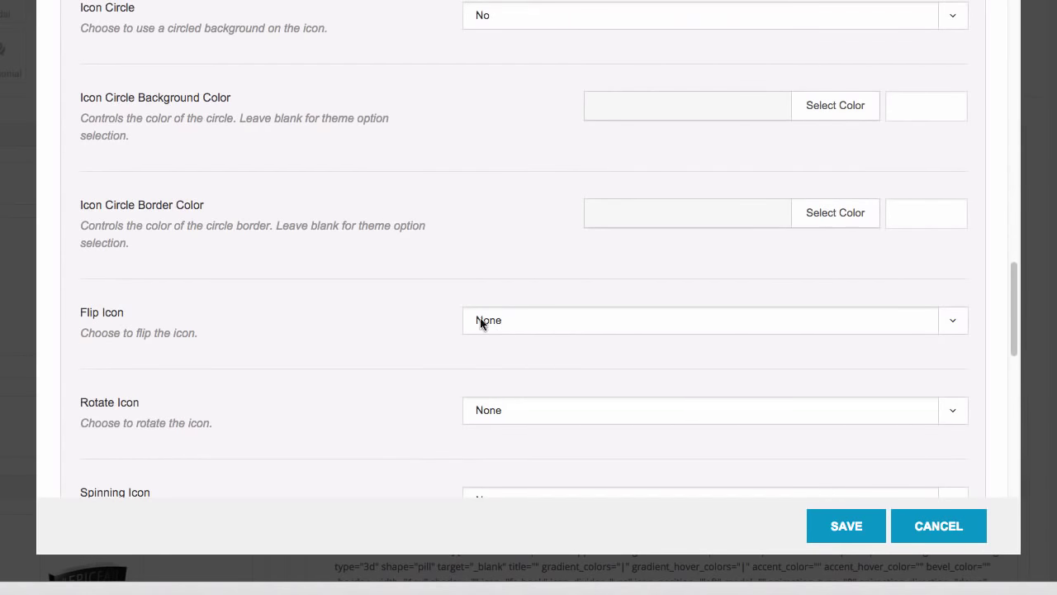
scroll(370, 299, down, 2)
scroll(405, 328, down, 2)
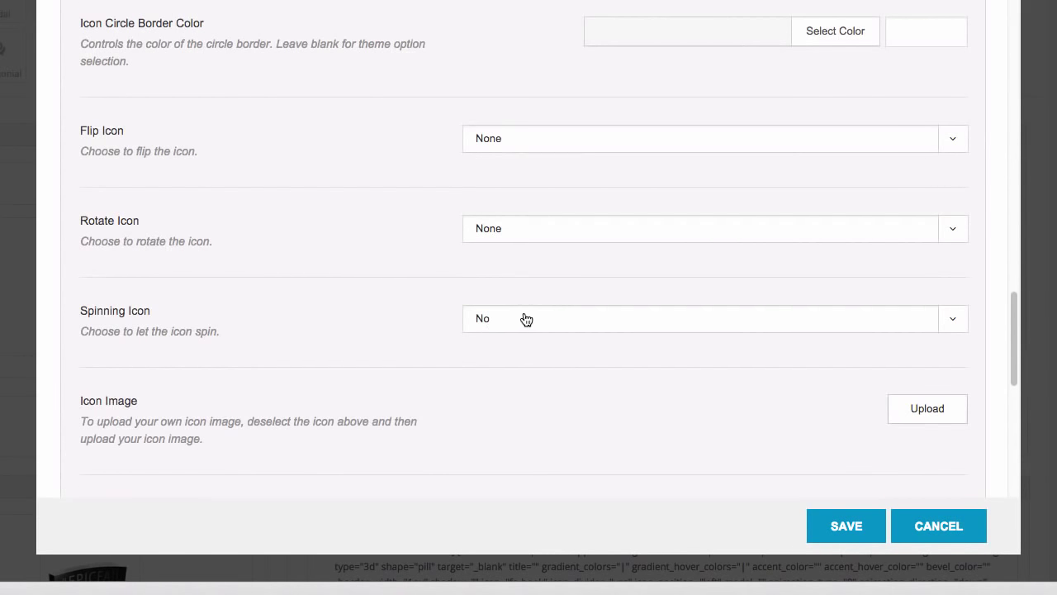
Step: Review the icon image upload, icon image size and animation settings of Flip Boxes Item 1
scroll(408, 305, down, 3)
scroll(418, 297, down, 2)
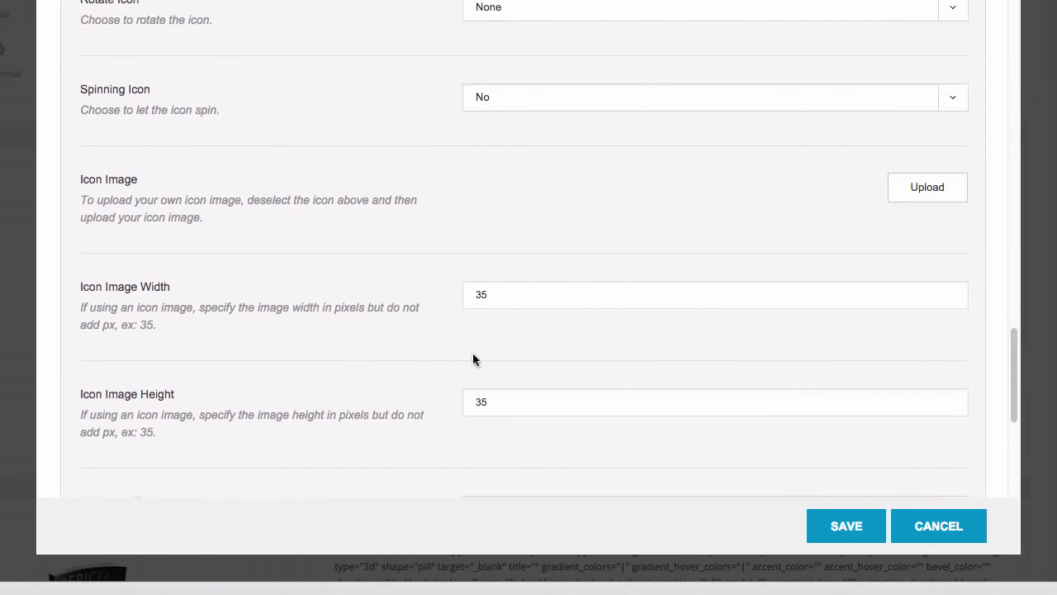
scroll(443, 371, down, 3)
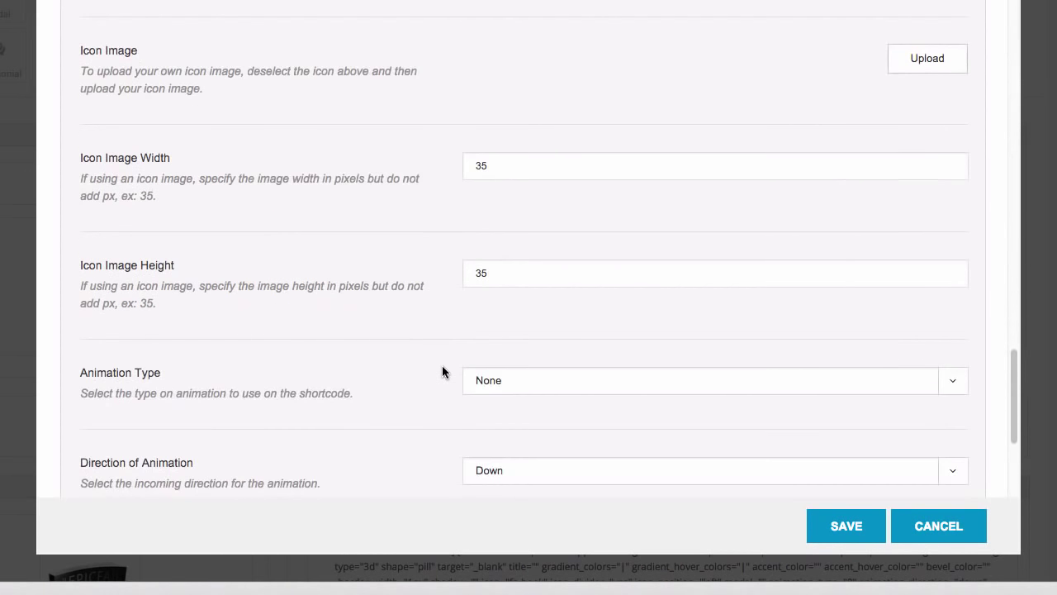
scroll(439, 359, down, 3)
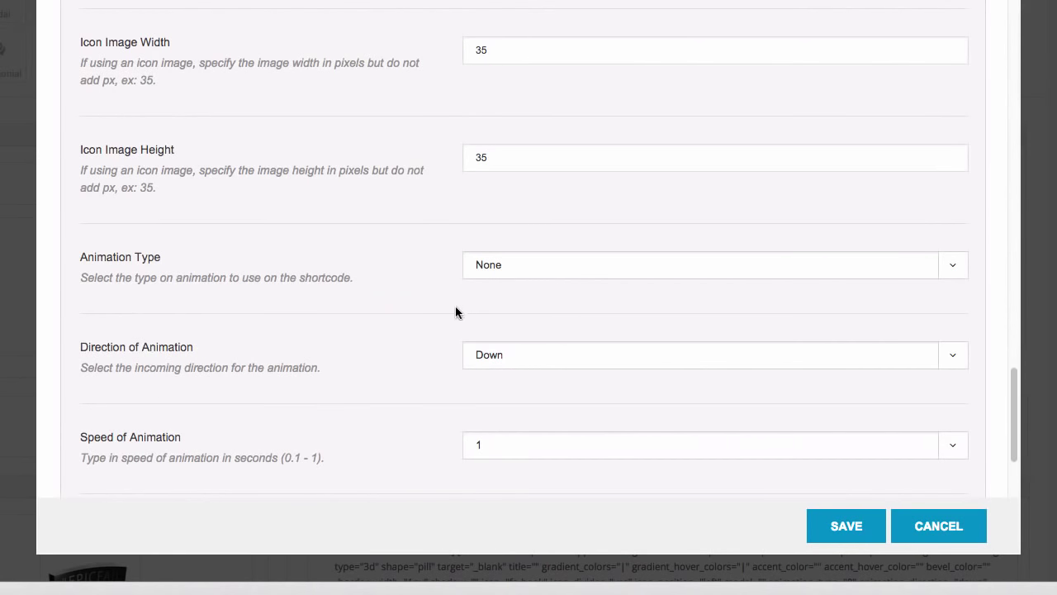
scroll(426, 314, down, 3)
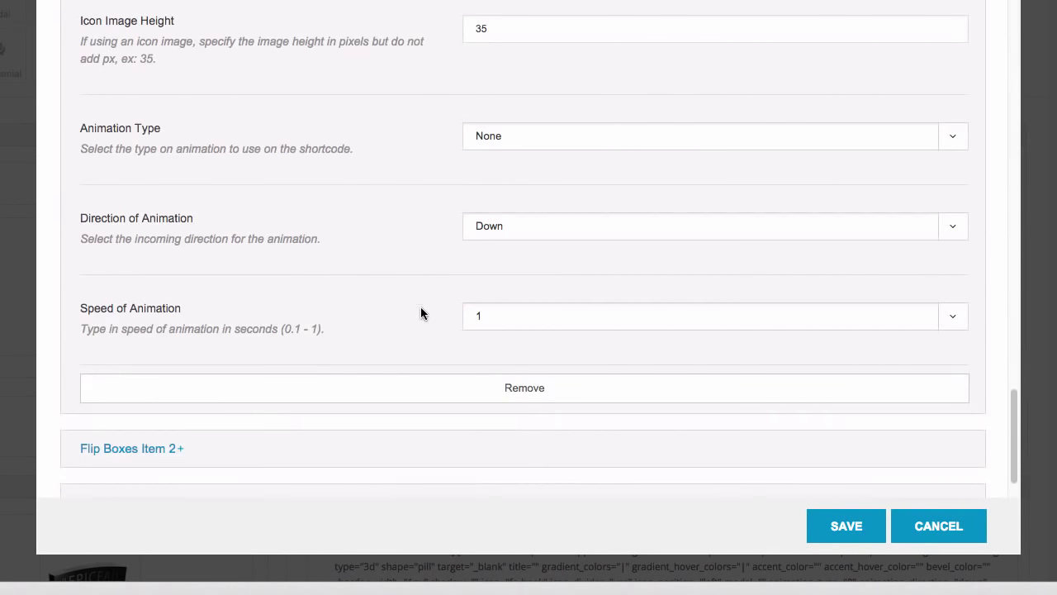
scroll(421, 308, down, 3)
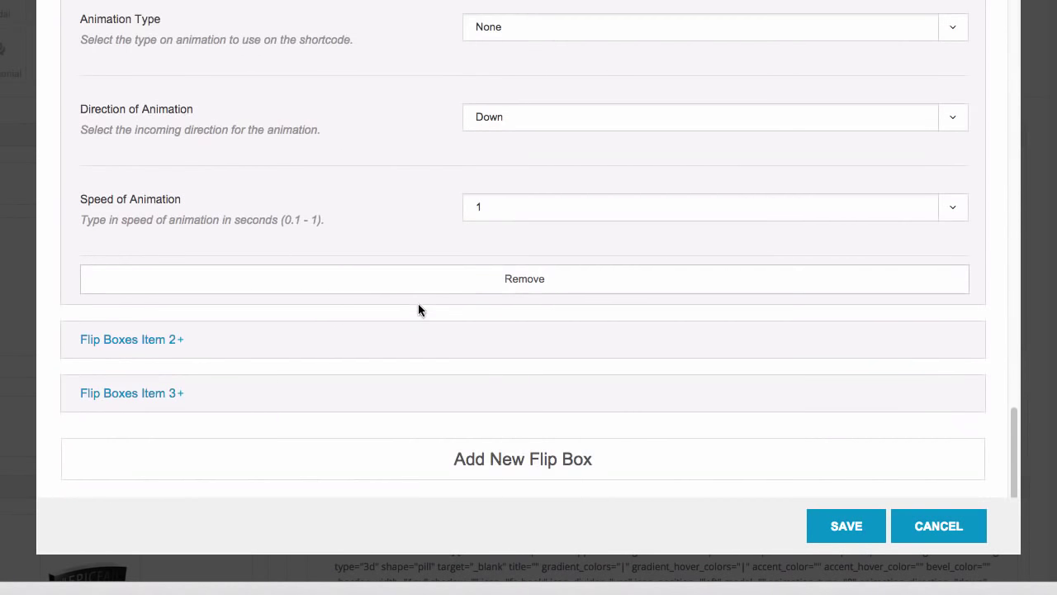
Step: Expand Flip Boxes Item 2, review its border, icon and icon color settings, and close the Flip Boxes element without saving
click(320, 342)
scroll(372, 330, down, 3)
scroll(374, 309, down, 9)
scroll(374, 306, down, 20)
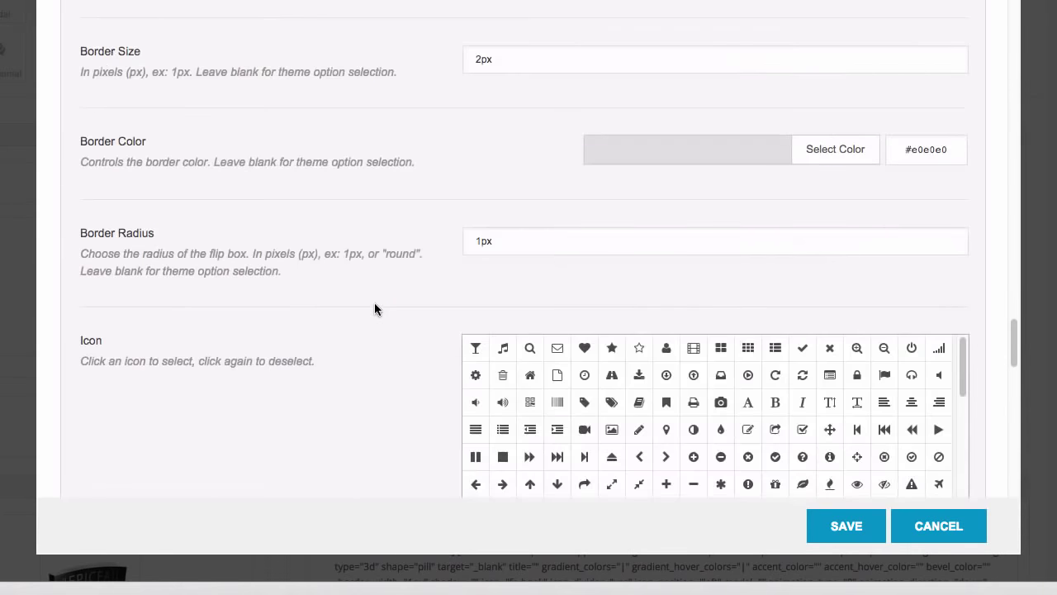
scroll(374, 306, down, 4)
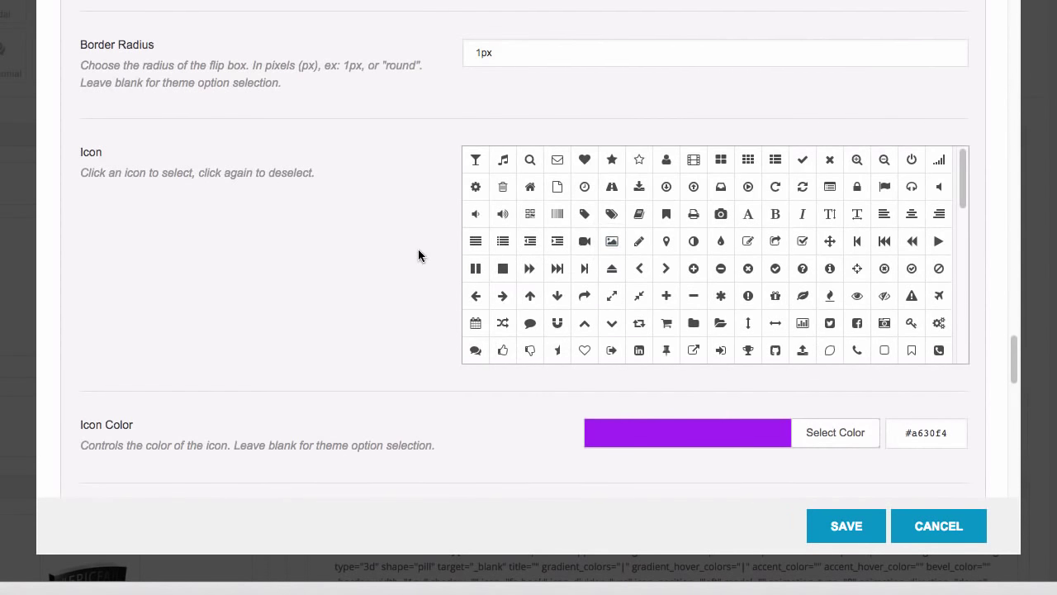
scroll(418, 251, down, 5)
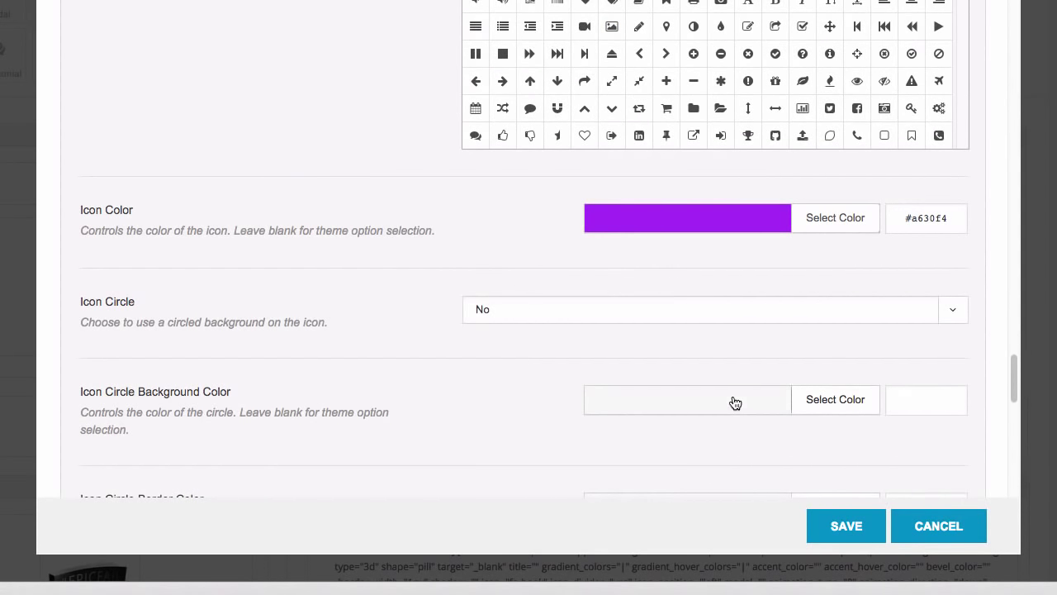
click(939, 525)
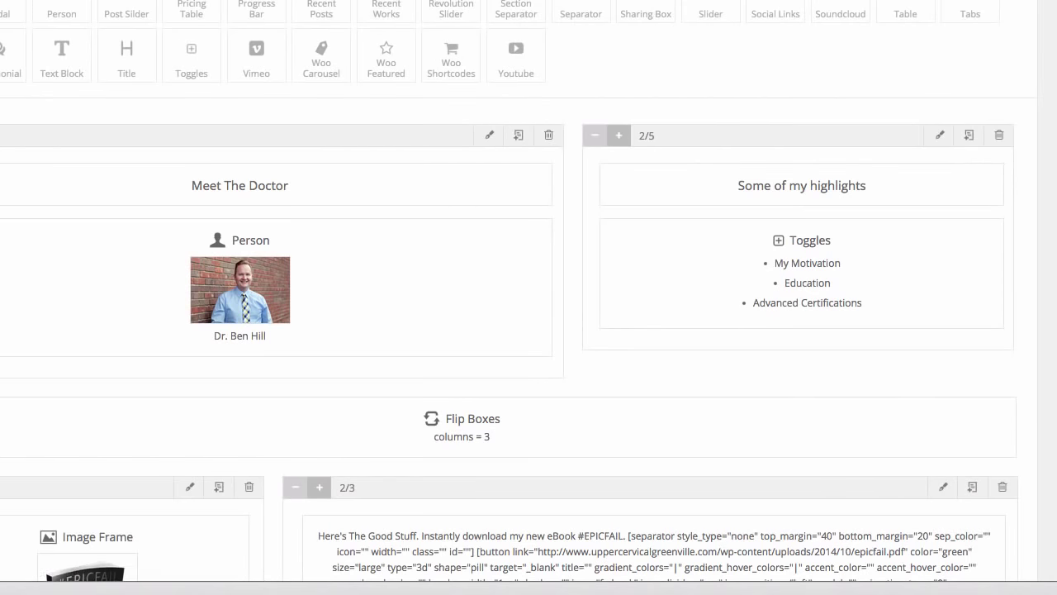
Step: Examine the three flip boxes on the live Meet the Doctor page, flipping the Innovative Approach box to its backside
click(188, 2)
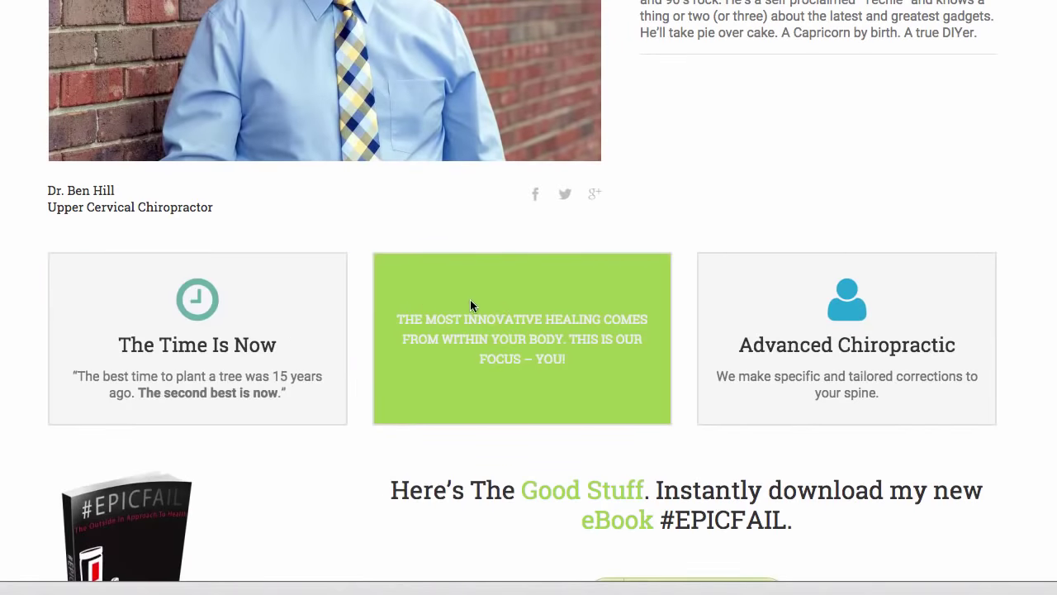
mouse_move(488, 322)
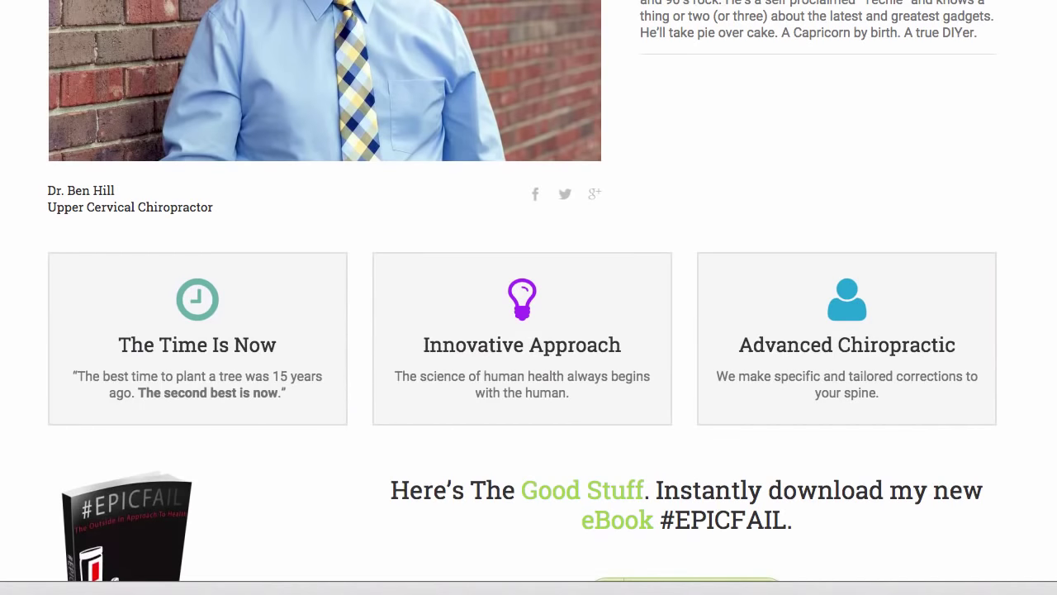
mouse_move(994, 256)
scroll(529, 297, down, 3)
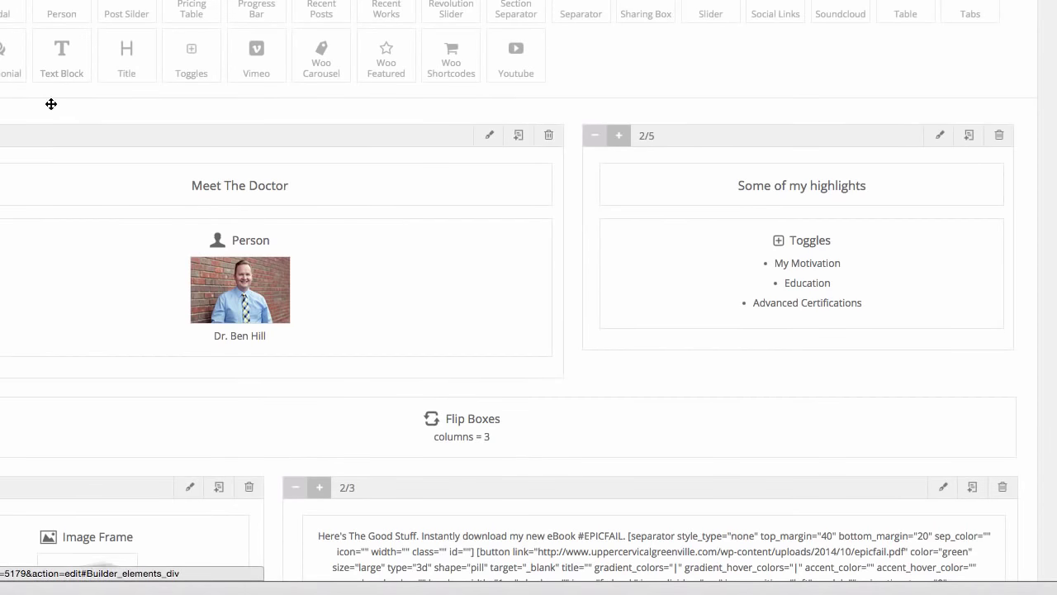
Step: Compare the live page's #EPICFAIL eBook section with its Image Frame and text column in the Fusion Builder layout
scroll(165, 165, down, 4)
scroll(134, 84, down, 1)
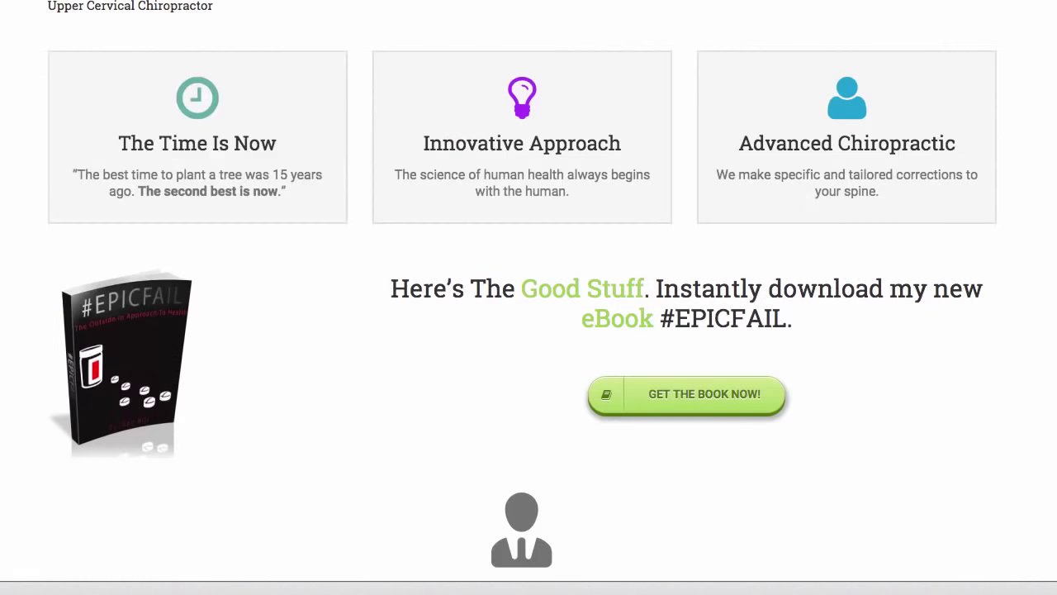
mouse_move(45, 352)
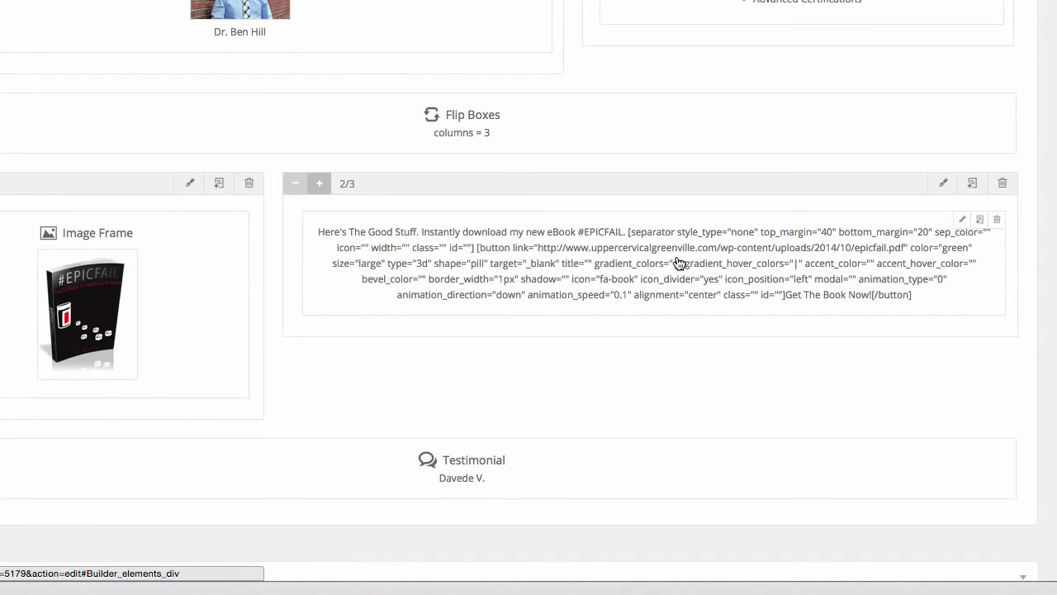
scroll(678, 257, down, 1)
scroll(677, 258, down, 3)
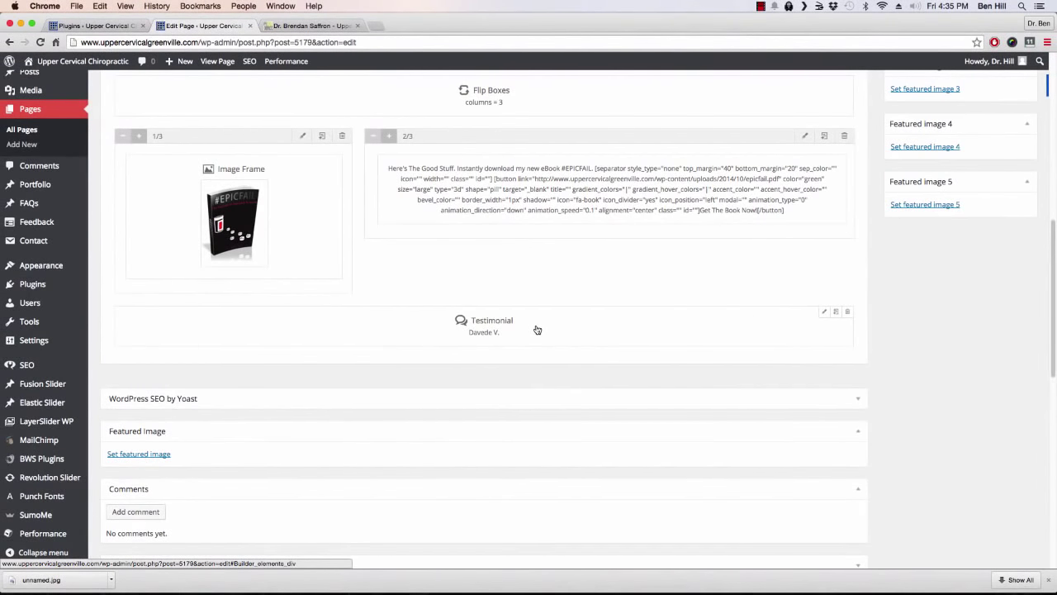
Step: Locate Testimonial among the Builder Elements and open the page's existing Testimonial element for editing
scroll(557, 314, up, 10)
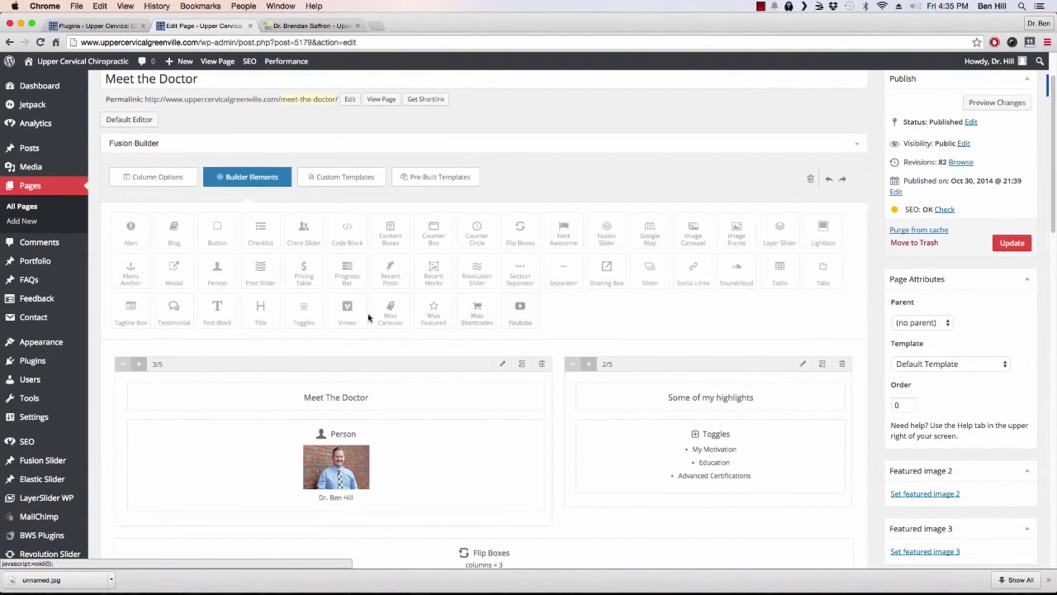
click(176, 309)
scroll(193, 303, down, 10)
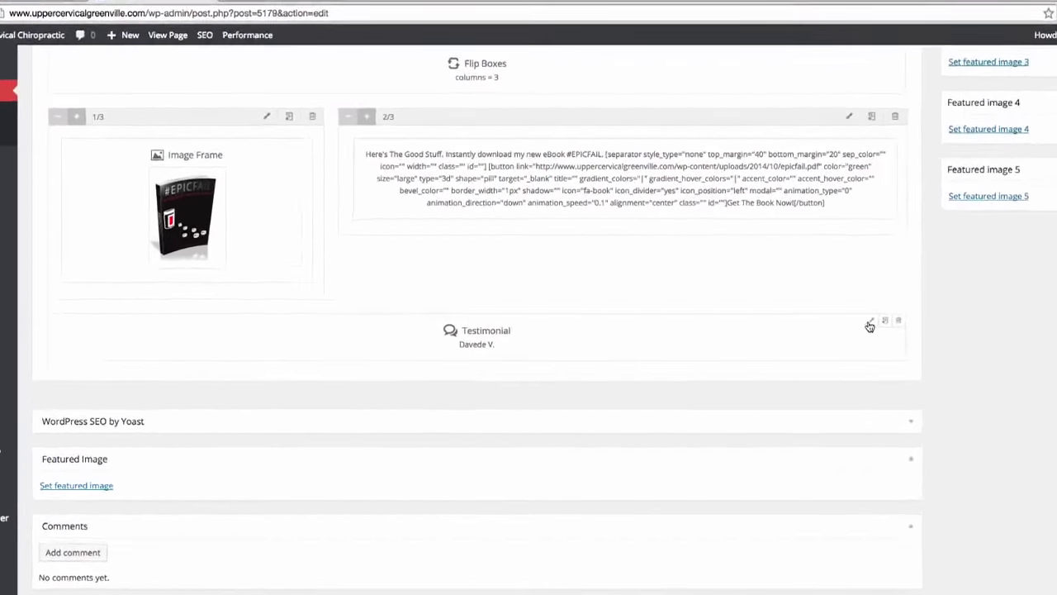
click(809, 307)
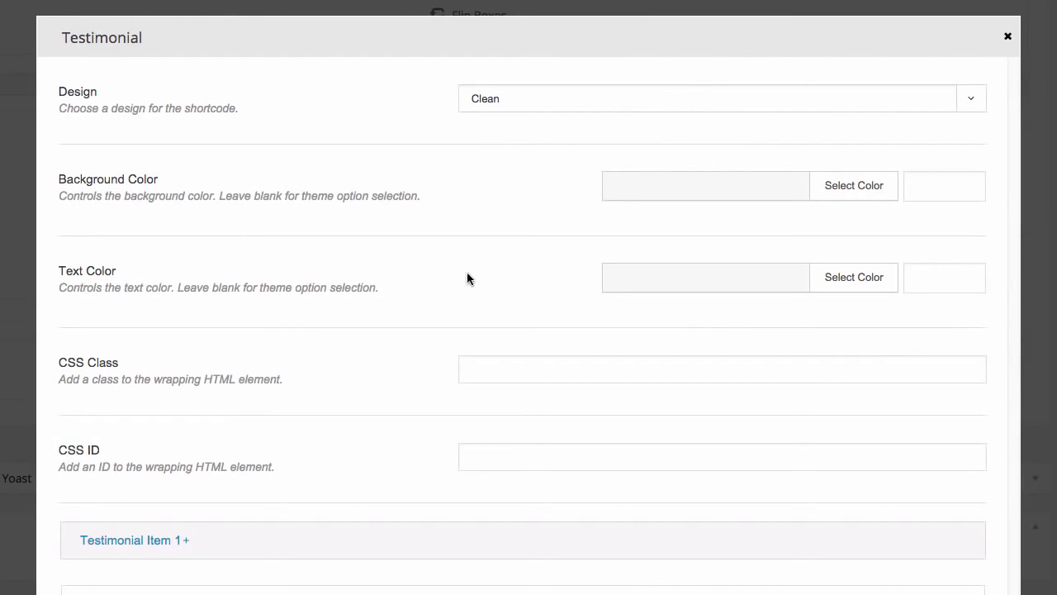
Step: Expand Testimonial Item 1 and review its Avatar choices, keeping Male selected
click(352, 541)
scroll(396, 449, down, 4)
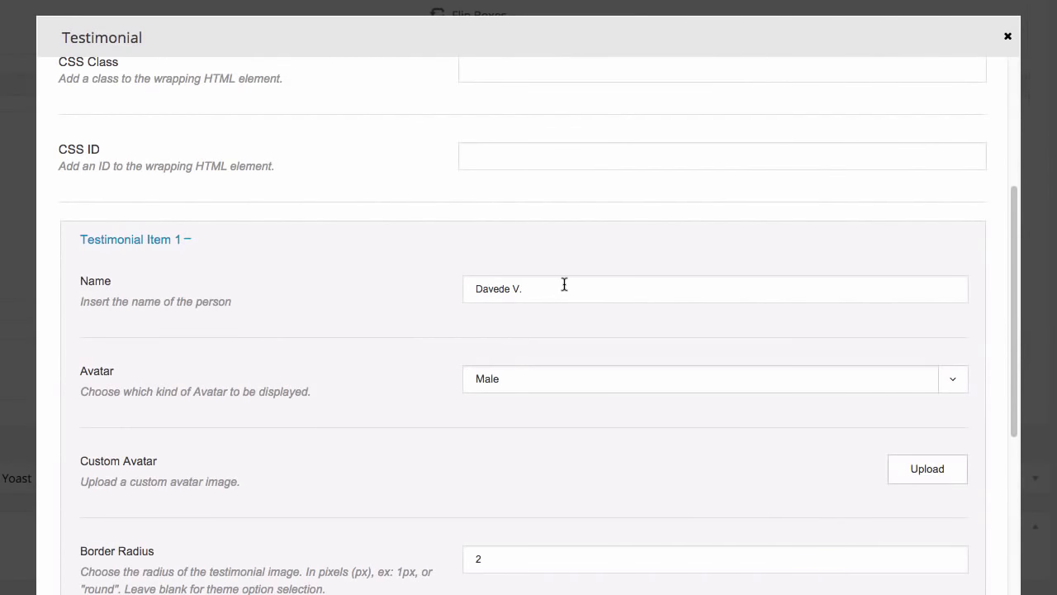
click(563, 379)
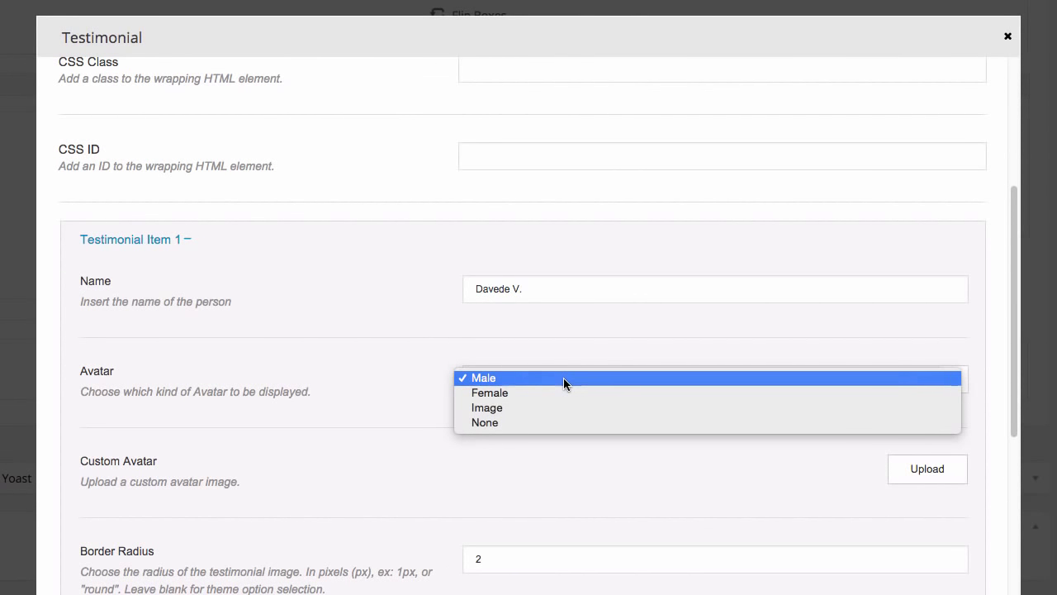
click(563, 377)
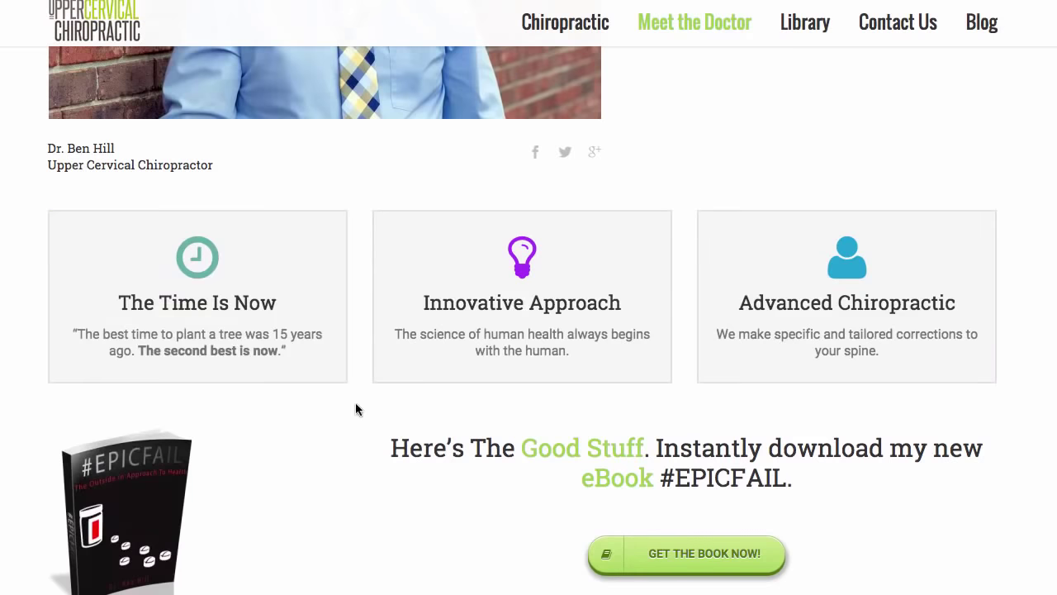
Step: Compare Testimonial Item 1's avatar, border radius, company, link and target settings with the testimonial on the live Meet the Doctor page
scroll(356, 408, down, 4)
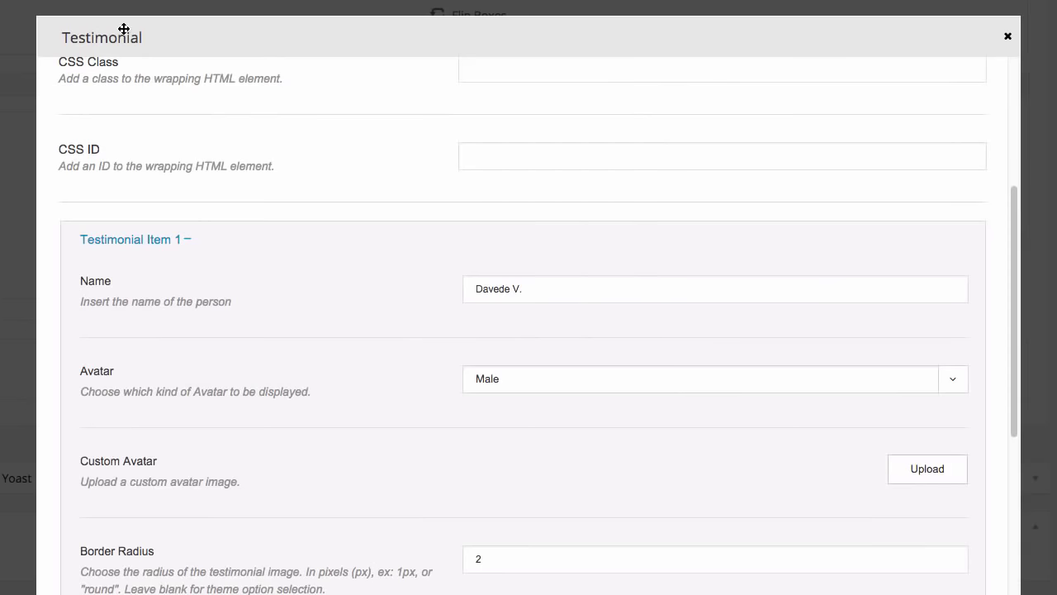
scroll(413, 305, down, 3)
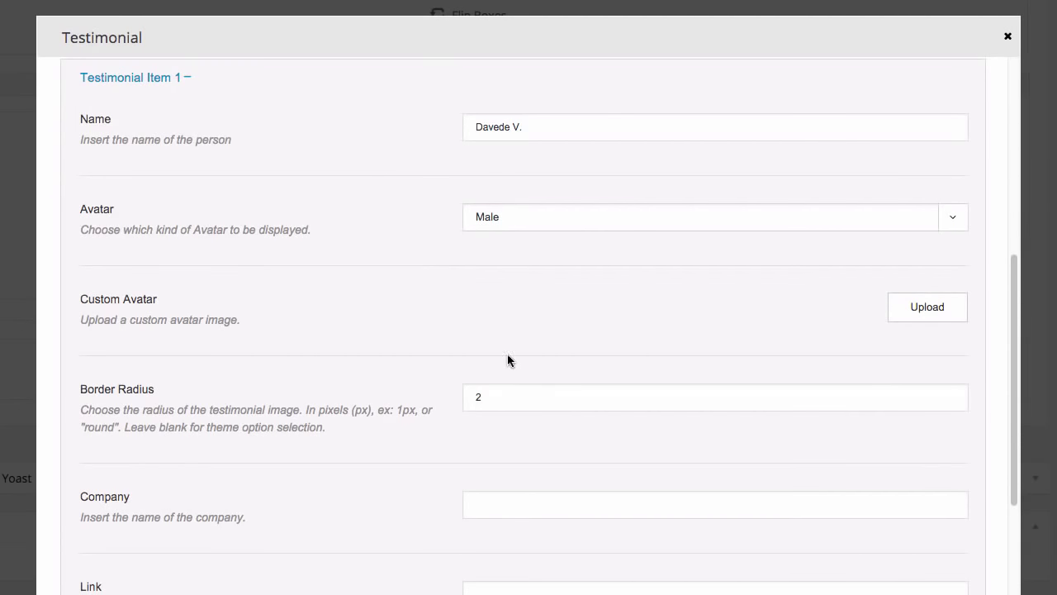
scroll(529, 397, down, 5)
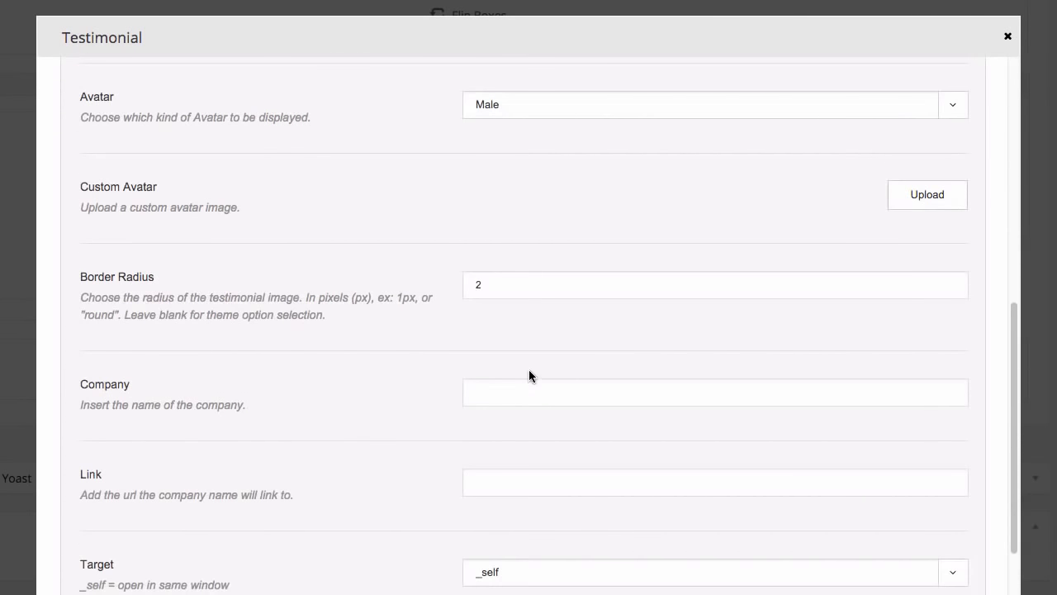
scroll(499, 373, down, 2)
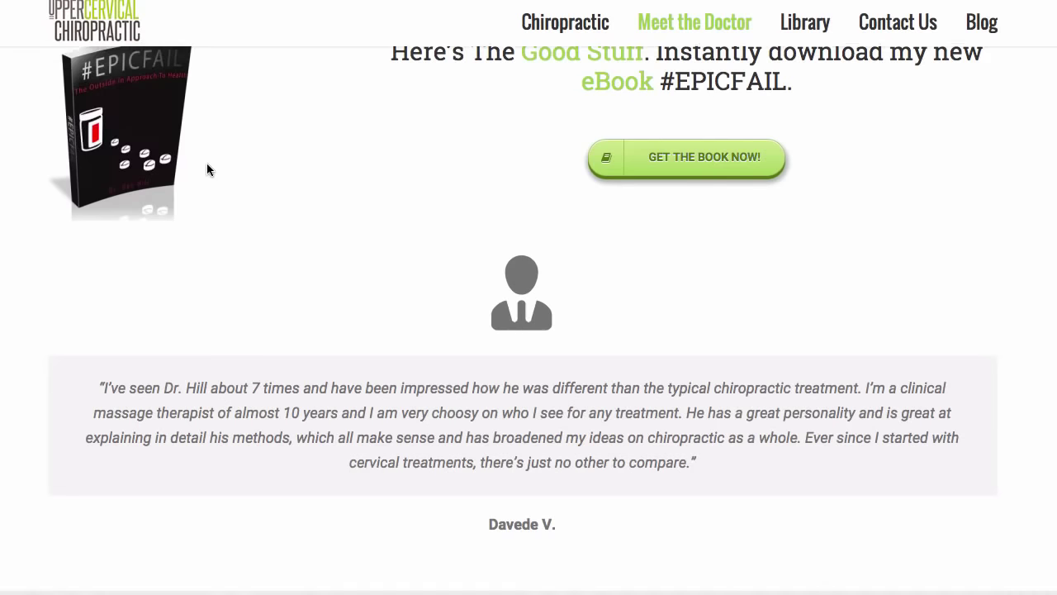
scroll(234, 216, down, 1)
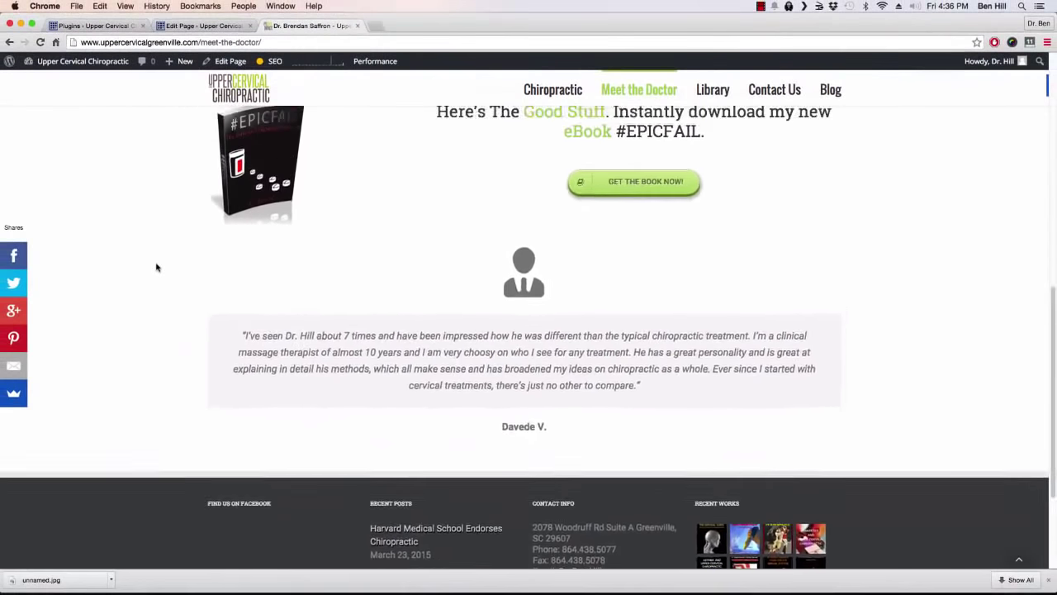
Step: Open the live site's Library page and look through its grid of health research report covers
scroll(157, 267, up, 5)
scroll(157, 267, up, 8)
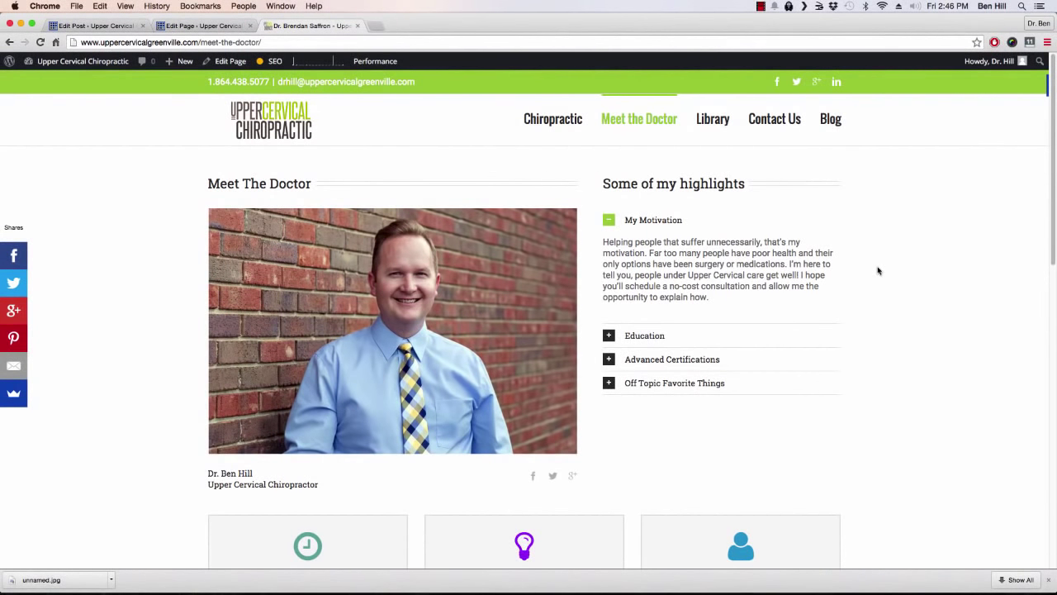
click(721, 128)
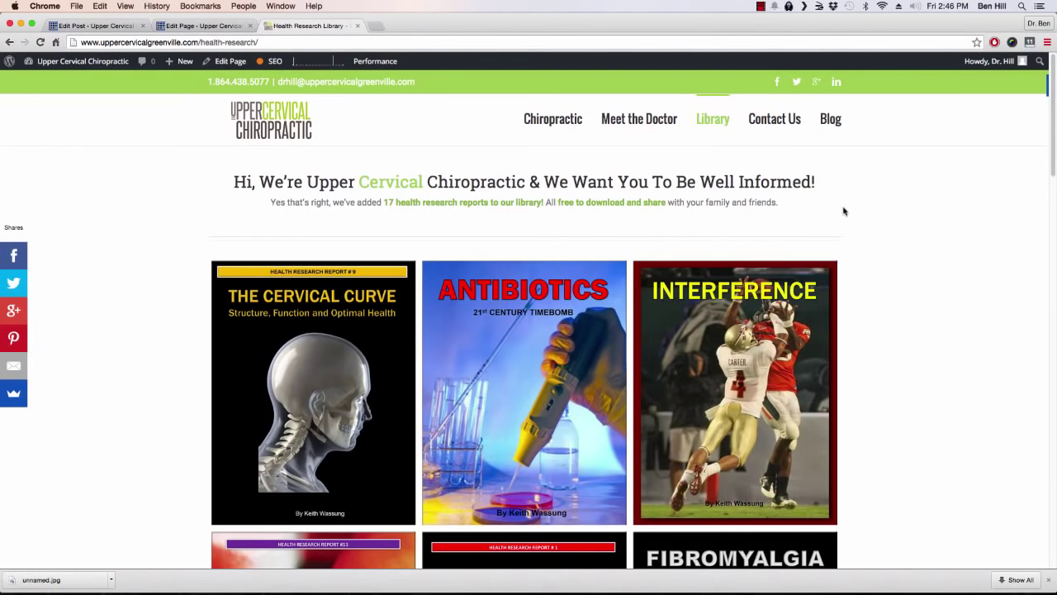
scroll(853, 227, down, 5)
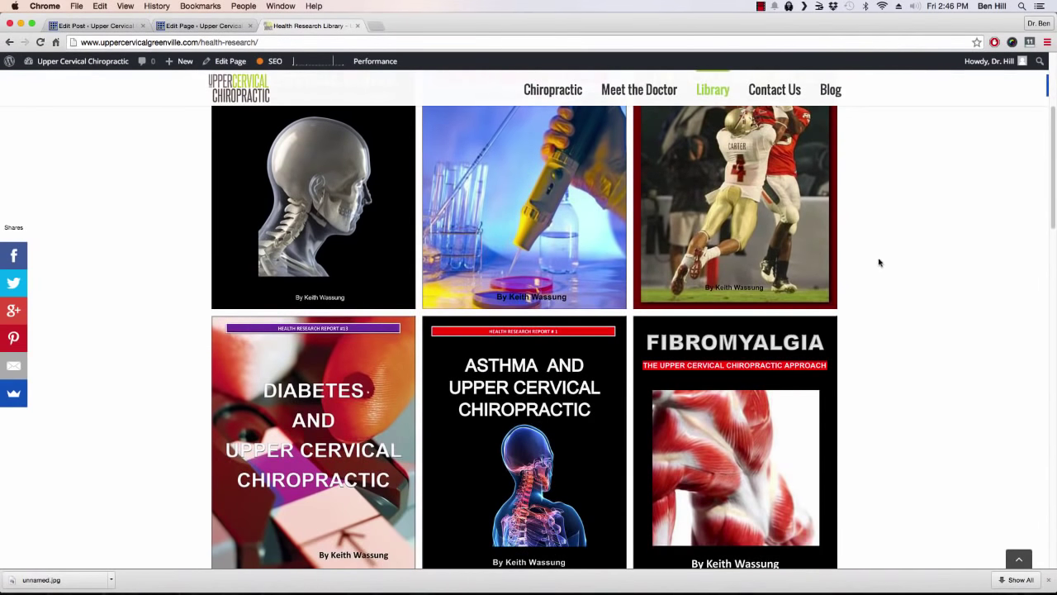
scroll(872, 269, down, 4)
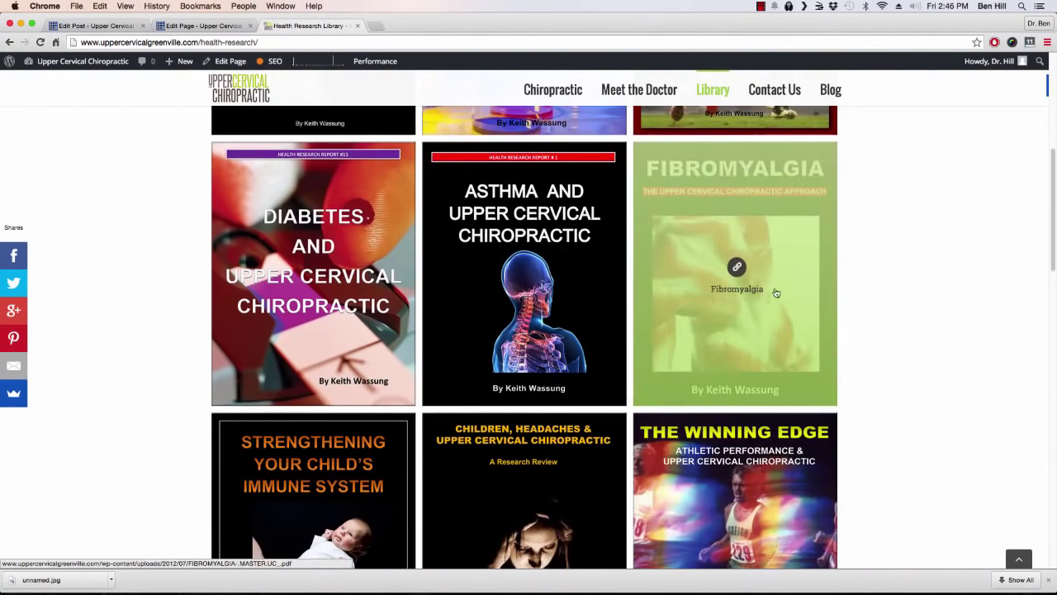
scroll(885, 291, down, 5)
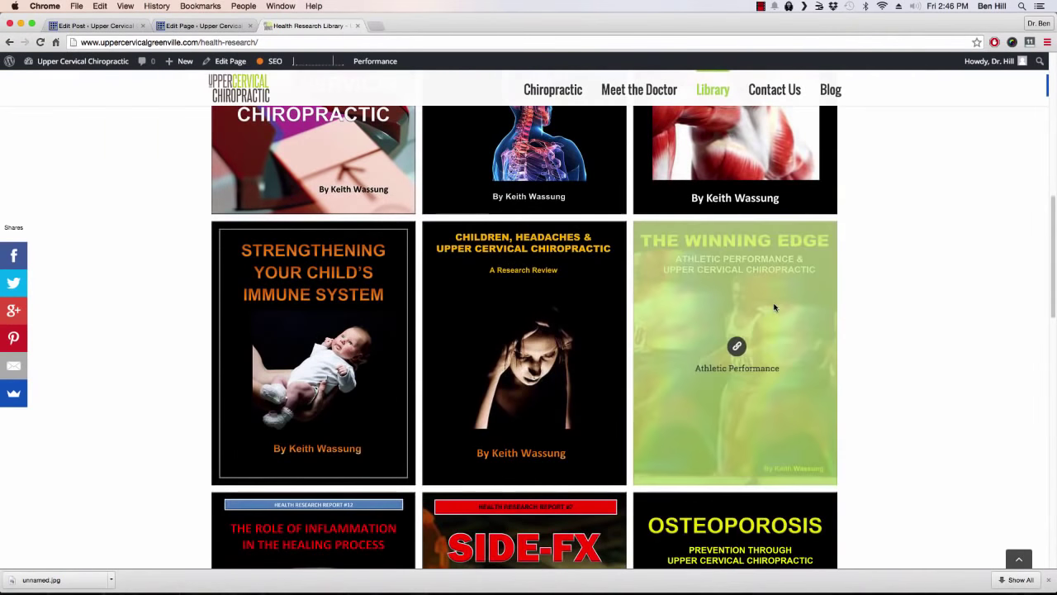
scroll(885, 314, down, 12)
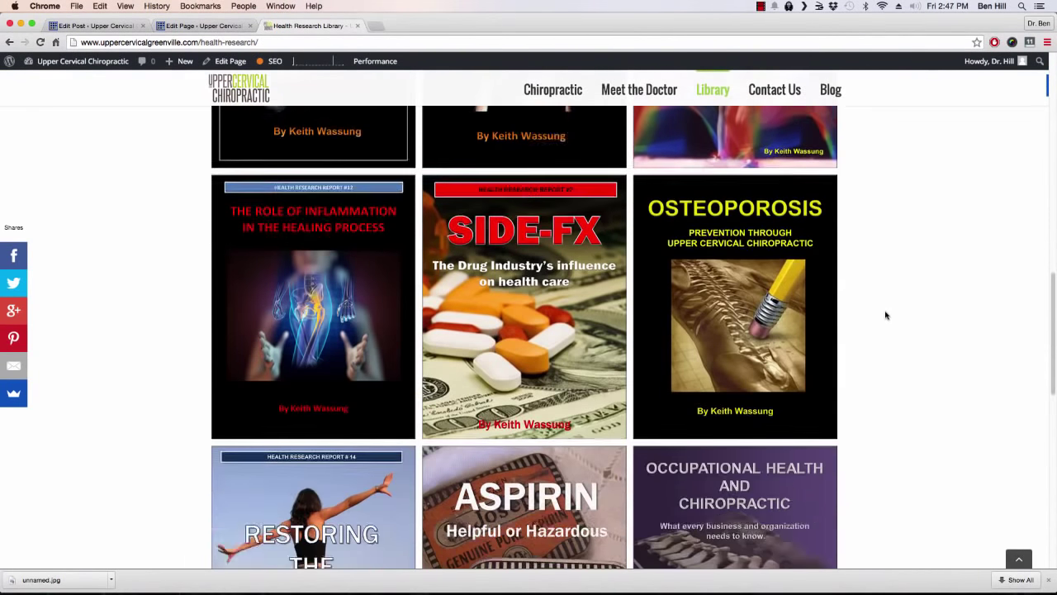
scroll(886, 315, down, 4)
scroll(886, 314, down, 4)
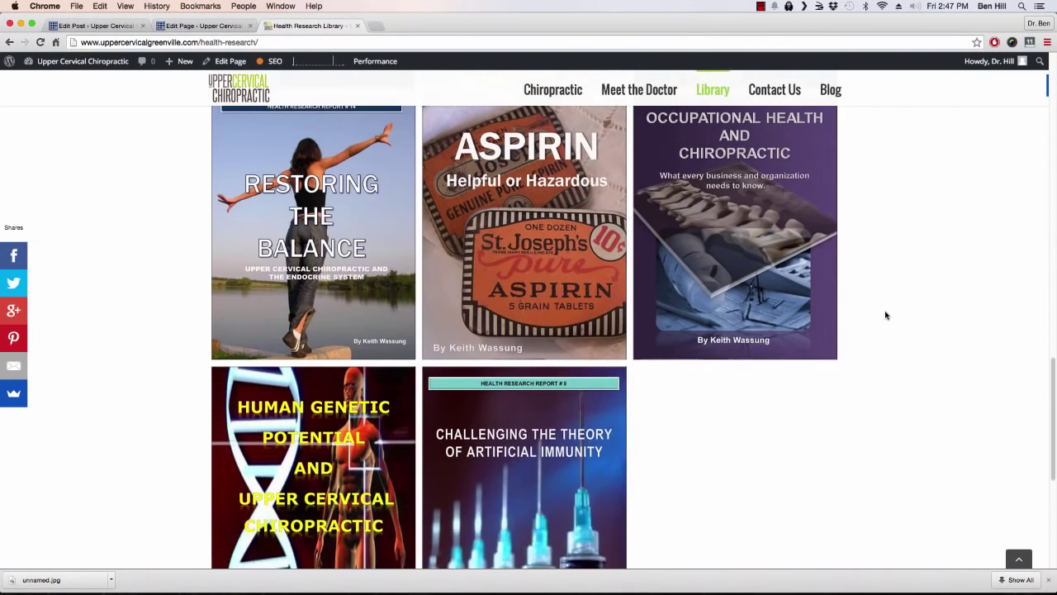
scroll(885, 314, up, 20)
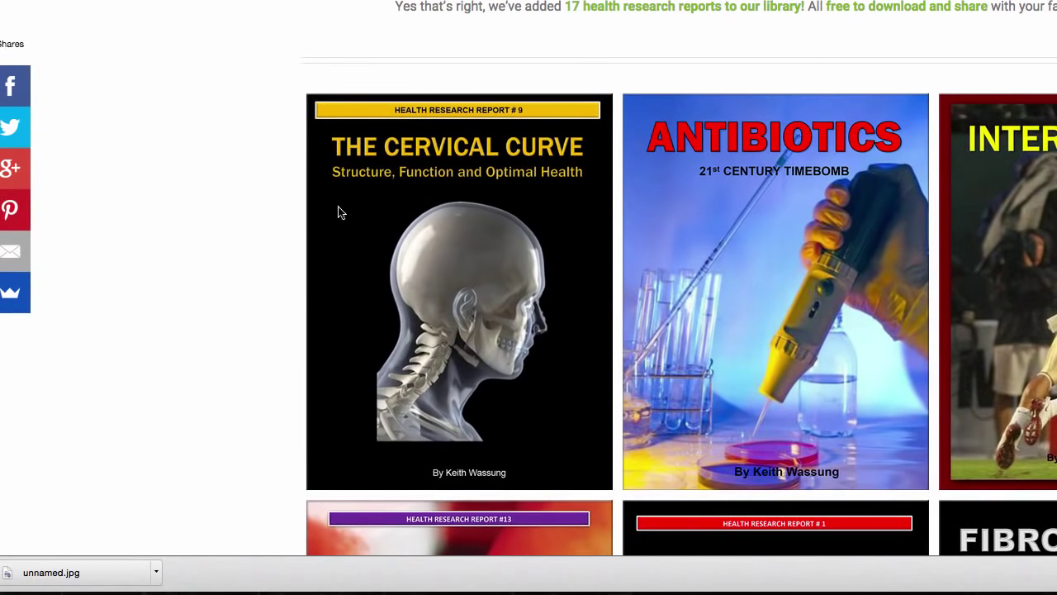
Step: Open The Cervical Curve report's PDF from the Library grid, skim its pages and return to the Library page
mouse_move(429, 215)
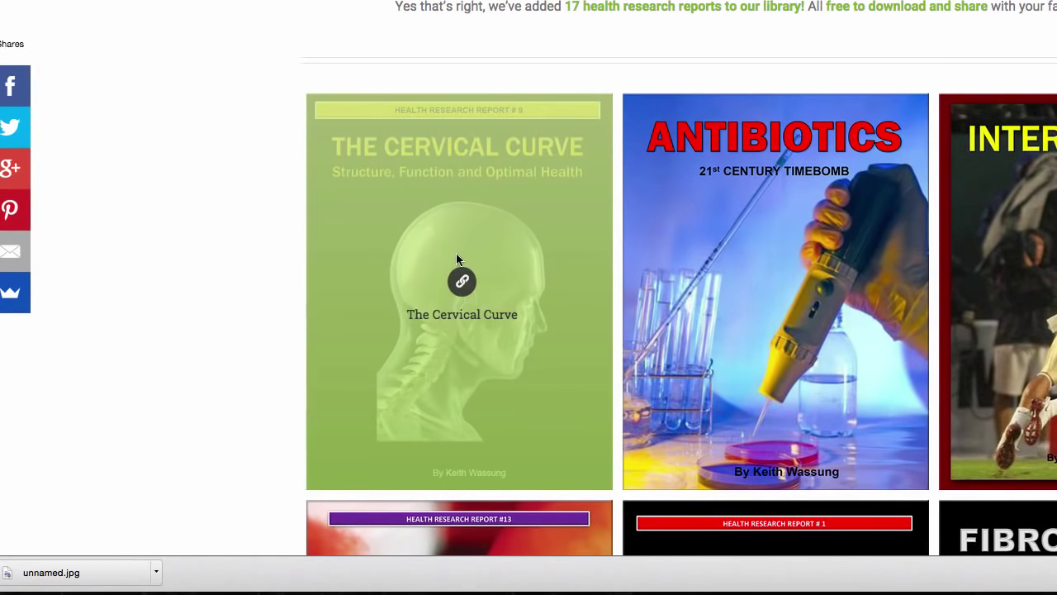
click(463, 284)
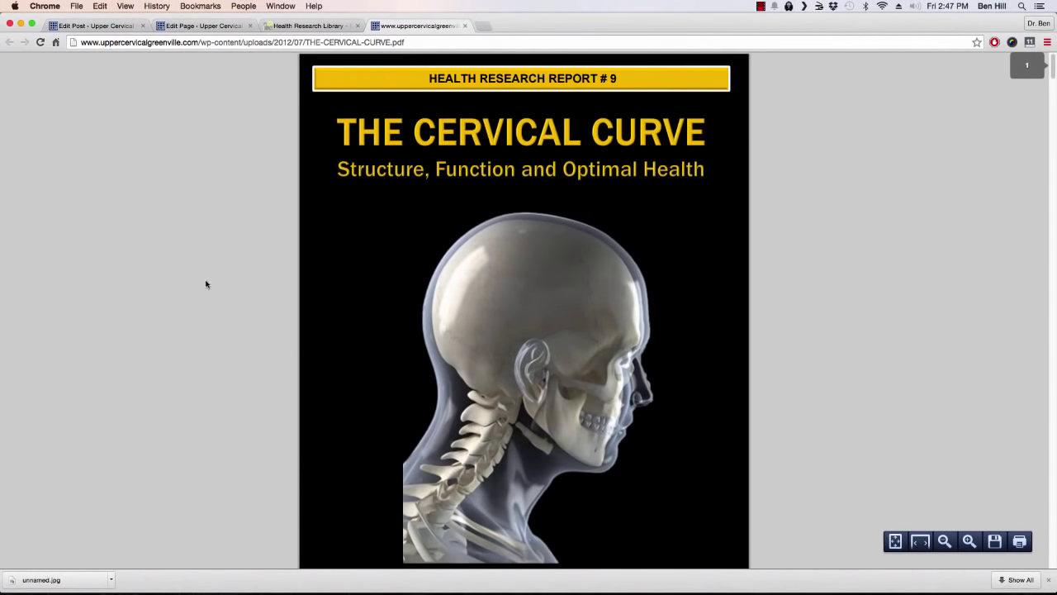
scroll(222, 284, down, 10)
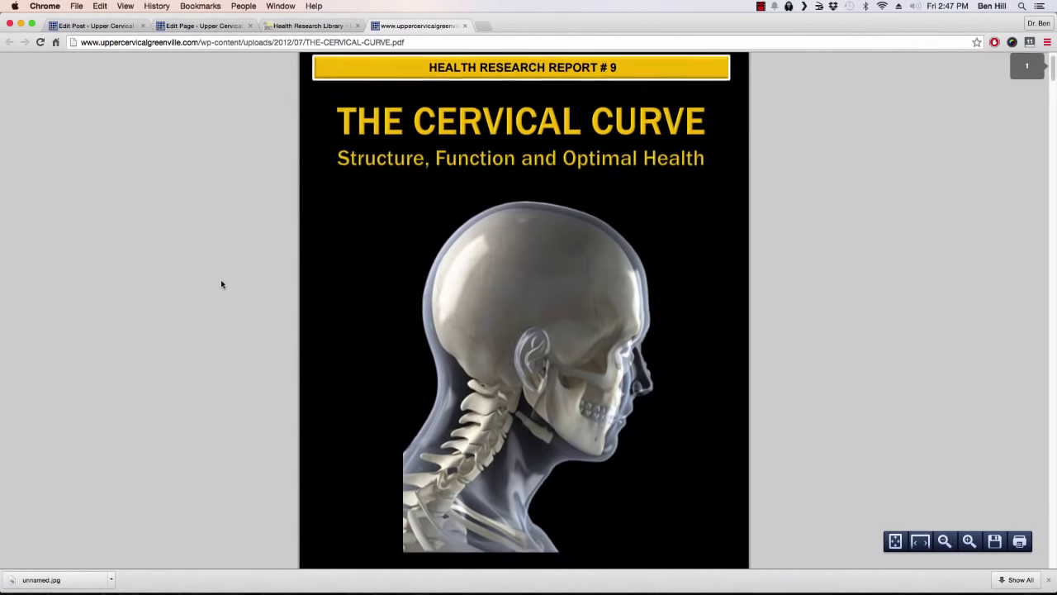
scroll(222, 282, down, 6)
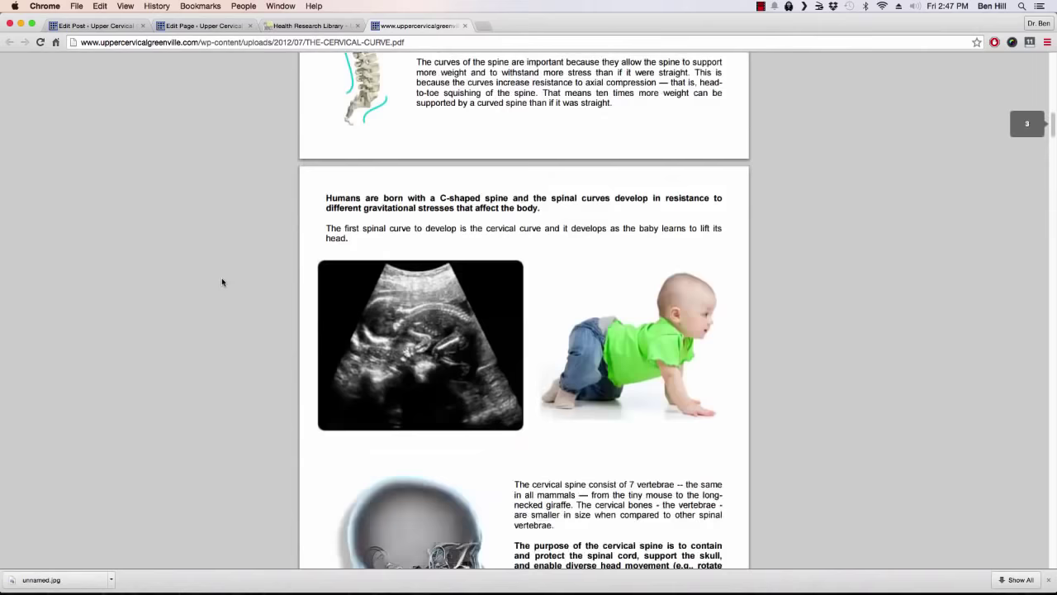
scroll(223, 281, up, 15)
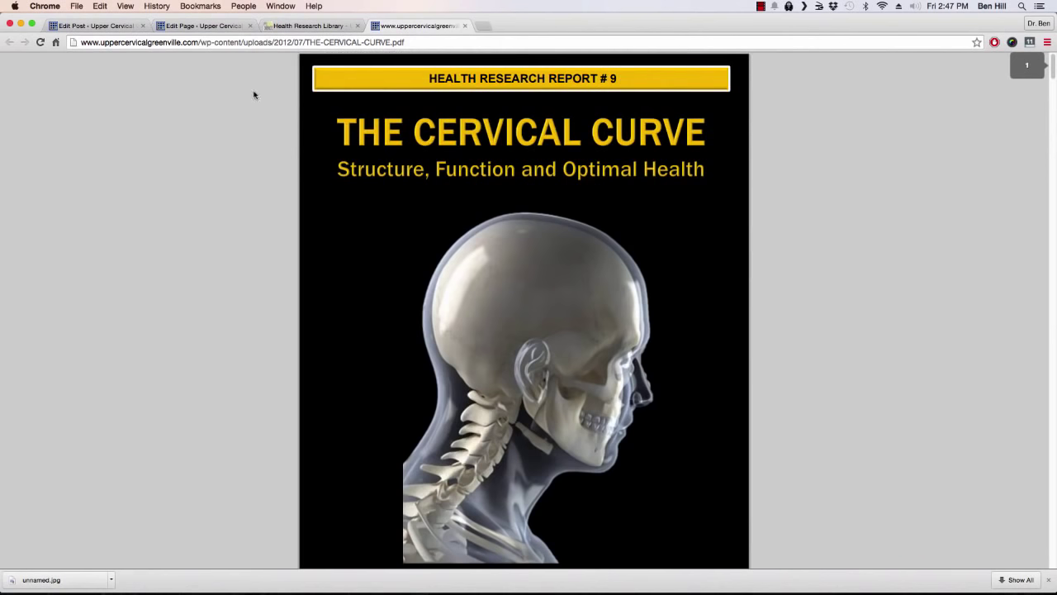
click(331, 27)
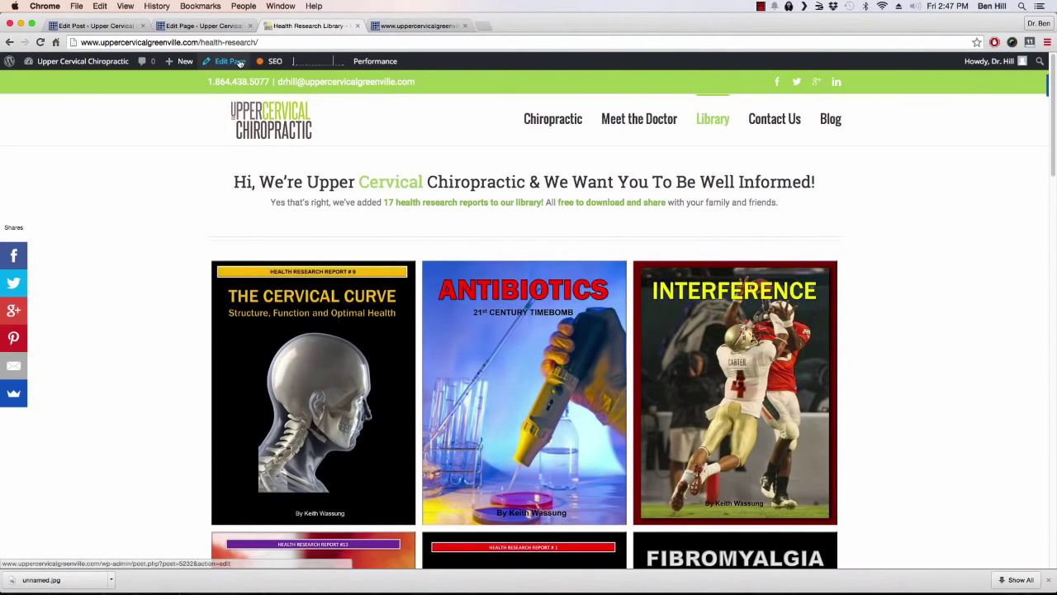
Step: Compare the Library page's Fusion Builder layout and page settings in the editor with the live Library page
click(220, 29)
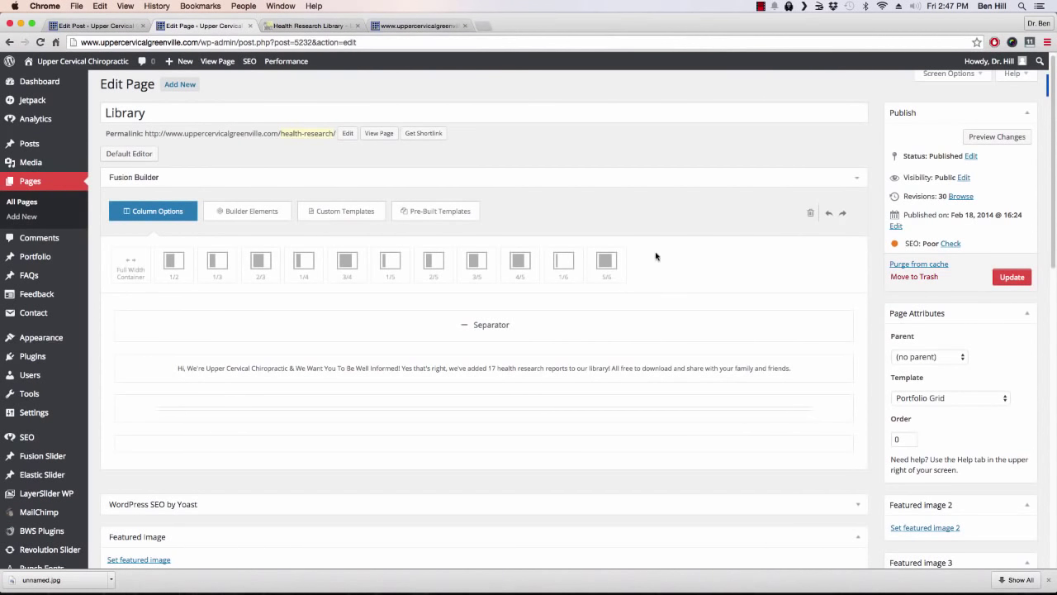
scroll(656, 256, down, 1)
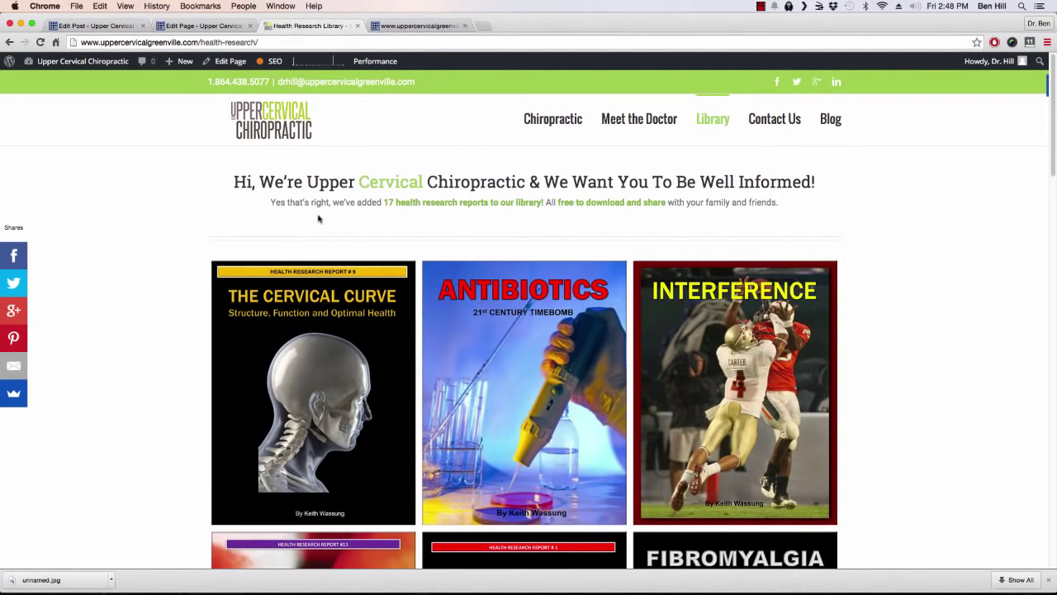
click(202, 26)
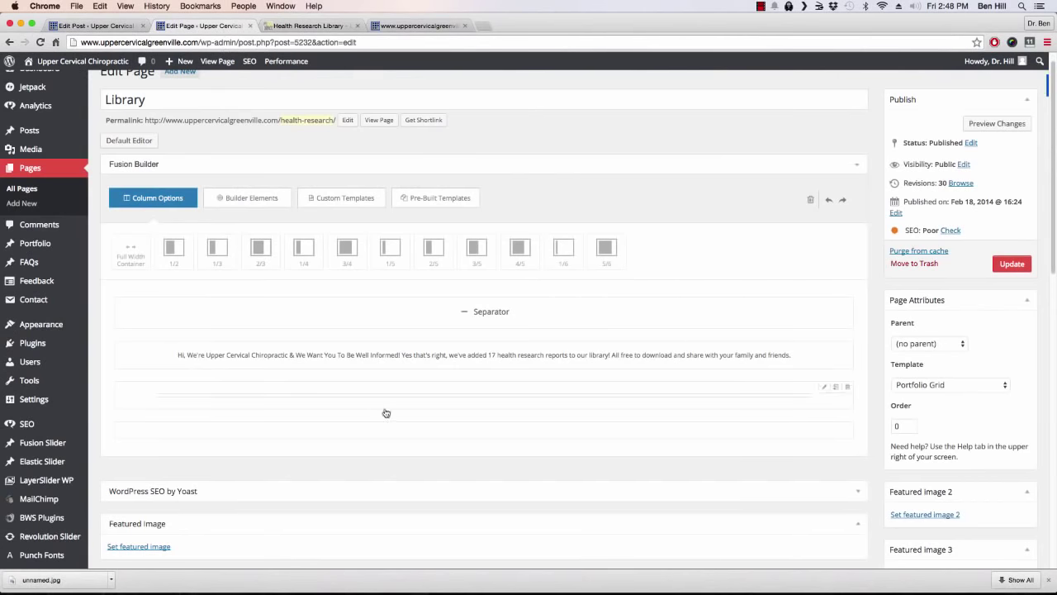
scroll(516, 296, down, 5)
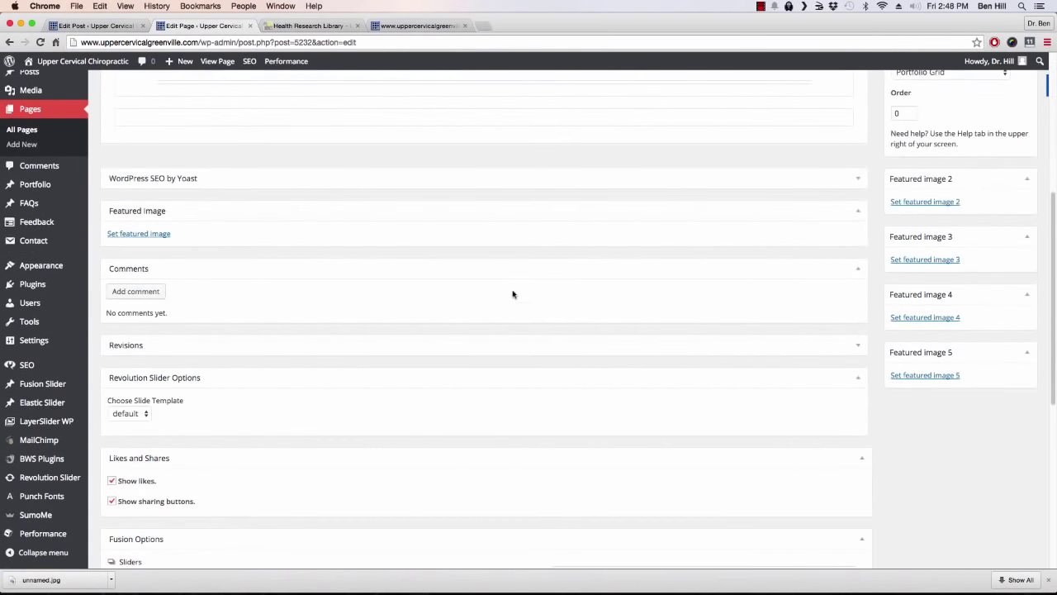
scroll(490, 289, down, 1)
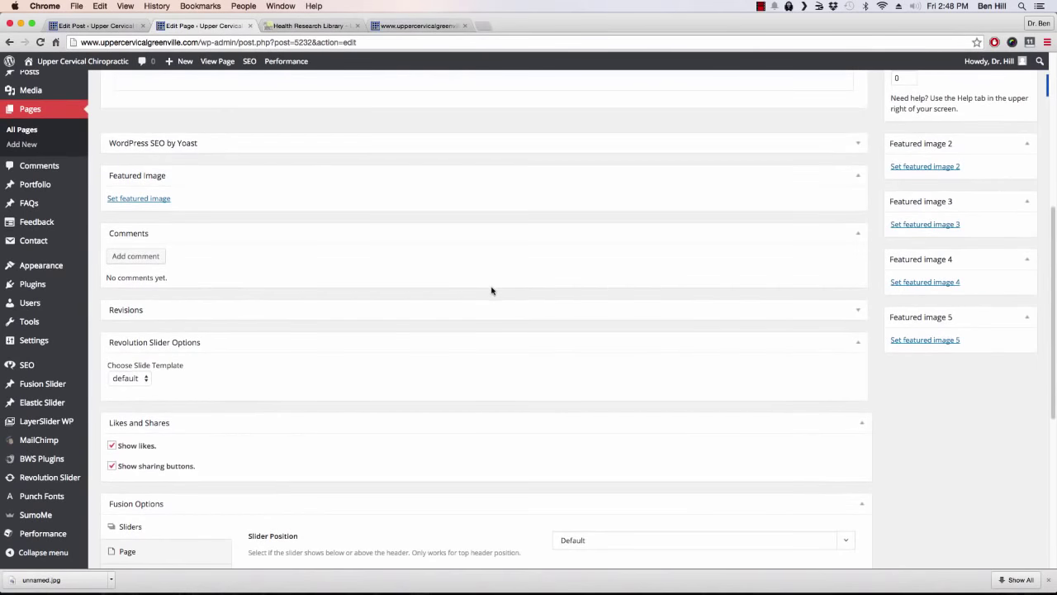
scroll(492, 291, up, 6)
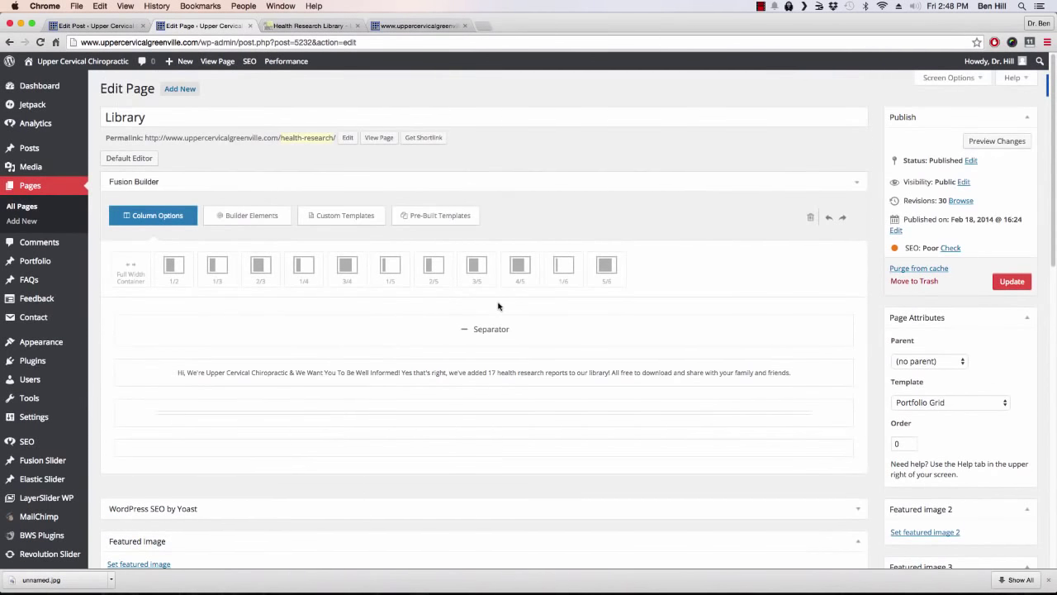
click(334, 26)
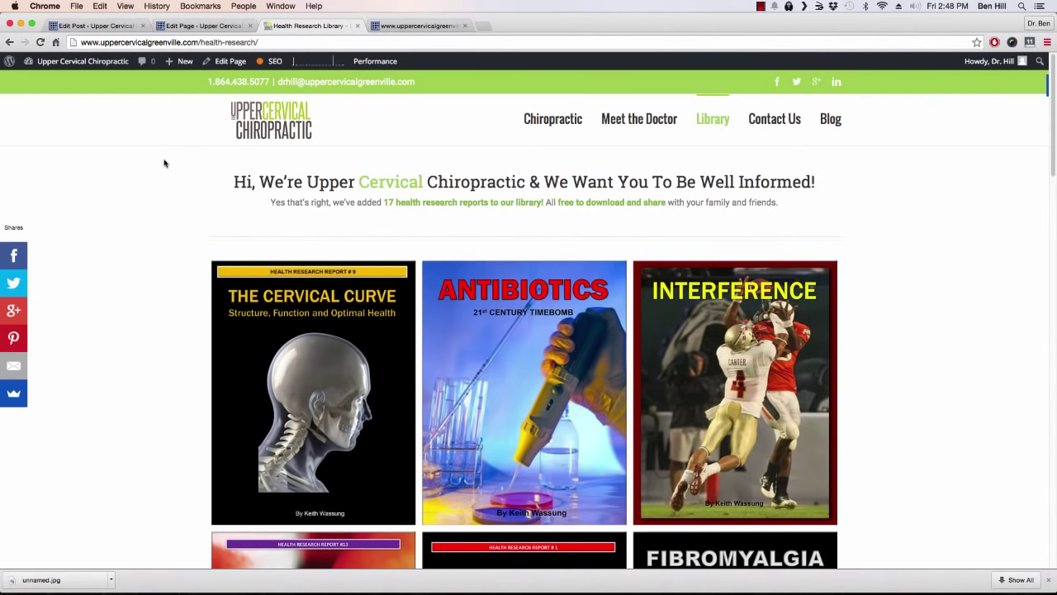
Step: Open the WordPress list of portfolio items from the Library page's editor and look through its report entries
click(204, 27)
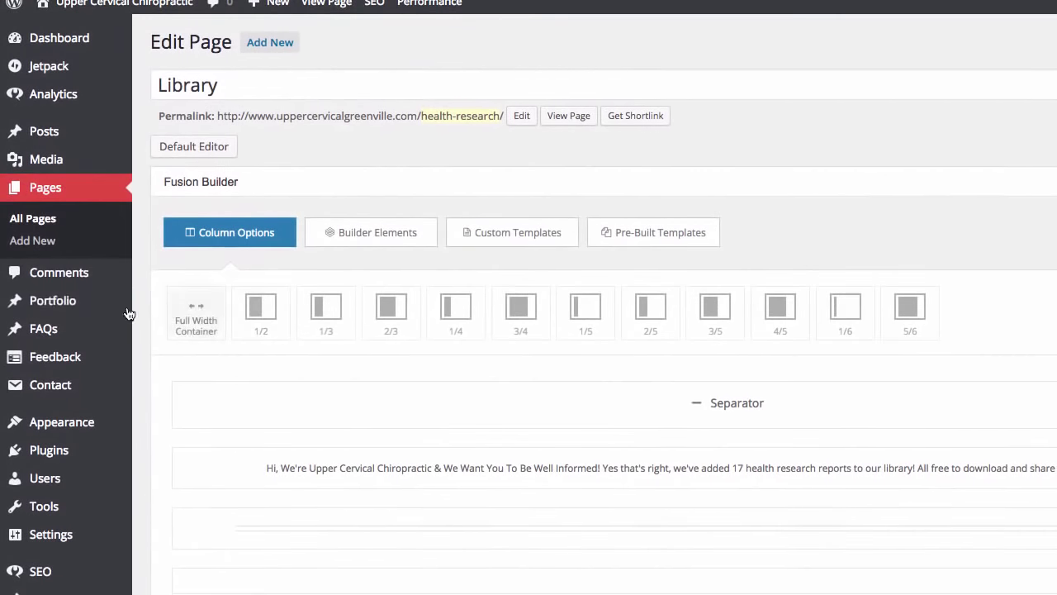
mouse_move(51, 264)
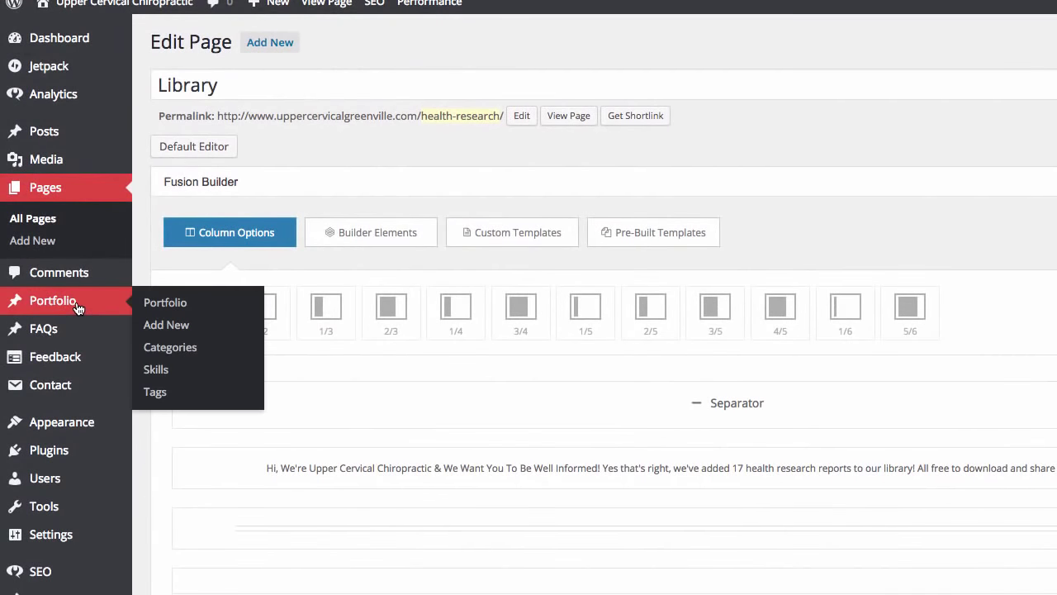
click(176, 310)
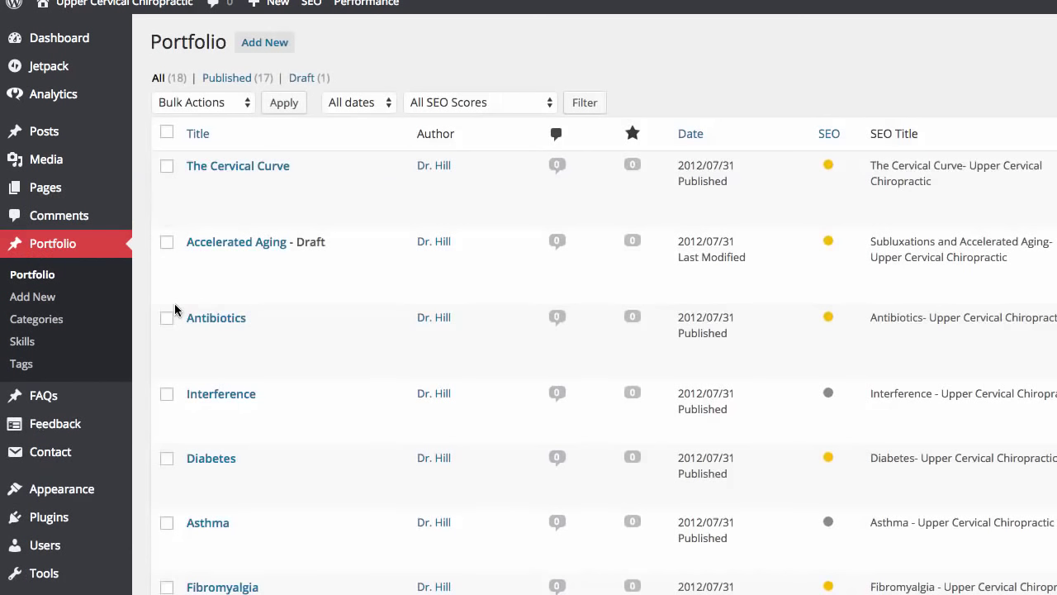
scroll(279, 240, down, 3)
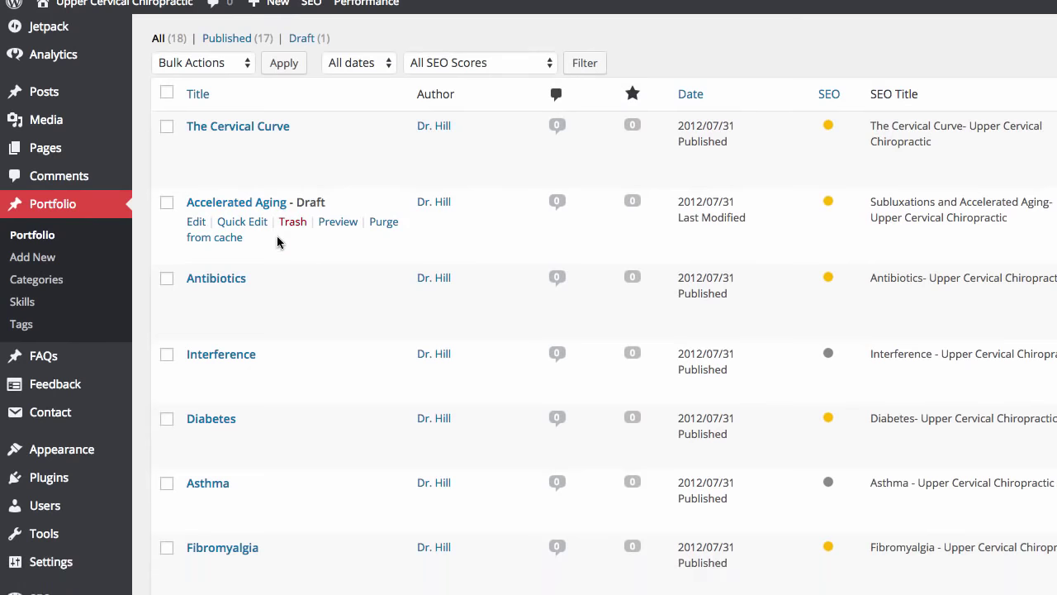
scroll(266, 298, down, 5)
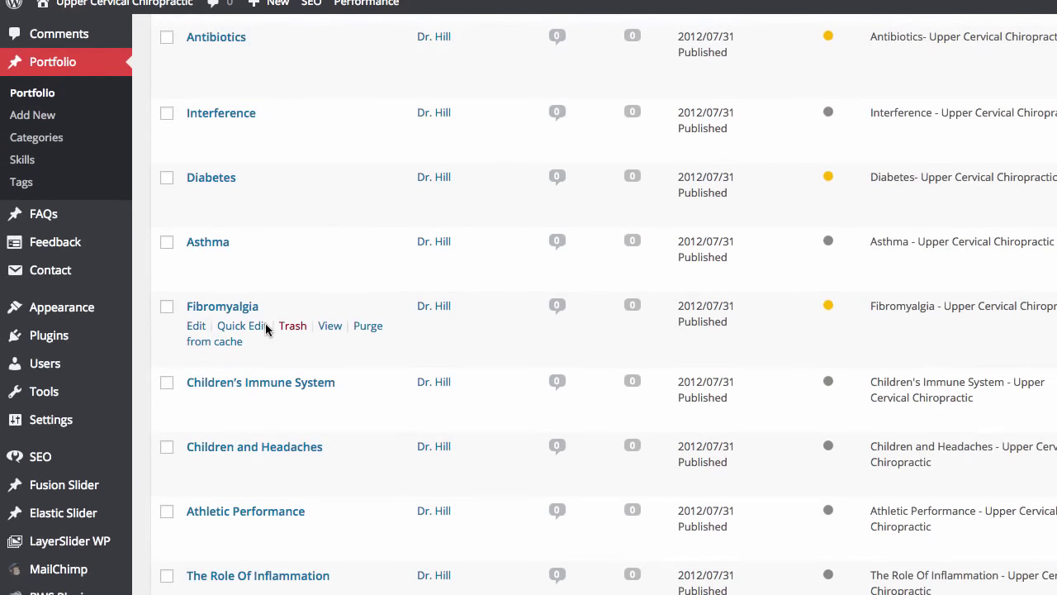
scroll(265, 330, down, 2)
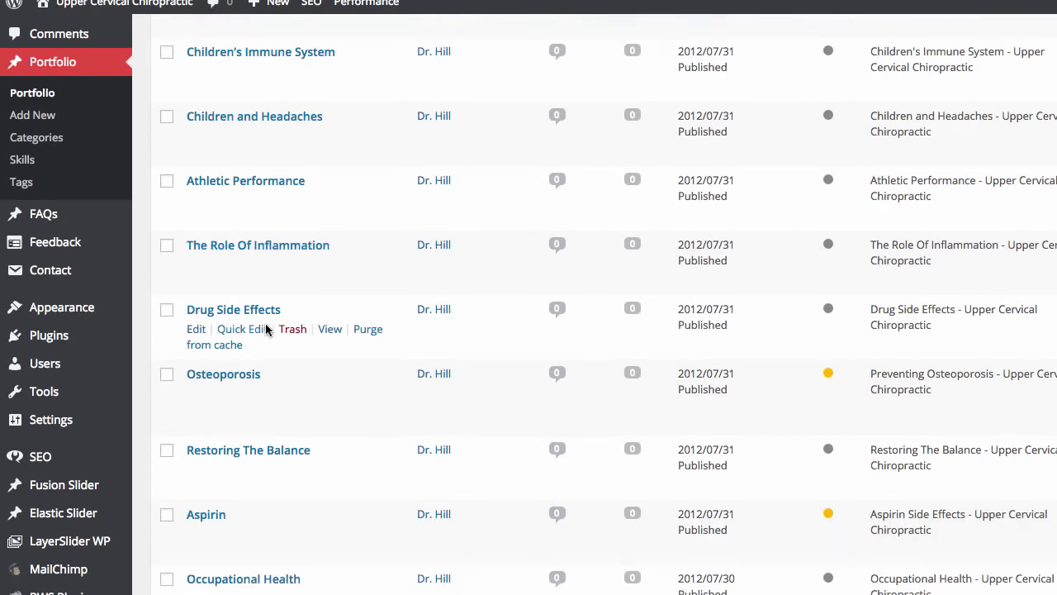
Step: Open The Cervical Curve portfolio item for editing and look through its text and custom fields as far as the Featured Image setting
scroll(265, 330, up, 2)
scroll(265, 330, up, 7)
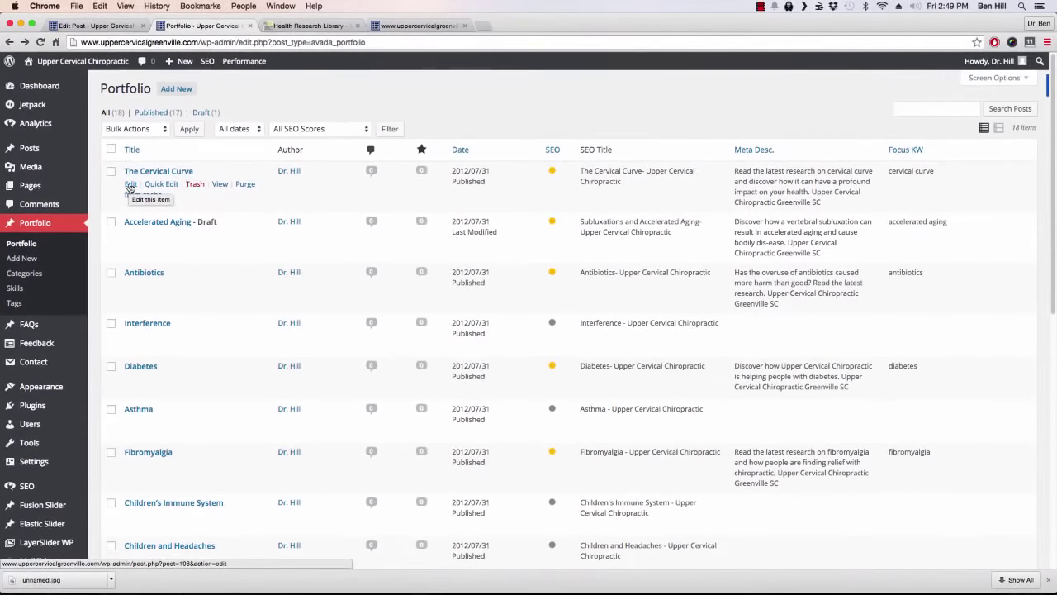
click(130, 185)
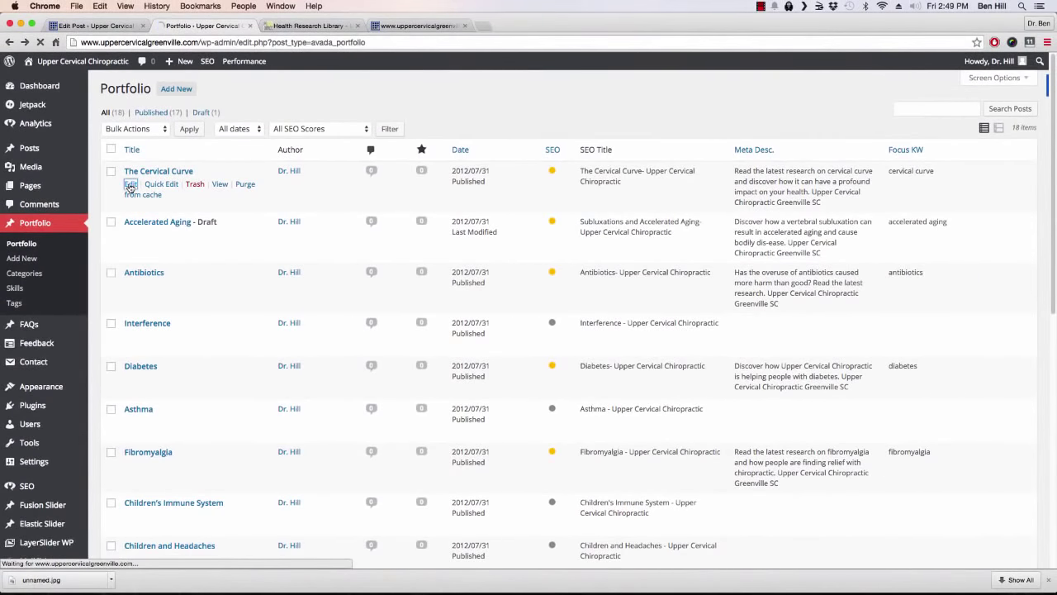
scroll(538, 197, down, 1)
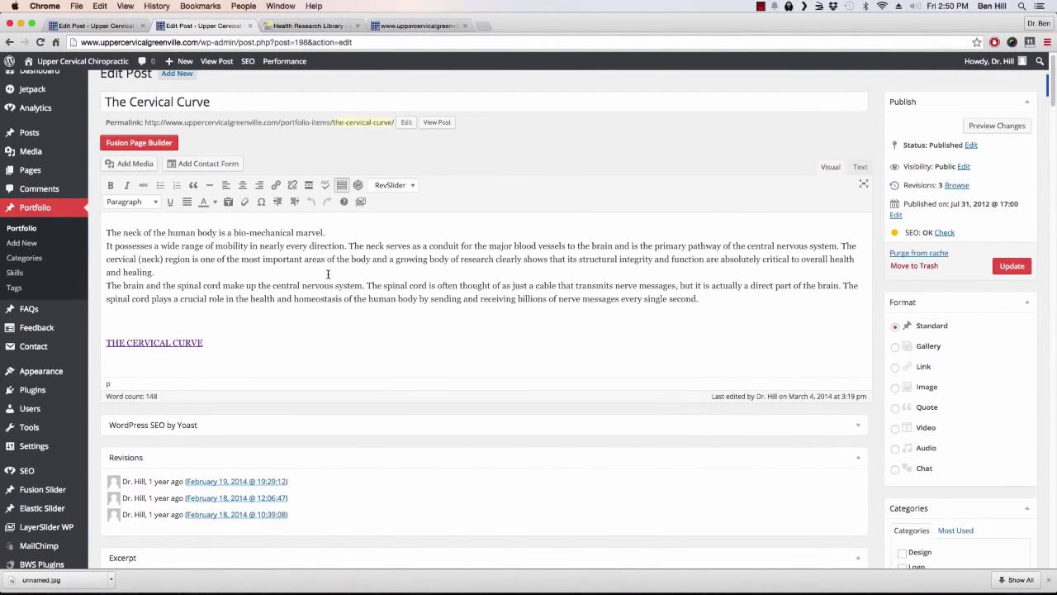
scroll(515, 299, down, 5)
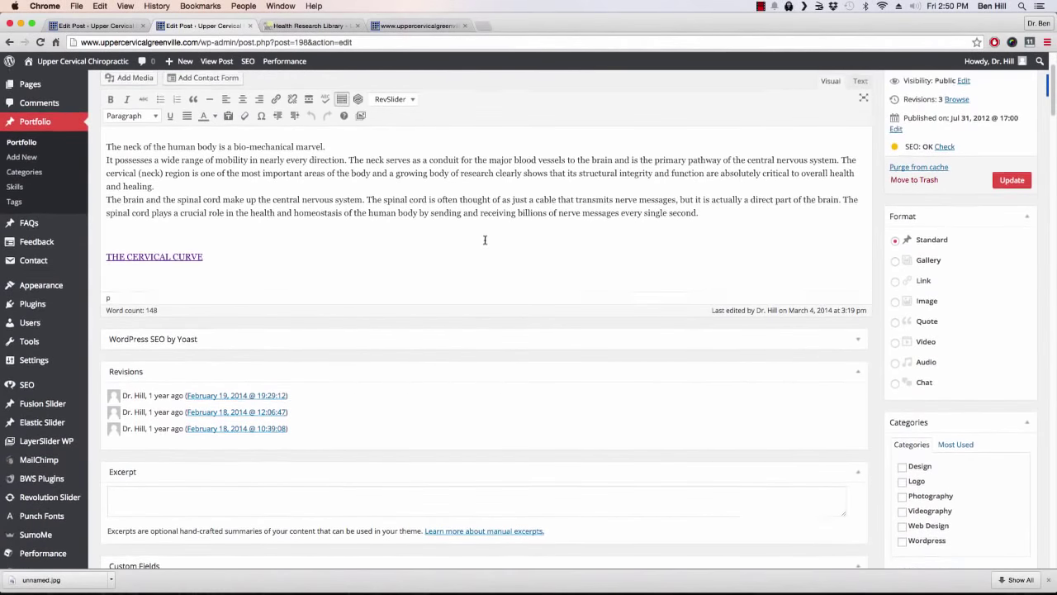
scroll(485, 240, down, 20)
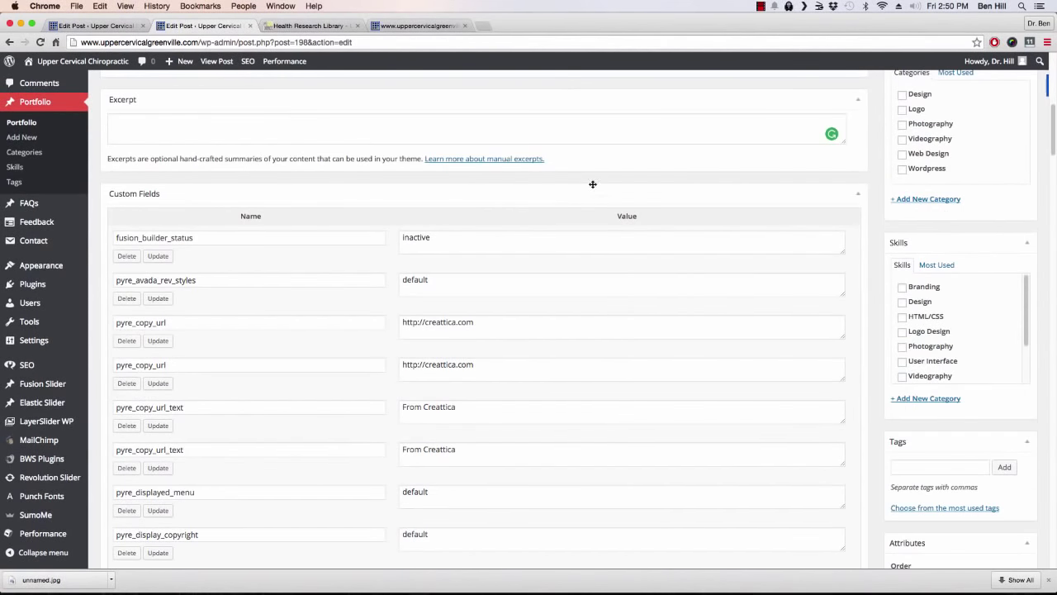
scroll(661, 203, down, 20)
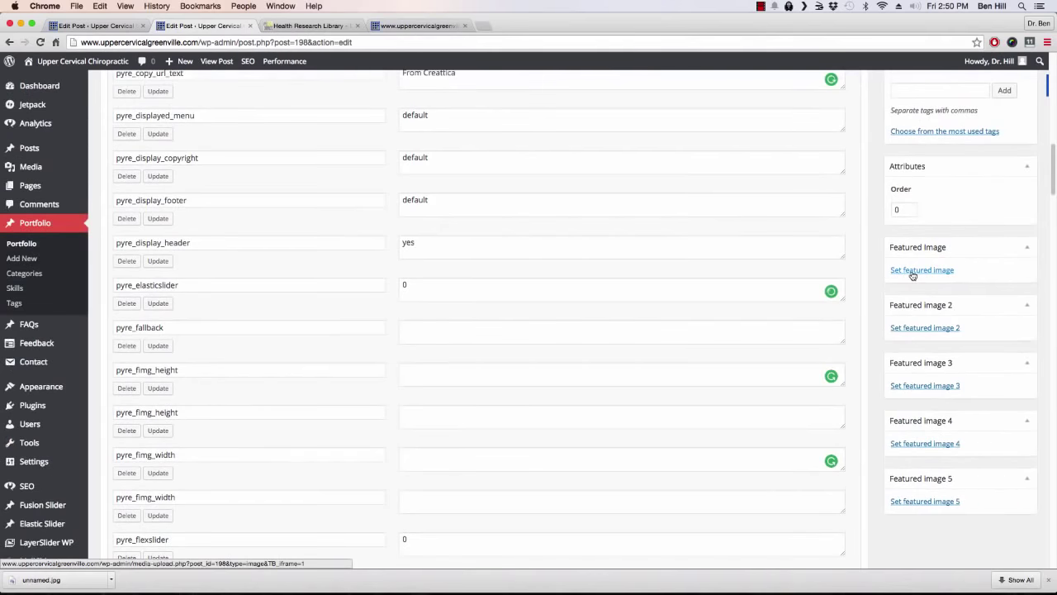
Step: Set THE-CERVICAL-CURVE.jpg from the media library as the portfolio item's featured image
click(914, 272)
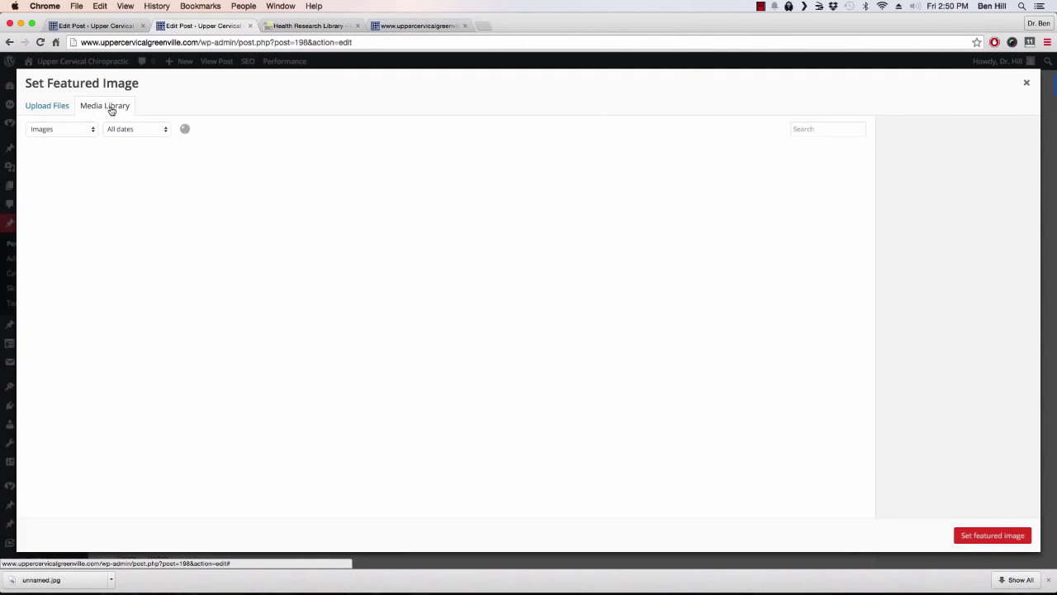
scroll(377, 378, down, 5)
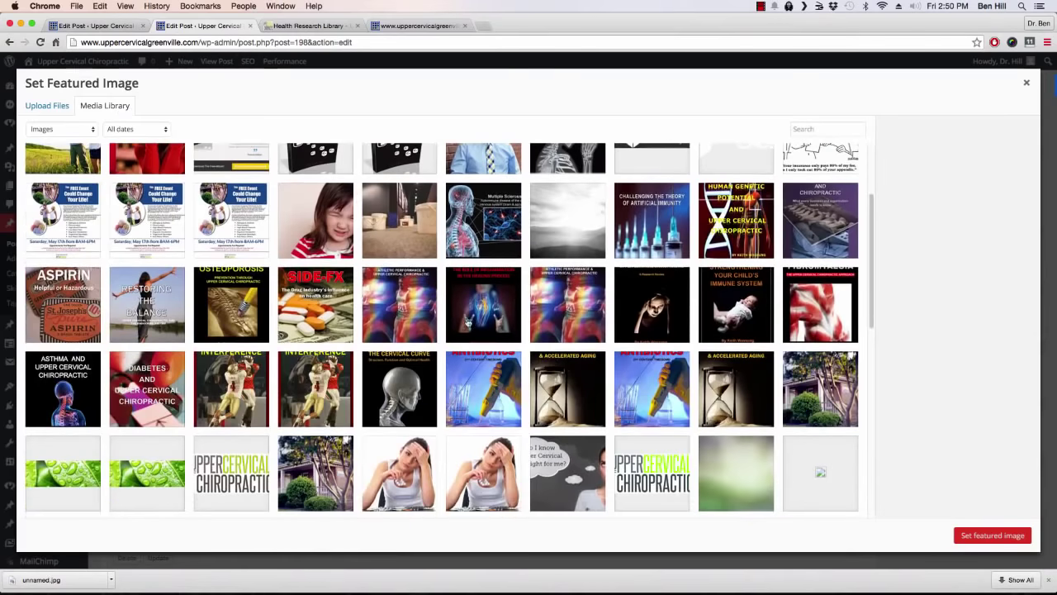
click(395, 383)
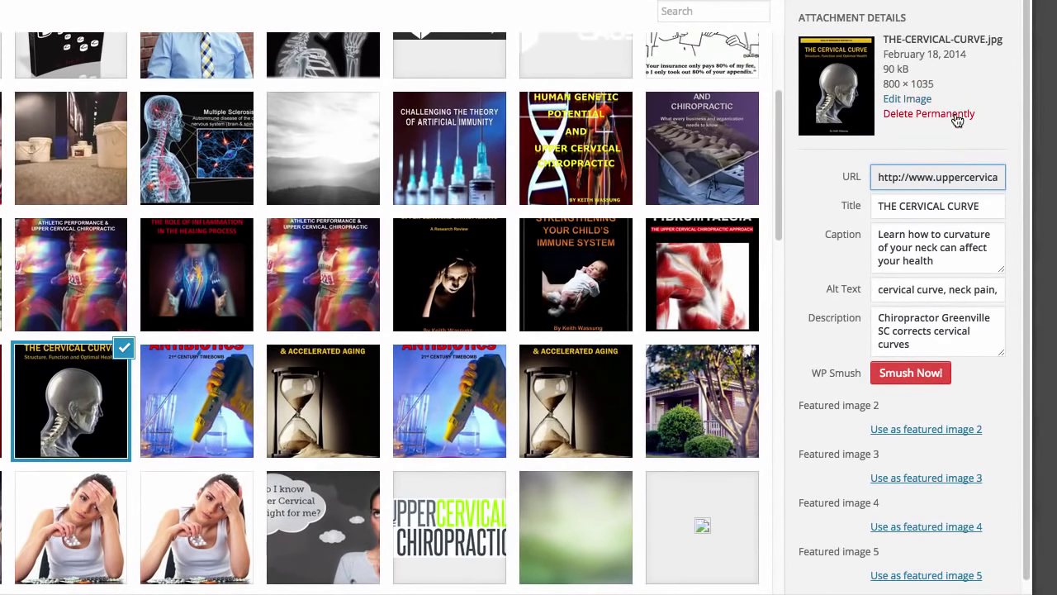
scroll(838, 319, down, 1)
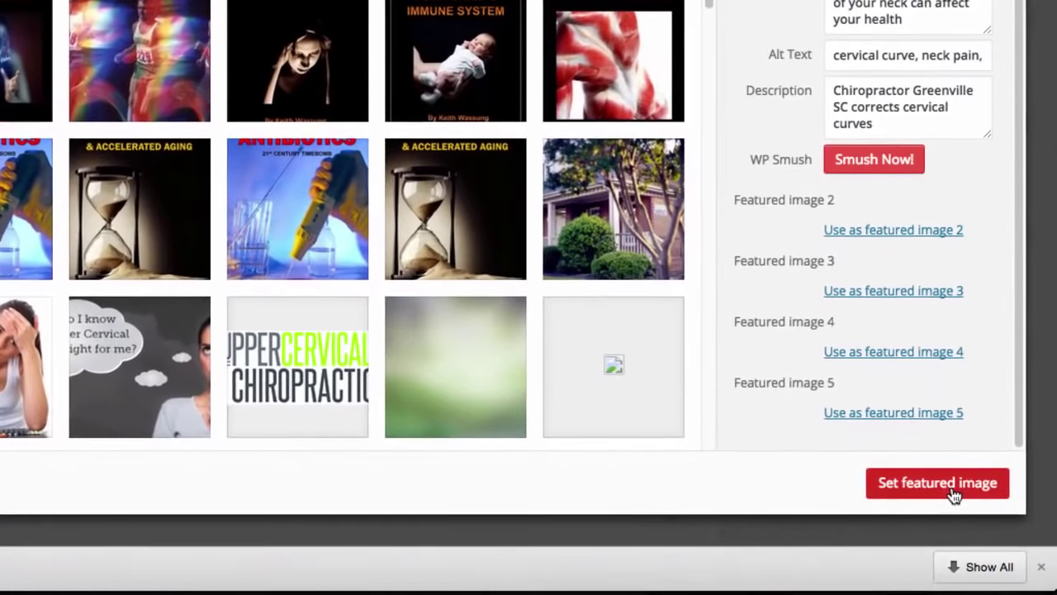
click(960, 544)
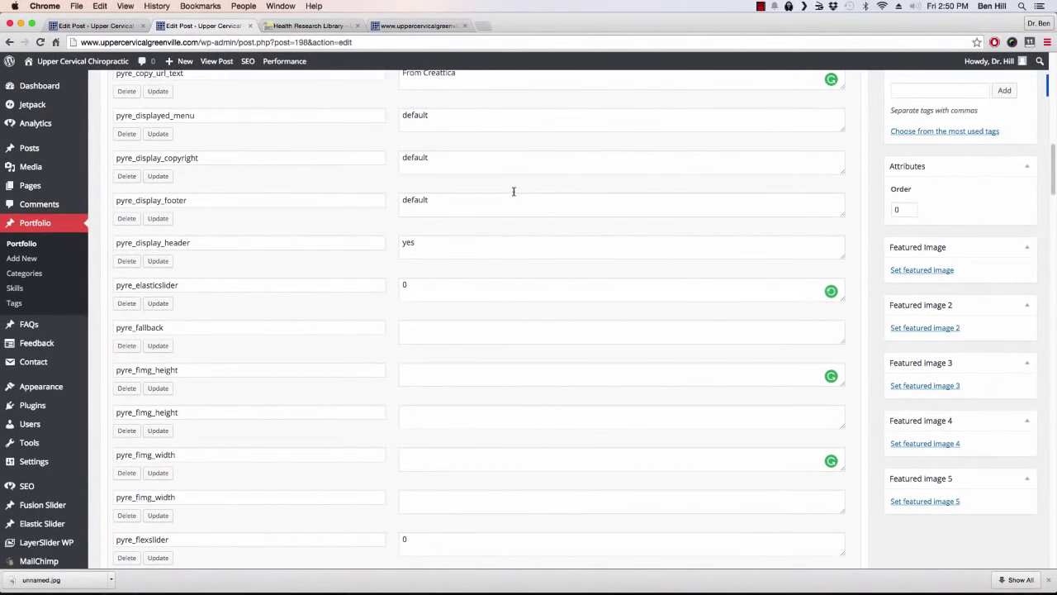
click(314, 28)
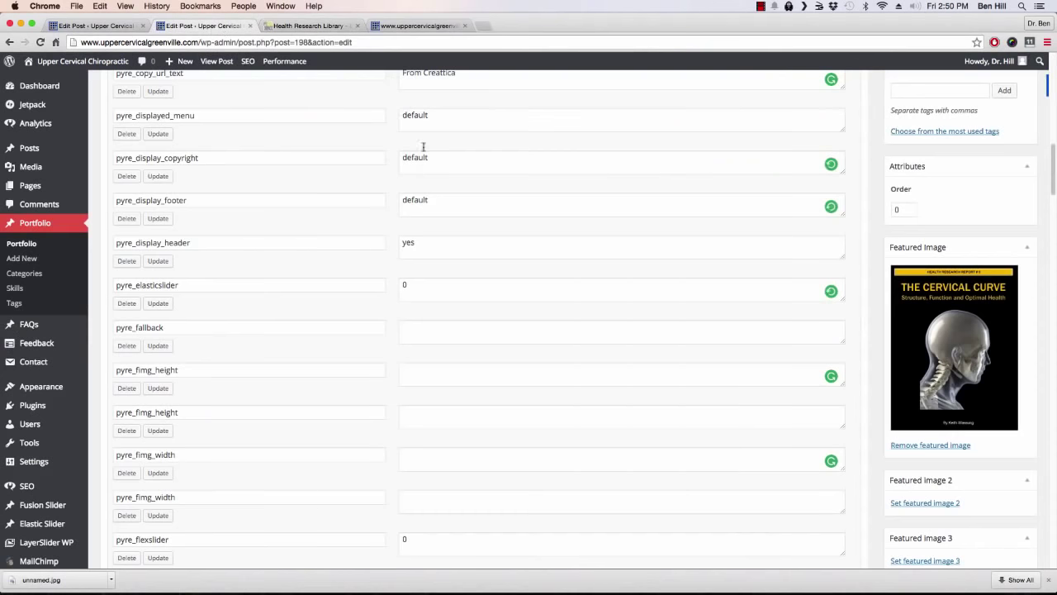
click(203, 25)
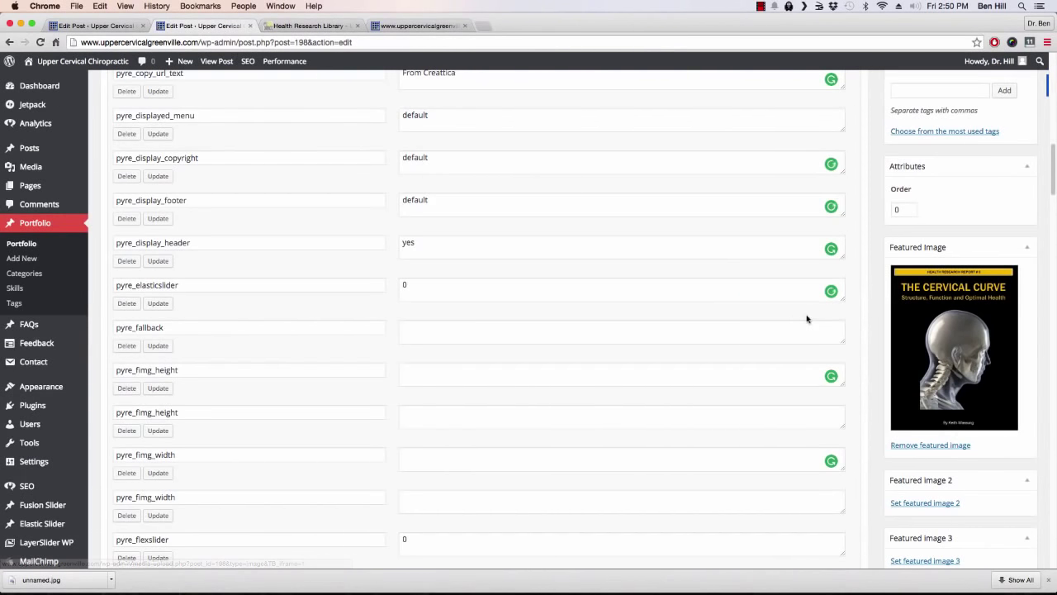
Step: Leave the portfolio item and open the page for uploading new media files
scroll(818, 319, up, 5)
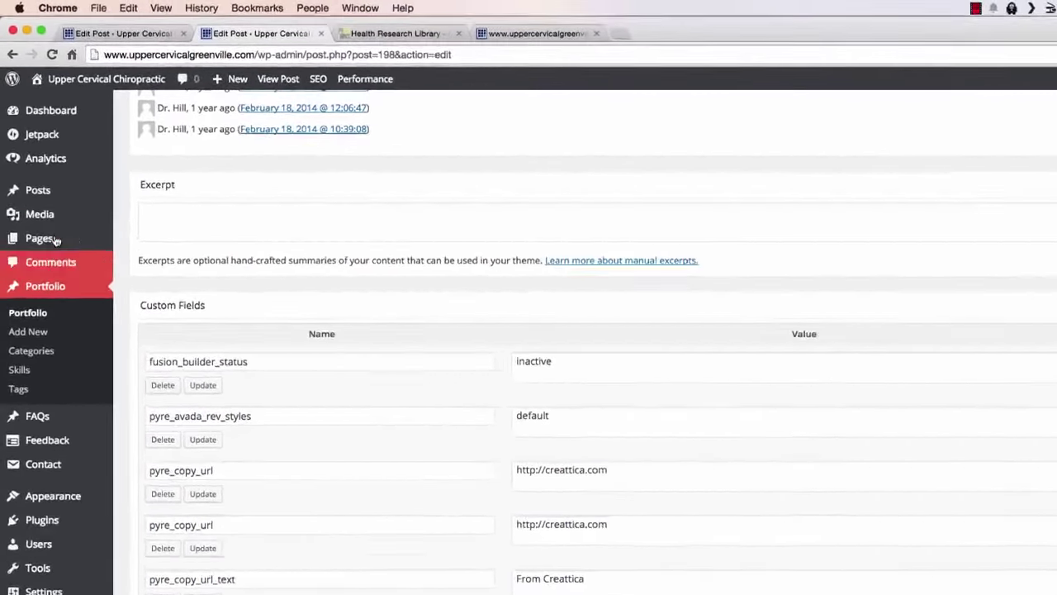
mouse_move(31, 173)
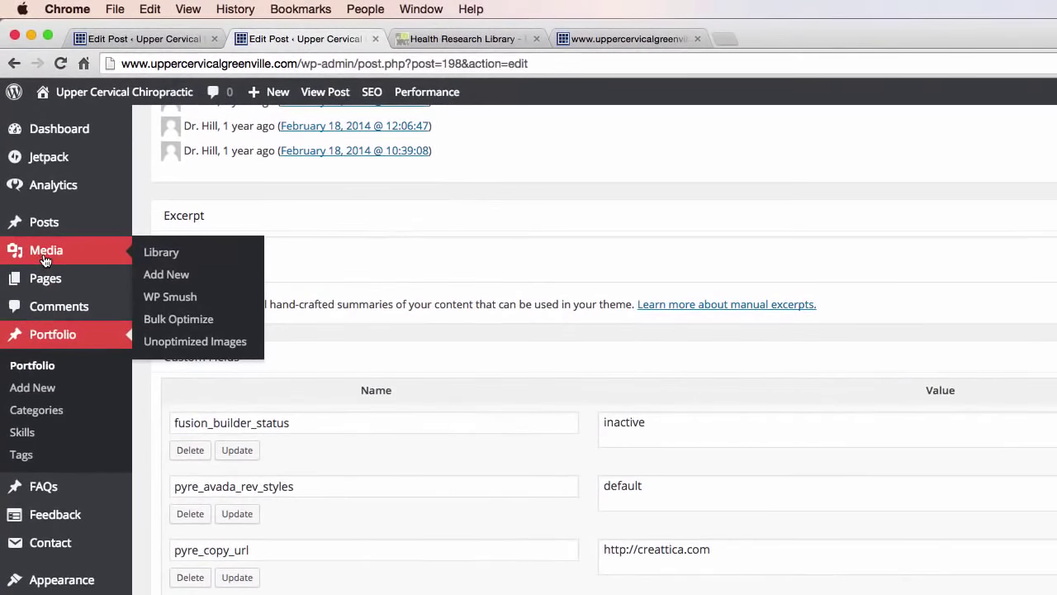
click(169, 275)
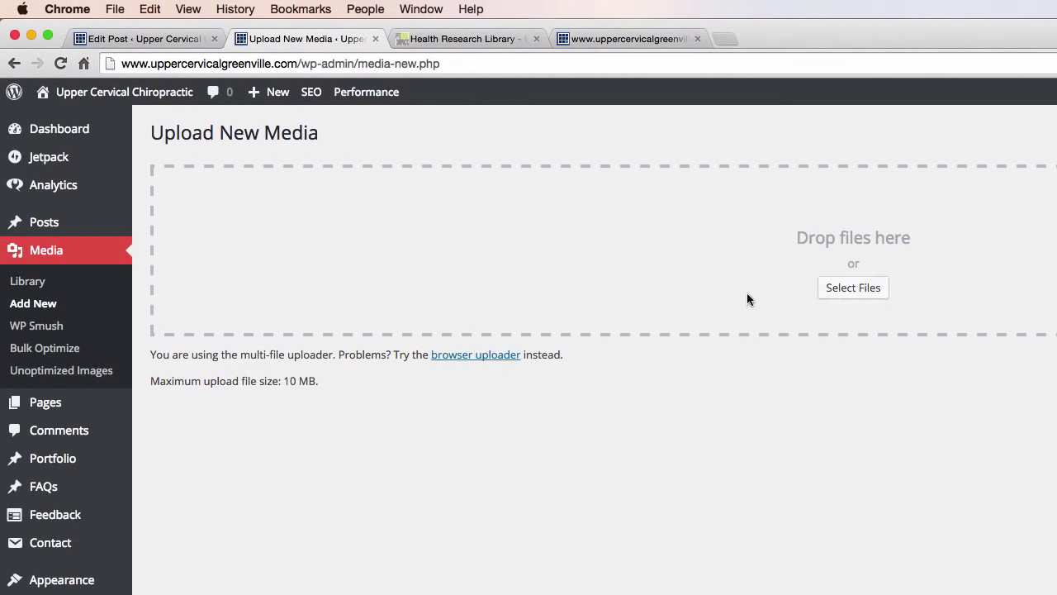
Step: Open the attachment details of THE-CERVICAL-CURVE.pdf in the media library and copy the file's URL
click(36, 284)
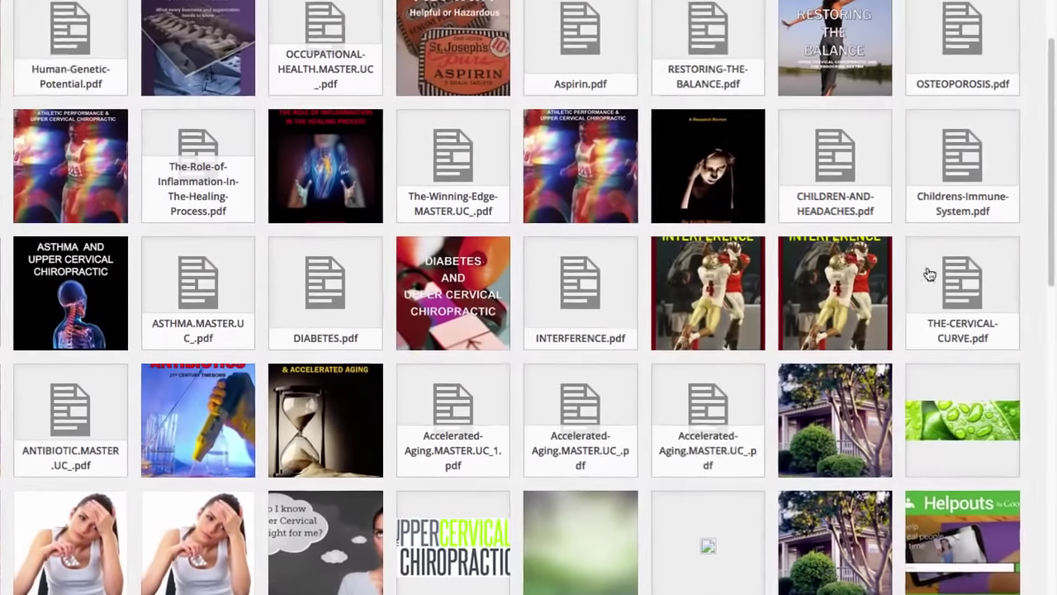
click(972, 303)
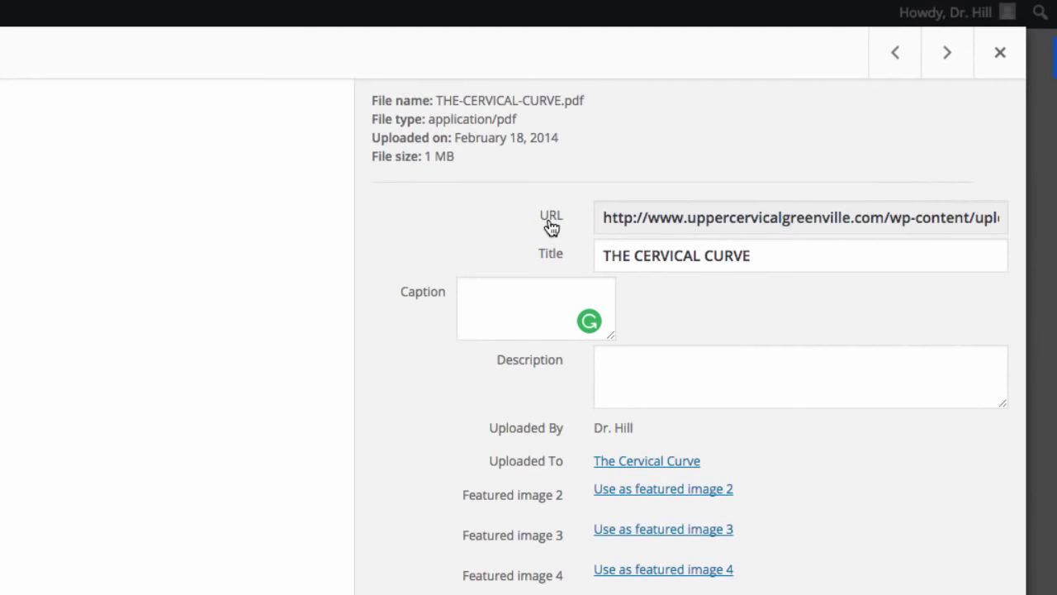
click(691, 225)
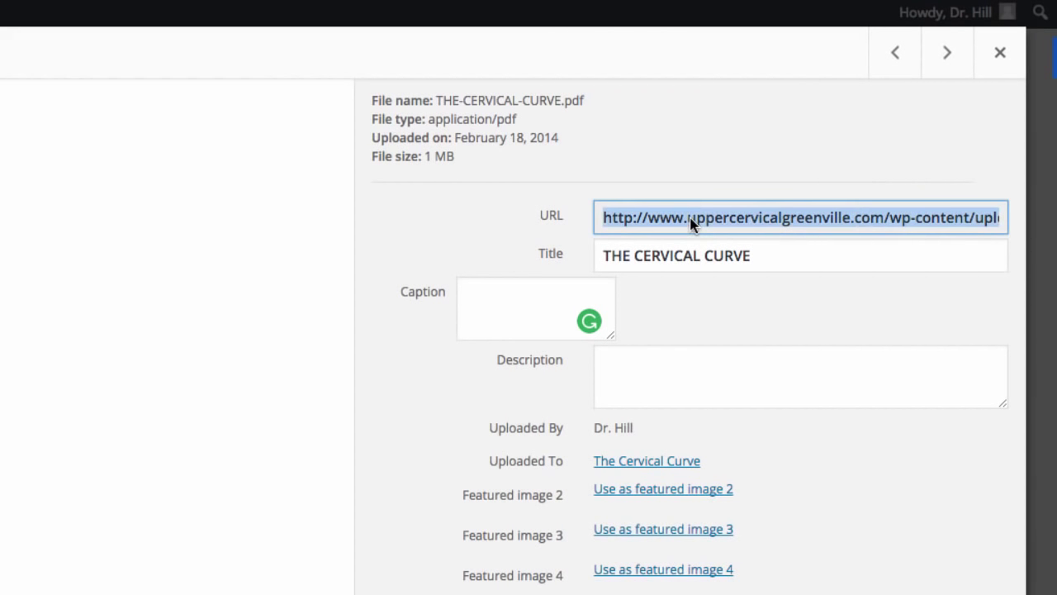
right_click(691, 224)
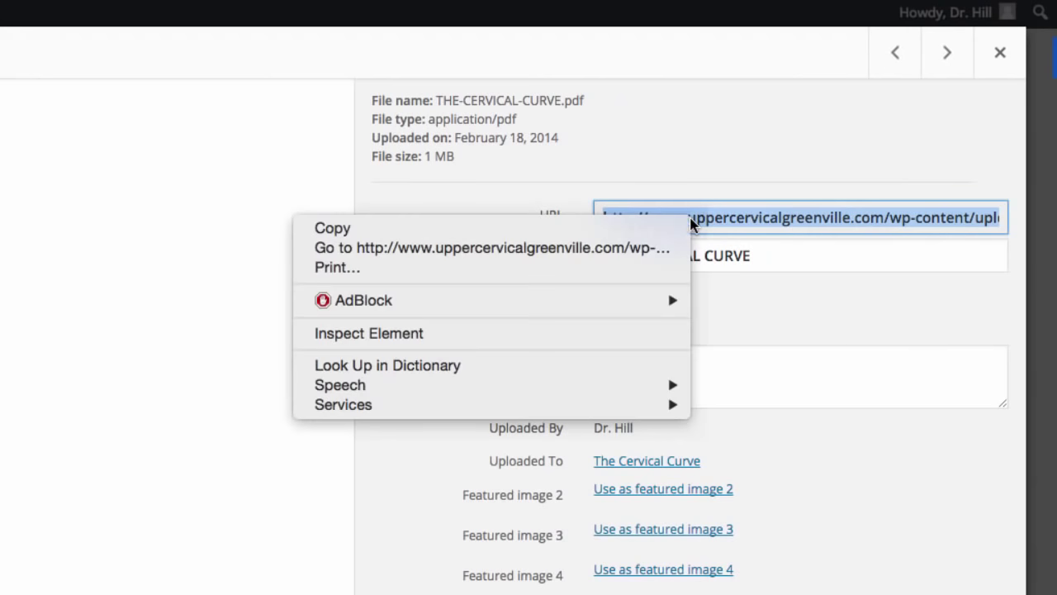
click(564, 234)
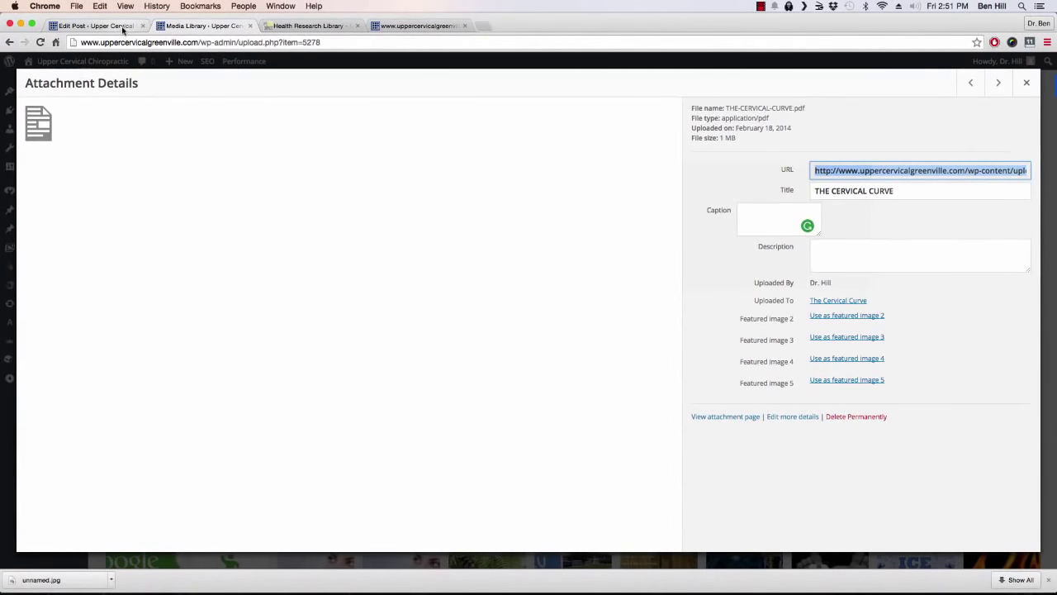
Step: Return to The Cervical Curve item's editor and examine its custom fields down to the PDF address in pyre_link_icon_url
click(123, 29)
scroll(570, 292, down, 3)
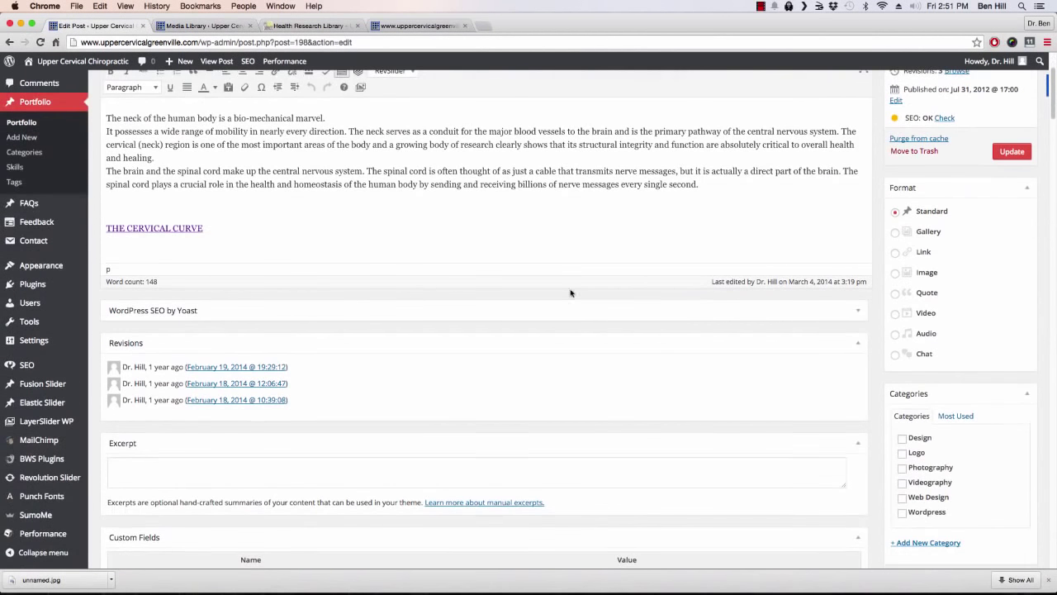
scroll(520, 267, up, 3)
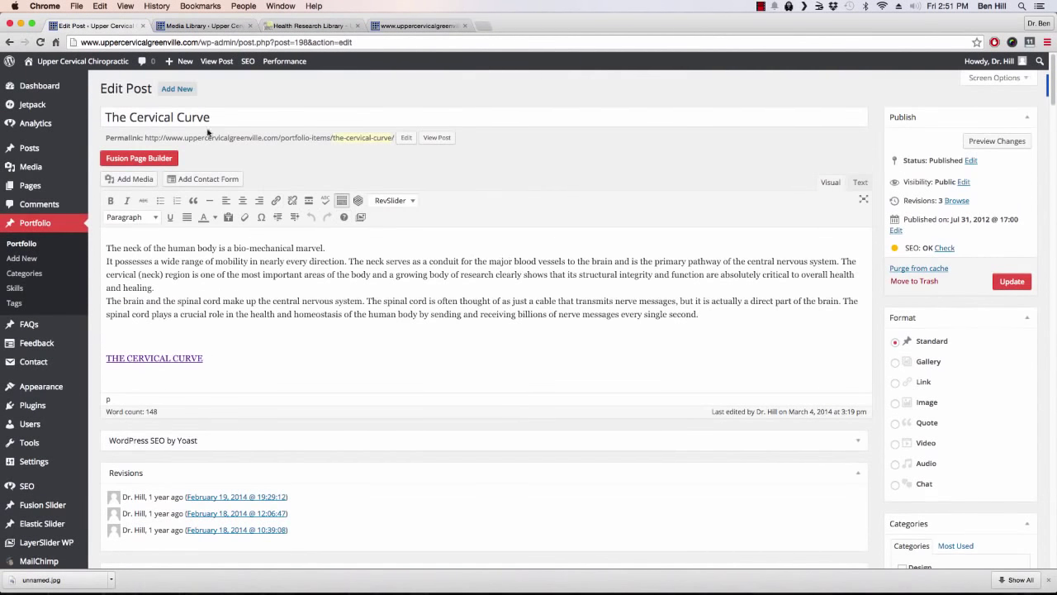
scroll(640, 199, down, 4)
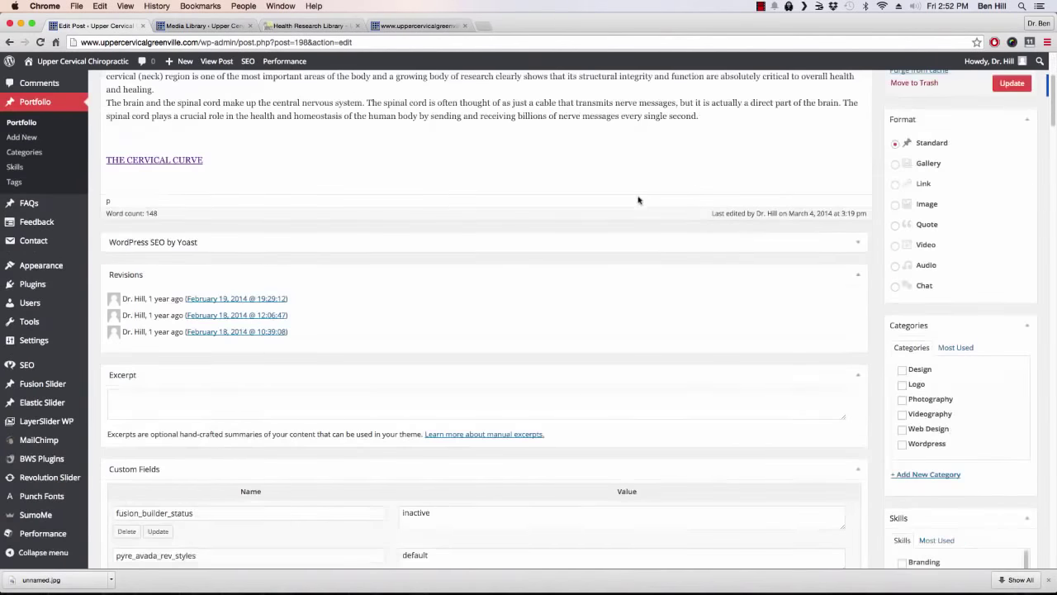
scroll(632, 195, down, 4)
scroll(627, 197, down, 3)
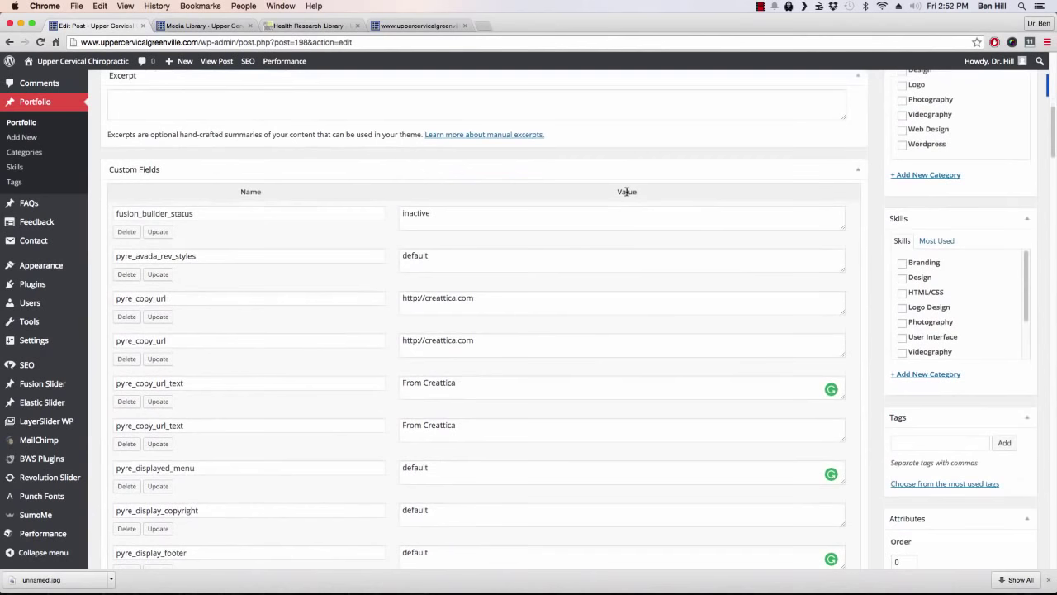
scroll(623, 192, down, 1)
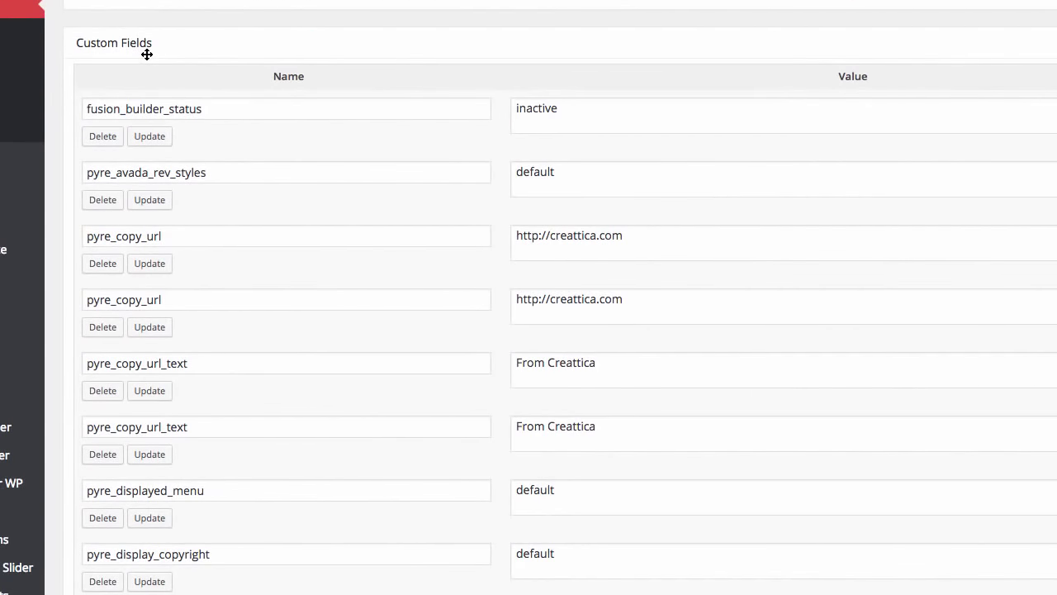
scroll(414, 130, down, 3)
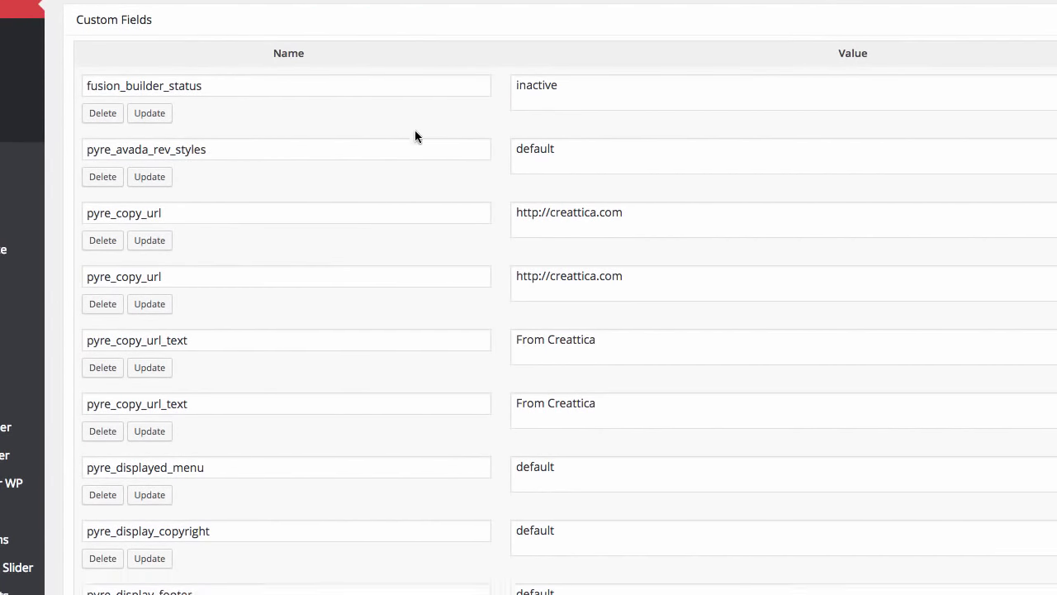
scroll(403, 140, down, 10)
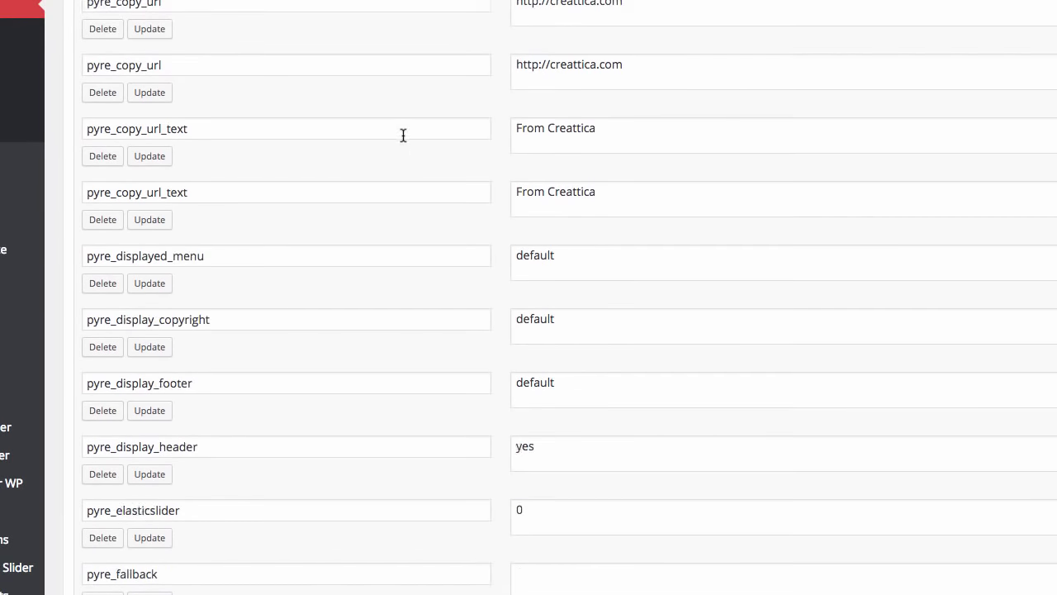
scroll(404, 138, down, 11)
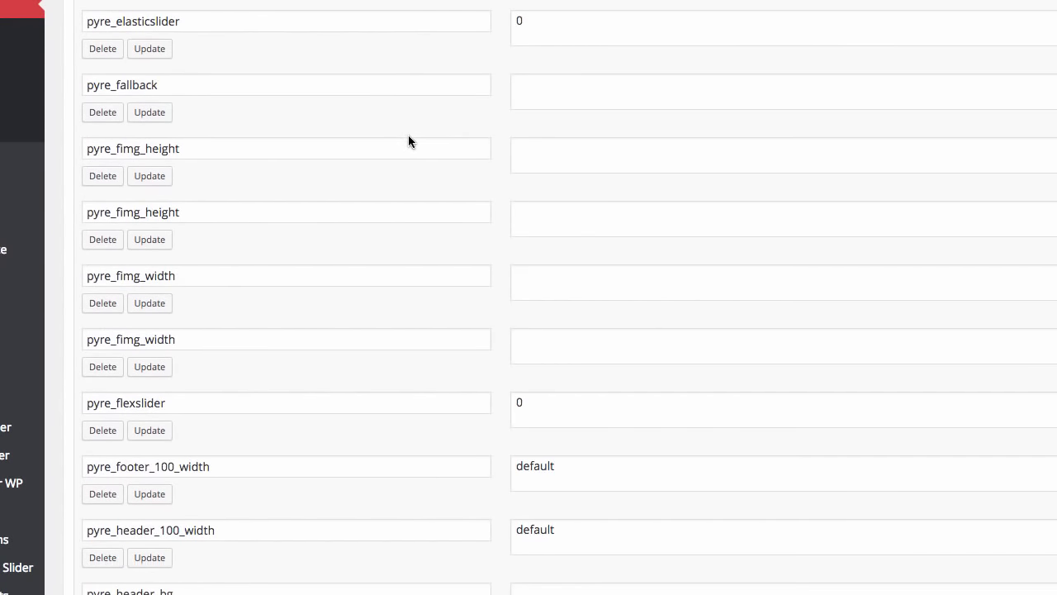
scroll(410, 136, down, 5)
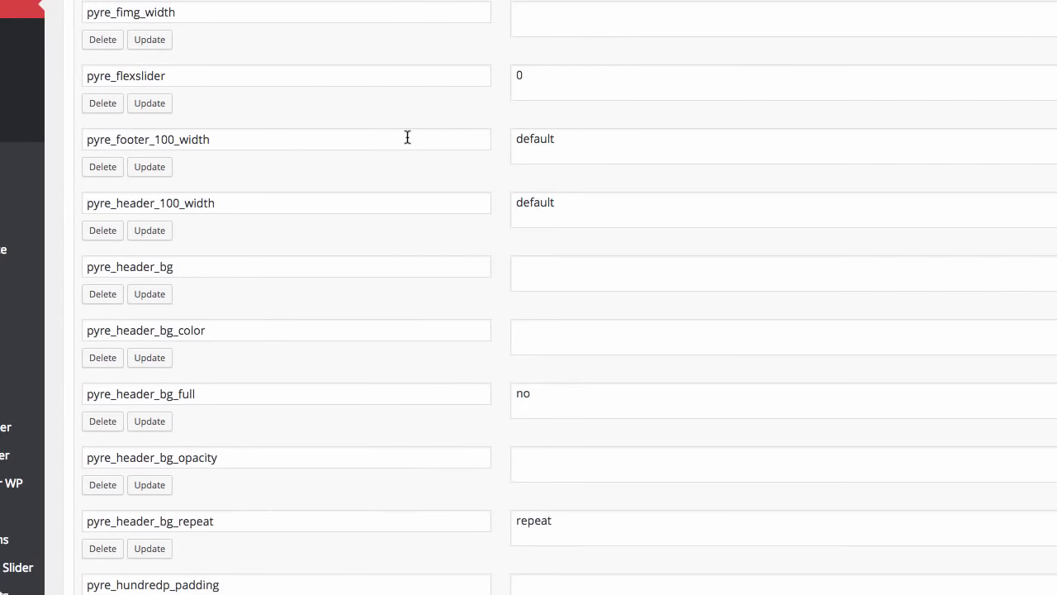
scroll(418, 198, down, 1)
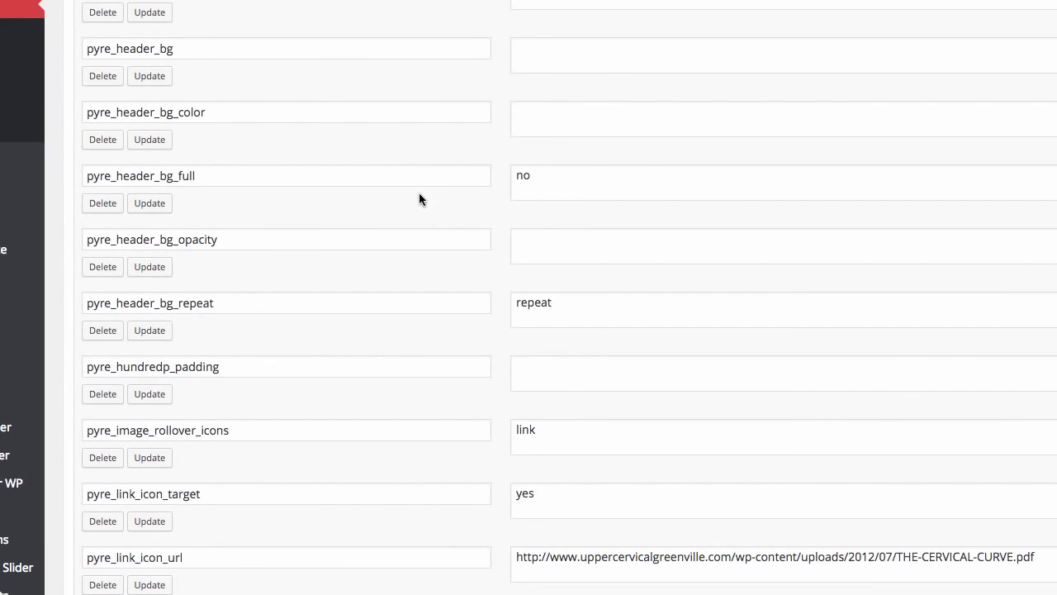
scroll(425, 201, down, 2)
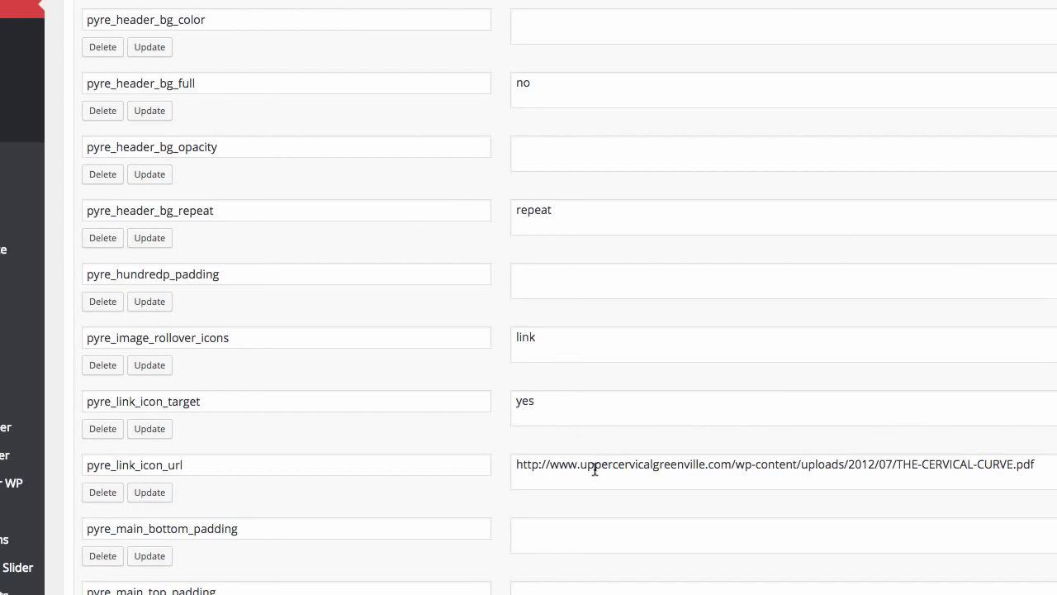
right_click(848, 475)
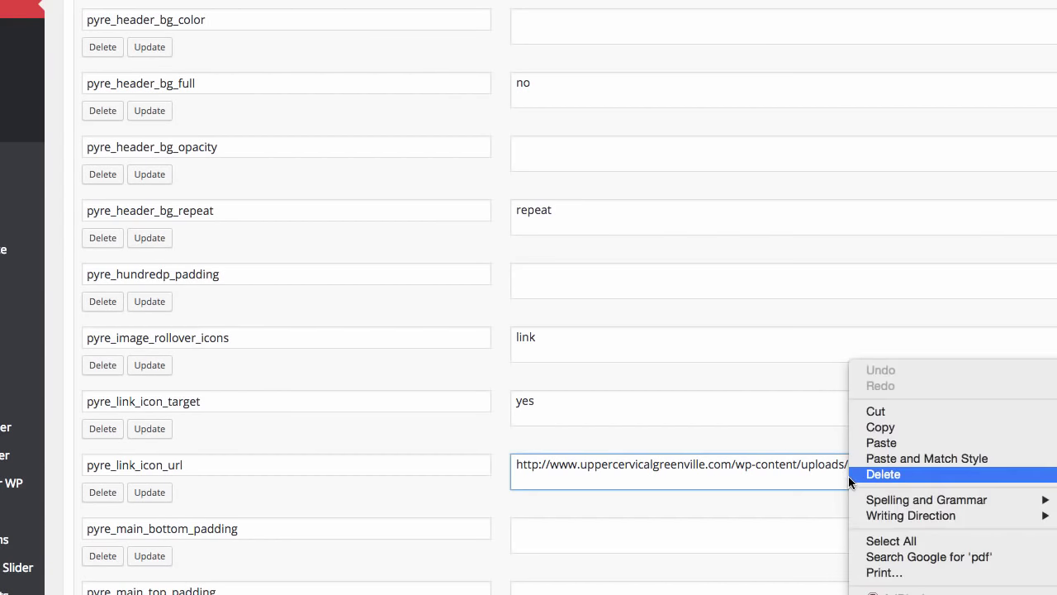
click(760, 474)
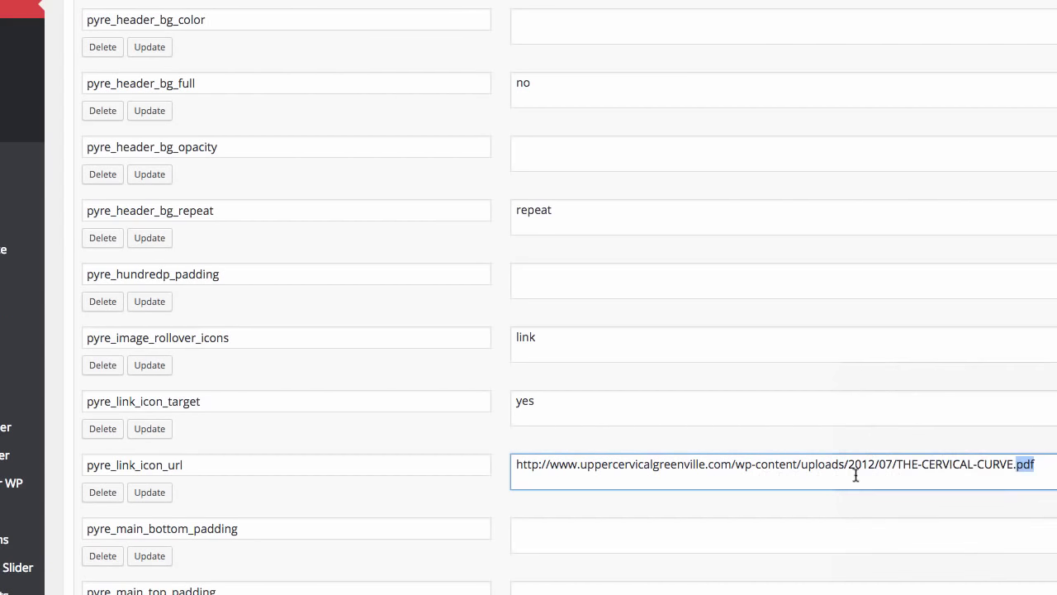
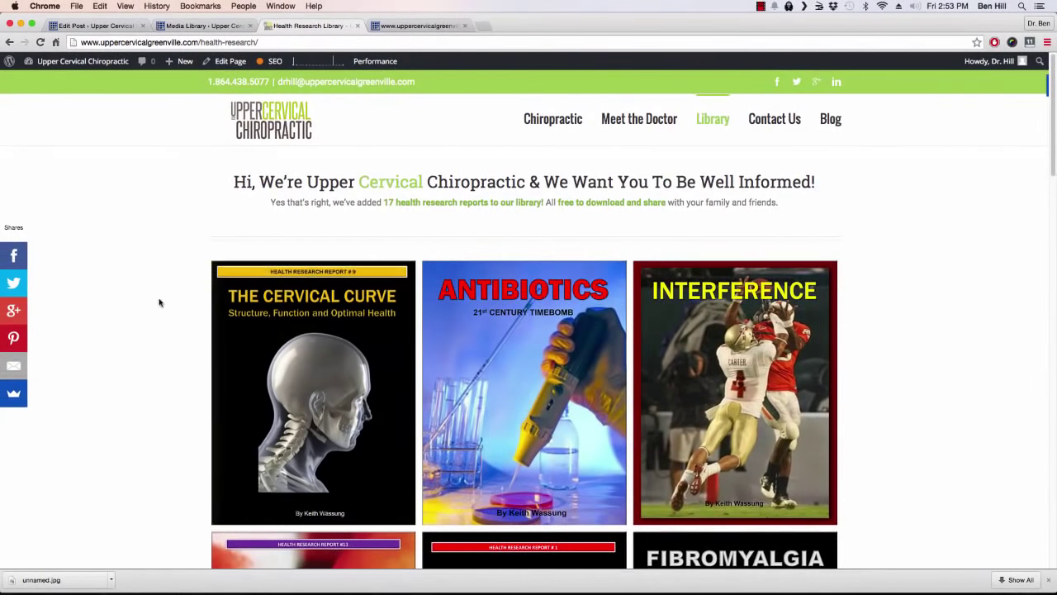
Step: Review the report covers in the portfolio grid on the live Health Research Library page
scroll(159, 303, down, 4)
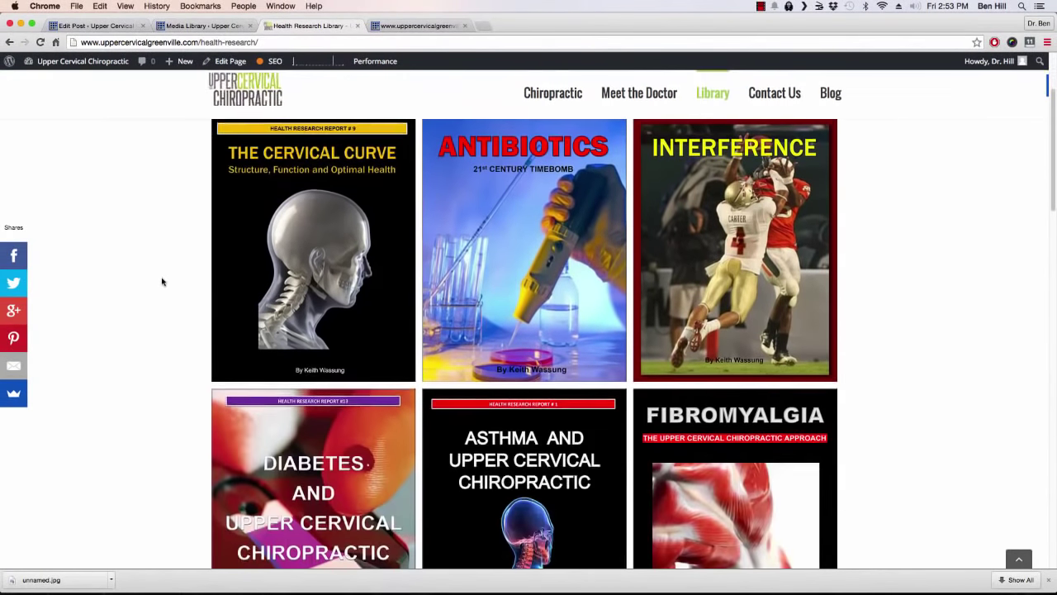
scroll(190, 311, down, 8)
scroll(185, 313, down, 6)
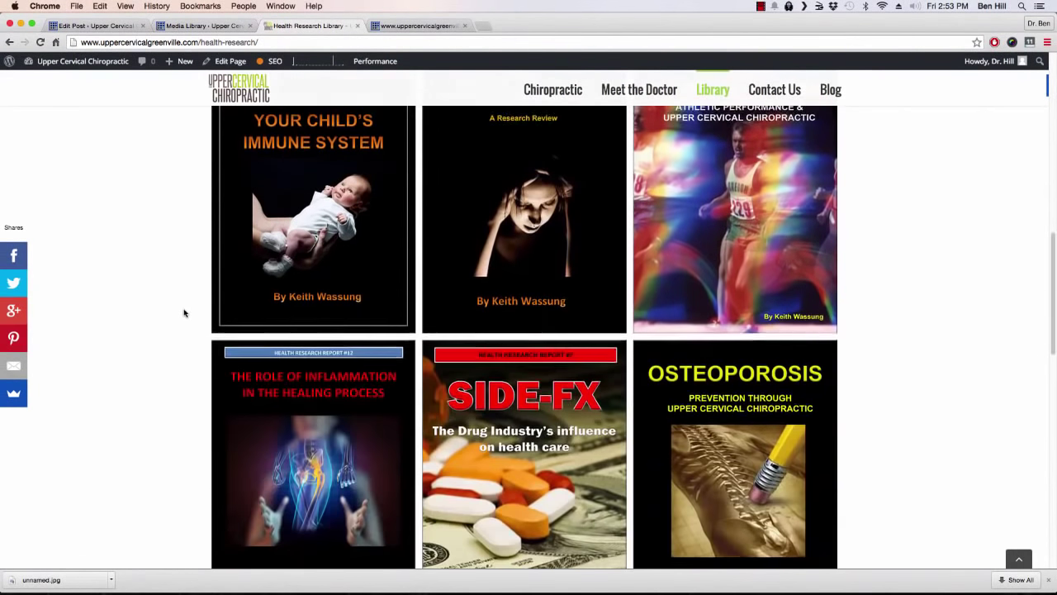
Step: Open Avada's Theme Options and examine the Portfolio settings from the general options down to the single post page options
click(93, 26)
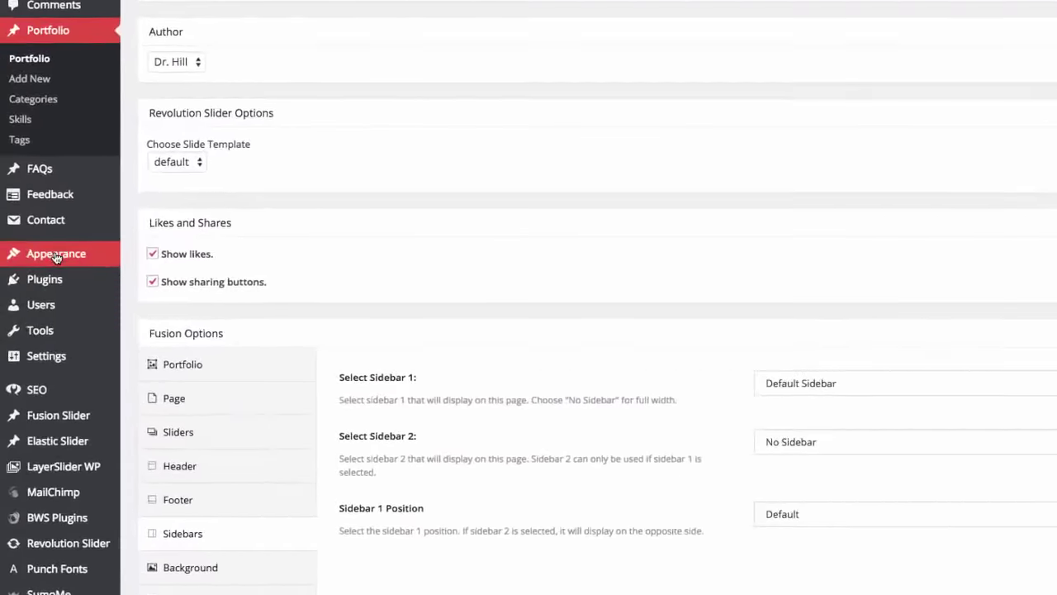
mouse_move(55, 258)
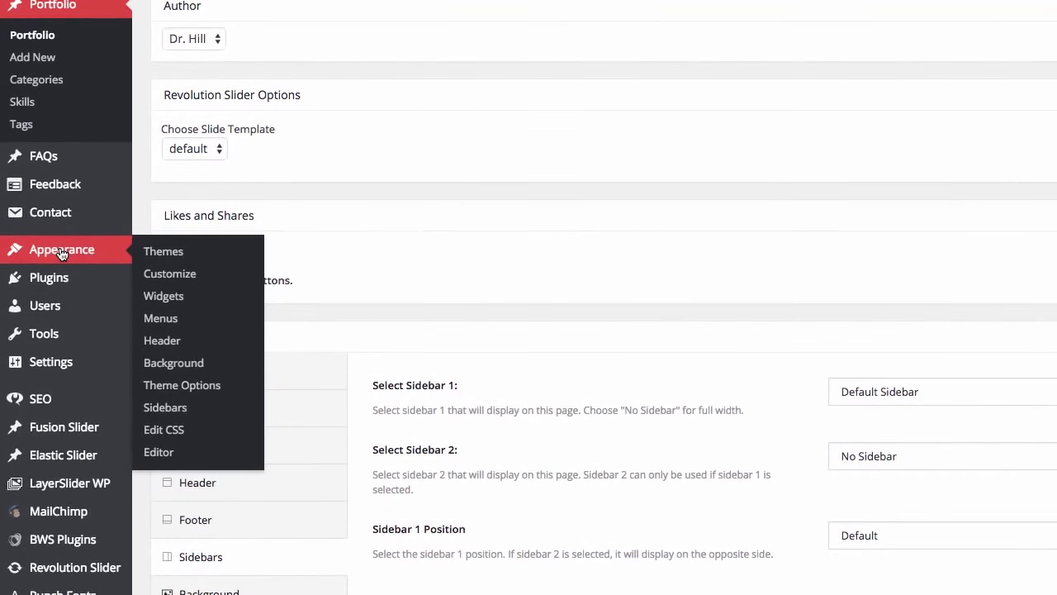
click(183, 385)
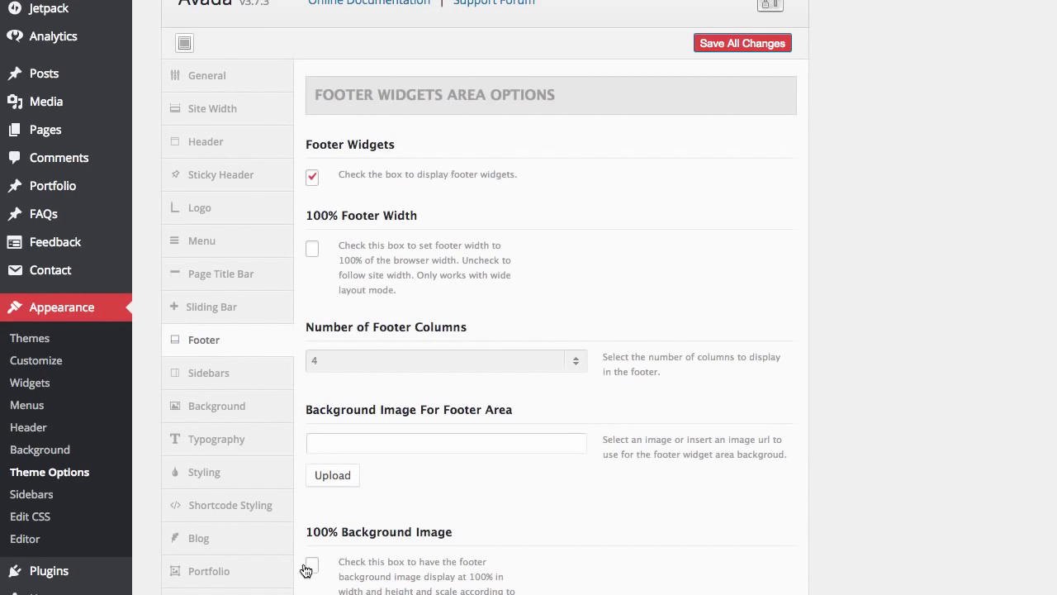
click(230, 578)
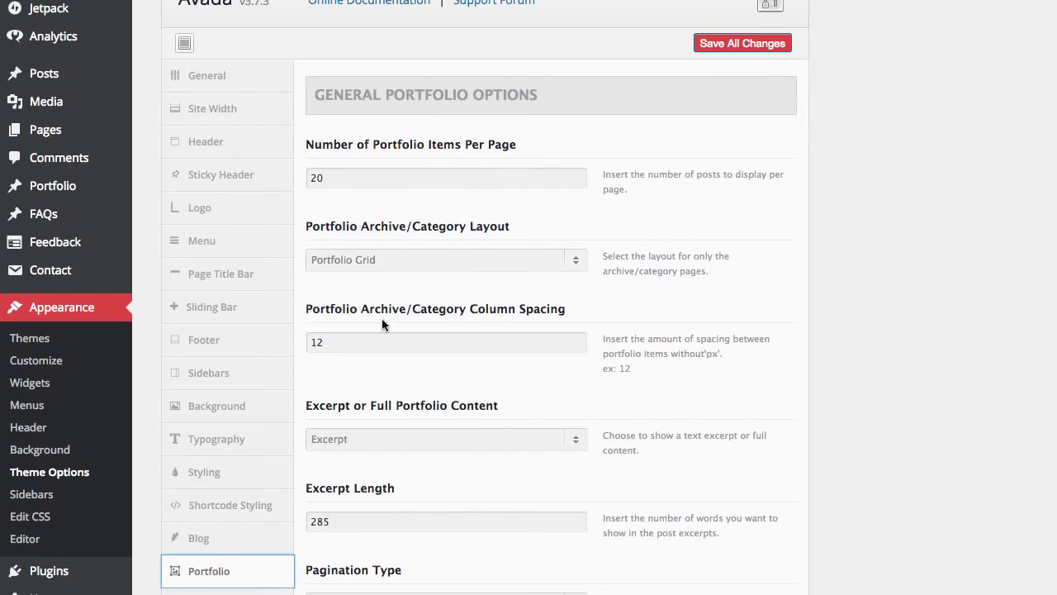
scroll(405, 338, down, 2)
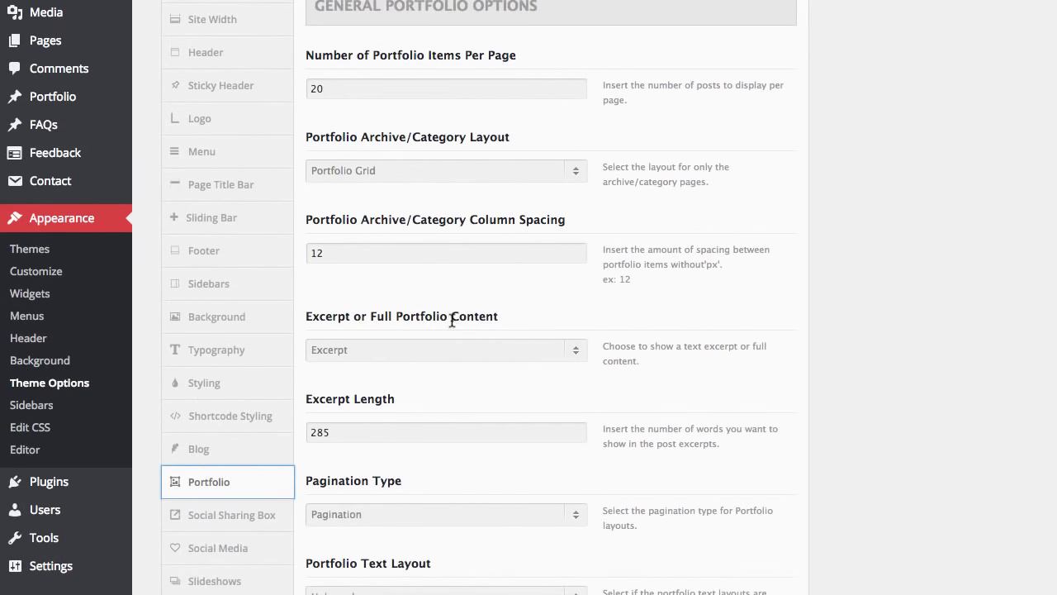
scroll(450, 392, down, 2)
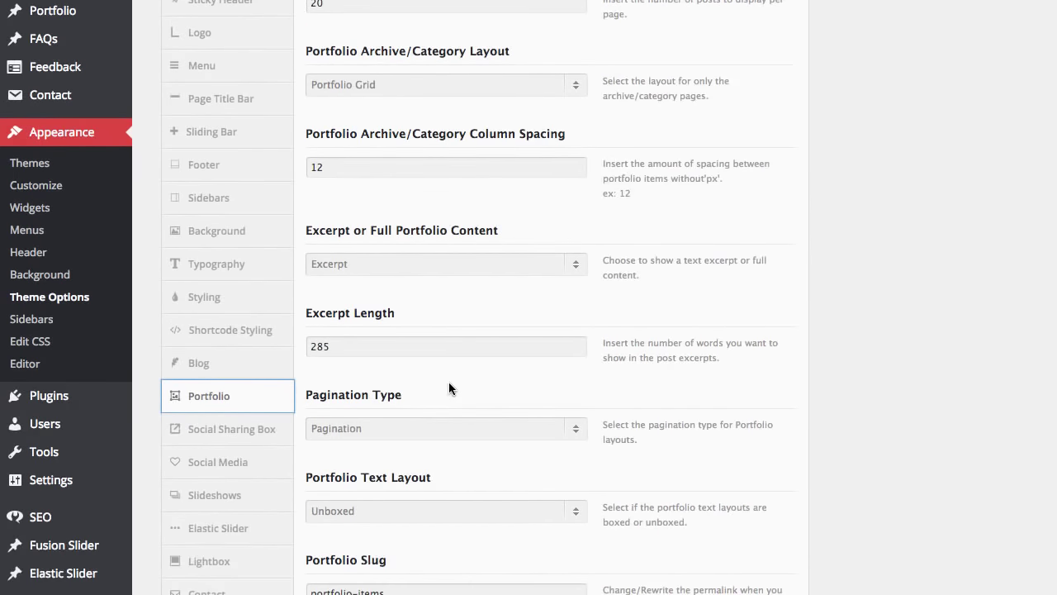
scroll(449, 384, down, 5)
scroll(451, 380, down, 4)
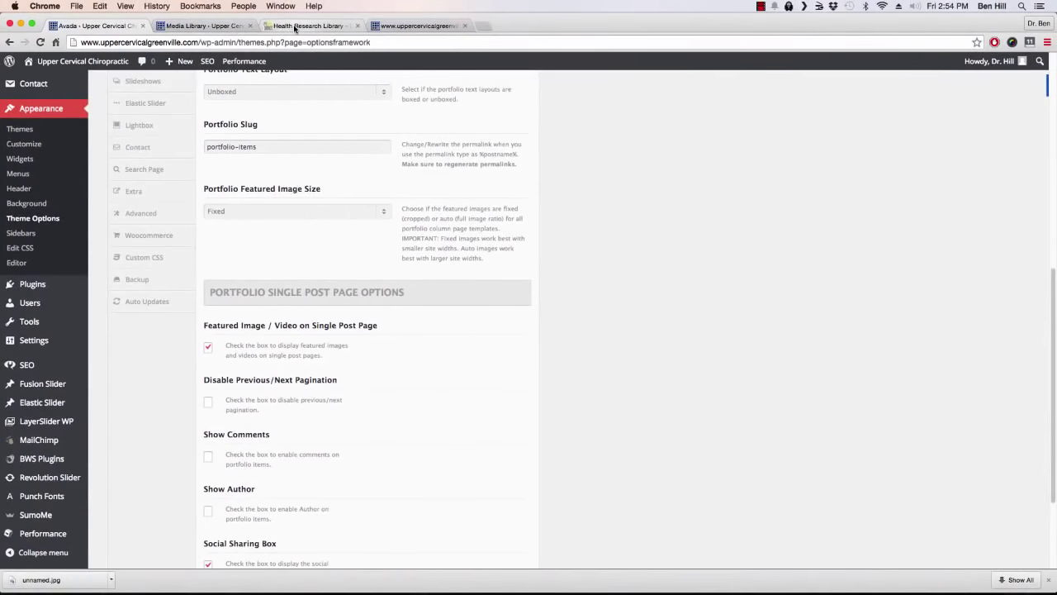
Step: Return to the live Health Research Library page and look through all report covers down to the footer
click(289, 26)
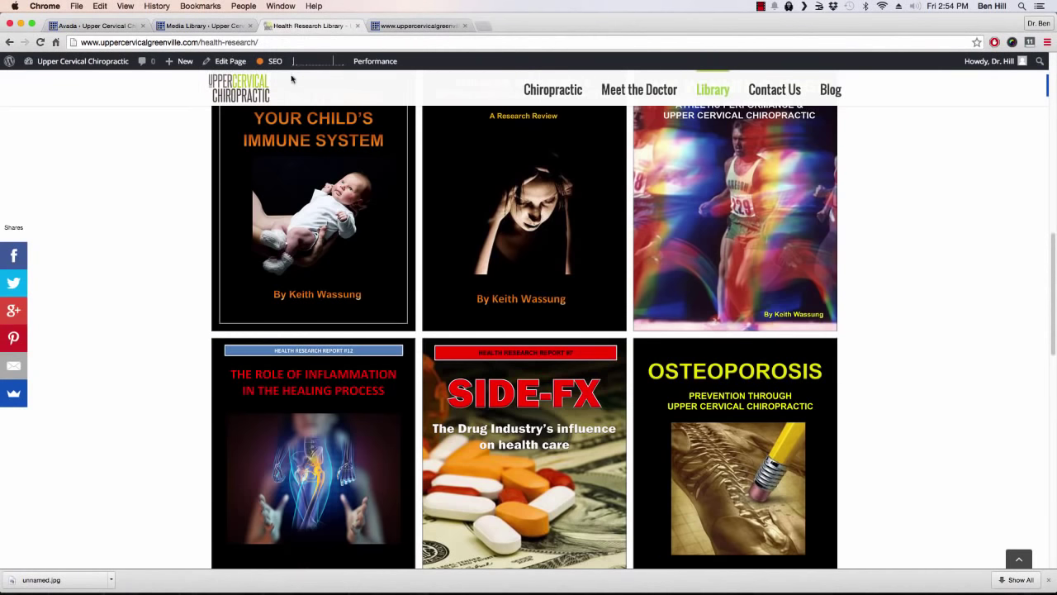
scroll(175, 207, up, 4)
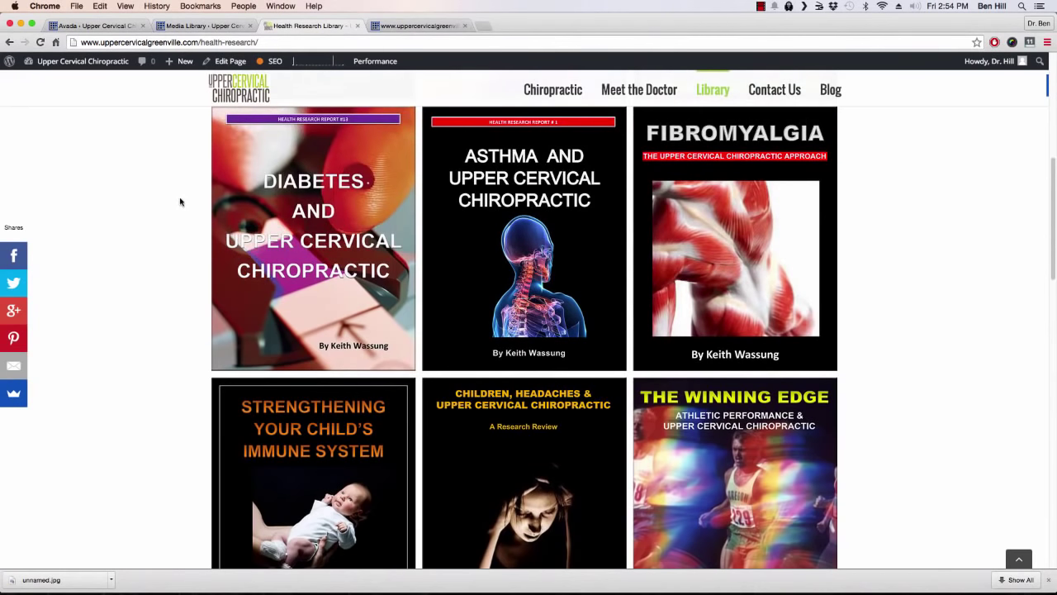
scroll(172, 224, down, 7)
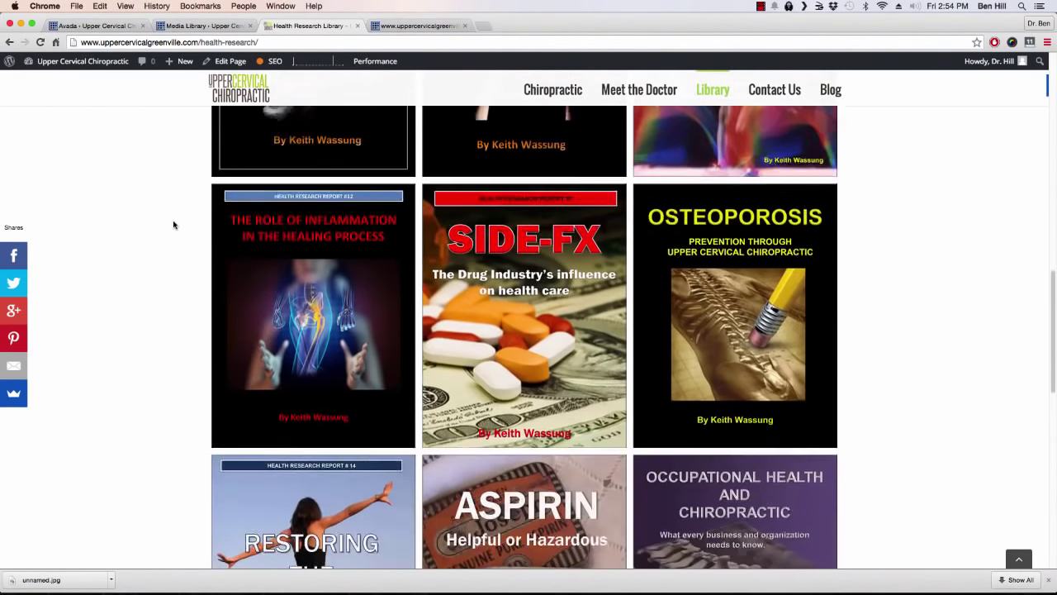
scroll(186, 242, down, 6)
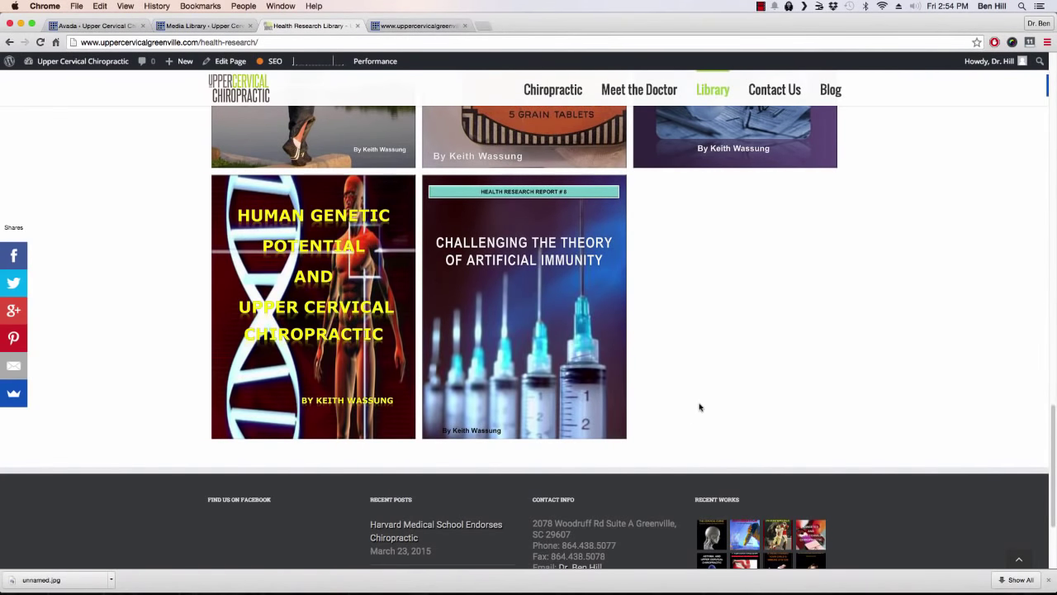
scroll(731, 372, up, 3)
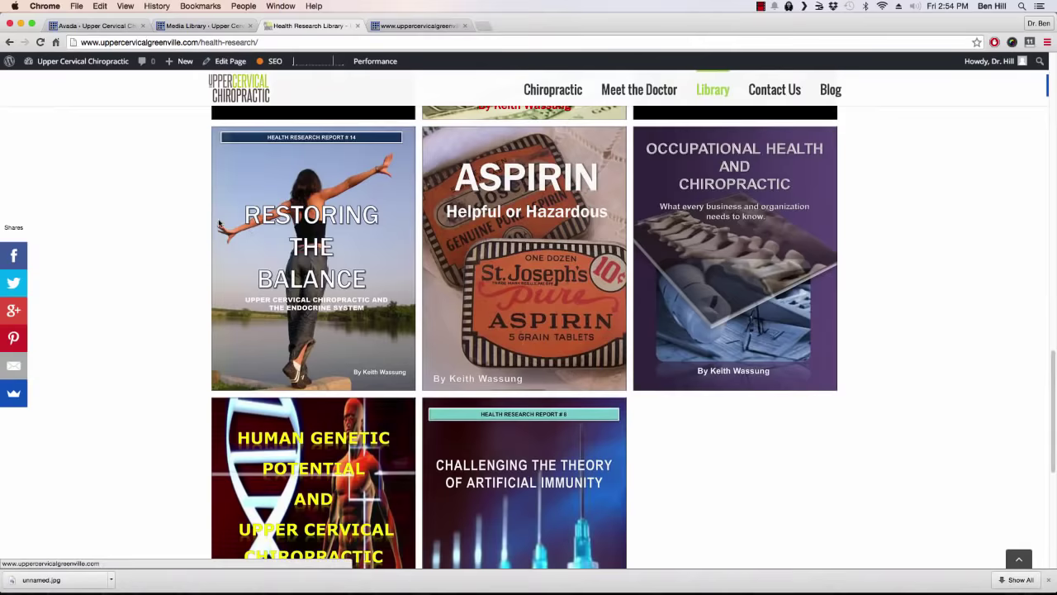
scroll(176, 226, up, 8)
scroll(166, 211, up, 10)
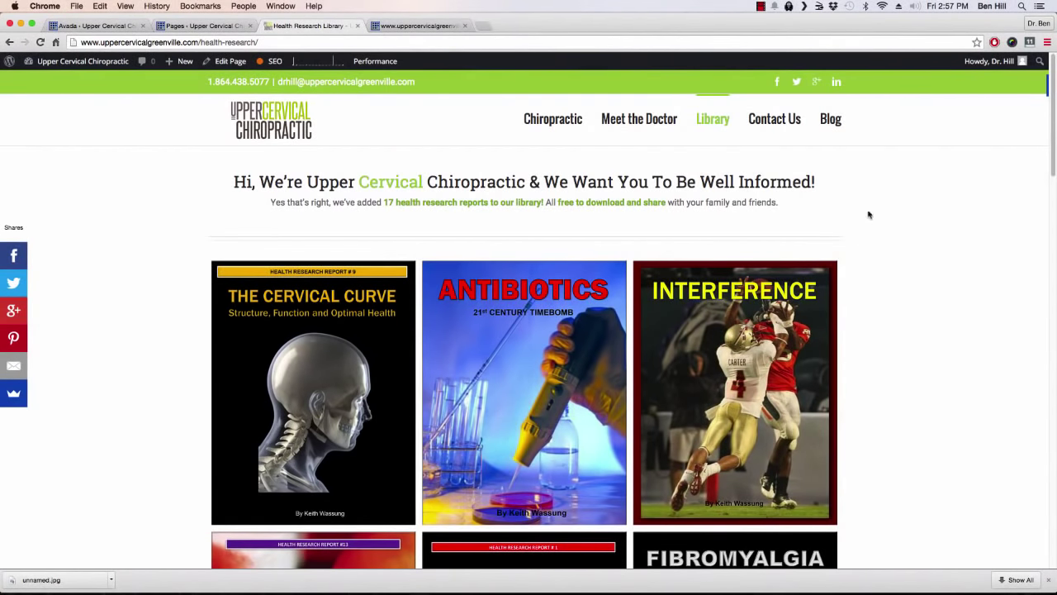
Step: Open the live Contact Us page and examine its map, location details and appointment request form
click(782, 124)
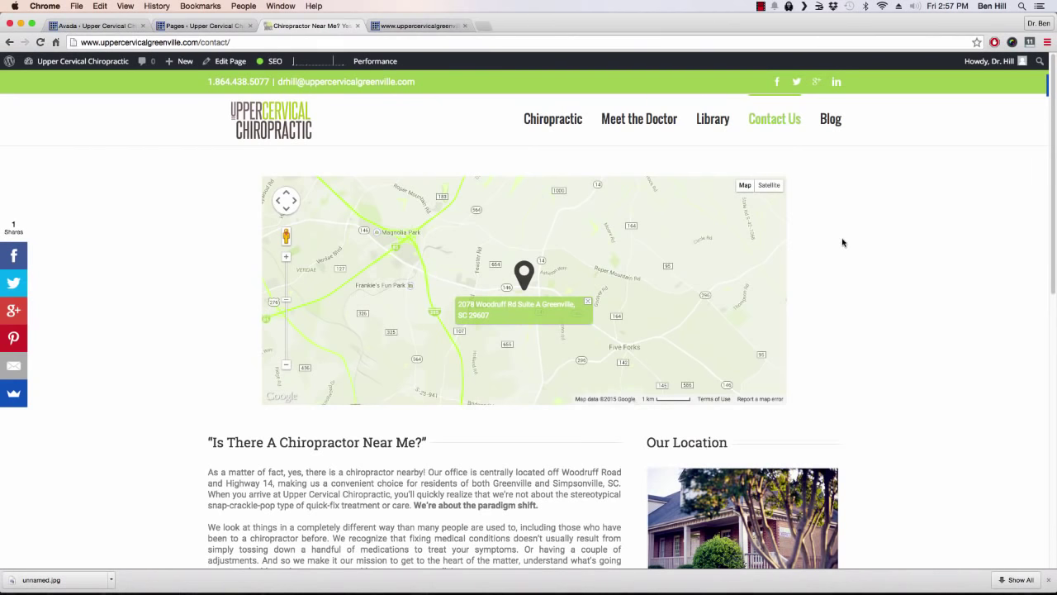
scroll(840, 245, down, 2)
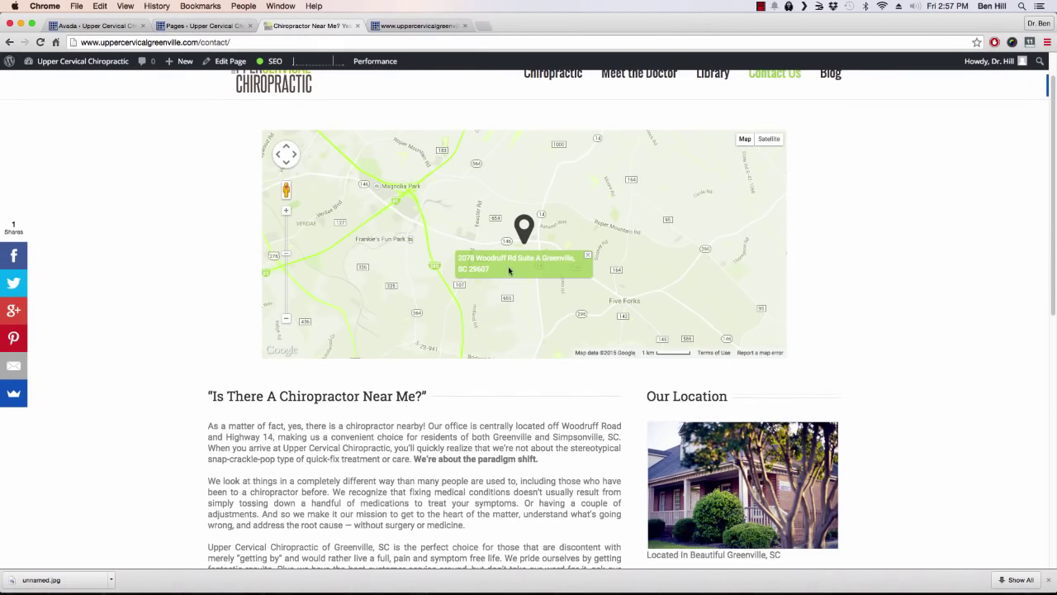
scroll(833, 274, down, 5)
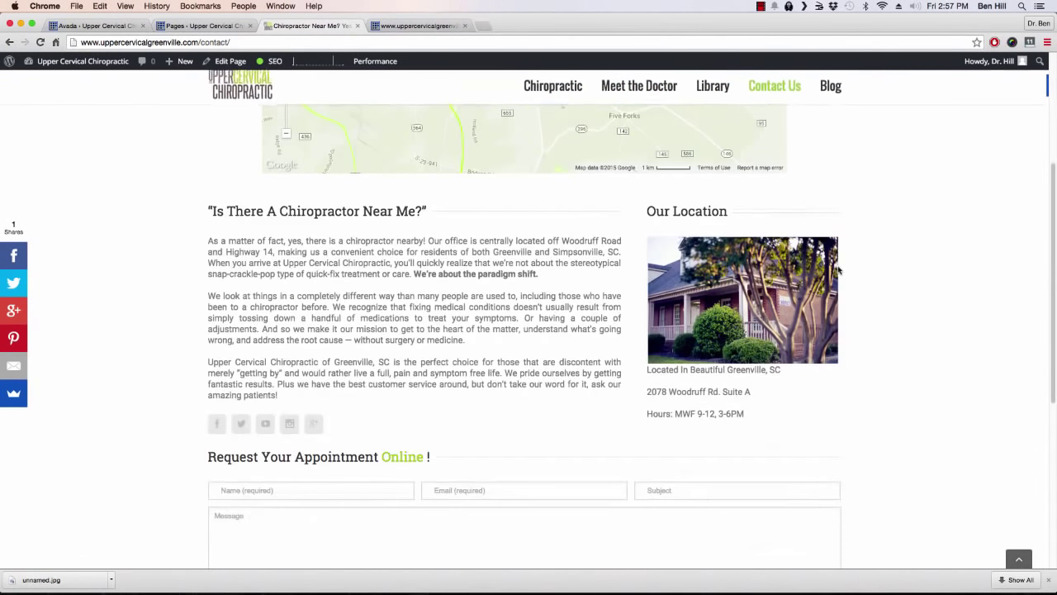
scroll(831, 278, up, 3)
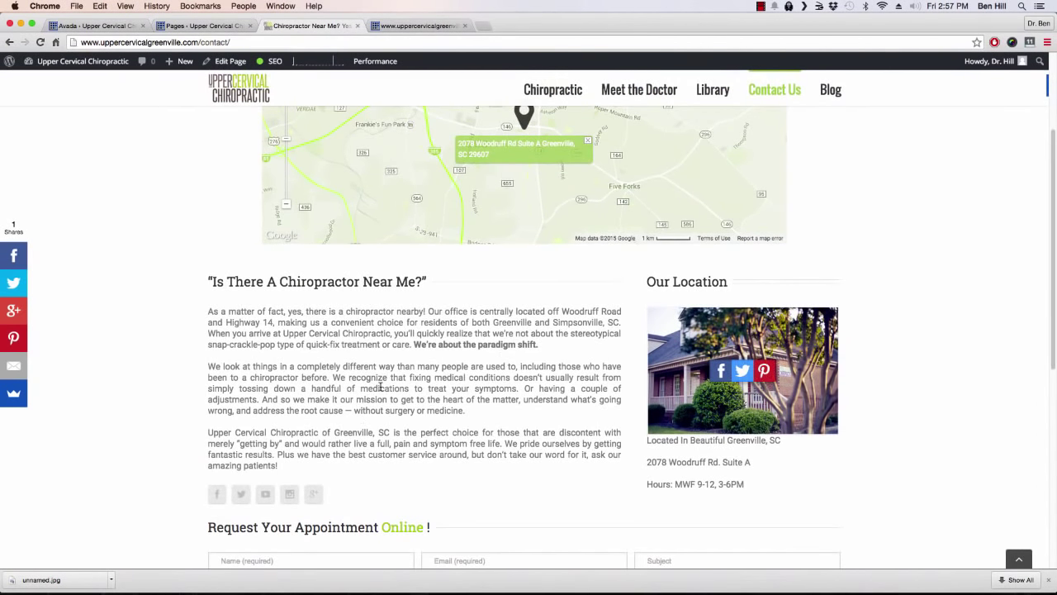
scroll(929, 356, down, 2)
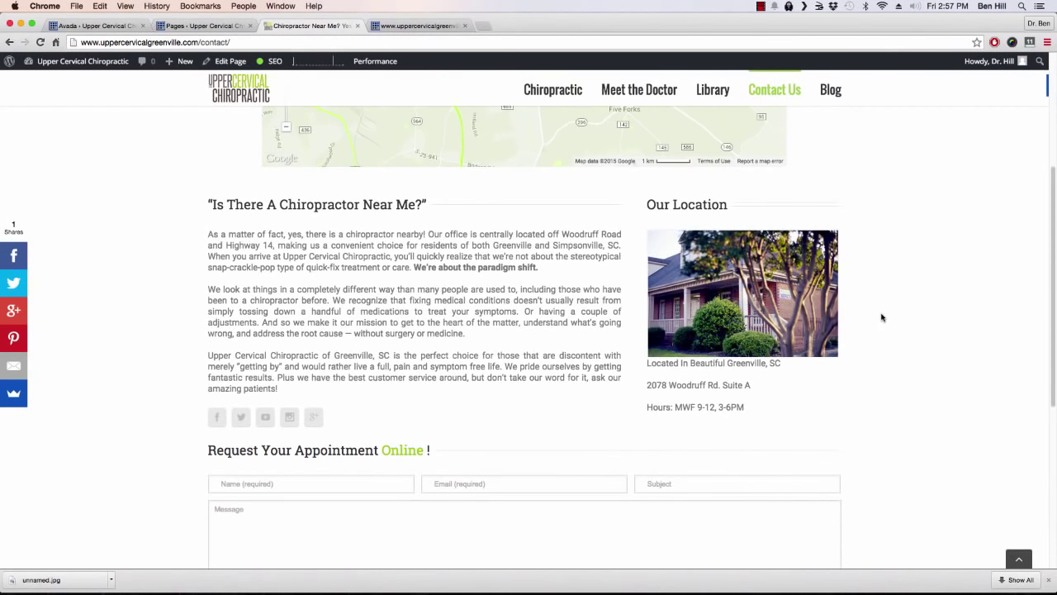
scroll(876, 322, down, 4)
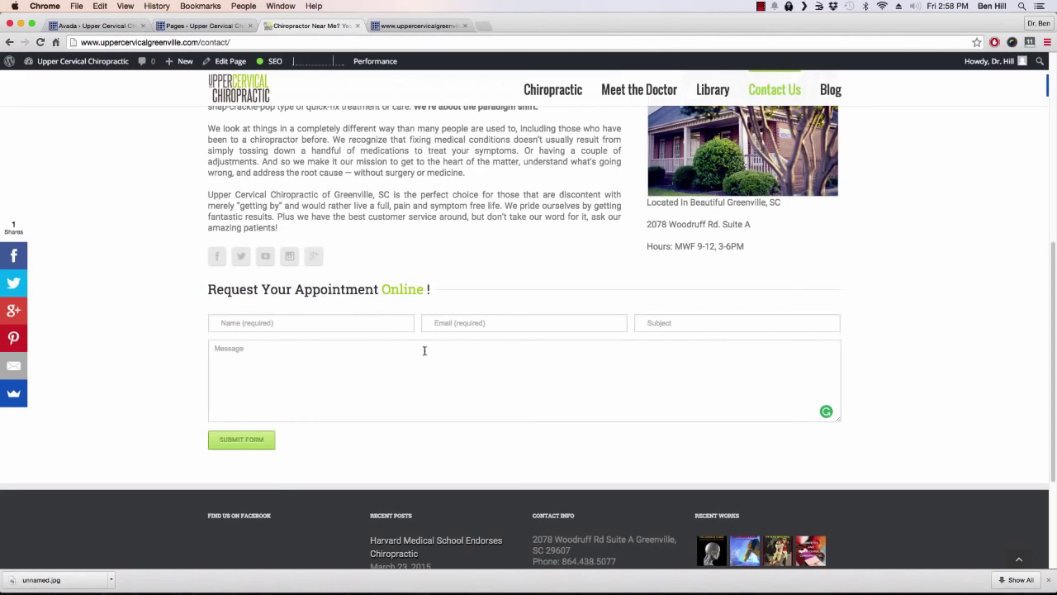
scroll(158, 248, up, 3)
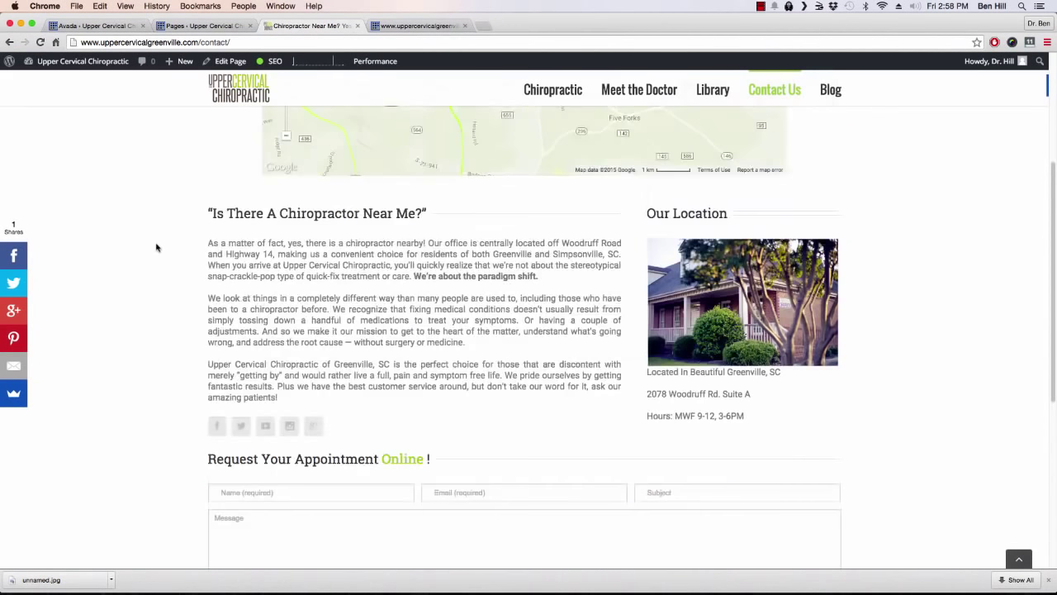
scroll(159, 247, up, 3)
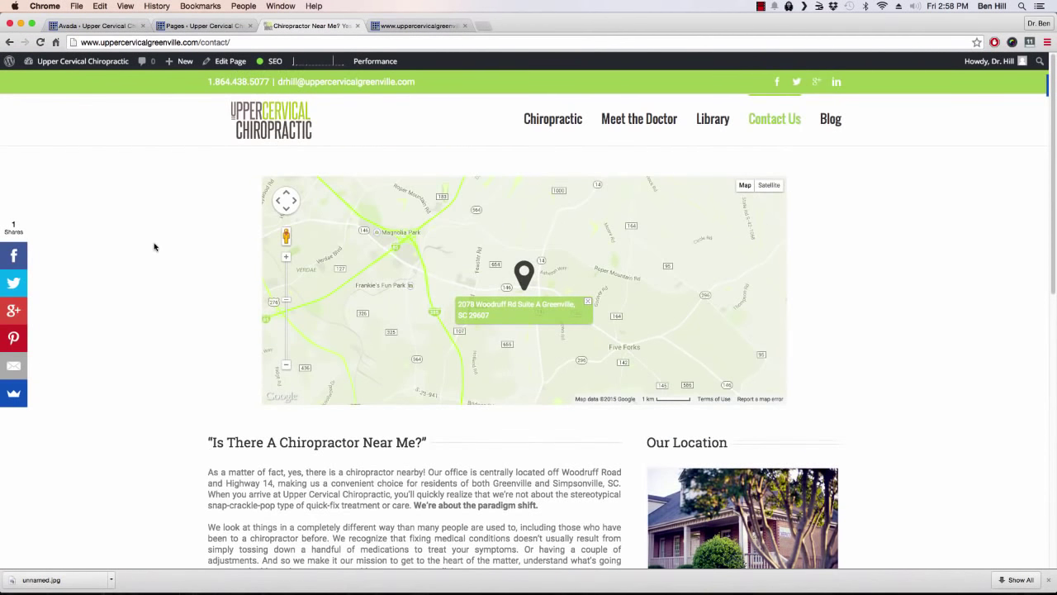
Step: Open the Contact Us page for editing from the pages list and inspect its template choices, keeping Contact
click(203, 25)
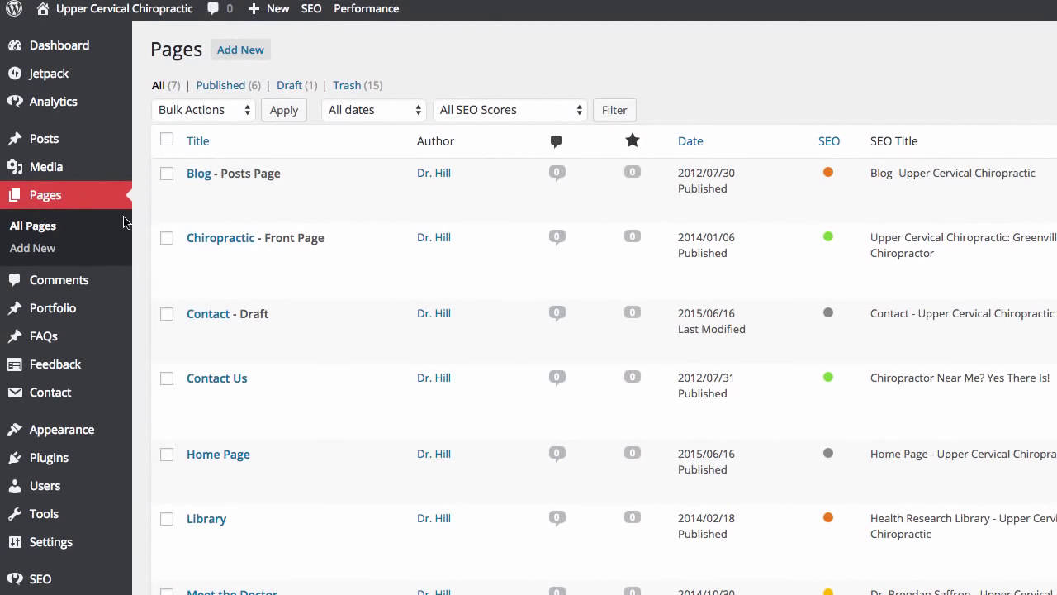
mouse_move(232, 328)
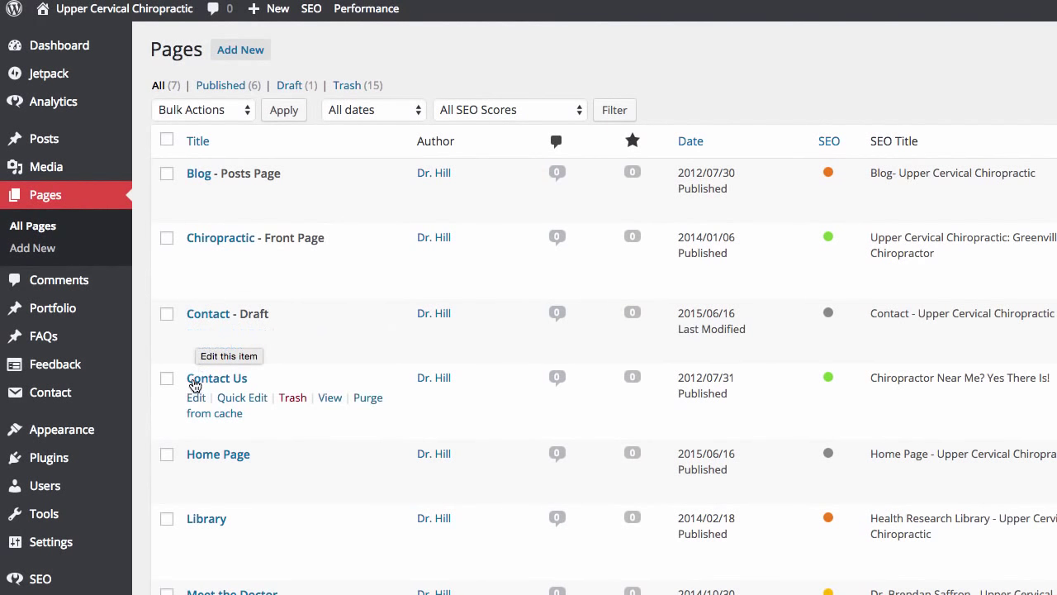
click(196, 396)
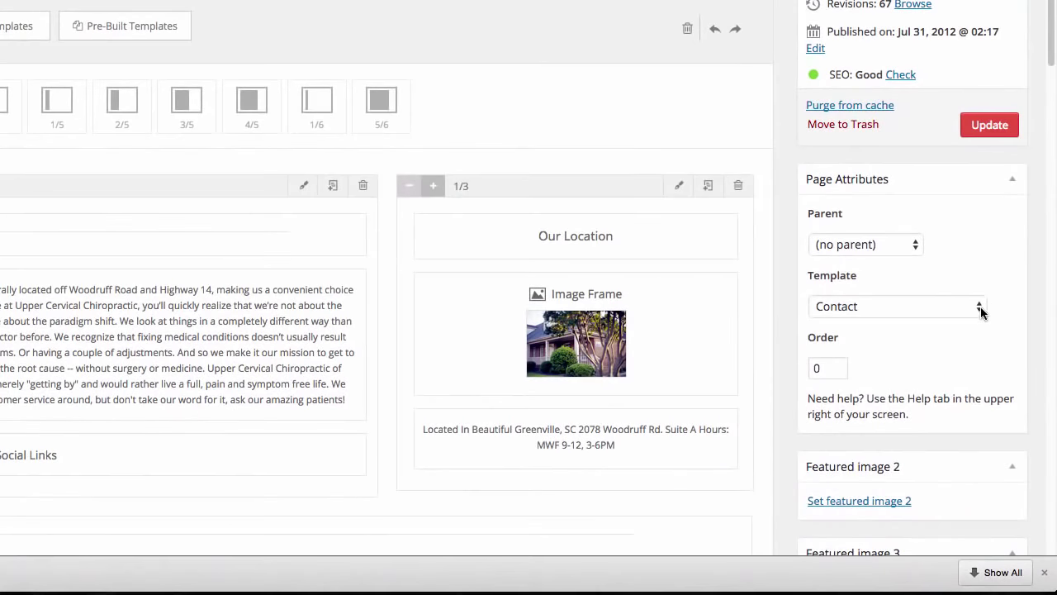
click(1006, 403)
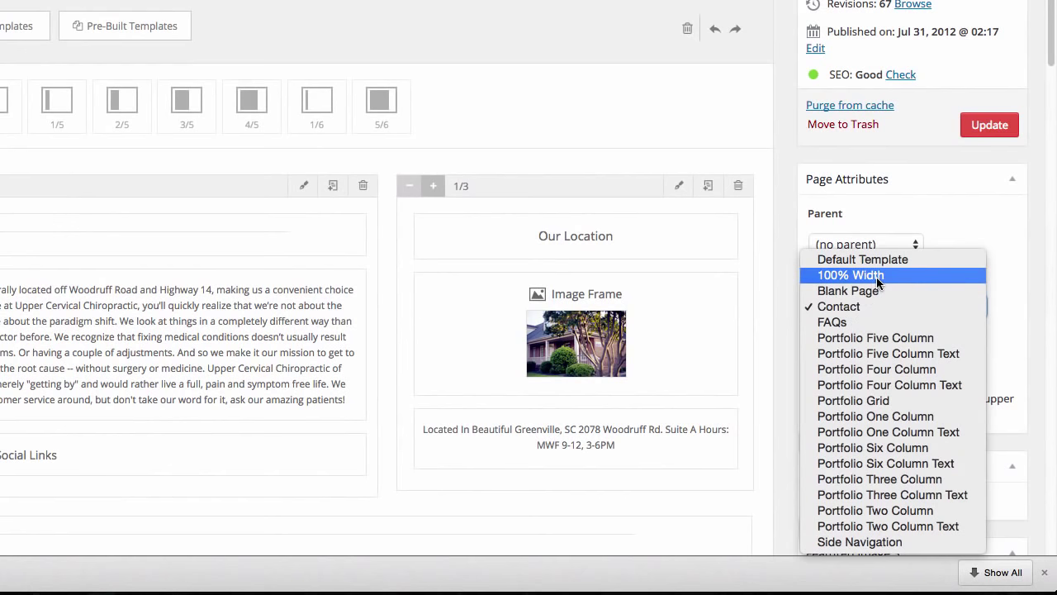
click(942, 215)
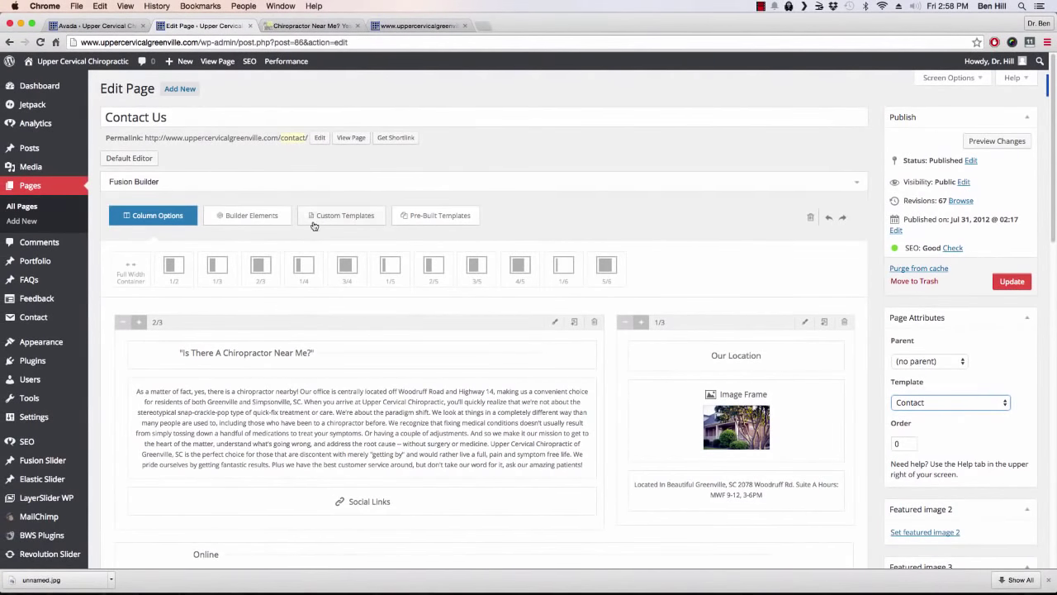
Step: Compare the live Contact Us page with its editor and check the page's template selection again
click(333, 26)
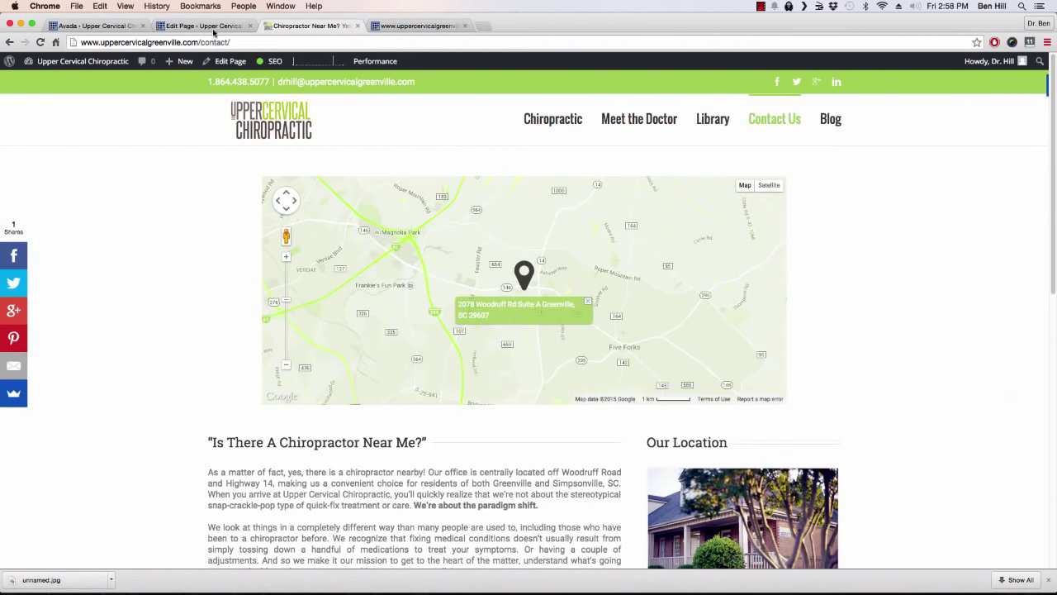
click(206, 26)
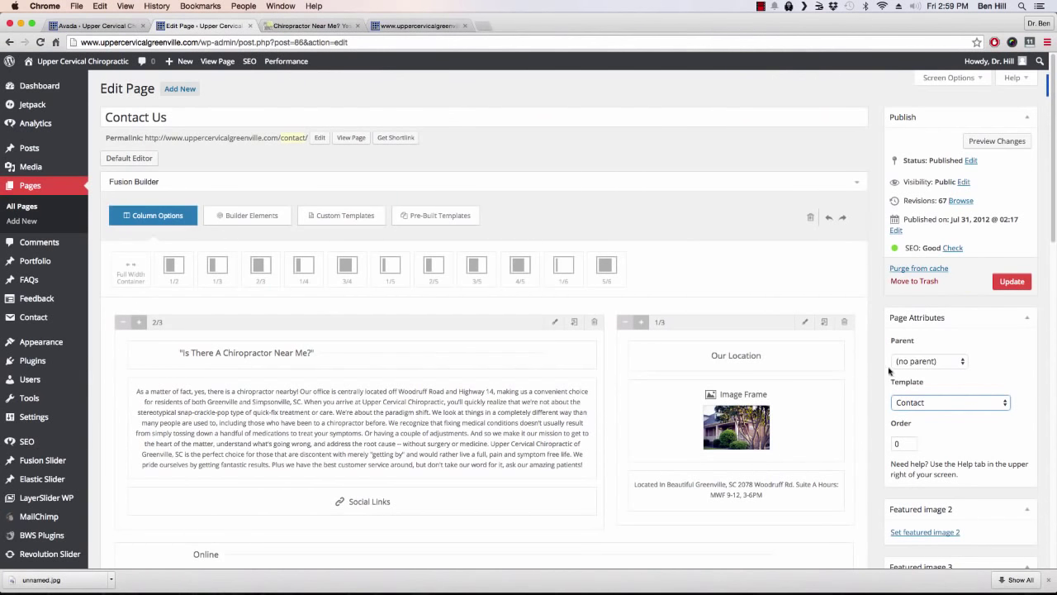
click(1004, 403)
click(1003, 402)
Step: Open the Contact section of Avada's Theme Options and examine the Google map, form email and address pin settings
click(109, 27)
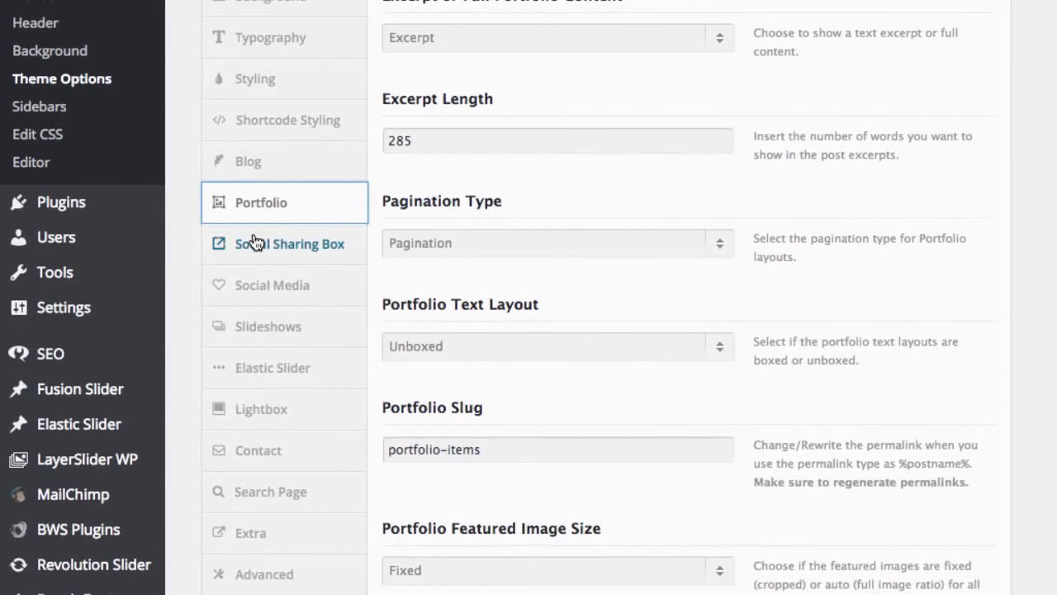
click(284, 455)
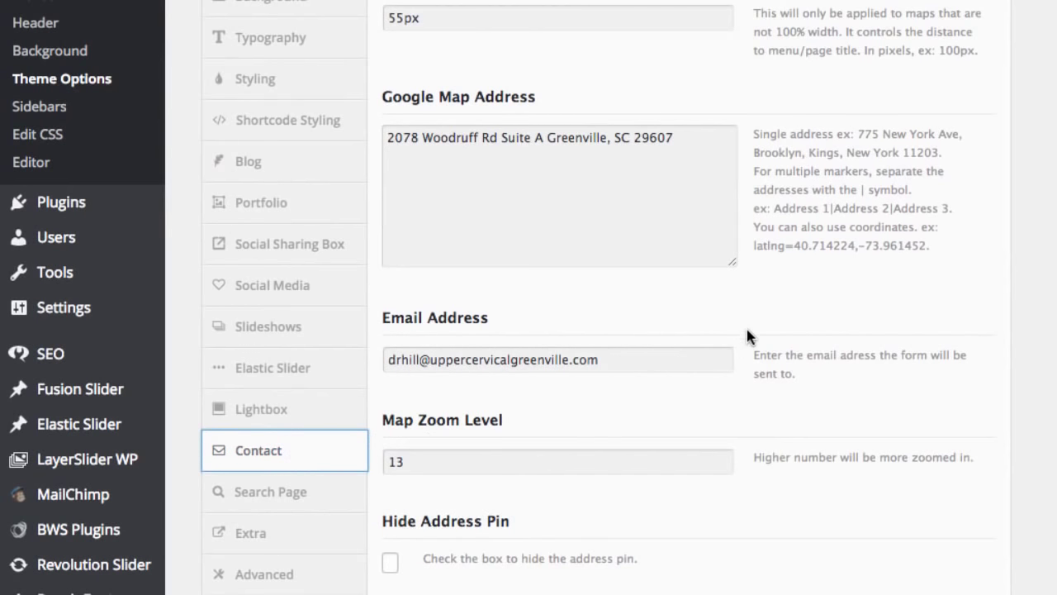
scroll(746, 328, up, 2)
scroll(747, 332, up, 4)
scroll(732, 278, up, 5)
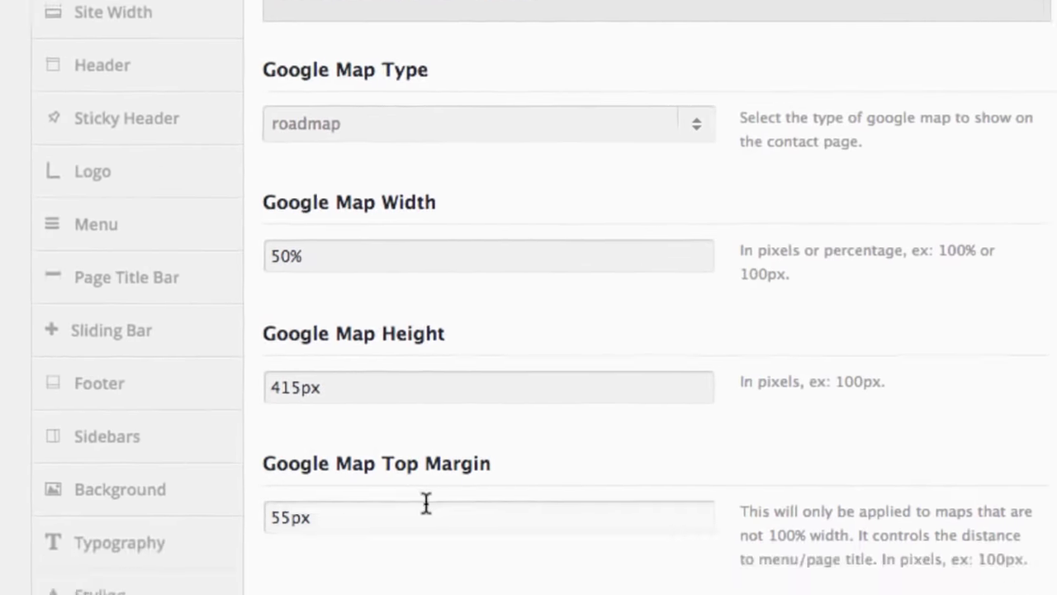
scroll(425, 503, down, 5)
click(555, 217)
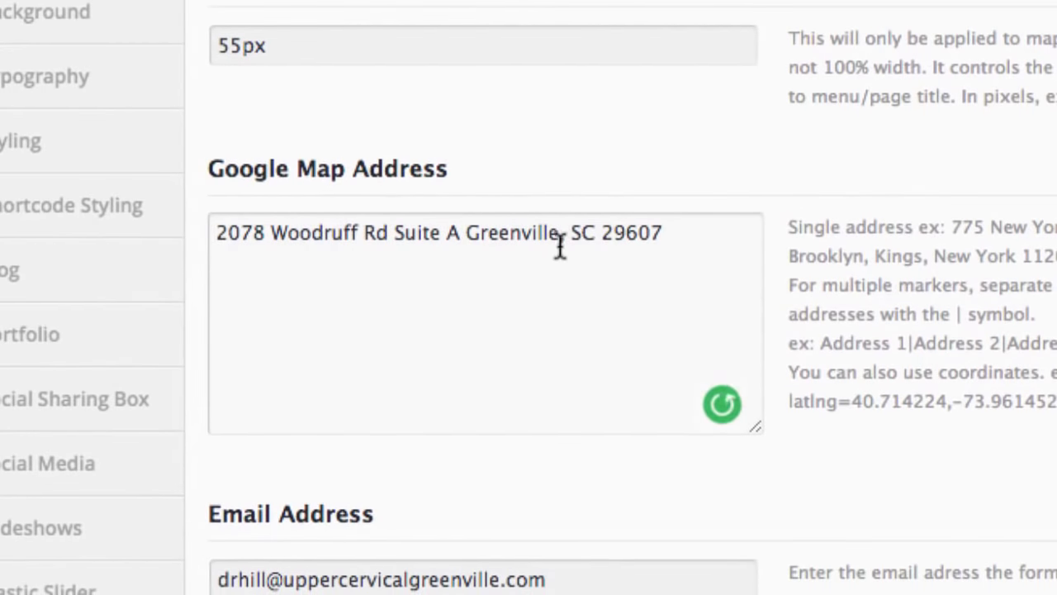
scroll(501, 229, down, 10)
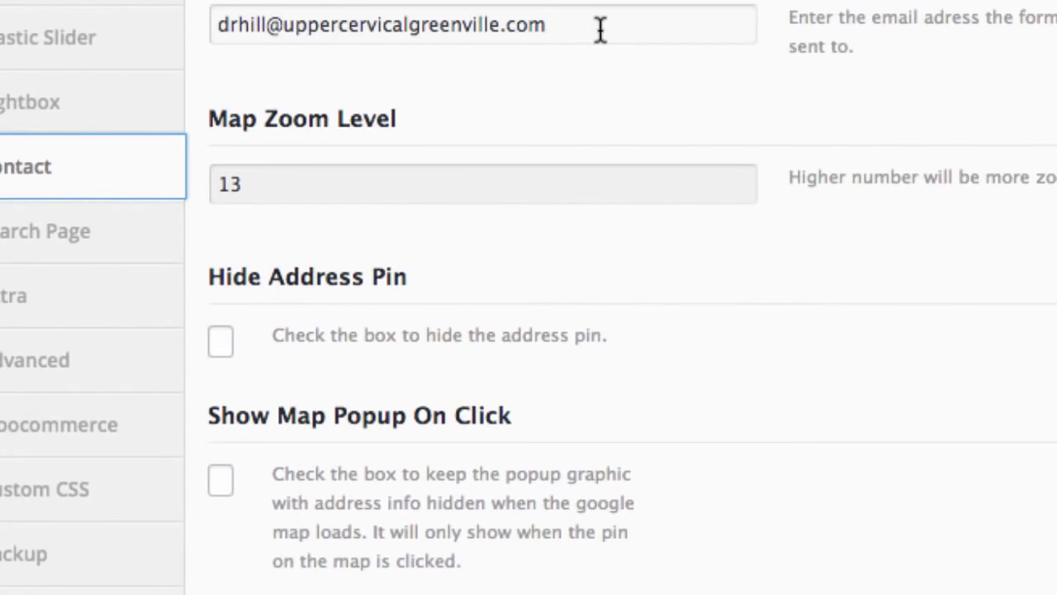
Step: Examine the remaining Contact theme options, including the map controls, map design styling, info box, custom marker and ReCaptcha settings
scroll(570, 33, down, 3)
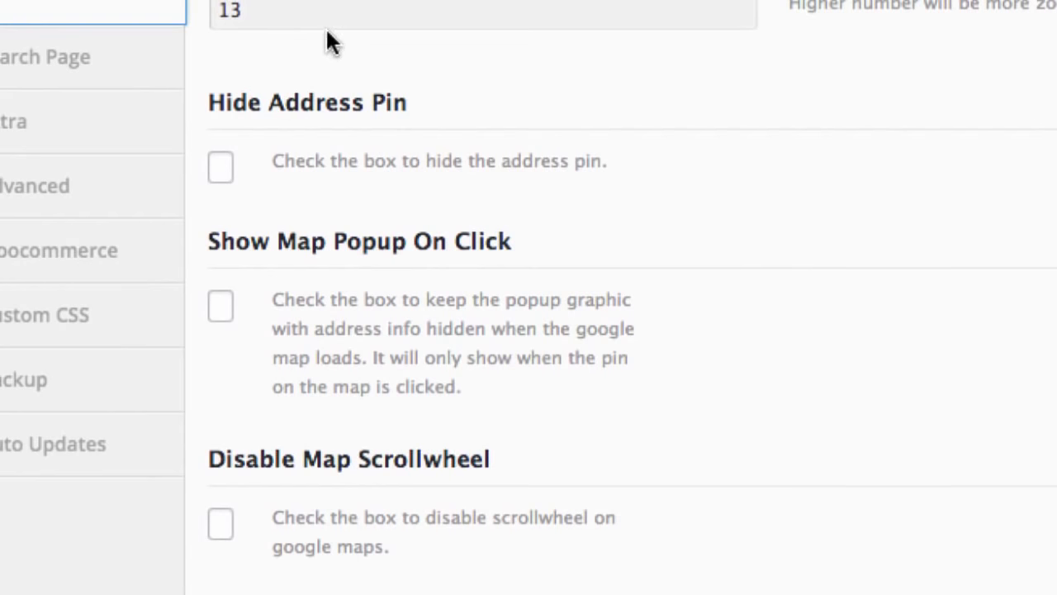
scroll(325, 39, down, 9)
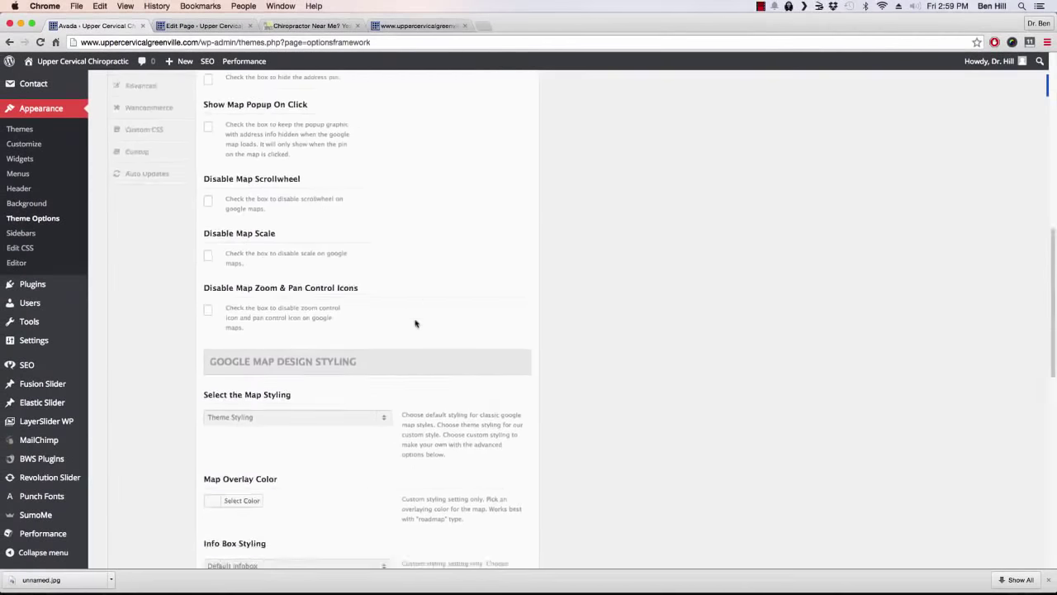
scroll(624, 213, down, 3)
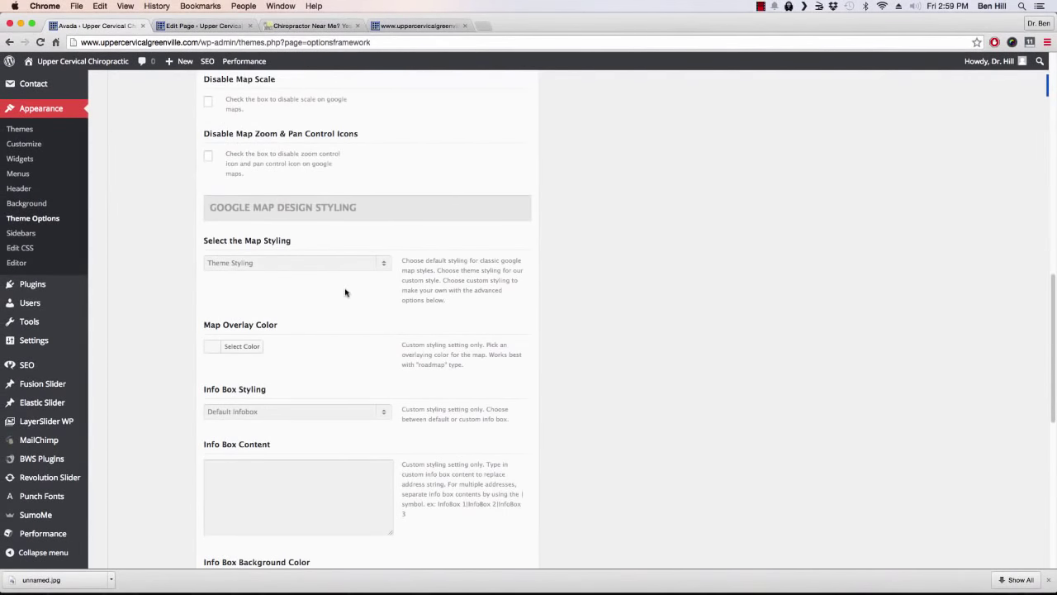
scroll(345, 292, down, 2)
scroll(340, 296, down, 5)
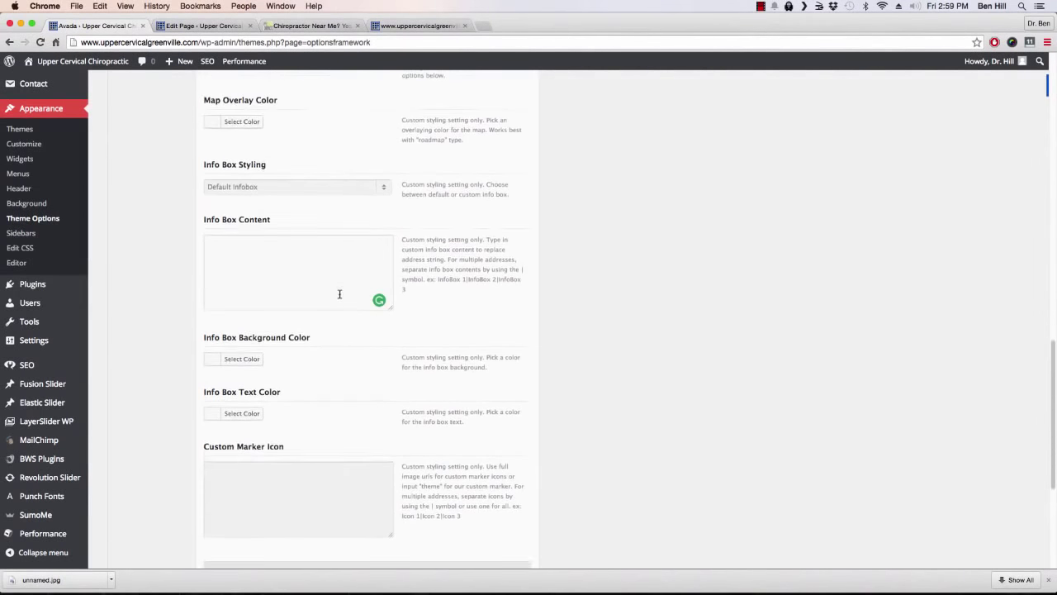
scroll(338, 295, down, 2)
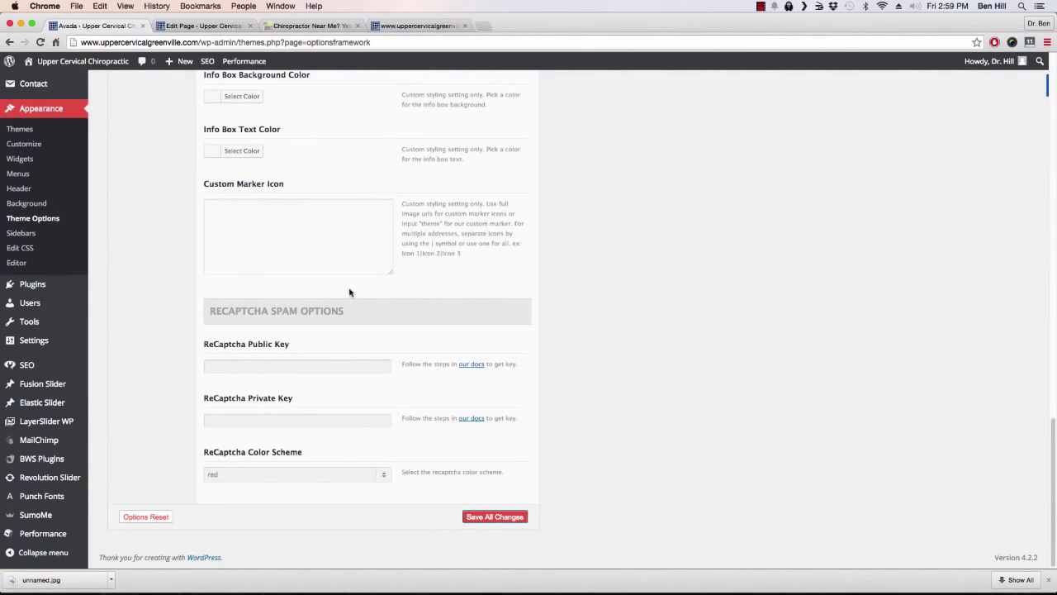
Step: Review the map, location details and appointment request form on the live Contact Us page
click(323, 26)
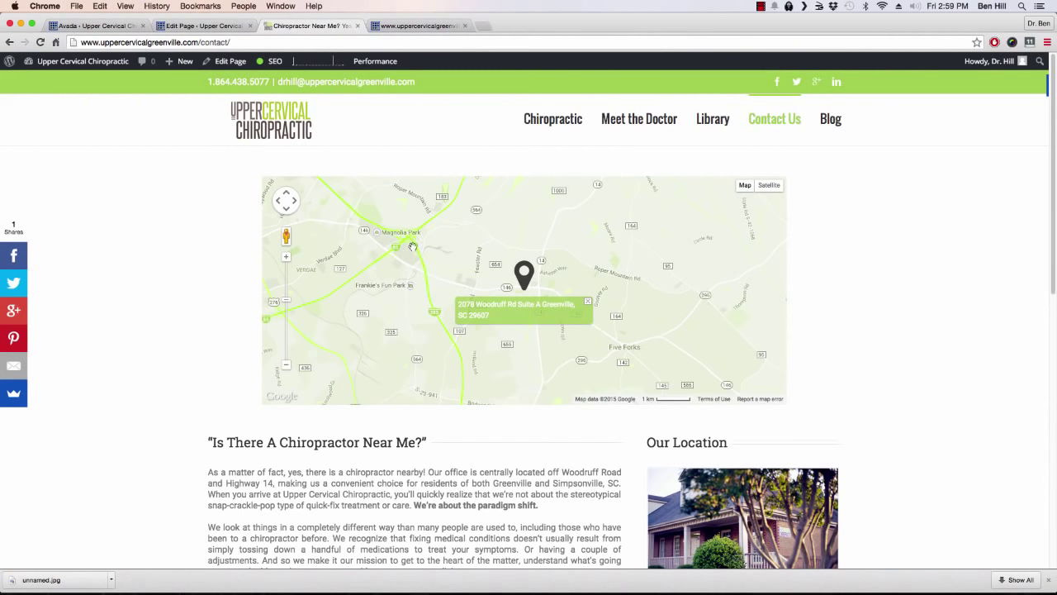
scroll(138, 253, down, 1)
scroll(137, 253, down, 5)
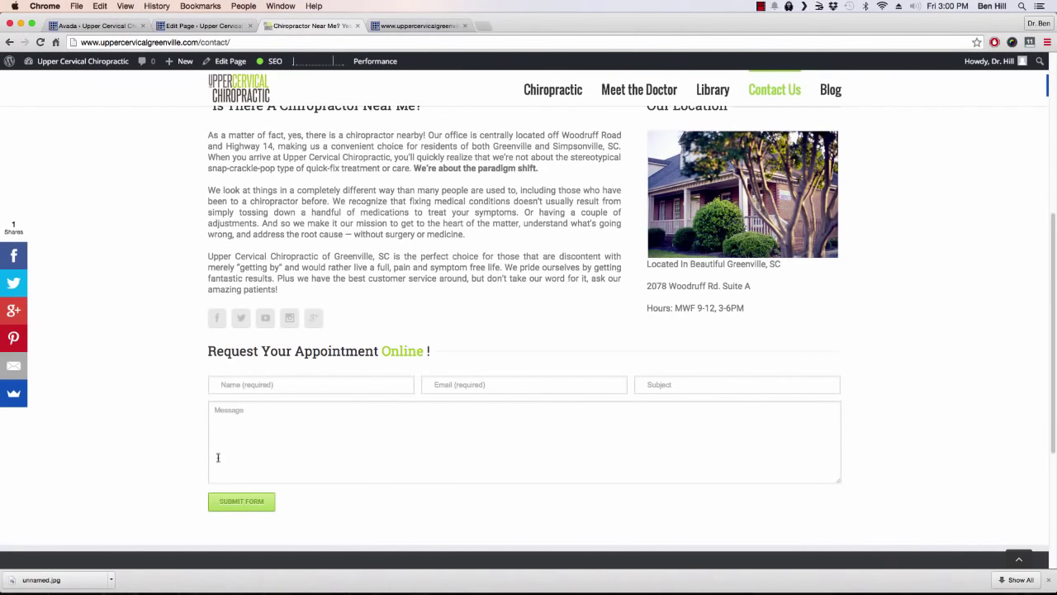
scroll(307, 254, up, 5)
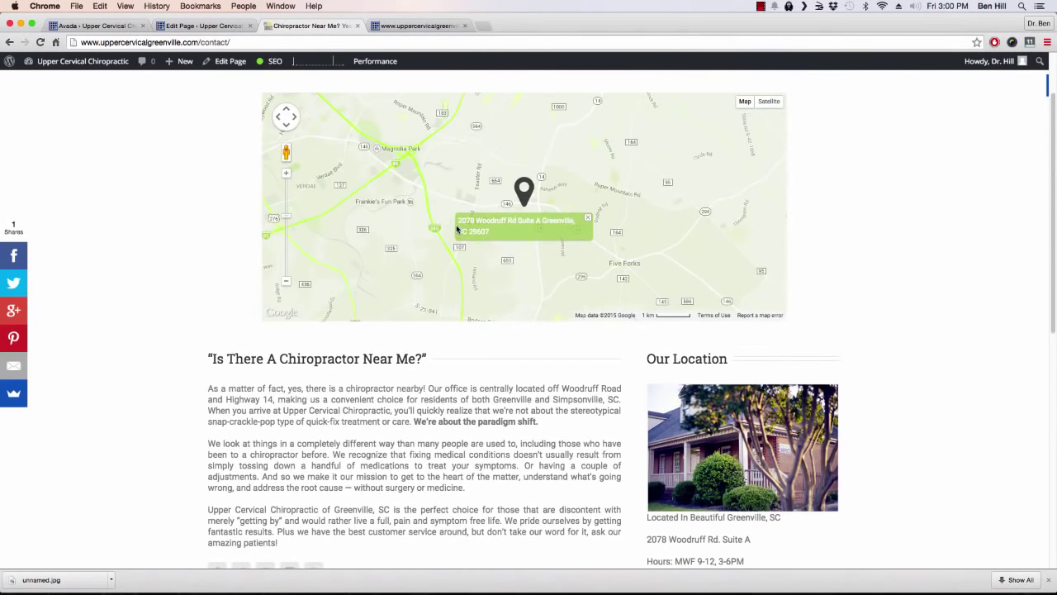
Step: Compare the Contact Us page's 2/3 and 1/3 Fusion Builder columns with the matching sections on the live page
click(218, 28)
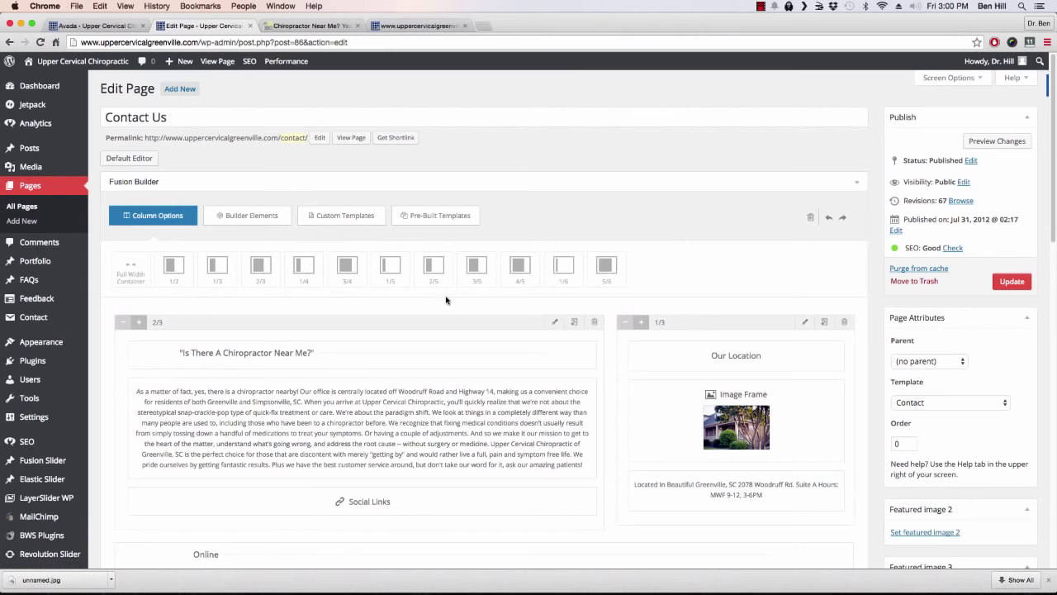
scroll(420, 308, down, 1)
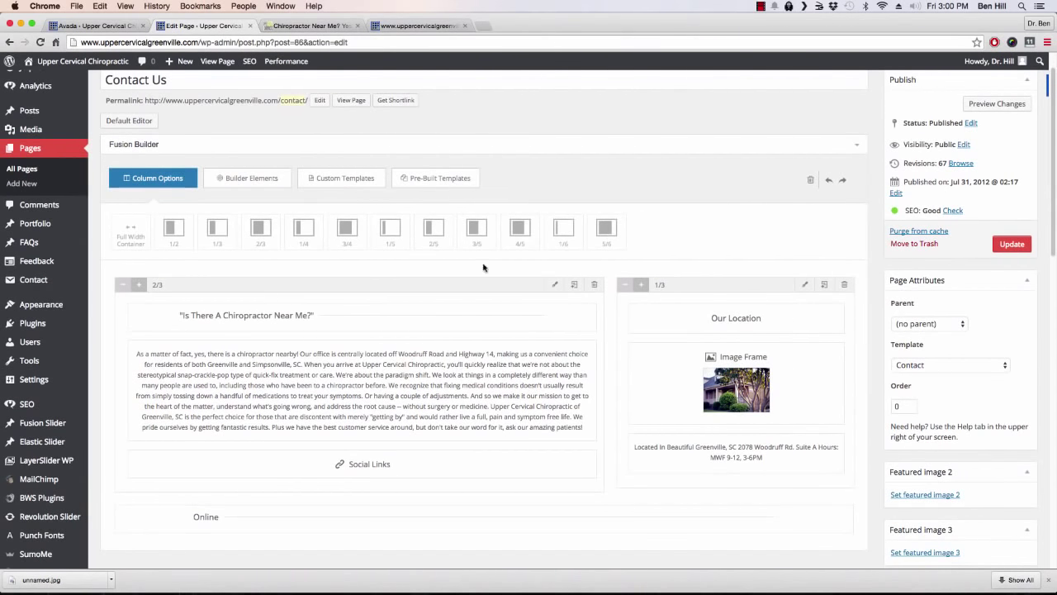
scroll(472, 303, down, 3)
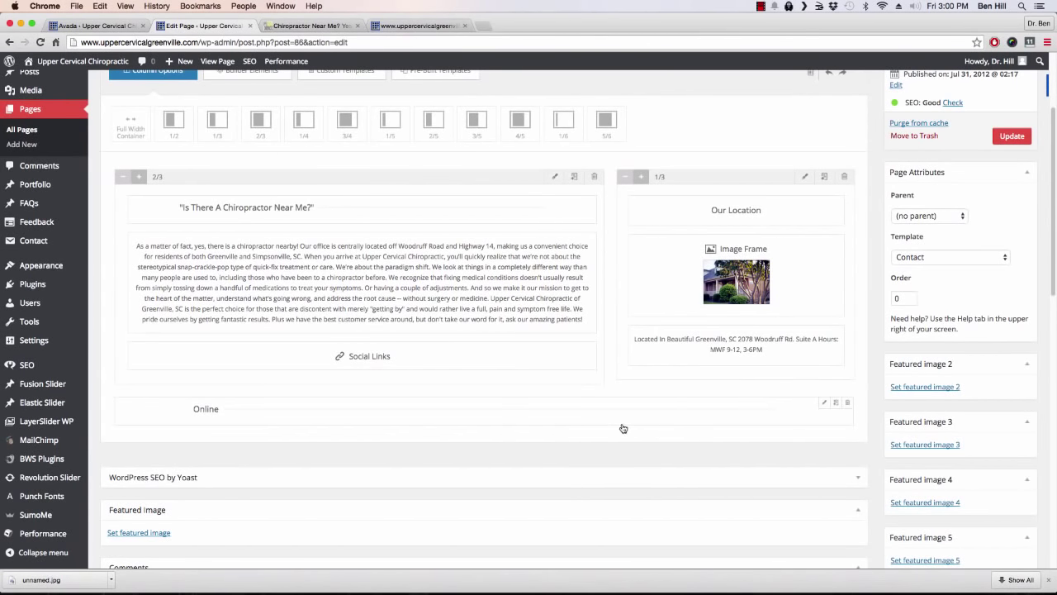
click(321, 26)
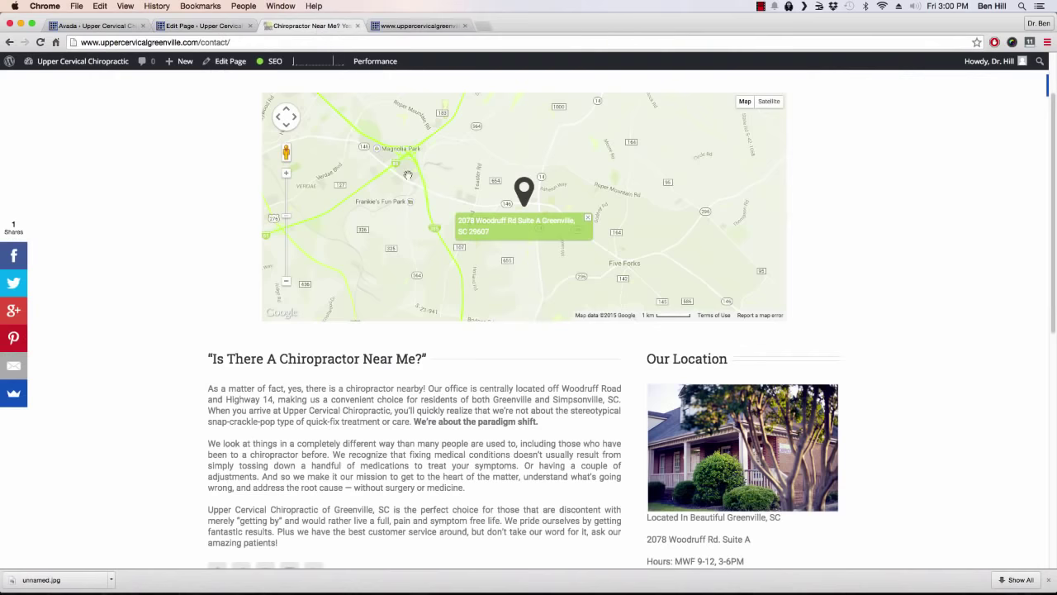
scroll(108, 302, down, 5)
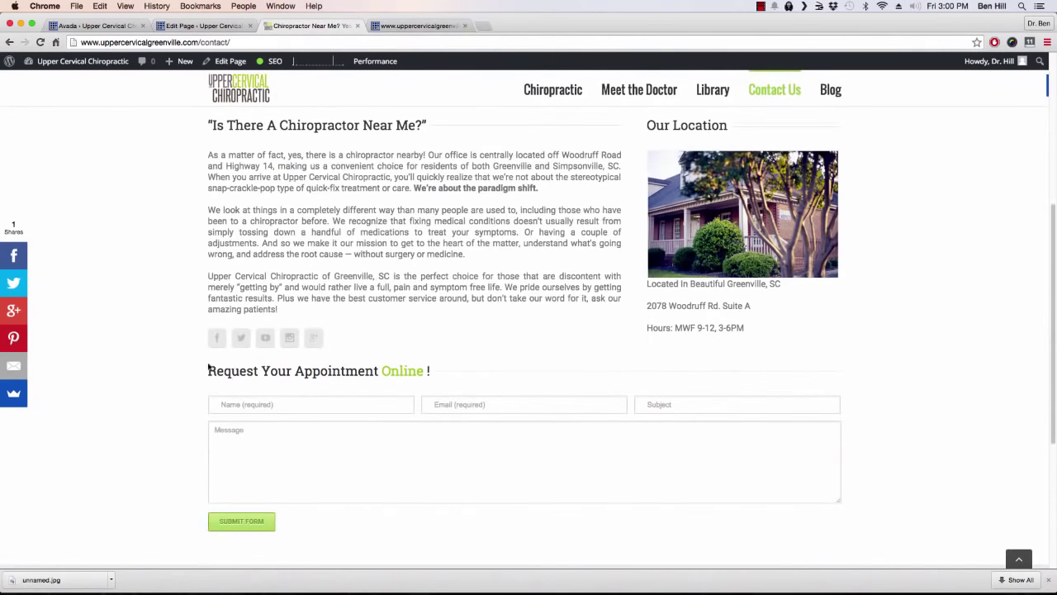
scroll(171, 315, up, 3)
scroll(172, 315, up, 2)
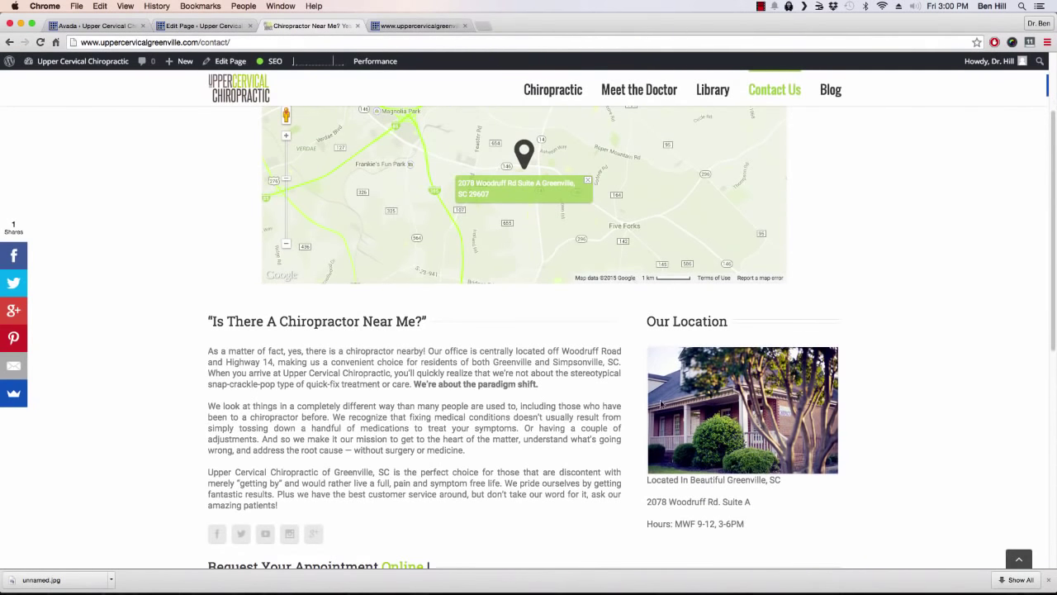
Step: Show the Builder Elements in the Contact Us editor and inspect the title and text block settings in the 2/3 column
click(202, 26)
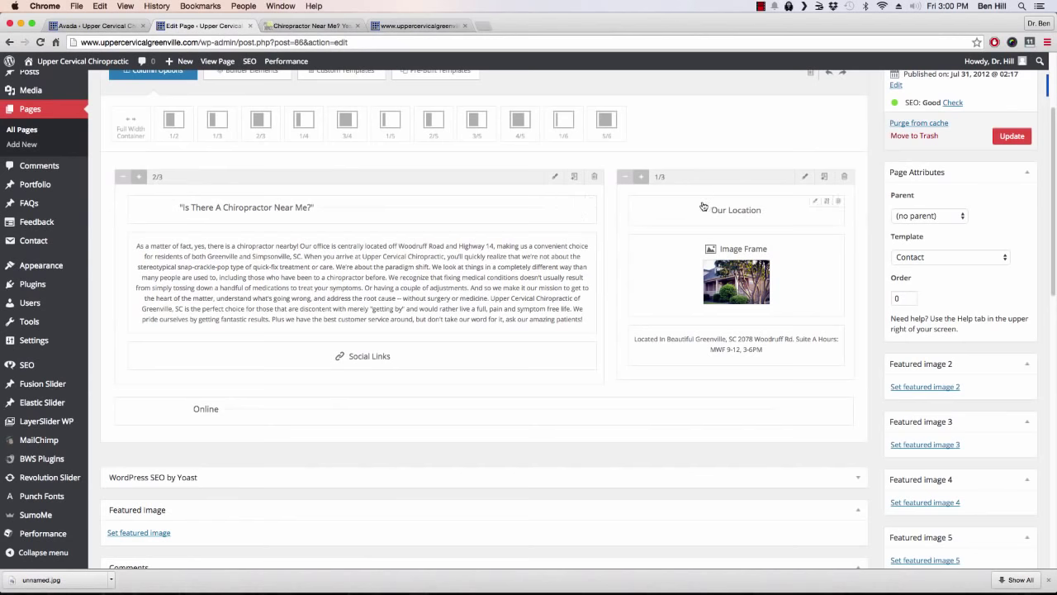
scroll(306, 223, up, 1)
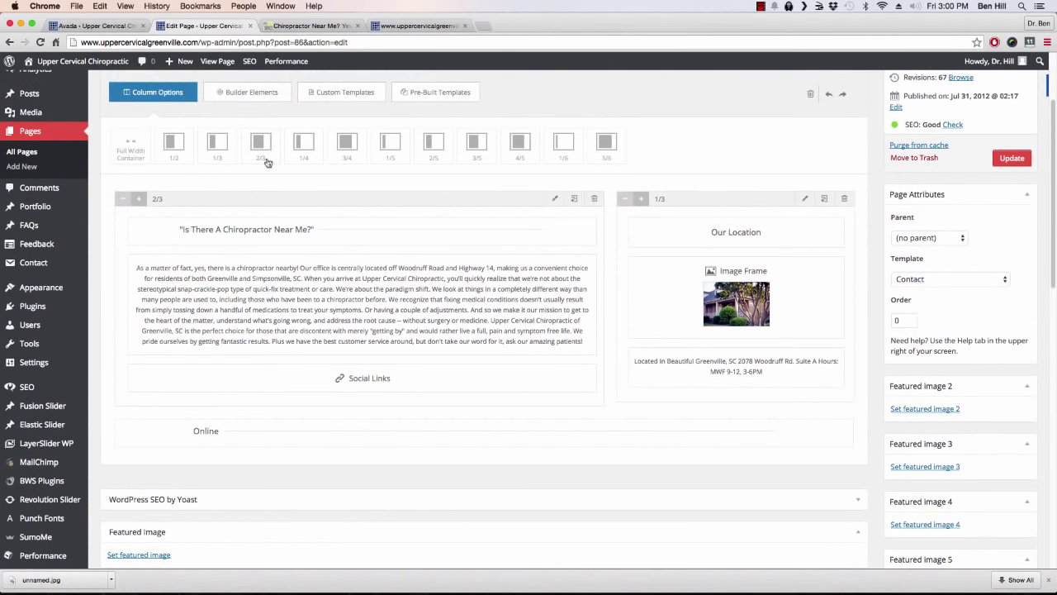
click(258, 100)
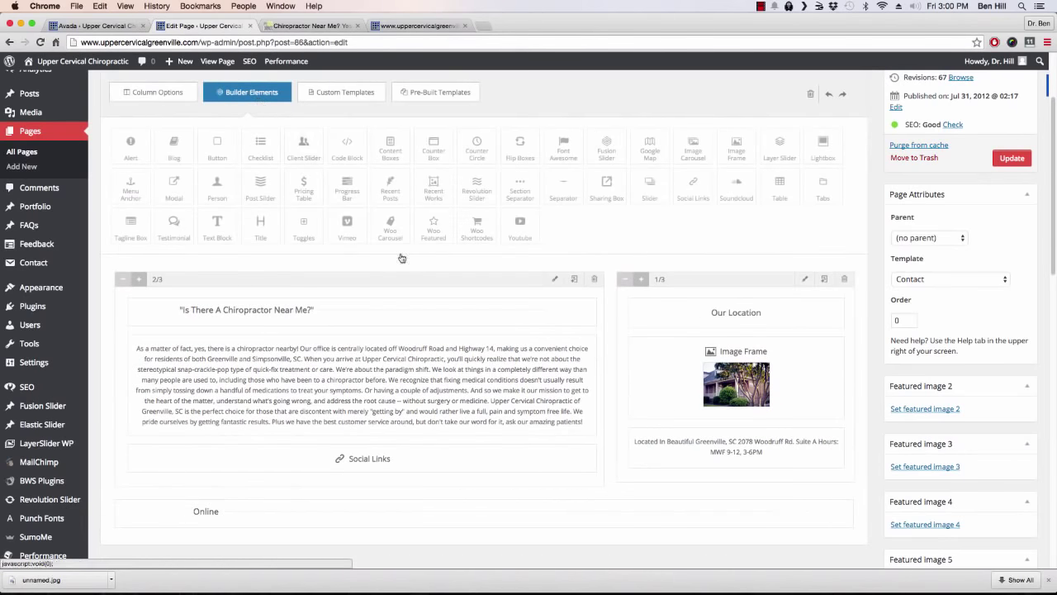
click(568, 305)
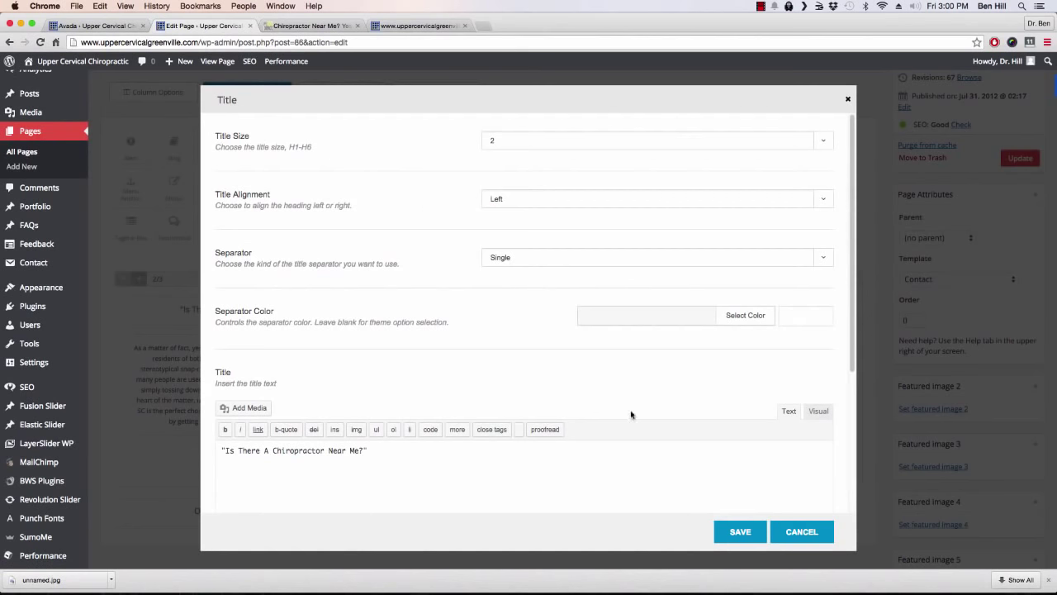
click(740, 531)
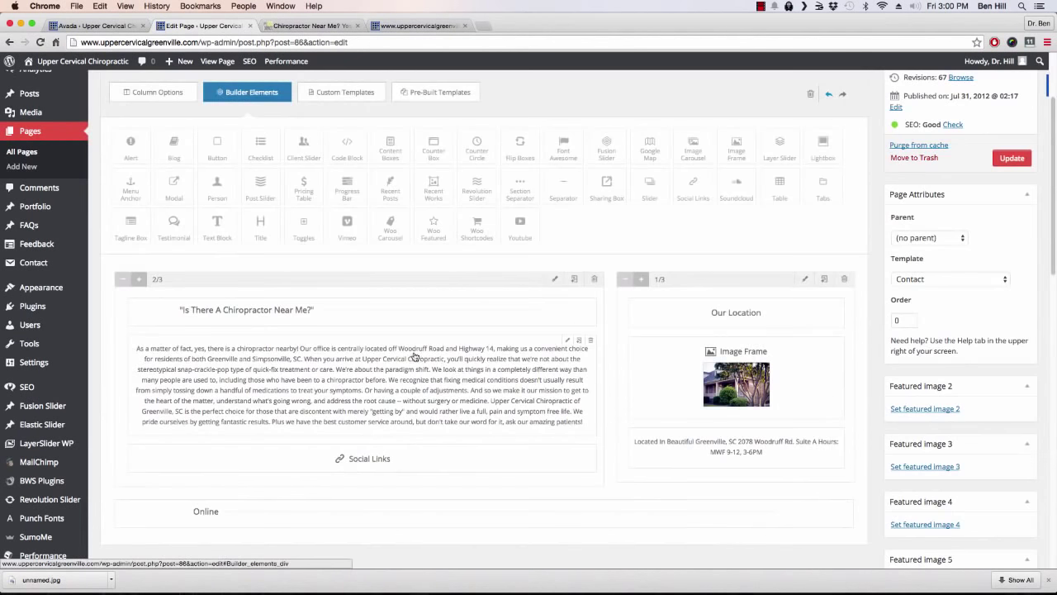
click(567, 342)
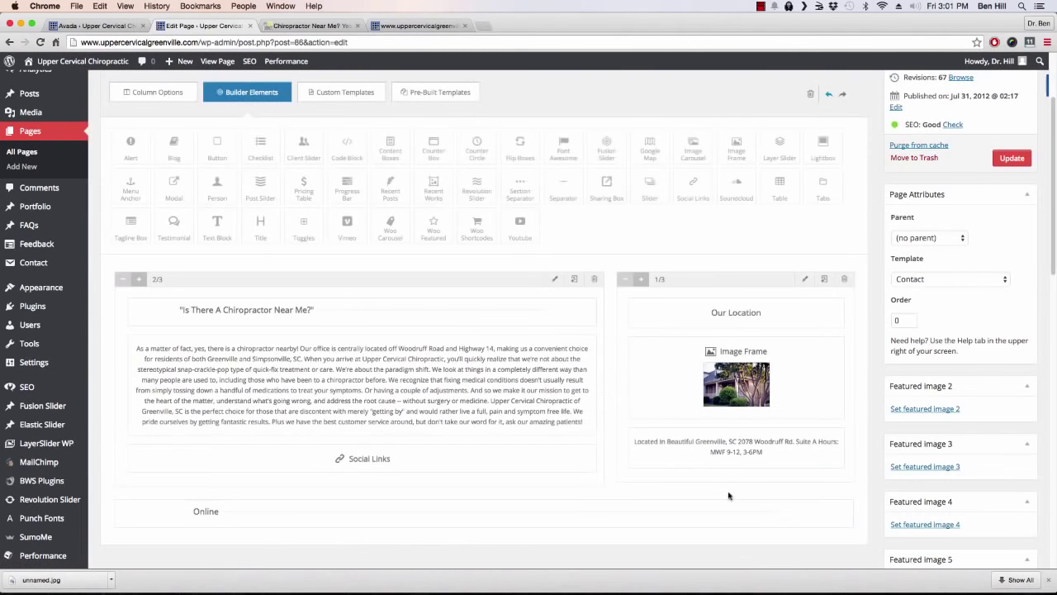
click(797, 532)
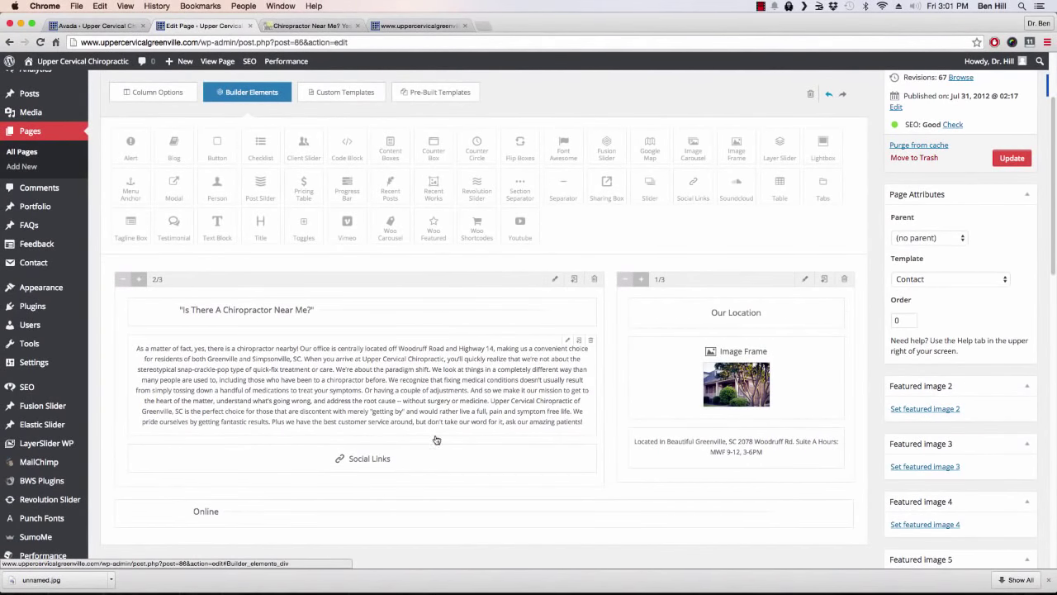
Step: Inspect the Social Links element's icon options and profile links, and compare them with the icons on the live Contact Us page
click(566, 452)
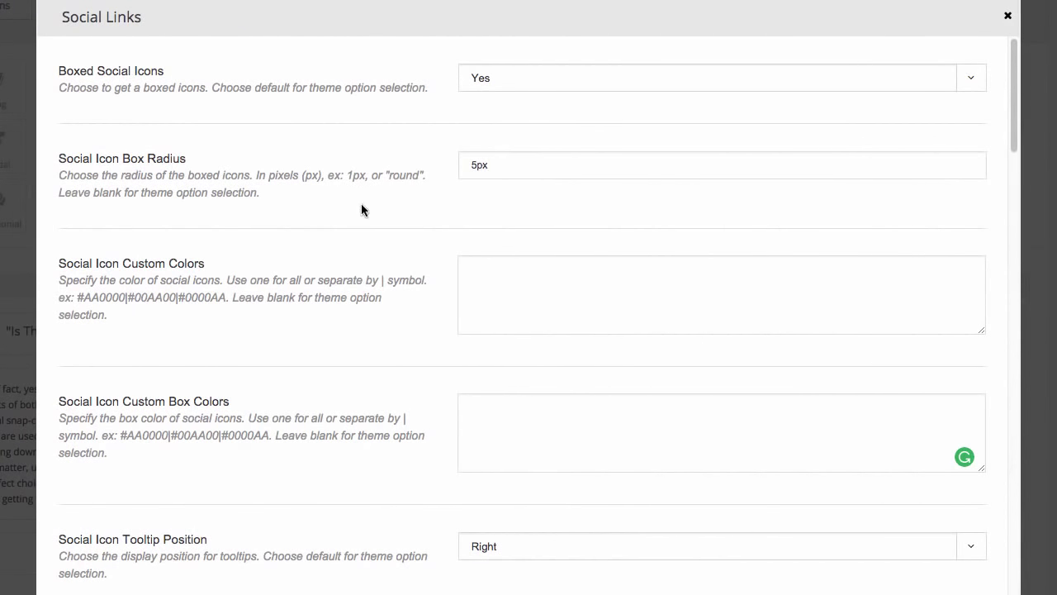
scroll(361, 210, down, 2)
scroll(394, 437, down, 3)
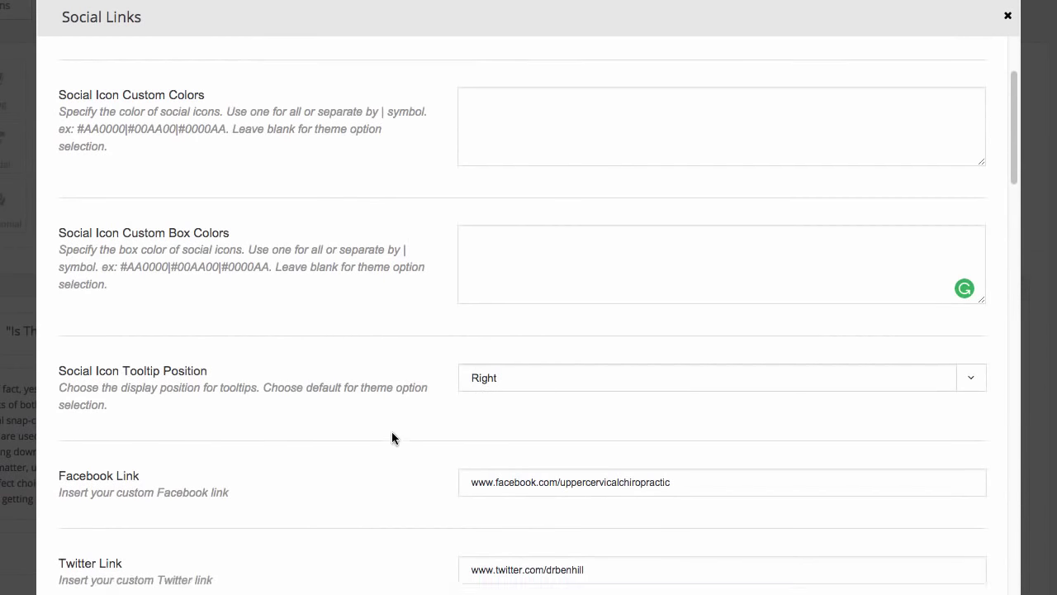
scroll(361, 432, down, 3)
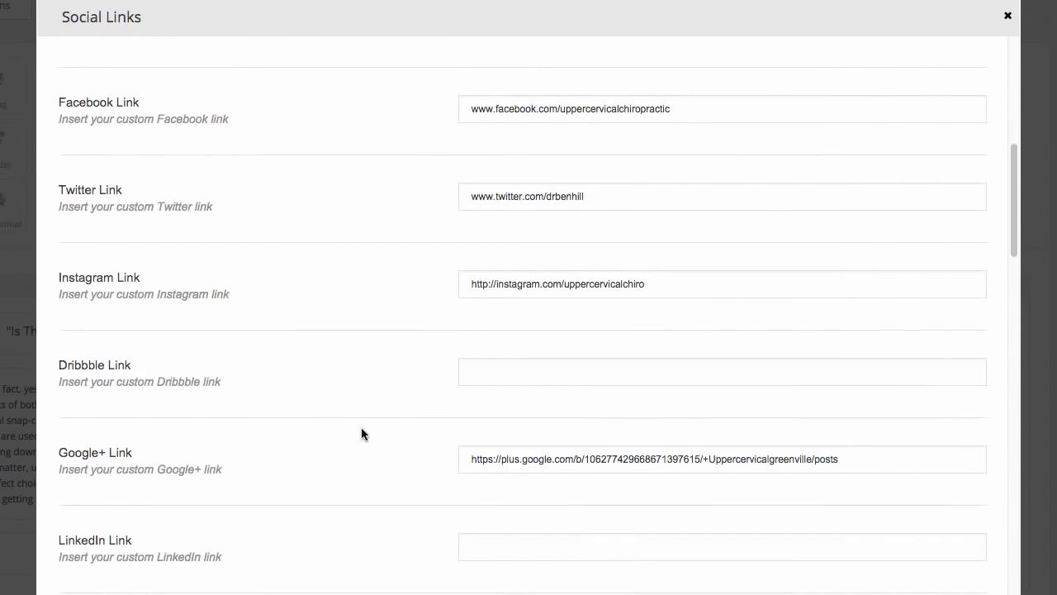
scroll(364, 432, down, 2)
click(25, 378)
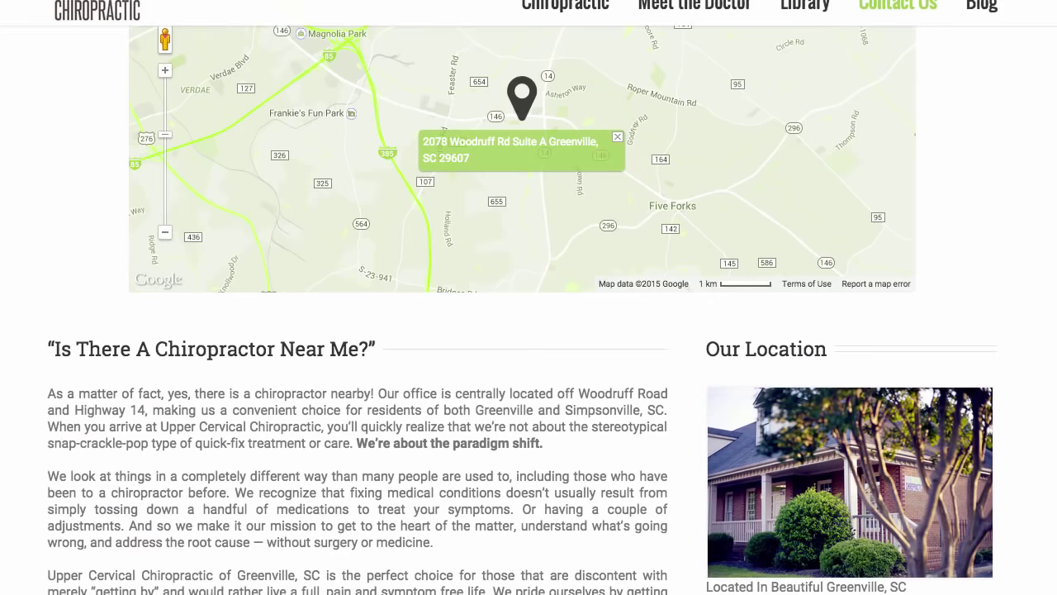
scroll(25, 462, down, 2)
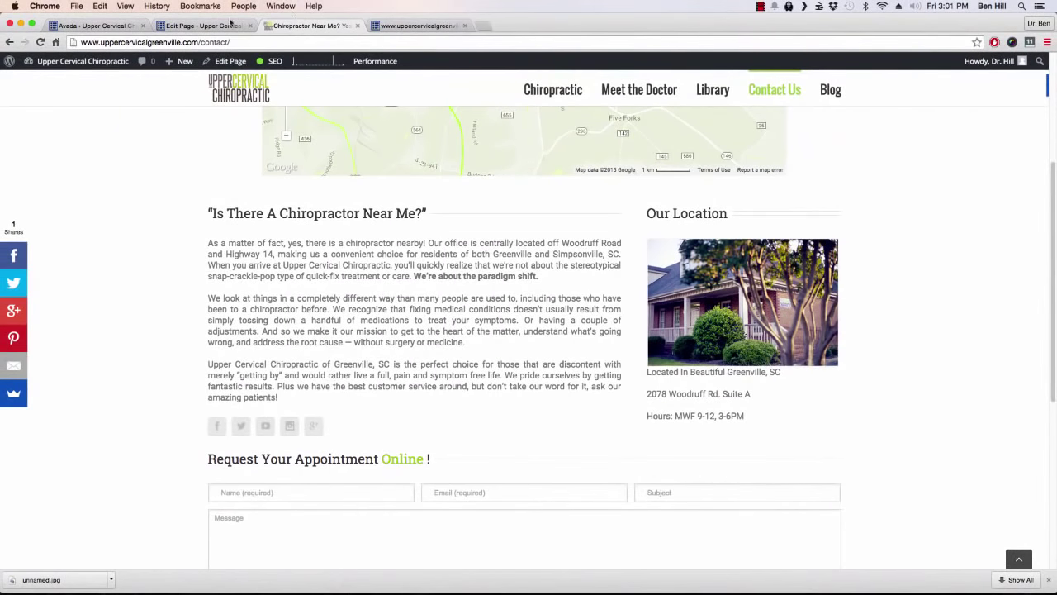
Step: Check the Contact Us editor against the live page's content and map once more
click(230, 23)
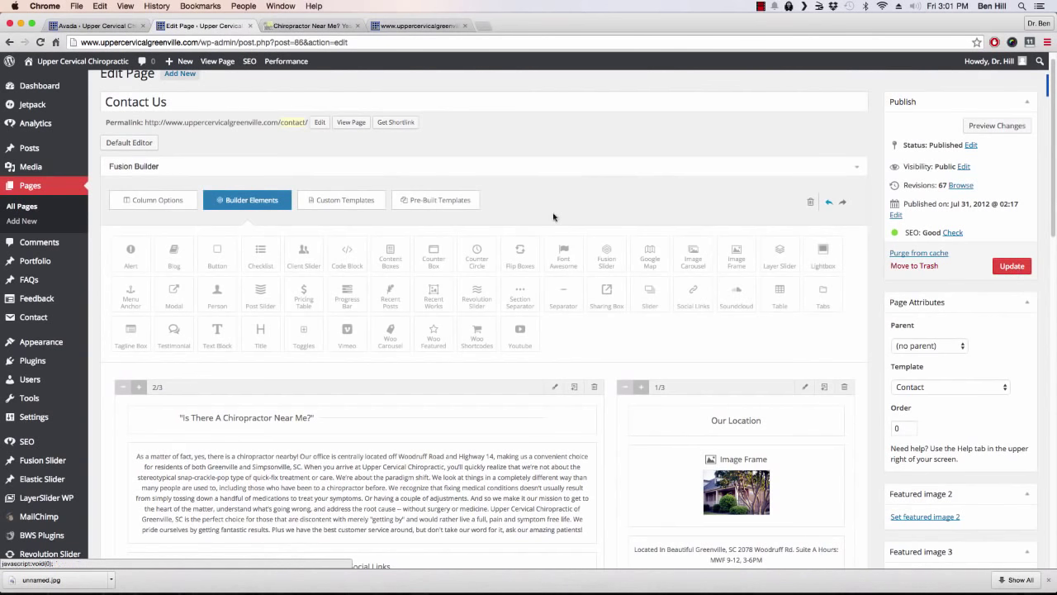
click(315, 27)
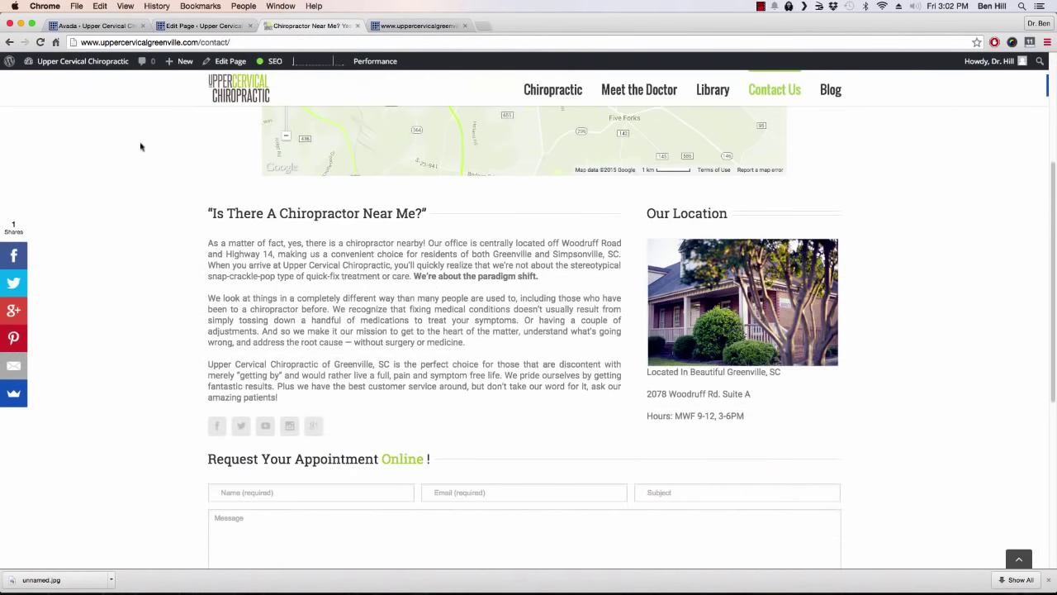
scroll(165, 194, up, 4)
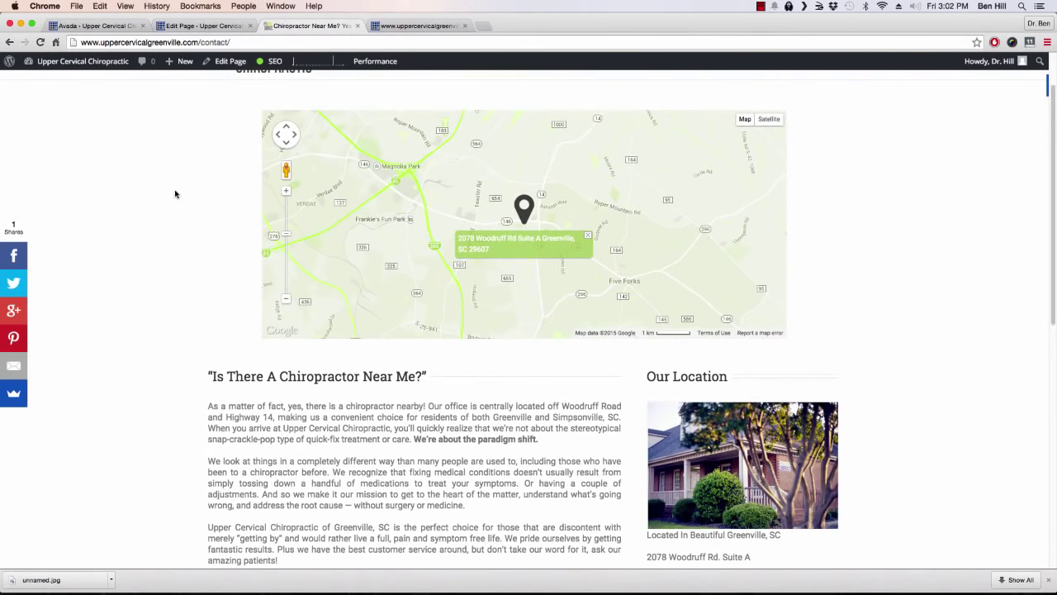
Step: Return to the Contact section of Avada's Theme Options and review the Google Map type, size, margin and address settings
click(95, 26)
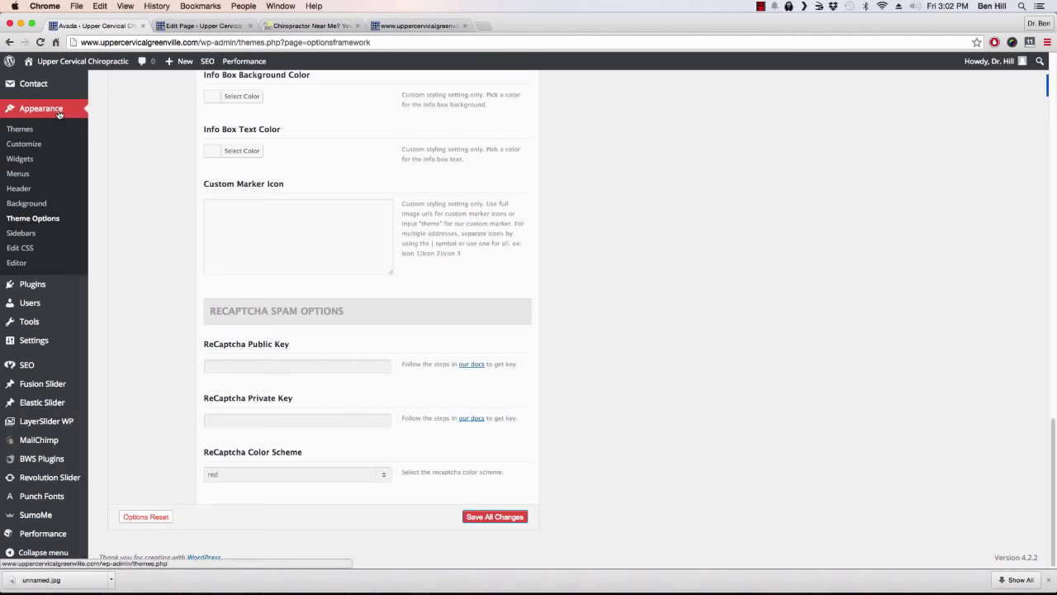
scroll(136, 223, up, 10)
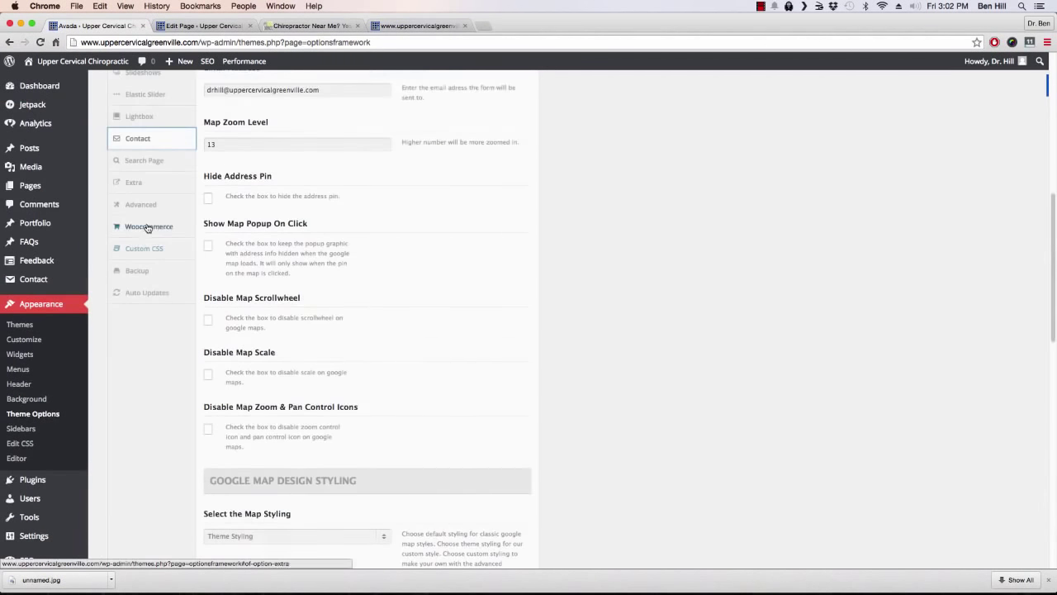
scroll(493, 279, up, 4)
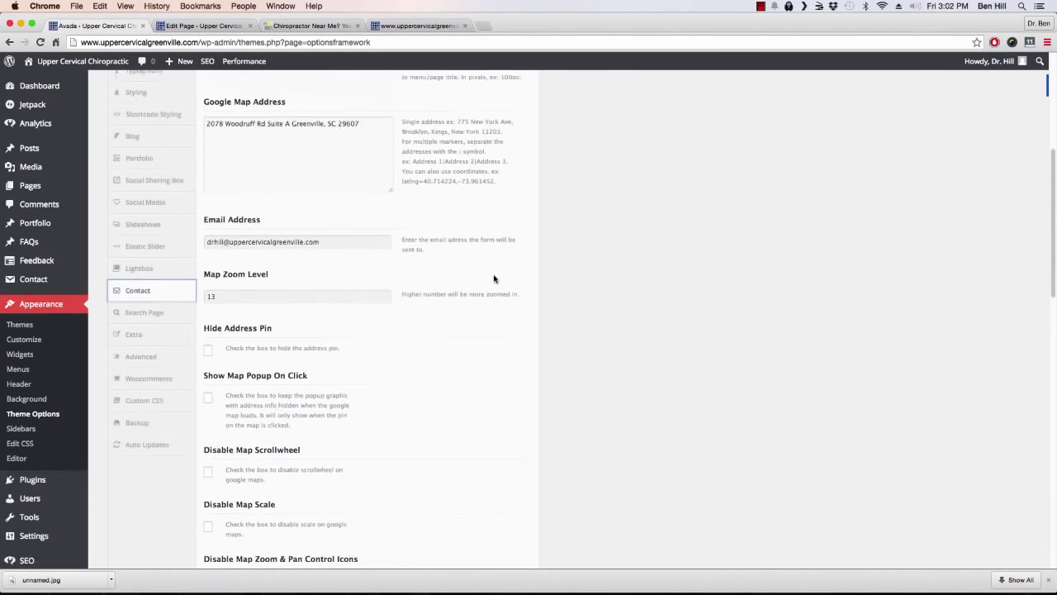
scroll(335, 226, up, 1)
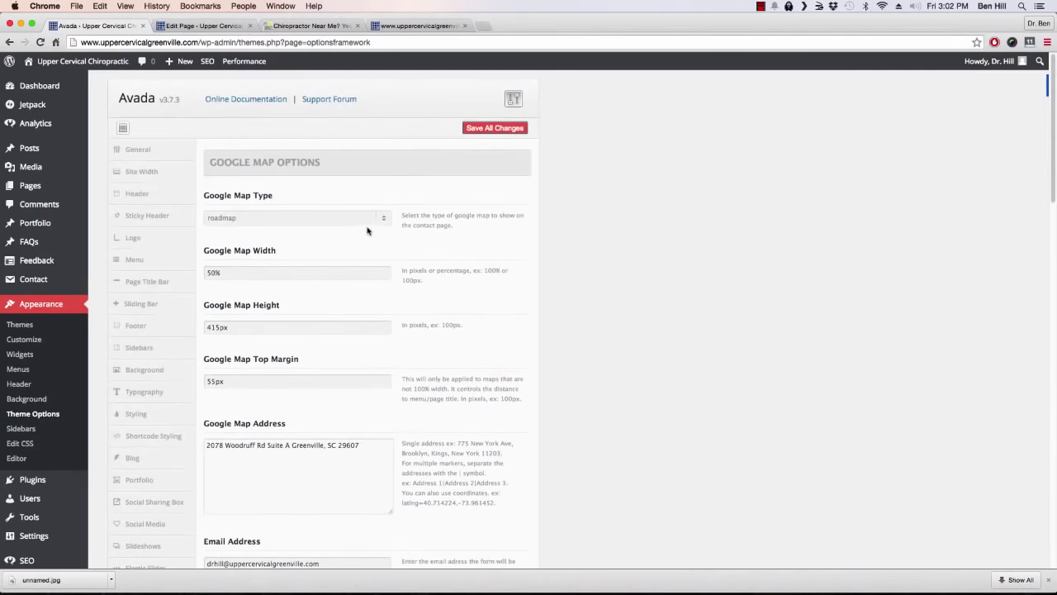
Step: Go back to the Contact Us page editor and check its Template choices, keeping Contact
click(223, 27)
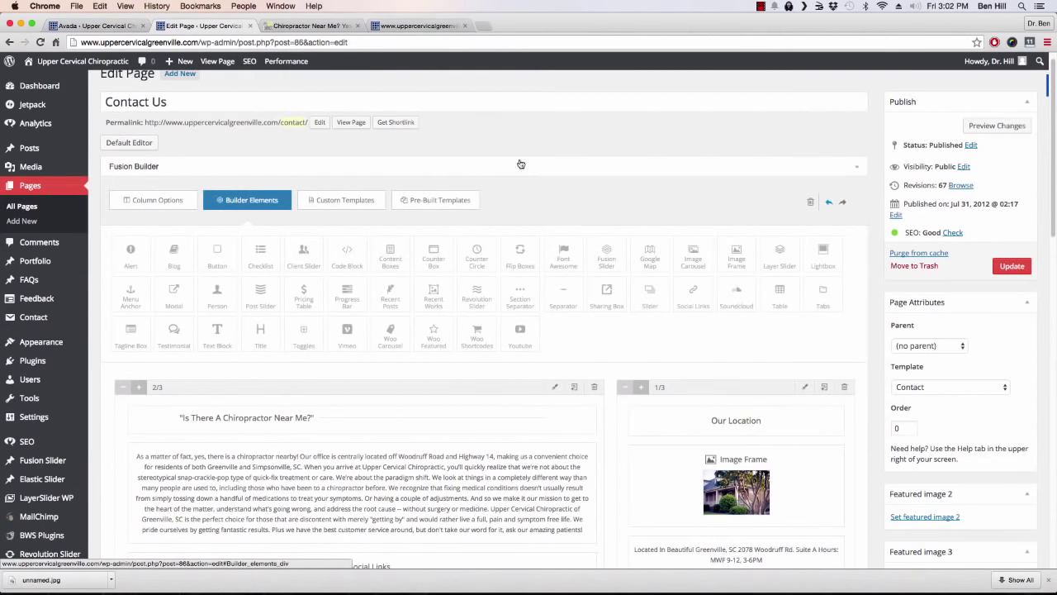
click(1006, 389)
click(1022, 390)
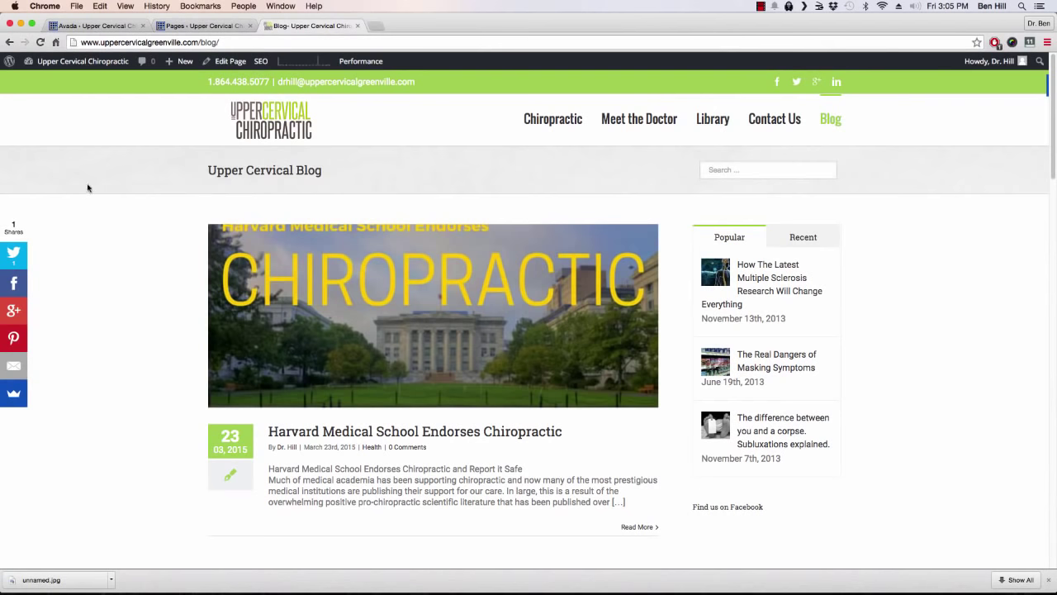
Step: Look over the live Blog page and review Avada's General Blog Options, from page title and layouts to excerpt and date format settings
scroll(116, 205, down, 2)
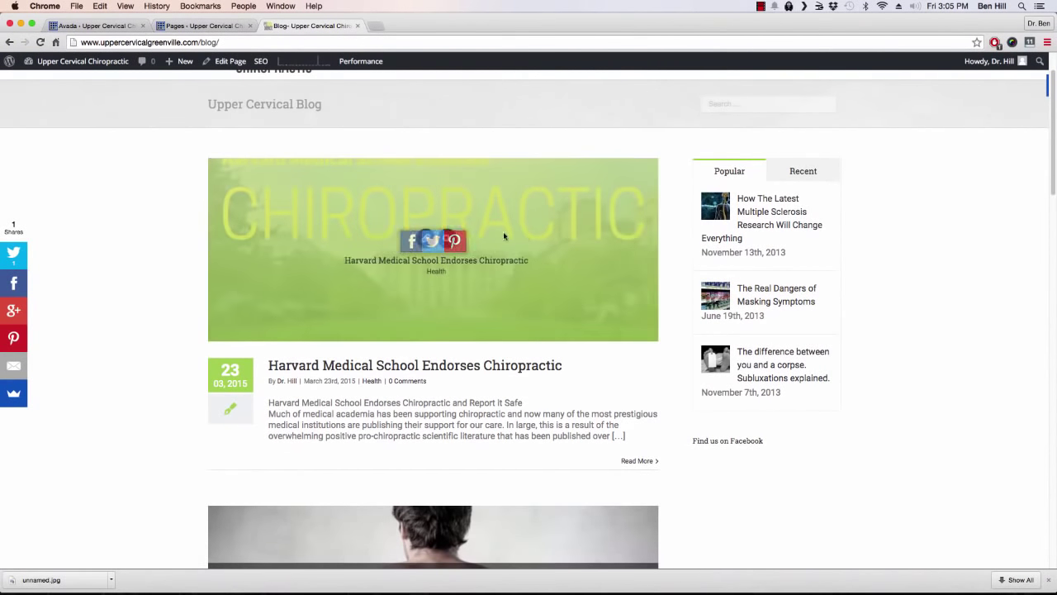
scroll(164, 237, down, 4)
click(110, 27)
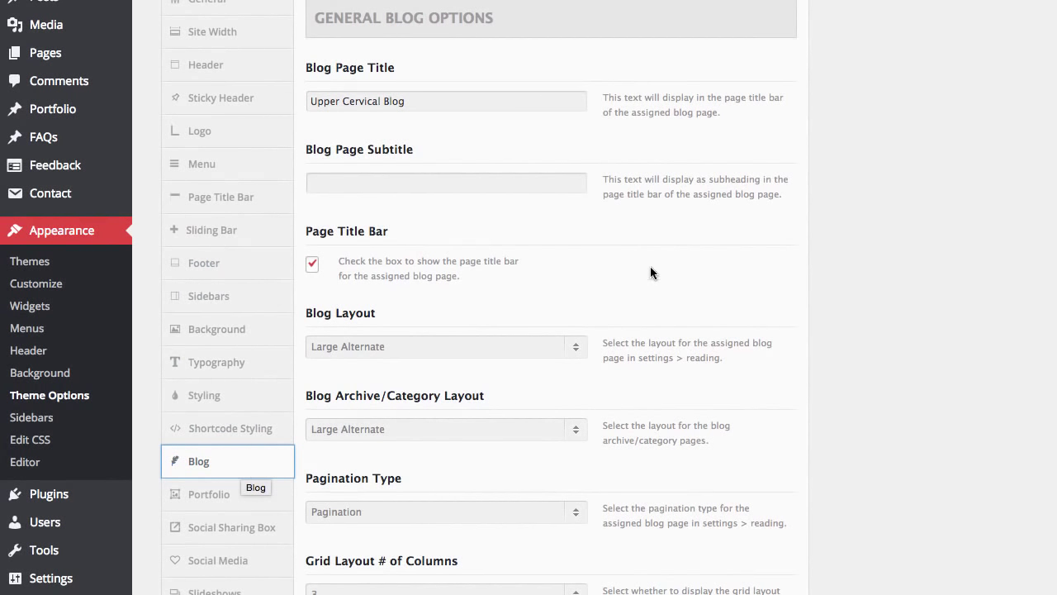
click(406, 107)
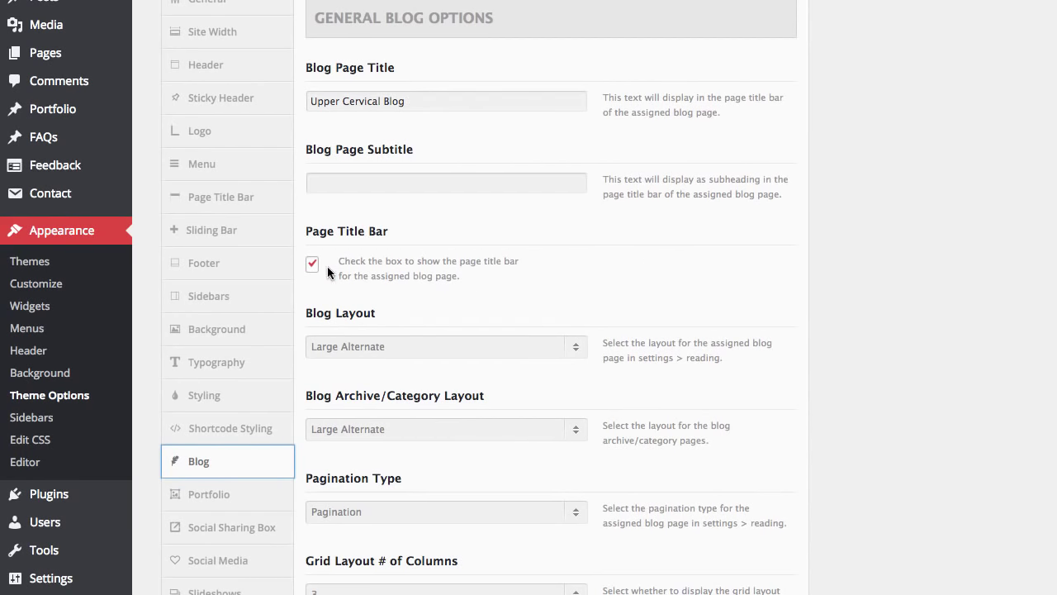
scroll(563, 284, down, 4)
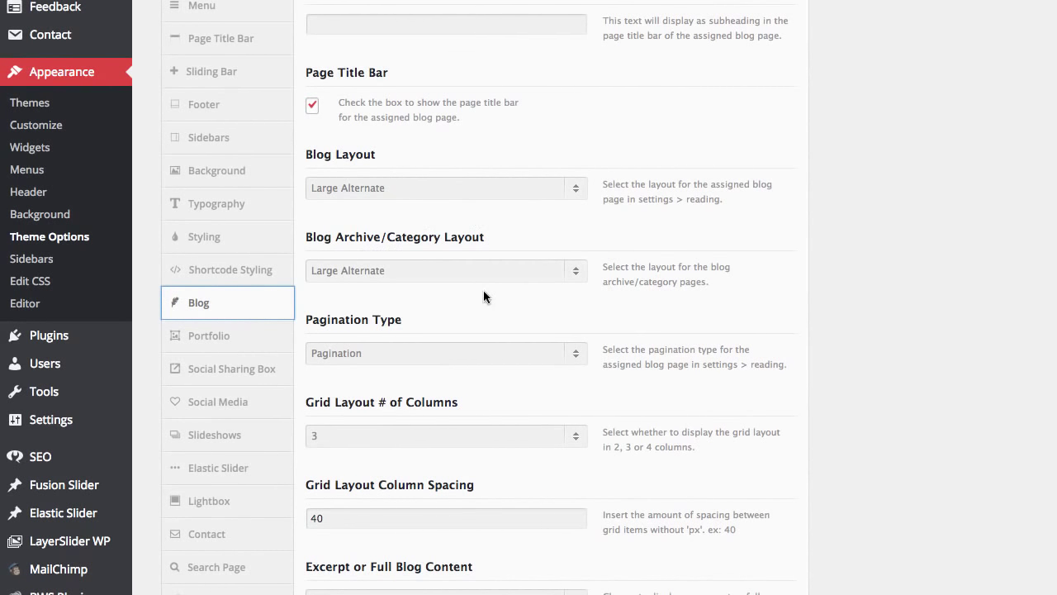
scroll(510, 273, down, 1)
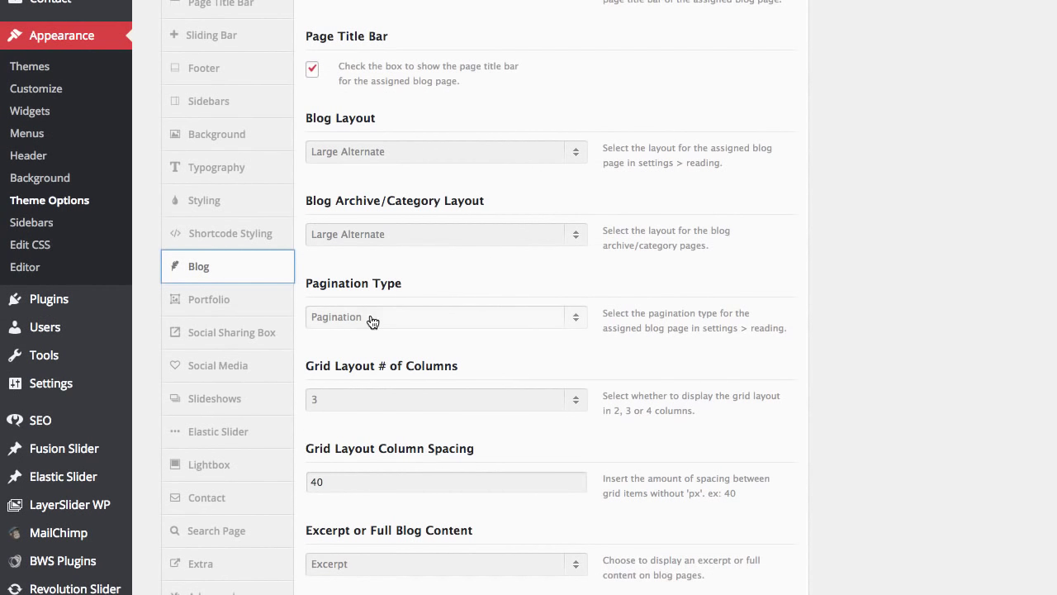
scroll(468, 309, down, 2)
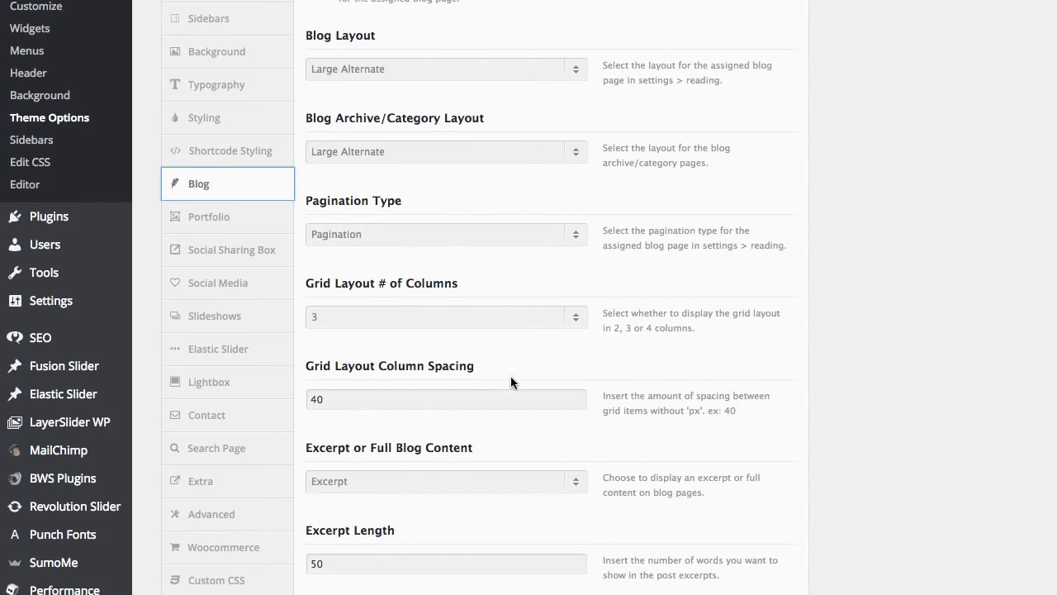
scroll(504, 342, down, 4)
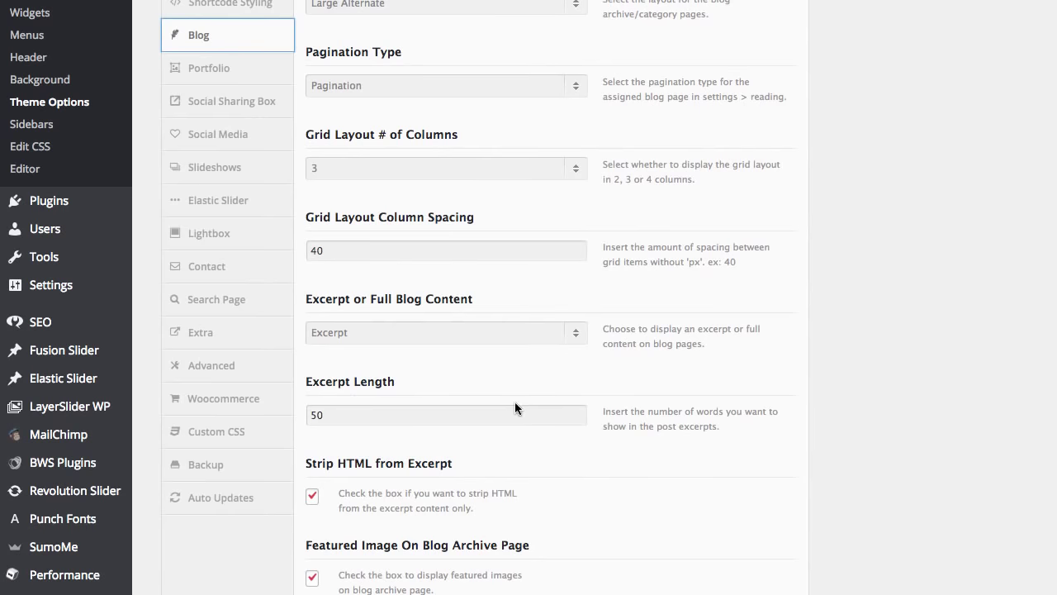
scroll(514, 396, down, 2)
scroll(529, 367, down, 2)
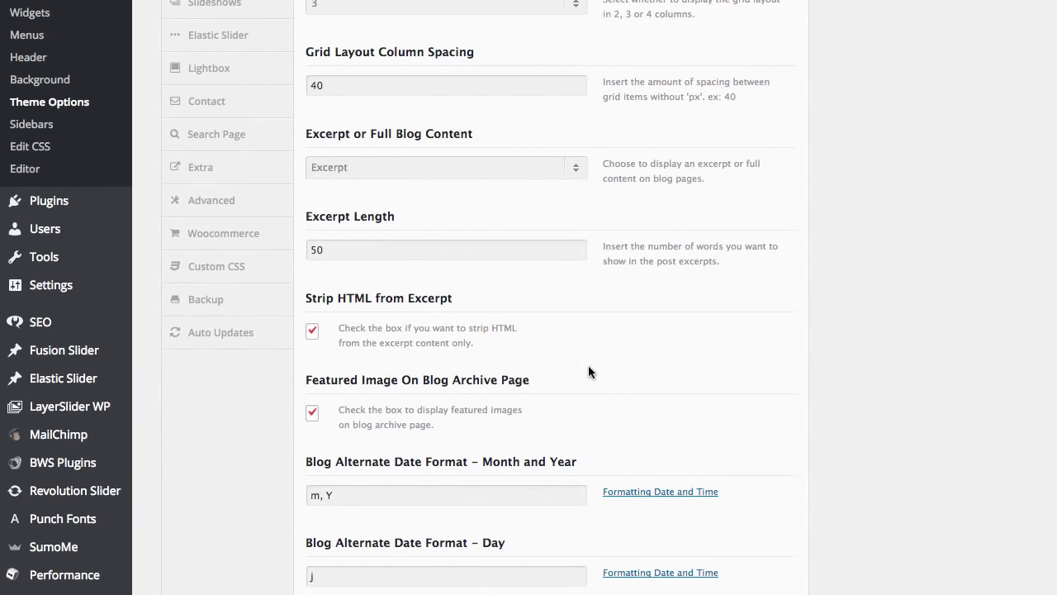
scroll(609, 317, down, 8)
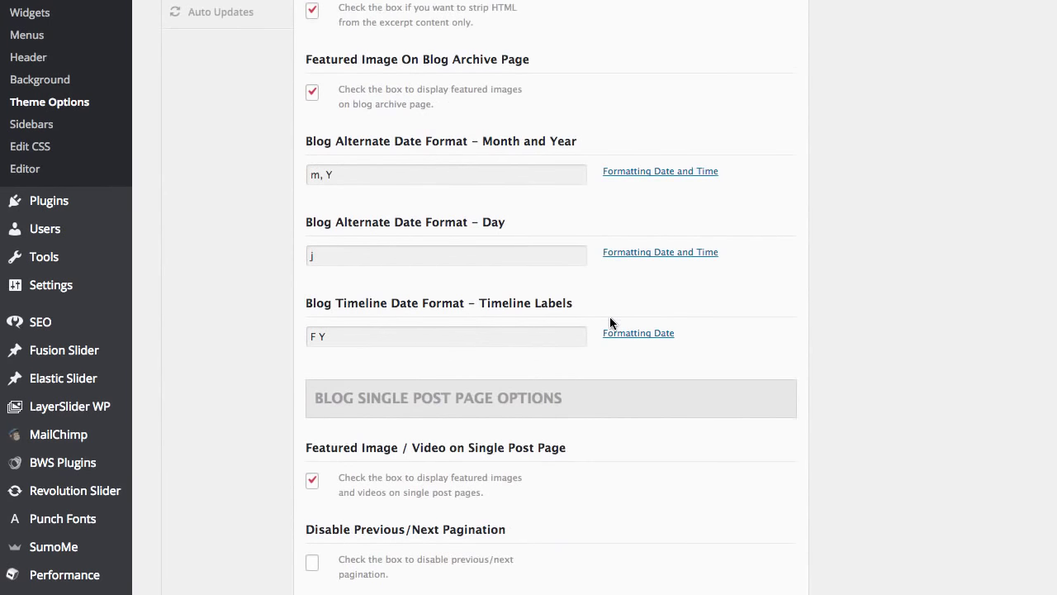
Step: Review the Blog Single Post Page Options and Blog Meta Options, and compare them with the posts on the live Blog page
scroll(610, 318, down, 1)
scroll(610, 318, down, 1)
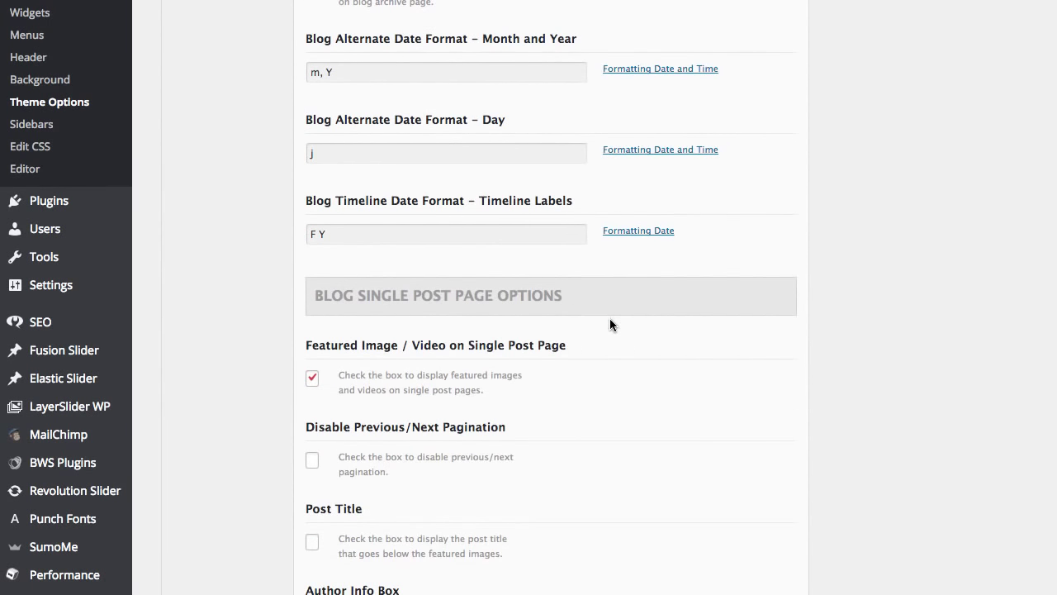
scroll(610, 318, down, 1)
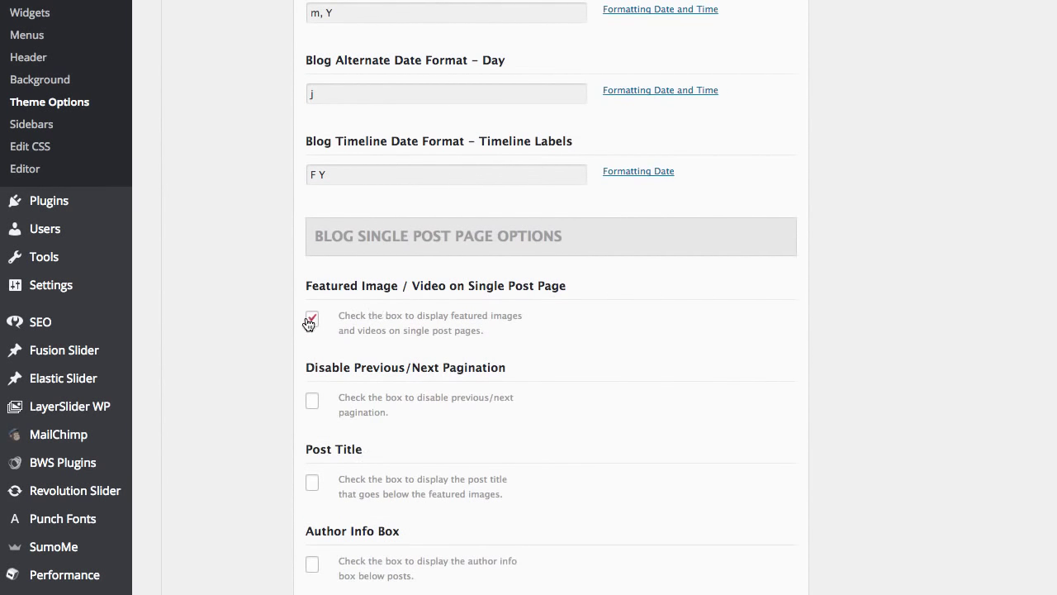
scroll(586, 336, down, 1)
scroll(589, 341, down, 5)
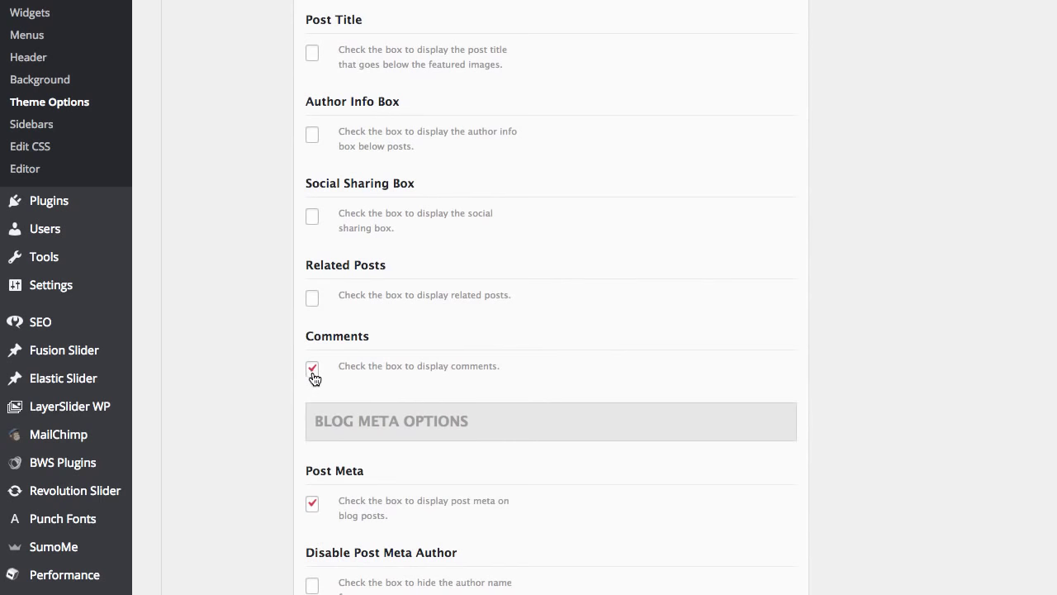
scroll(486, 368, down, 3)
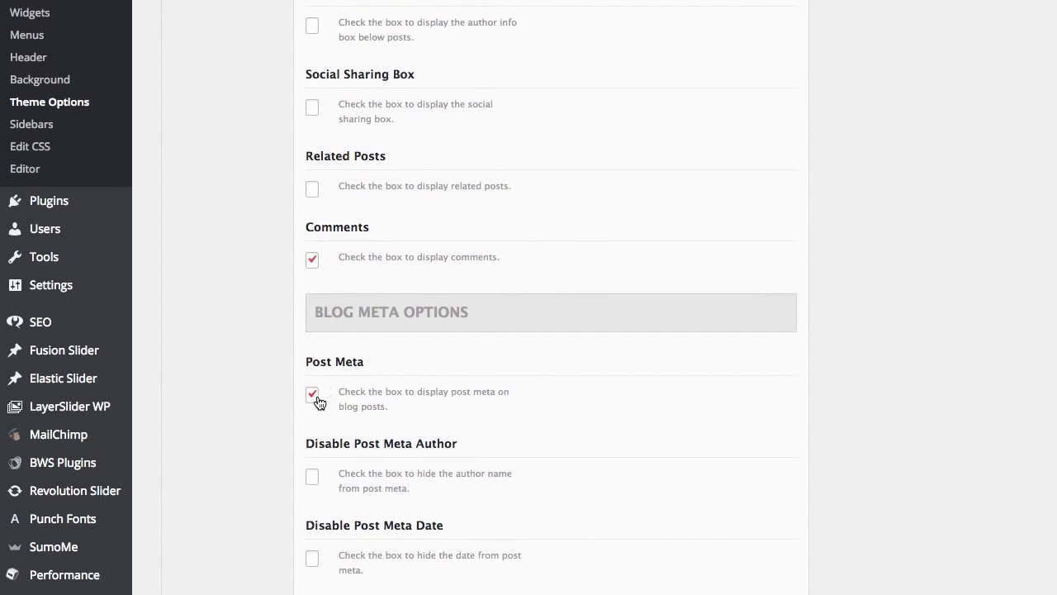
scroll(565, 374, down, 5)
scroll(570, 370, down, 1)
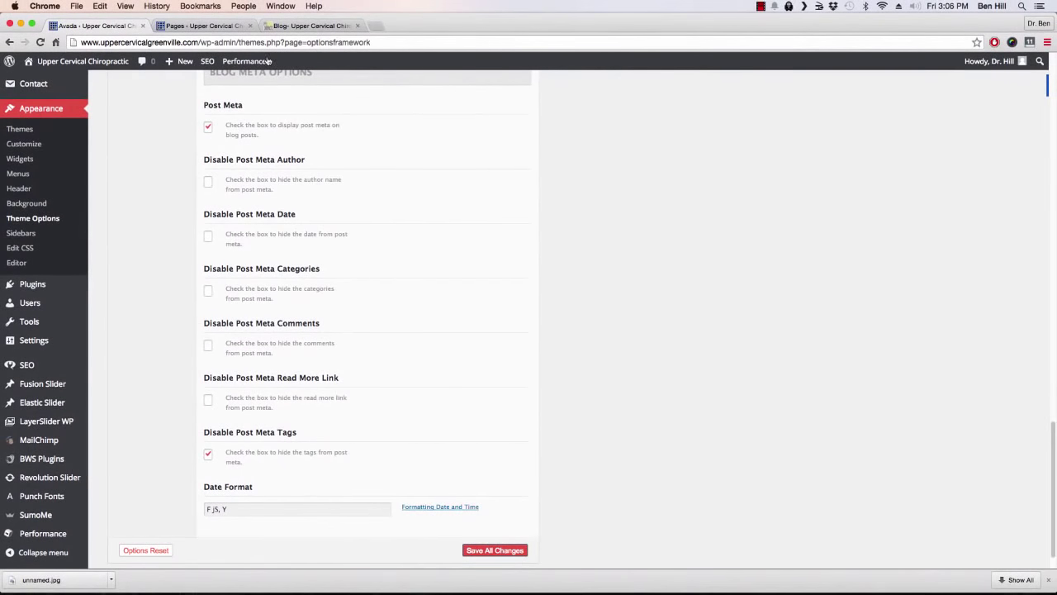
click(311, 26)
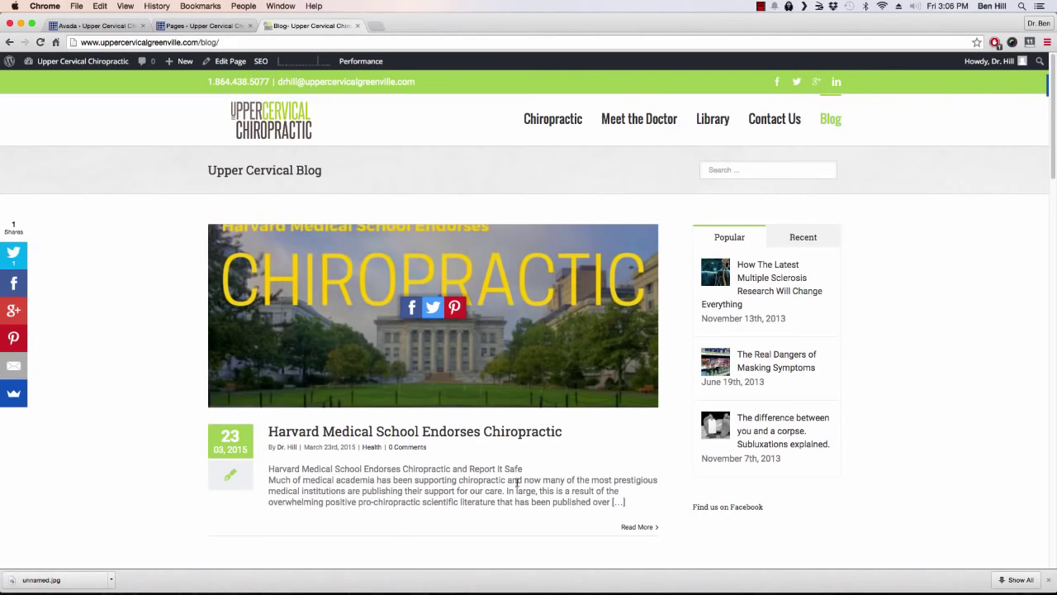
scroll(189, 372, down, 3)
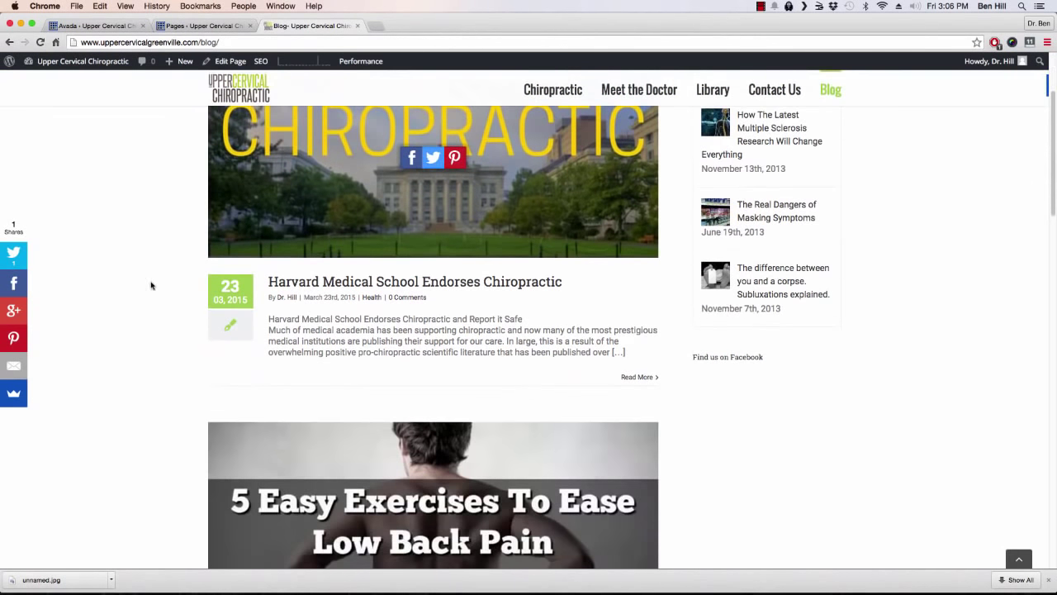
Step: In Avada's General Blog Options, set the Blog Layout to Timeline and save the theme options
click(95, 25)
scroll(626, 219, up, 10)
scroll(626, 242, up, 15)
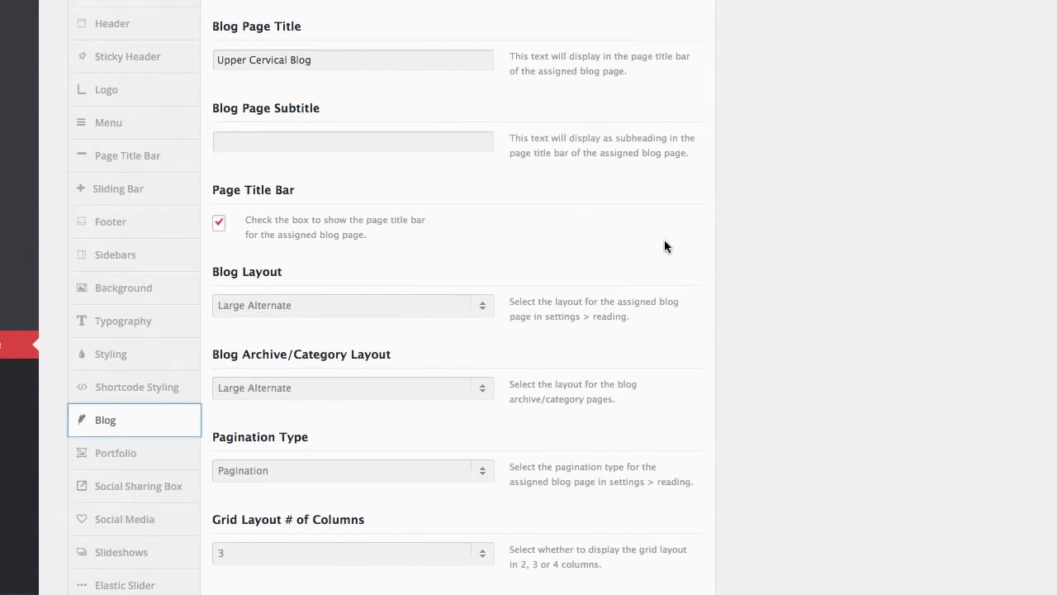
click(478, 307)
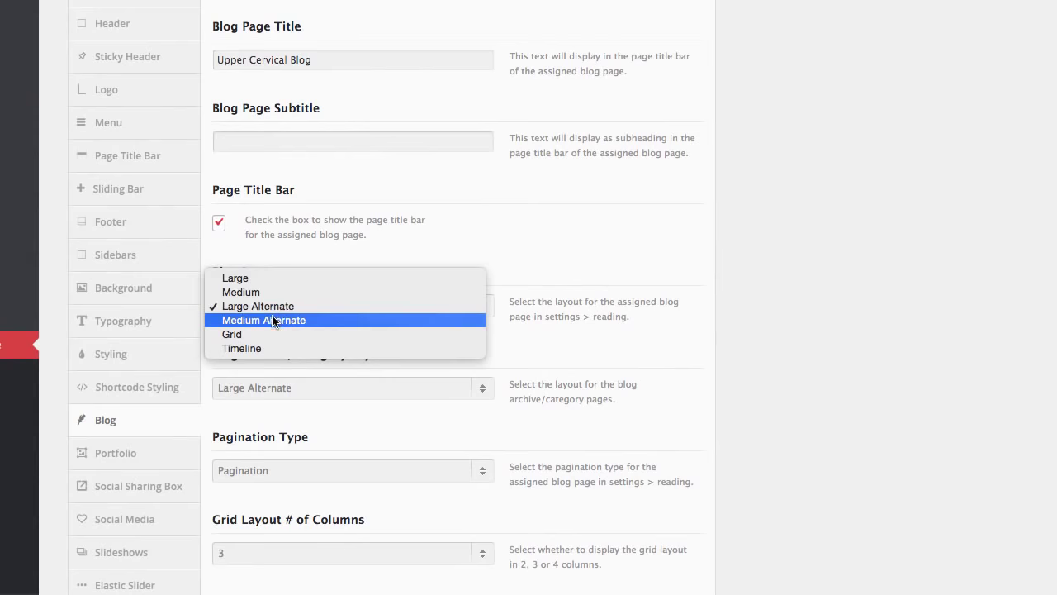
click(257, 351)
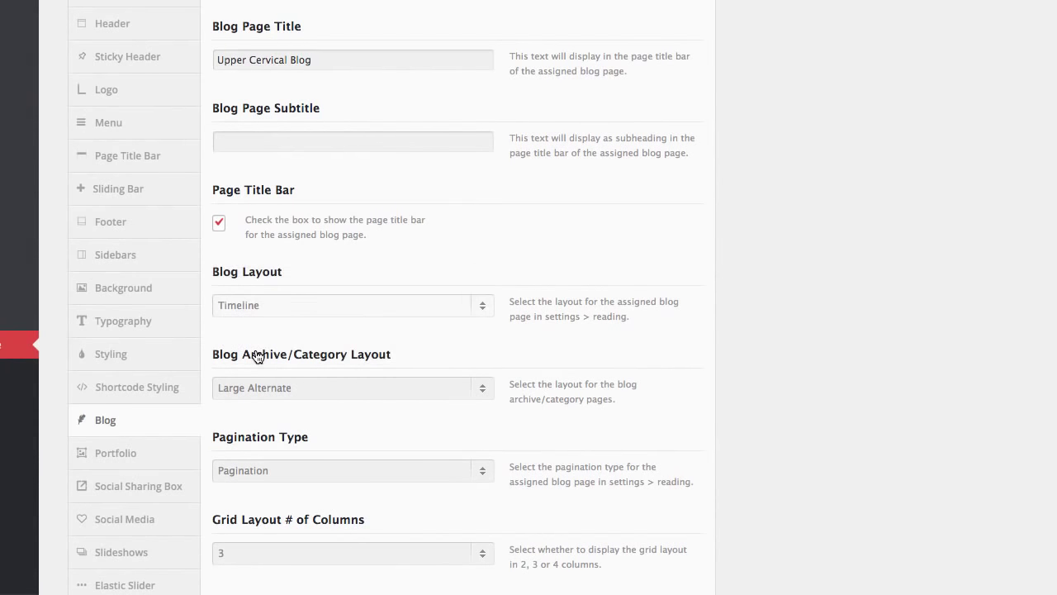
scroll(675, 315, up, 1)
scroll(676, 315, up, 3)
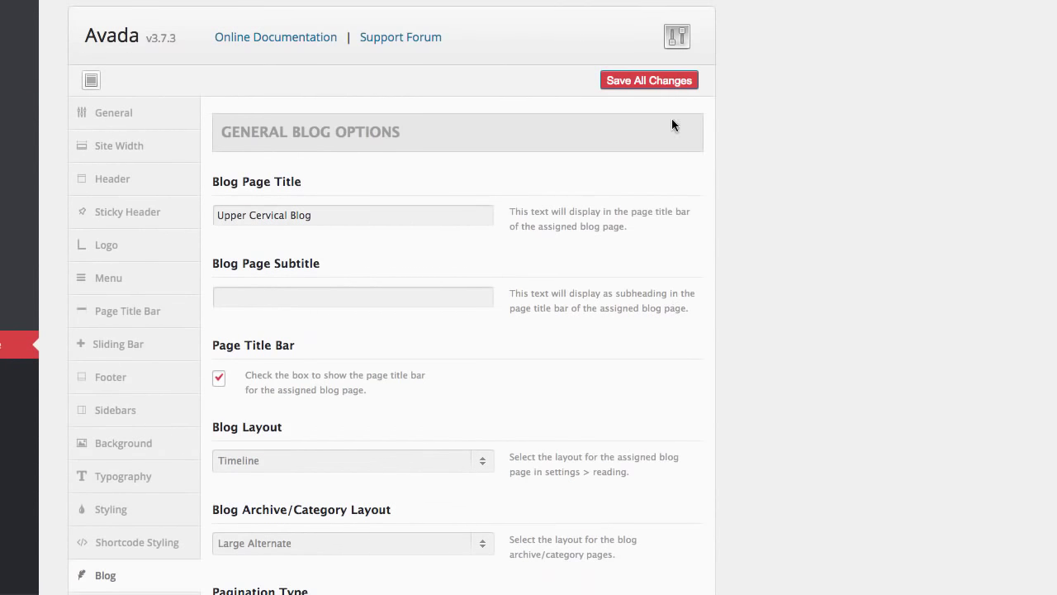
click(662, 86)
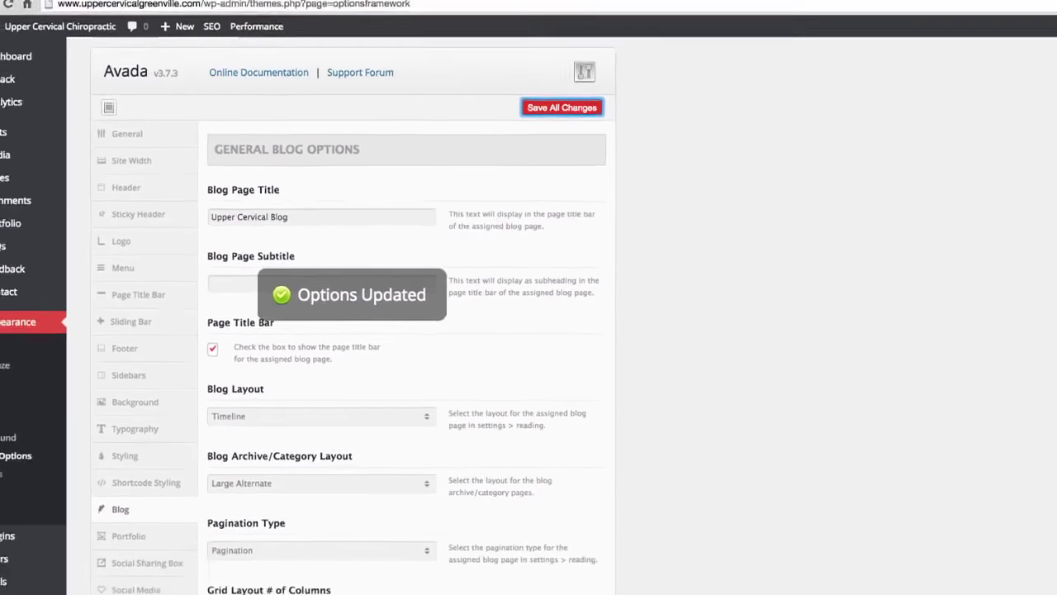
Step: Reload the live Blog page and look over how its posts are arranged in the Timeline layout
click(308, 25)
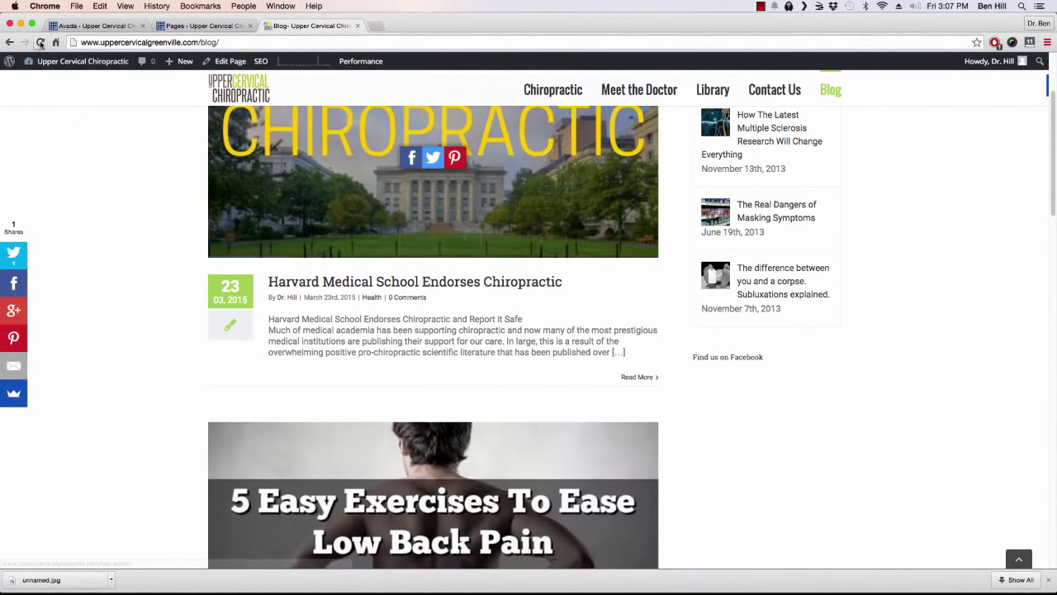
click(39, 43)
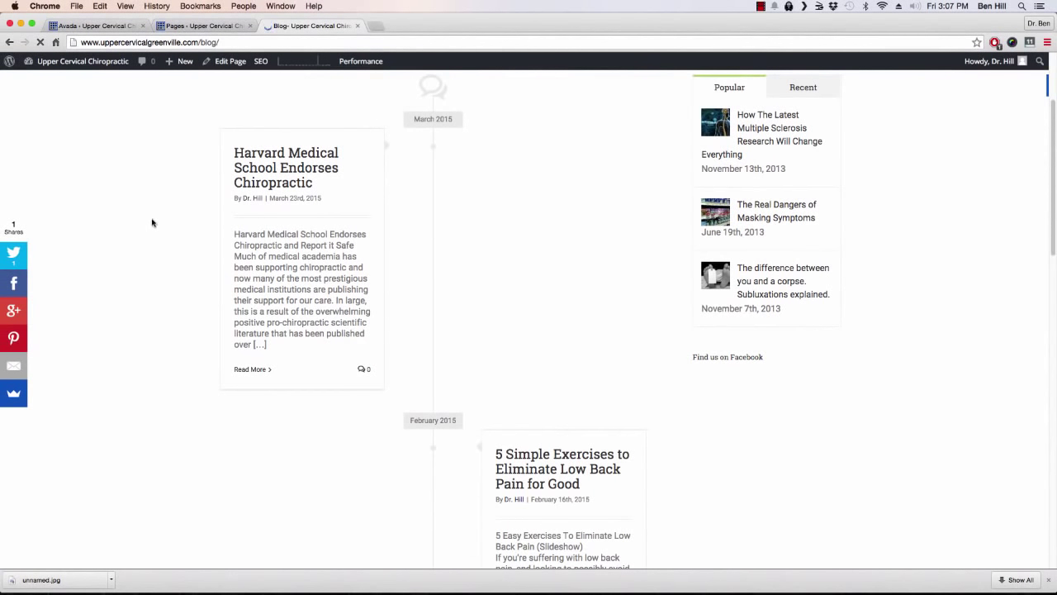
scroll(152, 222, down, 5)
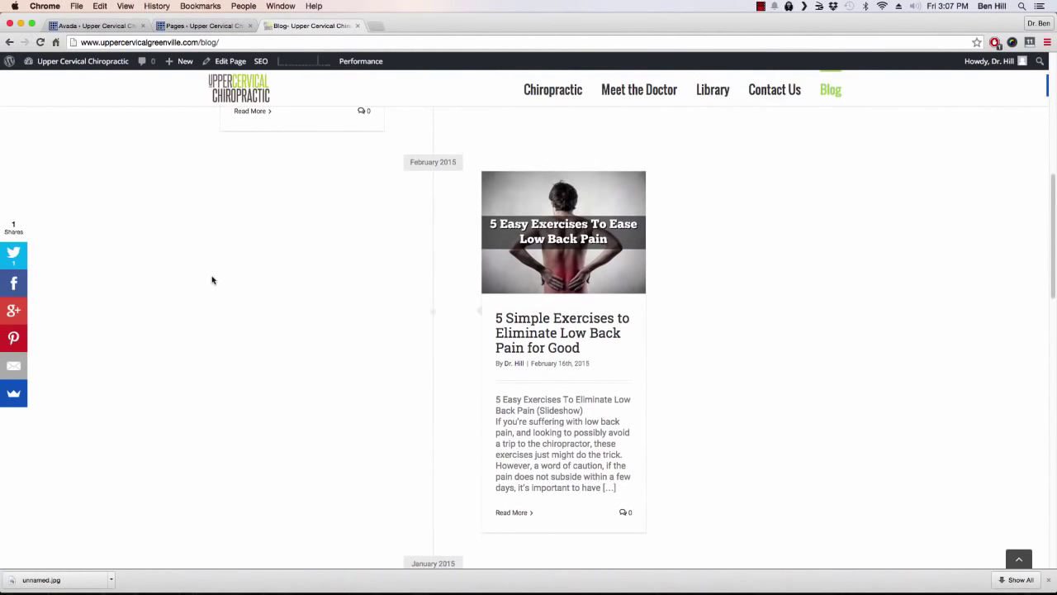
scroll(211, 280, down, 7)
scroll(203, 265, up, 10)
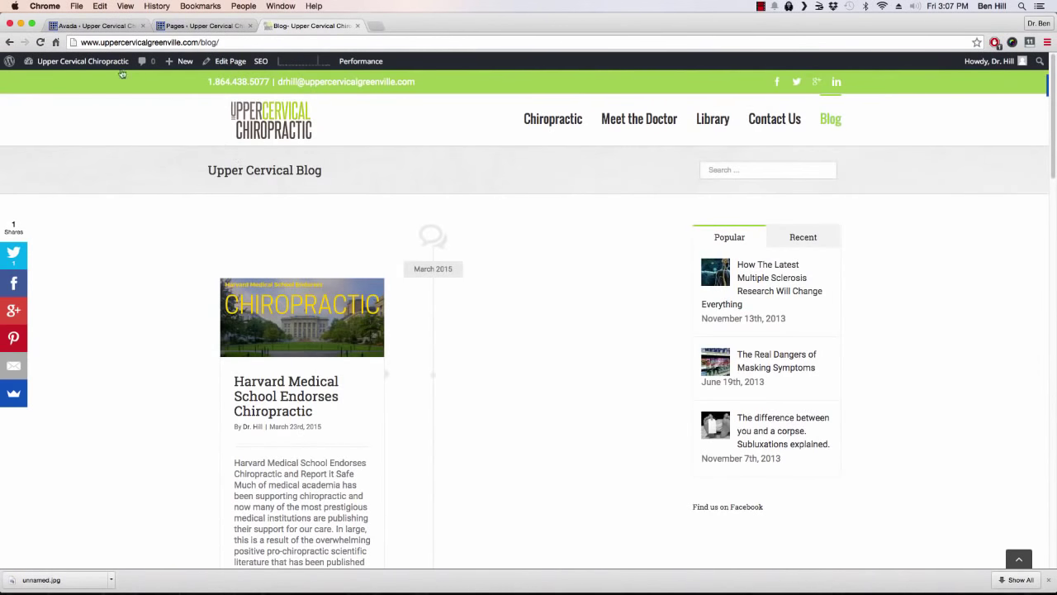
Step: Set the Blog Layout back to Large Alternate, save the theme options and reload the live Blog page
click(112, 26)
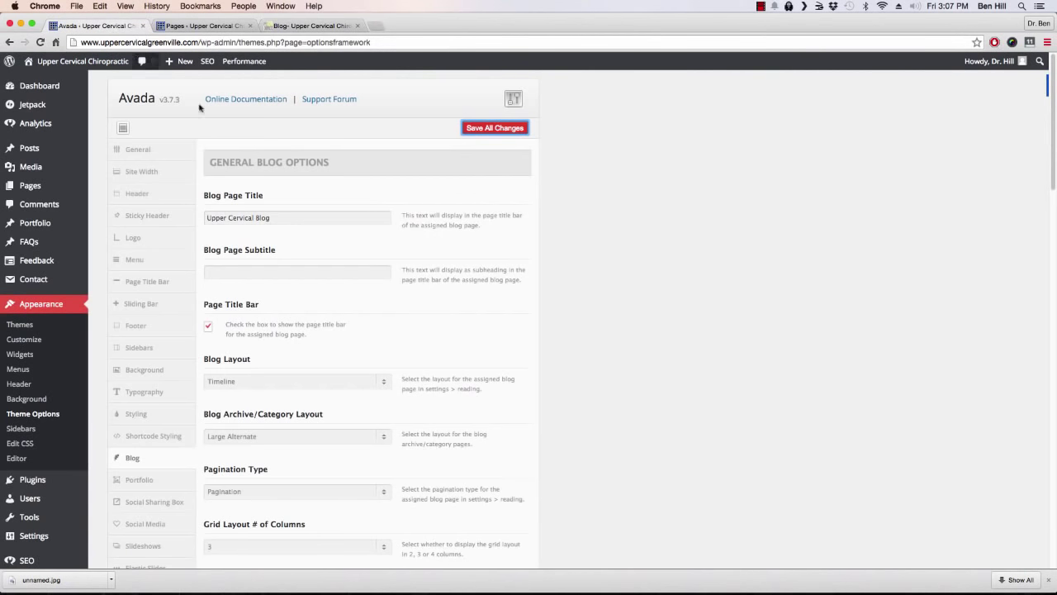
click(383, 381)
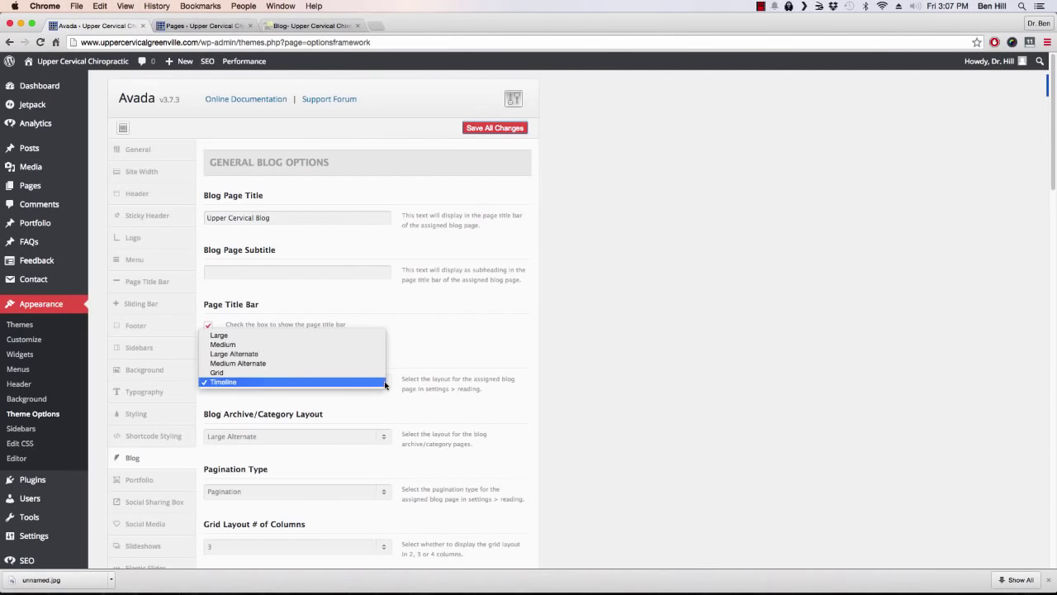
click(297, 353)
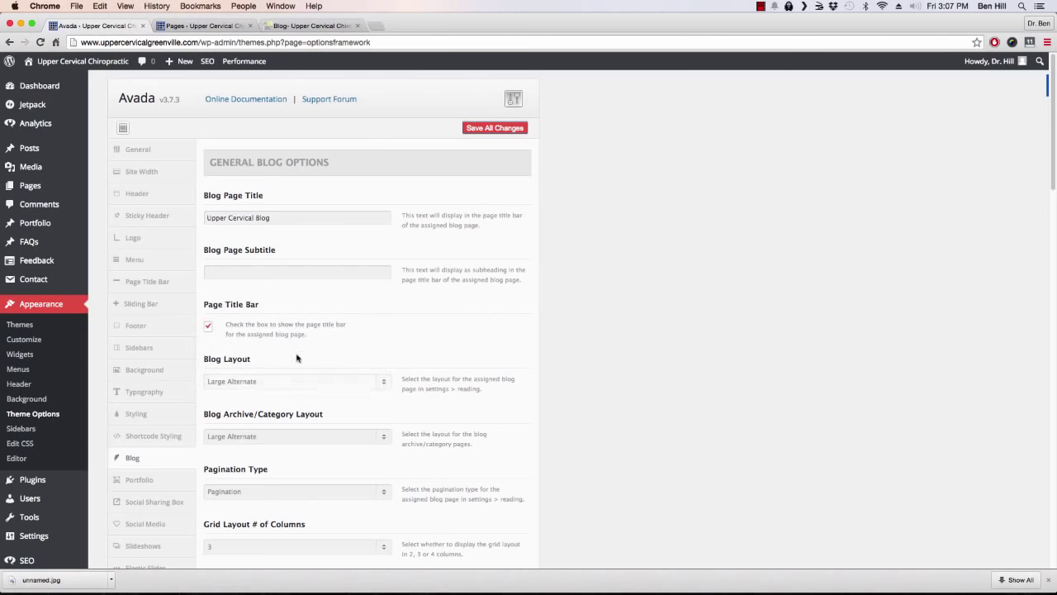
click(503, 129)
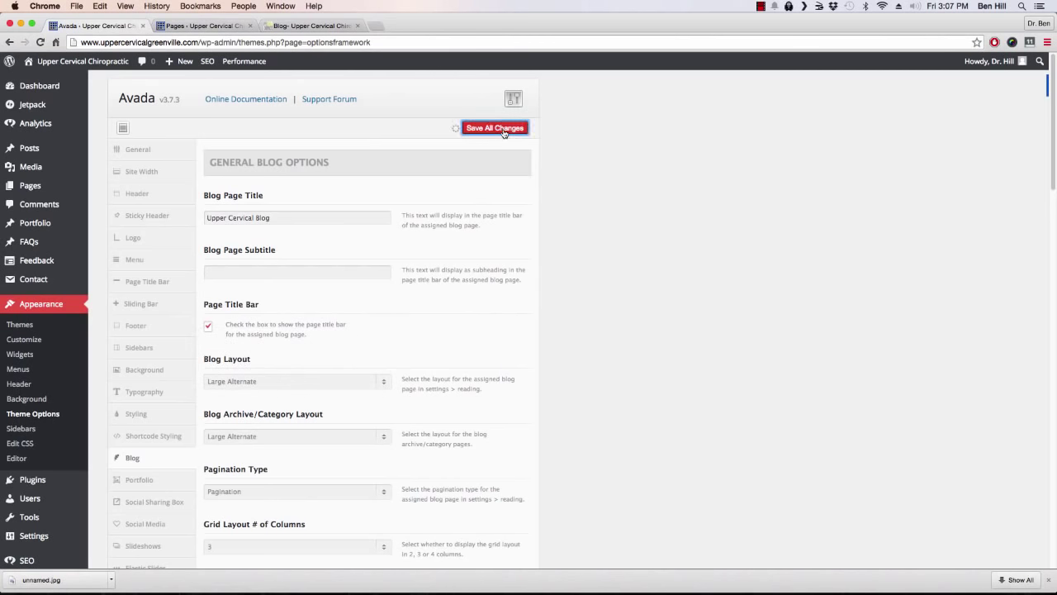
click(307, 26)
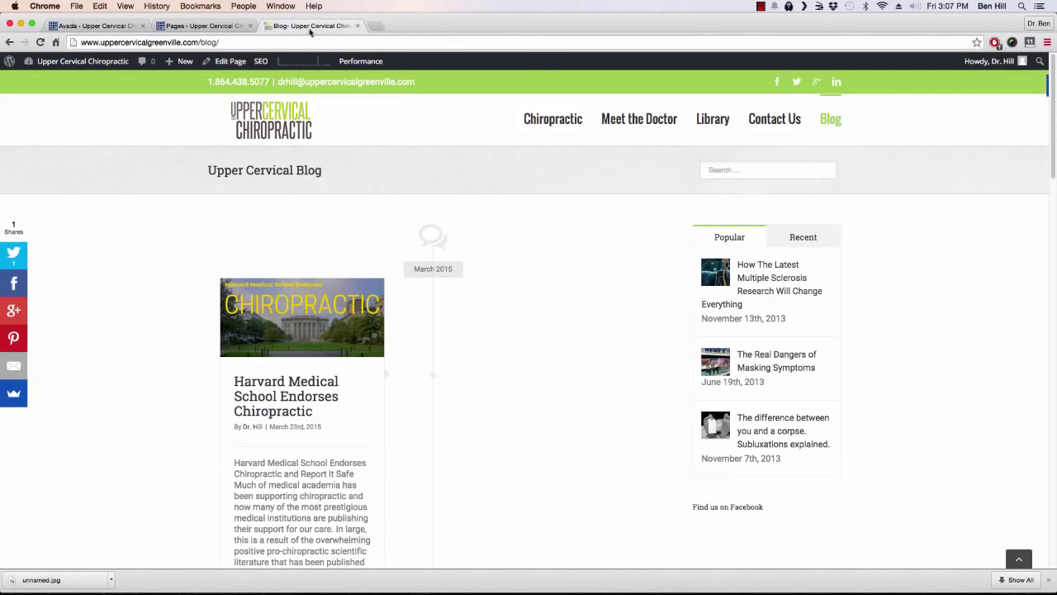
click(40, 44)
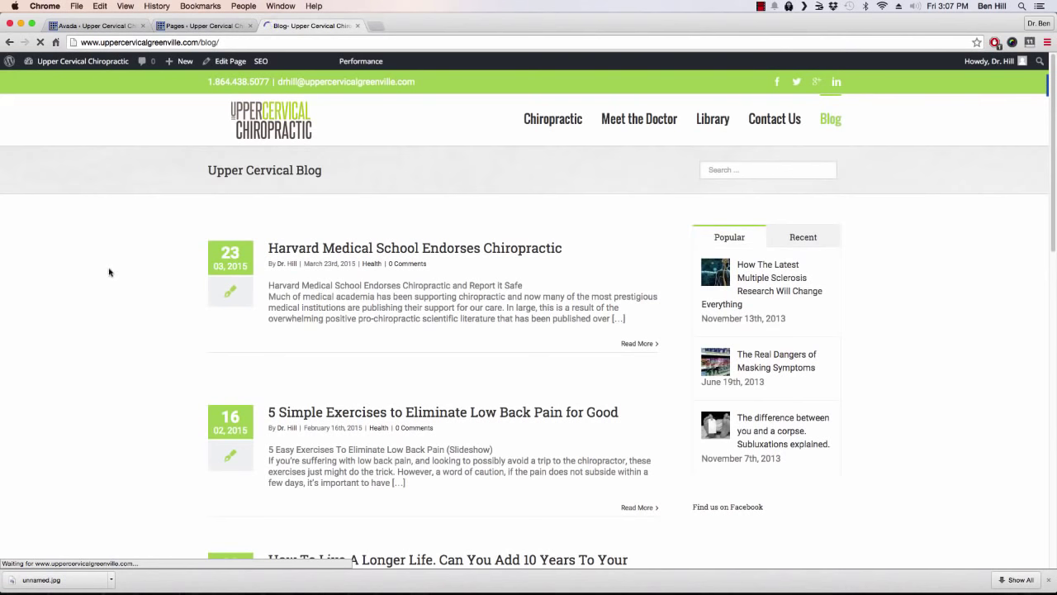
Step: Check the Blog entry in the Pages list and open the Static Front Page settings in the theme Customizer
click(209, 27)
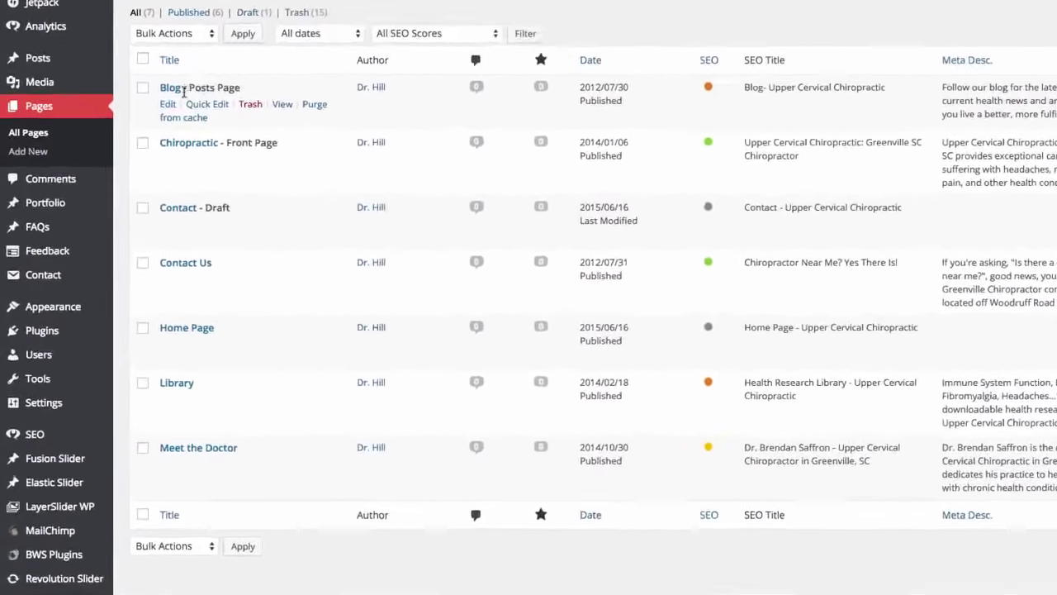
mouse_move(82, 289)
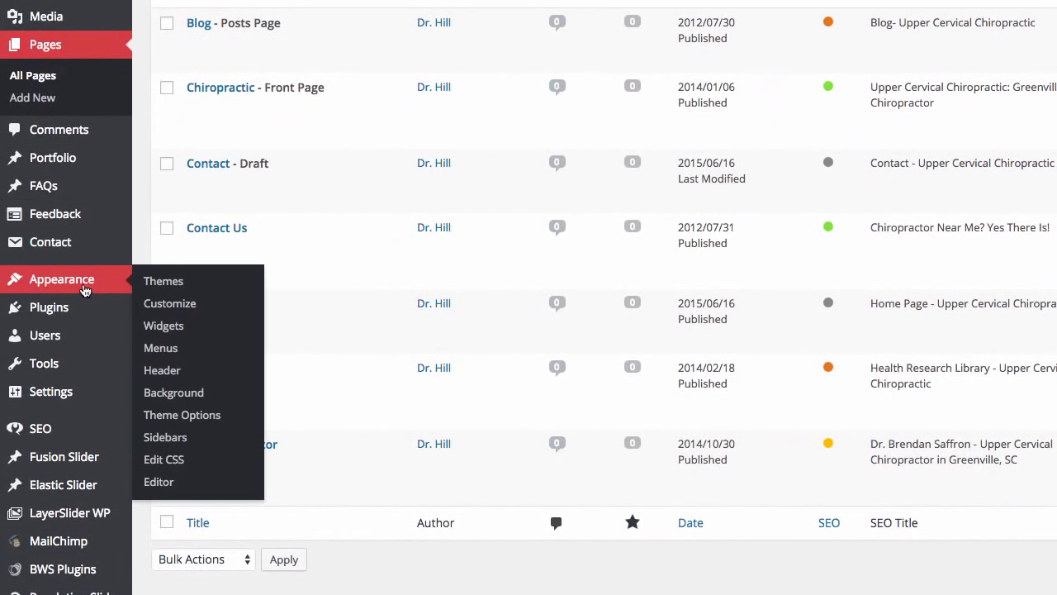
click(176, 312)
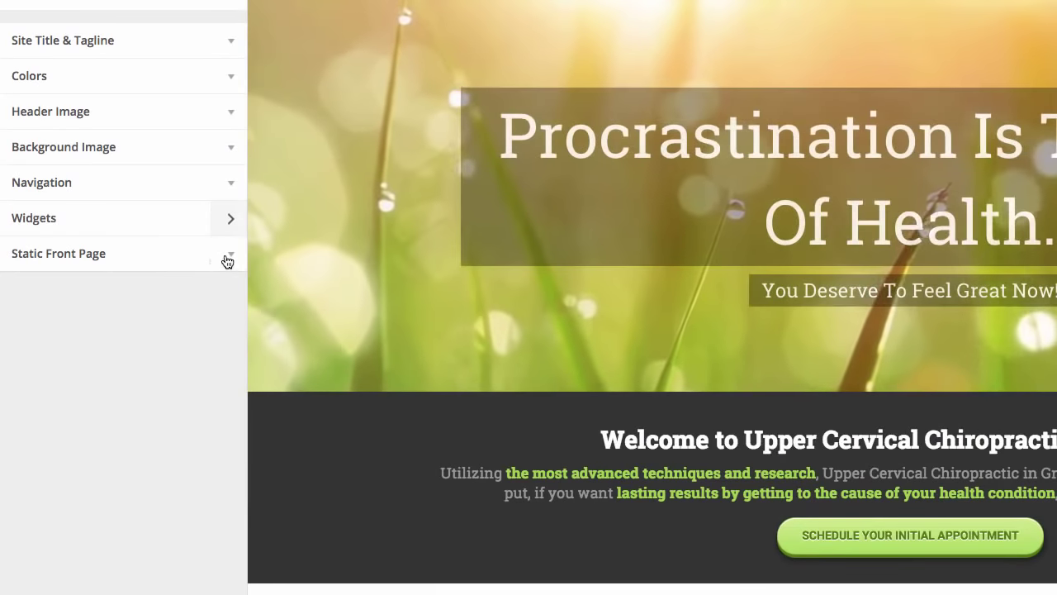
click(231, 256)
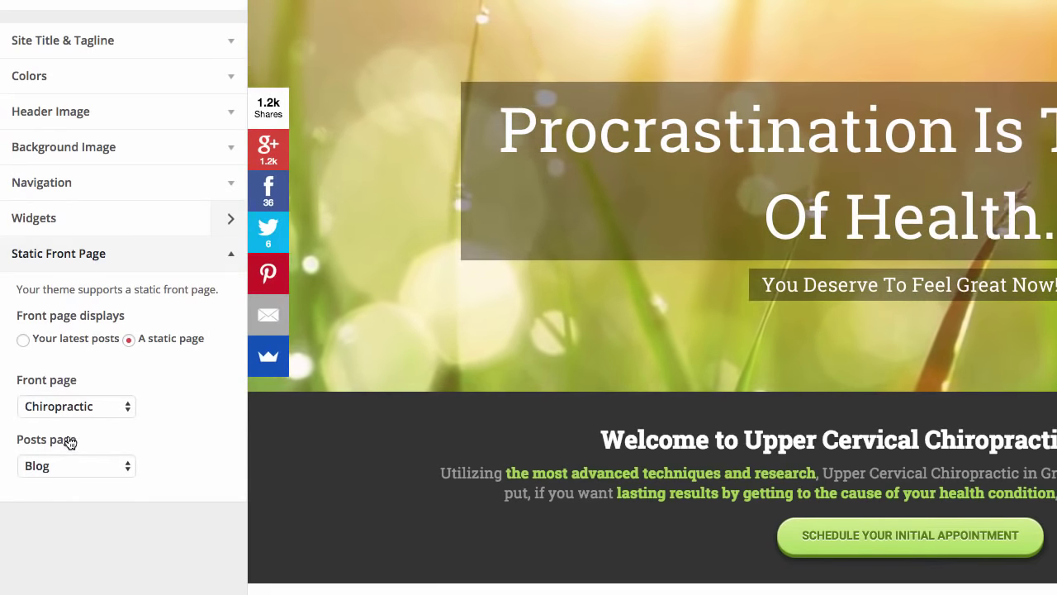
Step: Check the Posts page choice in the Customizer, and open the Blog page for editing at its Fusion Options
click(127, 469)
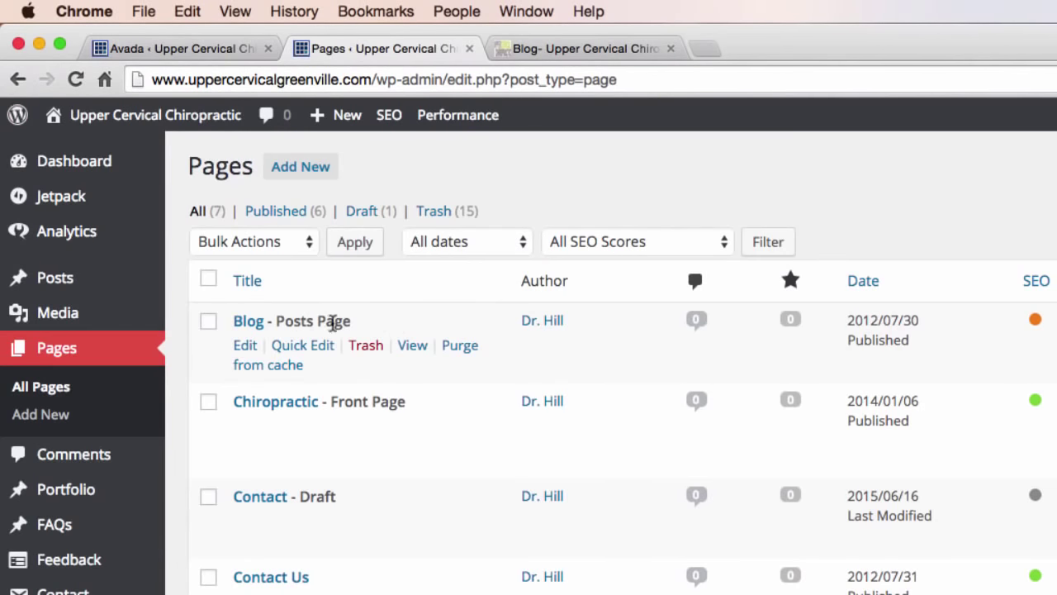
click(256, 354)
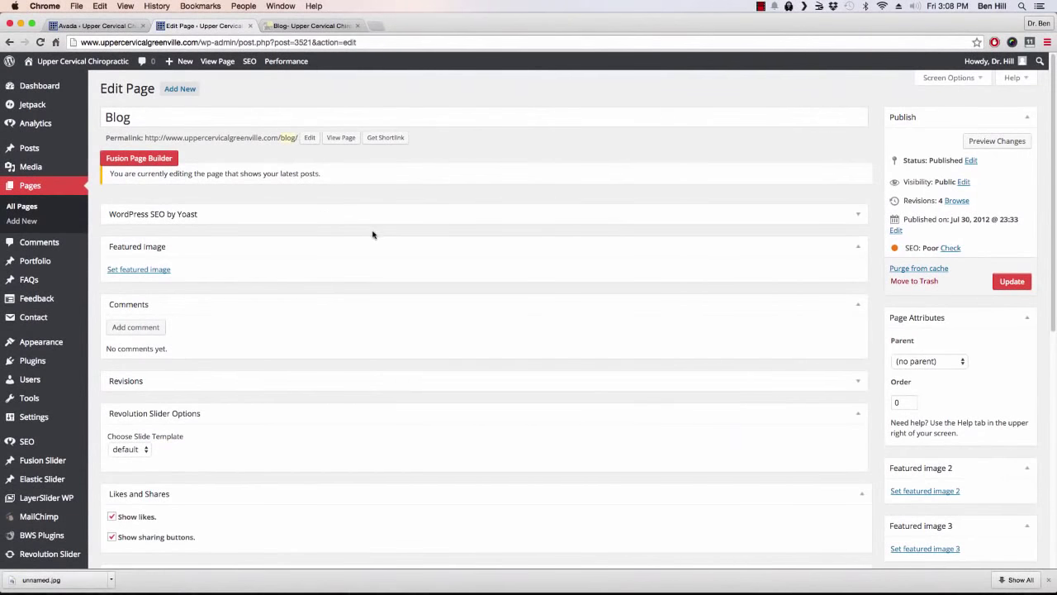
scroll(387, 232, down, 1)
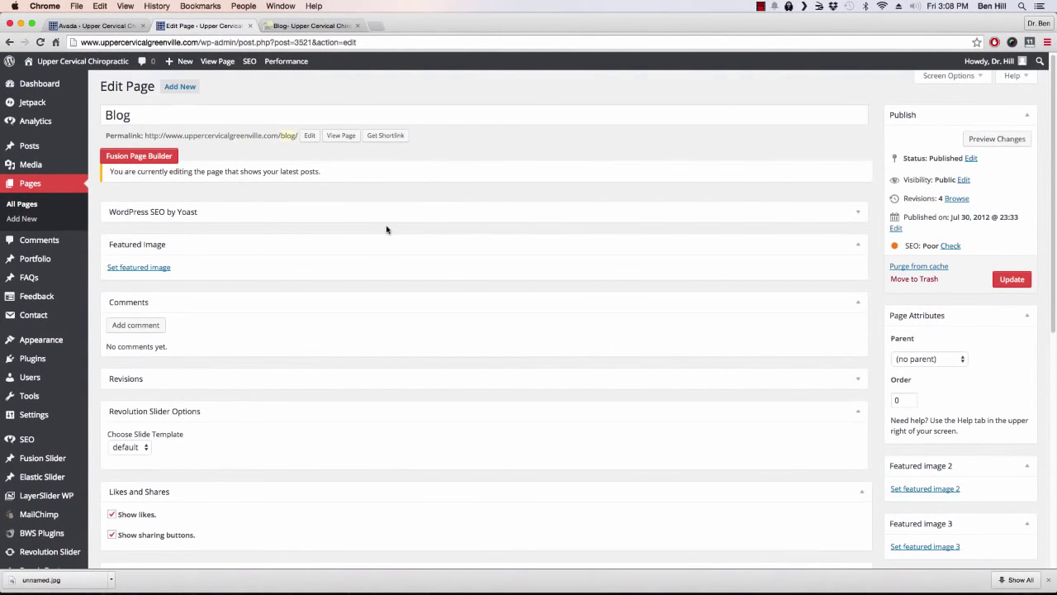
scroll(402, 229, down, 4)
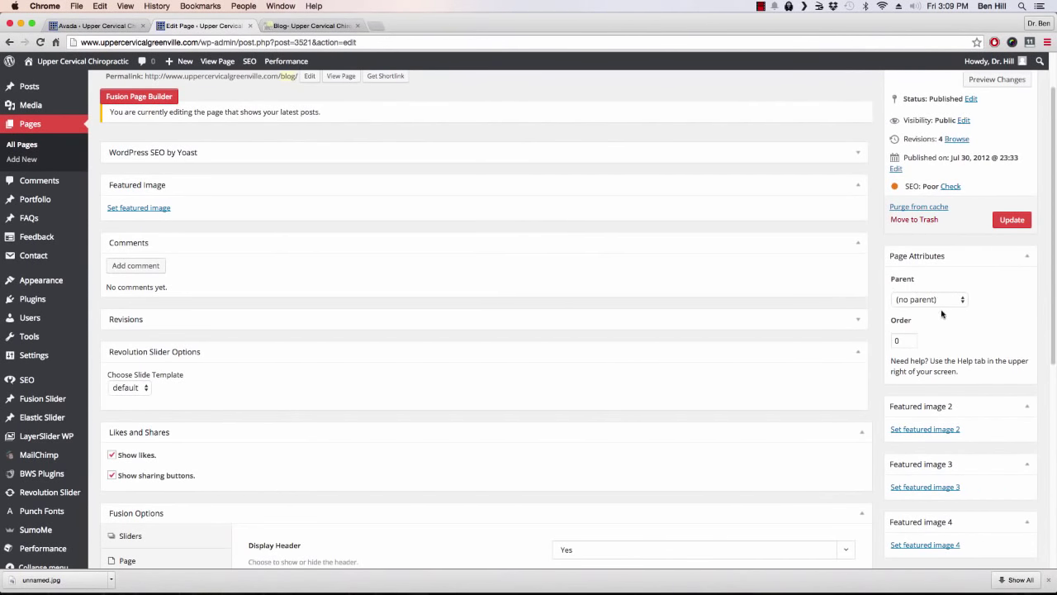
scroll(601, 240, down, 5)
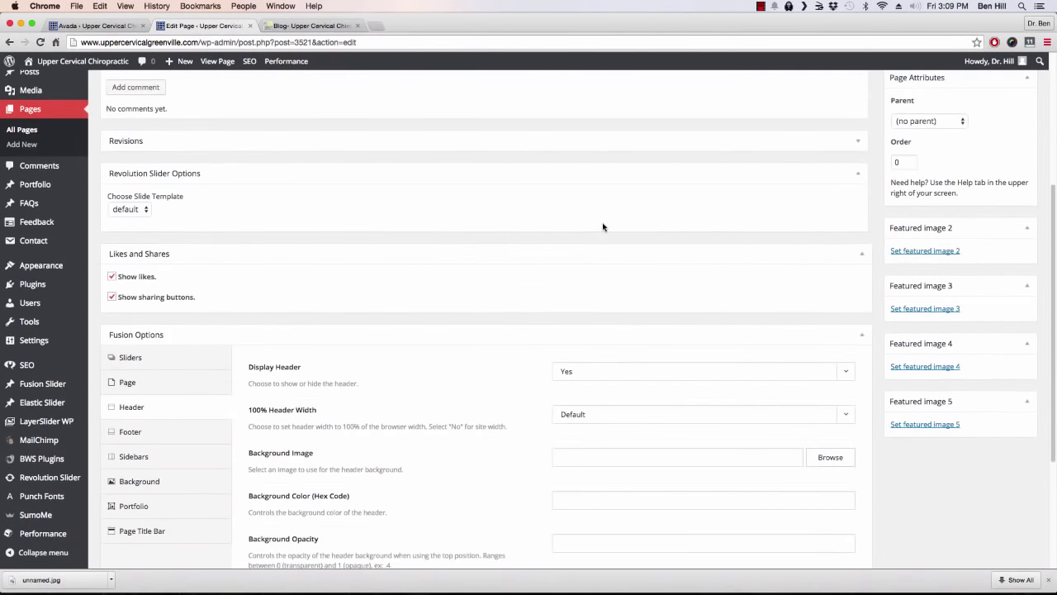
scroll(603, 226, down, 3)
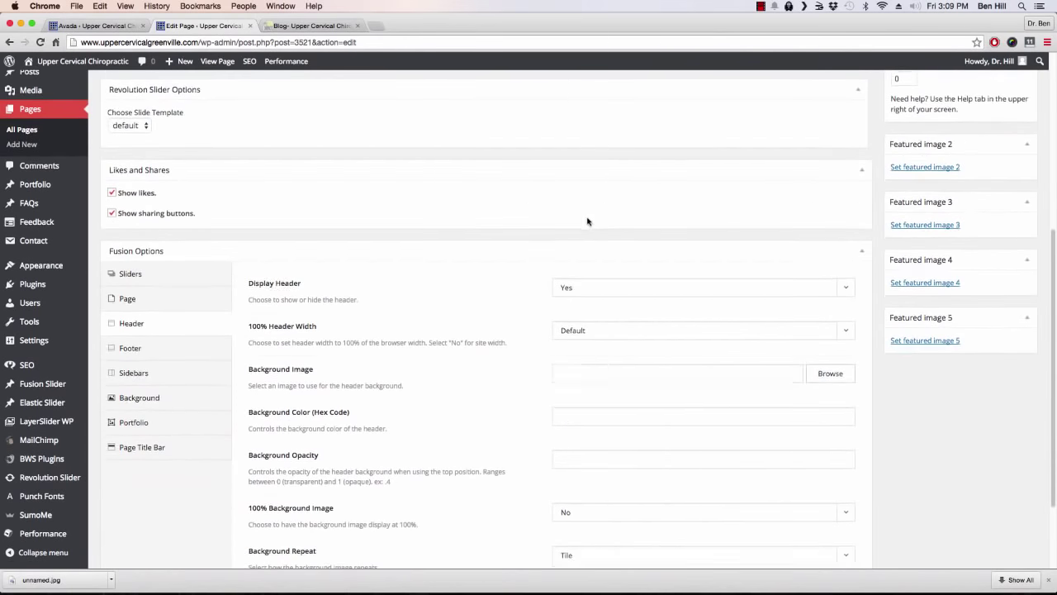
scroll(315, 237, down, 1)
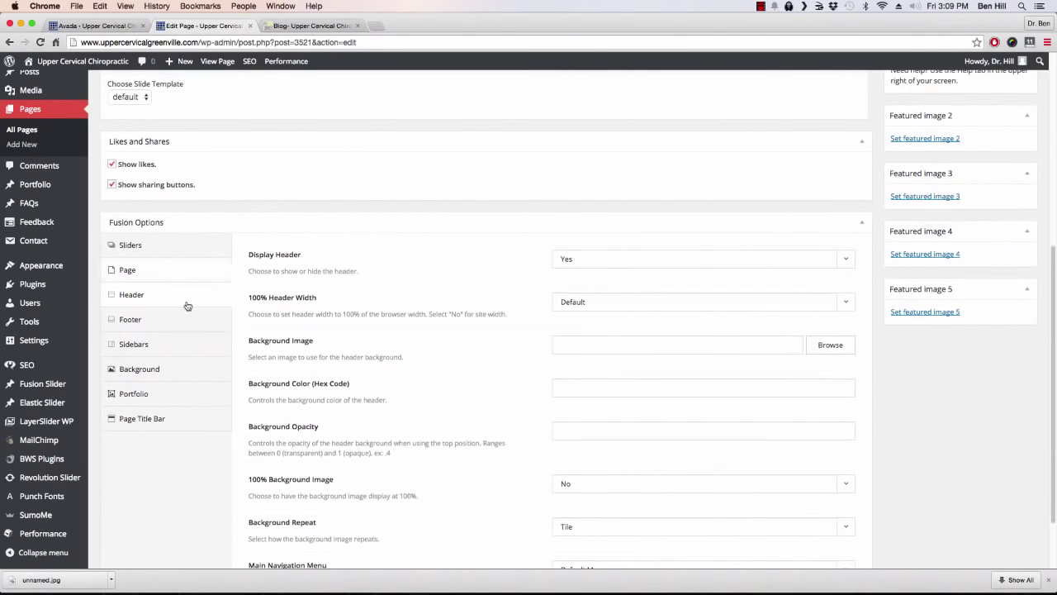
Step: Review the Blog page's Fusion Options for Sidebars, Page, Header, Footer and Page Title Bar, including the choices for showing the title bar
click(165, 347)
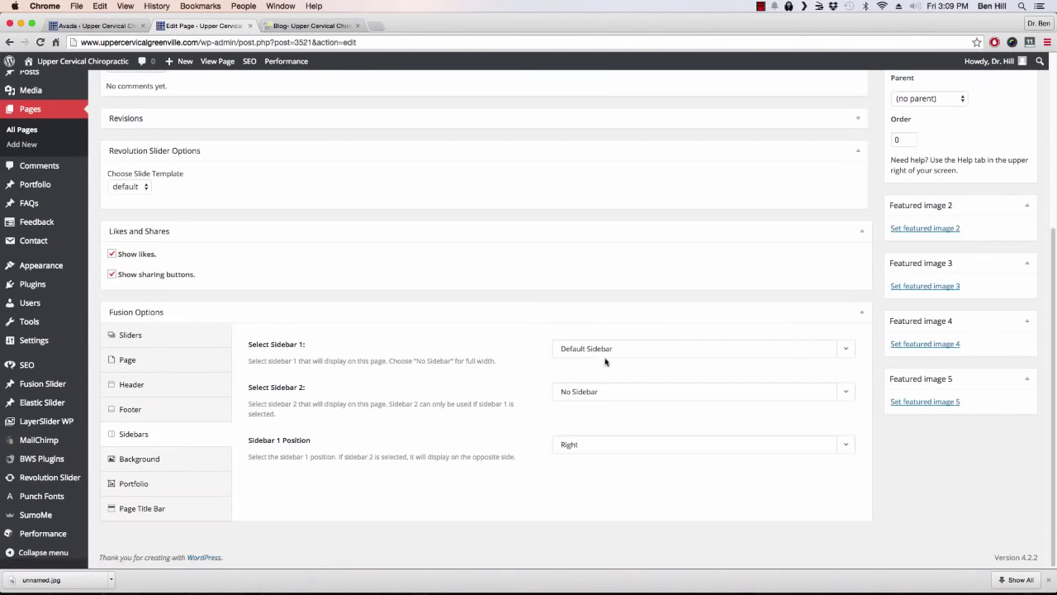
click(147, 359)
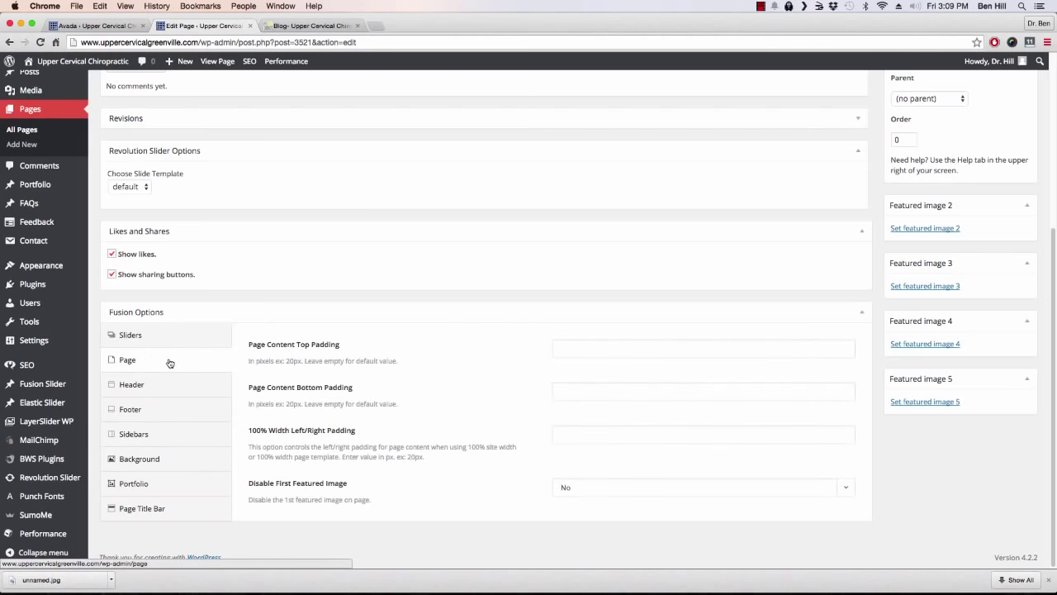
click(181, 385)
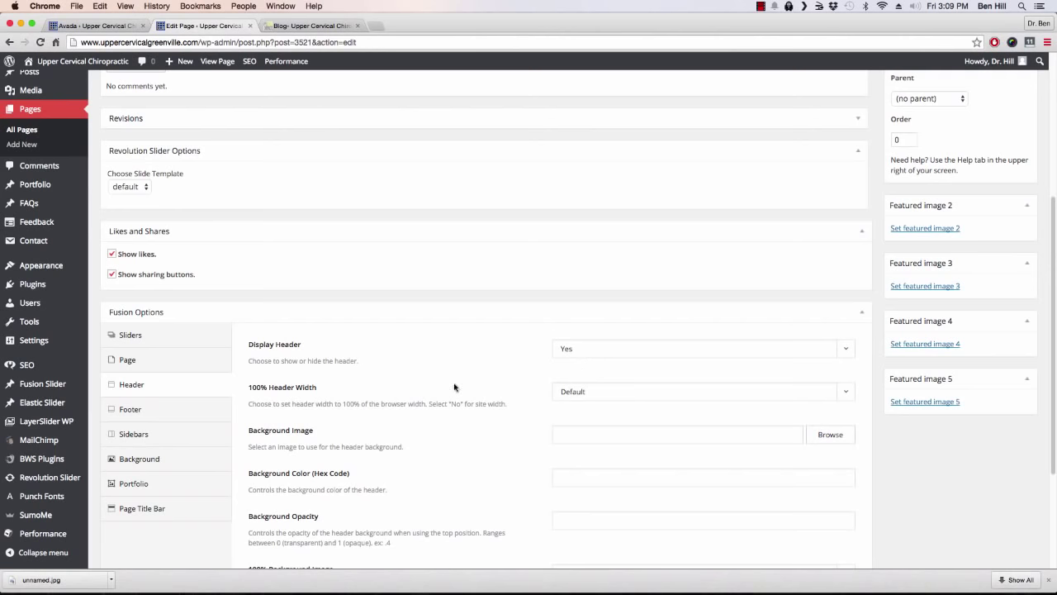
click(206, 414)
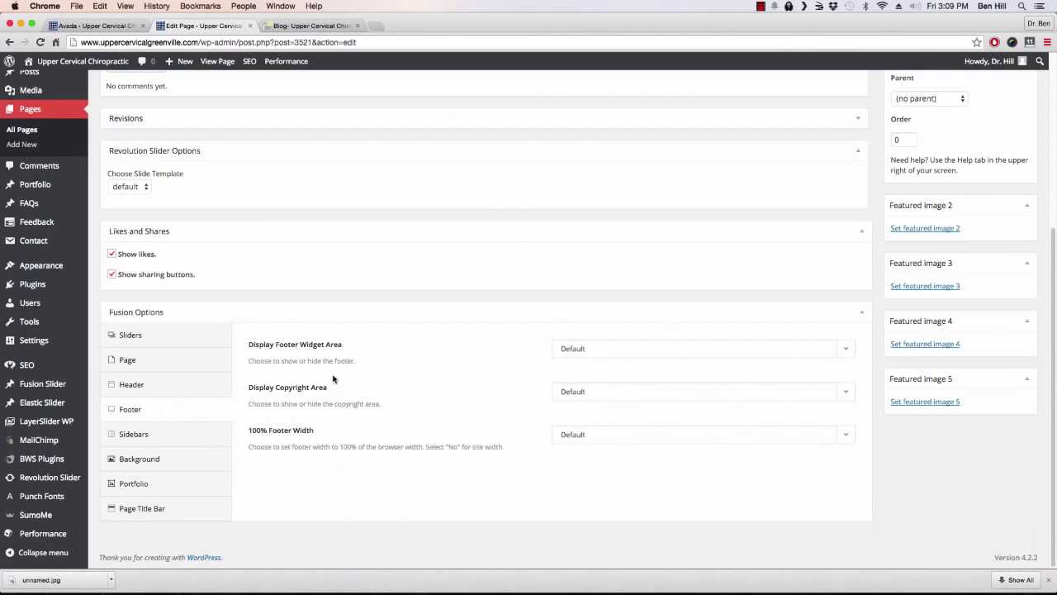
click(178, 509)
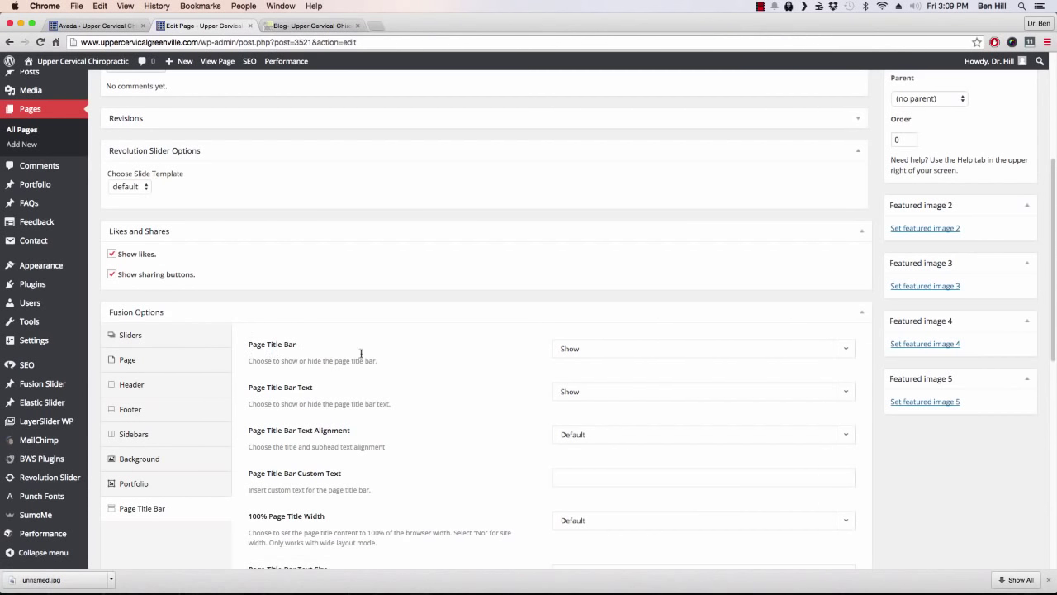
click(838, 352)
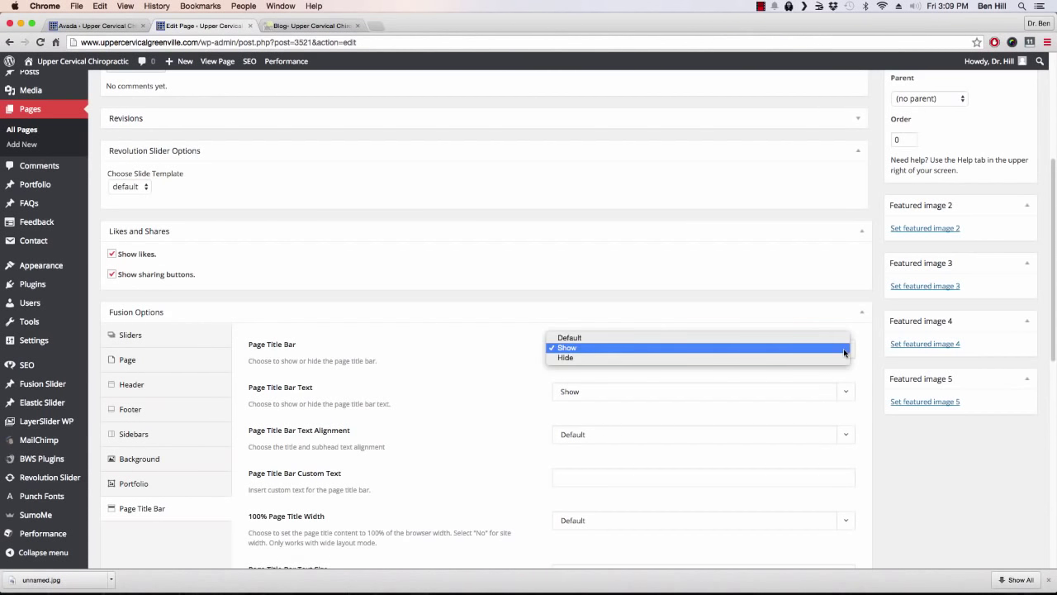
click(439, 319)
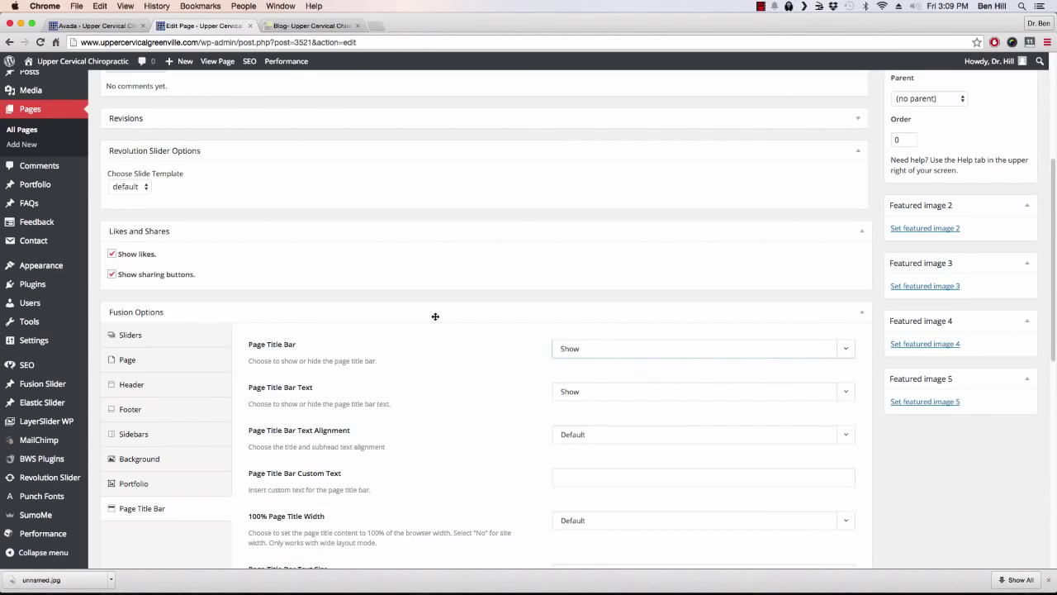
Step: Open the "Harvard Medical School Endorses Chiropractic" post from the live Blog page and compare its title bar with the Blog page's Page Title Bar options
click(330, 26)
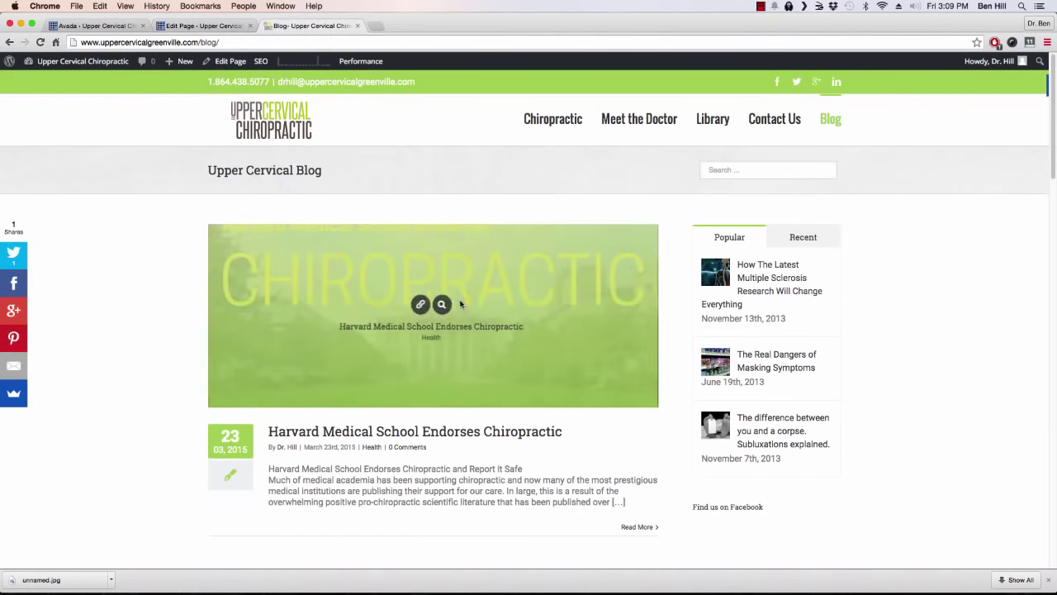
key(super+r)
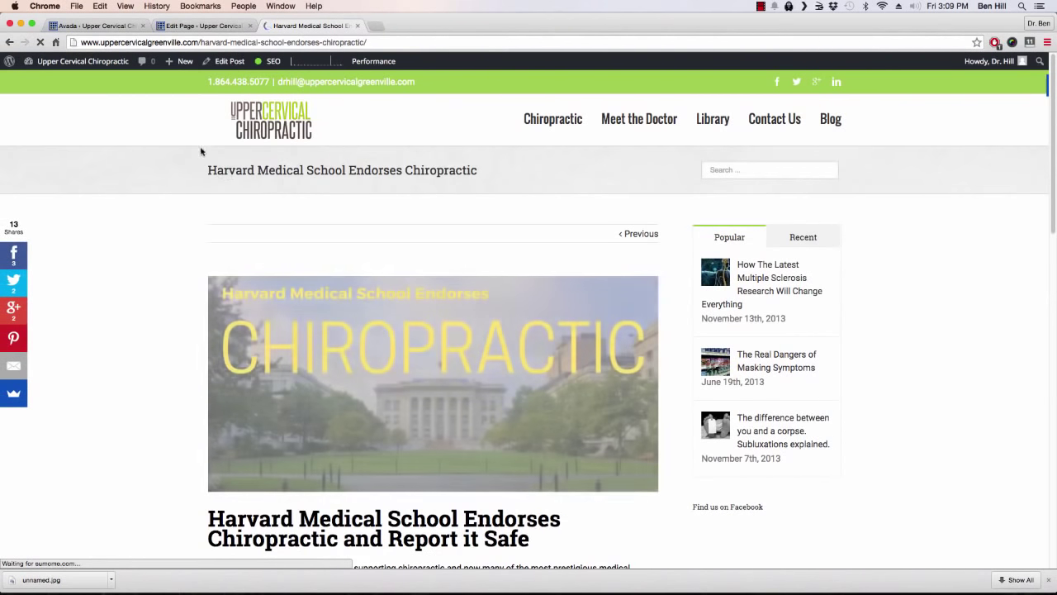
click(196, 26)
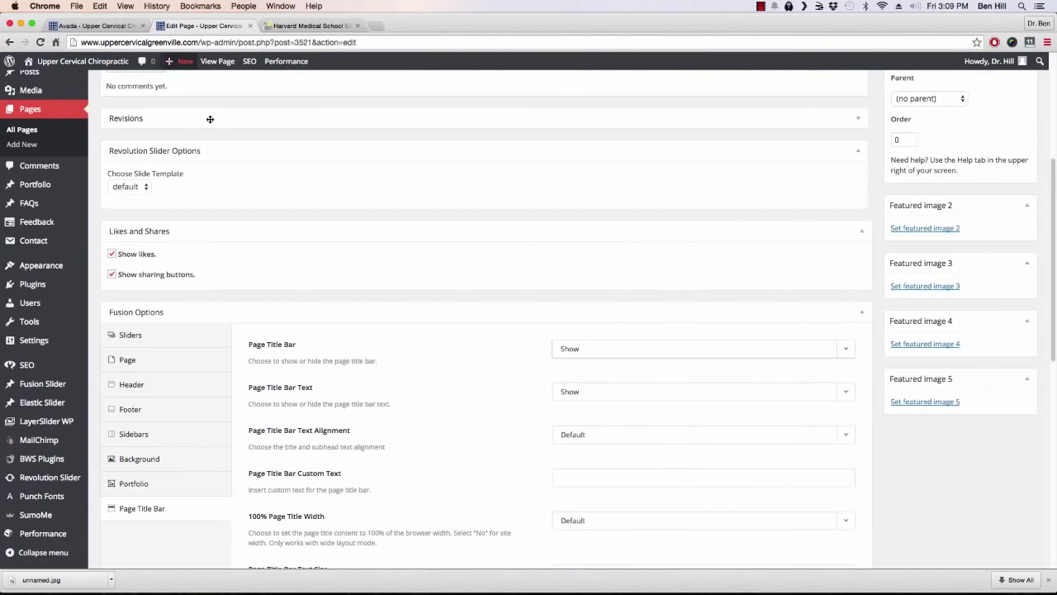
click(317, 28)
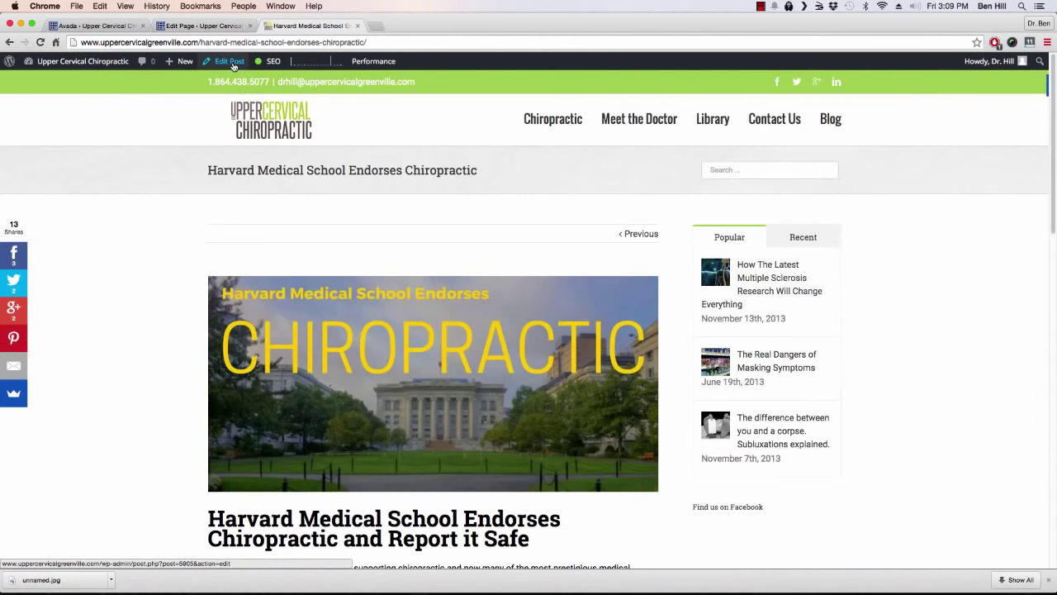
click(221, 26)
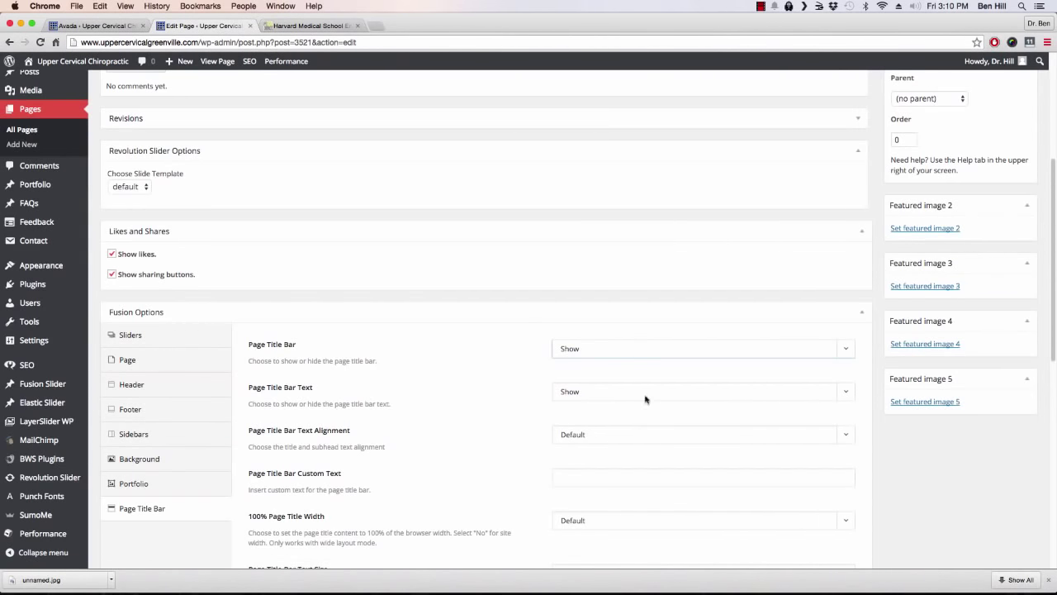
key(ctrl+Tab)
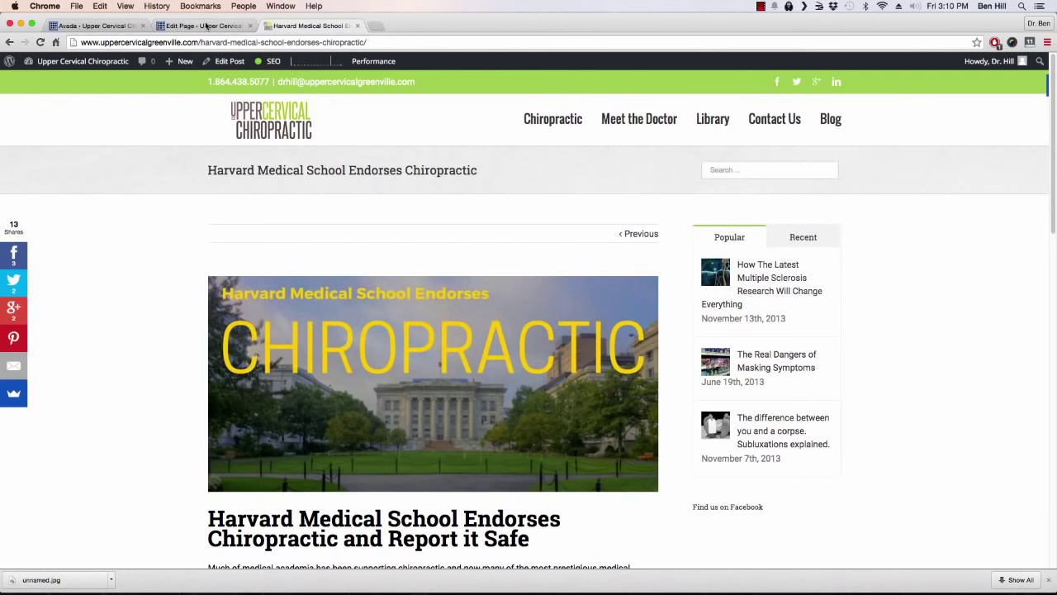
click(206, 27)
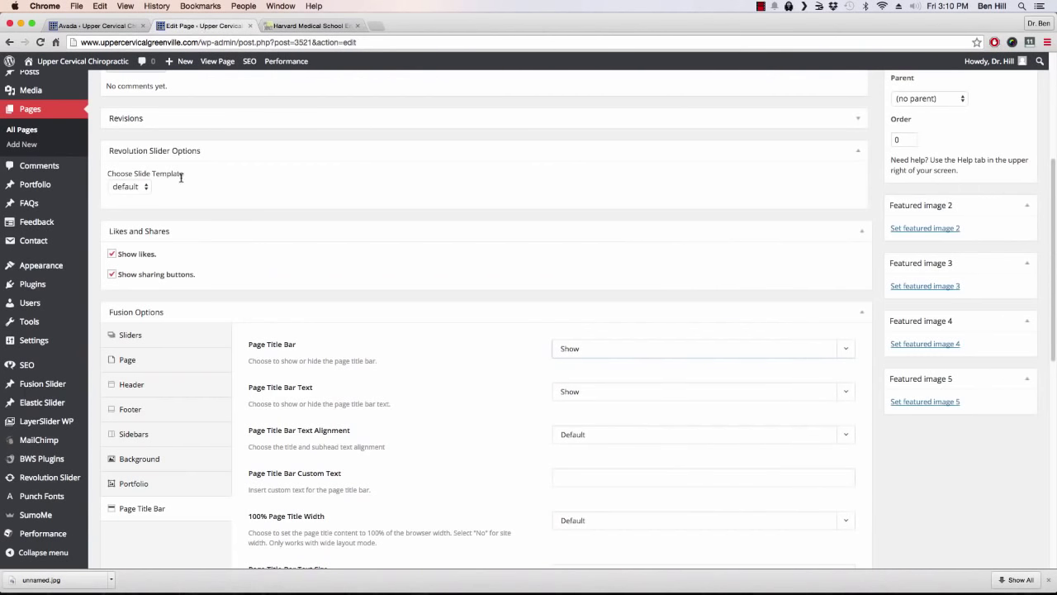
Step: Open the list of all posts and look through its entries
scroll(242, 243, up, 2)
scroll(242, 244, up, 5)
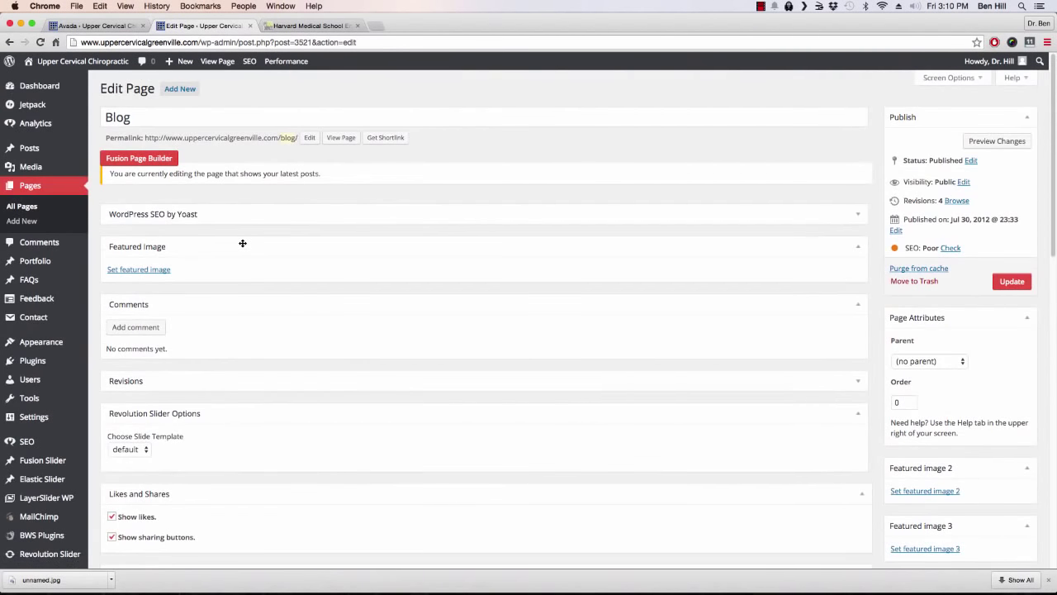
mouse_move(69, 290)
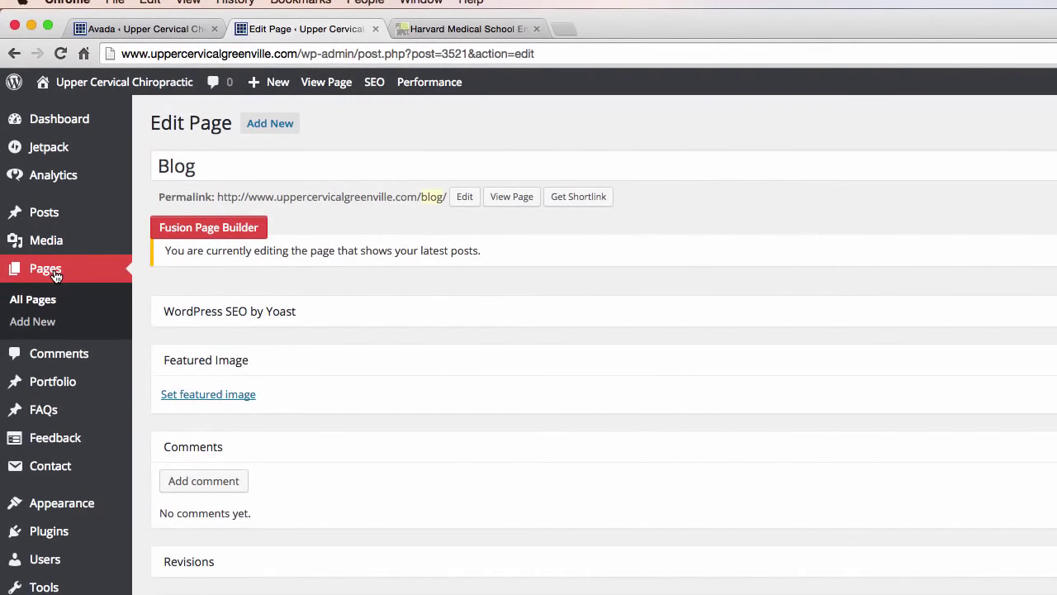
mouse_move(56, 216)
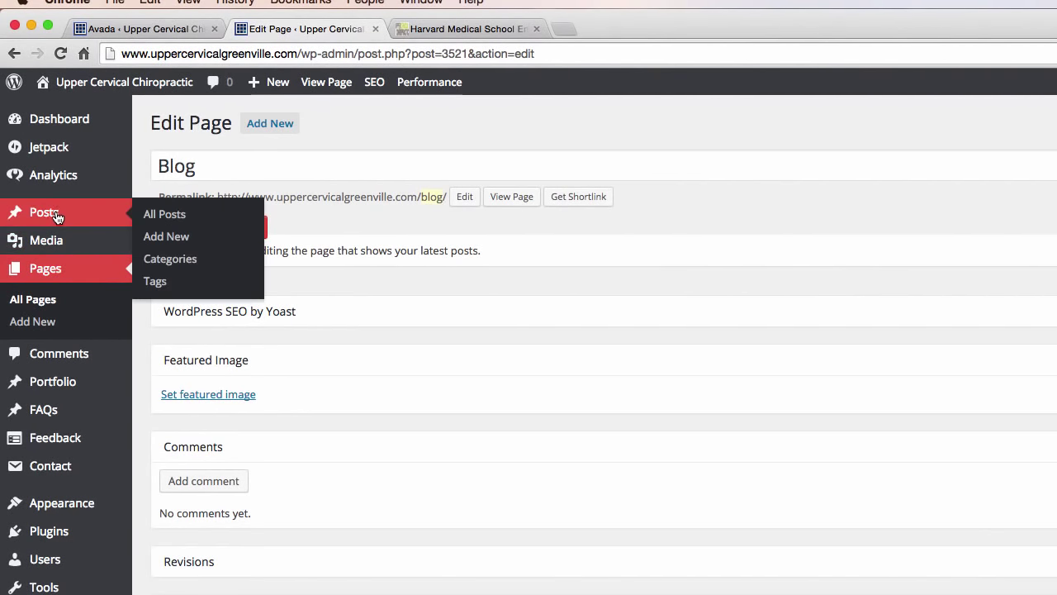
click(175, 221)
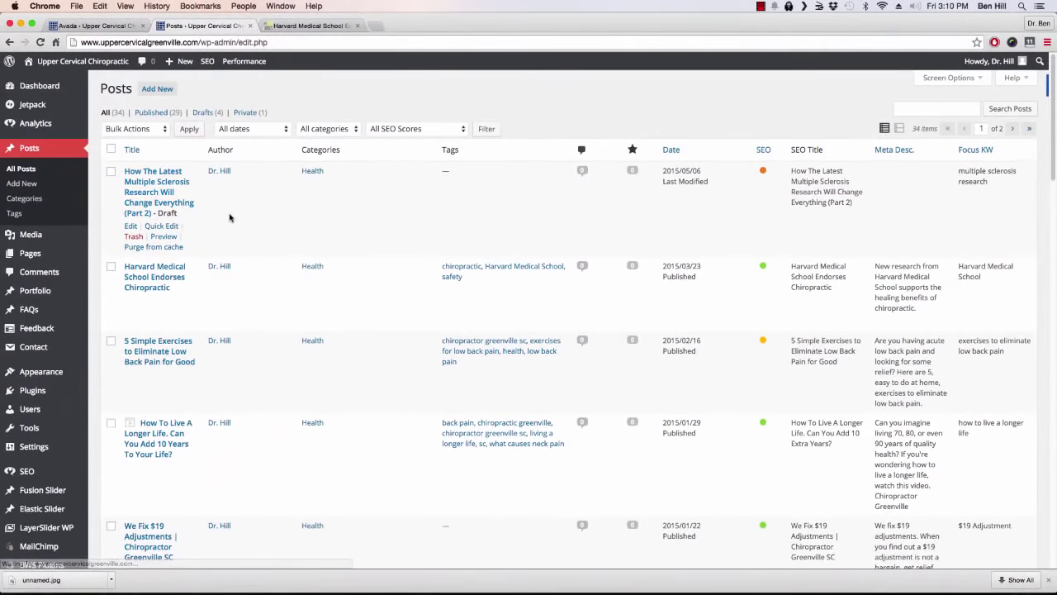
scroll(226, 224, down, 1)
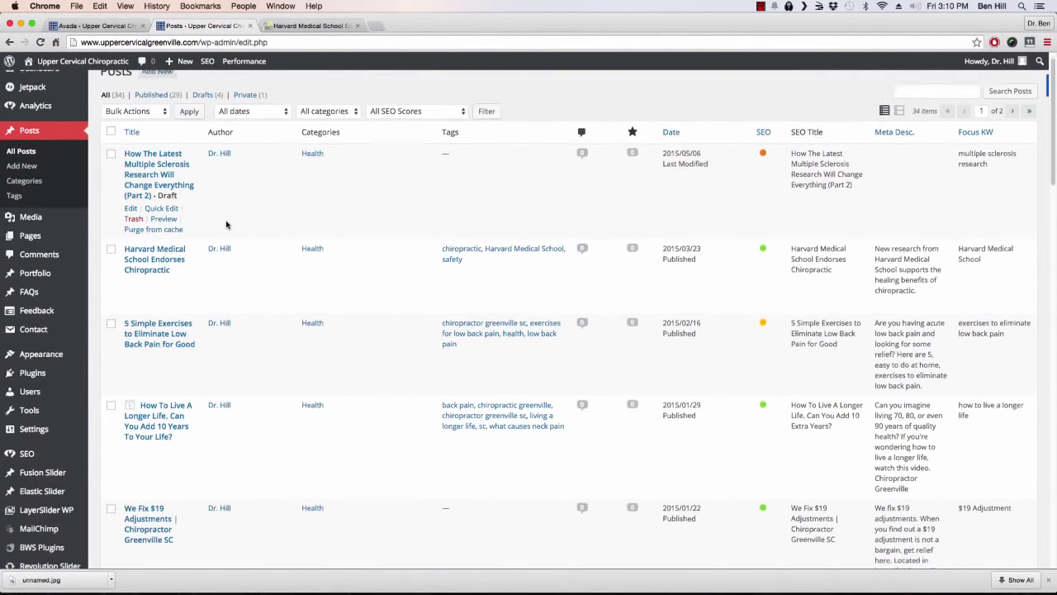
scroll(226, 224, down, 6)
scroll(225, 225, down, 4)
scroll(225, 224, up, 10)
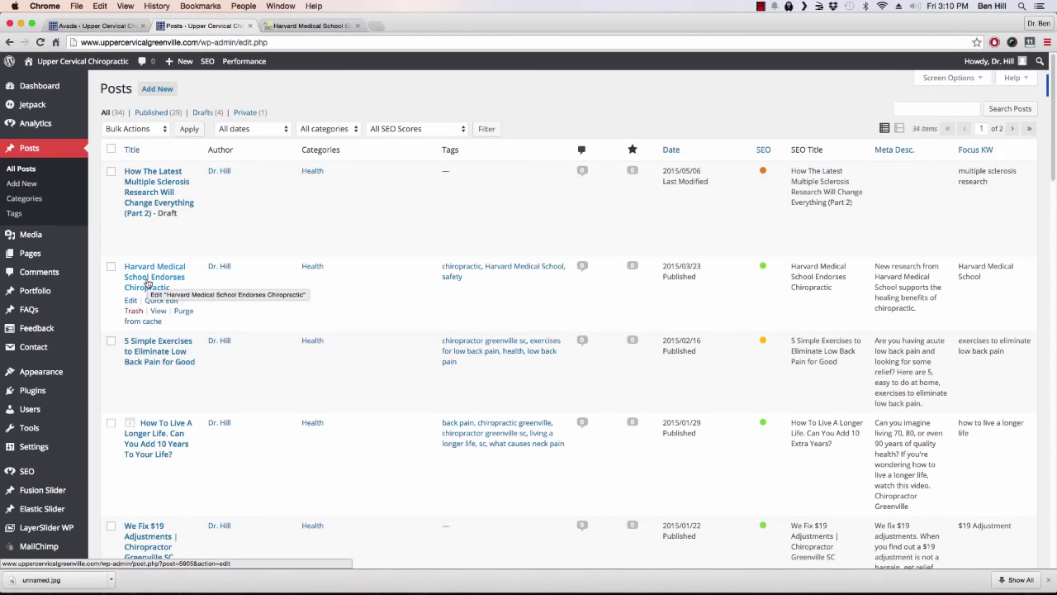
Step: Open the "Harvard Medical School Endorses Chiropractic" post for editing and look over its content, SEO fields, categories, tags and featured image
click(133, 304)
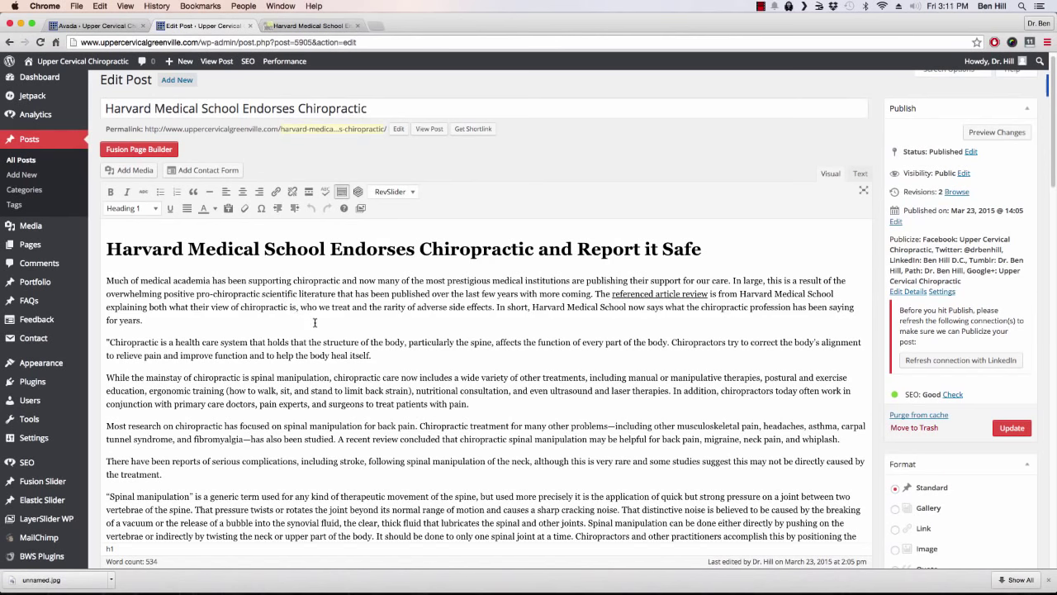
scroll(315, 322, down, 5)
scroll(317, 314, up, 5)
scroll(317, 297, down, 1)
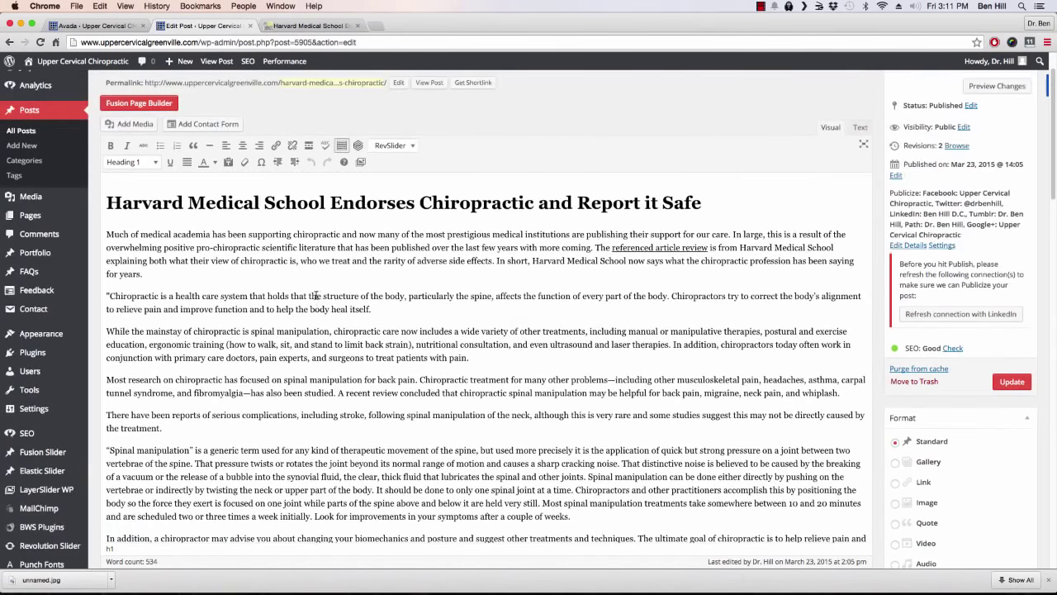
scroll(315, 298, down, 10)
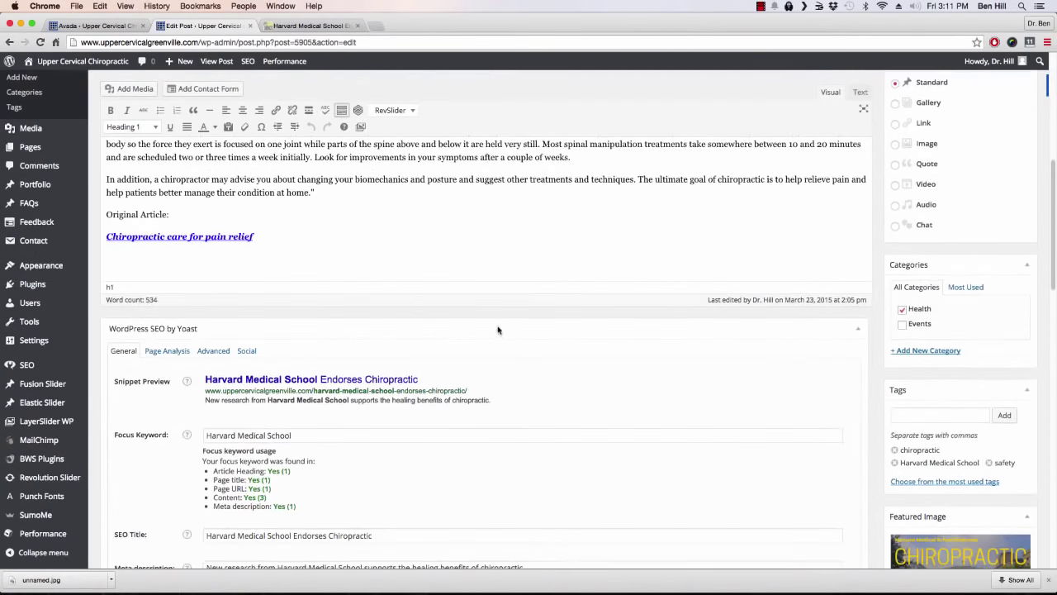
scroll(498, 330, down, 3)
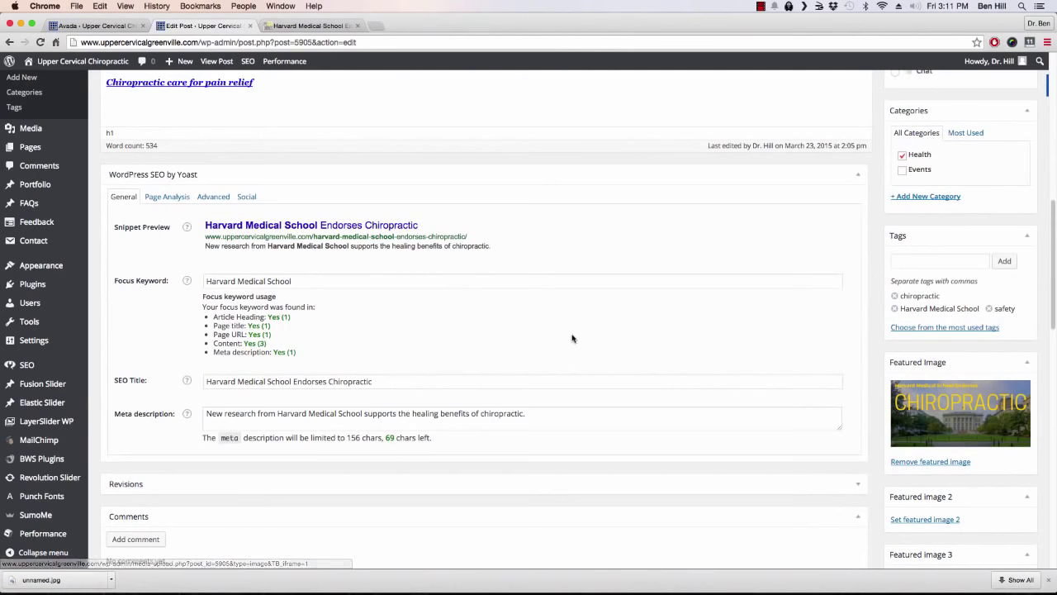
Step: Collapse the post's WordPress SEO by Yoast section and compare its featured image with the live post
click(859, 176)
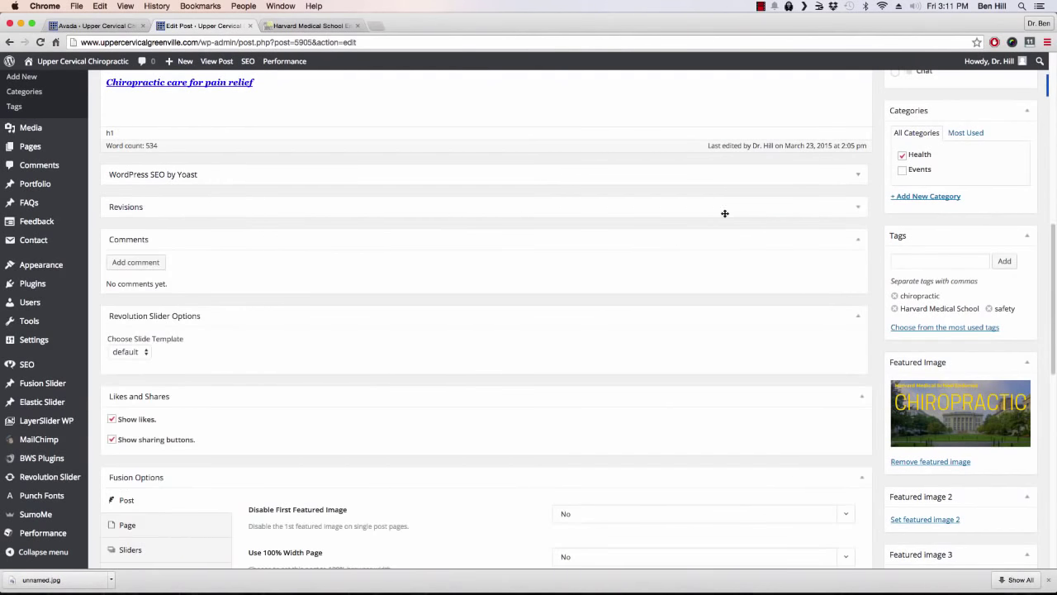
scroll(520, 277, down, 2)
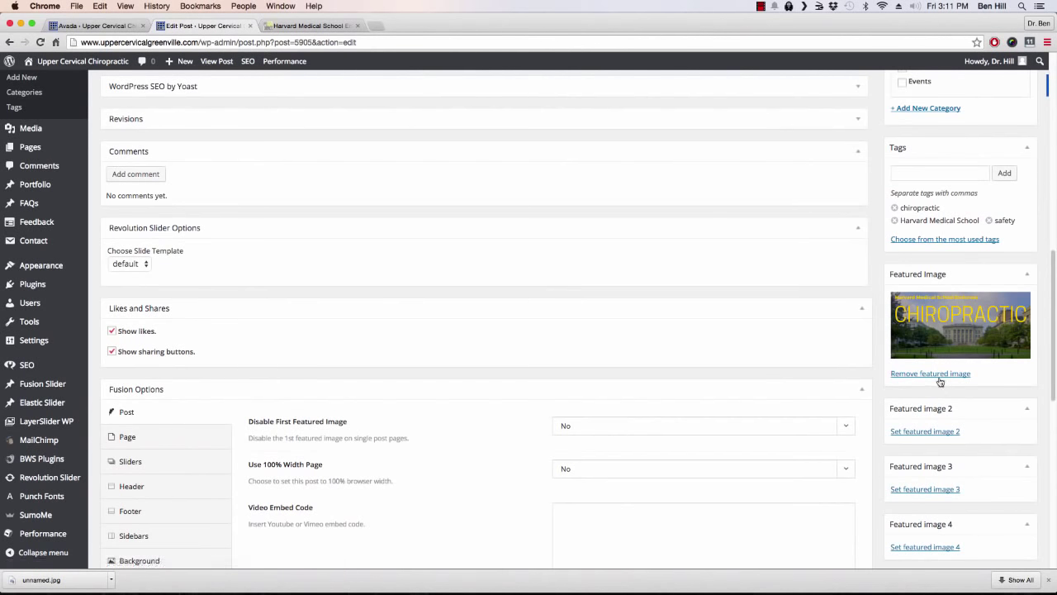
click(313, 28)
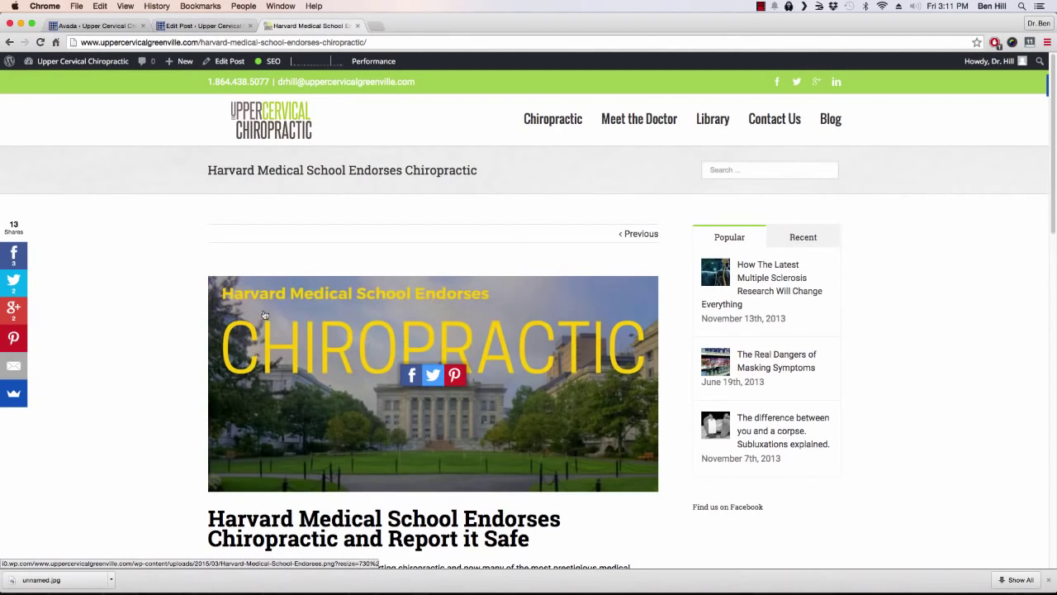
click(205, 25)
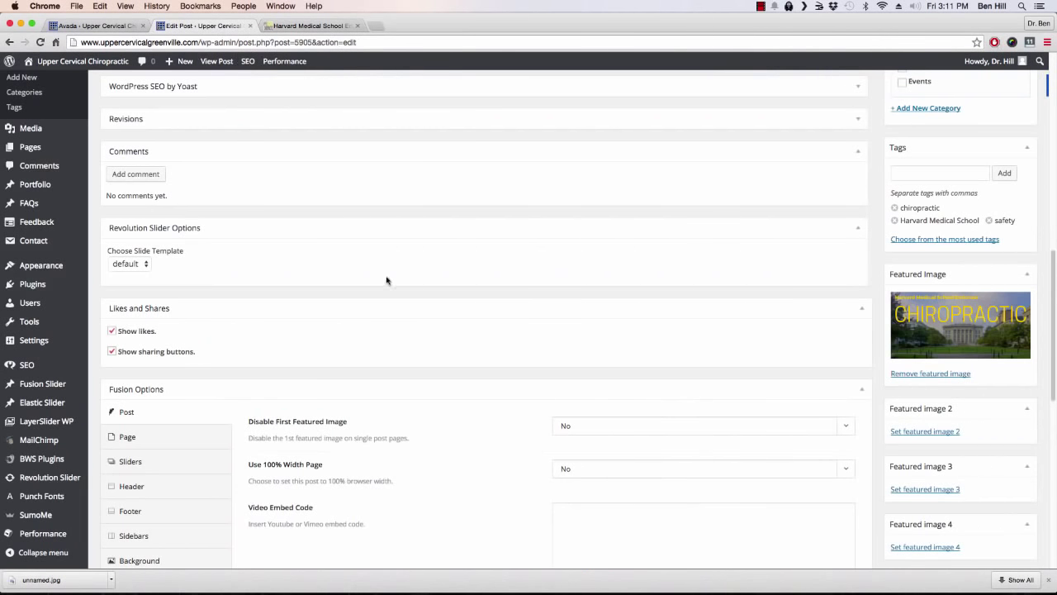
Step: Compare the "Harvard Medical School Endorses Chiropractic" post in the editor with its live title bar, featured image and opening text
click(97, 28)
click(205, 28)
scroll(288, 117, up, 5)
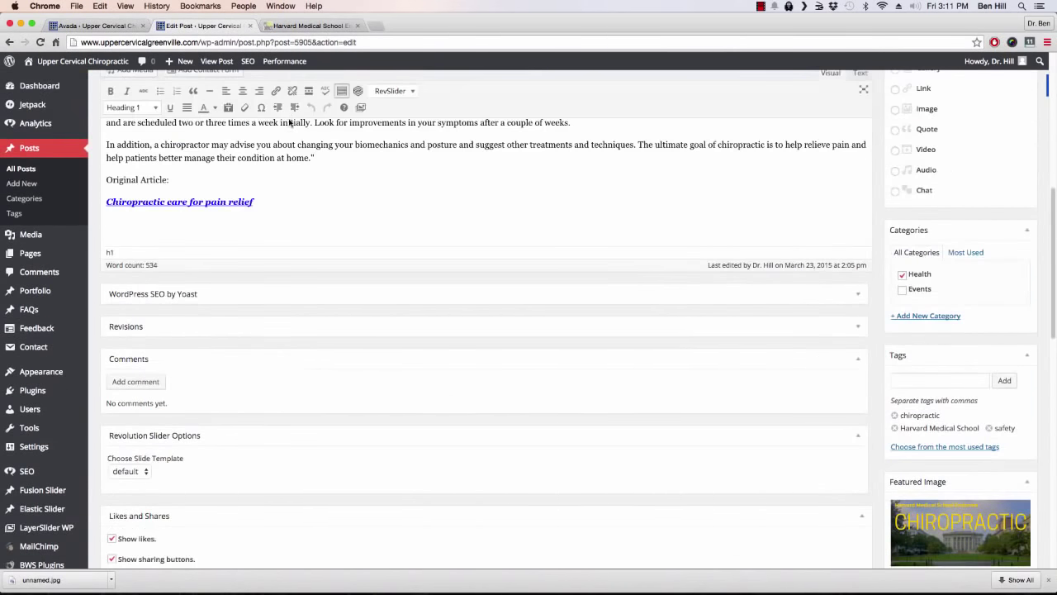
scroll(288, 118, up, 5)
click(318, 25)
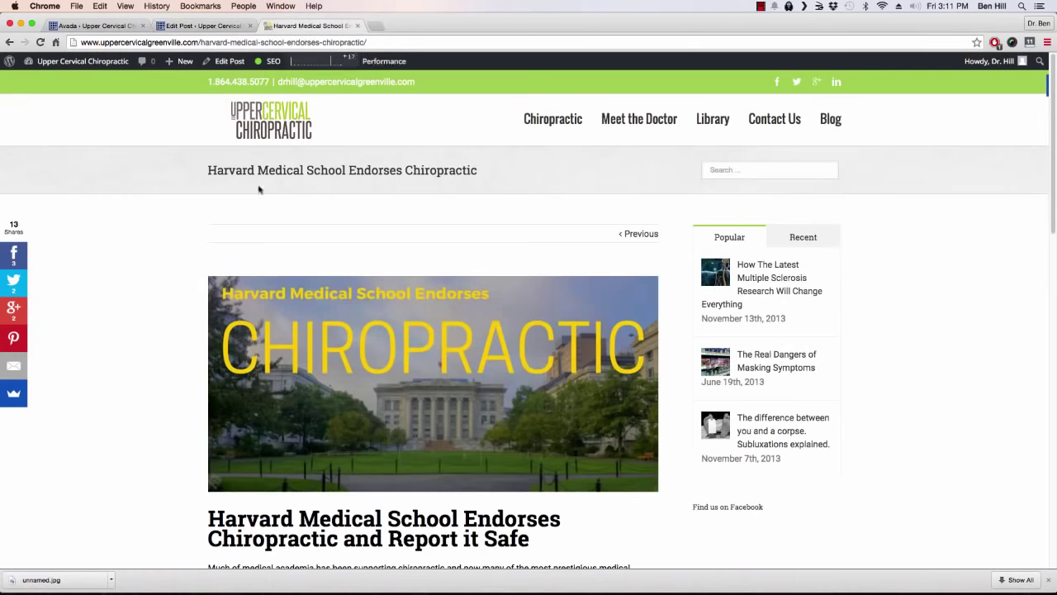
scroll(201, 236, down, 3)
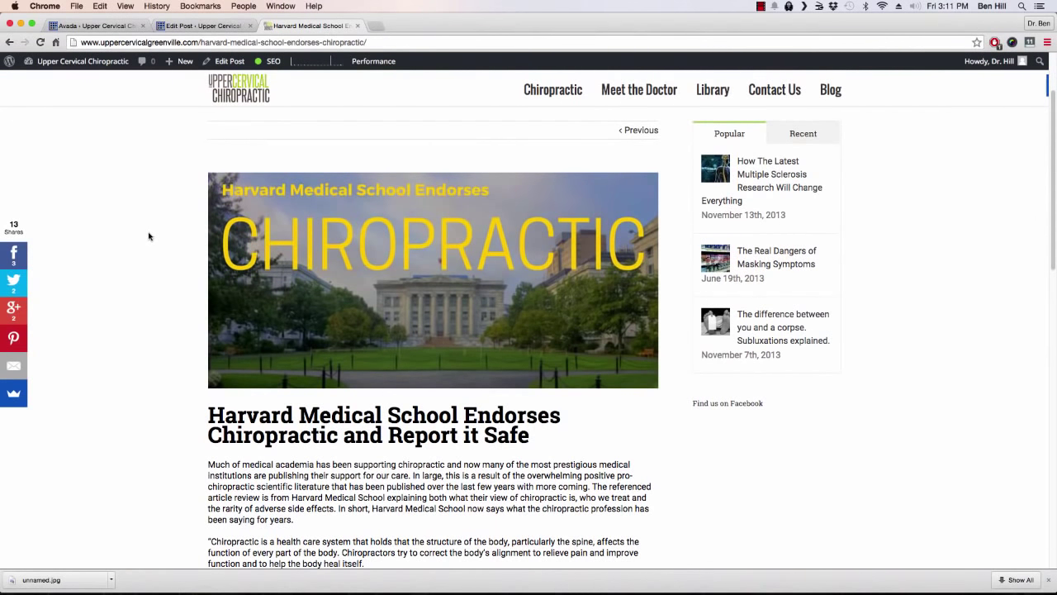
scroll(159, 248, down, 3)
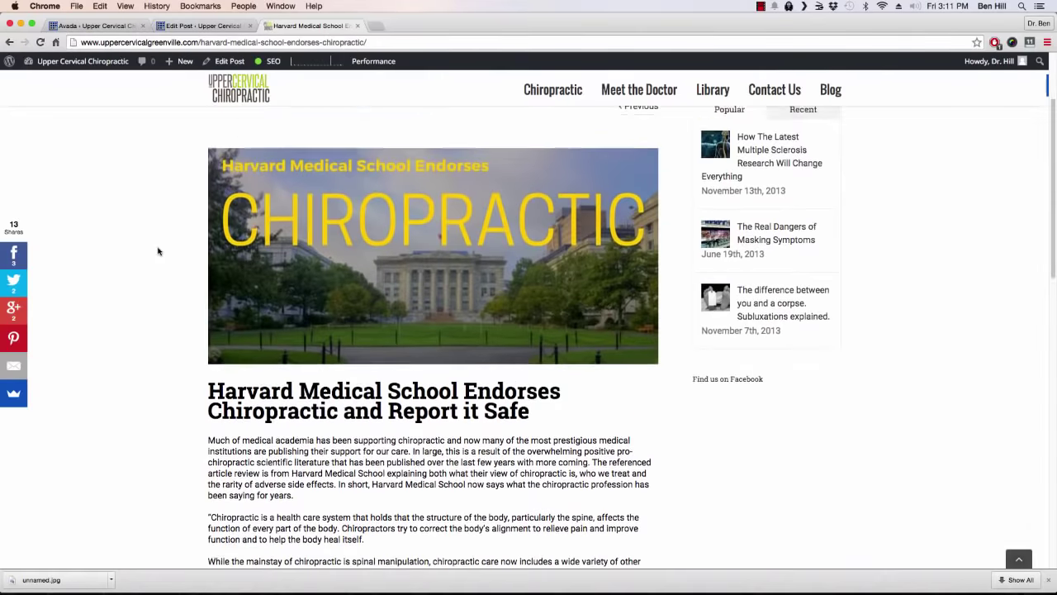
Step: Examine the live post's sidebar with popular and recent posts, its remaining body text, post details and comment form
scroll(681, 329, up, 5)
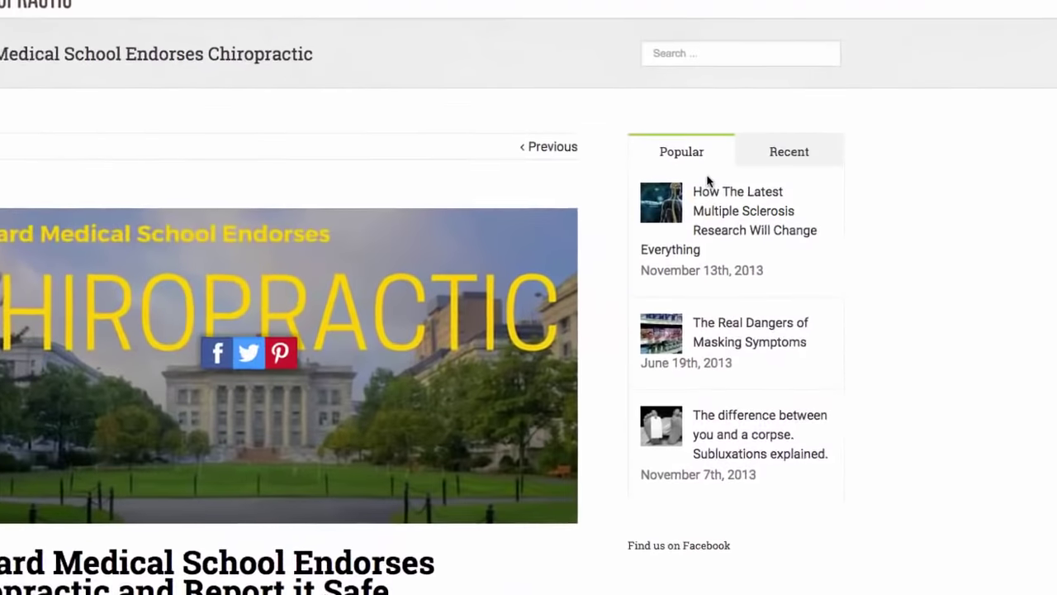
scroll(907, 282, down, 2)
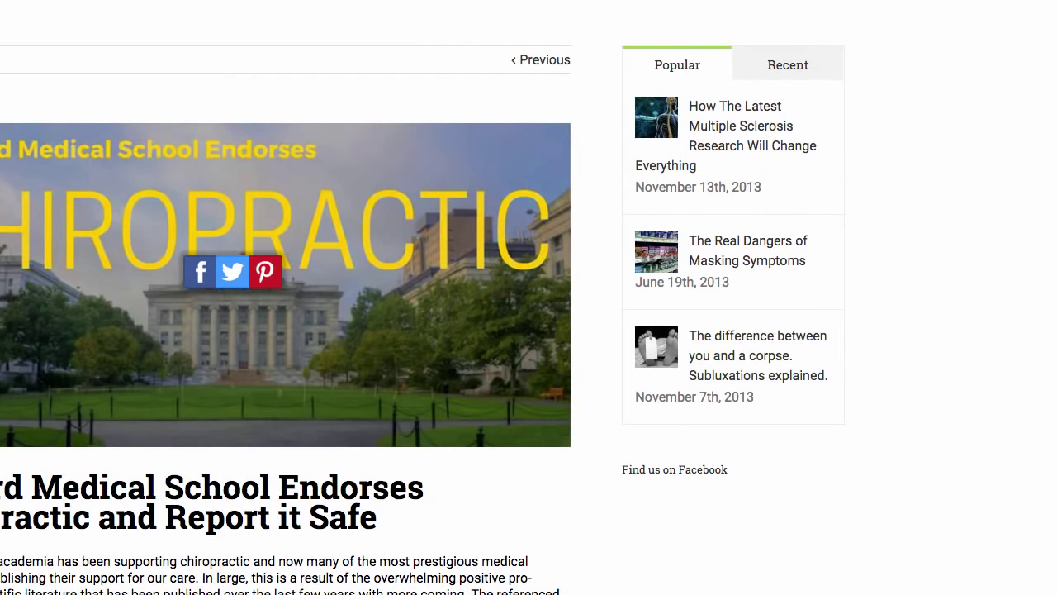
scroll(529, 330, down, 15)
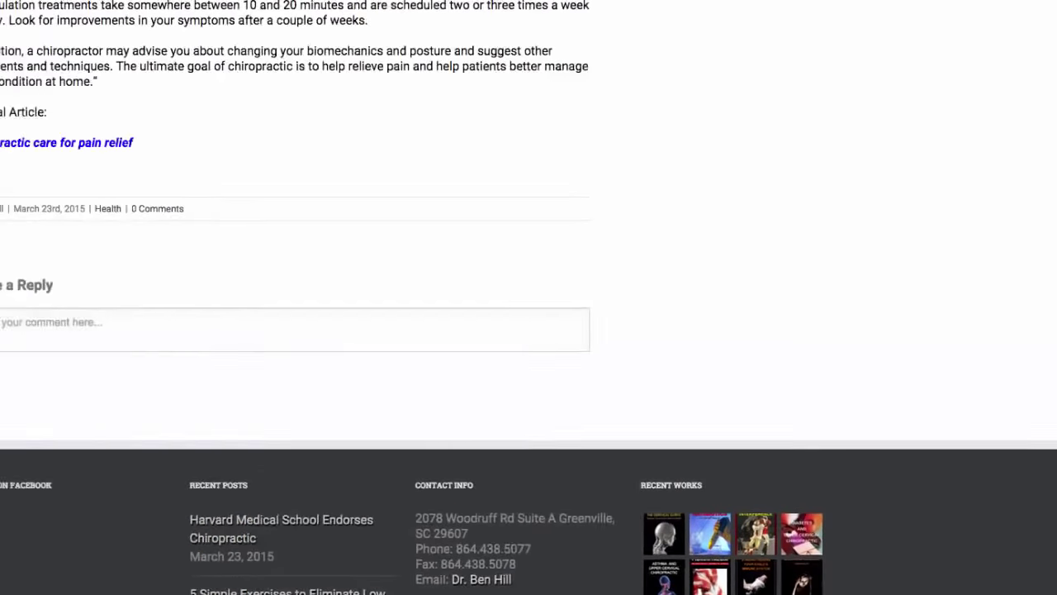
scroll(162, 244, up, 3)
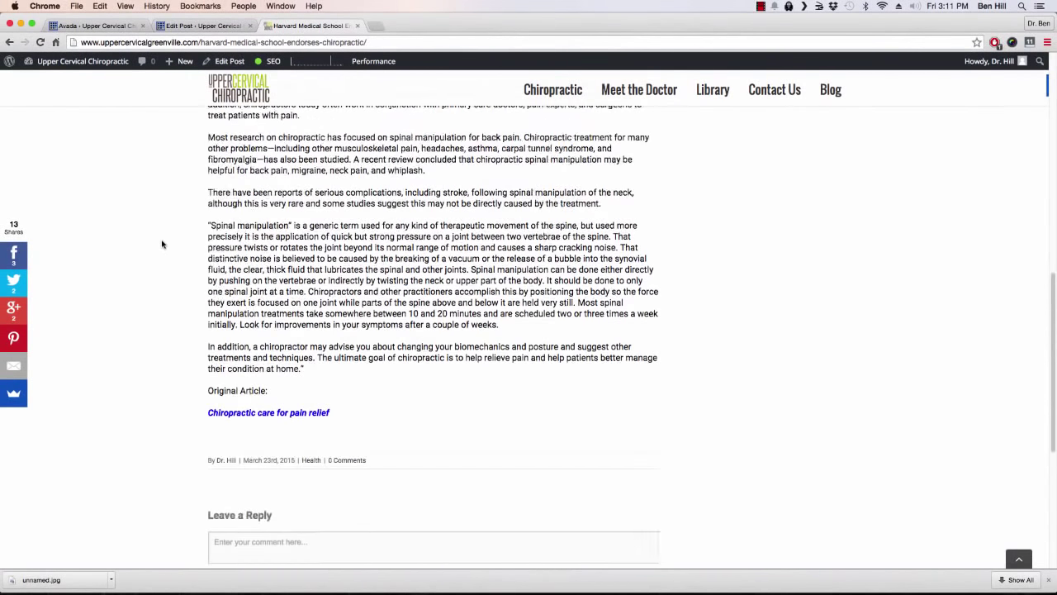
scroll(162, 244, up, 5)
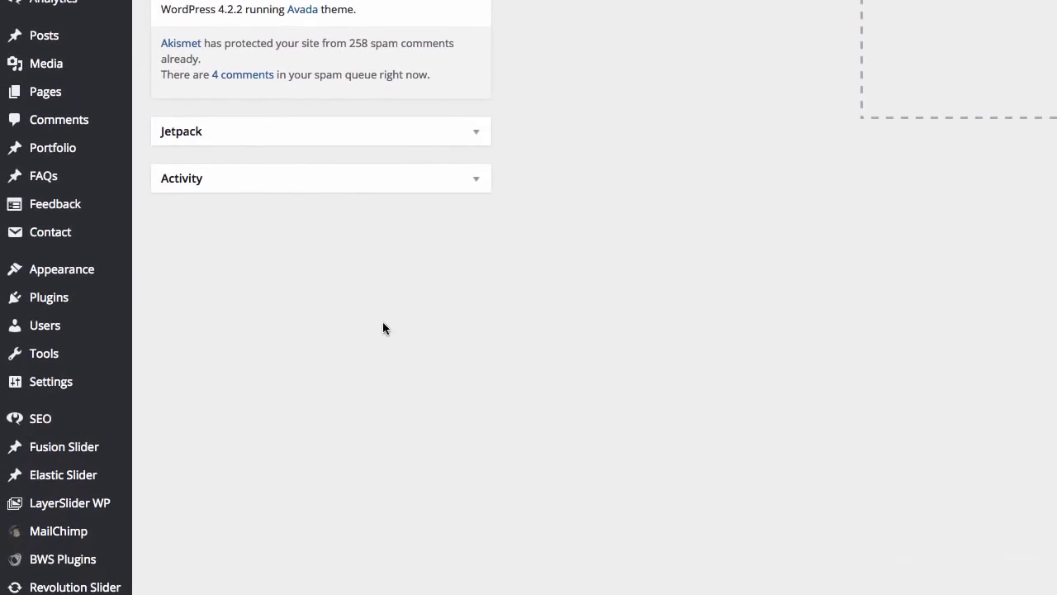
Step: Open the list of installed plugins and look through the entries from Akismet to LayerSlider WP
mouse_move(83, 300)
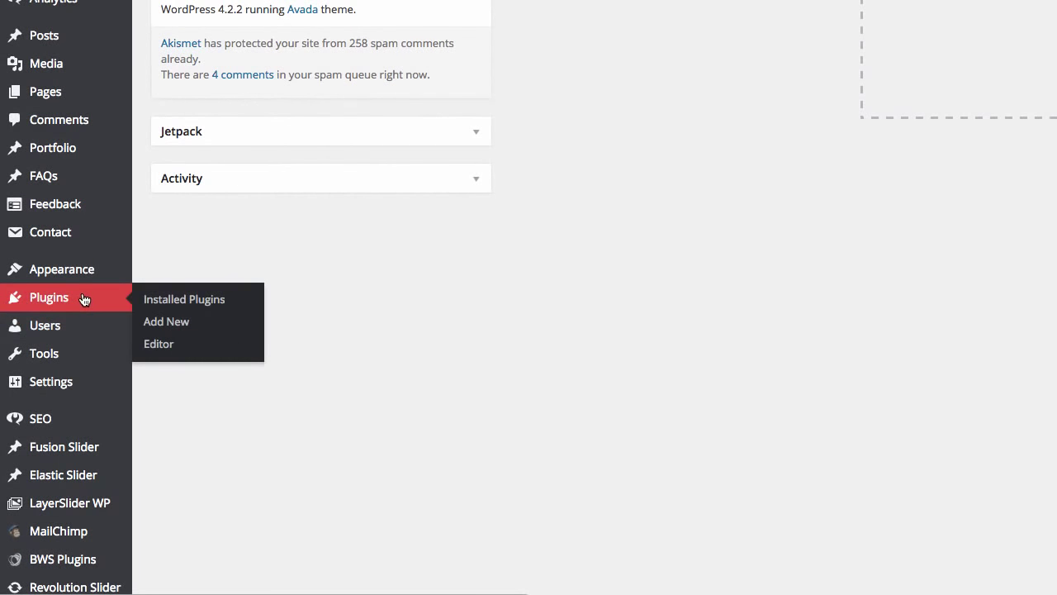
click(184, 301)
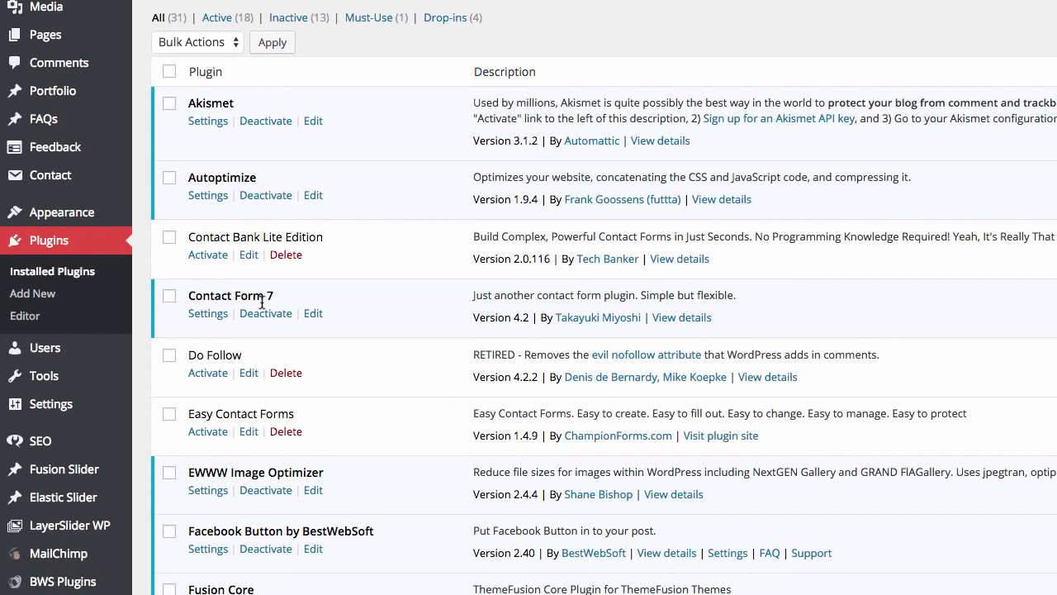
scroll(262, 303, down, 5)
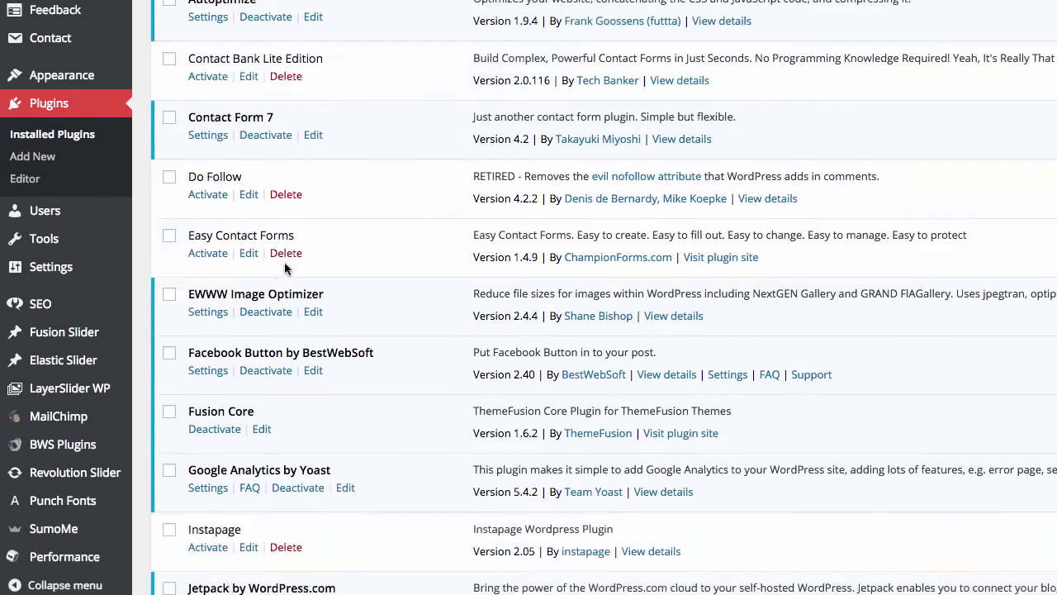
scroll(284, 262, down, 2)
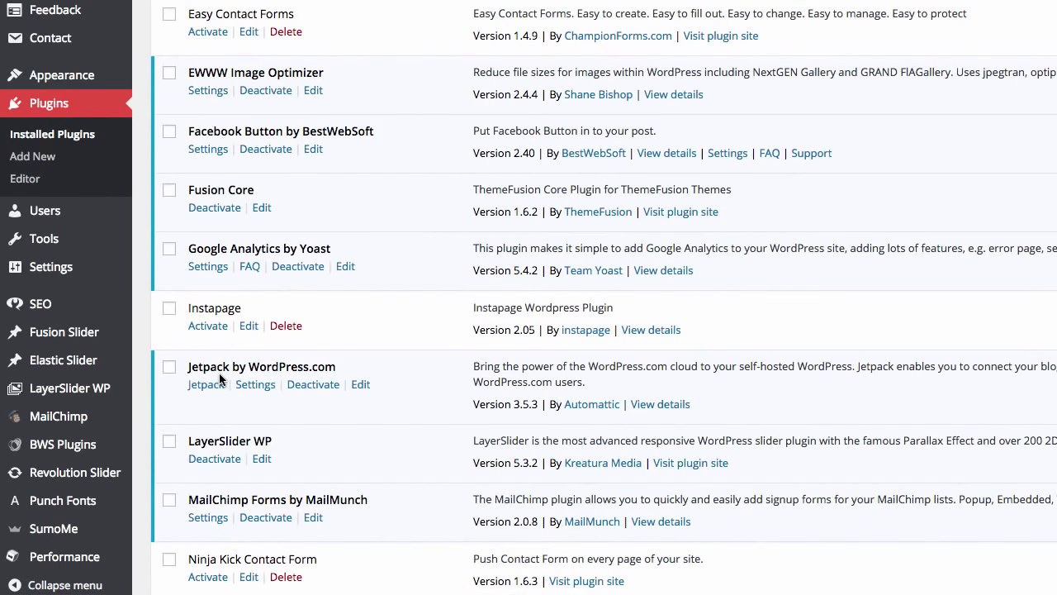
scroll(219, 373, down, 1)
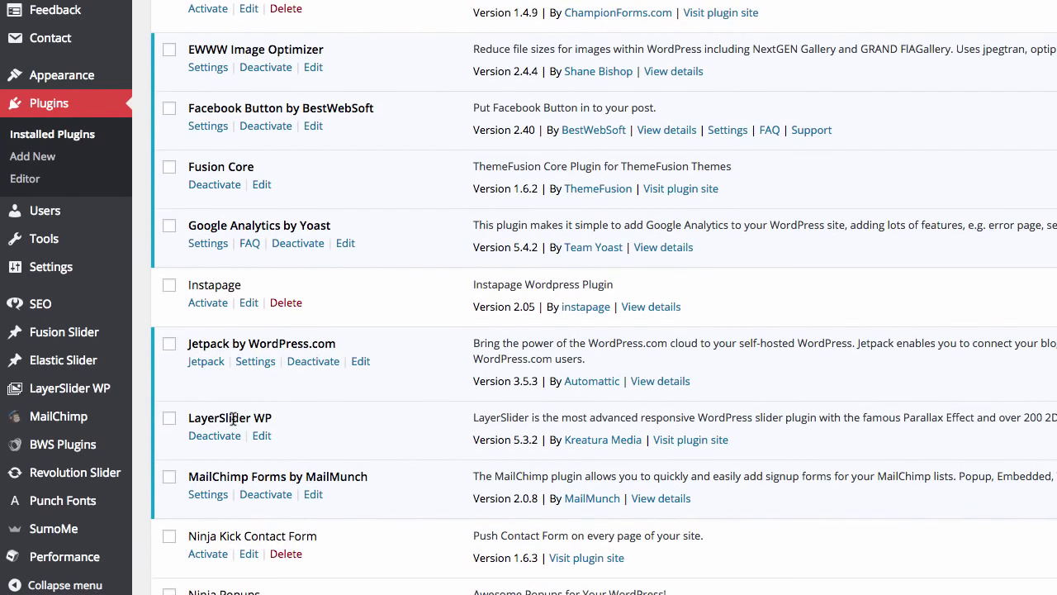
scroll(234, 420, down, 3)
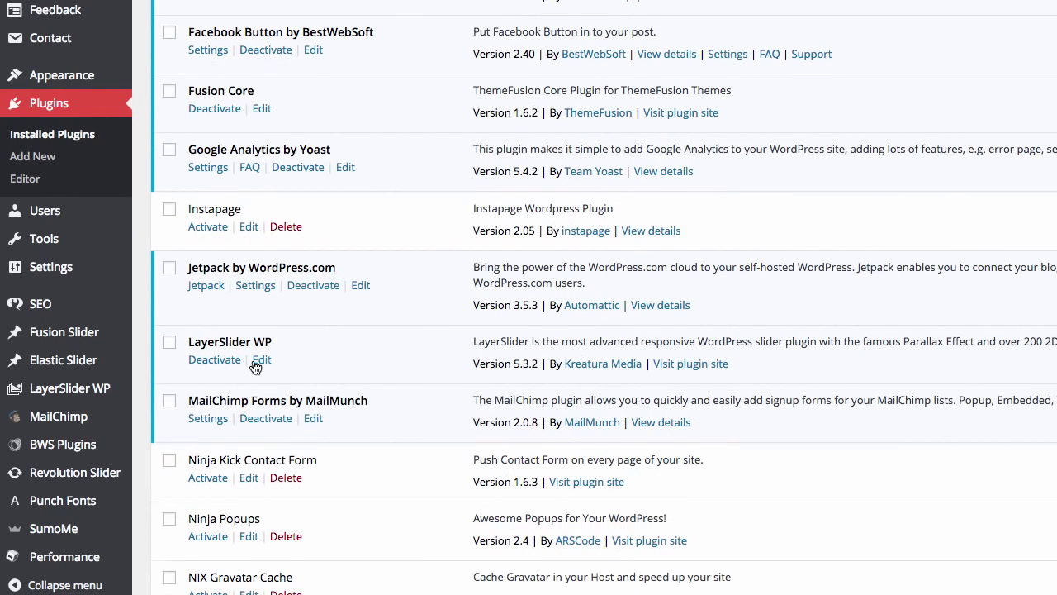
Step: Look through the rest of the installed plugins, from MailChimp Forms by MailMunch to WP Widget Cache
scroll(239, 384, down, 10)
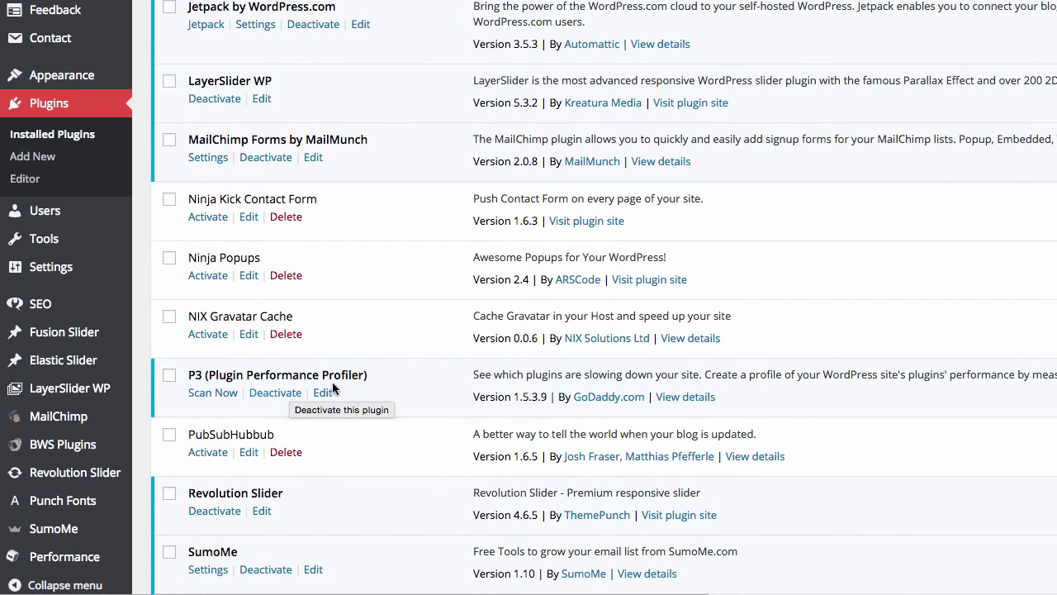
scroll(289, 388, down, 1)
scroll(310, 379, down, 3)
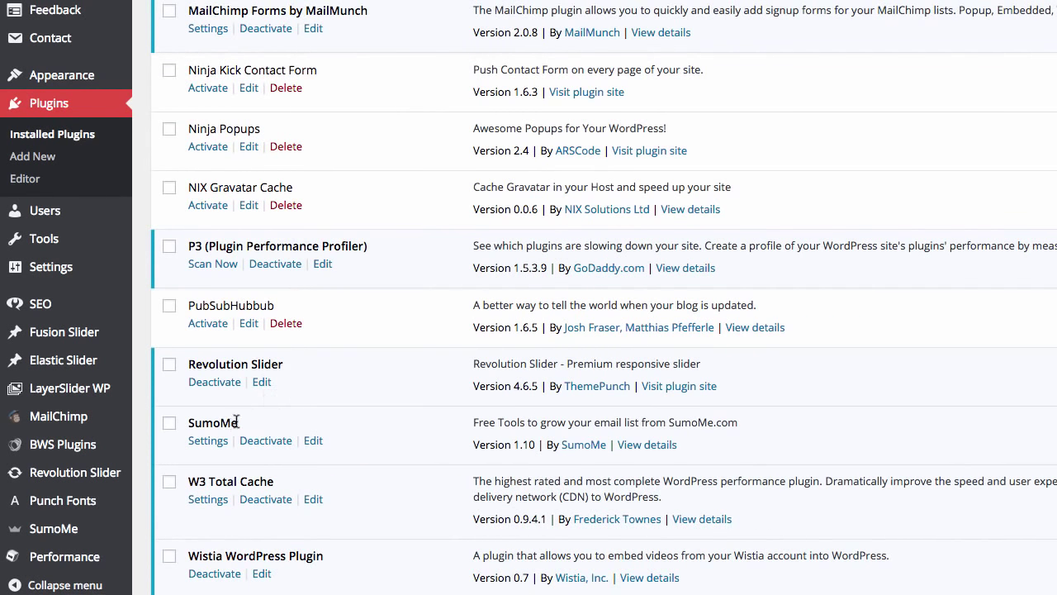
scroll(243, 426, down, 3)
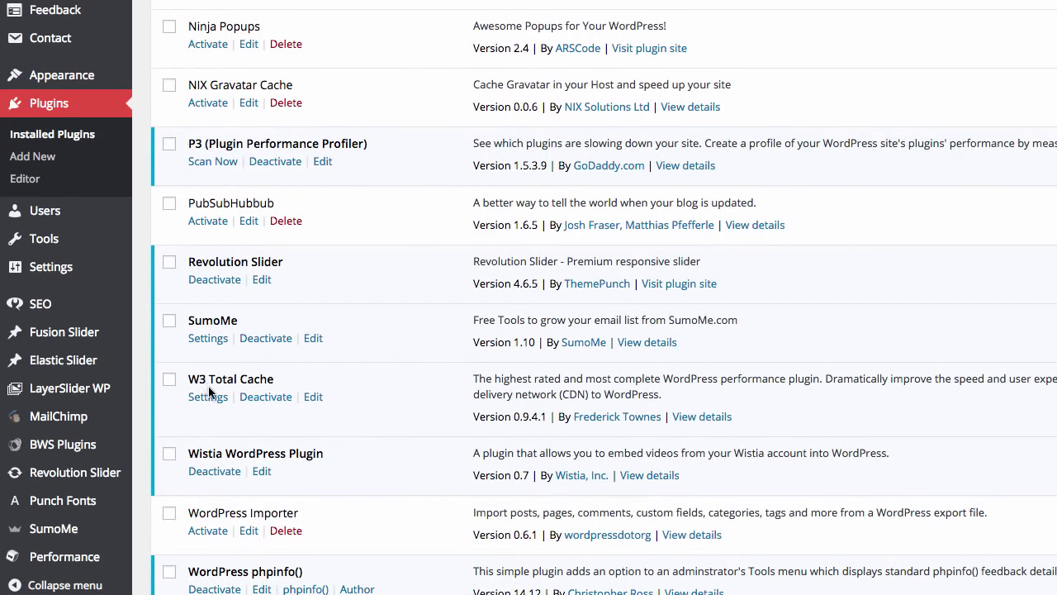
scroll(305, 388, down, 3)
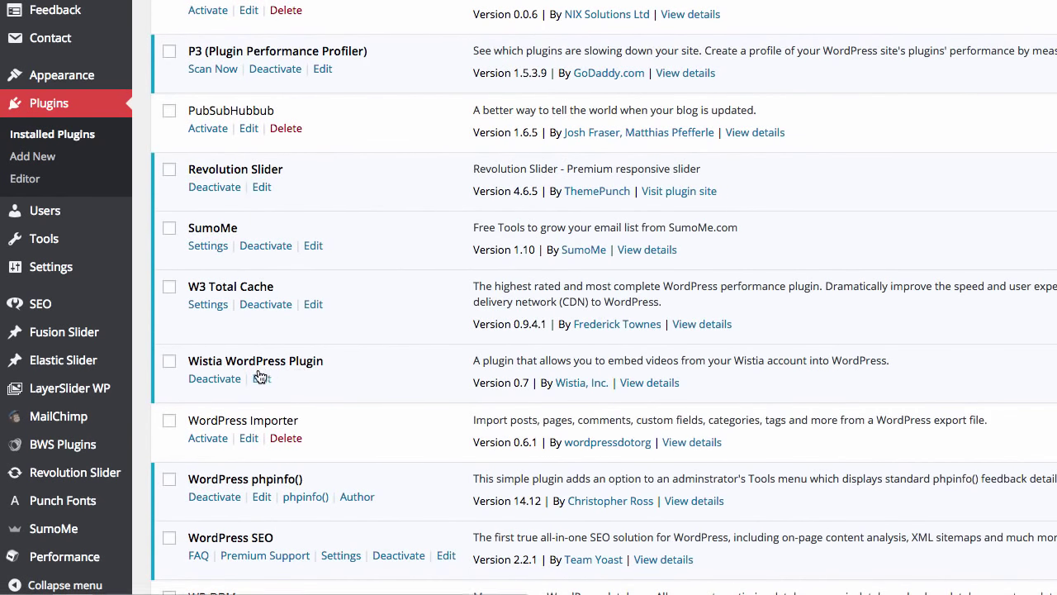
scroll(268, 376, down, 3)
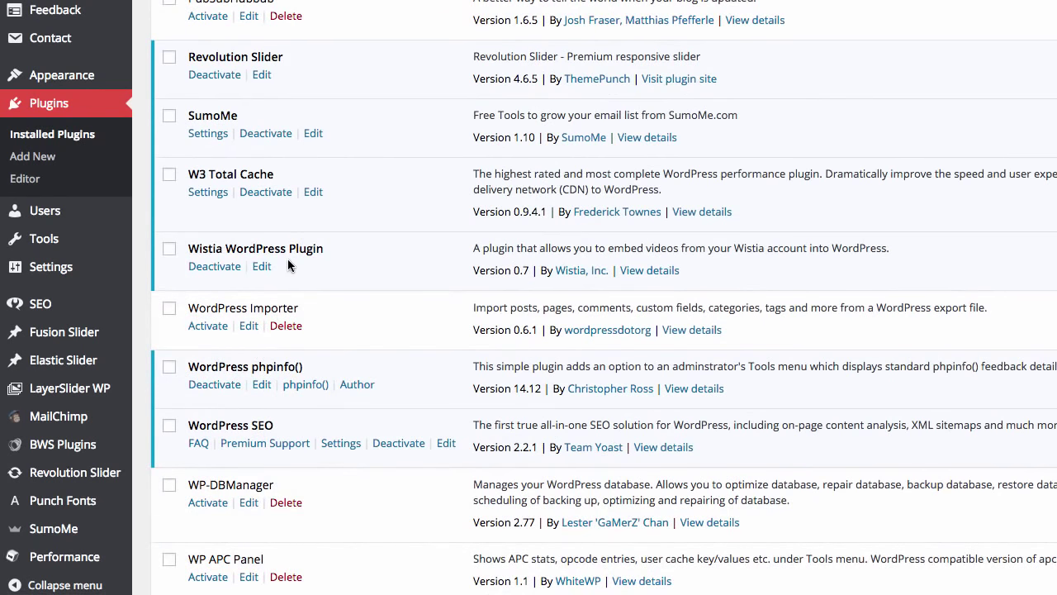
scroll(290, 253, down, 1)
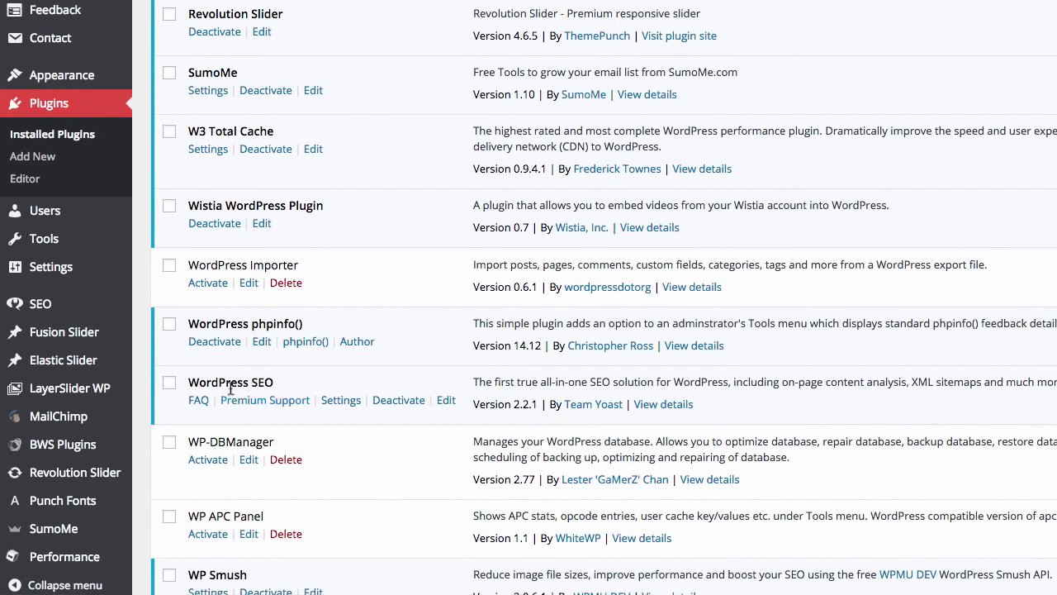
scroll(248, 379, down, 1)
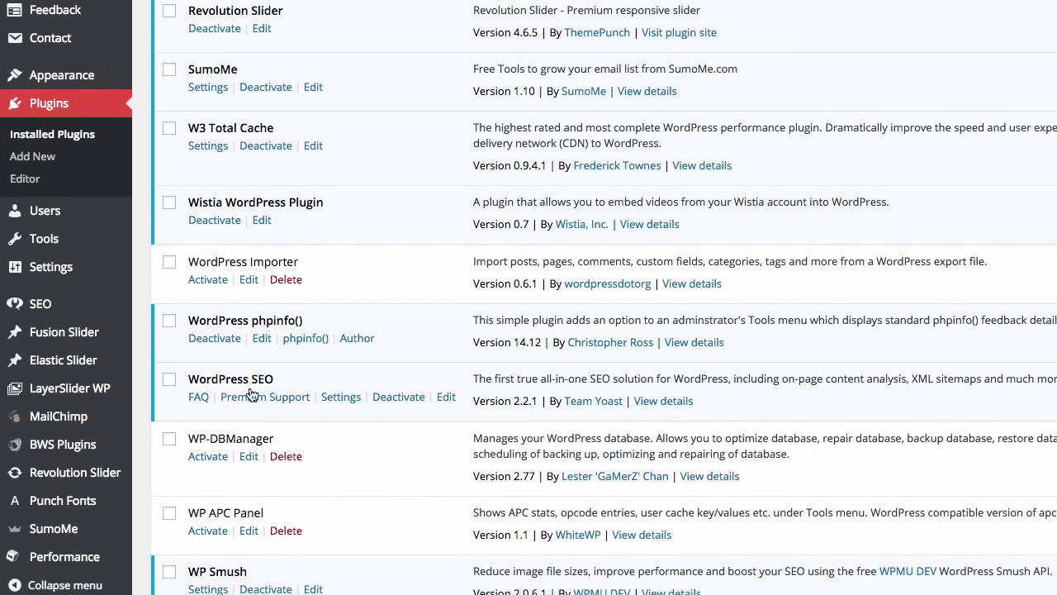
scroll(241, 521, down, 2)
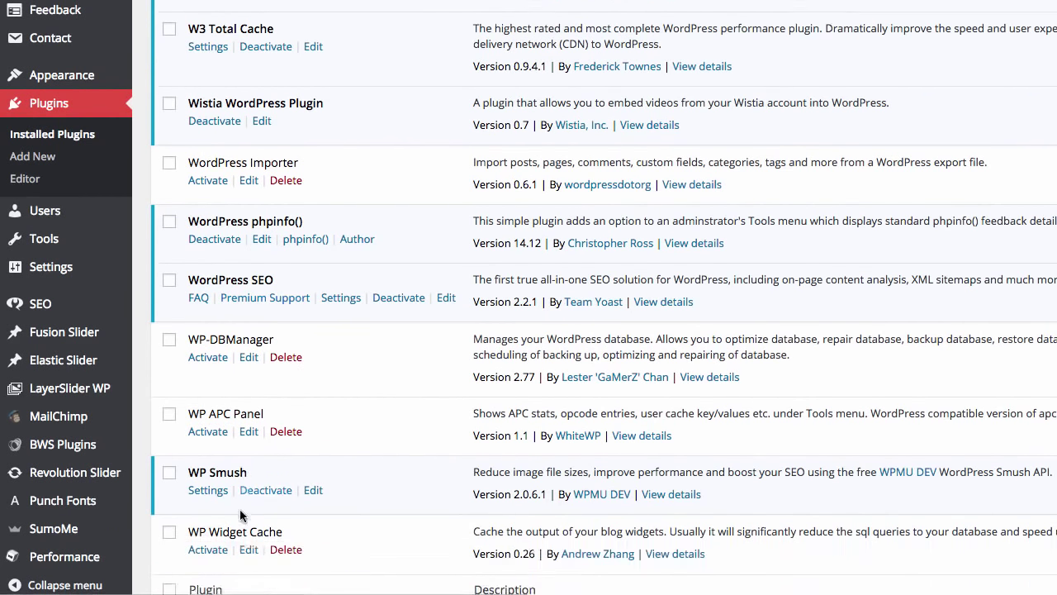